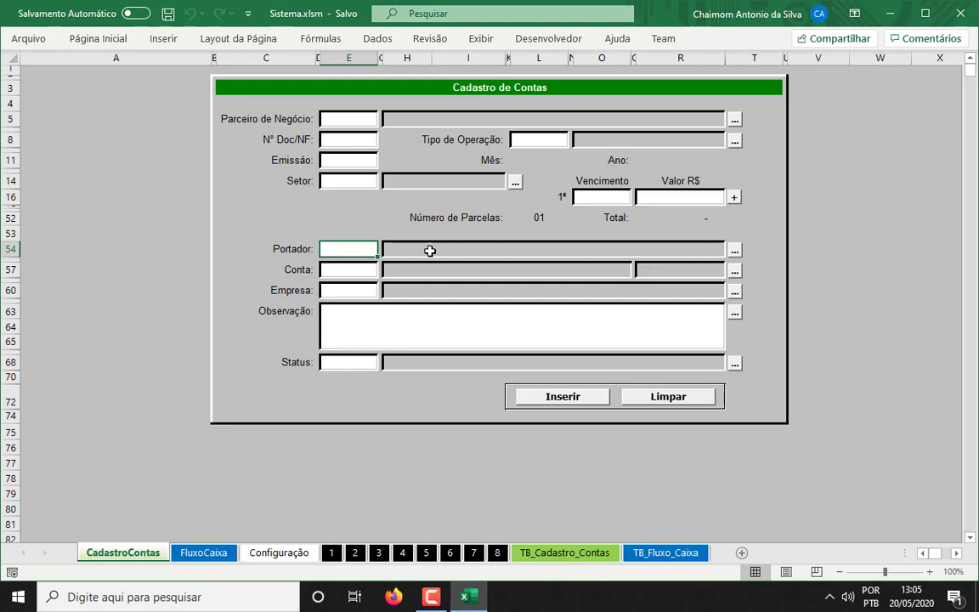
Step: Examine the Parceiro de Negócio, N° Doc/NF, Tipo de Operação and Emissão fields of the Cadastro de Contas form
{"action": "left_click", "coordinate": [356, 119]}
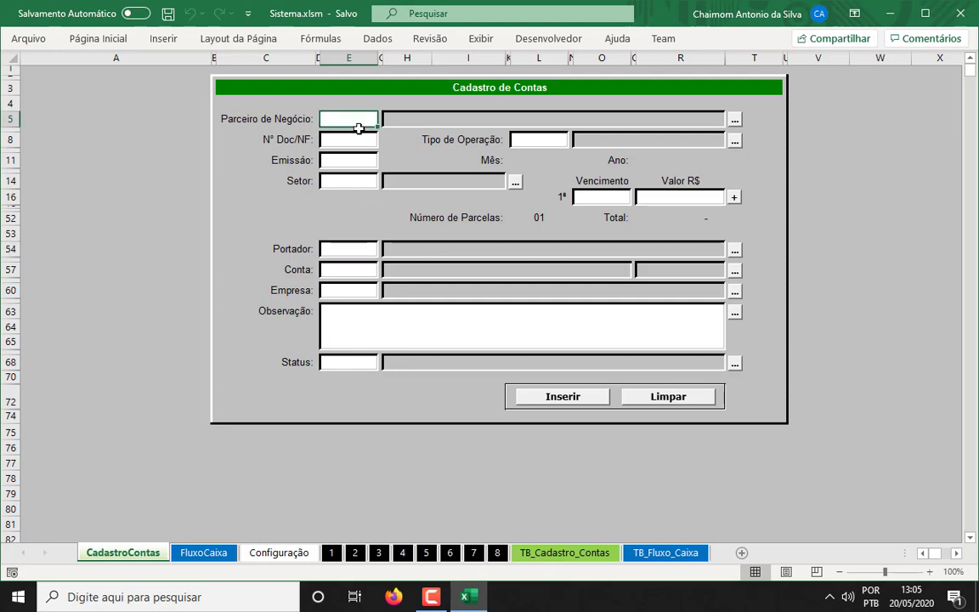
{"action": "left_click", "coordinate": [359, 138]}
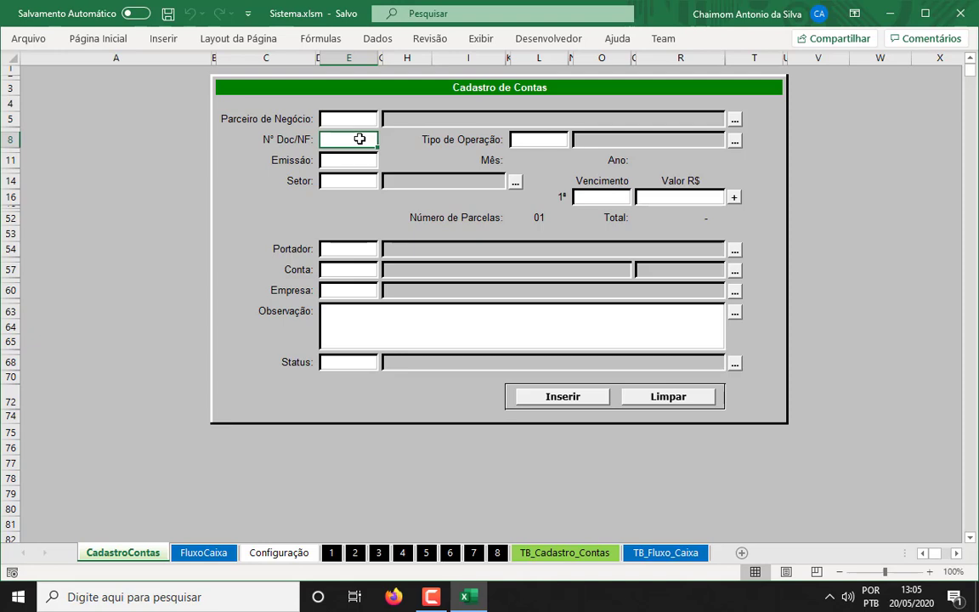
{"action": "left_click", "coordinate": [360, 118]}
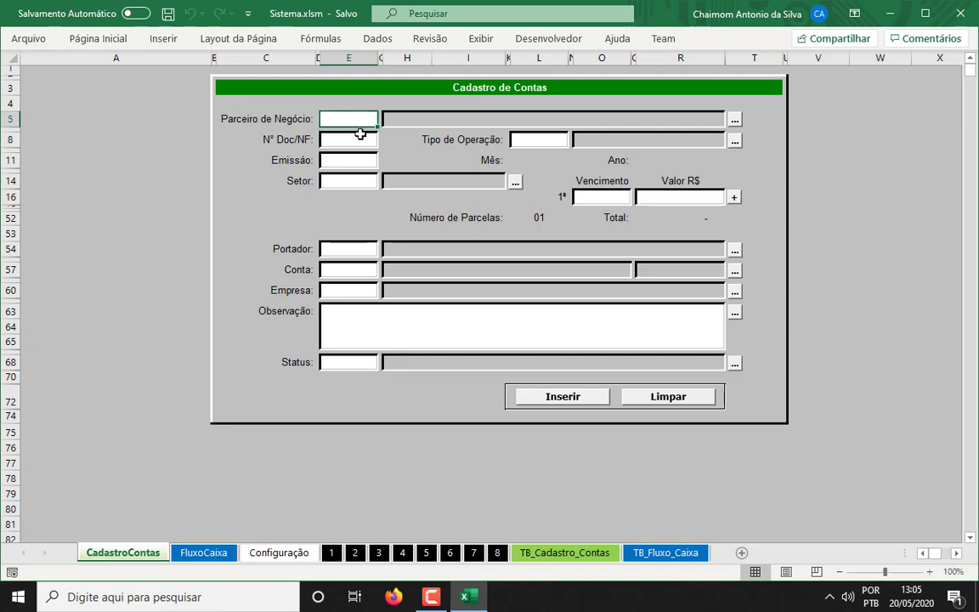
{"action": "left_click", "coordinate": [561, 138]}
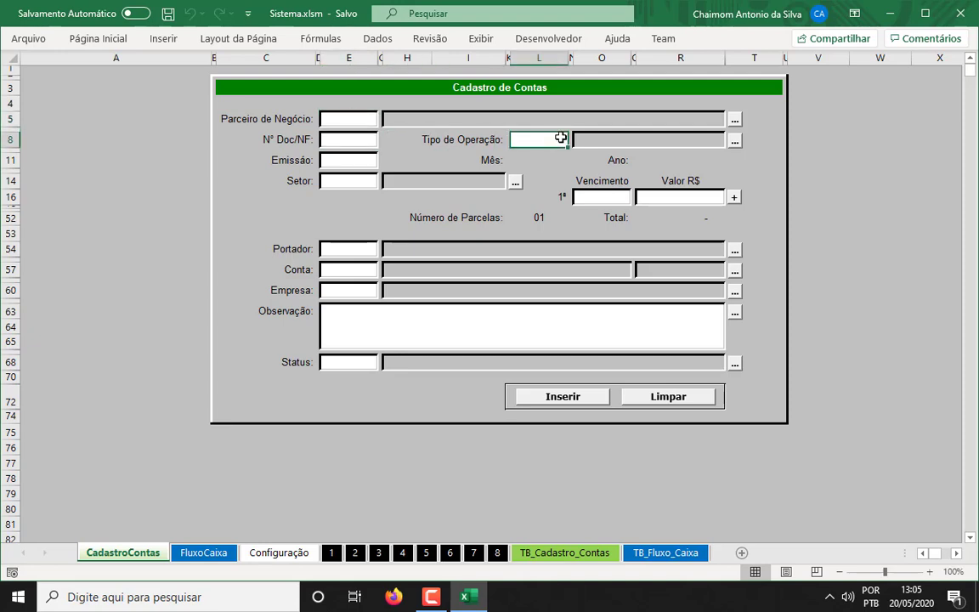
{"action": "left_click", "coordinate": [356, 119]}
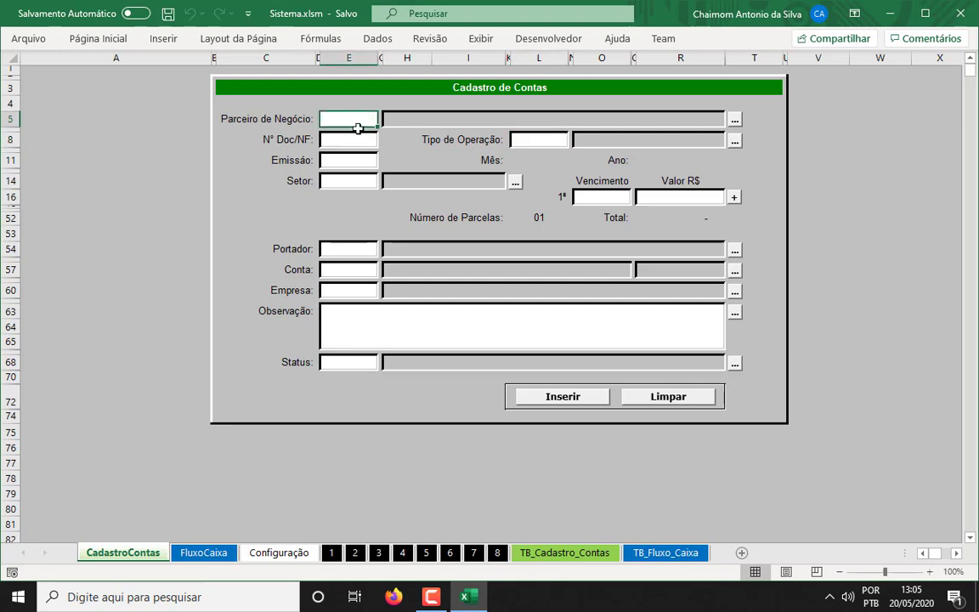
{"action": "left_click", "coordinate": [546, 139]}
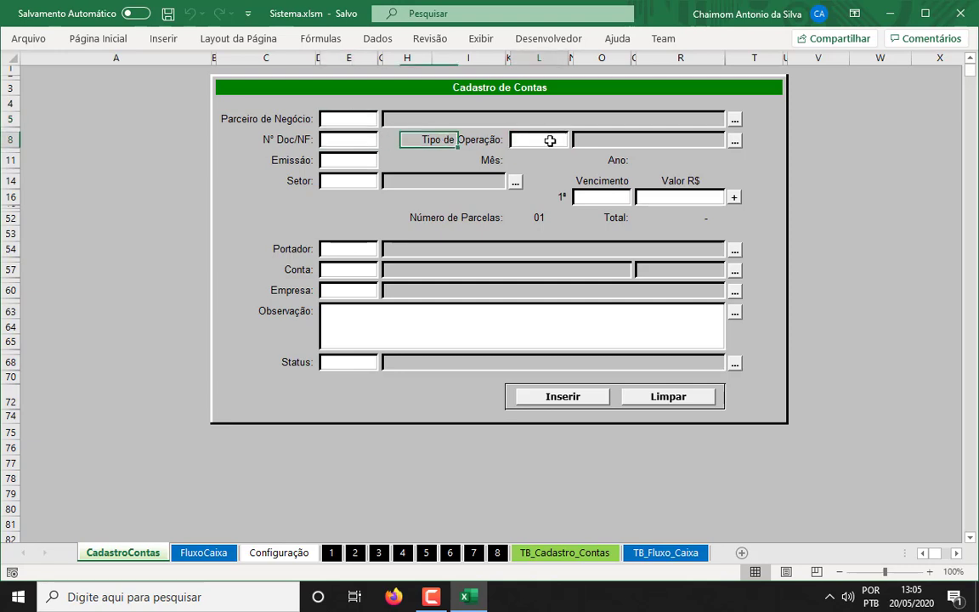
{"action": "left_click", "coordinate": [343, 160]}
{"action": "left_click", "coordinate": [354, 136]}
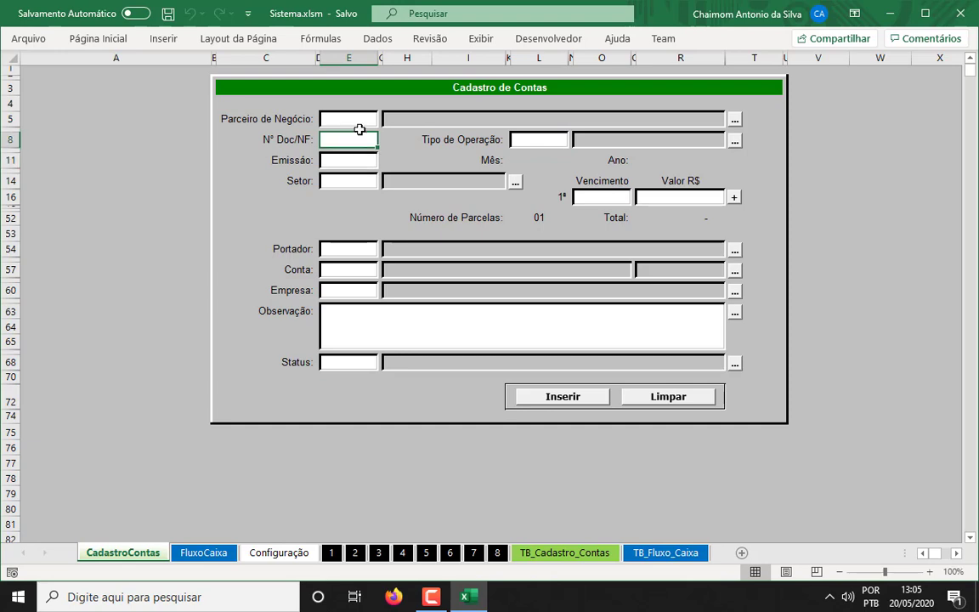
{"action": "left_click", "coordinate": [366, 118]}
{"action": "left_click", "coordinate": [360, 139]}
{"action": "left_click", "coordinate": [359, 159]}
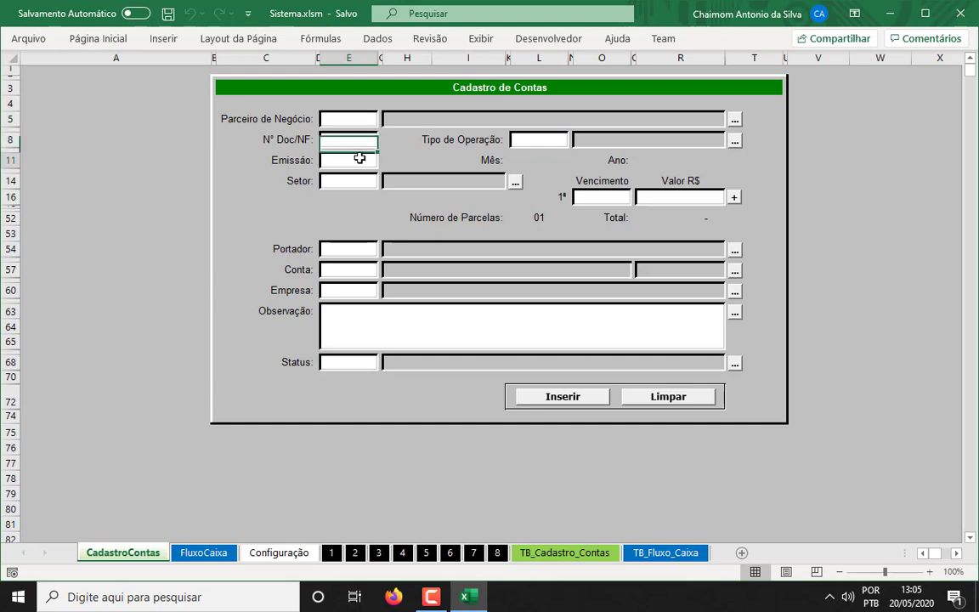
{"action": "left_click", "coordinate": [360, 140]}
{"action": "left_click", "coordinate": [362, 121]}
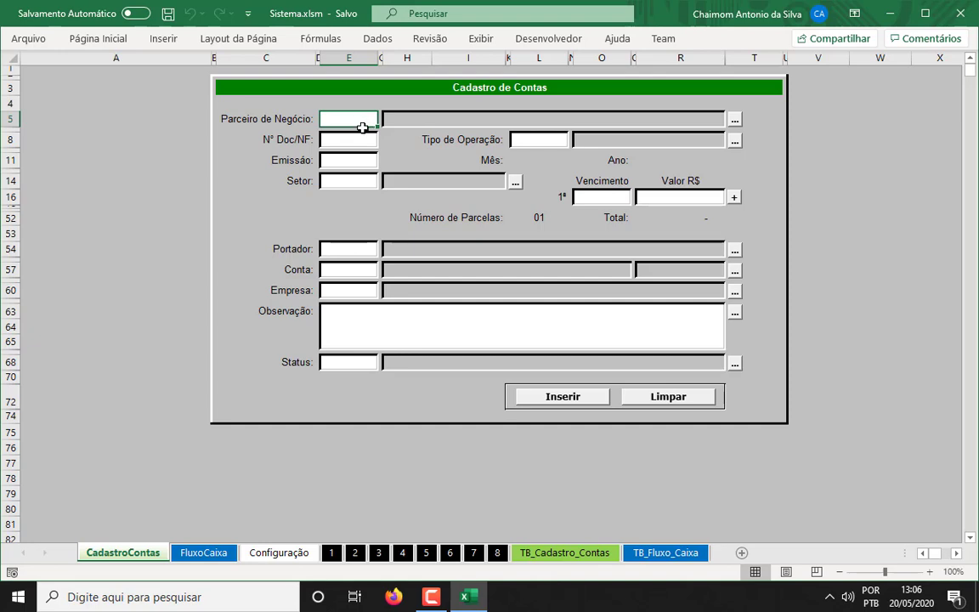
Step: Walk through the account form's entry fields from N° Doc/NF through Setor, Vencimento and Valor R$ to Portador
{"action": "left_click", "coordinate": [363, 139]}
{"action": "left_click", "coordinate": [361, 155]}
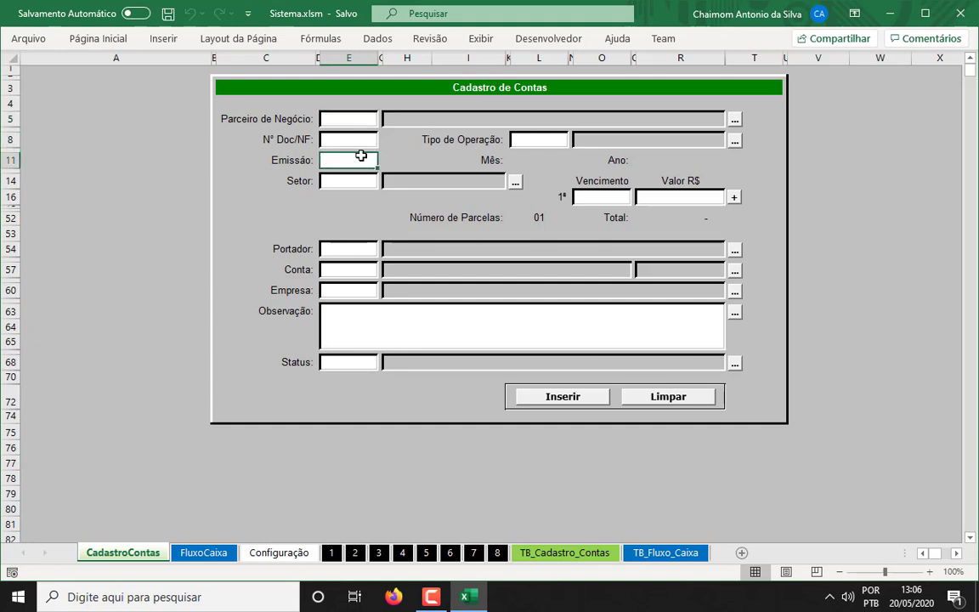
{"action": "left_click", "coordinate": [363, 139]}
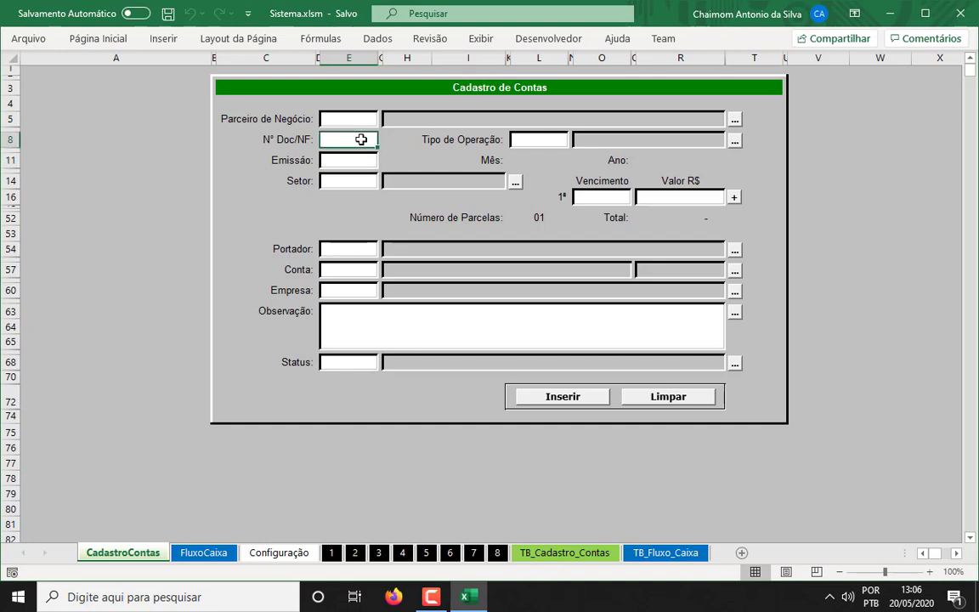
{"action": "left_click", "coordinate": [365, 114]}
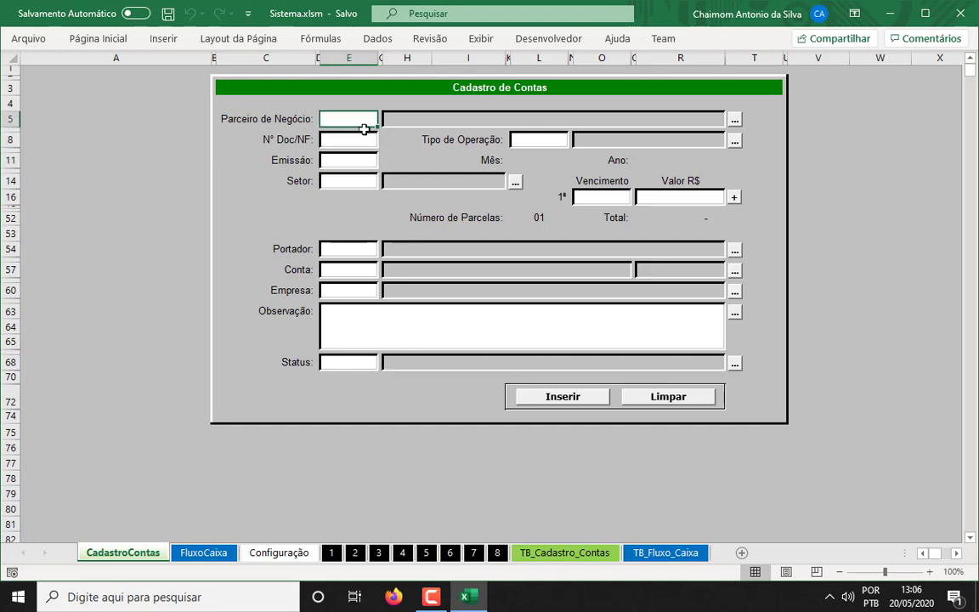
{"action": "left_click", "coordinate": [364, 138]}
{"action": "left_click", "coordinate": [363, 160]}
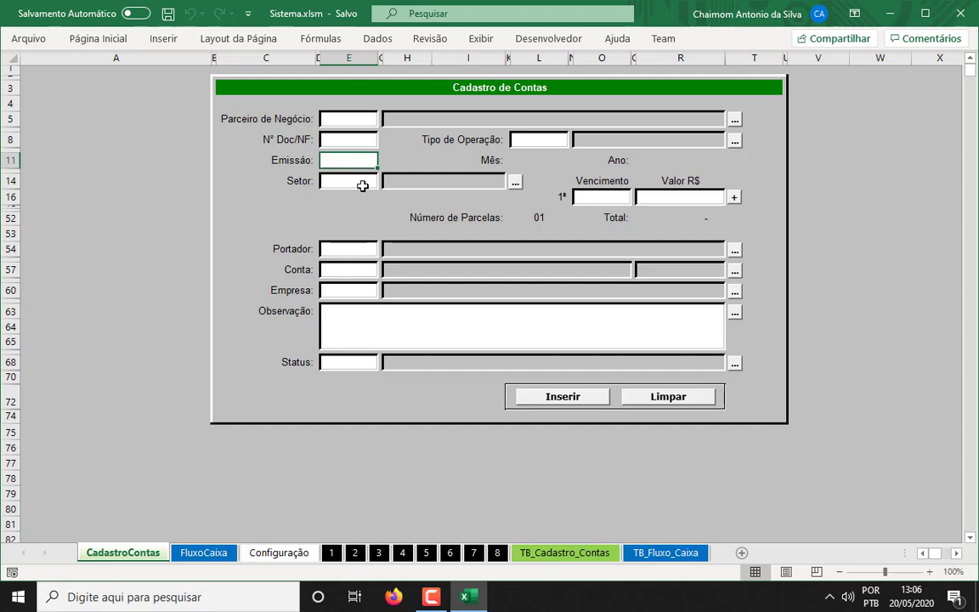
{"action": "left_click", "coordinate": [363, 184]}
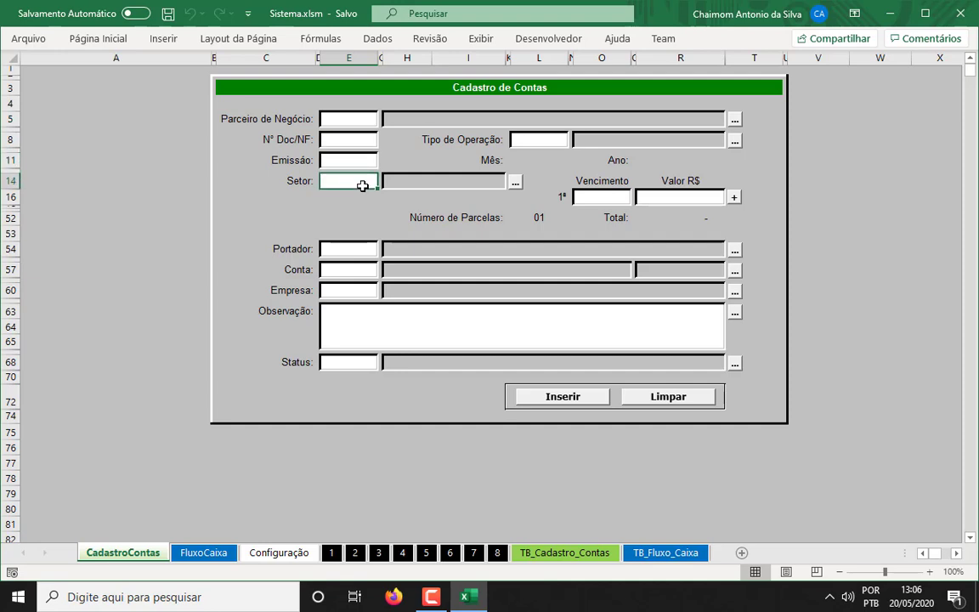
{"action": "left_click", "coordinate": [609, 197]}
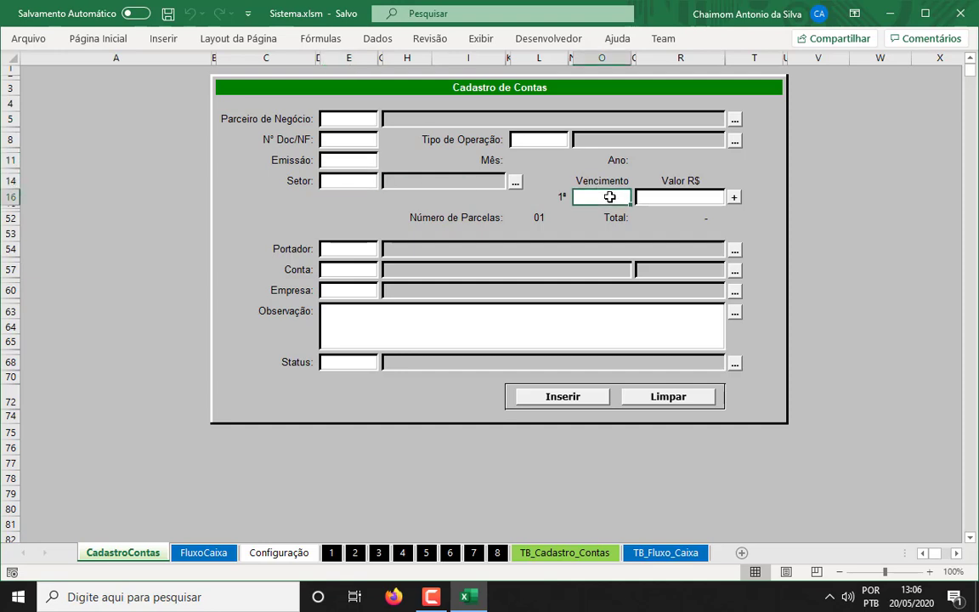
{"action": "left_click", "coordinate": [679, 195]}
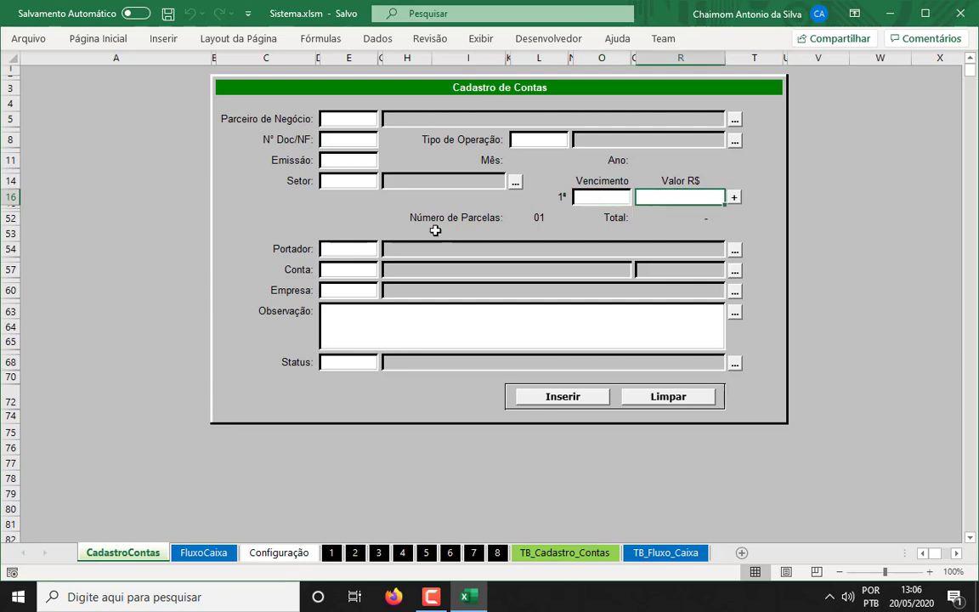
{"action": "left_click", "coordinate": [363, 249]}
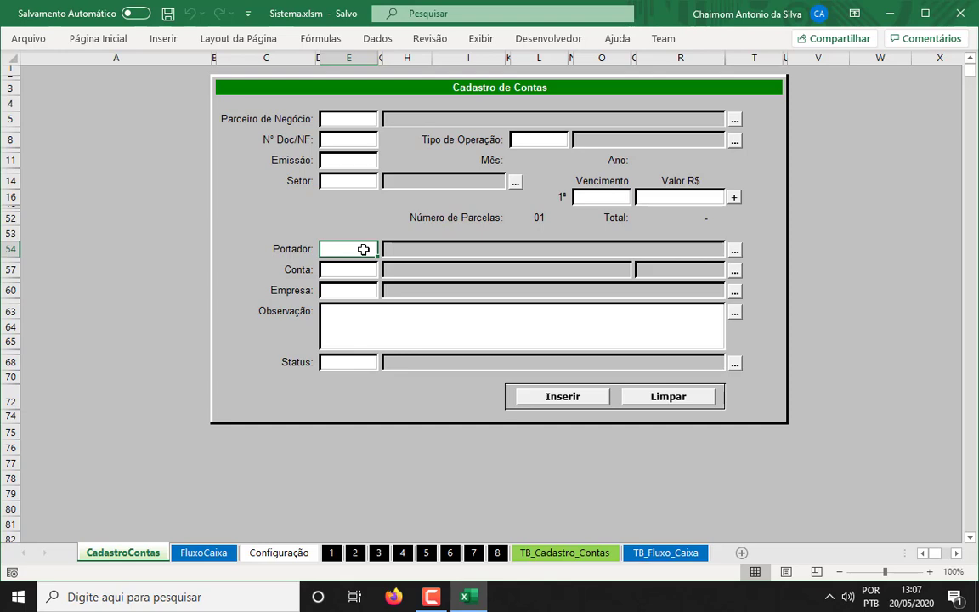
{"action": "left_click", "coordinate": [356, 120]}
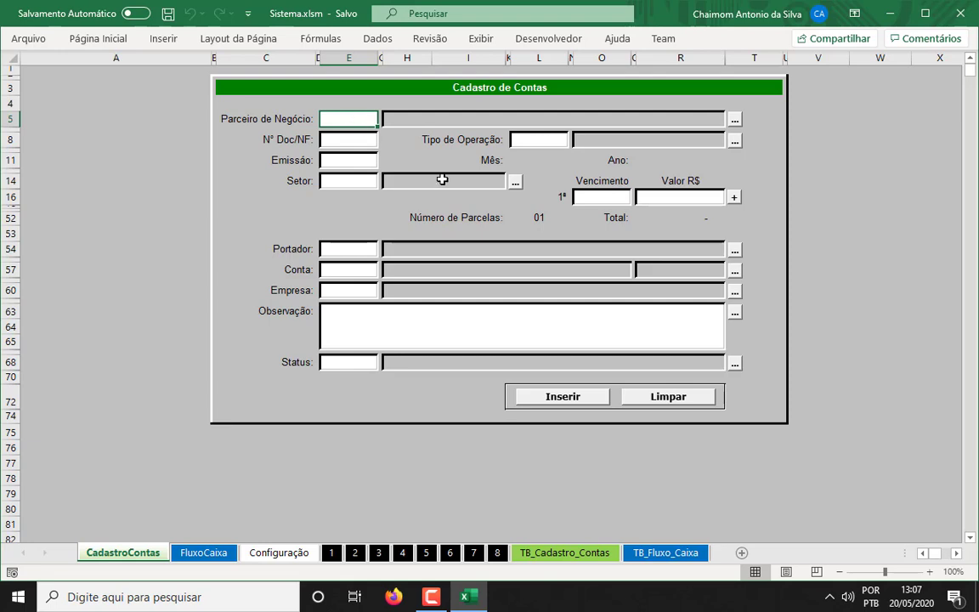
Step: Save the workbook and review the form's Parceiro de Negócio, N° Doc/NF, Emissão and Setor fields
{"action": "left_click", "coordinate": [168, 15]}
{"action": "left_click", "coordinate": [361, 139]}
{"action": "left_click", "coordinate": [361, 160]}
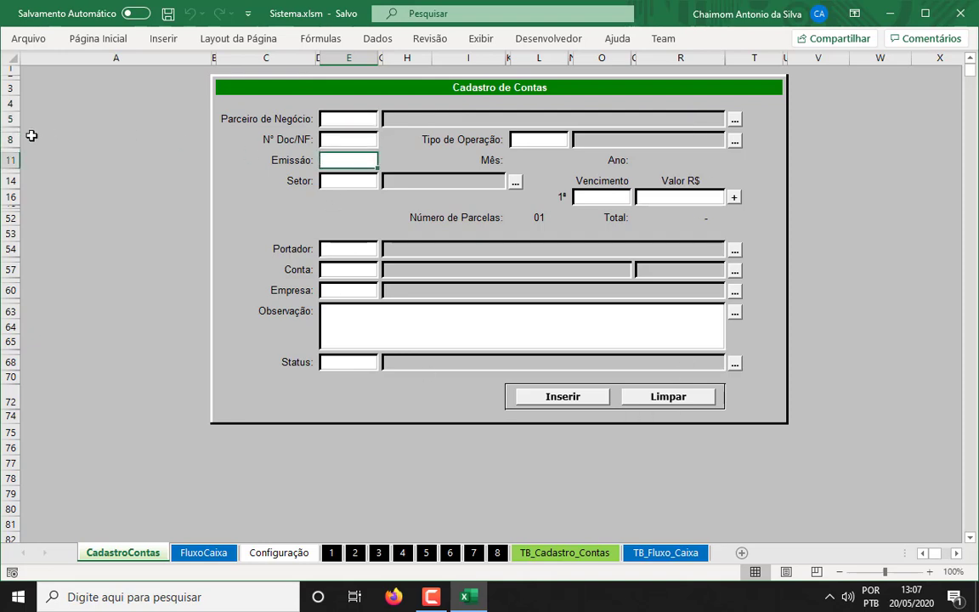
{"action": "left_click", "coordinate": [336, 138]}
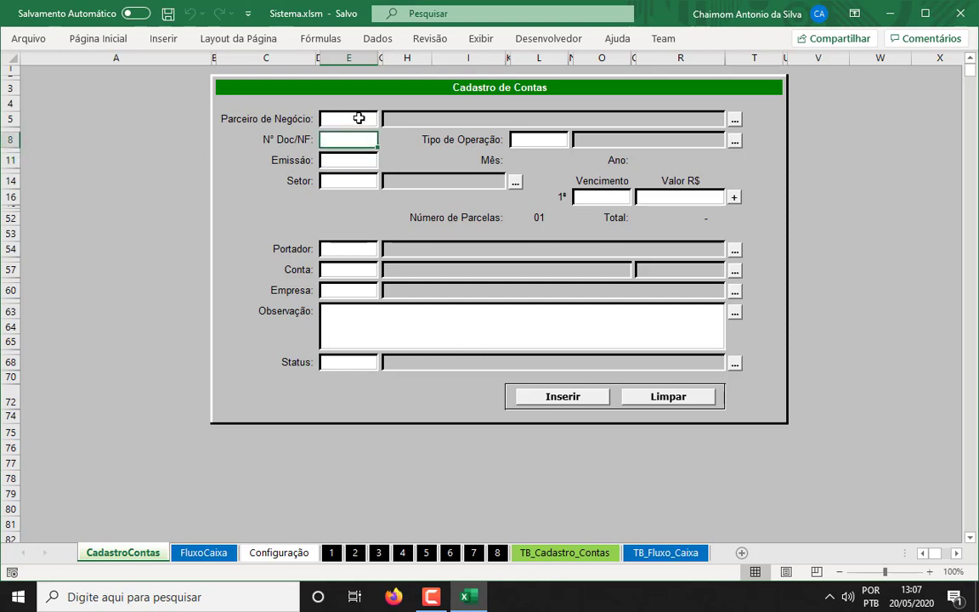
{"action": "left_click", "coordinate": [348, 119]}
{"action": "left_click", "coordinate": [362, 140]}
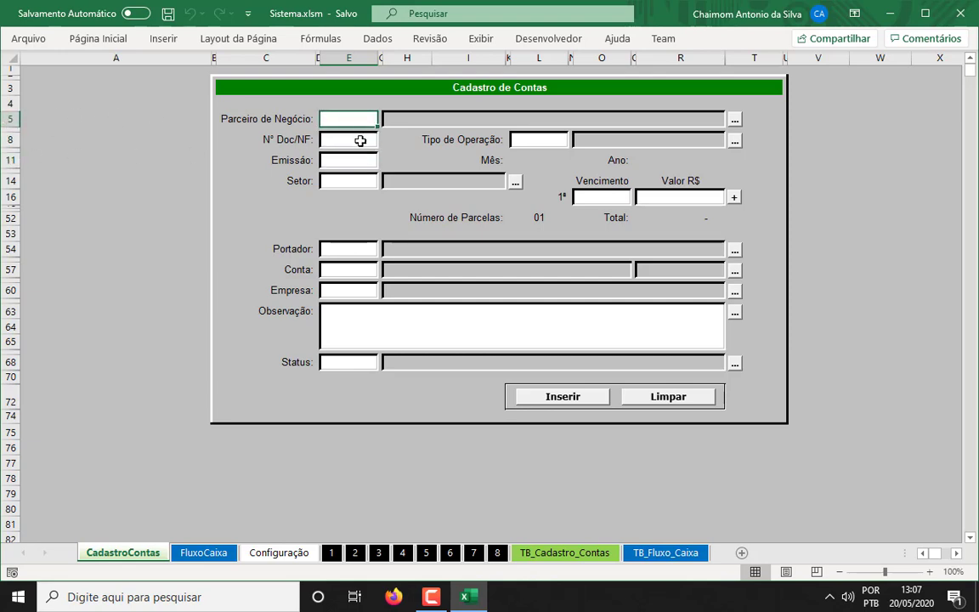
{"action": "left_click", "coordinate": [357, 159]}
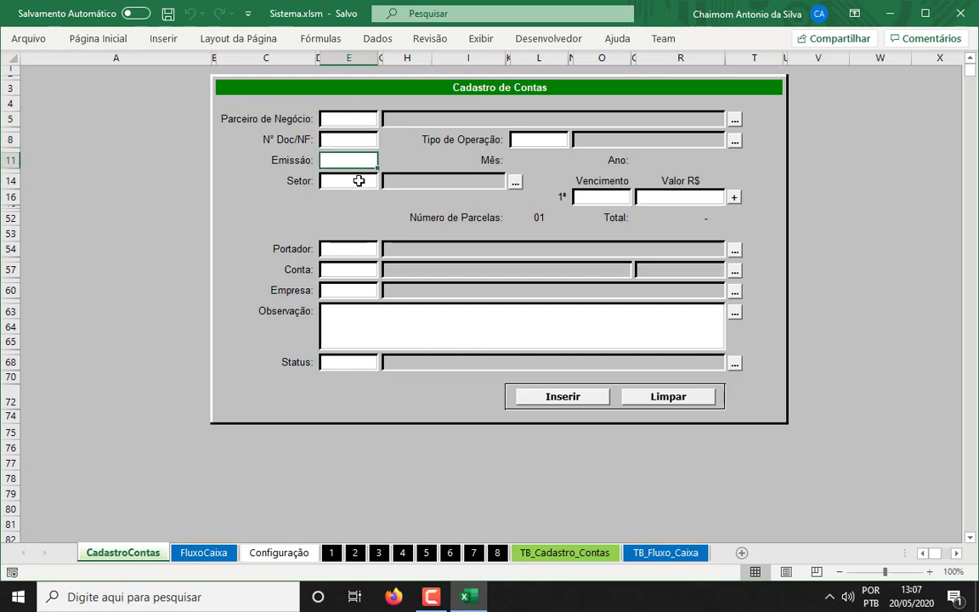
{"action": "left_click", "coordinate": [359, 180]}
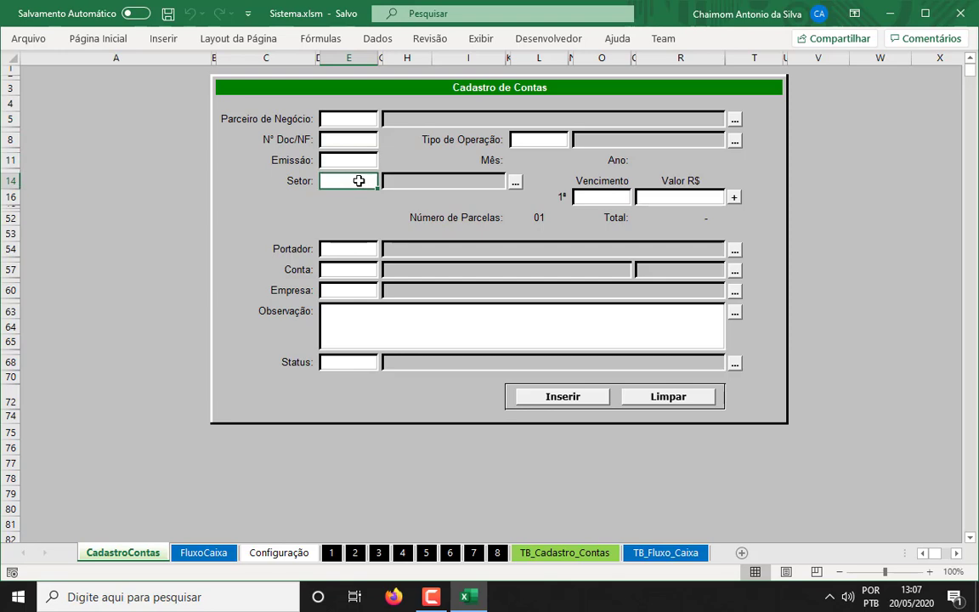
{"action": "left_click", "coordinate": [361, 159]}
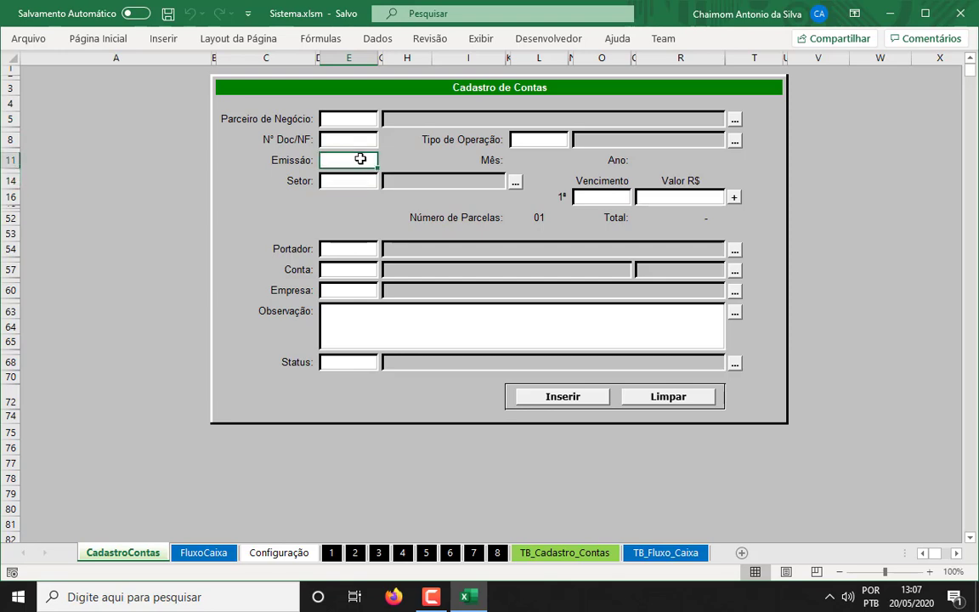
{"action": "left_click", "coordinate": [363, 139]}
{"action": "left_click", "coordinate": [361, 122]}
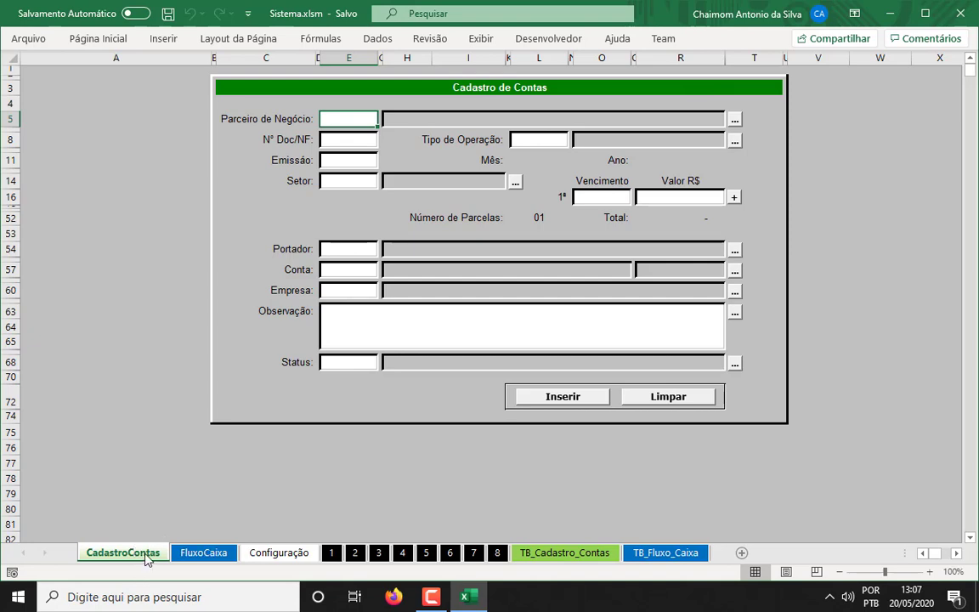
Step: Compare the FluxoCaixa form, including its Código and Parcela fields, with the CadastroContas form
{"action": "left_click", "coordinate": [203, 555]}
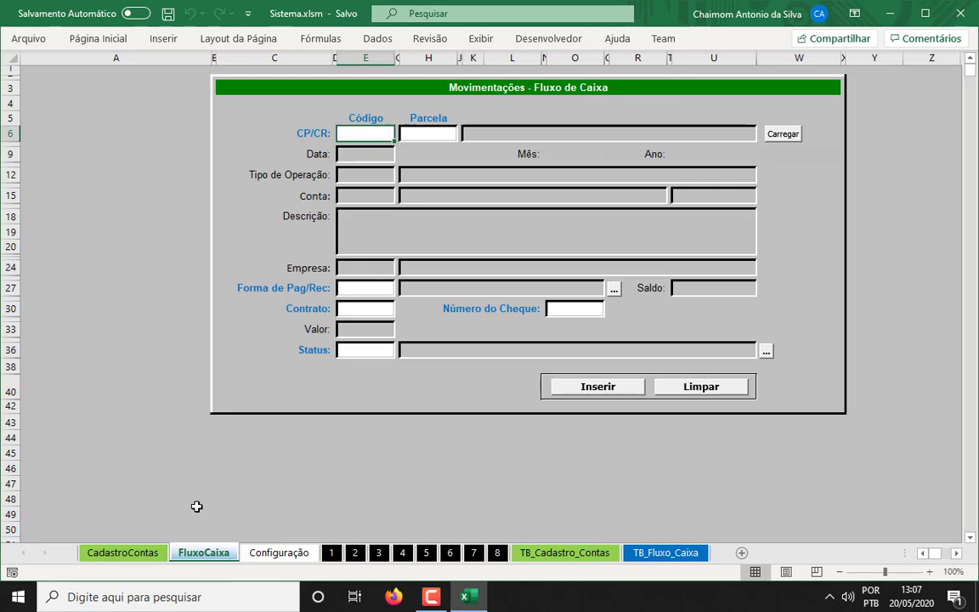
{"action": "left_click", "coordinate": [132, 554]}
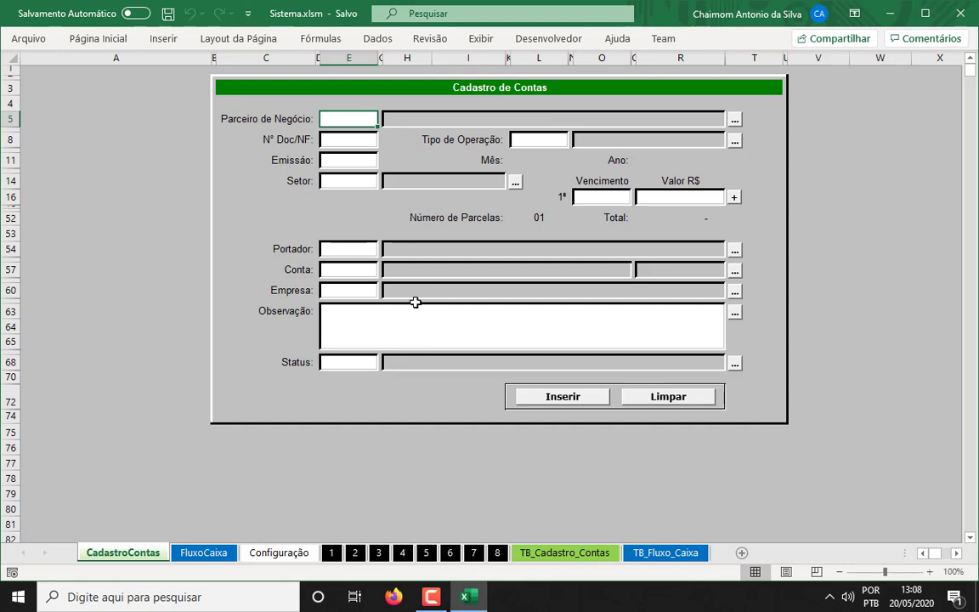
{"action": "left_click", "coordinate": [201, 556]}
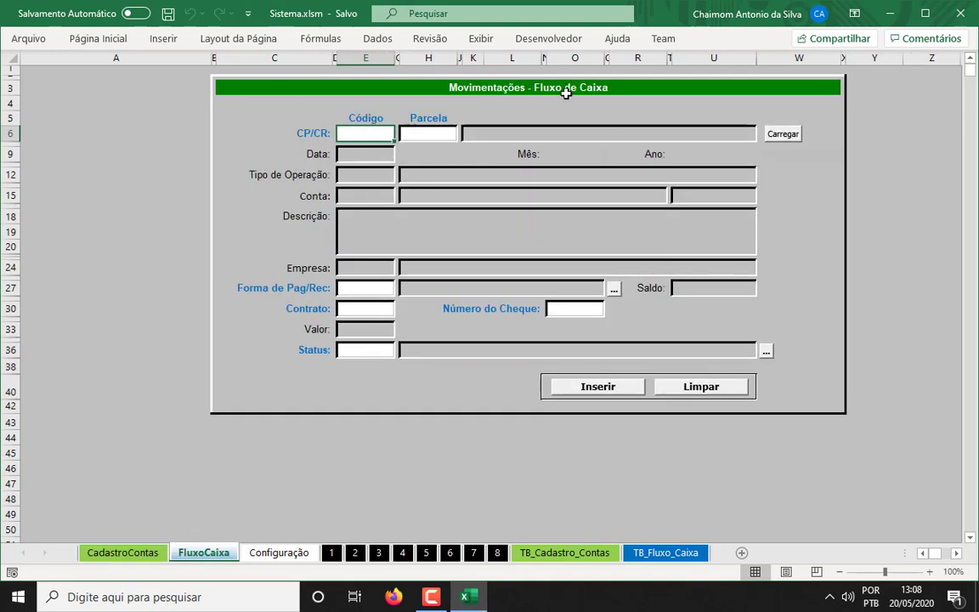
{"action": "left_click", "coordinate": [449, 132]}
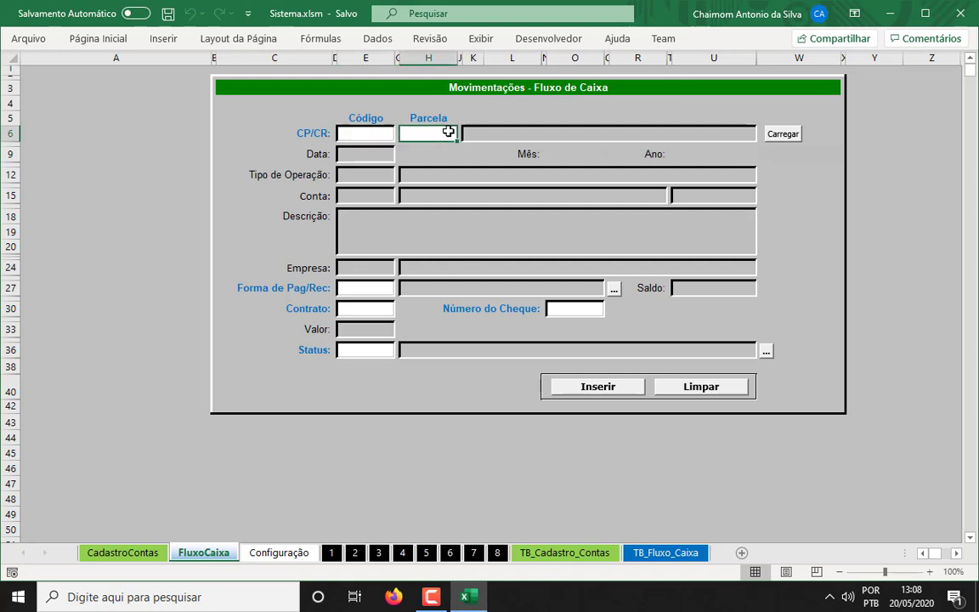
{"action": "left_click", "coordinate": [372, 132]}
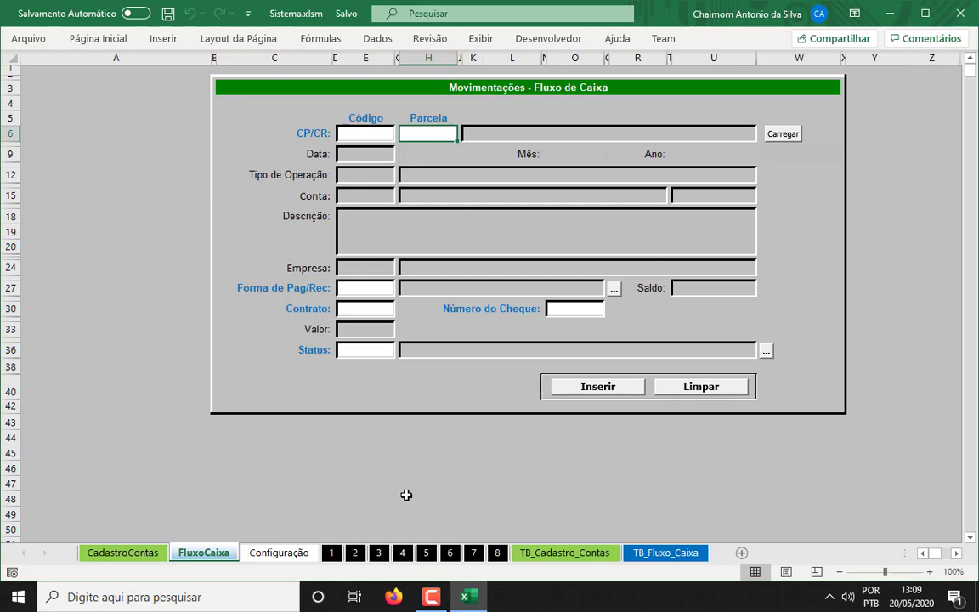
{"action": "left_click", "coordinate": [141, 554]}
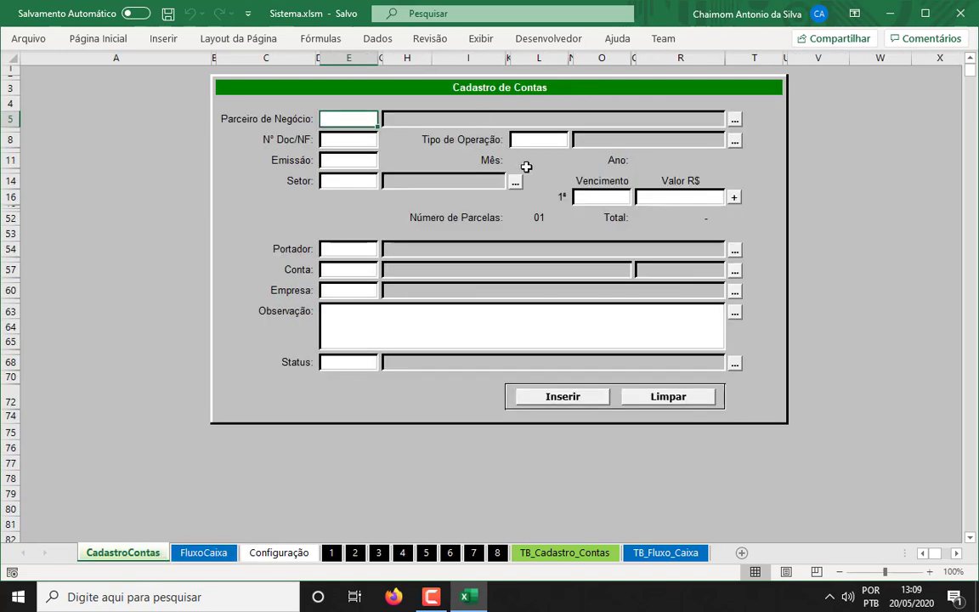
Step: Examine the lookup tables on the Configuração sheet along row 7, from Parceiro de Negócio across to Tipo de Operação
{"action": "left_click", "coordinate": [279, 552]}
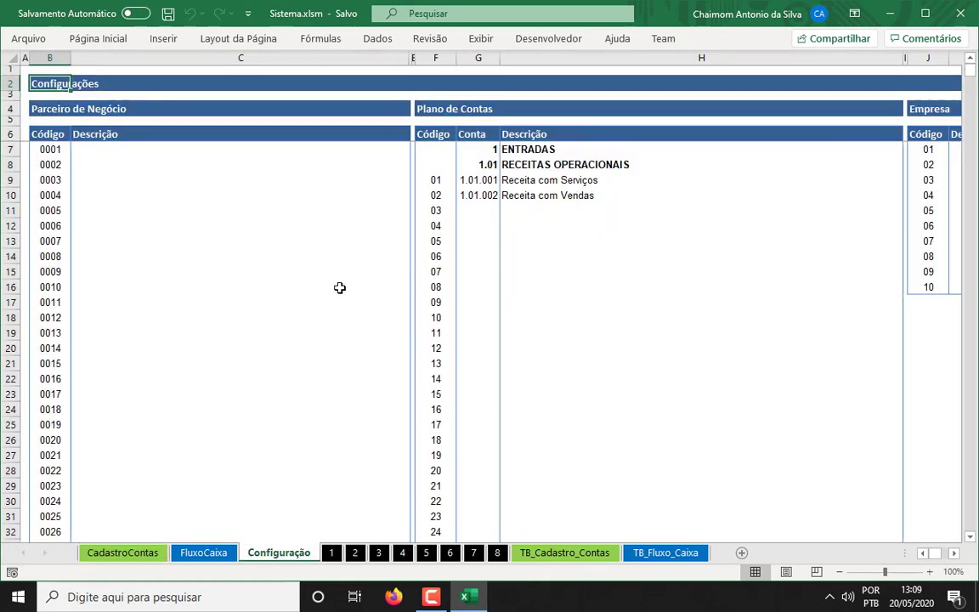
{"action": "left_click", "coordinate": [350, 134]}
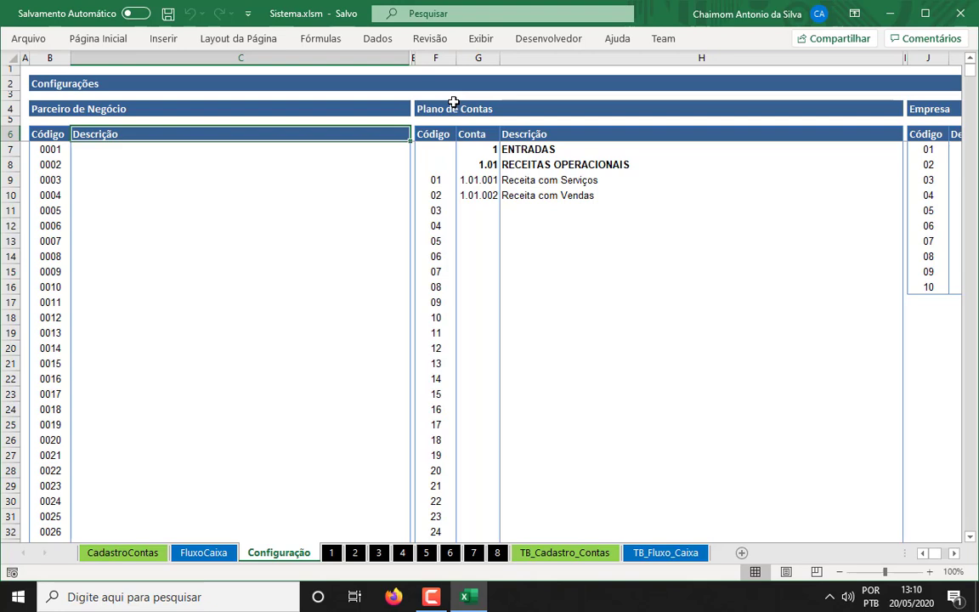
{"action": "key", "text": "Down"}
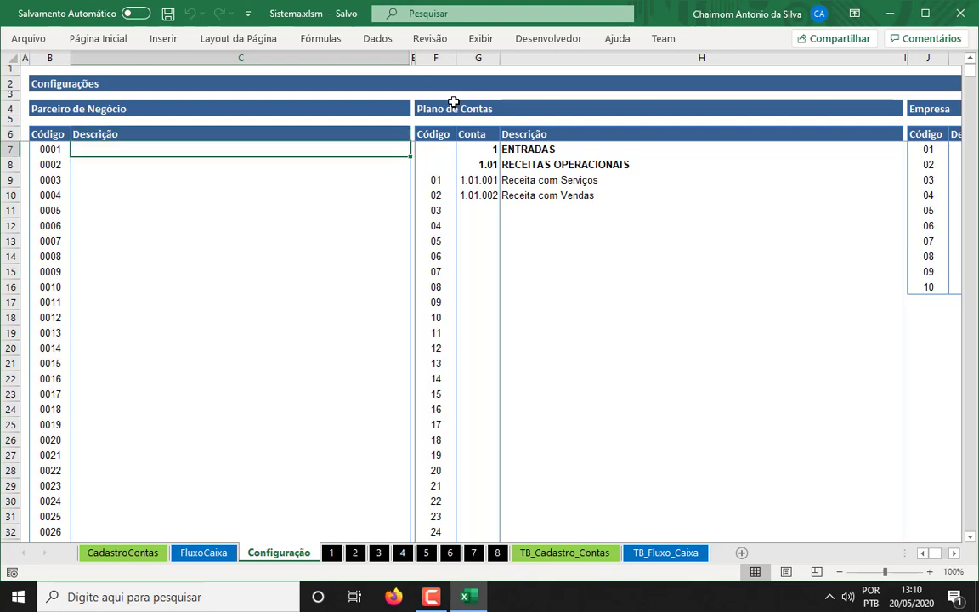
{"action": "key", "text": "Left"}
{"action": "key", "text": "Right"}
{"action": "key", "text": "Right"}
{"action": "key", "text": "Right"}
{"action": "key", "text": "Right"}
{"action": "key", "text": "Right"}
{"action": "key", "text": "Right"}
{"action": "key", "text": "Right"}
{"action": "key", "text": "Right"}
{"action": "key", "text": "Right"}
{"action": "key", "text": "Right"}
{"action": "key", "text": "Right"}
{"action": "key", "text": "Right"}
{"action": "key", "text": "Right"}
{"action": "key", "text": "Right"}
{"action": "key", "text": "Right"}
{"action": "key", "text": "Right"}
{"action": "key", "text": "Right"}
{"action": "key", "text": "Right"}
{"action": "key", "text": "Right"}
{"action": "key", "text": "Right"}
{"action": "key", "text": "Right"}
{"action": "key", "text": "Right"}
{"action": "key", "text": "Right"}
{"action": "key", "text": "Right"}
{"action": "key", "text": "Right"}
{"action": "key", "text": "Right"}
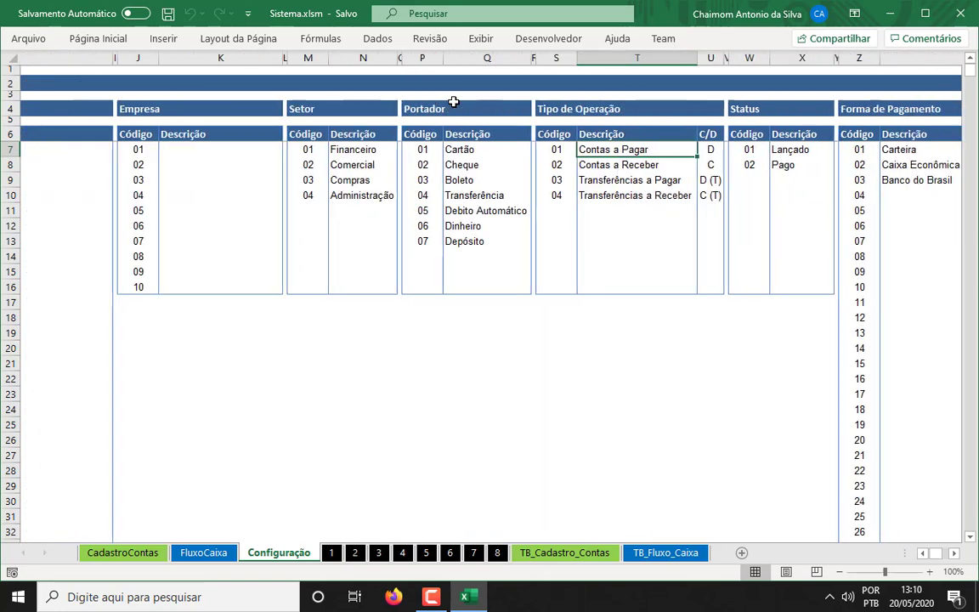
Step: Examine the Status, Forma de Pagamento and Interfaces do Sistema tables along row 7 of the Configuração sheet
{"action": "key", "text": "Right"}
{"action": "key", "text": "Right"}
{"action": "key", "text": "Right"}
{"action": "key", "text": "Right"}
{"action": "key", "text": "Right"}
{"action": "key", "text": "Right"}
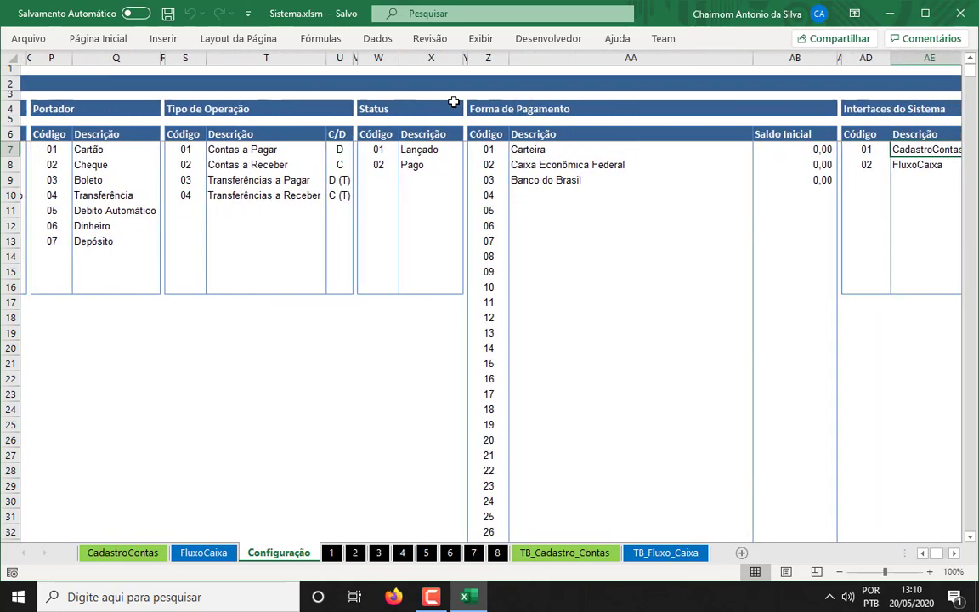
Step: Go back along row 7 across the lookup tables to column A, beside the Parceiro de Negócio table
{"action": "key", "text": "Left"}
{"action": "key", "text": "Left"}
{"action": "key", "text": "Left"}
{"action": "key", "text": "Left"}
{"action": "key", "text": "Left"}
{"action": "key", "text": "Left"}
{"action": "key", "text": "Left"}
{"action": "key", "text": "Left"}
{"action": "key", "text": "Left"}
{"action": "key", "text": "Left"}
{"action": "key", "text": "Left"}
{"action": "key", "text": "Left"}
{"action": "key", "text": "Left"}
{"action": "key", "text": "Left"}
{"action": "key", "text": "Left"}
{"action": "key", "text": "Left"}
{"action": "key", "text": "Left"}
{"action": "key", "text": "Left"}
{"action": "key", "text": "Left"}
{"action": "key", "text": "Left"}
{"action": "key", "text": "Left"}
{"action": "key", "text": "Left"}
{"action": "key", "text": "Left"}
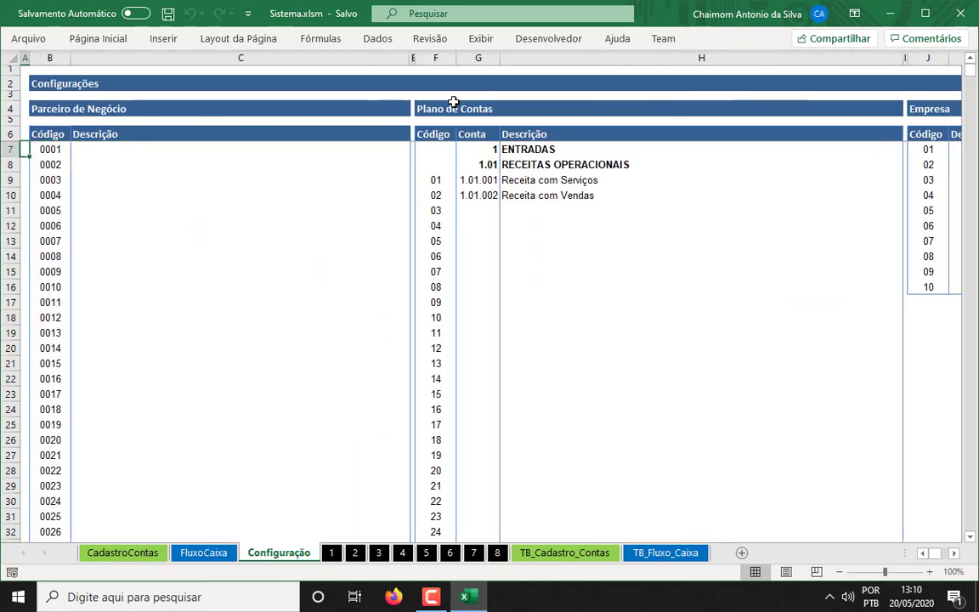
Step: Highlight the Parceiro de Negócio table's Código and Descrição columns from the row 6 headers downward to review its layout
{"action": "key", "text": "Right"}
{"action": "key", "text": "Up"}
{"action": "key", "text": "Right"}
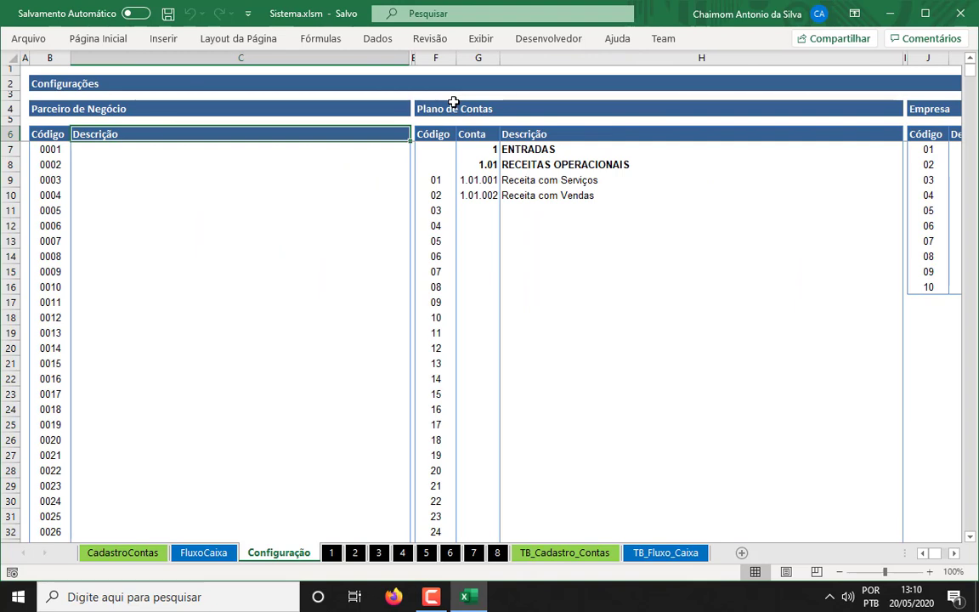
{"action": "key", "text": "shift+Left"}
{"action": "key", "text": "shift+Down"}
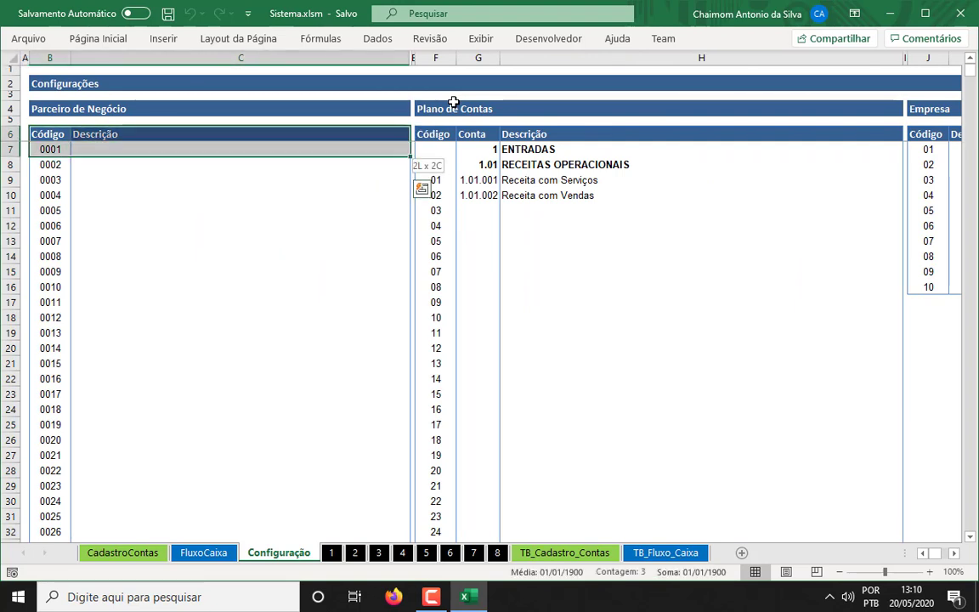
{"action": "key", "text": "shift+Down"}
{"action": "key", "text": "shift+Down"}
{"action": "key", "text": "shift+Down"}
{"action": "key", "text": "shift+Down"}
{"action": "key", "text": "shift+Down"}
{"action": "key", "text": "shift+Down"}
{"action": "key", "text": "shift+Down"}
{"action": "key", "text": "shift+Down"}
{"action": "key", "text": "shift+Down"}
{"action": "key", "text": "shift+Down"}
{"action": "key", "text": "shift+Down"}
{"action": "key", "text": "shift+Down"}
{"action": "key", "text": "shift+Down"}
{"action": "key", "text": "shift+Down"}
{"action": "key", "text": "shift+Down"}
{"action": "key", "text": "shift+Down"}
{"action": "key", "text": "shift+Down"}
{"action": "key", "text": "shift+Down"}
{"action": "key", "text": "shift+Down"}
{"action": "key", "text": "shift+Down"}
{"action": "key", "text": "Up"}
{"action": "key", "text": "Up"}
{"action": "key", "text": "Up"}
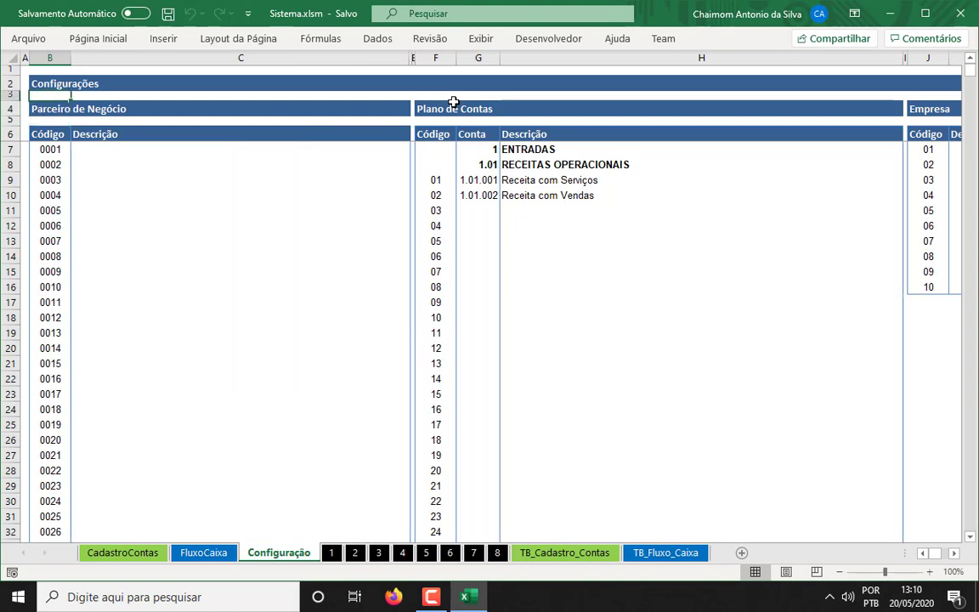
Step: Review the Parceiro de Negócio title across B4:C4 and the Código and Descrição headers in row 6
{"action": "key", "text": "Down"}
{"action": "key", "text": "shift+Right"}
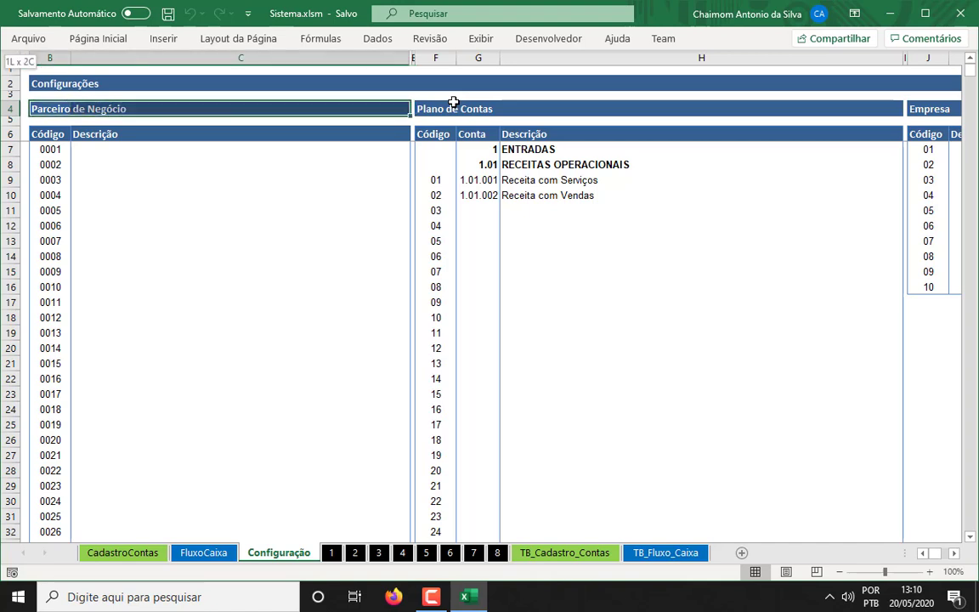
{"action": "key", "text": "Down"}
{"action": "key", "text": "Down"}
{"action": "key", "text": "Down"}
{"action": "key", "text": "Right"}
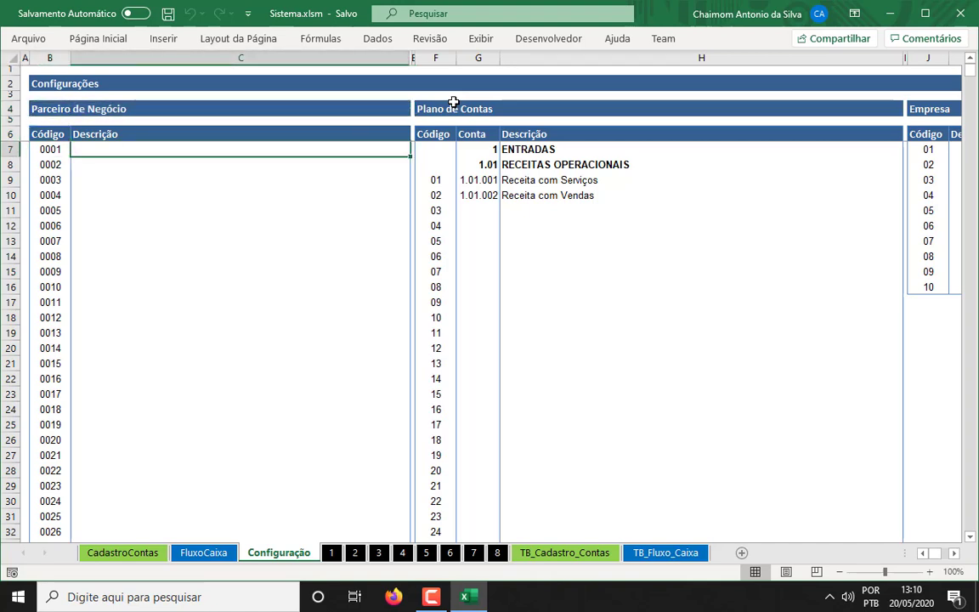
{"action": "key", "text": "Up"}
{"action": "key", "text": "Left"}
{"action": "key", "text": "Right"}
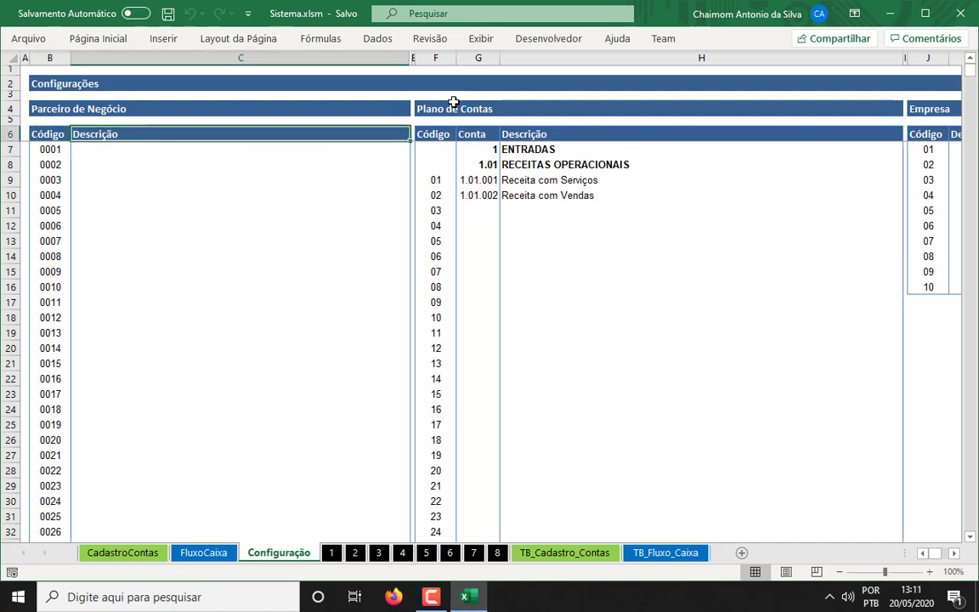
Step: Look down the Descrição column of the Parceiro de Negócio table and return to its first entry row
{"action": "key", "text": "Down"}
{"action": "key", "text": "Down"}
{"action": "key", "text": "Down"}
{"action": "key", "text": "Down"}
{"action": "key", "text": "Down"}
{"action": "key", "text": "Down"}
{"action": "key", "text": "Down"}
{"action": "key", "text": "Down"}
{"action": "key", "text": "Down"}
{"action": "key", "text": "Down"}
{"action": "key", "text": "Down"}
{"action": "key", "text": "Down"}
{"action": "key", "text": "Down"}
{"action": "key", "text": "Down"}
{"action": "key", "text": "Down"}
{"action": "key", "text": "Down"}
{"action": "key", "text": "Down"}
{"action": "key", "text": "Down"}
{"action": "key", "text": "Down"}
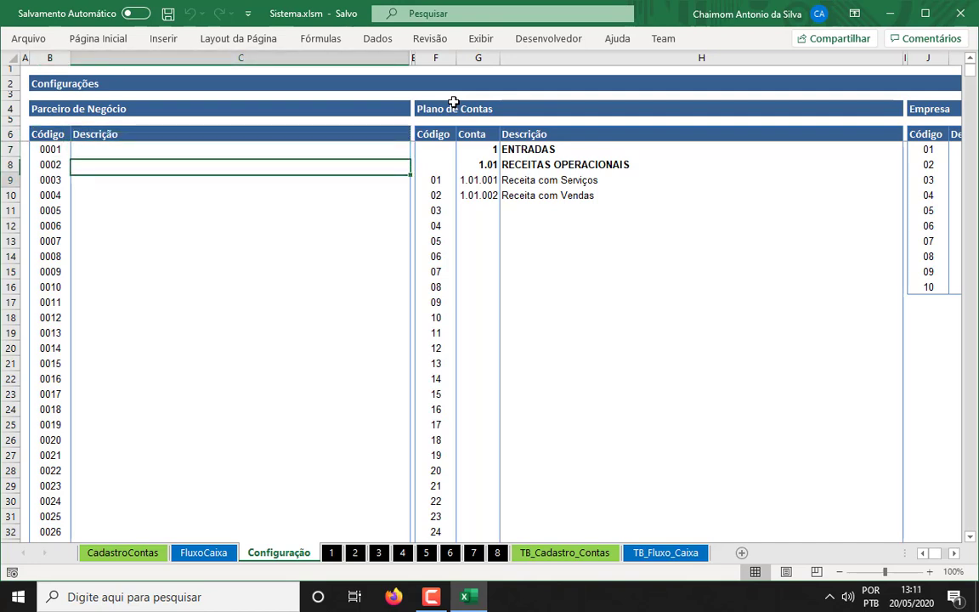
{"action": "key", "text": "Down"}
{"action": "key", "text": "Down"}
{"action": "key", "text": "Down"}
{"action": "key", "text": "Down"}
{"action": "key", "text": "Down"}
{"action": "key", "text": "Down"}
{"action": "key", "text": "Up"}
{"action": "key", "text": "Up"}
{"action": "key", "text": "Up"}
{"action": "key", "text": "Up"}
{"action": "key", "text": "Up"}
{"action": "key", "text": "Up"}
{"action": "key", "text": "Up"}
{"action": "key", "text": "Up"}
{"action": "key", "text": "Up"}
{"action": "key", "text": "Up"}
{"action": "key", "text": "Up"}
{"action": "key", "text": "Up"}
{"action": "key", "text": "Up"}
{"action": "key", "text": "Up"}
{"action": "key", "text": "Up"}
{"action": "key", "text": "Up"}
{"action": "key", "text": "Up"}
{"action": "key", "text": "Up"}
{"action": "key", "text": "Up"}
{"action": "key", "text": "Up"}
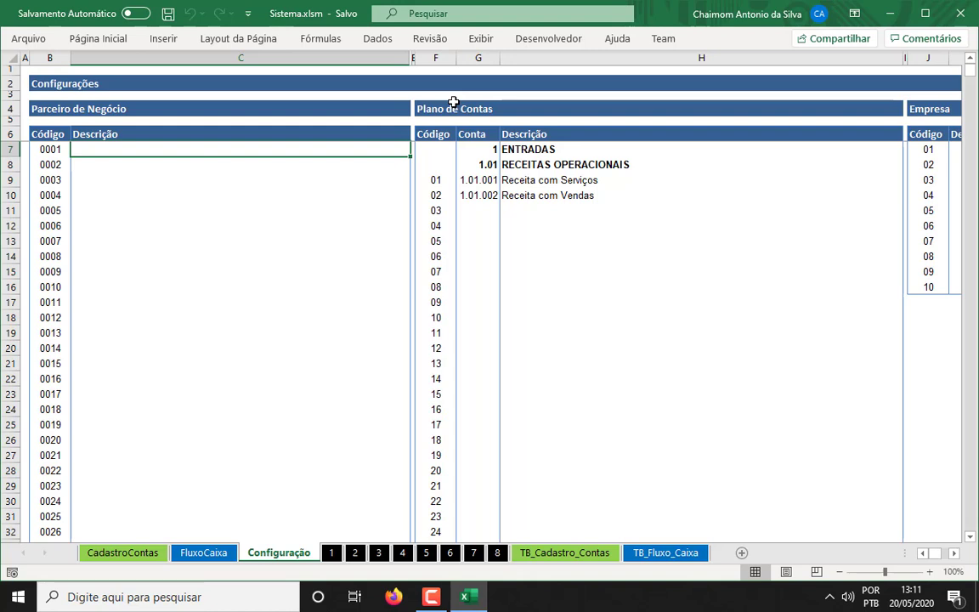
Step: Look down the empty Descrição entries of the Parceiro de Negócio table and return to C7
{"action": "key", "text": "Left"}
{"action": "key", "text": "Up"}
{"action": "key", "text": "Right"}
{"action": "key", "text": "Down"}
{"action": "key", "text": "Down"}
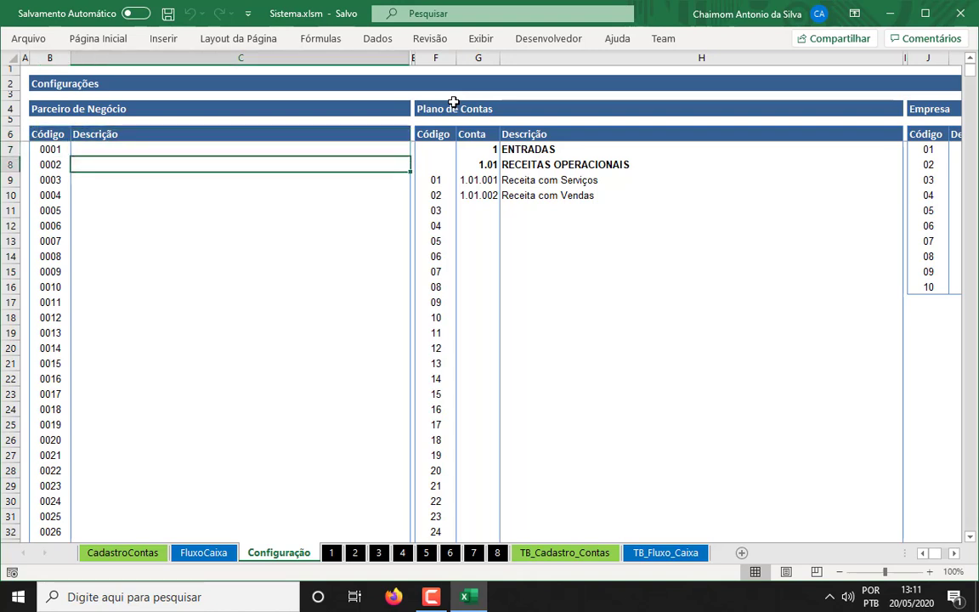
{"action": "key", "text": "Down"}
{"action": "key", "text": "Down"}
{"action": "key", "text": "Down"}
{"action": "key", "text": "Down"}
{"action": "key", "text": "Down"}
{"action": "key", "text": "Down"}
{"action": "key", "text": "Down"}
{"action": "key", "text": "Down"}
{"action": "key", "text": "Down"}
{"action": "key", "text": "Down"}
{"action": "key", "text": "Down"}
{"action": "key", "text": "Down"}
{"action": "key", "text": "Down"}
{"action": "key", "text": "Down"}
{"action": "key", "text": "Down"}
{"action": "key", "text": "Down"}
{"action": "key", "text": "Down"}
{"action": "key", "text": "Down"}
{"action": "key", "text": "Down"}
{"action": "key", "text": "Down"}
{"action": "key", "text": "Up"}
{"action": "key", "text": "Up"}
{"action": "key", "text": "Up"}
{"action": "key", "text": "Up"}
{"action": "key", "text": "Up"}
{"action": "key", "text": "Up"}
{"action": "key", "text": "Up"}
{"action": "key", "text": "Up"}
{"action": "key", "text": "Up"}
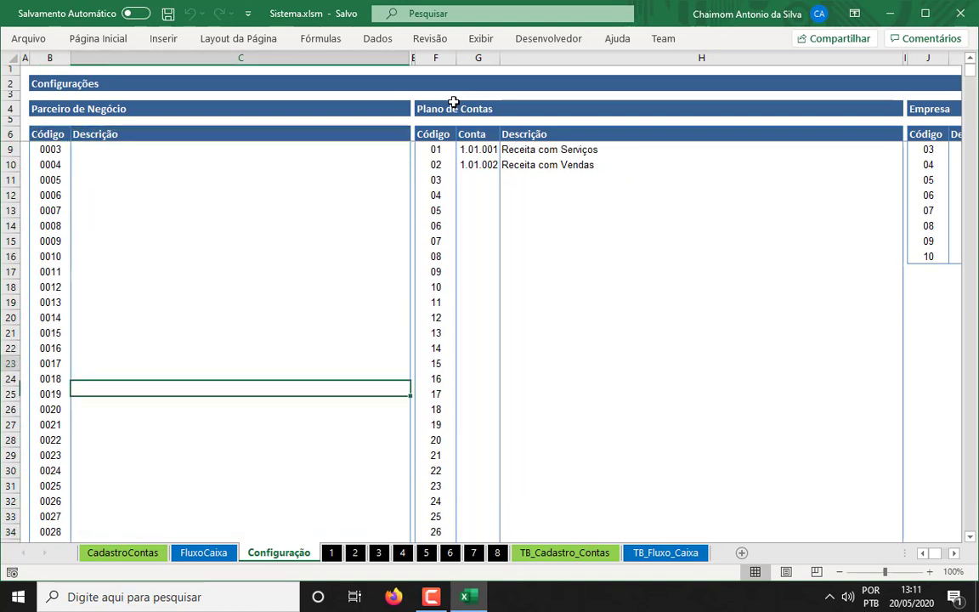
{"action": "key", "text": "Up"}
{"action": "key", "text": "Up"}
{"action": "key", "text": "Up"}
{"action": "key", "text": "Up"}
{"action": "key", "text": "Up"}
{"action": "key", "text": "Up"}
{"action": "key", "text": "Up"}
{"action": "key", "text": "Up"}
{"action": "key", "text": "Up"}
{"action": "key", "text": "Up"}
{"action": "key", "text": "Up"}
{"action": "key", "text": "Up"}
{"action": "key", "text": "Up"}
{"action": "key", "text": "Up"}
{"action": "key", "text": "Up"}
{"action": "key", "text": "Up"}
{"action": "key", "text": "Up"}
{"action": "key", "text": "Up"}
{"action": "key", "text": "Up"}
{"action": "key", "text": "Up"}
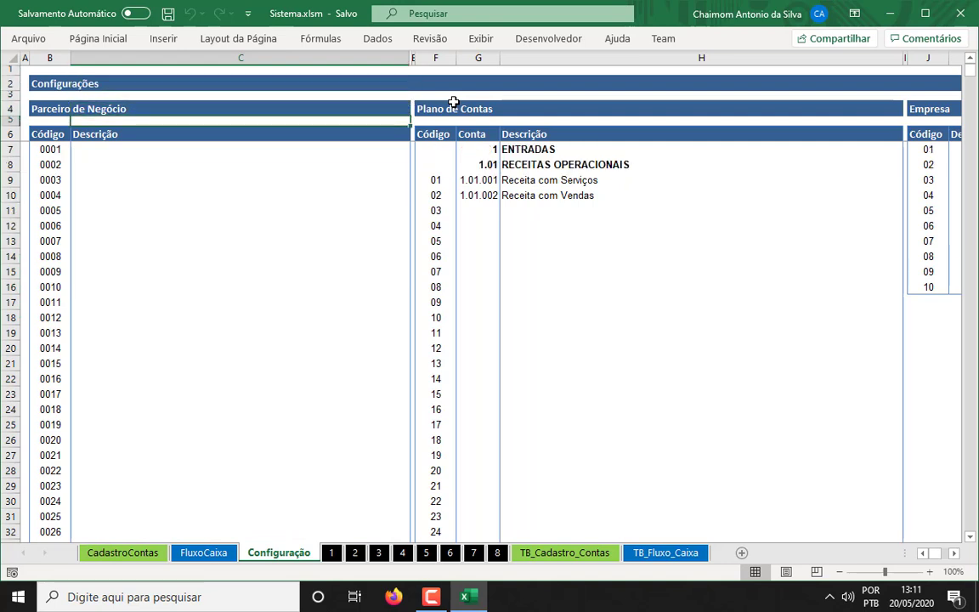
{"action": "key", "text": "Down"}
{"action": "key", "text": "Down"}
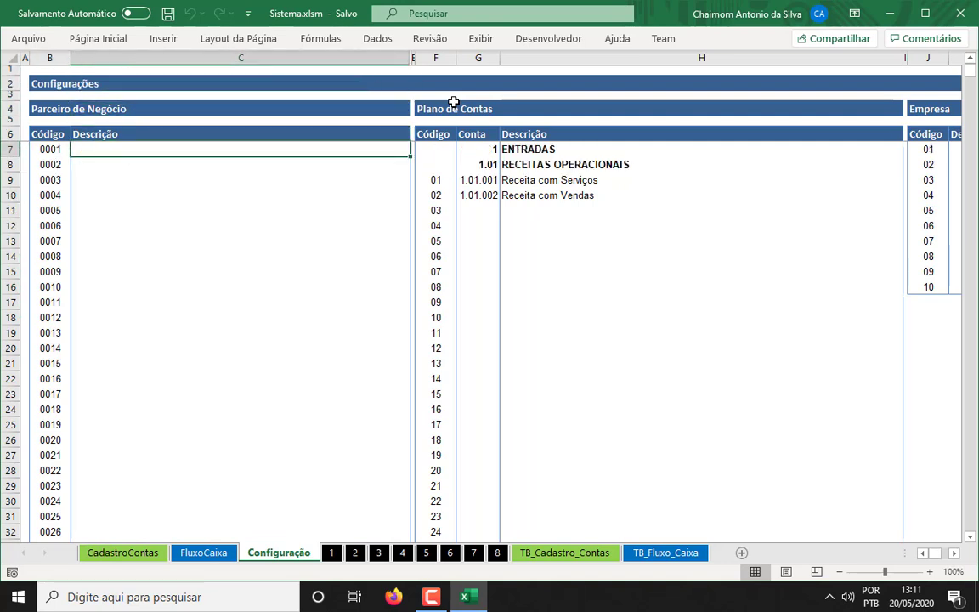
Step: Highlight the Código and Descrição pair of the first partner record in B7:C7 and return to C7
{"action": "key", "text": "Left"}
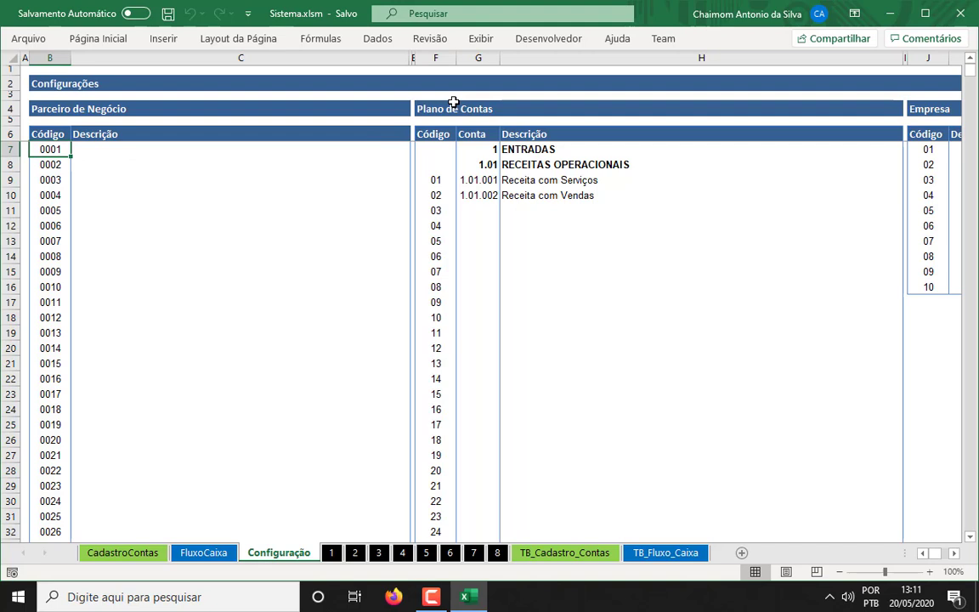
{"action": "key", "text": "shift+Right"}
{"action": "key", "text": "Right"}
{"action": "key", "text": "Left"}
{"action": "key", "text": "shift+Right"}
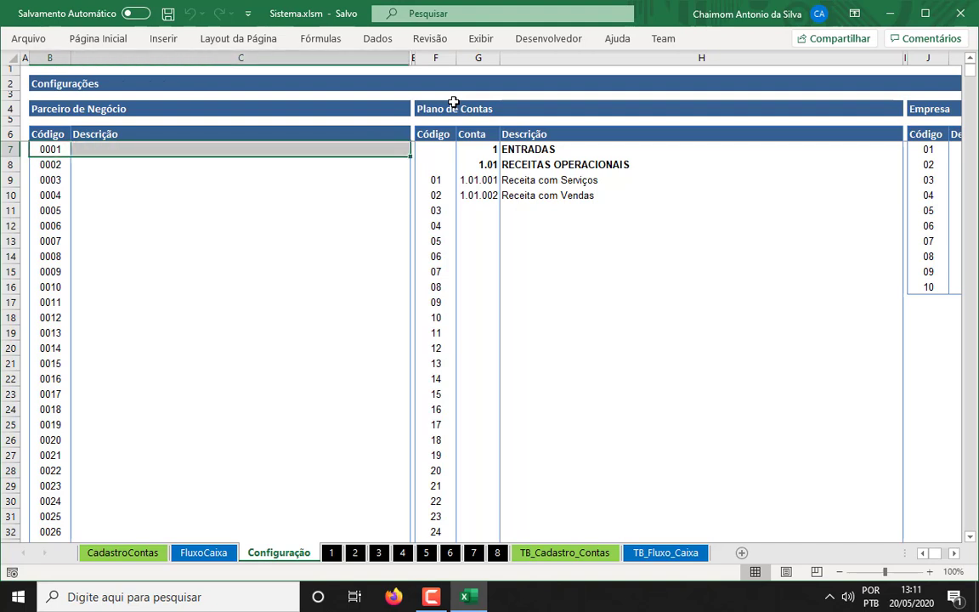
{"action": "key", "text": "Right"}
{"action": "key", "text": "Down"}
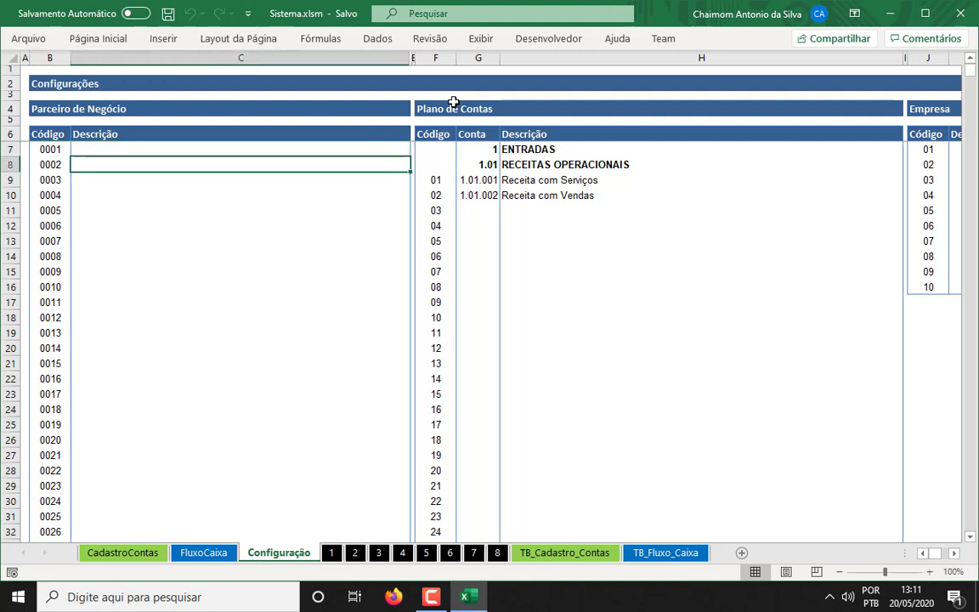
{"action": "key", "text": "Up"}
{"action": "key", "text": "Left"}
{"action": "key", "text": "Right"}
{"action": "key", "text": "Up"}
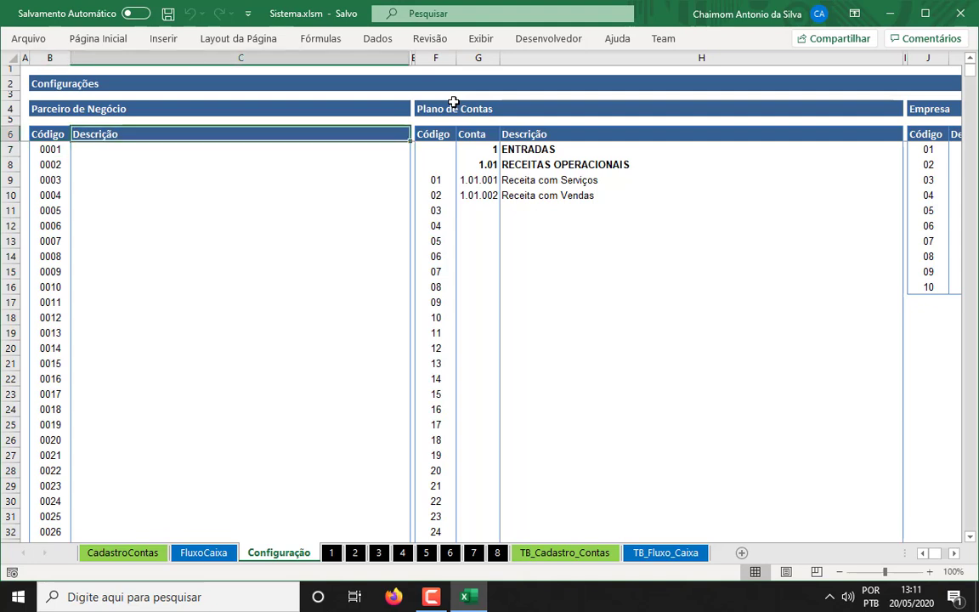
{"action": "key", "text": "Down"}
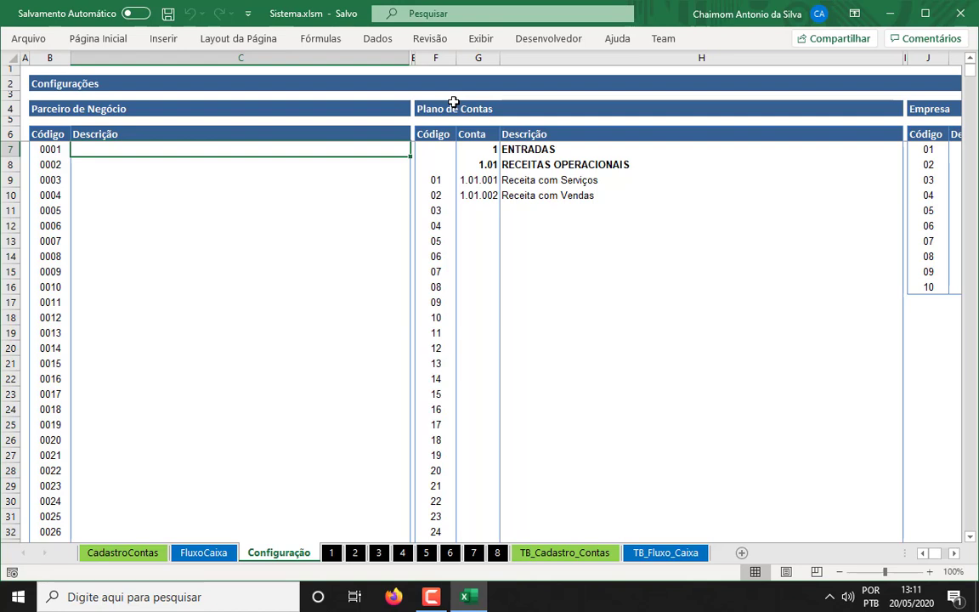
Step: Enter GOOGLE as the description for partner code 0001 in C7
{"action": "type", "text": "a"}
{"action": "key", "text": "BackSpace"}
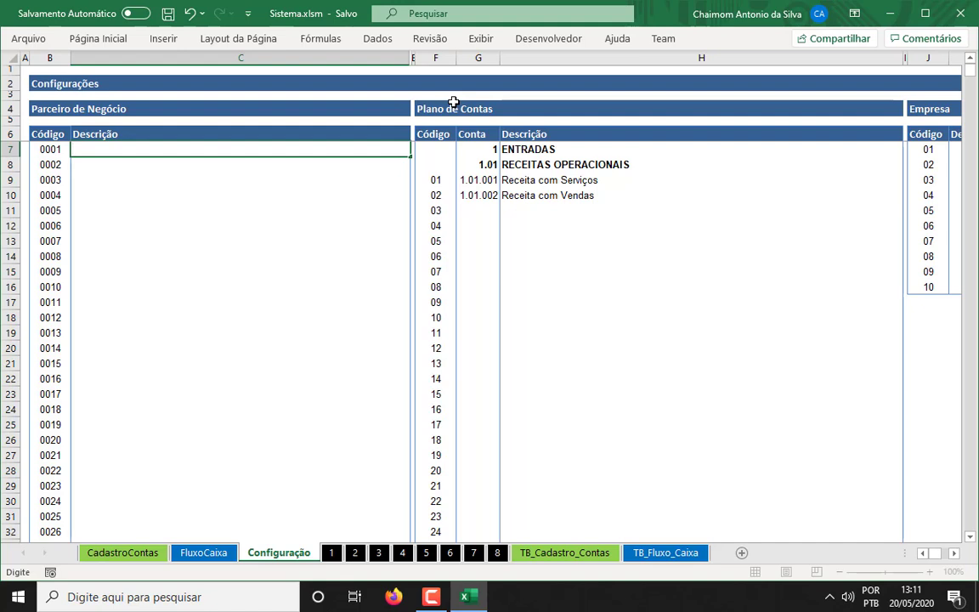
{"action": "type", "text": "GOOGLE"}
{"action": "key", "text": "Right"}
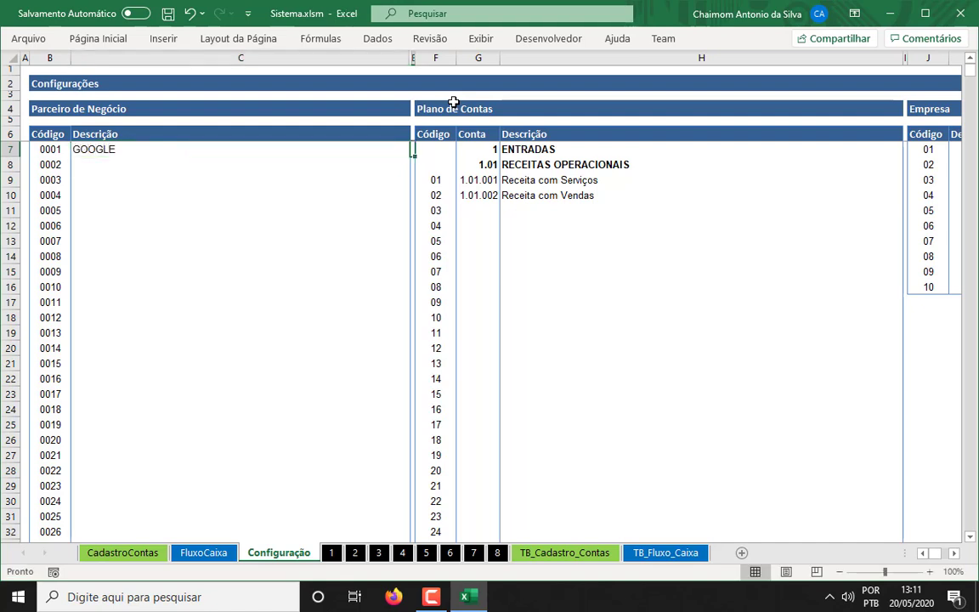
Step: Highlight code 0001 with its description in B7:C7 to review the completed partner record
{"action": "key", "text": "Left"}
{"action": "key", "text": "Left"}
{"action": "key", "text": "shift+Right"}
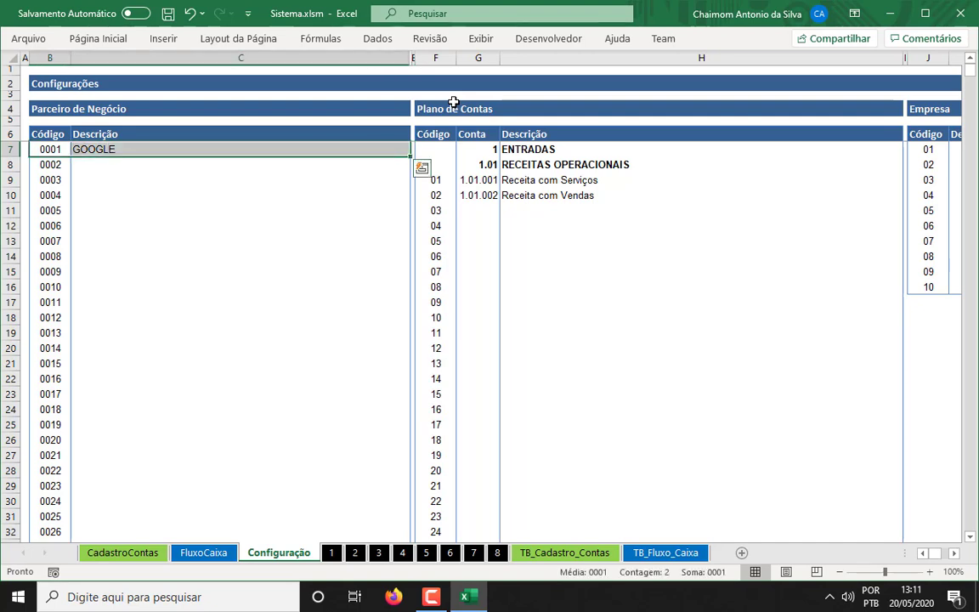
{"action": "key", "text": "Right"}
{"action": "key", "text": "Left"}
{"action": "key", "text": "Right"}
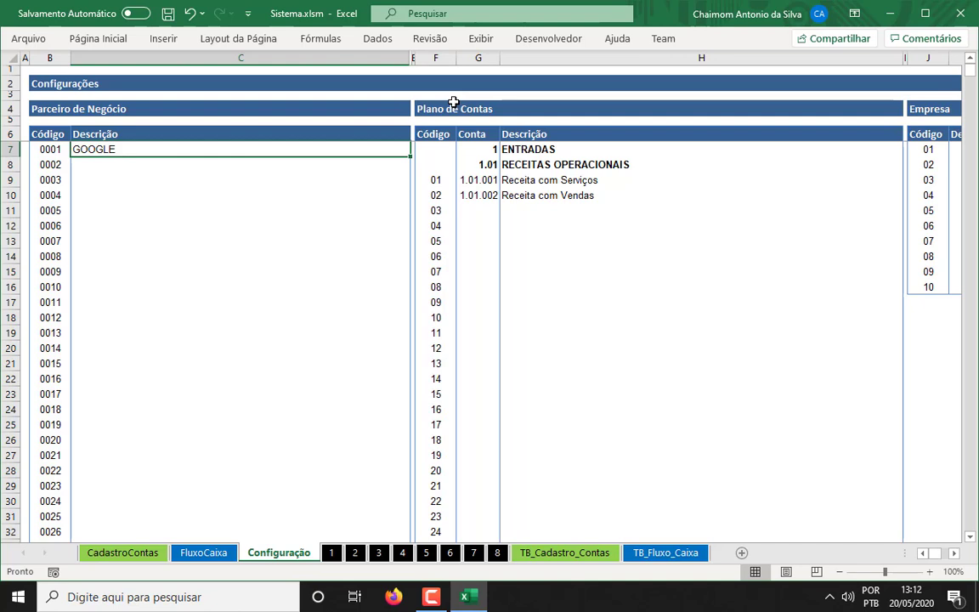
Step: Append the sample text ADSFASFJLS after GOOGLE in the description of partner 0001 in C7
{"action": "key", "text": "F2"}
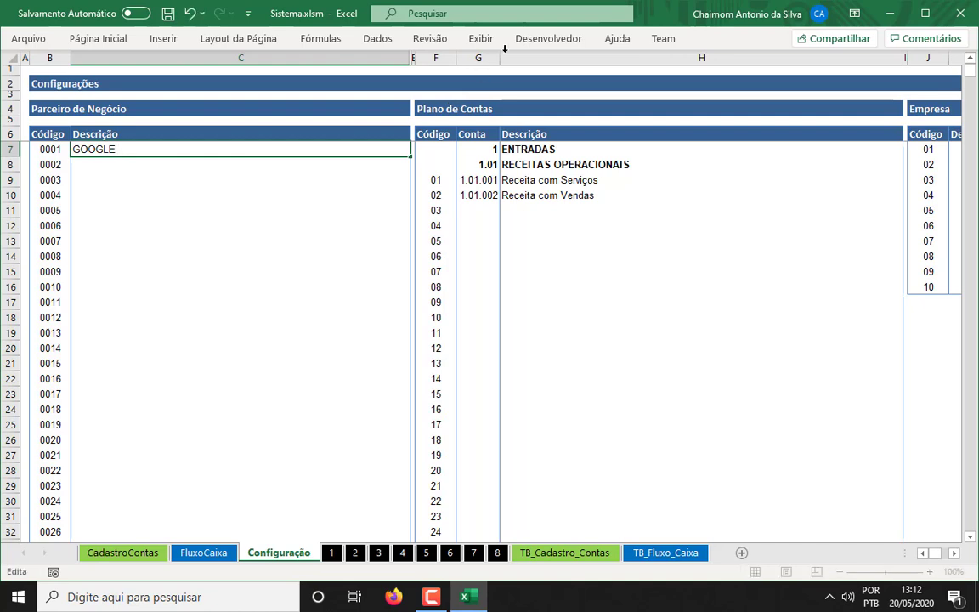
{"action": "type", "text": "ADSFASFJLS"}
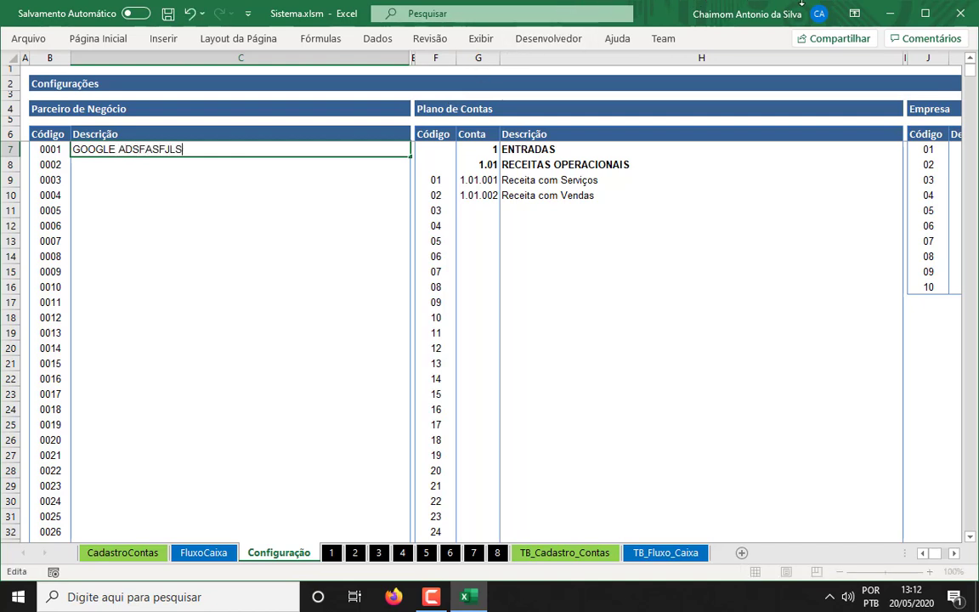
{"action": "key", "text": "ctrl+Return"}
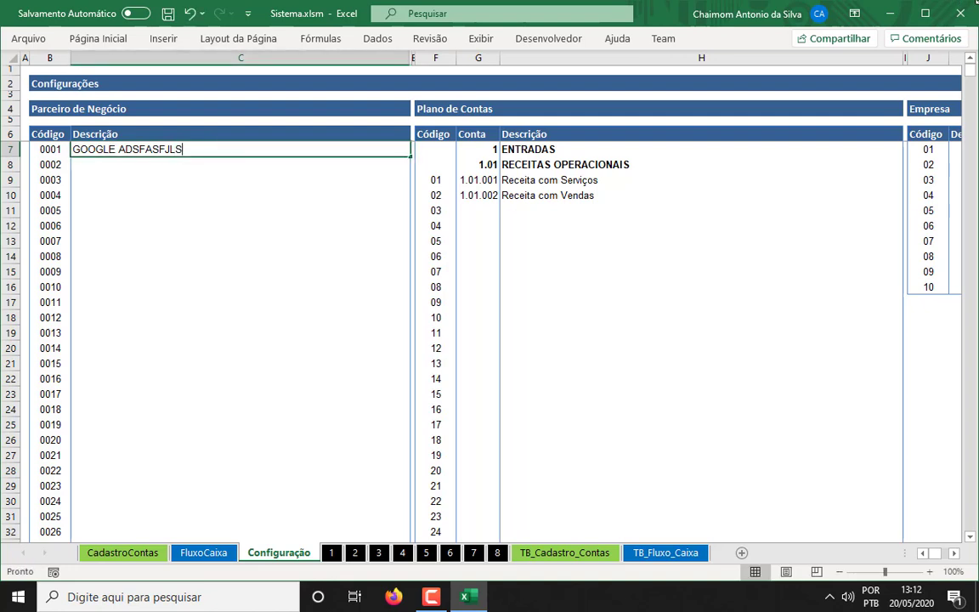
{"action": "key", "text": "Return"}
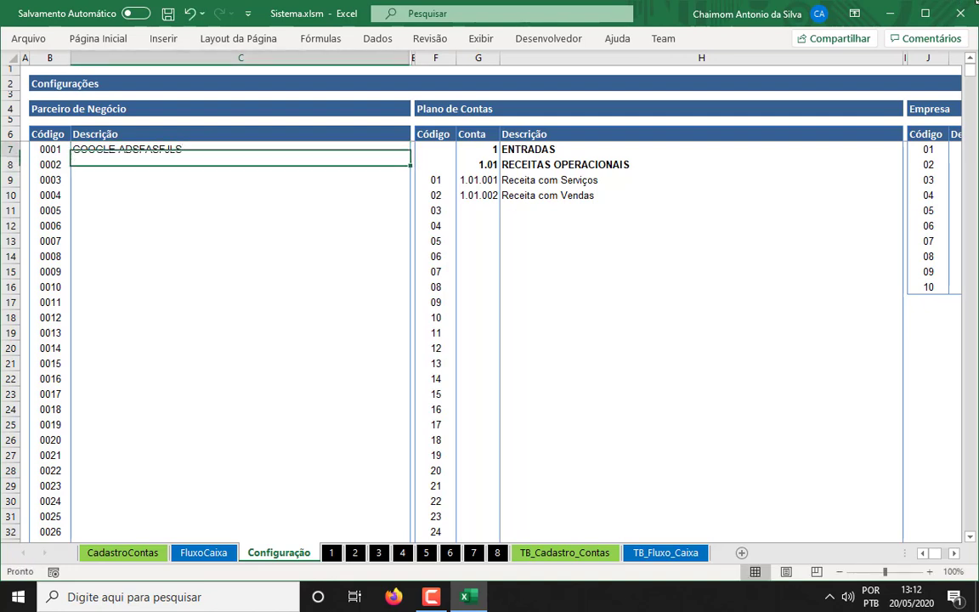
{"action": "key", "text": "Left"}
{"action": "key", "text": "Right"}
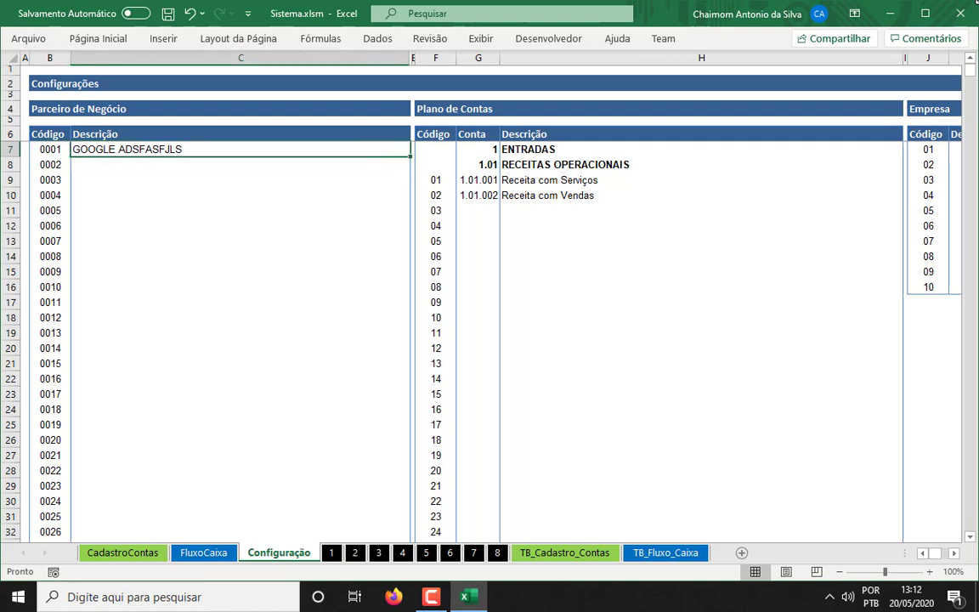
{"action": "left_click", "coordinate": [241, 165]}
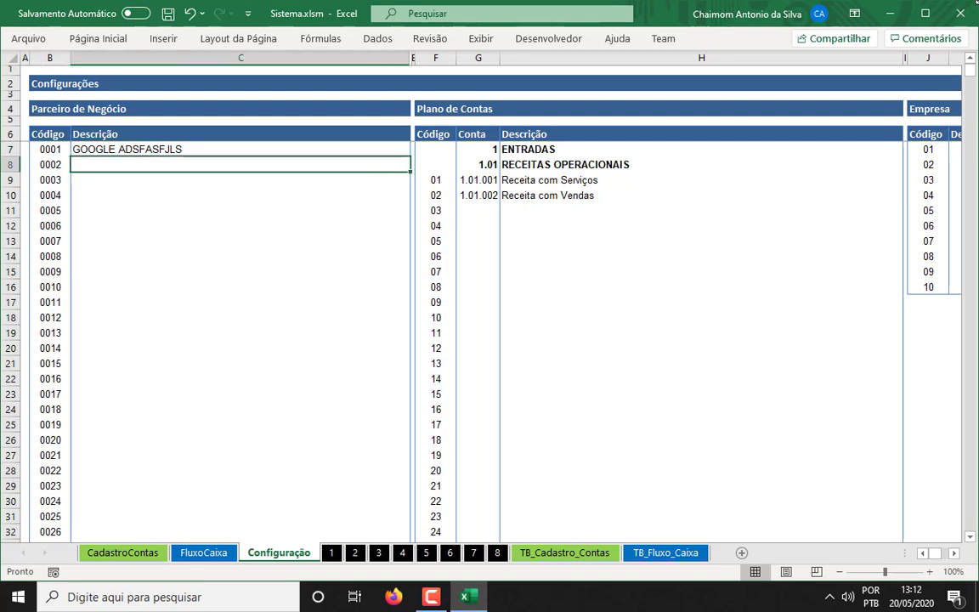
{"action": "key", "text": "Up"}
{"action": "key", "text": "Left"}
{"action": "key", "text": "Right"}
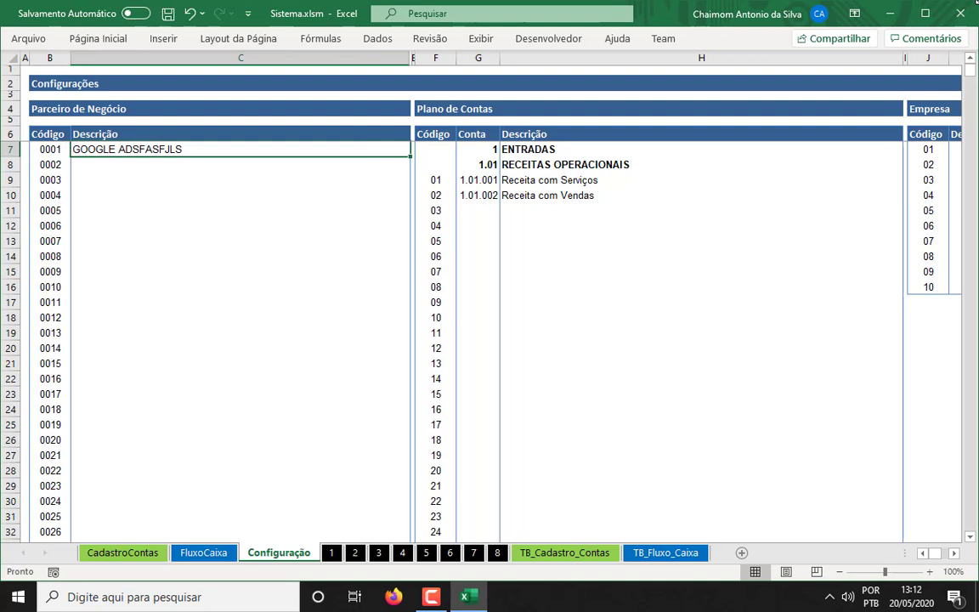
Step: Remove the sample text from C7, leaving GOOGLE as the description of partner 0001
{"action": "key", "text": "BackSpace"}
{"action": "key", "text": "BackSpace"}
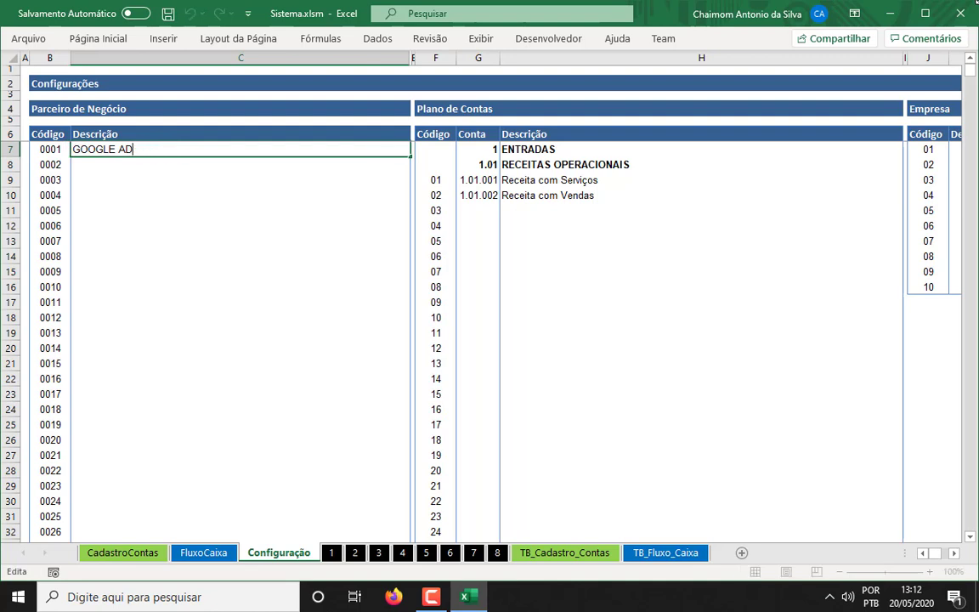
{"action": "key", "text": "BackSpace"}
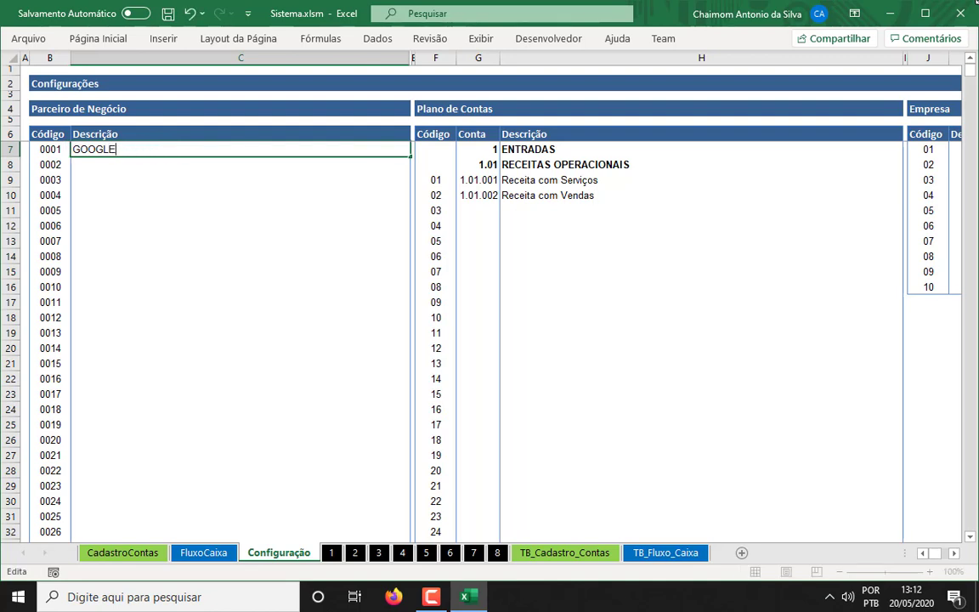
{"action": "key", "text": "Tab"}
{"action": "key", "text": "Left"}
{"action": "key", "text": "Left"}
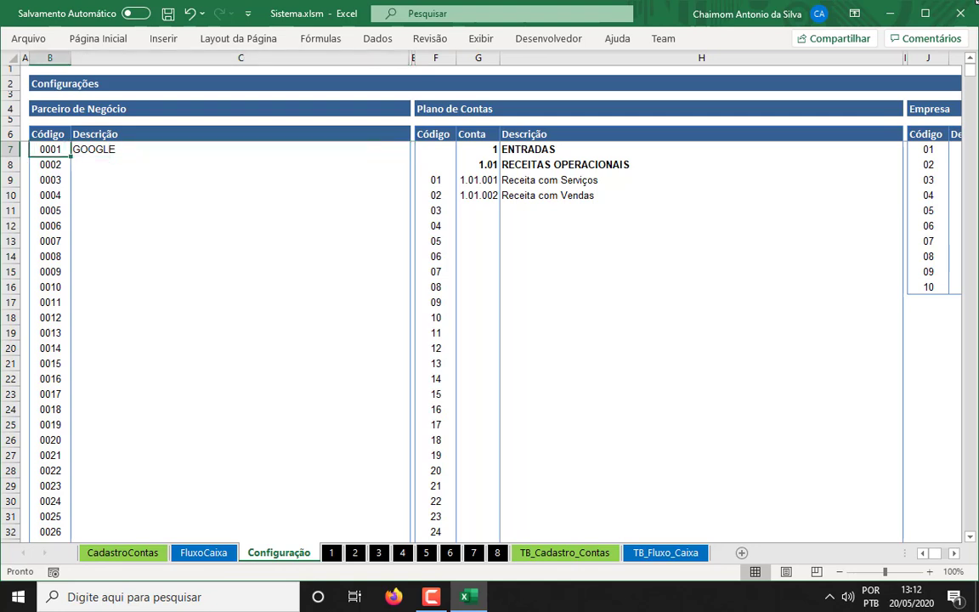
Step: Look across row 7 from Parceiro de Negócio to the Empresa table and back to the start of Plano de Contas
{"action": "key", "text": "Right"}
{"action": "key", "text": "Right"}
{"action": "key", "text": "Right"}
{"action": "key", "text": "Right"}
{"action": "key", "text": "Right"}
{"action": "key", "text": "Right"}
{"action": "key", "text": "Right"}
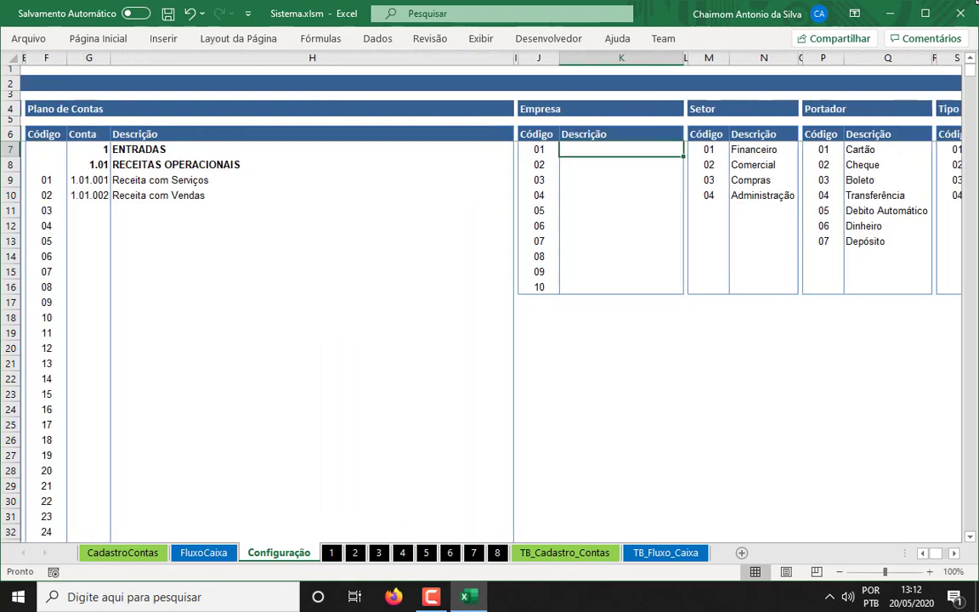
{"action": "key", "text": "Left"}
{"action": "key", "text": "Left"}
{"action": "key", "text": "Left"}
{"action": "key", "text": "Left"}
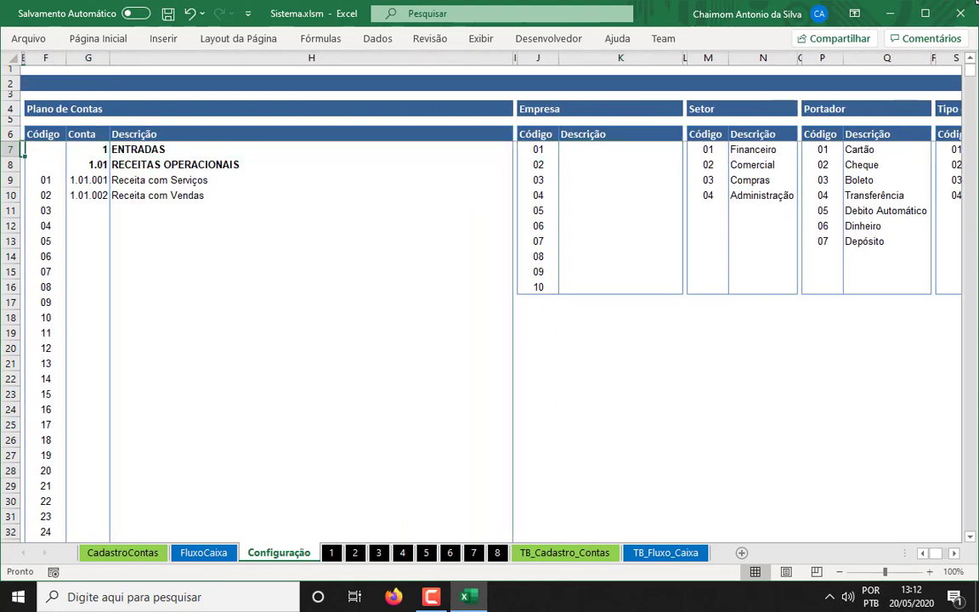
Step: Highlight the Código, Conta and Descrição headers of the Plano de Contas table in row 6
{"action": "key", "text": "Left"}
{"action": "key", "text": "Right"}
{"action": "key", "text": "Right"}
{"action": "key", "text": "Up"}
{"action": "key", "text": "shift+Right"}
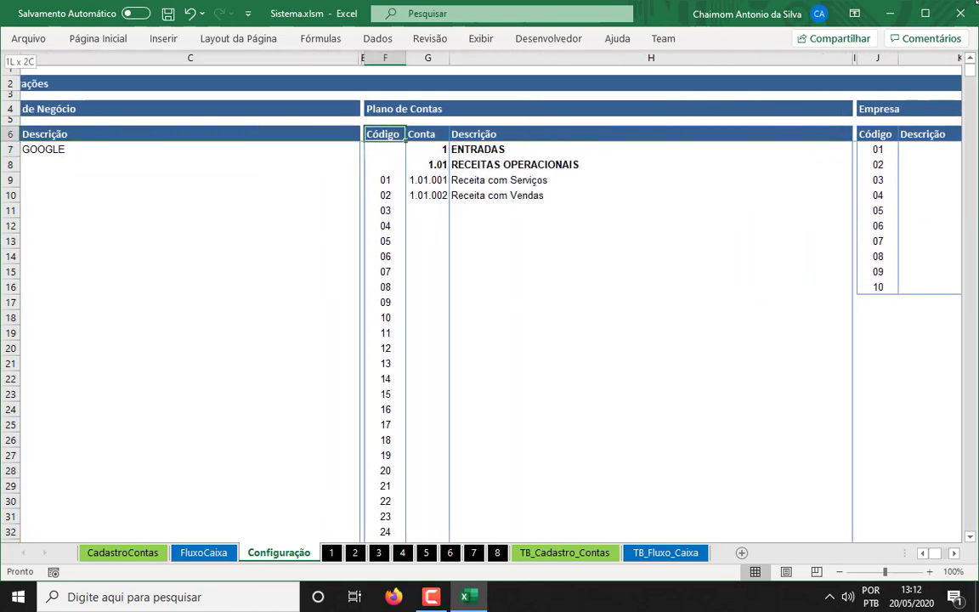
{"action": "key", "text": "shift+Right"}
{"action": "key", "text": "shift+Right"}
{"action": "key", "text": "shift+Right"}
Step: Look down the Código column of the Plano de Contas table to row 22 and move across to Conta
{"action": "key", "text": "Down"}
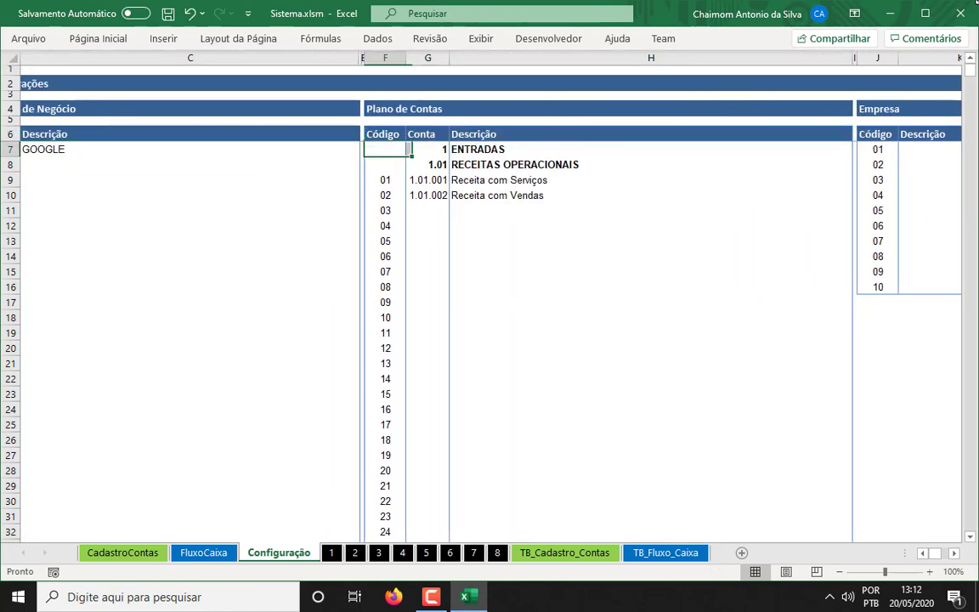
{"action": "key", "text": "Down"}
{"action": "key", "text": "Down"}
{"action": "key", "text": "Down"}
{"action": "key", "text": "Down"}
{"action": "key", "text": "Down"}
{"action": "key", "text": "Down"}
{"action": "key", "text": "Down"}
{"action": "key", "text": "Down"}
{"action": "key", "text": "Down"}
{"action": "key", "text": "Down"}
{"action": "key", "text": "Down"}
{"action": "key", "text": "Down"}
{"action": "key", "text": "Down"}
{"action": "key", "text": "Down"}
{"action": "key", "text": "Down"}
{"action": "key", "text": "Right"}
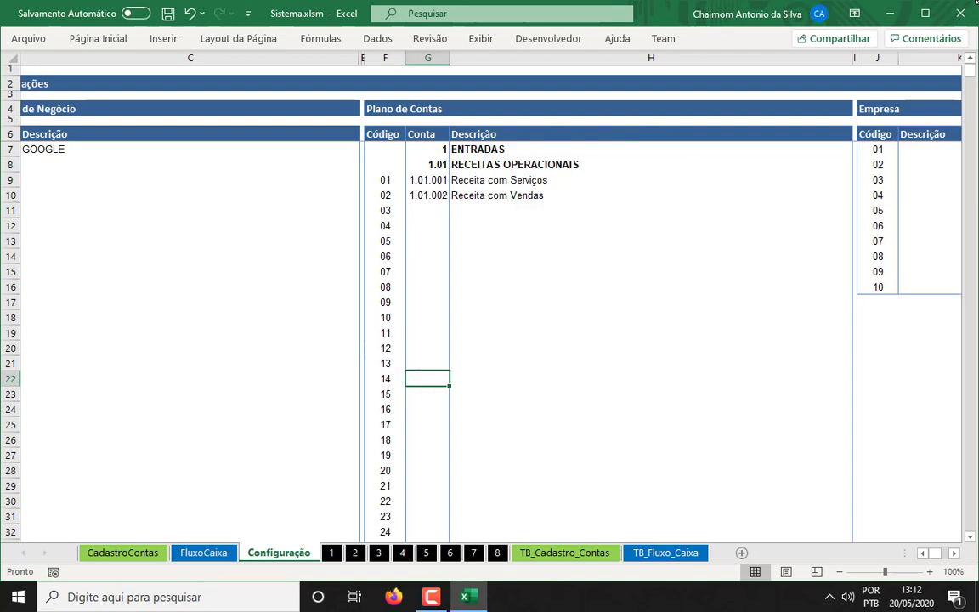
Step: Look down the Descrição column of the Plano de Contas table to row 30 and back up toward its first entries
{"action": "key", "text": "Right"}
{"action": "key", "text": "Down"}
{"action": "key", "text": "Down"}
{"action": "key", "text": "Down"}
{"action": "key", "text": "Down"}
{"action": "key", "text": "Down"}
{"action": "key", "text": "Down"}
{"action": "key", "text": "Down"}
{"action": "key", "text": "Down"}
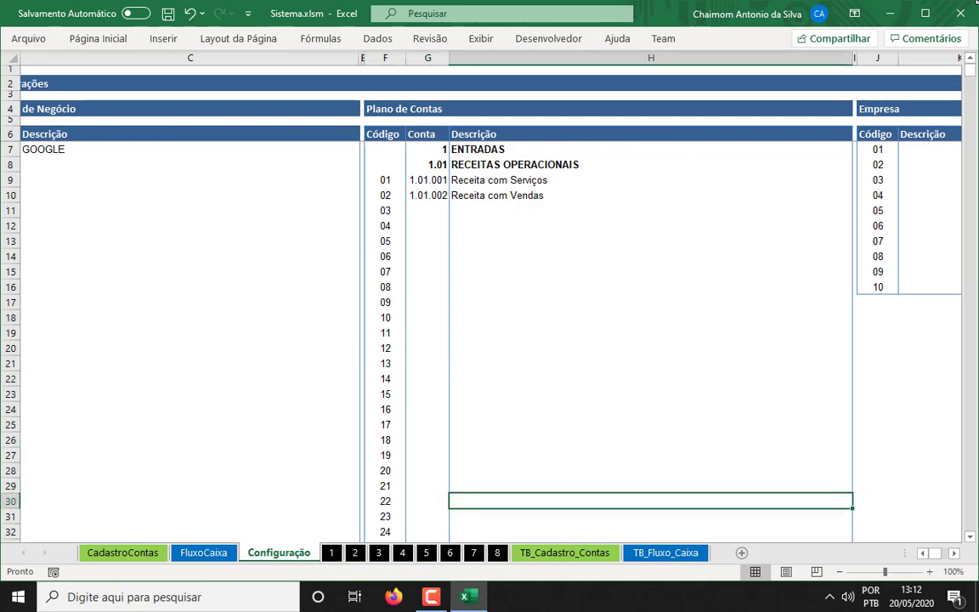
{"action": "key", "text": "Up"}
{"action": "key", "text": "Up"}
{"action": "key", "text": "Up"}
{"action": "key", "text": "Up"}
{"action": "key", "text": "Up"}
{"action": "key", "text": "Up"}
{"action": "key", "text": "Up"}
{"action": "key", "text": "Up"}
{"action": "key", "text": "Up"}
{"action": "key", "text": "Up"}
{"action": "key", "text": "Up"}
{"action": "key", "text": "Up"}
{"action": "key", "text": "Up"}
{"action": "key", "text": "Up"}
{"action": "key", "text": "Up"}
{"action": "key", "text": "Up"}
{"action": "key", "text": "Up"}
{"action": "key", "text": "Up"}
{"action": "key", "text": "Up"}
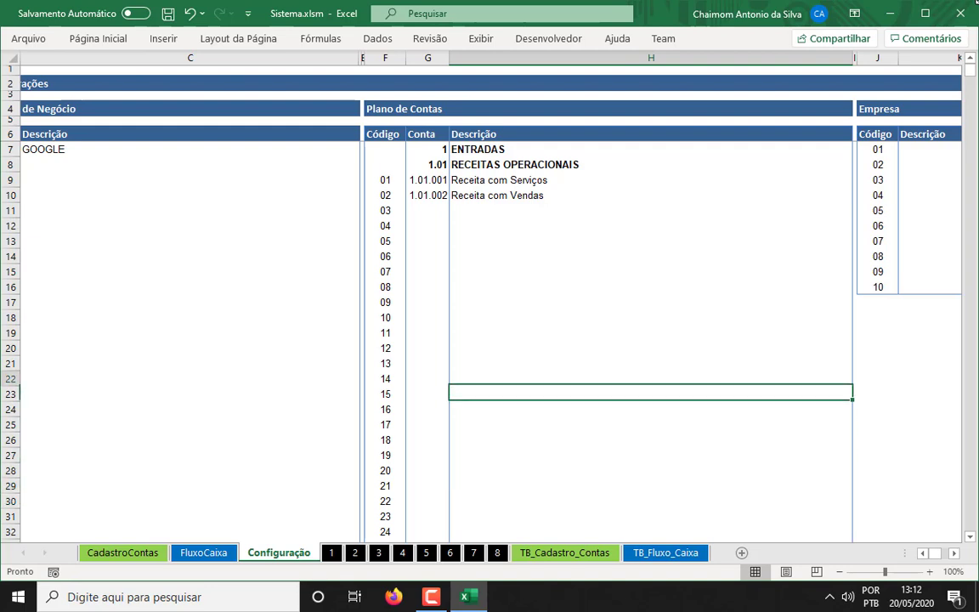
Step: Review the RECEITAS OPERACIONAIS heading and its accounts 1.01.001 and 1.01.002 in the Plano de Contas table
{"action": "key", "text": "Up"}
{"action": "key", "text": "Up"}
{"action": "key", "text": "Up"}
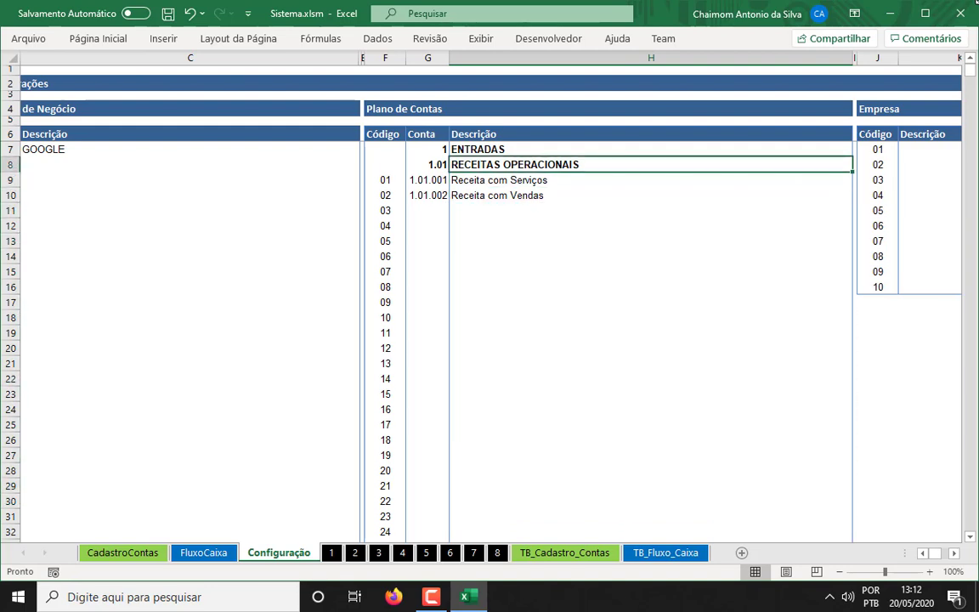
{"action": "key", "text": "Down"}
{"action": "key", "text": "Down"}
{"action": "key", "text": "Up"}
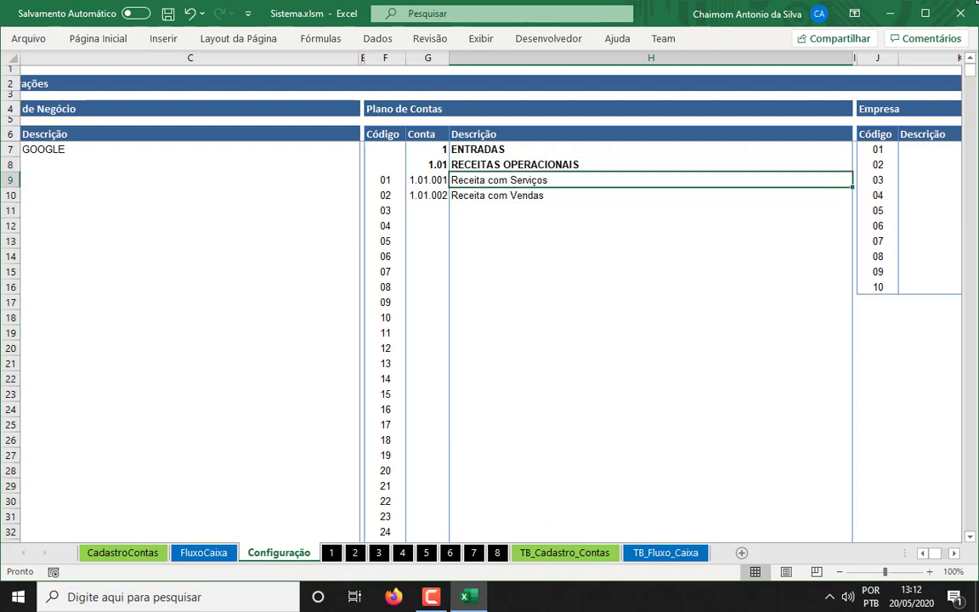
{"action": "key", "text": "Left"}
{"action": "key", "text": "Down"}
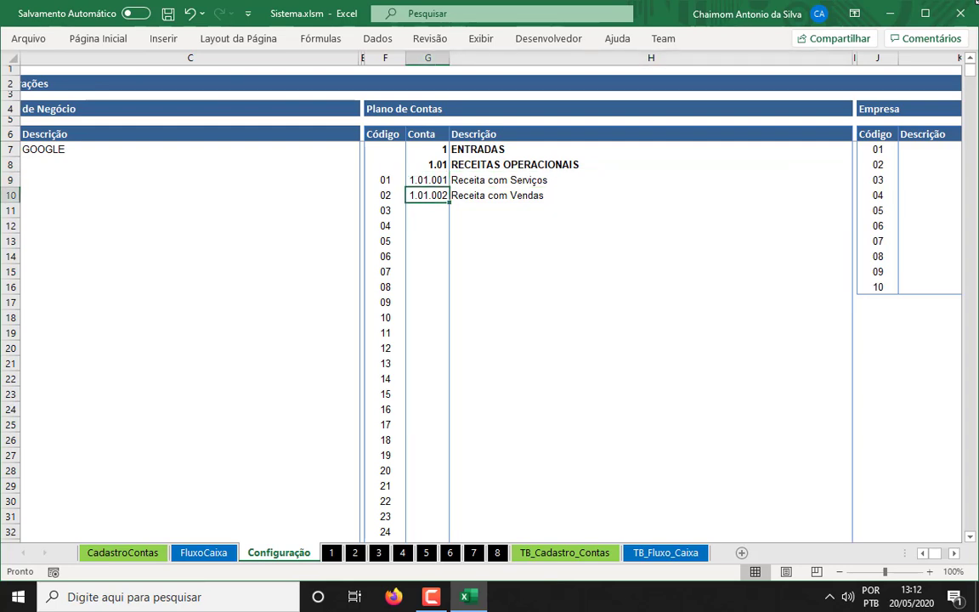
{"action": "key", "text": "Right"}
{"action": "key", "text": "Down"}
{"action": "key", "text": "Left"}
Step: Highlight the blank Conta and Descrição cells under Receita com Vendas, starting at row 11
{"action": "key", "text": "shift+Down"}
{"action": "key", "text": "shift+Down"}
{"action": "key", "text": "shift+Down"}
{"action": "key", "text": "shift+Down"}
{"action": "key", "text": "shift+Down"}
{"action": "key", "text": "shift+Down"}
{"action": "key", "text": "shift+Down"}
{"action": "key", "text": "shift+Down"}
{"action": "key", "text": "shift+Down"}
{"action": "key", "text": "shift+Down"}
{"action": "key", "text": "shift+Down"}
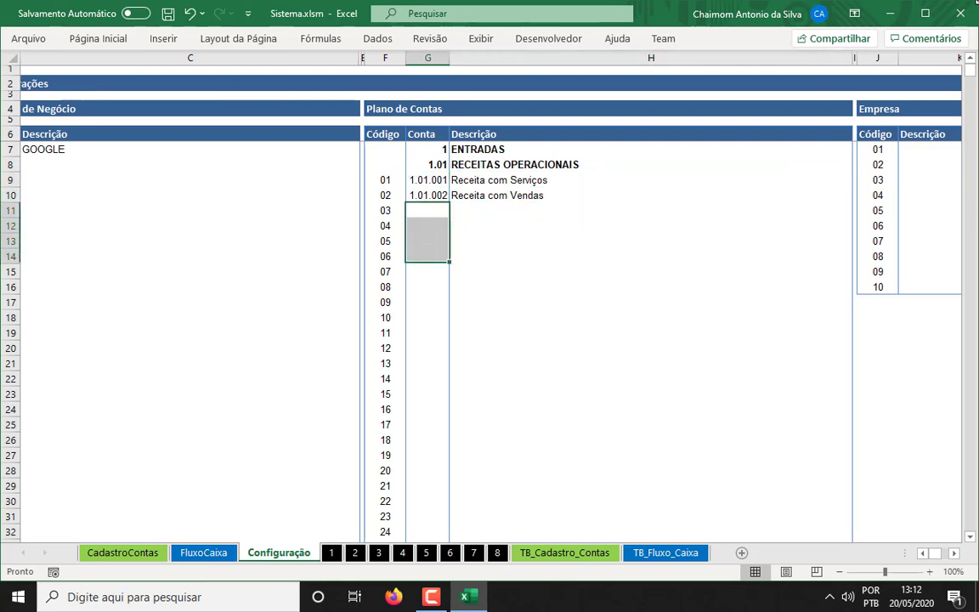
{"action": "key", "text": "shift+Down"}
{"action": "key", "text": "shift+Down"}
{"action": "key", "text": "shift+Right"}
Step: Look down the blank part of the Conta column and back up to its first entries
{"action": "key", "text": "Down"}
{"action": "key", "text": "Down"}
{"action": "key", "text": "Down"}
{"action": "key", "text": "Down"}
{"action": "key", "text": "Down"}
{"action": "key", "text": "Down"}
{"action": "key", "text": "Down"}
{"action": "key", "text": "Down"}
{"action": "key", "text": "Down"}
{"action": "key", "text": "Down"}
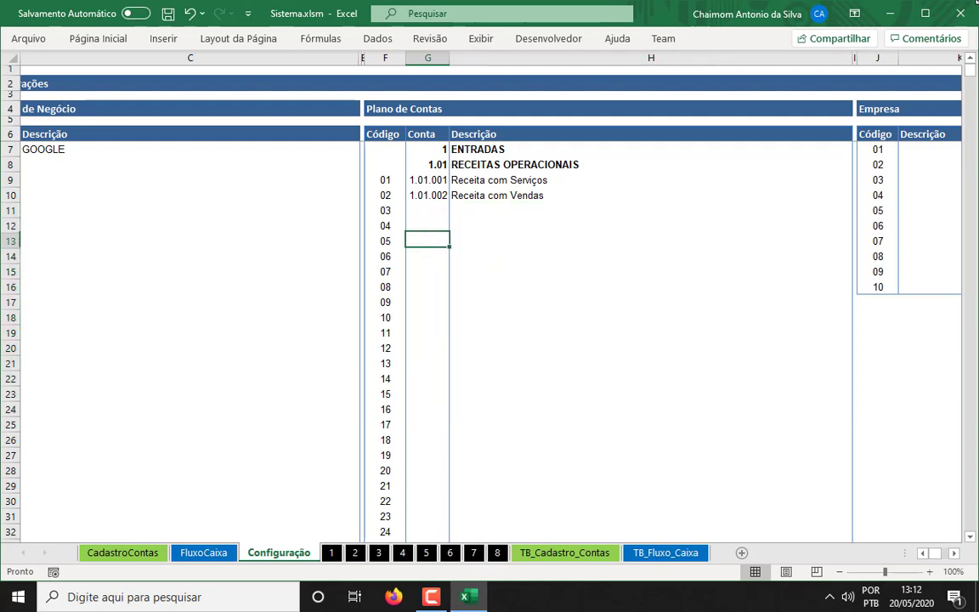
{"action": "key", "text": "Down"}
{"action": "key", "text": "Down"}
{"action": "key", "text": "Down"}
{"action": "key", "text": "Down"}
{"action": "key", "text": "Down"}
{"action": "key", "text": "Down"}
{"action": "key", "text": "Up"}
{"action": "key", "text": "Up"}
{"action": "key", "text": "Up"}
{"action": "key", "text": "Up"}
{"action": "key", "text": "Up"}
{"action": "key", "text": "Up"}
{"action": "key", "text": "Up"}
{"action": "key", "text": "Up"}
{"action": "key", "text": "Up"}
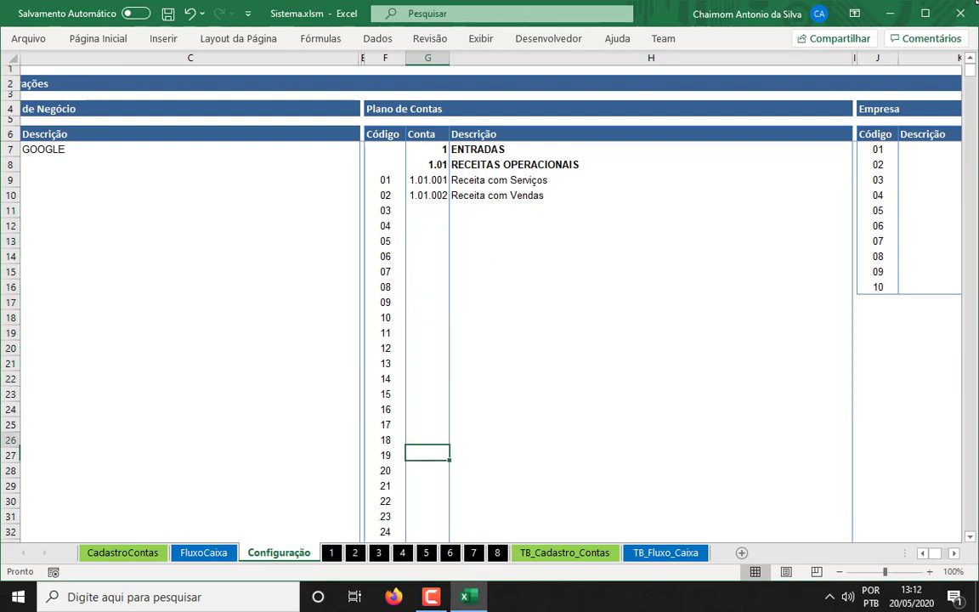
{"action": "key", "text": "Up"}
{"action": "key", "text": "Up"}
{"action": "key", "text": "Up"}
{"action": "key", "text": "Up"}
{"action": "key", "text": "Up"}
{"action": "key", "text": "Up"}
{"action": "key", "text": "Up"}
{"action": "key", "text": "Up"}
{"action": "key", "text": "Up"}
{"action": "key", "text": "Up"}
{"action": "key", "text": "Up"}
{"action": "key", "text": "Up"}
{"action": "key", "text": "Up"}
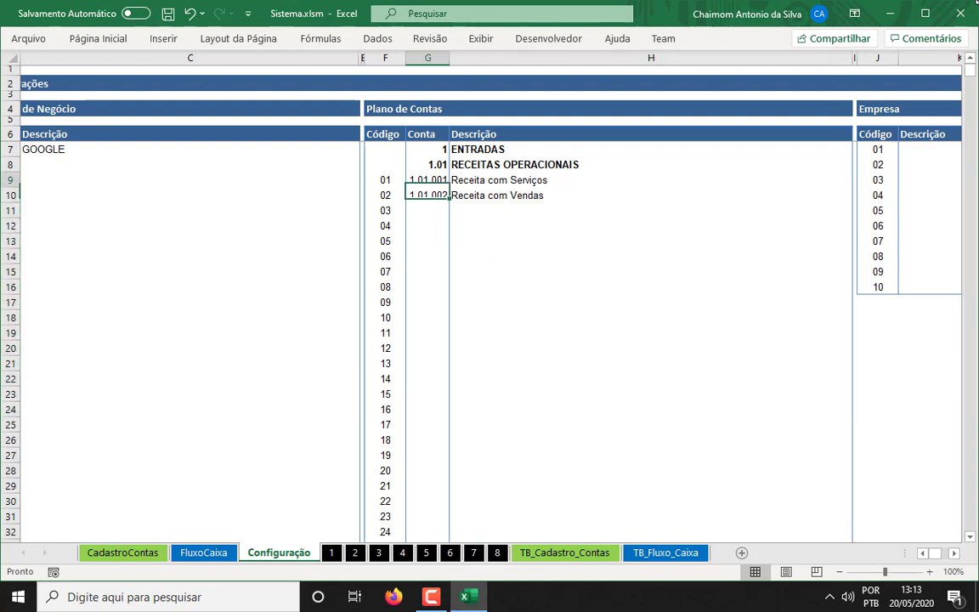
Step: Highlight the Conta and Descrição of the ENTRADAS heading in row 7 and the RECEITAS OPERACIONAIS heading below it
{"action": "key", "text": "Right"}
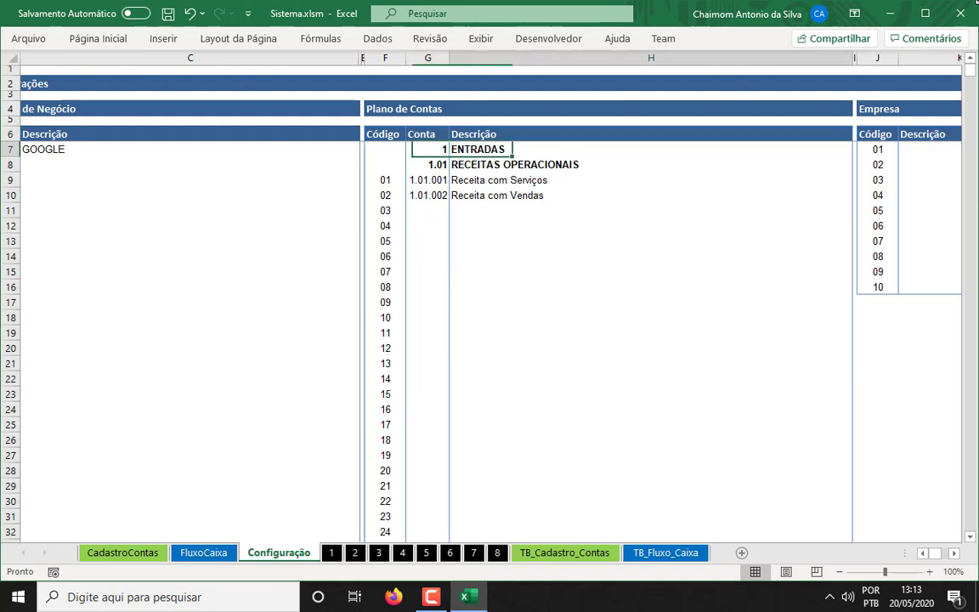
{"action": "key", "text": "Left"}
{"action": "key", "text": "Down"}
{"action": "key", "text": "Right"}
Step: Look down the Descrição column from RECEITAS OPERACIONAIS to Presentes em Dinheiro in row 68
{"action": "key", "text": "Down"}
{"action": "key", "text": "Down"}
{"action": "key", "text": "Down"}
{"action": "key", "text": "Down"}
{"action": "key", "text": "Down"}
{"action": "key", "text": "Down"}
{"action": "key", "text": "Down"}
{"action": "key", "text": "Down"}
{"action": "key", "text": "Down"}
{"action": "key", "text": "Down"}
{"action": "key", "text": "Down"}
{"action": "key", "text": "Down"}
{"action": "key", "text": "Down"}
{"action": "key", "text": "Down"}
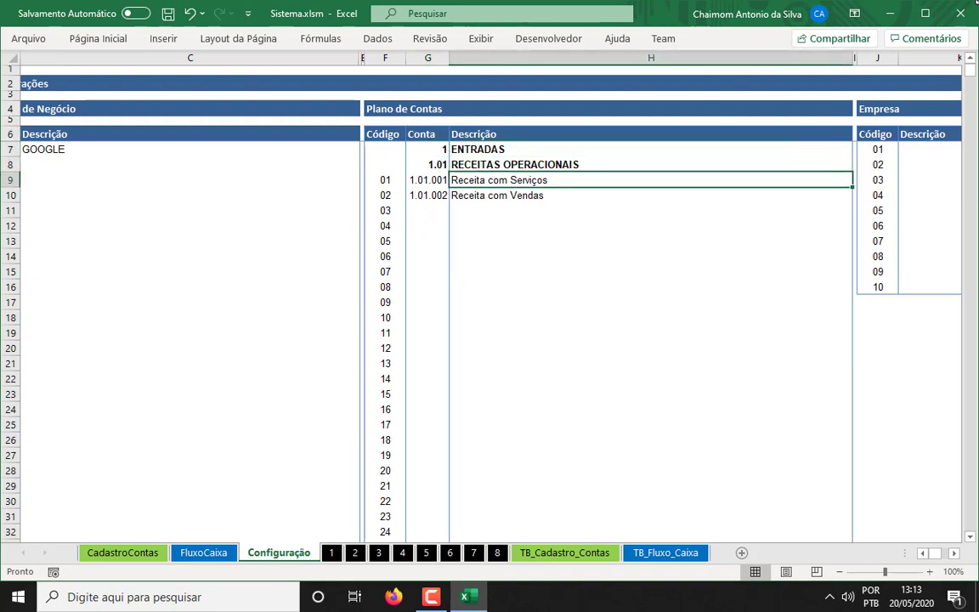
{"action": "key", "text": "Down"}
{"action": "key", "text": "Down"}
{"action": "key", "text": "Down"}
{"action": "key", "text": "Down"}
{"action": "key", "text": "Down"}
{"action": "key", "text": "Down"}
{"action": "key", "text": "Down"}
{"action": "key", "text": "Down"}
{"action": "key", "text": "Down"}
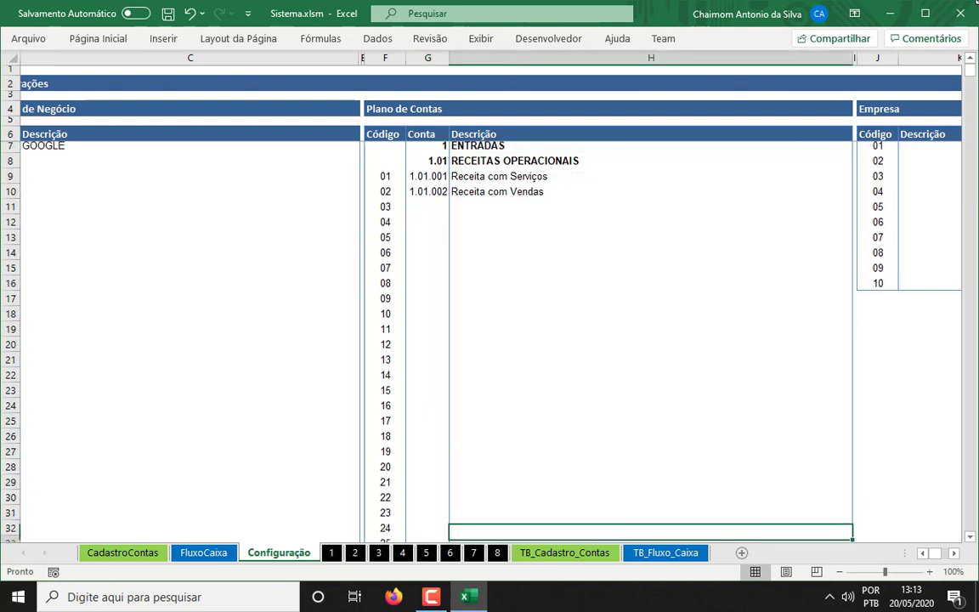
{"action": "key", "text": "Down"}
{"action": "key", "text": "Down"}
{"action": "key", "text": "Down"}
{"action": "key", "text": "Down"}
{"action": "key", "text": "Down"}
{"action": "key", "text": "Down"}
{"action": "key", "text": "Down"}
{"action": "key", "text": "Down"}
{"action": "key", "text": "Down"}
{"action": "key", "text": "Down"}
{"action": "key", "text": "Down"}
{"action": "key", "text": "Down"}
{"action": "key", "text": "Down"}
{"action": "key", "text": "Down"}
{"action": "key", "text": "Down"}
{"action": "key", "text": "Down"}
{"action": "key", "text": "Down"}
{"action": "key", "text": "Down"}
{"action": "key", "text": "Down"}
{"action": "key", "text": "Down"}
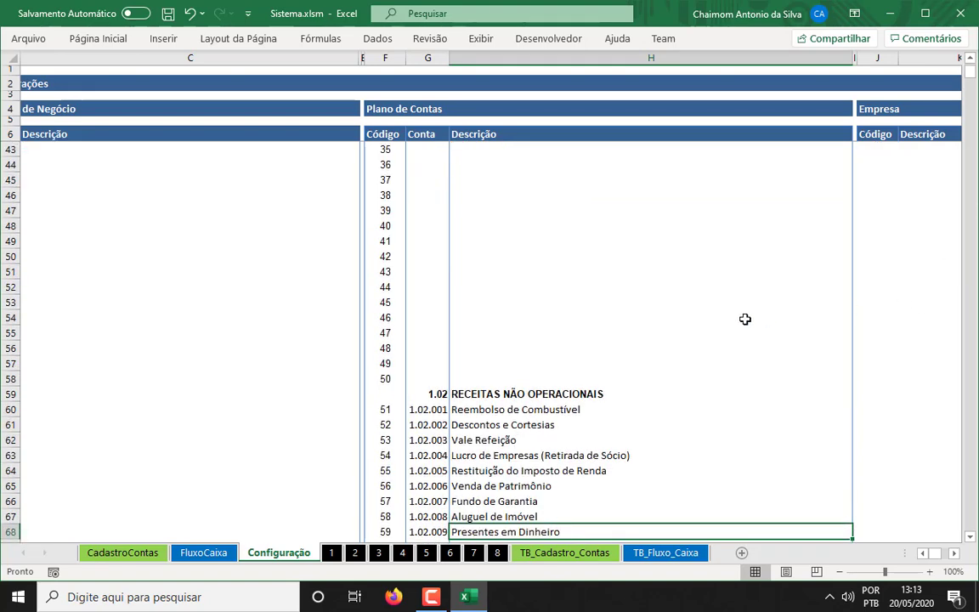
Step: Examine the 1.03 RECEITAS FINANCEIRAS group, highlighting its accounts 1.03.001 and 1.03.002 and the blank rows around them
{"action": "scroll", "coordinate": [745, 319], "scroll_direction": "down", "scroll_amount": 17}
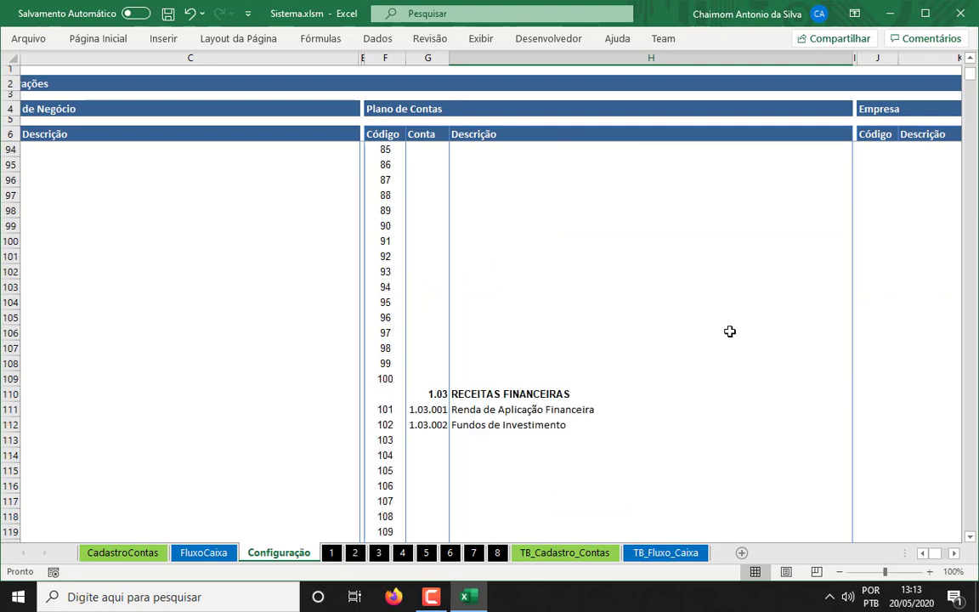
{"action": "left_click", "coordinate": [566, 394]}
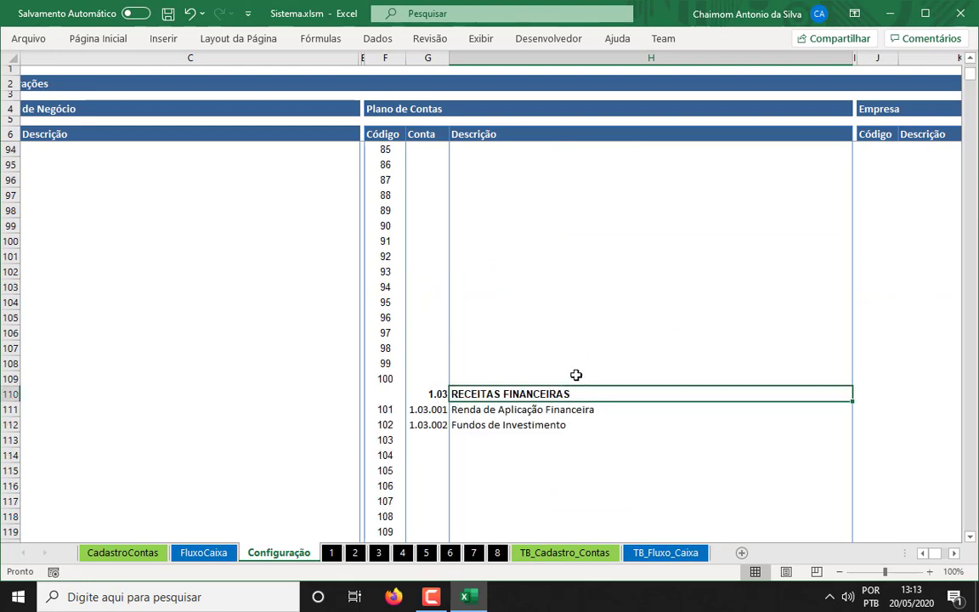
{"action": "left_click", "coordinate": [528, 413]}
{"action": "left_click", "coordinate": [525, 425]}
{"action": "left_click", "coordinate": [428, 427]}
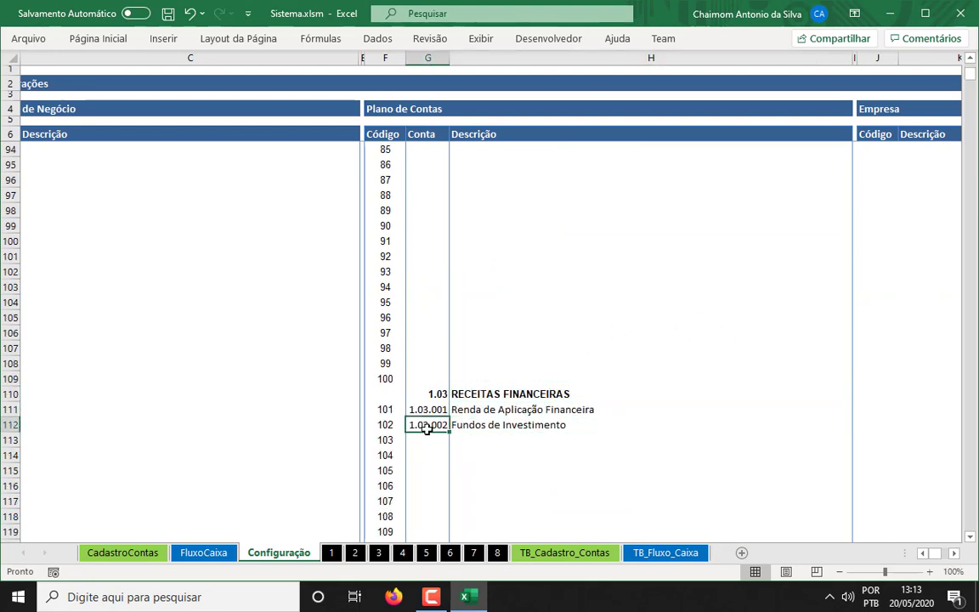
{"action": "left_click_drag", "start_coordinate": [434, 418], "coordinate": [520, 424]}
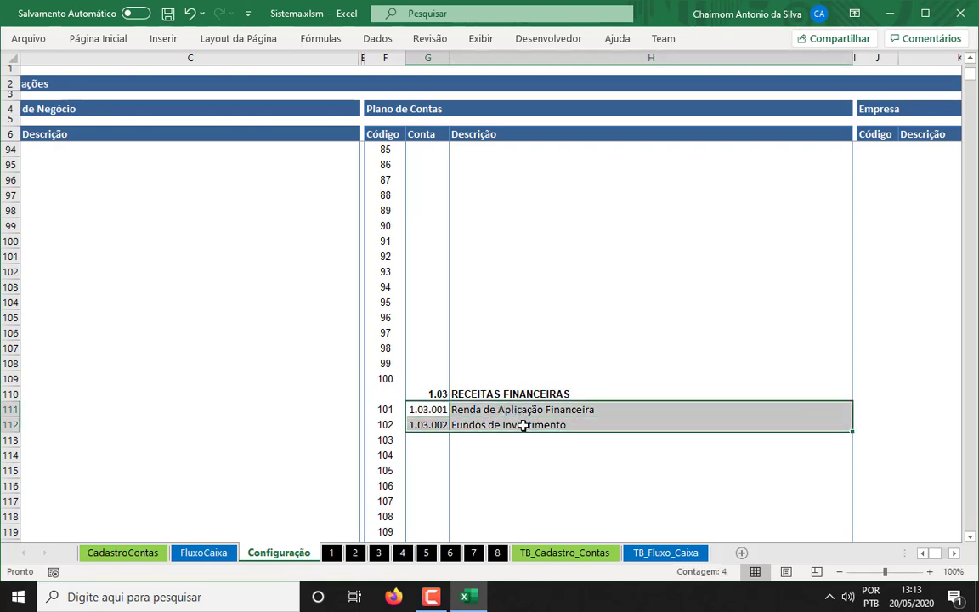
{"action": "left_click_drag", "start_coordinate": [424, 426], "coordinate": [543, 500]}
{"action": "left_click", "coordinate": [557, 408]}
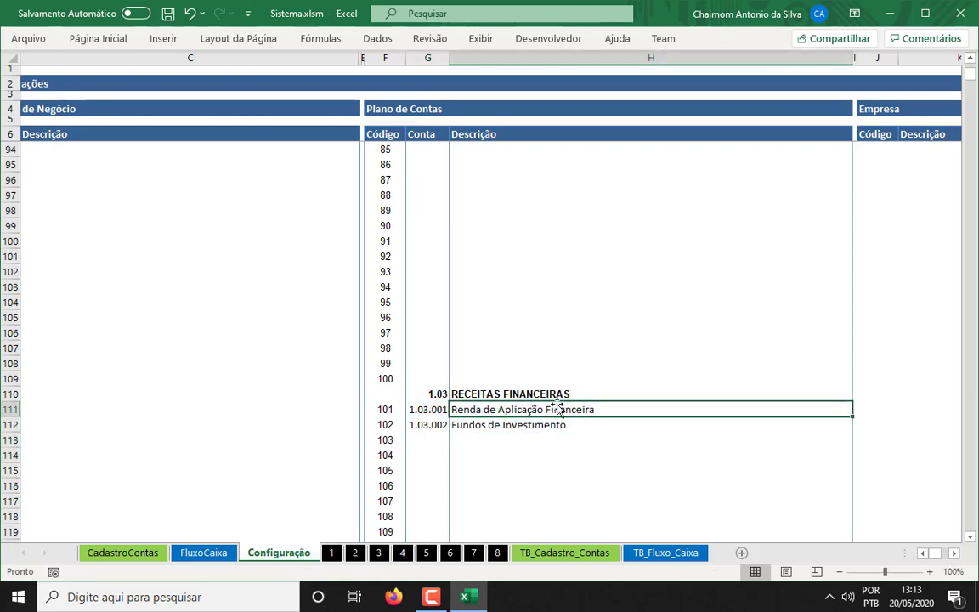
{"action": "left_click_drag", "start_coordinate": [427, 425], "coordinate": [541, 331]}
Step: Review the Plano de Contas groups from ENTRADAS at the start of the table down to SAIDAS in row 161
{"action": "scroll", "coordinate": [568, 284], "scroll_direction": "up", "scroll_amount": 16}
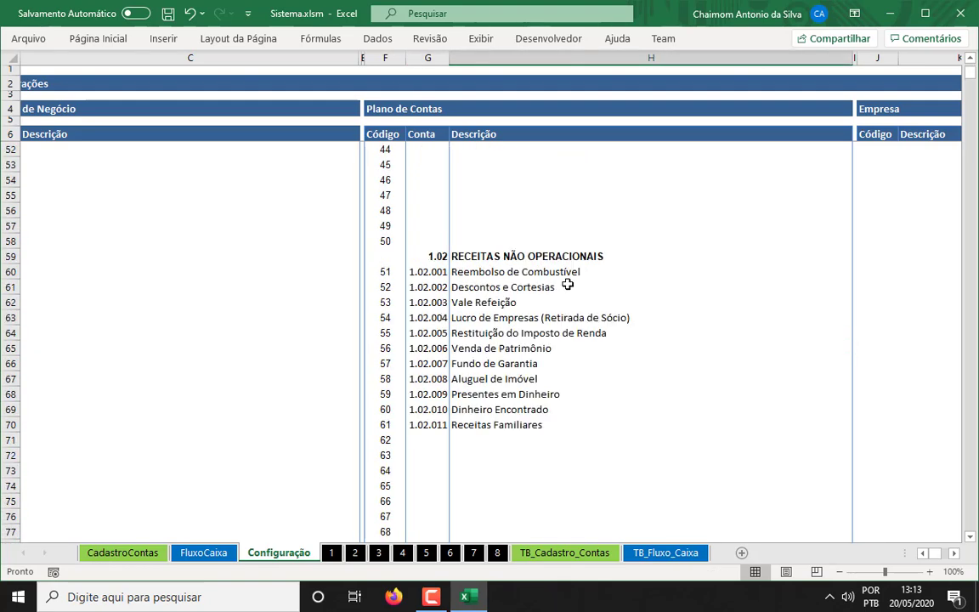
{"action": "scroll", "coordinate": [568, 284], "scroll_direction": "up", "scroll_amount": 11}
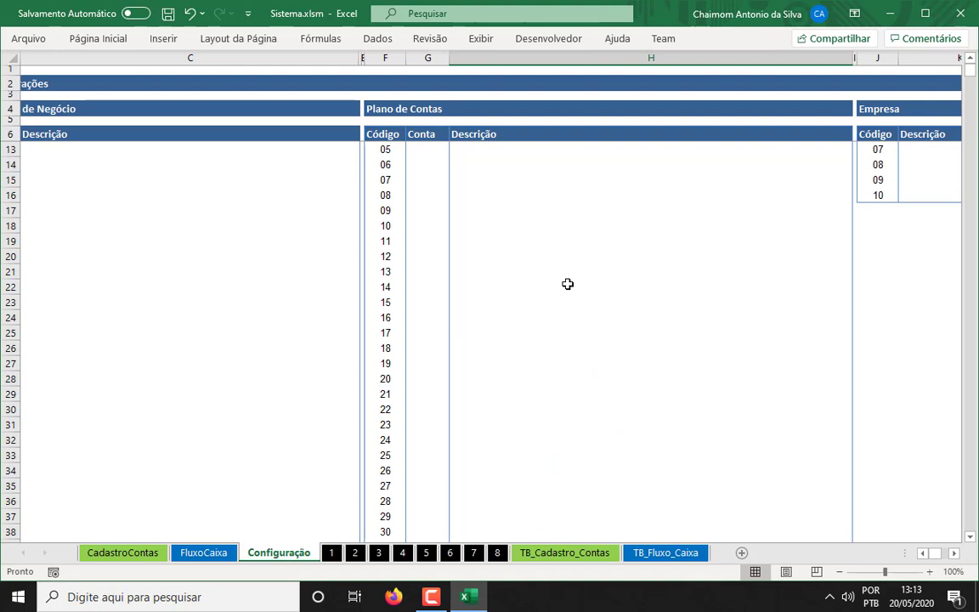
{"action": "scroll", "coordinate": [568, 284], "scroll_direction": "up", "scroll_amount": 2}
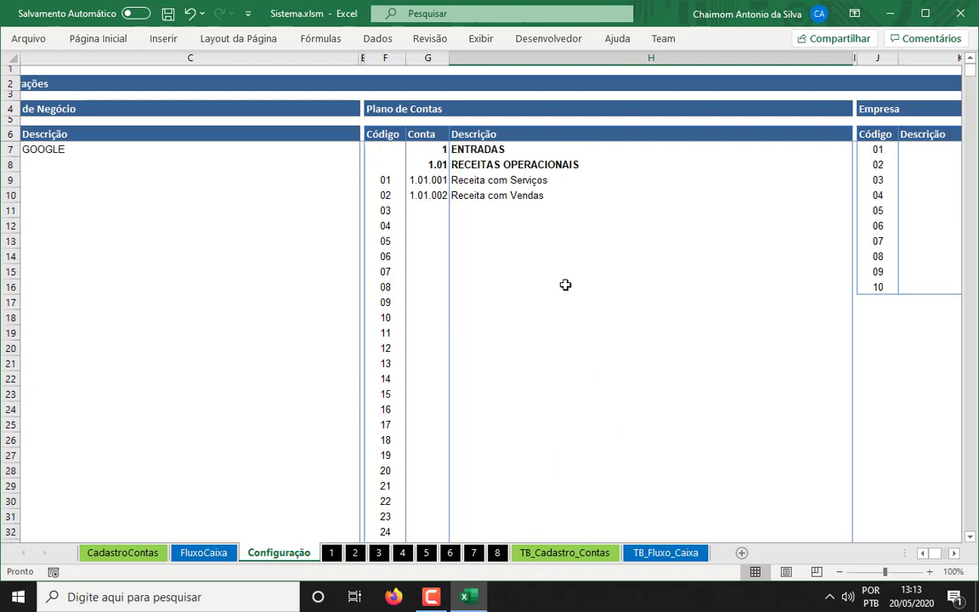
{"action": "scroll", "coordinate": [575, 293], "scroll_direction": "down", "scroll_amount": 12}
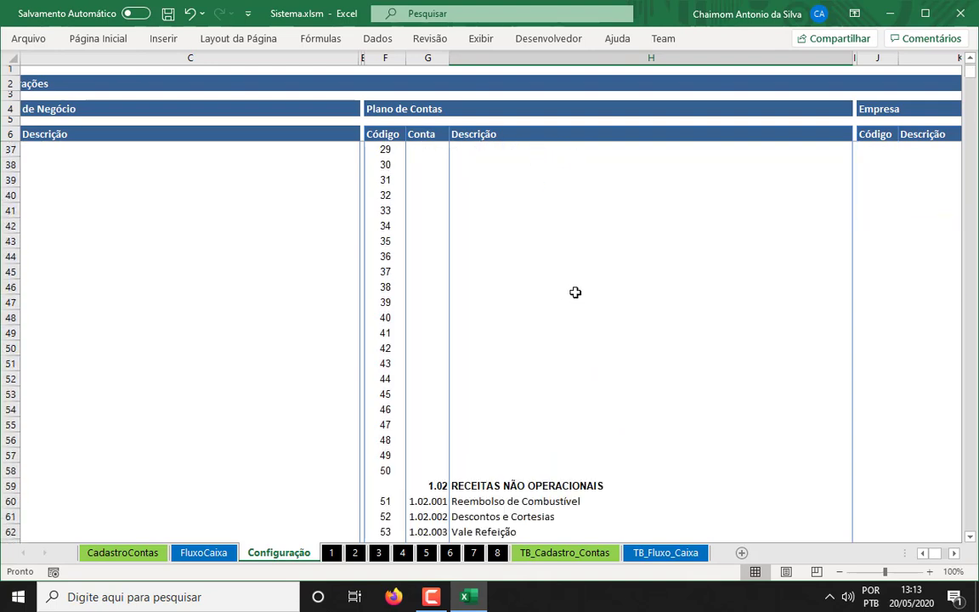
{"action": "scroll", "coordinate": [575, 292], "scroll_direction": "down", "scroll_amount": 4}
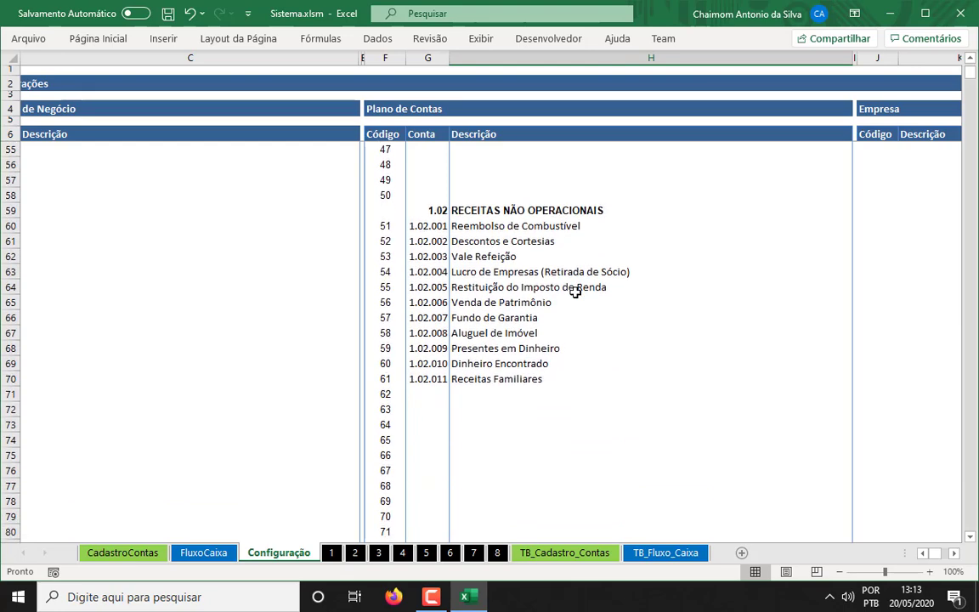
{"action": "scroll", "coordinate": [575, 293], "scroll_direction": "down", "scroll_amount": 7}
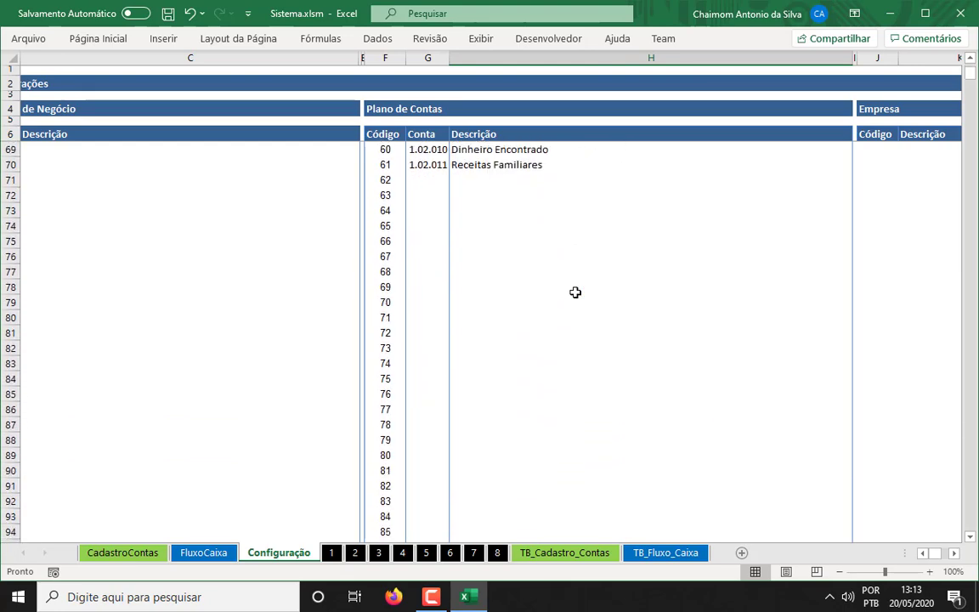
{"action": "scroll", "coordinate": [575, 293], "scroll_direction": "down", "scroll_amount": 10}
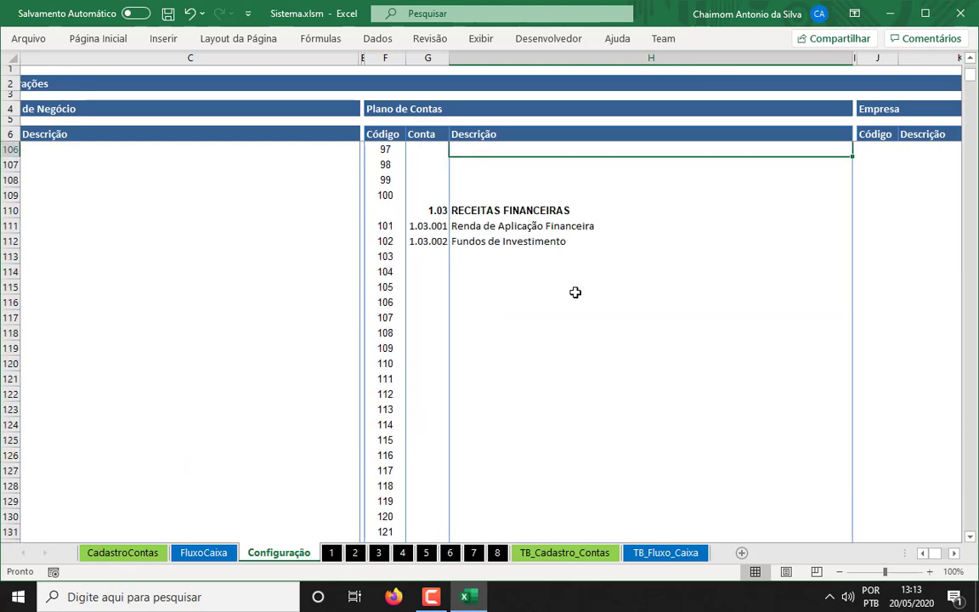
{"action": "scroll", "coordinate": [576, 292], "scroll_direction": "down", "scroll_amount": 15}
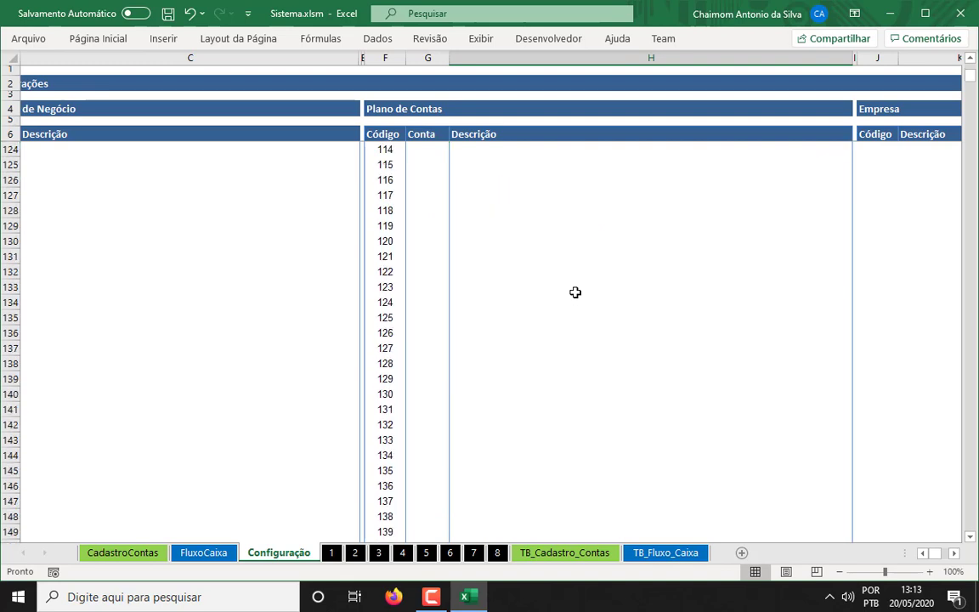
{"action": "scroll", "coordinate": [576, 292], "scroll_direction": "down", "scroll_amount": 1}
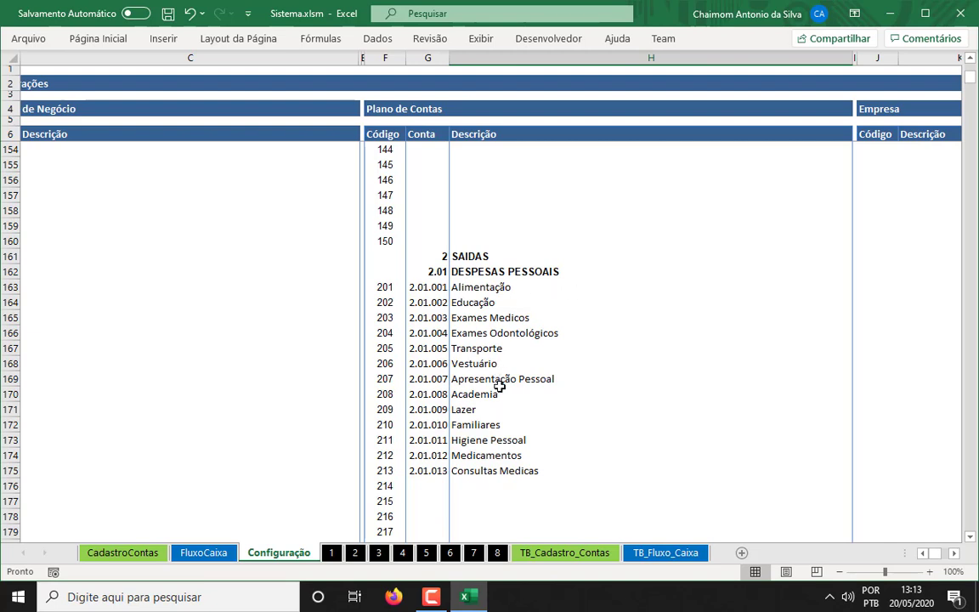
Step: Highlight the DESPESAS PESSOAIS accounts from Educação to Consultas Medicas, rows 164 to 175
{"action": "left_click", "coordinate": [571, 287]}
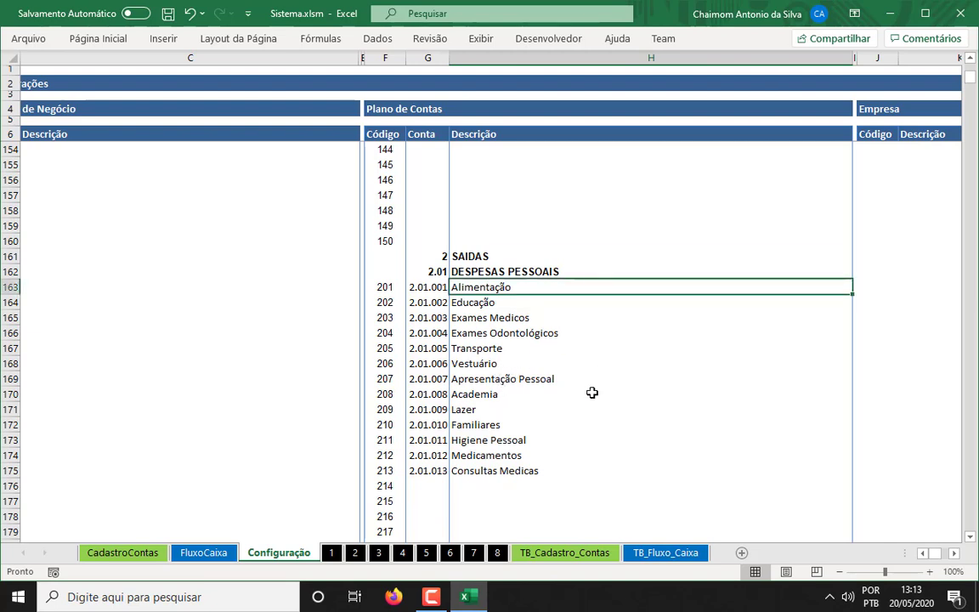
{"action": "left_click_drag", "start_coordinate": [437, 301], "coordinate": [544, 463]}
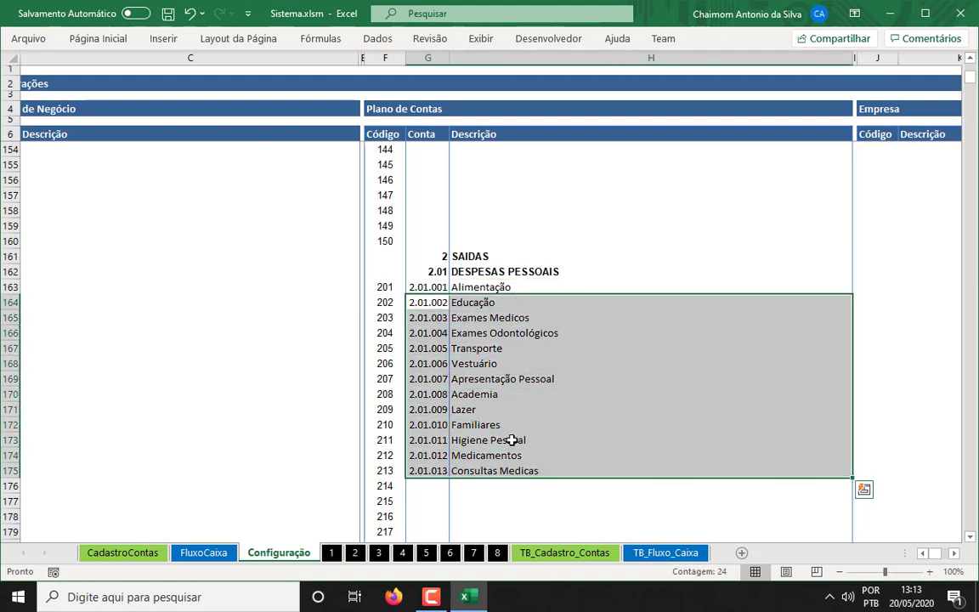
{"action": "left_click", "coordinate": [513, 437]}
Step: Return to the start of the Plano de Contas and highlight the ENTRADAS and RECEITAS OPERACIONAIS headings
{"action": "scroll", "coordinate": [614, 391], "scroll_direction": "up", "scroll_amount": 20}
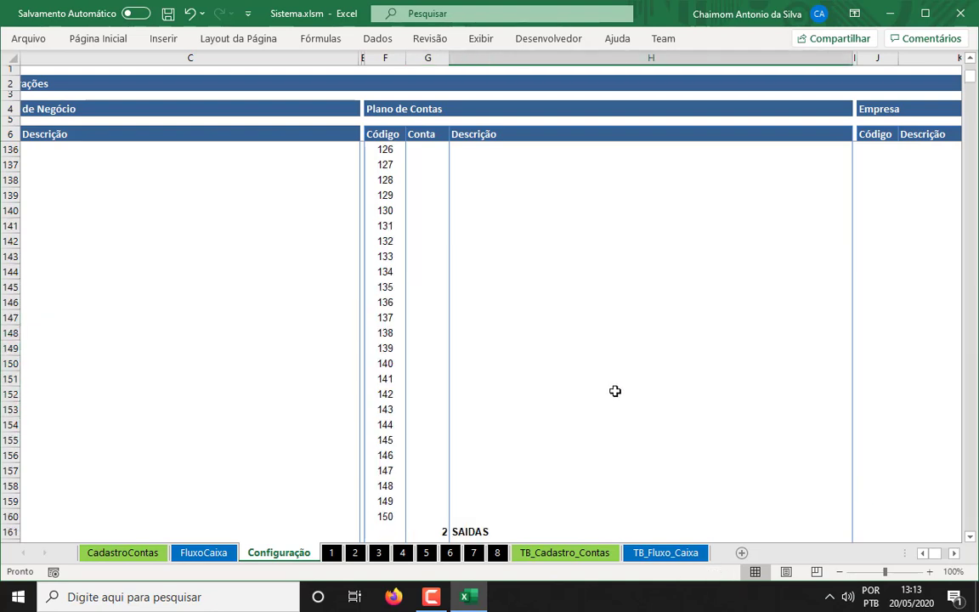
{"action": "scroll", "coordinate": [615, 391], "scroll_direction": "up", "scroll_amount": 15}
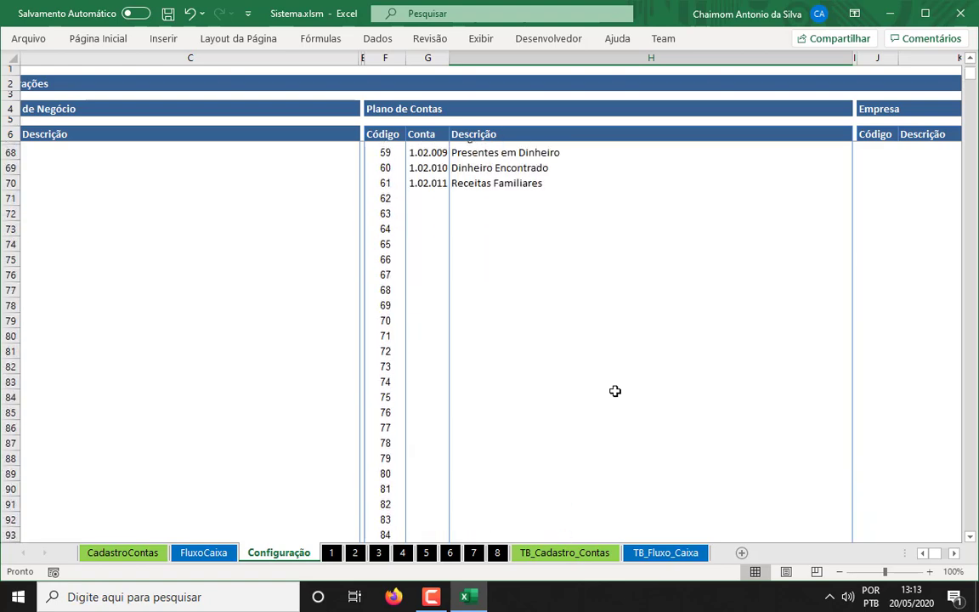
{"action": "scroll", "coordinate": [615, 391], "scroll_direction": "up", "scroll_amount": 11}
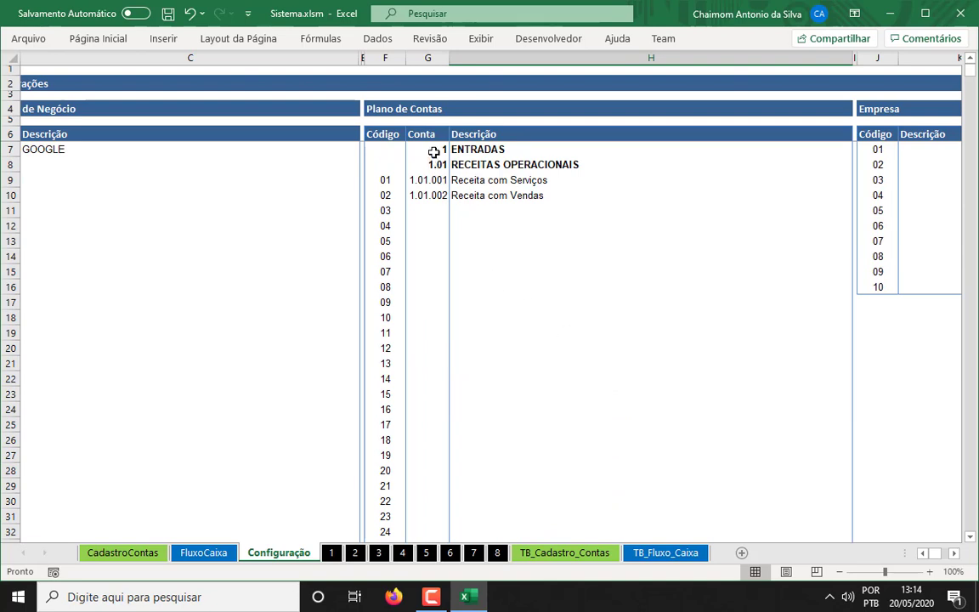
{"action": "left_click_drag", "start_coordinate": [441, 150], "coordinate": [561, 167]}
{"action": "left_click", "coordinate": [561, 167]}
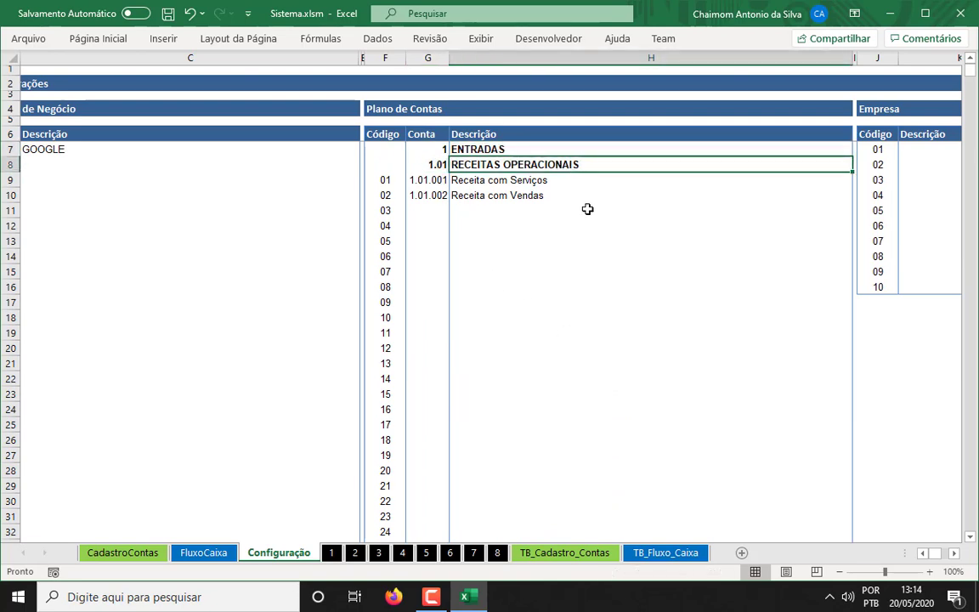
Step: Highlight the Receita com Vendas account and the blank Conta and Descrição cells of row 11 beneath it
{"action": "left_click_drag", "start_coordinate": [428, 196], "coordinate": [510, 195]}
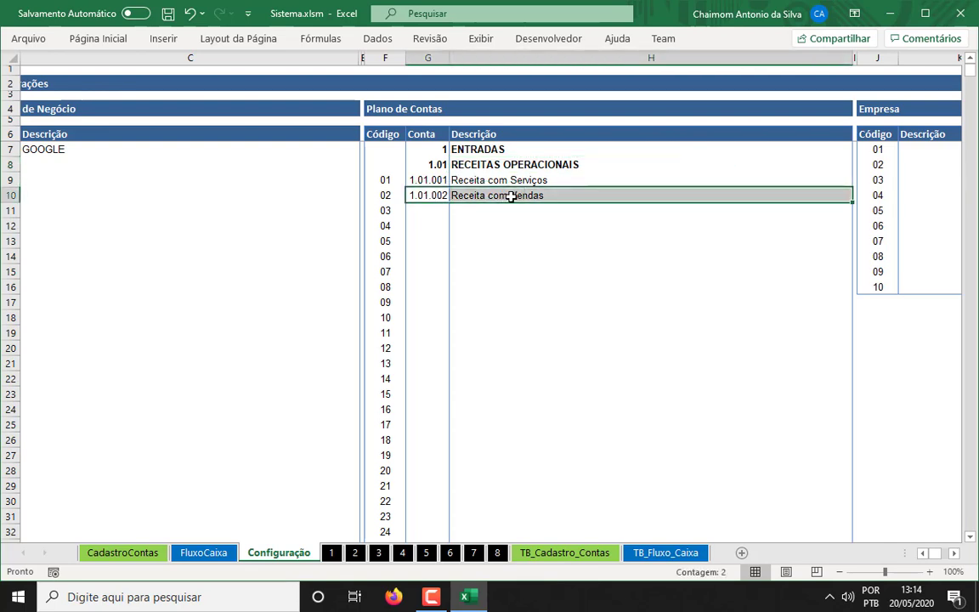
{"action": "left_click_drag", "start_coordinate": [426, 210], "coordinate": [507, 208]}
{"action": "left_click", "coordinate": [494, 207]}
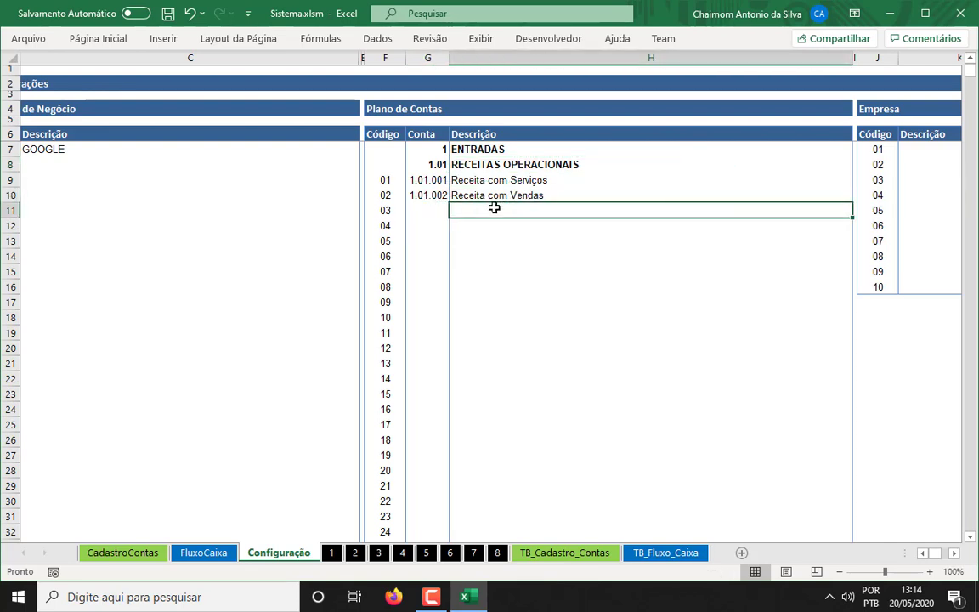
{"action": "left_click_drag", "start_coordinate": [425, 207], "coordinate": [573, 210]}
{"action": "left_click", "coordinate": [575, 210]}
{"action": "left_click_drag", "start_coordinate": [428, 210], "coordinate": [525, 217]}
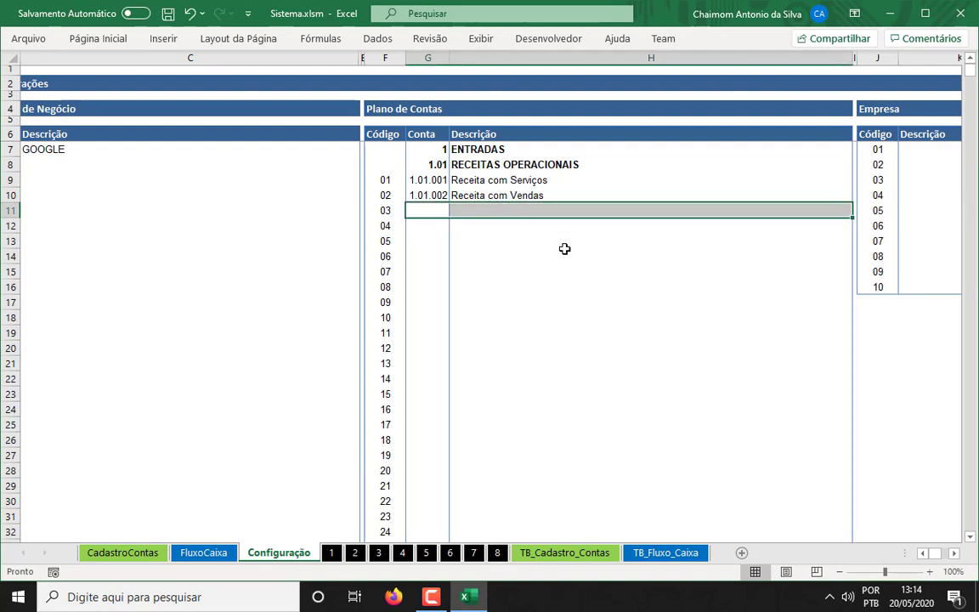
Step: Review the Plano de Contas income groups down to row 161 and highlight the SAIDAS and DESPESAS PESSOAIS headings
{"action": "scroll", "coordinate": [564, 249], "scroll_direction": "down", "scroll_amount": 16}
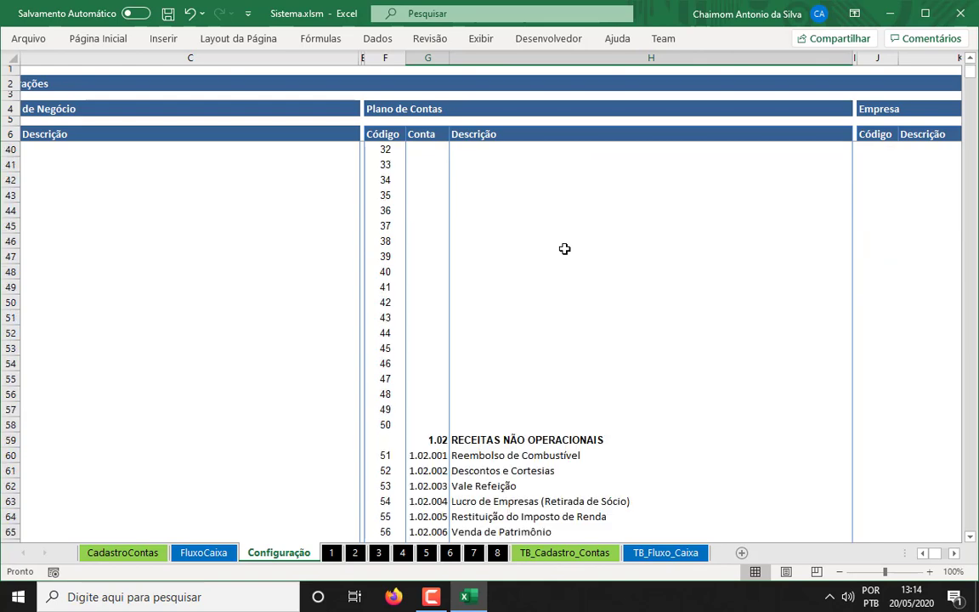
{"action": "scroll", "coordinate": [564, 248], "scroll_direction": "down", "scroll_amount": 14}
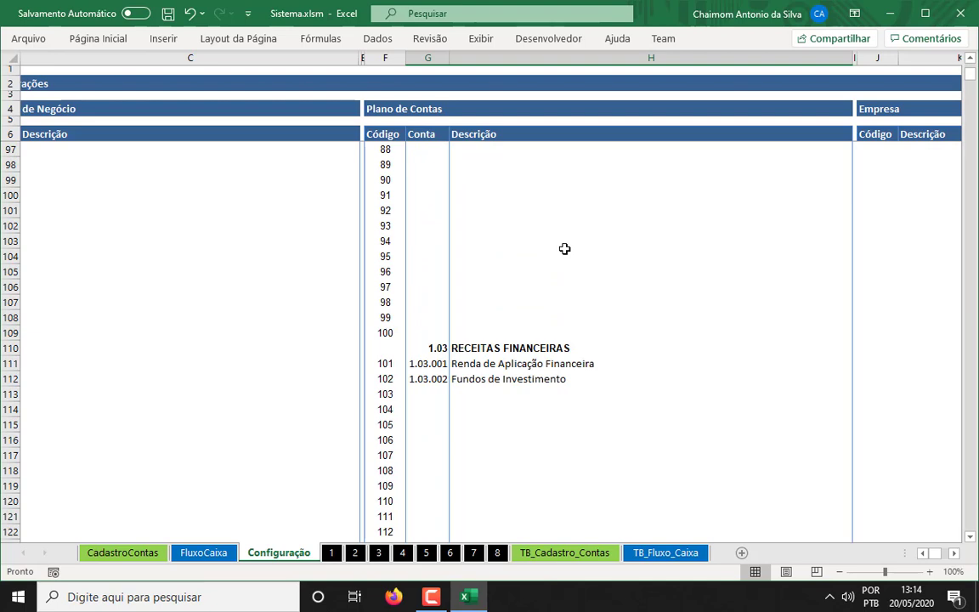
{"action": "scroll", "coordinate": [565, 248], "scroll_direction": "down", "scroll_amount": 3}
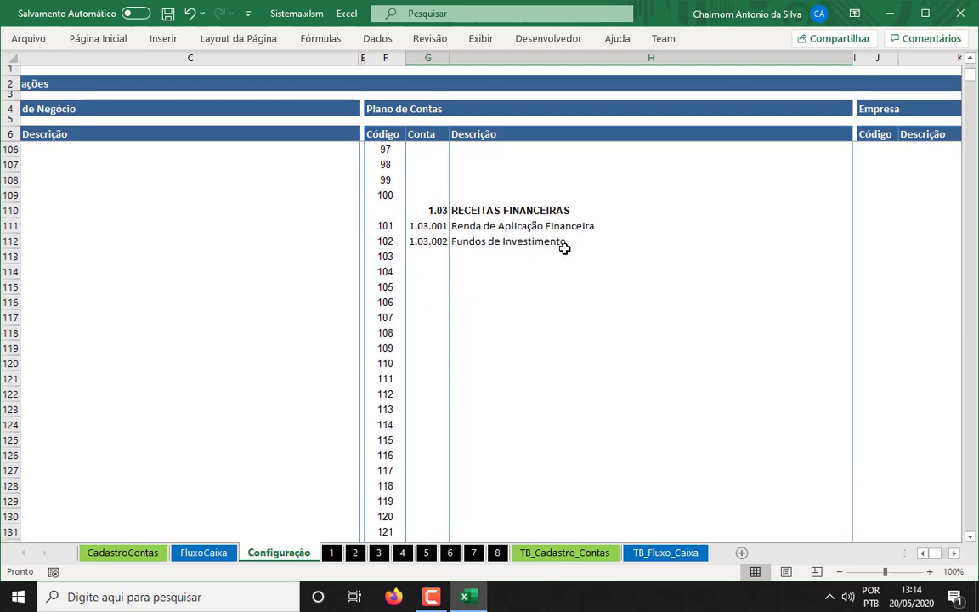
{"action": "scroll", "coordinate": [565, 248], "scroll_direction": "down", "scroll_amount": 13}
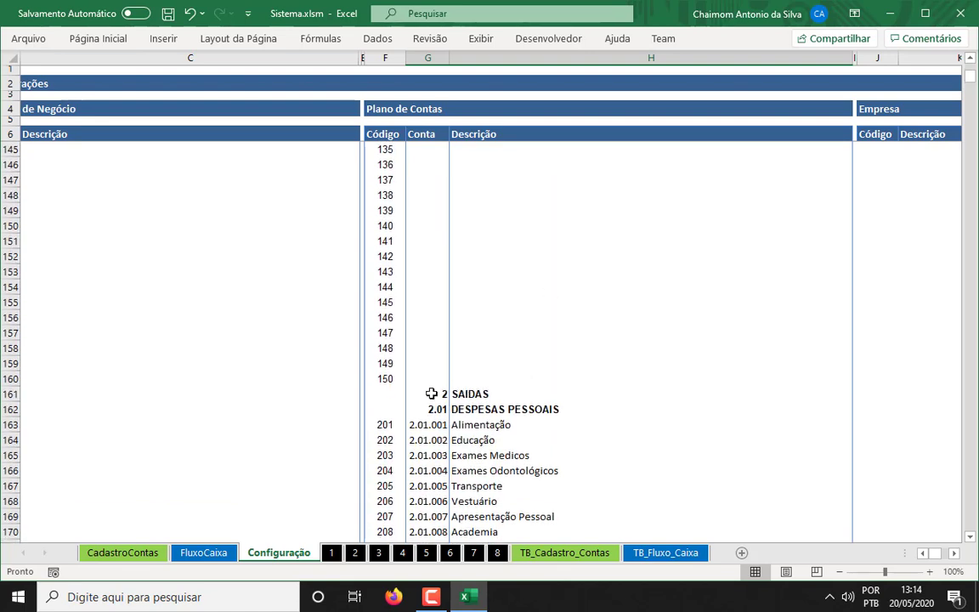
{"action": "left_click_drag", "start_coordinate": [432, 394], "coordinate": [548, 410]}
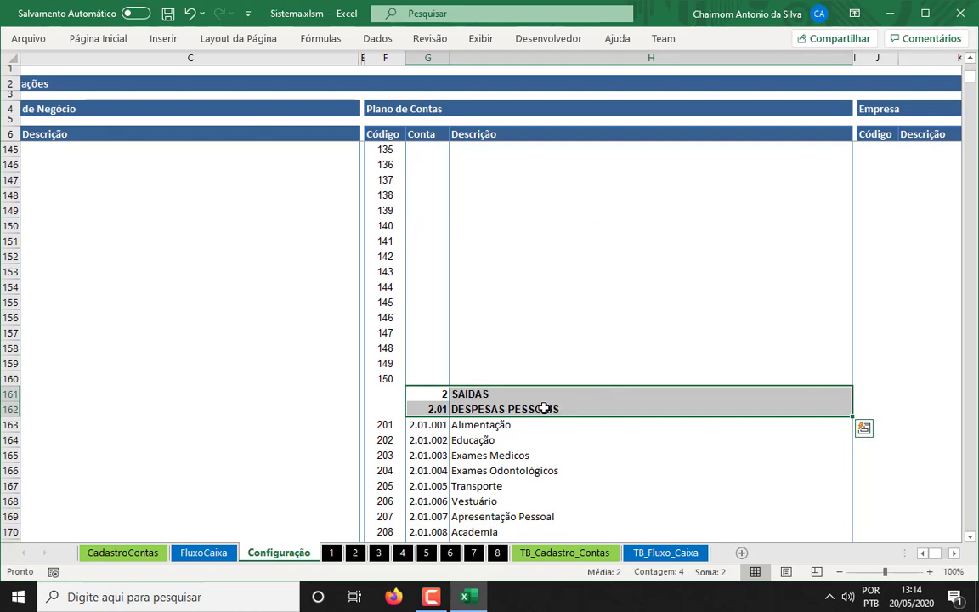
{"action": "left_click", "coordinate": [701, 406]}
Step: Go through the DESPESAS PESSOAIS accounts one by one from Alimentação to Lazer and highlight the Lazer account's Conta and Descrição
{"action": "scroll", "coordinate": [723, 407], "scroll_direction": "down", "scroll_amount": 4}
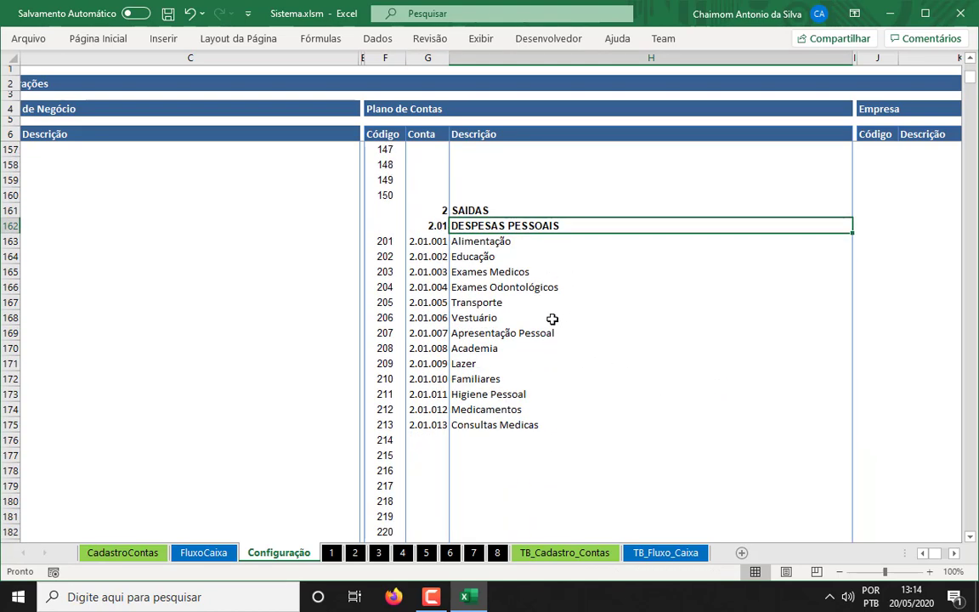
{"action": "key", "text": "Down"}
{"action": "key", "text": "Down"}
{"action": "key", "text": "Down"}
{"action": "key", "text": "Down"}
{"action": "key", "text": "Down"}
{"action": "key", "text": "Down"}
{"action": "key", "text": "Down"}
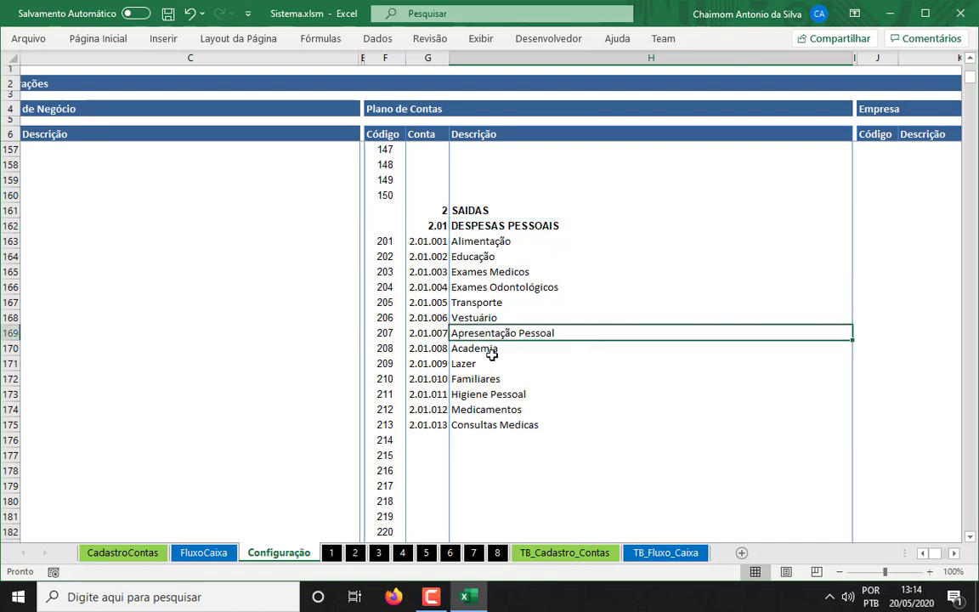
{"action": "key", "text": "Down"}
{"action": "key", "text": "Down"}
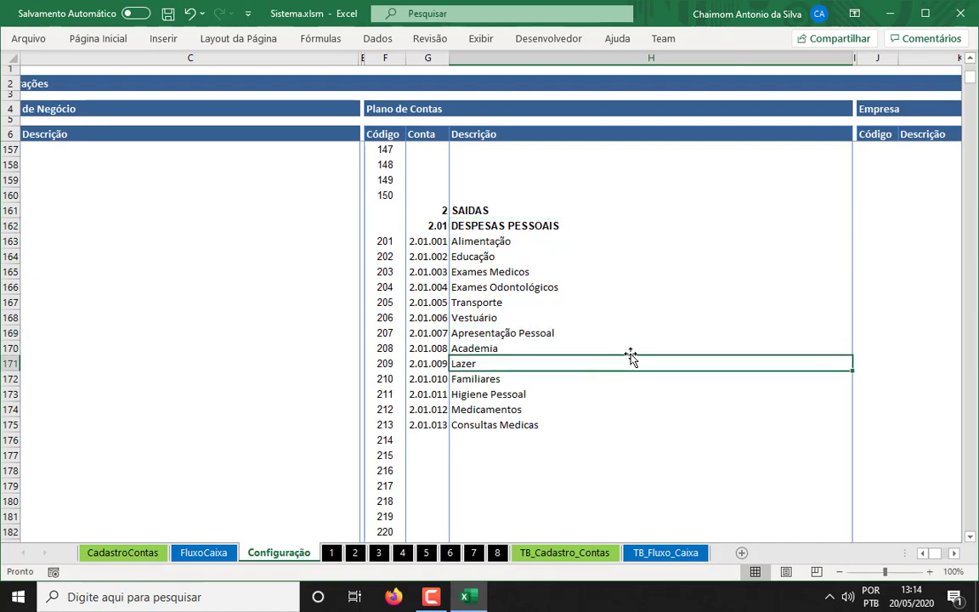
{"action": "left_click_drag", "start_coordinate": [427, 363], "coordinate": [537, 363]}
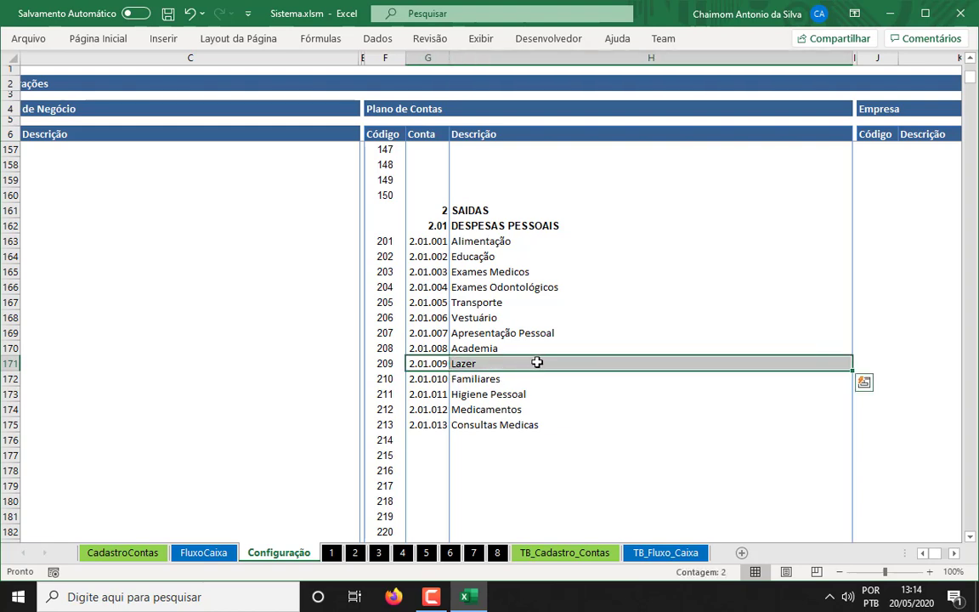
{"action": "left_click", "coordinate": [481, 364]}
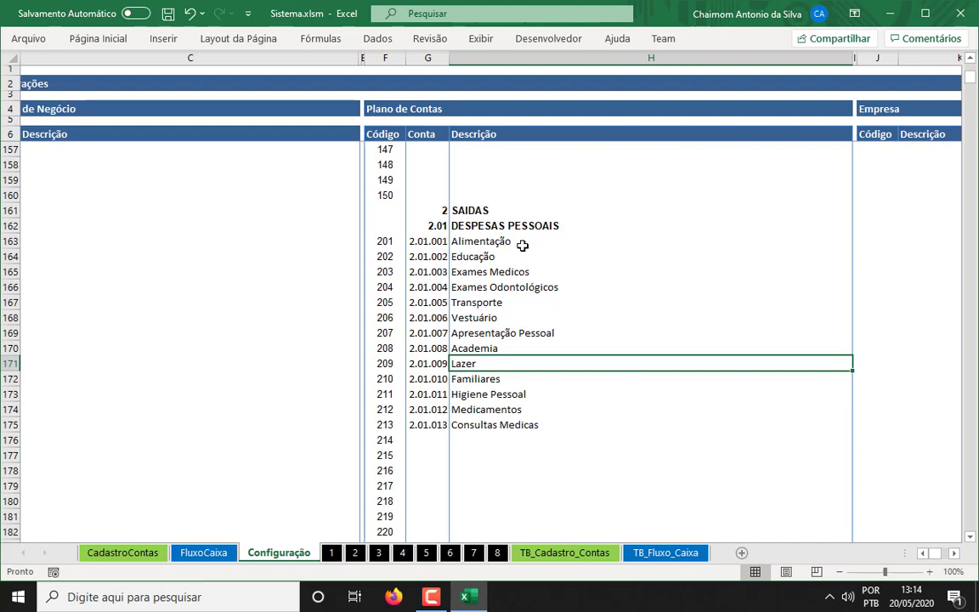
Step: Highlight the DESPESAS PESSOAIS descriptions from Alimentação to Consultas Medicas and return to the group's heading
{"action": "left_click_drag", "start_coordinate": [522, 245], "coordinate": [529, 422]}
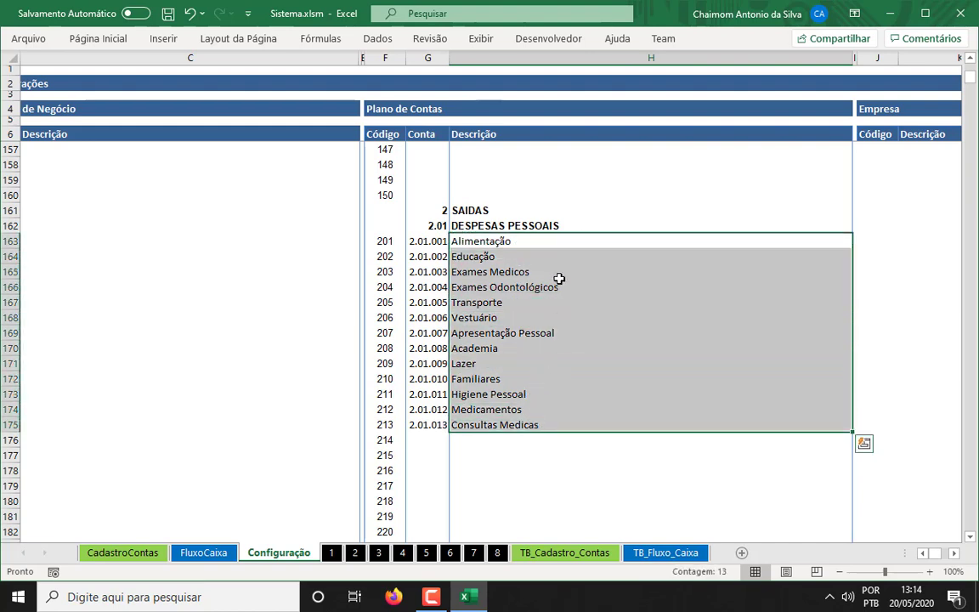
{"action": "left_click", "coordinate": [560, 277]}
{"action": "left_click", "coordinate": [542, 227]}
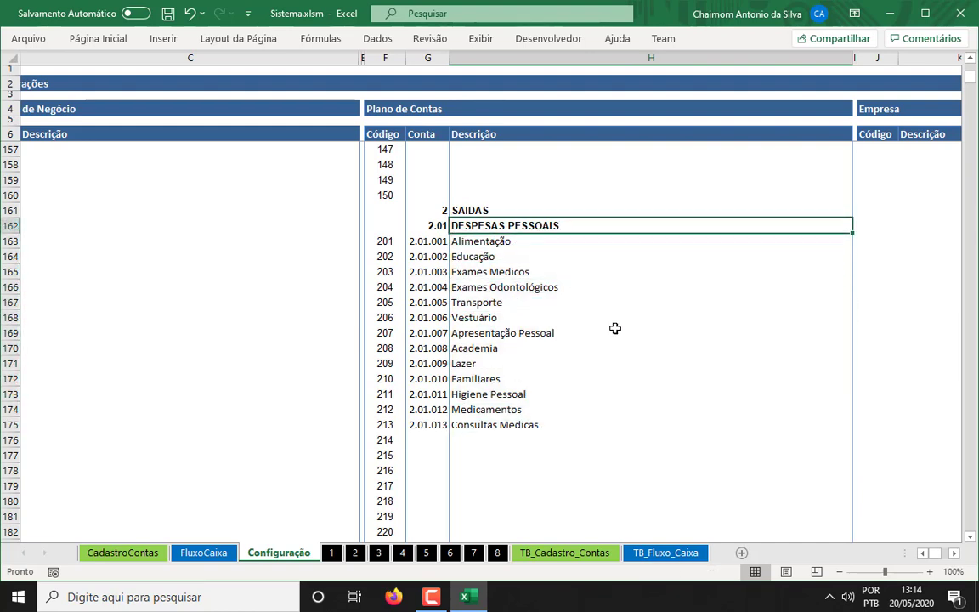
Step: Review the expense groups from FAMILIARES onward and highlight DESPESAS SOCIAIS with its accounts Doações to Rifas, rows 366 to 370
{"action": "scroll", "coordinate": [615, 328], "scroll_direction": "down", "scroll_amount": 13}
{"action": "scroll", "coordinate": [615, 328], "scroll_direction": "down", "scroll_amount": 2}
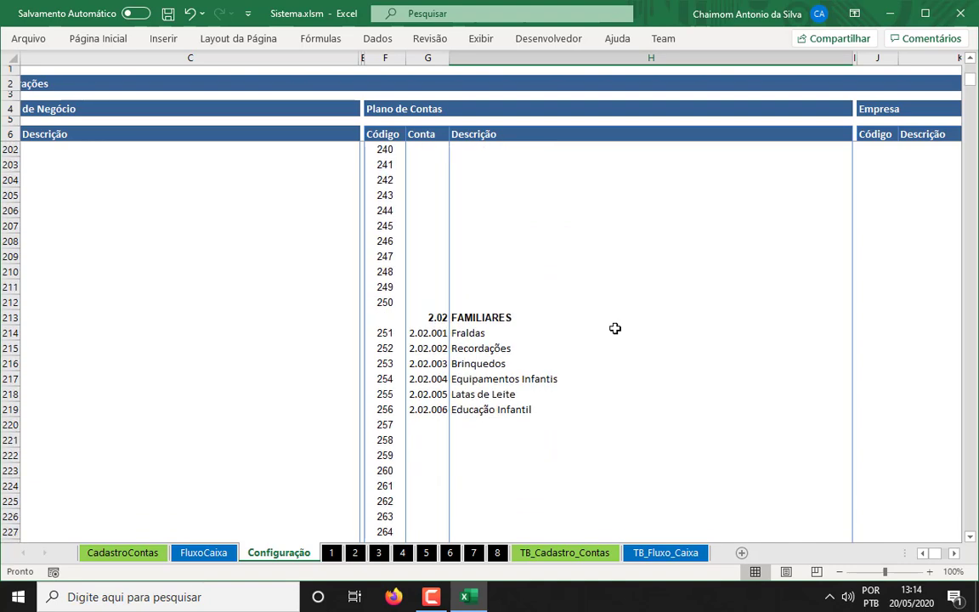
{"action": "scroll", "coordinate": [619, 328], "scroll_direction": "down", "scroll_amount": 9}
{"action": "scroll", "coordinate": [621, 327], "scroll_direction": "down", "scroll_amount": 9}
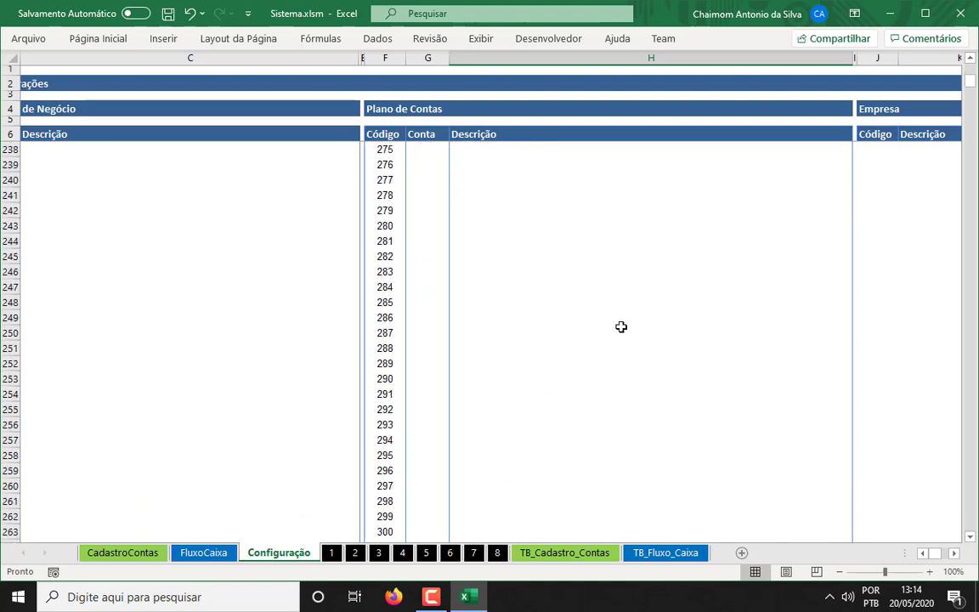
{"action": "scroll", "coordinate": [622, 327], "scroll_direction": "down", "scroll_amount": 20}
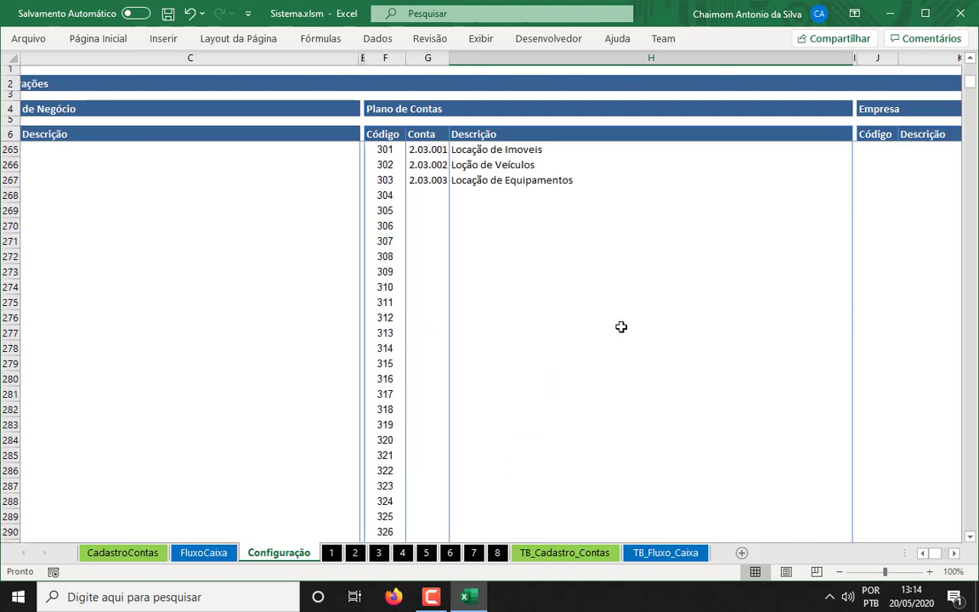
{"action": "scroll", "coordinate": [621, 328], "scroll_direction": "down", "scroll_amount": 7}
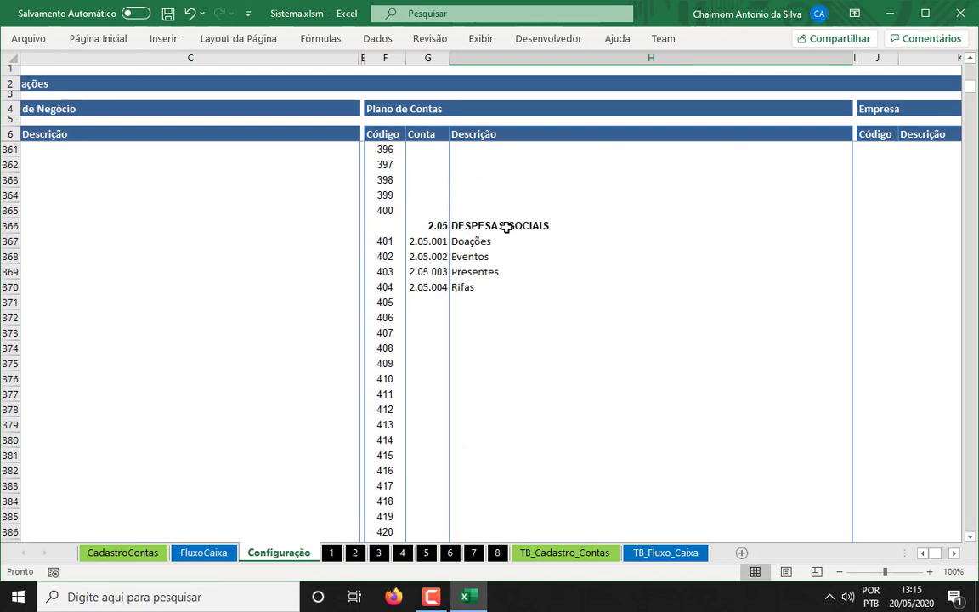
{"action": "left_click_drag", "start_coordinate": [505, 227], "coordinate": [510, 289]}
Step: Review the groups down to the 2.08 accounts and select Taxa de Transferência de Veículo, Taxa de Vistoria Veicular and Taxa de Coleta de Lixo
{"action": "scroll", "coordinate": [594, 337], "scroll_direction": "down", "scroll_amount": 19}
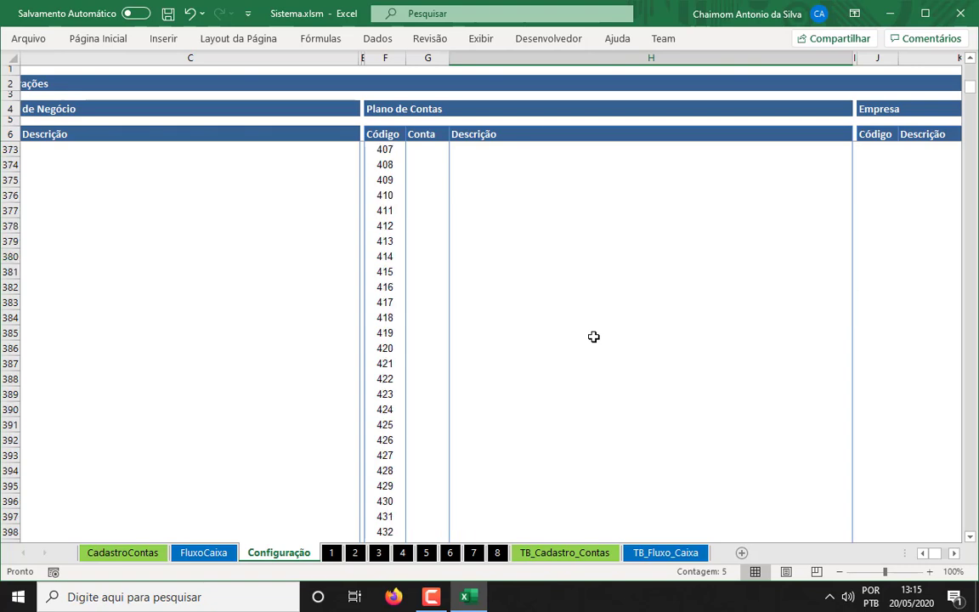
{"action": "scroll", "coordinate": [593, 337], "scroll_direction": "down", "scroll_amount": 17}
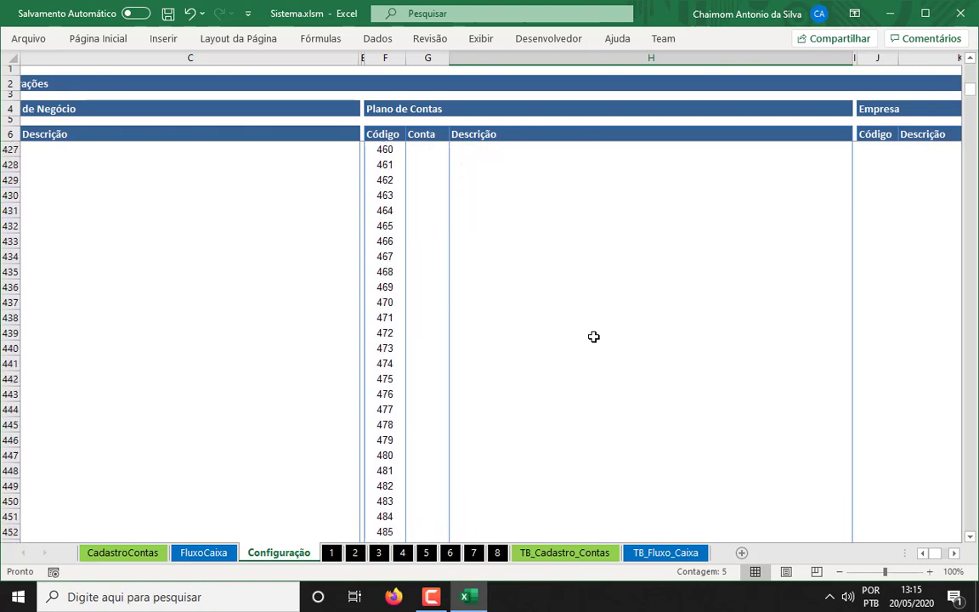
{"action": "scroll", "coordinate": [593, 336], "scroll_direction": "down", "scroll_amount": 6}
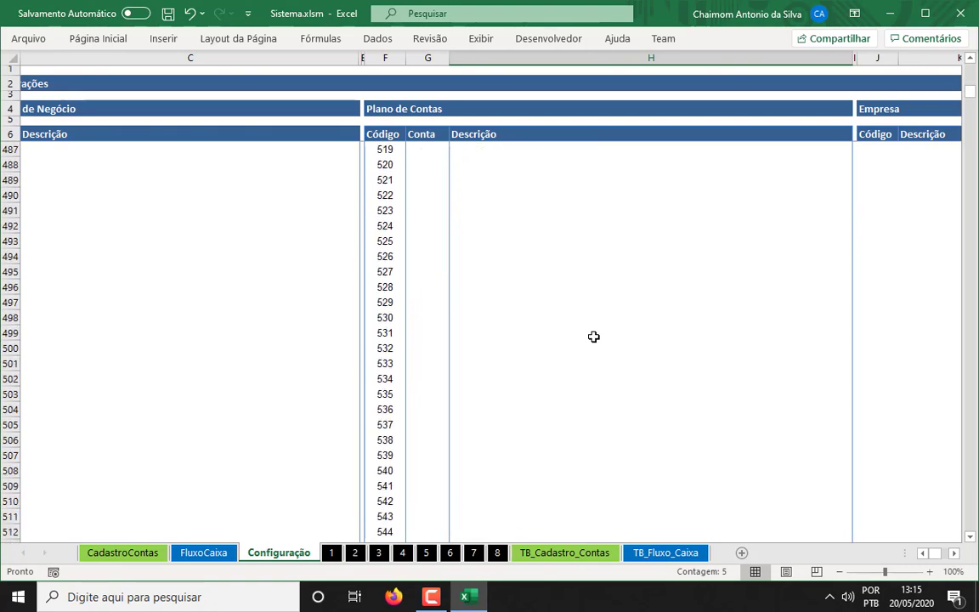
{"action": "scroll", "coordinate": [594, 337], "scroll_direction": "down", "scroll_amount": 12}
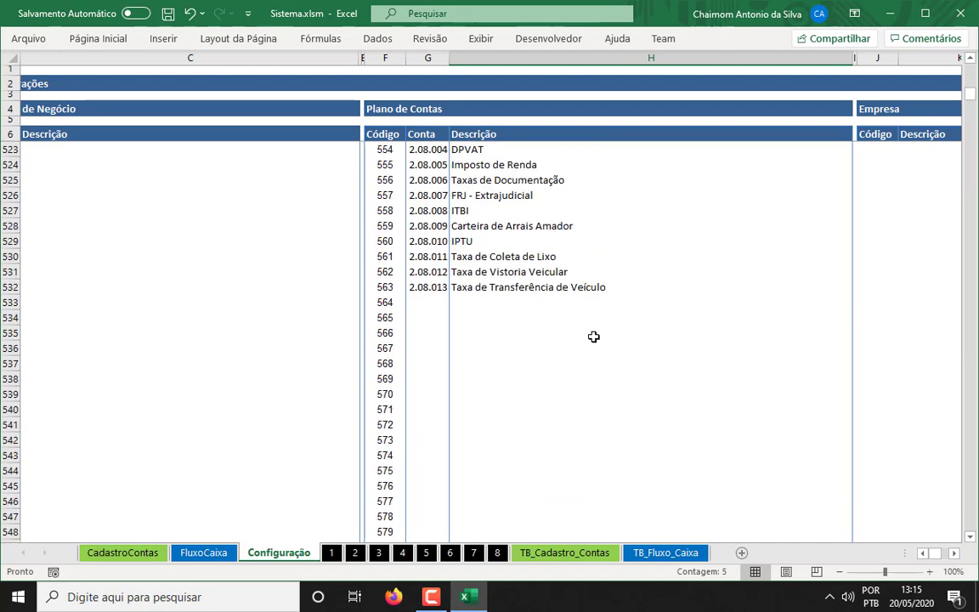
{"action": "left_click", "coordinate": [557, 287]}
{"action": "left_click", "coordinate": [556, 271]}
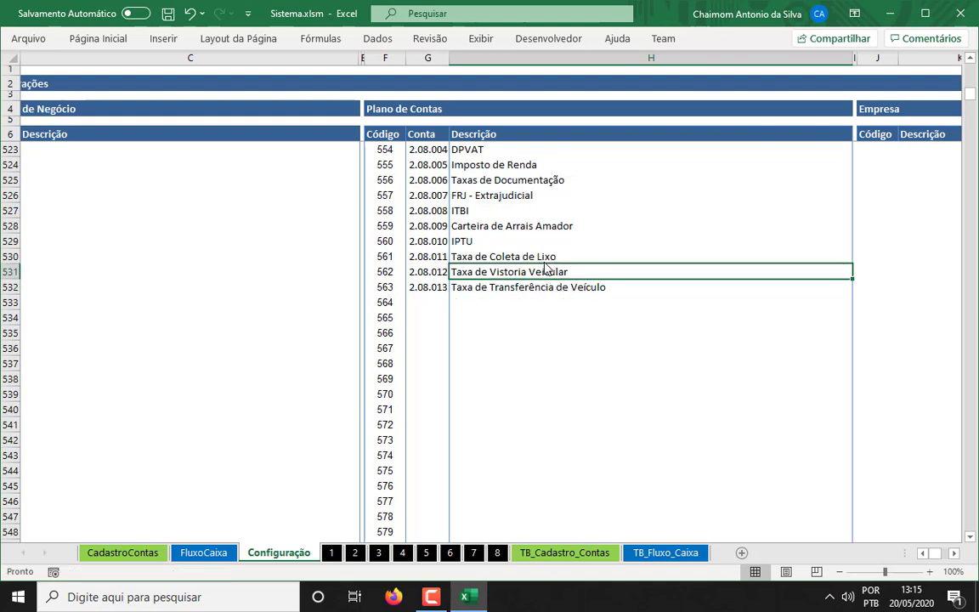
{"action": "left_click", "coordinate": [488, 256]}
Step: Review the remaining expense groups, including PATRIMONIO and PAGTO DE EMPRÉSTIMOS, down to the TRANSFERENCIAS group in row 876
{"action": "scroll", "coordinate": [570, 347], "scroll_direction": "down", "scroll_amount": 15}
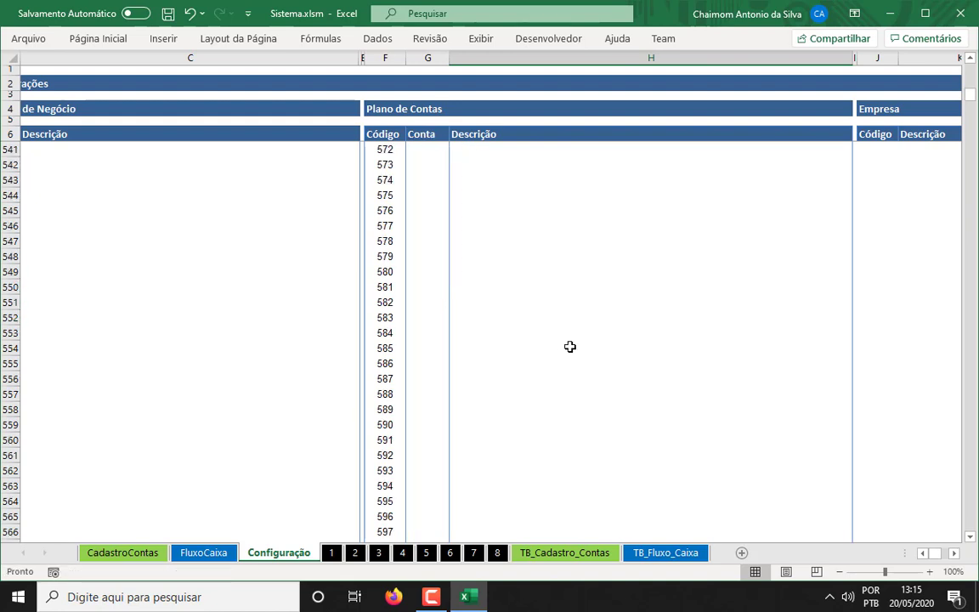
{"action": "scroll", "coordinate": [569, 347], "scroll_direction": "down", "scroll_amount": 20}
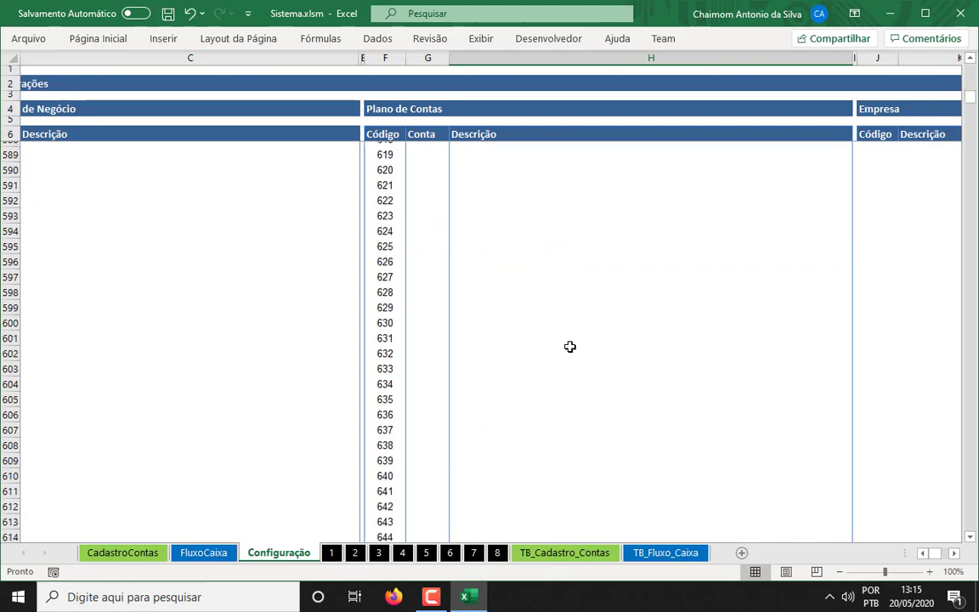
{"action": "scroll", "coordinate": [569, 347], "scroll_direction": "down", "scroll_amount": 20}
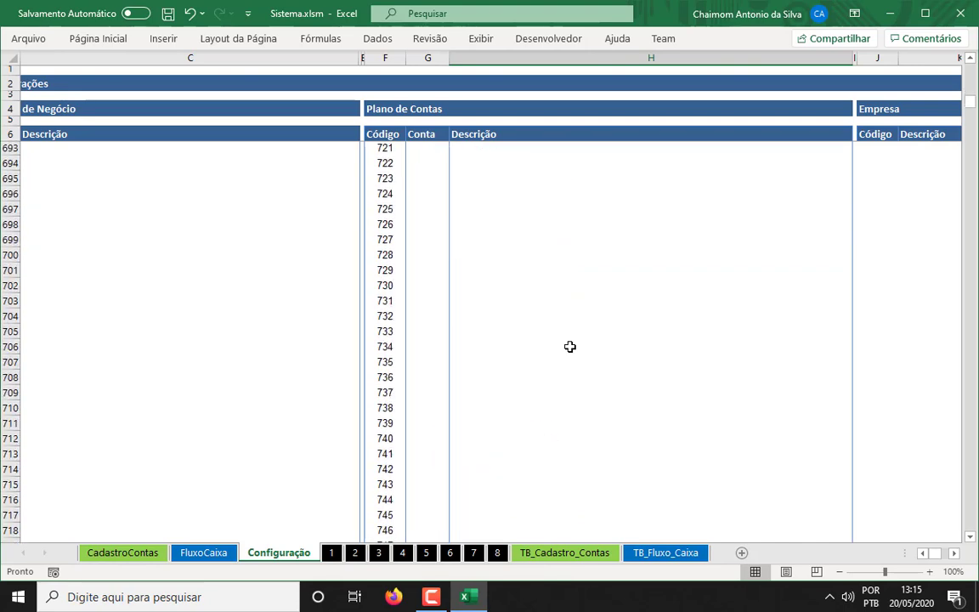
{"action": "scroll", "coordinate": [569, 347], "scroll_direction": "down", "scroll_amount": 19}
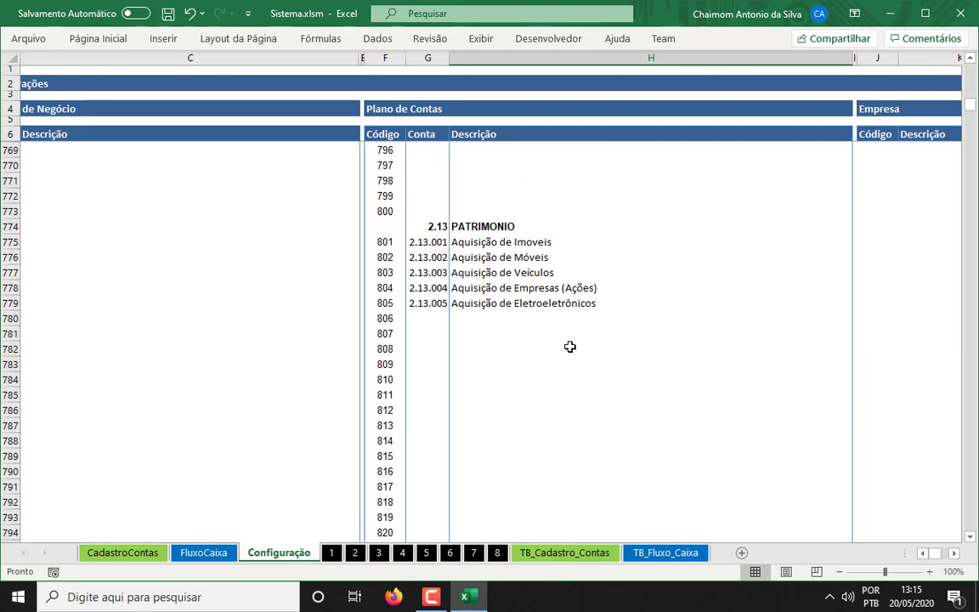
{"action": "scroll", "coordinate": [589, 358], "scroll_direction": "down", "scroll_amount": 11}
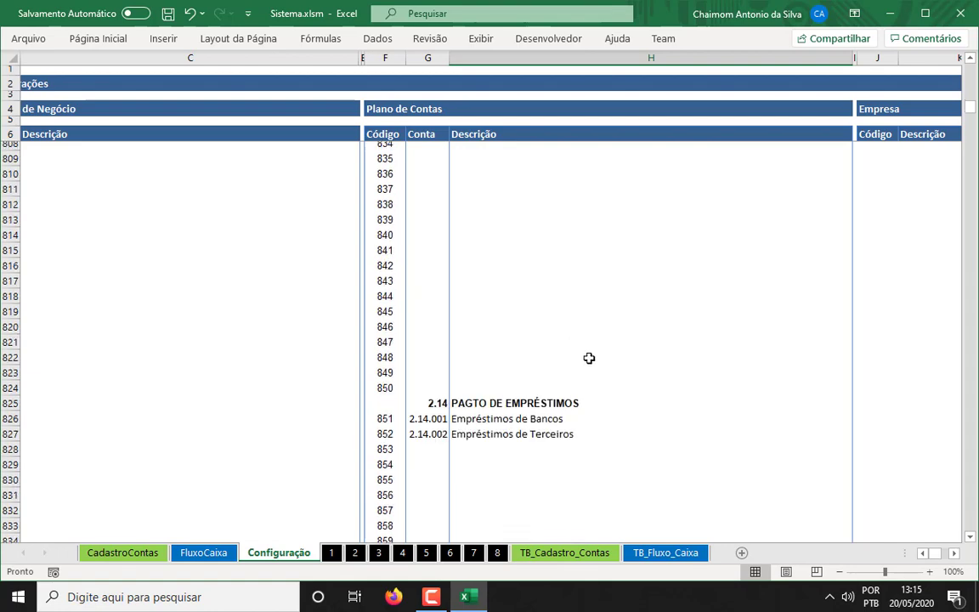
{"action": "scroll", "coordinate": [589, 358], "scroll_direction": "down", "scroll_amount": 6}
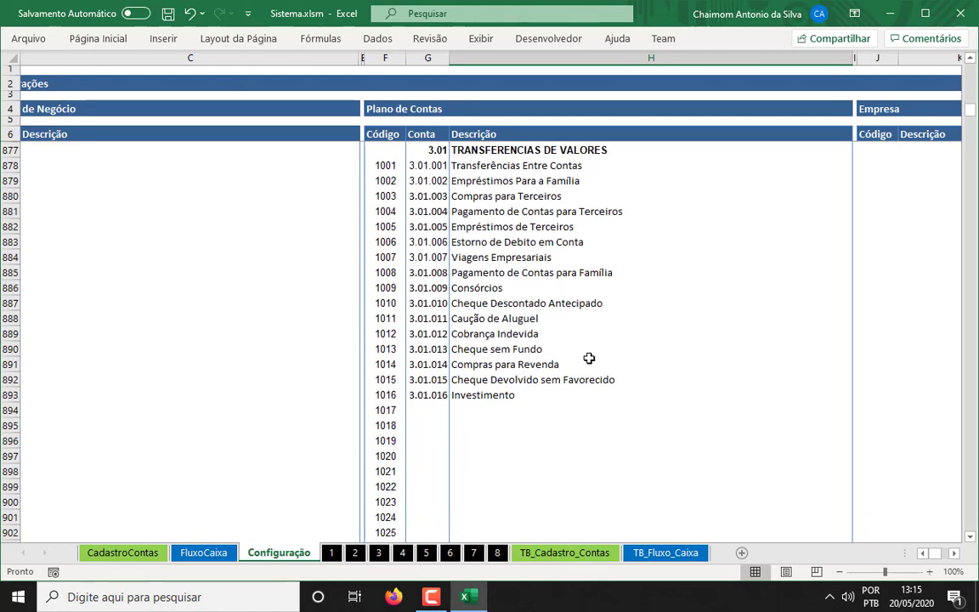
{"action": "scroll", "coordinate": [590, 358], "scroll_direction": "up", "scroll_amount": 2}
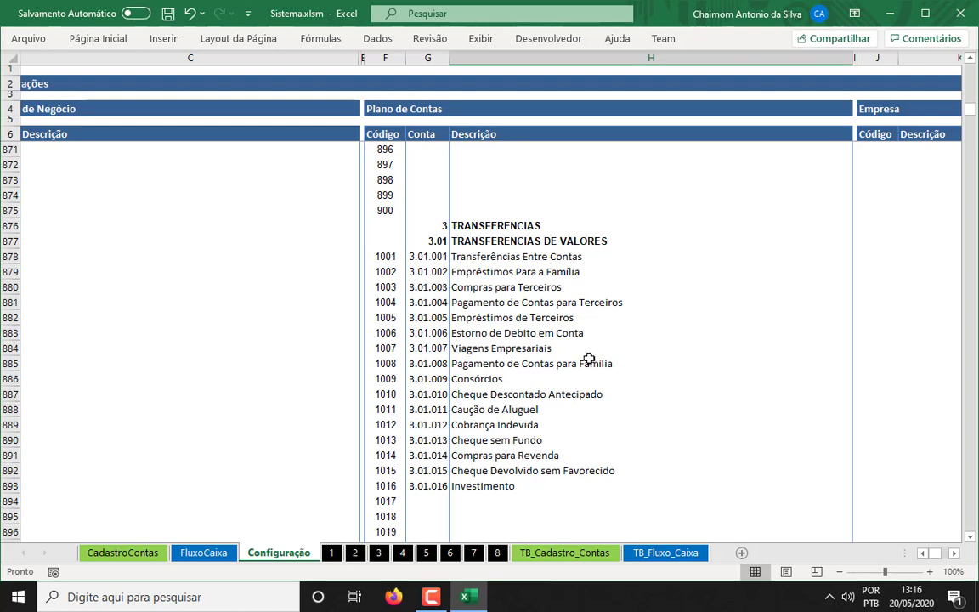
Step: Highlight the Transferências Entre Contas account in row 878 from its Código through its Descrição
{"action": "left_click", "coordinate": [520, 260]}
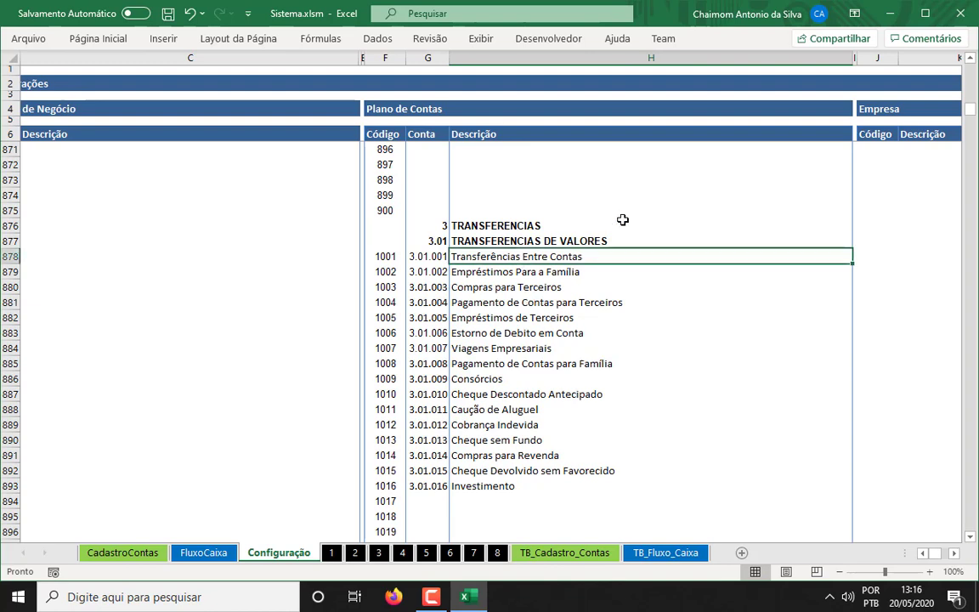
{"action": "key", "text": "Left"}
{"action": "key", "text": "Left"}
{"action": "key", "text": "shift+Right"}
{"action": "key", "text": "shift+Right"}
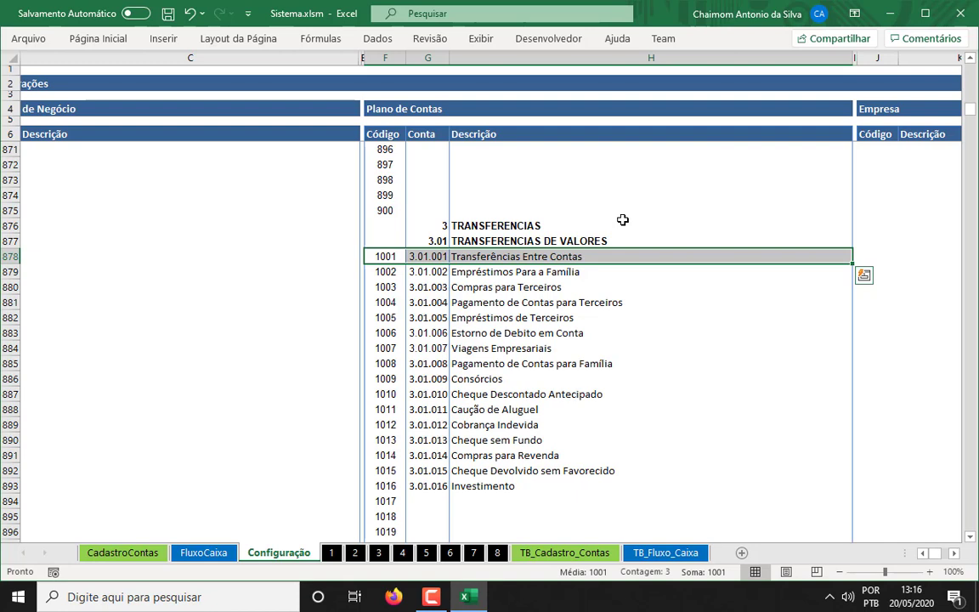
Step: Point out the TRANSFERENCIAS heading and the separate Código, Conta and Descrição cells of Transferências Entre Contas
{"action": "left_click", "coordinate": [503, 226]}
{"action": "left_click", "coordinate": [486, 260]}
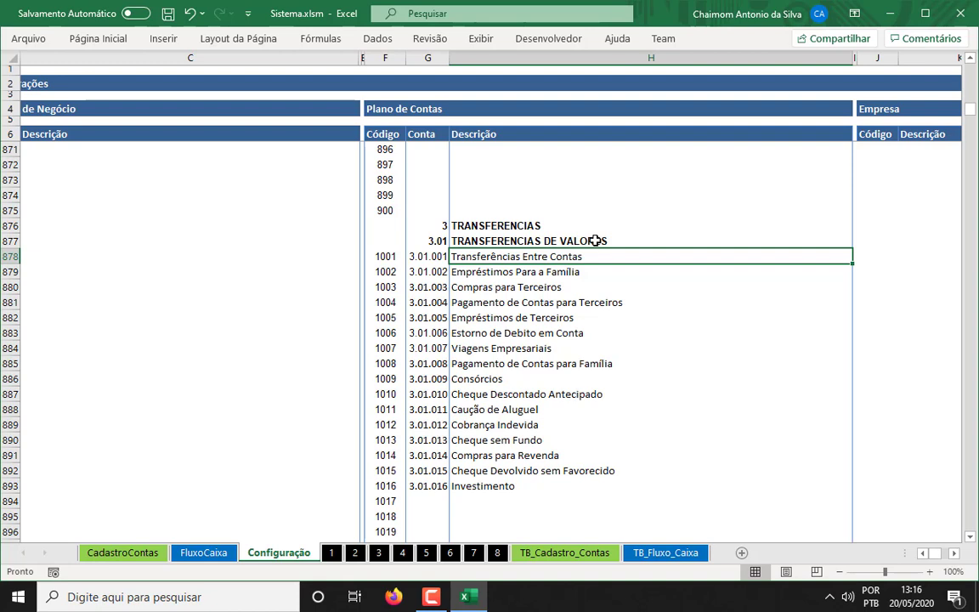
{"action": "left_click", "coordinate": [371, 255]}
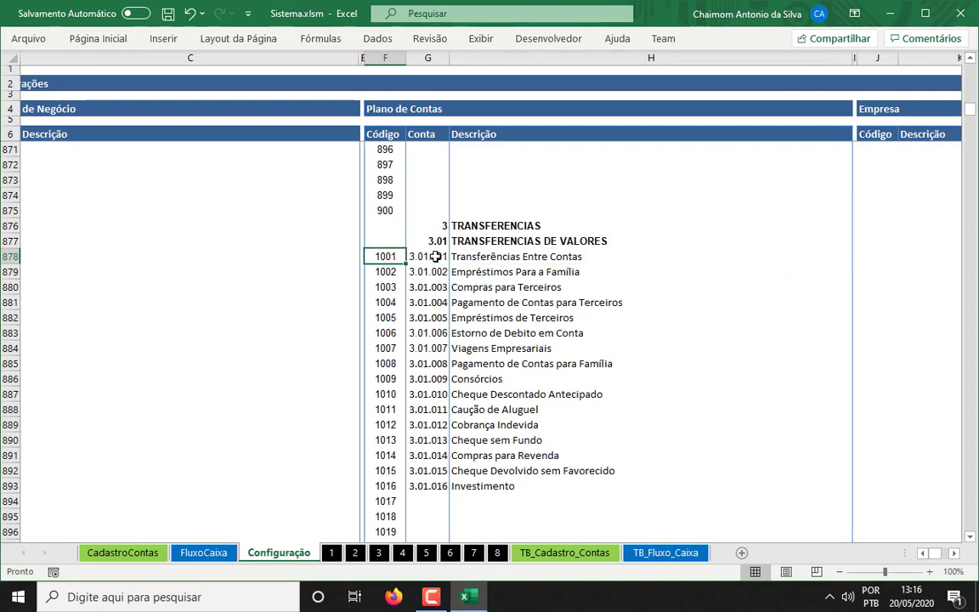
{"action": "left_click_drag", "start_coordinate": [435, 255], "coordinate": [531, 253]}
Step: Highlight the TRANSFERENCIAS headings and the whole block of transfer accounts through Investimento, rows 876 to 893
{"action": "left_click_drag", "start_coordinate": [388, 226], "coordinate": [618, 266]}
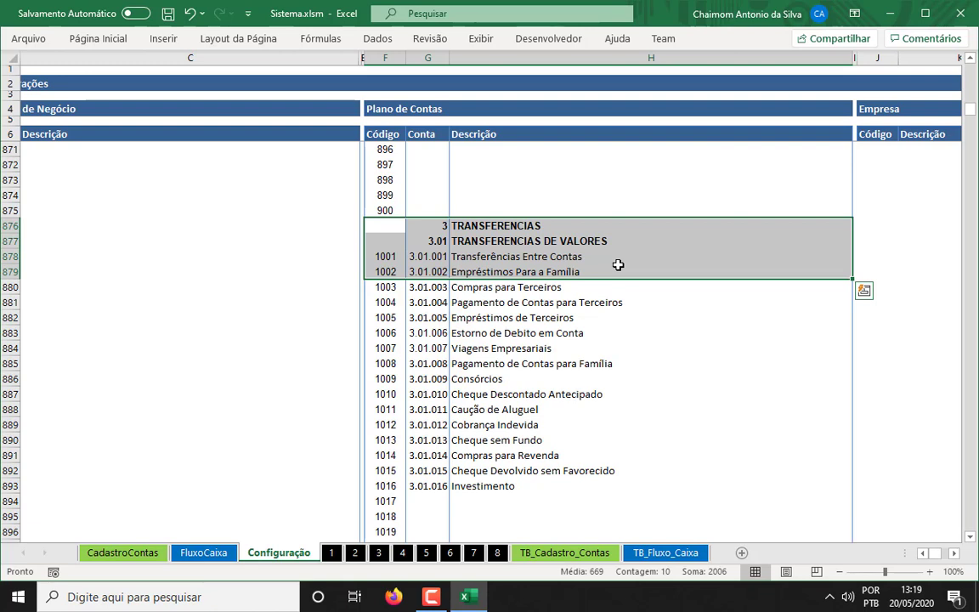
{"action": "left_click", "coordinate": [612, 240]}
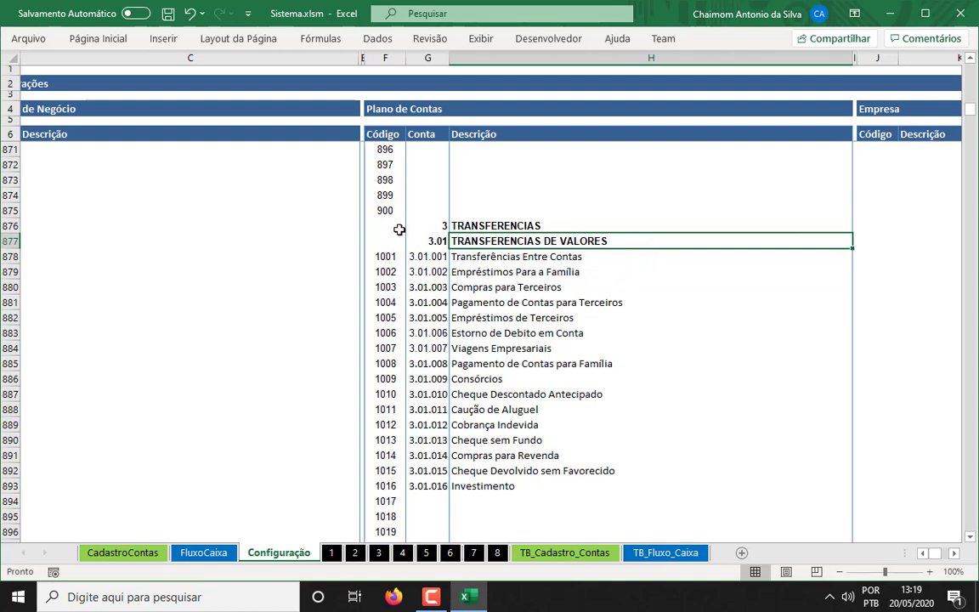
{"action": "left_click_drag", "start_coordinate": [385, 225], "coordinate": [596, 226]}
{"action": "left_click_drag", "start_coordinate": [601, 283], "coordinate": [631, 470]}
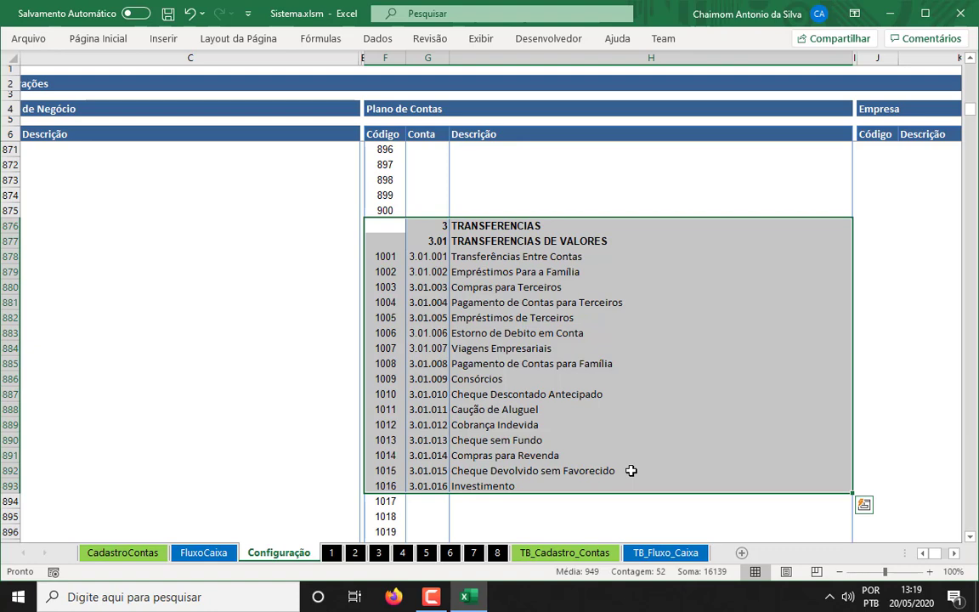
Step: Return to the start of the Configuração tables and examine the Empresa table's Código and Descrição columns
{"action": "scroll", "coordinate": [688, 426], "scroll_direction": "up", "scroll_amount": 7}
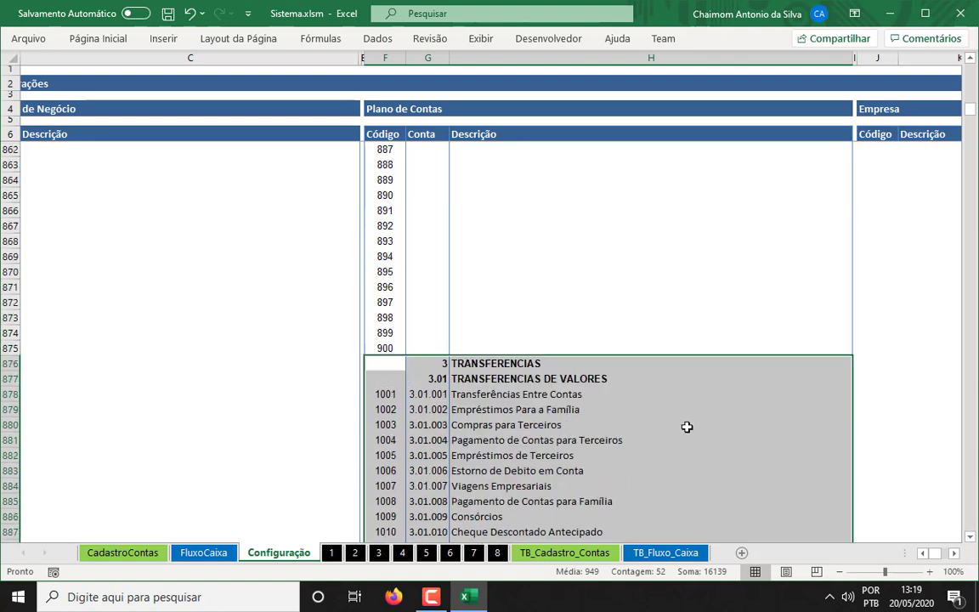
{"action": "left_click", "coordinate": [782, 104]}
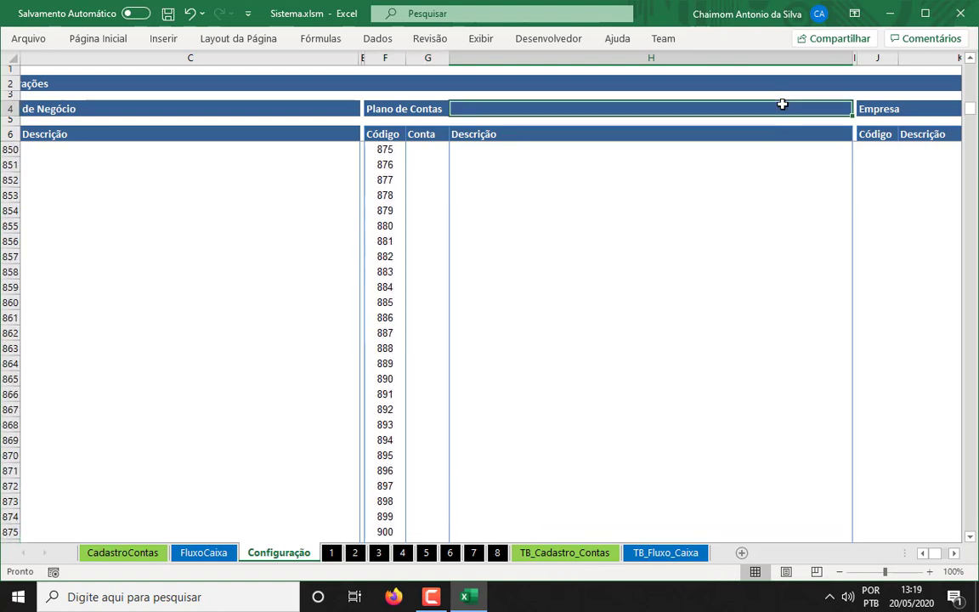
{"action": "key", "text": "Down"}
{"action": "key", "text": "Down"}
{"action": "key", "text": "Down"}
{"action": "key", "text": "Right"}
{"action": "key", "text": "Right"}
{"action": "key", "text": "Right"}
{"action": "key", "text": "Right"}
{"action": "key", "text": "Right"}
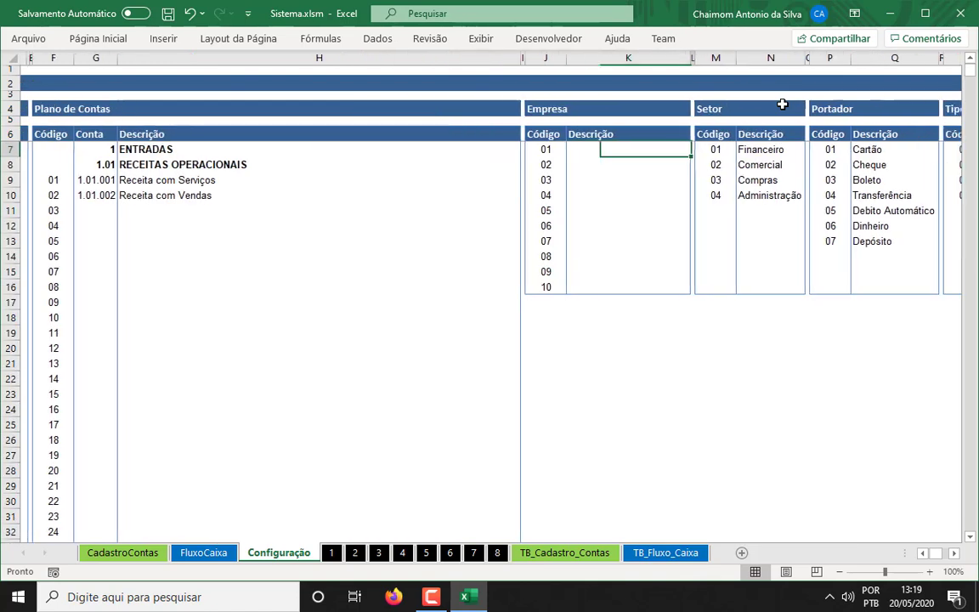
{"action": "key", "text": "Left"}
{"action": "key", "text": "Left"}
{"action": "key", "text": "Left"}
{"action": "key", "text": "Right"}
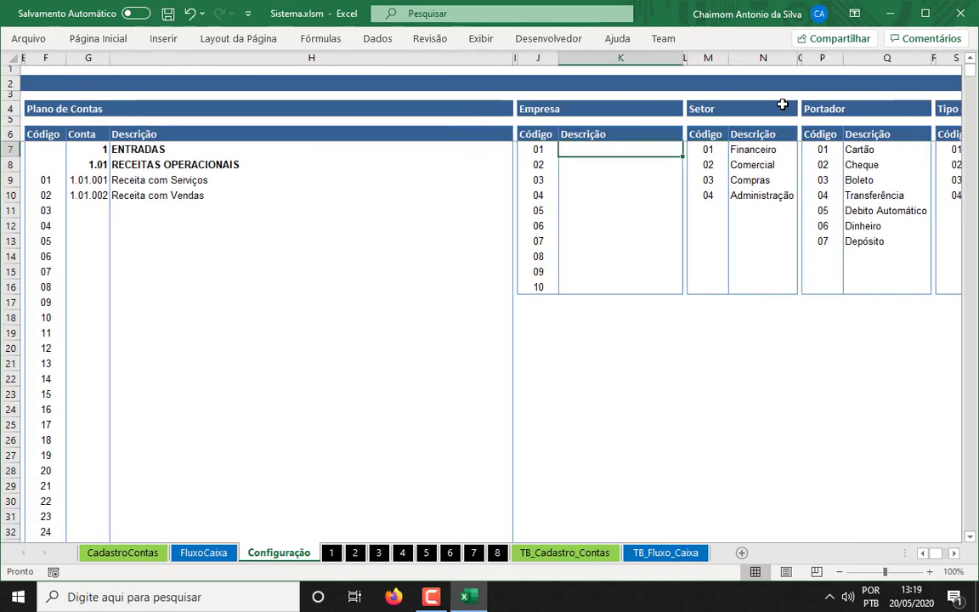
{"action": "key", "text": "Up"}
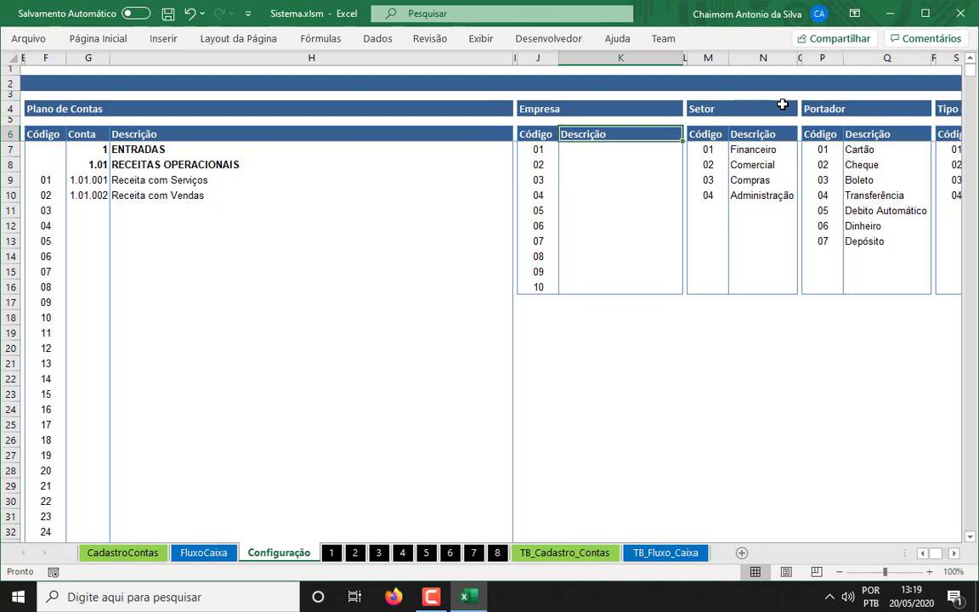
Step: Enter Seu Nome as the Descrição of company code 01 in the Empresa table
{"action": "key", "text": "Down"}
{"action": "key", "text": "Left"}
{"action": "key", "text": "Right"}
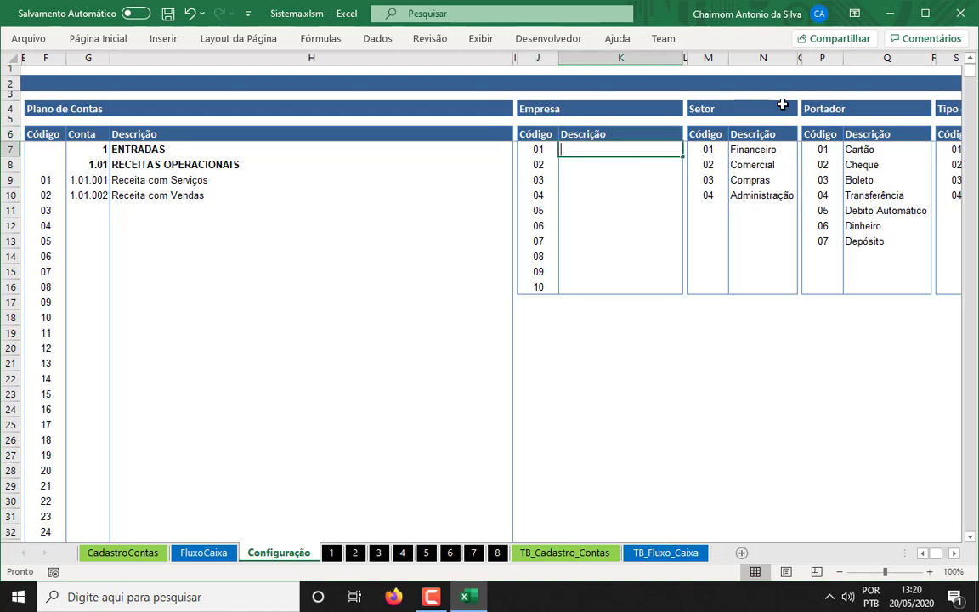
{"action": "type", "text": "S"}
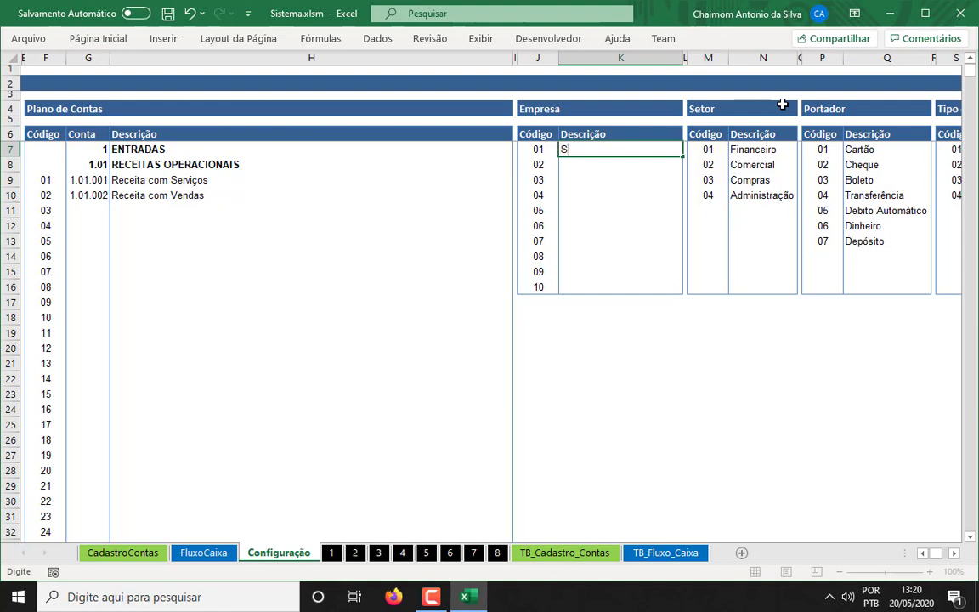
{"action": "type", "text": "eu Nome"}
{"action": "key", "text": "Left"}
{"action": "key", "text": "Right"}
{"action": "key", "text": "Left"}
{"action": "key", "text": "Right"}
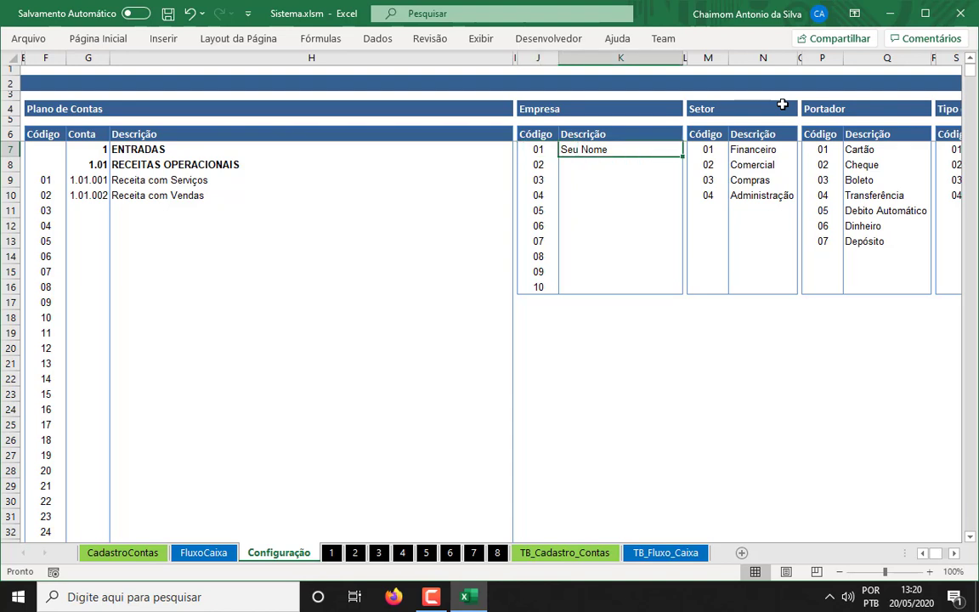
{"action": "key", "text": "Up"}
{"action": "key", "text": "Down"}
{"action": "key", "text": "Up"}
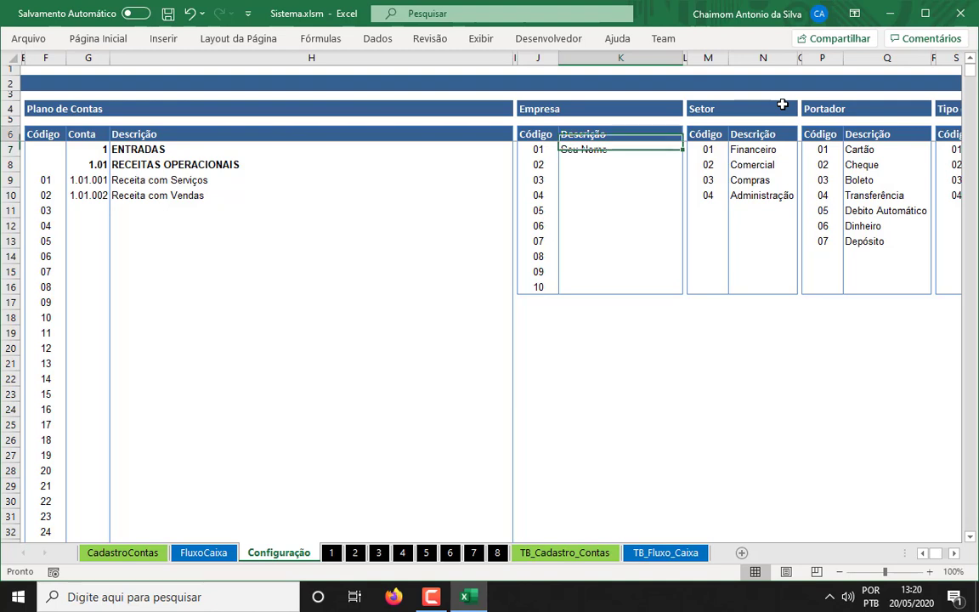
Step: Highlight the codes and descriptions of the four Setor entries, Financeiro through Administração
{"action": "key", "text": "Left"}
{"action": "key", "text": "Right"}
{"action": "key", "text": "Right"}
{"action": "key", "text": "Right"}
{"action": "key", "text": "Right"}
{"action": "key", "text": "Right"}
{"action": "key", "text": "Right"}
{"action": "key", "text": "Right"}
{"action": "key", "text": "Right"}
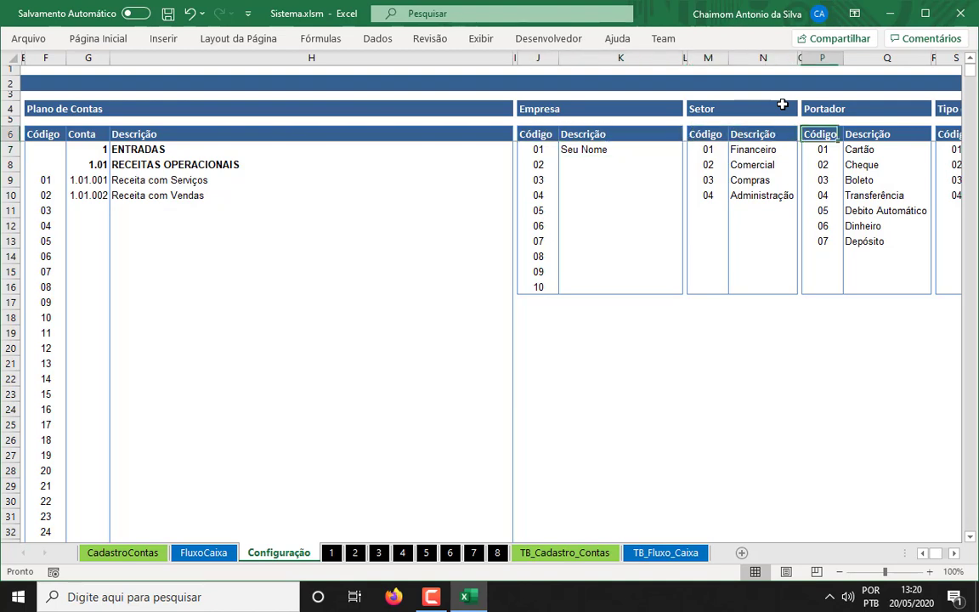
{"action": "key", "text": "Left"}
{"action": "key", "text": "Left"}
{"action": "key", "text": "Left"}
{"action": "key", "text": "Left"}
{"action": "key", "text": "Left"}
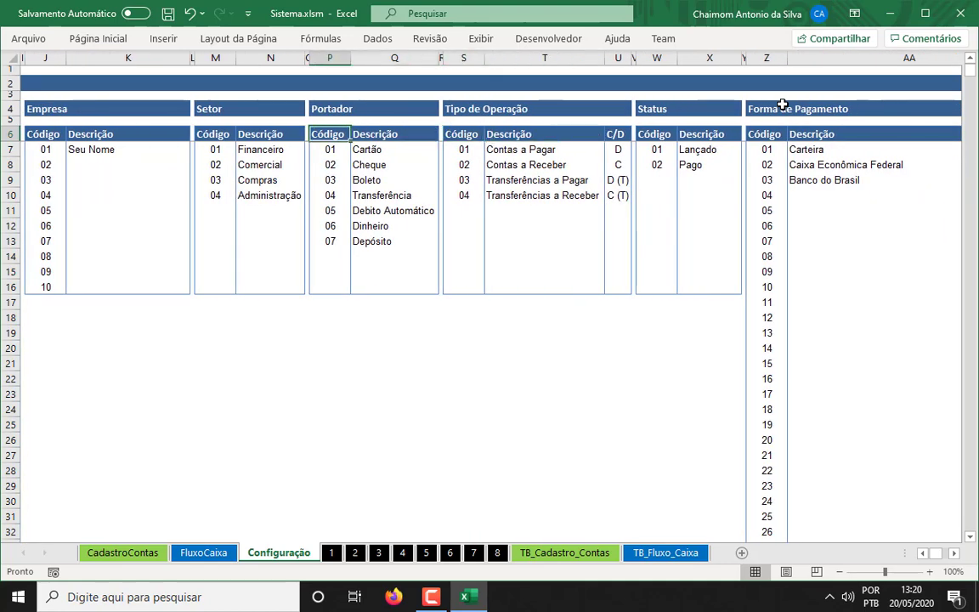
{"action": "key", "text": "Down"}
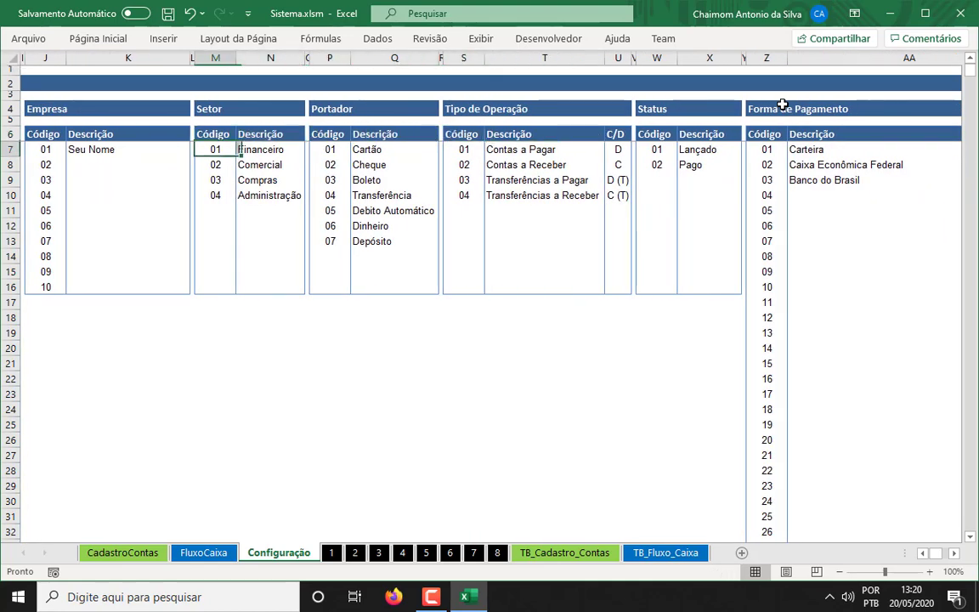
{"action": "key", "text": "shift+Right"}
{"action": "key", "text": "shift+Down"}
{"action": "key", "text": "shift+Down"}
{"action": "key", "text": "shift+Down"}
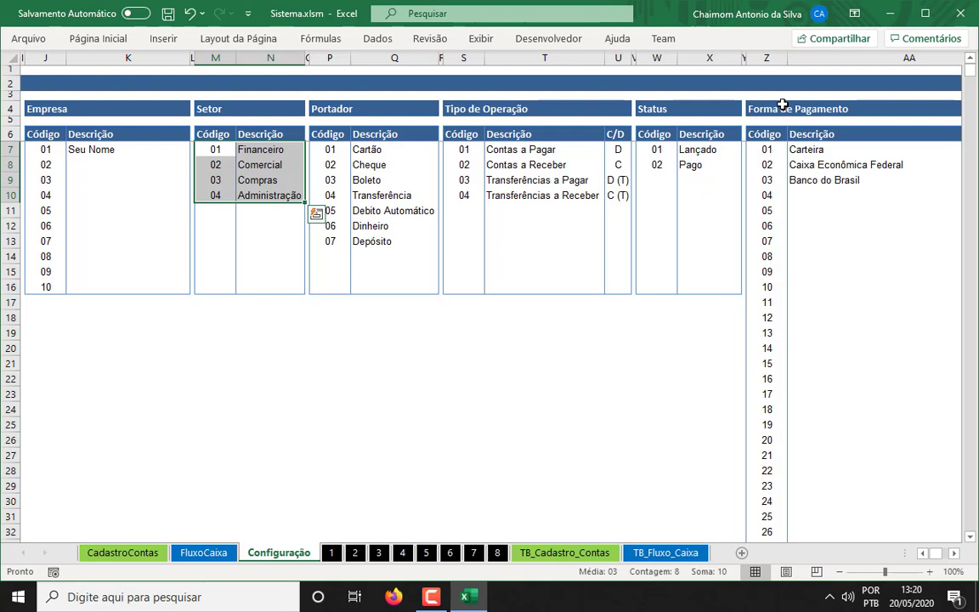
Step: Highlight the Setor rows one at a time: Financeiro, Comercial, Compras and Administração
{"action": "key", "text": "Down"}
{"action": "key", "text": "Up"}
{"action": "key", "text": "shift+Right"}
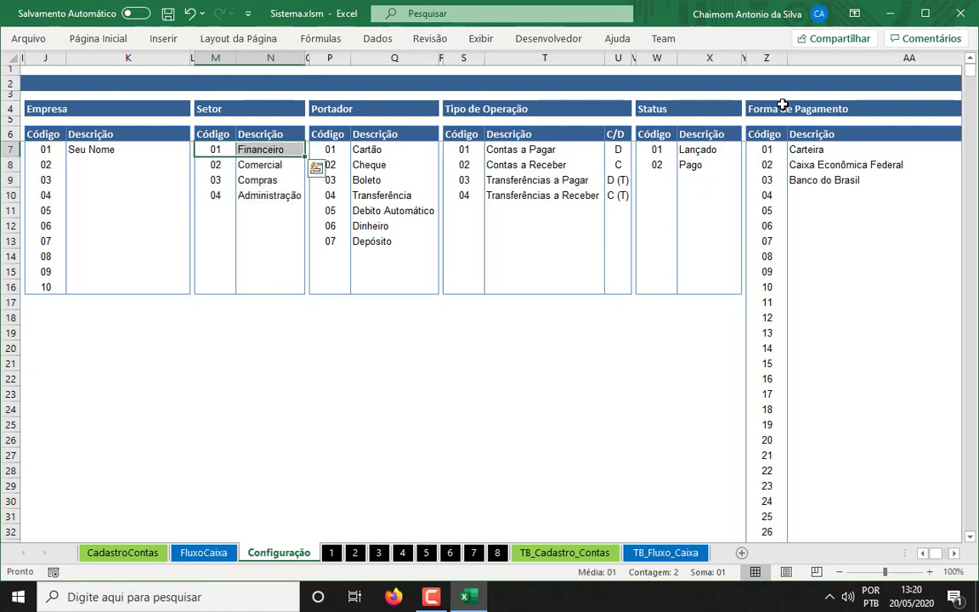
{"action": "key", "text": "Down"}
{"action": "key", "text": "shift+Right"}
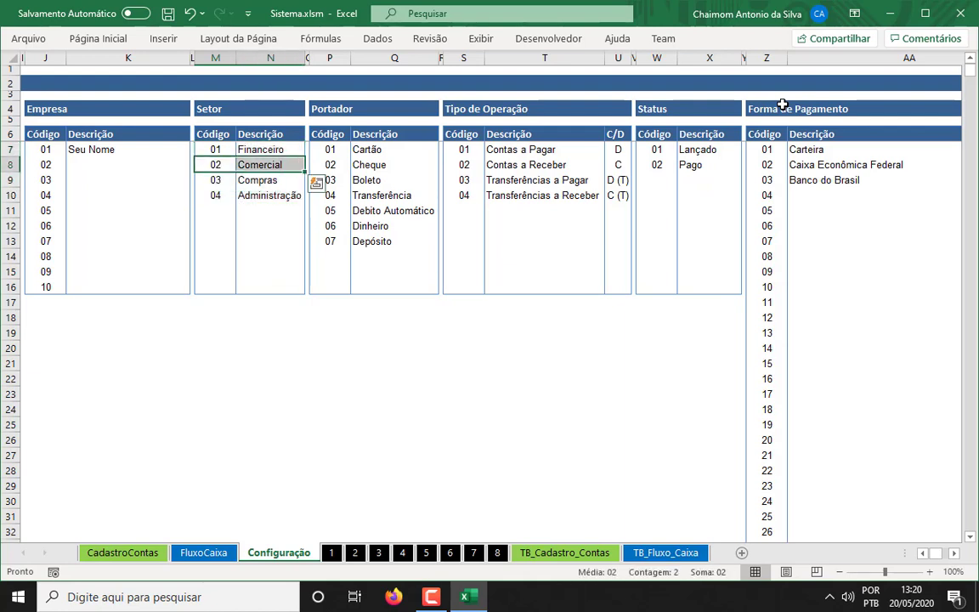
{"action": "key", "text": "Down"}
{"action": "key", "text": "shift+Right"}
{"action": "key", "text": "Down"}
{"action": "key", "text": "shift+Right"}
Step: Highlight all the Setor entries together again, cells M7 to N10
{"action": "key", "text": "Up"}
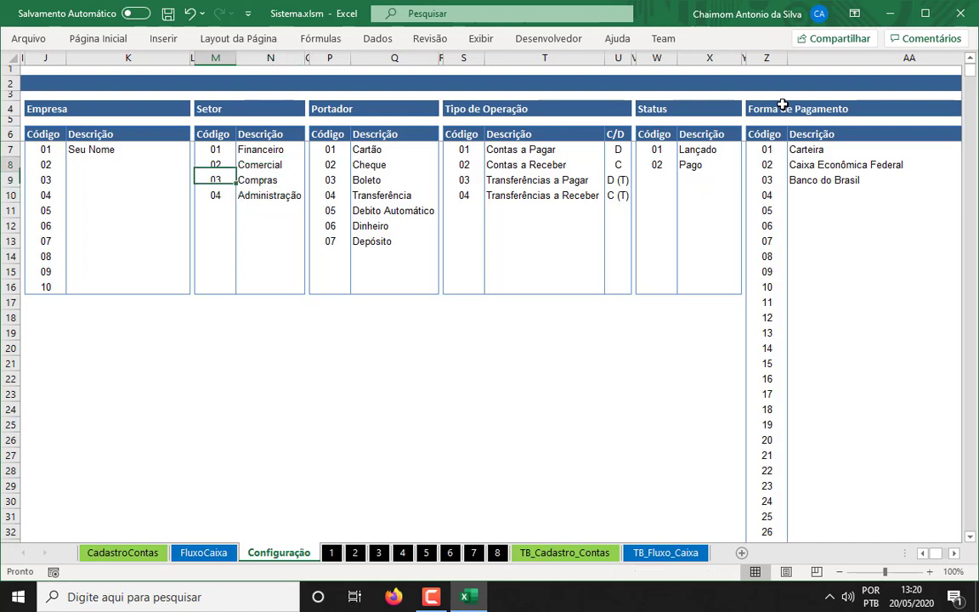
{"action": "key", "text": "Up"}
{"action": "key", "text": "Up"}
{"action": "key", "text": "shift+Right"}
{"action": "key", "text": "shift+Down"}
{"action": "key", "text": "shift+Down"}
{"action": "key", "text": "shift+Down"}
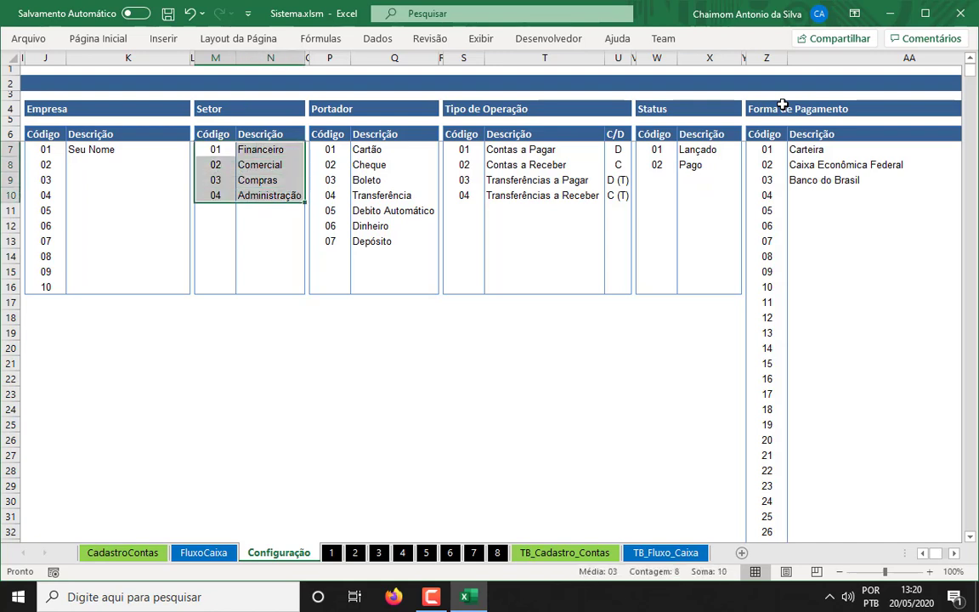
Step: Point out the individual Setor Descrição cells down to Administração and return to the Descrição heading
{"action": "key", "text": "Up"}
{"action": "key", "text": "Down"}
{"action": "key", "text": "Right"}
{"action": "key", "text": "Down"}
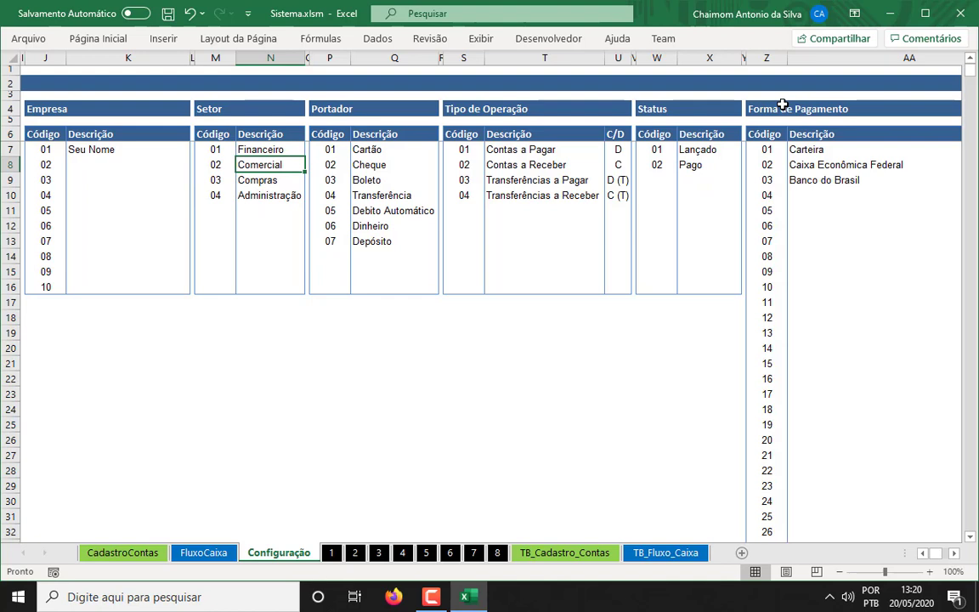
{"action": "key", "text": "Down"}
{"action": "key", "text": "Down"}
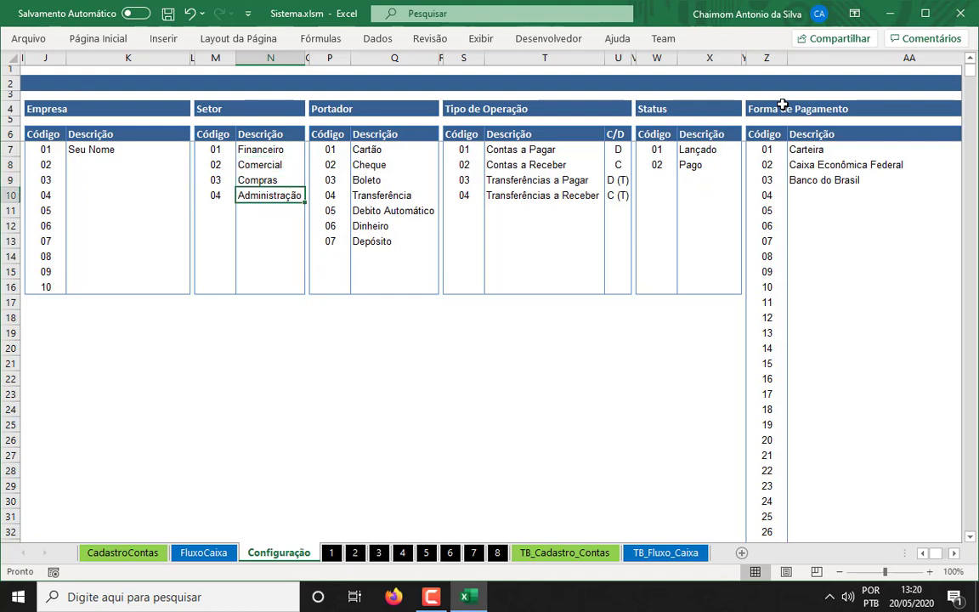
{"action": "key", "text": "Up"}
{"action": "key", "text": "Up"}
{"action": "key", "text": "Up"}
{"action": "key", "text": "Up"}
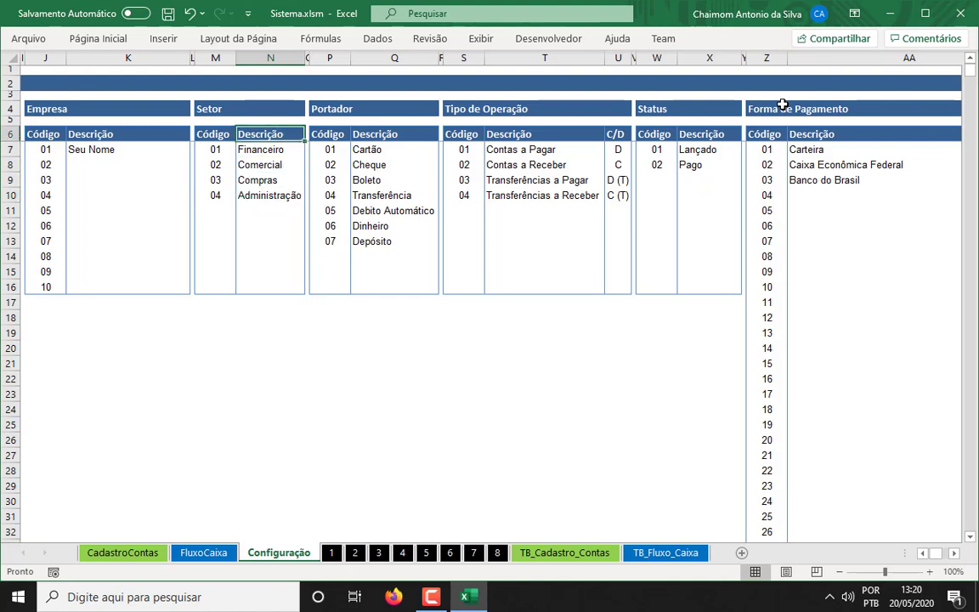
Step: Highlight the Setor table from its Código and Descrição headings through Administração
{"action": "key", "text": "Left"}
{"action": "key", "text": "shift+Right"}
{"action": "key", "text": "shift+Down"}
{"action": "key", "text": "shift+Down"}
{"action": "key", "text": "shift+Down"}
{"action": "key", "text": "shift+Down"}
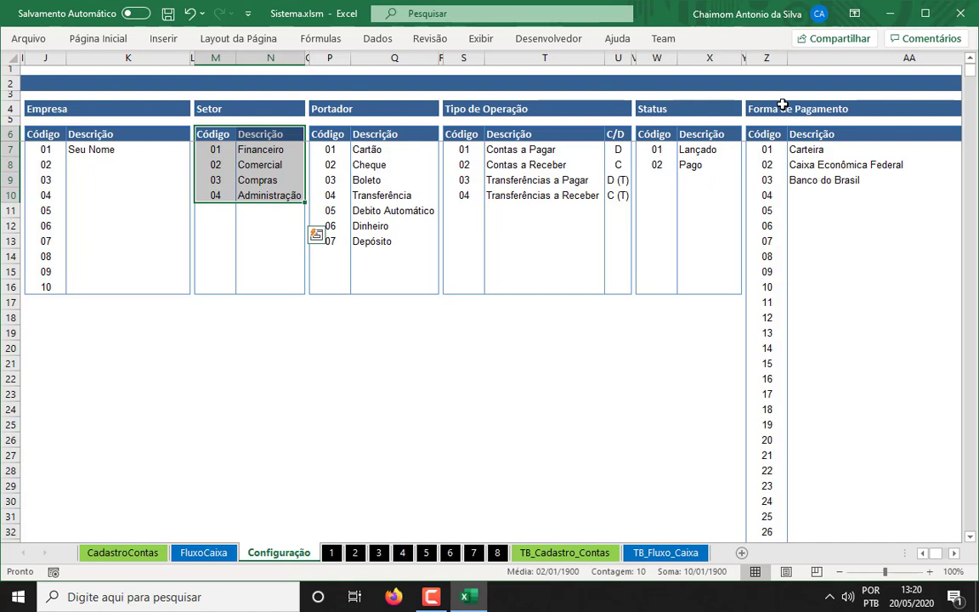
Step: Highlight the Portador table from its Código and Descrição headings through Depósito
{"action": "key", "text": "Right"}
{"action": "key", "text": "Right"}
{"action": "key", "text": "Right"}
{"action": "key", "text": "shift+Right"}
{"action": "key", "text": "shift+Down"}
{"action": "key", "text": "shift+Down"}
{"action": "key", "text": "shift+Down"}
{"action": "key", "text": "shift+Down"}
{"action": "key", "text": "shift+Down"}
{"action": "key", "text": "shift+Down"}
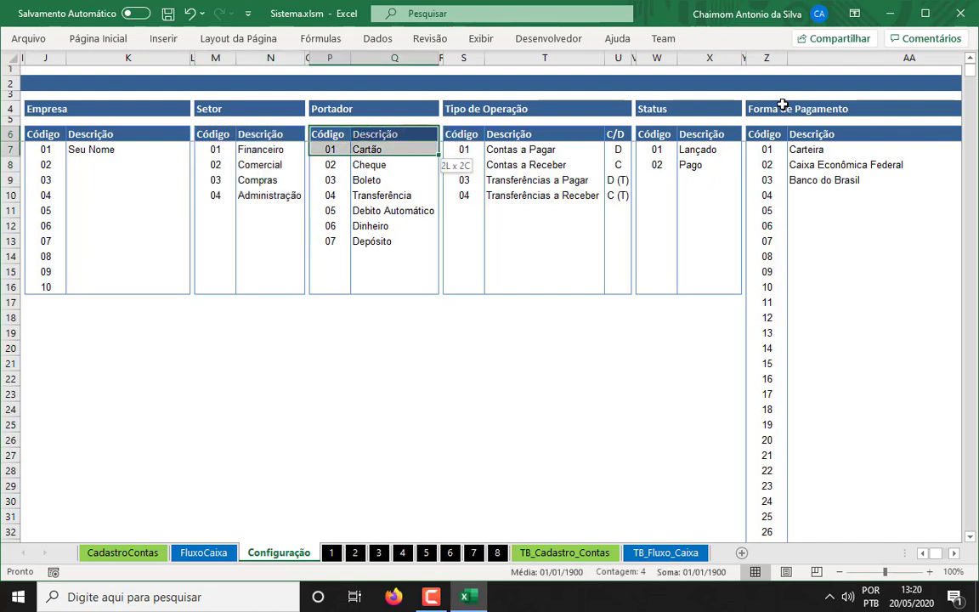
{"action": "key", "text": "shift+Down"}
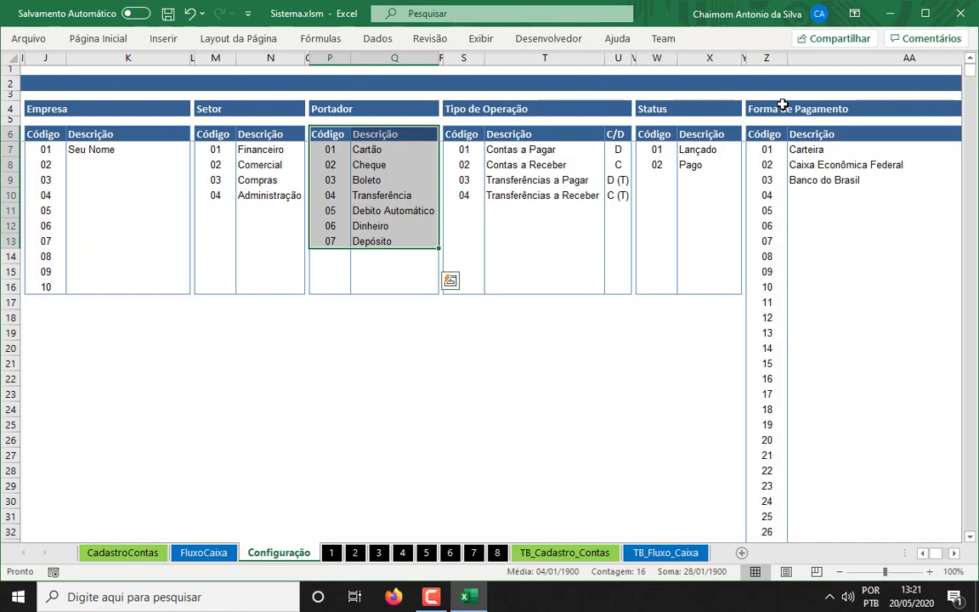
Step: Point out the Dinheiro and Transferência entries in the Portador table
{"action": "key", "text": "Down"}
{"action": "key", "text": "Down"}
{"action": "key", "text": "Down"}
{"action": "key", "text": "Down"}
{"action": "key", "text": "Down"}
{"action": "key", "text": "Down"}
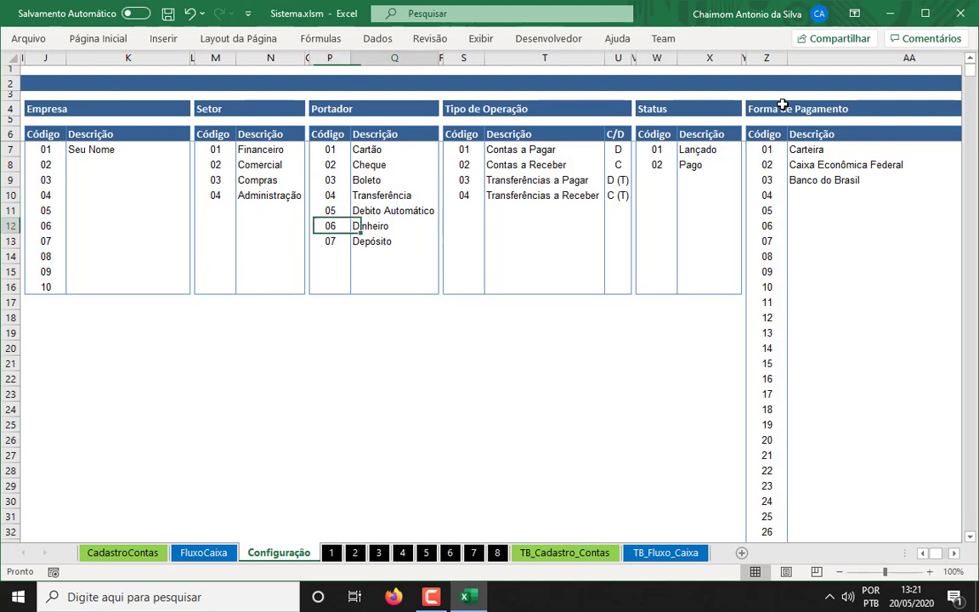
{"action": "key", "text": "Right"}
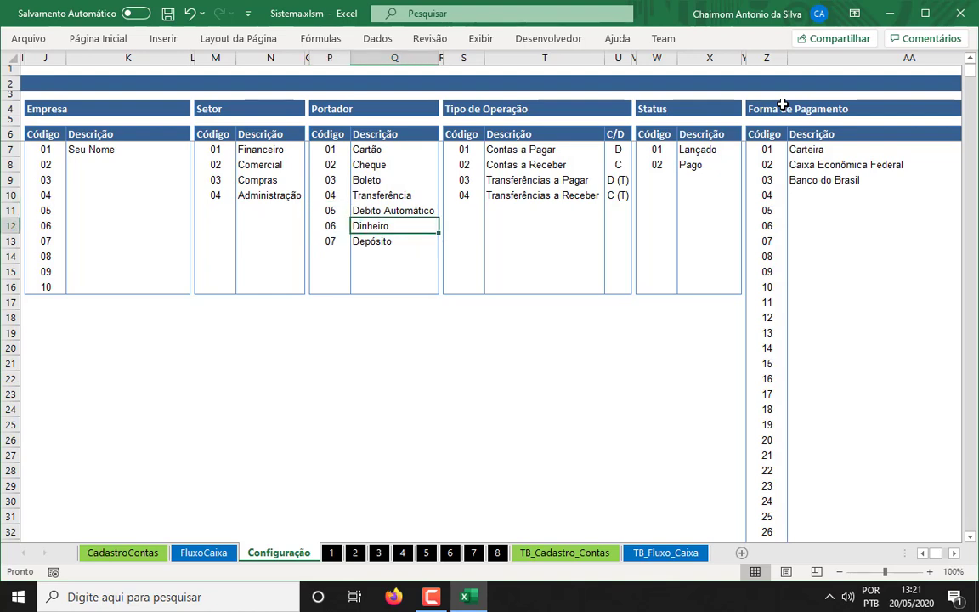
{"action": "key", "text": "Up"}
{"action": "key", "text": "Left"}
{"action": "key", "text": "Up"}
{"action": "key", "text": "Right"}
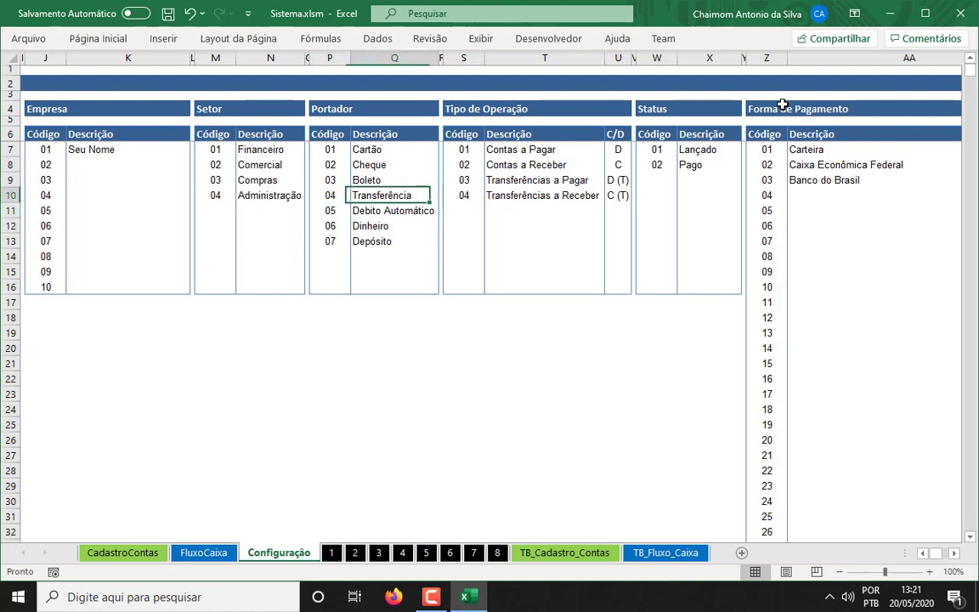
Step: Highlight the whole Tipo de Operação table, from its Código, Descrição and C/D headings through the empty rows
{"action": "key", "text": "Right"}
{"action": "key", "text": "Right"}
{"action": "key", "text": "Up"}
{"action": "key", "text": "Up"}
{"action": "key", "text": "Up"}
{"action": "key", "text": "Up"}
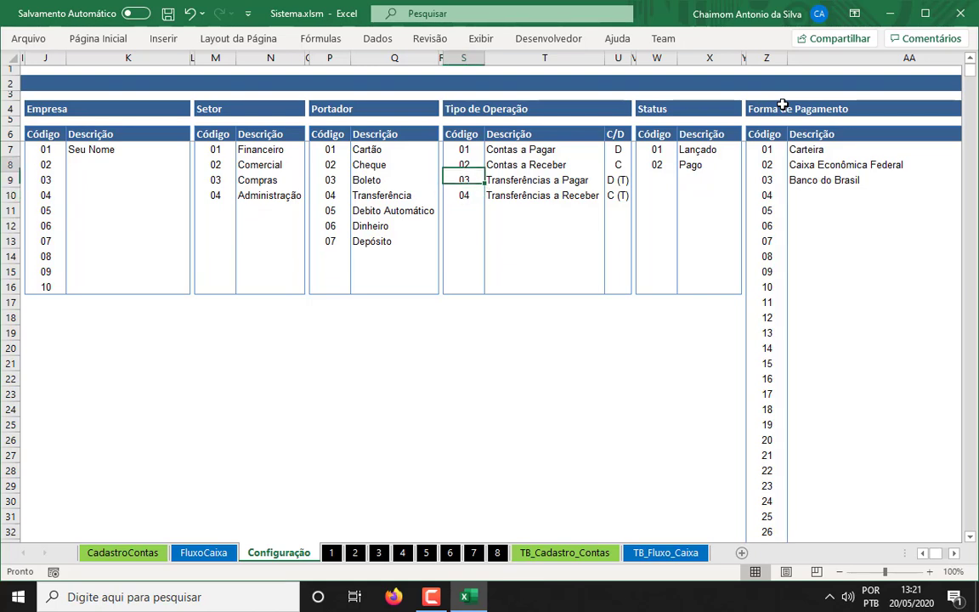
{"action": "key", "text": "shift+Right"}
{"action": "key", "text": "shift+Right"}
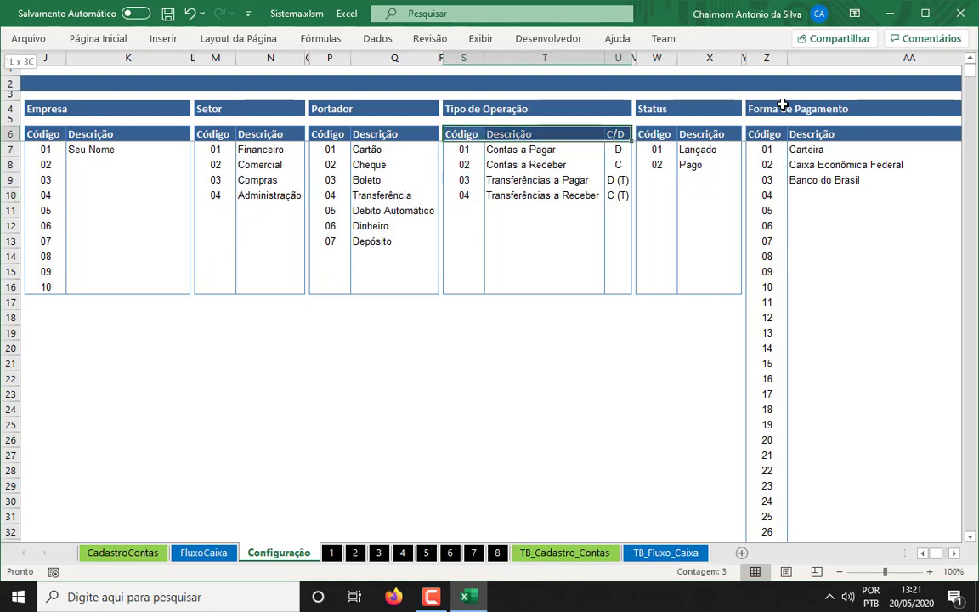
{"action": "key", "text": "shift+Down"}
{"action": "key", "text": "shift+Down"}
{"action": "key", "text": "shift+Down"}
{"action": "key", "text": "shift+Down"}
{"action": "key", "text": "shift+Down"}
{"action": "key", "text": "shift+Down"}
{"action": "key", "text": "shift+Down"}
{"action": "key", "text": "shift+Down"}
{"action": "key", "text": "shift+Down"}
{"action": "key", "text": "shift+Down"}
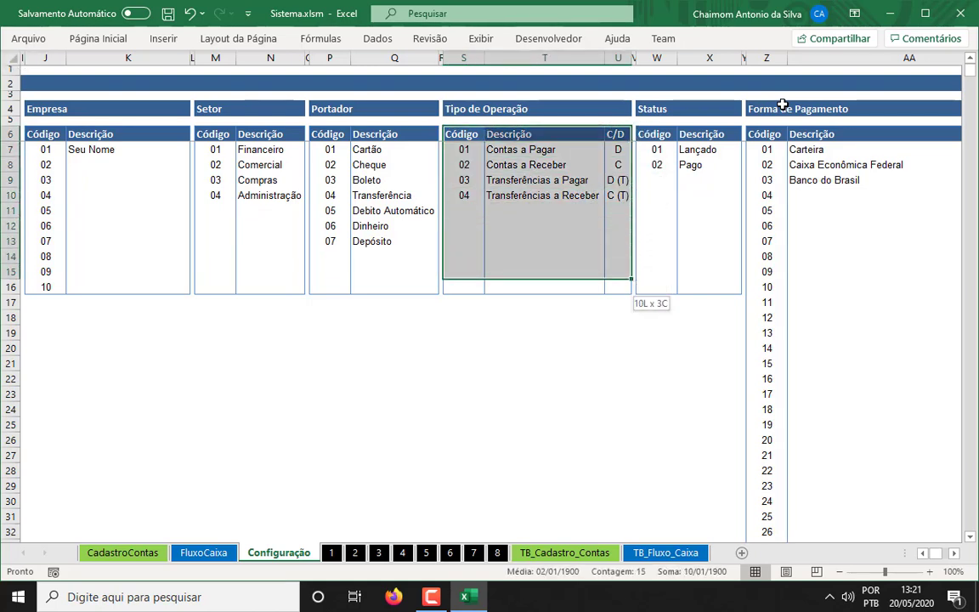
Step: Highlight the Contas a Pagar row, followed by the Transferências a Pagar and Transferências a Receber rows with their C/D values
{"action": "key", "text": "Down"}
{"action": "key", "text": "shift+Right"}
{"action": "key", "text": "shift+Right"}
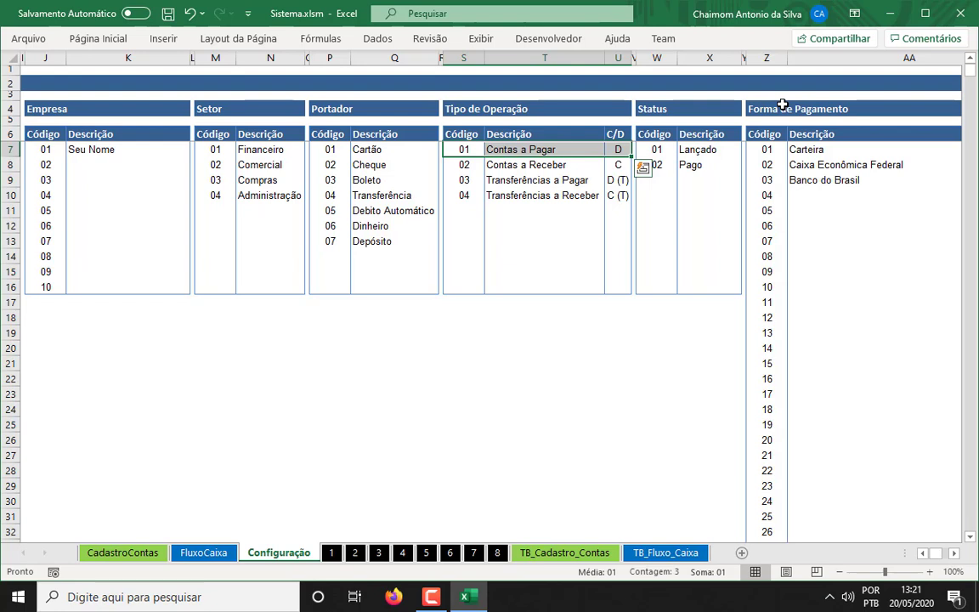
{"action": "key", "text": "Down"}
{"action": "key", "text": "Down"}
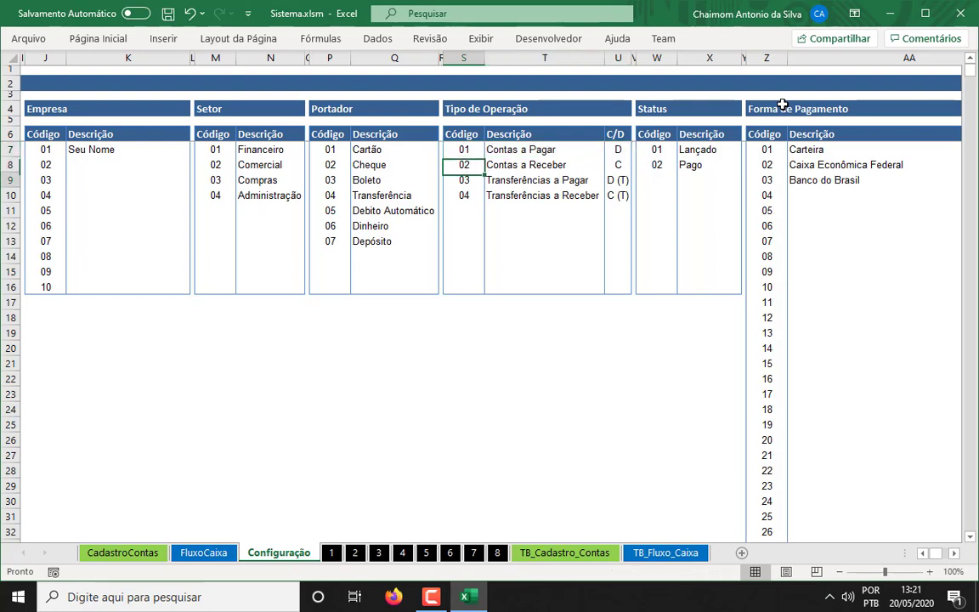
{"action": "key", "text": "shift+Right"}
{"action": "key", "text": "shift+Right"}
{"action": "key", "text": "shift+Down"}
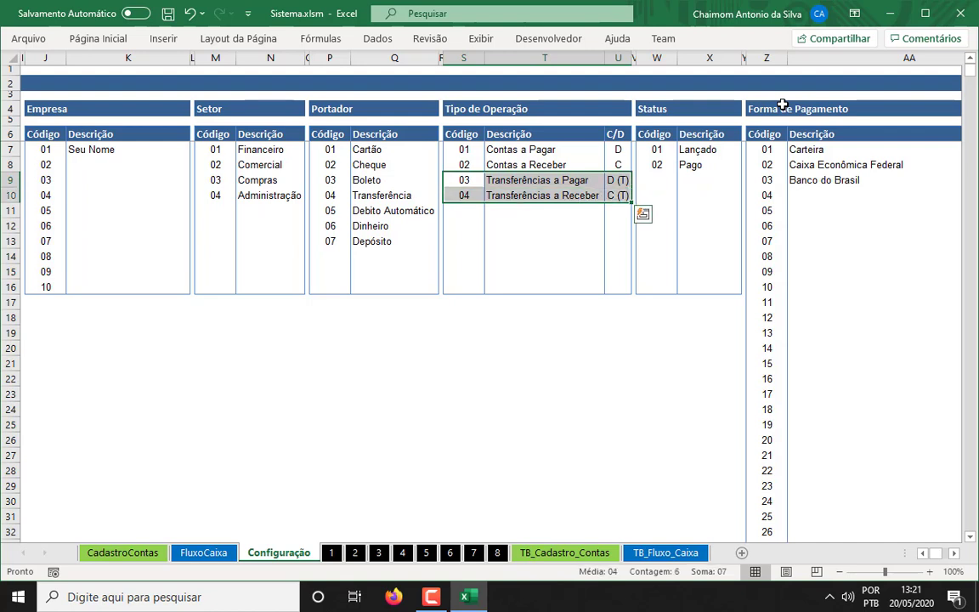
Step: Highlight the Código and Descrição of Transferências a Pagar on its own
{"action": "key", "text": "Down"}
{"action": "key", "text": "Up"}
{"action": "key", "text": "shift+Right"}
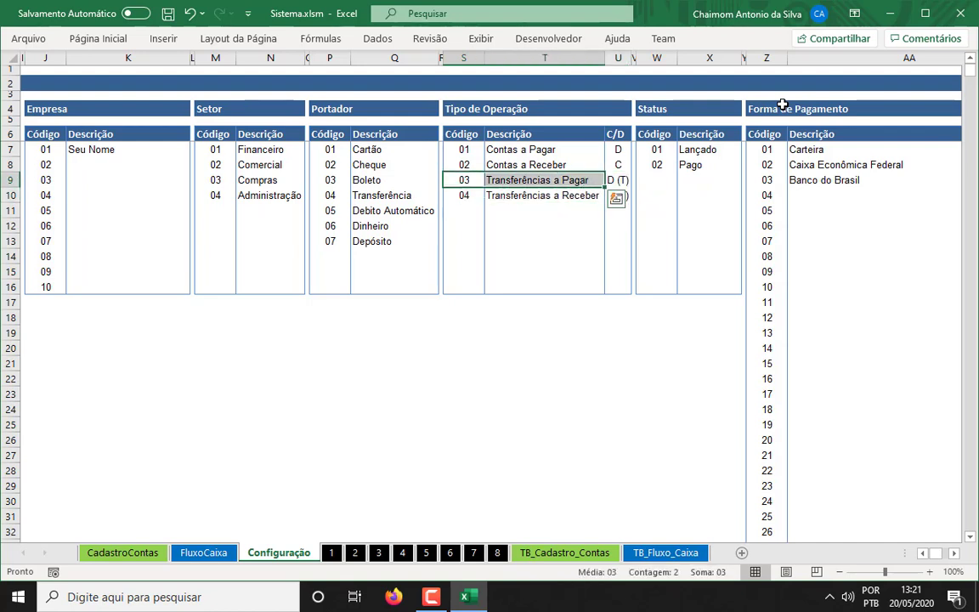
{"action": "key", "text": "shift+Up"}
Step: Highlight all four Tipo de Operação entries with their C/D values, from Contas a Pagar through Transferências a Receber
{"action": "key", "text": "Up"}
{"action": "key", "text": "Up"}
{"action": "key", "text": "shift+Right"}
{"action": "key", "text": "shift+Right"}
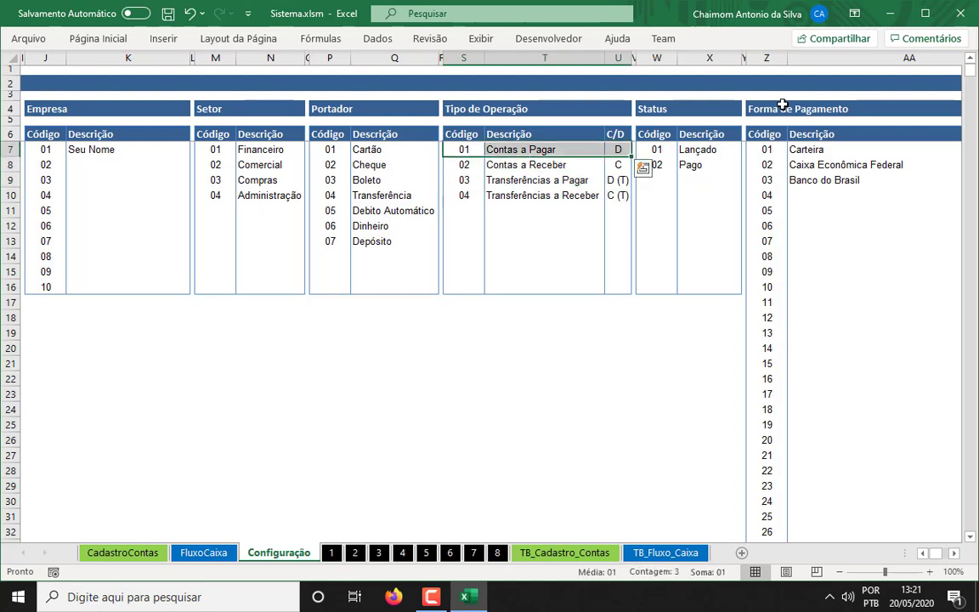
{"action": "key", "text": "shift+Down"}
{"action": "key", "text": "shift+Down"}
{"action": "key", "text": "shift+Down"}
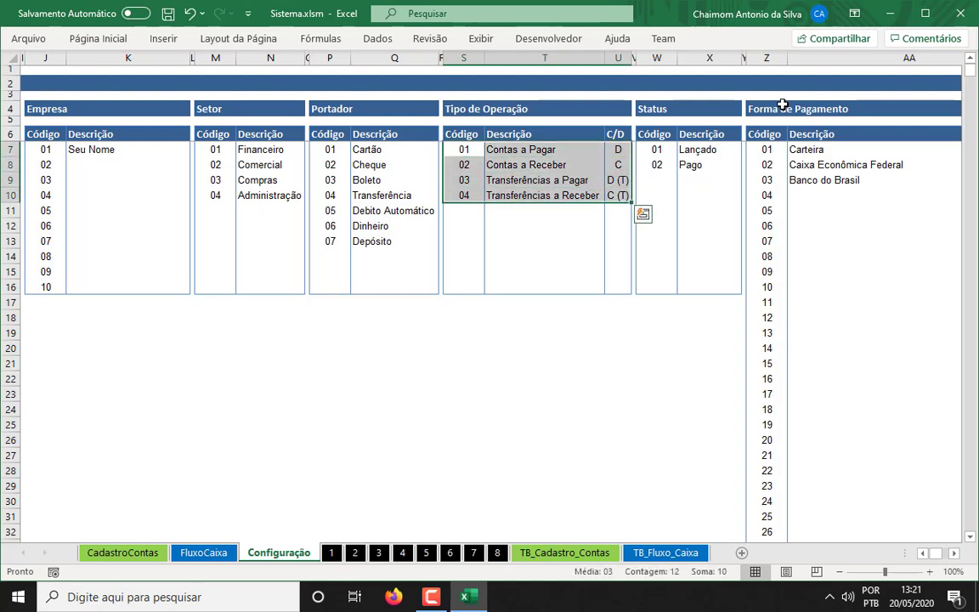
Step: Highlight the Status table, from its Código and Descrição headings down through the empty rows
{"action": "key", "text": "Right"}
{"action": "key", "text": "Right"}
{"action": "key", "text": "Right"}
{"action": "key", "text": "Right"}
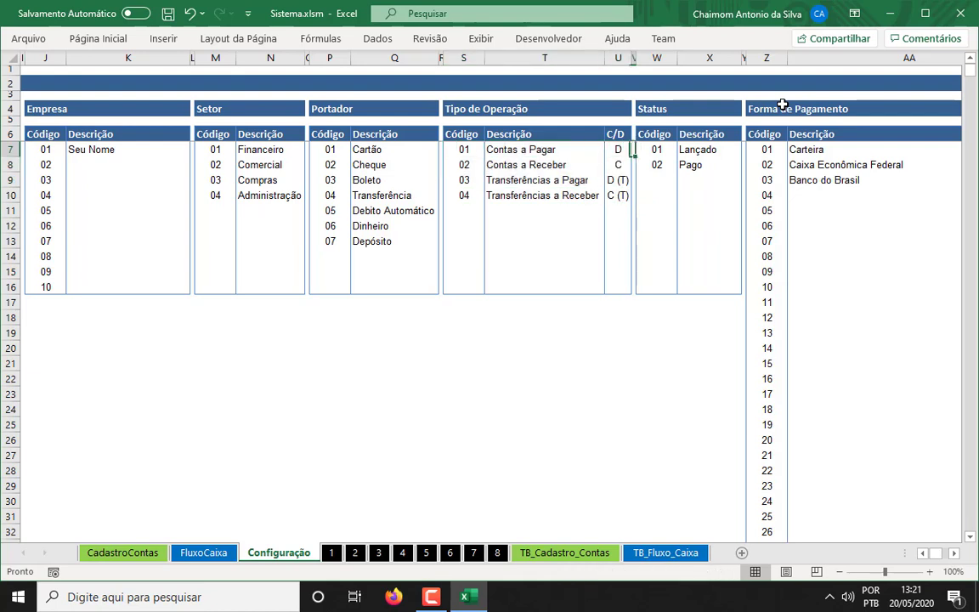
{"action": "key", "text": "Up"}
{"action": "key", "text": "shift+Right"}
{"action": "key", "text": "shift+Down"}
{"action": "key", "text": "shift+Down"}
{"action": "key", "text": "shift+Down"}
{"action": "key", "text": "shift+Down"}
{"action": "key", "text": "shift+Down"}
{"action": "key", "text": "shift+Down"}
{"action": "key", "text": "shift+Down"}
{"action": "key", "text": "shift+Down"}
{"action": "key", "text": "shift+Down"}
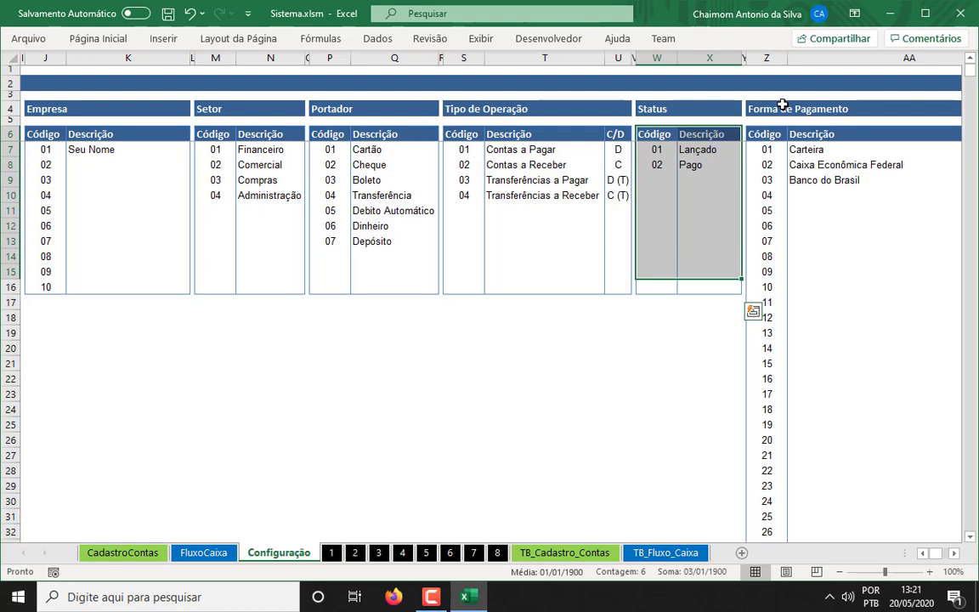
Step: Highlight the Código and Descrição of the Lançado status on its own
{"action": "key", "text": "Down"}
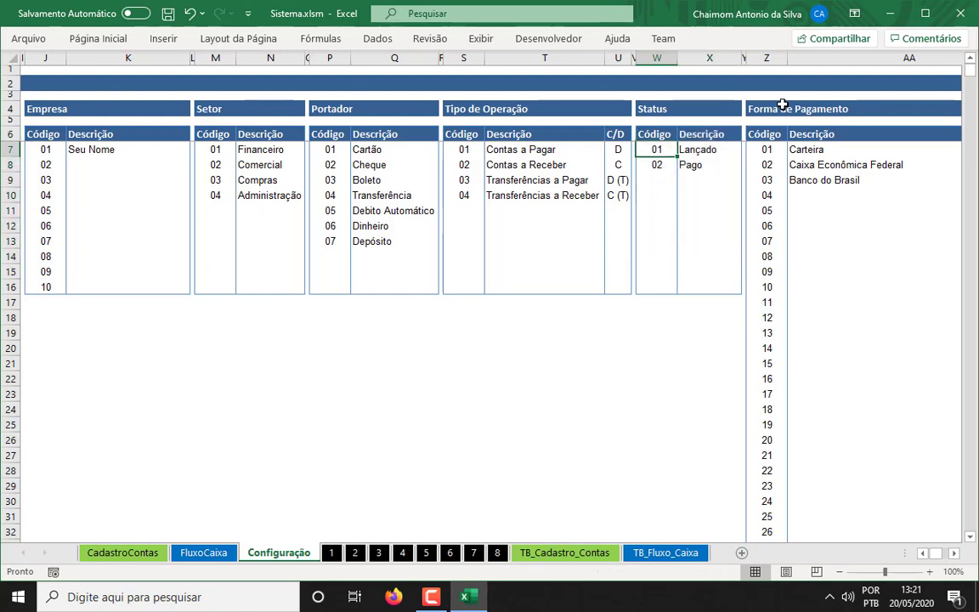
{"action": "key", "text": "Down"}
{"action": "key", "text": "Up"}
{"action": "key", "text": "shift+Right"}
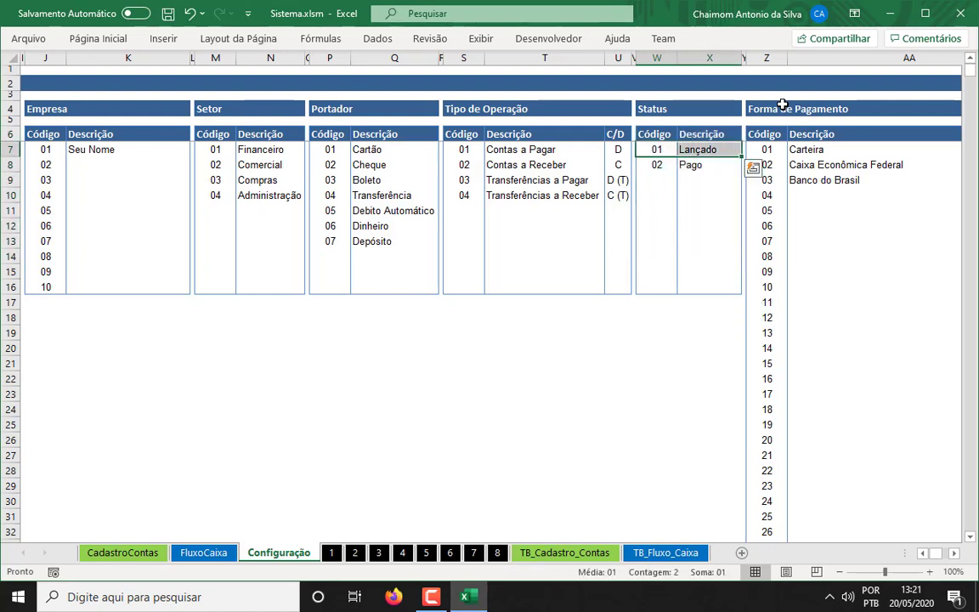
Step: View the Status fields on the FluxoCaixa and CadastroContas forms, and return to the Configuração sheet
{"action": "left_click", "coordinate": [229, 552]}
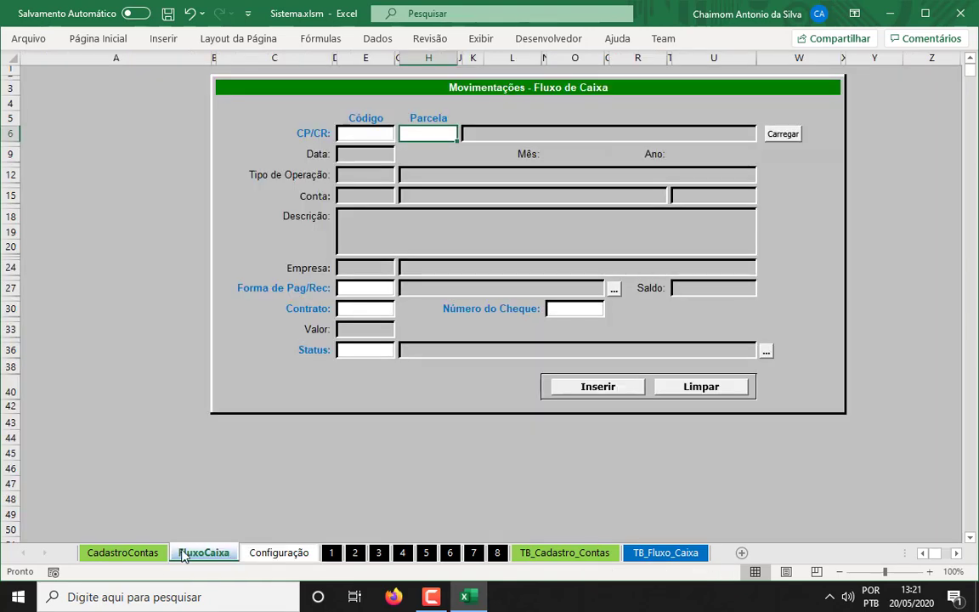
{"action": "left_click", "coordinate": [143, 558]}
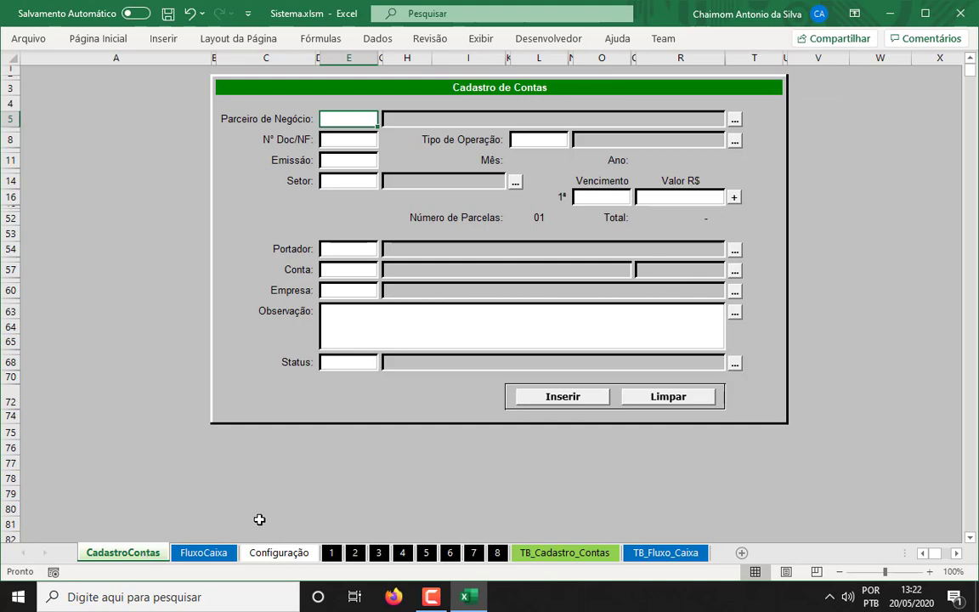
{"action": "left_click", "coordinate": [281, 553]}
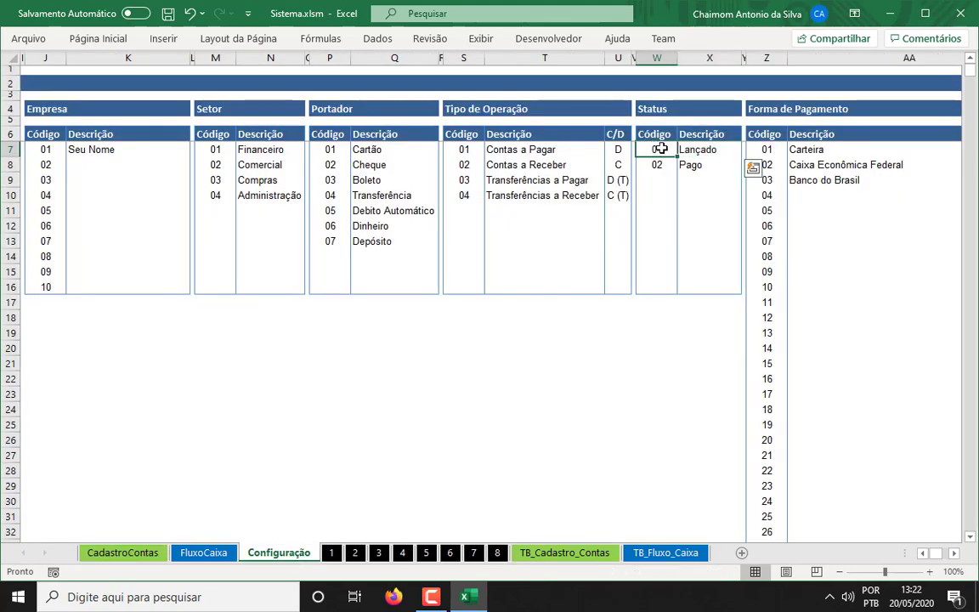
Step: Highlight the Lançado and Pago entries of the Status table together with their codes
{"action": "left_click_drag", "start_coordinate": [711, 150], "coordinate": [711, 164]}
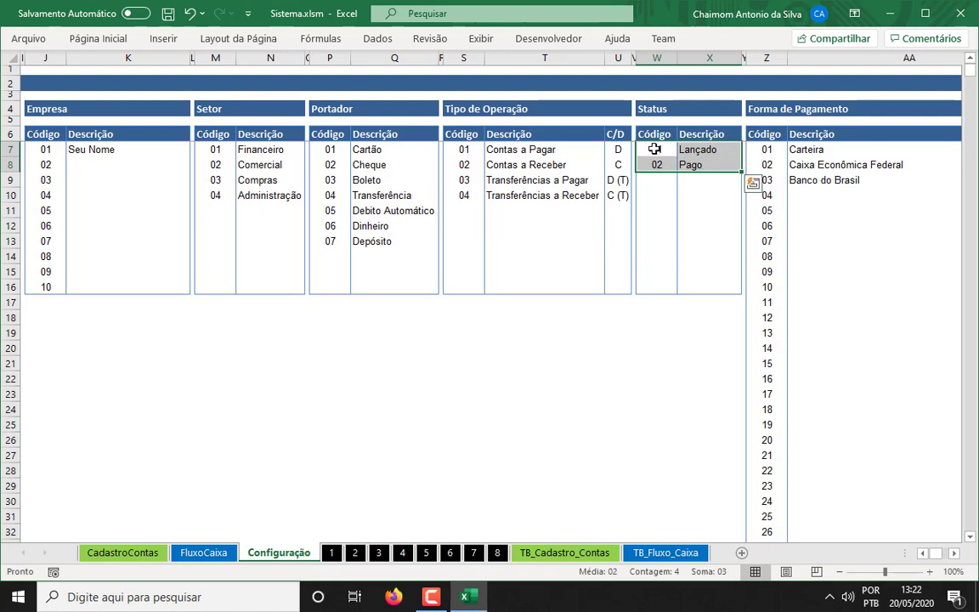
{"action": "left_click_drag", "start_coordinate": [654, 149], "coordinate": [695, 176]}
{"action": "left_click_drag", "start_coordinate": [654, 150], "coordinate": [719, 164]}
{"action": "left_click_drag", "start_coordinate": [658, 151], "coordinate": [710, 164]}
{"action": "left_click_drag", "start_coordinate": [661, 132], "coordinate": [726, 166]}
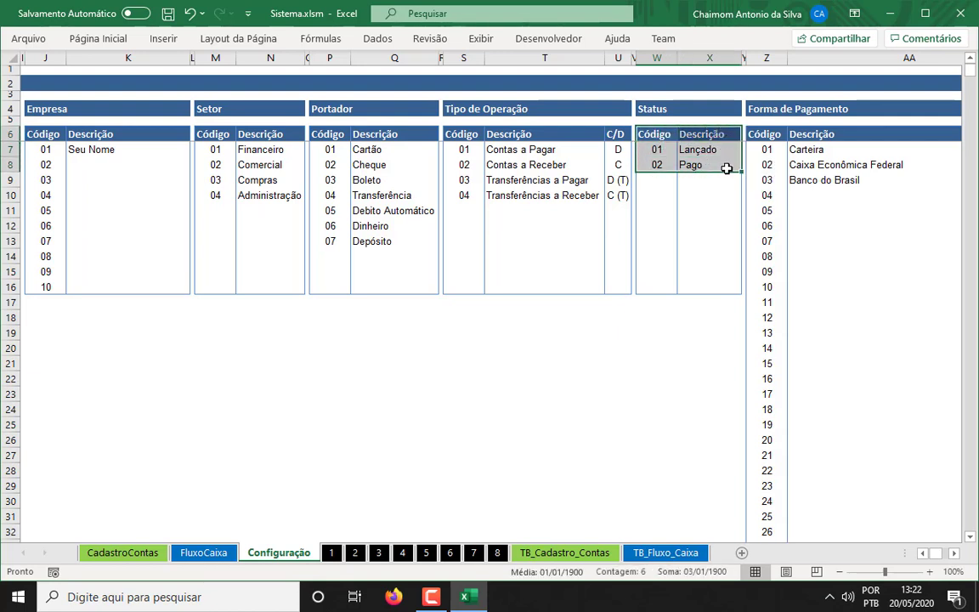
{"action": "left_click_drag", "start_coordinate": [655, 149], "coordinate": [710, 164]}
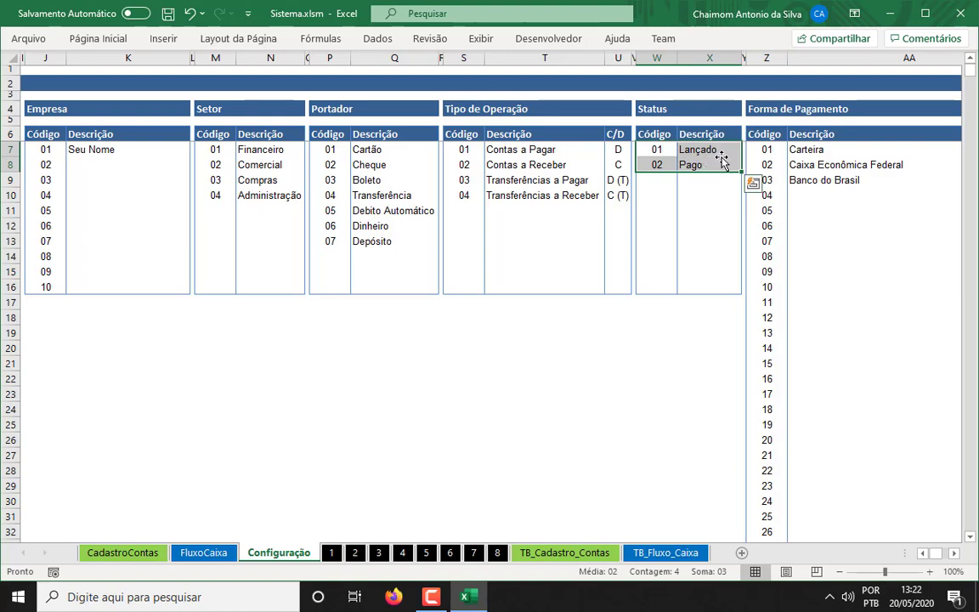
Step: Look across the Forma de Pagamento table from its Código column to Saldo Inicial and back
{"action": "left_click", "coordinate": [767, 165]}
{"action": "key", "text": "Right"}
{"action": "key", "text": "Right"}
{"action": "key", "text": "Right"}
{"action": "key", "text": "Right"}
{"action": "key", "text": "Right"}
{"action": "key", "text": "Right"}
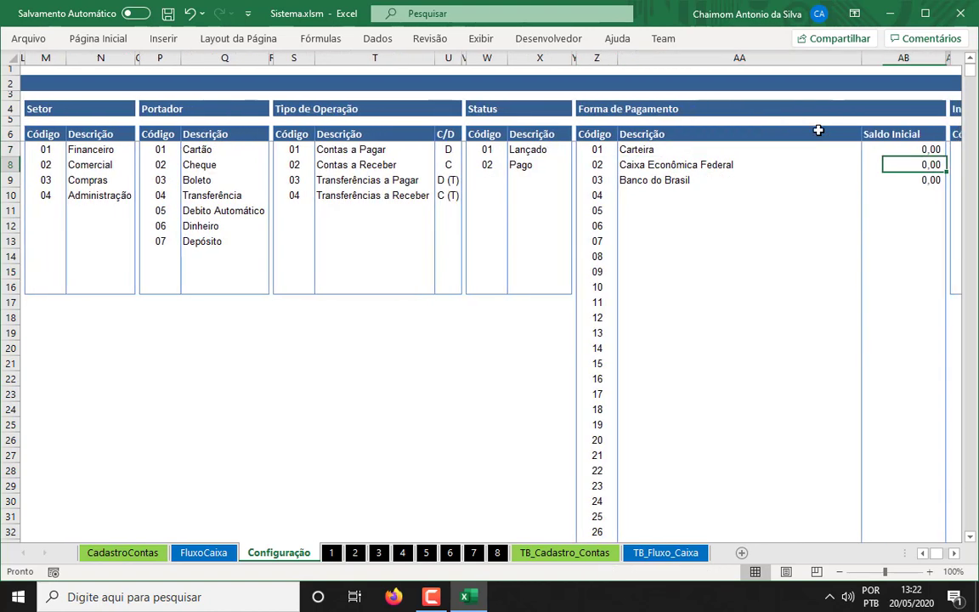
{"action": "key", "text": "Left"}
{"action": "key", "text": "Left"}
{"action": "key", "text": "Up"}
{"action": "key", "text": "Left"}
{"action": "key", "text": "Left"}
{"action": "key", "text": "Left"}
{"action": "key", "text": "Left"}
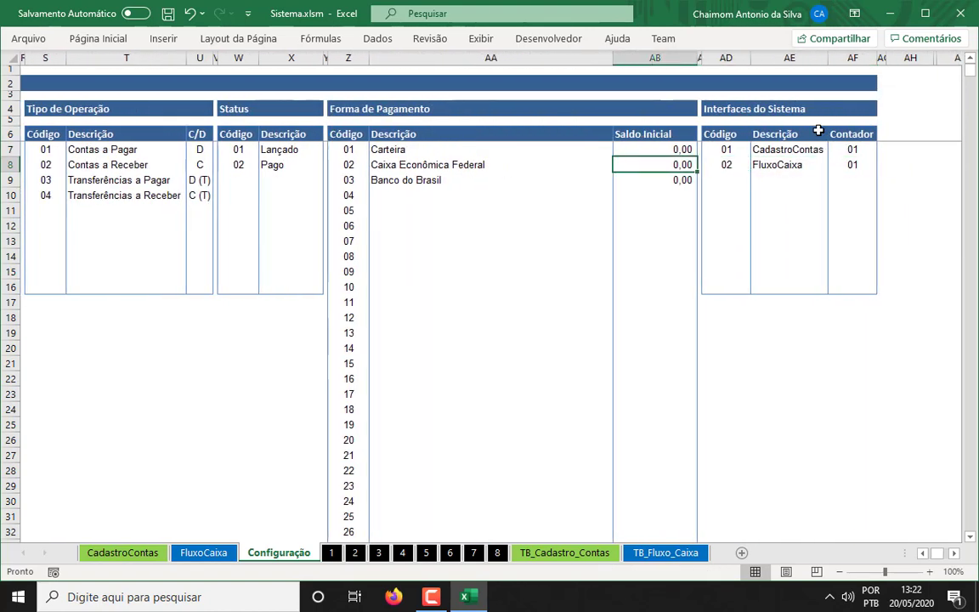
Step: Go through the Saldo Inicial column of Forma de Pagamento, from its heading down to Banco do Brasil and back
{"action": "key", "text": "Up"}
{"action": "key", "text": "Right"}
{"action": "key", "text": "Right"}
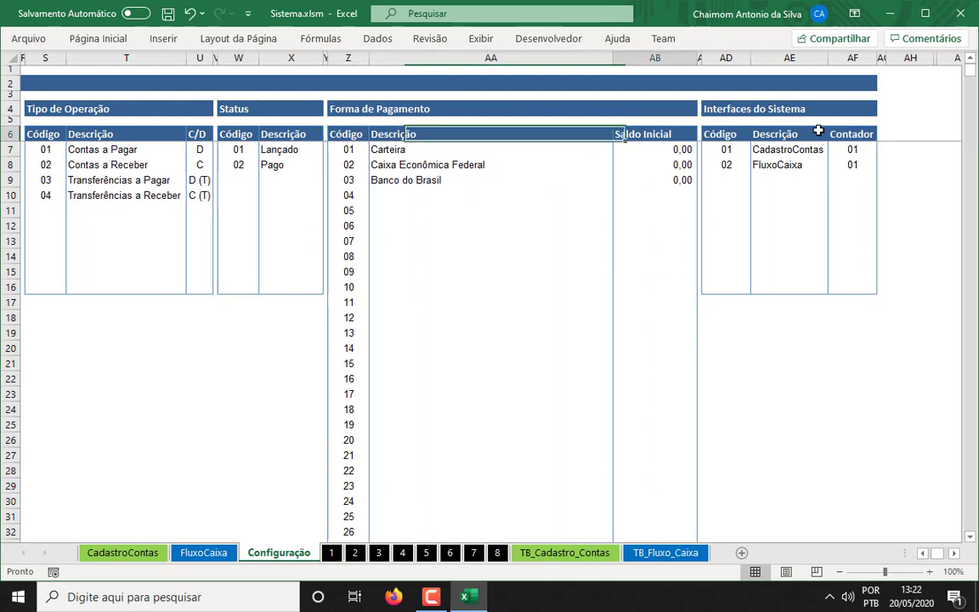
{"action": "key", "text": "Down"}
{"action": "key", "text": "Down"}
{"action": "key", "text": "Down"}
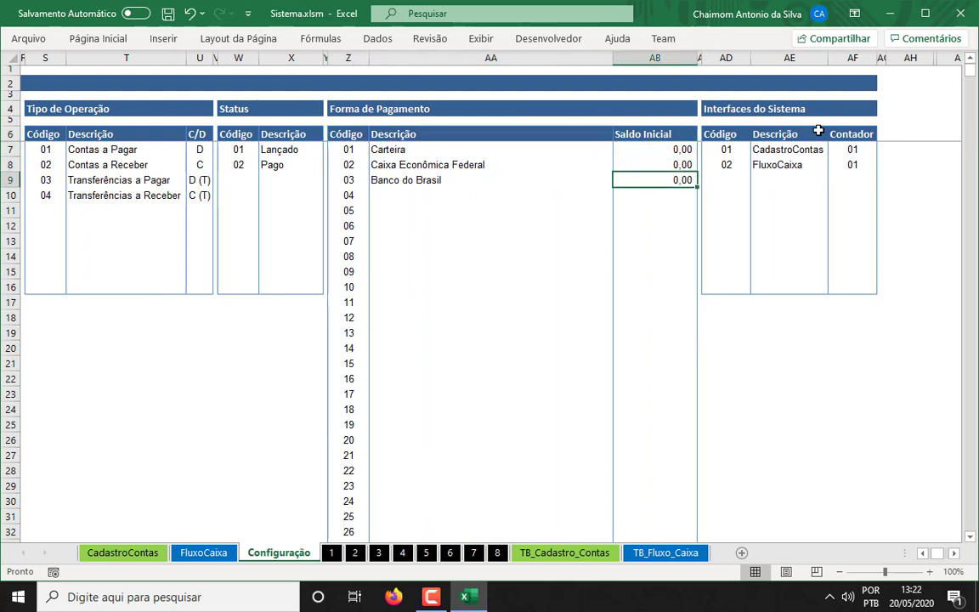
{"action": "key", "text": "Up"}
{"action": "key", "text": "Up"}
{"action": "key", "text": "Up"}
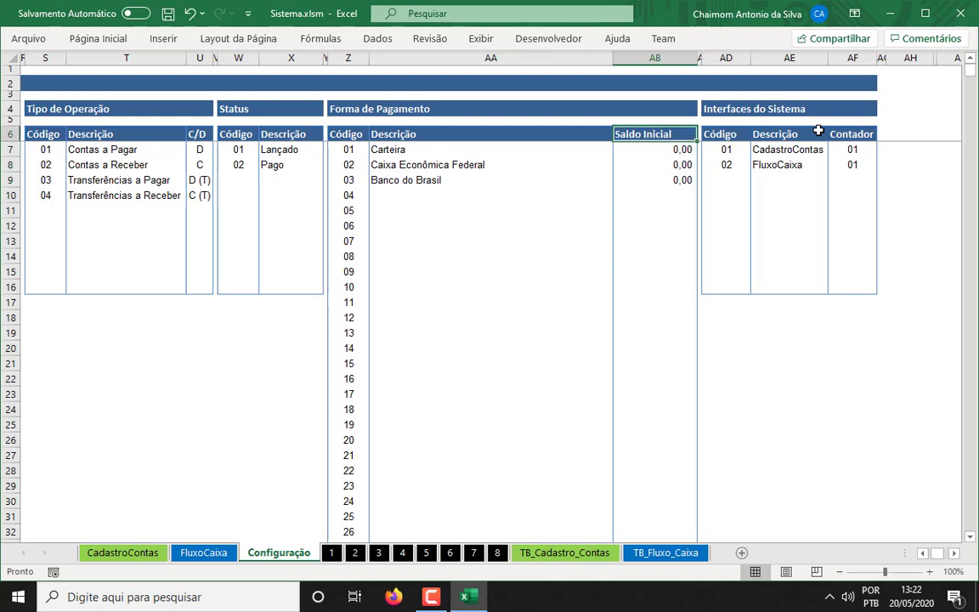
Step: Highlight the Carteira row of Forma de Pagamento, from its Código through its Saldo Inicial
{"action": "key", "text": "Left"}
{"action": "key", "text": "Left"}
{"action": "key", "text": "Down"}
{"action": "key", "text": "shift+Right"}
{"action": "key", "text": "shift+Right"}
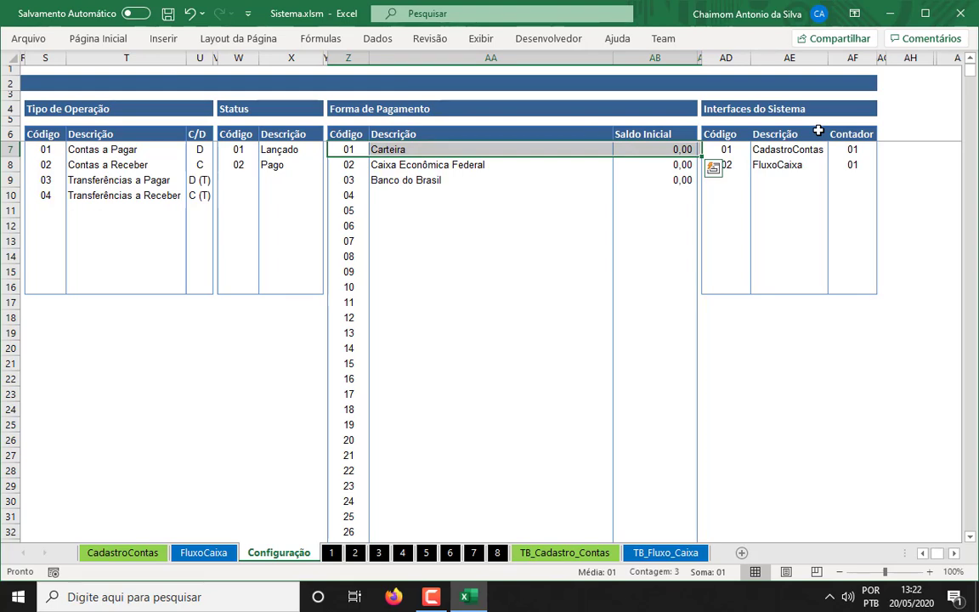
{"action": "key", "text": "shift+Left"}
{"action": "key", "text": "shift+Left"}
{"action": "key", "text": "shift+Right"}
{"action": "key", "text": "shift+Right"}
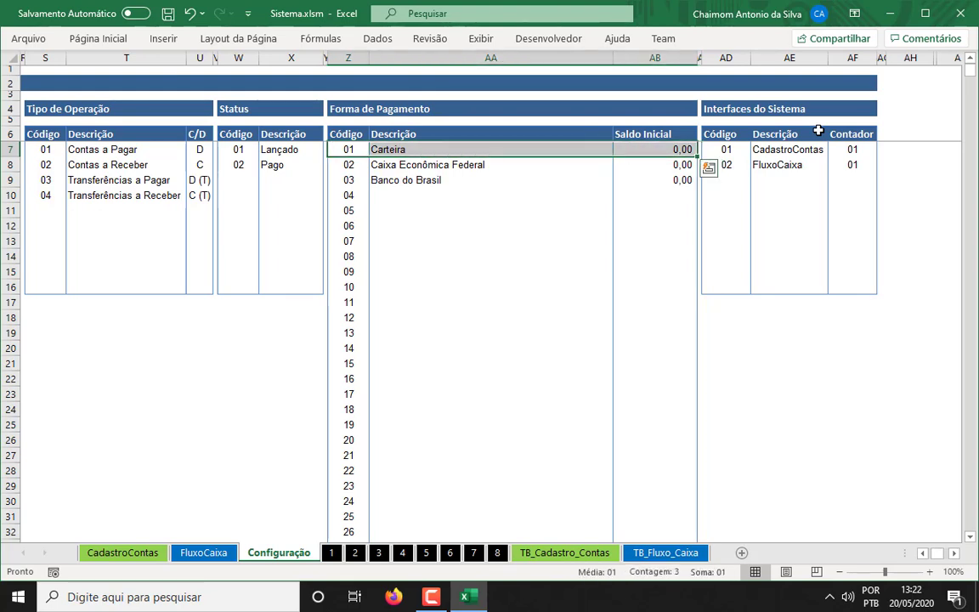
Step: Highlight the Caixa Econômica Federal row of Forma de Pagamento, including its Saldo Inicial
{"action": "key", "text": "Down"}
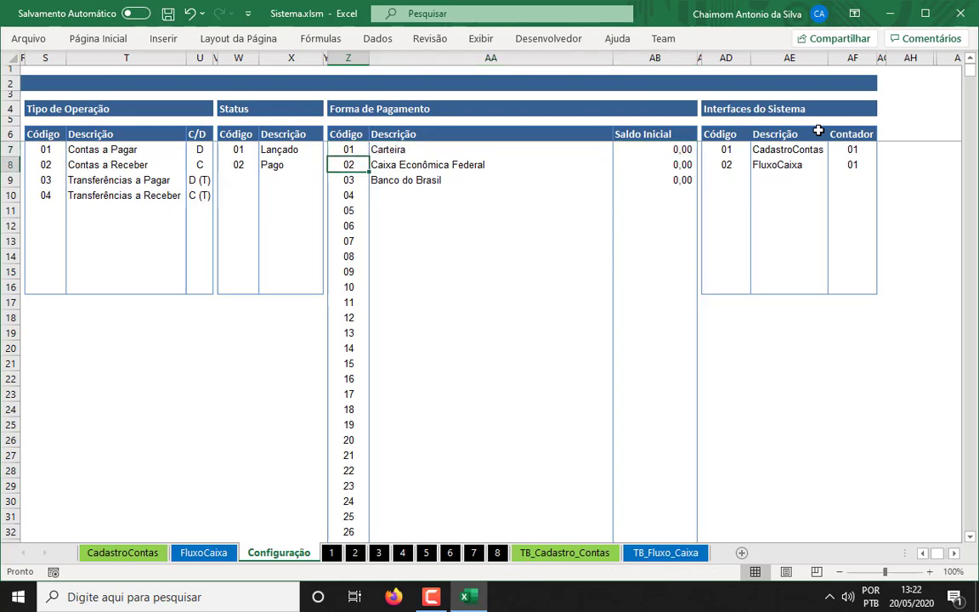
{"action": "key", "text": "shift+Right"}
{"action": "key", "text": "shift+Right"}
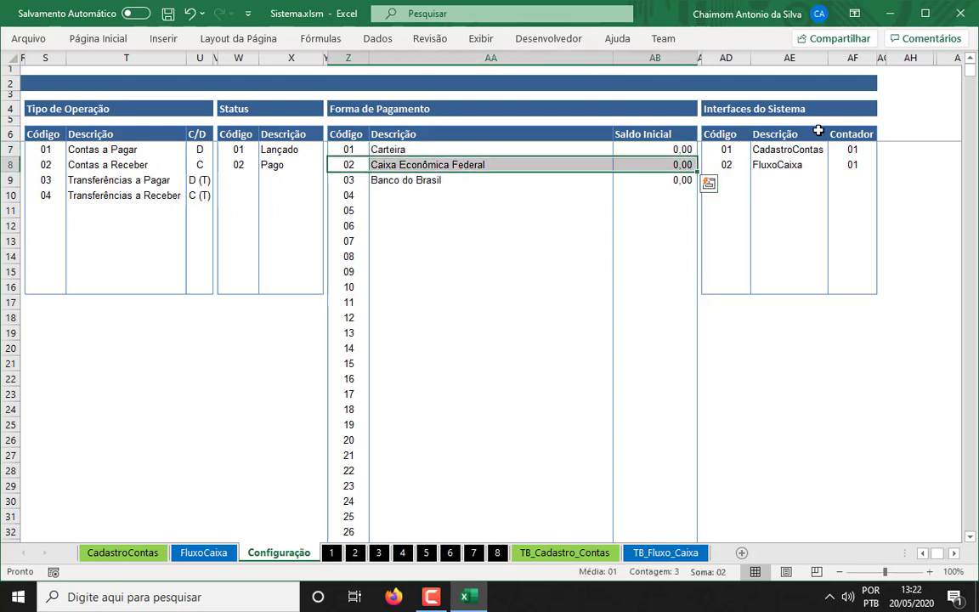
{"action": "key", "text": "Down"}
{"action": "key", "text": "Up"}
{"action": "key", "text": "shift+Right"}
{"action": "key", "text": "shift+Right"}
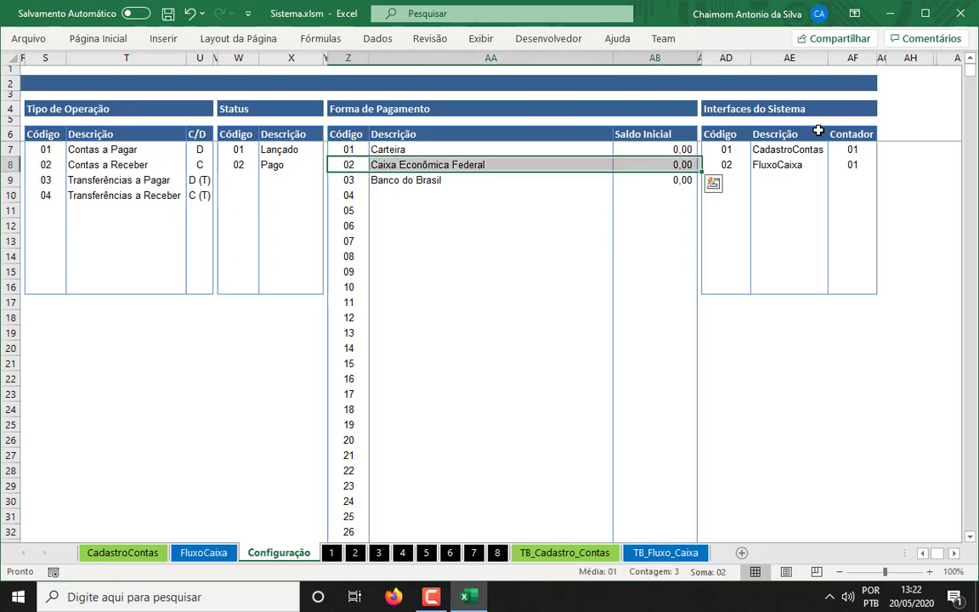
{"action": "key", "text": "Right"}
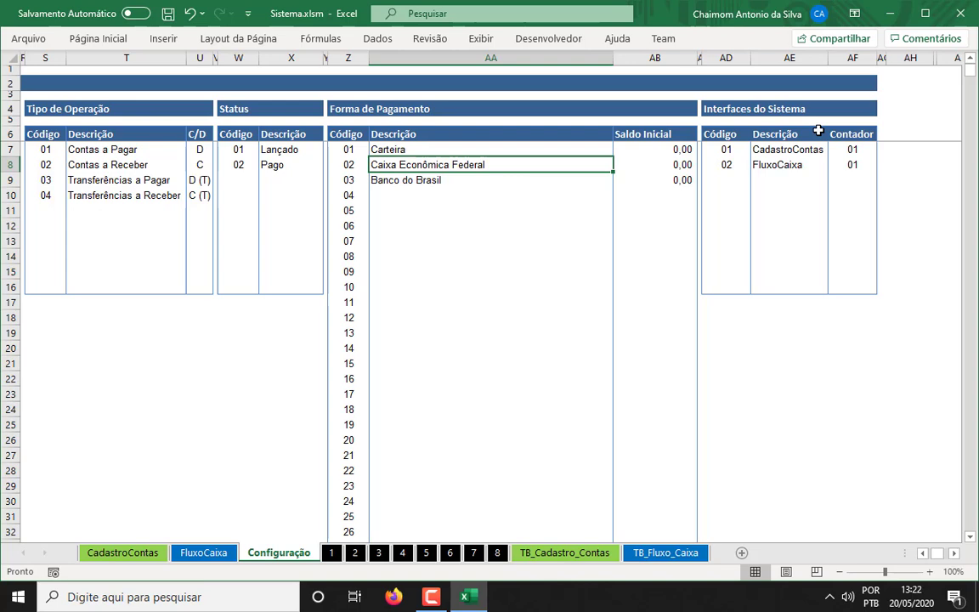
Step: Examine the Banco do Brasil entry of Forma de Pagamento and its Saldo Inicial
{"action": "key", "text": "Down"}
{"action": "key", "text": "Up"}
{"action": "key", "text": "Down"}
{"action": "key", "text": "Right"}
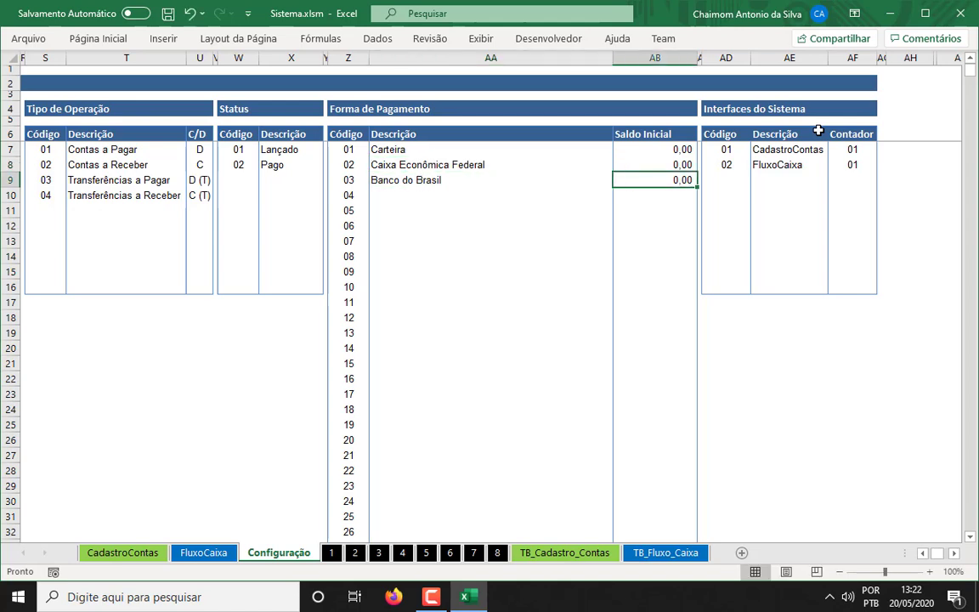
{"action": "key", "text": "Right"}
{"action": "key", "text": "Left"}
{"action": "key", "text": "Left"}
{"action": "key", "text": "Right"}
{"action": "key", "text": "Left"}
Step: Add Banco Inter as Forma de Pagamento 04 with a Saldo Inicial of 0
{"action": "key", "text": "Down"}
{"action": "type", "text": "B"}
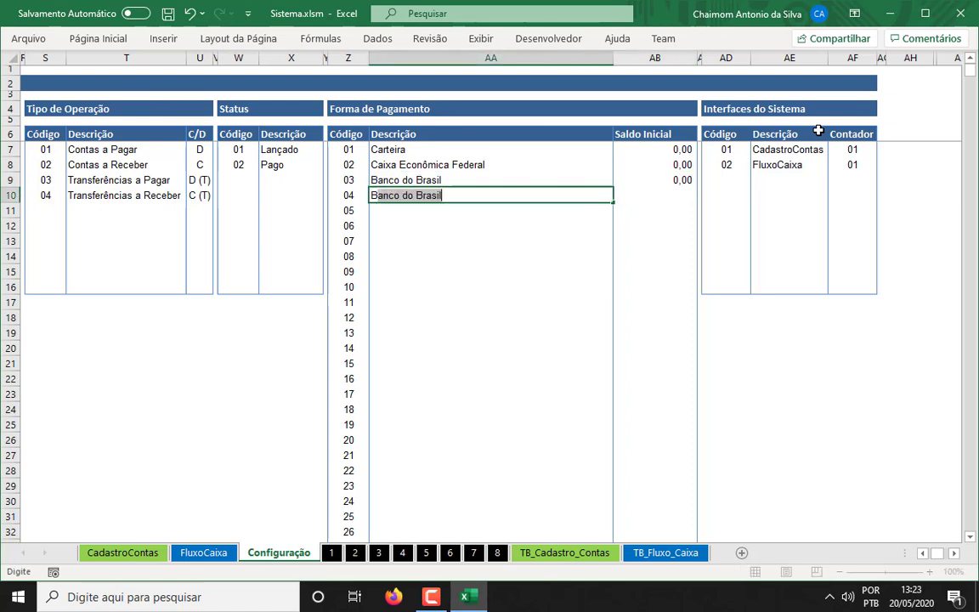
{"action": "type", "text": "anco Inter"}
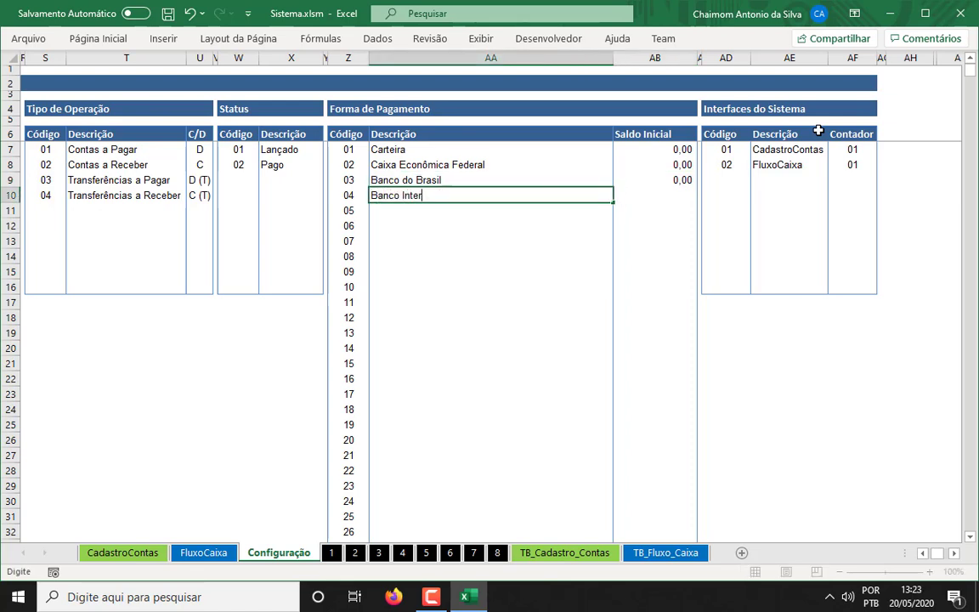
{"action": "key", "text": "Right"}
{"action": "key", "text": "Left"}
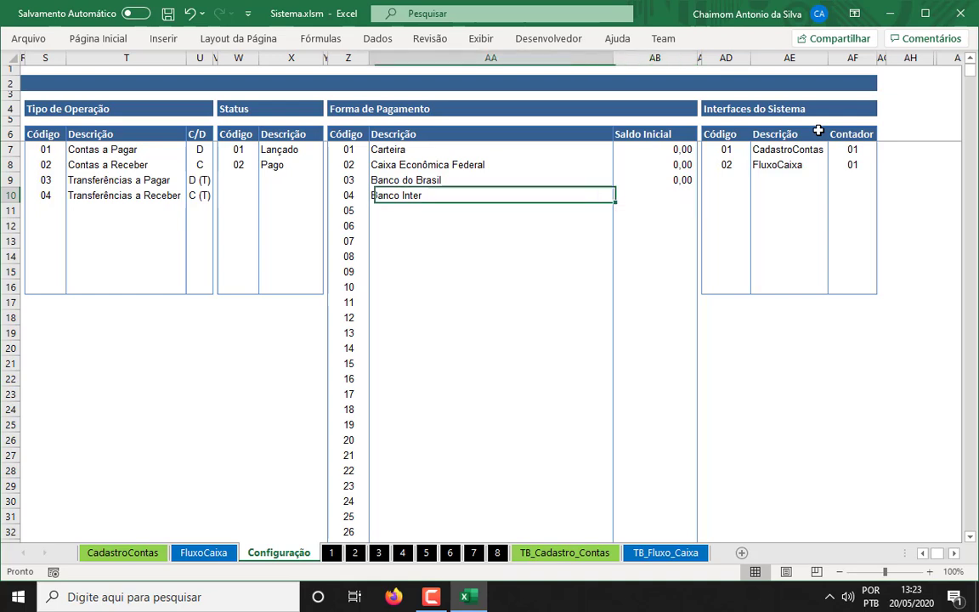
{"action": "key", "text": "Left"}
{"action": "key", "text": "Right"}
{"action": "key", "text": "Right"}
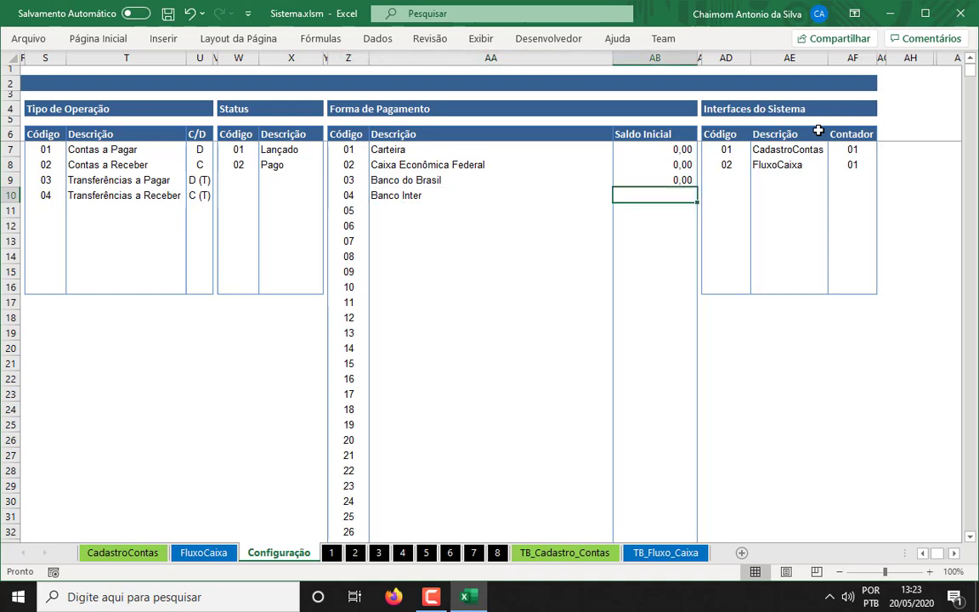
{"action": "type", "text": "0"}
{"action": "key", "text": "Left"}
{"action": "key", "text": "Left"}
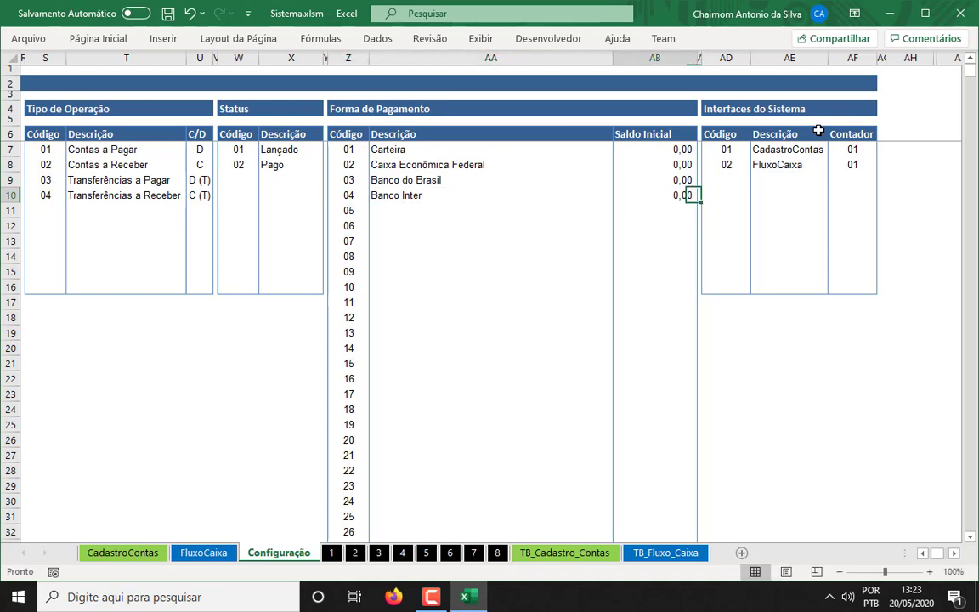
Step: Examine the Banco Inter row by going back and forth between its Código and Saldo Inicial
{"action": "key", "text": "Right"}
{"action": "key", "text": "Right"}
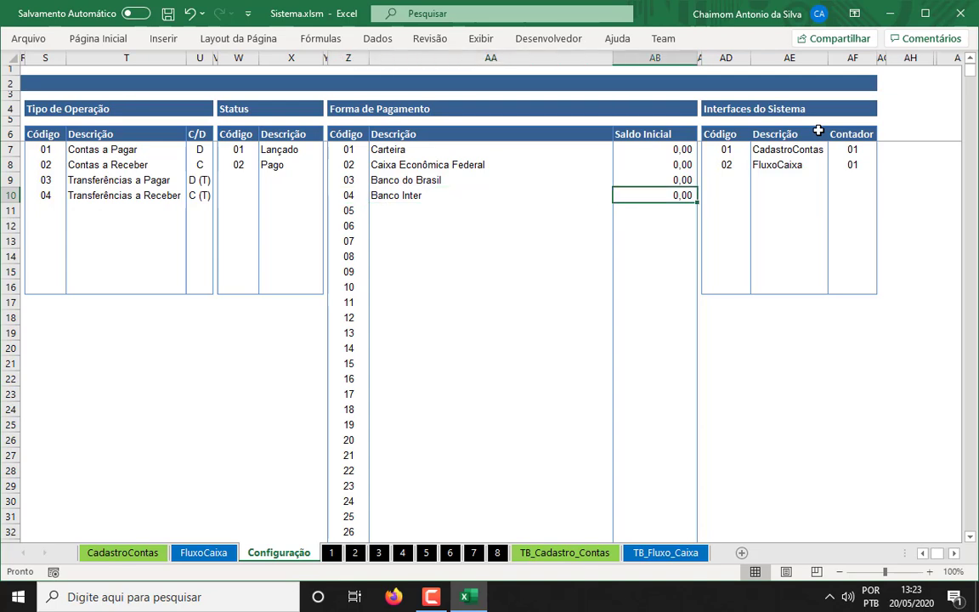
{"action": "key", "text": "Left"}
{"action": "key", "text": "Left"}
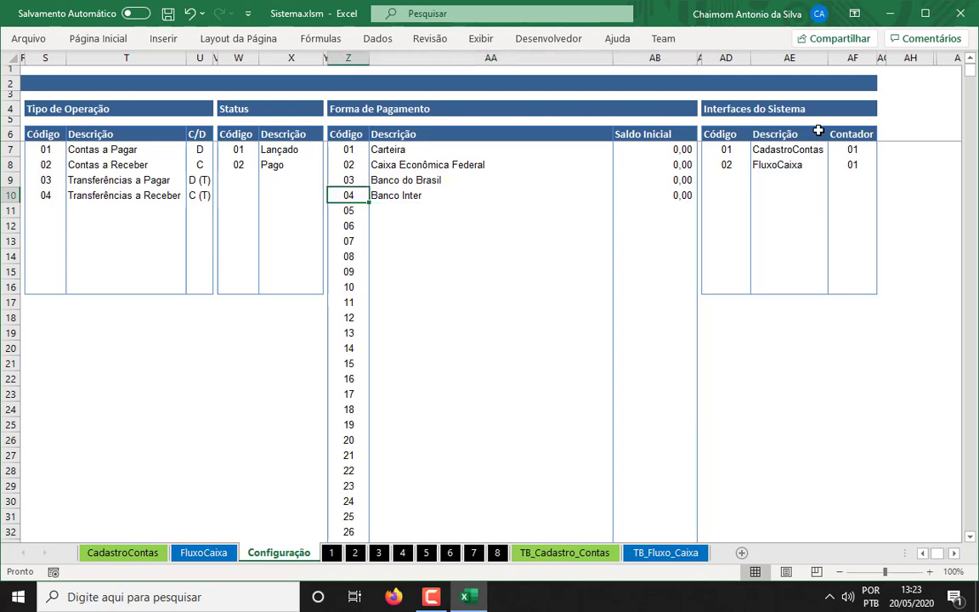
{"action": "key", "text": "Right"}
{"action": "key", "text": "Right"}
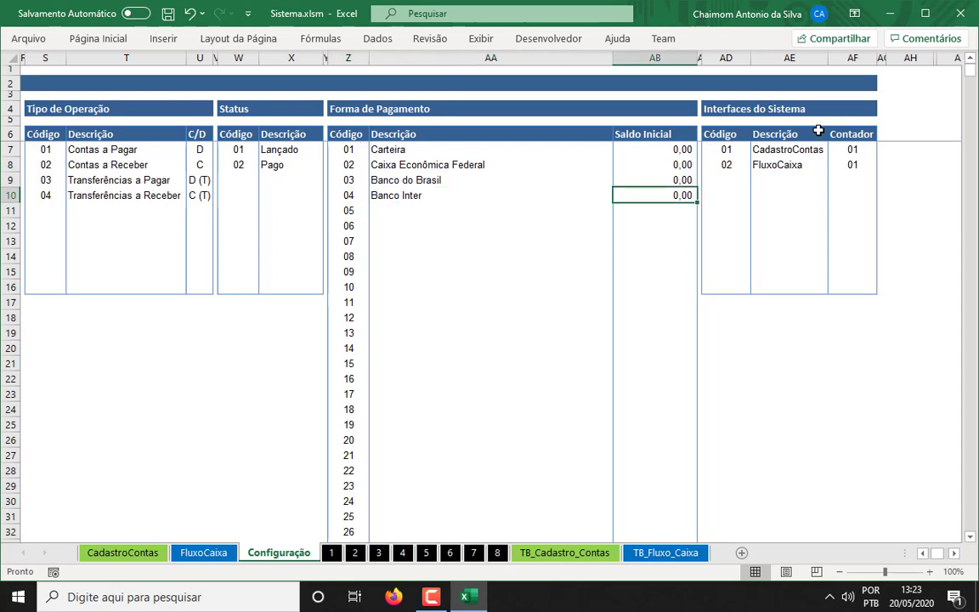
{"action": "key", "text": "Left"}
{"action": "key", "text": "Left"}
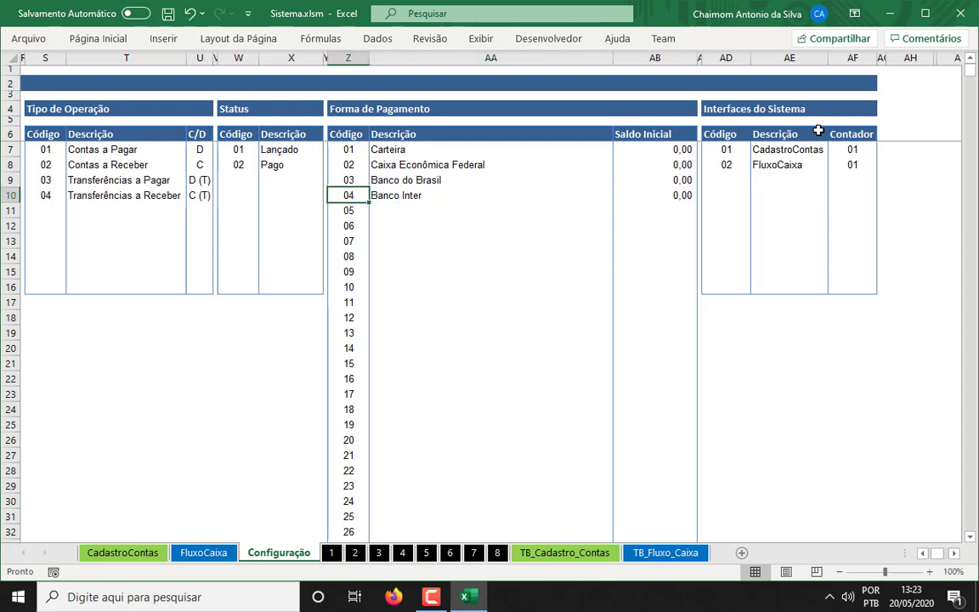
{"action": "key", "text": "Right"}
{"action": "key", "text": "Right"}
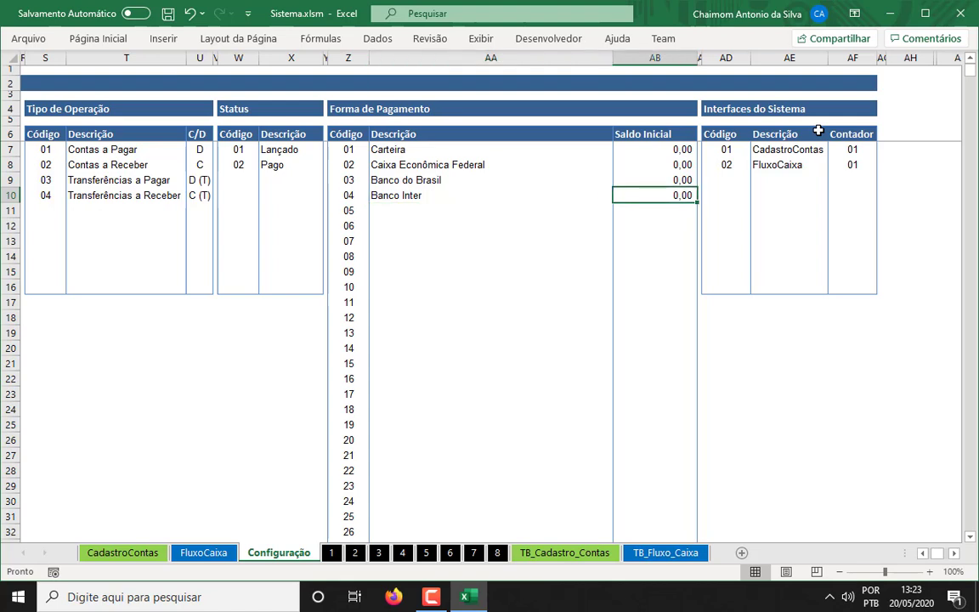
Step: Highlight the whole Banco Inter row from Código to Saldo Inicial, ending on its Saldo Inicial
{"action": "key", "text": "shift+Left"}
{"action": "key", "text": "shift+Left"}
{"action": "key", "text": "shift+Right"}
{"action": "key", "text": "shift+Right"}
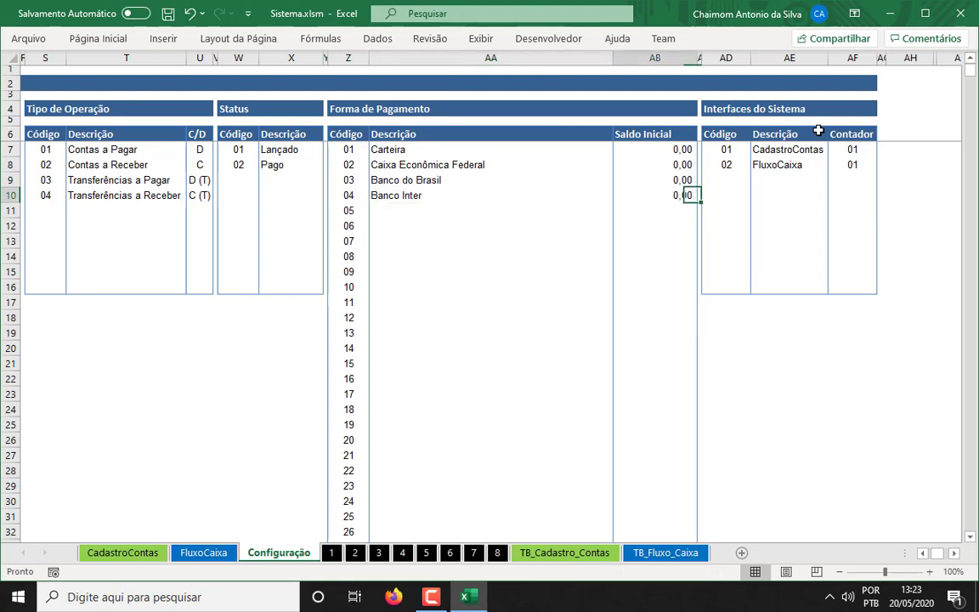
{"action": "key", "text": "Left"}
{"action": "key", "text": "Left"}
{"action": "key", "text": "shift+Right"}
{"action": "key", "text": "shift+Right"}
{"action": "key", "text": "Right"}
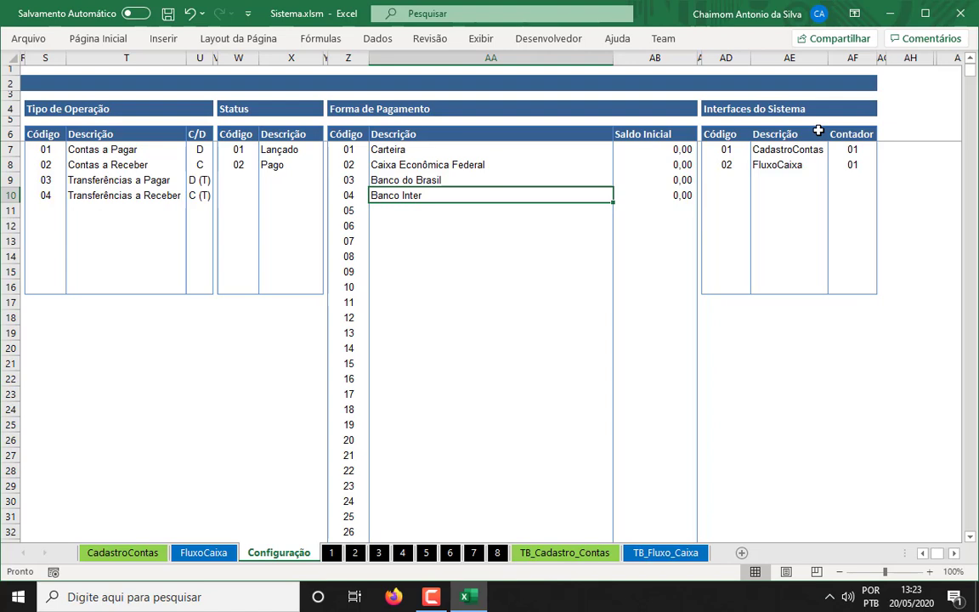
{"action": "key", "text": "Right"}
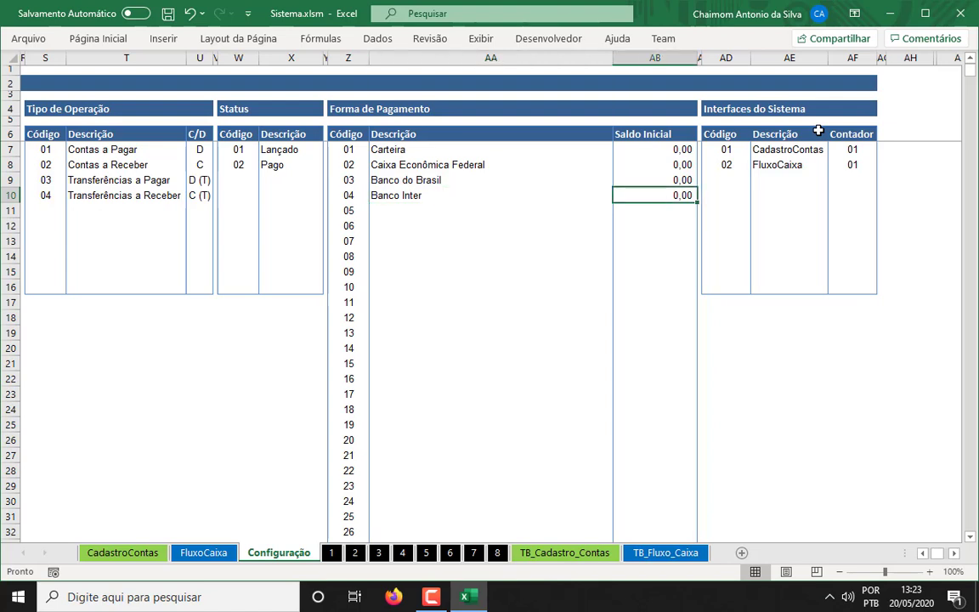
Step: Highlight the Banco Inter row of Forma de Pagamento and the Saldo Inicial cells from Carteira to Banco do Brasil
{"action": "key", "text": "shift+Left"}
{"action": "key", "text": "shift+Left"}
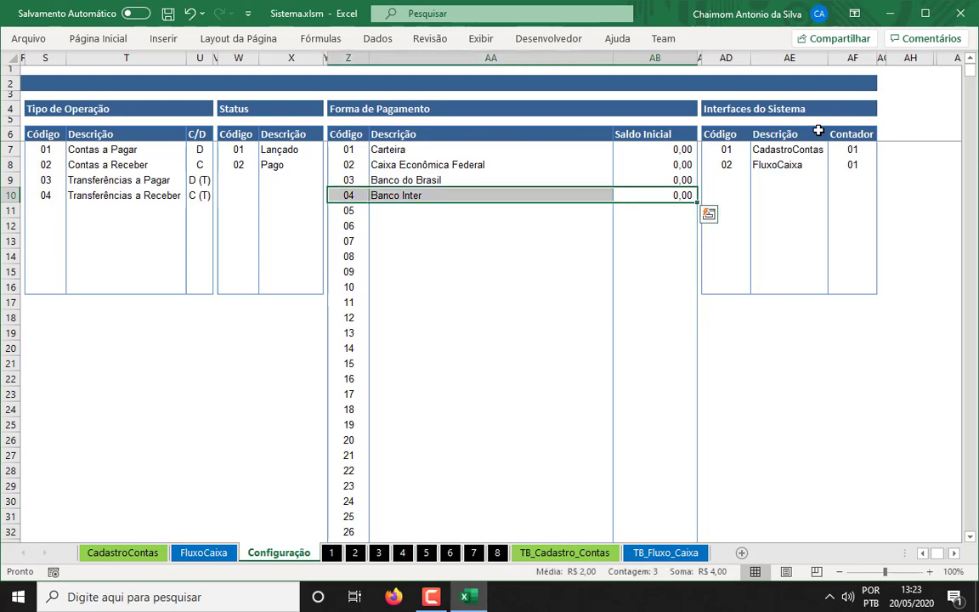
{"action": "key", "text": "Right"}
{"action": "key", "text": "Right"}
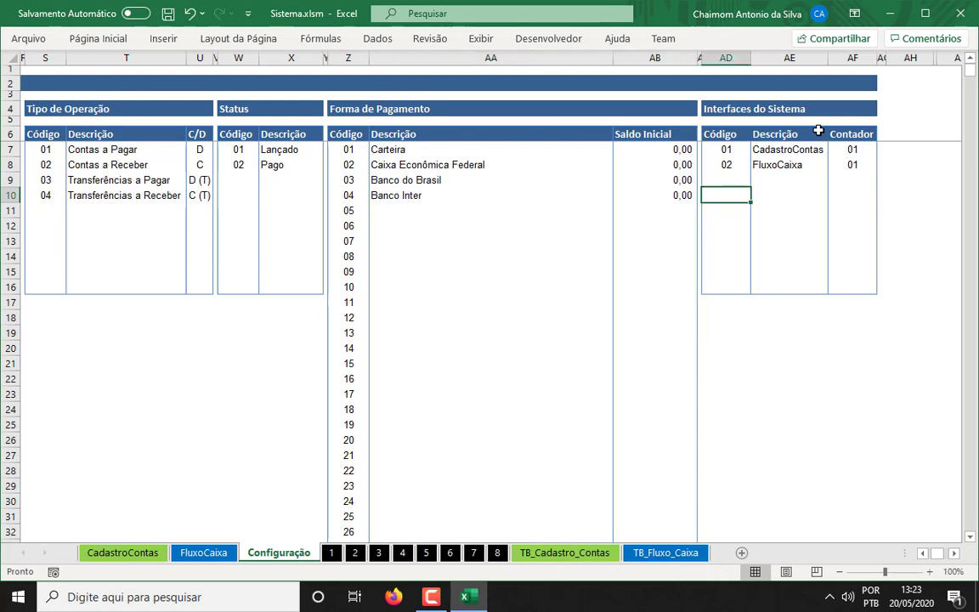
{"action": "key", "text": "Left"}
{"action": "key", "text": "Left"}
{"action": "key", "text": "Up"}
{"action": "key", "text": "Up"}
{"action": "key", "text": "Up"}
{"action": "key", "text": "shift+Down"}
{"action": "key", "text": "shift+Down"}
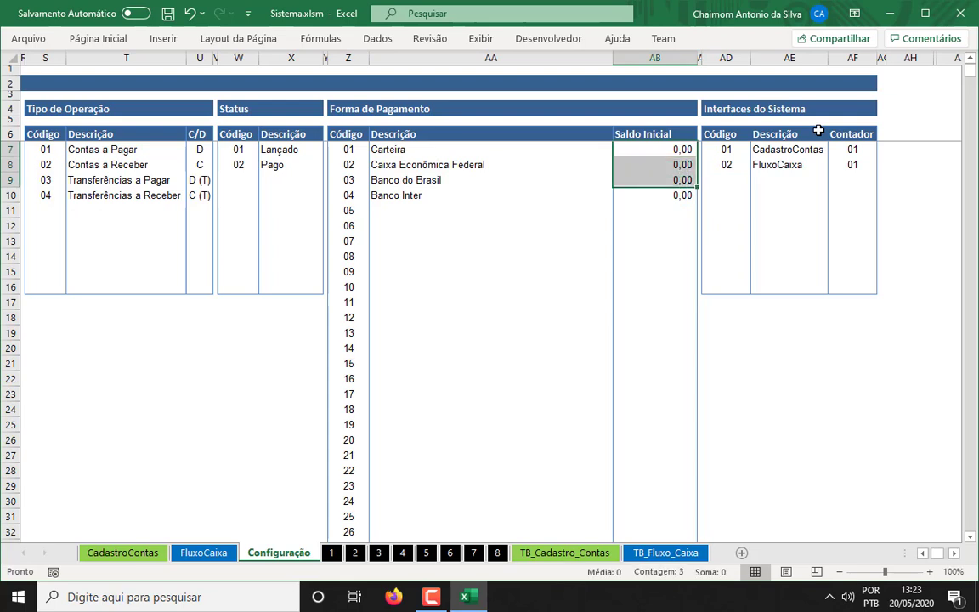
Step: Highlight all four Forma de Pagamento entries, from Carteira's Código to Banco Inter's Saldo Inicial
{"action": "key", "text": "Left"}
{"action": "key", "text": "Left"}
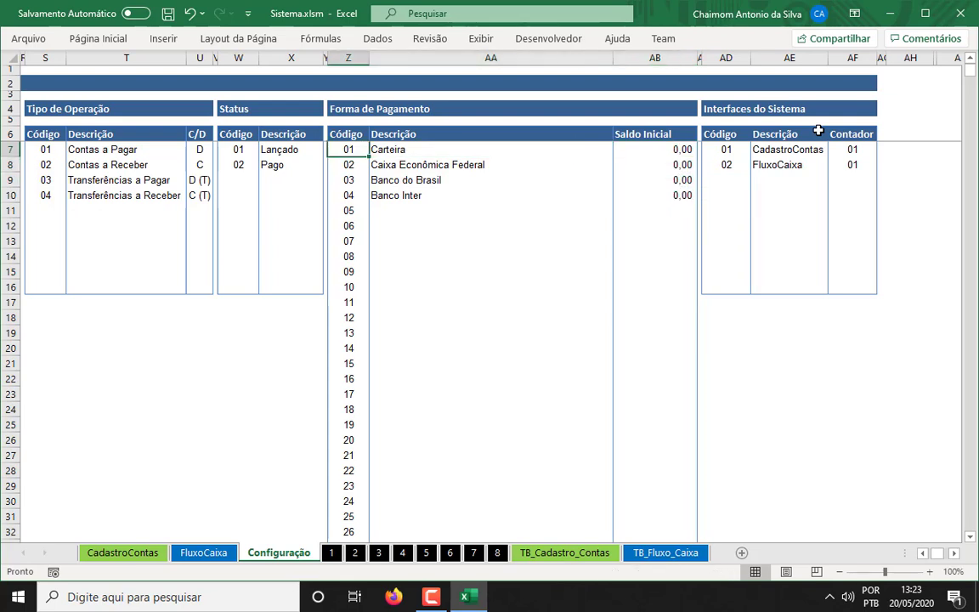
{"action": "key", "text": "shift+Right"}
{"action": "key", "text": "shift+Right"}
{"action": "key", "text": "shift+Down"}
{"action": "key", "text": "shift+Down"}
{"action": "key", "text": "shift+Down"}
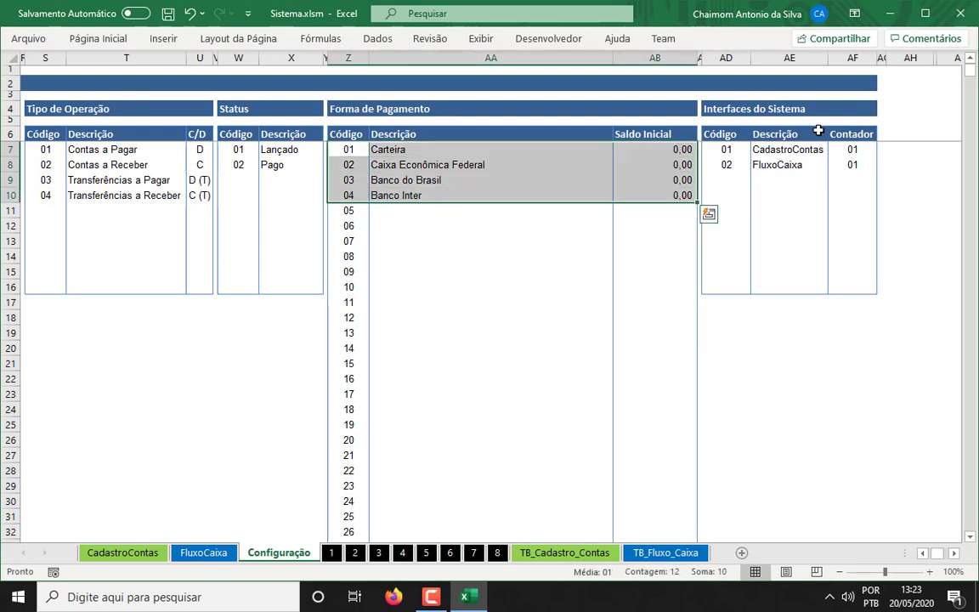
Step: Highlight only the Saldo Inicial cells of the four payment methods, from Carteira to Banco Inter
{"action": "key", "text": "Right"}
{"action": "key", "text": "Right"}
{"action": "key", "text": "Left"}
{"action": "key", "text": "Right"}
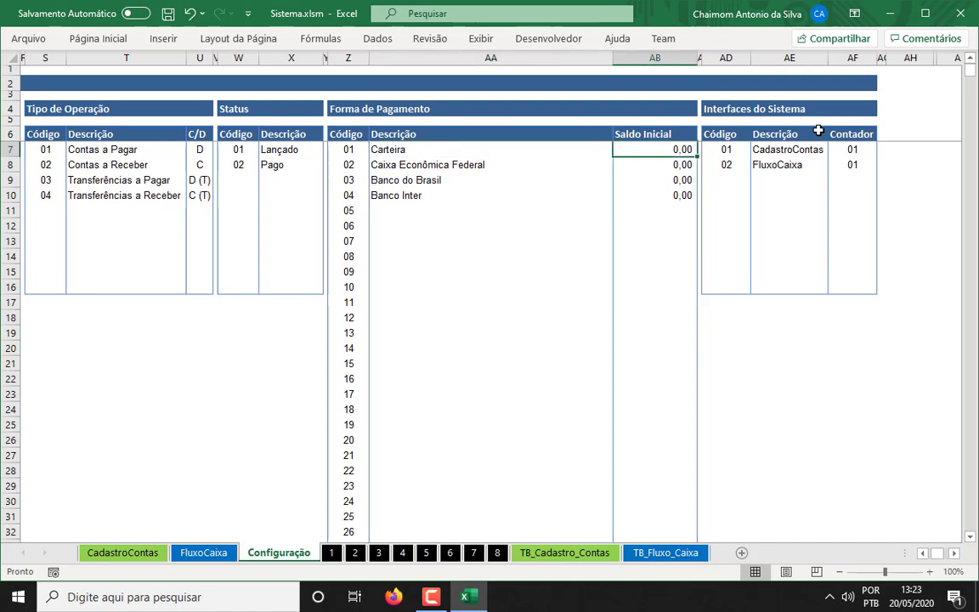
{"action": "key", "text": "shift+Down"}
{"action": "key", "text": "shift+Down"}
{"action": "key", "text": "shift+Down"}
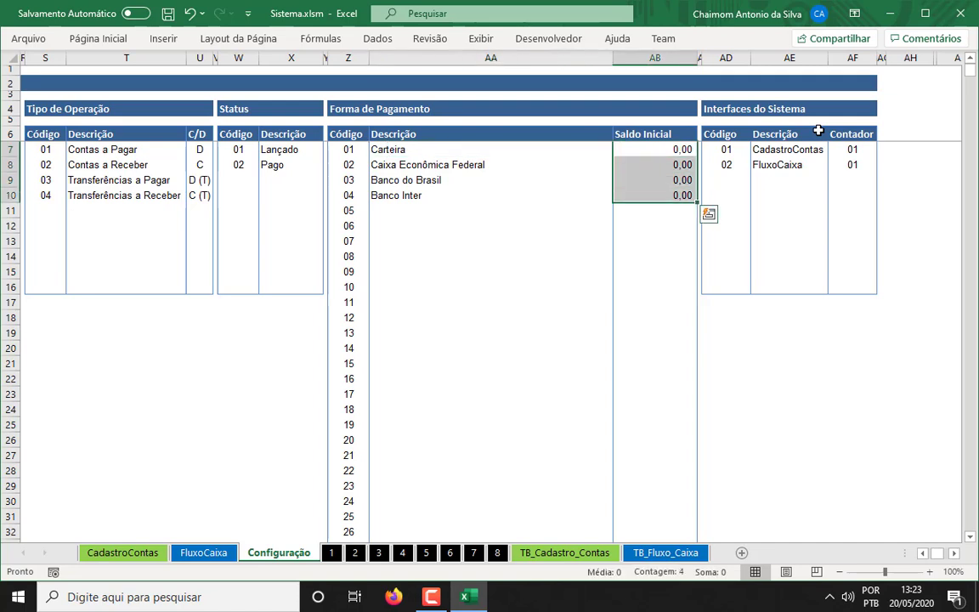
Step: Examine the Interfaces do Sistema table, highlighting both entries together and the CadastroContas and FluxoCaixa rows individually
{"action": "key", "text": "Right"}
{"action": "key", "text": "Right"}
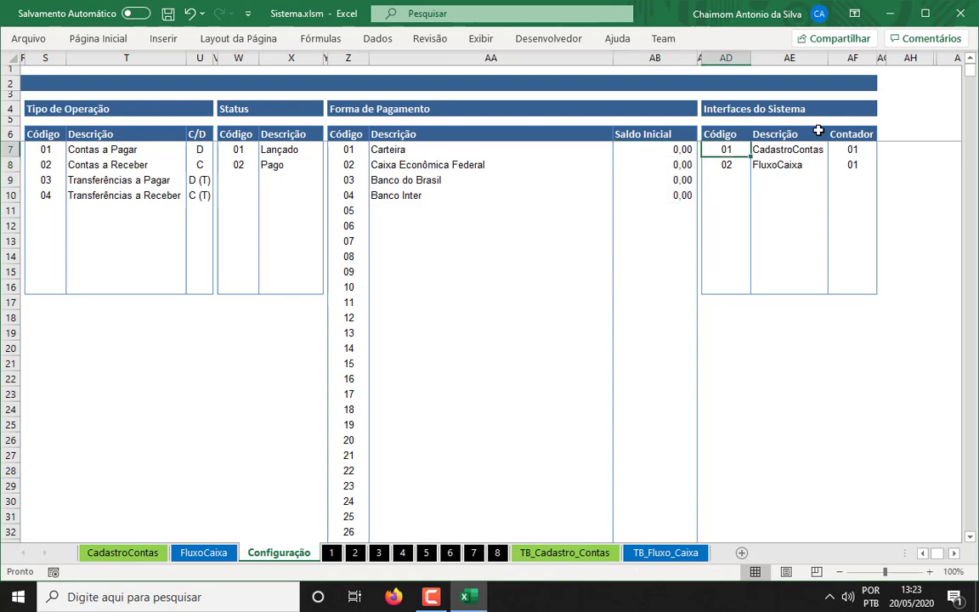
{"action": "key", "text": "shift+Right"}
{"action": "key", "text": "shift+Right"}
{"action": "key", "text": "shift+Down"}
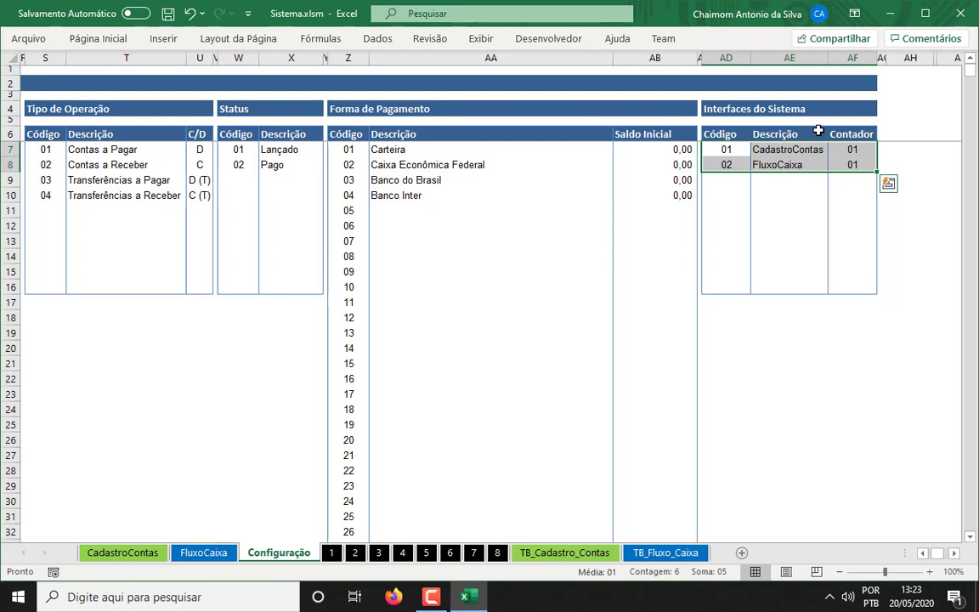
{"action": "key", "text": "shift+Up"}
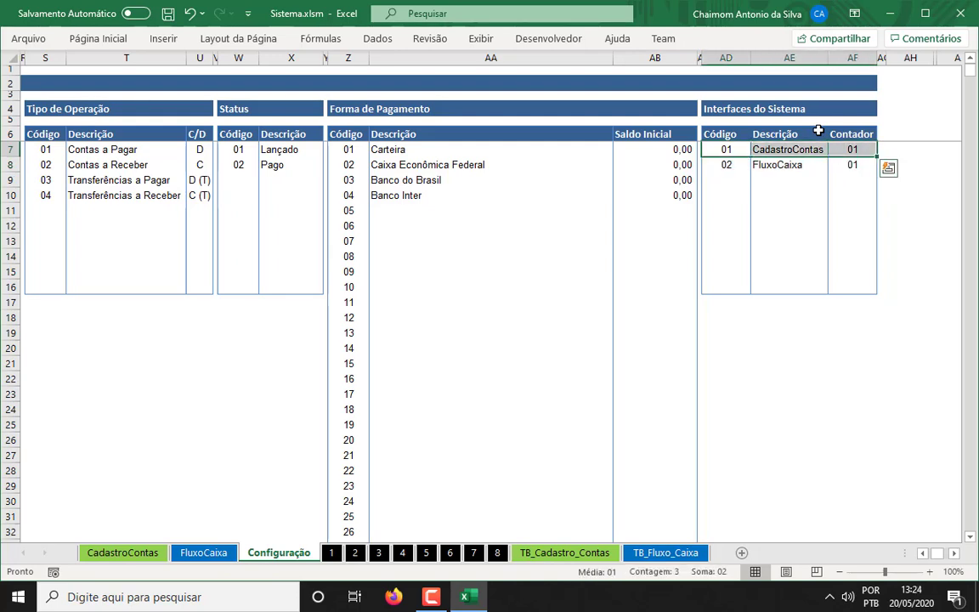
{"action": "key", "text": "Down"}
{"action": "key", "text": "shift+Right"}
{"action": "key", "text": "shift+Right"}
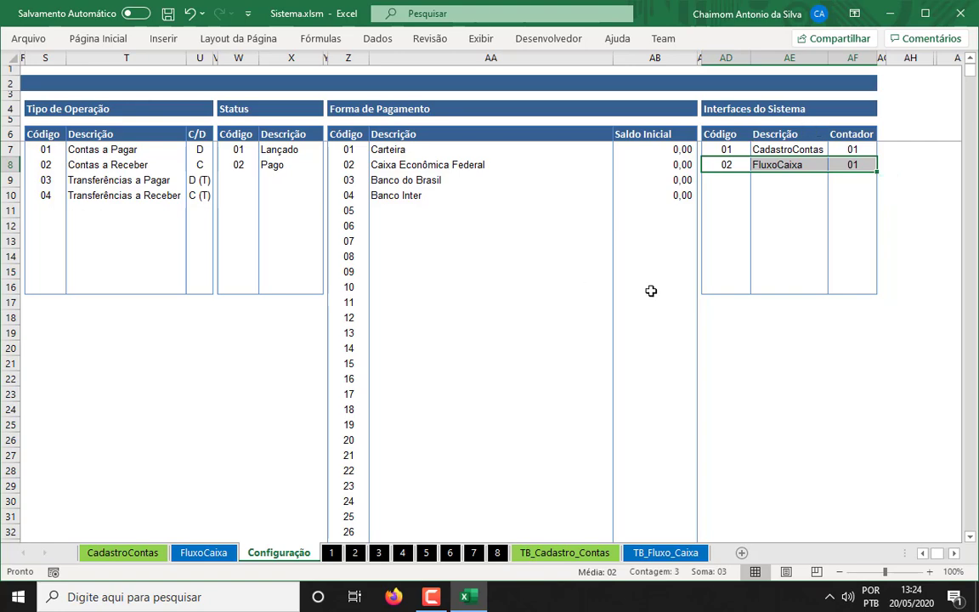
Step: Go back across the Configuração tables to the first Código, 0001, of Parceiro de Negócio
{"action": "key", "text": "Left"}
{"action": "key", "text": "Left"}
{"action": "key", "text": "Left"}
{"action": "key", "text": "Left"}
{"action": "key", "text": "Left"}
{"action": "key", "text": "Left"}
{"action": "key", "text": "Left"}
{"action": "key", "text": "Left"}
{"action": "key", "text": "Left"}
{"action": "key", "text": "Left"}
{"action": "key", "text": "Left"}
{"action": "key", "text": "Left"}
{"action": "key", "text": "Left"}
{"action": "key", "text": "Left"}
{"action": "key", "text": "Left"}
{"action": "key", "text": "Left"}
{"action": "key", "text": "Left"}
{"action": "key", "text": "Left"}
{"action": "key", "text": "Left"}
{"action": "key", "text": "Left"}
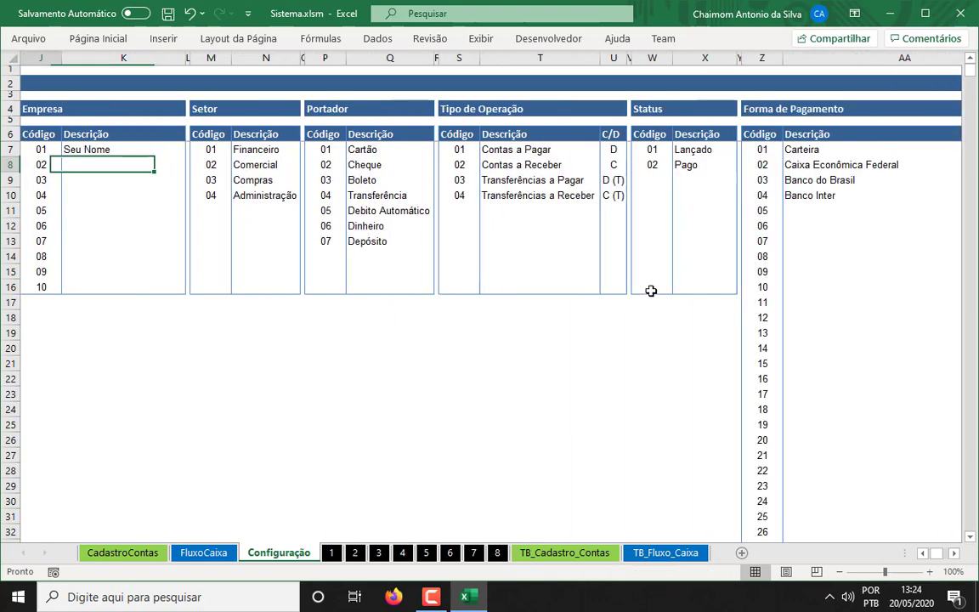
{"action": "key", "text": "Left"}
{"action": "key", "text": "Up"}
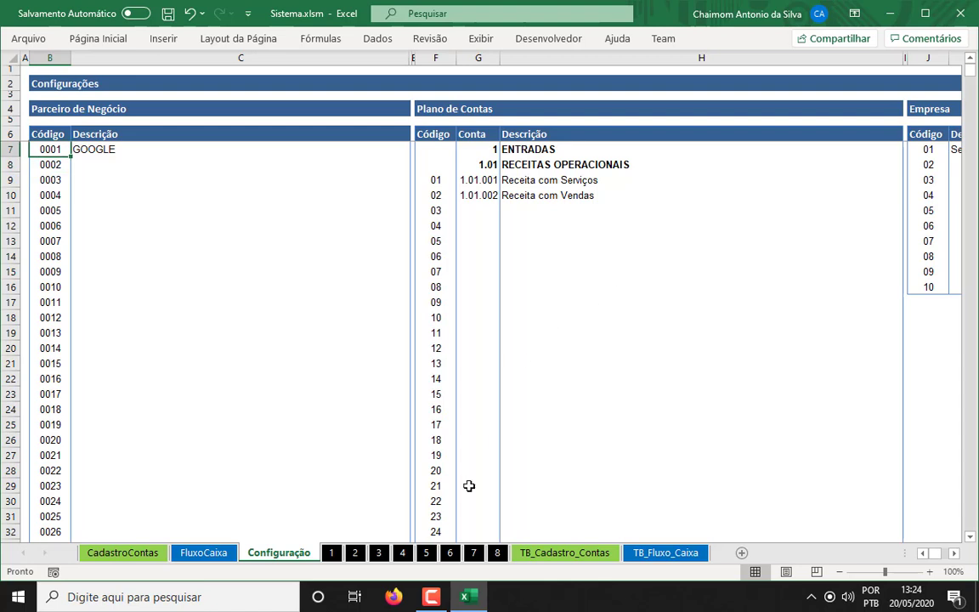
Step: View the CadastroContas form, return to Configuração and highlight the GOOGLE row of Parceiro de Negócio
{"action": "left_click", "coordinate": [123, 553]}
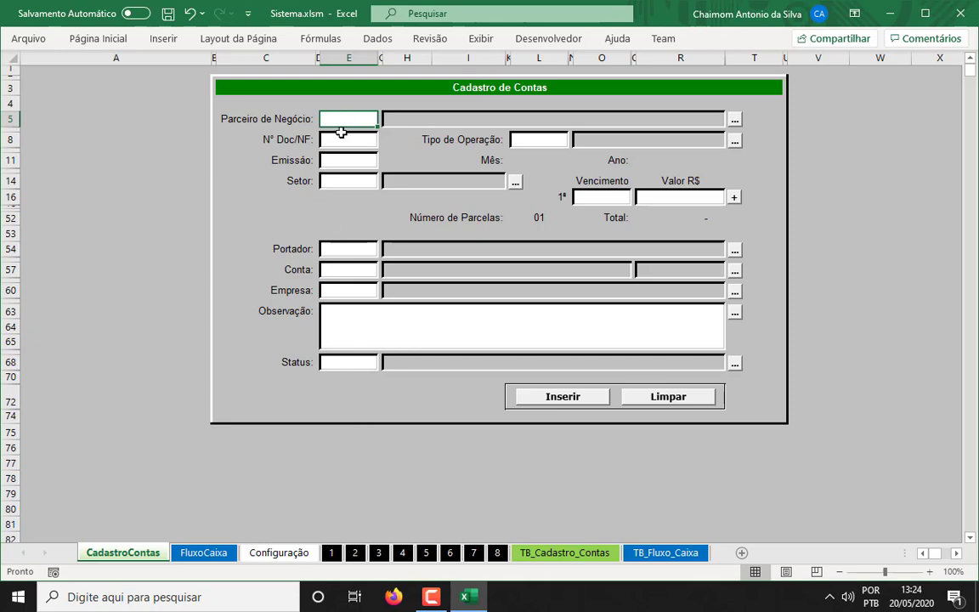
{"action": "left_click", "coordinate": [273, 554]}
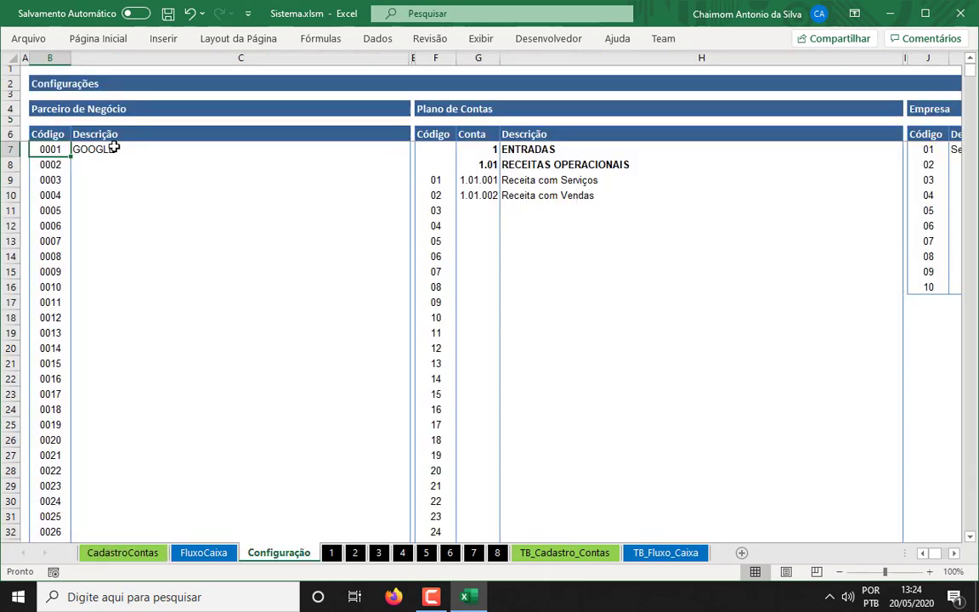
{"action": "left_click", "coordinate": [110, 149]}
{"action": "left_click_drag", "start_coordinate": [59, 147], "coordinate": [141, 149]}
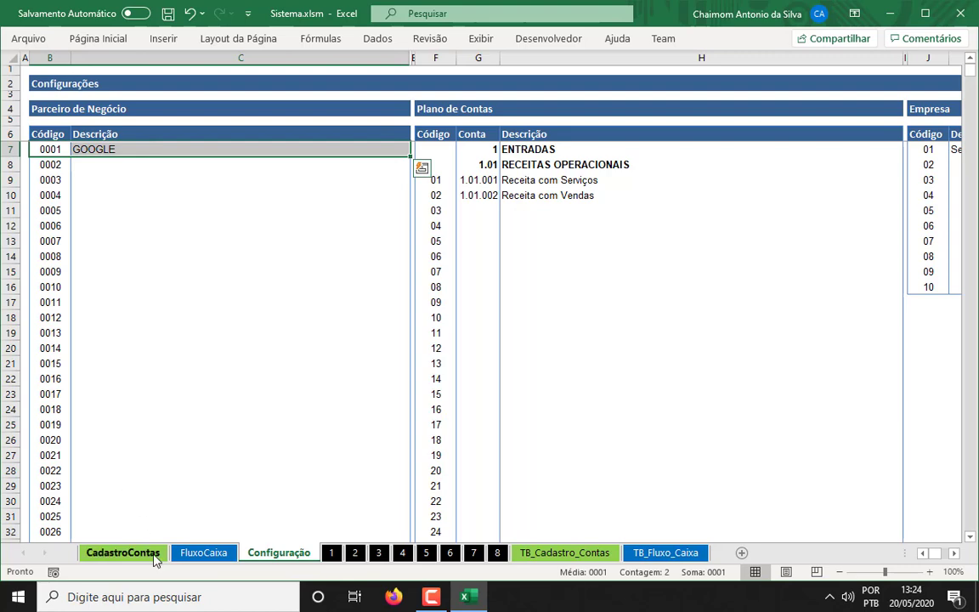
Step: In the CadastroContas form, filter the Parceiro de Negócio search by "google" and choose GOOGLE as the business partner
{"action": "left_click", "coordinate": [146, 554]}
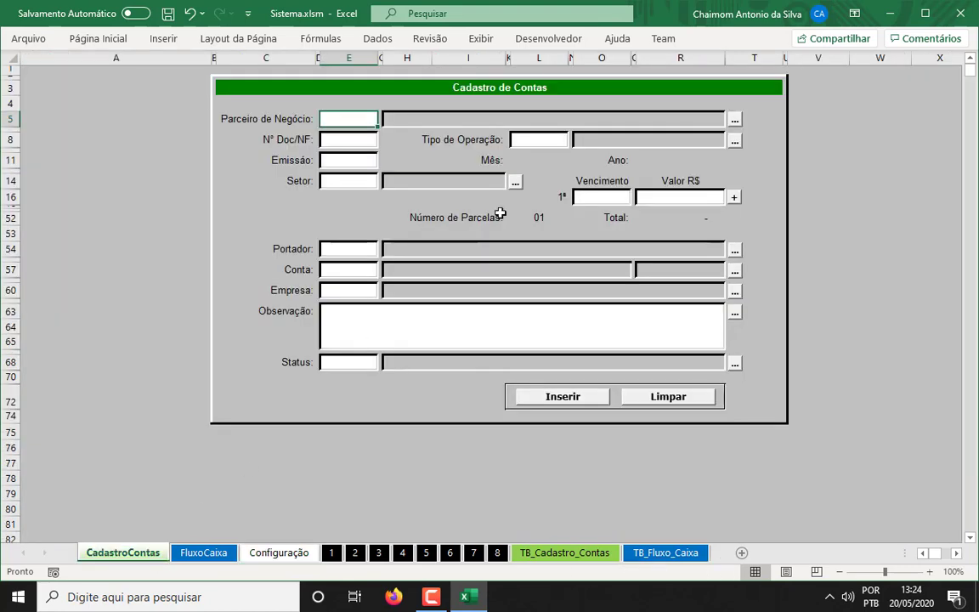
{"action": "left_click", "coordinate": [735, 119]}
{"action": "left_click_drag", "start_coordinate": [567, 143], "coordinate": [565, 202]}
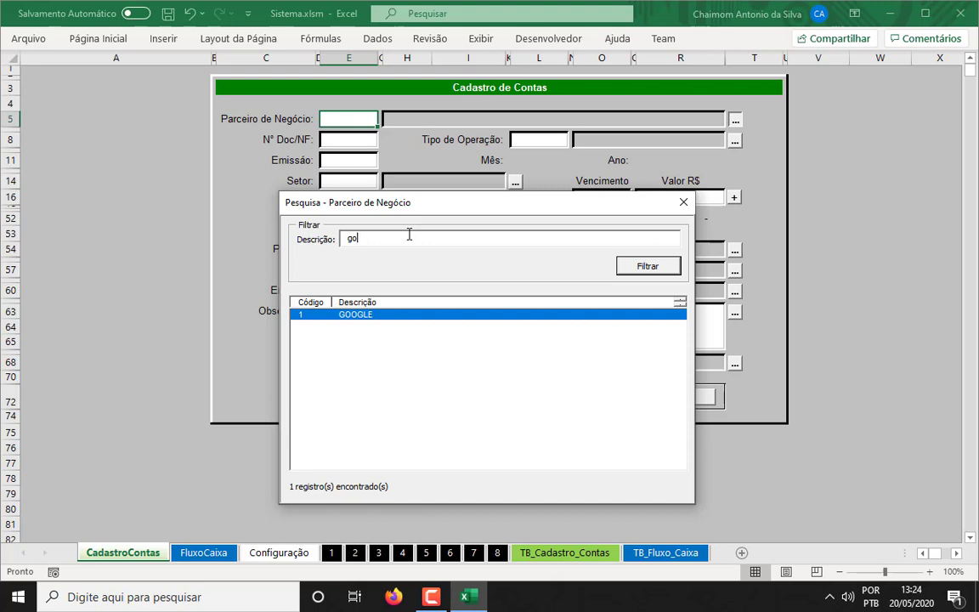
{"action": "left_click", "coordinate": [648, 267]}
{"action": "left_click_drag", "start_coordinate": [463, 209], "coordinate": [442, 194]}
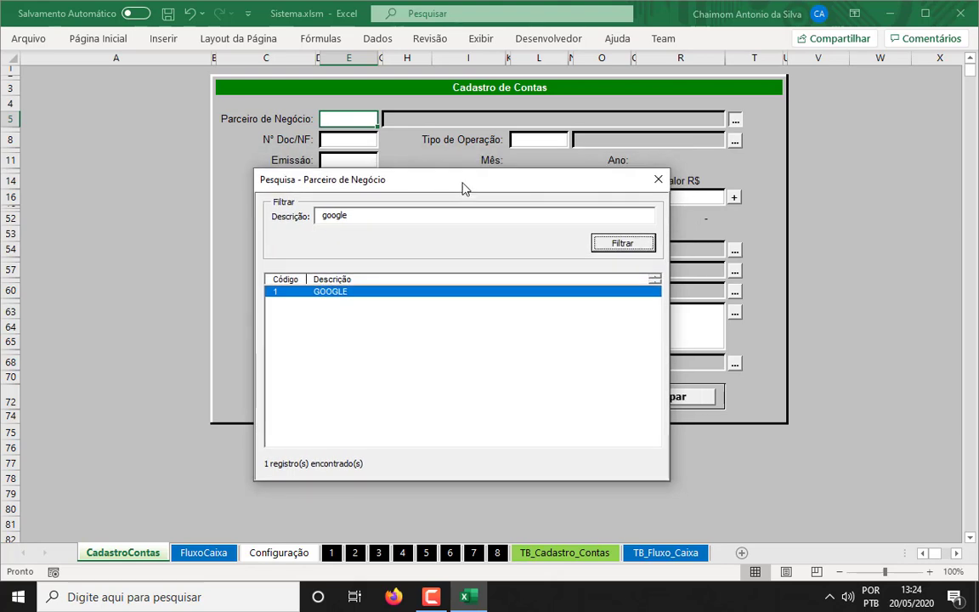
{"action": "left_click", "coordinate": [344, 293]}
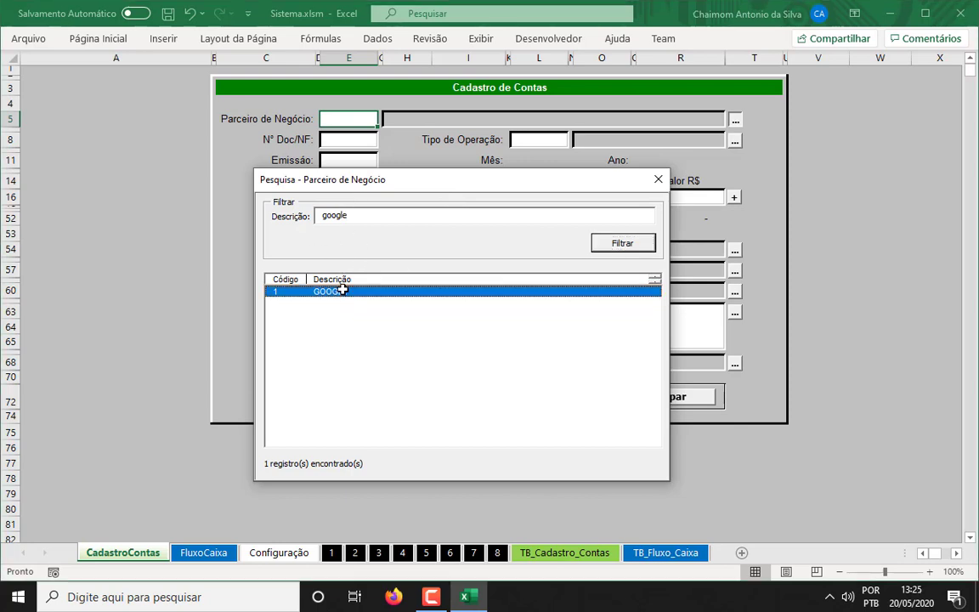
{"action": "double_click", "coordinate": [343, 290]}
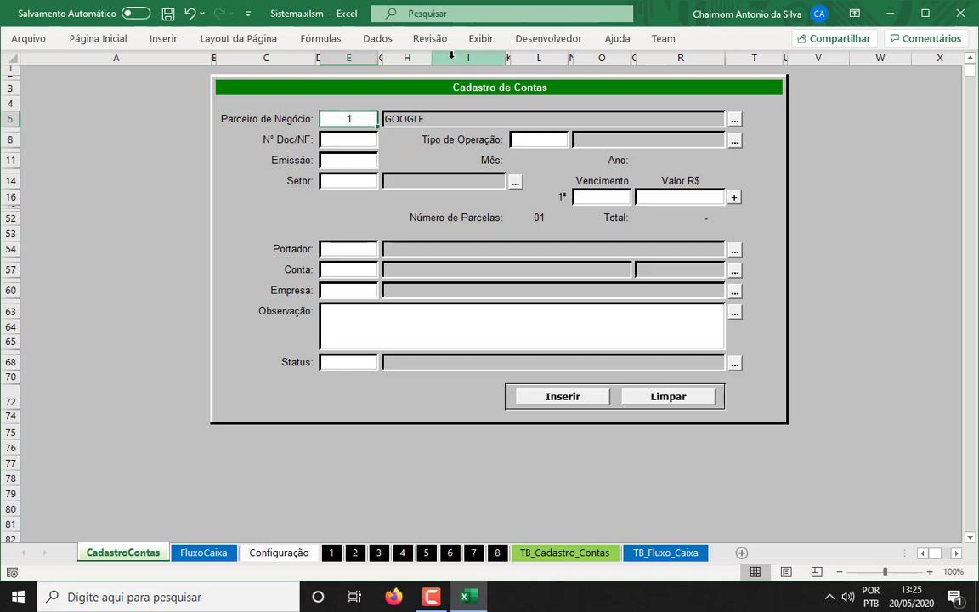
{"action": "key", "text": "Return"}
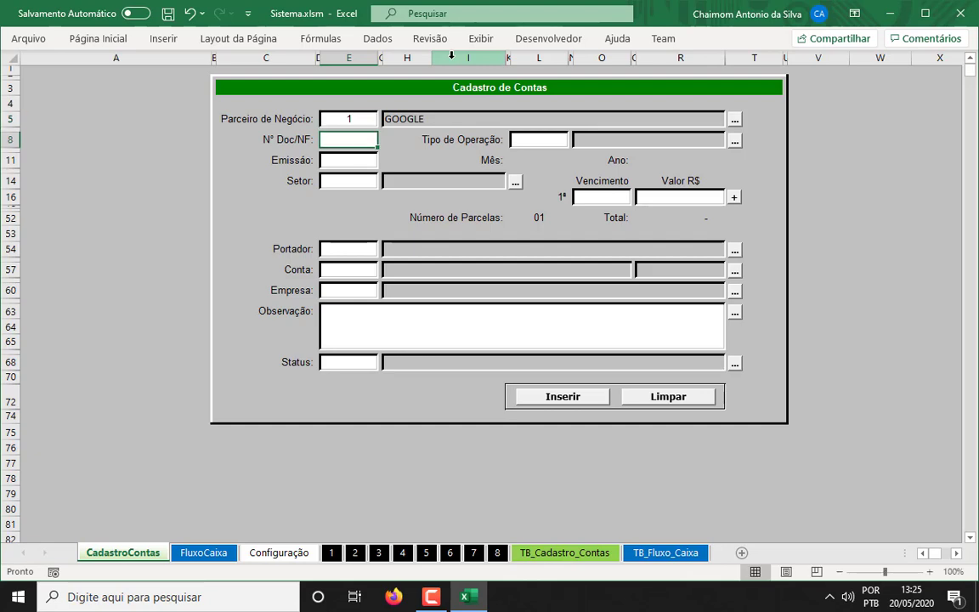
{"action": "left_click", "coordinate": [733, 120]}
{"action": "left_click", "coordinate": [685, 146]}
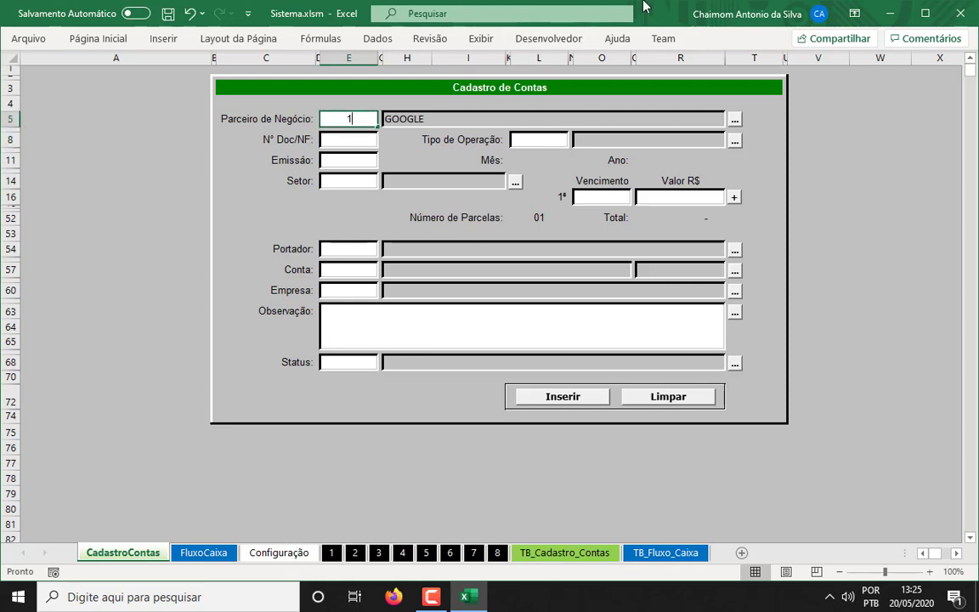
Step: Check the form's field order by cycling once from Parceiro de Negócio through every input field back to it
{"action": "key", "text": "Tab"}
{"action": "key", "text": "Tab"}
{"action": "key", "text": "Tab"}
{"action": "key", "text": "Tab"}
{"action": "key", "text": "Tab"}
{"action": "key", "text": "Tab"}
{"action": "key", "text": "Tab"}
{"action": "key", "text": "Tab"}
{"action": "key", "text": "Tab"}
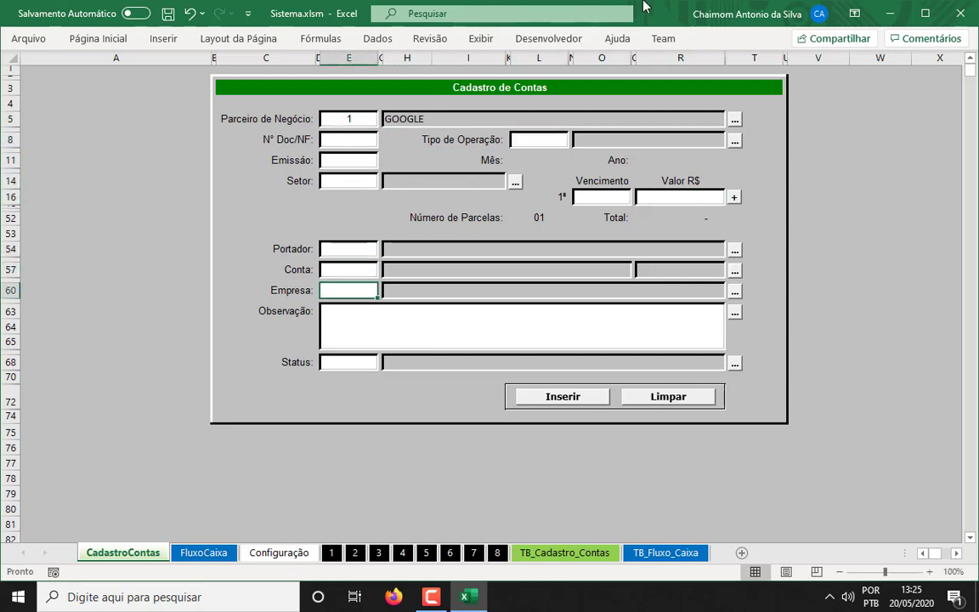
{"action": "key", "text": "Tab"}
{"action": "key", "text": "Tab"}
{"action": "key", "text": "Tab"}
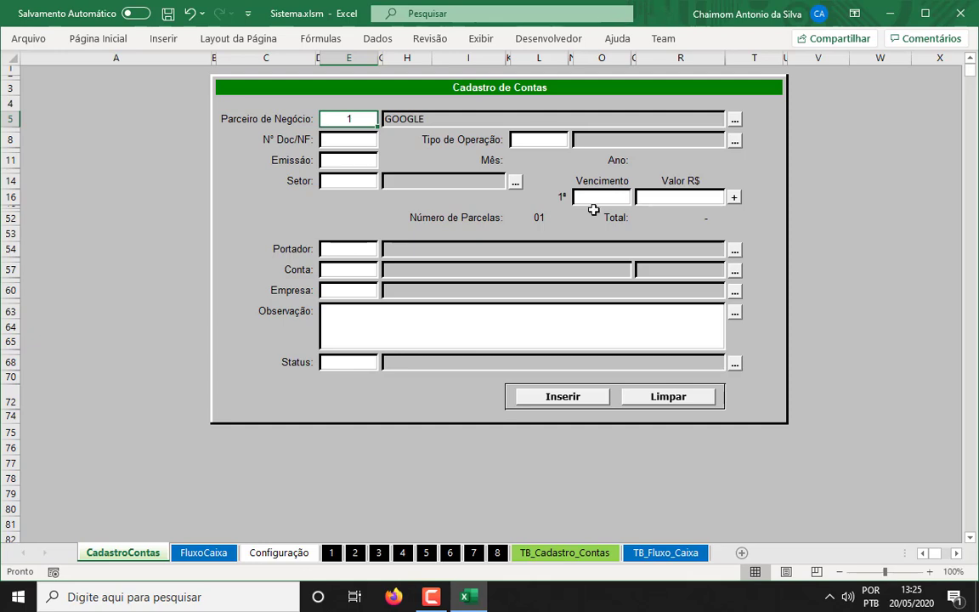
Step: Step through the form's fields from N° Doc/NF to Status again, and continue around to Observação
{"action": "key", "text": "Tab"}
{"action": "key", "text": "Tab"}
{"action": "key", "text": "Tab"}
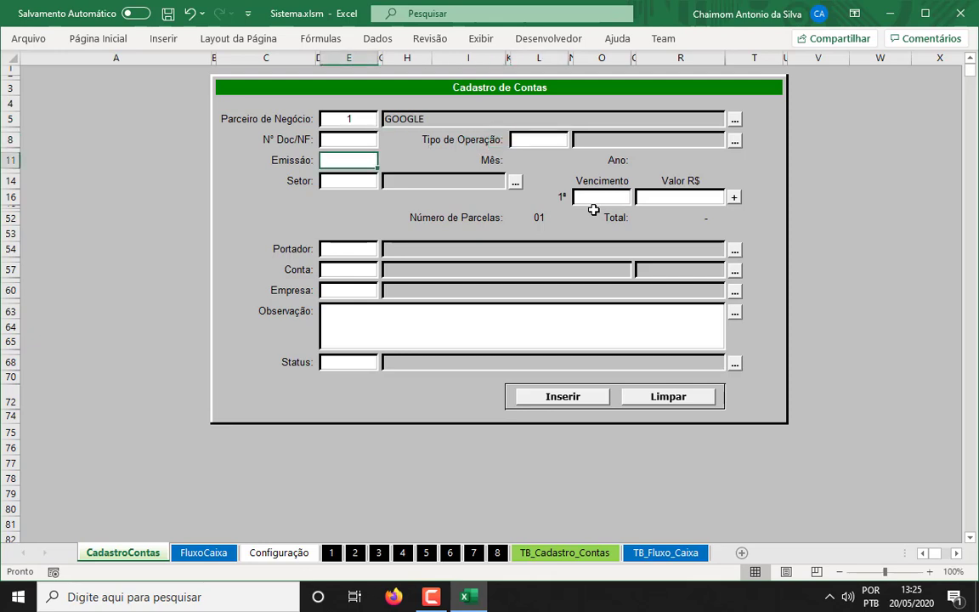
{"action": "key", "text": "Tab"}
{"action": "key", "text": "Tab"}
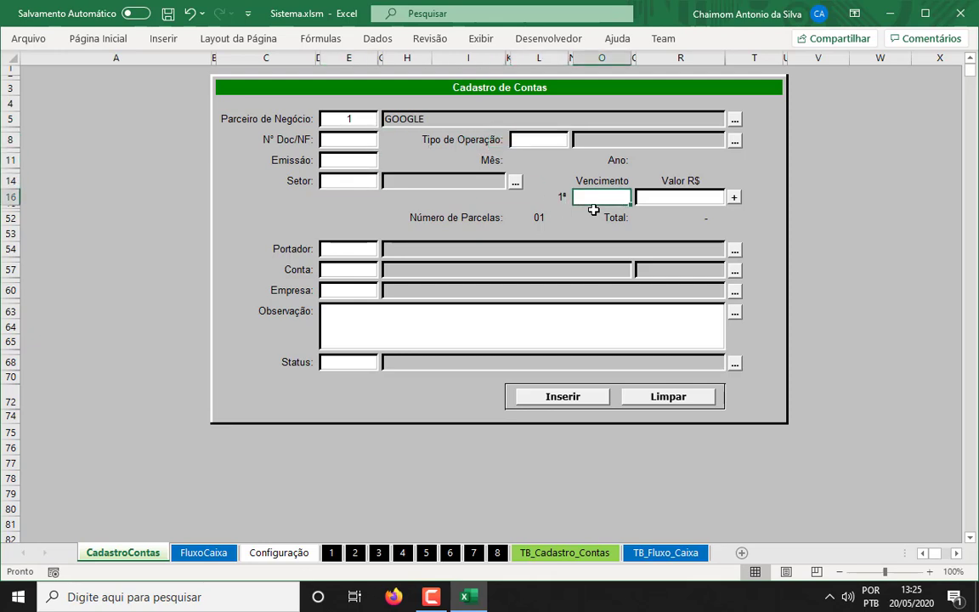
{"action": "key", "text": "Tab"}
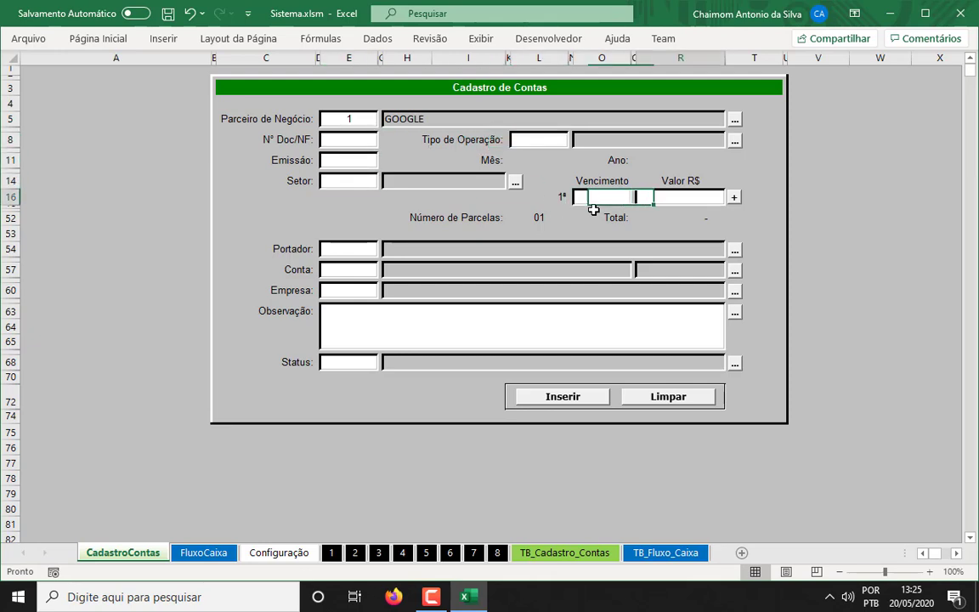
{"action": "key", "text": "Tab"}
{"action": "key", "text": "Tab"}
{"action": "key", "text": "Tab"}
{"action": "key", "text": "Tab"}
{"action": "key", "text": "Tab"}
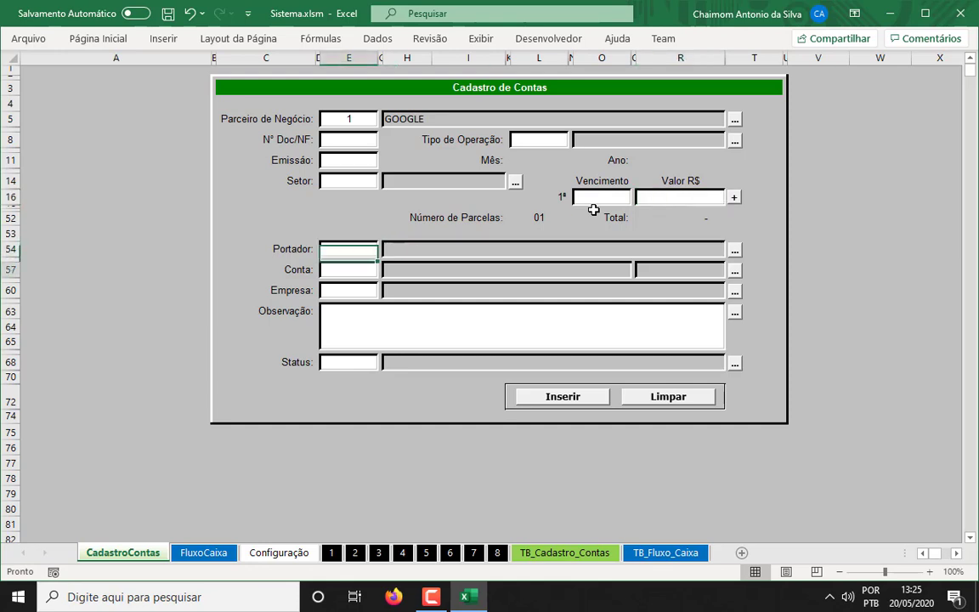
{"action": "key", "text": "Tab"}
{"action": "key", "text": "Tab"}
{"action": "key", "text": "Tab"}
{"action": "key", "text": "Tab"}
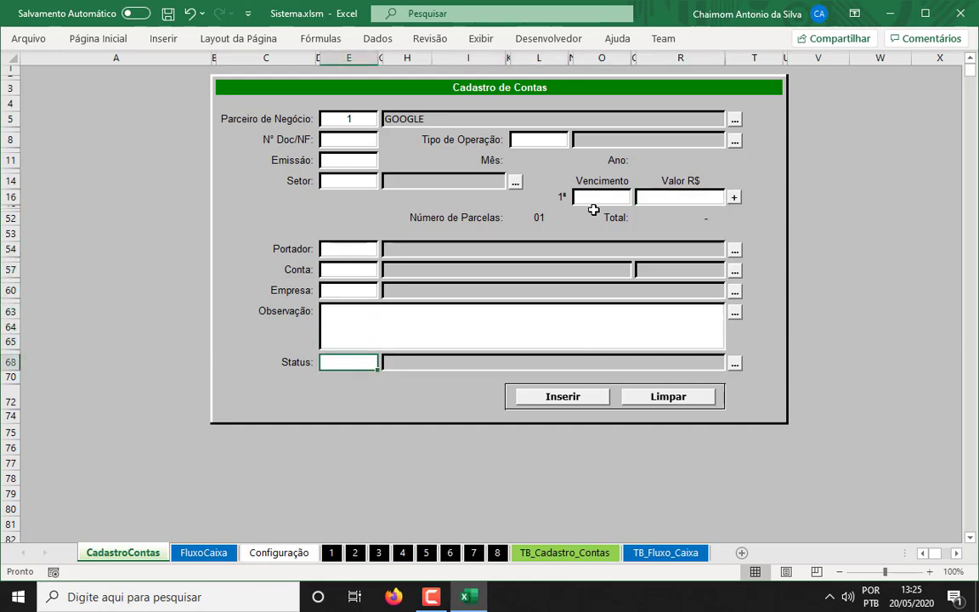
{"action": "key", "text": "Tab"}
{"action": "key", "text": "Tab"}
{"action": "key", "text": "Tab"}
{"action": "key", "text": "Tab"}
{"action": "key", "text": "Tab"}
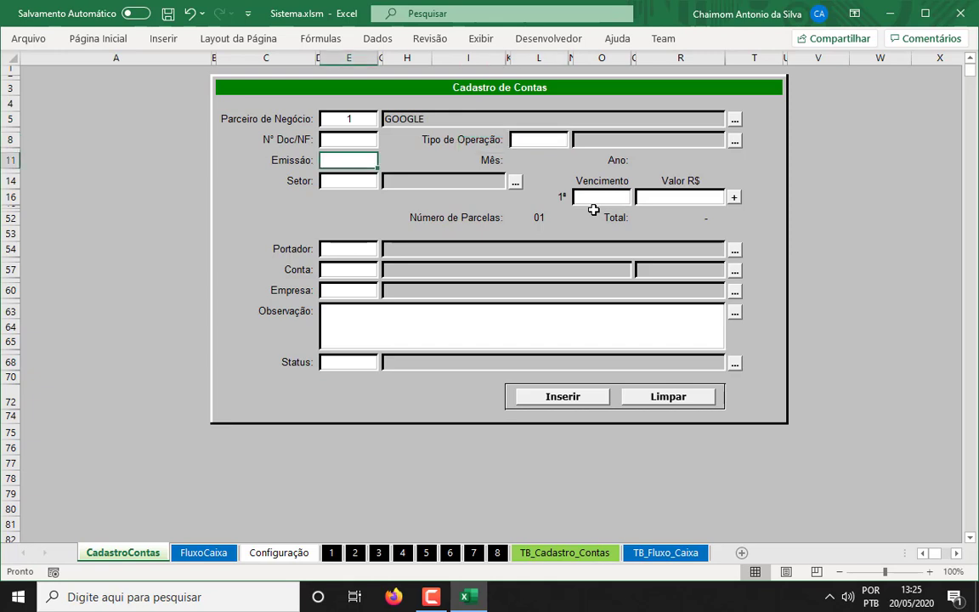
{"action": "key", "text": "Tab"}
{"action": "key", "text": "Tab"}
{"action": "key", "text": "Tab"}
{"action": "key", "text": "Tab"}
{"action": "key", "text": "Tab"}
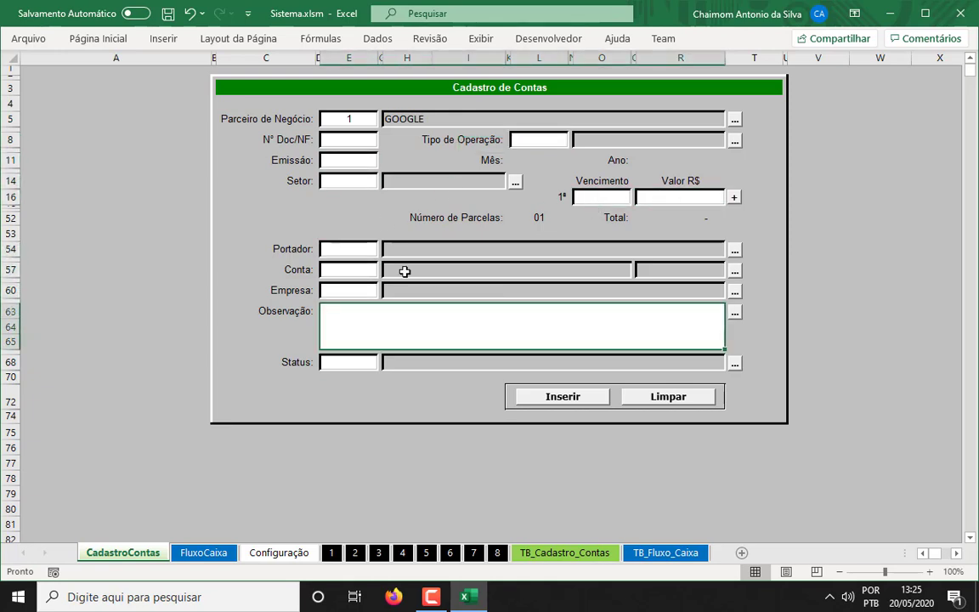
Step: Check the form's field order from Parceiro de Negócio through N° Doc/NF, Tipo de Operação and Emissão to Setor
{"action": "left_click", "coordinate": [363, 119]}
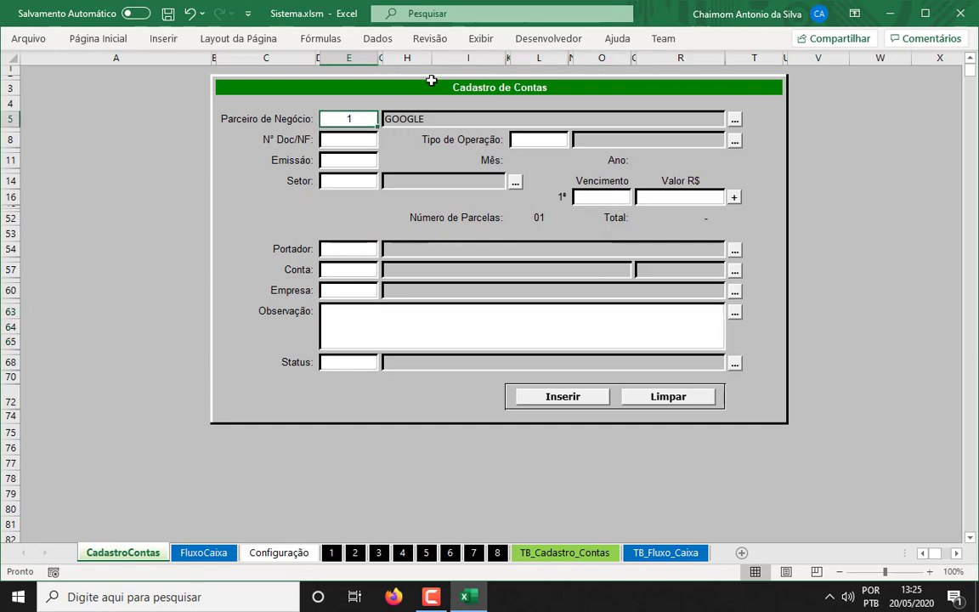
{"action": "key", "text": "Tab"}
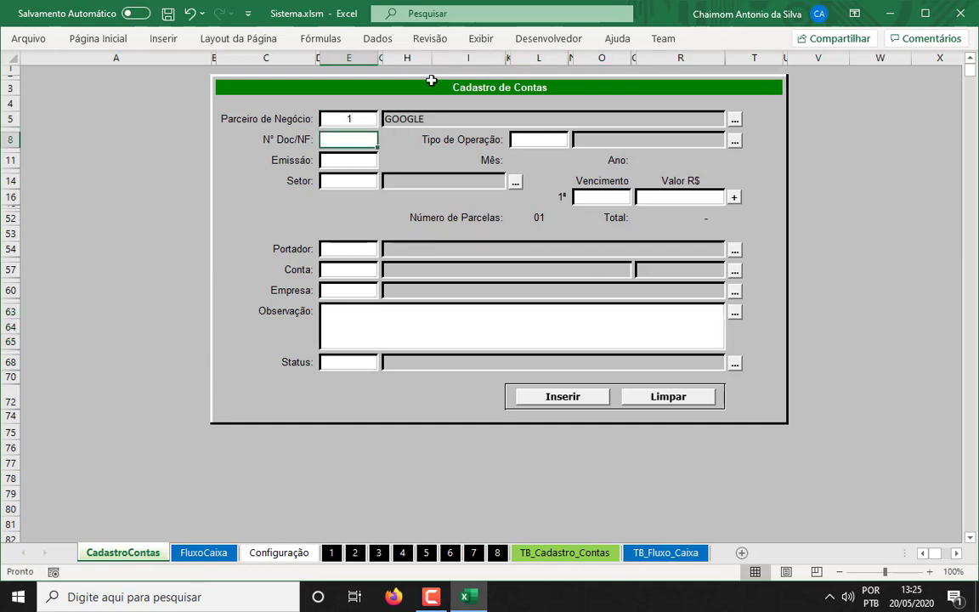
{"action": "key", "text": "Tab"}
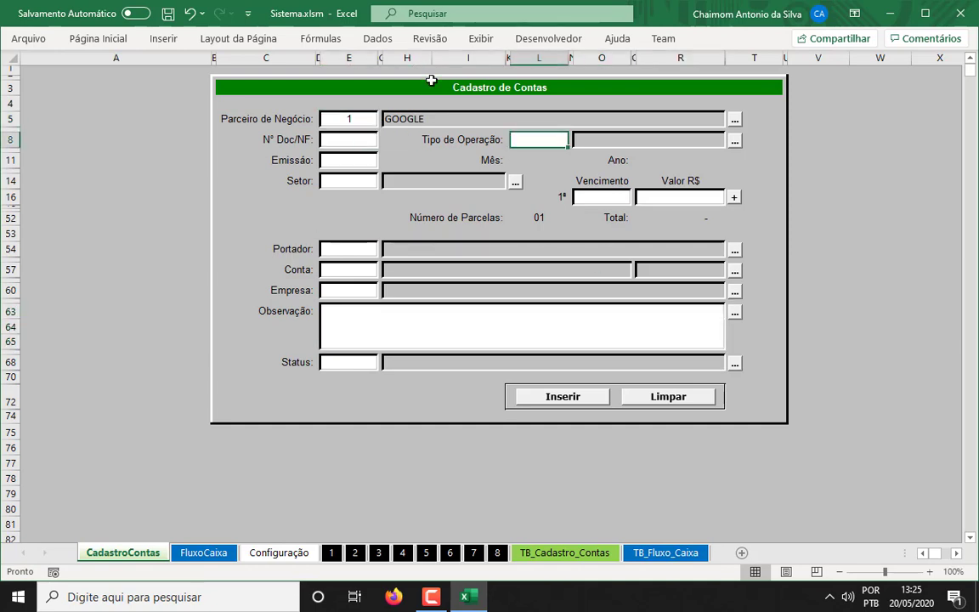
{"action": "left_click", "coordinate": [330, 159]}
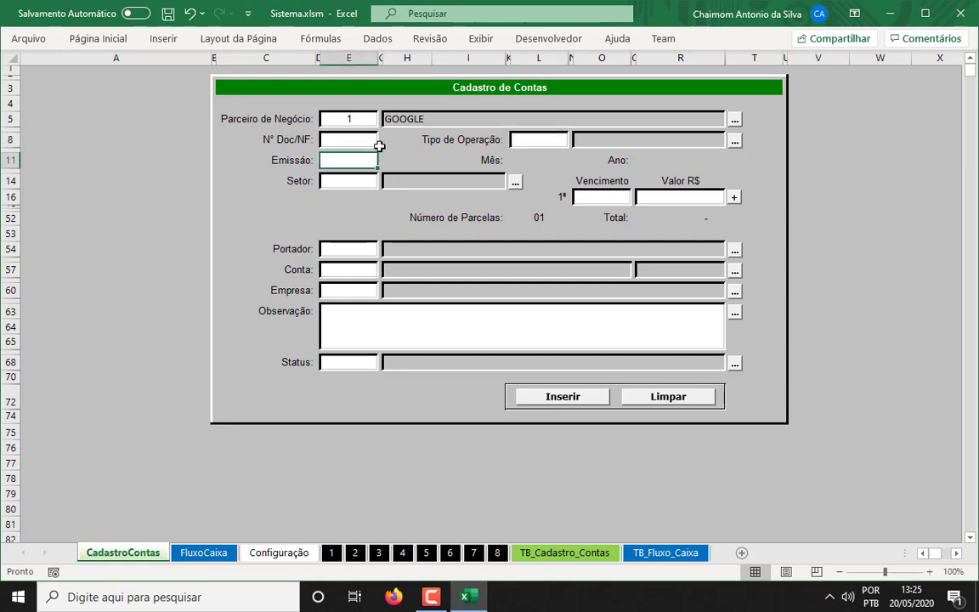
{"action": "left_click", "coordinate": [356, 121]}
{"action": "left_click", "coordinate": [359, 141]}
{"action": "double_click", "coordinate": [561, 140]}
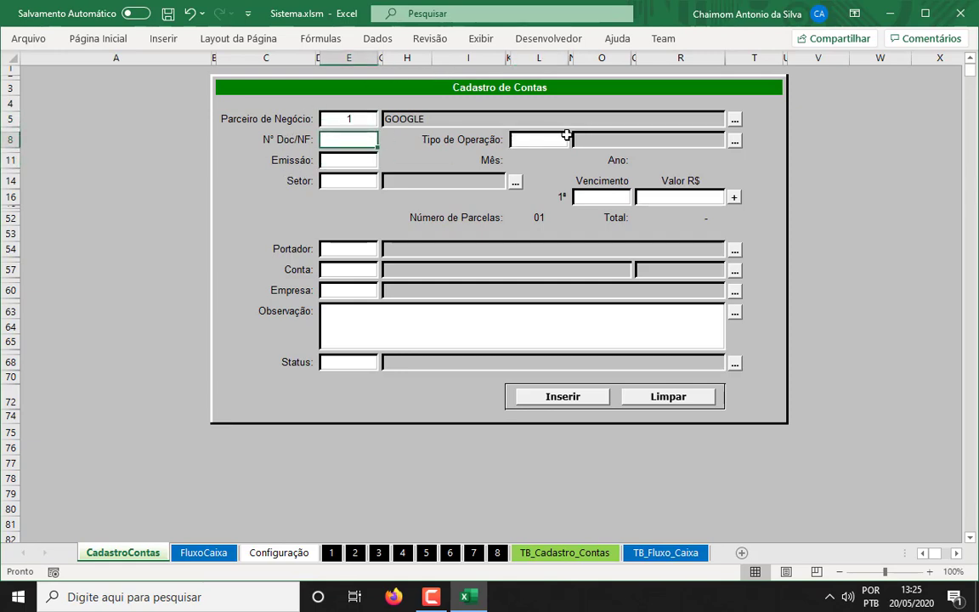
{"action": "left_click", "coordinate": [328, 153]}
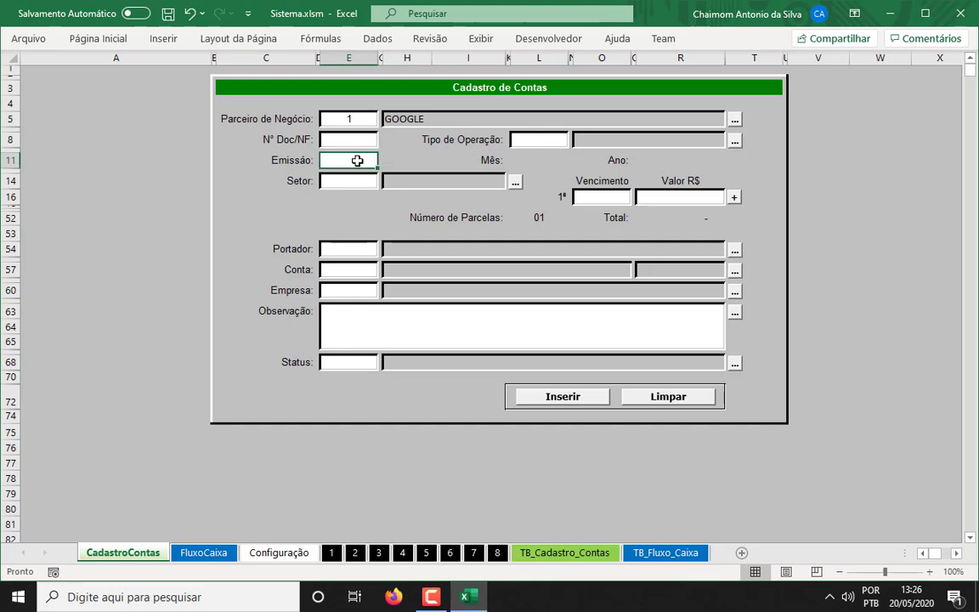
{"action": "left_click", "coordinate": [362, 119]}
{"action": "key", "text": "Tab"}
{"action": "key", "text": "Tab"}
{"action": "key", "text": "Tab"}
{"action": "key", "text": "Tab"}
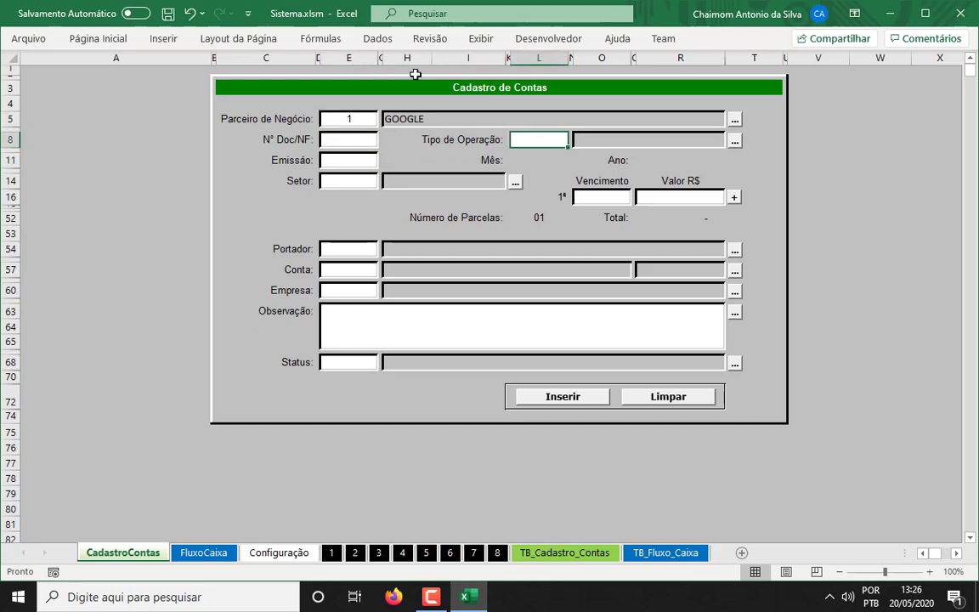
Step: In Excel's advanced editing options, switch the direction for moving the selection after Enter to Abaixo, restore À direita and apply
{"action": "left_click", "coordinate": [29, 38]}
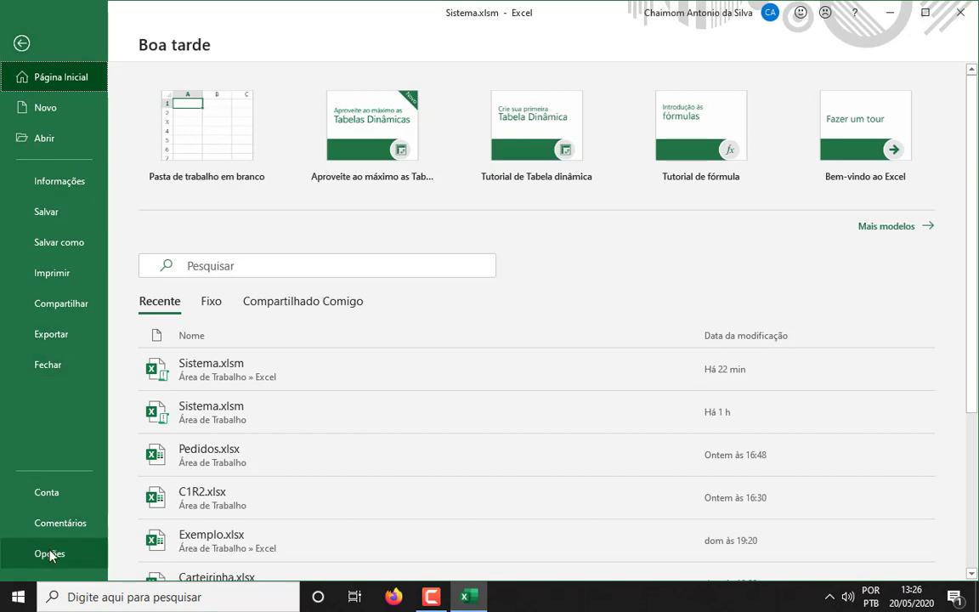
{"action": "key", "text": "Escape"}
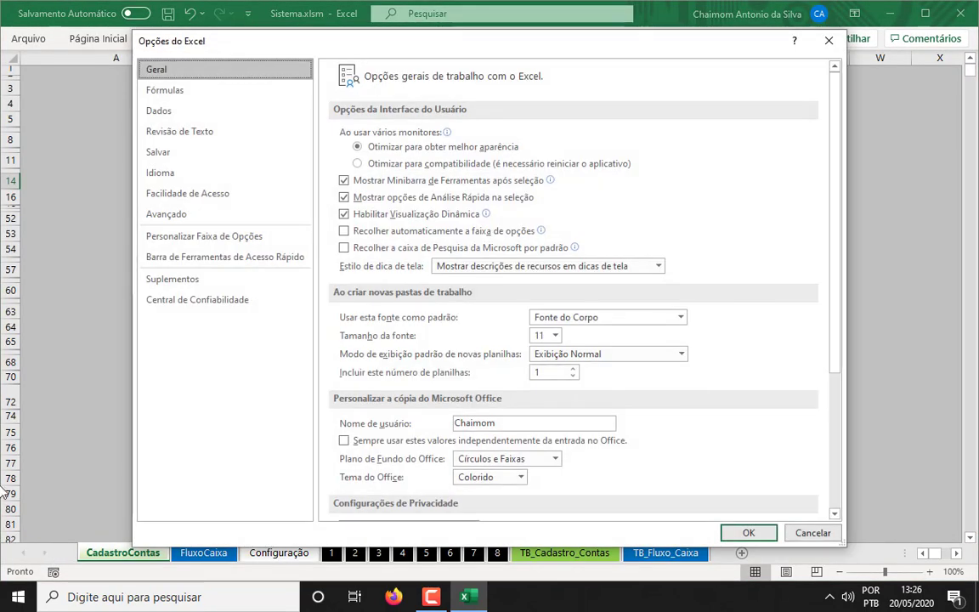
{"action": "left_click", "coordinate": [186, 214]}
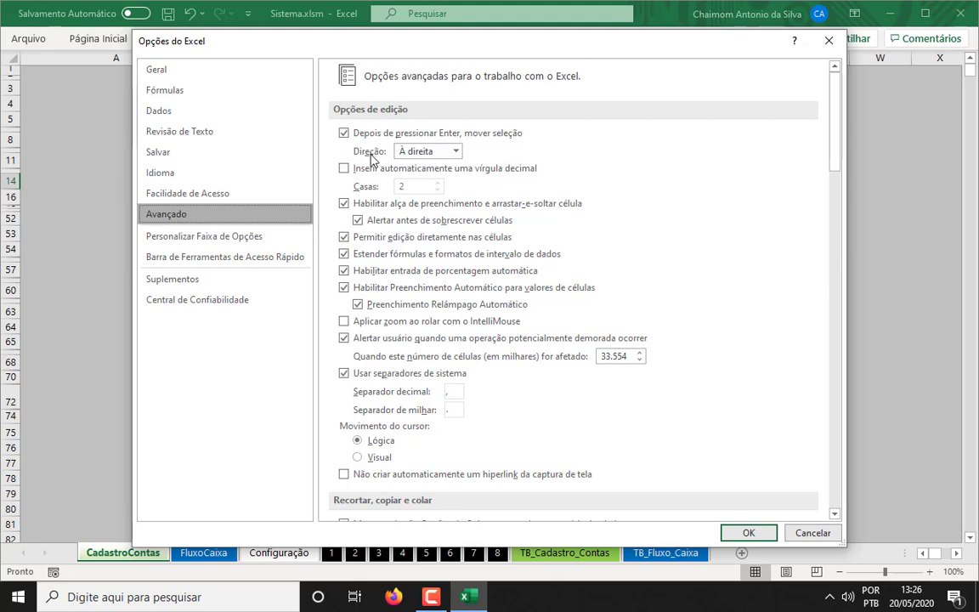
{"action": "left_click", "coordinate": [420, 154]}
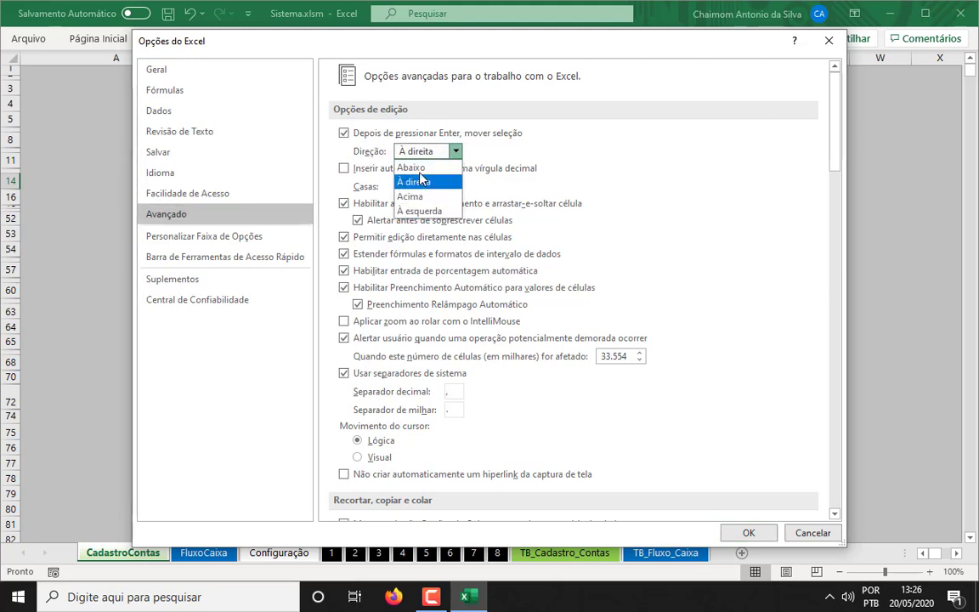
{"action": "left_click", "coordinate": [420, 170]}
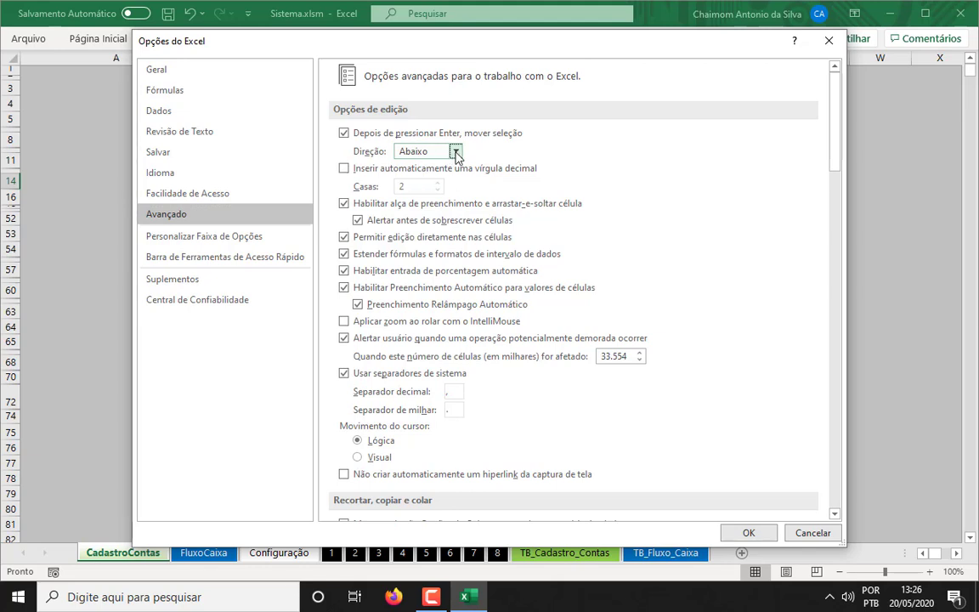
{"action": "left_click", "coordinate": [456, 152]}
{"action": "left_click", "coordinate": [432, 182]}
{"action": "left_click", "coordinate": [749, 533]}
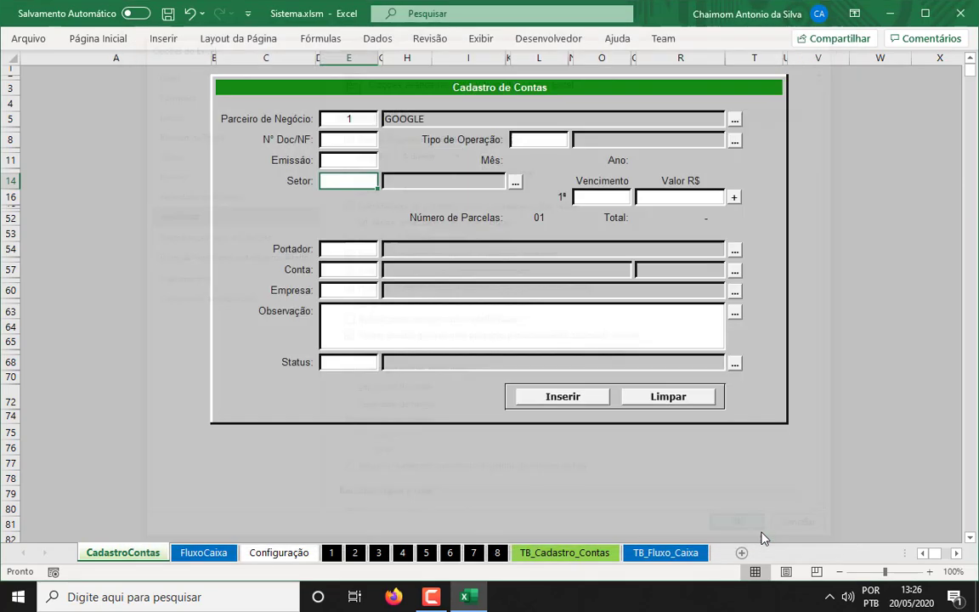
Step: Check how Enter advances through the form, starting at Parceiro de Negócio and cycling through the fields again until Status
{"action": "left_click", "coordinate": [349, 119]}
{"action": "key", "text": "Return"}
{"action": "key", "text": "Return"}
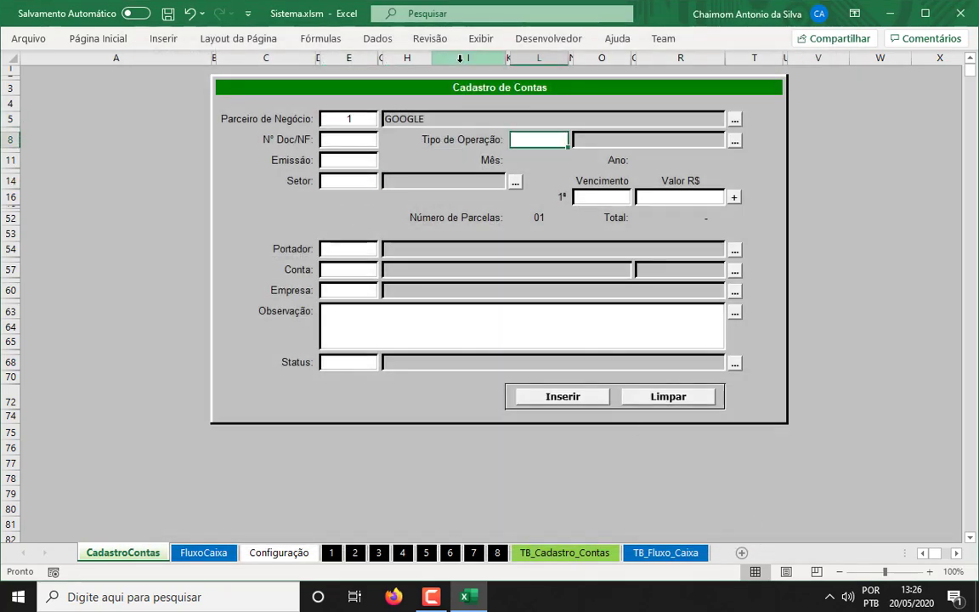
{"action": "key", "text": "Return"}
{"action": "key", "text": "Return"}
{"action": "key", "text": "Return"}
{"action": "key", "text": "Return"}
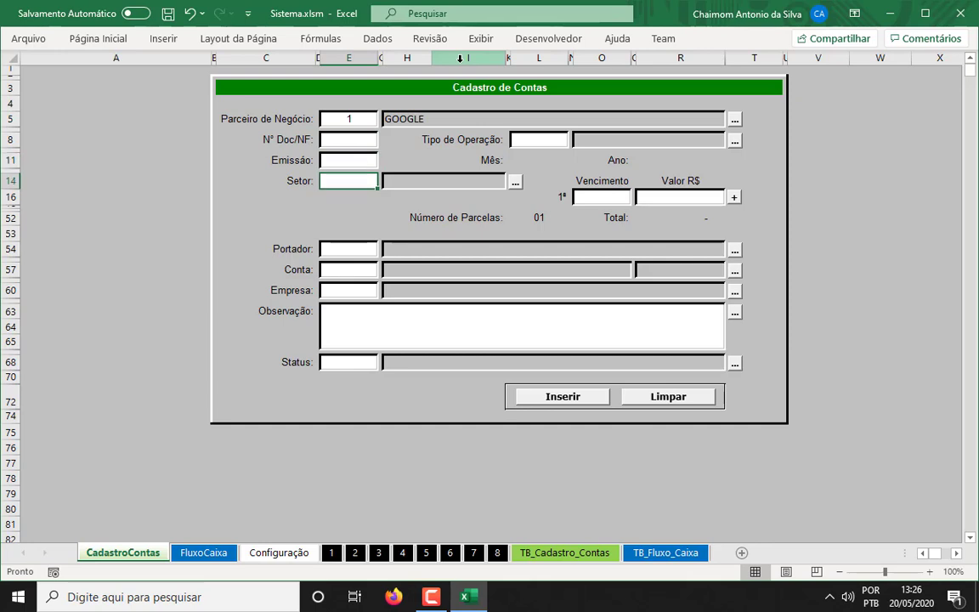
{"action": "key", "text": "Return"}
{"action": "key", "text": "Return"}
{"action": "key", "text": "Return"}
{"action": "key", "text": "Return"}
{"action": "key", "text": "Return"}
{"action": "key", "text": "Return"}
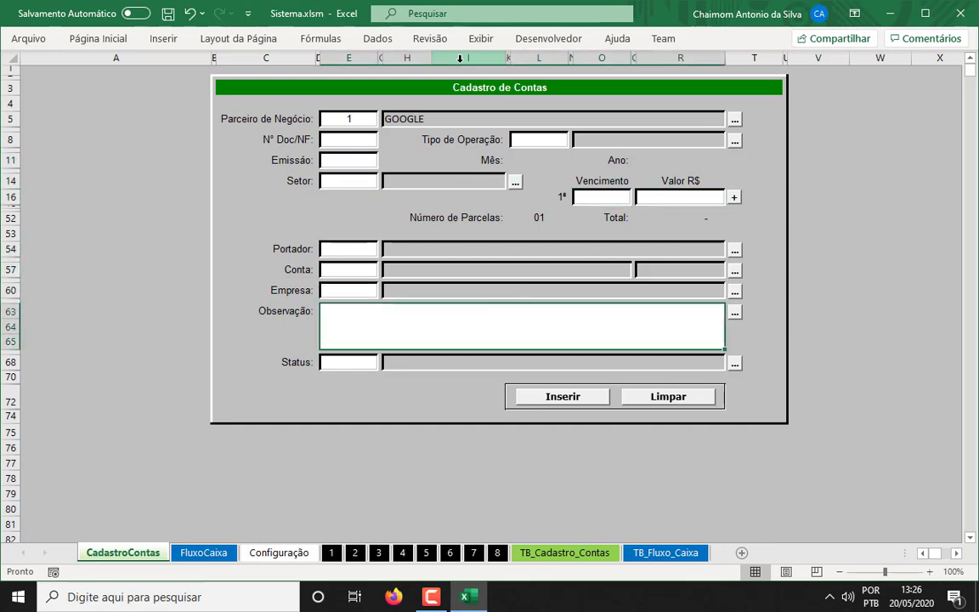
{"action": "key", "text": "Return"}
{"action": "key", "text": "Return"}
{"action": "key", "text": "Return"}
{"action": "key", "text": "Return"}
{"action": "key", "text": "Return"}
{"action": "key", "text": "Return"}
{"action": "key", "text": "Return"}
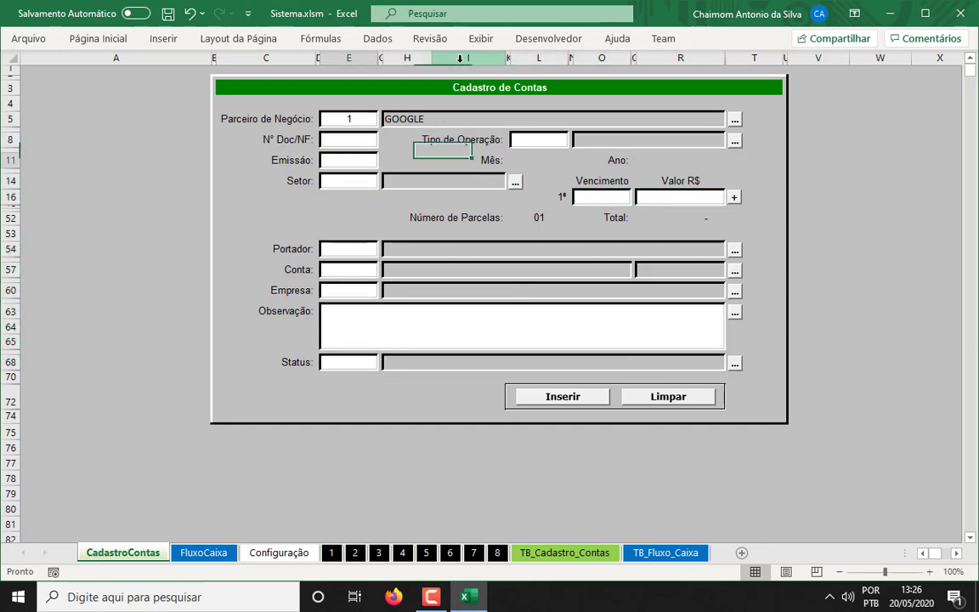
{"action": "key", "text": "Return"}
{"action": "key", "text": "Return"}
{"action": "key", "text": "Return"}
{"action": "key", "text": "Return"}
{"action": "key", "text": "Return"}
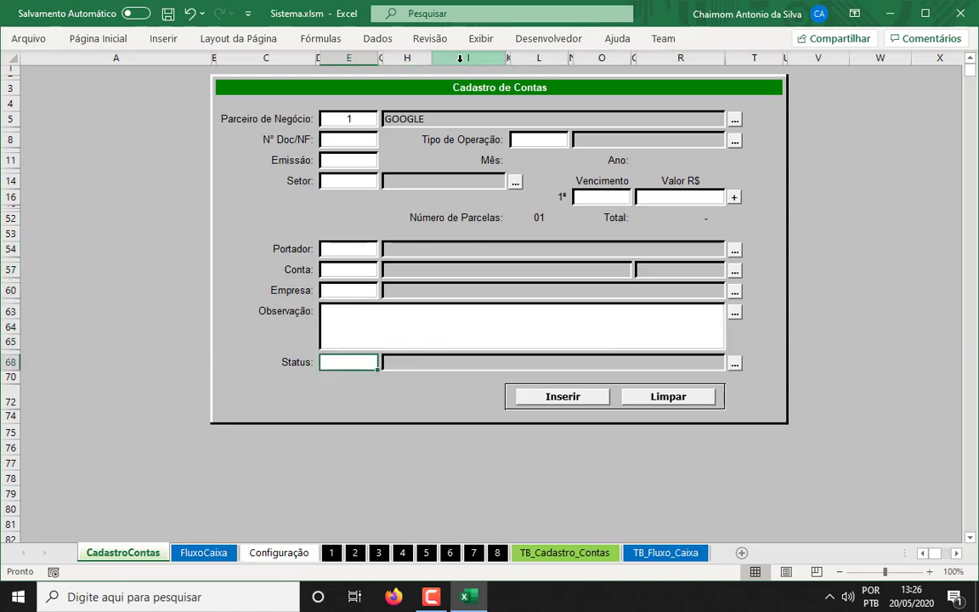
Step: Enter 0 as the document number in the N° Doc/NF field
{"action": "left_click", "coordinate": [345, 141]}
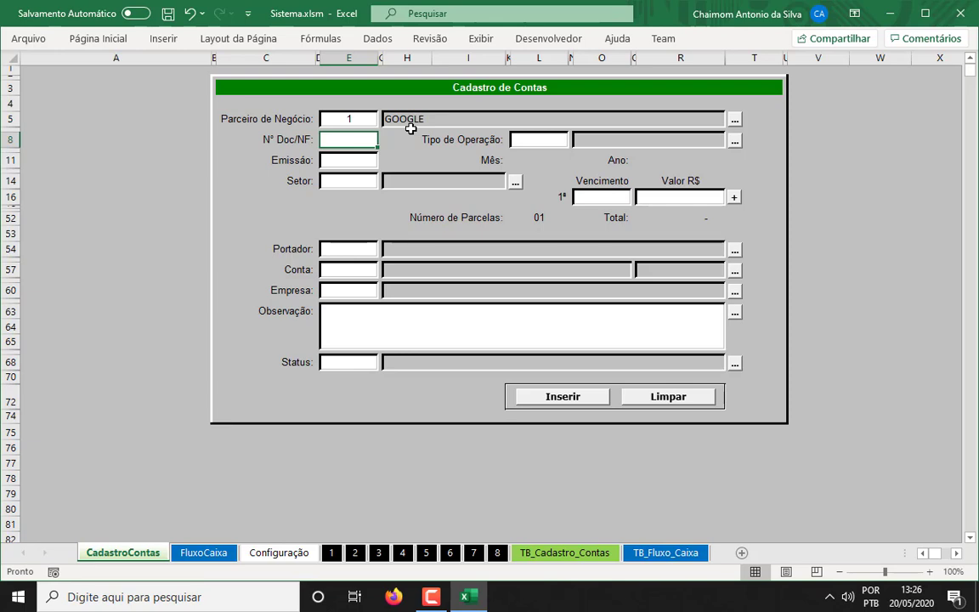
{"action": "type", "text": "0"}
{"action": "key", "text": "Tab"}
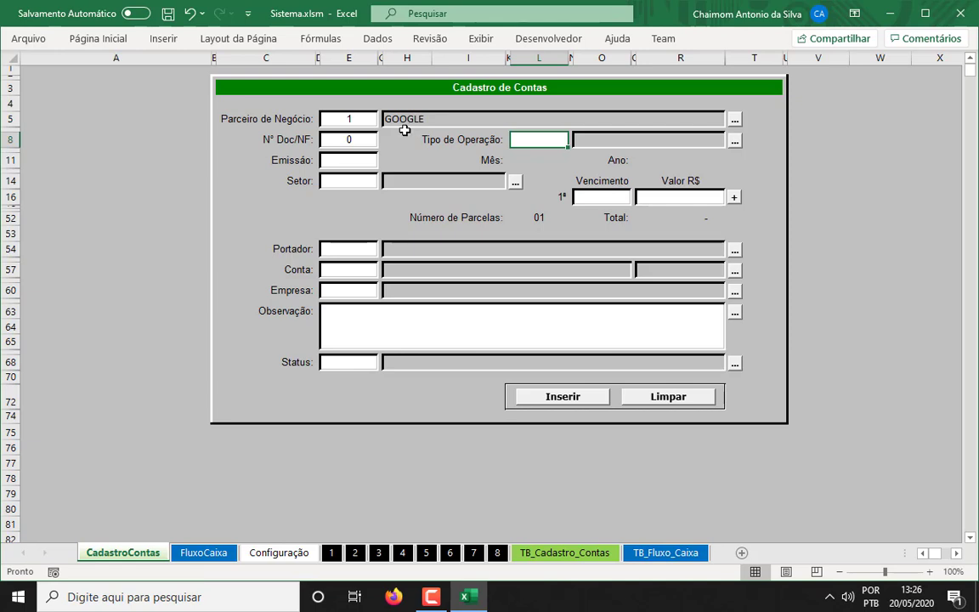
Step: Replace the N° Doc/NF entry with the sample invoice reference NF 00001
{"action": "left_click", "coordinate": [368, 140]}
{"action": "type", "text": "NF "}
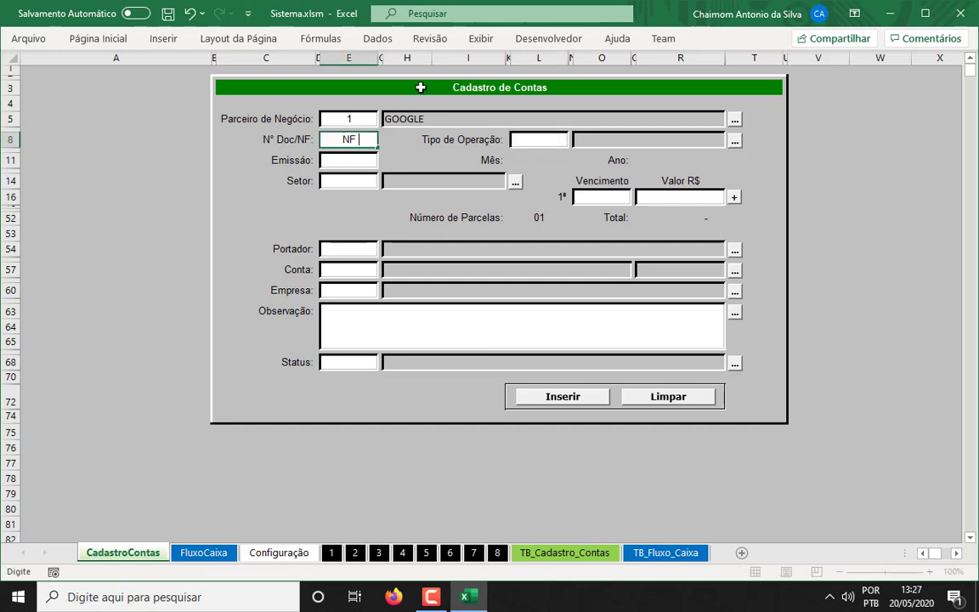
{"action": "type", "text": "00001"}
{"action": "key", "text": "Tab"}
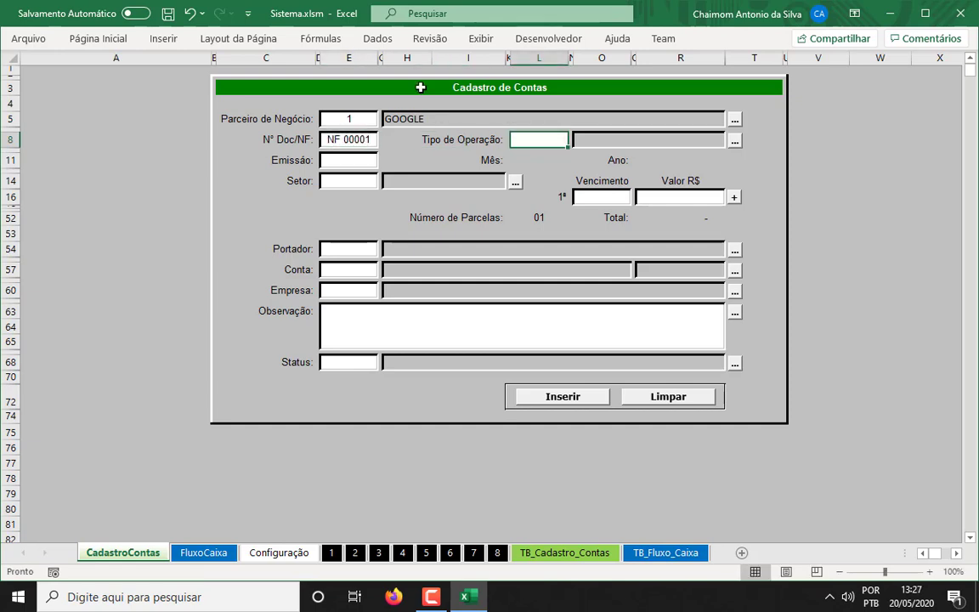
Step: Return to the N° Doc/NF field and set it back to 0
{"action": "key", "text": "shift+Tab"}
{"action": "type", "text": "0"}
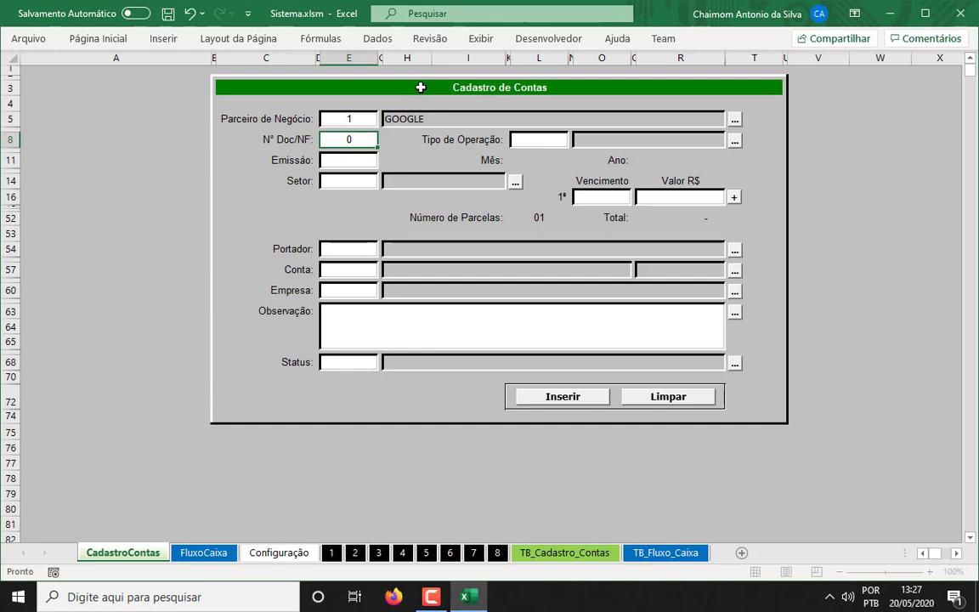
{"action": "key", "text": "Tab"}
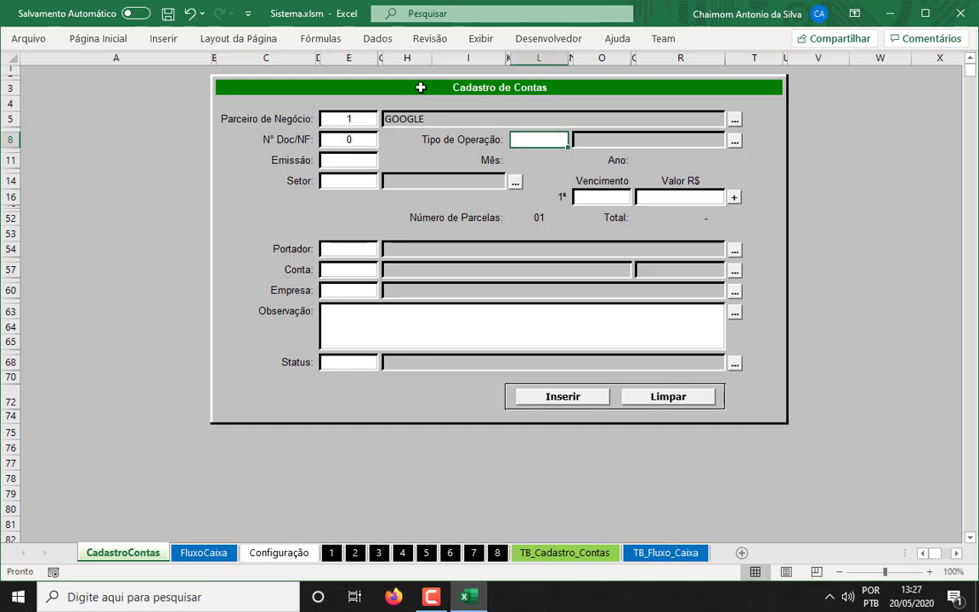
Step: Open the Tipo de Operação search and examine each option from Contas a Pagar to Transferências a Receber
{"action": "left_click", "coordinate": [735, 141]}
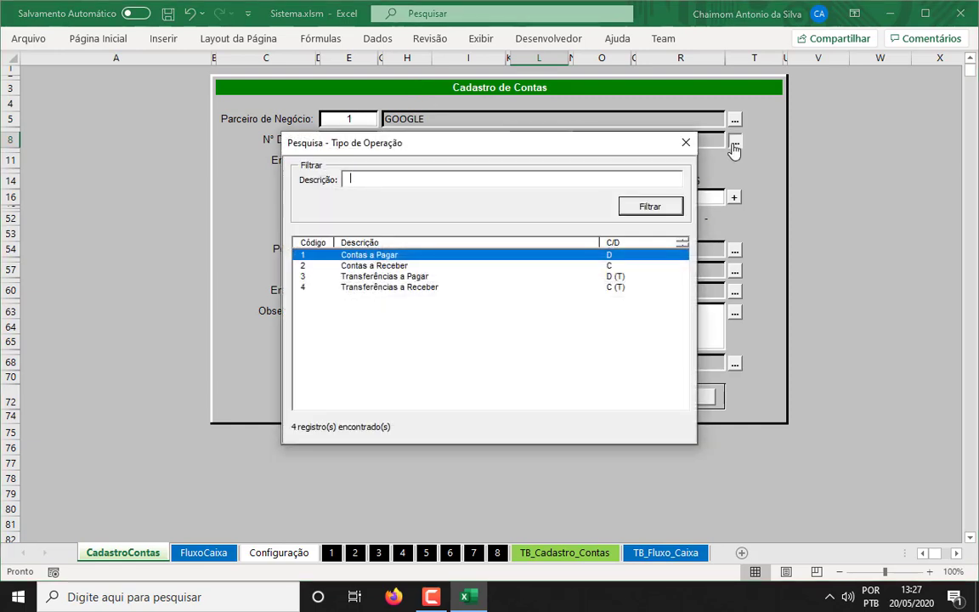
{"action": "left_click", "coordinate": [374, 265]}
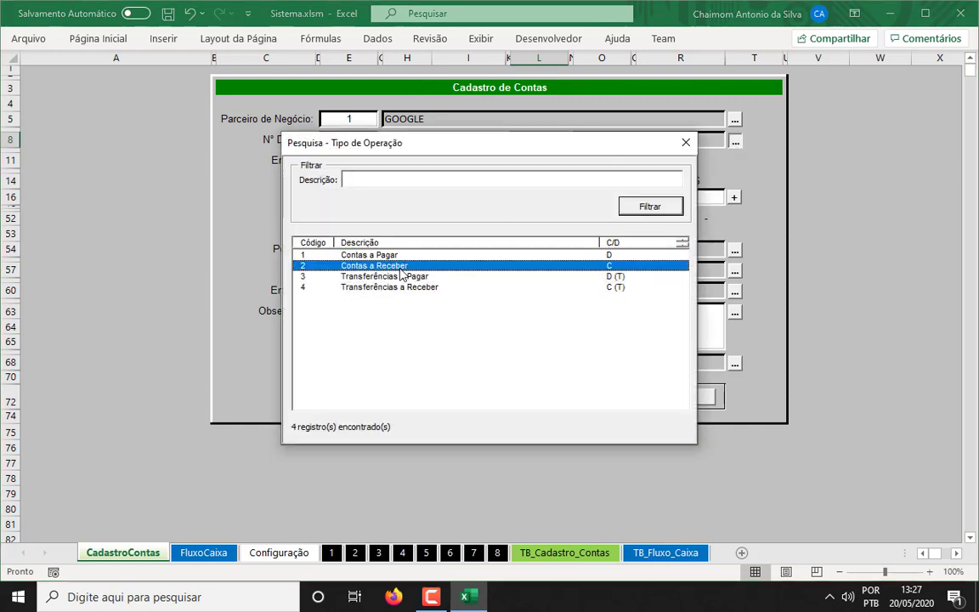
{"action": "left_click", "coordinate": [422, 278]}
{"action": "left_click", "coordinate": [425, 288]}
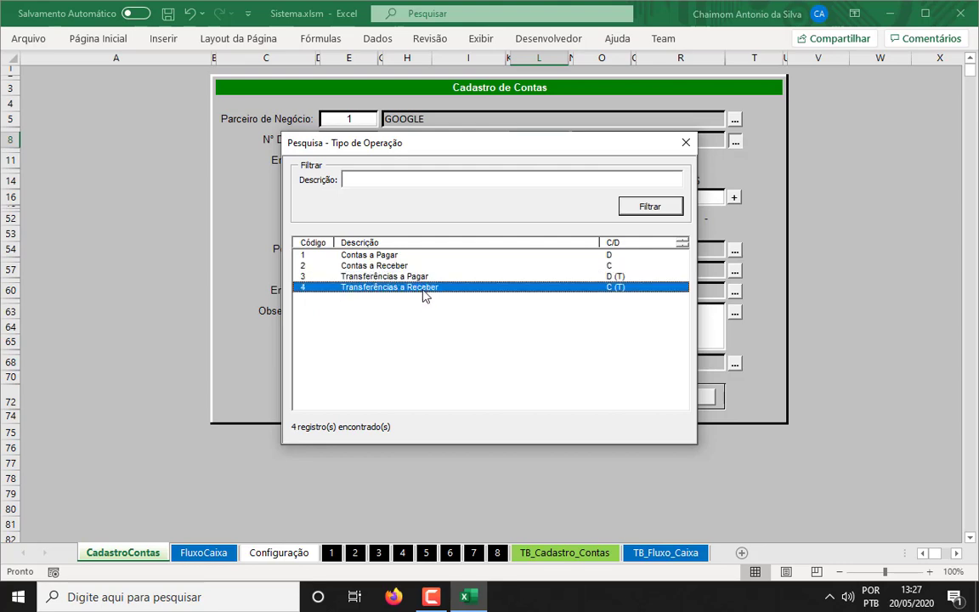
{"action": "left_click", "coordinate": [403, 255]}
{"action": "left_click", "coordinate": [403, 266]}
{"action": "left_click", "coordinate": [403, 276]}
{"action": "left_click", "coordinate": [404, 288]}
{"action": "left_click", "coordinate": [396, 255]}
{"action": "left_click", "coordinate": [397, 266]}
{"action": "left_click", "coordinate": [398, 277]}
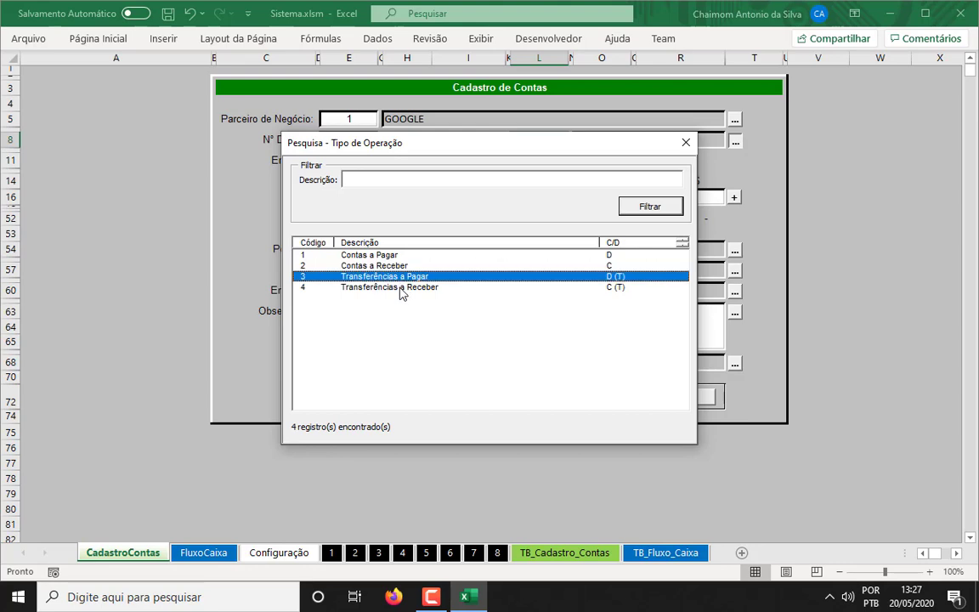
{"action": "left_click", "coordinate": [398, 287]}
Step: Choose Contas a Receber as the Tipo de Operação of the account
{"action": "left_click", "coordinate": [396, 255]}
{"action": "left_click", "coordinate": [396, 266]}
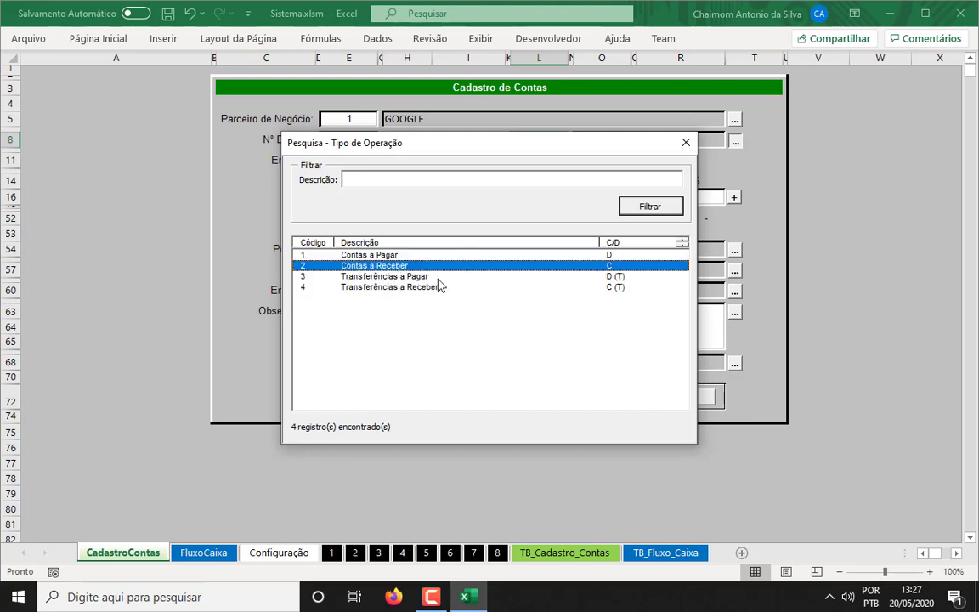
{"action": "double_click", "coordinate": [396, 267]}
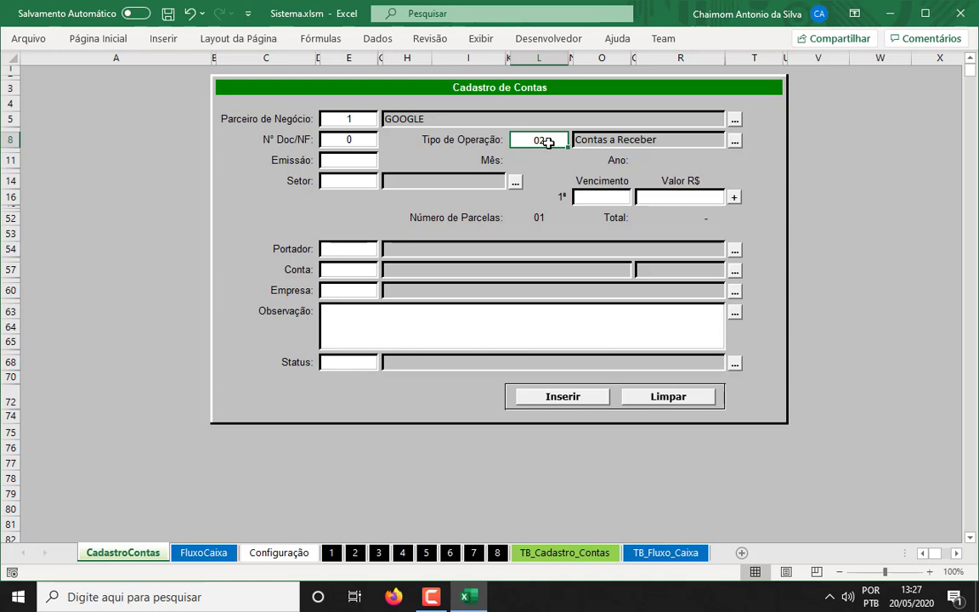
Step: Set the Emissão date to 01/01/2020 and move on to the Setor field
{"action": "left_click", "coordinate": [349, 164]}
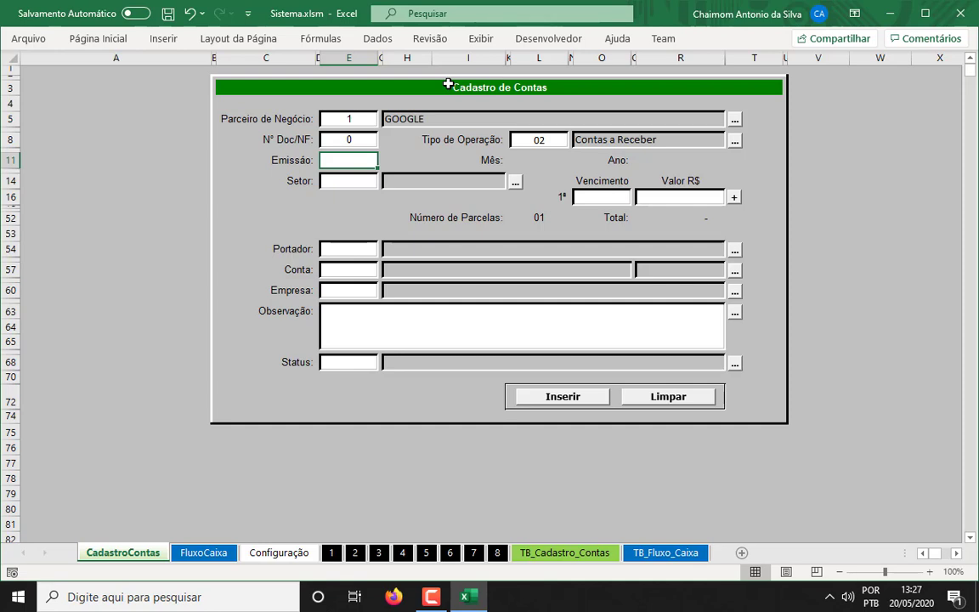
{"action": "type", "text": "01012020"}
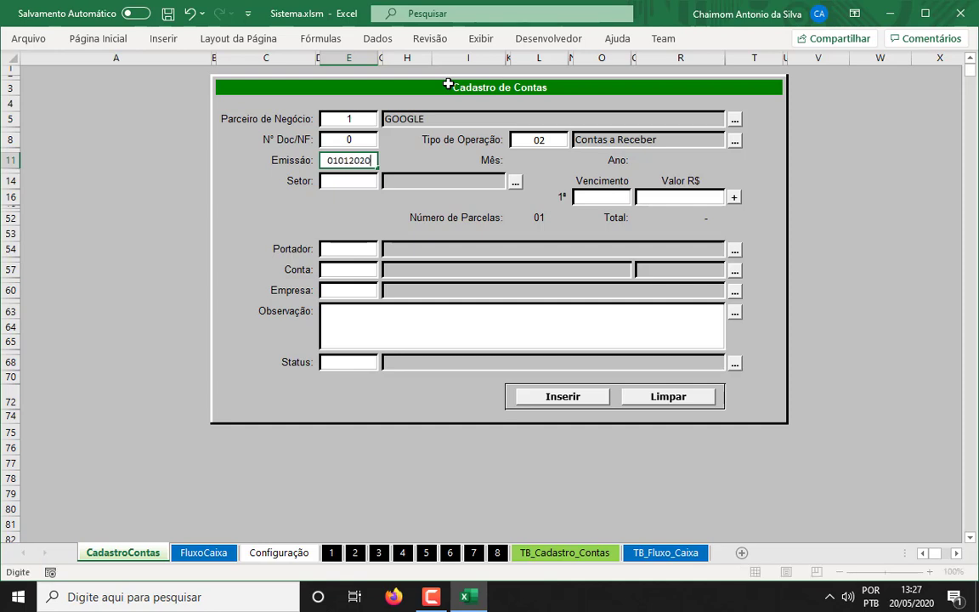
{"action": "key", "text": "Return"}
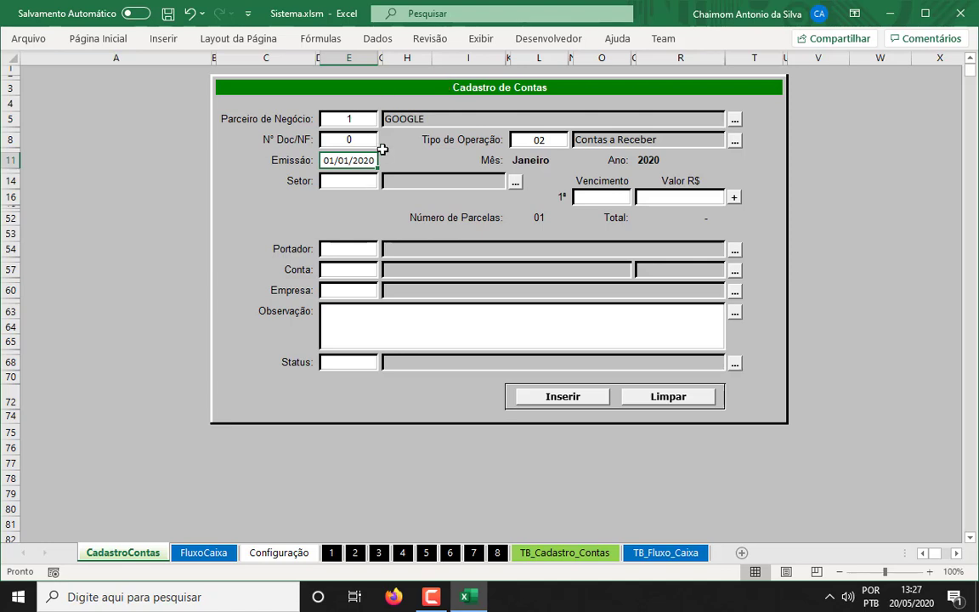
{"action": "type", "text": "010101"}
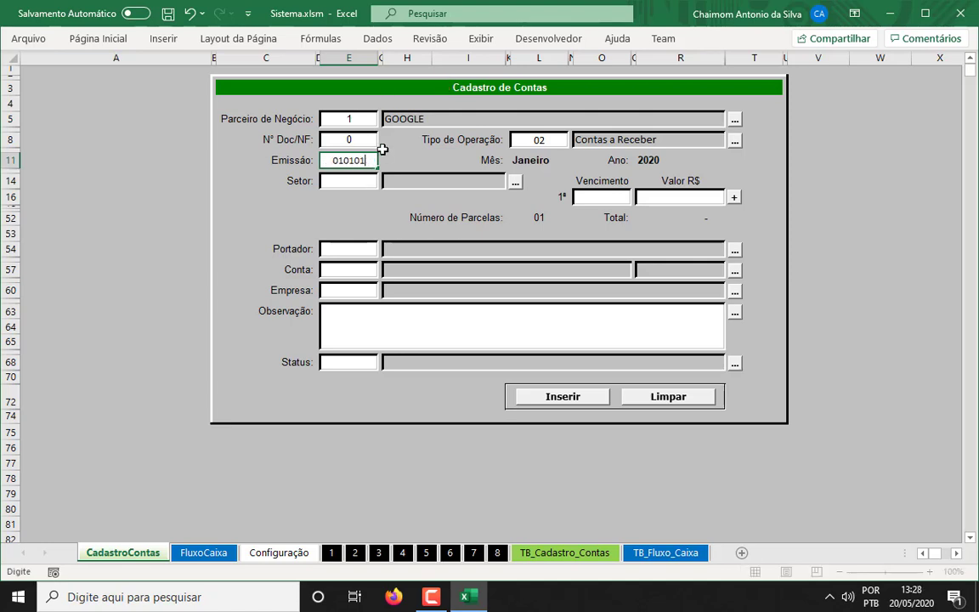
{"action": "key", "text": "BackSpace"}
{"action": "key", "text": "BackSpace"}
{"action": "key", "text": "BackSpace"}
{"action": "key", "text": "BackSpace"}
{"action": "key", "text": "BackSpace"}
{"action": "key", "text": "BackSpace"}
{"action": "type", "text": "01/01/2020"}
{"action": "key", "text": "Tab"}
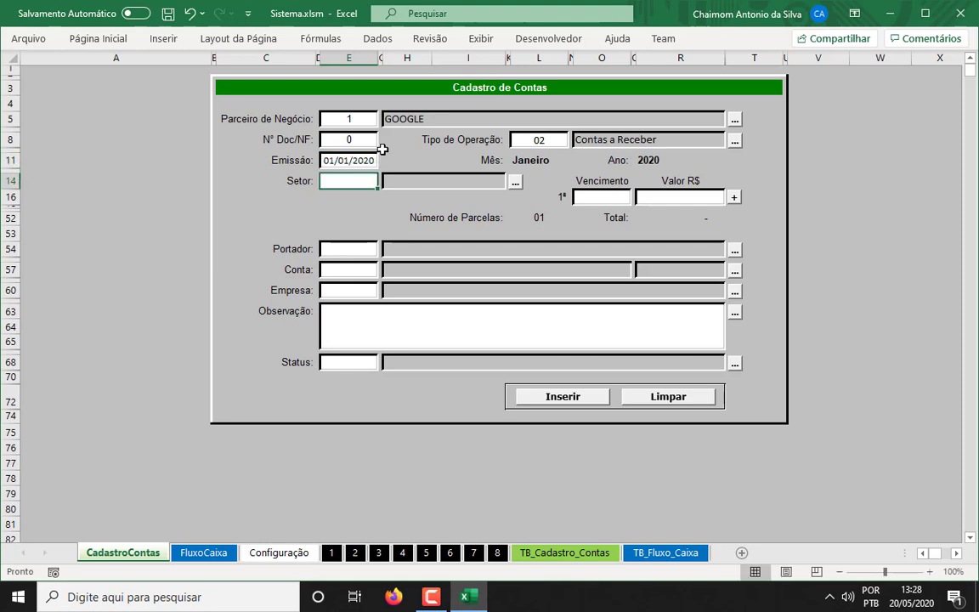
Step: Try to enter the Emissão date with slash separators, as 01/01/2020
{"action": "left_click", "coordinate": [340, 160]}
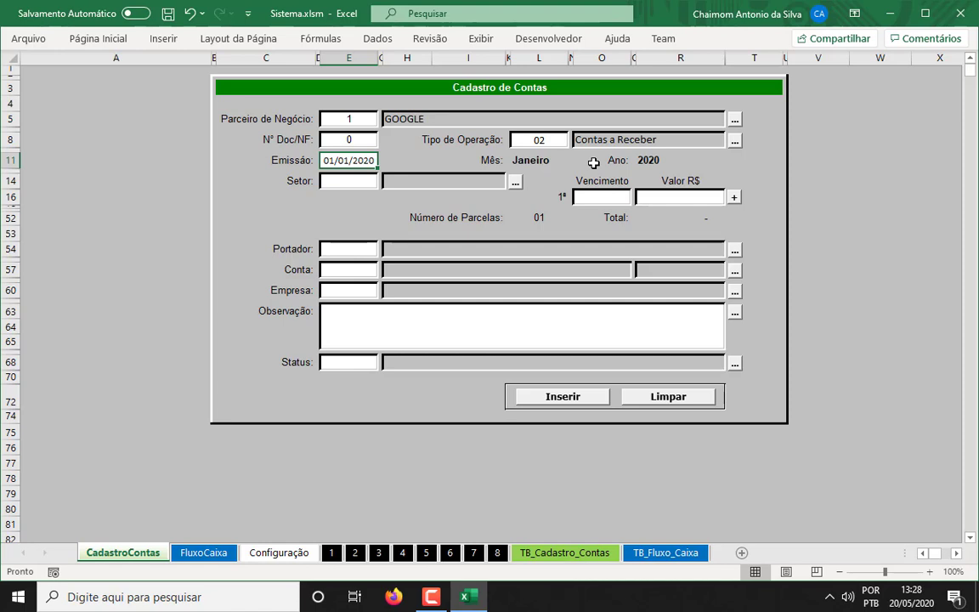
{"action": "type", "text": "01"}
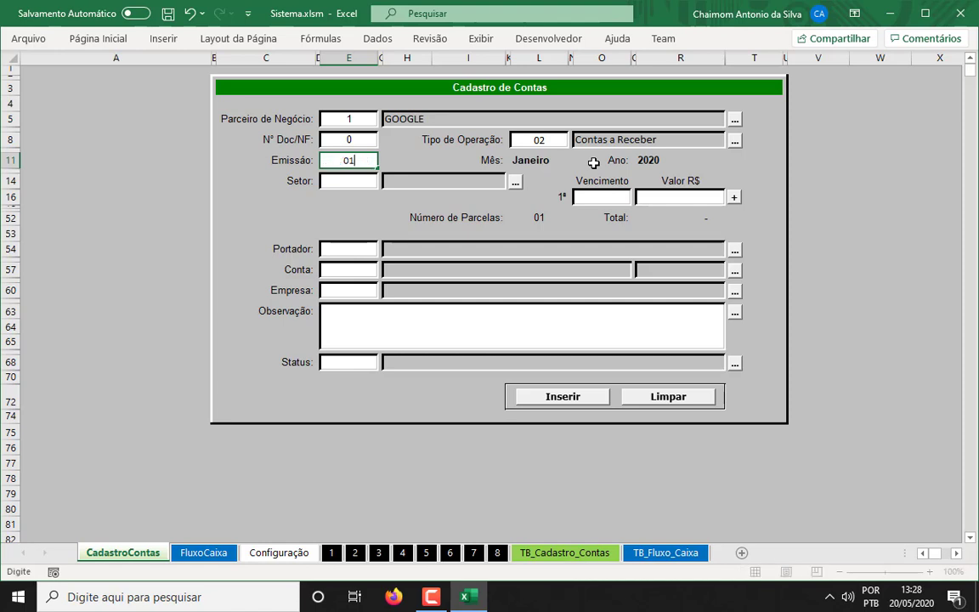
{"action": "type", "text": "/01/2020"}
{"action": "key", "text": "Return"}
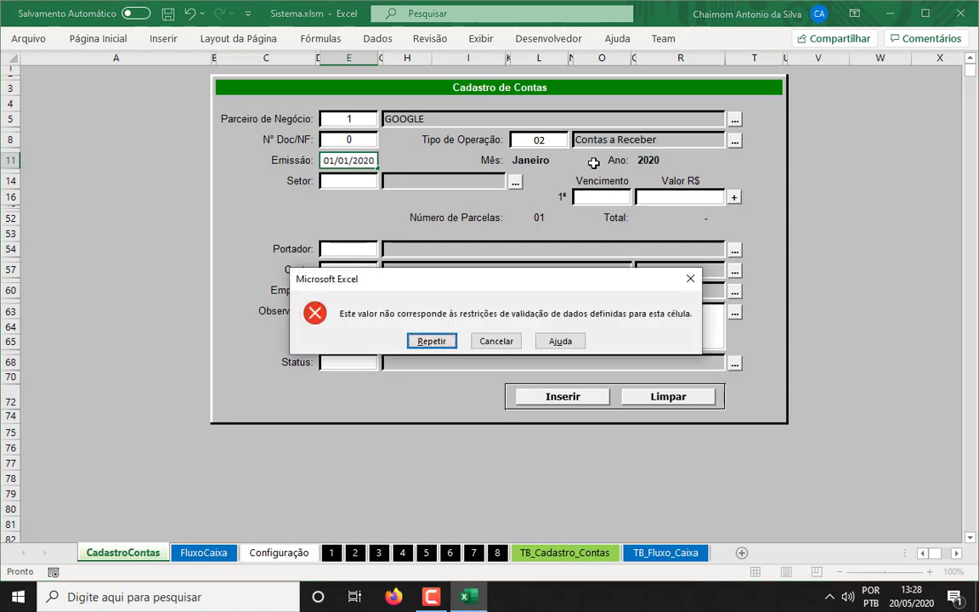
{"action": "key", "text": "Escape"}
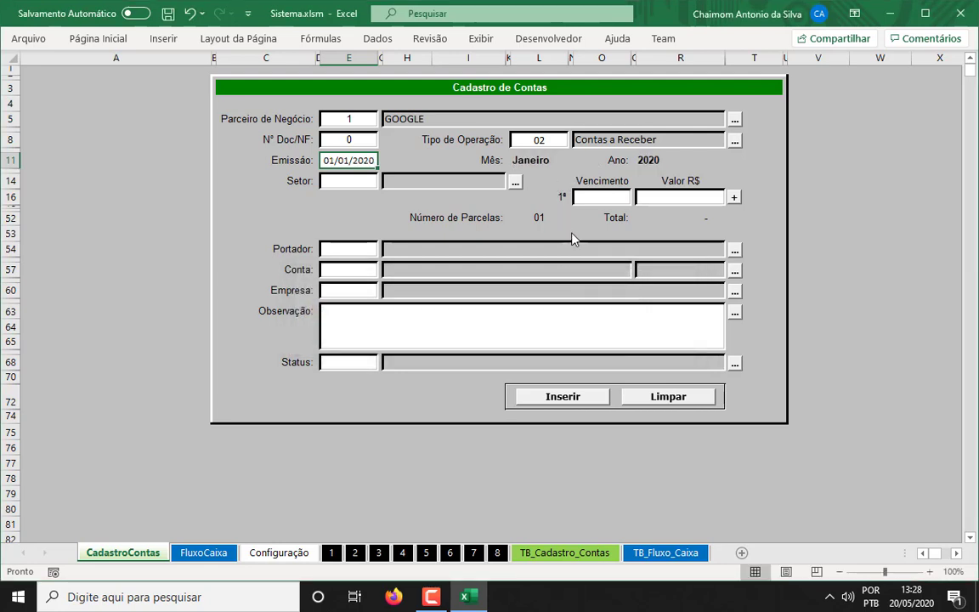
Step: Enter the Emissão date as 01012020 without separators and set the Setor to code 01
{"action": "type", "text": "01/01/2020"}
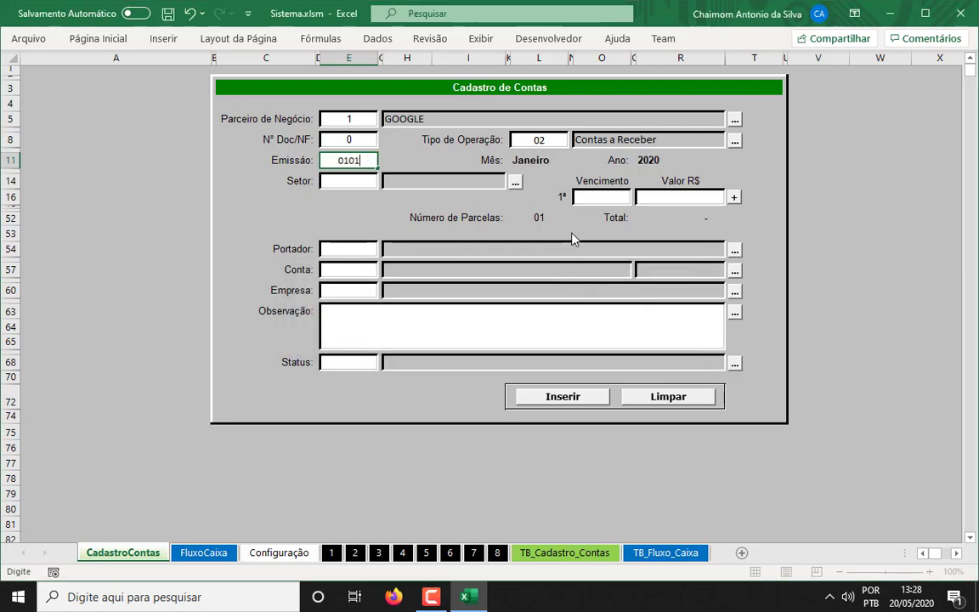
{"action": "key", "text": "Return"}
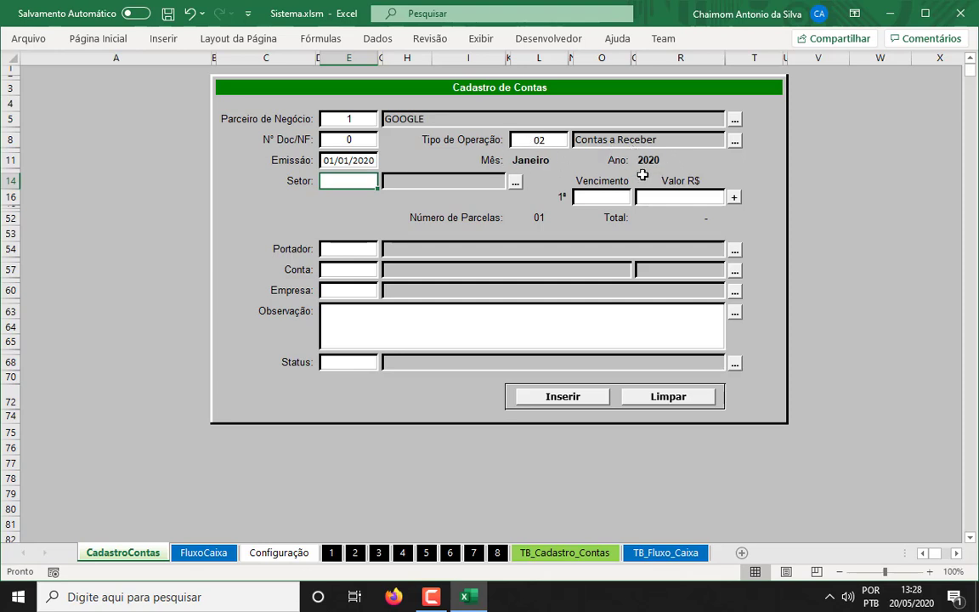
{"action": "type", "text": "01"}
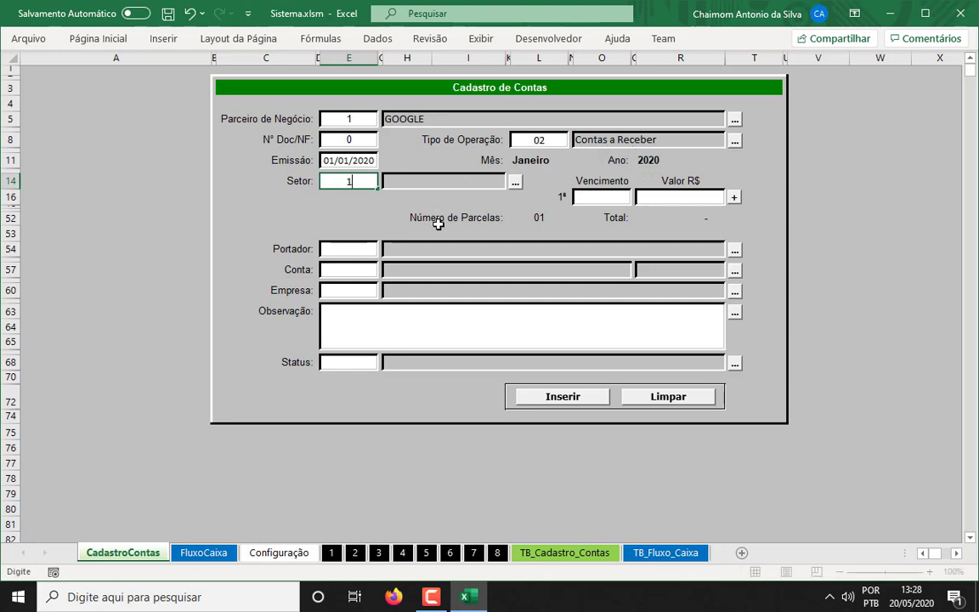
{"action": "key", "text": "Return"}
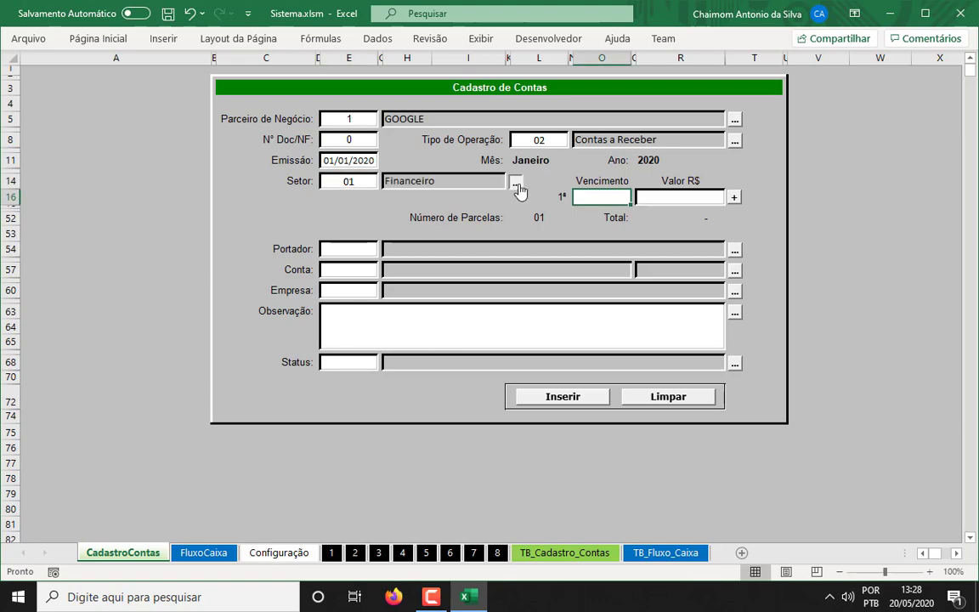
Step: Look through the sectors in the Setor search, choose Administração, and set the Setor back to code 01
{"action": "left_click", "coordinate": [515, 182]}
{"action": "left_click", "coordinate": [371, 267]}
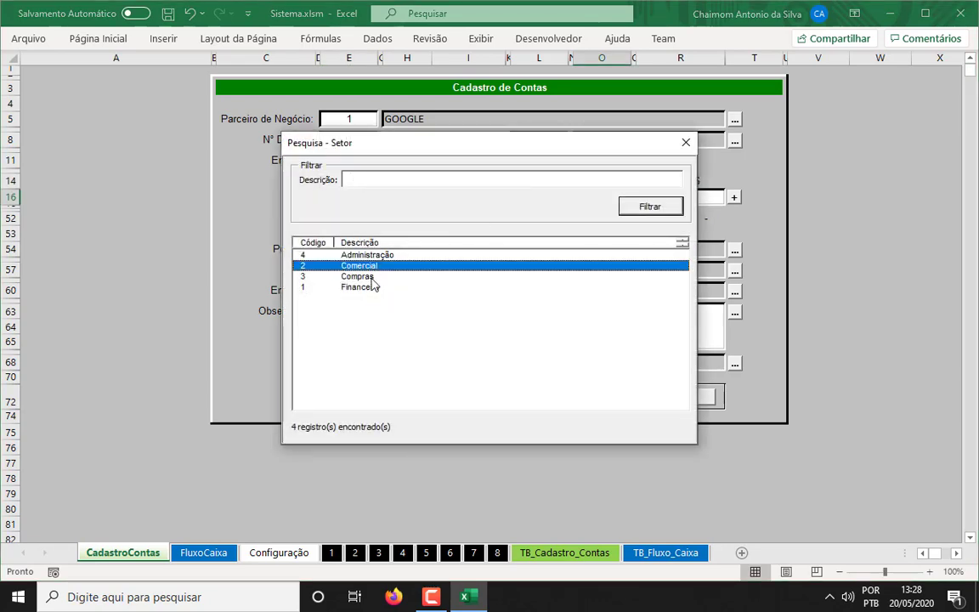
{"action": "left_click", "coordinate": [371, 276]}
{"action": "left_click", "coordinate": [371, 289]}
{"action": "left_click", "coordinate": [371, 276]}
{"action": "left_click", "coordinate": [374, 266]}
{"action": "double_click", "coordinate": [376, 255]}
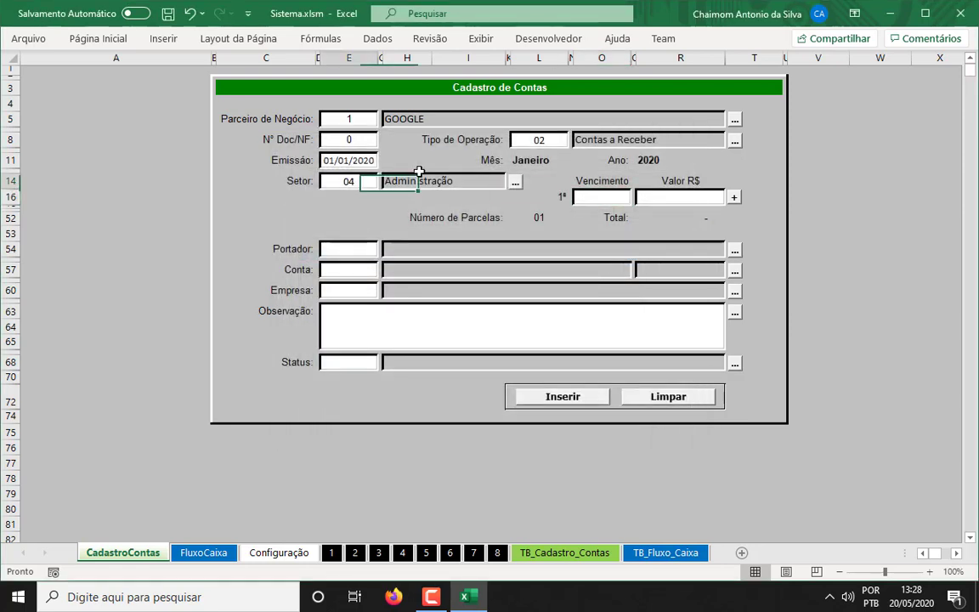
{"action": "type", "text": "01"}
{"action": "key", "text": "Return"}
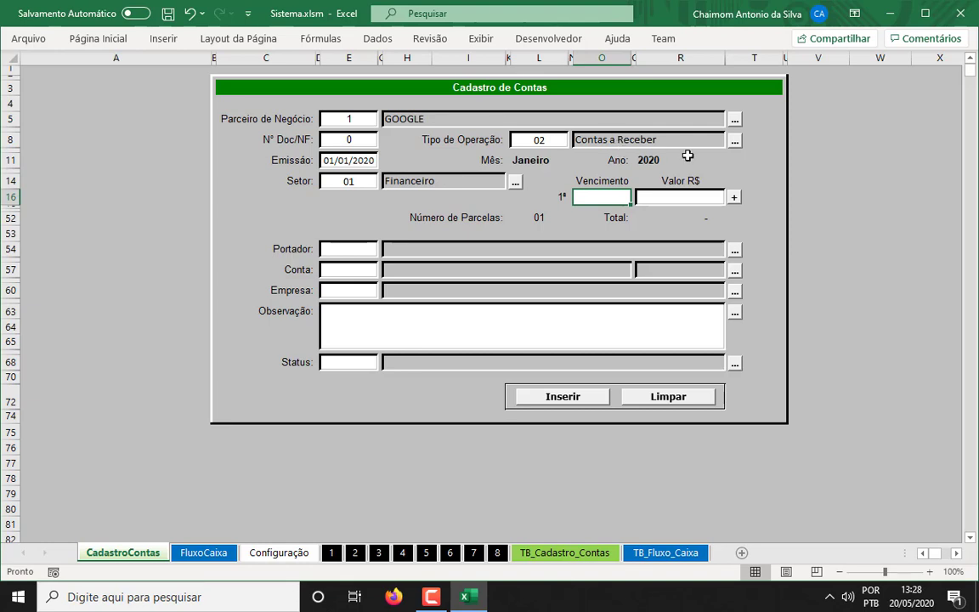
Step: Add installment rows below the first one until the account has all 12 Vencimento and Valor R$ lines
{"action": "left_click", "coordinate": [735, 199]}
{"action": "left_click", "coordinate": [734, 218]}
{"action": "left_click", "coordinate": [734, 239]}
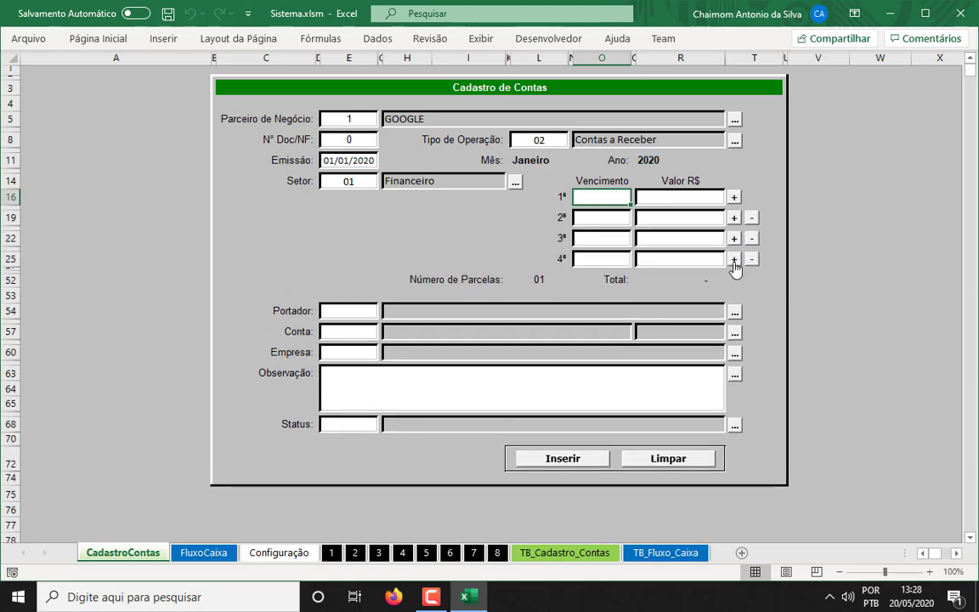
{"action": "left_click", "coordinate": [735, 260]}
{"action": "left_click", "coordinate": [734, 280]}
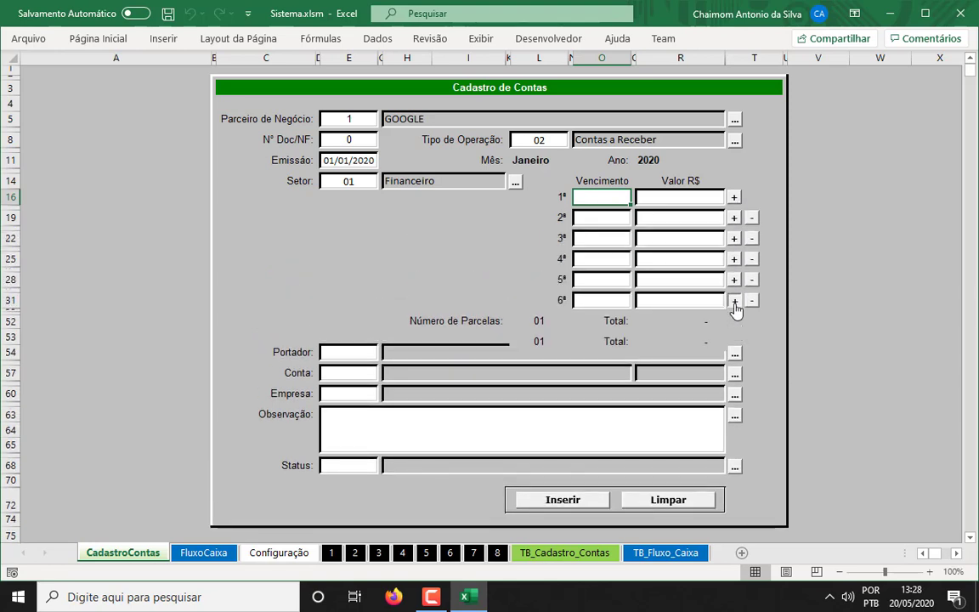
{"action": "left_click", "coordinate": [735, 300]}
{"action": "left_click", "coordinate": [735, 320]}
{"action": "left_click", "coordinate": [735, 341]}
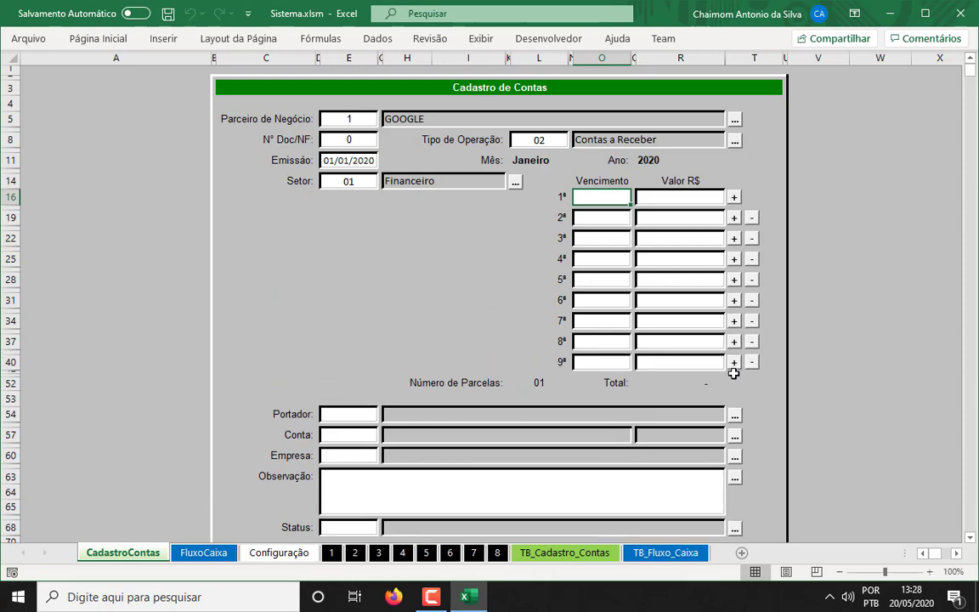
{"action": "left_click", "coordinate": [735, 363]}
{"action": "left_click", "coordinate": [735, 383]}
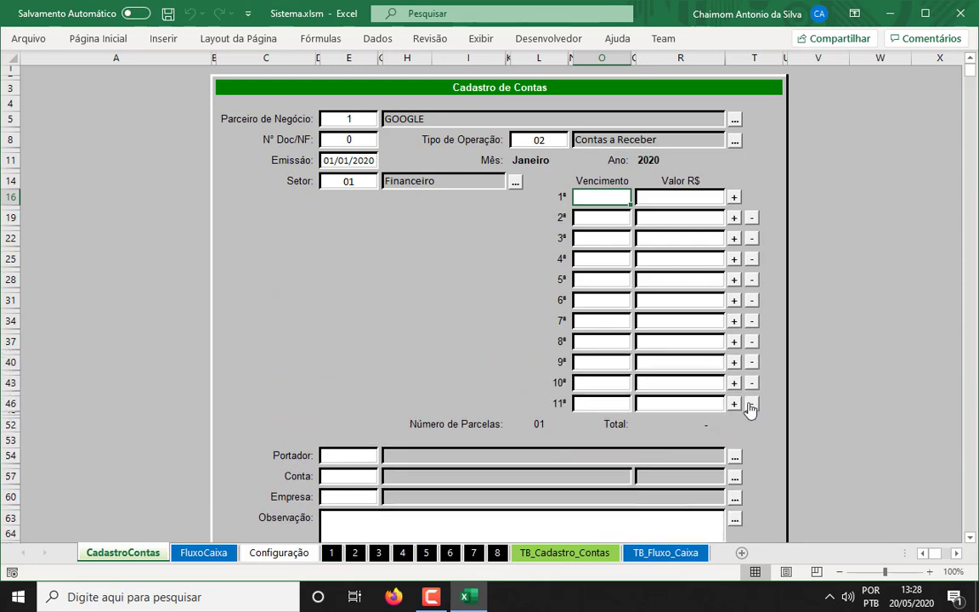
{"action": "left_click", "coordinate": [735, 404]}
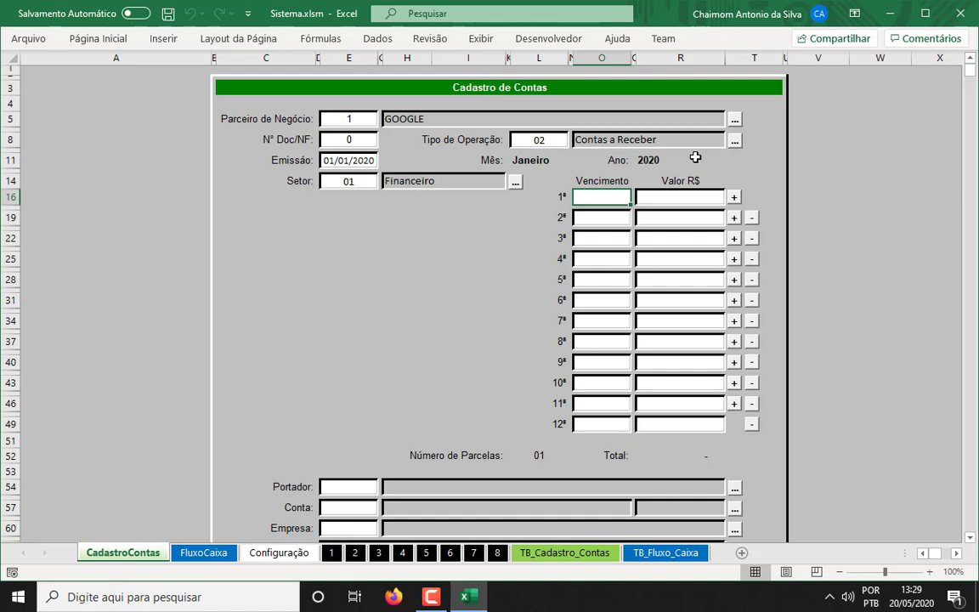
Step: Set the Vencimento of the first three installments to 05/01/2020, 05/02/2020 and 05/03/2020
{"action": "type", "text": "05012020"}
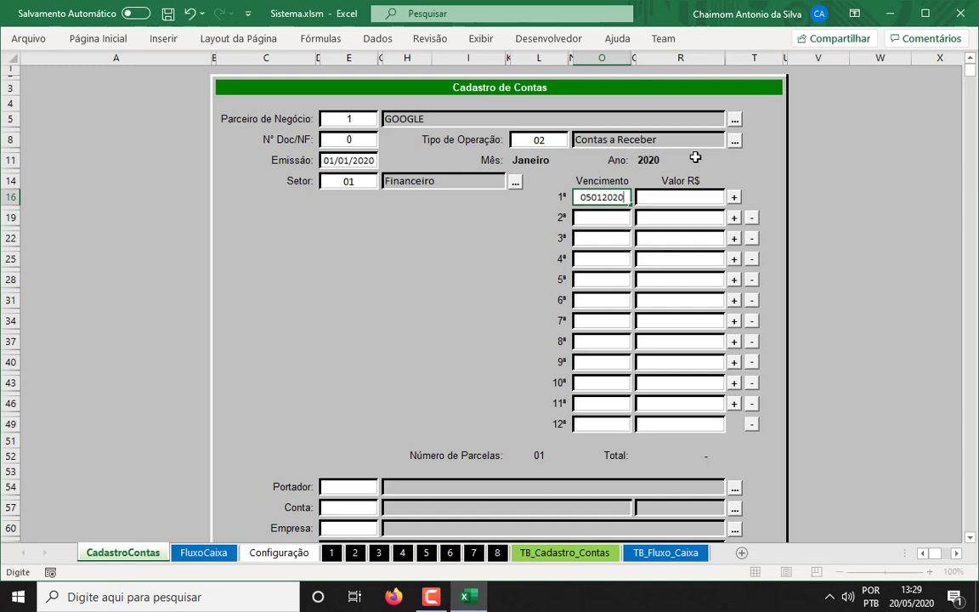
{"action": "key", "text": "Return"}
{"action": "type", "text": "05"}
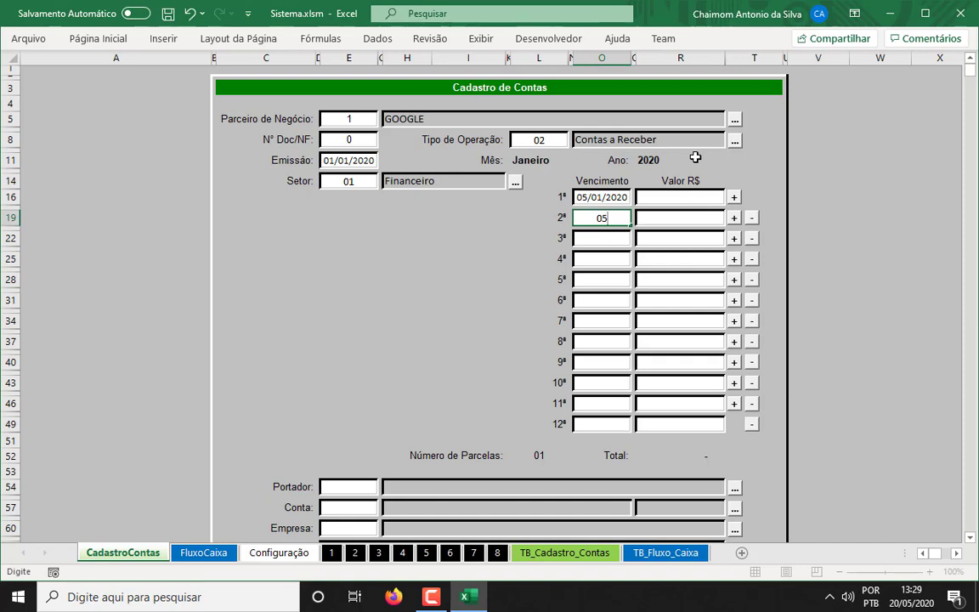
{"action": "type", "text": "/02/2020"}
{"action": "key", "text": "Return"}
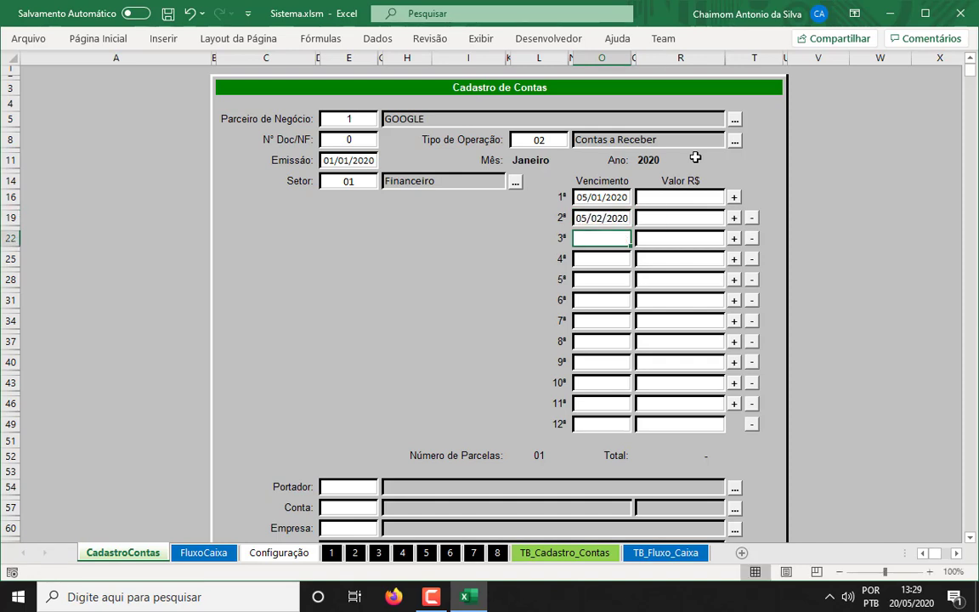
{"action": "type", "text": "05/03/2020"}
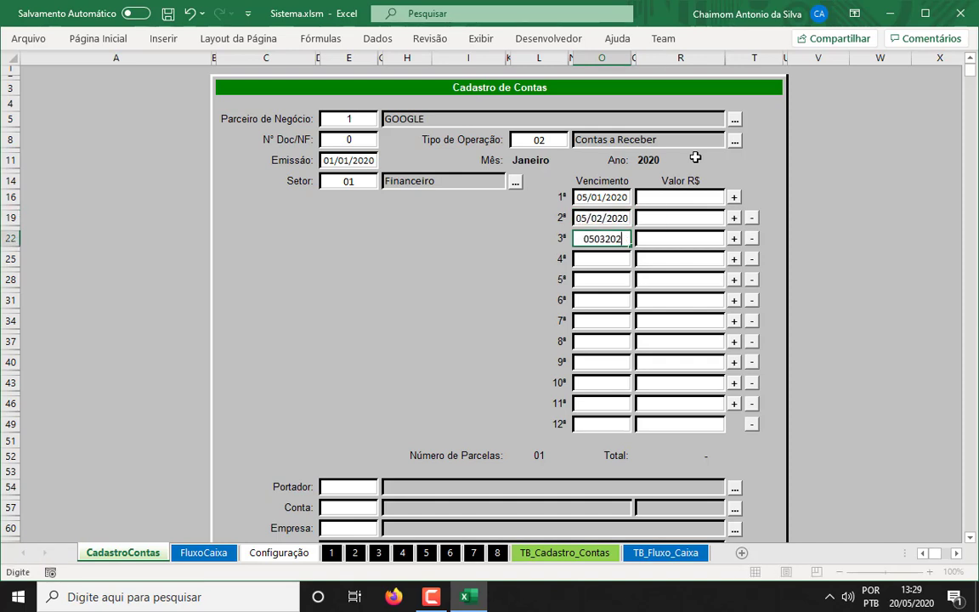
{"action": "key", "text": "Return"}
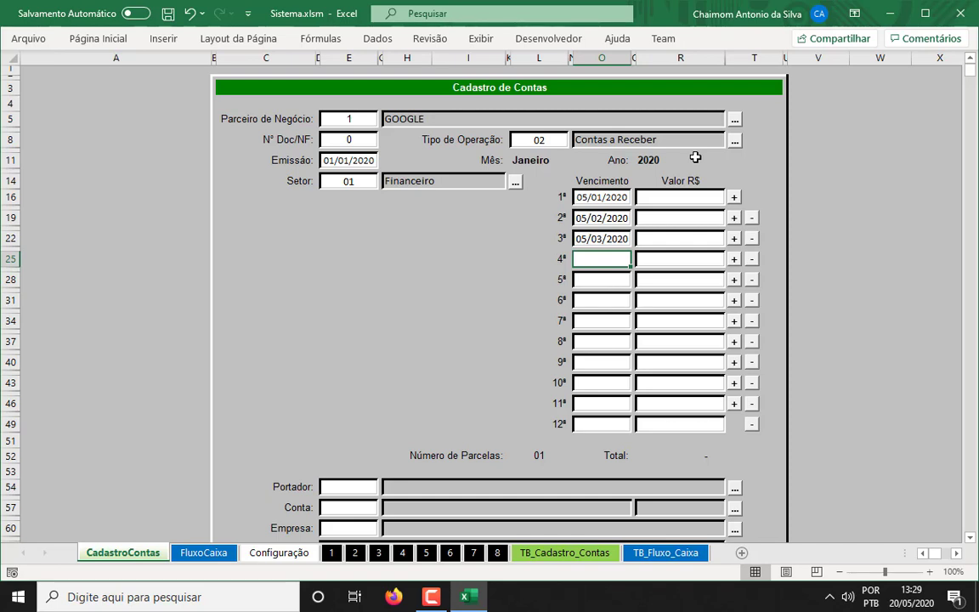
Step: Set the Vencimento of both the 4th and 5th installments to 05/04/2020
{"action": "type", "text": "0"}
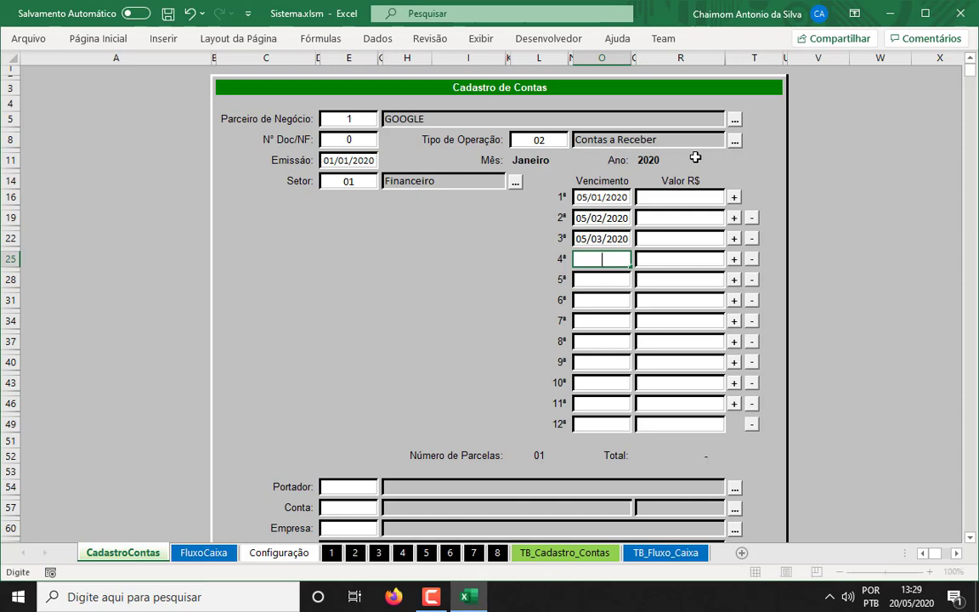
{"action": "type", "text": "5/04/2020"}
{"action": "key", "text": "Tab"}
{"action": "key", "text": "Tab"}
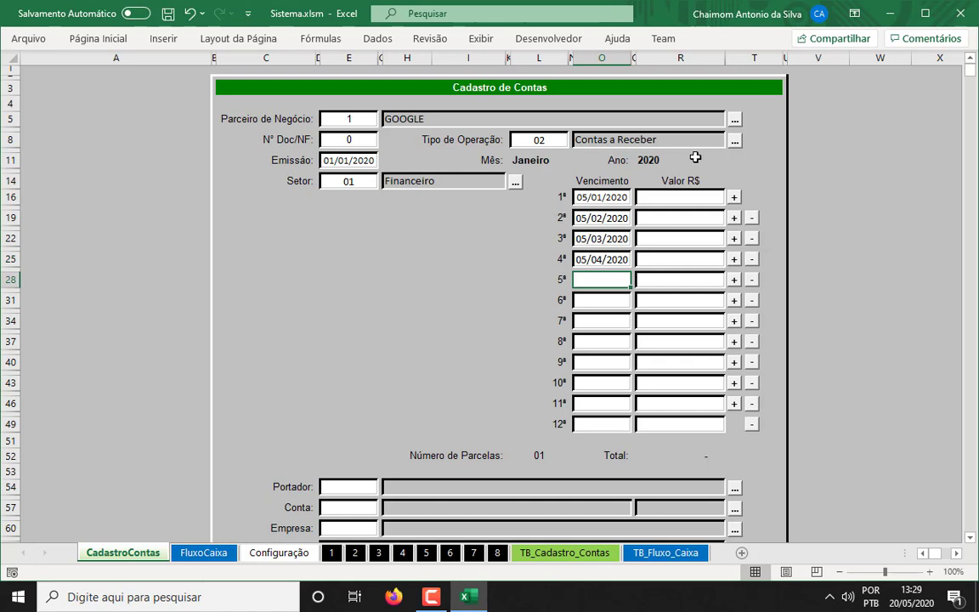
{"action": "type", "text": "05042020"}
{"action": "key", "text": "Tab"}
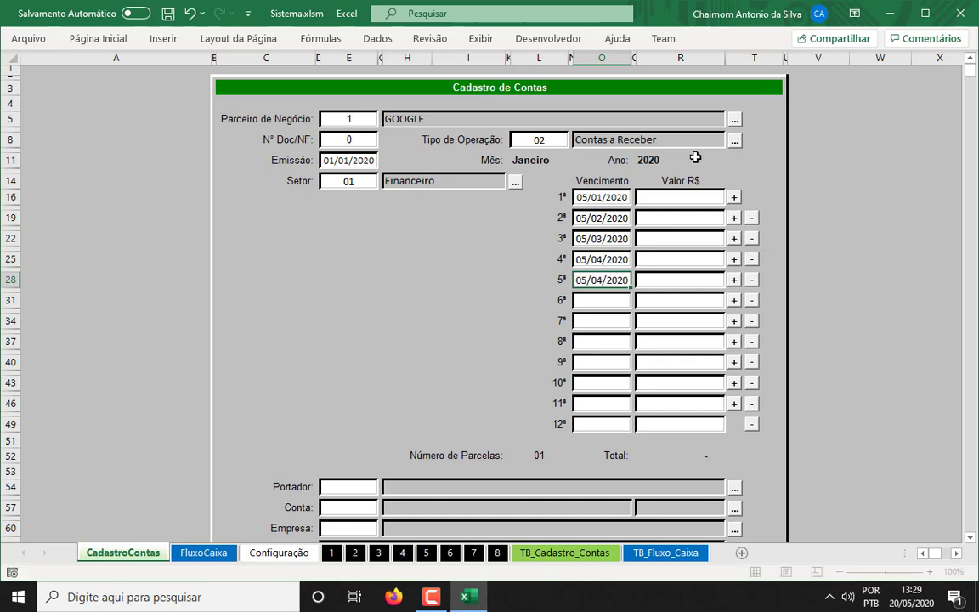
{"action": "key", "text": "Tab"}
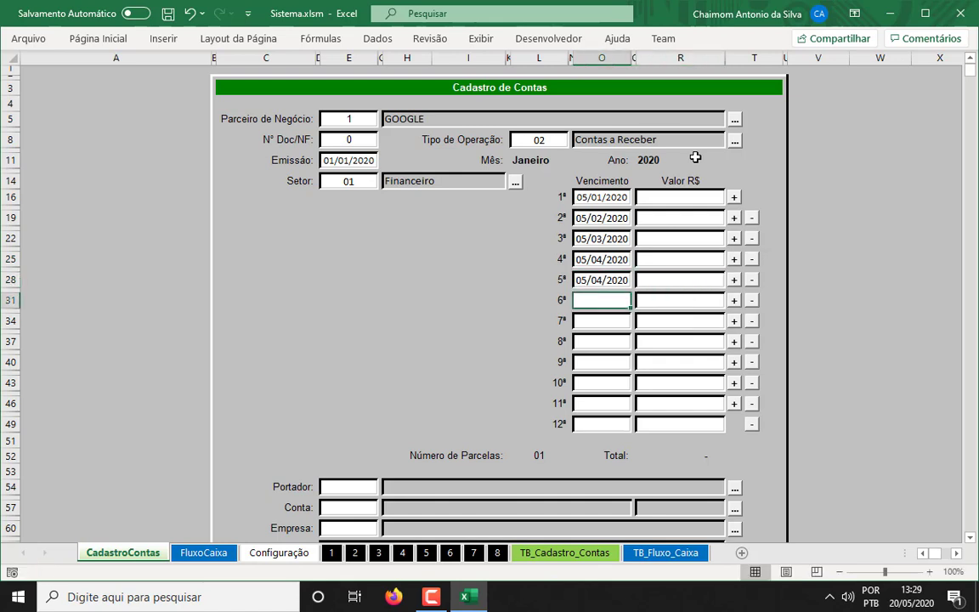
Step: Correct the due date of the 5th installment to 05/05/2020
{"action": "key", "text": "shift+Tab"}
{"action": "key", "text": "shift+Tab"}
{"action": "key", "text": "shift+Tab"}
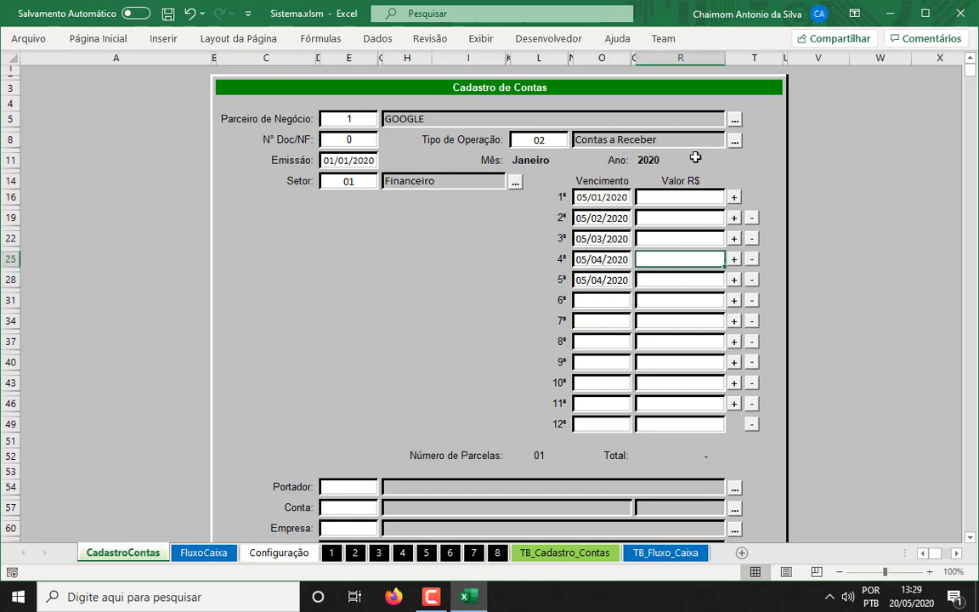
{"action": "key", "text": "Tab"}
{"action": "type", "text": "5042020"}
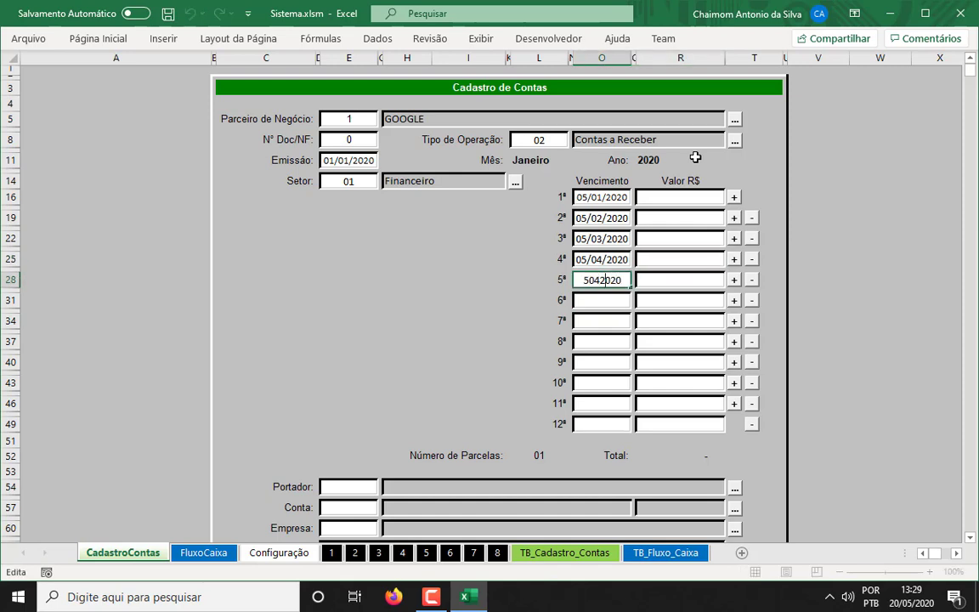
{"action": "key", "text": "Return"}
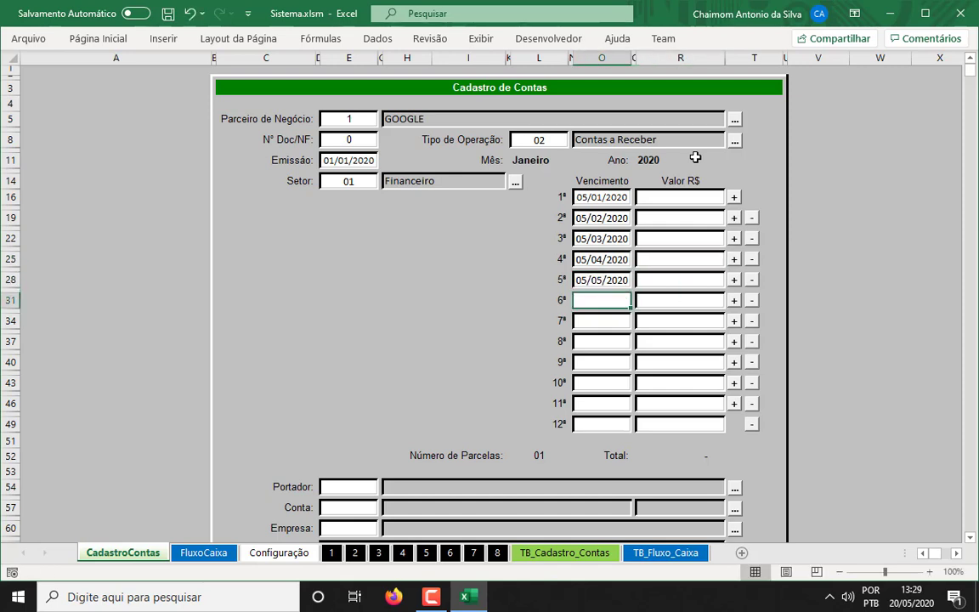
Step: Enter the due dates 05/06/2020, 05/07/2020 and 05/08/2020 for the 6th, 7th and 8th installments
{"action": "type", "text": "05062020"}
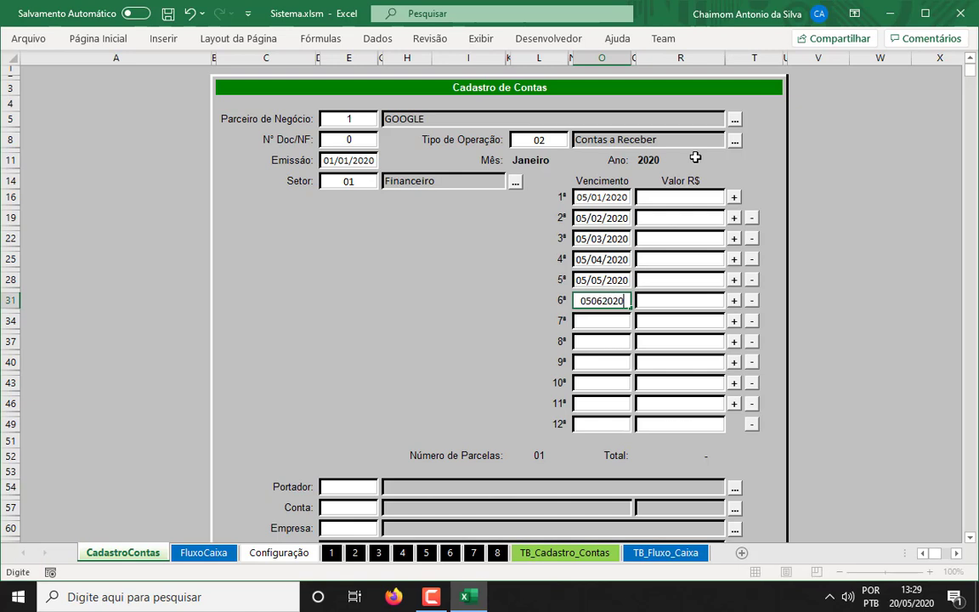
{"action": "key", "text": "Return"}
{"action": "type", "text": "05"}
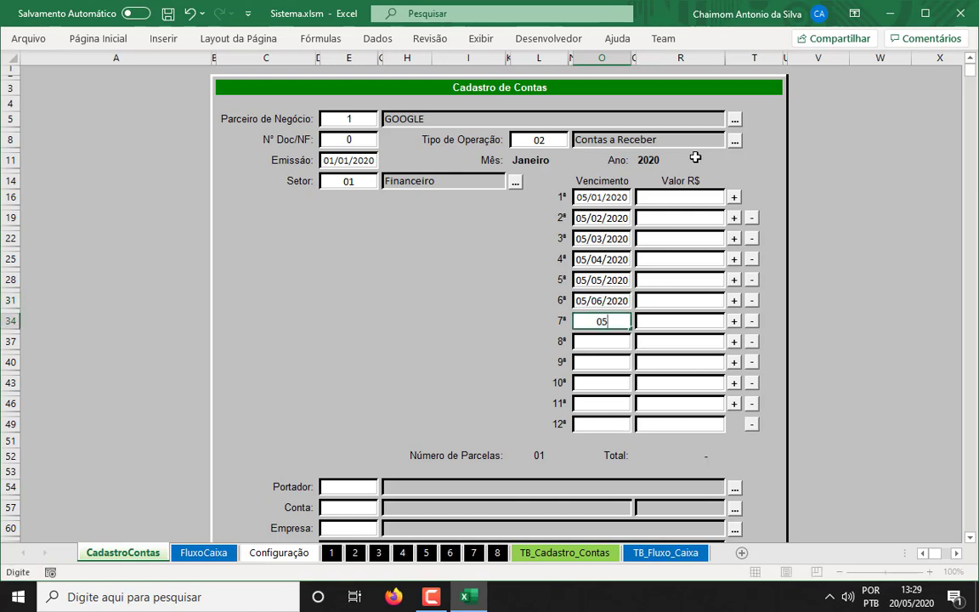
{"action": "type", "text": "/07/2020"}
{"action": "key", "text": "Return"}
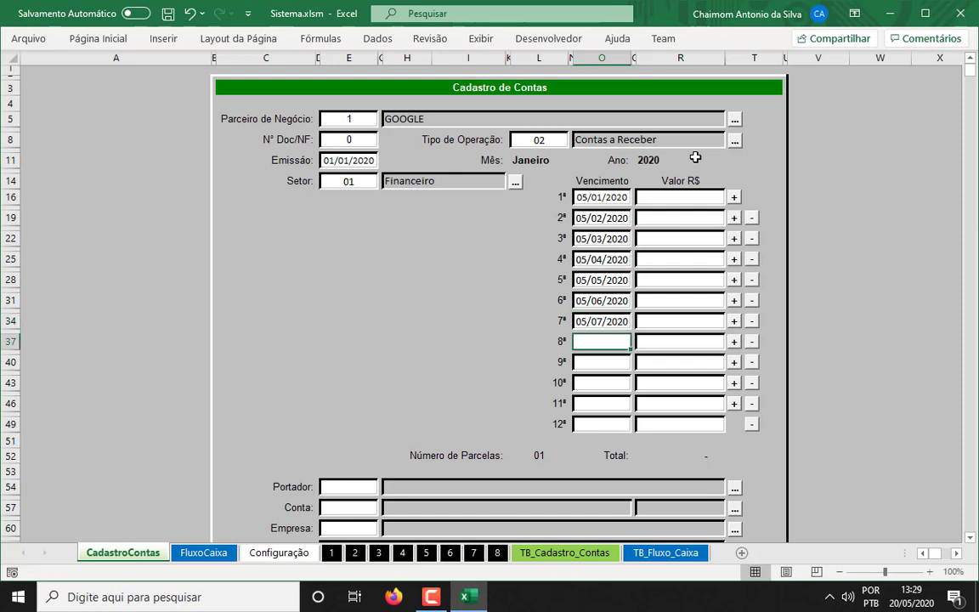
{"action": "type", "text": "05"}
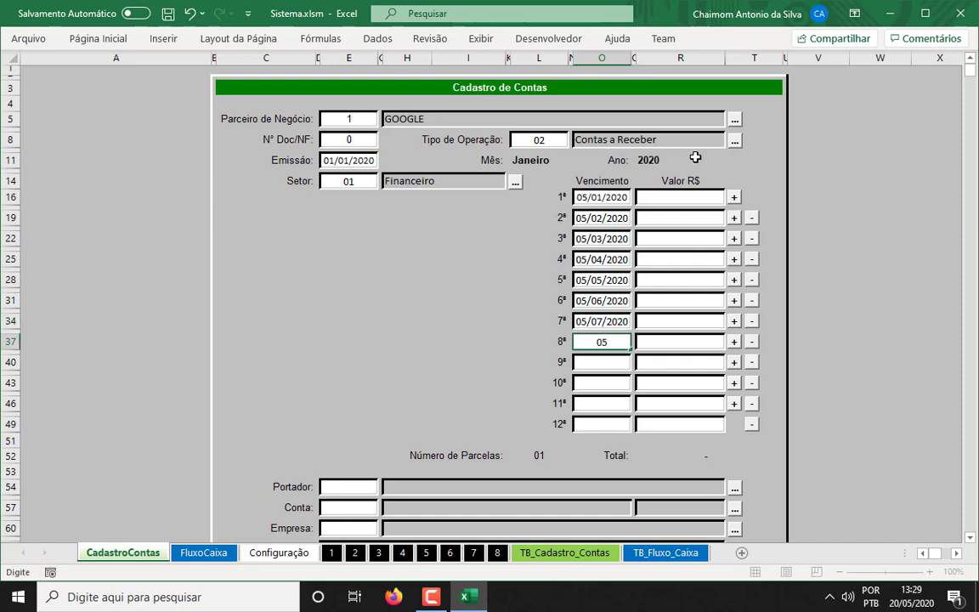
{"action": "type", "text": "082020"}
{"action": "key", "text": "Return"}
Step: Enter the due dates 05/09/2020 and 05/10/2020 for the 9th and 10th installments
{"action": "type", "text": "05"}
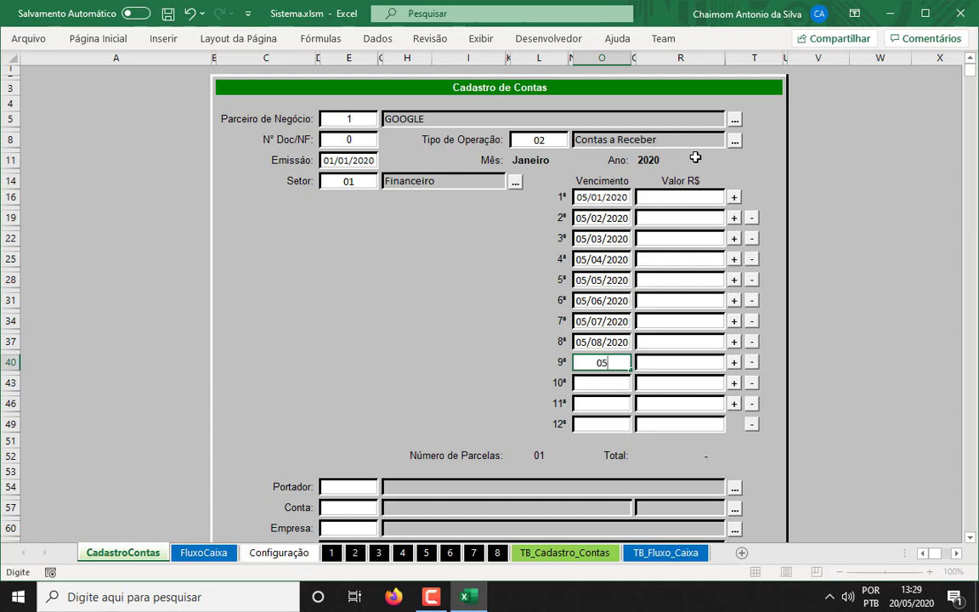
{"action": "type", "text": "/09/2020"}
{"action": "key", "text": "Return"}
{"action": "type", "text": "05"}
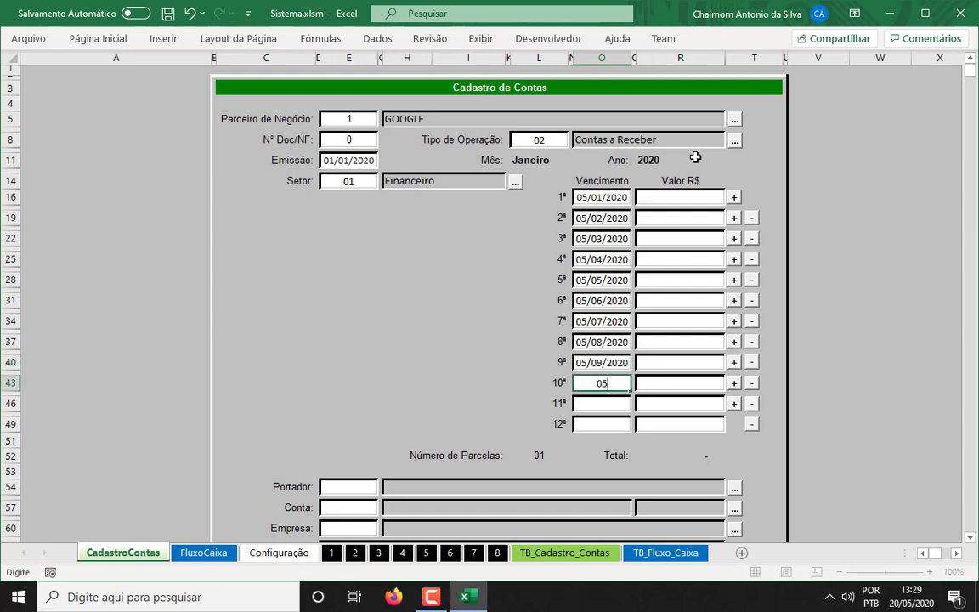
{"action": "type", "text": "/10/"}
{"action": "type", "text": "2020"}
{"action": "key", "text": "Return"}
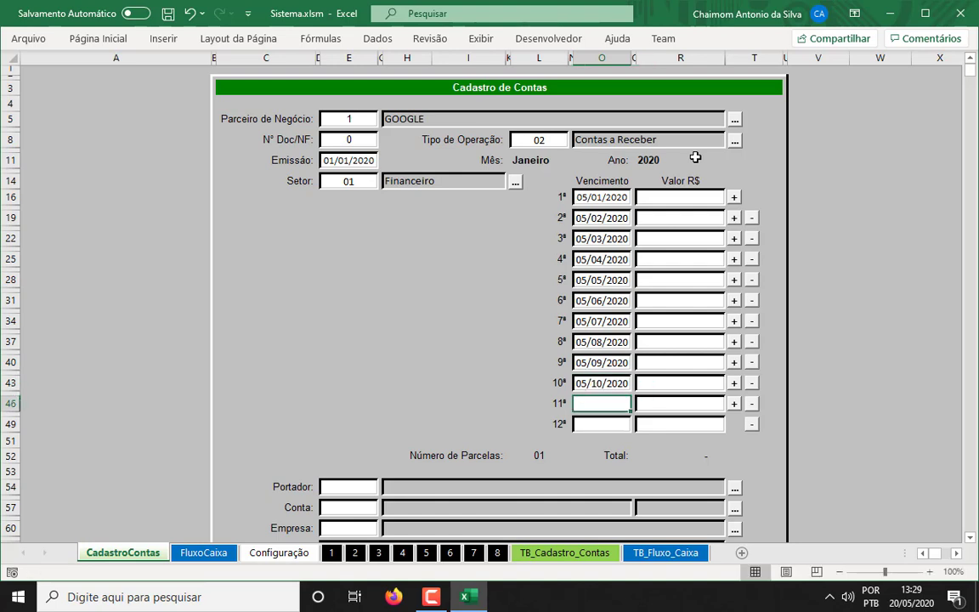
Step: Enter the due dates 05/11/2020 and 05/12/2020 for the 11th and 12th installments
{"action": "type", "text": "05/11/2"}
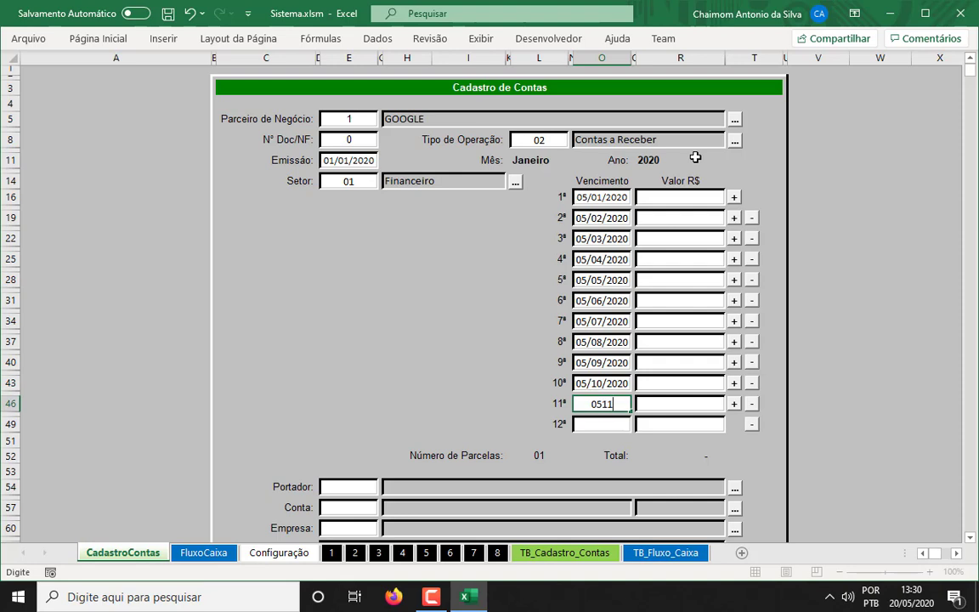
{"action": "type", "text": "020"}
{"action": "key", "text": "Return"}
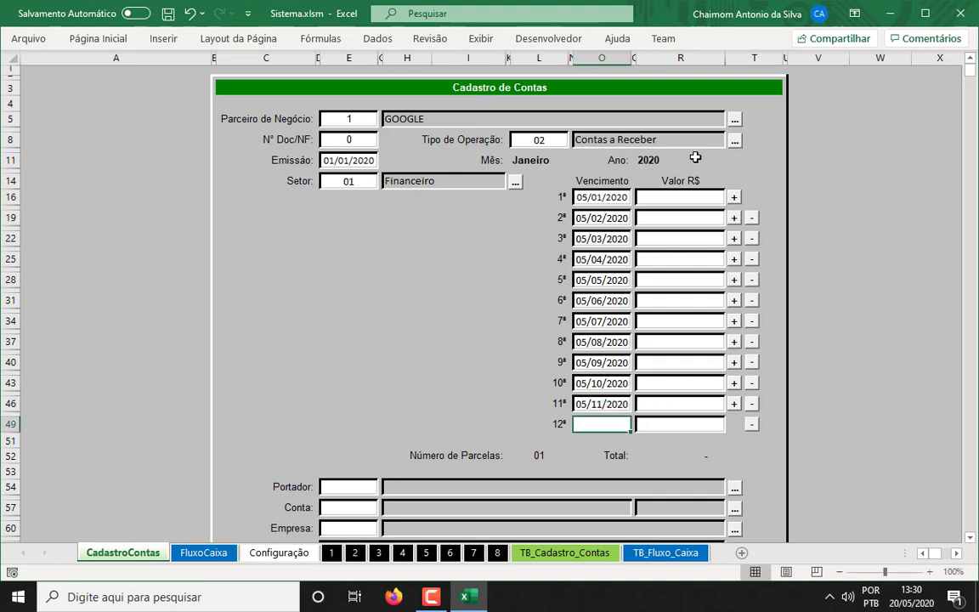
{"action": "type", "text": "0"}
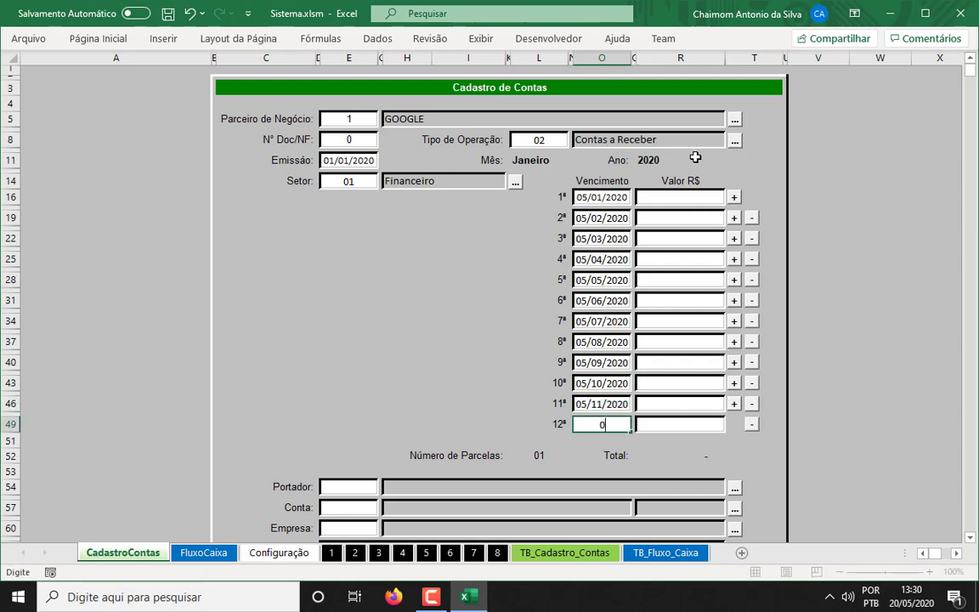
{"action": "type", "text": "1022020"}
{"action": "key", "text": "Tab"}
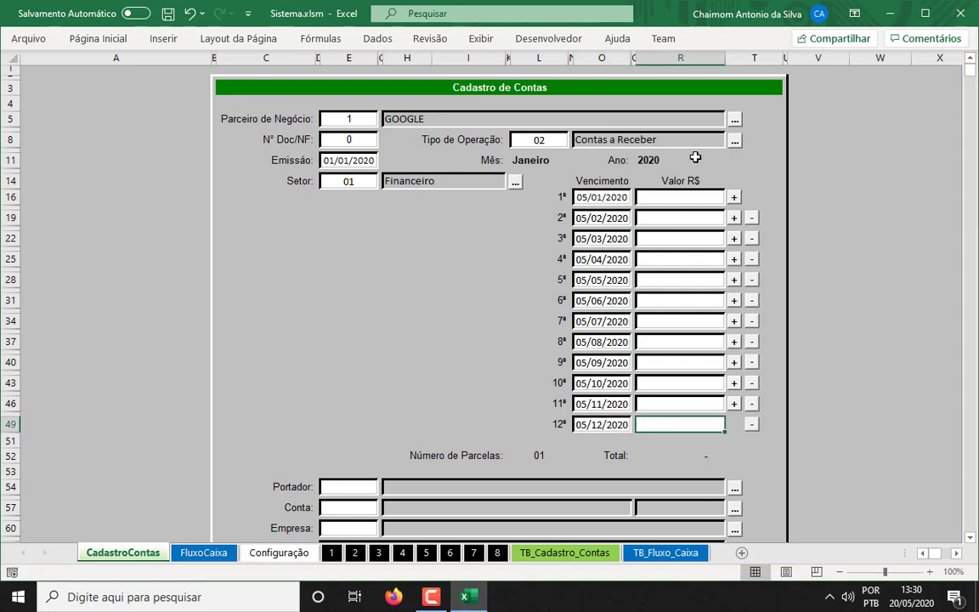
Step: Set the Valor R$ of the 1st installment to 3000
{"action": "left_click", "coordinate": [603, 195]}
{"action": "left_click", "coordinate": [695, 196]}
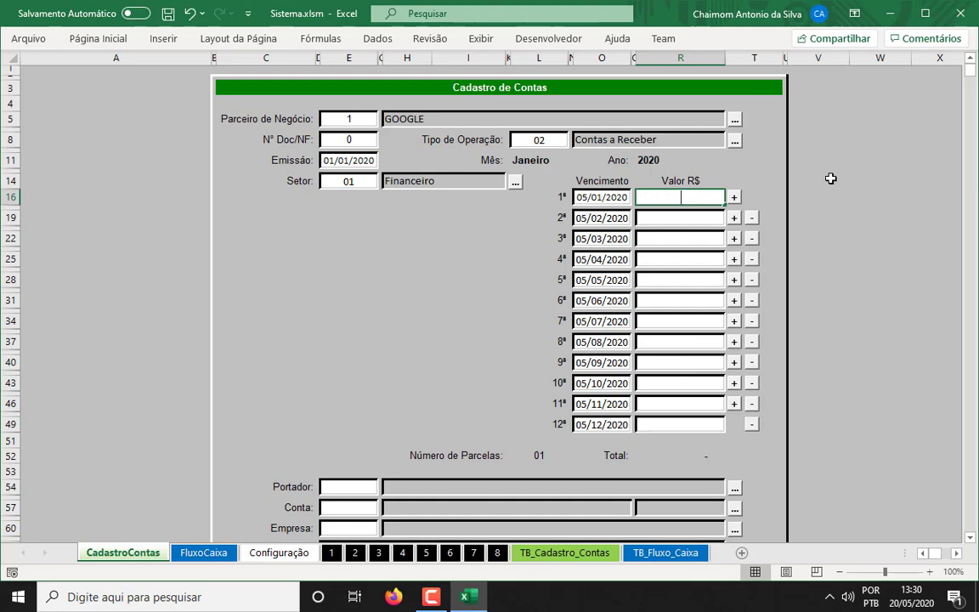
{"action": "type", "text": "3000"}
{"action": "key", "text": "Return"}
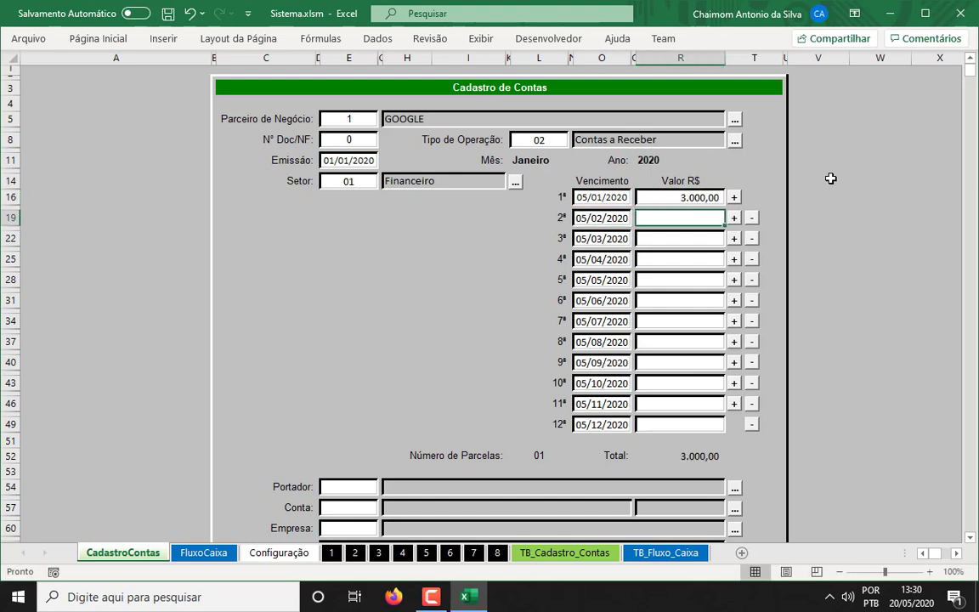
Step: Copy the 1st installment's amount into the Valor R$ fields of the 2nd to 12th installments
{"action": "key", "text": "Up"}
{"action": "key", "text": "ctrl+c"}
{"action": "key", "text": "Down"}
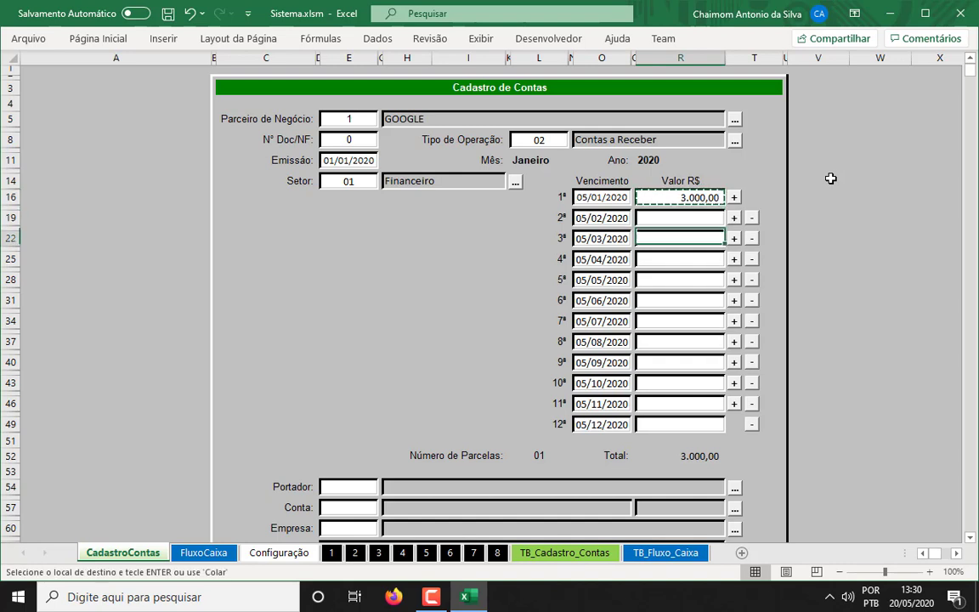
{"action": "key", "text": "ctrl+v"}
{"action": "key", "text": "Down"}
{"action": "key", "text": "ctrl+v"}
{"action": "key", "text": "Down"}
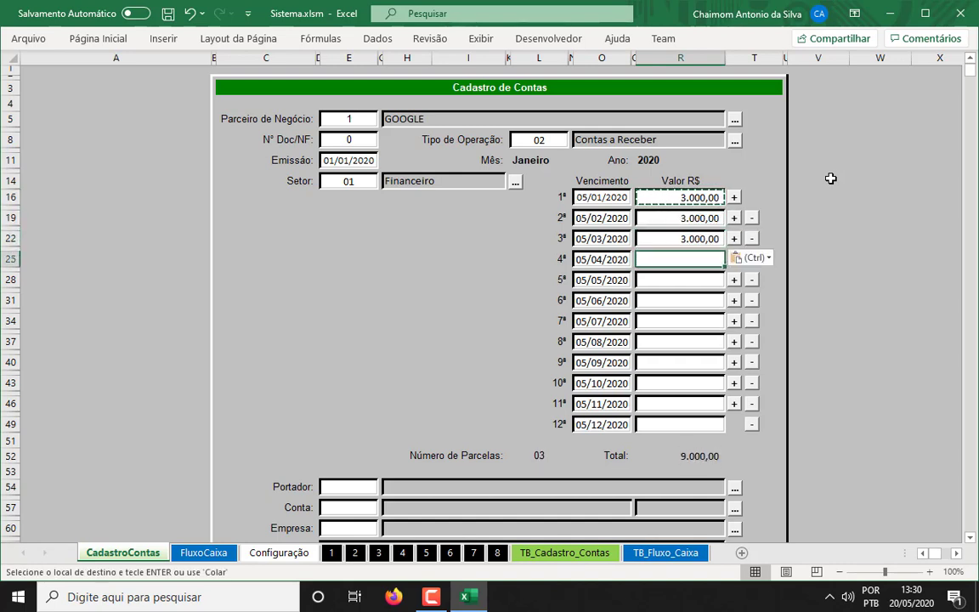
{"action": "key", "text": "ctrl+v"}
{"action": "key", "text": "Down"}
{"action": "key", "text": "ctrl+v"}
{"action": "key", "text": "Down"}
{"action": "key", "text": "ctrl+v"}
{"action": "key", "text": "Down"}
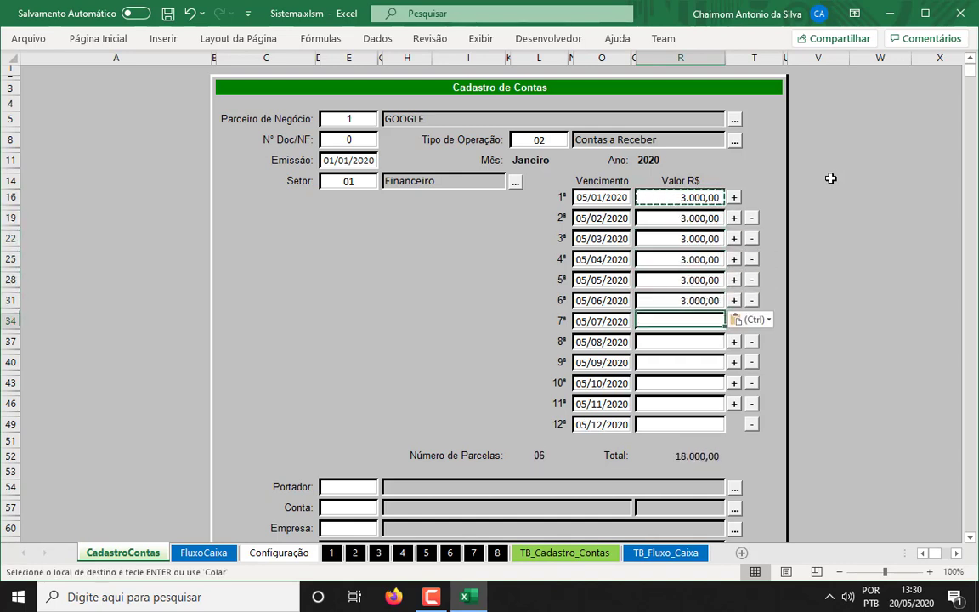
{"action": "key", "text": "ctrl+v"}
{"action": "key", "text": "Down"}
{"action": "key", "text": "ctrl+v"}
{"action": "key", "text": "Down"}
{"action": "key", "text": "ctrl+v"}
{"action": "key", "text": "Down"}
{"action": "key", "text": "ctrl+v"}
{"action": "key", "text": "Down"}
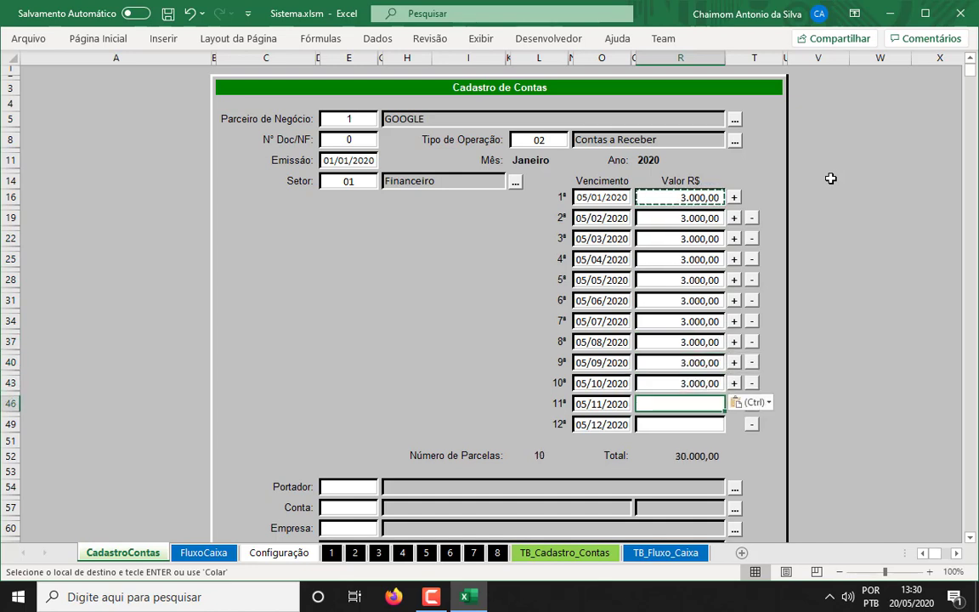
{"action": "key", "text": "ctrl+v"}
{"action": "key", "text": "Down"}
{"action": "key", "text": "ctrl+v"}
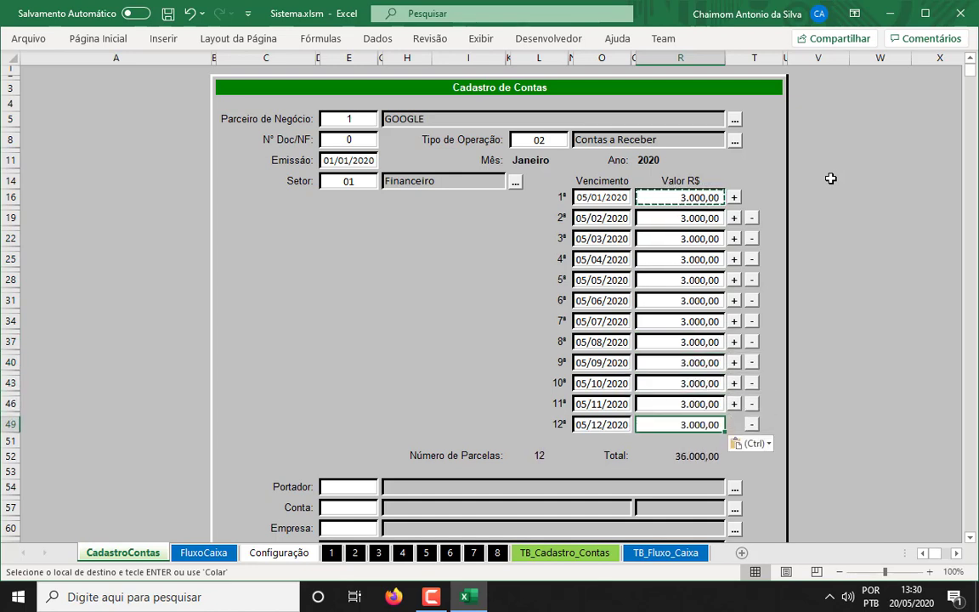
Step: Review the due date and amount fields of the first five installments row by row
{"action": "left_click", "coordinate": [712, 197]}
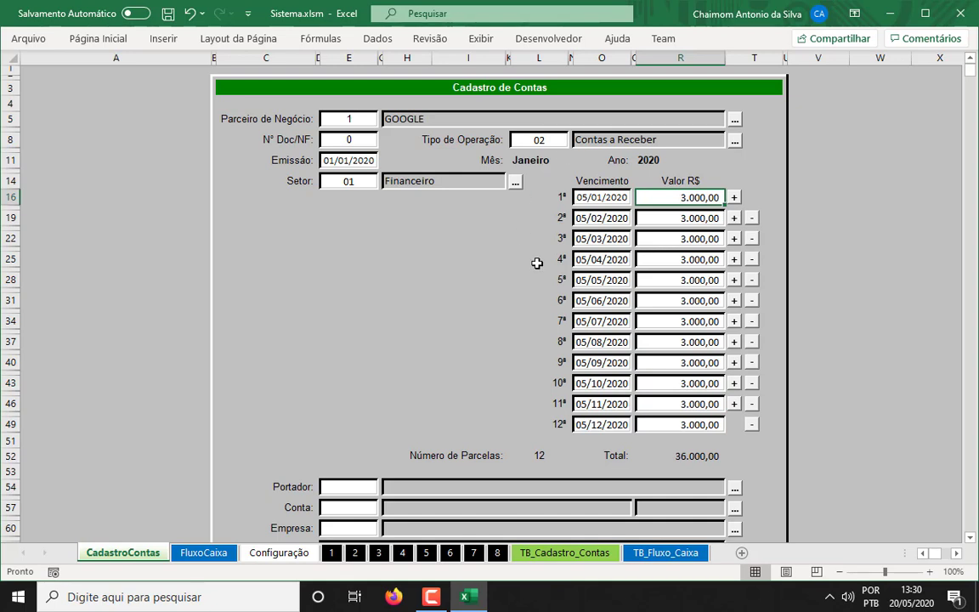
{"action": "left_click", "coordinate": [691, 219]}
{"action": "left_click", "coordinate": [718, 196]}
{"action": "left_click", "coordinate": [616, 196]}
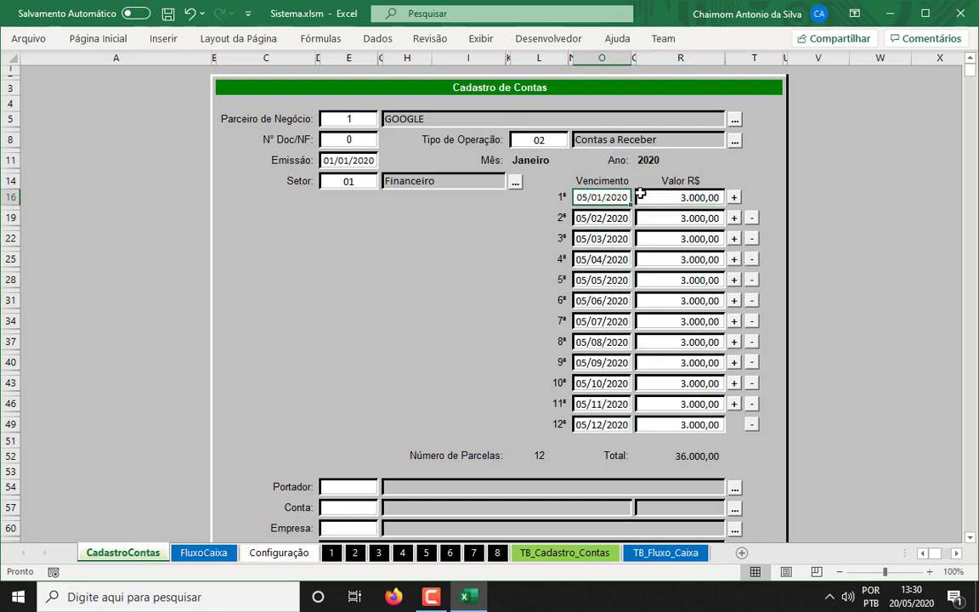
{"action": "left_click", "coordinate": [707, 195]}
{"action": "left_click", "coordinate": [625, 198]}
{"action": "left_click", "coordinate": [674, 198]}
{"action": "left_click", "coordinate": [603, 194]}
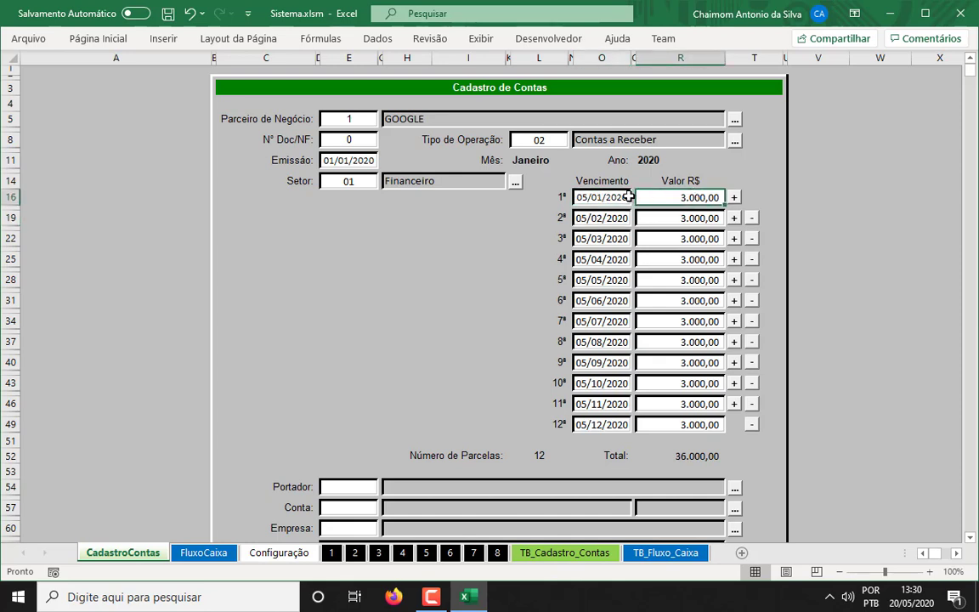
{"action": "left_click", "coordinate": [680, 197]}
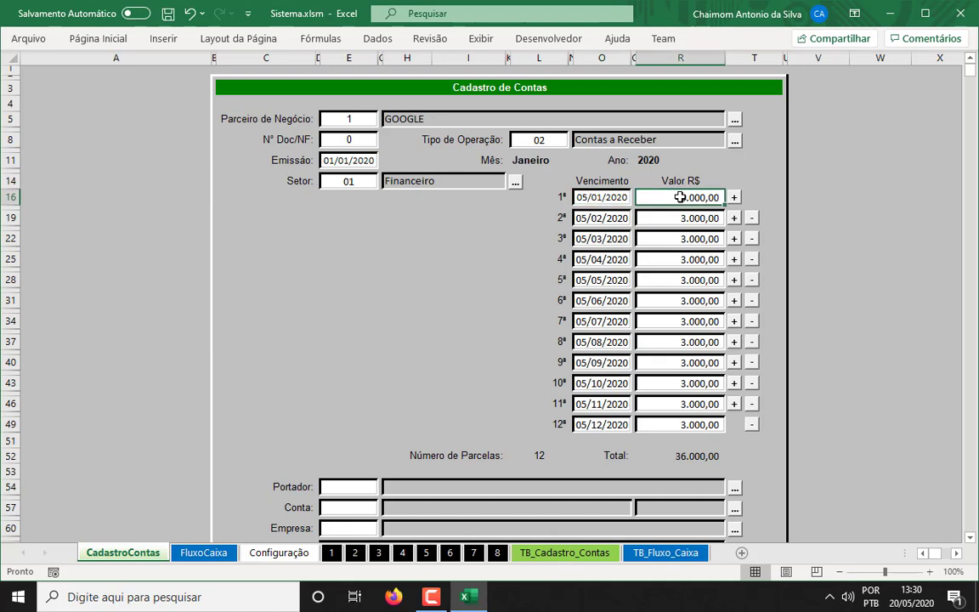
{"action": "left_click", "coordinate": [609, 217]}
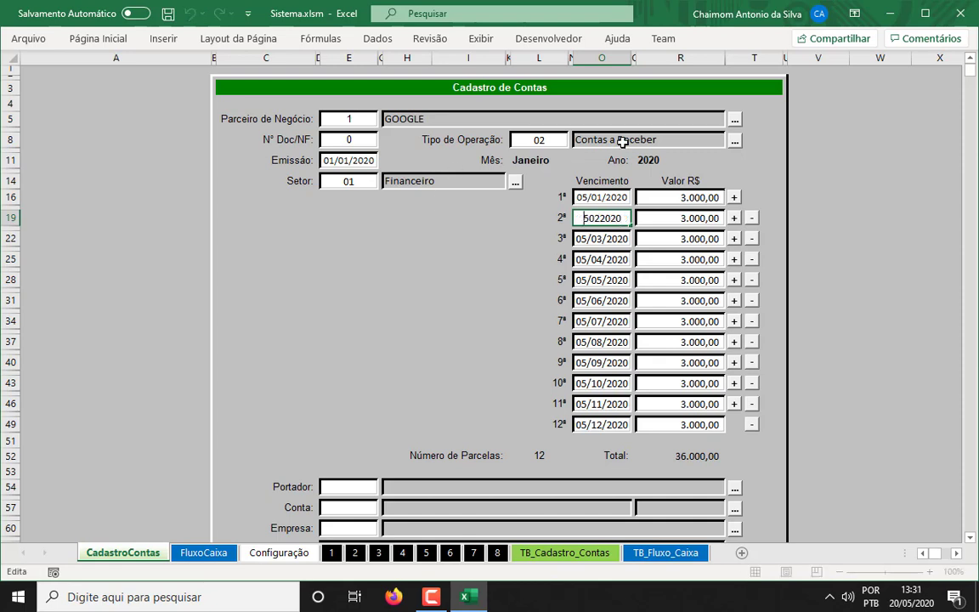
{"action": "left_click", "coordinate": [640, 197]}
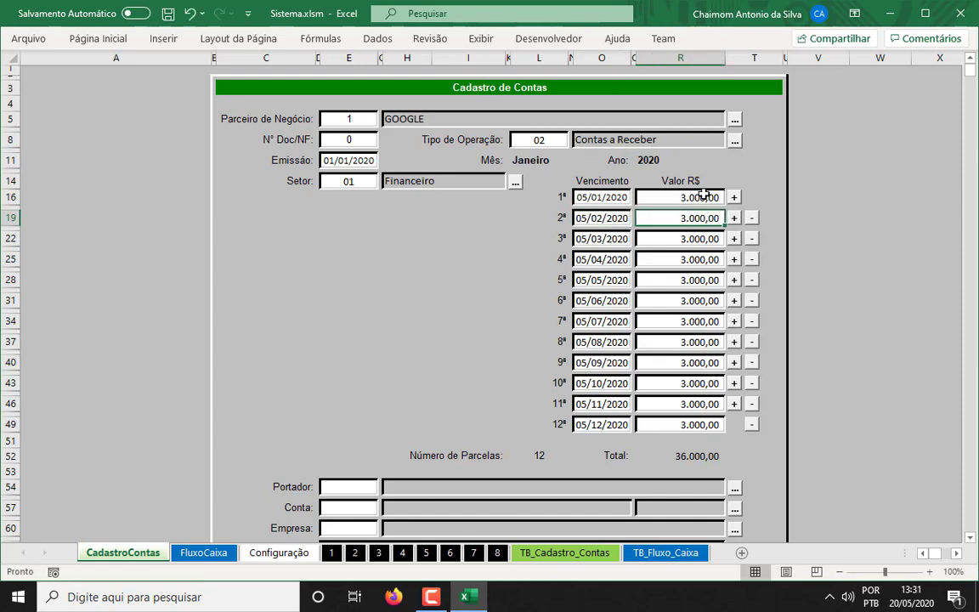
{"action": "left_click", "coordinate": [604, 197]}
{"action": "left_click", "coordinate": [615, 216]}
{"action": "left_click", "coordinate": [707, 218]}
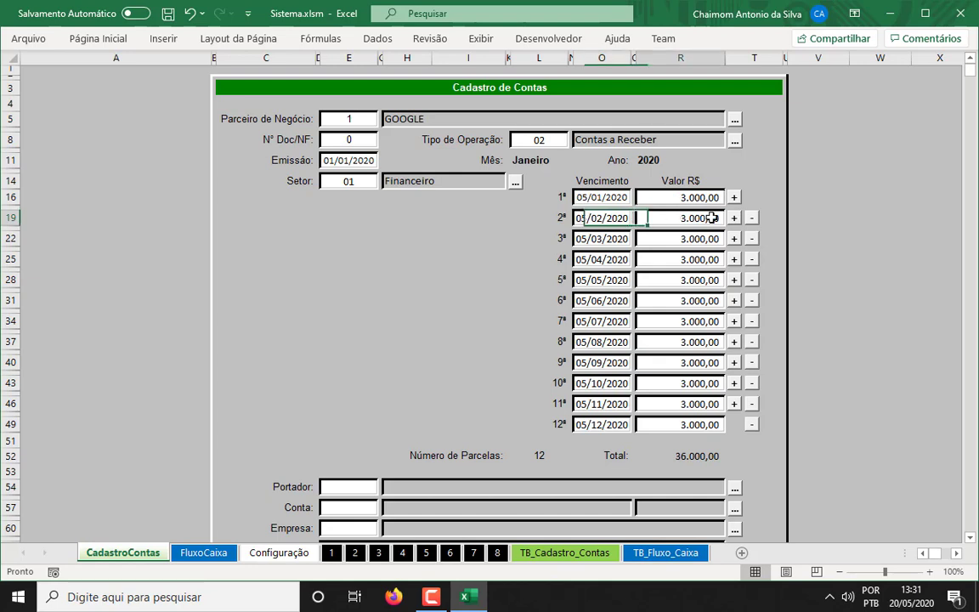
{"action": "left_click", "coordinate": [602, 237]}
{"action": "left_click", "coordinate": [699, 236]}
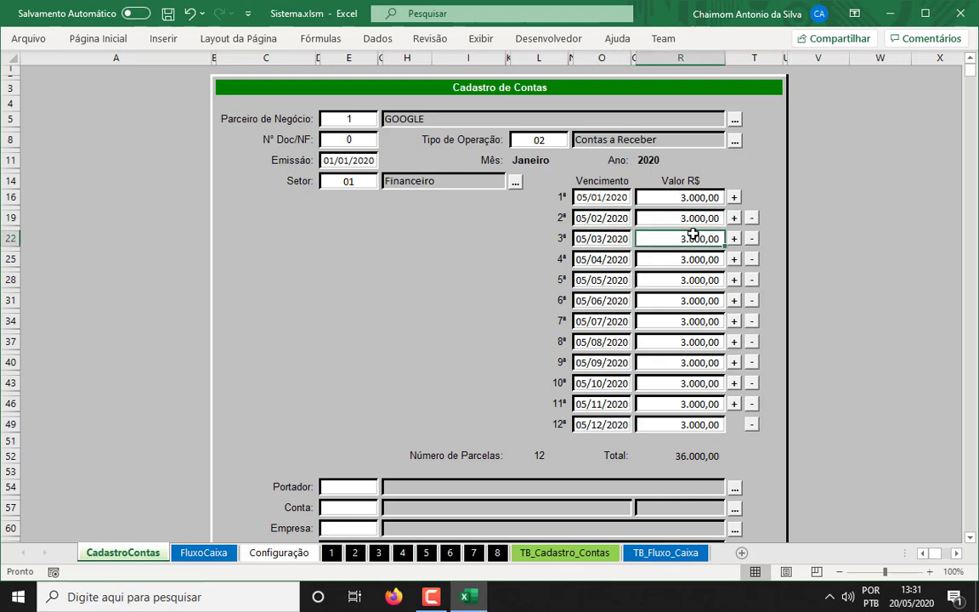
{"action": "left_click", "coordinate": [593, 259]}
{"action": "left_click", "coordinate": [680, 260]}
{"action": "left_click", "coordinate": [595, 280]}
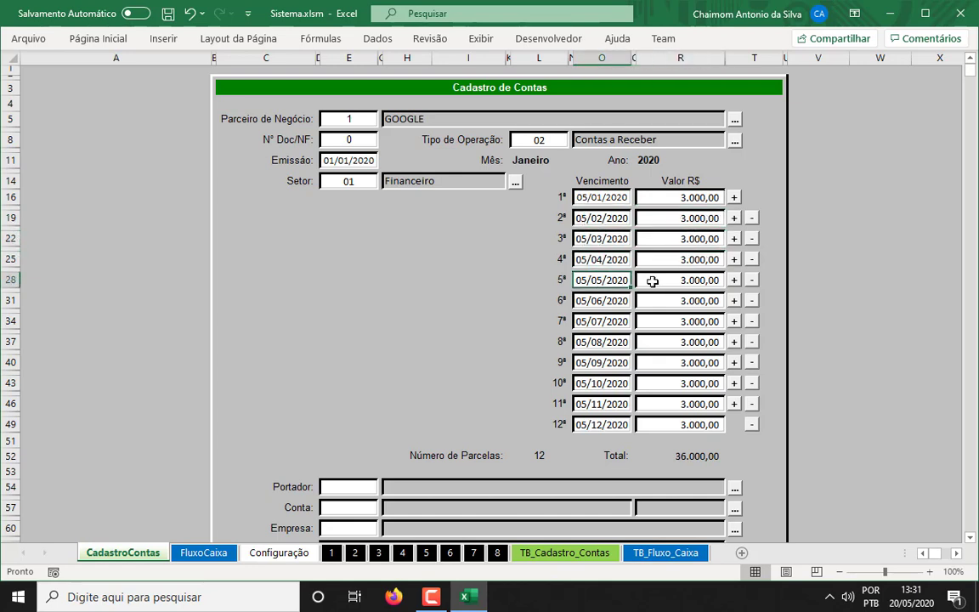
{"action": "left_click", "coordinate": [663, 275]}
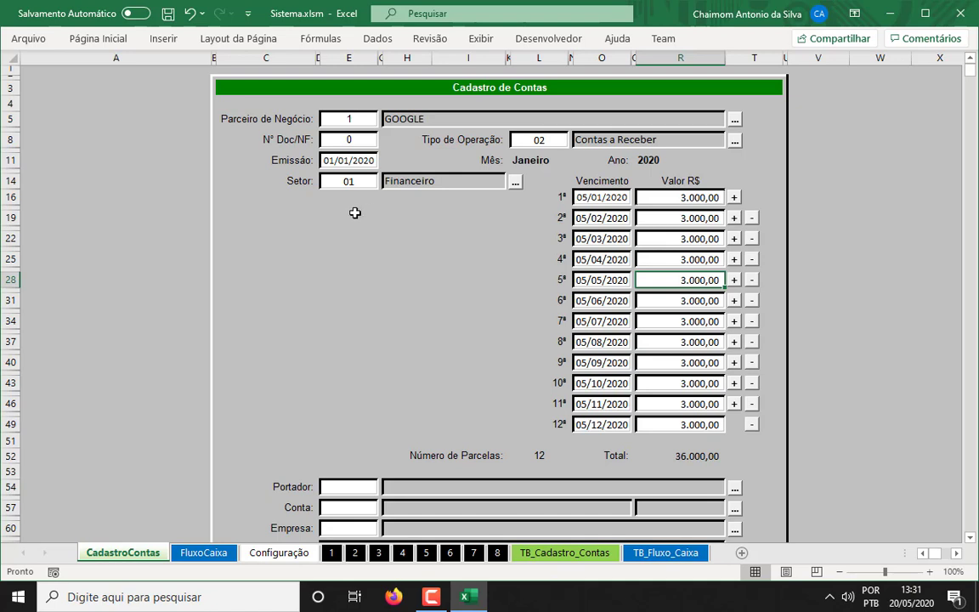
Step: Unprotect the CadastroContas sheet and select a blank cell in the empty area below the Setor field
{"action": "left_click", "coordinate": [432, 41]}
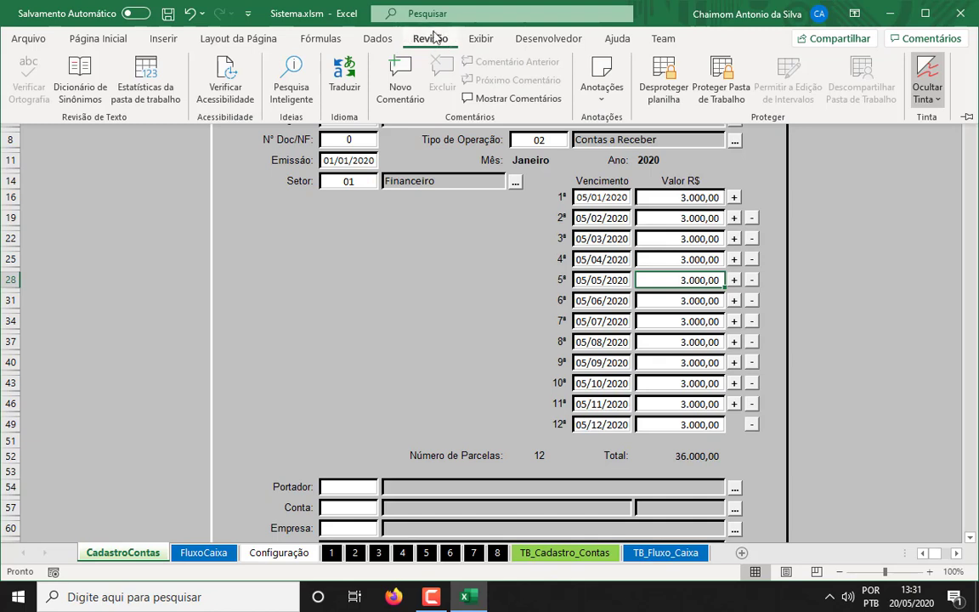
{"action": "left_click", "coordinate": [669, 80]}
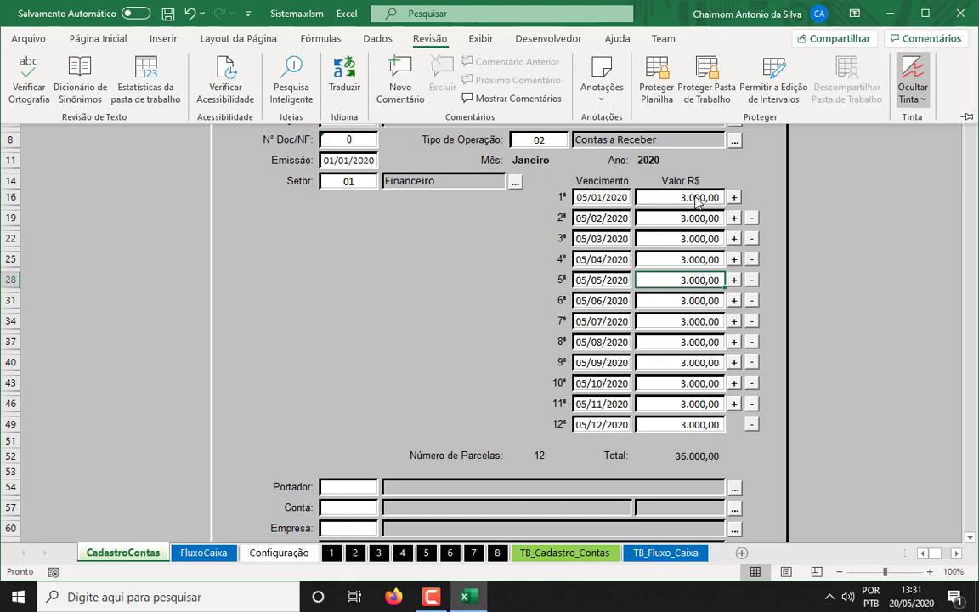
{"action": "left_click", "coordinate": [492, 221]}
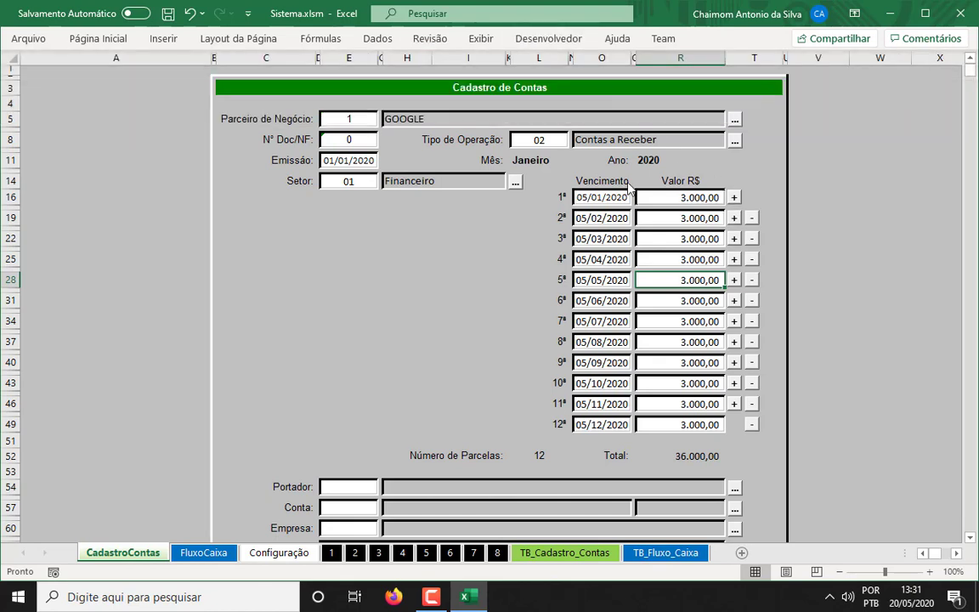
{"action": "left_click", "coordinate": [510, 219]}
{"action": "left_click", "coordinate": [385, 239]}
{"action": "left_click", "coordinate": [310, 223]}
{"action": "left_click", "coordinate": [343, 207]}
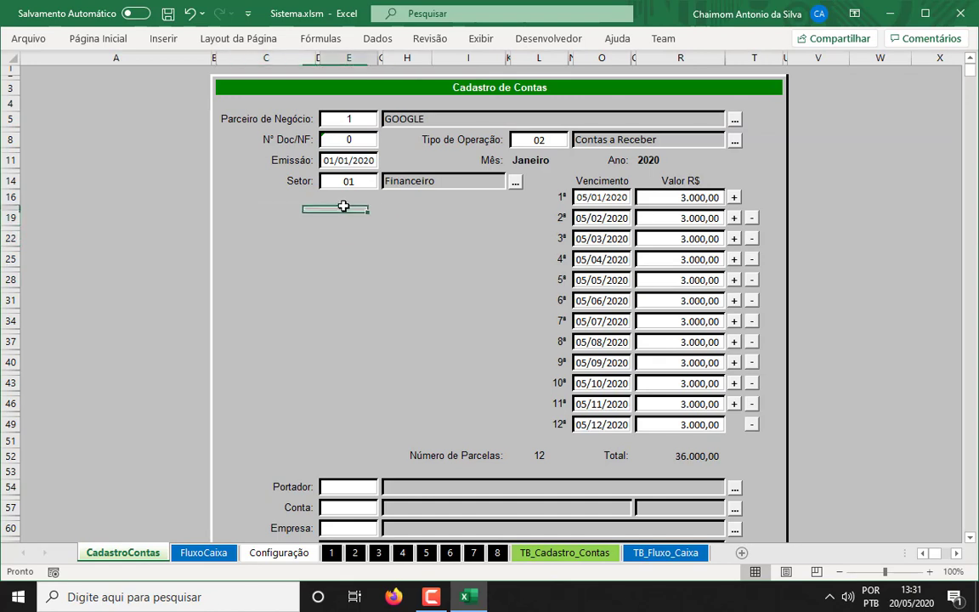
Step: Examine the formulas behind the Ano and Mês values beside the Emissão date in the Cadastro de Contas form
{"action": "left_click", "coordinate": [348, 180]}
{"action": "left_click", "coordinate": [600, 197]}
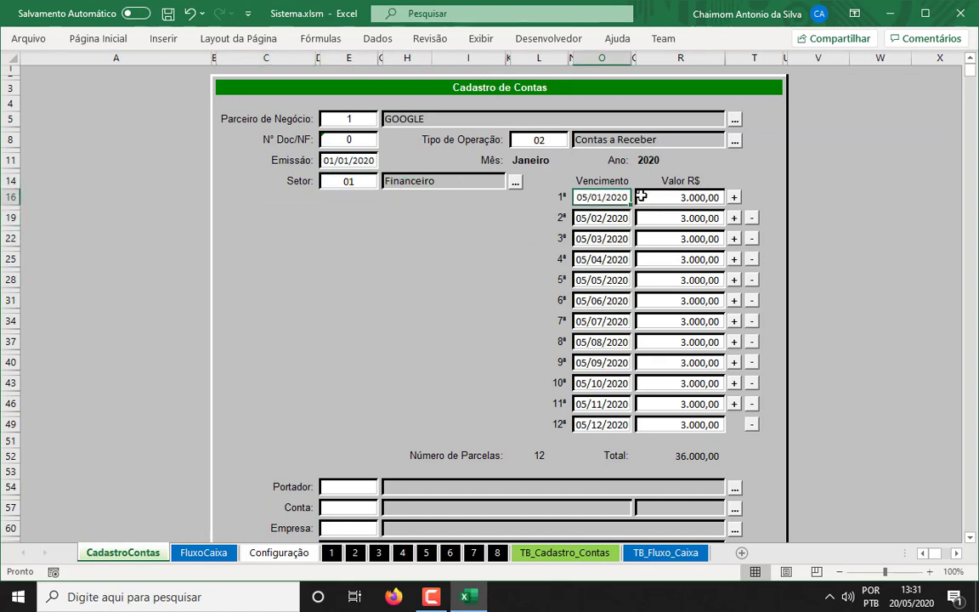
{"action": "left_click", "coordinate": [648, 160]}
{"action": "key", "text": "F2"}
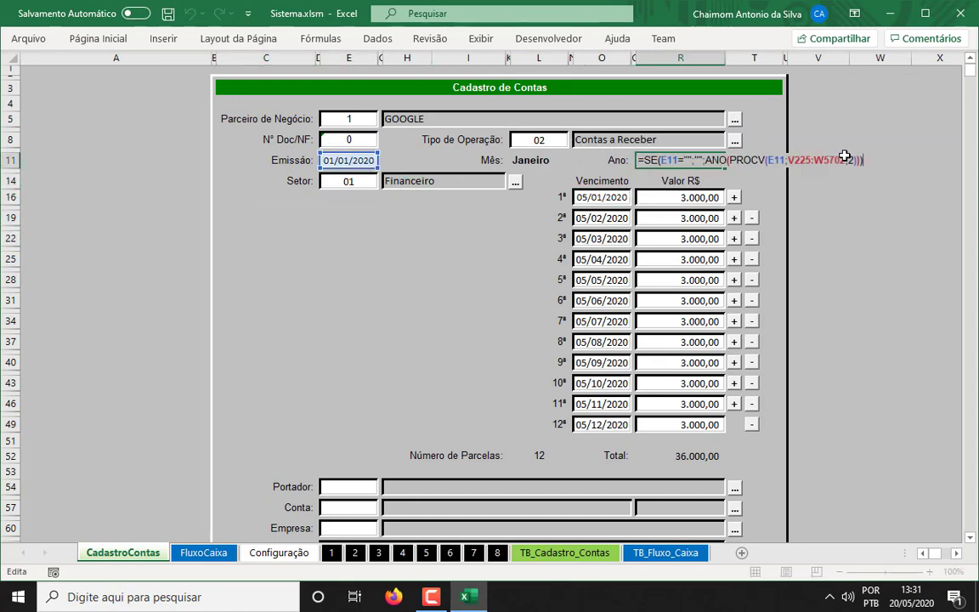
{"action": "left_click", "coordinate": [535, 159]}
{"action": "key", "text": "F2"}
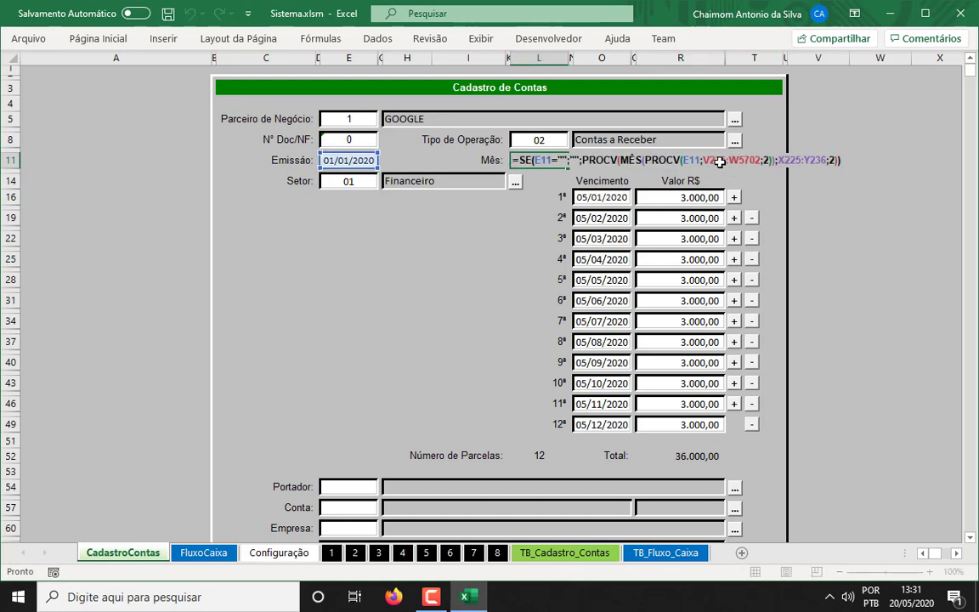
{"action": "key", "text": "Escape"}
{"action": "left_click", "coordinate": [690, 159]}
{"action": "key", "text": "F2"}
{"action": "key", "text": "Escape"}
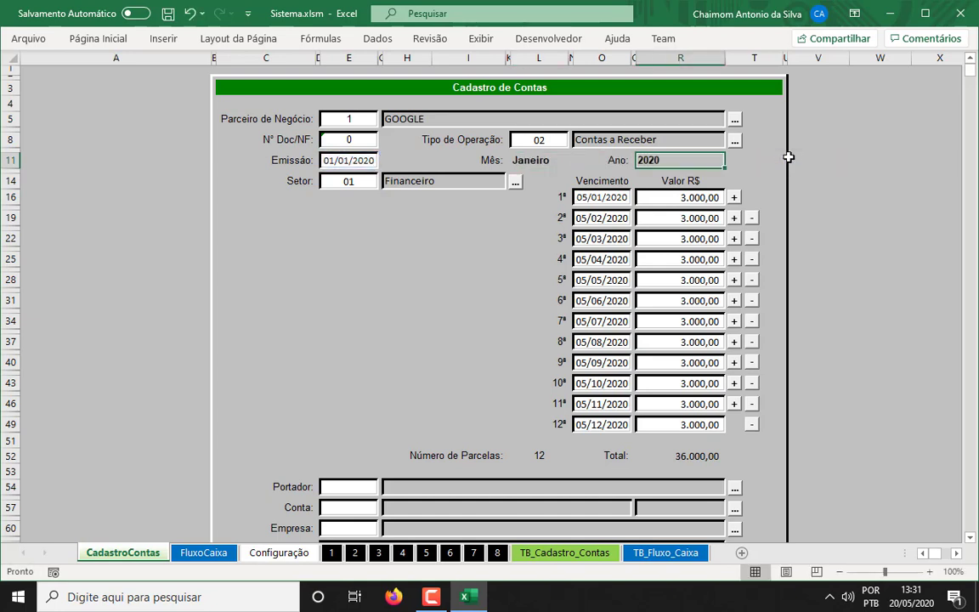
{"action": "key", "text": "F2"}
{"action": "key", "text": "Escape"}
Step: Protect the CadastroContas sheet without a password, keeping the preset permissions, and select the 1st installment's due date
{"action": "left_click", "coordinate": [435, 40]}
{"action": "left_click", "coordinate": [666, 78]}
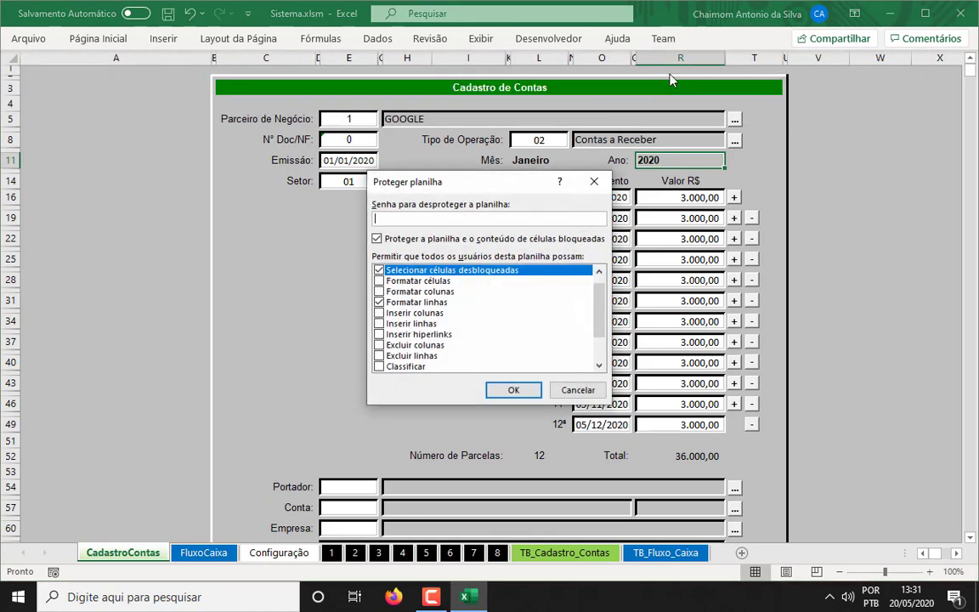
{"action": "left_click", "coordinate": [515, 392]}
{"action": "left_click", "coordinate": [623, 196]}
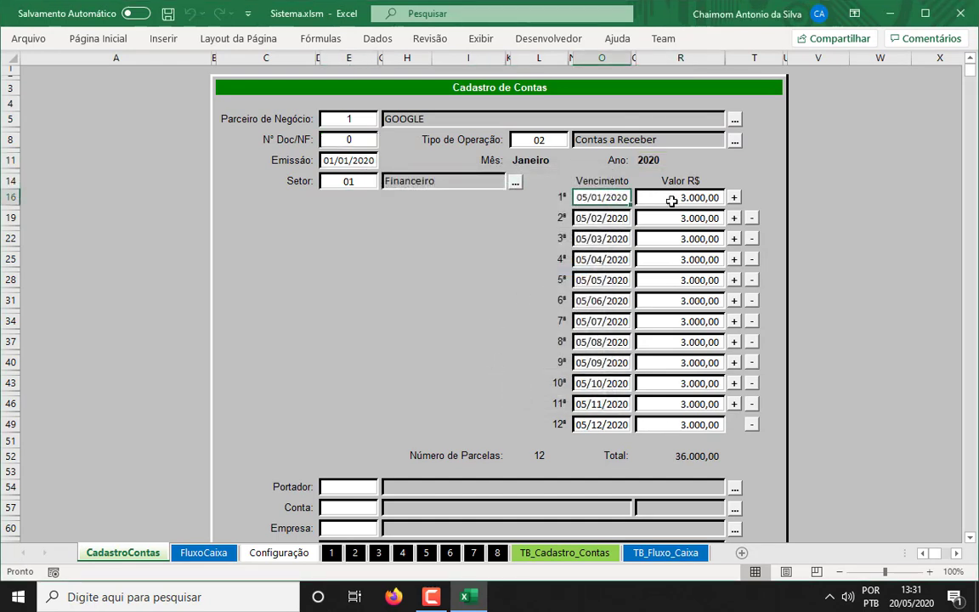
Step: Choose Transferência as the Portador from its search list
{"action": "scroll", "coordinate": [705, 292], "scroll_direction": "down", "scroll_amount": 1}
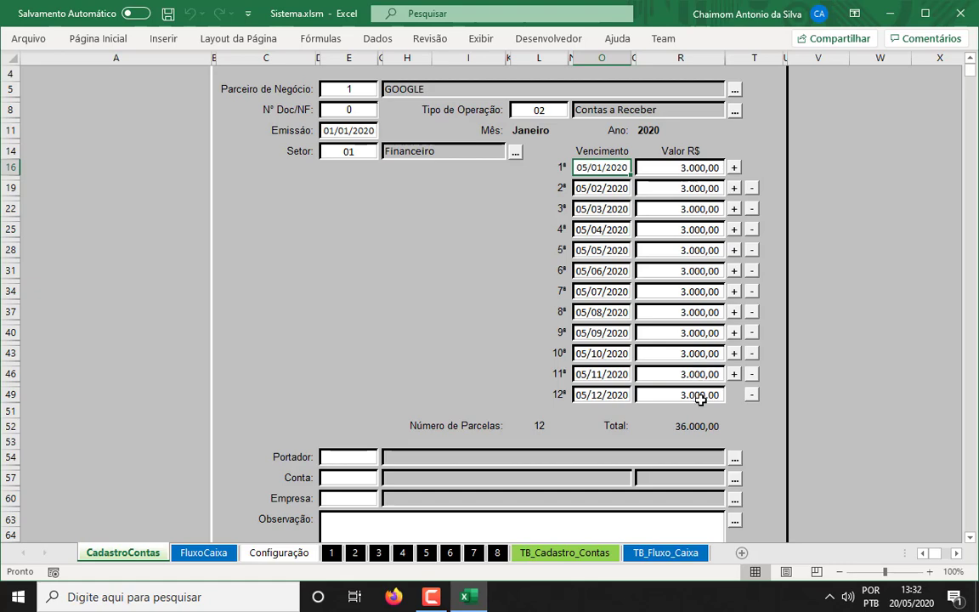
{"action": "scroll", "coordinate": [699, 399], "scroll_direction": "up", "scroll_amount": 1}
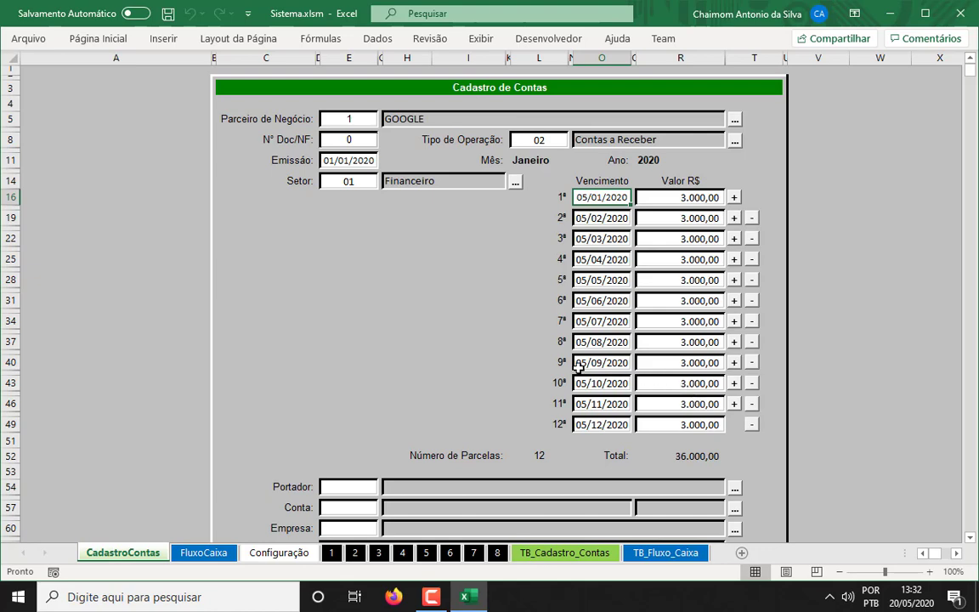
{"action": "scroll", "coordinate": [578, 367], "scroll_direction": "down", "scroll_amount": 5}
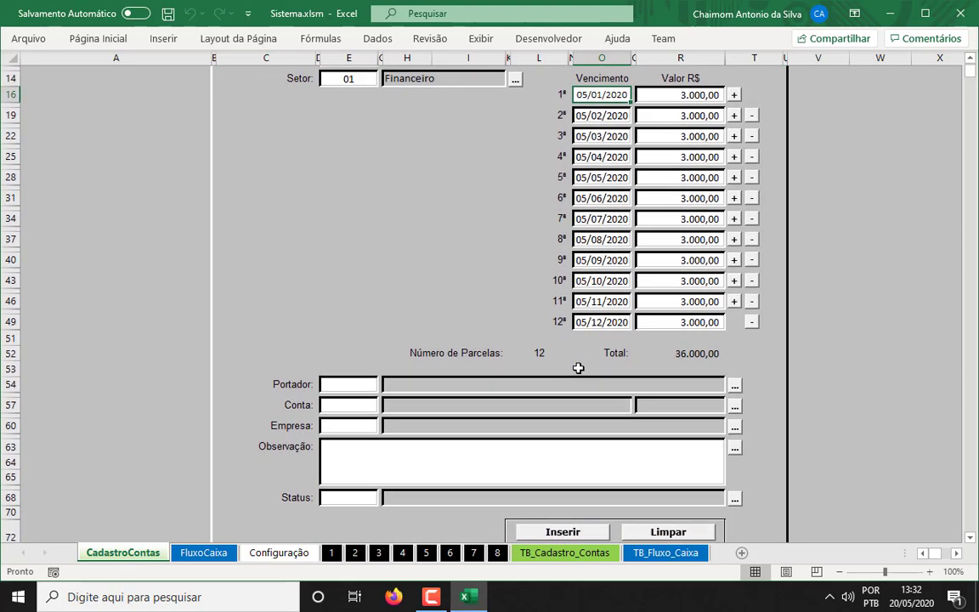
{"action": "scroll", "coordinate": [578, 367], "scroll_direction": "down", "scroll_amount": 2}
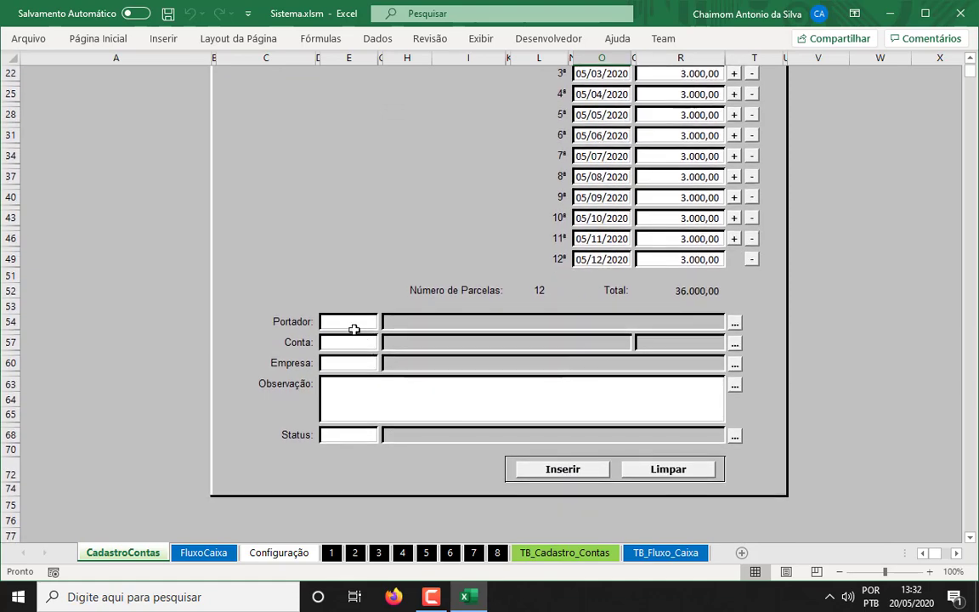
{"action": "left_click", "coordinate": [352, 321]}
{"action": "left_click", "coordinate": [352, 321]}
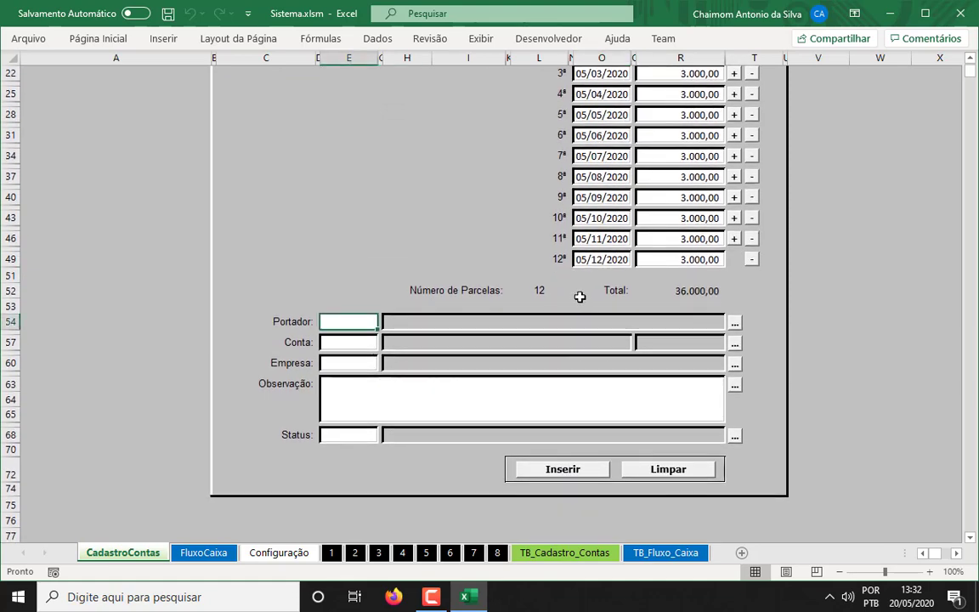
{"action": "left_click", "coordinate": [340, 341]}
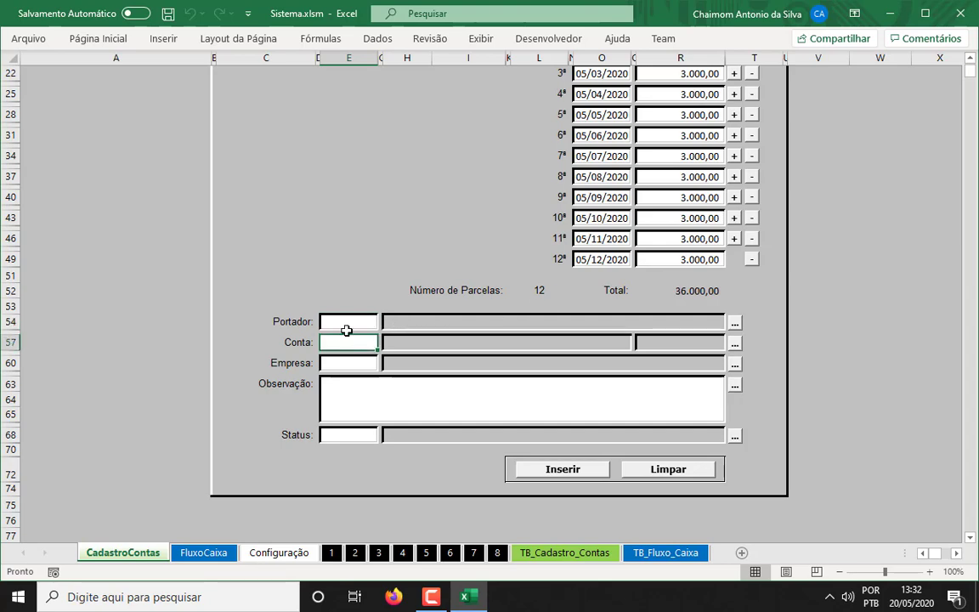
{"action": "left_click", "coordinate": [352, 322]}
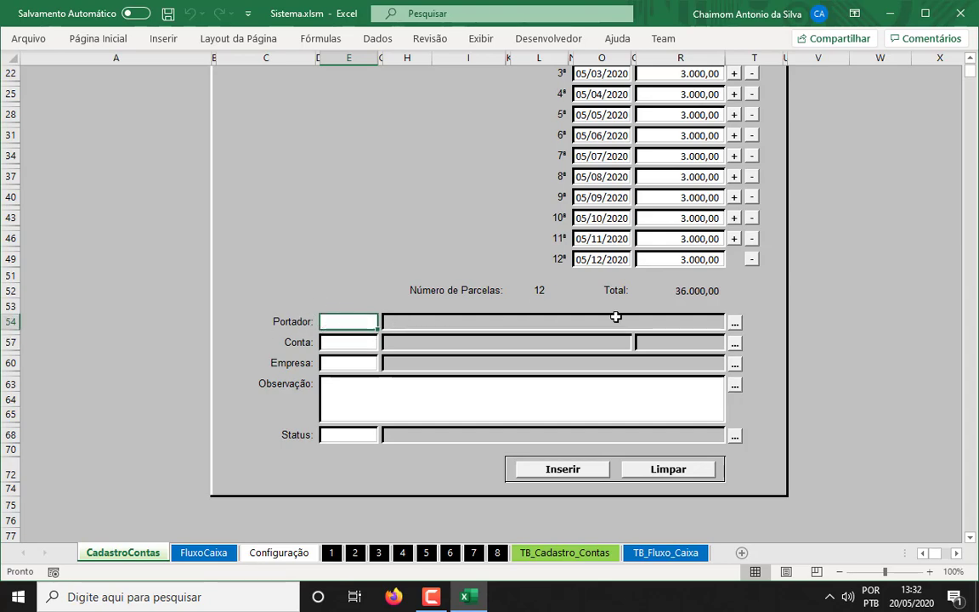
{"action": "left_click", "coordinate": [735, 323]}
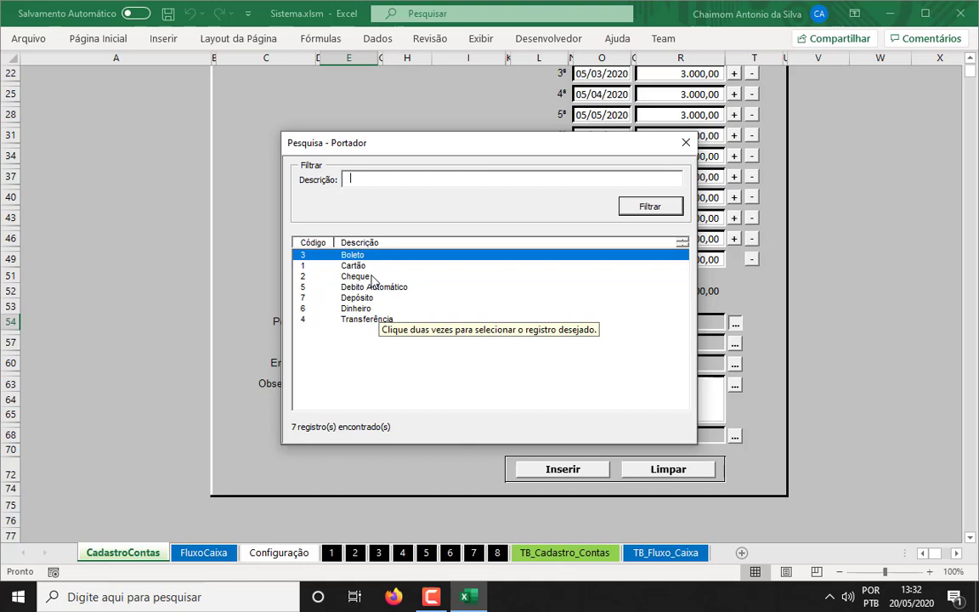
{"action": "left_click", "coordinate": [379, 321]}
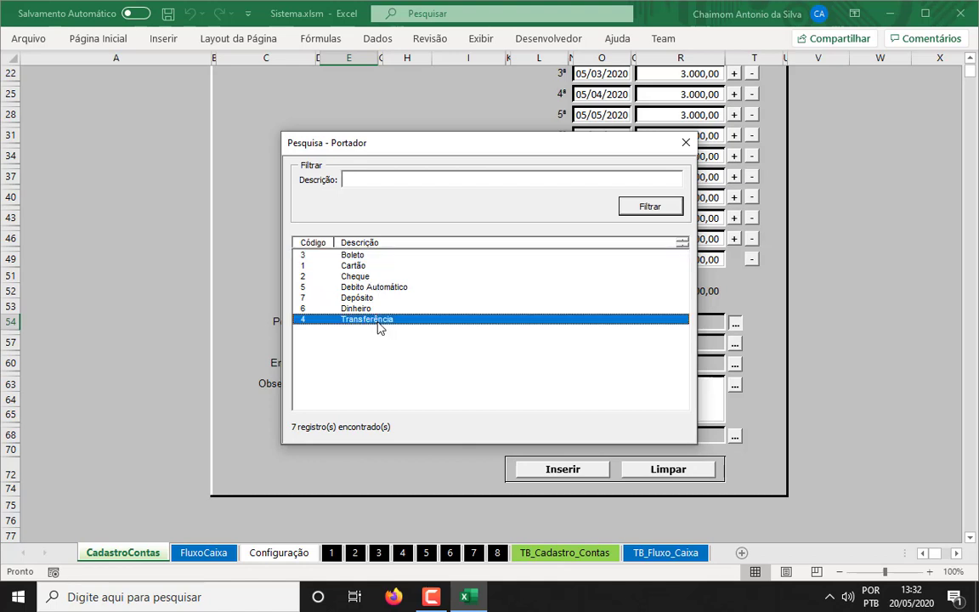
{"action": "double_click", "coordinate": [380, 321]}
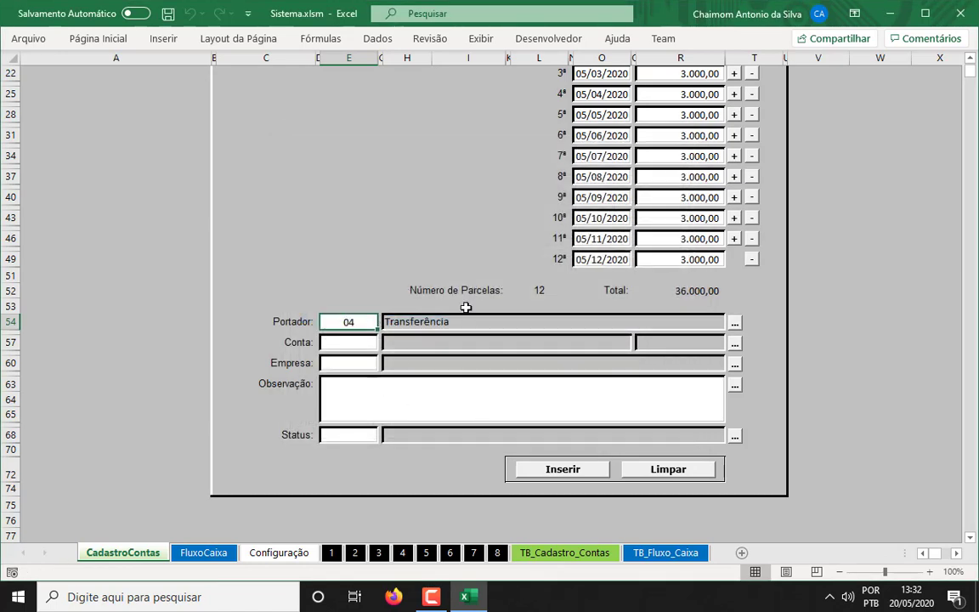
Step: Try codes 1 and 4 in the Portador field, settle on code 6, and check the codes in the Portador search list
{"action": "key", "text": "Return"}
{"action": "key", "text": "Up"}
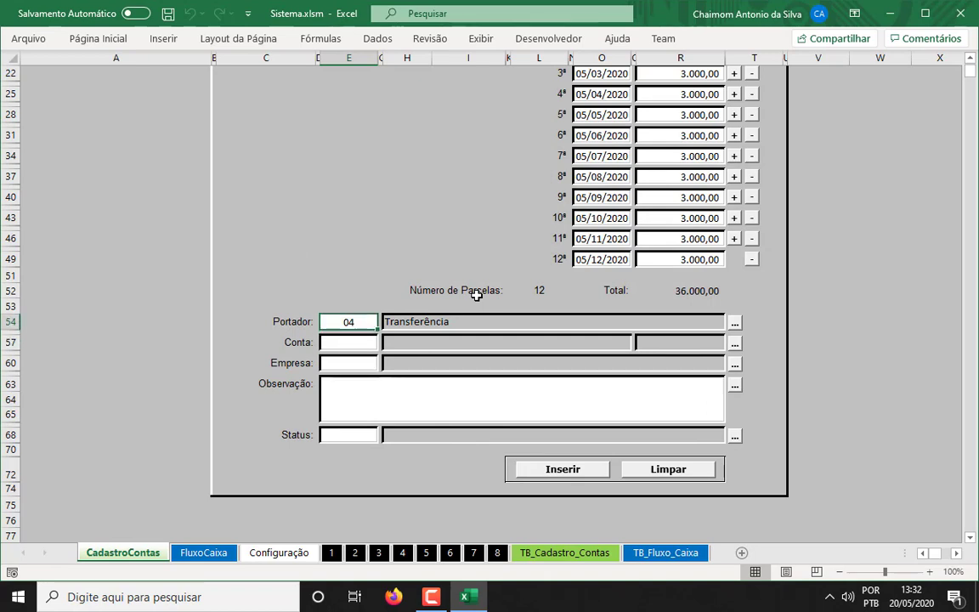
{"action": "type", "text": "1"}
{"action": "key", "text": "Return"}
{"action": "key", "text": "Up"}
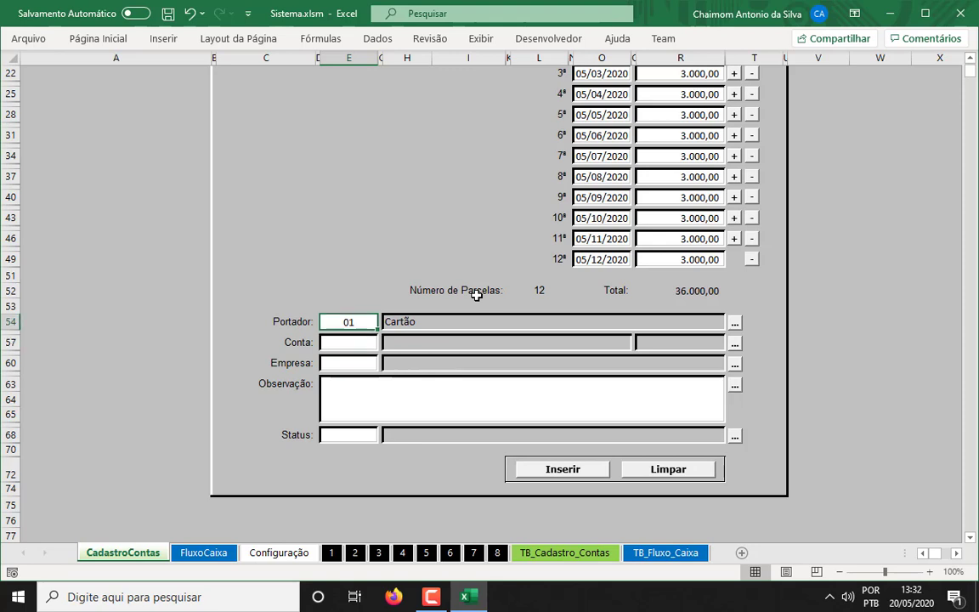
{"action": "type", "text": "4"}
{"action": "key", "text": "Return"}
{"action": "key", "text": "Up"}
{"action": "type", "text": "6"}
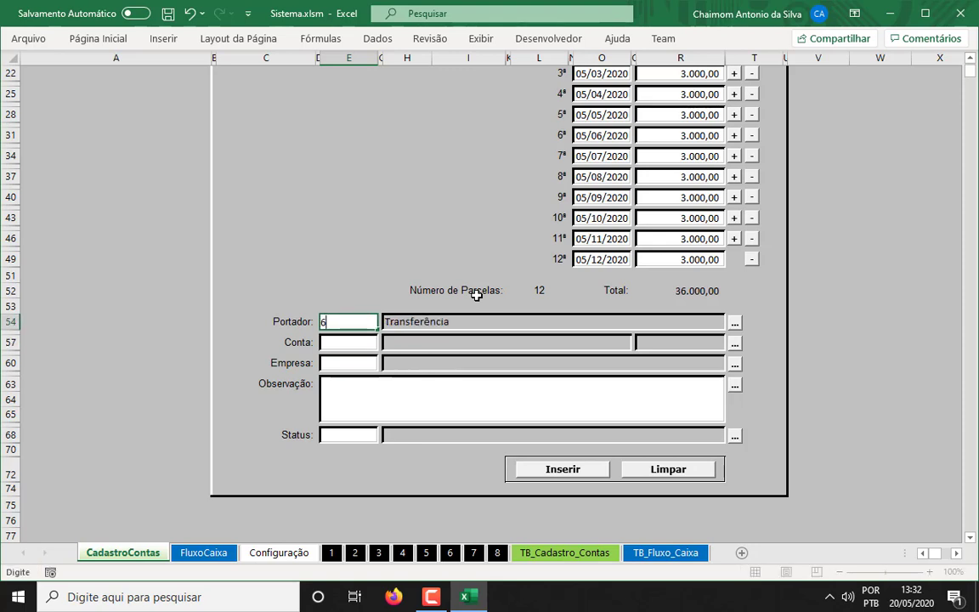
{"action": "key", "text": "Return"}
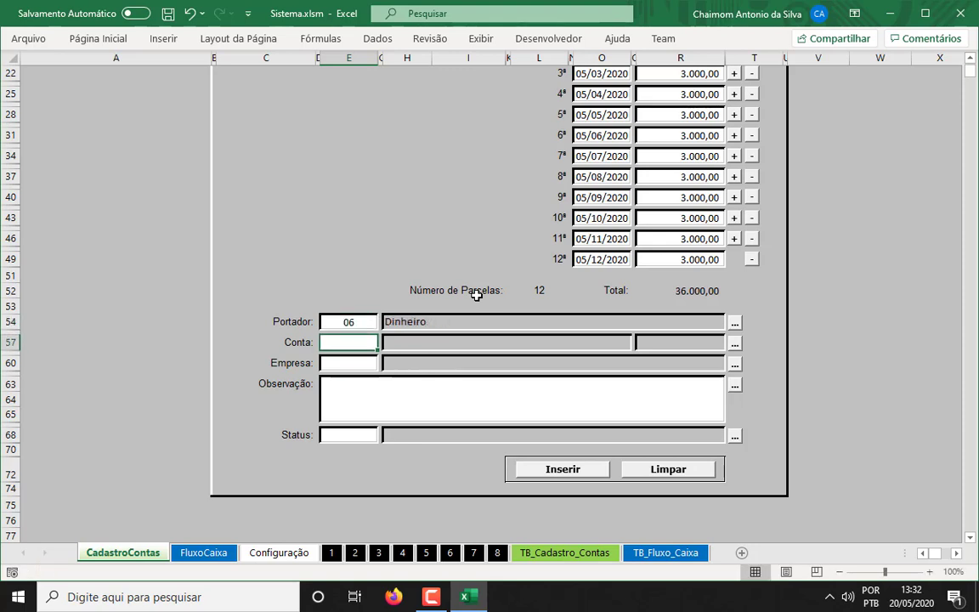
{"action": "left_click", "coordinate": [736, 324]}
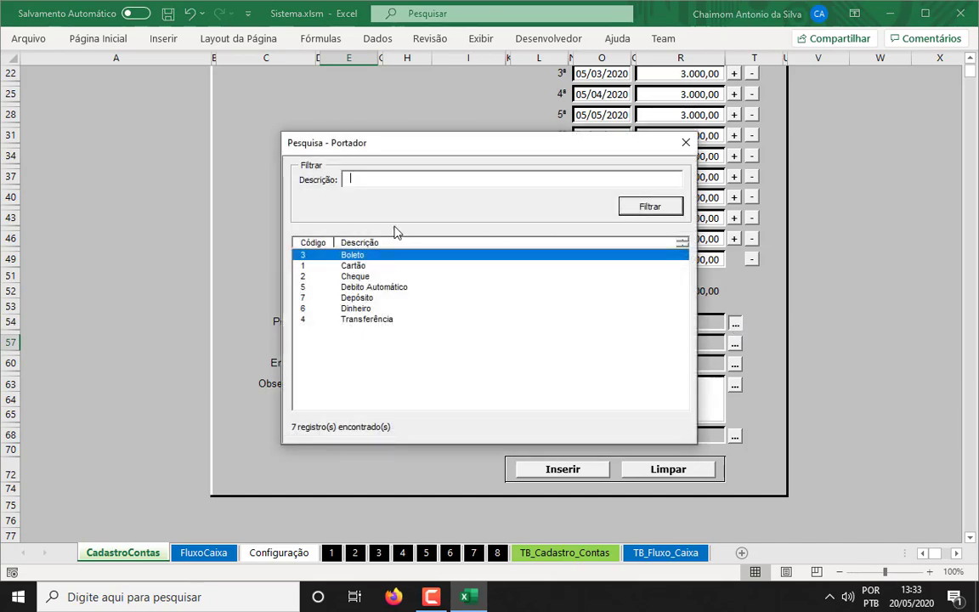
{"action": "key", "text": "Escape"}
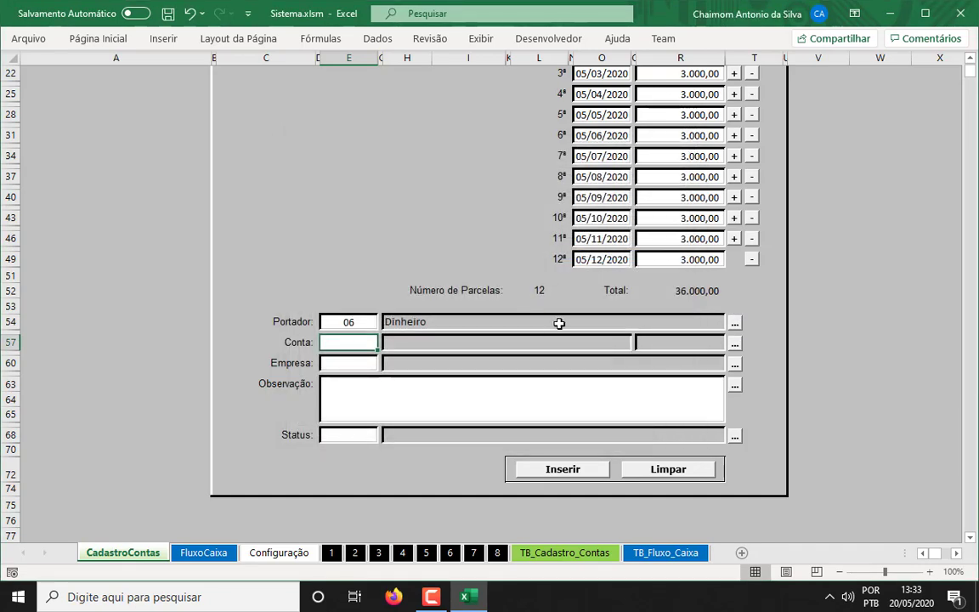
Step: Examine the Parceiro de Negócio code list on the Configuração sheet from its first to its last row
{"action": "scroll", "coordinate": [565, 323], "scroll_direction": "up", "scroll_amount": 6}
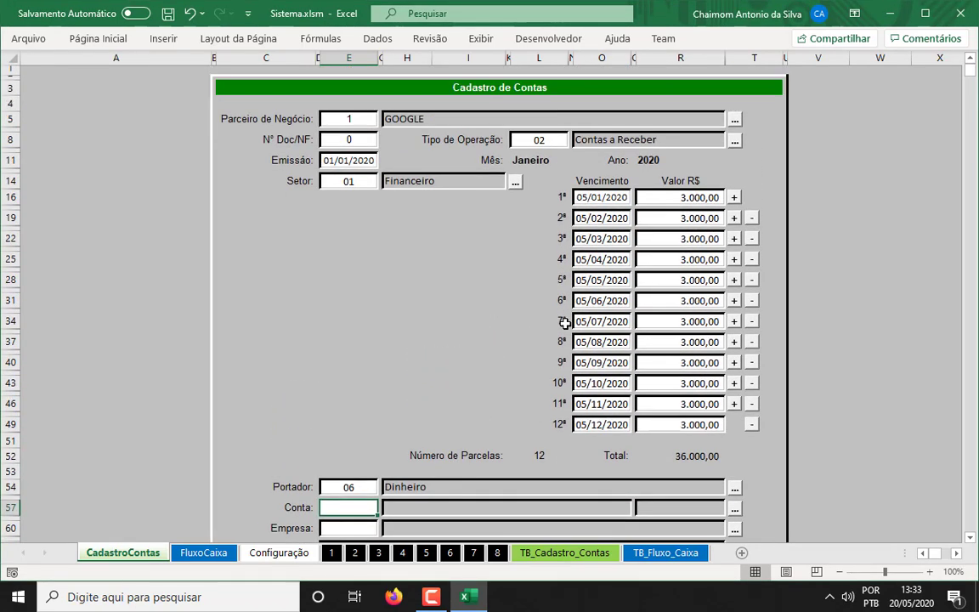
{"action": "left_click", "coordinate": [333, 117]}
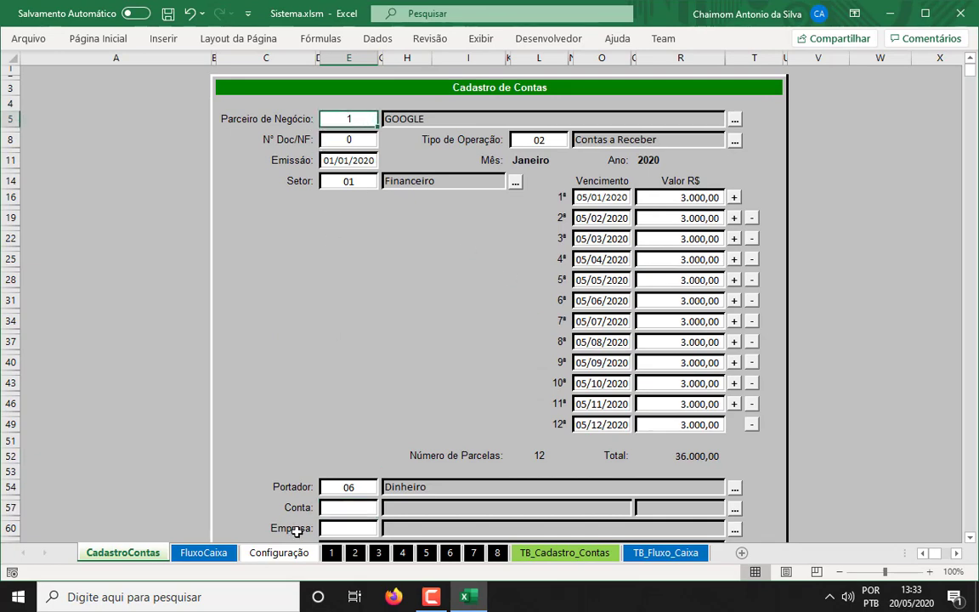
{"action": "left_click", "coordinate": [285, 553]}
{"action": "left_click", "coordinate": [287, 311]}
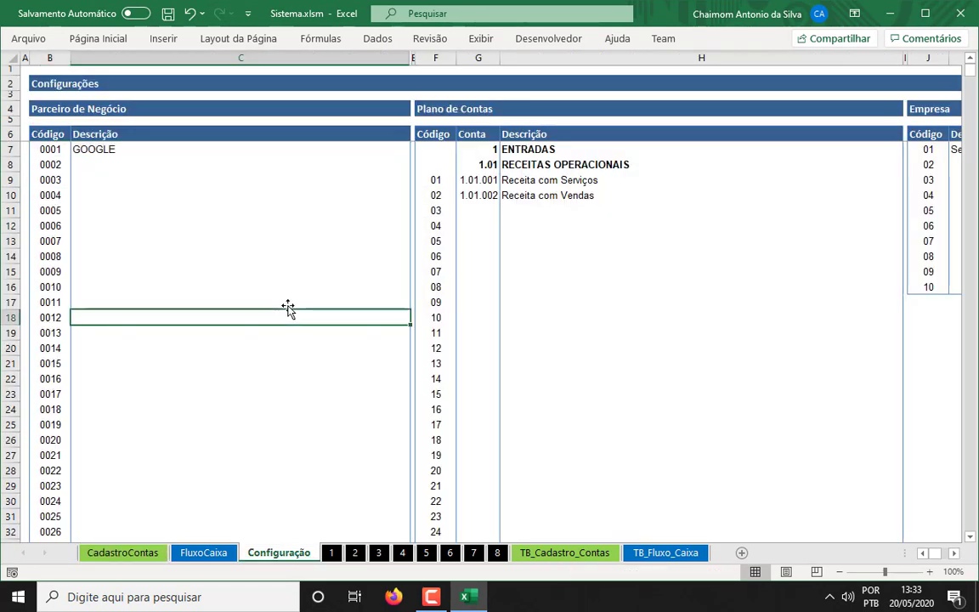
{"action": "key", "text": "ctrl+Down"}
{"action": "scroll", "coordinate": [289, 311], "scroll_direction": "down", "scroll_amount": 9}
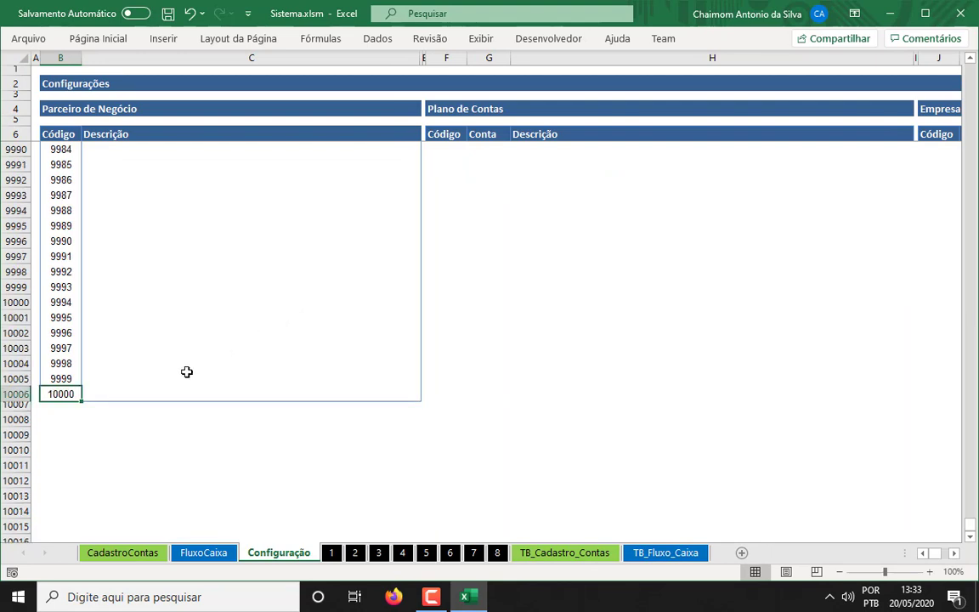
{"action": "key", "text": "ctrl+Up"}
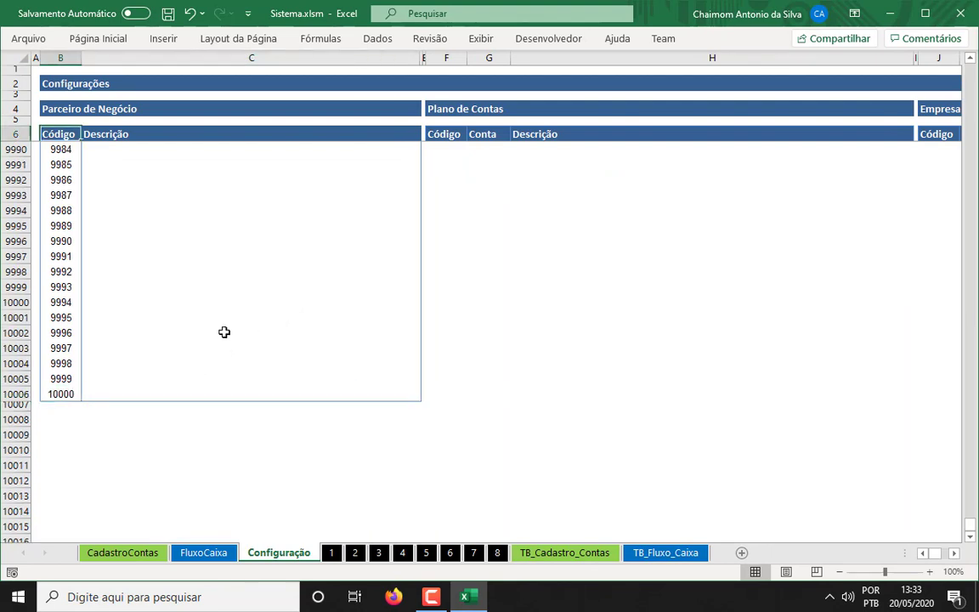
{"action": "key", "text": "Down"}
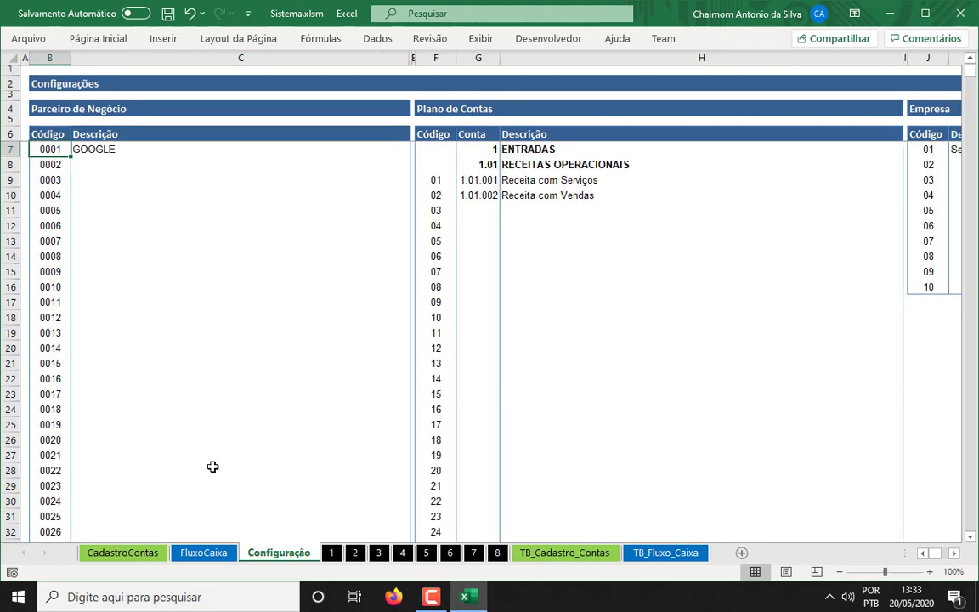
Step: Return to the CadastroContas sheet and view the registered partners in the Parceiro de Negócio search list
{"action": "left_click", "coordinate": [128, 553]}
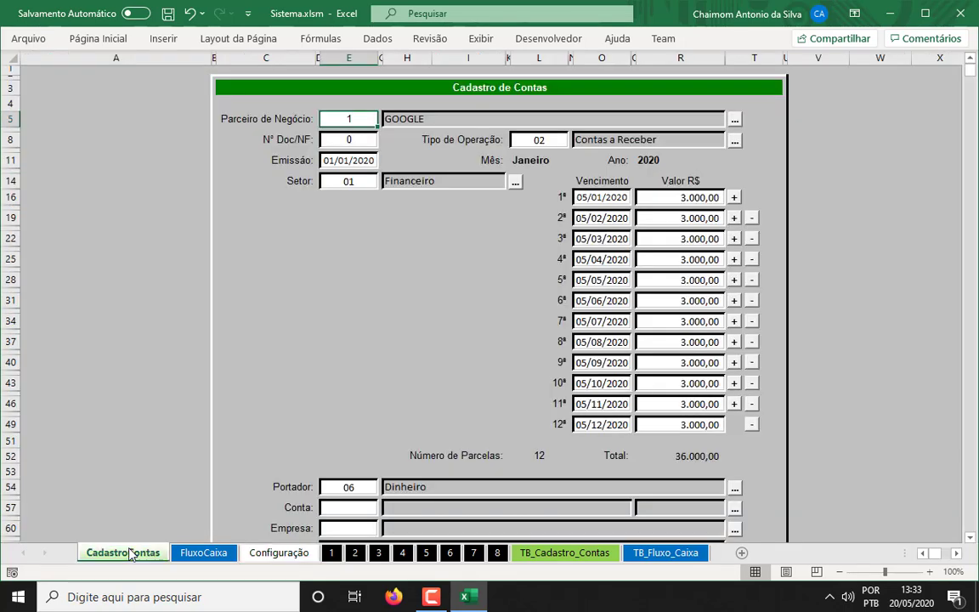
{"action": "left_click", "coordinate": [736, 120]}
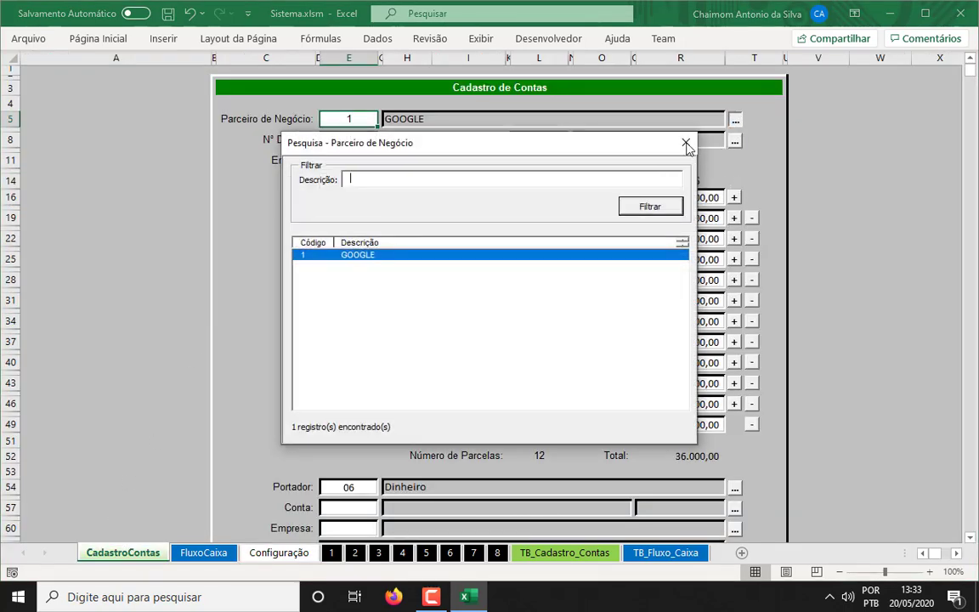
{"action": "left_click", "coordinate": [673, 148]}
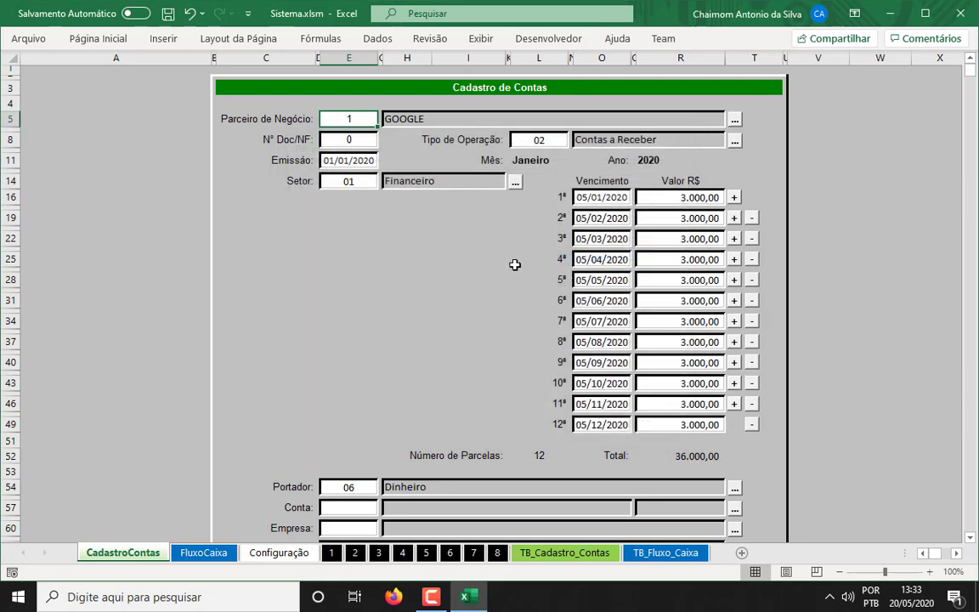
Step: Open the FrmPesquisaPlanoContas form from the workbook's VBA project in the Visual Basic editor
{"action": "scroll", "coordinate": [515, 265], "scroll_direction": "down", "scroll_amount": 4}
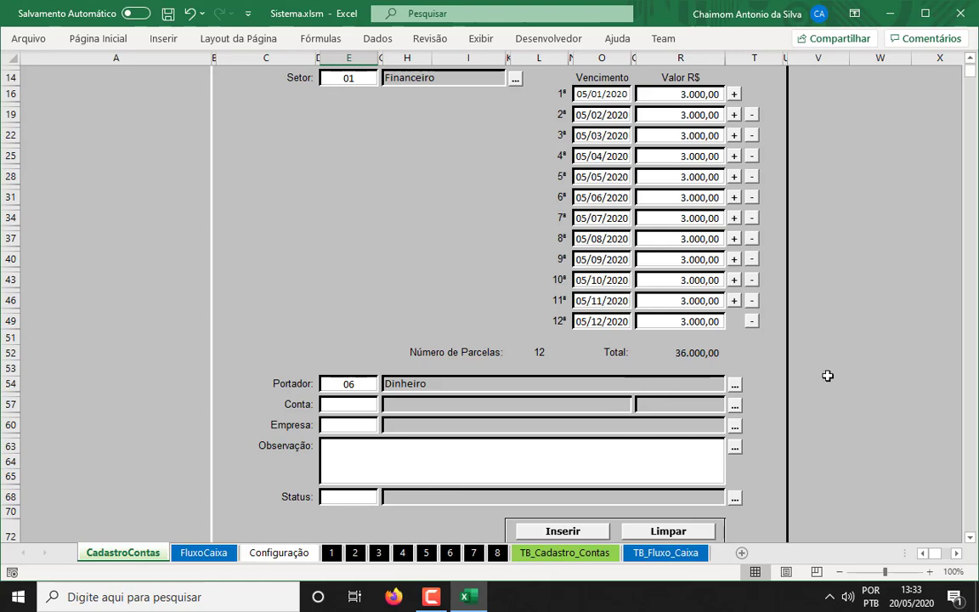
{"action": "key", "text": "alt+F11"}
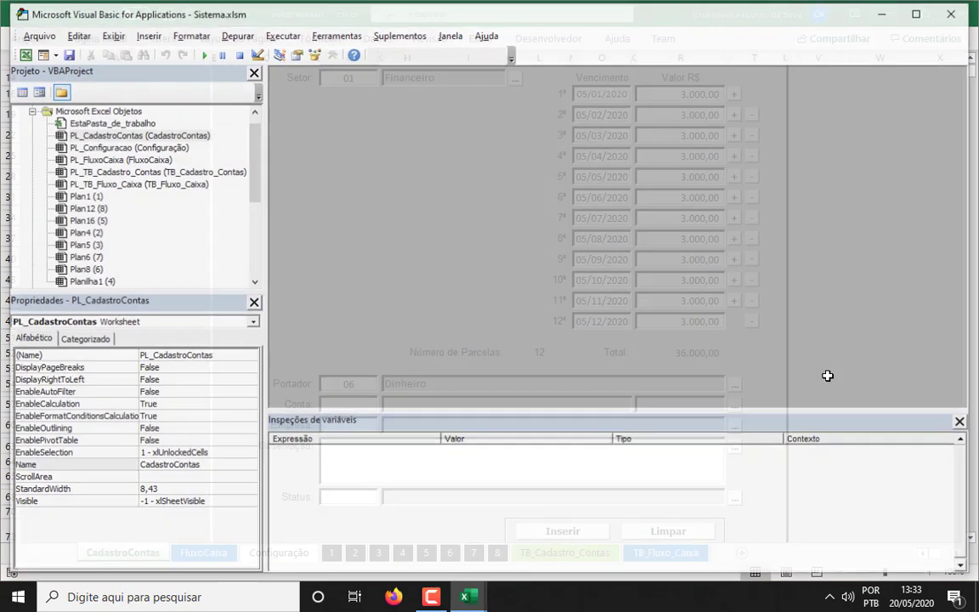
{"action": "left_click_drag", "start_coordinate": [255, 158], "coordinate": [254, 235]}
{"action": "left_click", "coordinate": [29, 282]}
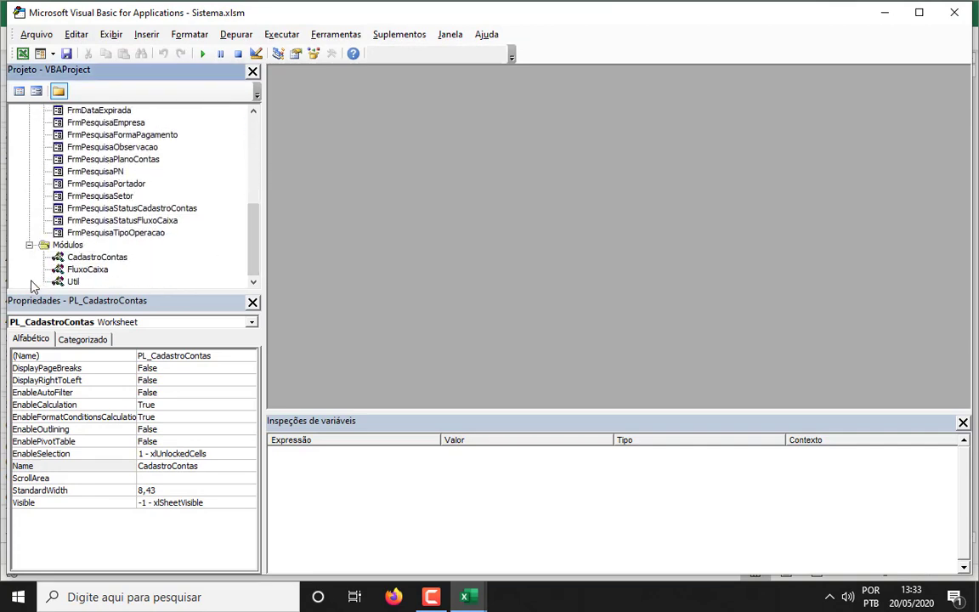
{"action": "left_click", "coordinate": [106, 159]}
{"action": "double_click", "coordinate": [117, 160]}
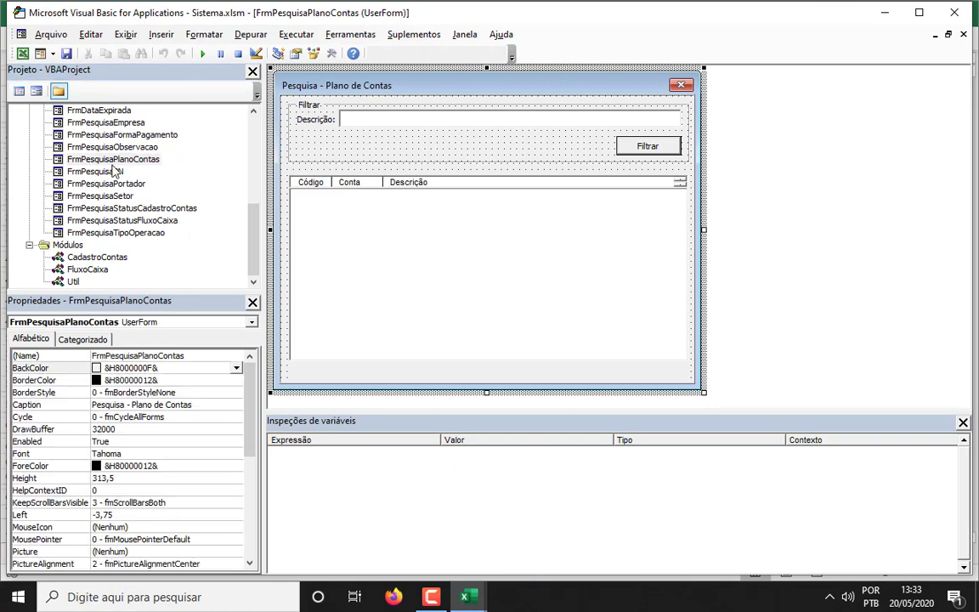
Step: Open the FrmPesquisaPN and FrmPesquisaStatusCadastroContas forms to view their search layouts
{"action": "double_click", "coordinate": [113, 172]}
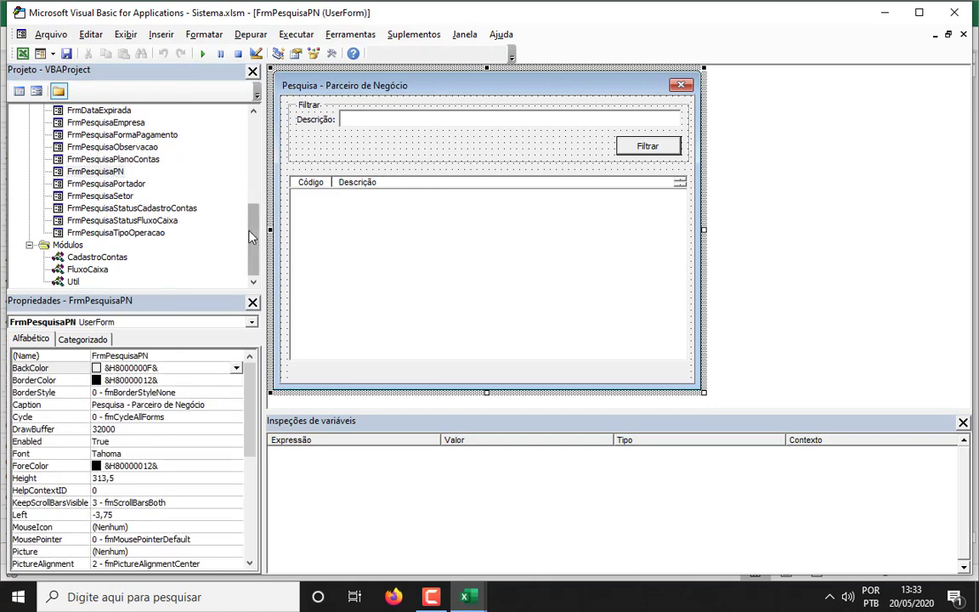
{"action": "double_click", "coordinate": [96, 210]}
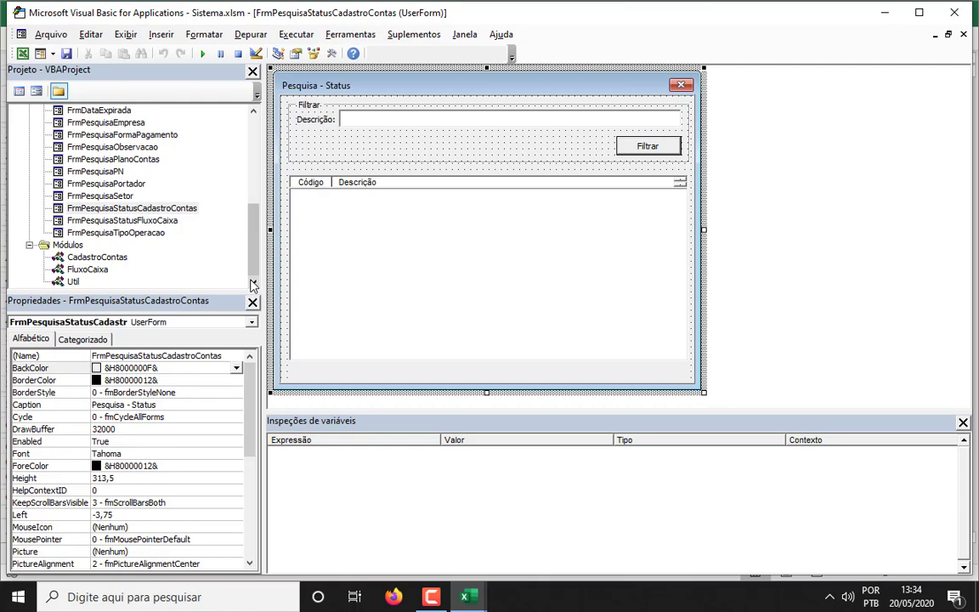
Step: Open the CadastroContas module and read its code from InserirCadastroContas through the required-field validation checks
{"action": "double_click", "coordinate": [103, 257]}
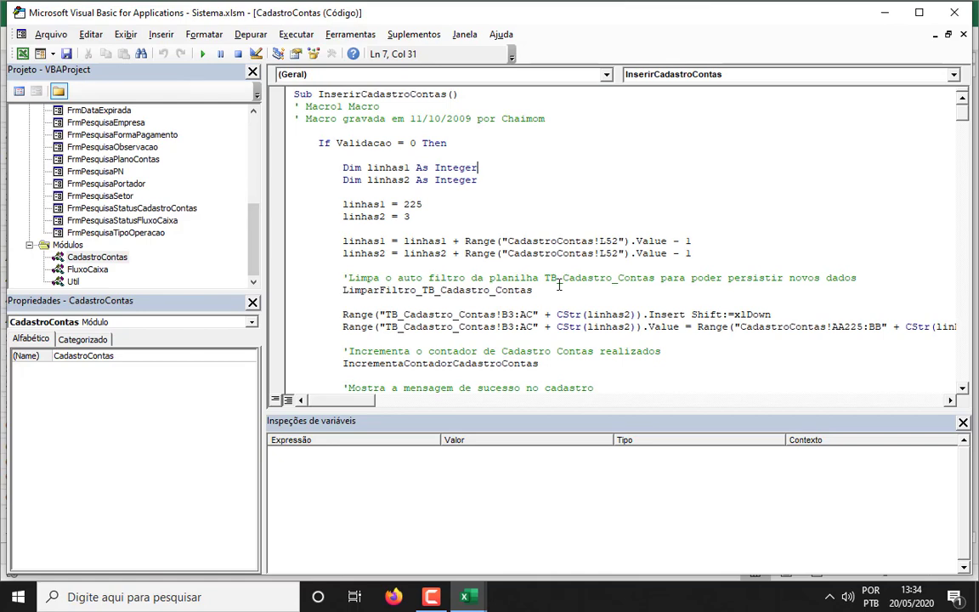
{"action": "scroll", "coordinate": [559, 286], "scroll_direction": "down", "scroll_amount": 11}
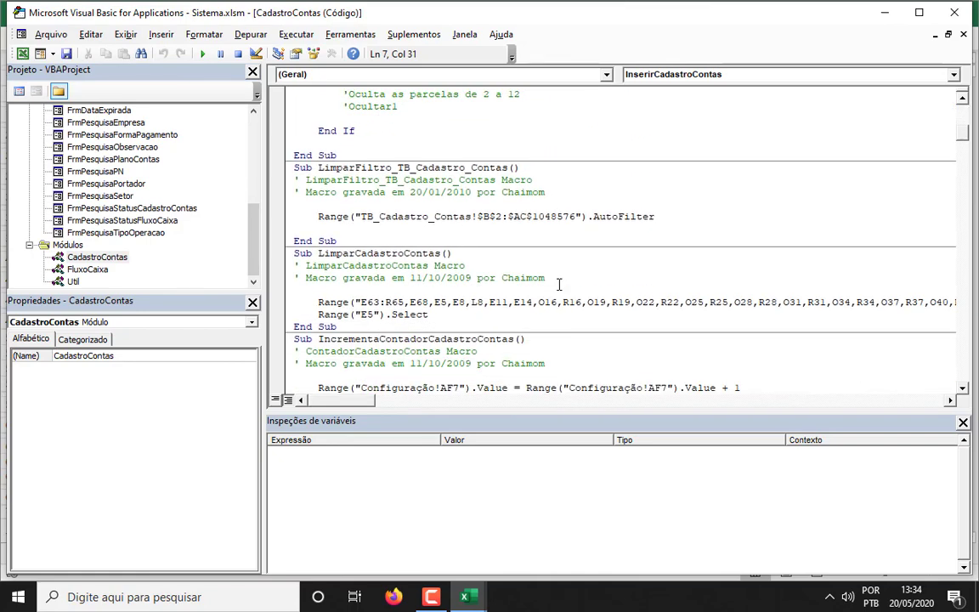
{"action": "scroll", "coordinate": [559, 286], "scroll_direction": "down", "scroll_amount": 20}
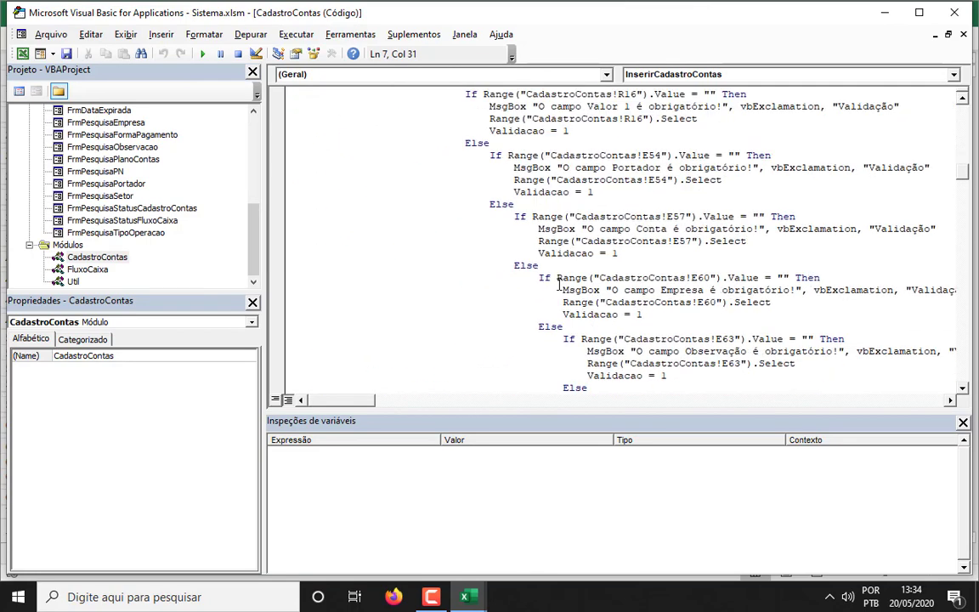
{"action": "scroll", "coordinate": [559, 285], "scroll_direction": "down", "scroll_amount": 3}
{"action": "scroll", "coordinate": [559, 285], "scroll_direction": "up", "scroll_amount": 12}
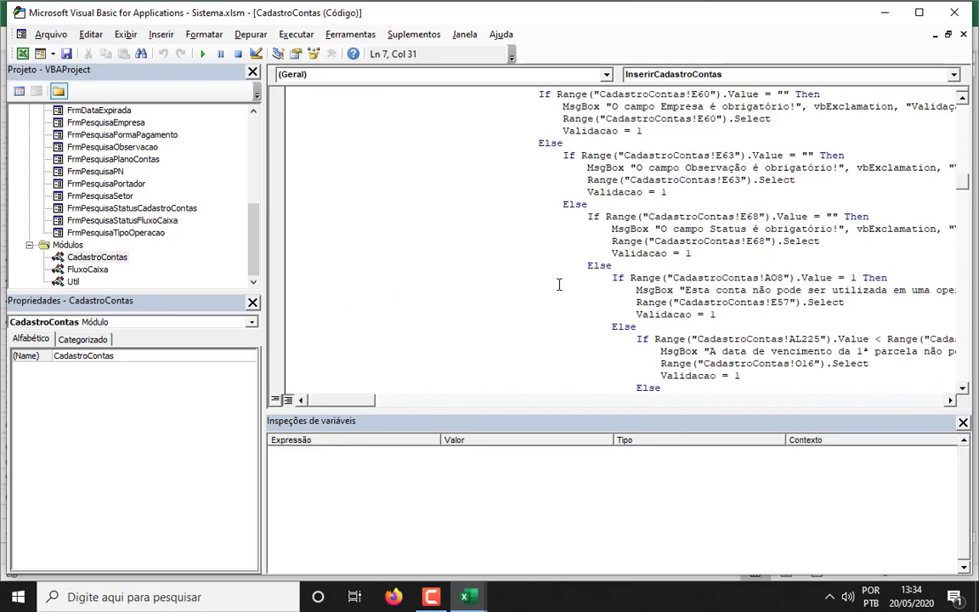
Step: Open the FluxoCaixa module's code and read through the Util module's SQL procedures
{"action": "double_click", "coordinate": [88, 269]}
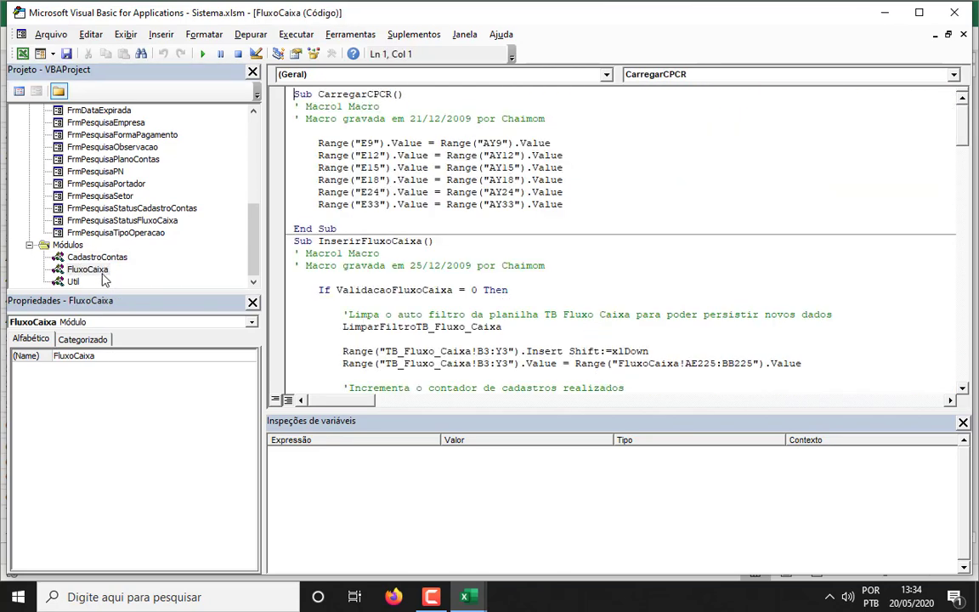
{"action": "double_click", "coordinate": [73, 282]}
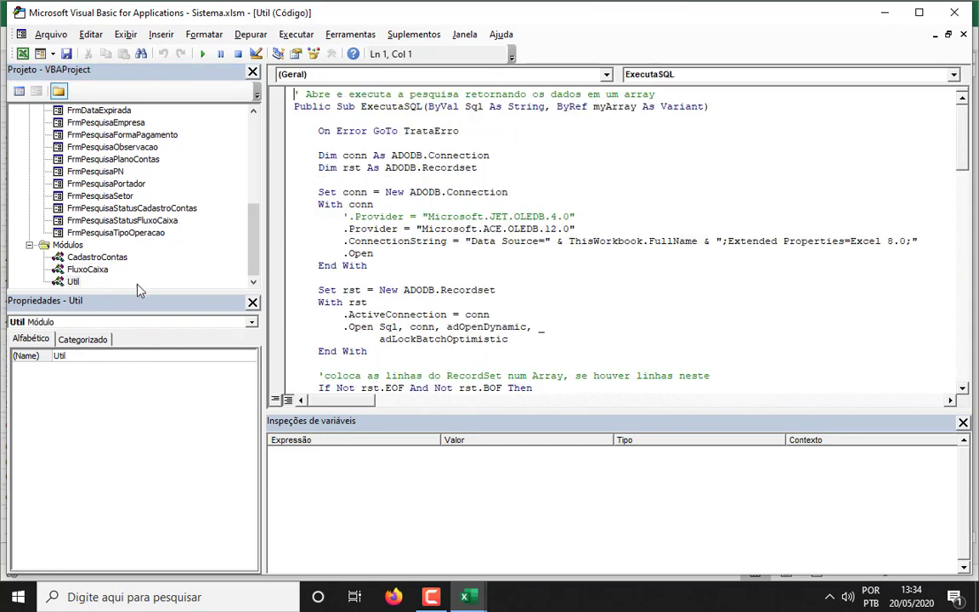
{"action": "scroll", "coordinate": [541, 308], "scroll_direction": "down", "scroll_amount": 8}
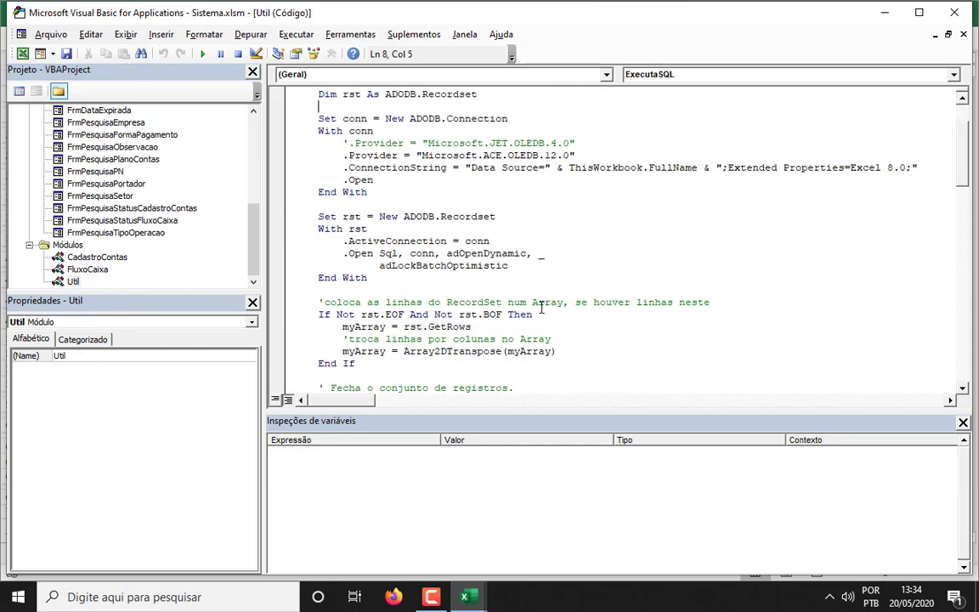
{"action": "scroll", "coordinate": [542, 308], "scroll_direction": "down", "scroll_amount": 4}
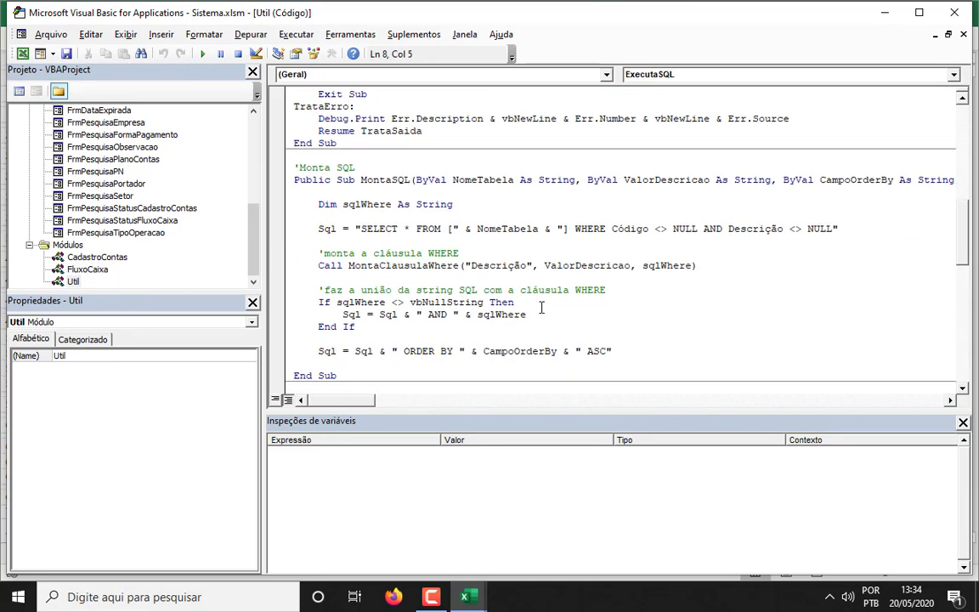
{"action": "scroll", "coordinate": [542, 308], "scroll_direction": "down", "scroll_amount": 11}
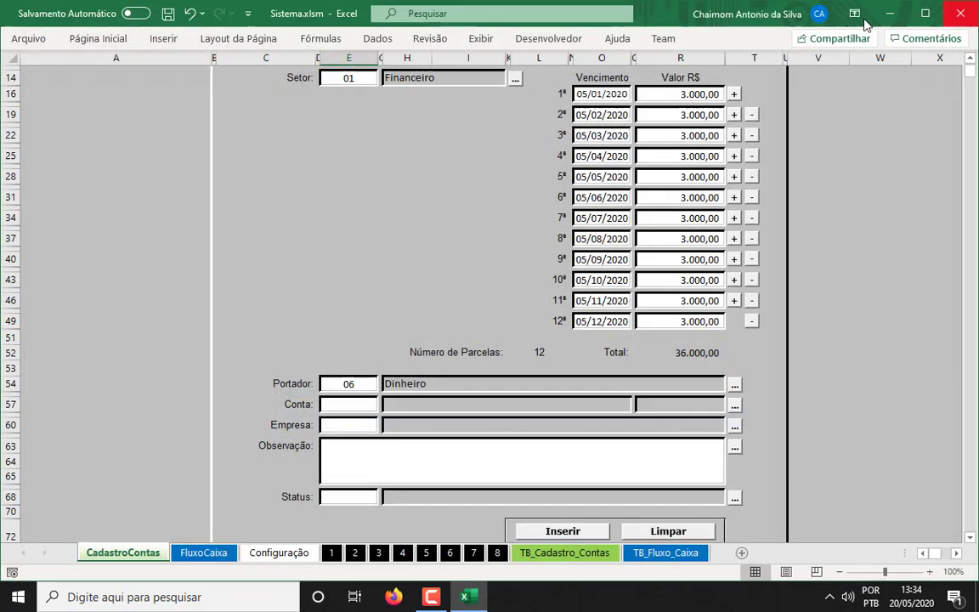
Step: Return to the workbook's CadastroContas sheet and select the empty Conta field
{"action": "left_click", "coordinate": [885, 12]}
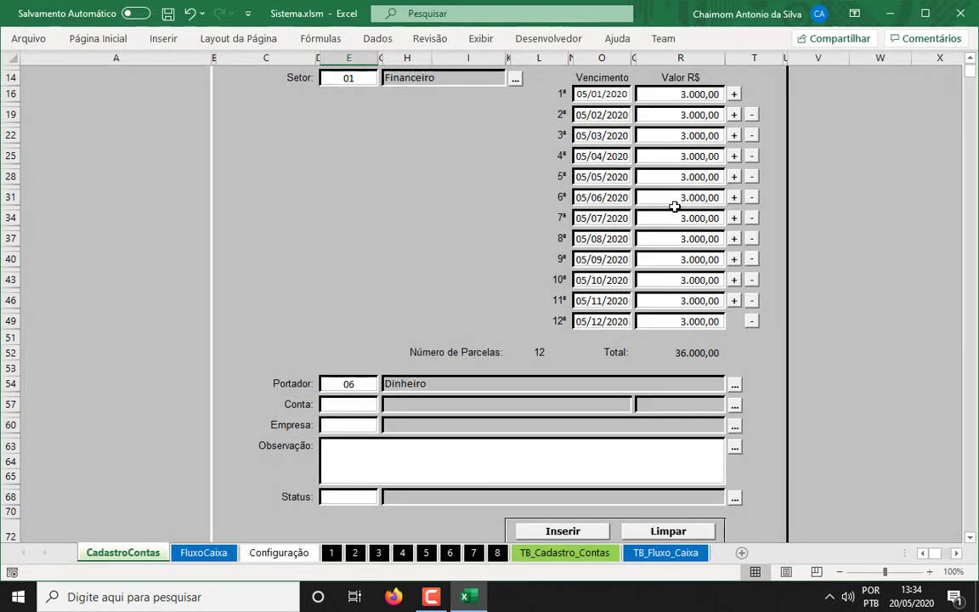
{"action": "scroll", "coordinate": [852, 181], "scroll_direction": "up", "scroll_amount": 3}
{"action": "scroll", "coordinate": [853, 182], "scroll_direction": "down", "scroll_amount": 1}
{"action": "scroll", "coordinate": [853, 182], "scroll_direction": "down", "scroll_amount": 2}
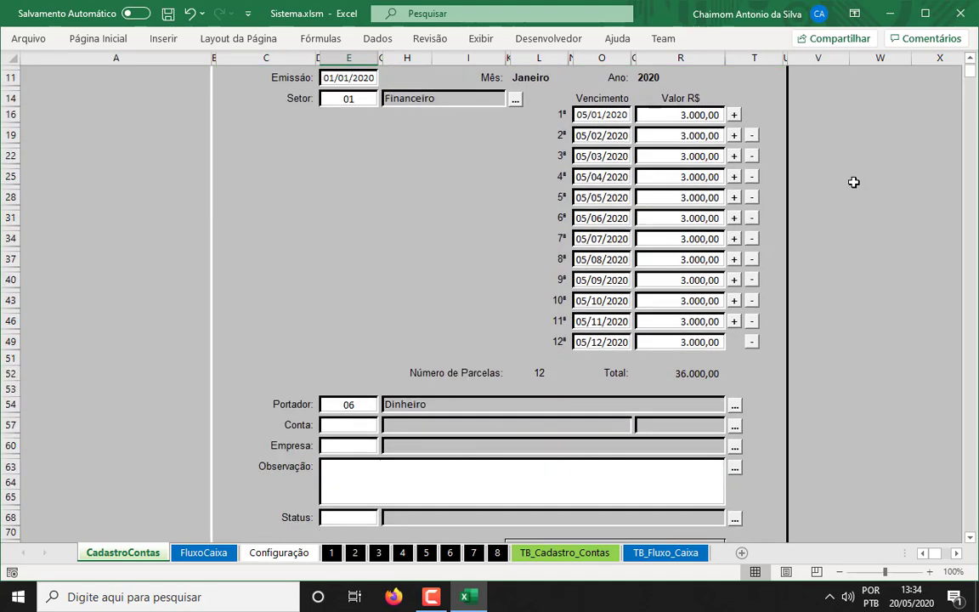
{"action": "scroll", "coordinate": [384, 402], "scroll_direction": "down", "scroll_amount": 2}
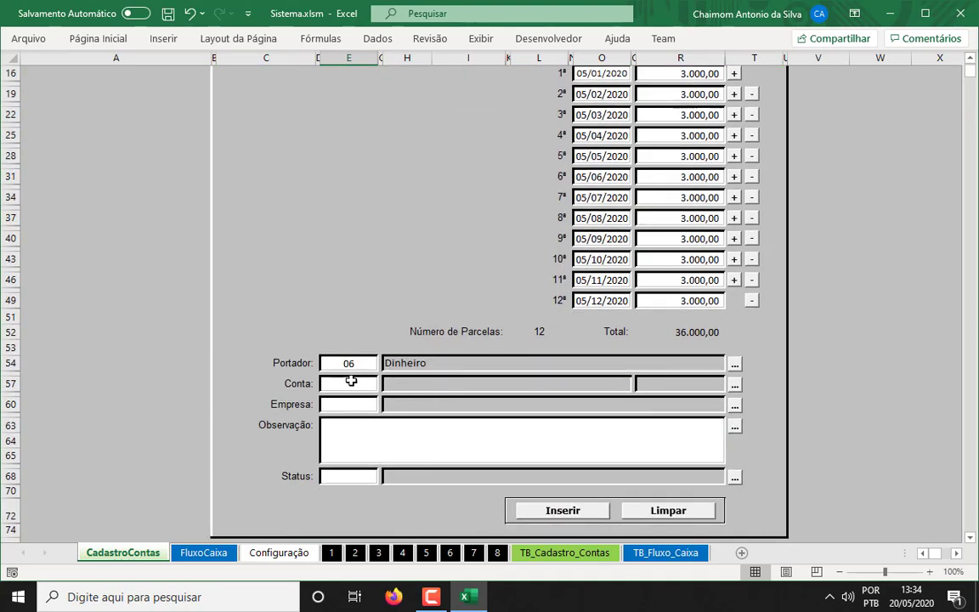
{"action": "left_click", "coordinate": [349, 383]}
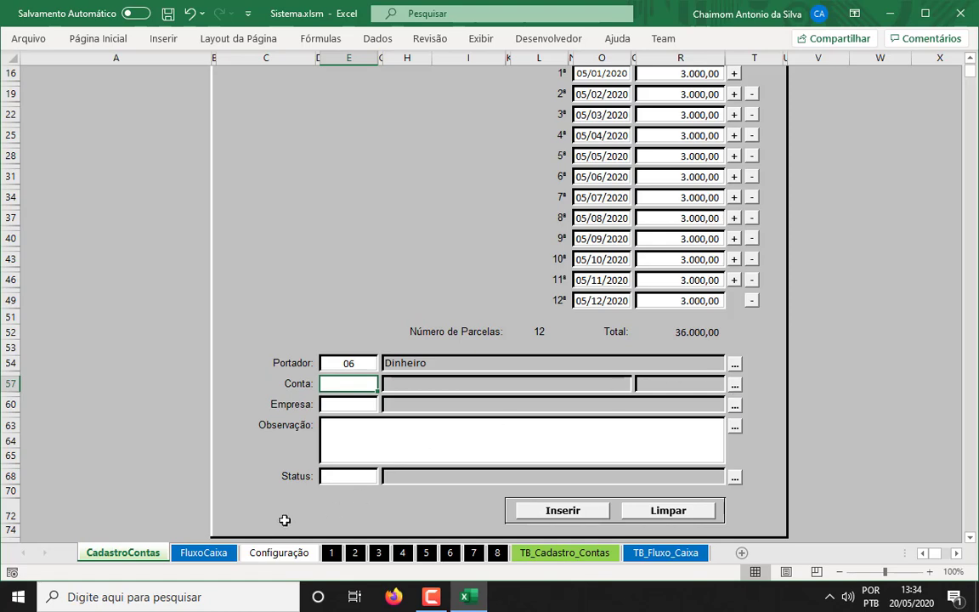
Step: Examine the Plano de Contas codes, account numbers and descriptions on the Configuração sheet
{"action": "left_click", "coordinate": [279, 553]}
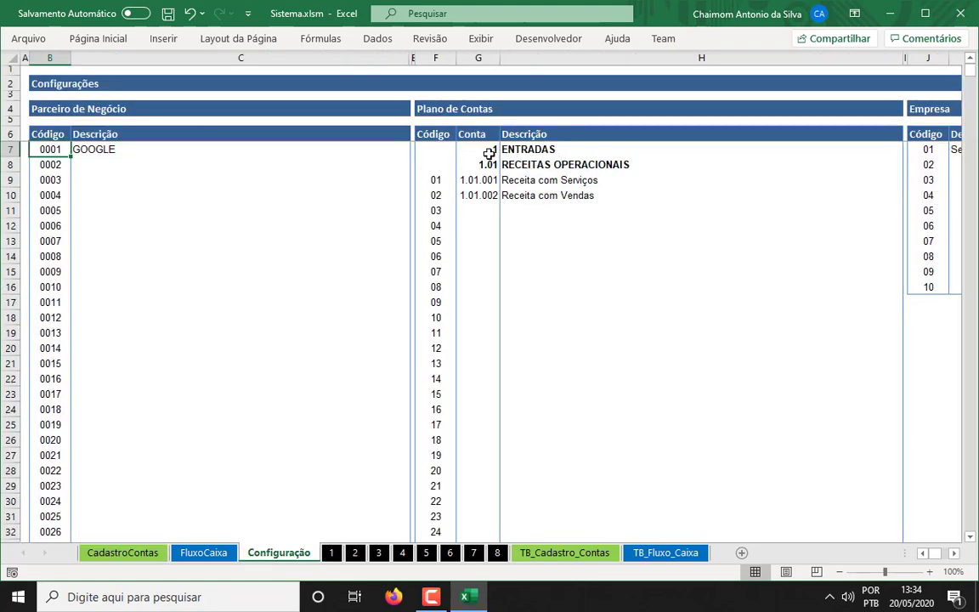
{"action": "left_click_drag", "start_coordinate": [448, 152], "coordinate": [625, 149]}
{"action": "left_click_drag", "start_coordinate": [691, 211], "coordinate": [690, 378]}
{"action": "scroll", "coordinate": [691, 298], "scroll_direction": "down", "scroll_amount": 15}
{"action": "scroll", "coordinate": [691, 297], "scroll_direction": "down", "scroll_amount": 20}
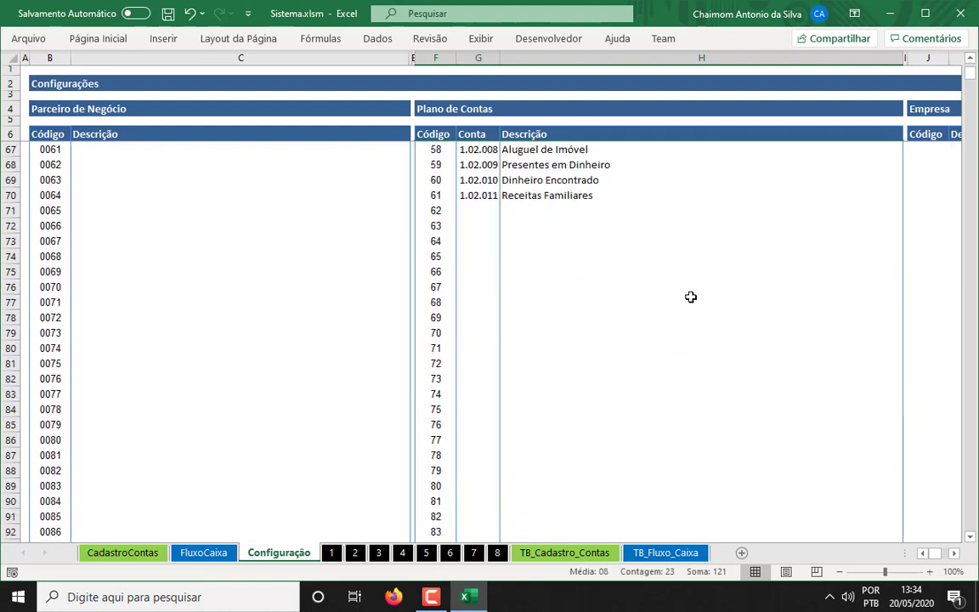
{"action": "scroll", "coordinate": [690, 297], "scroll_direction": "down", "scroll_amount": 8}
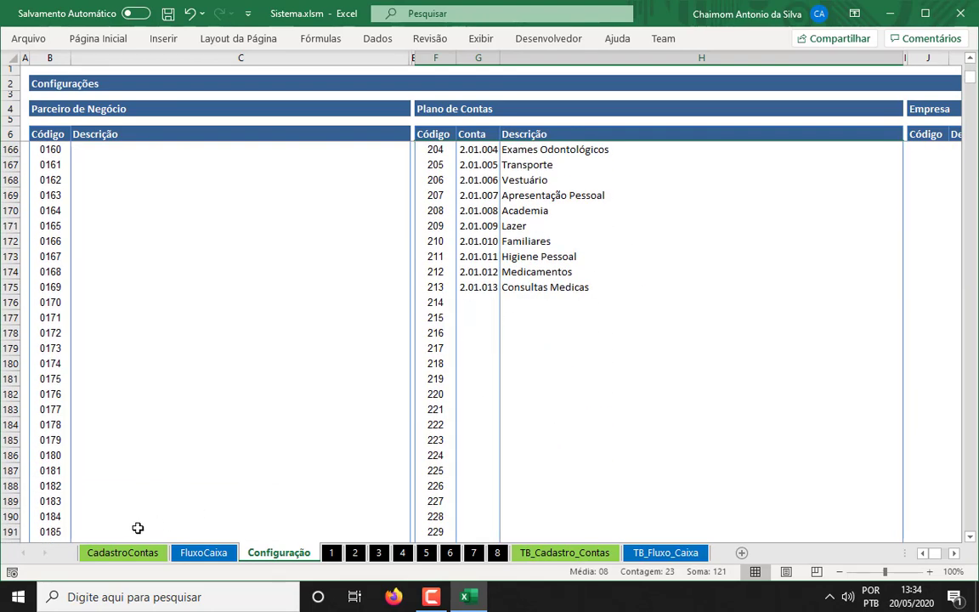
Step: Enter code 01 in the Conta field of the CadastroContas sheet
{"action": "left_click", "coordinate": [127, 553]}
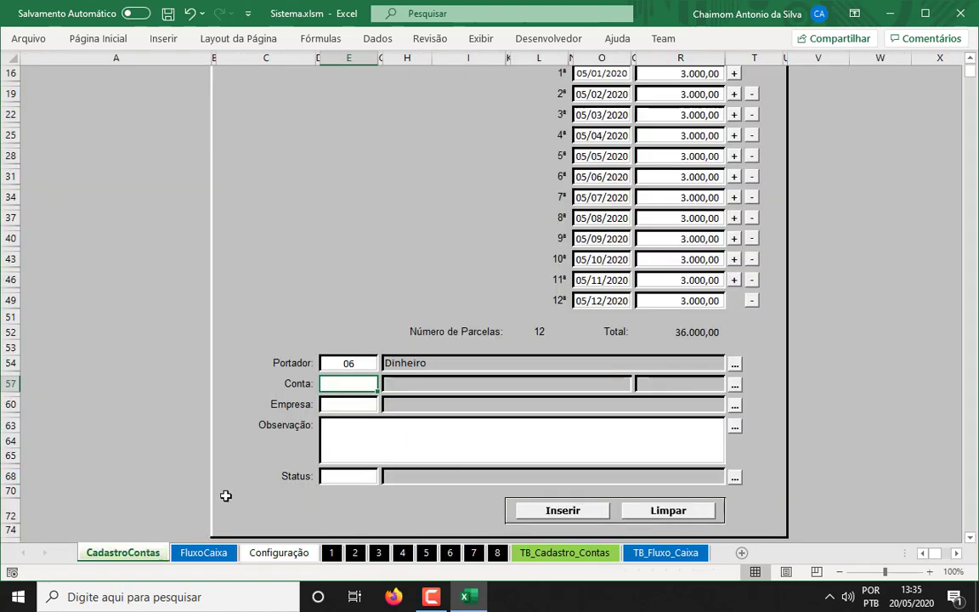
{"action": "type", "text": "01"}
{"action": "key", "text": "Return"}
{"action": "left_click", "coordinate": [356, 387]}
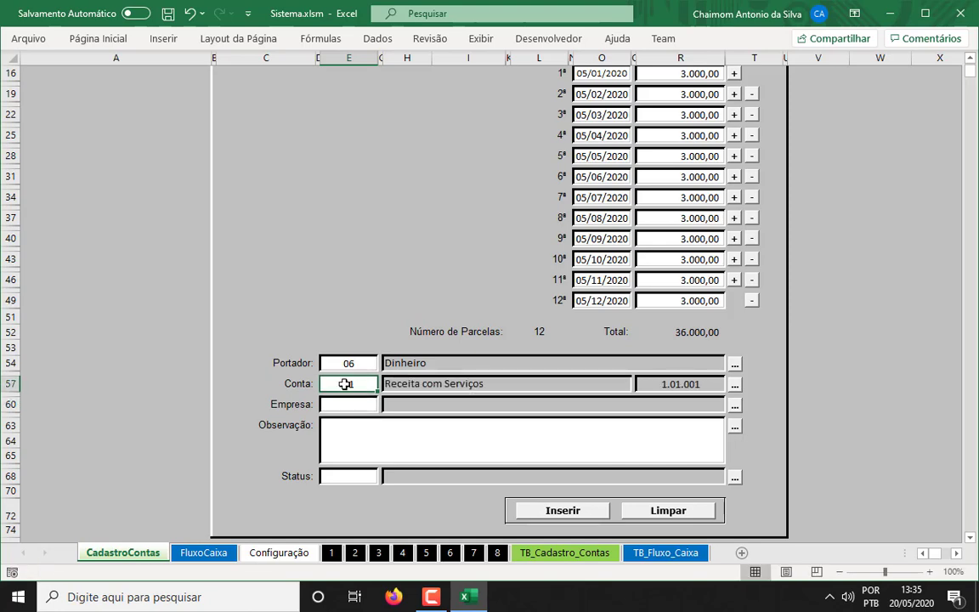
Step: Filter the Plano de Contas search list by SERVIÇO and pick Receita com Serviços for the Conta field
{"action": "left_click", "coordinate": [736, 384]}
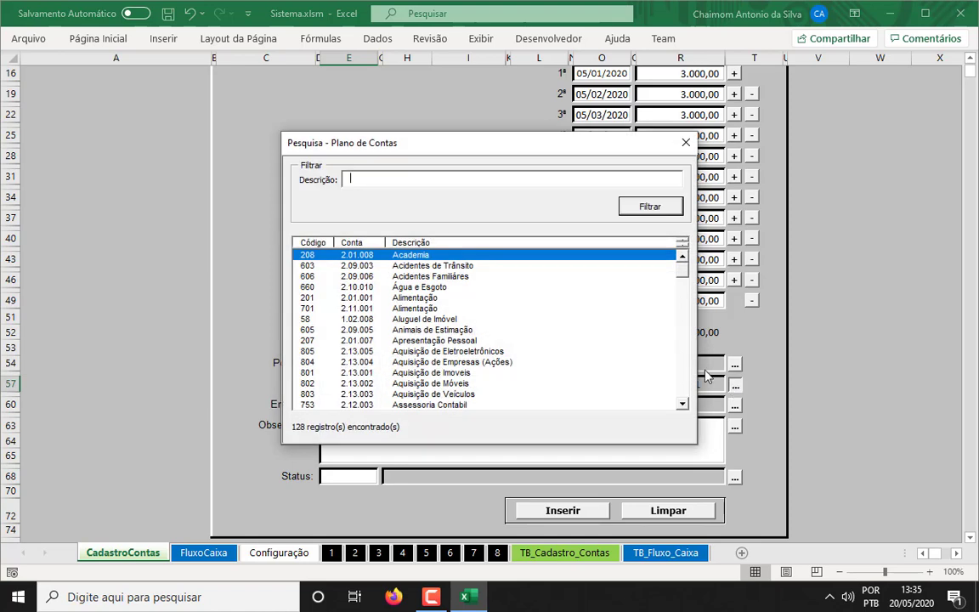
{"action": "left_click", "coordinate": [686, 296]}
{"action": "left_click_drag", "start_coordinate": [686, 297], "coordinate": [686, 395]}
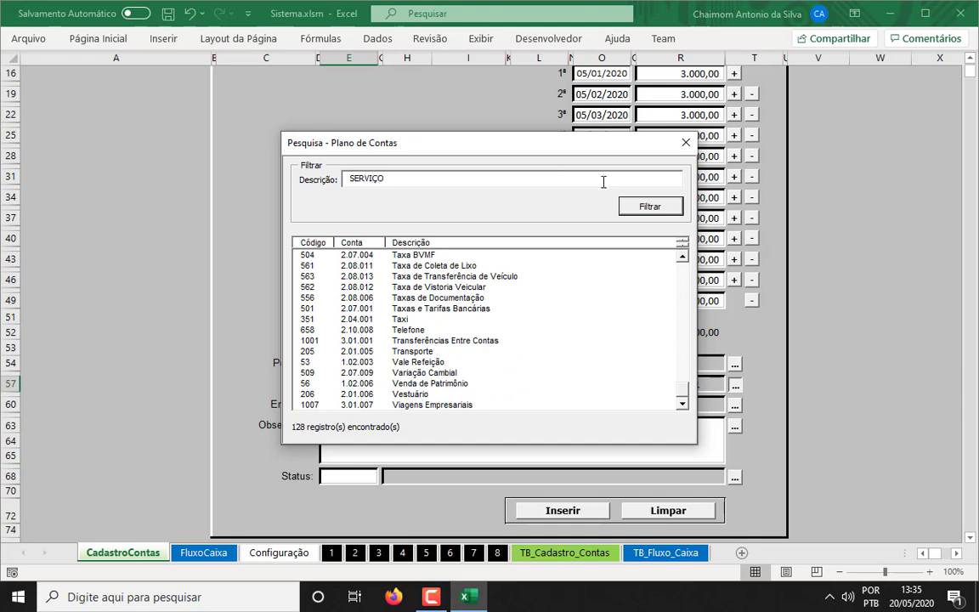
{"action": "left_click", "coordinate": [670, 208]}
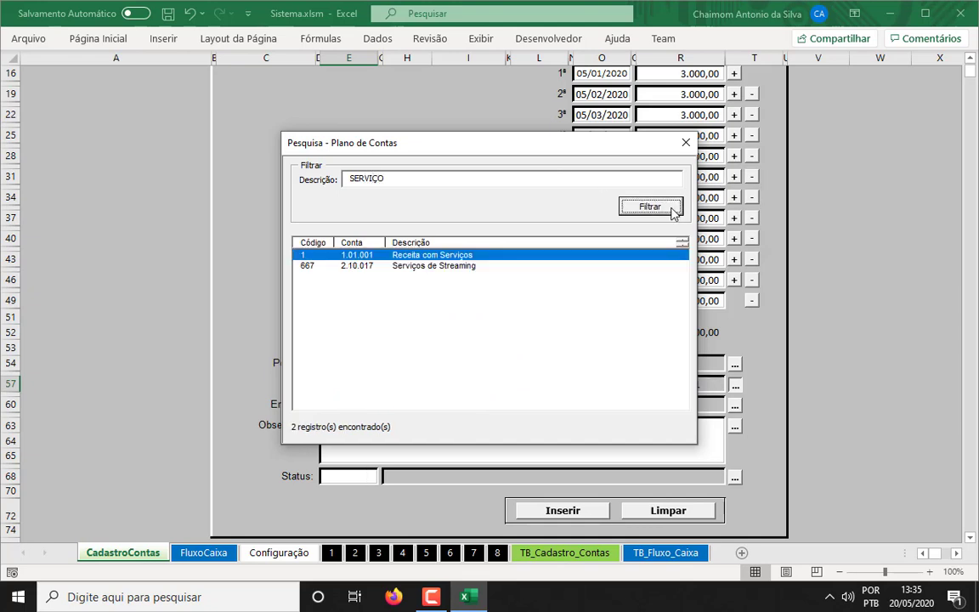
{"action": "double_click", "coordinate": [463, 255]}
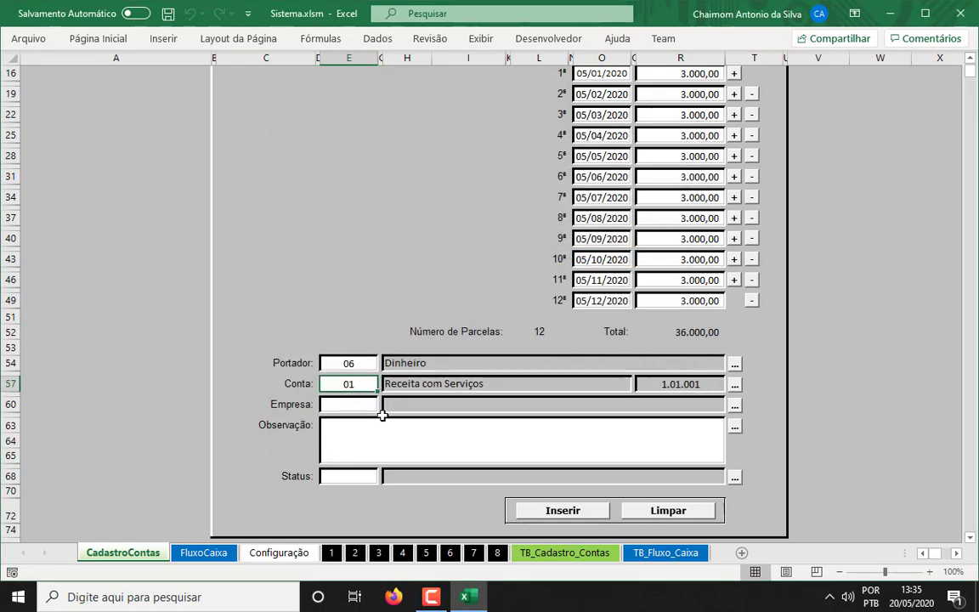
Step: Set the Empresa field to code 01, looking briefly at the Configuração sheet
{"action": "left_click", "coordinate": [357, 404]}
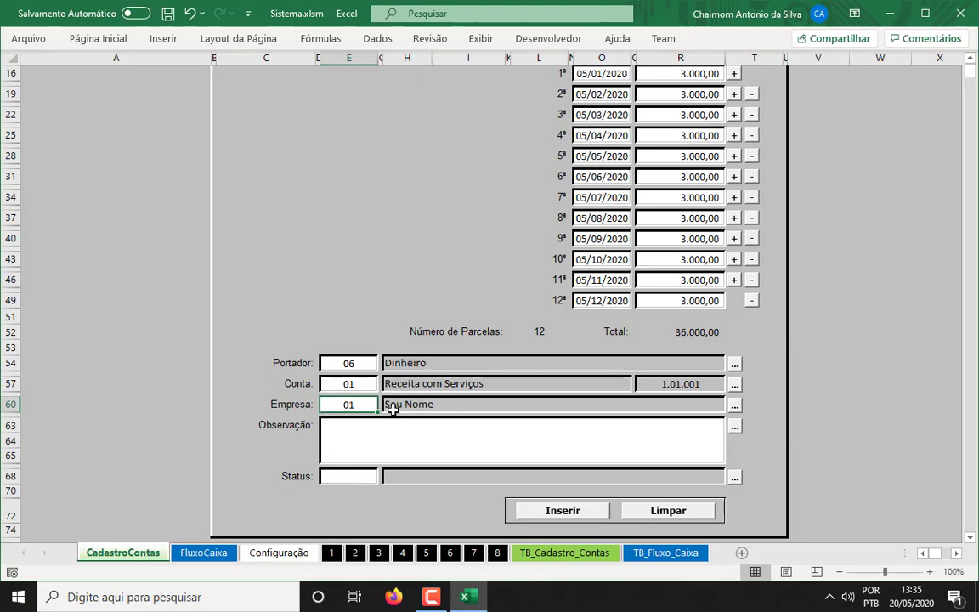
{"action": "left_click", "coordinate": [288, 551]}
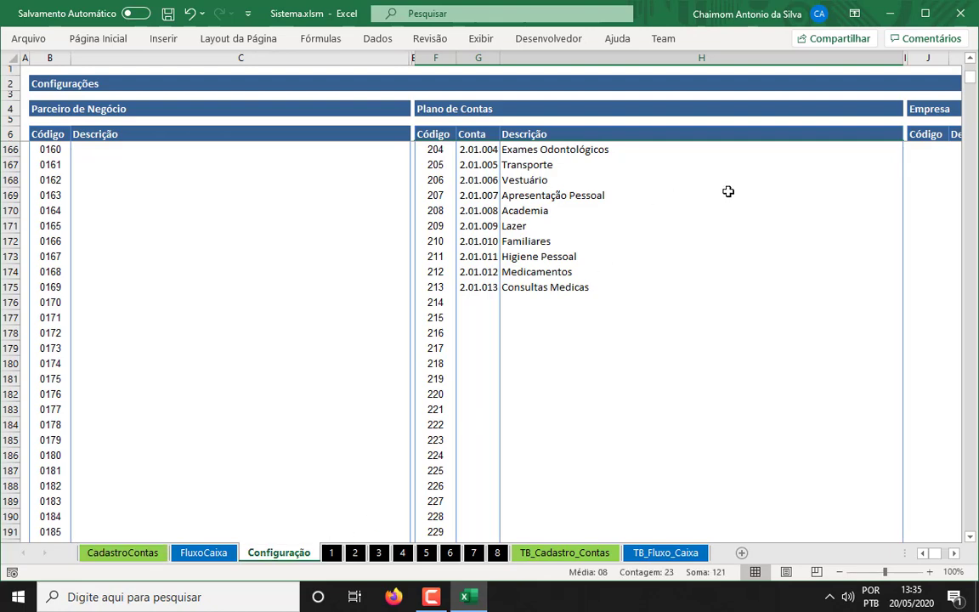
{"action": "left_click", "coordinate": [151, 559]}
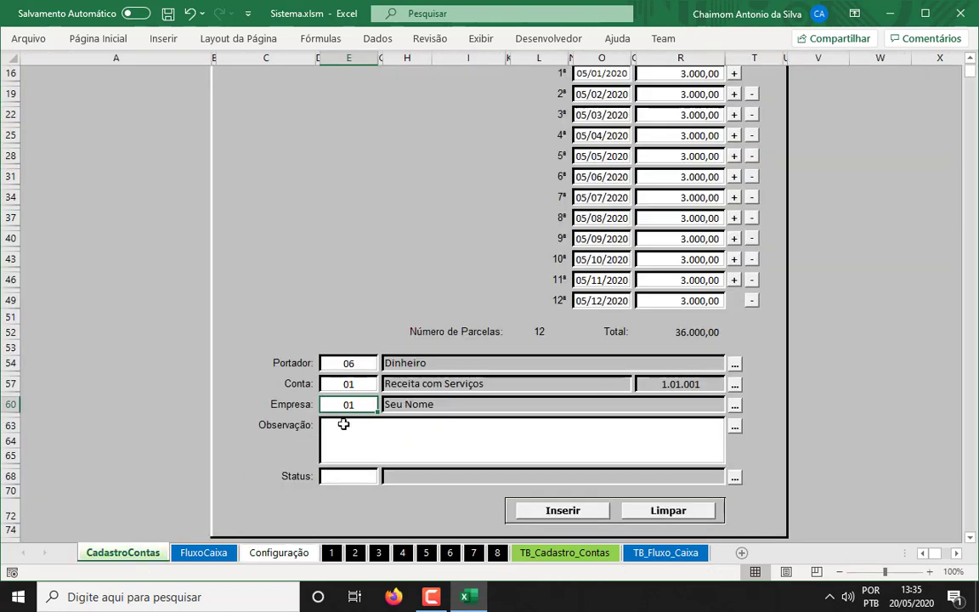
{"action": "type", "text": "1"}
{"action": "key", "text": "Return"}
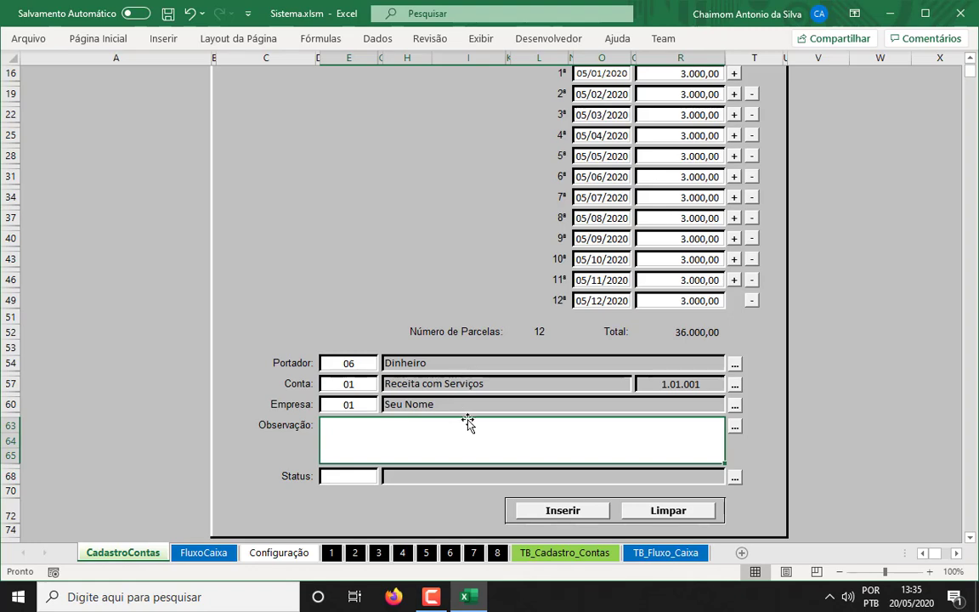
Step: Review the filled Cadastro de Contas form, including Emissão, installments, Conta and Empresa, and select the Observação field
{"action": "scroll", "coordinate": [522, 431], "scroll_direction": "up", "scroll_amount": 3}
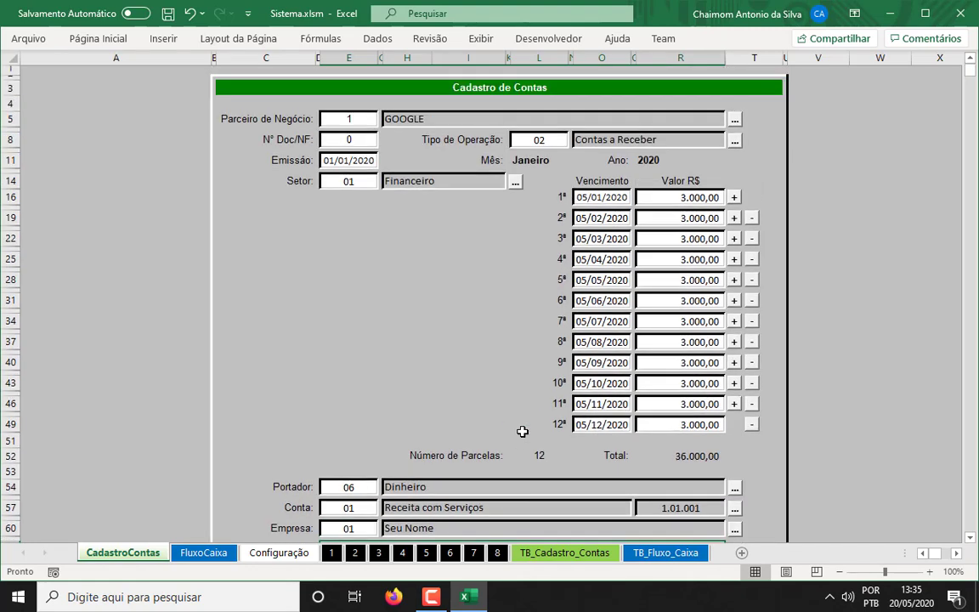
{"action": "scroll", "coordinate": [522, 431], "scroll_direction": "down", "scroll_amount": 3}
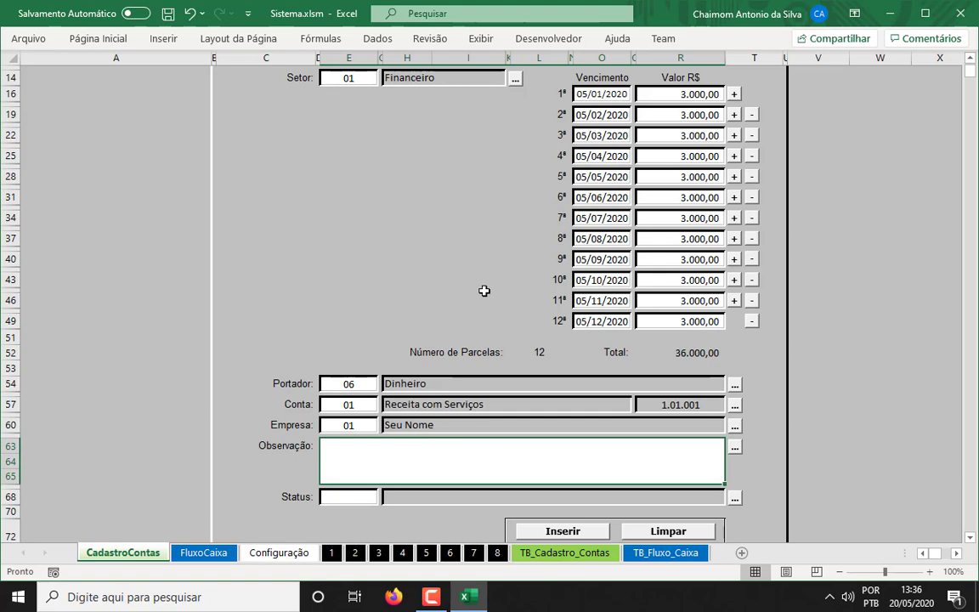
{"action": "scroll", "coordinate": [484, 291], "scroll_direction": "up", "scroll_amount": 4}
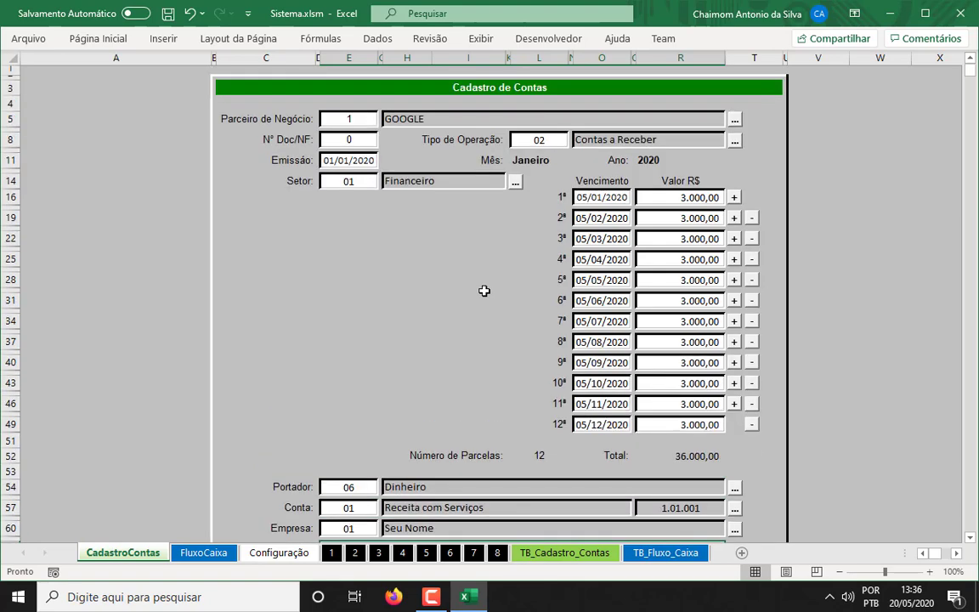
{"action": "left_click", "coordinate": [336, 158]}
{"action": "scroll", "coordinate": [538, 248], "scroll_direction": "down", "scroll_amount": 3}
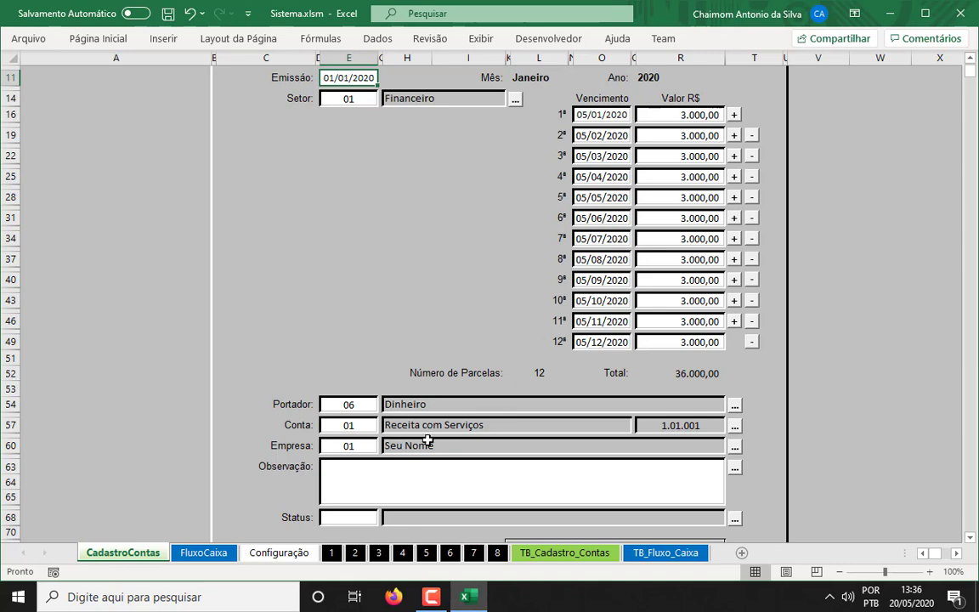
{"action": "left_click", "coordinate": [345, 405]}
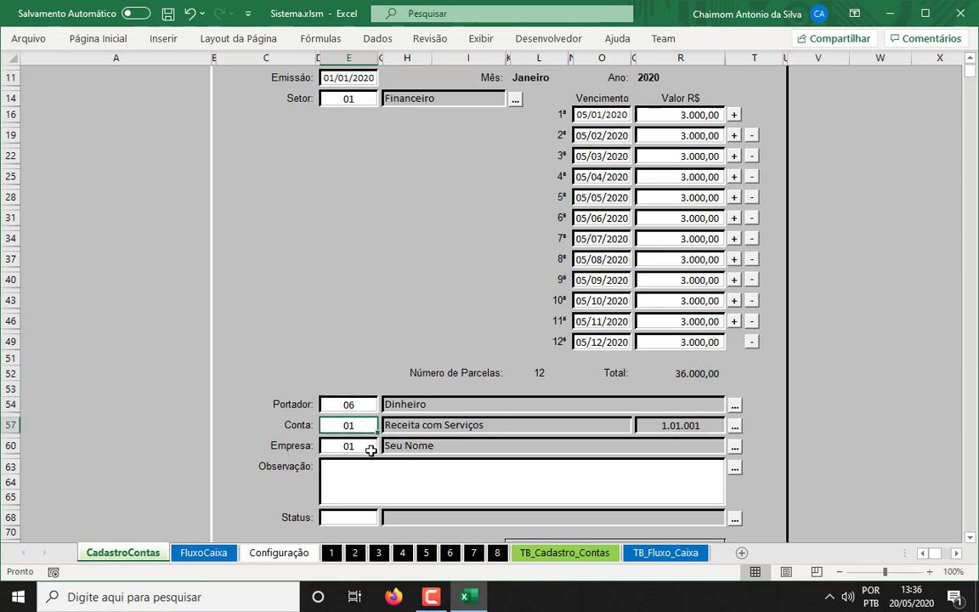
{"action": "left_click", "coordinate": [371, 446]}
{"action": "scroll", "coordinate": [670, 331], "scroll_direction": "down", "scroll_amount": 4}
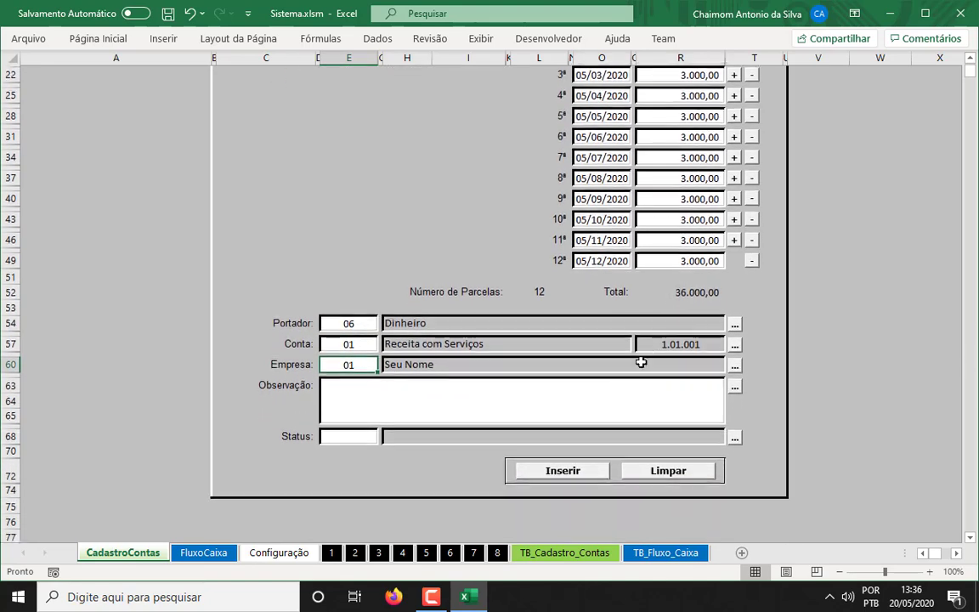
{"action": "left_click", "coordinate": [601, 416]}
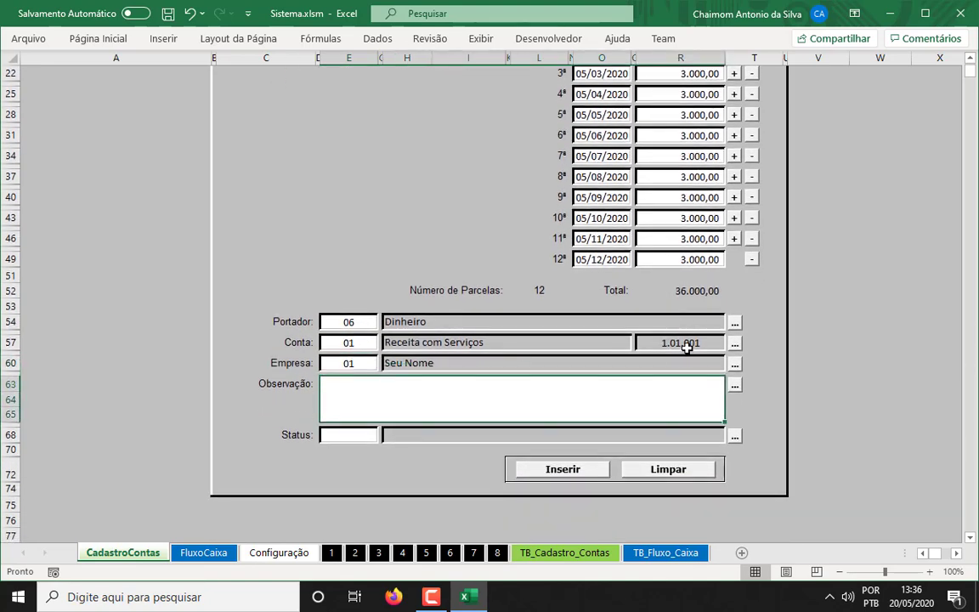
Step: Enter "Receita com serviços de consultoria prestados mensalmente." in the Observação field of the Cadastro de Contas form
{"action": "type", "text": "rECE"}
{"action": "key", "text": "BackSpace"}
{"action": "key", "text": "BackSpace"}
{"action": "key", "text": "BackSpace"}
{"action": "key", "text": "BackSpace"}
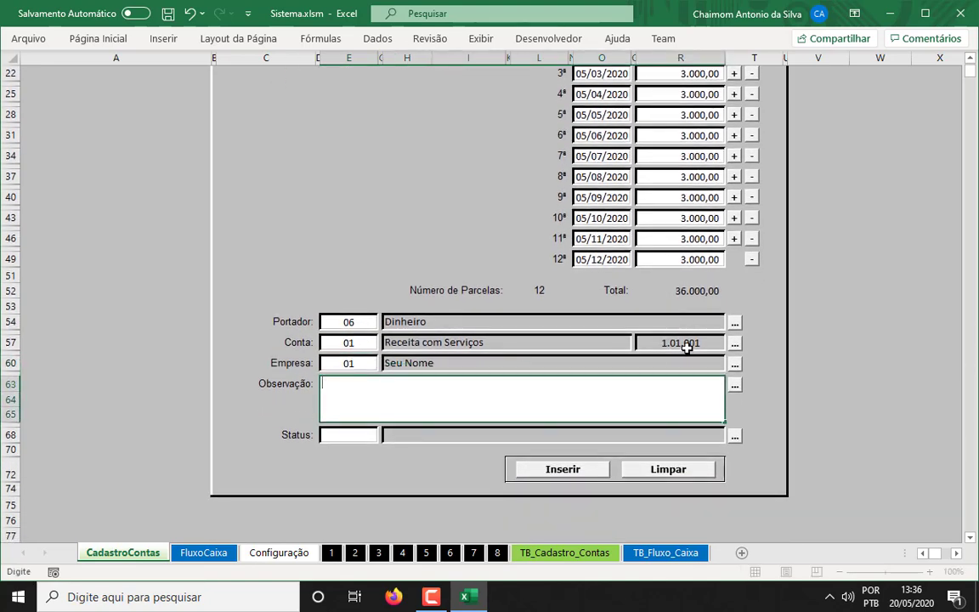
{"action": "type", "text": "Receita com se"}
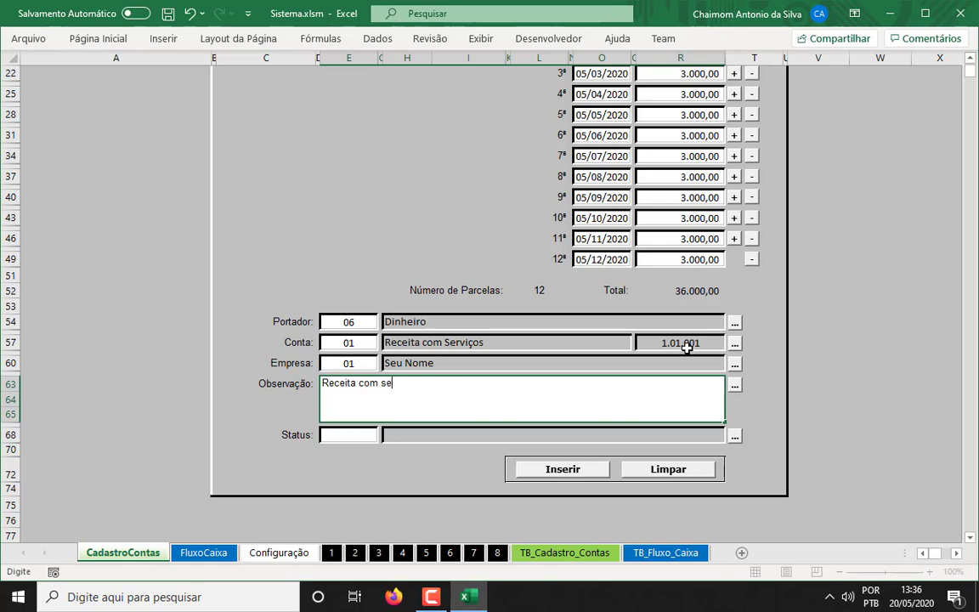
{"action": "type", "text": "rviço sd"}
{"action": "key", "text": "BackSpace"}
{"action": "key", "text": "BackSpace"}
{"action": "key", "text": "BackSpace"}
{"action": "type", "text": "s de consultoria "}
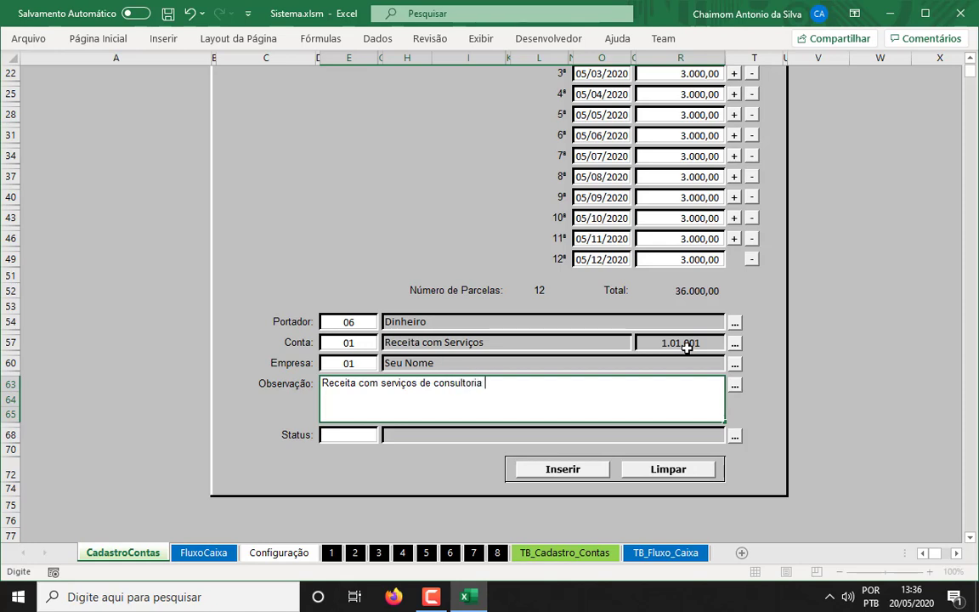
{"action": "type", "text": "prestados mensalmente."}
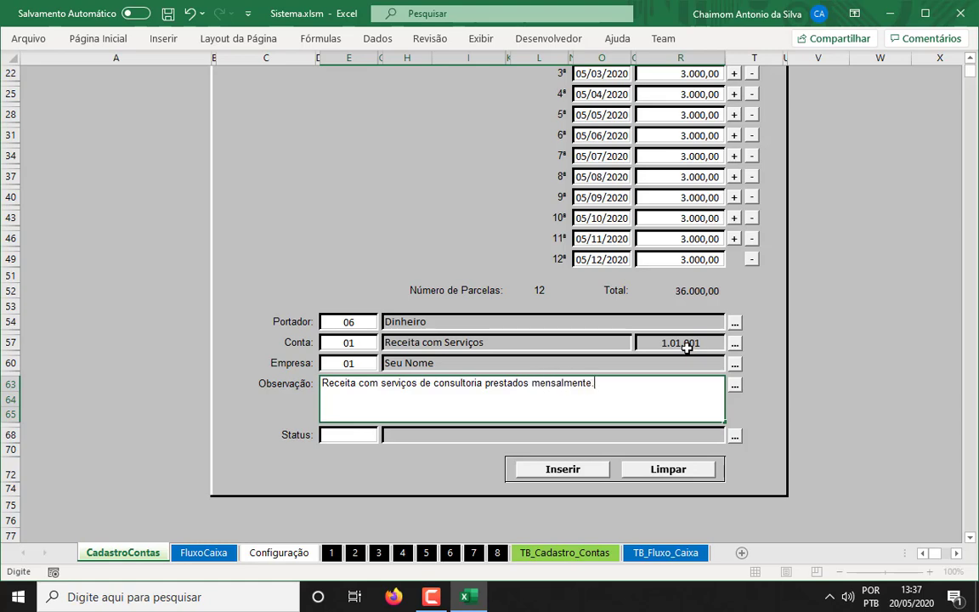
{"action": "key", "text": "Return"}
Step: Set the Status field of the Cadastro de Contas form to code 01
{"action": "scroll", "coordinate": [687, 347], "scroll_direction": "up", "scroll_amount": 2}
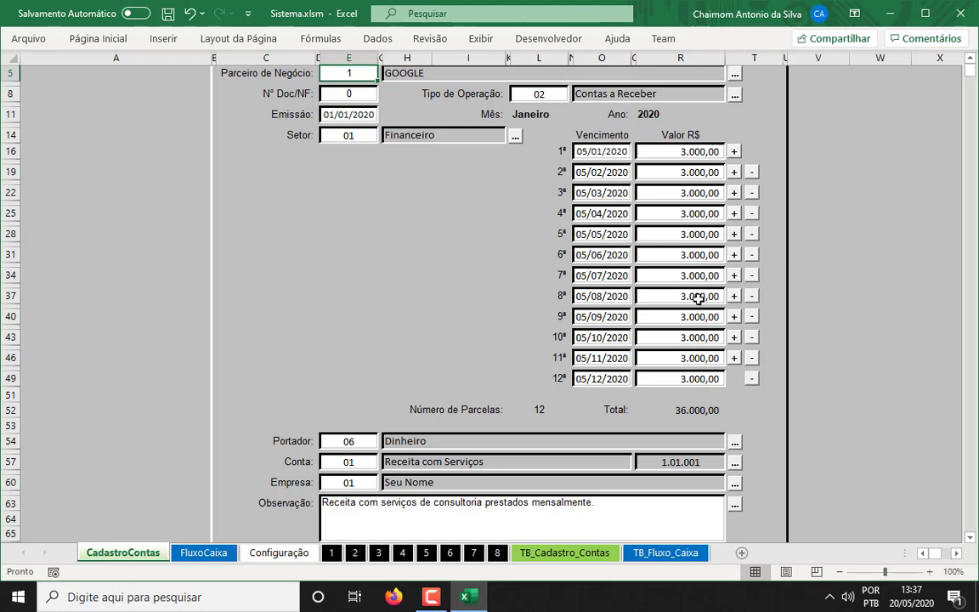
{"action": "scroll", "coordinate": [698, 297], "scroll_direction": "down", "scroll_amount": 5}
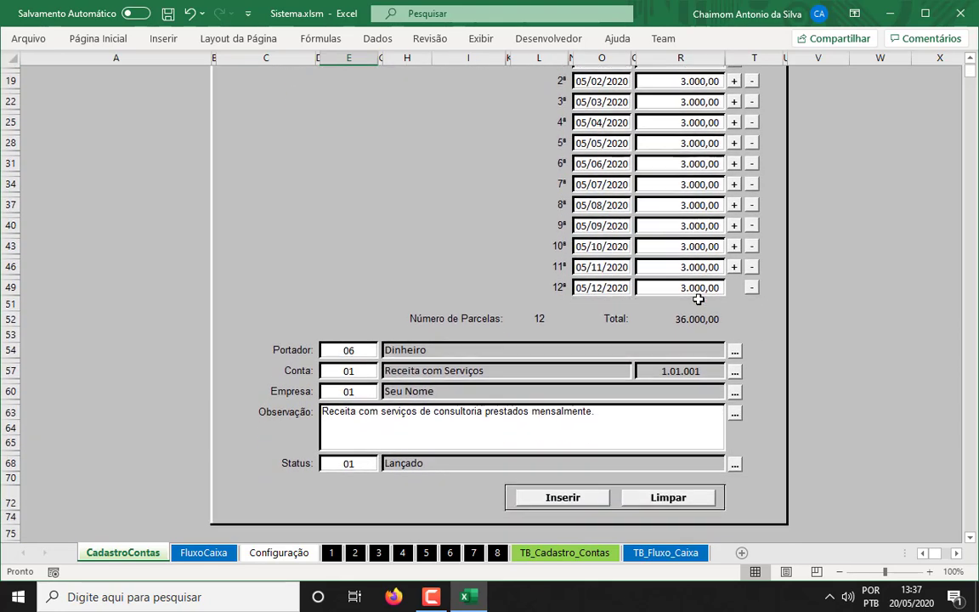
{"action": "left_click", "coordinate": [630, 419]}
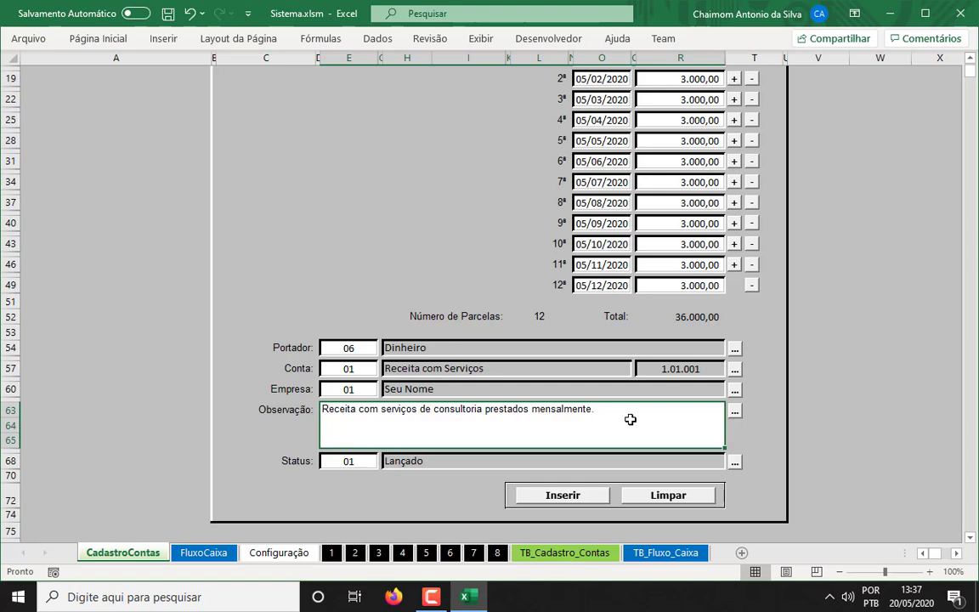
{"action": "left_click", "coordinate": [352, 464]}
{"action": "type", "text": "1"}
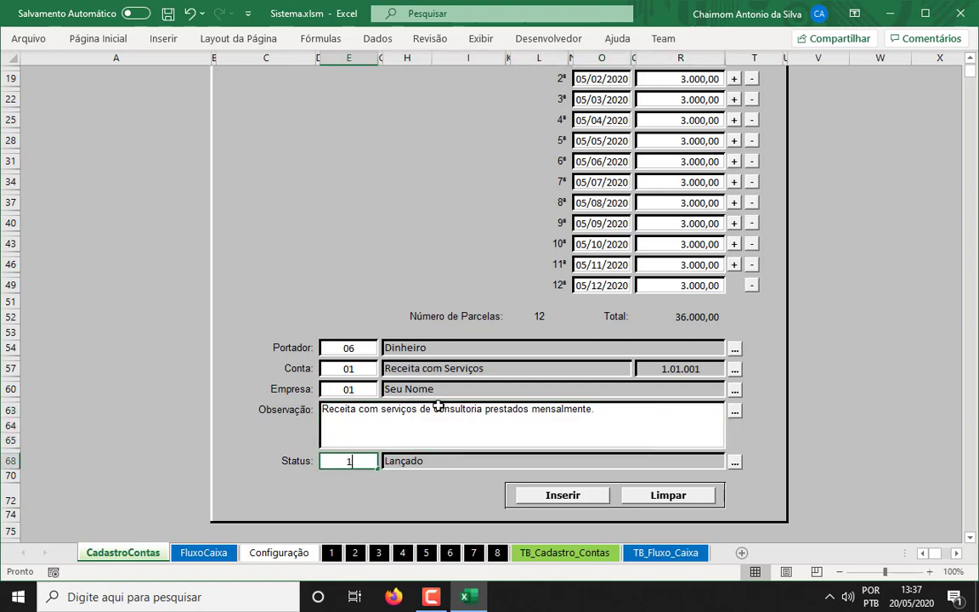
{"action": "key", "text": "Return"}
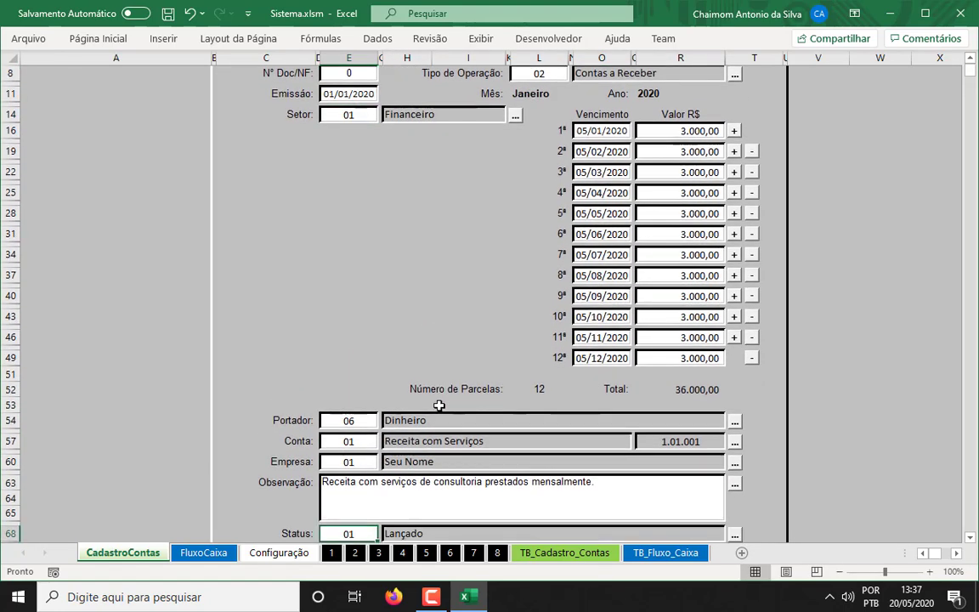
Step: Review the completed Cadastro de Contas form, insert the record with its installments, and dismiss the confirmation
{"action": "scroll", "coordinate": [439, 405], "scroll_direction": "down", "scroll_amount": 2}
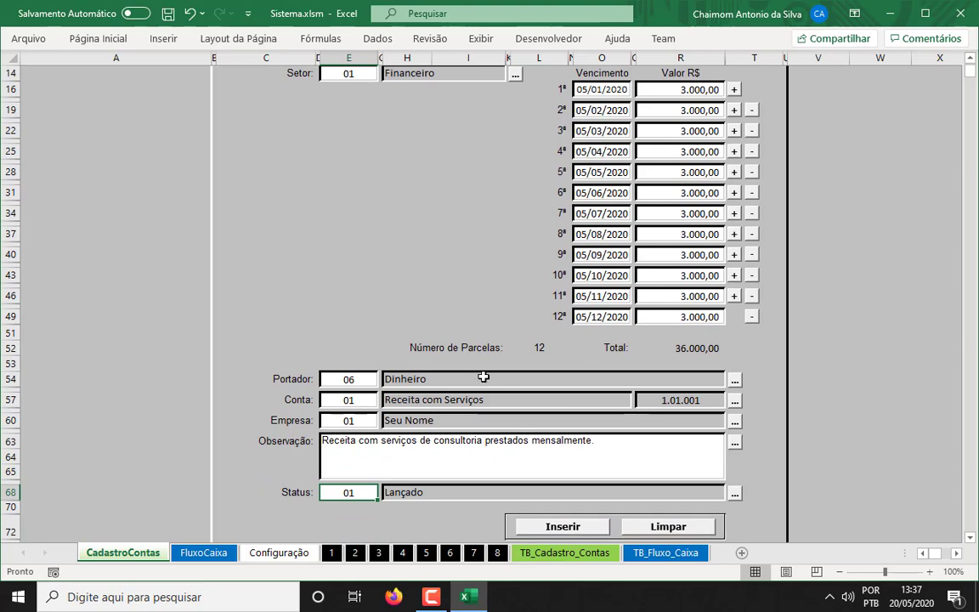
{"action": "scroll", "coordinate": [483, 376], "scroll_direction": "up", "scroll_amount": 2}
{"action": "scroll", "coordinate": [482, 376], "scroll_direction": "up", "scroll_amount": 2}
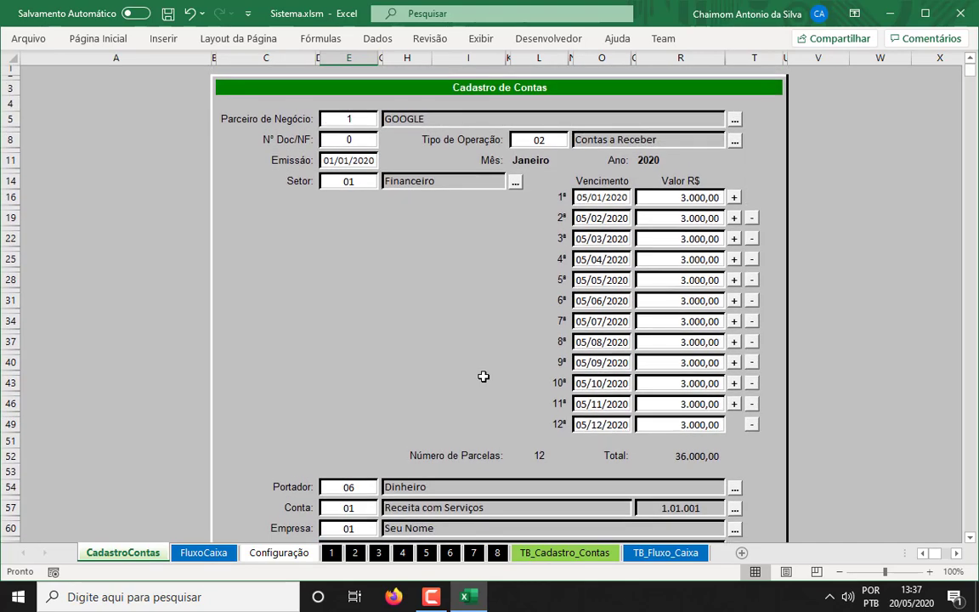
{"action": "scroll", "coordinate": [483, 375], "scroll_direction": "down", "scroll_amount": 4}
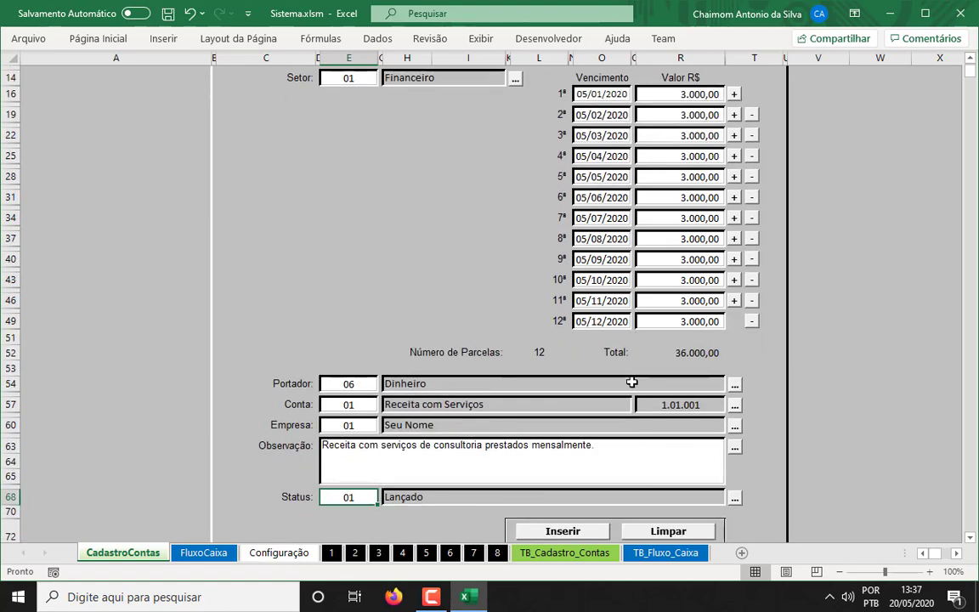
{"action": "scroll", "coordinate": [632, 383], "scroll_direction": "down", "scroll_amount": 1}
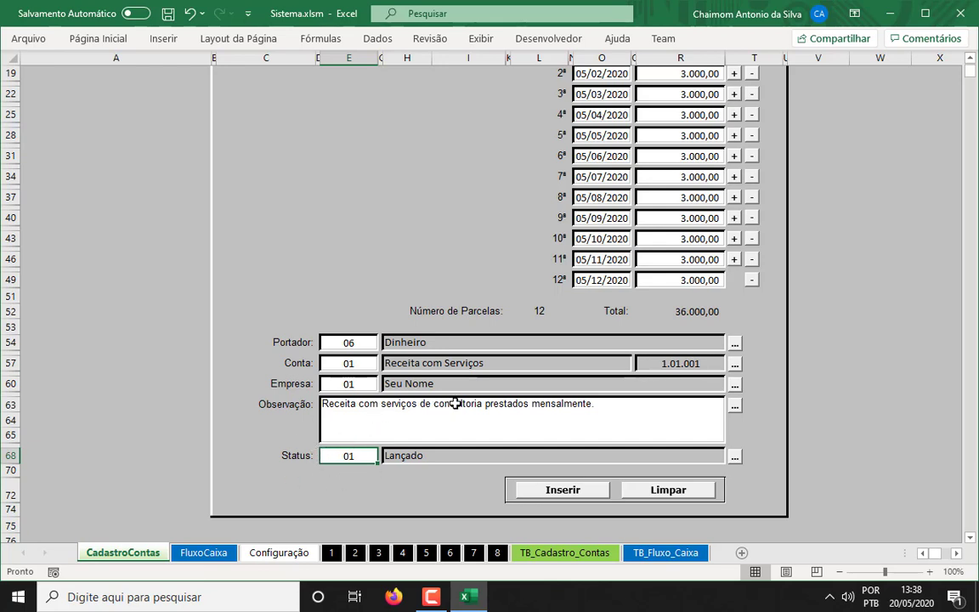
{"action": "scroll", "coordinate": [536, 393], "scroll_direction": "up", "scroll_amount": 1}
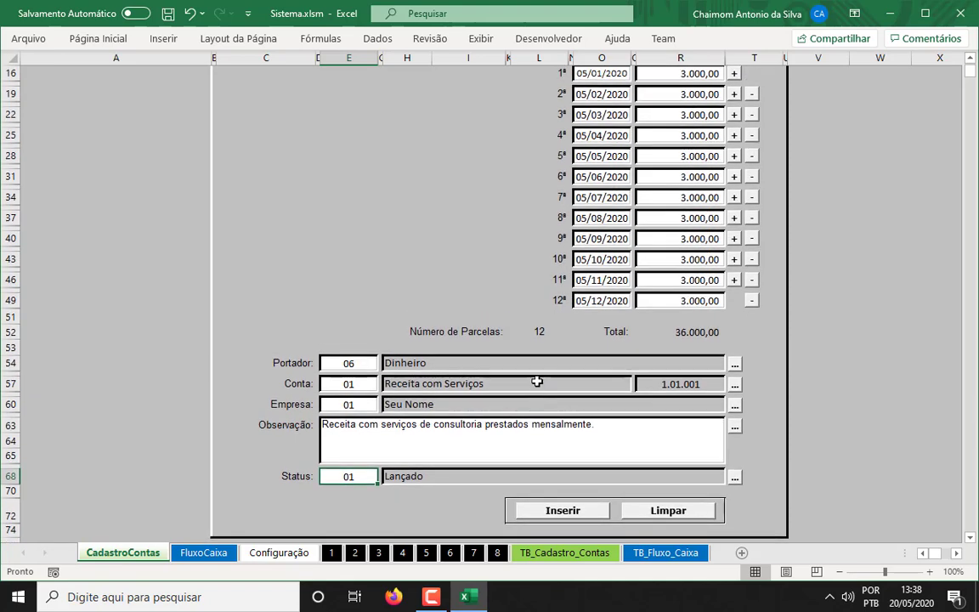
{"action": "scroll", "coordinate": [546, 419], "scroll_direction": "up", "scroll_amount": 4}
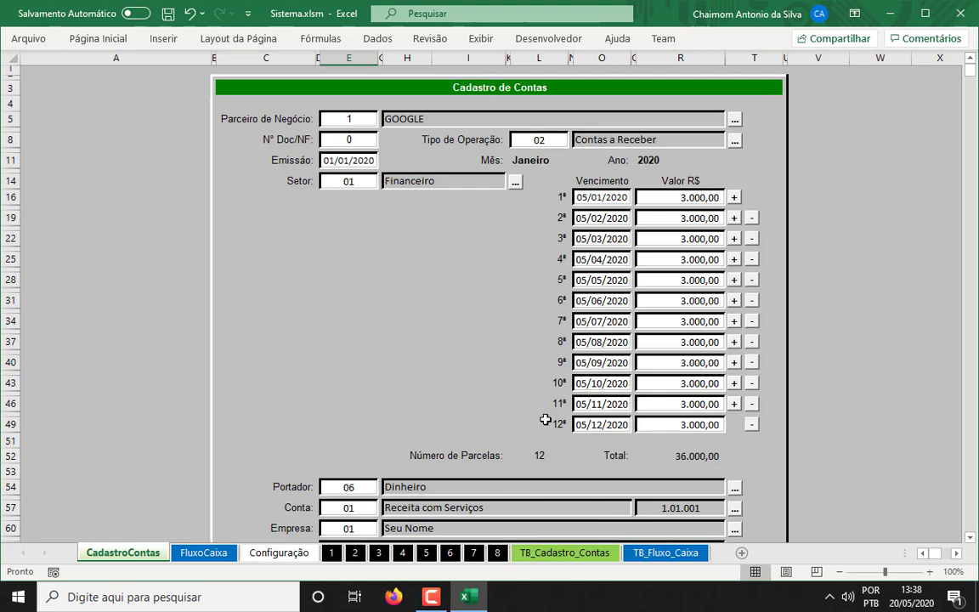
{"action": "scroll", "coordinate": [546, 419], "scroll_direction": "down", "scroll_amount": 4}
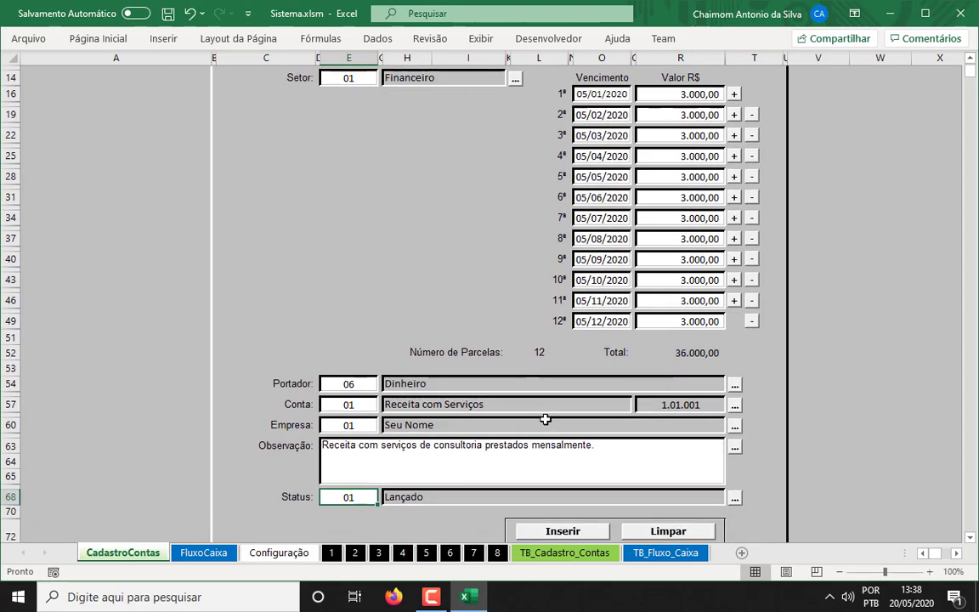
{"action": "scroll", "coordinate": [595, 466], "scroll_direction": "down", "scroll_amount": 1}
{"action": "left_click", "coordinate": [568, 492]}
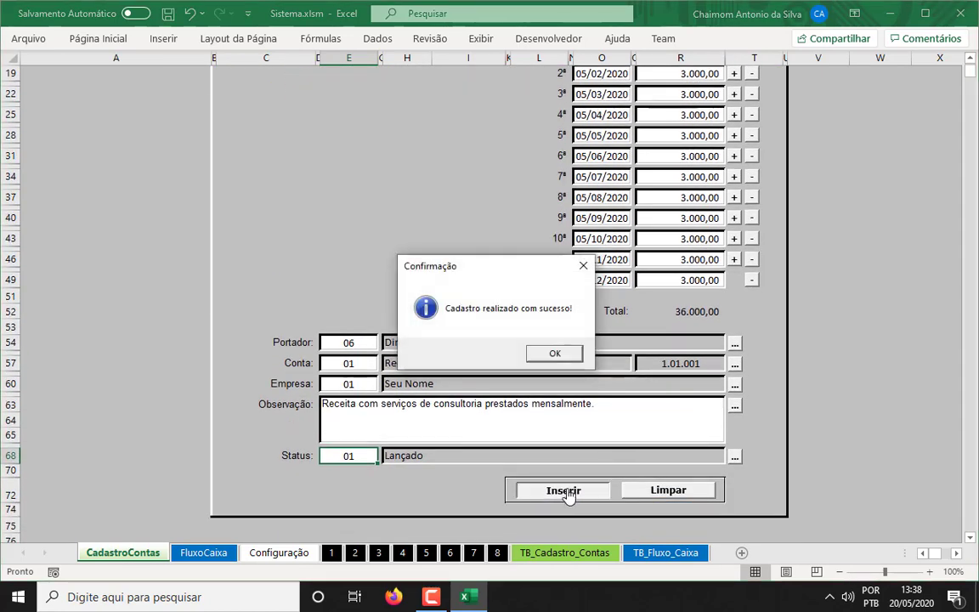
{"action": "left_click", "coordinate": [556, 354]}
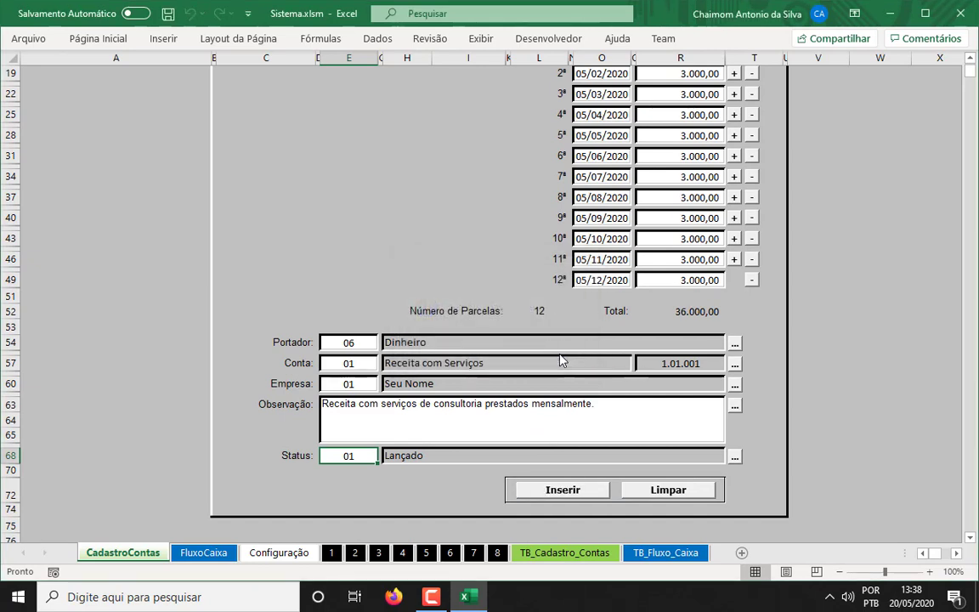
Step: Compare the TB_Cadastro_Contas and TB_Fluxo_Caixa sheets to check where the record was stored, and return to CadastroContas
{"action": "left_click", "coordinate": [583, 553]}
{"action": "left_click", "coordinate": [659, 554]}
{"action": "left_click", "coordinate": [565, 553]}
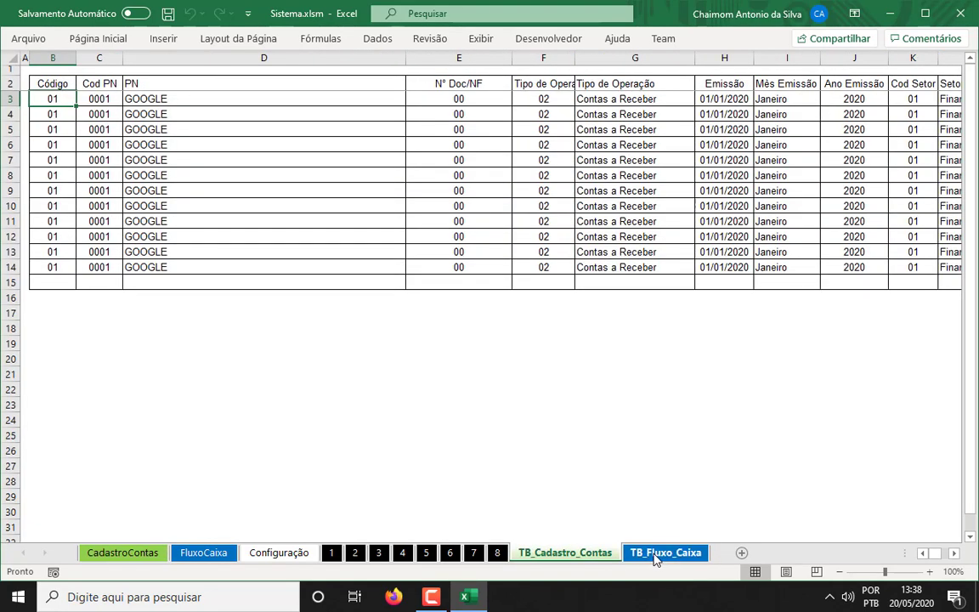
{"action": "left_click", "coordinate": [655, 555]}
{"action": "left_click", "coordinate": [558, 554]}
{"action": "left_click", "coordinate": [634, 554]}
{"action": "left_click", "coordinate": [564, 554]}
{"action": "left_click", "coordinate": [136, 556]}
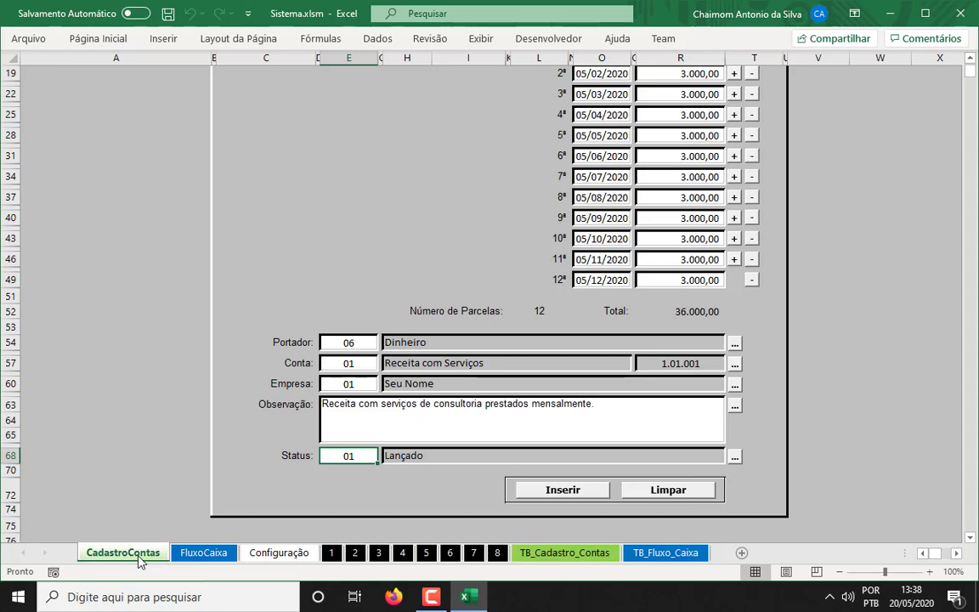
Step: Inspect the PN entries of the inserted rows in TB_Cadastro_Contas and check the TB_Fluxo_Caixa sheet against them
{"action": "left_click", "coordinate": [561, 553]}
{"action": "left_click_drag", "start_coordinate": [298, 100], "coordinate": [293, 259]}
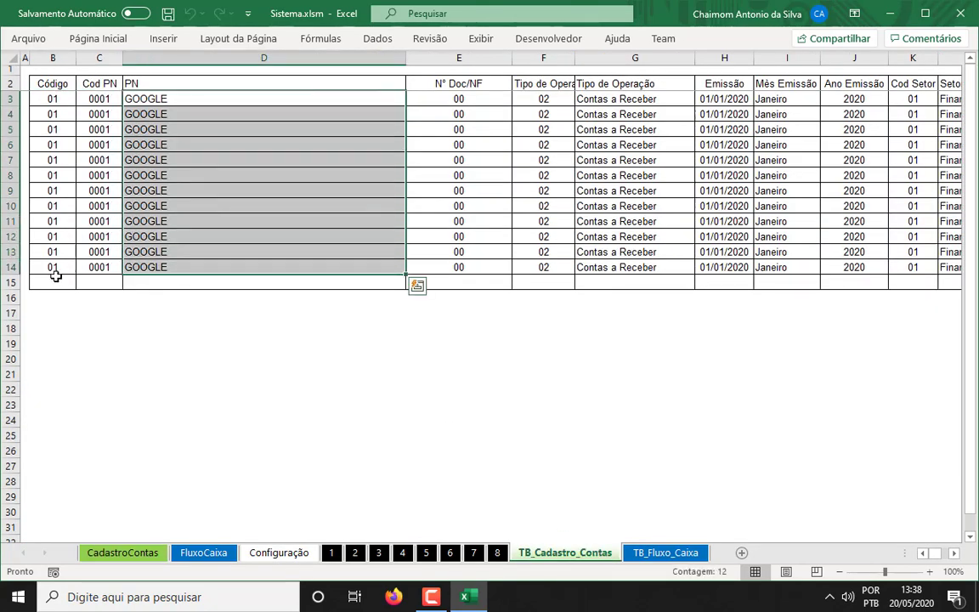
{"action": "left_click", "coordinate": [95, 253]}
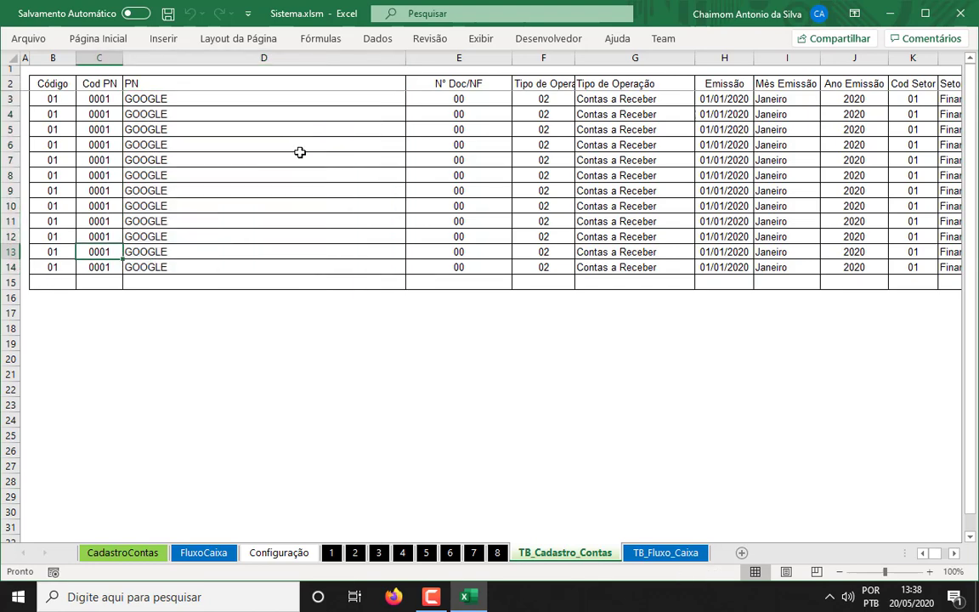
{"action": "left_click", "coordinate": [124, 553]}
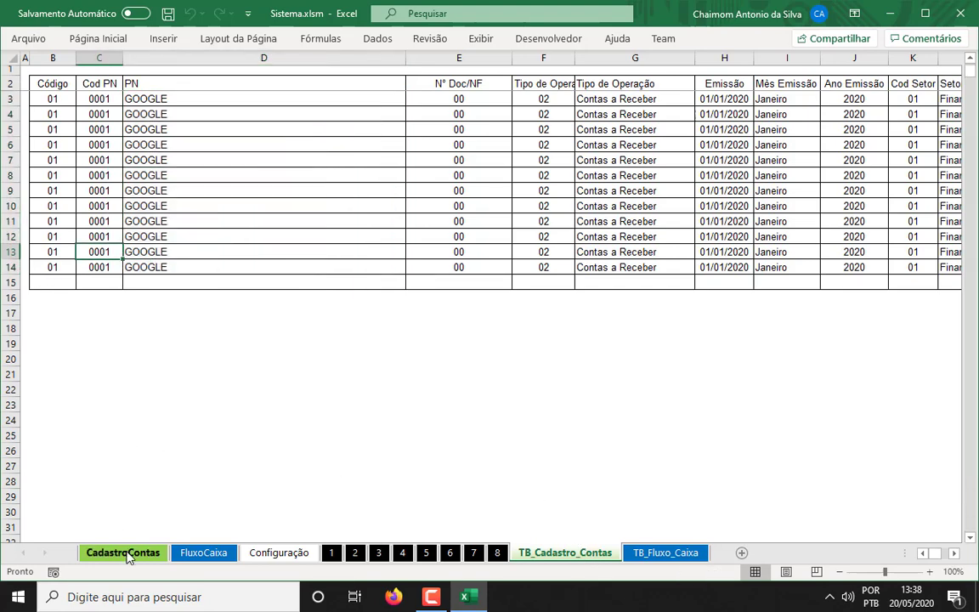
{"action": "left_click", "coordinate": [213, 553]}
{"action": "left_click", "coordinate": [675, 557]}
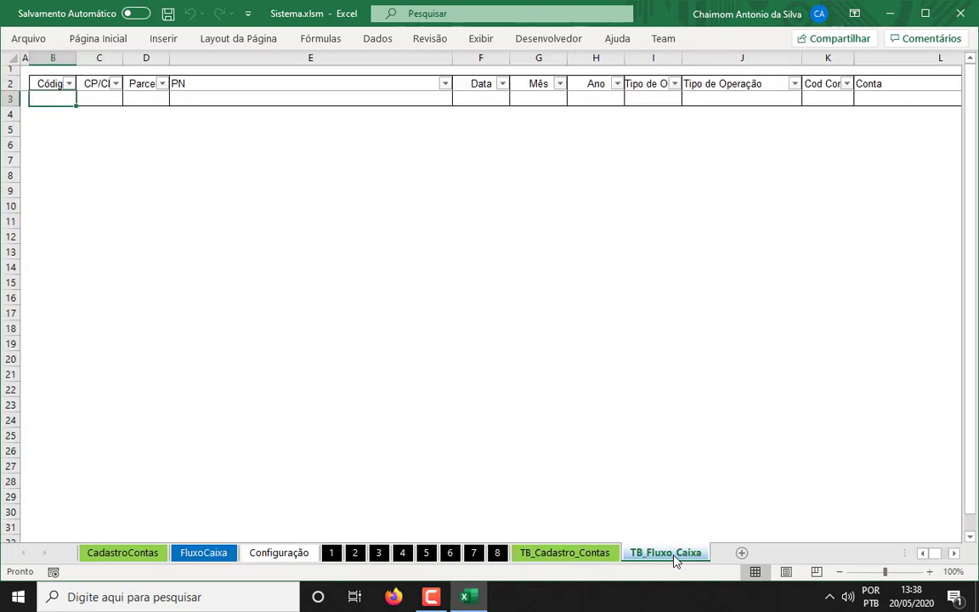
{"action": "left_click", "coordinate": [554, 557]}
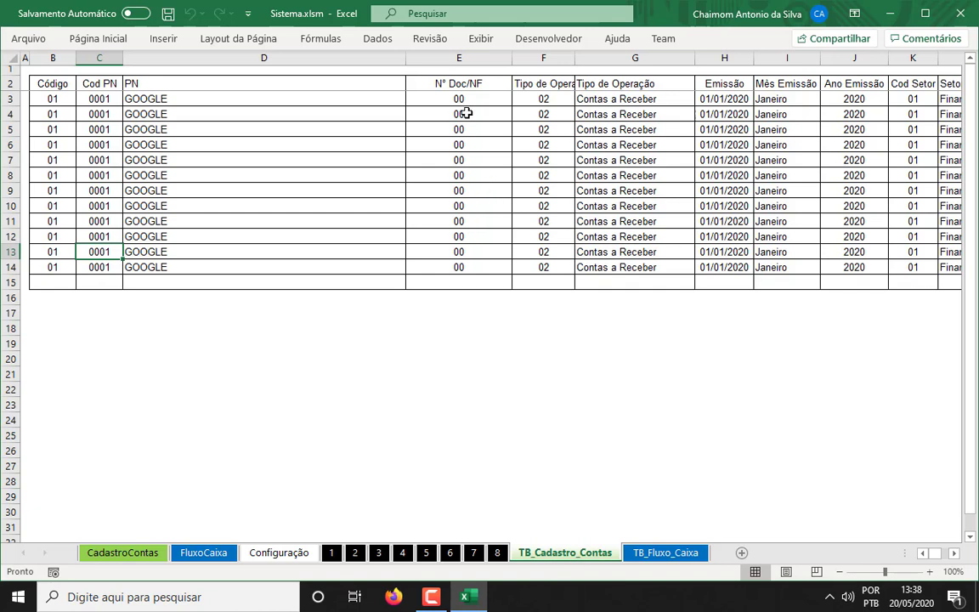
Step: Examine the TB_Cadastro_Contas header row, first record and blank row 15 below the inserted installments
{"action": "left_click", "coordinate": [422, 81]}
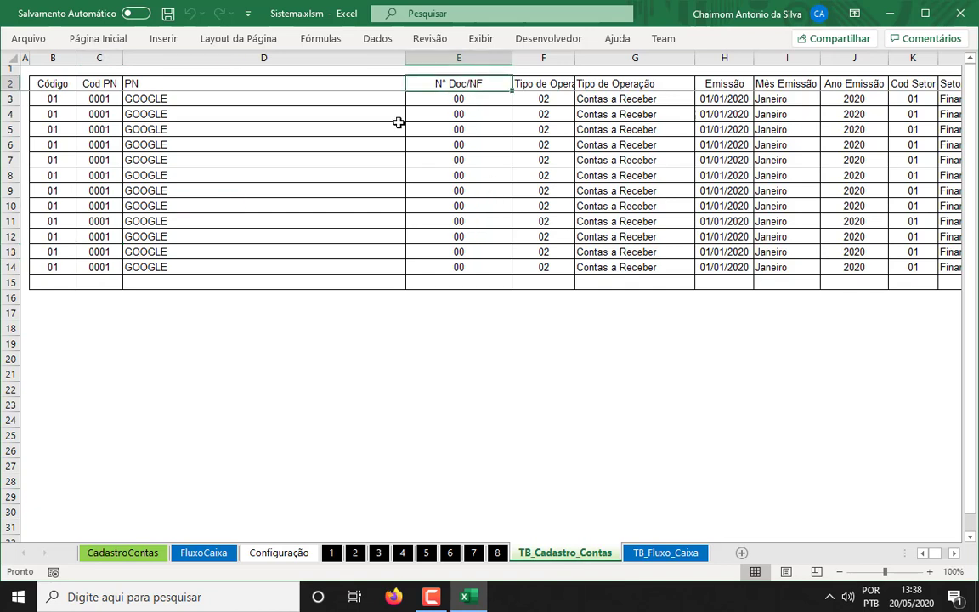
{"action": "left_click", "coordinate": [146, 282]}
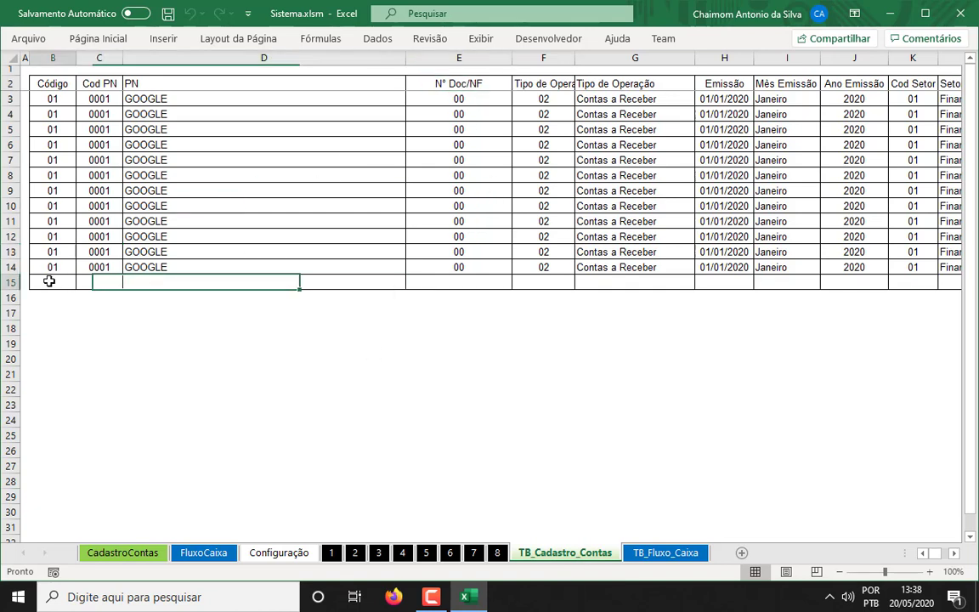
{"action": "left_click_drag", "start_coordinate": [49, 282], "coordinate": [752, 283]}
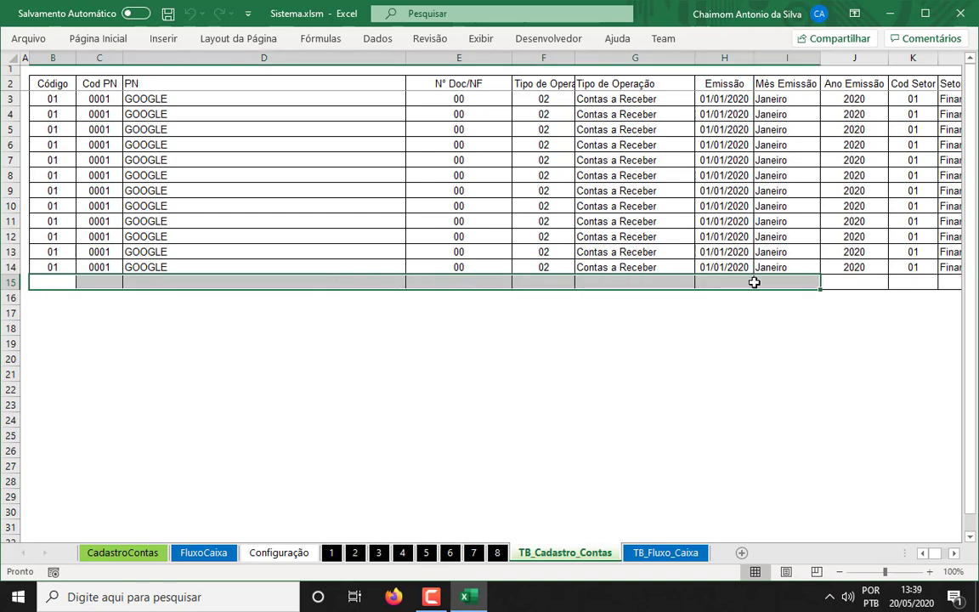
{"action": "left_click", "coordinate": [99, 282]}
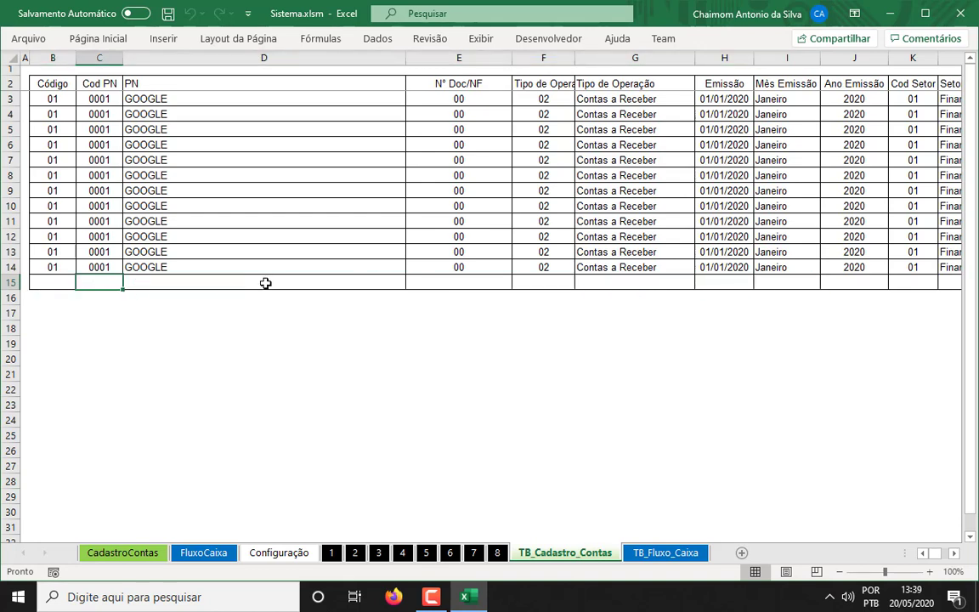
{"action": "left_click_drag", "start_coordinate": [56, 85], "coordinate": [721, 104]}
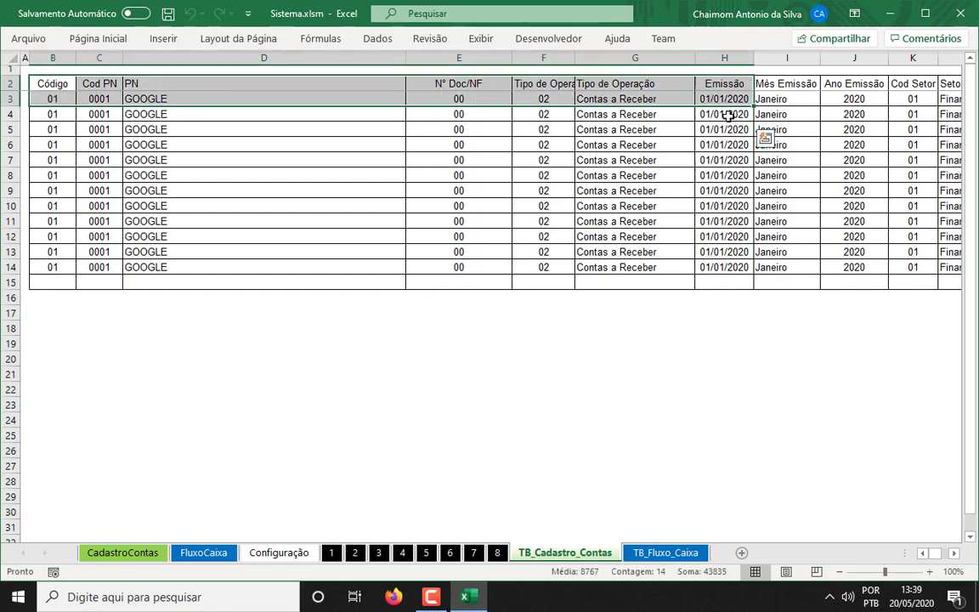
{"action": "left_click", "coordinate": [276, 204]}
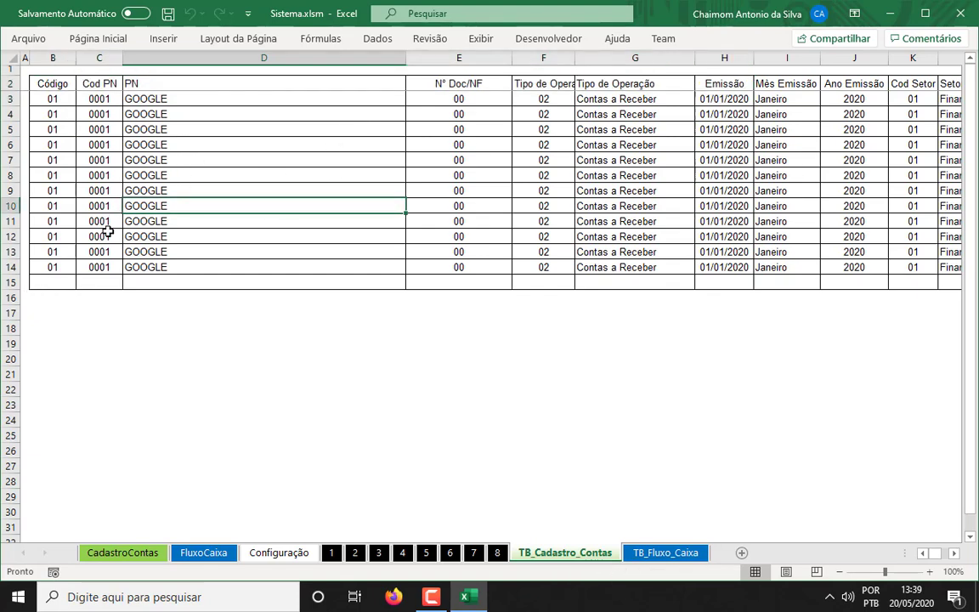
{"action": "left_click", "coordinate": [8, 282]}
{"action": "right_click", "coordinate": [8, 285]}
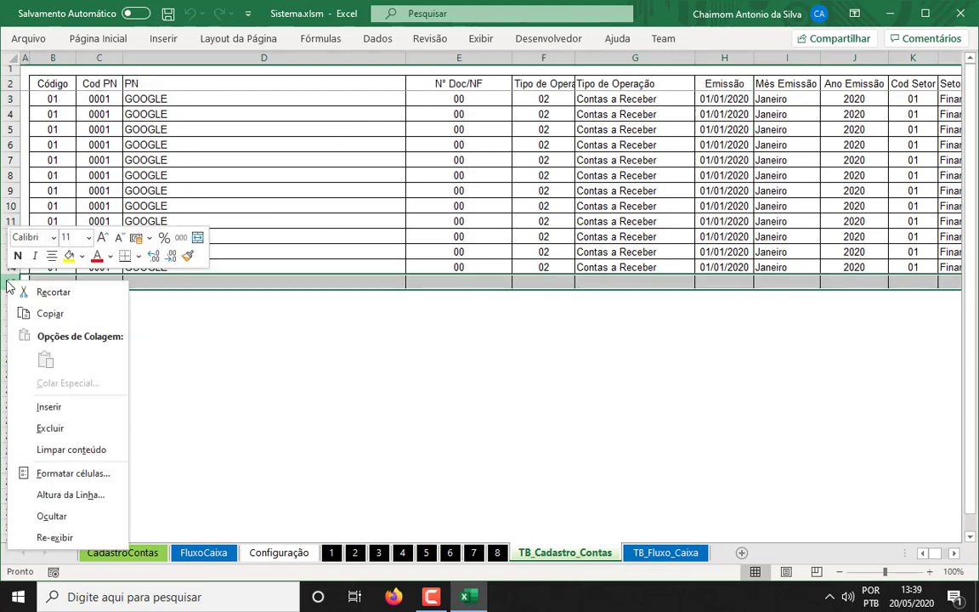
{"action": "key", "text": "Escape"}
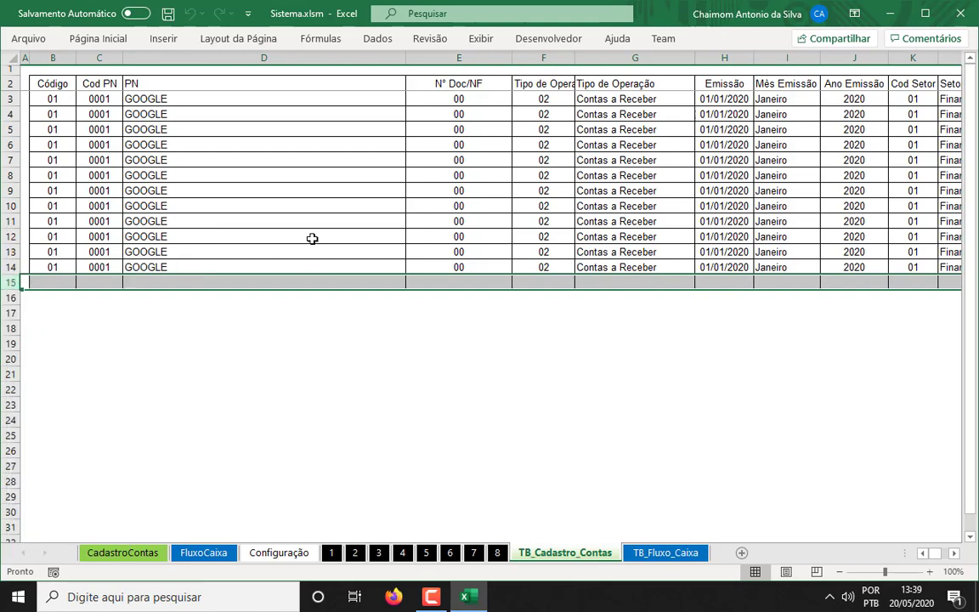
Step: Refresh the Contas a Pagar/Receber pivot table on sheet 1 with the newly inserted records
{"action": "left_click", "coordinate": [332, 552]}
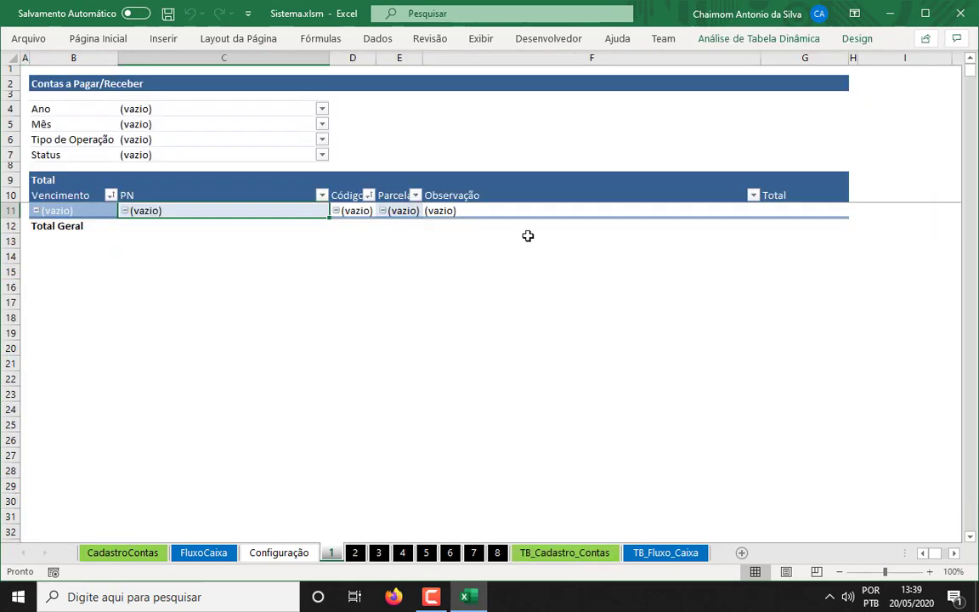
{"action": "left_click", "coordinate": [472, 212]}
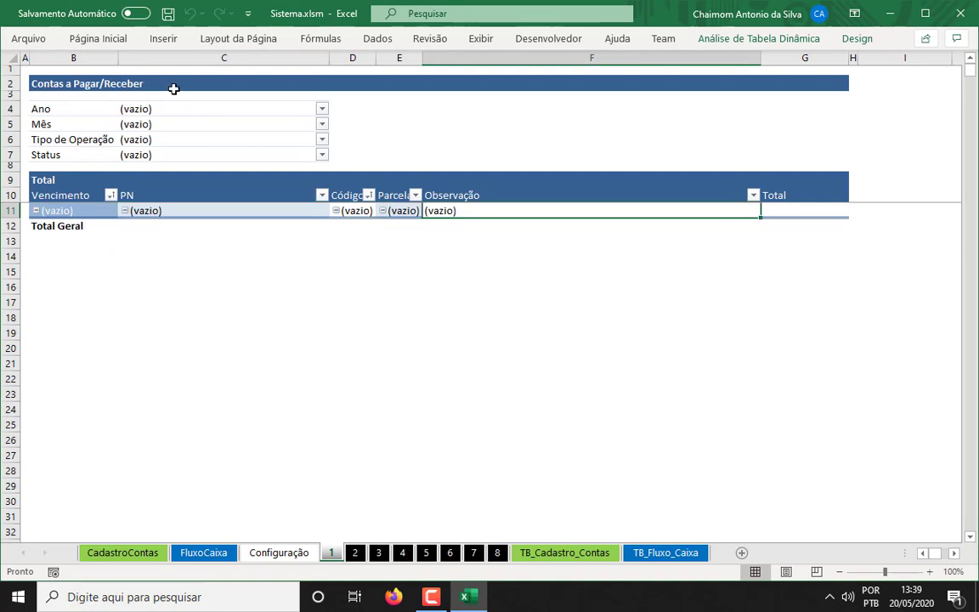
{"action": "right_click", "coordinate": [480, 210]}
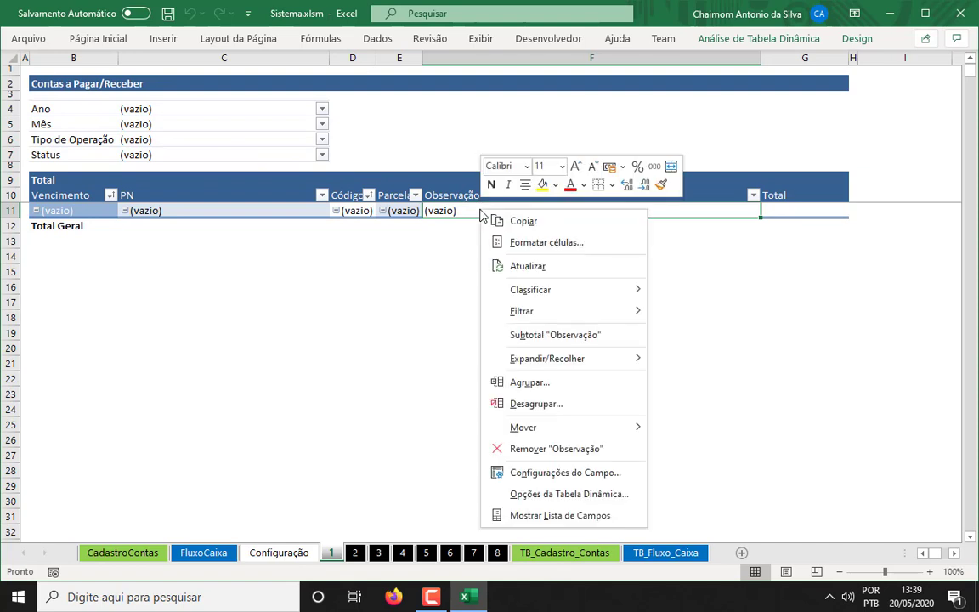
{"action": "left_click", "coordinate": [540, 268]}
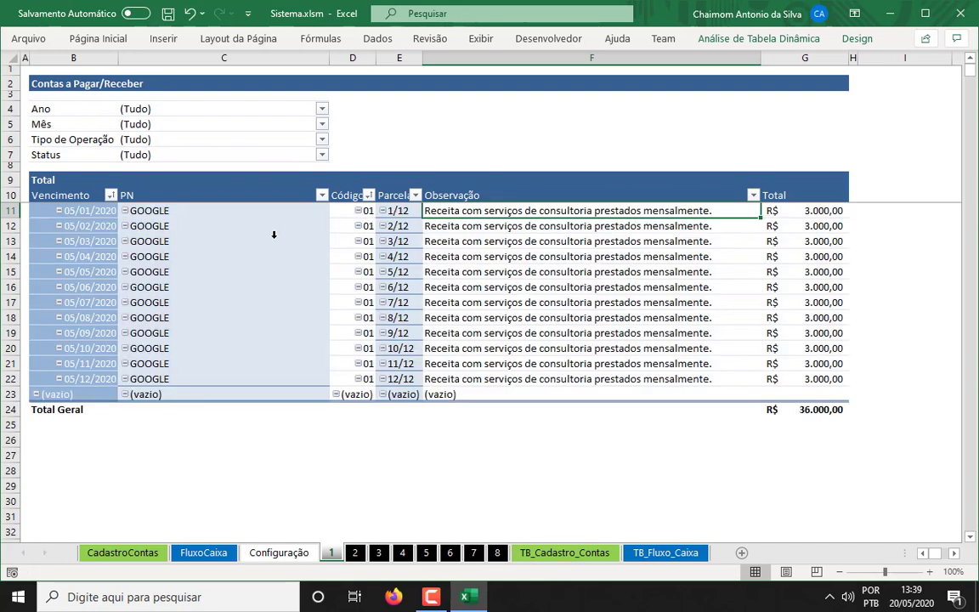
Step: Examine the installment rows of the Contas a Pagar/Receber pivot table and the (vazio) row below them
{"action": "left_click", "coordinate": [181, 214]}
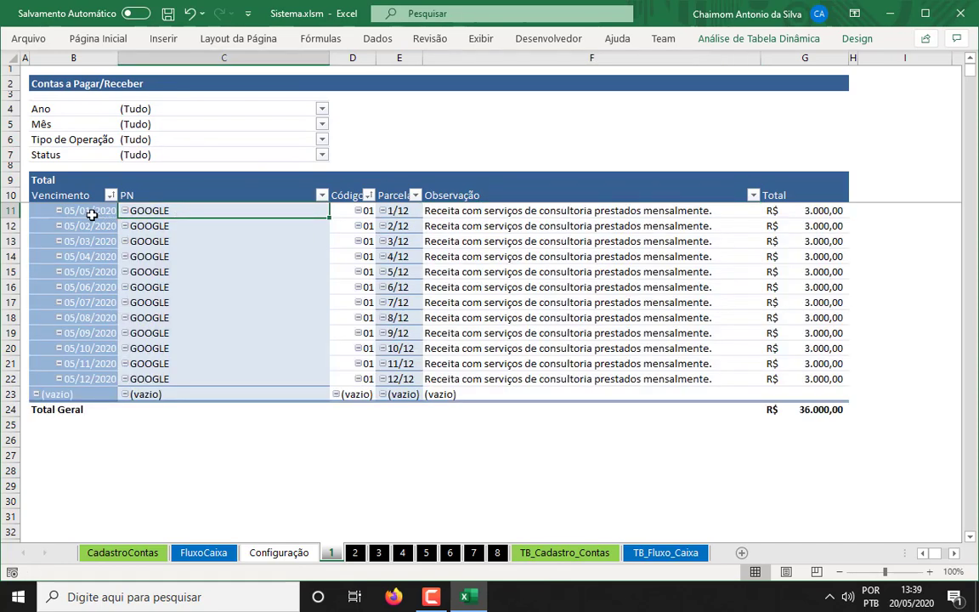
{"action": "left_click_drag", "start_coordinate": [92, 214], "coordinate": [787, 355]}
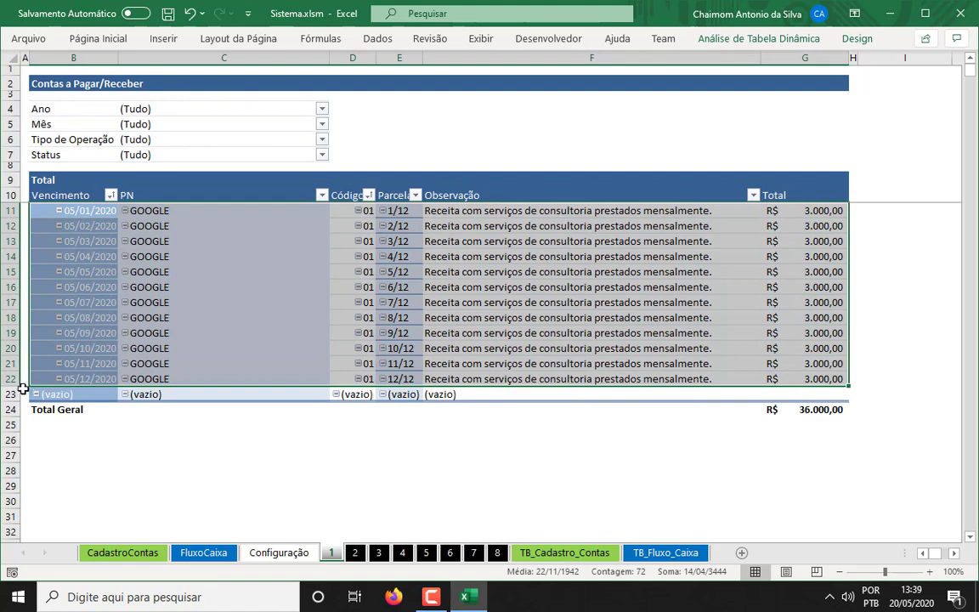
{"action": "left_click_drag", "start_coordinate": [86, 398], "coordinate": [787, 395]}
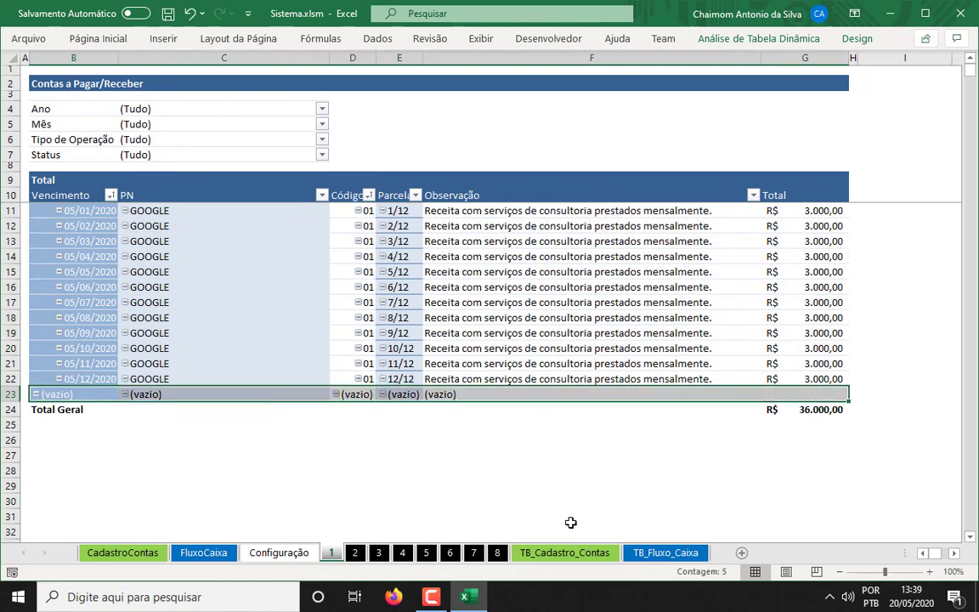
Step: Delete blank row 15 below the records in the TB_Cadastro_Contas sheet
{"action": "left_click", "coordinate": [562, 554]}
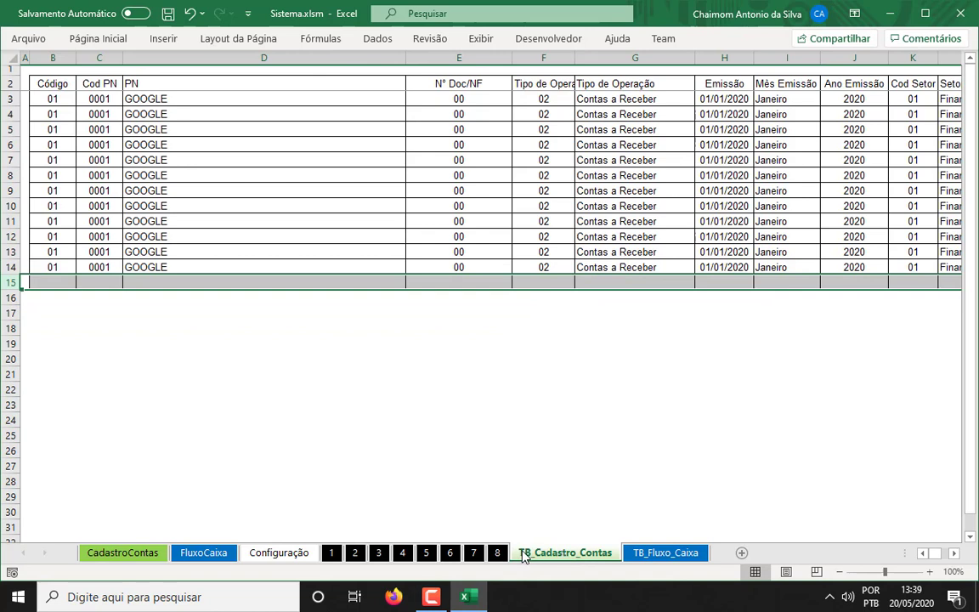
{"action": "left_click", "coordinate": [107, 283]}
{"action": "right_click", "coordinate": [10, 283]}
{"action": "left_click", "coordinate": [54, 429]}
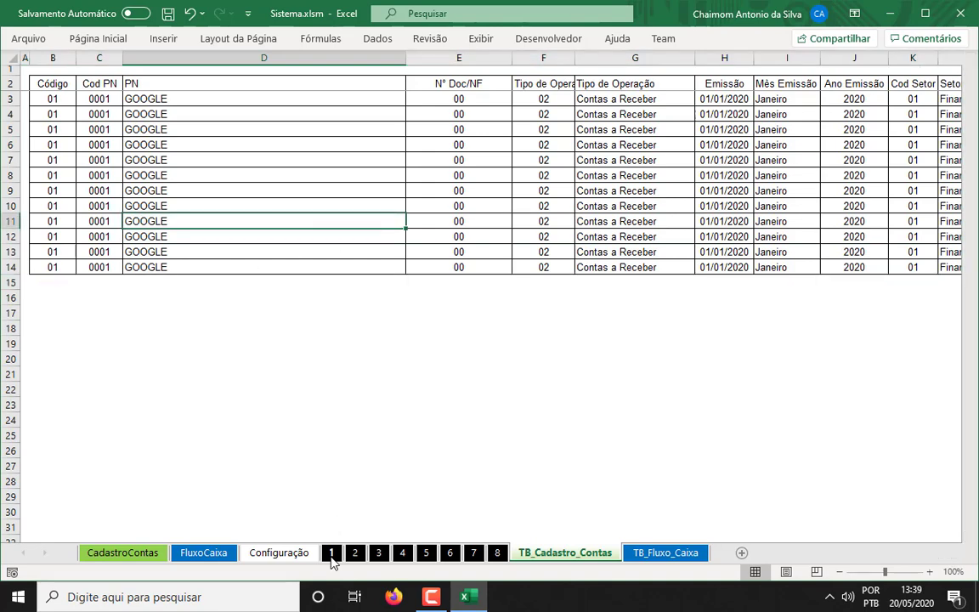
Step: Return to sheet 1 and refresh the pivot table to drop the (vazio) entries
{"action": "left_click", "coordinate": [332, 554]}
{"action": "right_click", "coordinate": [273, 210]}
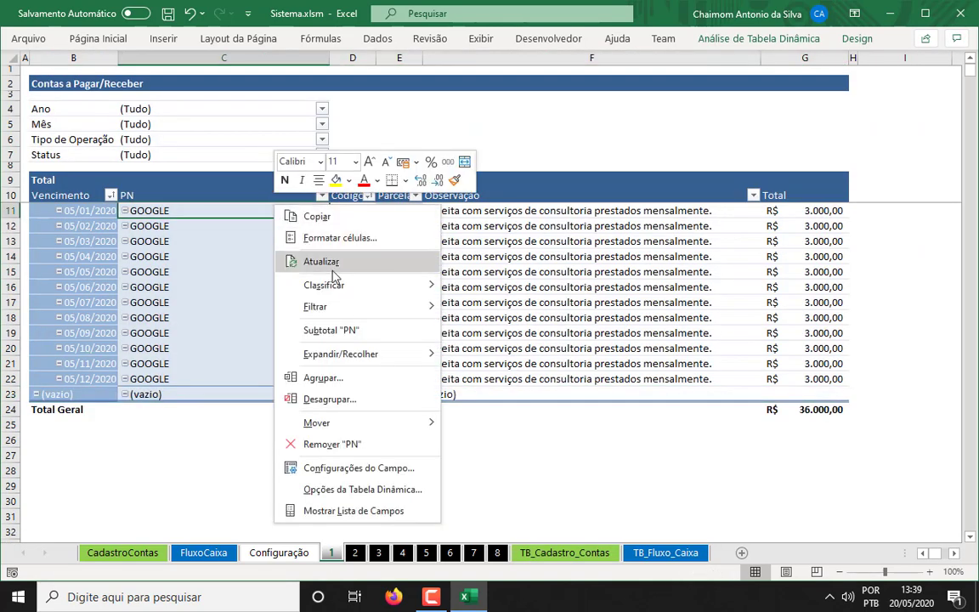
{"action": "left_click", "coordinate": [302, 260]}
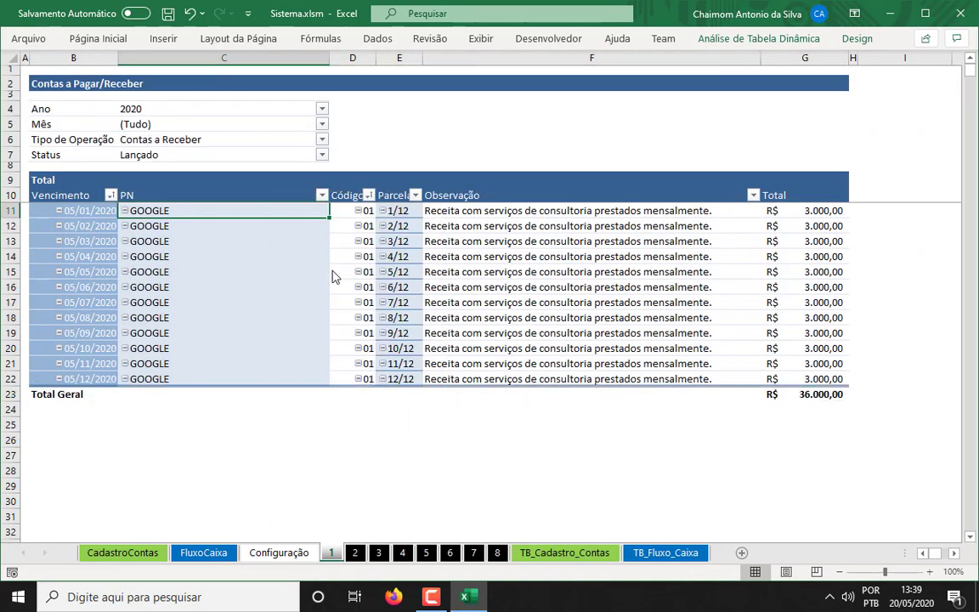
Step: Check the PN and Observação columns of the refreshed Contas a Pagar/Receber pivot table
{"action": "left_click", "coordinate": [182, 220]}
{"action": "left_click", "coordinate": [510, 225]}
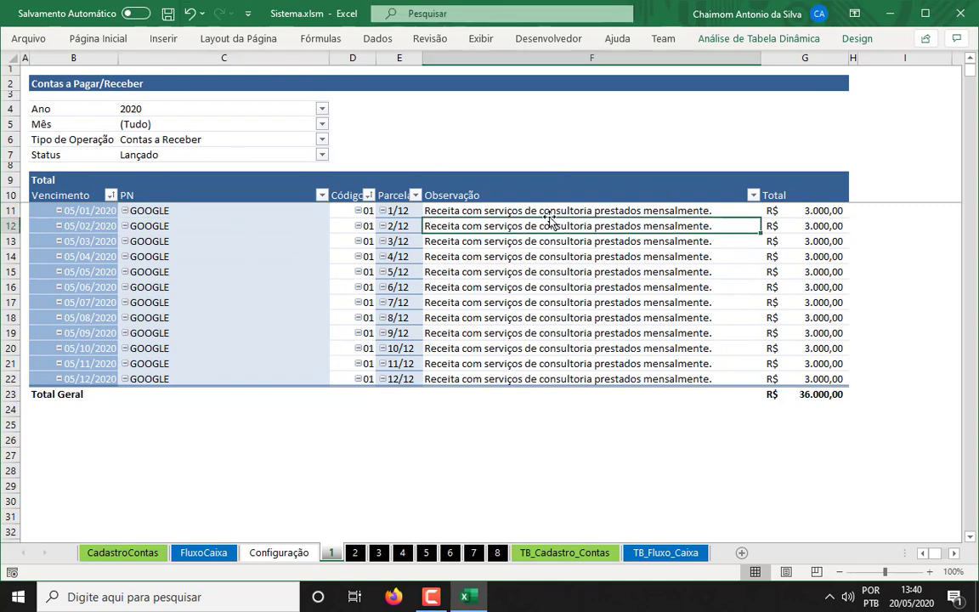
{"action": "left_click", "coordinate": [497, 210]}
{"action": "left_click", "coordinate": [205, 195]}
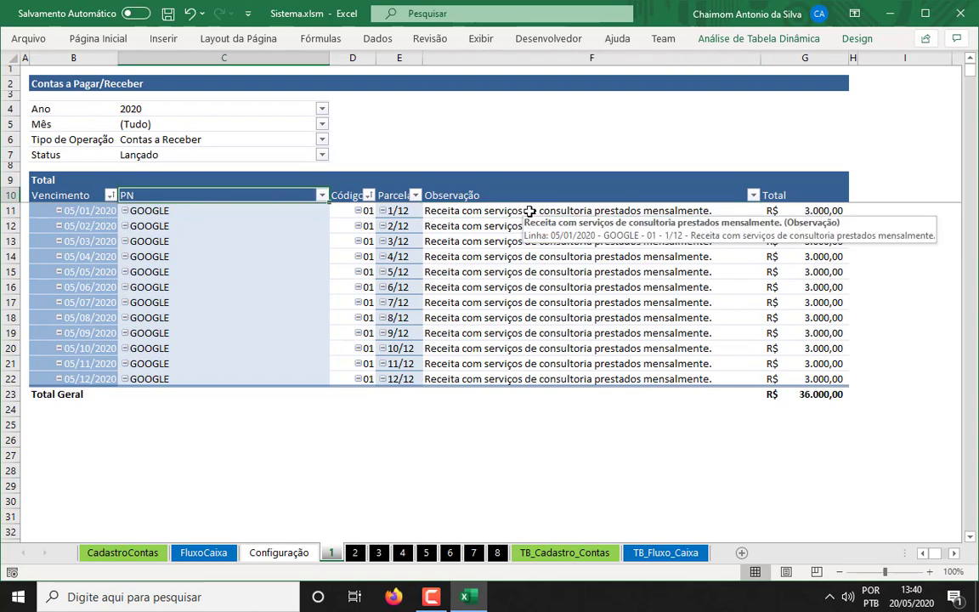
{"action": "left_click", "coordinate": [480, 237]}
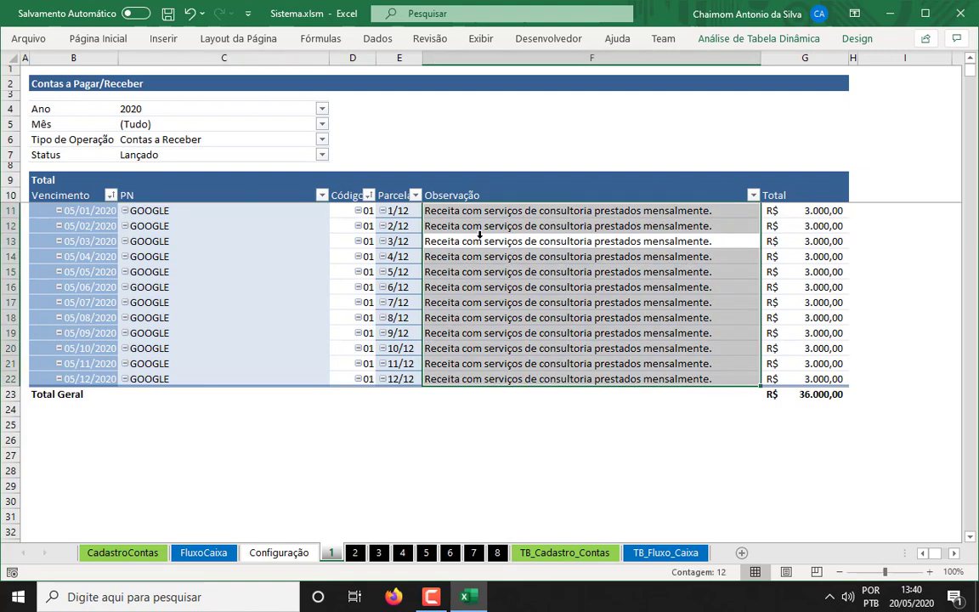
Step: Show the pivot table's field list, look through its available fields down to Diferença, and hide the list again
{"action": "right_click", "coordinate": [525, 228]}
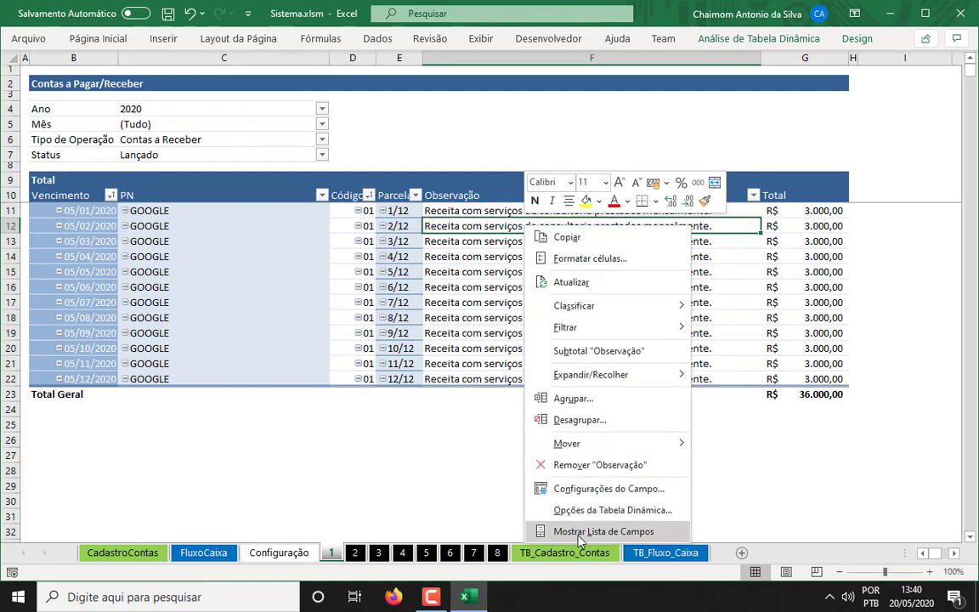
{"action": "right_click", "coordinate": [418, 304]}
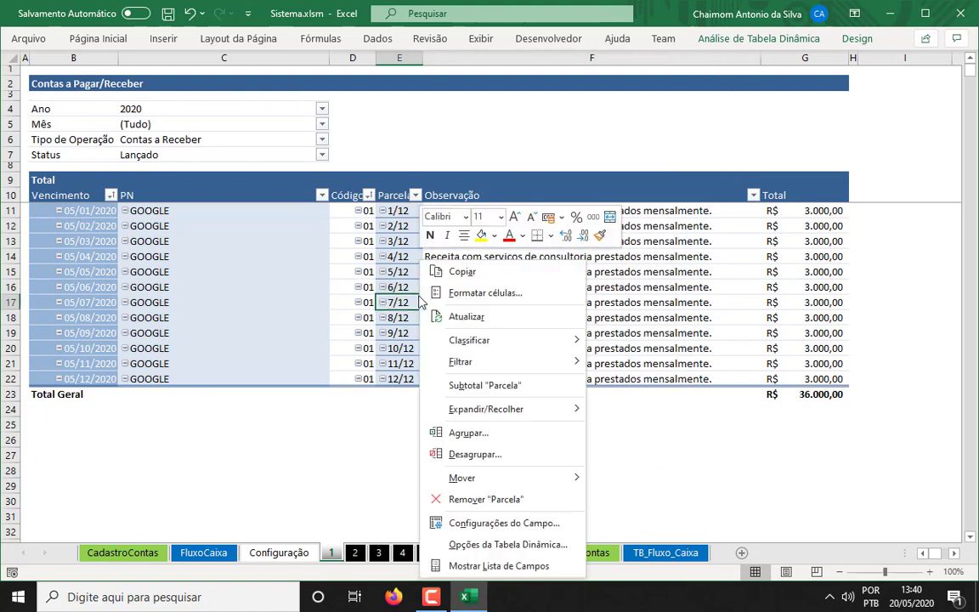
{"action": "left_click", "coordinate": [535, 566]}
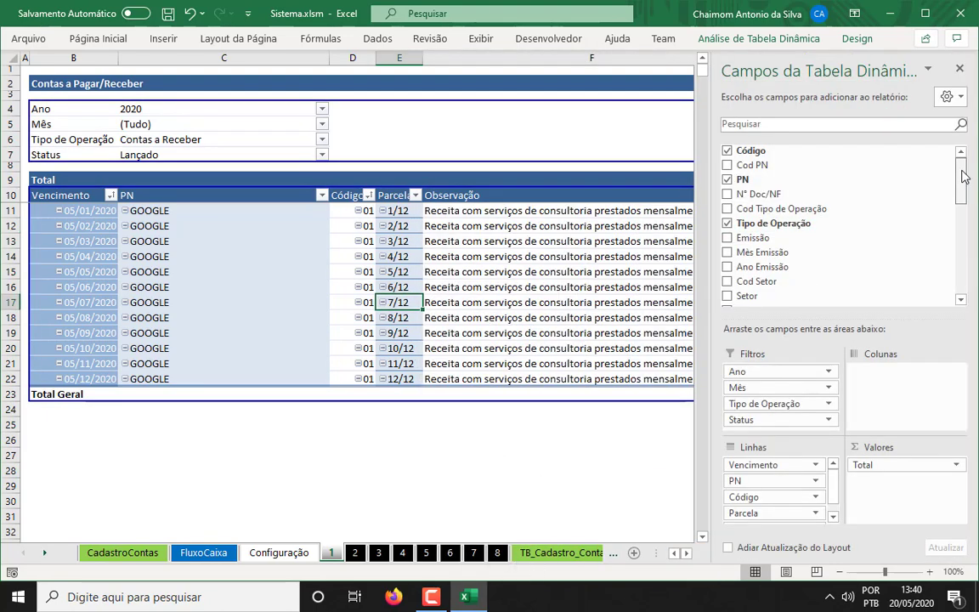
{"action": "left_click_drag", "start_coordinate": [963, 180], "coordinate": [964, 280]}
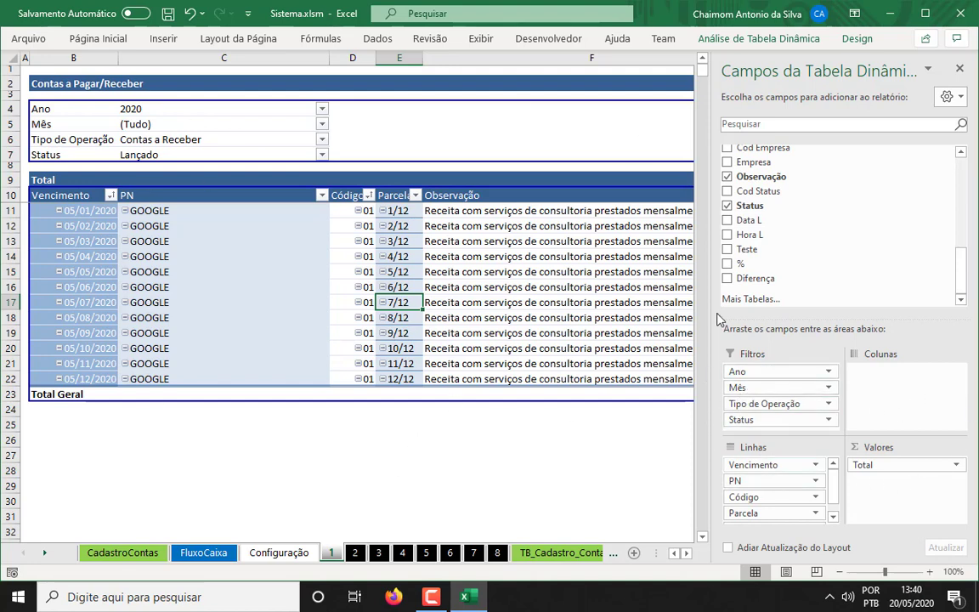
{"action": "left_click", "coordinate": [278, 226]}
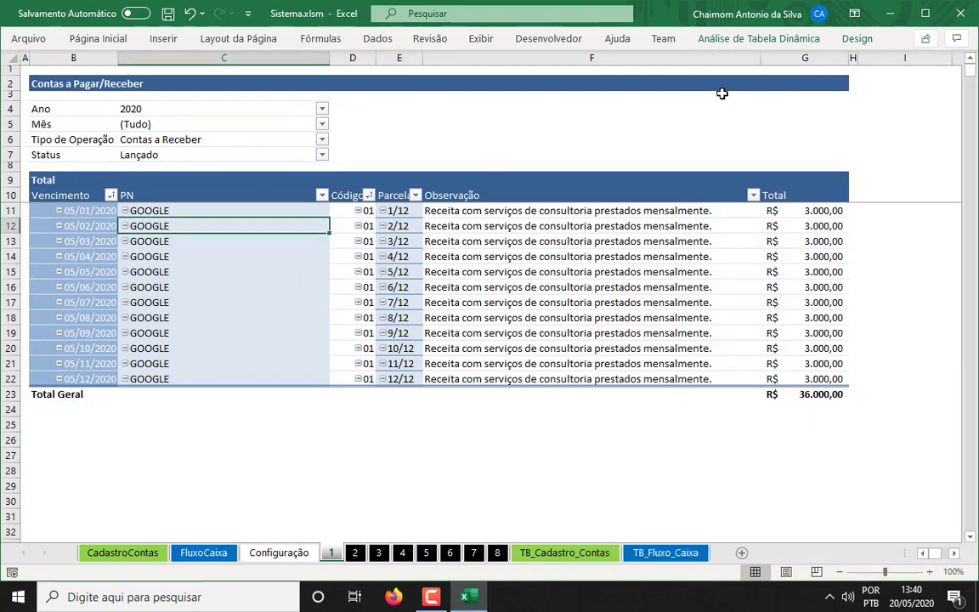
Step: Look through the report sheets 2 to 8, revisit Extrato de Conta on sheet 2, and return to sheet 1
{"action": "left_click", "coordinate": [356, 554]}
{"action": "left_click", "coordinate": [378, 553]}
{"action": "left_click", "coordinate": [403, 553]}
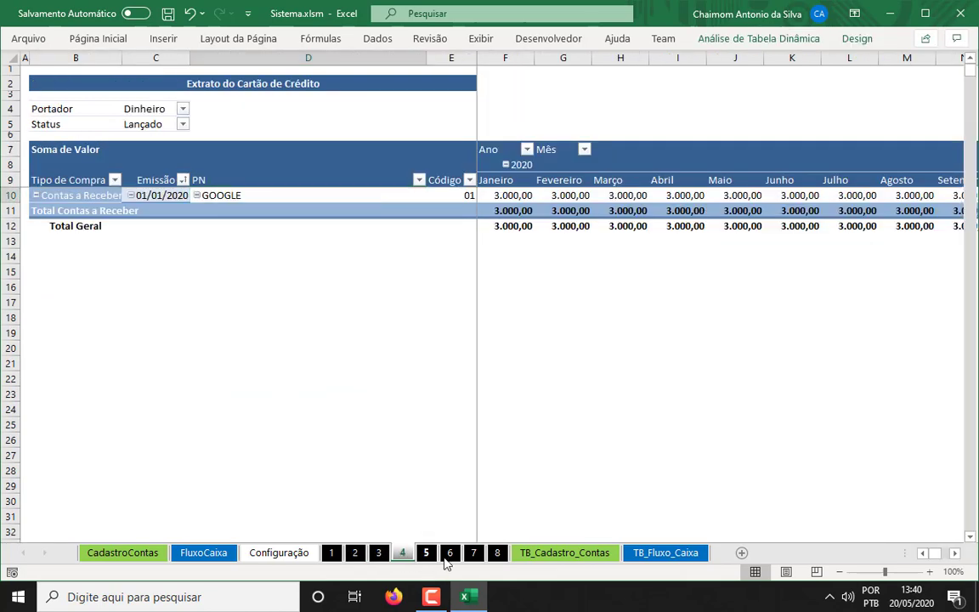
{"action": "left_click", "coordinate": [426, 554]}
{"action": "left_click", "coordinate": [449, 554]}
{"action": "left_click", "coordinate": [474, 553]}
{"action": "left_click", "coordinate": [498, 553]}
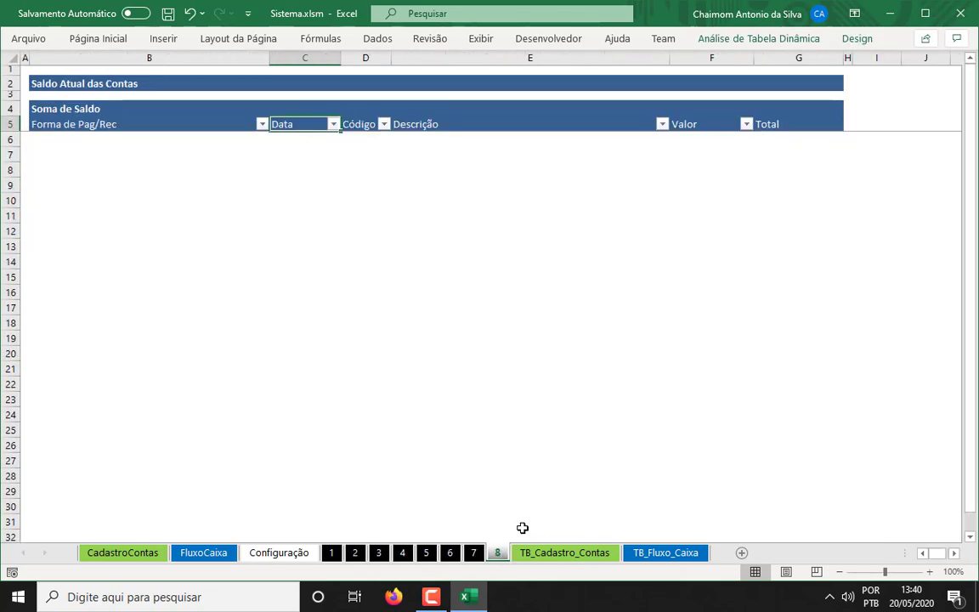
{"action": "left_click", "coordinate": [332, 553]}
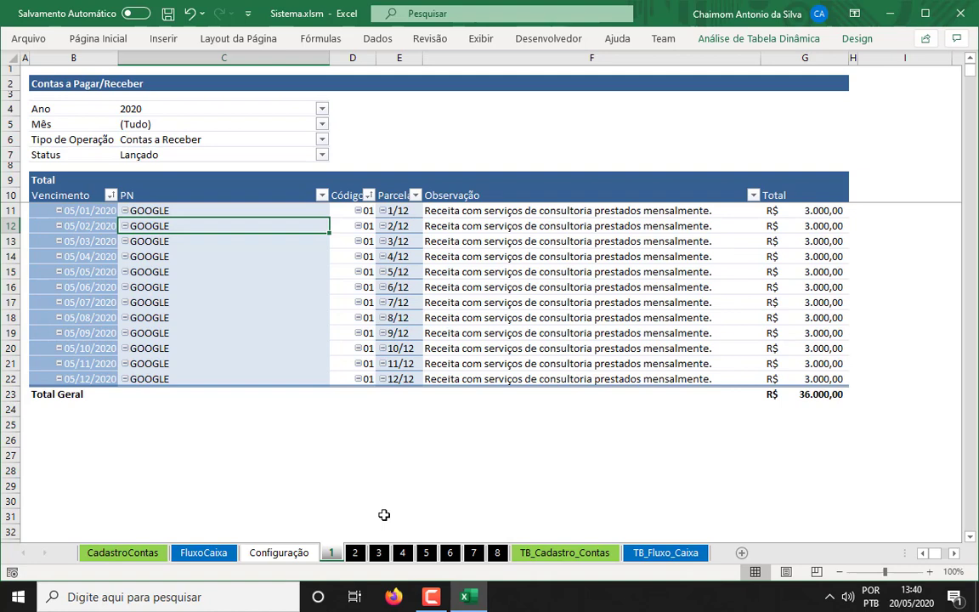
{"action": "left_click", "coordinate": [357, 554]}
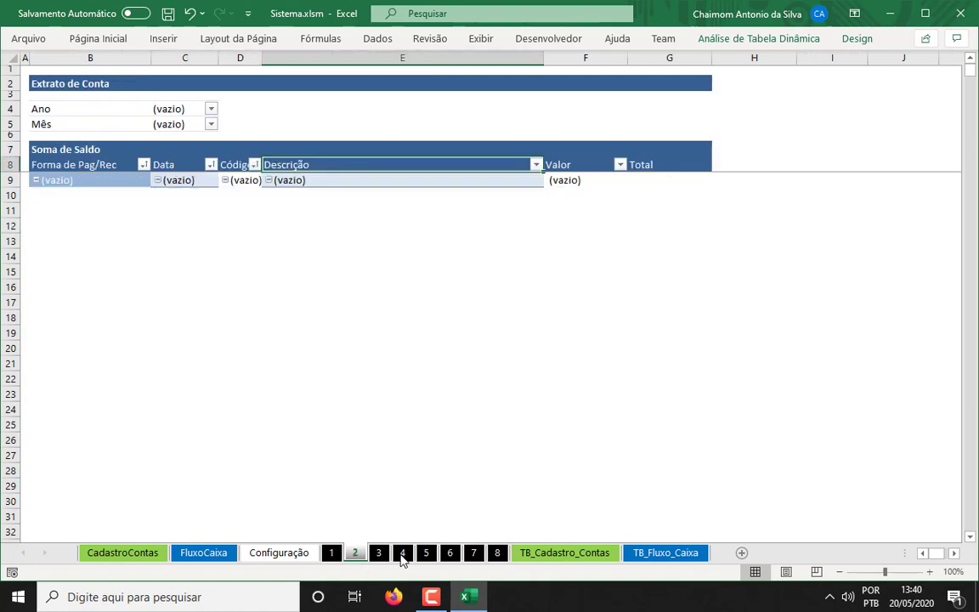
{"action": "left_click", "coordinate": [332, 554]}
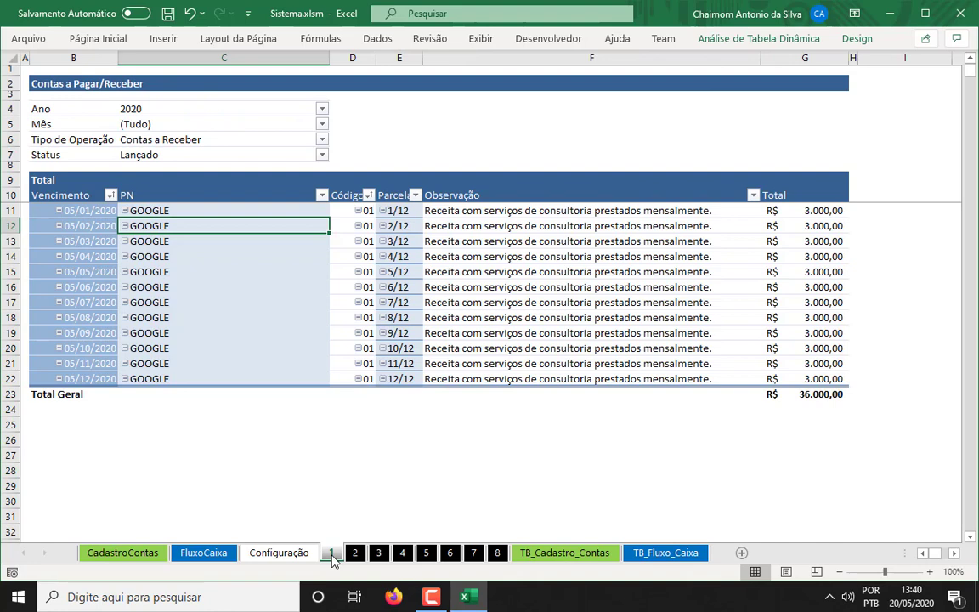
Step: Refresh the Contas a Pagar/Receber pivot table again from its Observação cells
{"action": "right_click", "coordinate": [454, 237]}
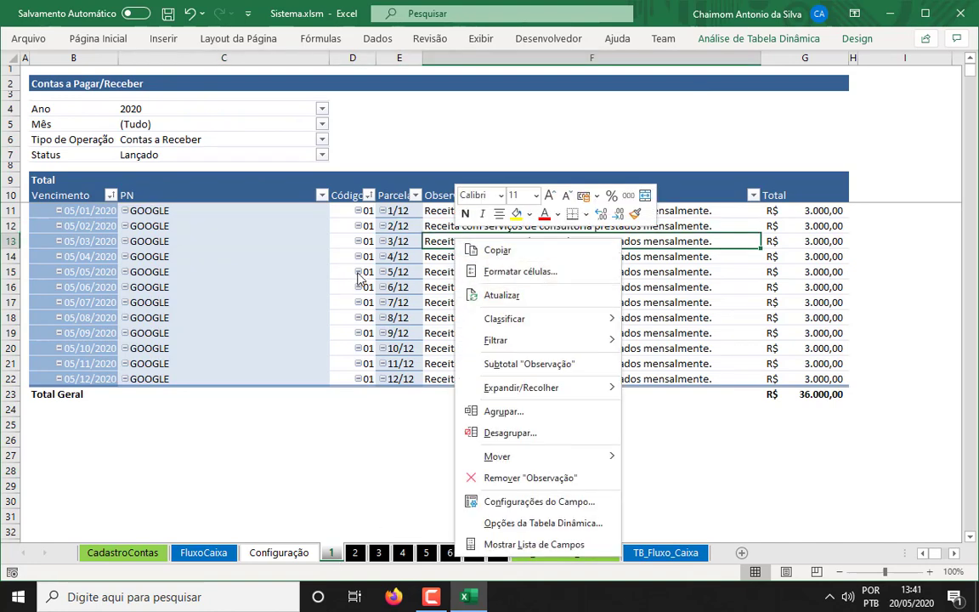
{"action": "left_click", "coordinate": [498, 295]}
{"action": "right_click", "coordinate": [688, 267]}
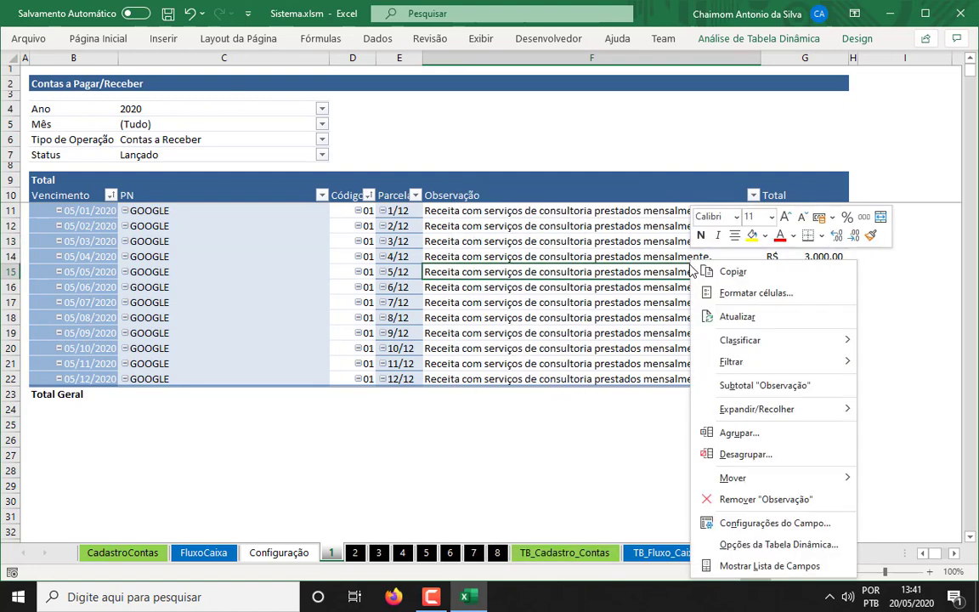
{"action": "left_click", "coordinate": [740, 318]}
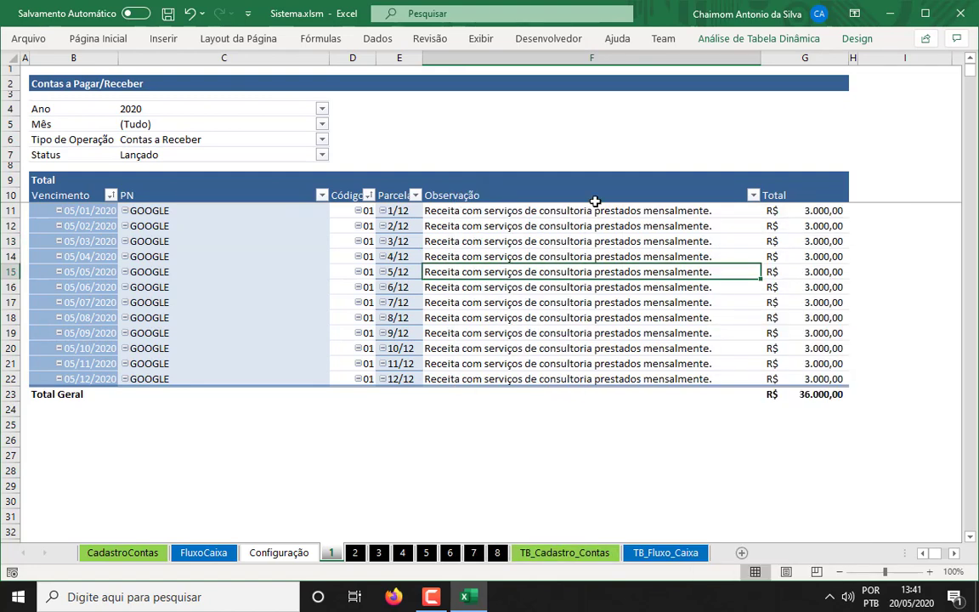
Step: Review the Total Geral and the installment rows, singling out those due from 05/07/2020 onward
{"action": "left_click", "coordinate": [753, 395]}
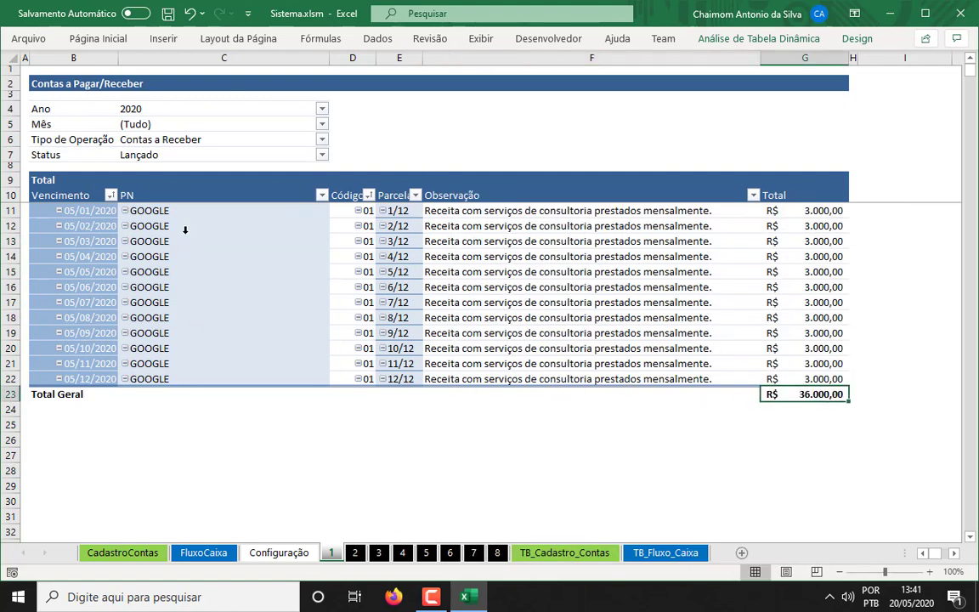
{"action": "left_click_drag", "start_coordinate": [99, 216], "coordinate": [811, 394]}
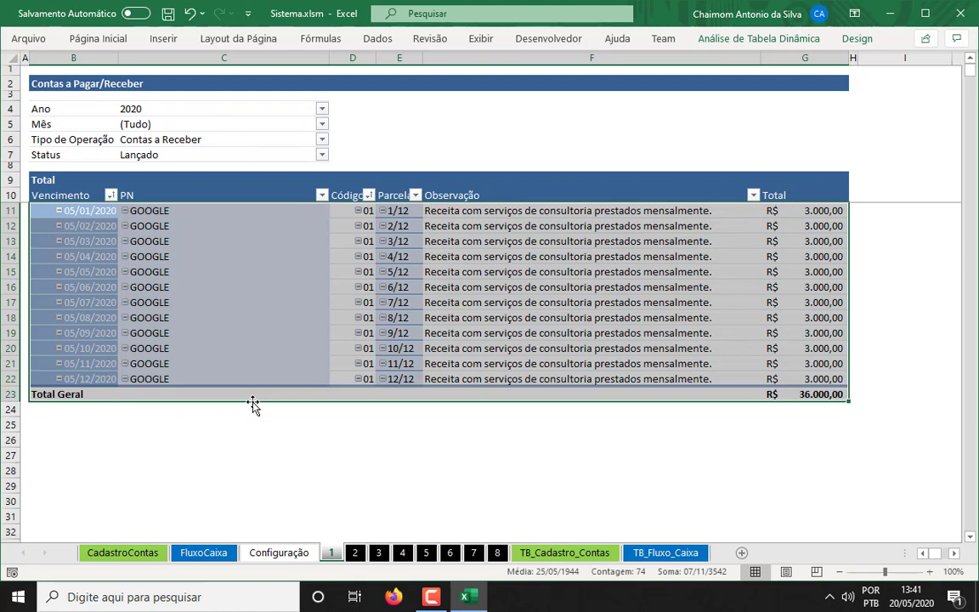
{"action": "left_click", "coordinate": [91, 295]}
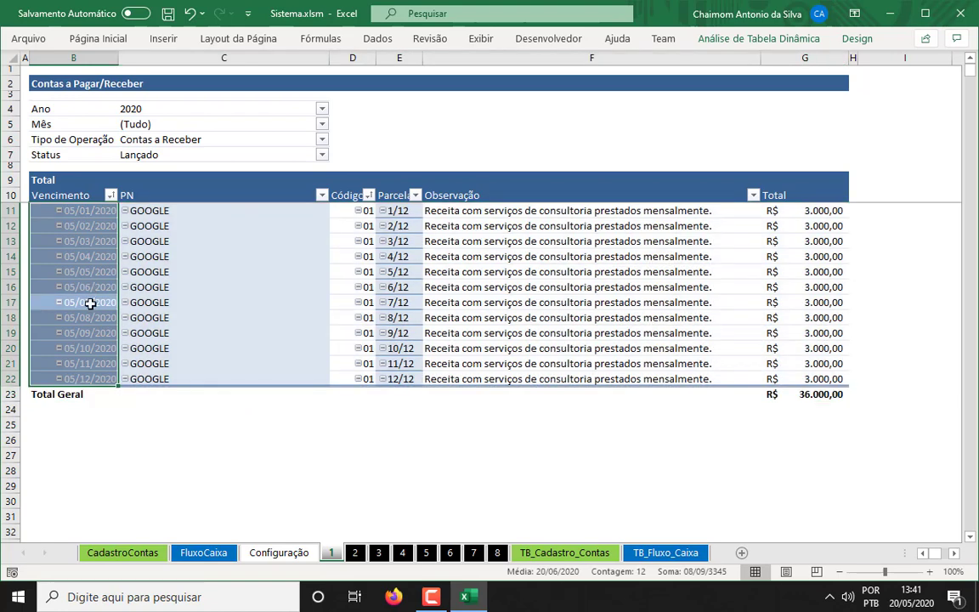
{"action": "left_click_drag", "start_coordinate": [91, 303], "coordinate": [817, 396]}
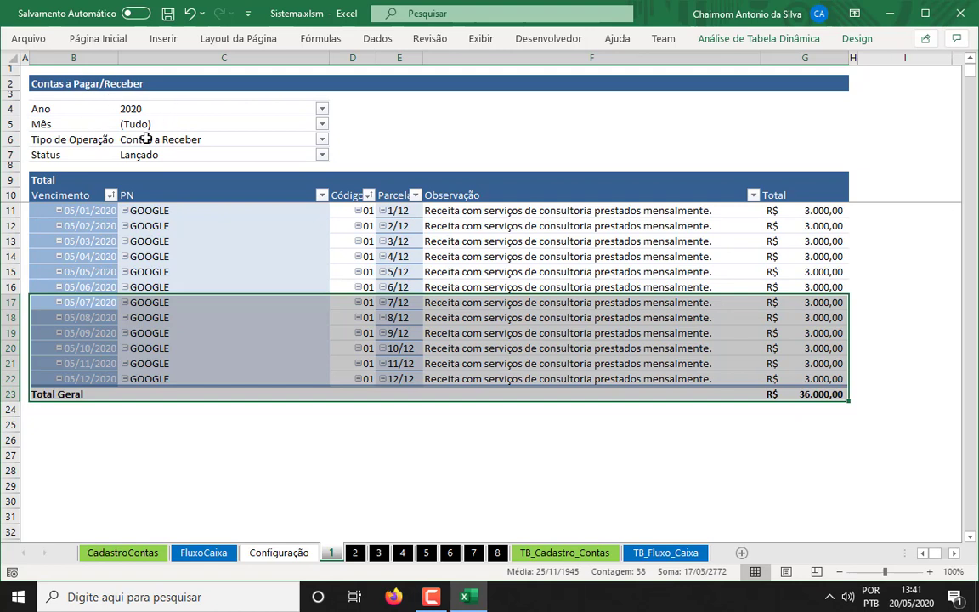
Step: Check the Tipo de Operação filter's available items without changing them, and open the Configuração sheet
{"action": "left_click", "coordinate": [322, 140]}
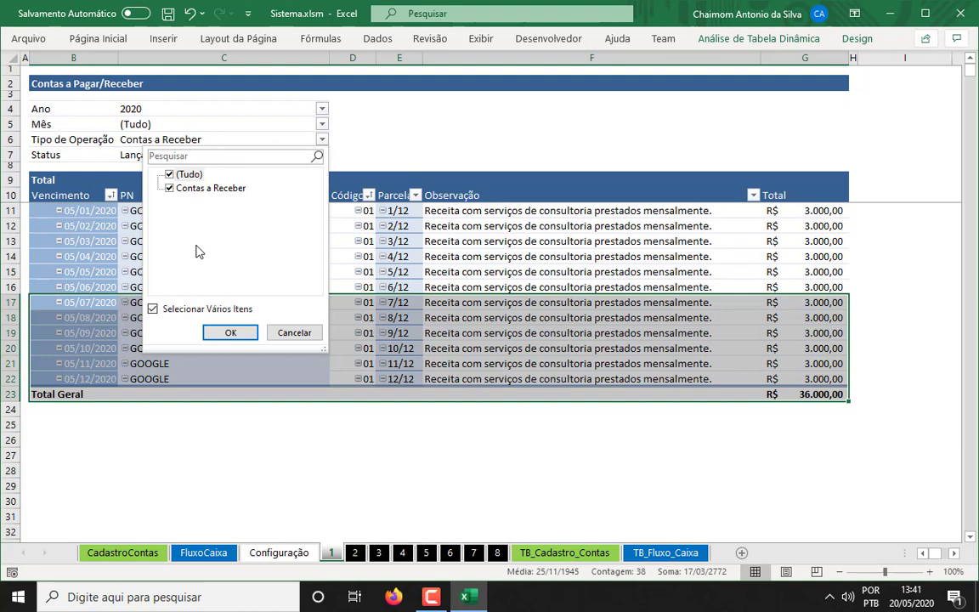
{"action": "key", "text": "Escape"}
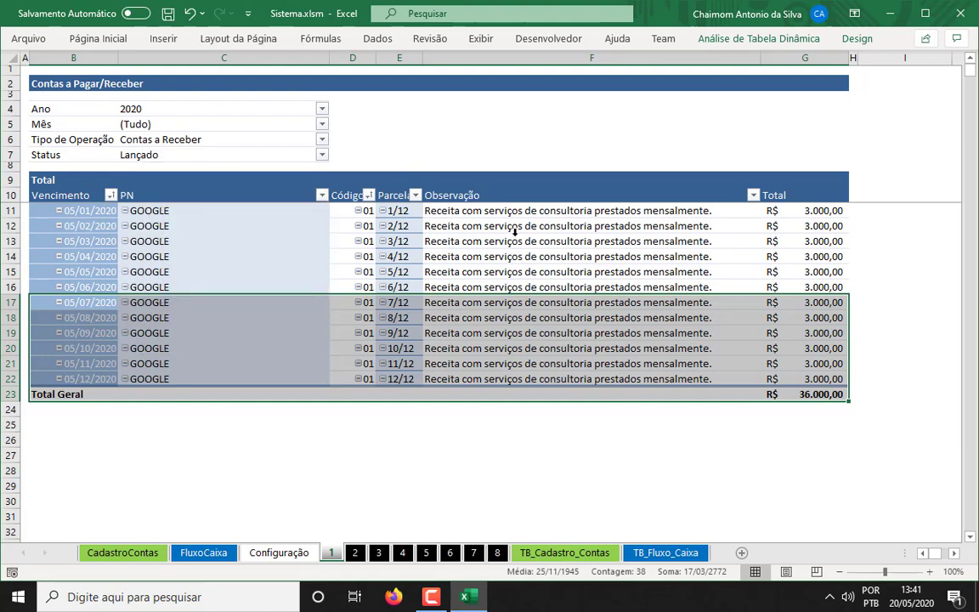
{"action": "left_click", "coordinate": [510, 241]}
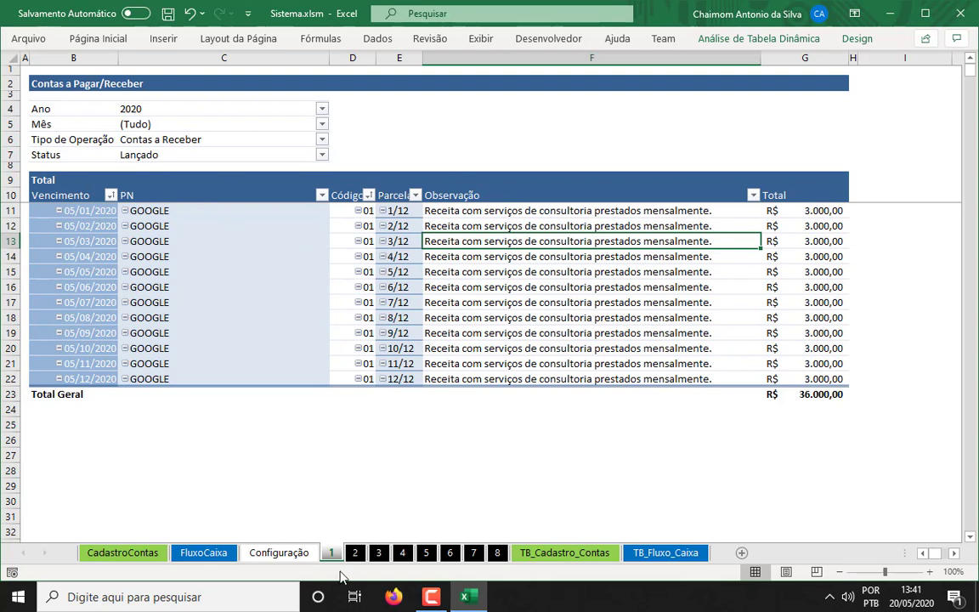
{"action": "left_click", "coordinate": [263, 554]}
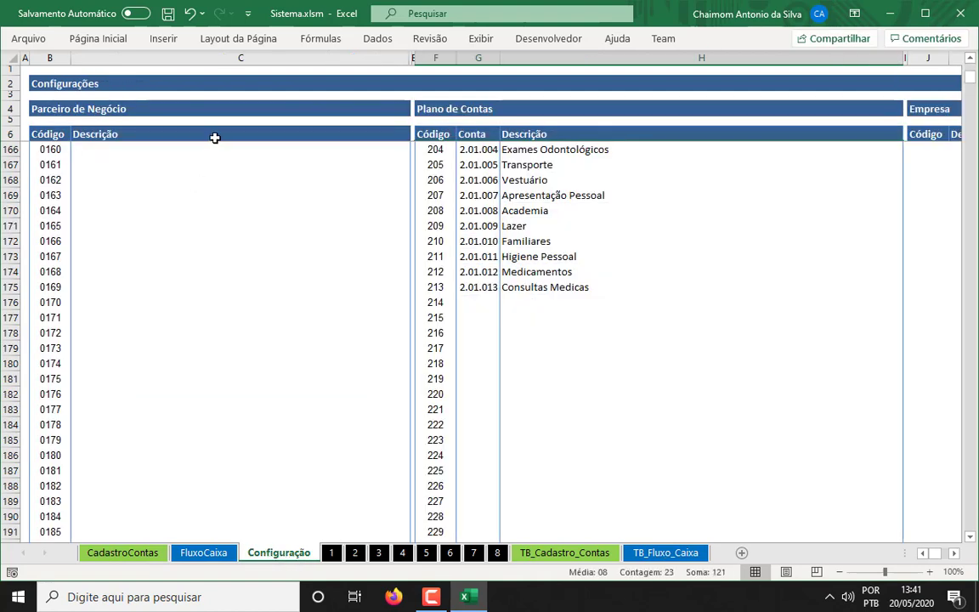
Step: Examine the first entries of the Parceiro de Negócio list, checking the GOOGLE row and the free code 0002
{"action": "key", "text": "ctrl+Home"}
{"action": "key", "text": "Down"}
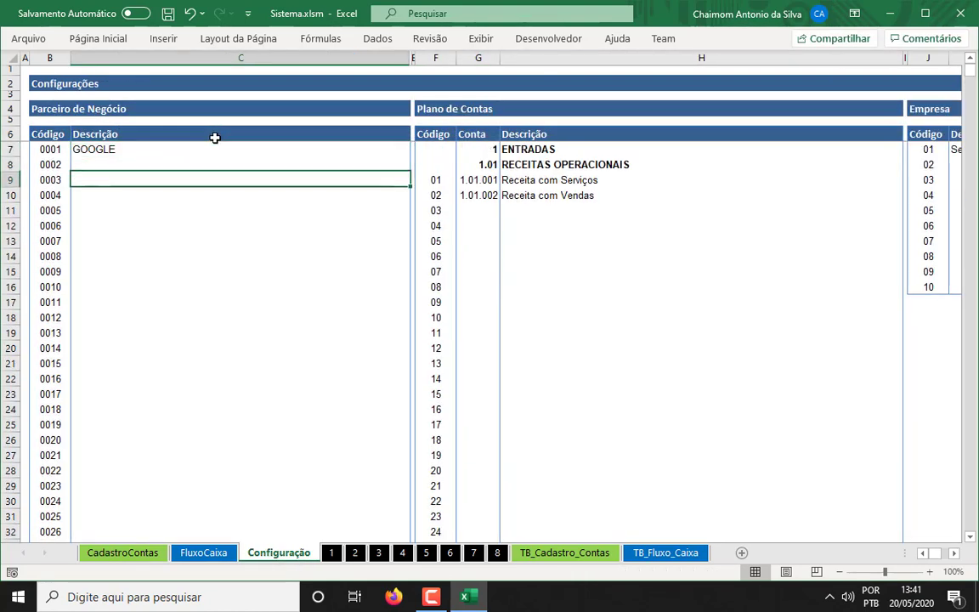
{"action": "key", "text": "Up"}
{"action": "key", "text": "Left"}
{"action": "key", "text": "shift+Right"}
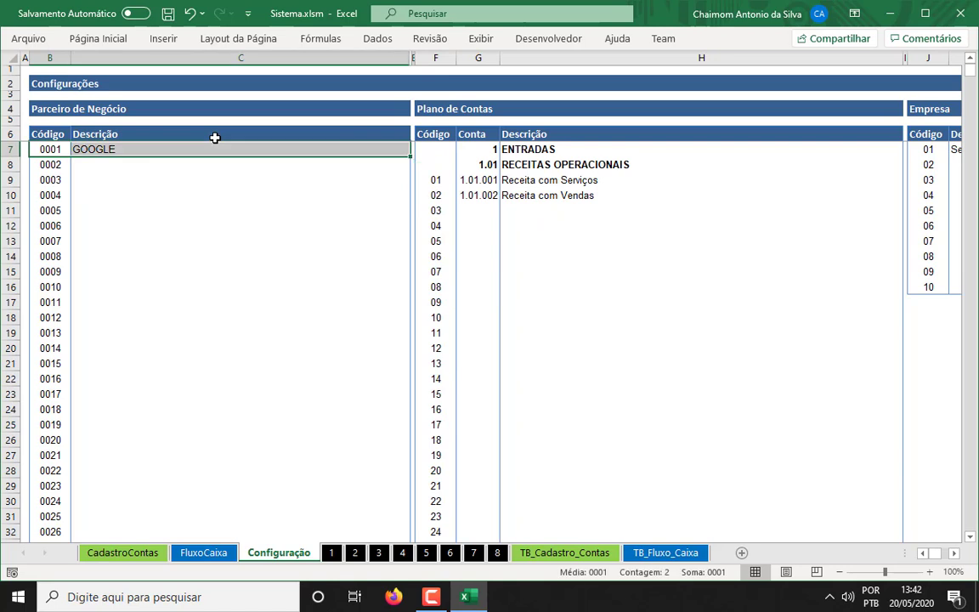
{"action": "key", "text": "shift+Left"}
{"action": "key", "text": "Down"}
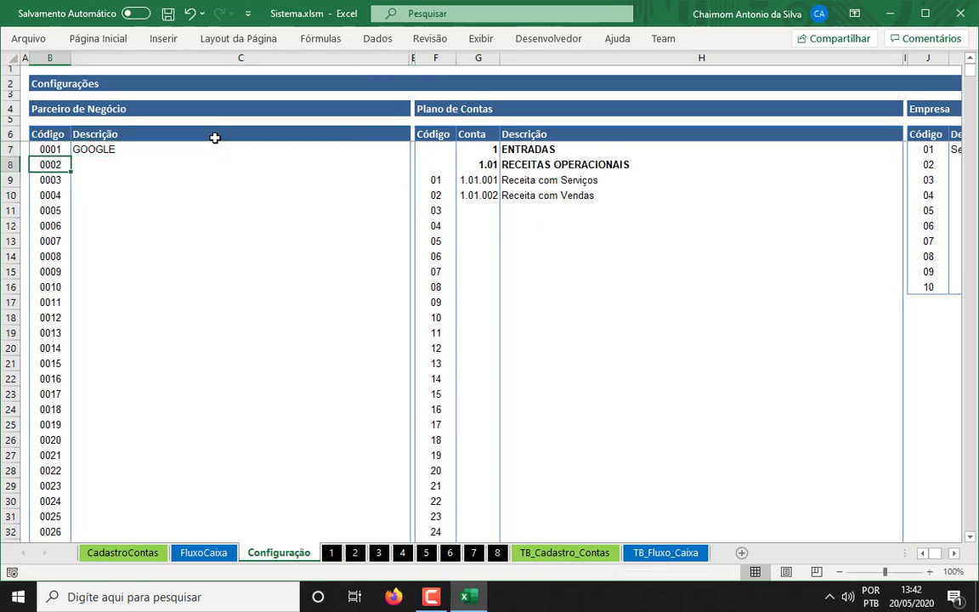
{"action": "key", "text": "shift+Right"}
{"action": "key", "text": "Right"}
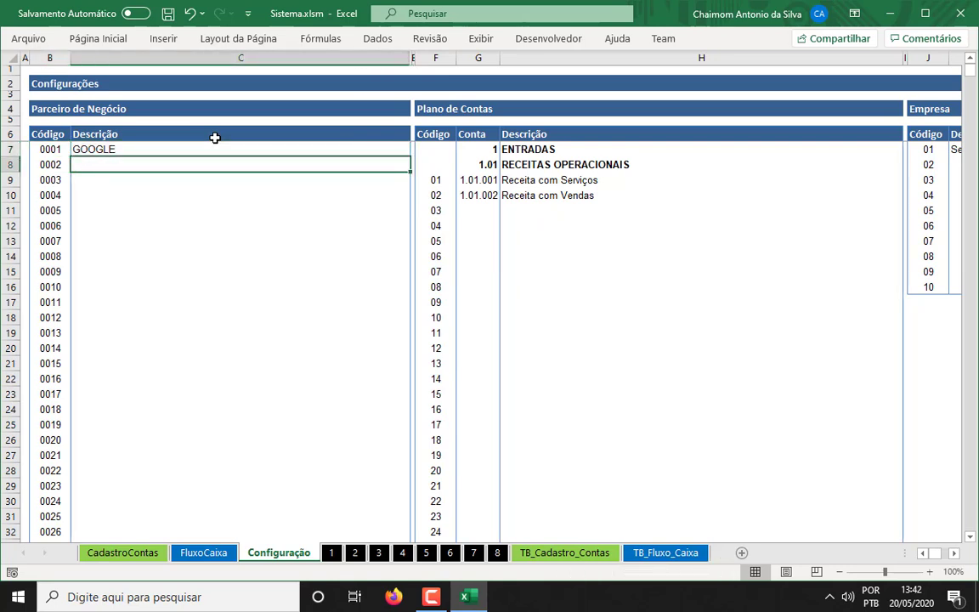
{"action": "key", "text": "Right"}
{"action": "key", "text": "Left"}
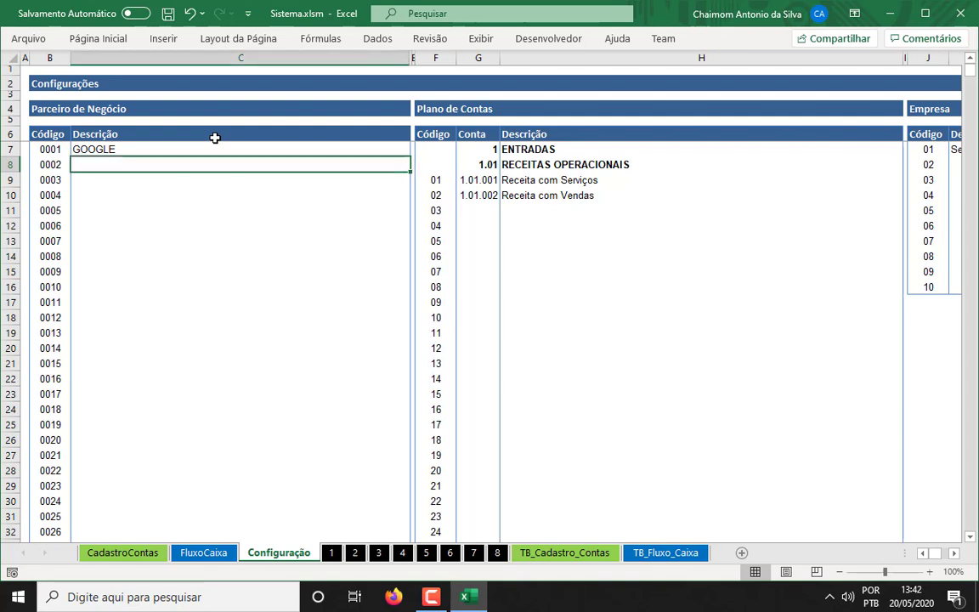
{"action": "key", "text": "Left"}
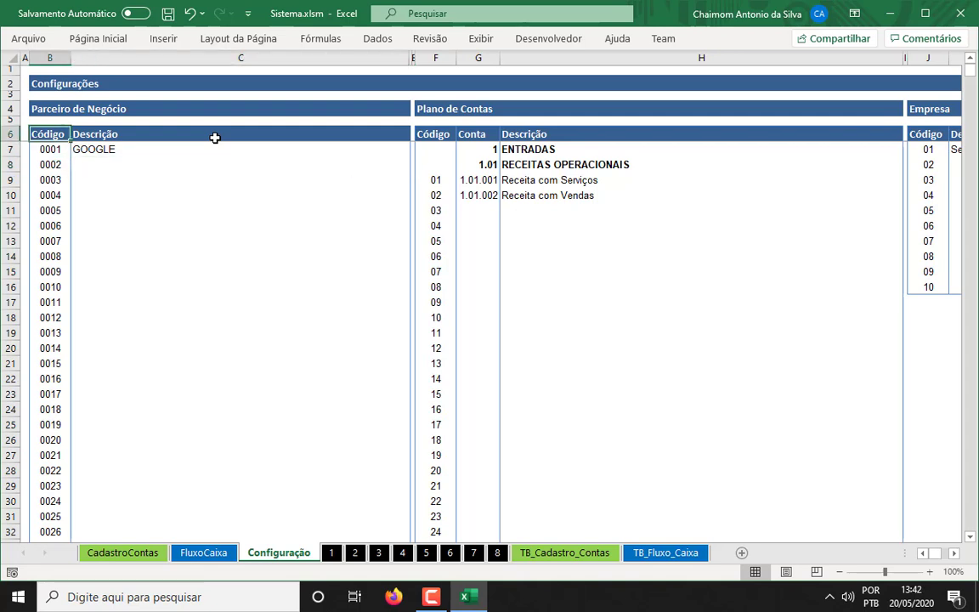
{"action": "key", "text": "Right"}
{"action": "key", "text": "Right"}
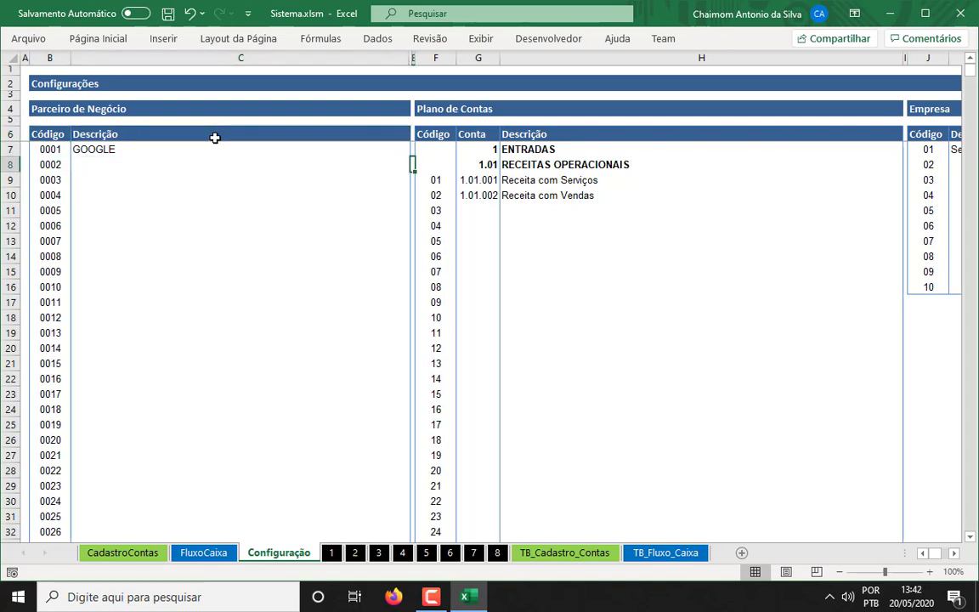
Step: Register VIVO as the description for business partner code 0002 in the Parceiro de Negócio list
{"action": "key", "text": "Left"}
{"action": "key", "text": "Down"}
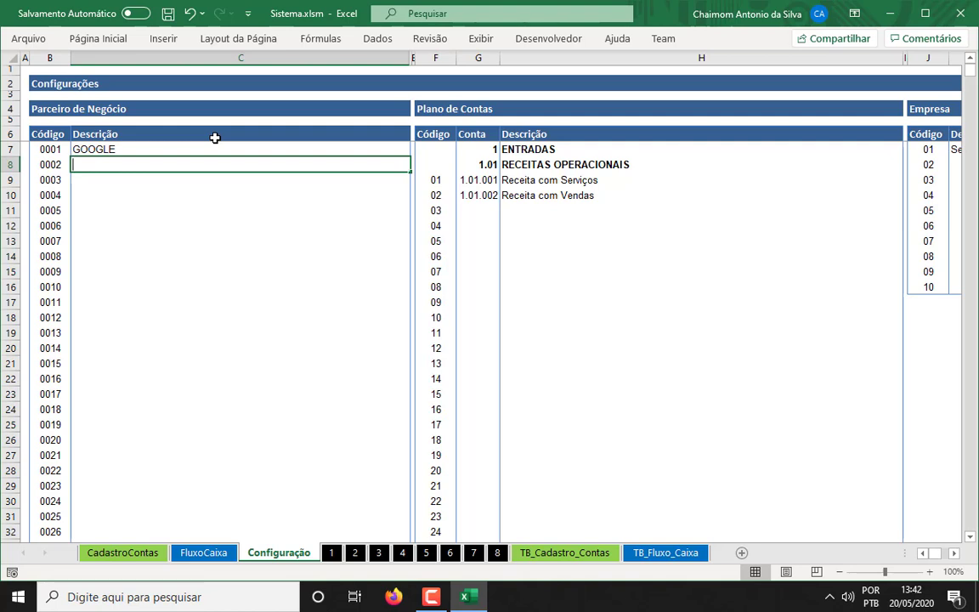
{"action": "type", "text": "VIVO"}
{"action": "key", "text": "Tab"}
{"action": "key", "text": "Left"}
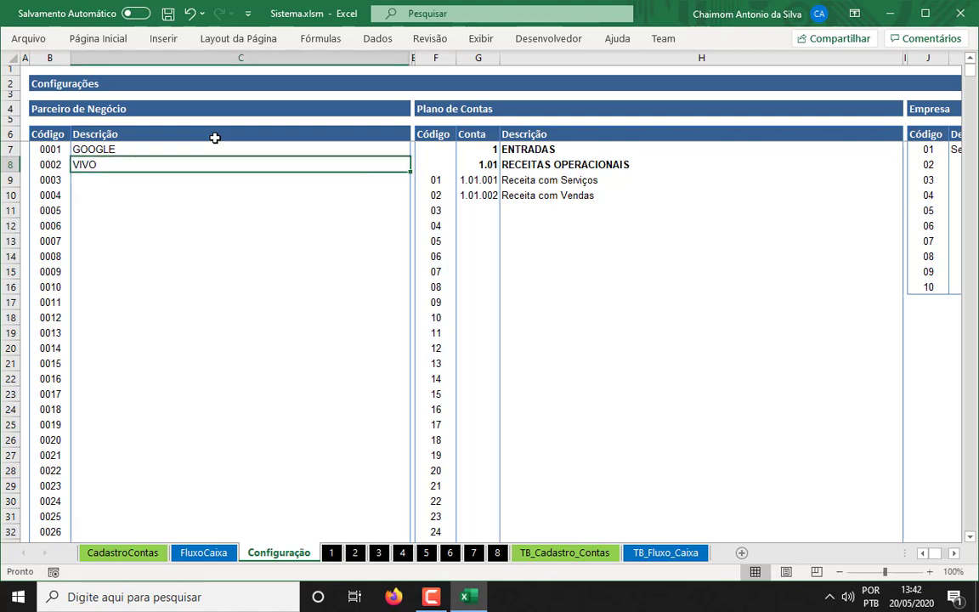
{"action": "key", "text": "Left"}
{"action": "key", "text": "shift+Right"}
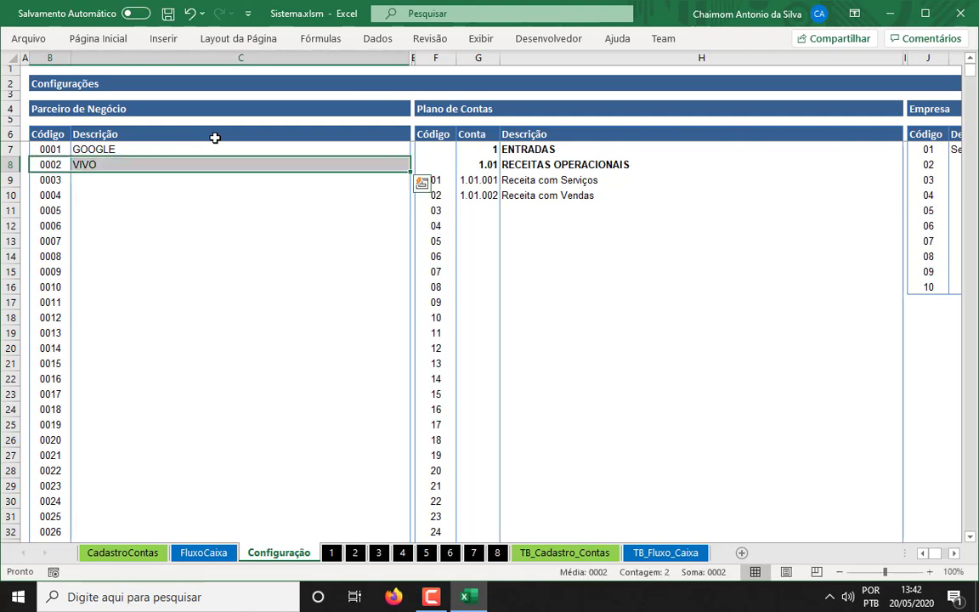
{"action": "key", "text": "Right"}
{"action": "key", "text": "Right"}
{"action": "key", "text": "Left"}
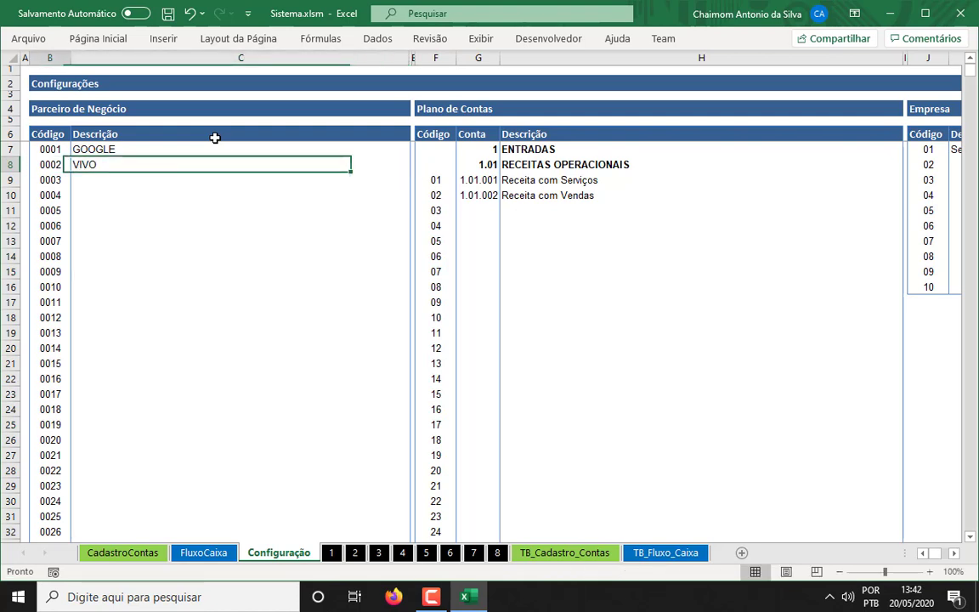
{"action": "key", "text": "Left"}
{"action": "key", "text": "Right"}
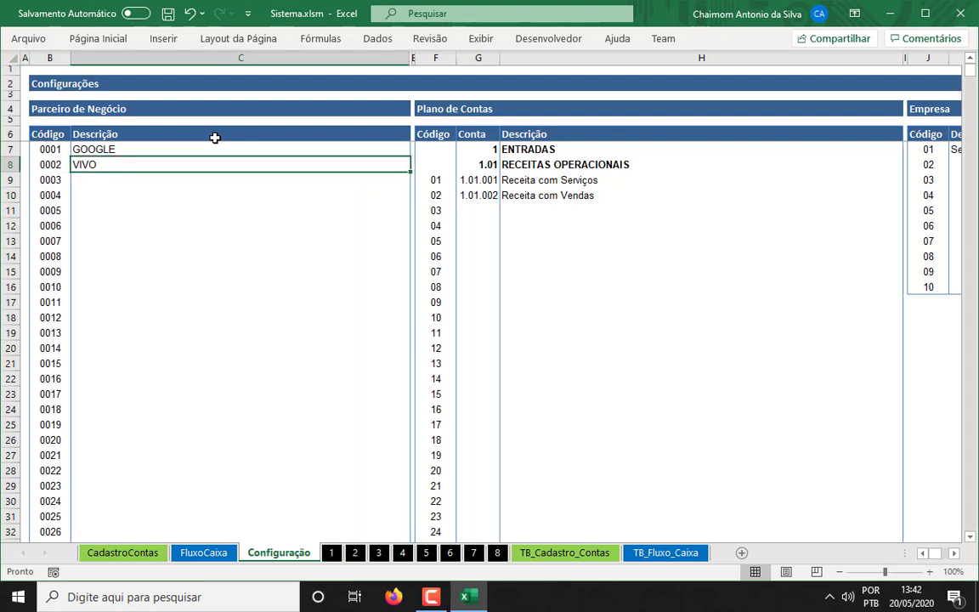
Step: Append the sample text AJSDFKJASFSAF to the VIVO description of business partner 0002
{"action": "key", "text": "F2"}
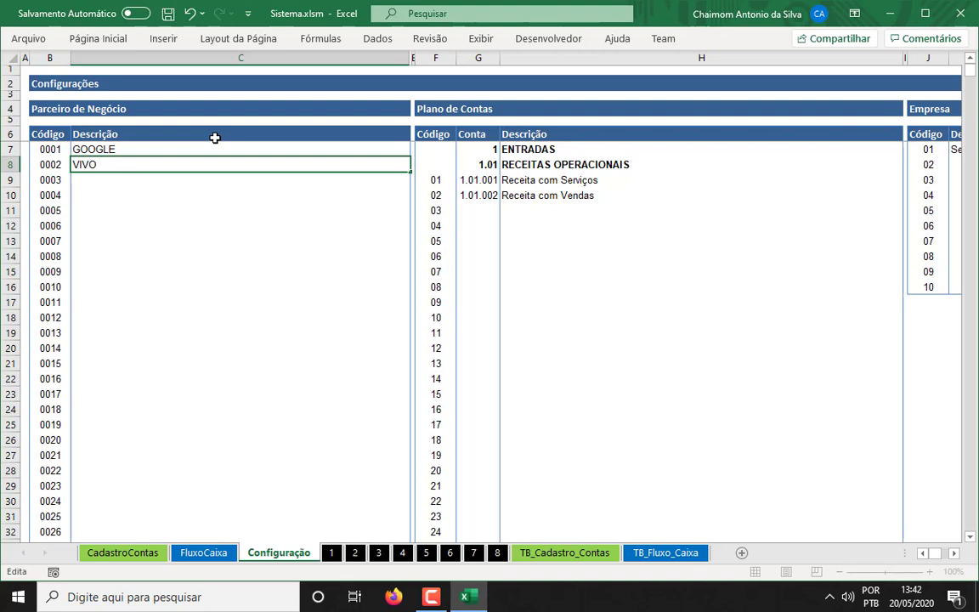
{"action": "type", "text": "AJSDFKJASFSAF"}
{"action": "key", "text": "Tab"}
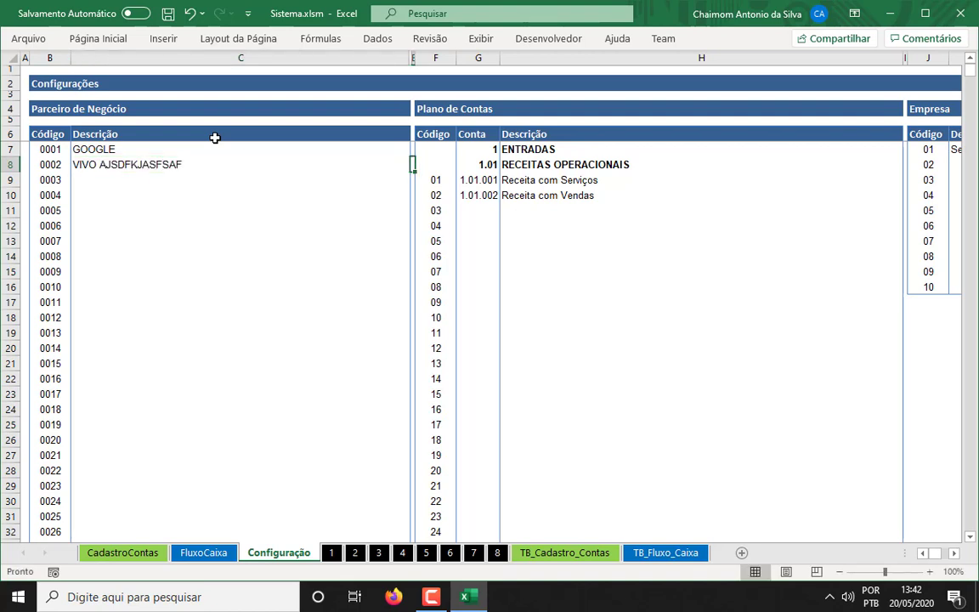
Step: Remove the sample text from the business partner 0002 description, leaving only VIVO
{"action": "key", "text": "shift+Tab"}
{"action": "key", "text": "F2"}
{"action": "key", "text": "BackSpace"}
{"action": "key", "text": "BackSpace"}
{"action": "key", "text": "BackSpace"}
{"action": "key", "text": "BackSpace"}
{"action": "key", "text": "BackSpace"}
{"action": "key", "text": "BackSpace"}
{"action": "key", "text": "BackSpace"}
{"action": "key", "text": "BackSpace"}
{"action": "key", "text": "BackSpace"}
{"action": "key", "text": "BackSpace"}
{"action": "key", "text": "BackSpace"}
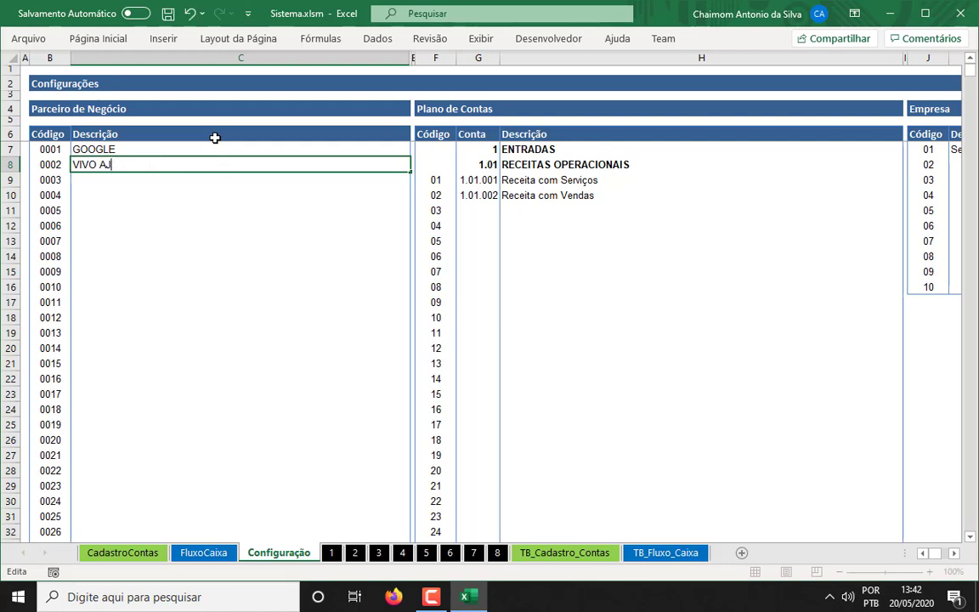
{"action": "key", "text": "BackSpace"}
{"action": "key", "text": "BackSpace"}
{"action": "key", "text": "Tab"}
{"action": "key", "text": "shift+Tab"}
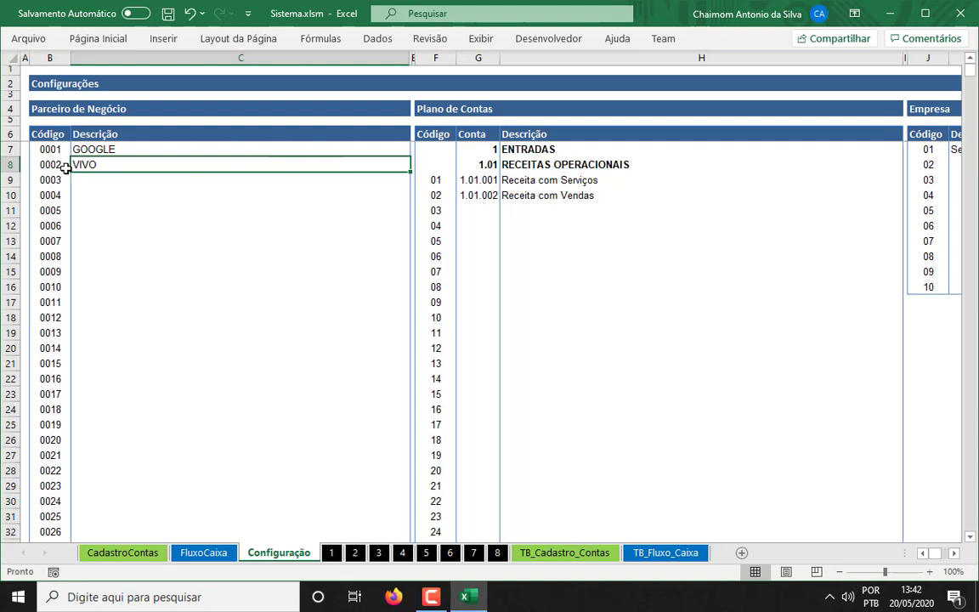
Step: Single out the code and description of the VIVO row and the unused partner codes below it
{"action": "left_click_drag", "start_coordinate": [53, 164], "coordinate": [204, 166]}
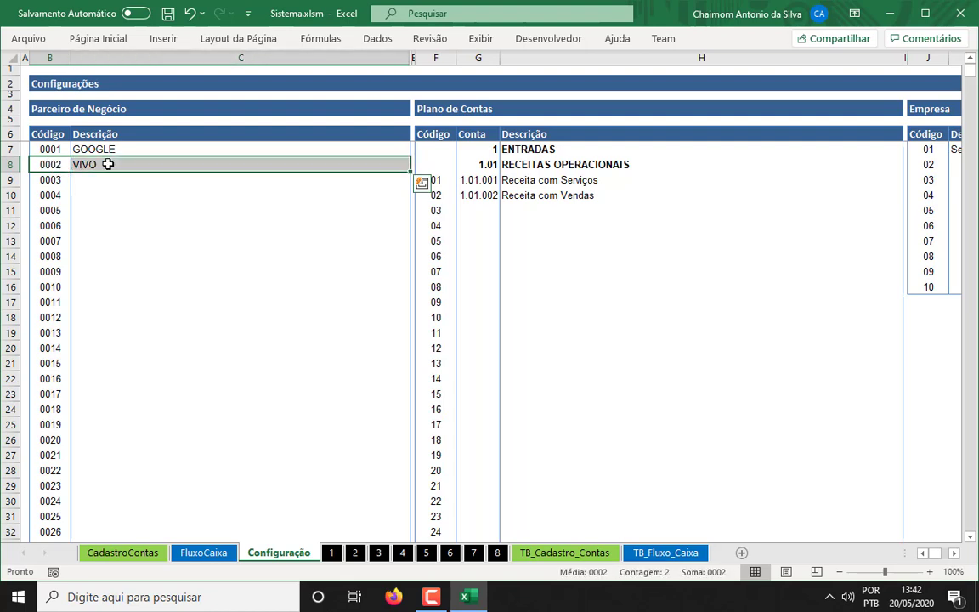
{"action": "left_click_drag", "start_coordinate": [43, 181], "coordinate": [146, 394]}
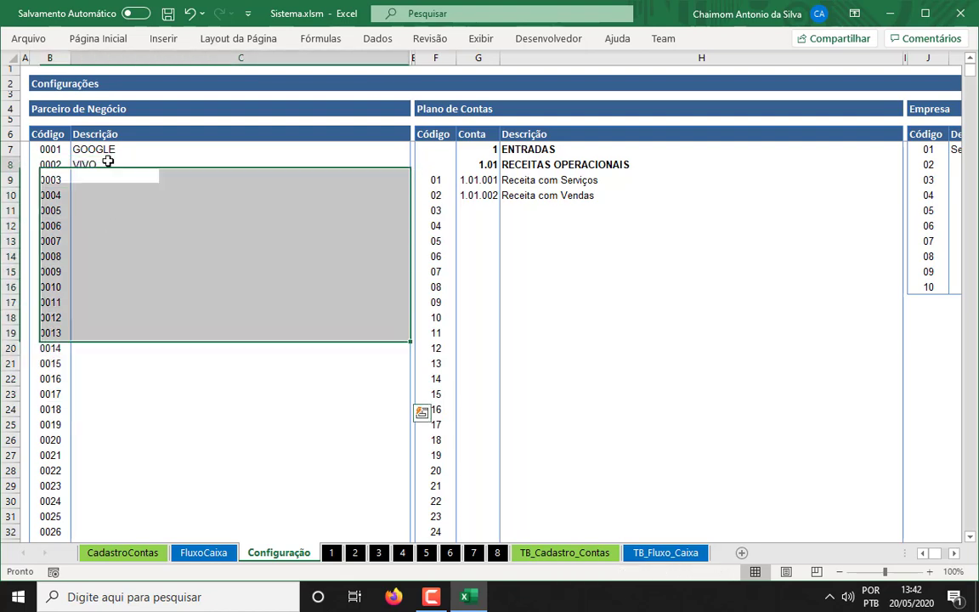
{"action": "left_click", "coordinate": [104, 162]}
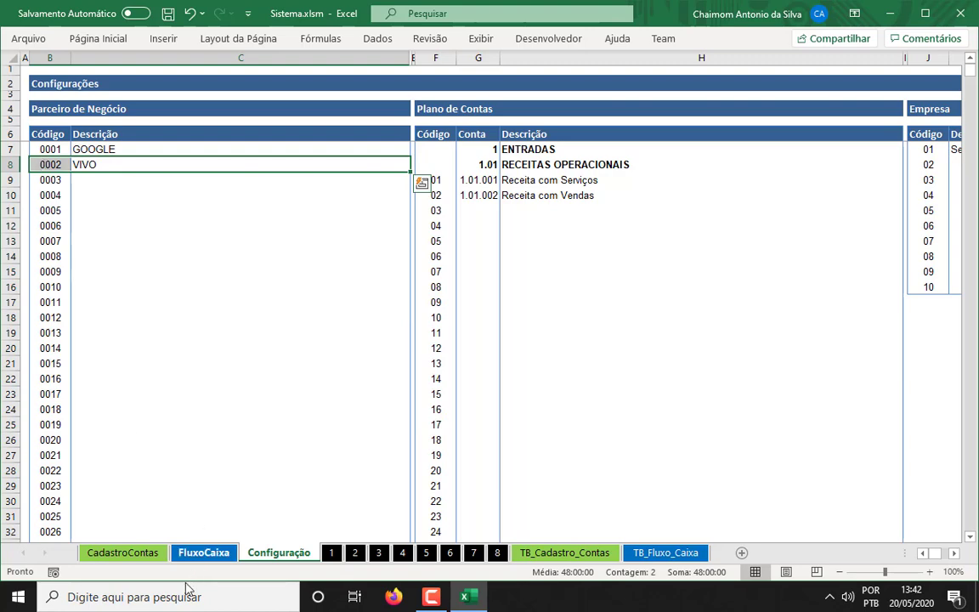
Step: Open the CadastroContas sheet and review the filled form from the business partner through the installments to the status
{"action": "left_click", "coordinate": [122, 553]}
{"action": "scroll", "coordinate": [582, 386], "scroll_direction": "up", "scroll_amount": 5}
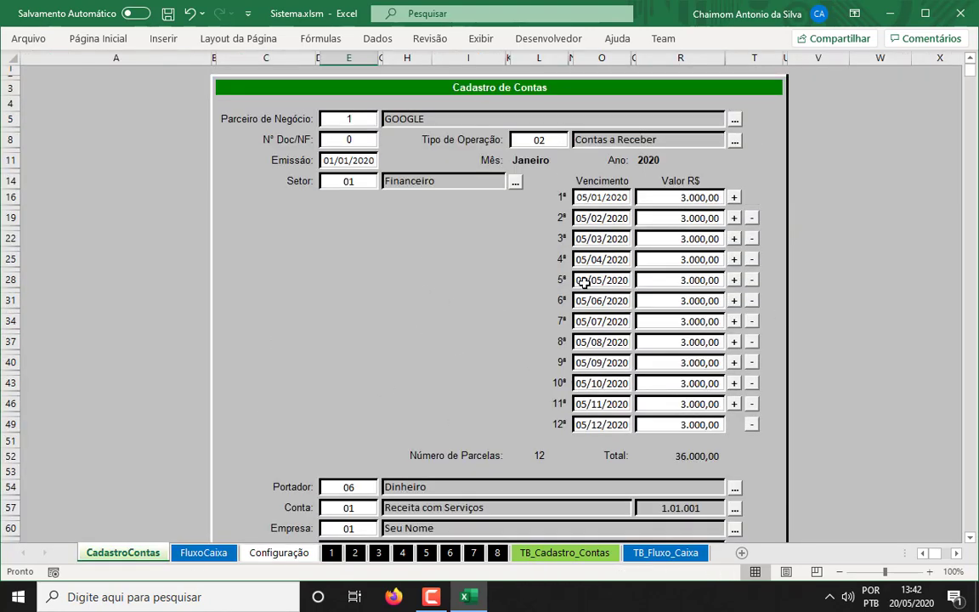
{"action": "scroll", "coordinate": [583, 283], "scroll_direction": "down", "scroll_amount": 4}
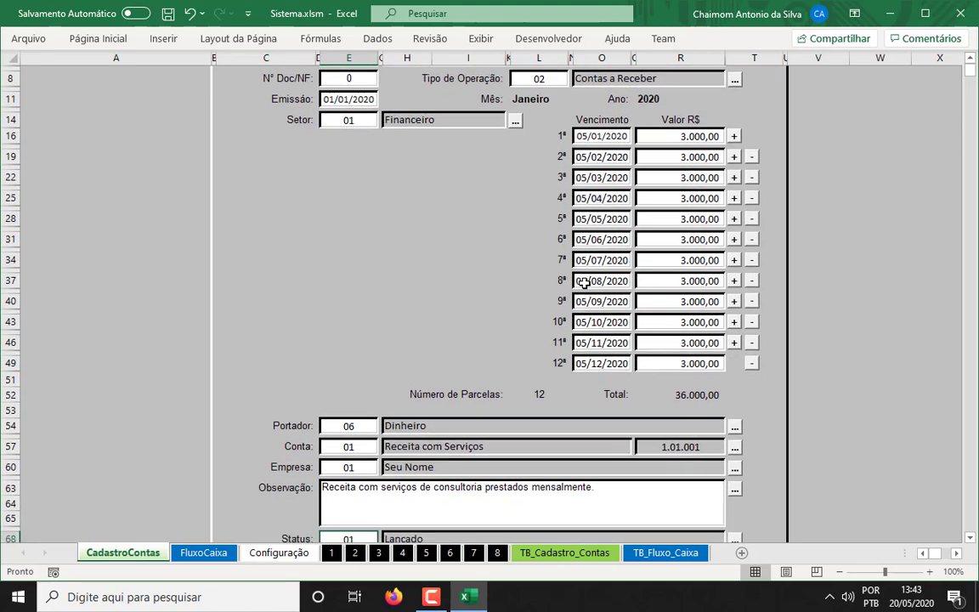
{"action": "scroll", "coordinate": [584, 283], "scroll_direction": "down", "scroll_amount": 1}
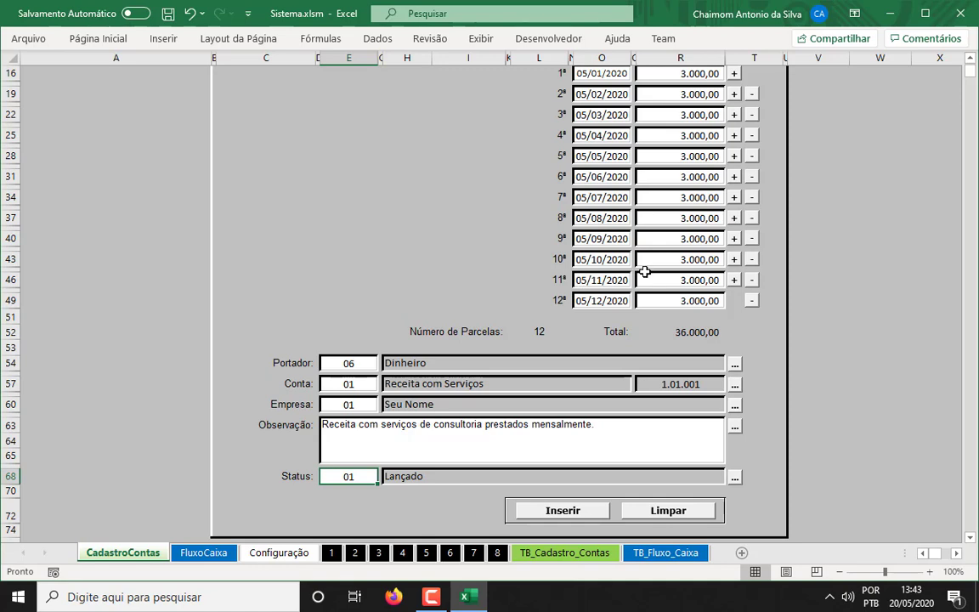
{"action": "scroll", "coordinate": [649, 332], "scroll_direction": "up", "scroll_amount": 2}
{"action": "scroll", "coordinate": [650, 332], "scroll_direction": "up", "scroll_amount": 4}
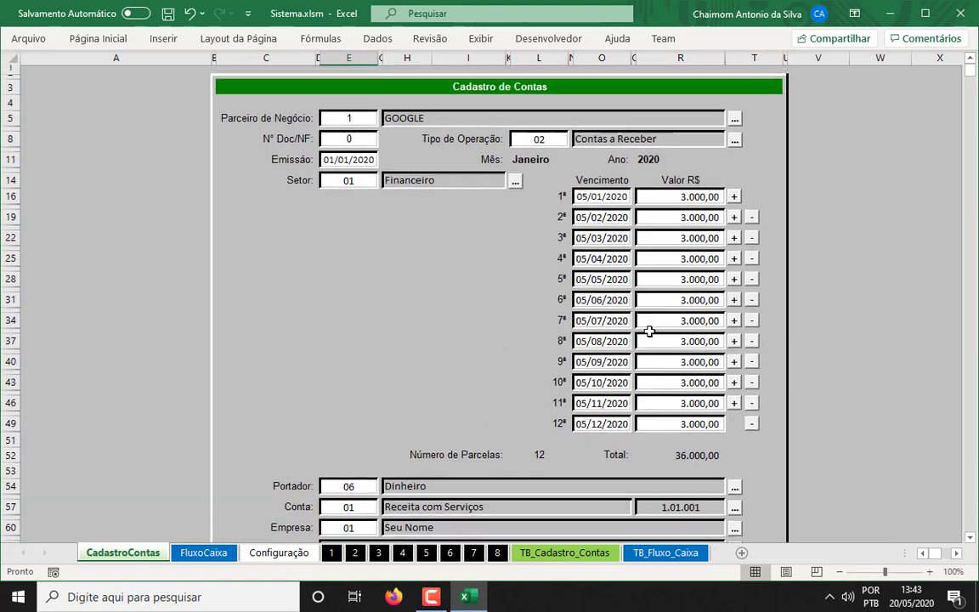
{"action": "scroll", "coordinate": [446, 252], "scroll_direction": "down", "scroll_amount": 5}
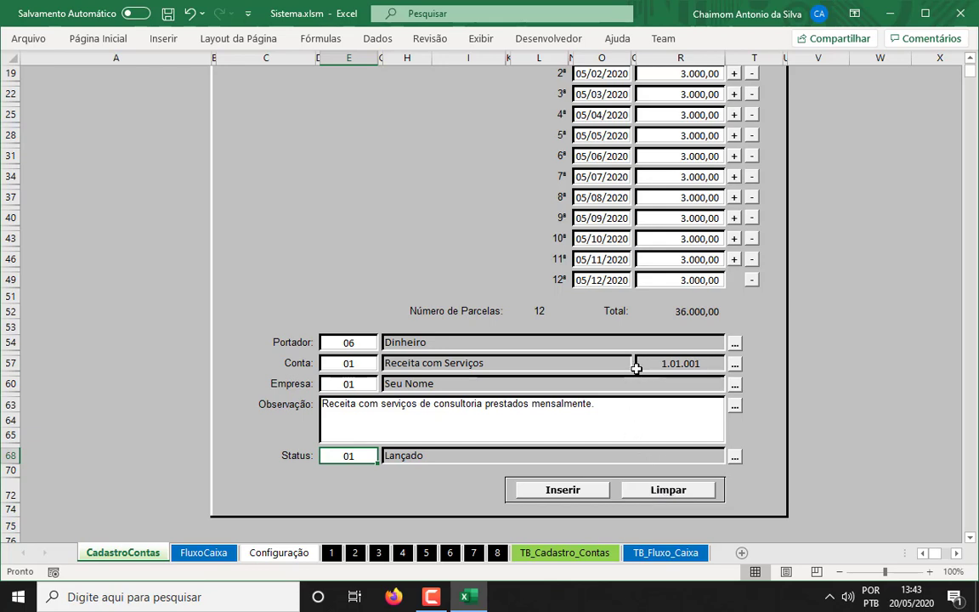
{"action": "scroll", "coordinate": [636, 366], "scroll_direction": "up", "scroll_amount": 1}
{"action": "scroll", "coordinate": [636, 368], "scroll_direction": "up", "scroll_amount": 3}
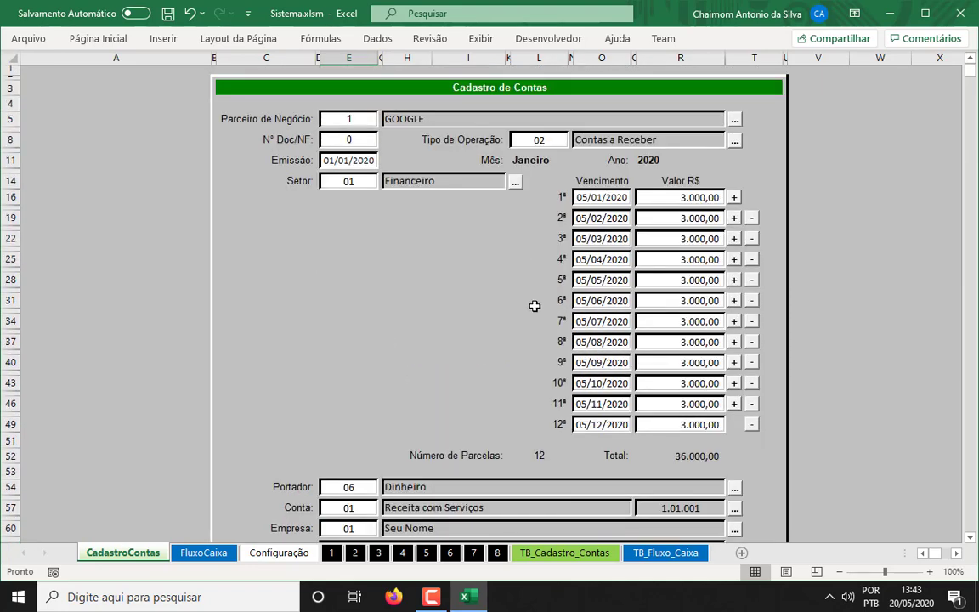
{"action": "scroll", "coordinate": [534, 306], "scroll_direction": "down", "scroll_amount": 3}
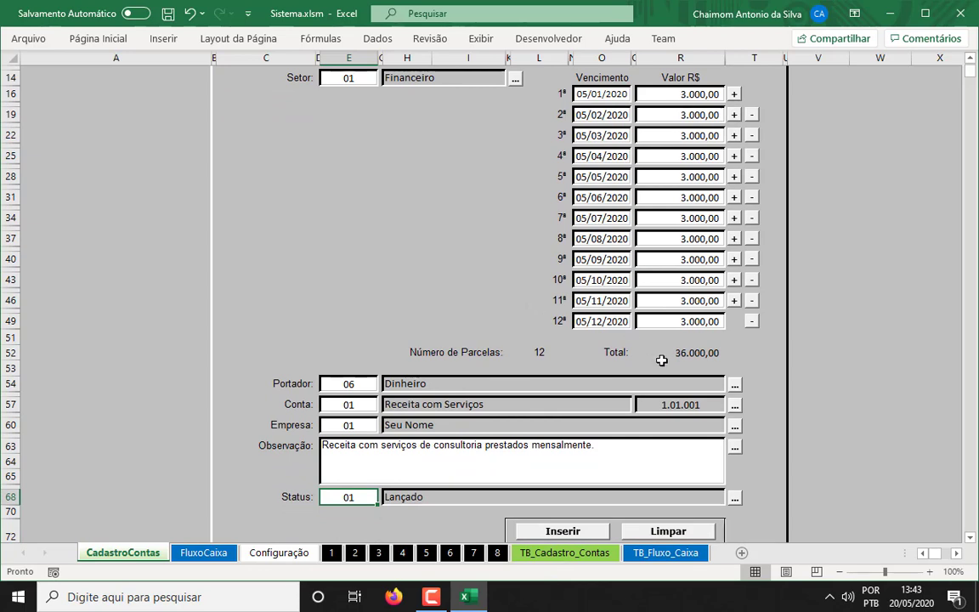
{"action": "scroll", "coordinate": [661, 361], "scroll_direction": "down", "scroll_amount": 1}
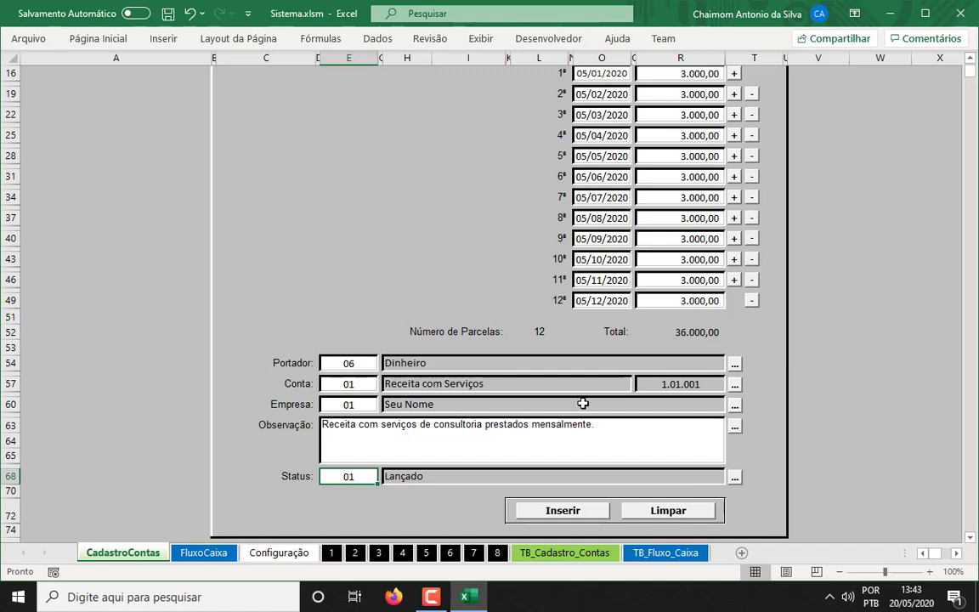
Step: Set the Parceiro de Negócio of the account form to code 2, VIVO
{"action": "scroll", "coordinate": [467, 348], "scroll_direction": "up", "scroll_amount": 5}
{"action": "left_click", "coordinate": [353, 118]}
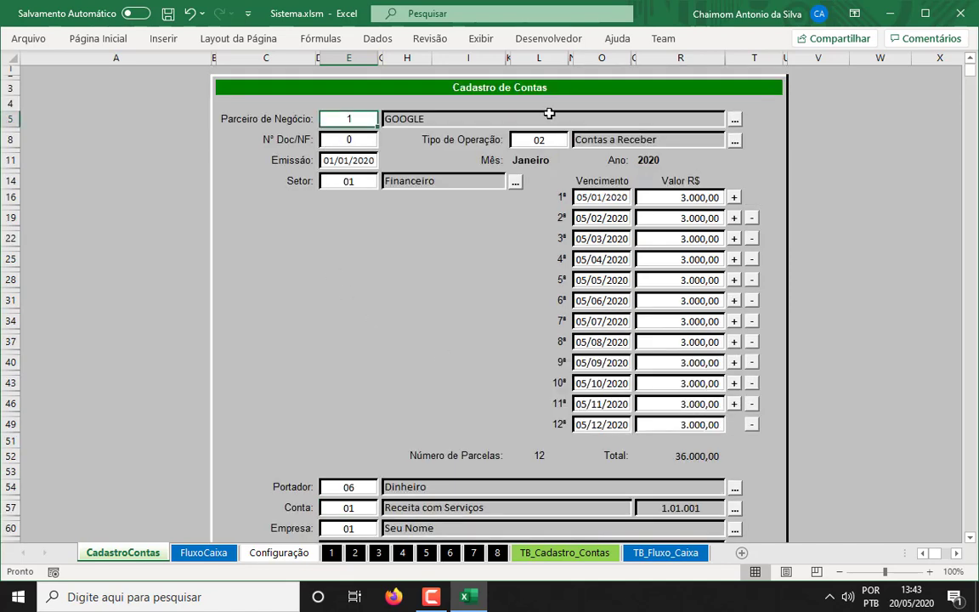
{"action": "key", "text": "BackSpace"}
{"action": "type", "text": "2"}
{"action": "key", "text": "Return"}
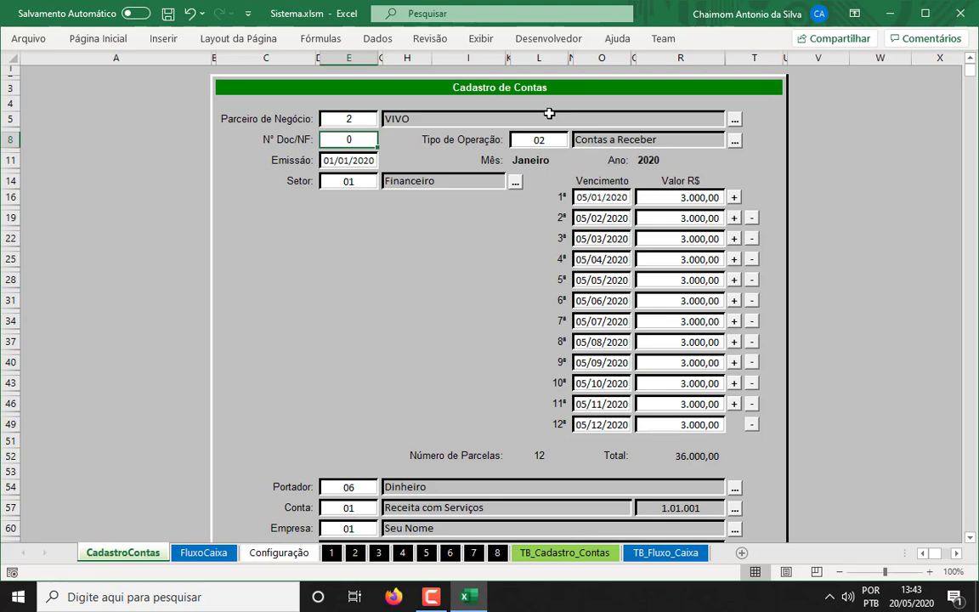
Step: Look up the available operation types and set the Tipo de Operação to Contas a Pagar
{"action": "key", "text": "Tab"}
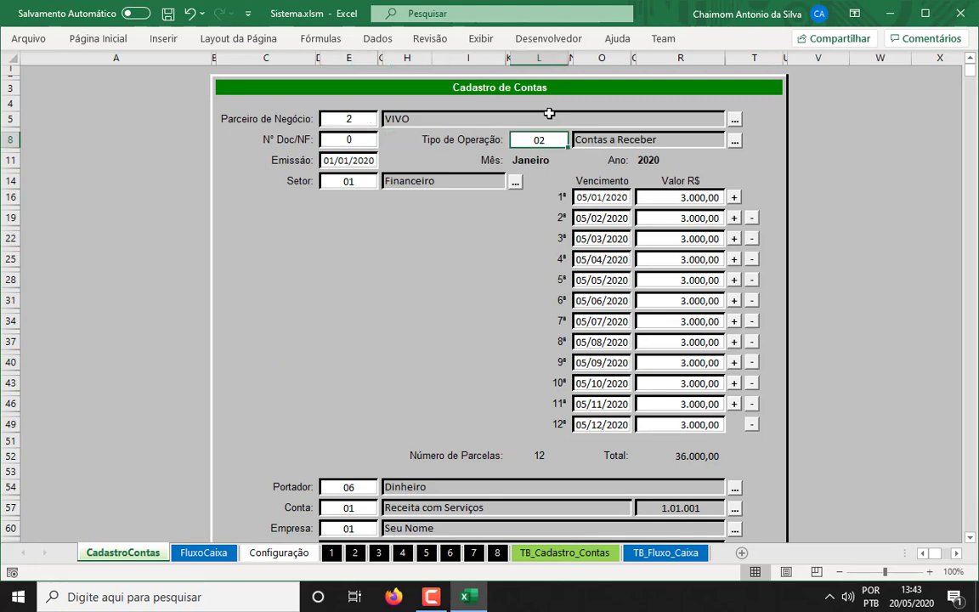
{"action": "left_click", "coordinate": [735, 142]}
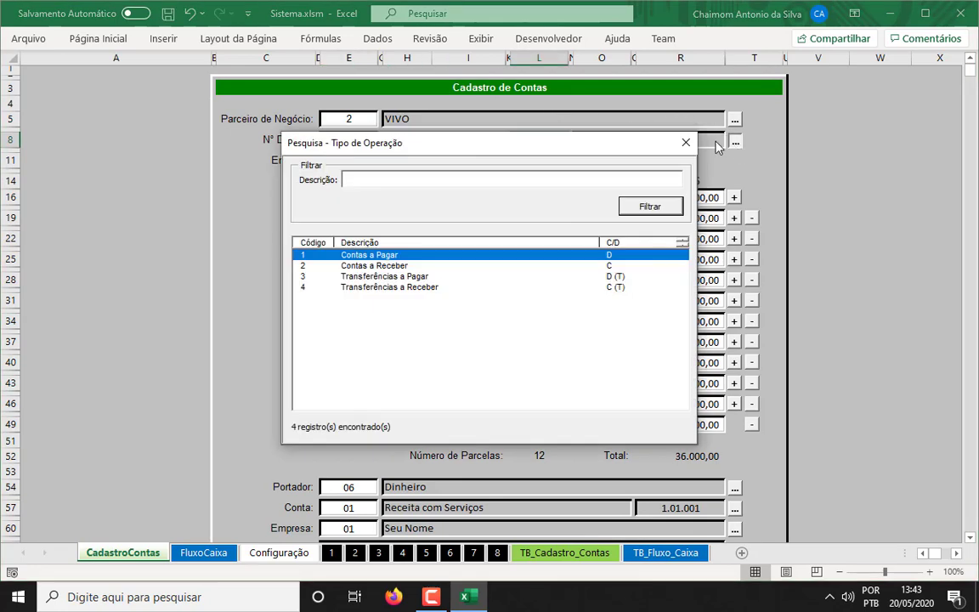
{"action": "left_click", "coordinate": [399, 265]}
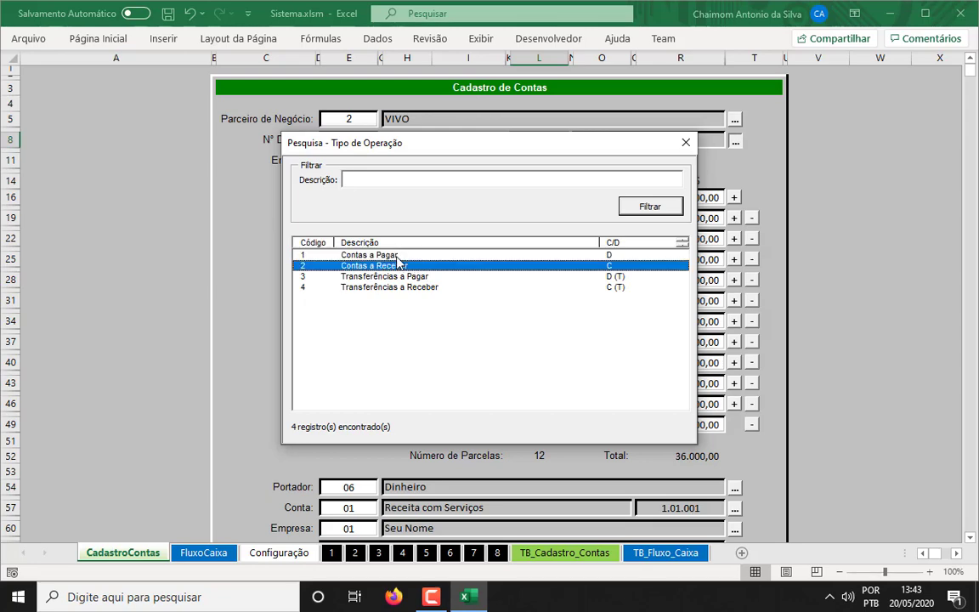
{"action": "double_click", "coordinate": [396, 255]}
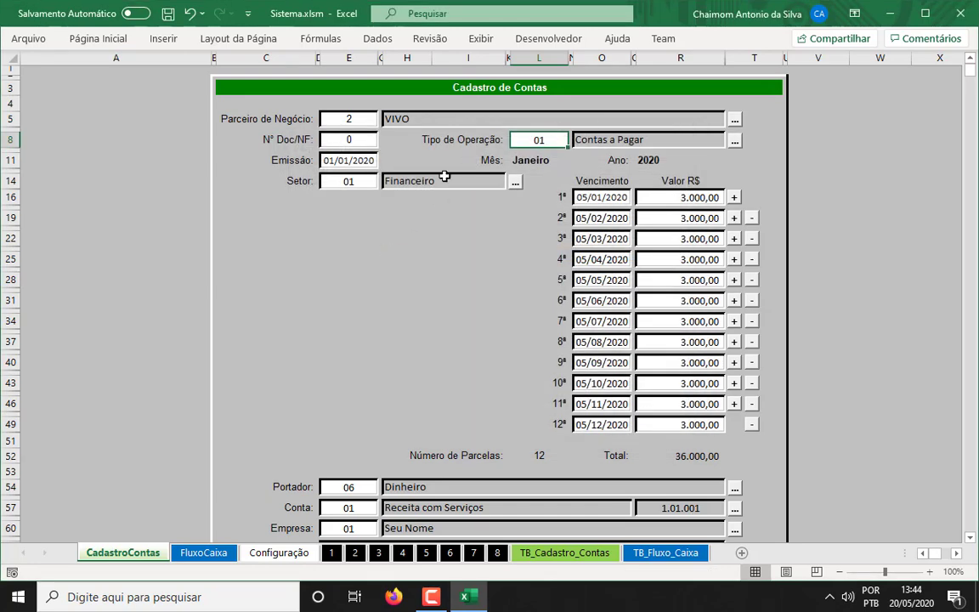
Step: Go through the form's fields from Emissão and Setor down the twelve installment due dates and amounts
{"action": "left_click", "coordinate": [329, 158]}
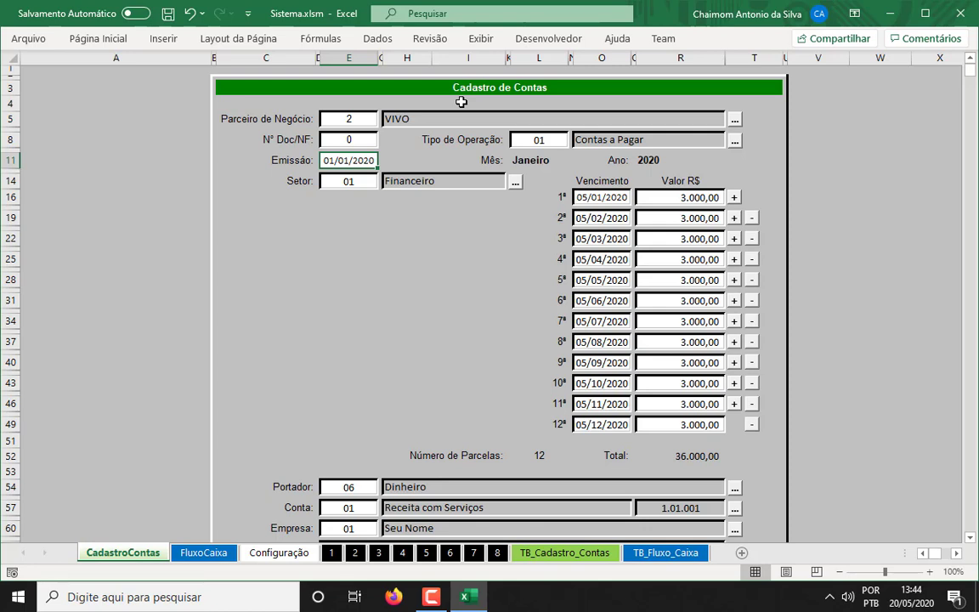
{"action": "key", "text": "Tab"}
{"action": "key", "text": "Tab"}
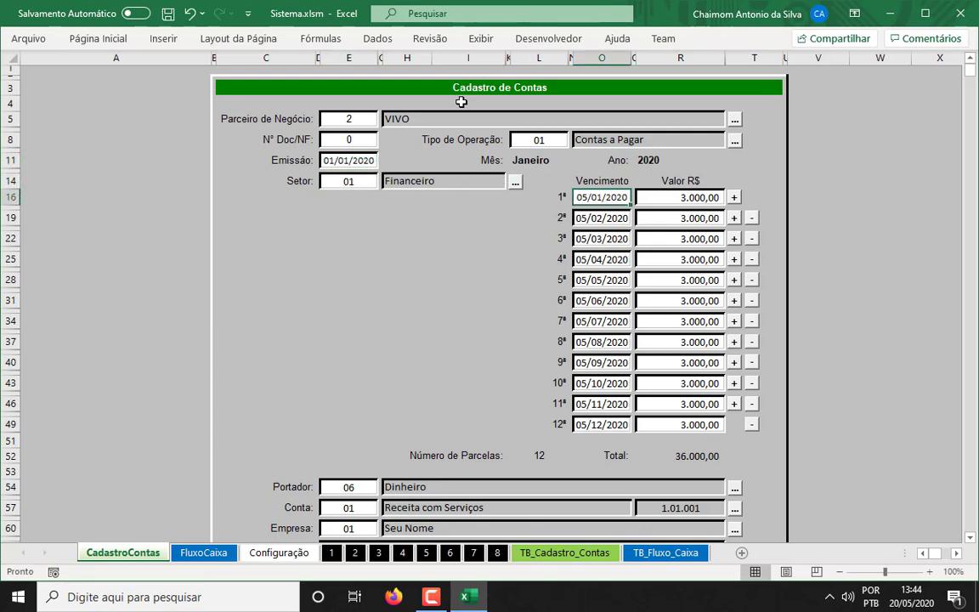
{"action": "key", "text": "Tab"}
{"action": "key", "text": "Tab"}
{"action": "key", "text": "Tab"}
{"action": "key", "text": "Tab"}
{"action": "key", "text": "Tab"}
{"action": "key", "text": "Tab"}
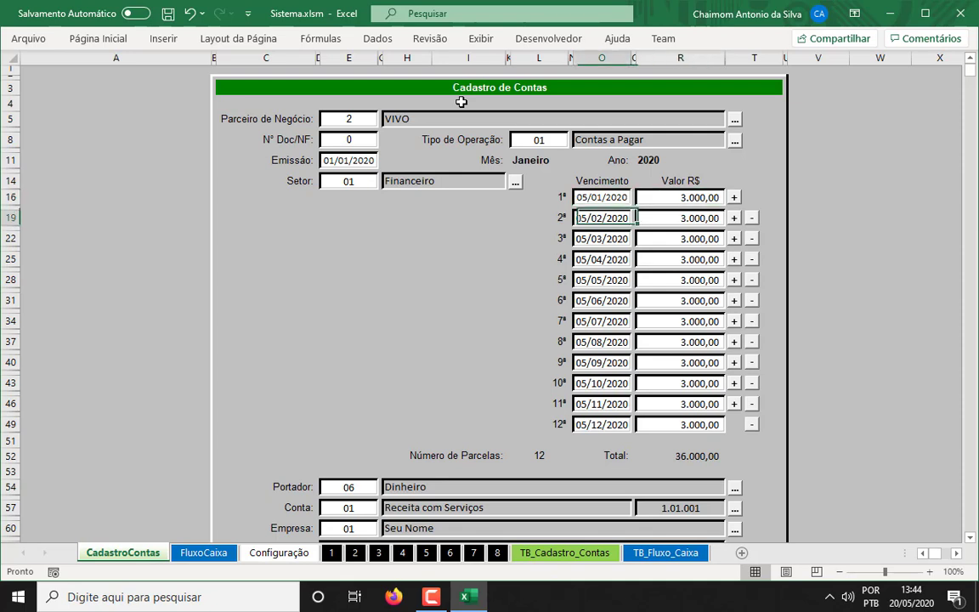
{"action": "key", "text": "Tab"}
{"action": "key", "text": "Tab"}
{"action": "key", "text": "Tab"}
{"action": "key", "text": "Tab"}
{"action": "key", "text": "Tab"}
{"action": "key", "text": "Tab"}
{"action": "key", "text": "Tab"}
{"action": "key", "text": "Tab"}
{"action": "key", "text": "Tab"}
{"action": "key", "text": "Tab"}
{"action": "key", "text": "Tab"}
{"action": "key", "text": "Tab"}
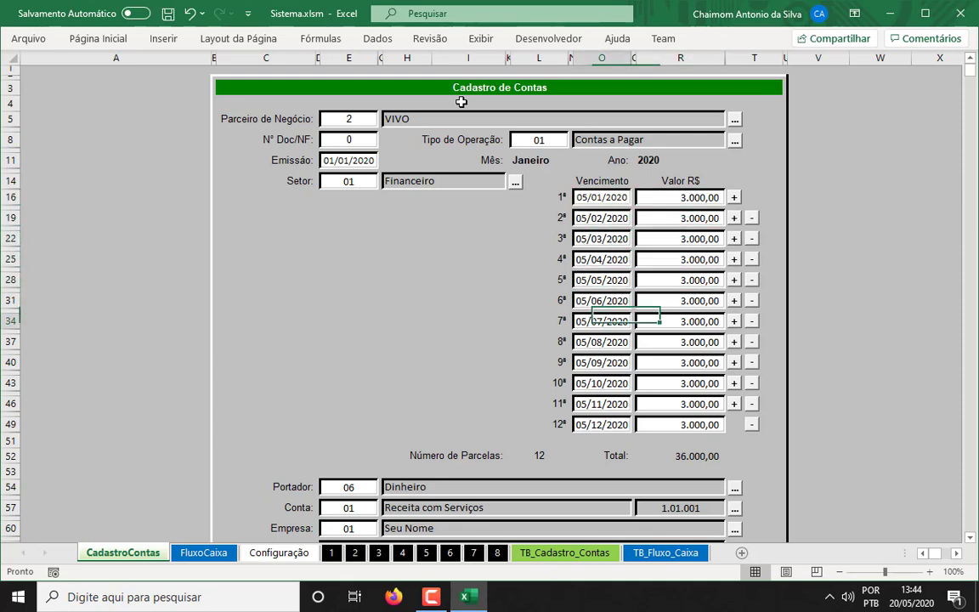
{"action": "key", "text": "Tab"}
{"action": "key", "text": "Tab"}
{"action": "key", "text": "Tab"}
{"action": "key", "text": "Tab"}
{"action": "key", "text": "Tab"}
{"action": "key", "text": "Tab"}
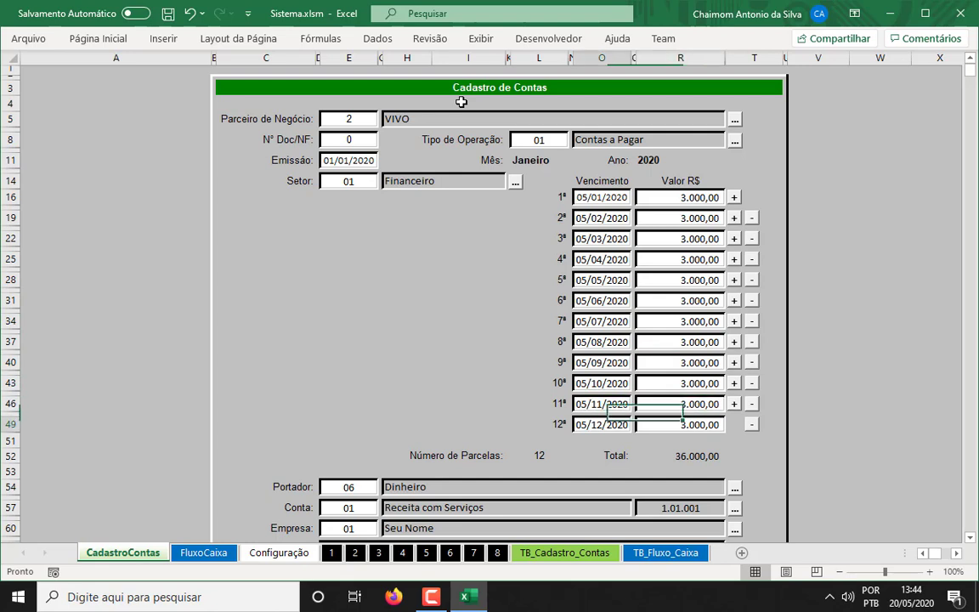
Step: Set the value of the 1st installment to 130,00
{"action": "left_click", "coordinate": [697, 197]}
{"action": "type", "text": "130"}
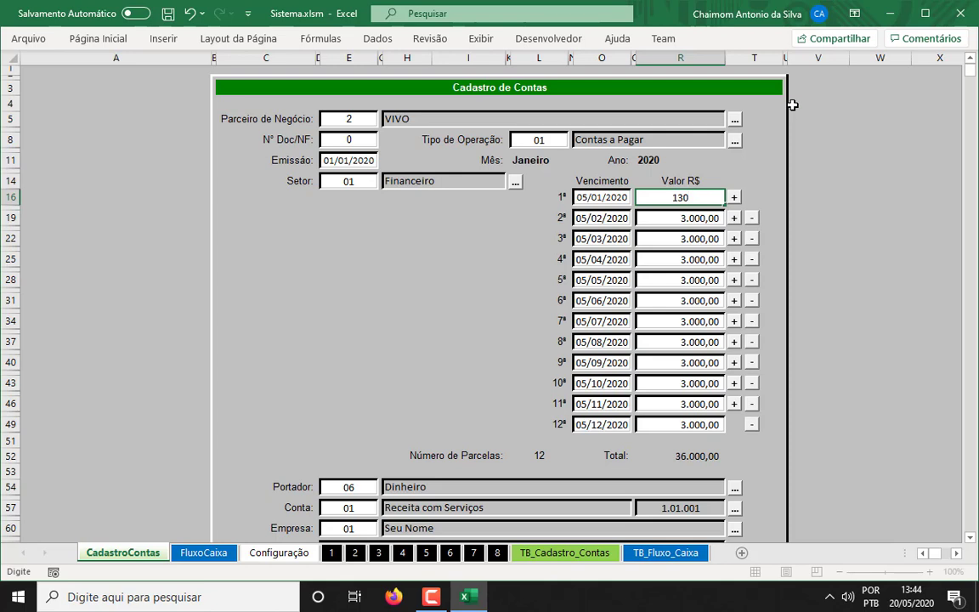
{"action": "key", "text": "Tab"}
{"action": "key", "text": "shift+Tab"}
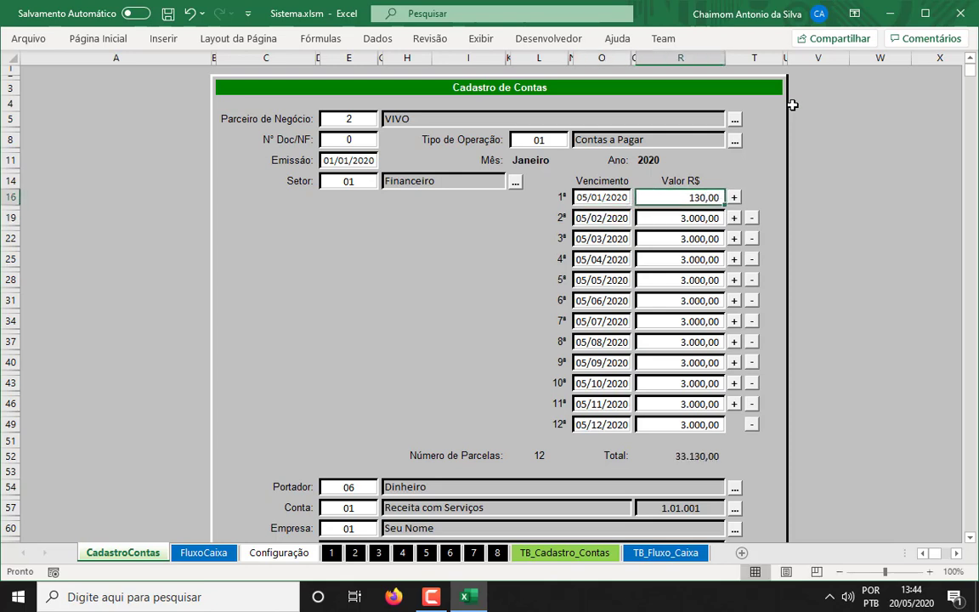
Step: Copy the 1st installment's value of 130,00 into the 2nd through 12th installments
{"action": "key", "text": "ctrl+c"}
{"action": "key", "text": "Down"}
{"action": "key", "text": "Down"}
{"action": "key", "text": "Up"}
{"action": "key", "text": "ctrl+v"}
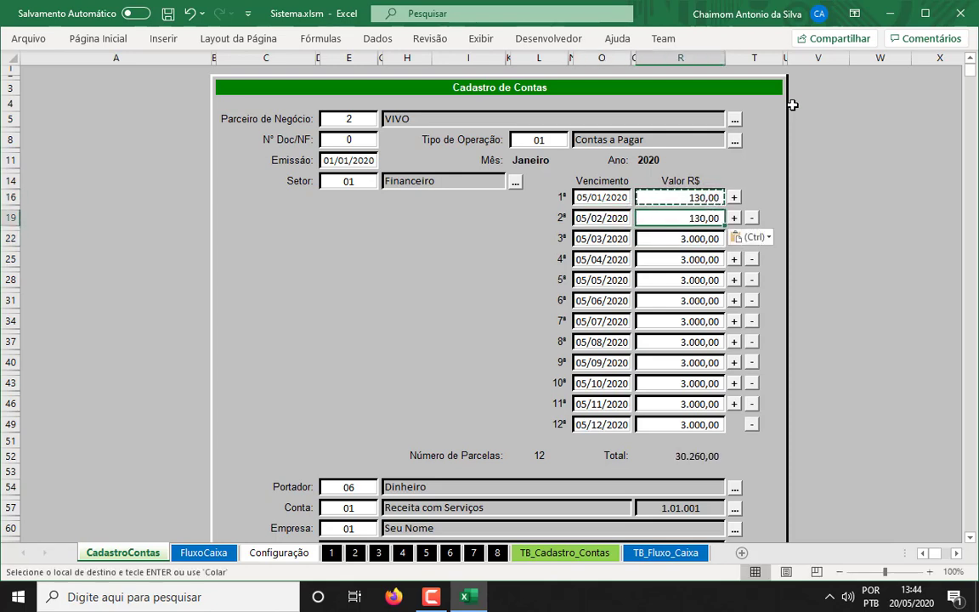
{"action": "key", "text": "Down"}
{"action": "key", "text": "ctrl+v"}
{"action": "key", "text": "Down"}
{"action": "key", "text": "ctrl+v"}
{"action": "key", "text": "Down"}
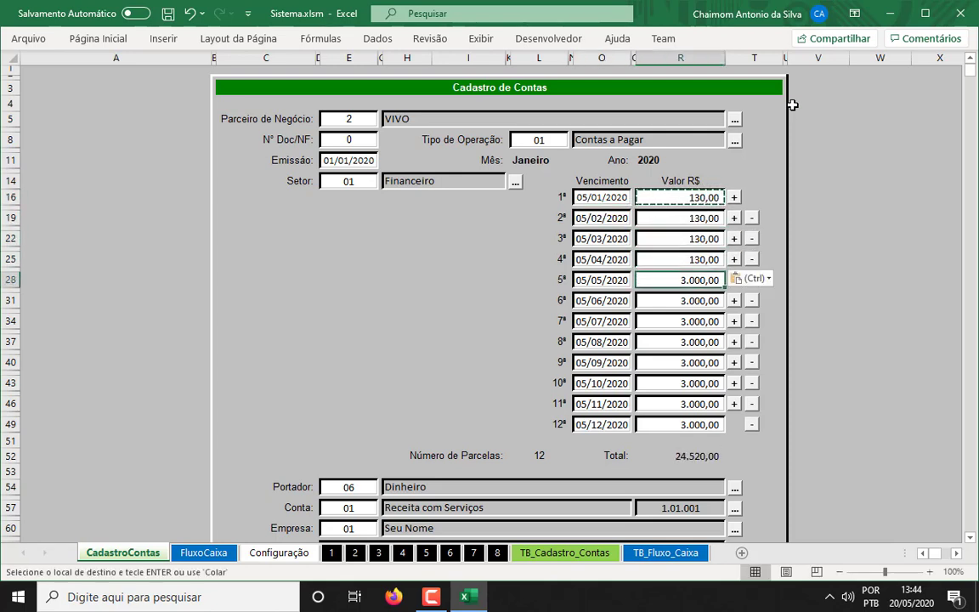
{"action": "key", "text": "ctrl+v"}
{"action": "key", "text": "Down"}
{"action": "key", "text": "ctrl+v"}
{"action": "key", "text": "Down"}
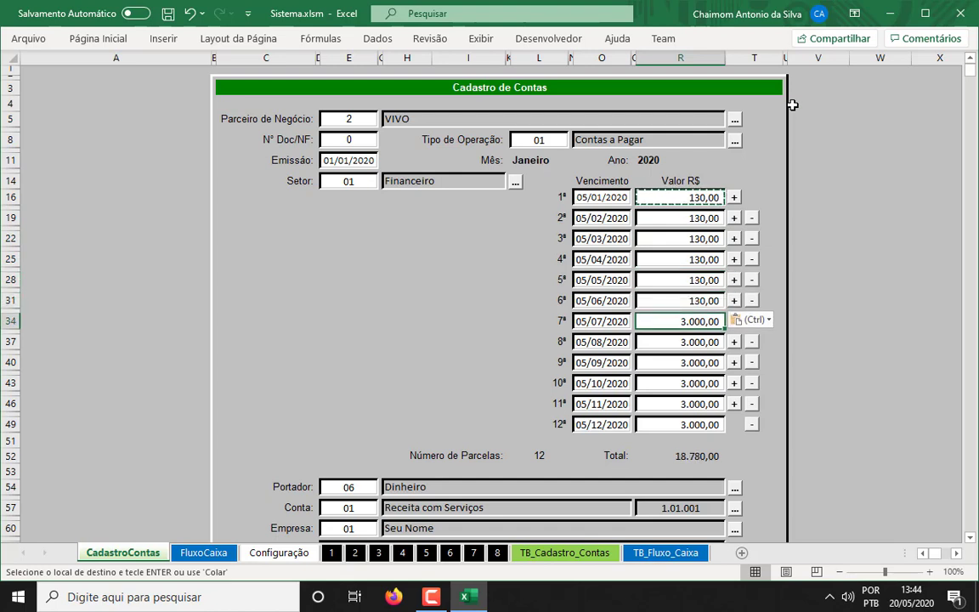
{"action": "key", "text": "ctrl+v"}
{"action": "key", "text": "Down"}
{"action": "key", "text": "ctrl+v"}
{"action": "key", "text": "Down"}
{"action": "key", "text": "ctrl+v"}
{"action": "key", "text": "Down"}
{"action": "key", "text": "ctrl+v"}
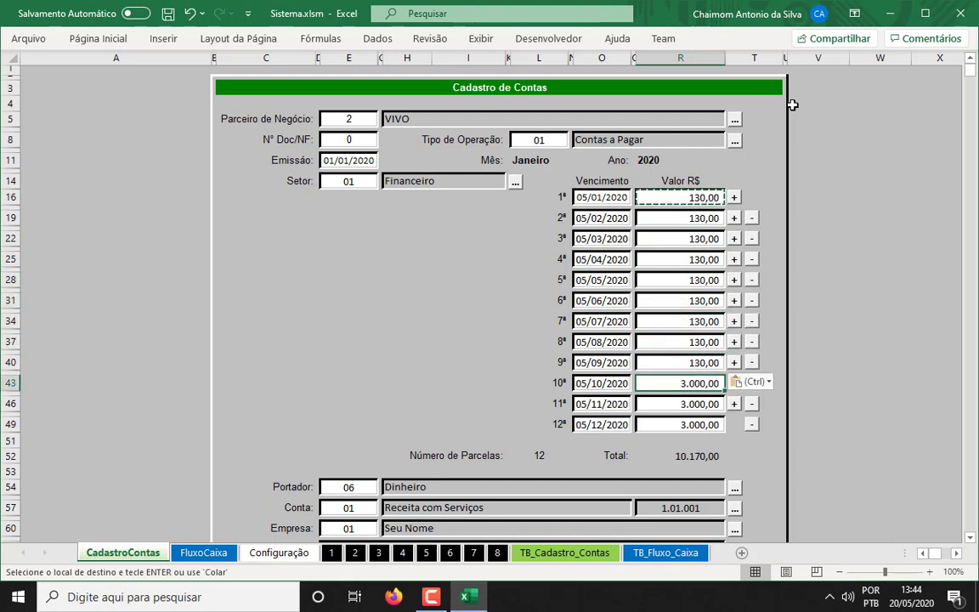
{"action": "key", "text": "Down"}
{"action": "key", "text": "ctrl+v"}
{"action": "key", "text": "Down"}
{"action": "key", "text": "ctrl+v"}
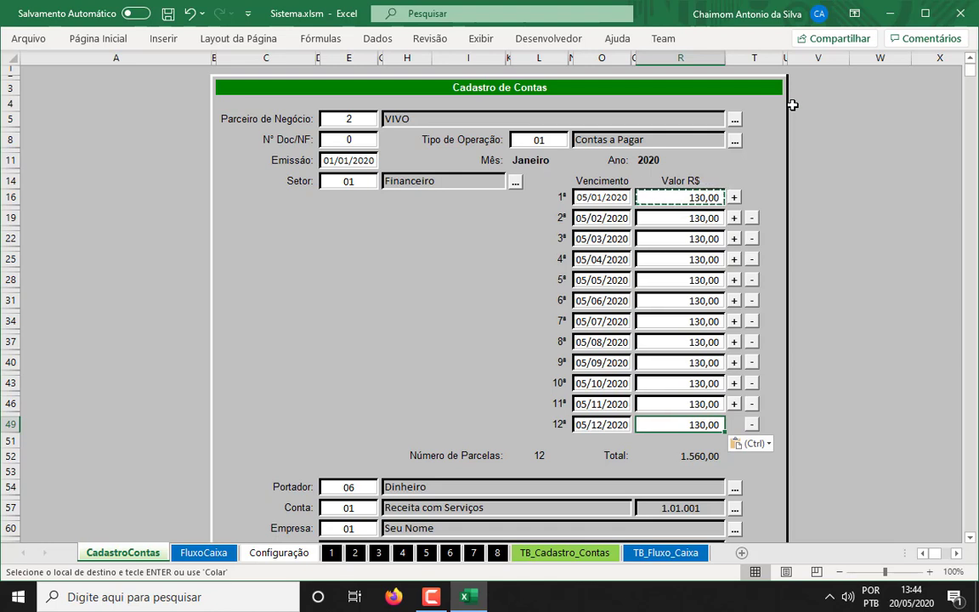
{"action": "key", "text": "Escape"}
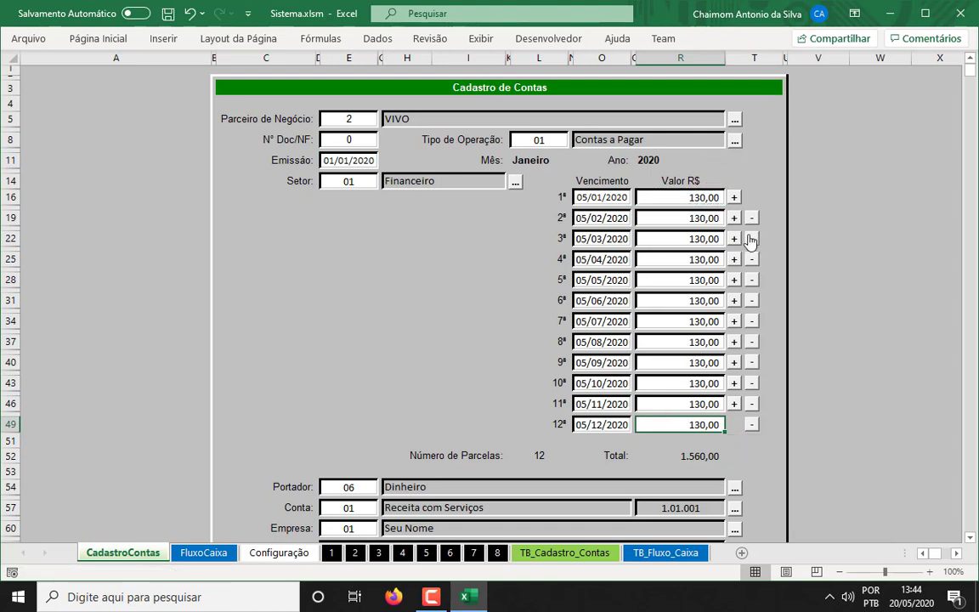
{"action": "left_click", "coordinate": [687, 197]}
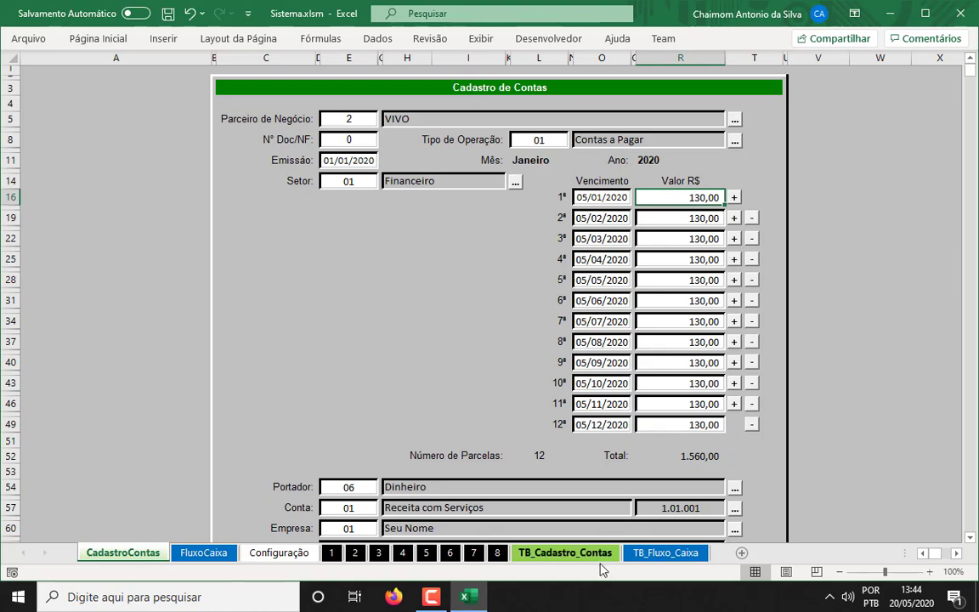
Step: Set the Portador to code 03, Boleto, picking it from the Portador lookup list
{"action": "scroll", "coordinate": [593, 260], "scroll_direction": "down", "scroll_amount": 3}
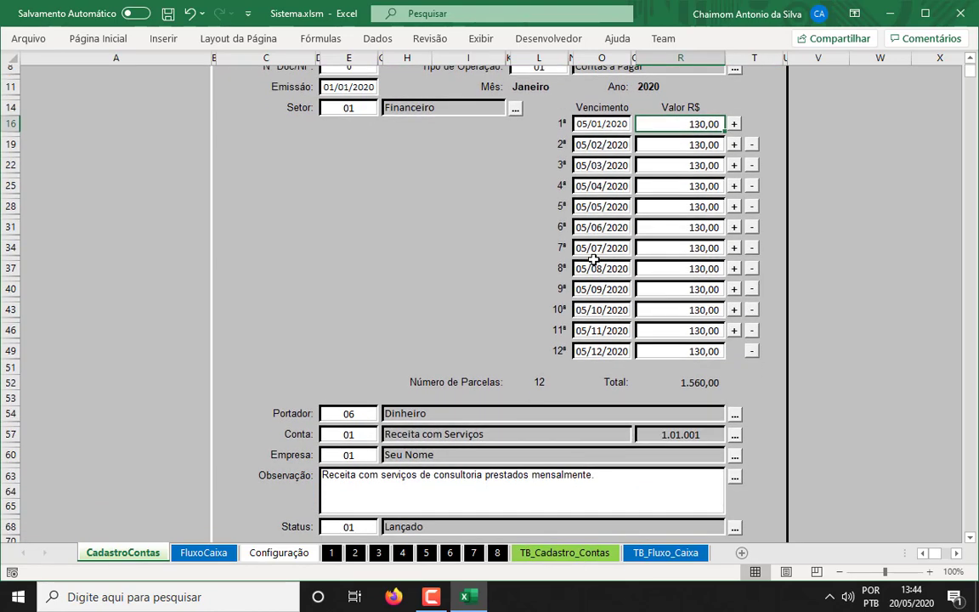
{"action": "left_click", "coordinate": [349, 404]}
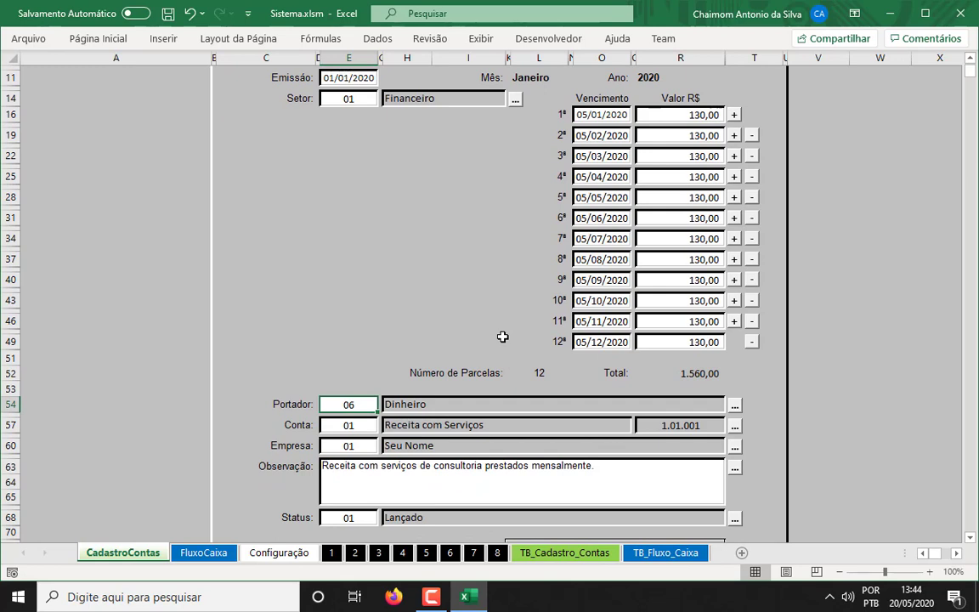
{"action": "type", "text": "03"}
{"action": "key", "text": "Return"}
{"action": "left_click", "coordinate": [735, 406]}
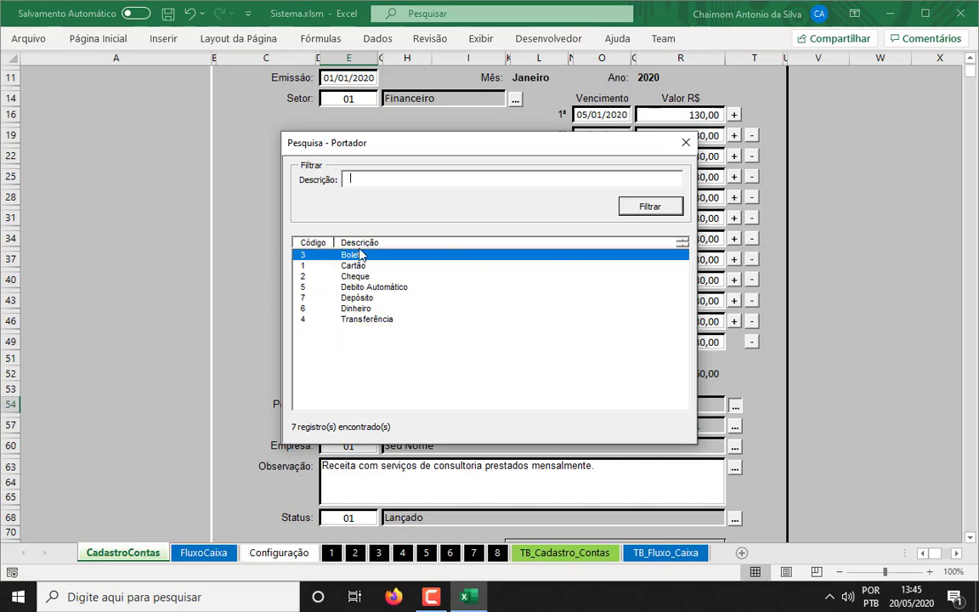
{"action": "double_click", "coordinate": [360, 256]}
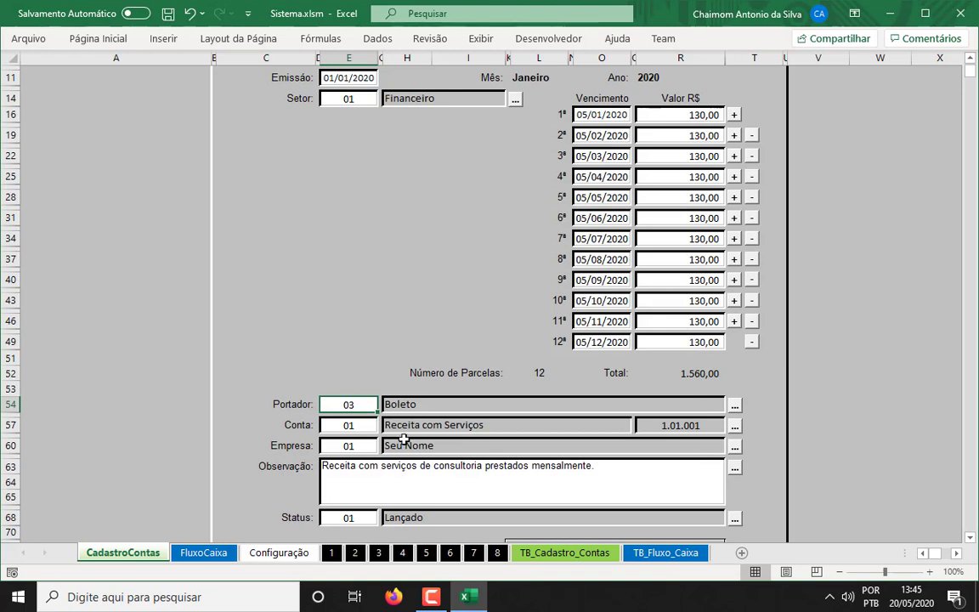
Step: Filter the chart of accounts lookup by INTER and set the Conta to 661, Internet (2.10.011)
{"action": "left_click", "coordinate": [736, 429]}
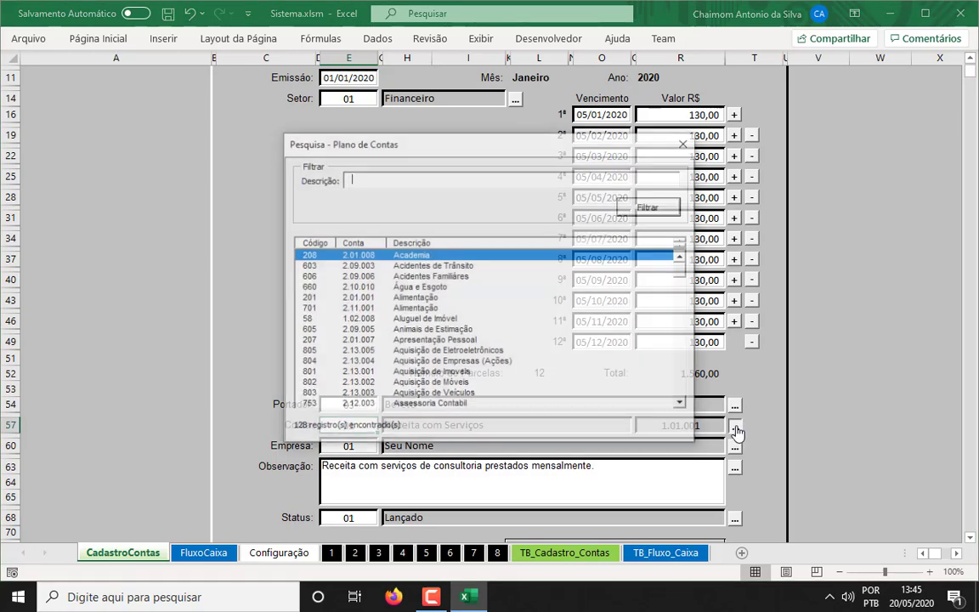
{"action": "type", "text": "INTE"}
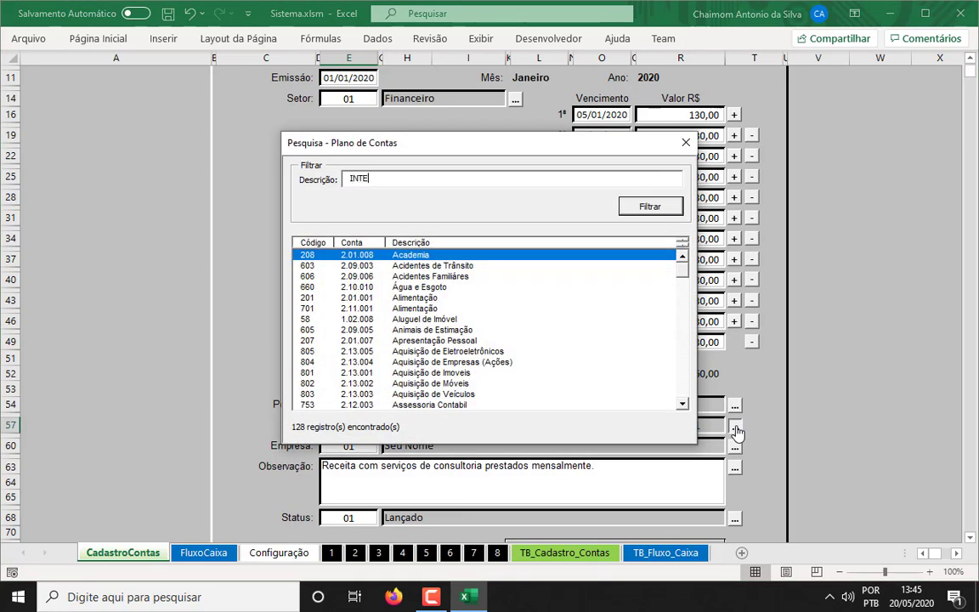
{"action": "type", "text": "R"}
{"action": "key", "text": "Return"}
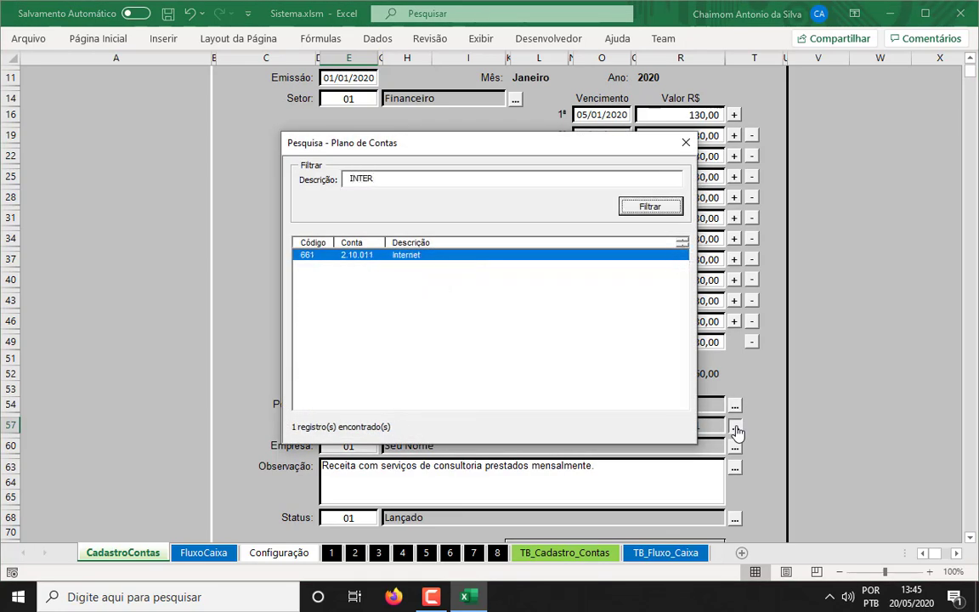
{"action": "double_click", "coordinate": [415, 257]}
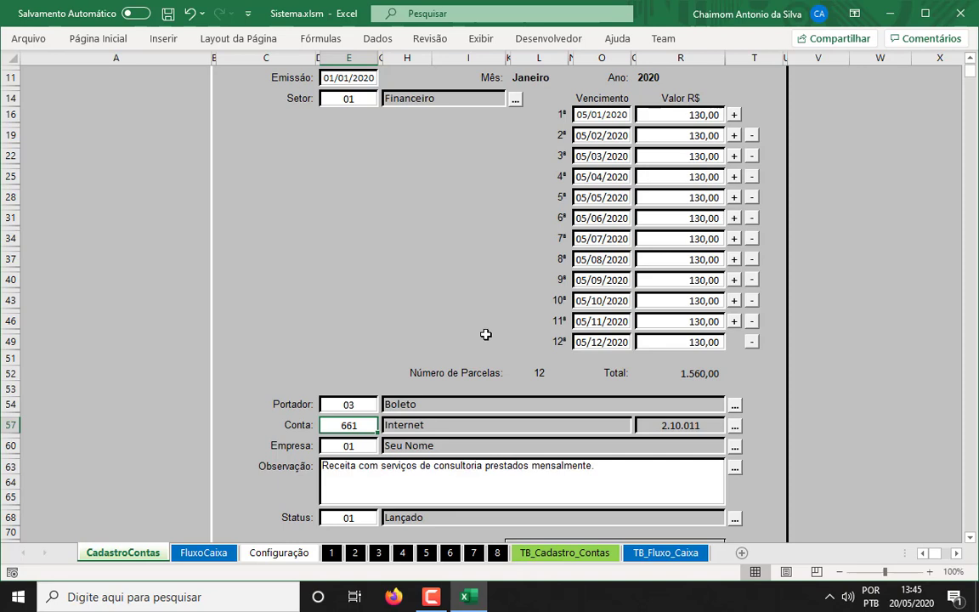
Step: Set the Empresa of the account form to code 01
{"action": "scroll", "coordinate": [485, 334], "scroll_direction": "up", "scroll_amount": 3}
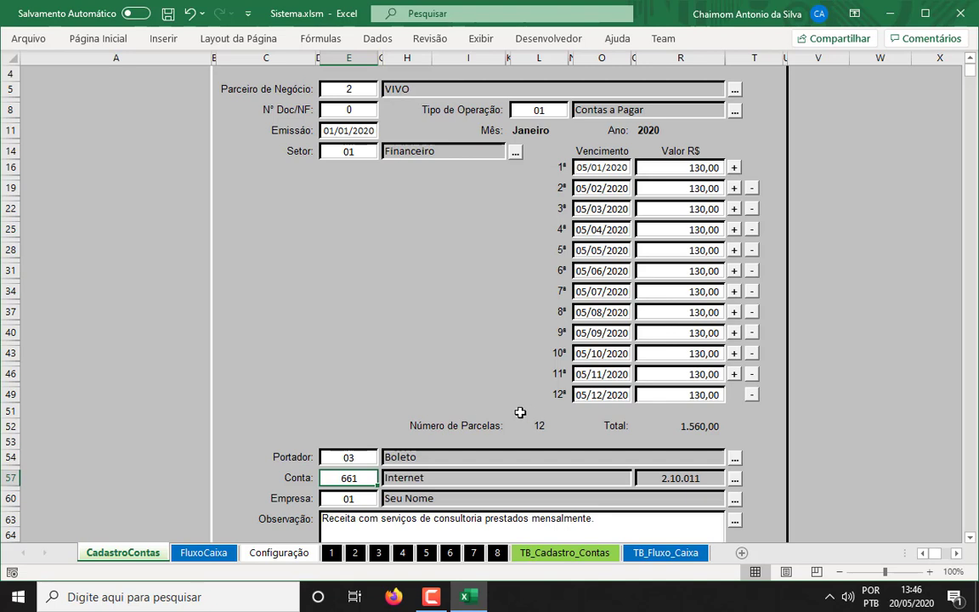
{"action": "scroll", "coordinate": [383, 433], "scroll_direction": "down", "scroll_amount": 2}
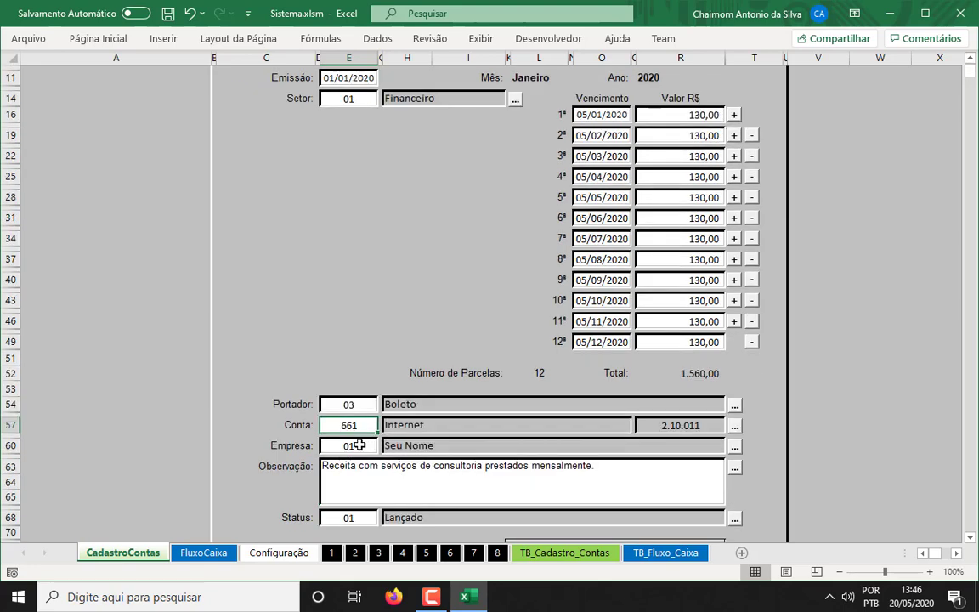
{"action": "left_click", "coordinate": [359, 445]}
{"action": "type", "text": "1"}
{"action": "key", "text": "Return"}
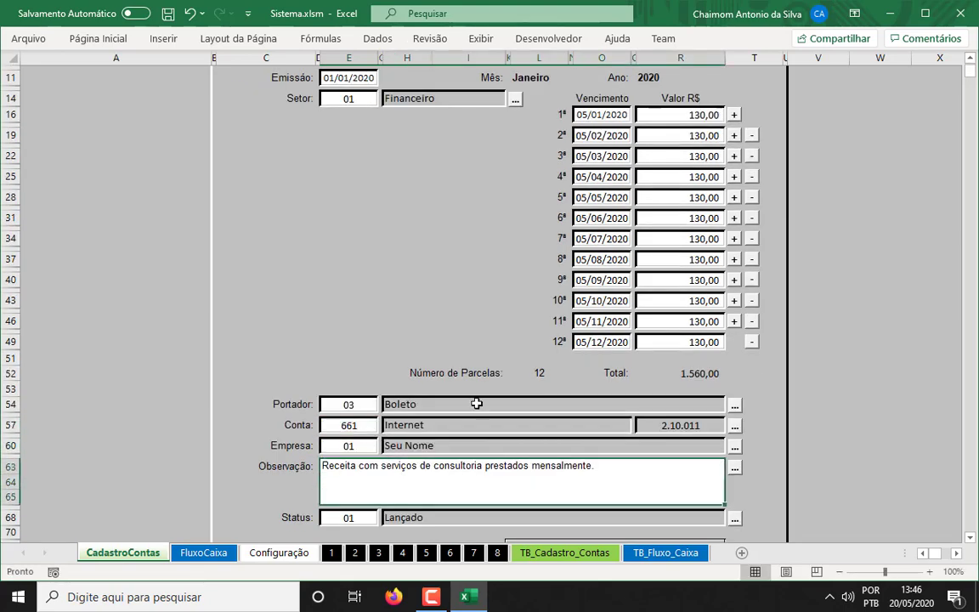
Step: Replace the Observação text with "Telefone Fixo, Internet e TV a Cabo."
{"action": "scroll", "coordinate": [479, 400], "scroll_direction": "down", "scroll_amount": 2}
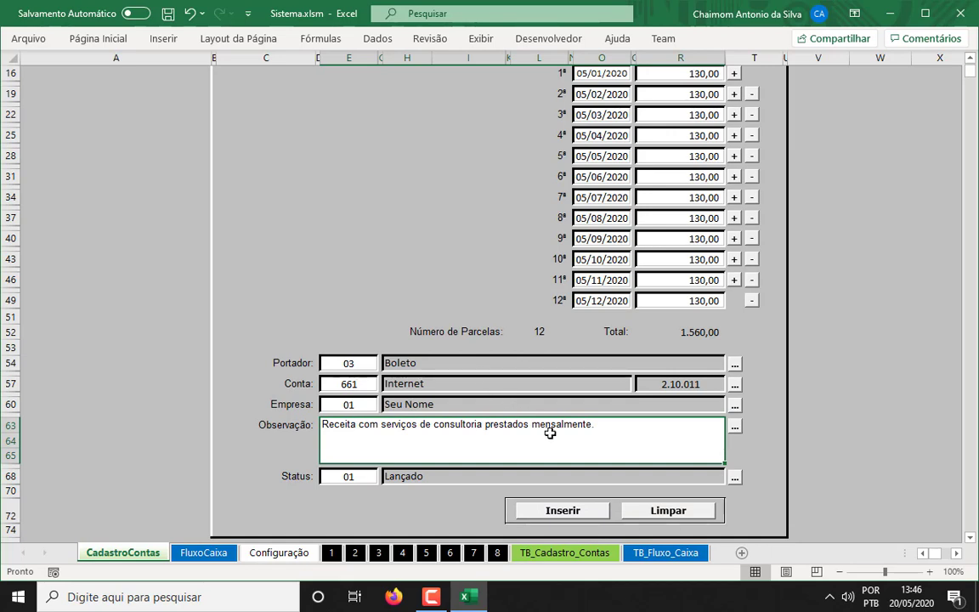
{"action": "type", "text": "RECE"}
{"action": "key", "text": "BackSpace"}
{"action": "key", "text": "BackSpace"}
{"action": "key", "text": "BackSpace"}
{"action": "key", "text": "BackSpace"}
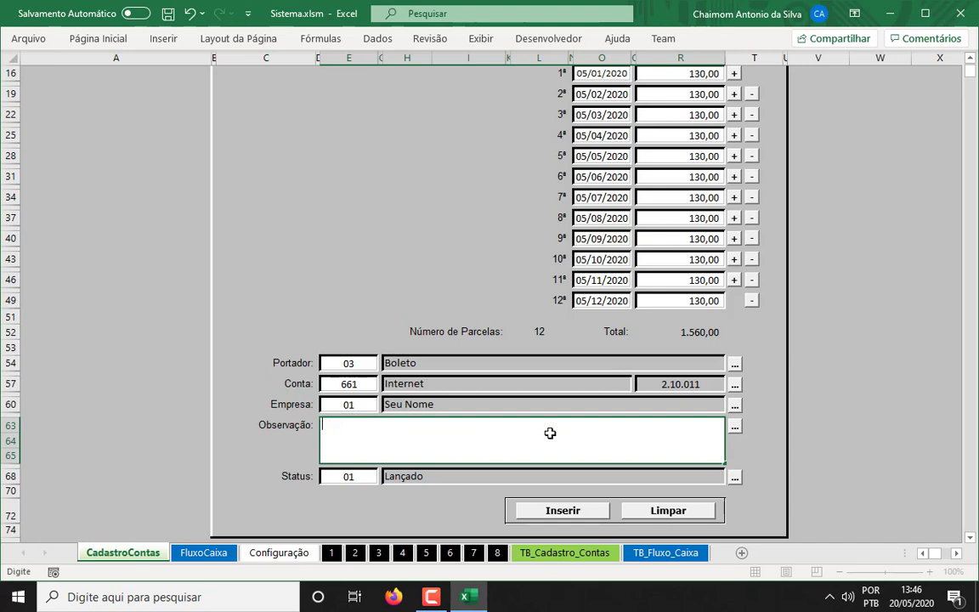
{"action": "type", "text": "Telefone Fixo, Inter"}
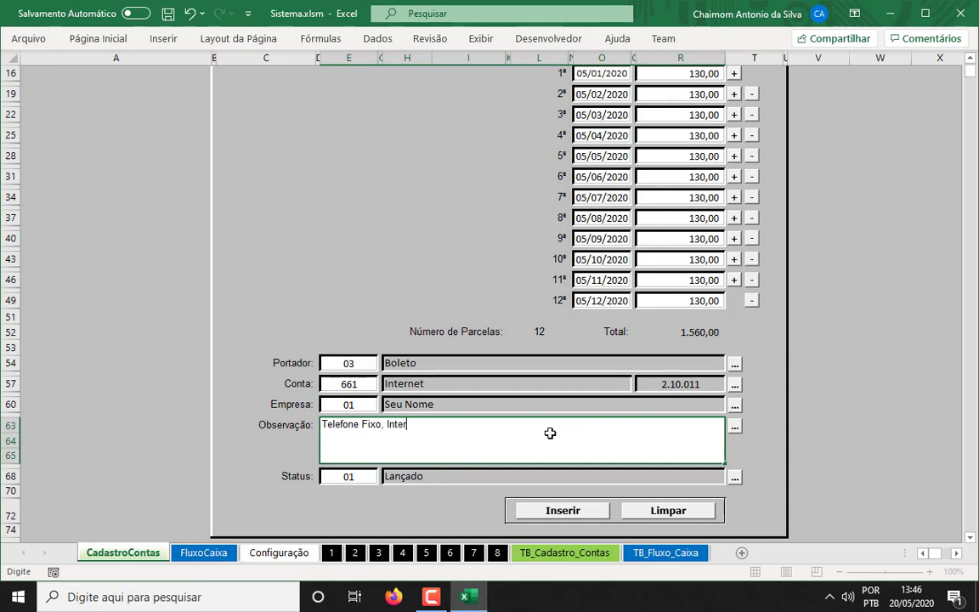
{"action": "type", "text": "net e TV a Cabo."}
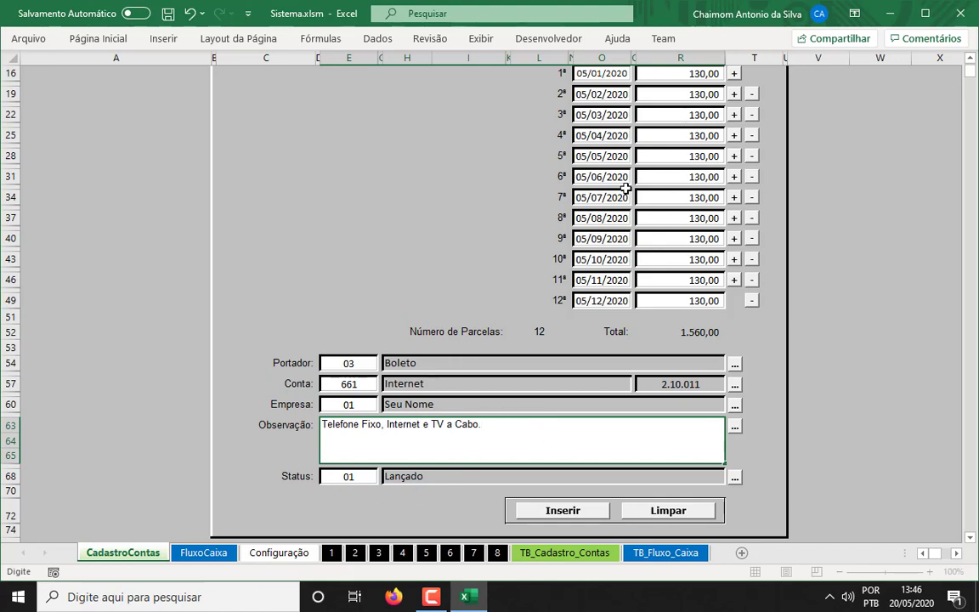
Step: Add the individual amounts to the Observação so it reads "Telefone Fixo - 60,00, Internet 50,00 e TV a Cabo 20,00."
{"action": "left_click", "coordinate": [383, 424]}
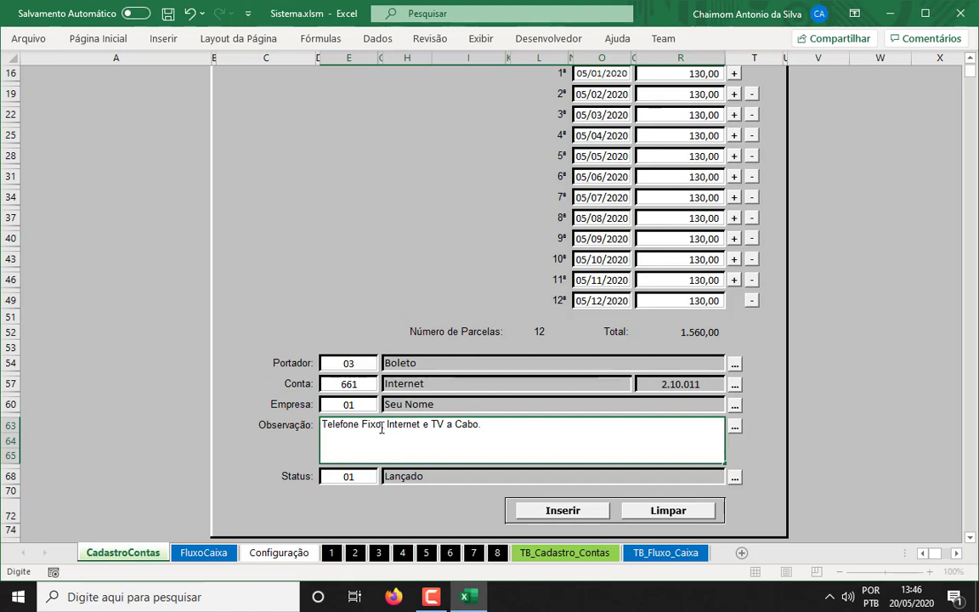
{"action": "key", "text": "Delete"}
{"action": "type", "text": "- "}
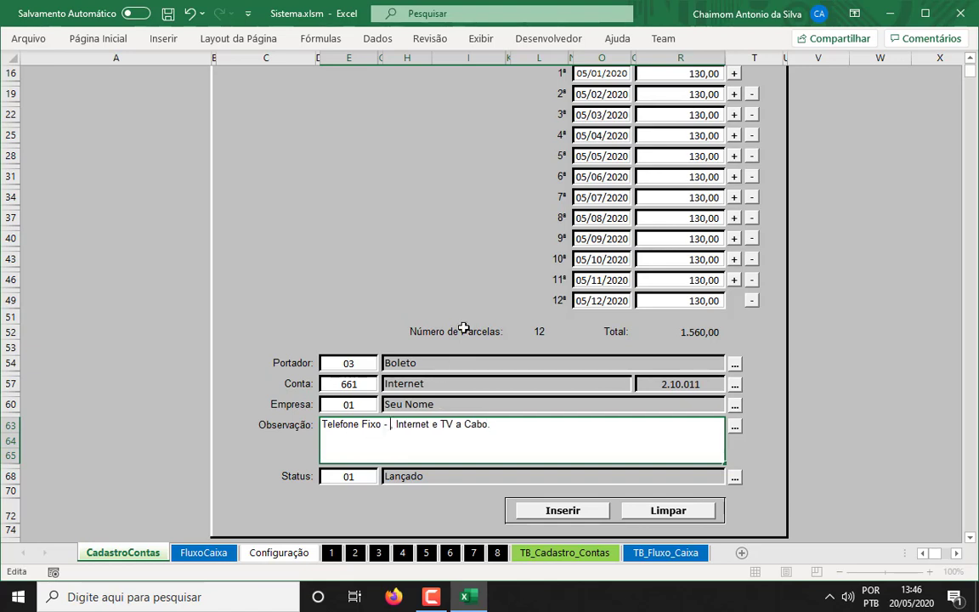
{"action": "type", "text": "60,00,"}
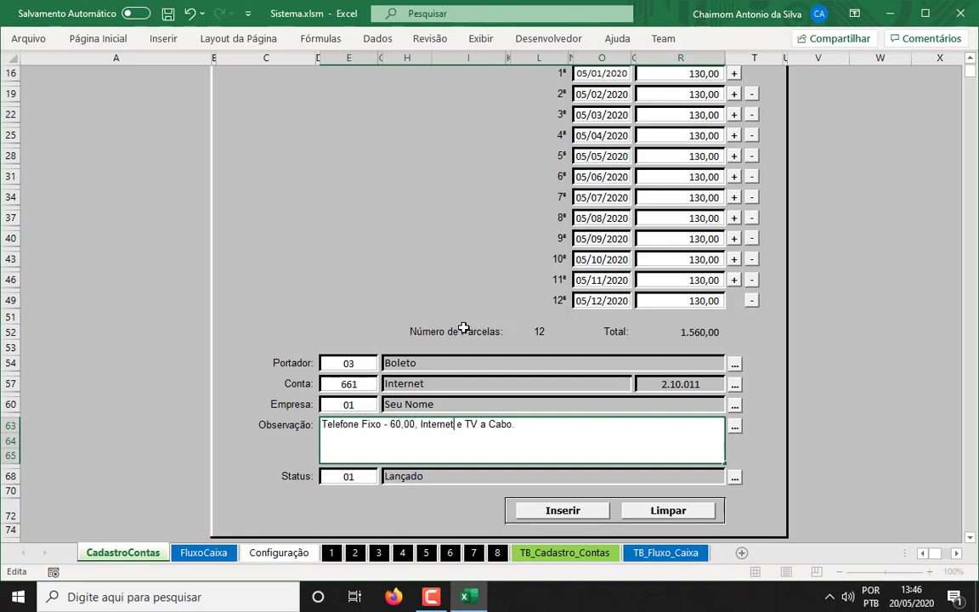
{"action": "type", "text": " Internet "}
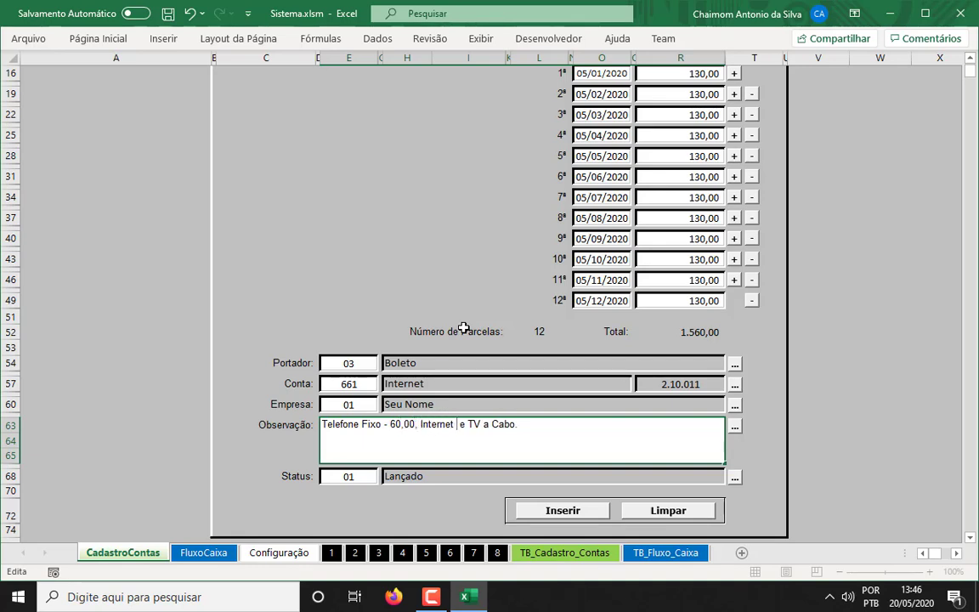
{"action": "type", "text": "50,00"}
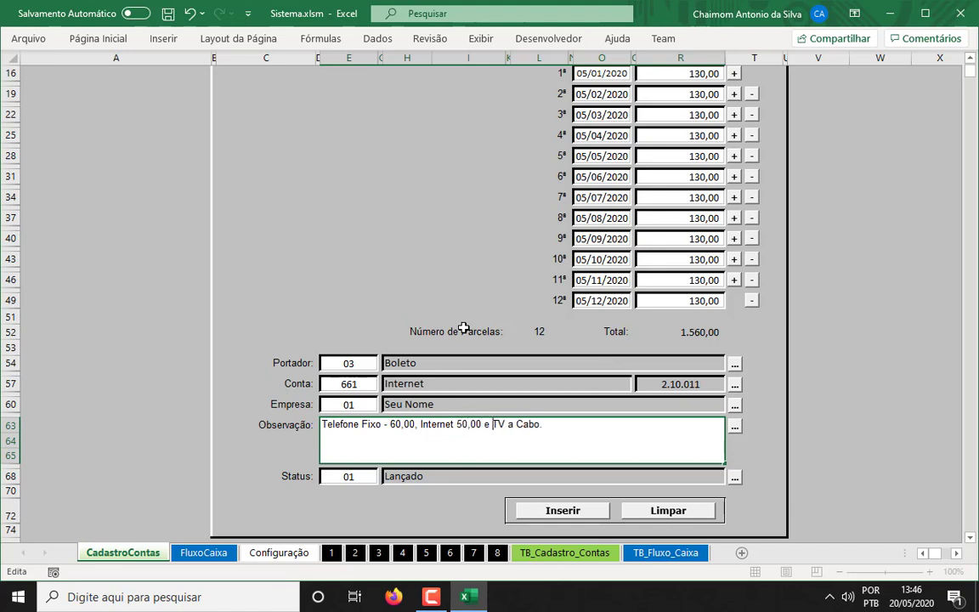
{"action": "key", "text": "Right"}
{"action": "key", "text": "Right"}
{"action": "key", "text": "Right"}
{"action": "key", "text": "Right"}
{"action": "key", "text": "Right"}
{"action": "key", "text": "Right"}
{"action": "key", "text": "Right"}
{"action": "key", "text": "BackSpace"}
{"action": "type", "text": "20,00"}
{"action": "type", "text": "."}
Step: Set the Status of the account form to code 1, Lançado
{"action": "key", "text": "Tab"}
{"action": "type", "text": "1"}
{"action": "key", "text": "Tab"}
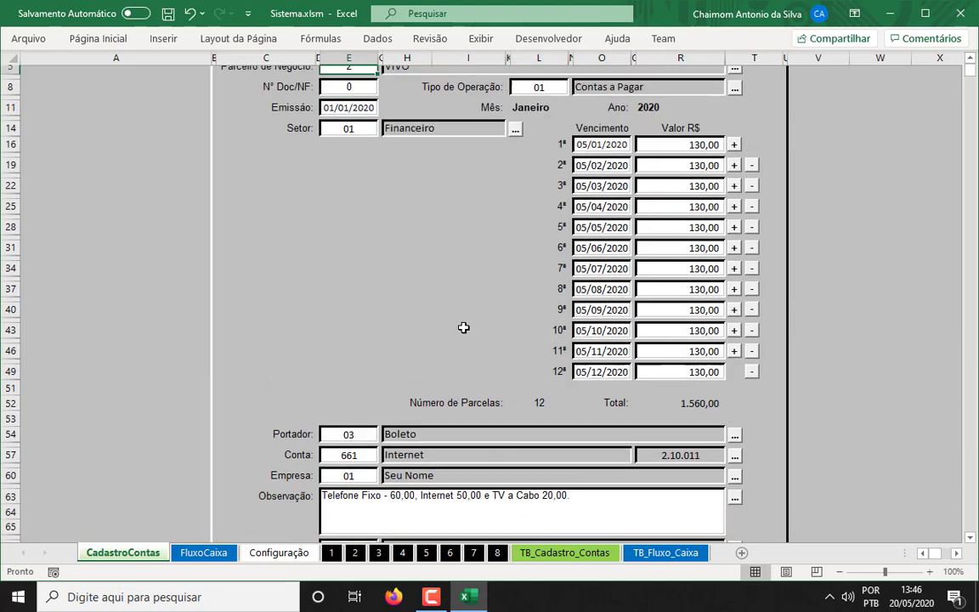
Step: Add the word "mensal" to the end of the Observação so it reads "Telefone Fixo - 60,00, Internet 50,00 e TV a Cabo 20,00 mensal."
{"action": "scroll", "coordinate": [588, 523], "scroll_direction": "down", "scroll_amount": 2}
{"action": "double_click", "coordinate": [619, 490]}
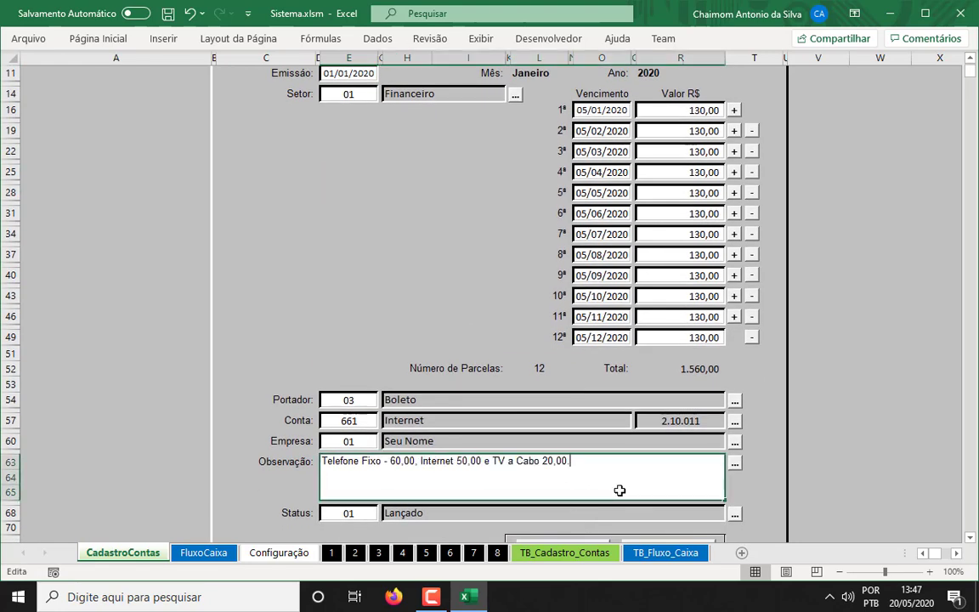
{"action": "type", "text": "."}
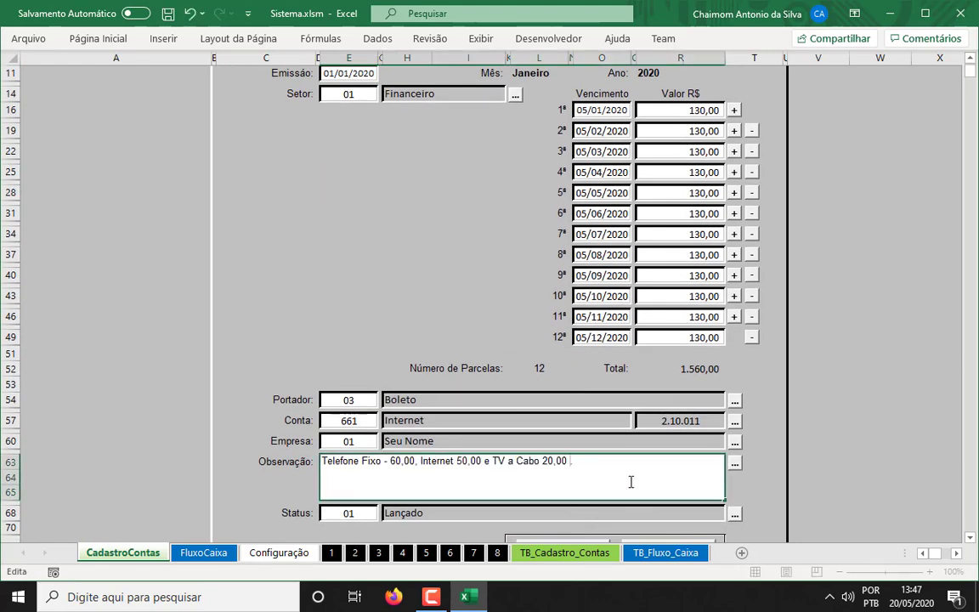
{"action": "key", "text": "BackSpace"}
{"action": "type", "text": "mel"}
{"action": "type", "text": "nsal"}
{"action": "key", "text": "Tab"}
{"action": "key", "text": "Tab"}
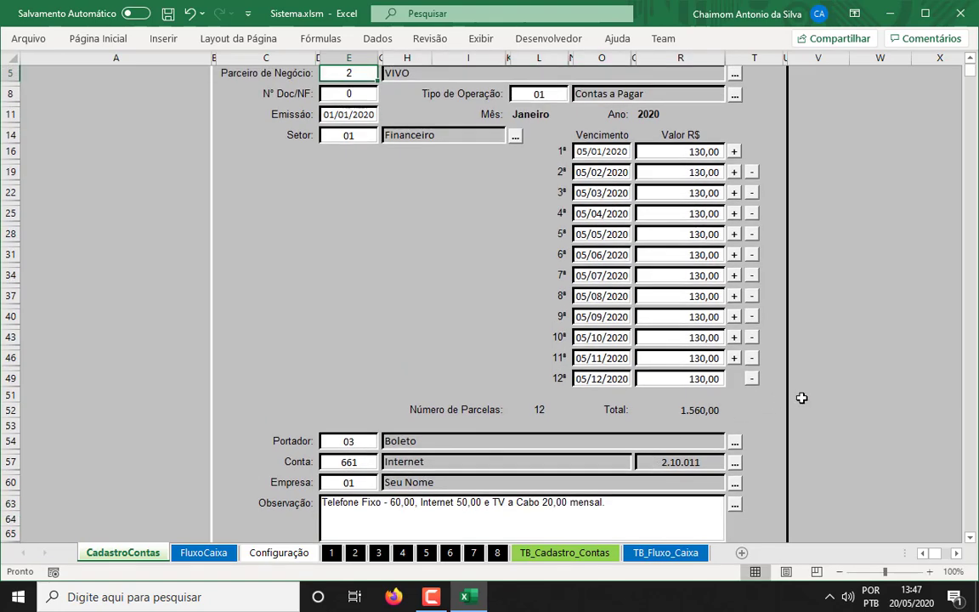
Step: Insert the completed VIVO Contas a Pagar entry into the register and acknowledge the confirmation
{"action": "scroll", "coordinate": [801, 398], "scroll_direction": "down", "scroll_amount": 2}
{"action": "scroll", "coordinate": [802, 398], "scroll_direction": "down", "scroll_amount": 3}
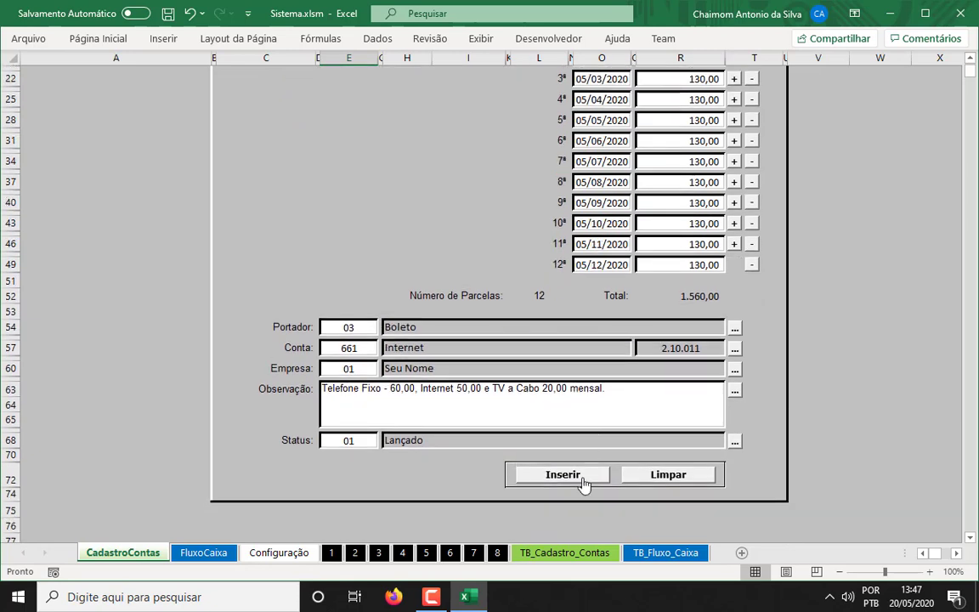
{"action": "left_click", "coordinate": [584, 482]}
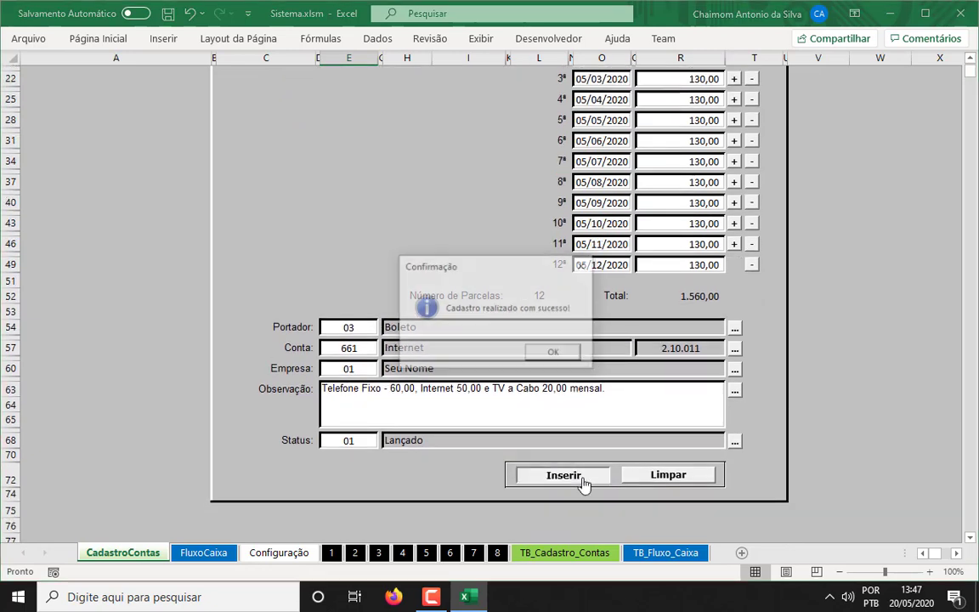
{"action": "left_click", "coordinate": [569, 354]}
Step: Clear N° Doc/NF and Setor in the account form, then try to insert the entry with those fields blank
{"action": "scroll", "coordinate": [595, 374], "scroll_direction": "up", "scroll_amount": 2}
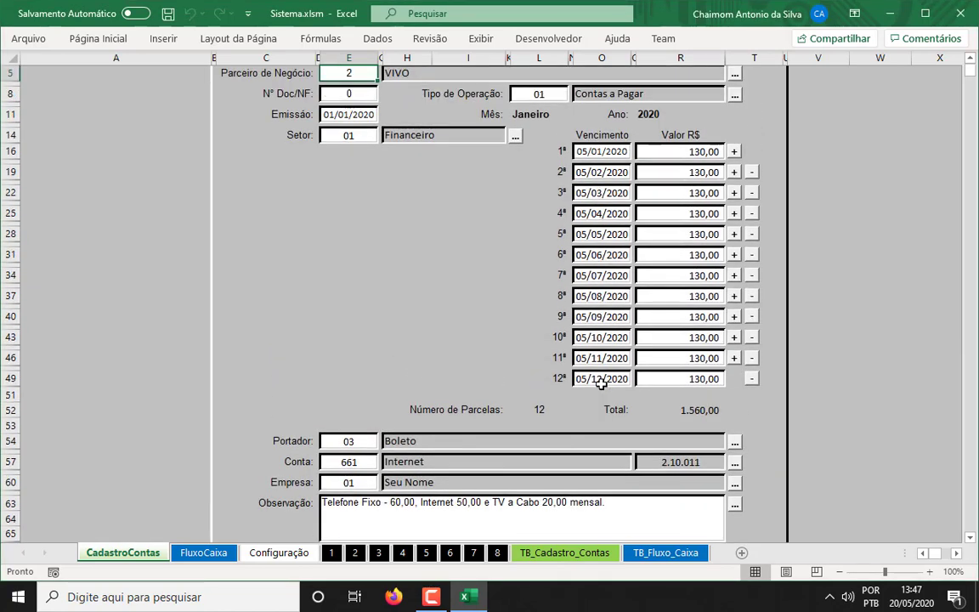
{"action": "scroll", "coordinate": [601, 384], "scroll_direction": "up", "scroll_amount": 1}
{"action": "left_click", "coordinate": [357, 138]}
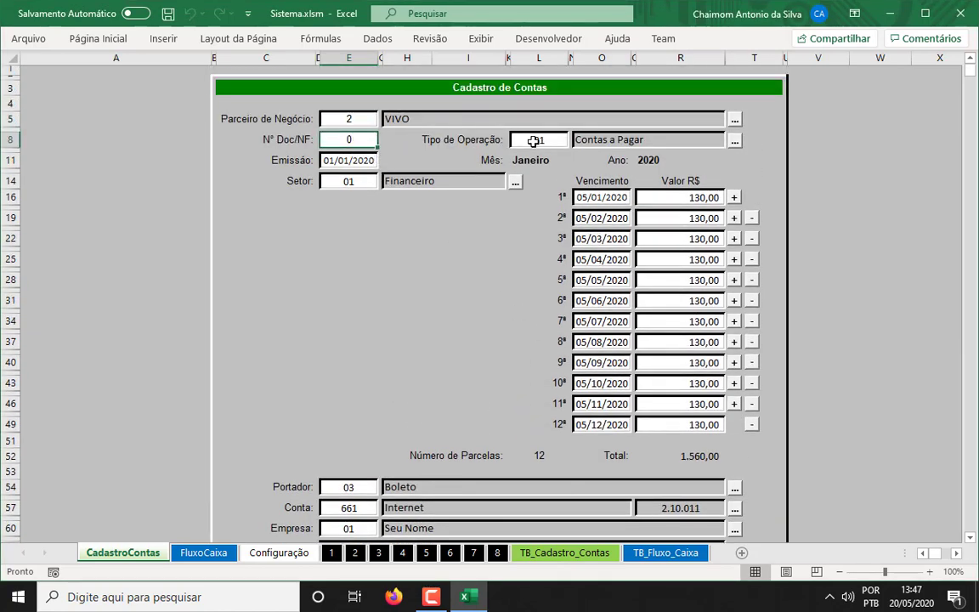
{"action": "key", "text": "Delete"}
{"action": "scroll", "coordinate": [510, 145], "scroll_direction": "down", "scroll_amount": 1}
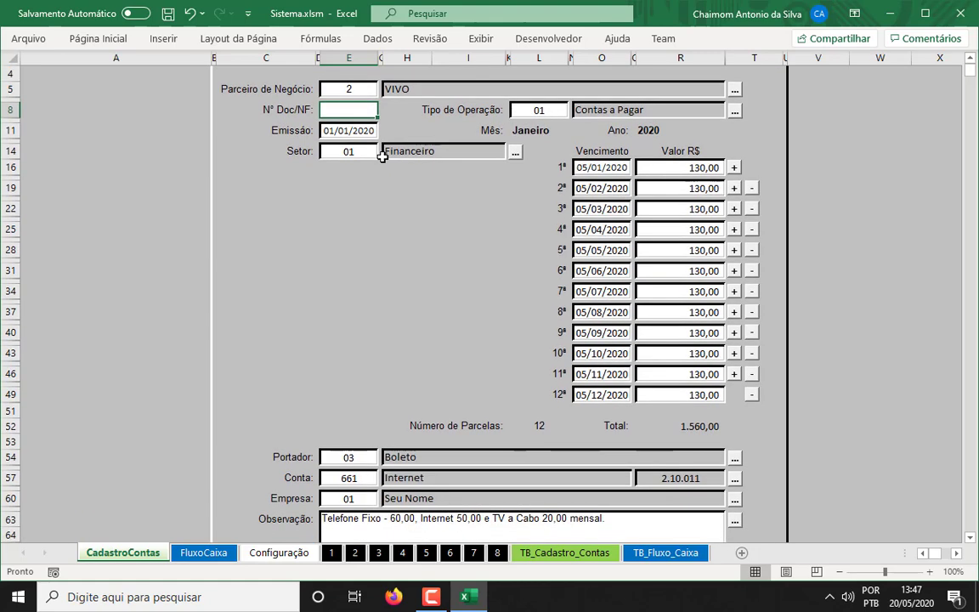
{"action": "key", "text": "Return"}
{"action": "key", "text": "Return"}
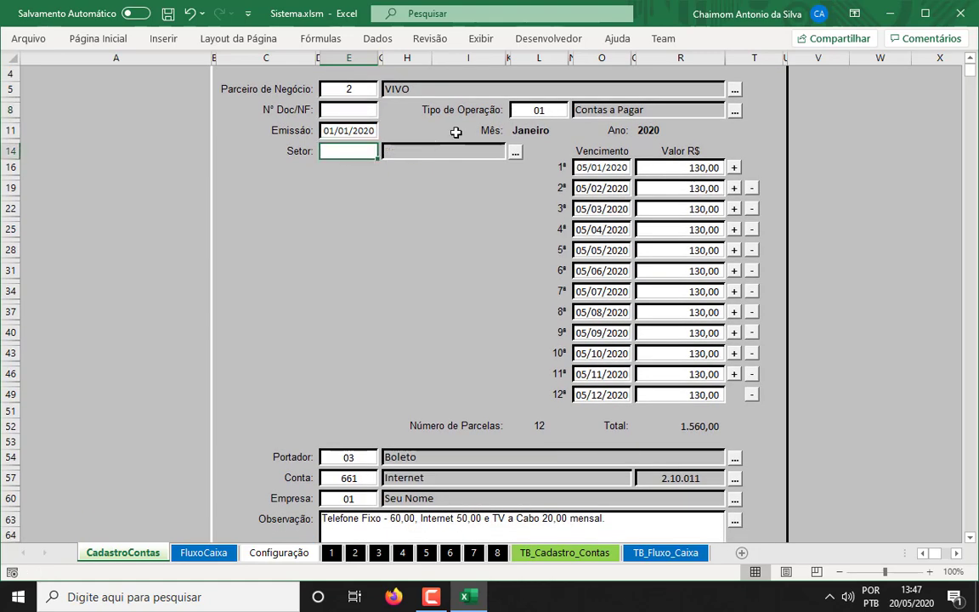
{"action": "scroll", "coordinate": [666, 306], "scroll_direction": "down", "scroll_amount": 1}
{"action": "scroll", "coordinate": [665, 306], "scroll_direction": "down", "scroll_amount": 3}
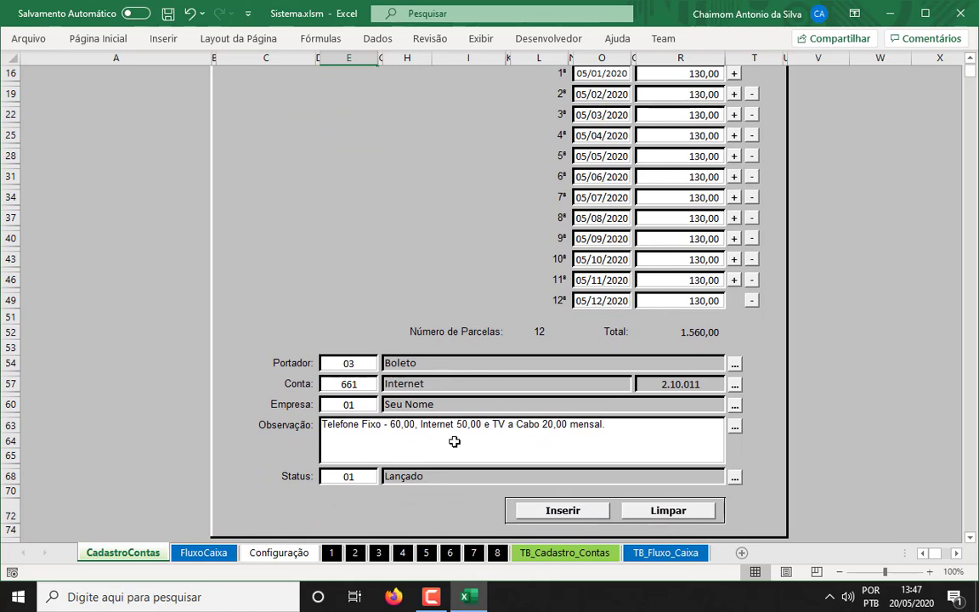
{"action": "left_click", "coordinate": [563, 511]}
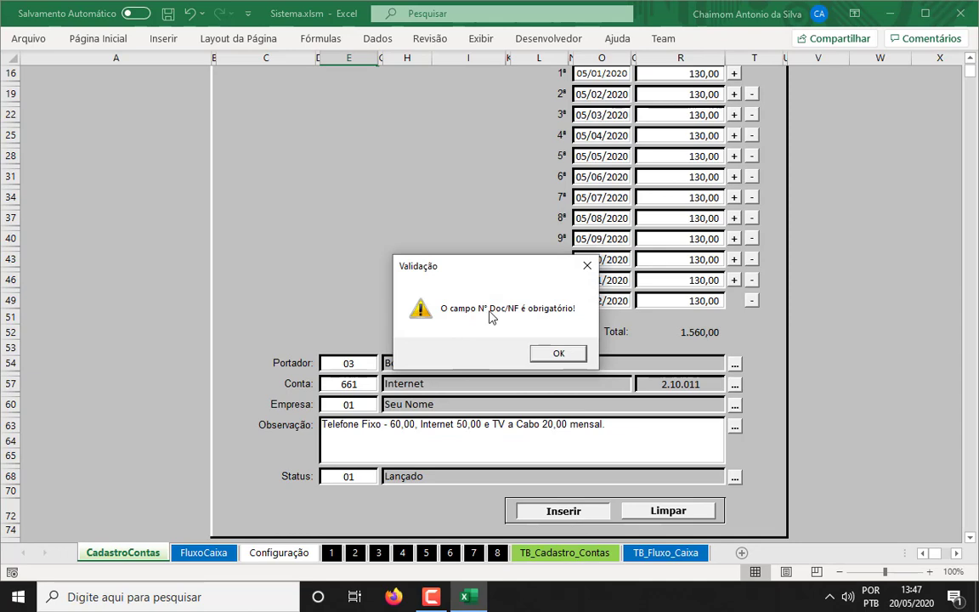
{"action": "left_click", "coordinate": [559, 352]}
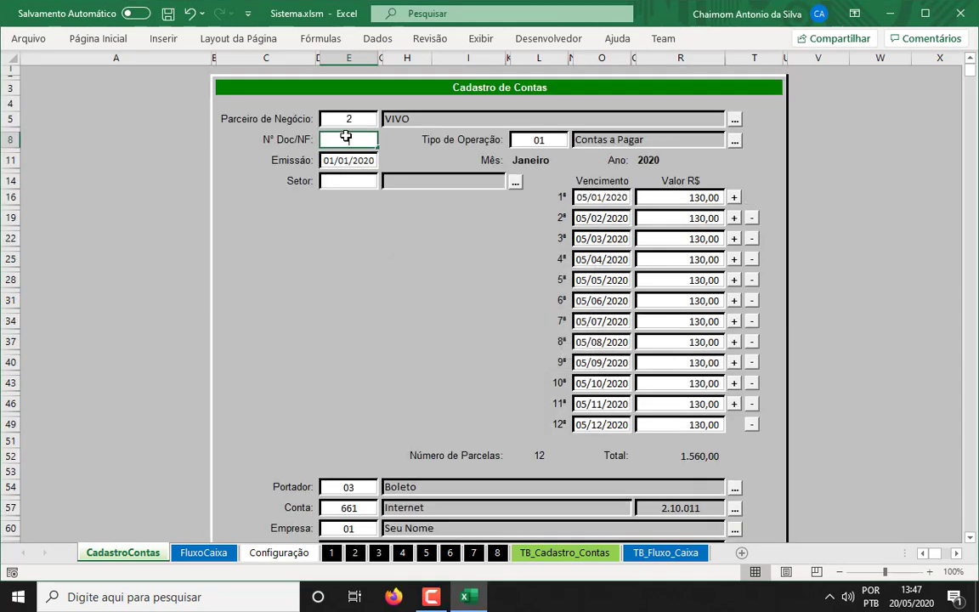
Step: Refill the account form with N° Doc/NF 0 and Setor code 1
{"action": "type", "text": "0"}
{"action": "left_click", "coordinate": [348, 180]}
{"action": "type", "text": "1"}
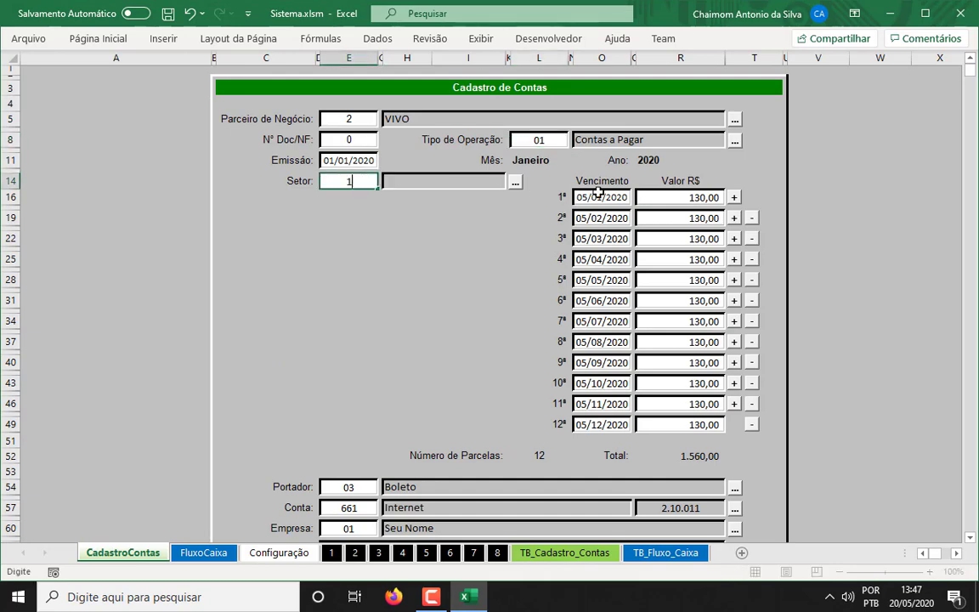
{"action": "left_click", "coordinate": [600, 194]}
Step: Open the TB_Cadastro_Contas sheet and examine the VIVO and GOOGLE records down the PN column
{"action": "scroll", "coordinate": [672, 383], "scroll_direction": "down", "scroll_amount": 1}
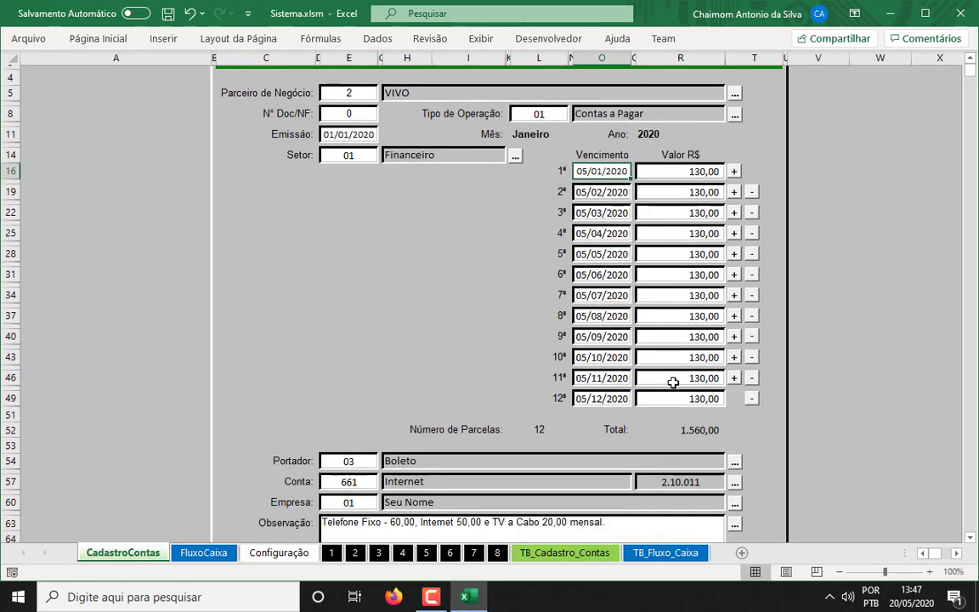
{"action": "scroll", "coordinate": [672, 382], "scroll_direction": "down", "scroll_amount": 3}
{"action": "left_click", "coordinate": [557, 553]}
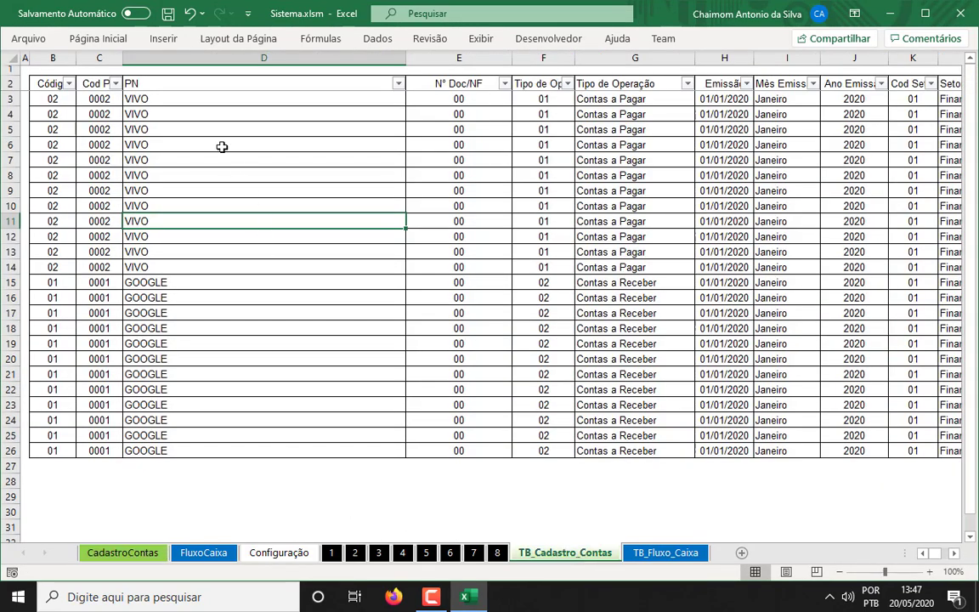
{"action": "left_click", "coordinate": [207, 83]}
{"action": "key", "text": "Down"}
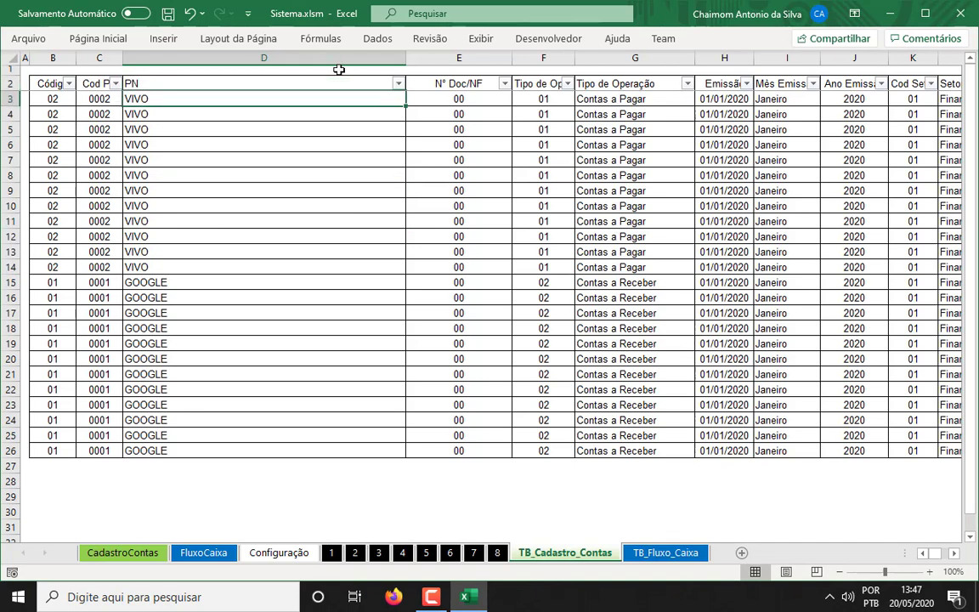
{"action": "key", "text": "Down"}
{"action": "key", "text": "Down"}
{"action": "key", "text": "Down"}
{"action": "key", "text": "Down"}
{"action": "key", "text": "Down"}
{"action": "key", "text": "Down"}
{"action": "key", "text": "Down"}
{"action": "key", "text": "Down"}
{"action": "key", "text": "Down"}
{"action": "key", "text": "Down"}
{"action": "key", "text": "Down"}
{"action": "key", "text": "Down"}
{"action": "key", "text": "Down"}
{"action": "key", "text": "Down"}
{"action": "key", "text": "Down"}
{"action": "key", "text": "Down"}
{"action": "key", "text": "Down"}
{"action": "key", "text": "Down"}
{"action": "key", "text": "Down"}
{"action": "key", "text": "Down"}
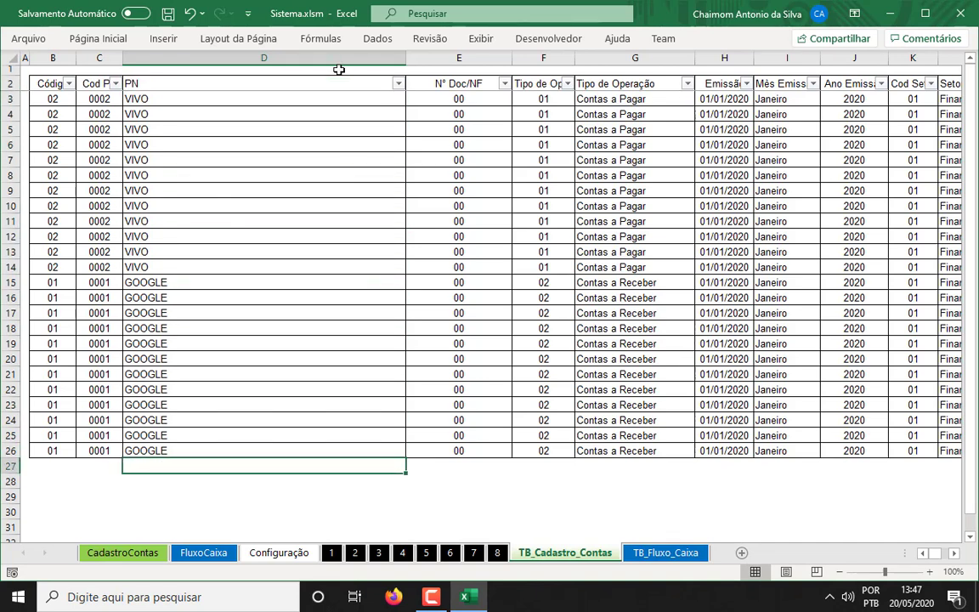
{"action": "key", "text": "Up"}
{"action": "key", "text": "Up"}
{"action": "key", "text": "Up"}
{"action": "key", "text": "Up"}
{"action": "key", "text": "Up"}
{"action": "key", "text": "Up"}
{"action": "key", "text": "Up"}
{"action": "key", "text": "Up"}
{"action": "key", "text": "Up"}
{"action": "key", "text": "Up"}
{"action": "key", "text": "Up"}
{"action": "key", "text": "Up"}
{"action": "key", "text": "Up"}
{"action": "key", "text": "Up"}
{"action": "key", "text": "Up"}
{"action": "key", "text": "Up"}
{"action": "key", "text": "Up"}
{"action": "key", "text": "Up"}
{"action": "key", "text": "Up"}
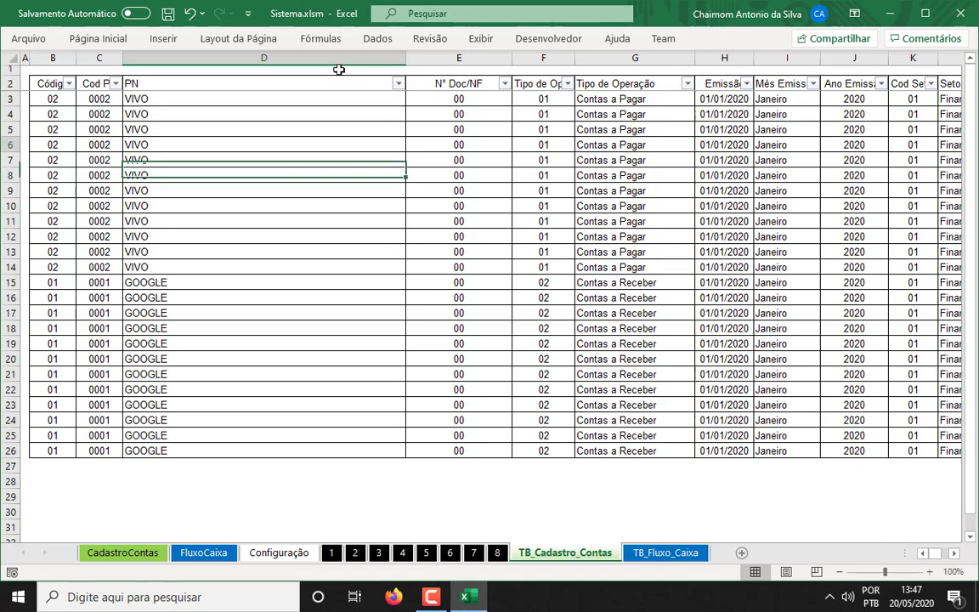
{"action": "key", "text": "Up"}
{"action": "key", "text": "Up"}
{"action": "key", "text": "Up"}
{"action": "key", "text": "Up"}
{"action": "key", "text": "Up"}
{"action": "key", "text": "Up"}
{"action": "key", "text": "Down"}
{"action": "key", "text": "Down"}
{"action": "key", "text": "Down"}
{"action": "key", "text": "Down"}
{"action": "key", "text": "Down"}
{"action": "key", "text": "Down"}
{"action": "key", "text": "Down"}
{"action": "key", "text": "Down"}
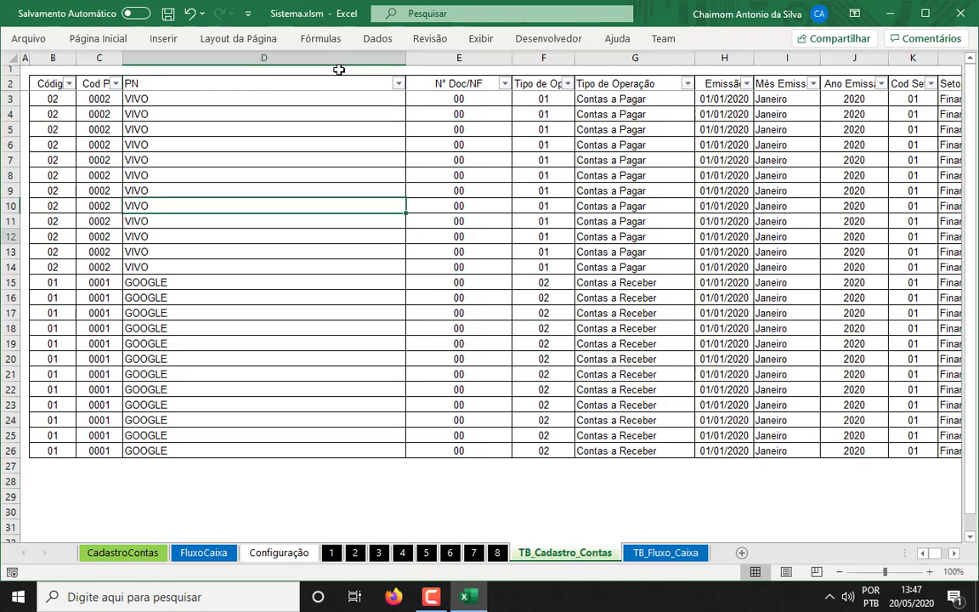
{"action": "key", "text": "Down"}
{"action": "key", "text": "Down"}
{"action": "key", "text": "Down"}
{"action": "key", "text": "Down"}
{"action": "key", "text": "Down"}
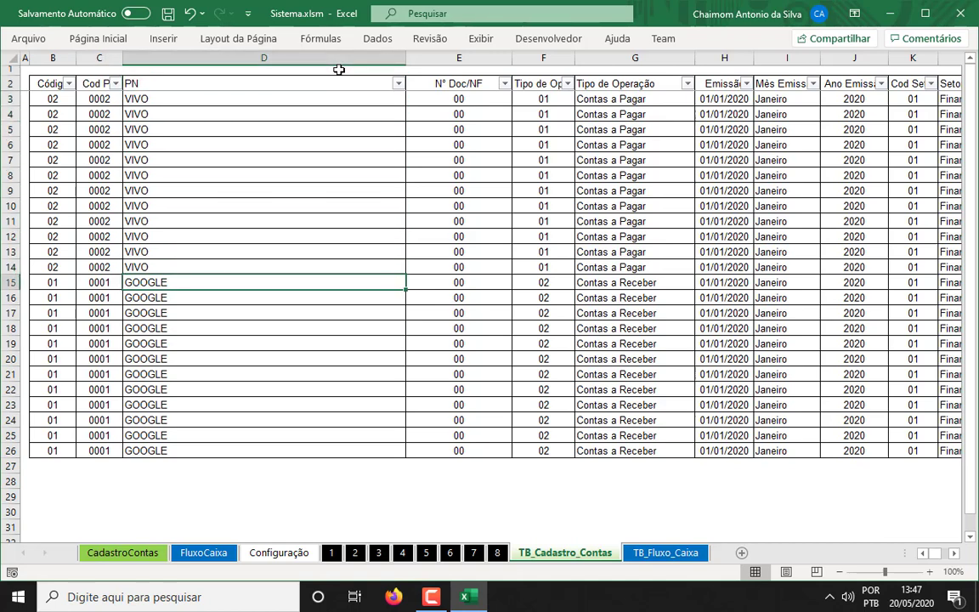
Step: Examine the fields of the first GOOGLE record across to Conta, and the Vencimento column for all installments
{"action": "key", "text": "Right"}
{"action": "key", "text": "Right"}
{"action": "key", "text": "Right"}
{"action": "key", "text": "Right"}
{"action": "key", "text": "Right"}
{"action": "key", "text": "Right"}
{"action": "key", "text": "Right"}
{"action": "key", "text": "Right"}
{"action": "key", "text": "Right"}
{"action": "key", "text": "Right"}
{"action": "key", "text": "Right"}
{"action": "key", "text": "Right"}
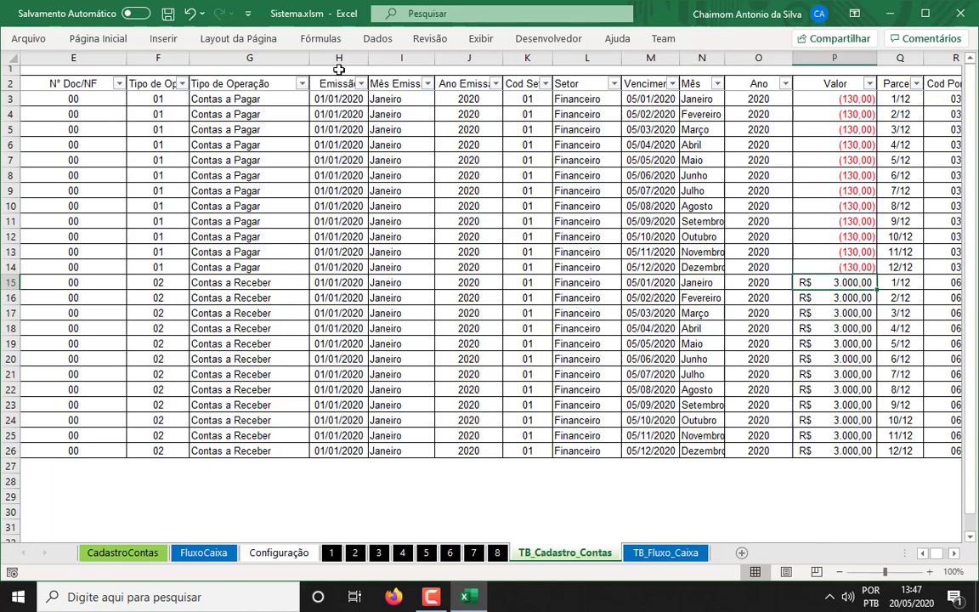
{"action": "key", "text": "Left"}
{"action": "key", "text": "Left"}
{"action": "key", "text": "Left"}
{"action": "key", "text": "Left"}
{"action": "key", "text": "Left"}
{"action": "key", "text": "Left"}
{"action": "key", "text": "Left"}
{"action": "key", "text": "Left"}
{"action": "key", "text": "Left"}
{"action": "key", "text": "Left"}
{"action": "key", "text": "Left"}
{"action": "key", "text": "Left"}
{"action": "key", "text": "Left"}
{"action": "key", "text": "Left"}
{"action": "key", "text": "Left"}
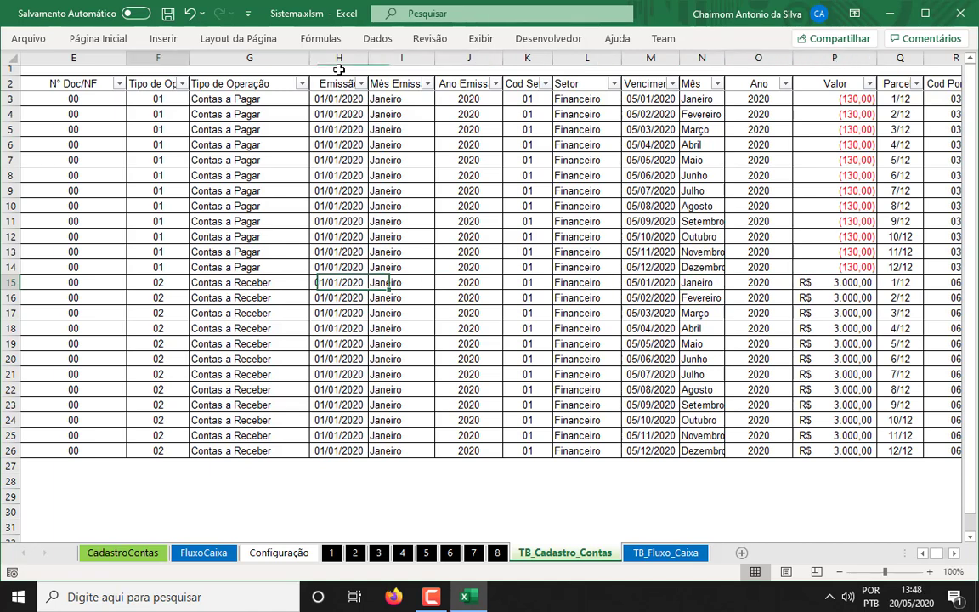
{"action": "key", "text": "Right"}
{"action": "key", "text": "Right"}
{"action": "key", "text": "Right"}
{"action": "key", "text": "Right"}
{"action": "key", "text": "Right"}
{"action": "key", "text": "Right"}
{"action": "key", "text": "Right"}
{"action": "key", "text": "Right"}
{"action": "key", "text": "Right"}
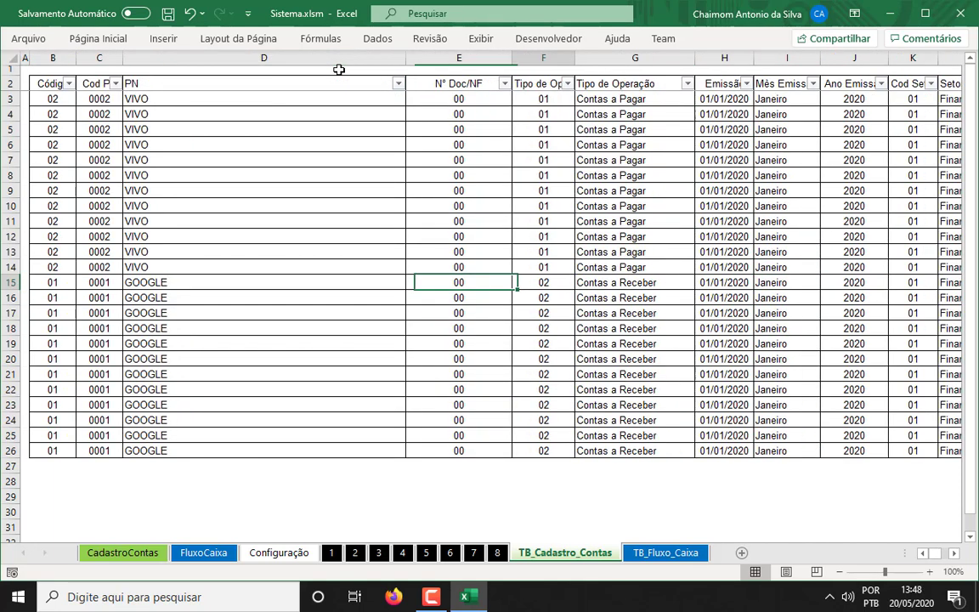
{"action": "key", "text": "Right"}
{"action": "key", "text": "Right"}
{"action": "key", "text": "Left"}
{"action": "key", "text": "Left"}
{"action": "key", "text": "Left"}
{"action": "key", "text": "Left"}
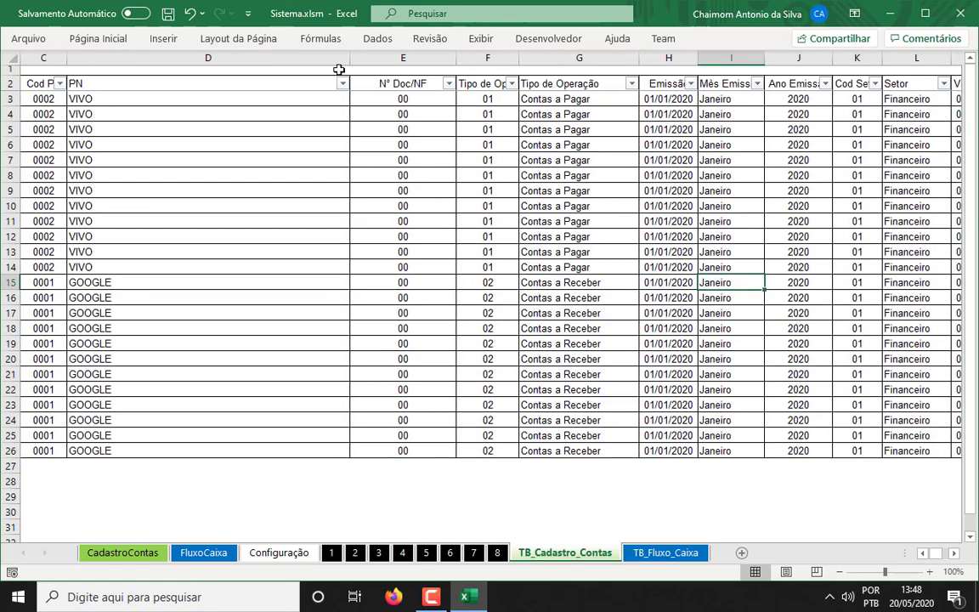
{"action": "key", "text": "Right"}
{"action": "key", "text": "Right"}
{"action": "key", "text": "Right"}
{"action": "key", "text": "Right"}
{"action": "key", "text": "Right"}
{"action": "key", "text": "Right"}
{"action": "key", "text": "Right"}
{"action": "key", "text": "Right"}
{"action": "key", "text": "Right"}
{"action": "key", "text": "Right"}
{"action": "key", "text": "Right"}
{"action": "key", "text": "Right"}
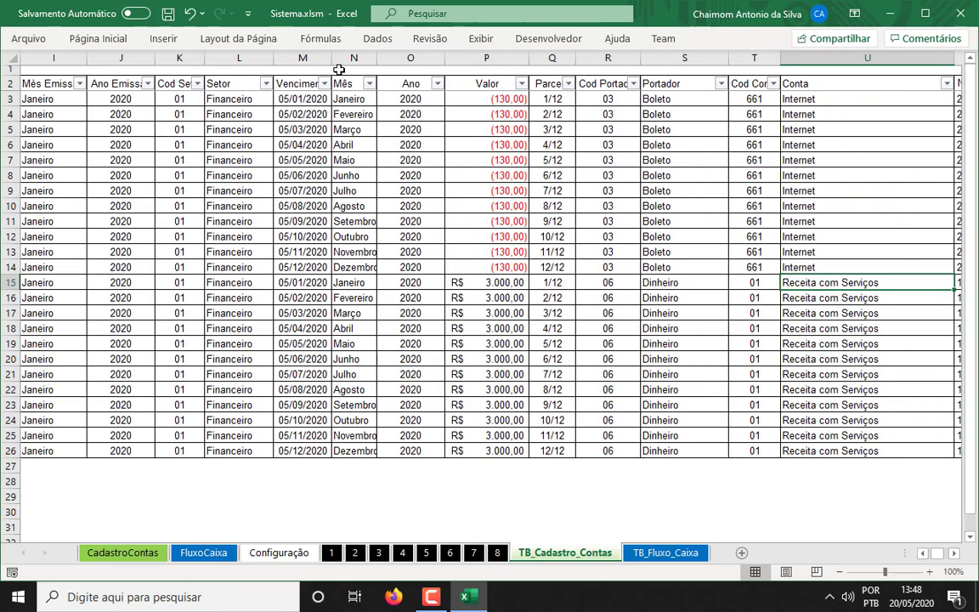
{"action": "key", "text": "Left"}
{"action": "key", "text": "Left"}
{"action": "key", "text": "Left"}
{"action": "key", "text": "Left"}
{"action": "key", "text": "Left"}
{"action": "key", "text": "Left"}
{"action": "key", "text": "Left"}
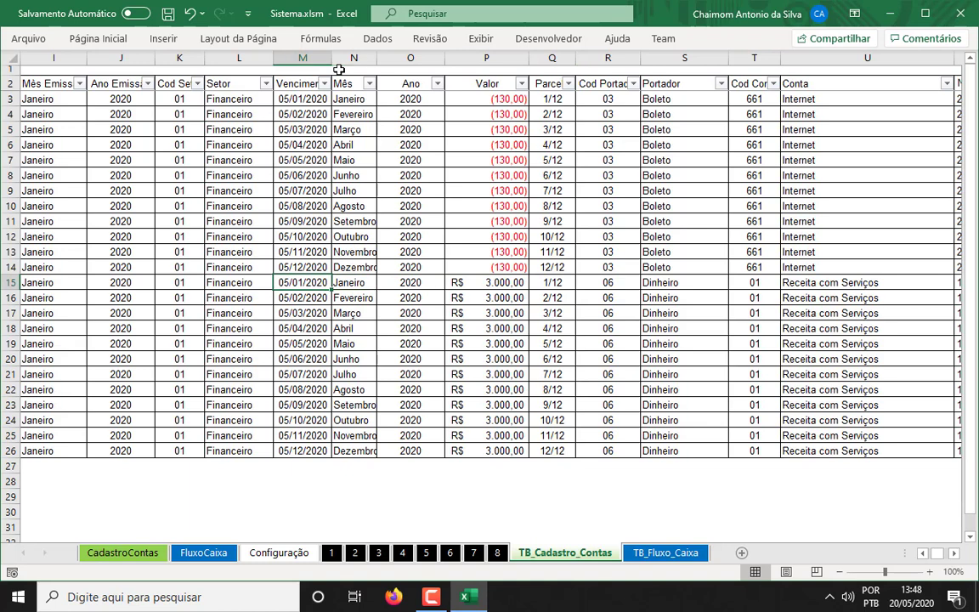
{"action": "left_click", "coordinate": [313, 56]}
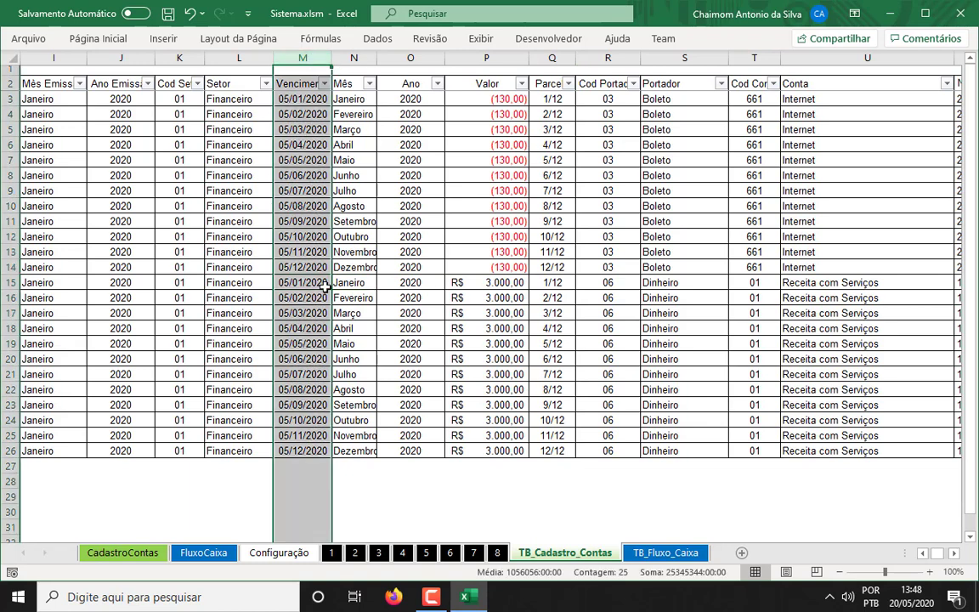
{"action": "key", "text": "ctrl+c"}
{"action": "key", "text": "Escape"}
Step: Set the Valor of the first GOOGLE installment (1/12) to 3300 in TB_Cadastro_Contas
{"action": "key", "text": "Right"}
{"action": "key", "text": "Right"}
{"action": "key", "text": "Right"}
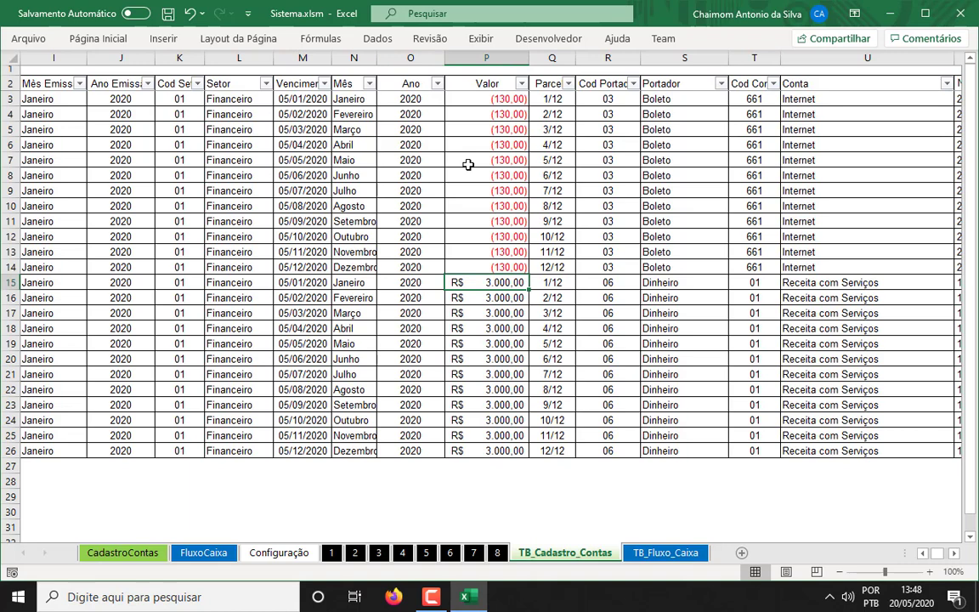
{"action": "type", "text": "3300"}
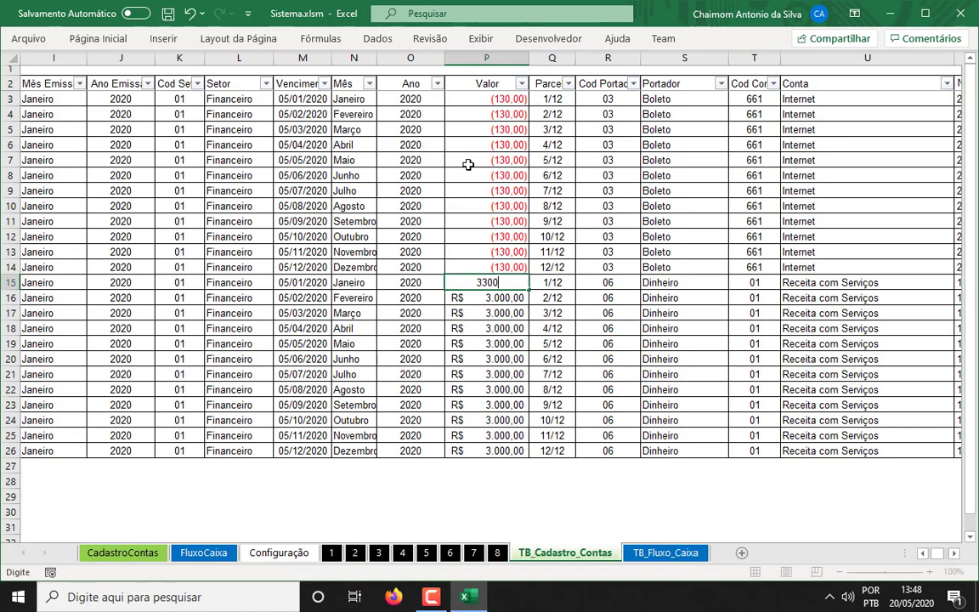
{"action": "key", "text": "Tab"}
Step: Examine the first GOOGLE record's remaining fields through Hora L, and the Status column for the GOOGLE installments
{"action": "key", "text": "Right"}
{"action": "key", "text": "Right"}
{"action": "key", "text": "Right"}
{"action": "key", "text": "Right"}
{"action": "key", "text": "Right"}
{"action": "key", "text": "Right"}
{"action": "key", "text": "Right"}
{"action": "key", "text": "Right"}
{"action": "key", "text": "Right"}
{"action": "key", "text": "Right"}
{"action": "key", "text": "Right"}
{"action": "key", "text": "Right"}
{"action": "key", "text": "Right"}
{"action": "key", "text": "Right"}
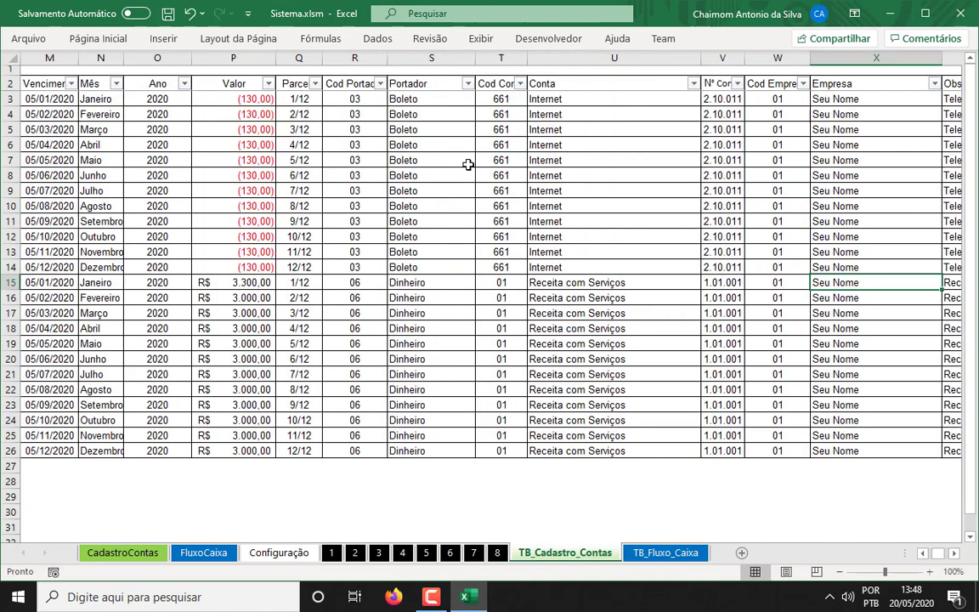
{"action": "key", "text": "Left"}
{"action": "key", "text": "Left"}
{"action": "key", "text": "Left"}
{"action": "key", "text": "Left"}
{"action": "key", "text": "Left"}
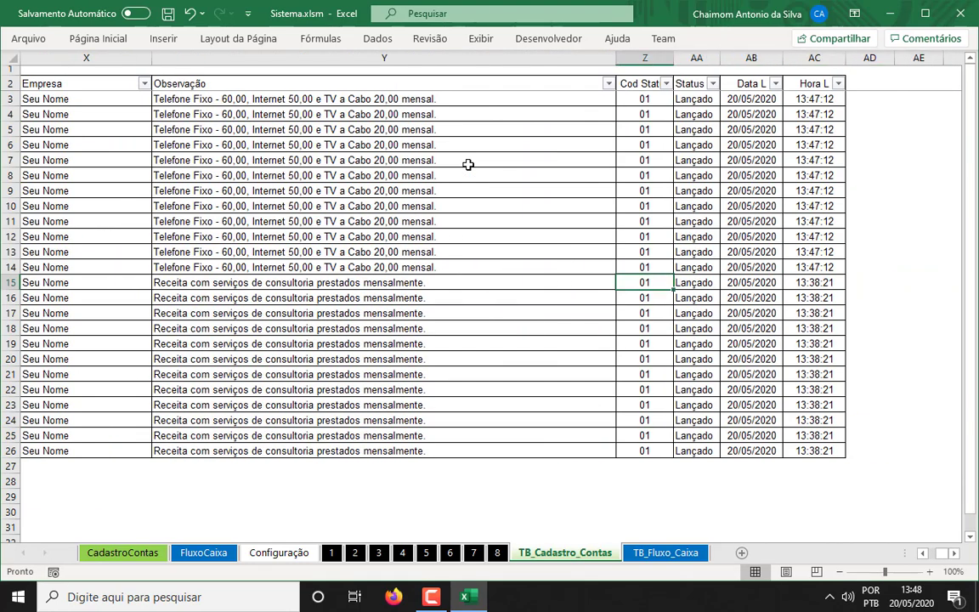
{"action": "left_click", "coordinate": [701, 58]}
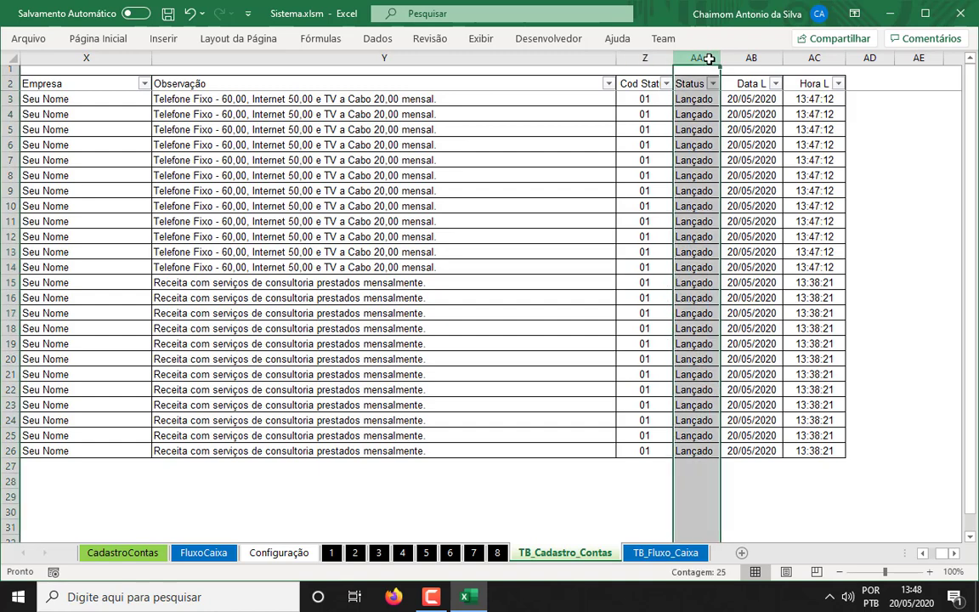
{"action": "left_click_drag", "start_coordinate": [702, 302], "coordinate": [698, 433]}
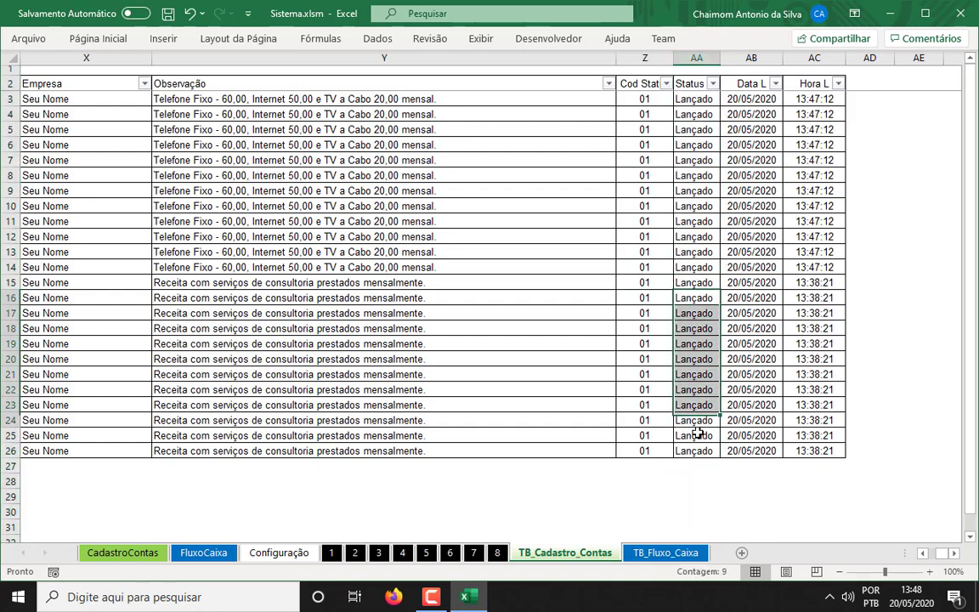
Step: Return to the first GOOGLE installment and inspect its Valor and neighbouring cells without editing them
{"action": "left_click", "coordinate": [695, 301]}
{"action": "key", "text": "Up"}
{"action": "key", "text": "Left"}
{"action": "key", "text": "Left"}
{"action": "key", "text": "Left"}
{"action": "key", "text": "Left"}
{"action": "key", "text": "Left"}
{"action": "key", "text": "Left"}
{"action": "key", "text": "Left"}
{"action": "key", "text": "Left"}
{"action": "key", "text": "Left"}
{"action": "key", "text": "Left"}
{"action": "key", "text": "Left"}
{"action": "key", "text": "Left"}
{"action": "key", "text": "Left"}
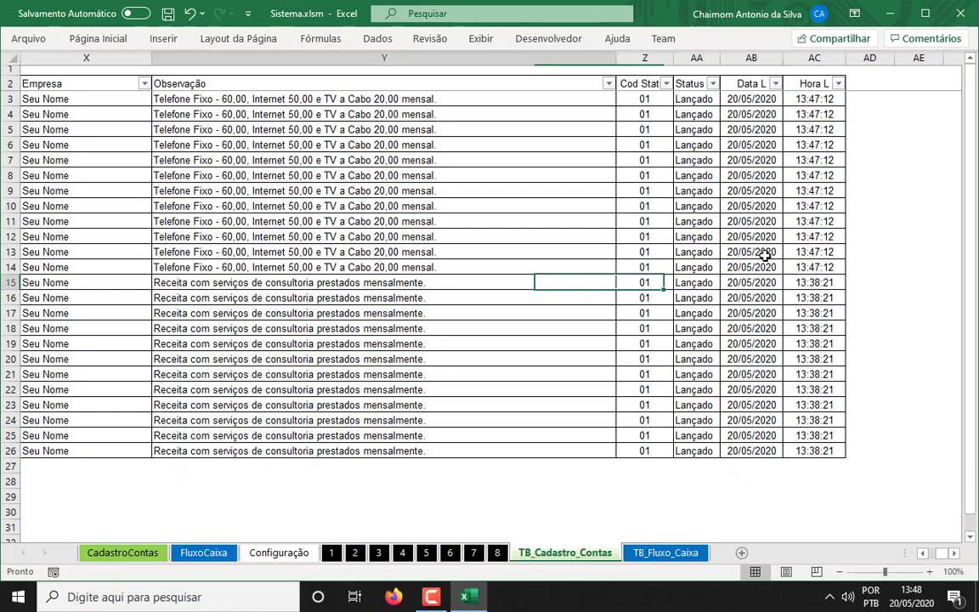
{"action": "key", "text": "Left"}
{"action": "key", "text": "Right"}
{"action": "key", "text": "Right"}
{"action": "key", "text": "Right"}
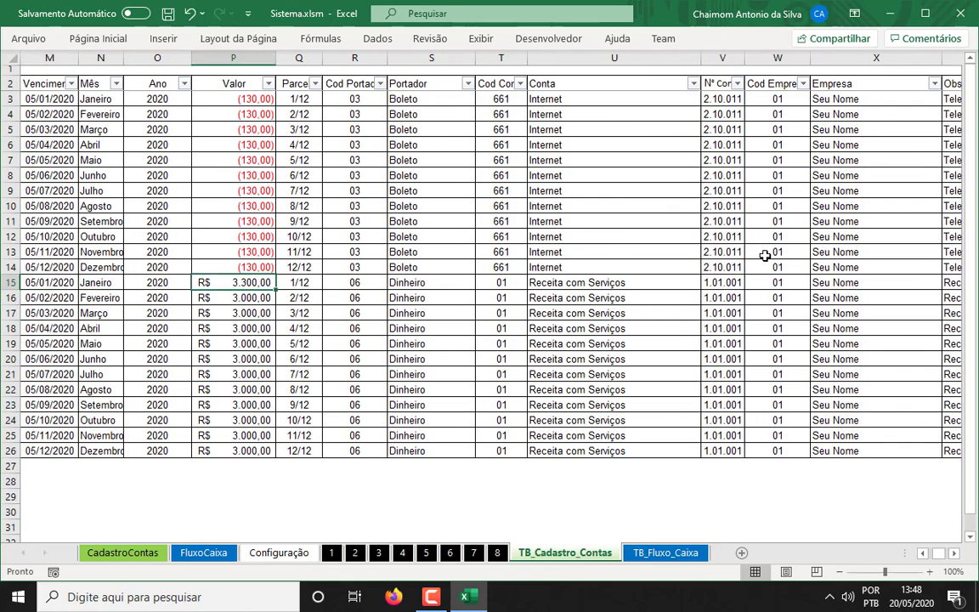
{"action": "key", "text": "F2"}
{"action": "key", "text": "Escape"}
{"action": "key", "text": "Left"}
{"action": "key", "text": "Down"}
{"action": "key", "text": "Right"}
{"action": "key", "text": "Right"}
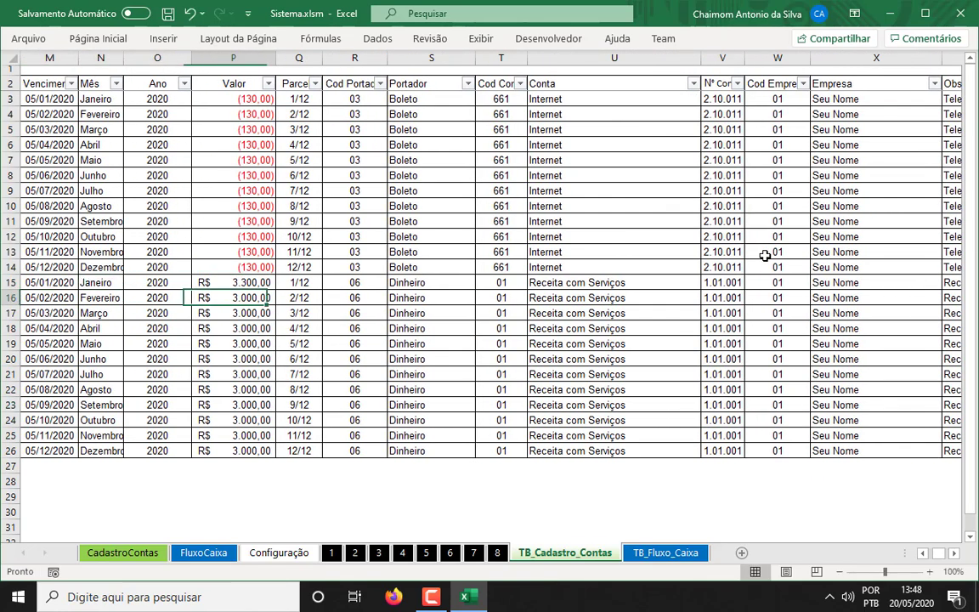
{"action": "key", "text": "Up"}
{"action": "key", "text": "Left"}
{"action": "key", "text": "F2"}
{"action": "key", "text": "Escape"}
Step: Examine the first GOOGLE record's fields after Valor, inspecting the Status, Data L and Hora L cells
{"action": "key", "text": "Right"}
{"action": "key", "text": "Right"}
{"action": "key", "text": "Right"}
{"action": "key", "text": "Right"}
{"action": "key", "text": "Right"}
{"action": "key", "text": "Right"}
{"action": "key", "text": "Right"}
{"action": "key", "text": "Right"}
{"action": "key", "text": "Right"}
{"action": "key", "text": "Right"}
{"action": "key", "text": "Right"}
{"action": "key", "text": "Right"}
{"action": "key", "text": "Right"}
{"action": "key", "text": "Right"}
{"action": "key", "text": "Right"}
{"action": "key", "text": "Right"}
{"action": "key", "text": "Right"}
{"action": "key", "text": "Right"}
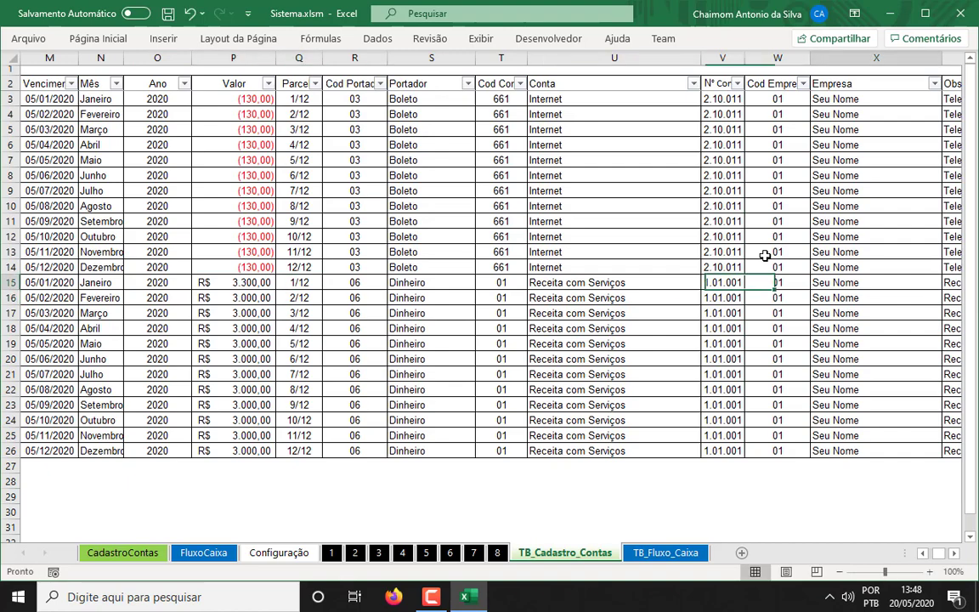
{"action": "key", "text": "Left"}
{"action": "key", "text": "Left"}
{"action": "key", "text": "Left"}
{"action": "key", "text": "Left"}
{"action": "key", "text": "Left"}
{"action": "key", "text": "Left"}
{"action": "key", "text": "Left"}
{"action": "key", "text": "Left"}
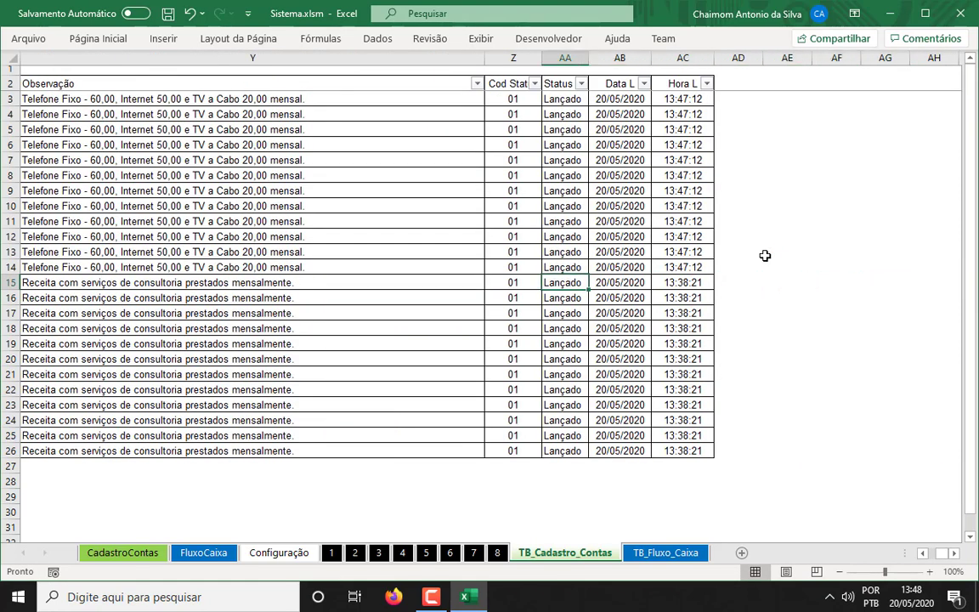
{"action": "key", "text": "F2"}
{"action": "key", "text": "Tab"}
{"action": "key", "text": "F2"}
{"action": "key", "text": "Tab"}
{"action": "key", "text": "F2"}
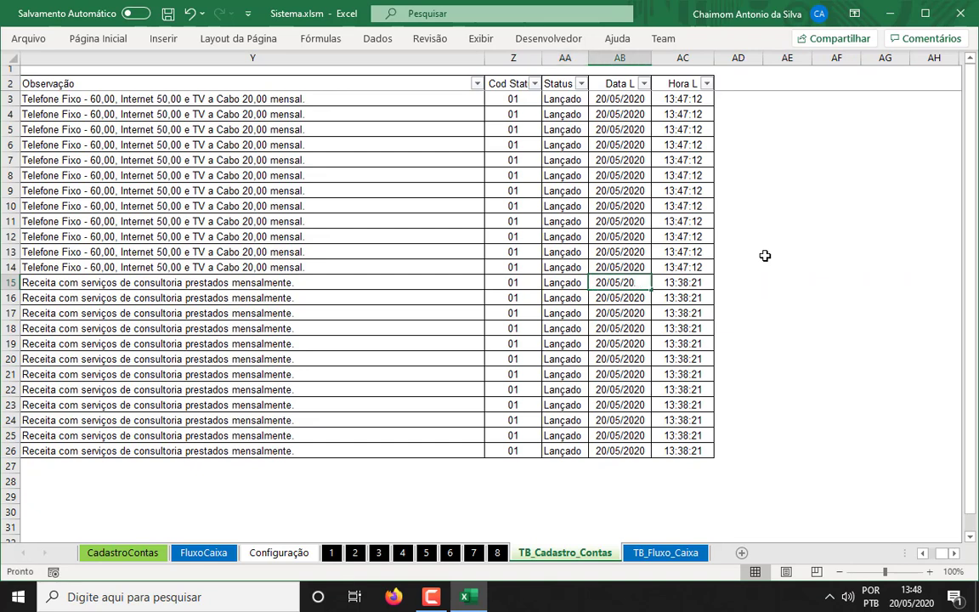
{"action": "key", "text": "Tab"}
{"action": "key", "text": "F2"}
{"action": "key", "text": "Escape"}
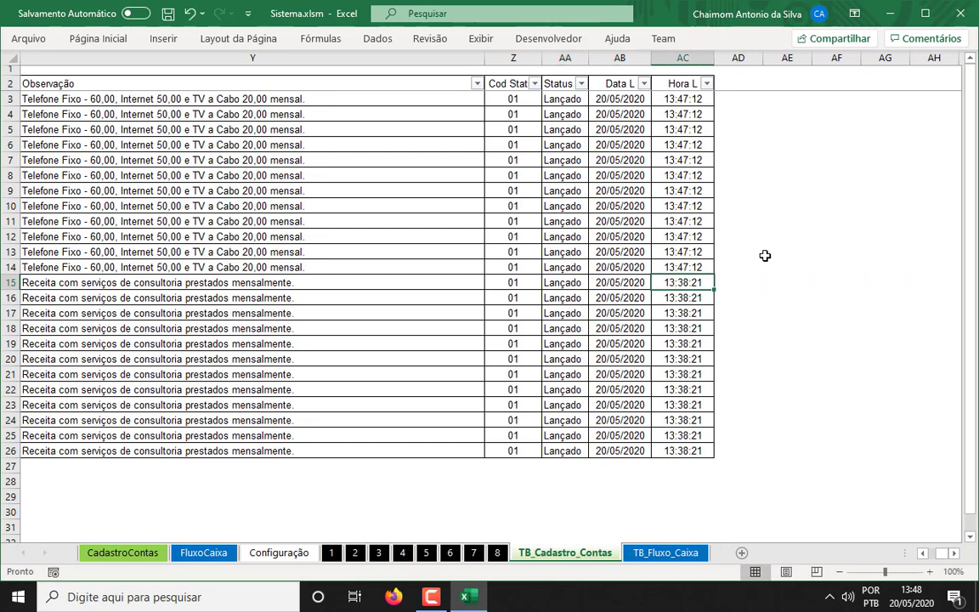
Step: View the TB_Fluxo_Caixa sheet, then examine the VIVO and GOOGLE records in the PN column of TB_Cadastro_Contas
{"action": "left_click", "coordinate": [665, 554]}
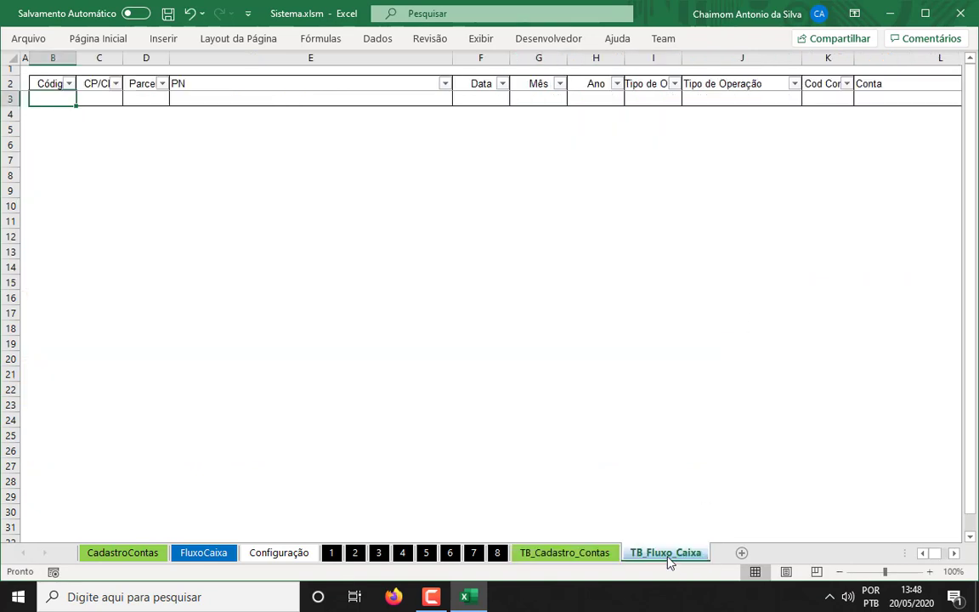
{"action": "left_click", "coordinate": [591, 554]}
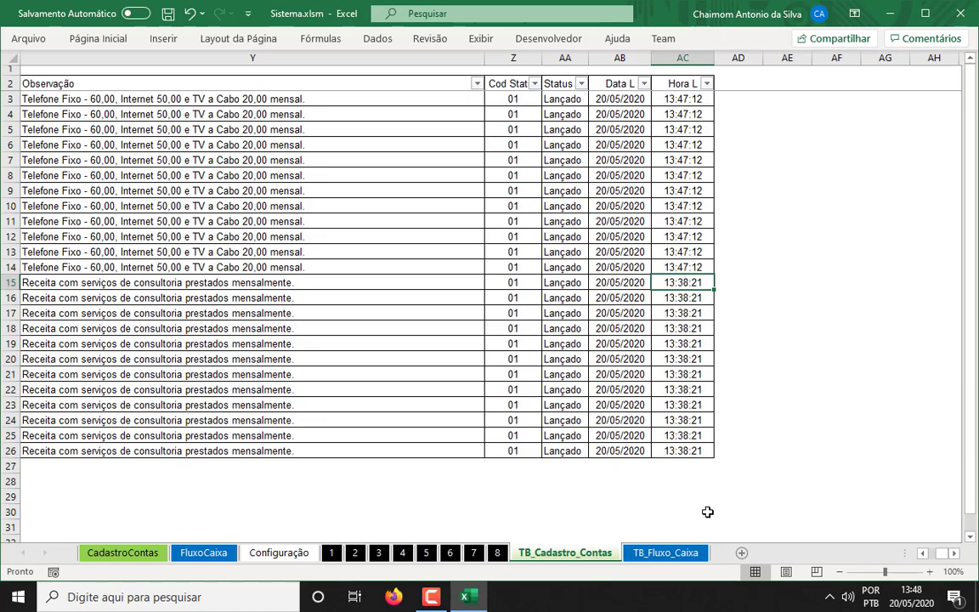
{"action": "key", "text": "Left"}
{"action": "key", "text": "Left"}
{"action": "key", "text": "Left"}
{"action": "key", "text": "Left"}
{"action": "key", "text": "Left"}
{"action": "key", "text": "Left"}
{"action": "key", "text": "Left"}
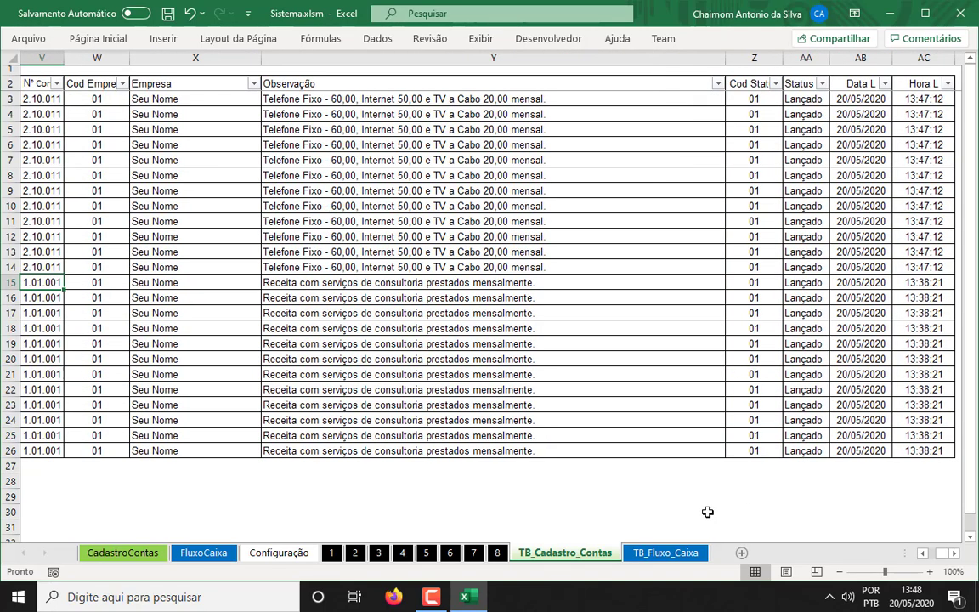
{"action": "key", "text": "Left"}
{"action": "key", "text": "Left"}
{"action": "key", "text": "Left"}
{"action": "key", "text": "Left"}
{"action": "key", "text": "Left"}
{"action": "key", "text": "Left"}
{"action": "key", "text": "Left"}
{"action": "key", "text": "Left"}
{"action": "key", "text": "Left"}
{"action": "key", "text": "Left"}
{"action": "key", "text": "Left"}
{"action": "key", "text": "Left"}
{"action": "key", "text": "Left"}
{"action": "key", "text": "Left"}
{"action": "key", "text": "Left"}
{"action": "key", "text": "Left"}
{"action": "key", "text": "Left"}
{"action": "key", "text": "Left"}
{"action": "key", "text": "Left"}
{"action": "key", "text": "Left"}
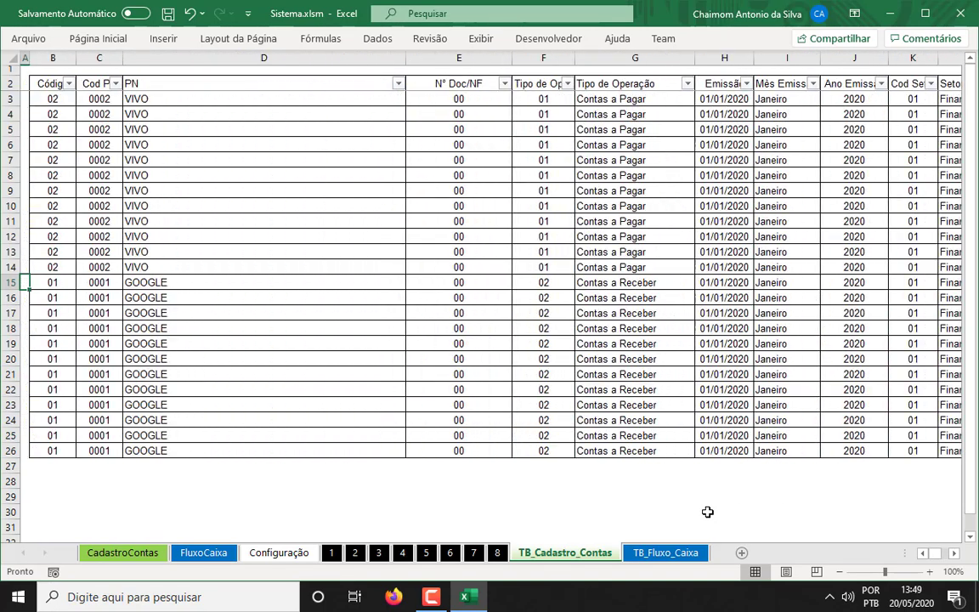
{"action": "left_click", "coordinate": [151, 267]}
{"action": "left_click_drag", "start_coordinate": [167, 212], "coordinate": [177, 97]}
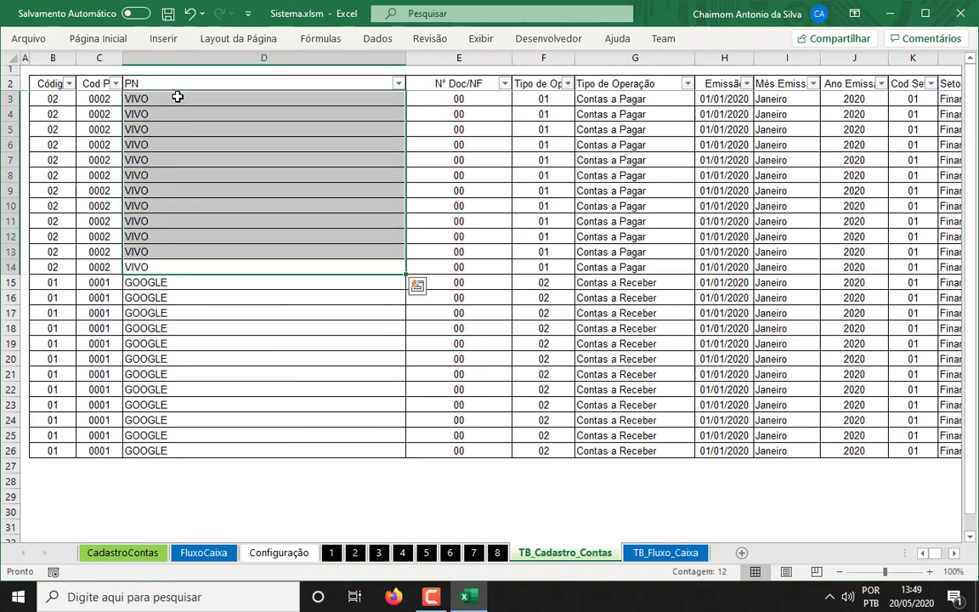
{"action": "left_click", "coordinate": [216, 281]}
{"action": "key", "text": "ctrl+shift+Down"}
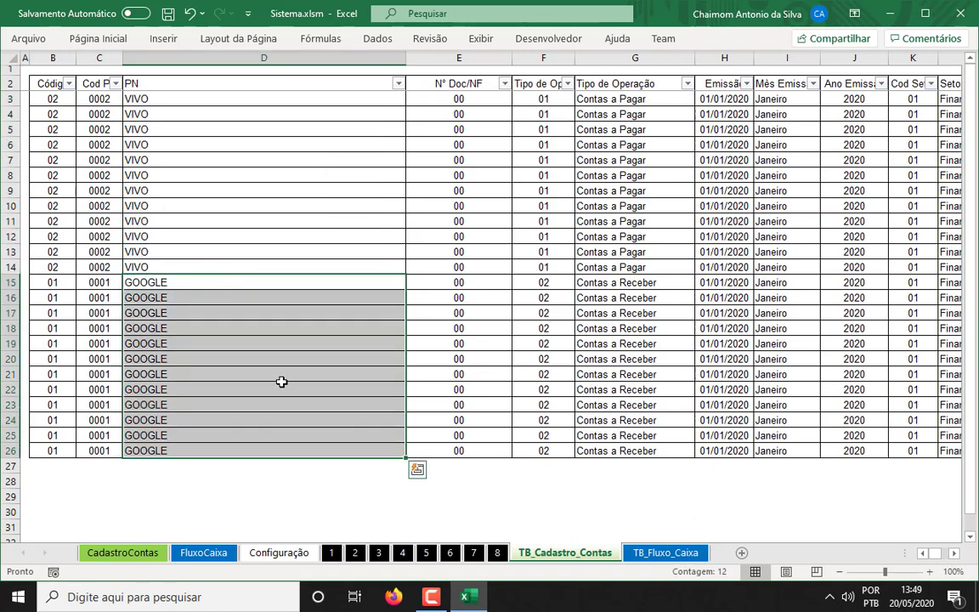
Step: Register NETFLIX as the business partner with code 0003 on the Configuração sheet
{"action": "left_click", "coordinate": [278, 552]}
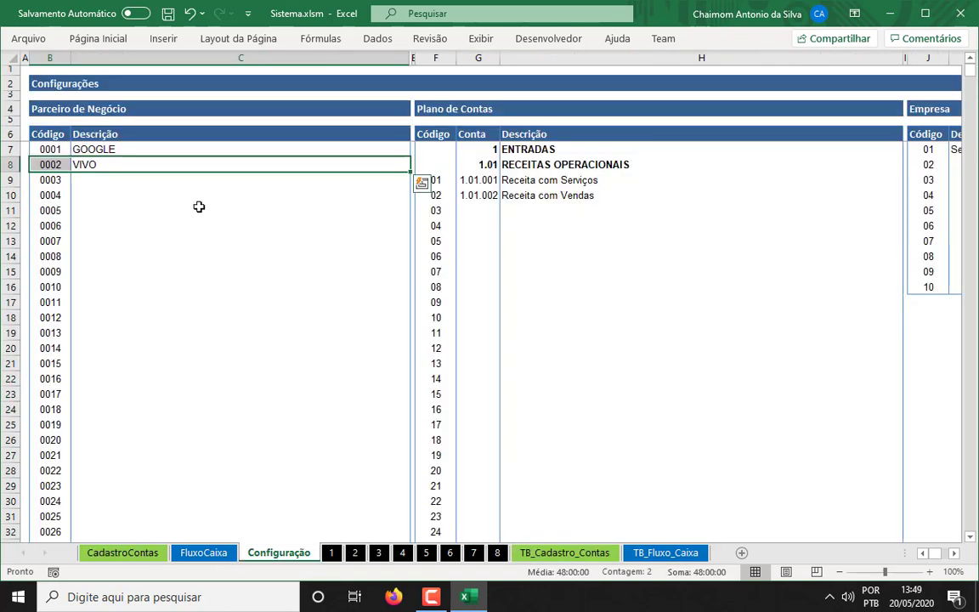
{"action": "left_click", "coordinate": [198, 176]}
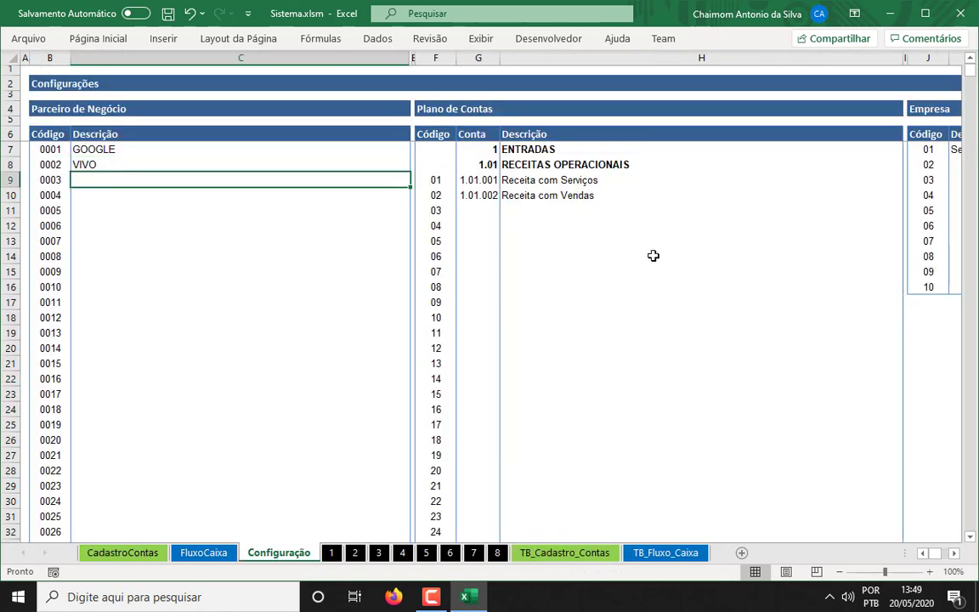
{"action": "type", "text": "NETFLIX"}
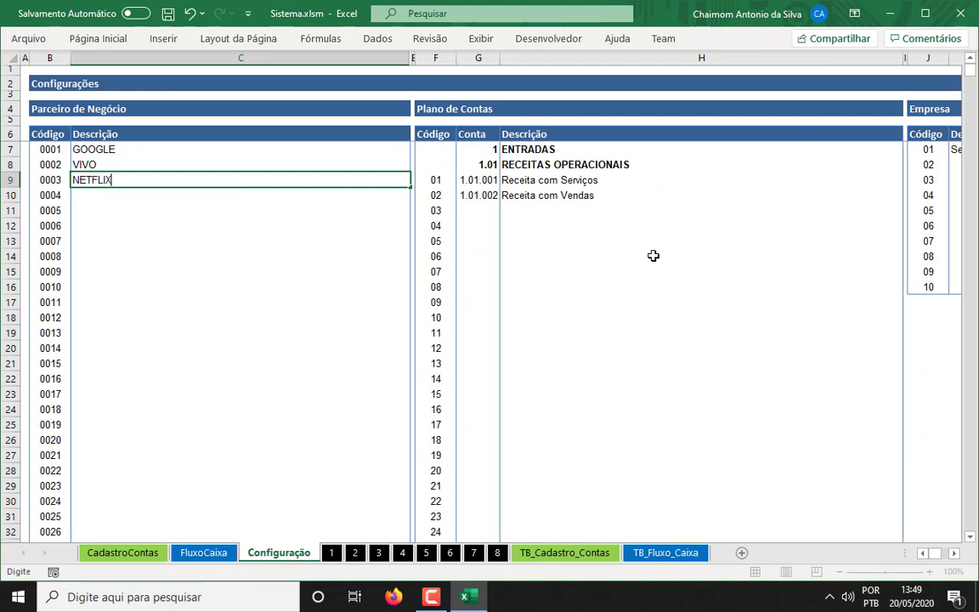
{"action": "key", "text": "Right"}
{"action": "key", "text": "Left"}
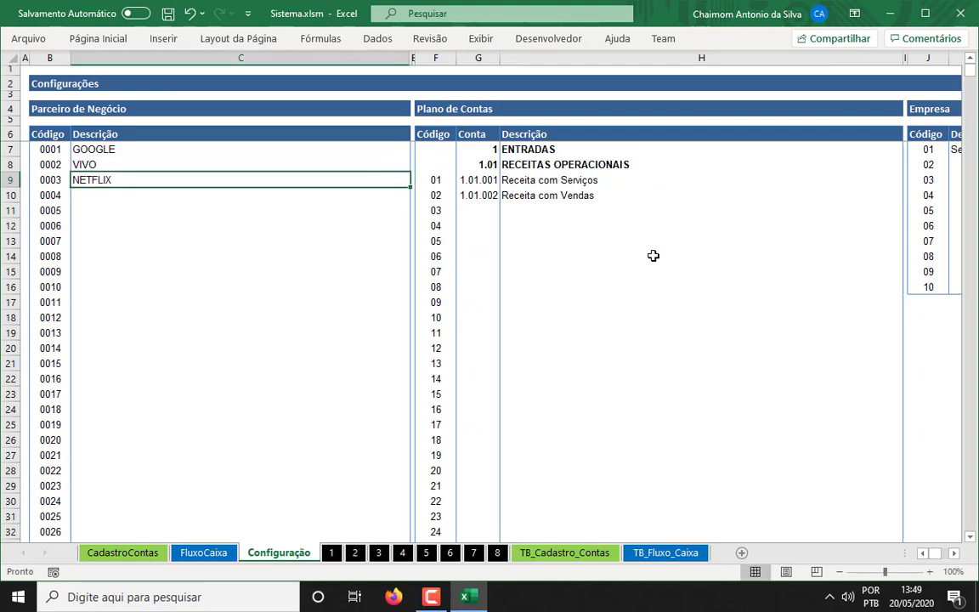
{"action": "key", "text": "Left"}
{"action": "key", "text": "shift+Right"}
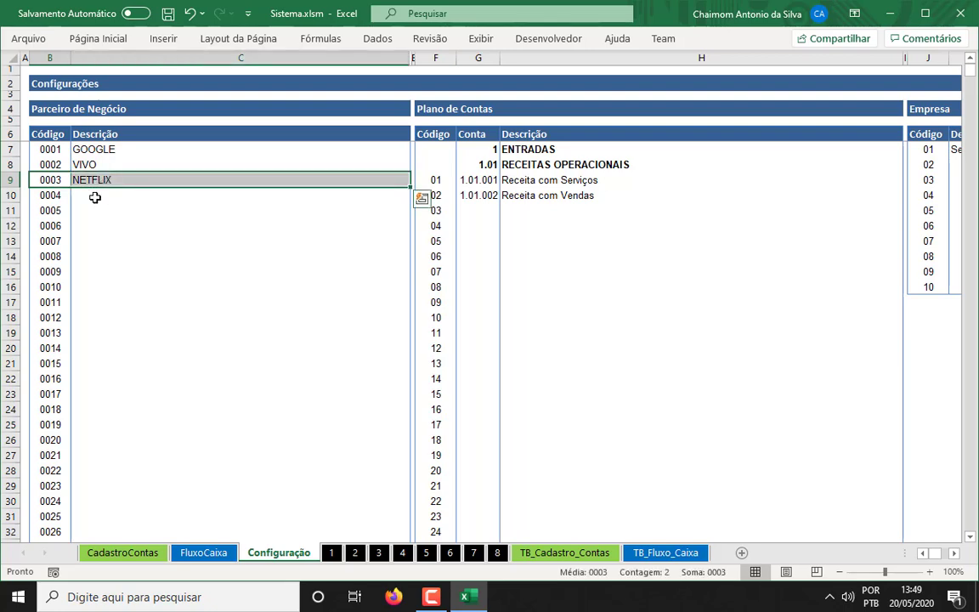
{"action": "mouse_move", "coordinate": [95, 197]}
{"action": "left_mouse_down"}
{"action": "mouse_move", "coordinate": [81, 177]}
{"action": "mouse_move", "coordinate": [109, 183]}
{"action": "left_mouse_up"}
Step: In the CadastroContas form, set Parceiro de Negócio to 3 (NETFLIX) and Tipo de Operação to 1, keeping the emission date and Setor
{"action": "left_click", "coordinate": [137, 553]}
{"action": "scroll", "coordinate": [490, 261], "scroll_direction": "up", "scroll_amount": 3}
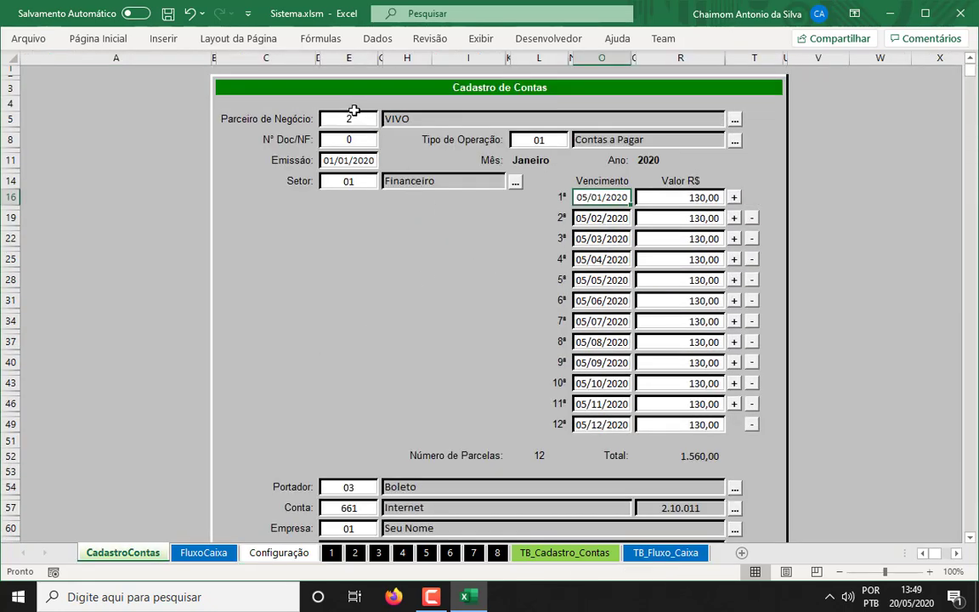
{"action": "left_click", "coordinate": [340, 117]}
{"action": "type", "text": "3"}
{"action": "key", "text": "Return"}
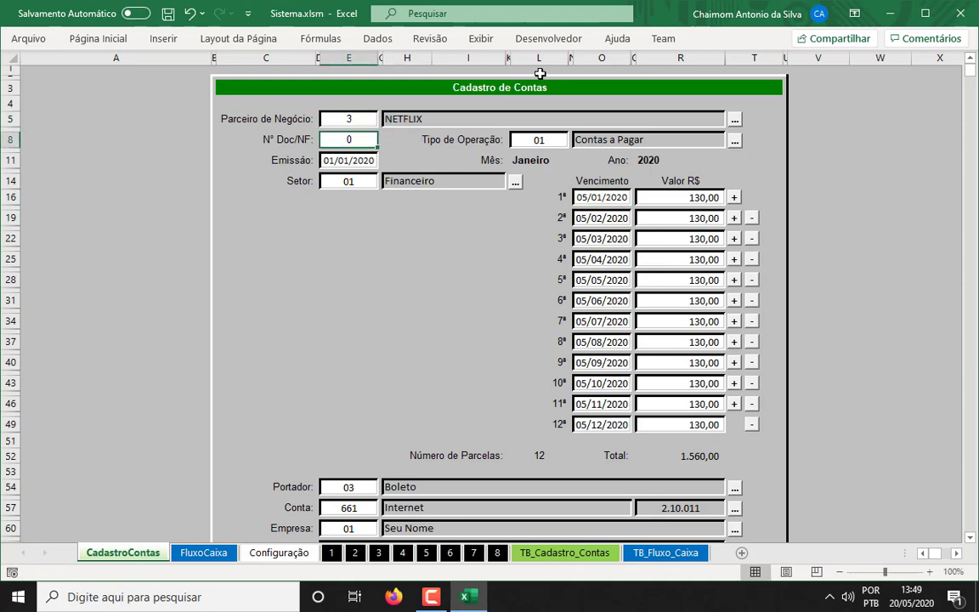
{"action": "key", "text": "Tab"}
{"action": "type", "text": "1"}
{"action": "key", "text": "Return"}
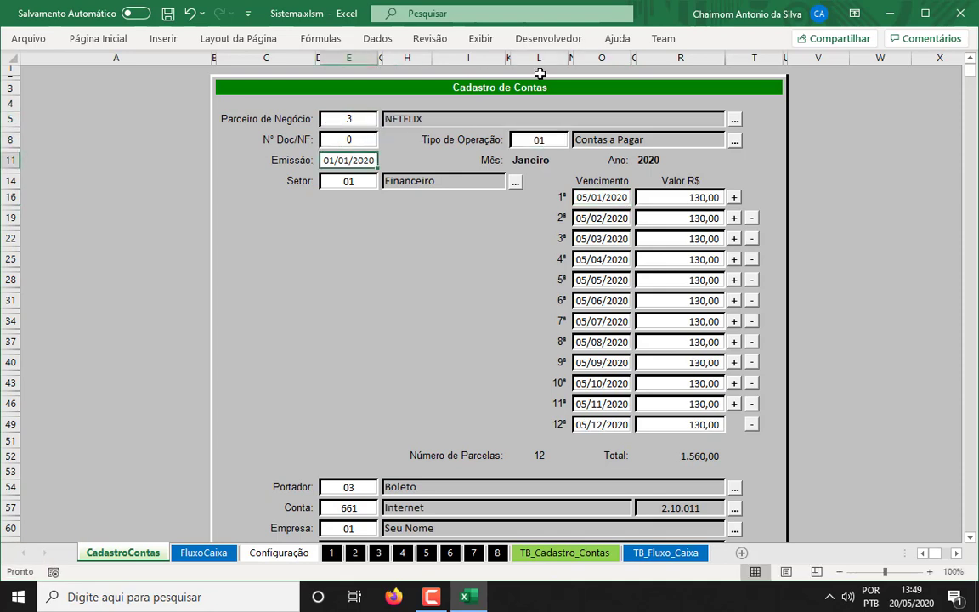
{"action": "key", "text": "Return"}
{"action": "key", "text": "Return"}
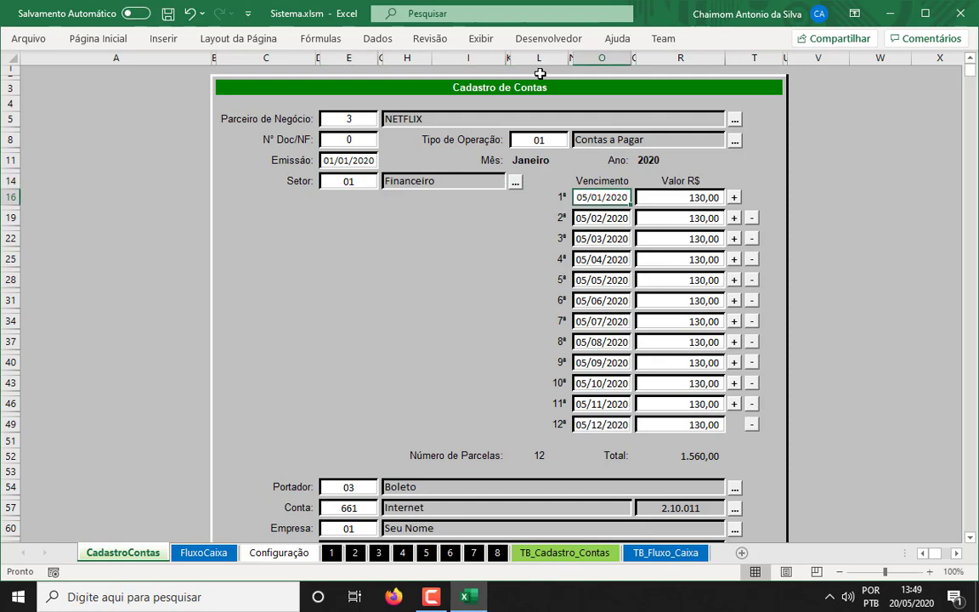
Step: Set the Vencimento of the first and second installments to 10/01/2020 and 10/02/2020
{"action": "key", "text": "F2"}
{"action": "key", "text": "Home"}
{"action": "key", "text": "Delete"}
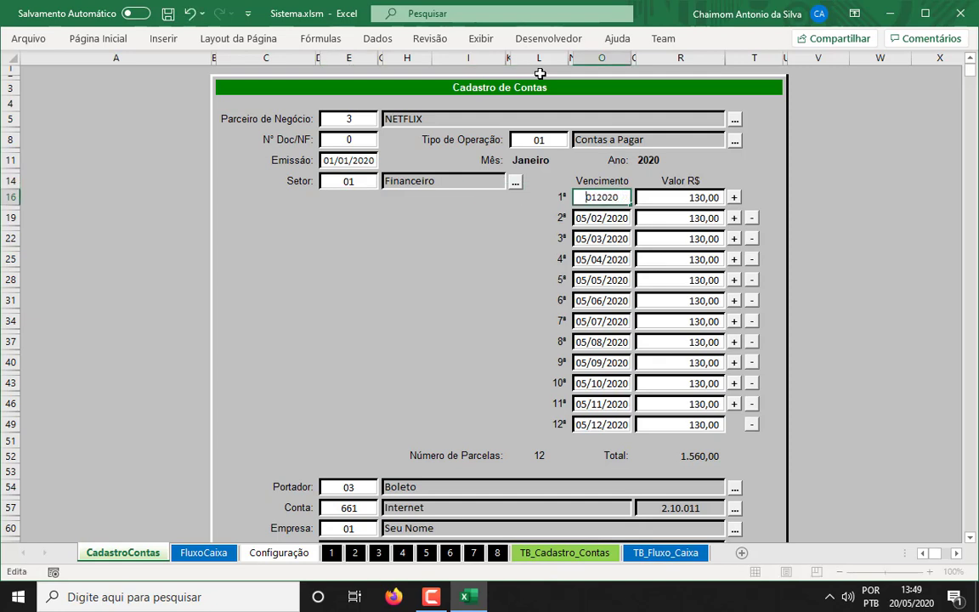
{"action": "type", "text": "10/01/"}
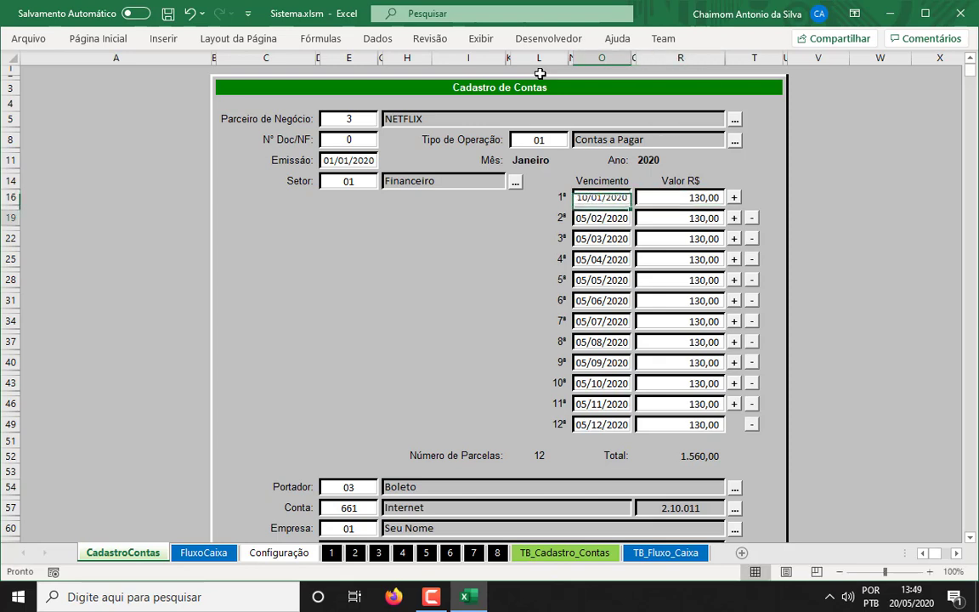
{"action": "key", "text": "Return"}
{"action": "key", "text": "F2"}
{"action": "key", "text": "Home"}
{"action": "key", "text": "Delete"}
{"action": "key", "text": "Delete"}
{"action": "type", "text": "10"}
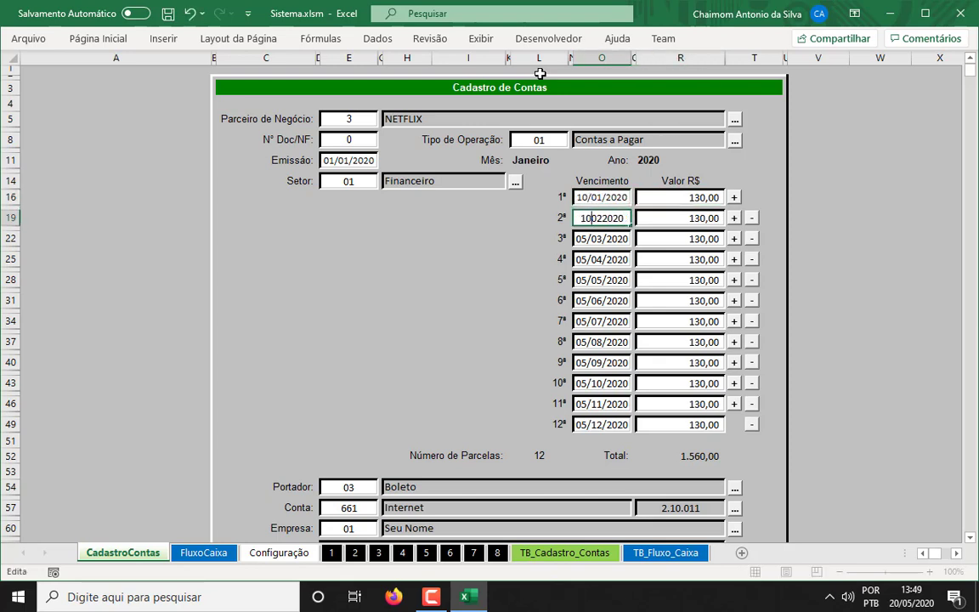
{"action": "key", "text": "Return"}
Step: Set the Vencimento of the third and fourth installments to 10/03/2020 and 10/04/2020
{"action": "key", "text": "F2"}
{"action": "key", "text": "Home"}
{"action": "key", "text": "Delete"}
{"action": "key", "text": "Delete"}
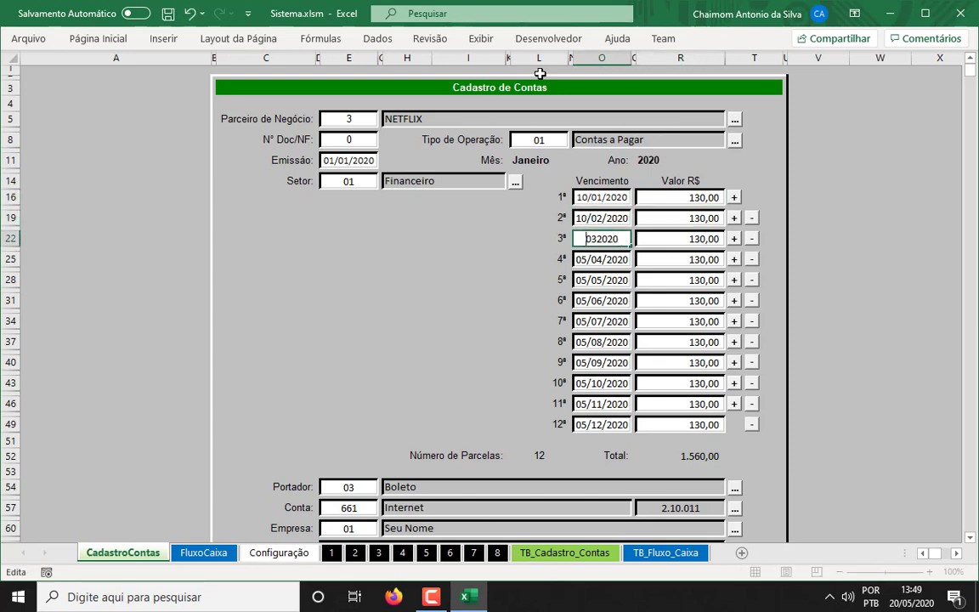
{"action": "type", "text": "10"}
{"action": "key", "text": "Tab"}
{"action": "key", "text": "Return"}
{"action": "key", "text": "F2"}
{"action": "key", "text": "Home"}
{"action": "key", "text": "Delete"}
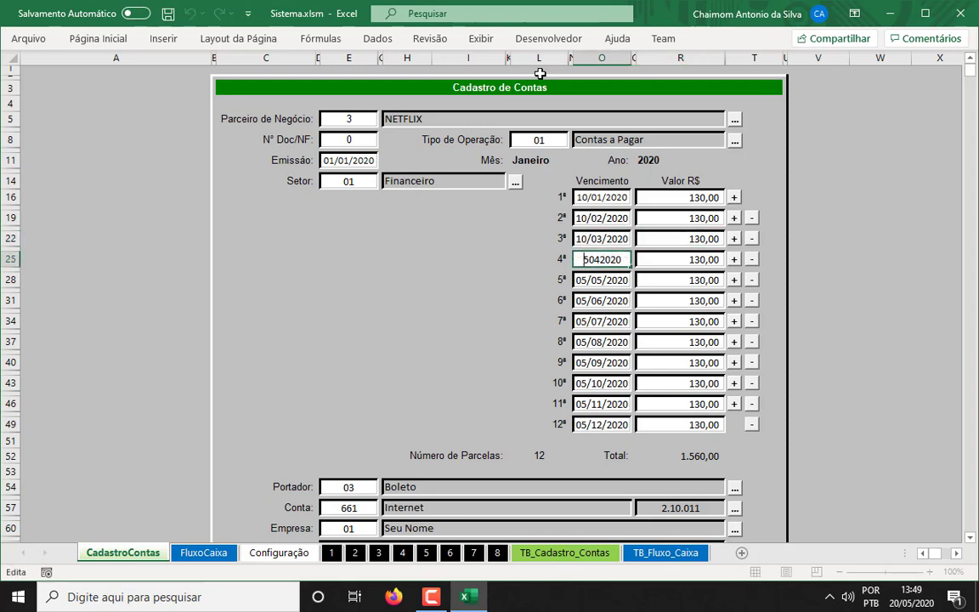
{"action": "key", "text": "Delete"}
{"action": "type", "text": "10"}
{"action": "key", "text": "Return"}
Step: Set the Vencimento of the fifth and sixth installments to 10/05/2020 and 10/06/2020
{"action": "key", "text": "F2"}
{"action": "key", "text": "Home"}
{"action": "key", "text": "Delete"}
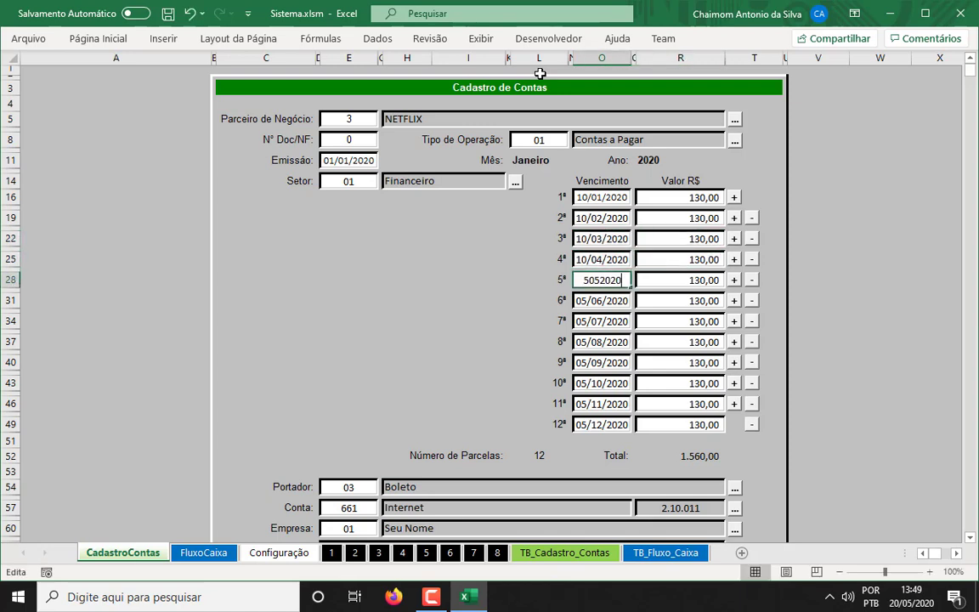
{"action": "key", "text": "Delete"}
{"action": "type", "text": "10/05/"}
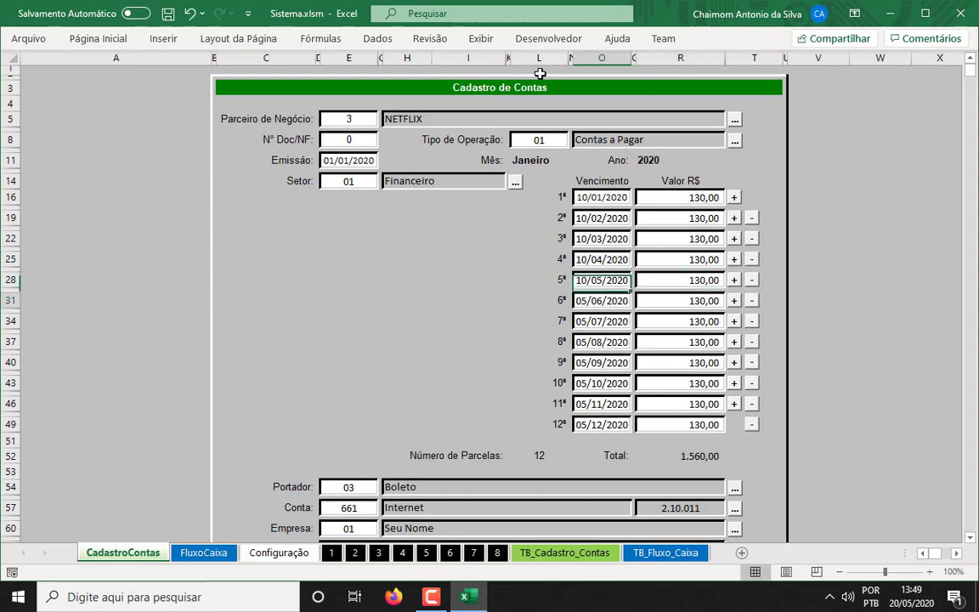
{"action": "key", "text": "Return"}
{"action": "key", "text": "F2"}
{"action": "key", "text": "Home"}
{"action": "key", "text": "Delete"}
{"action": "key", "text": "Delete"}
{"action": "type", "text": "10"}
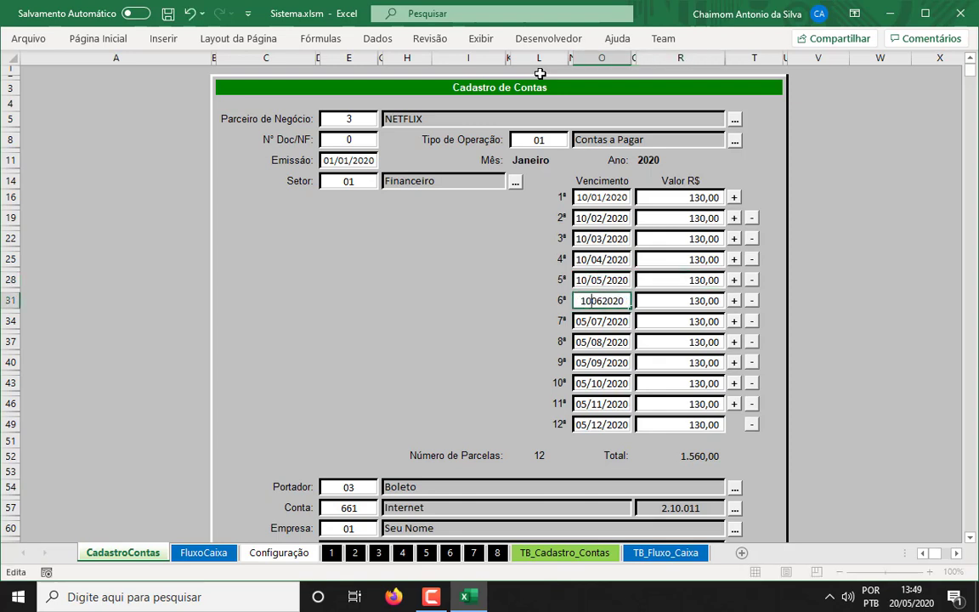
{"action": "key", "text": "Return"}
Step: Set the Vencimento of the seventh and eighth installments to 10/07/2020 and 10/08/2020
{"action": "key", "text": "F2"}
{"action": "key", "text": "Home"}
{"action": "key", "text": "Delete"}
{"action": "key", "text": "Delete"}
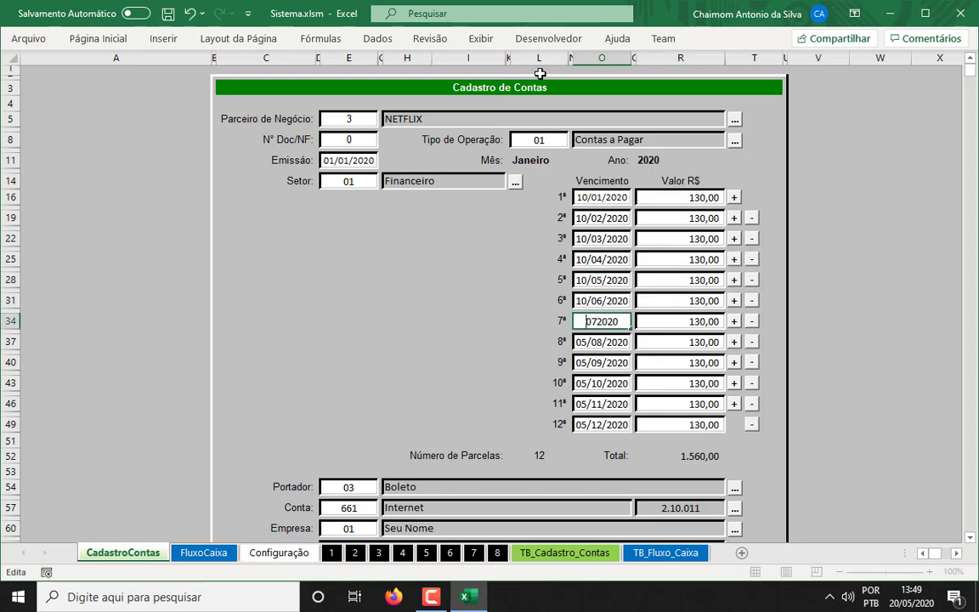
{"action": "type", "text": "10"}
{"action": "key", "text": "Return"}
{"action": "key", "text": "Return"}
{"action": "key", "text": "F2"}
{"action": "key", "text": "Home"}
{"action": "key", "text": "Delete"}
{"action": "key", "text": "Delete"}
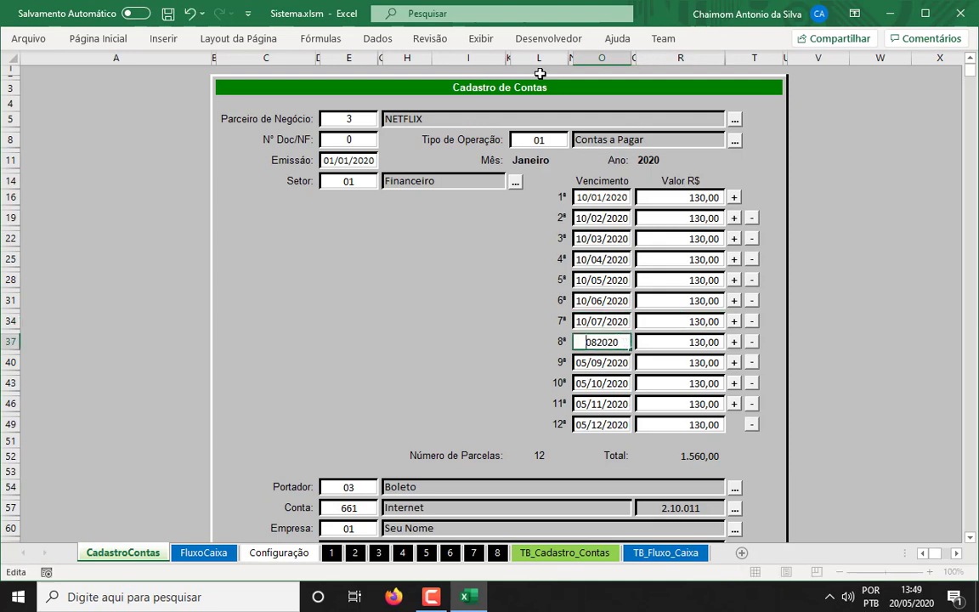
{"action": "type", "text": "10"}
{"action": "key", "text": "Tab"}
{"action": "key", "text": "Return"}
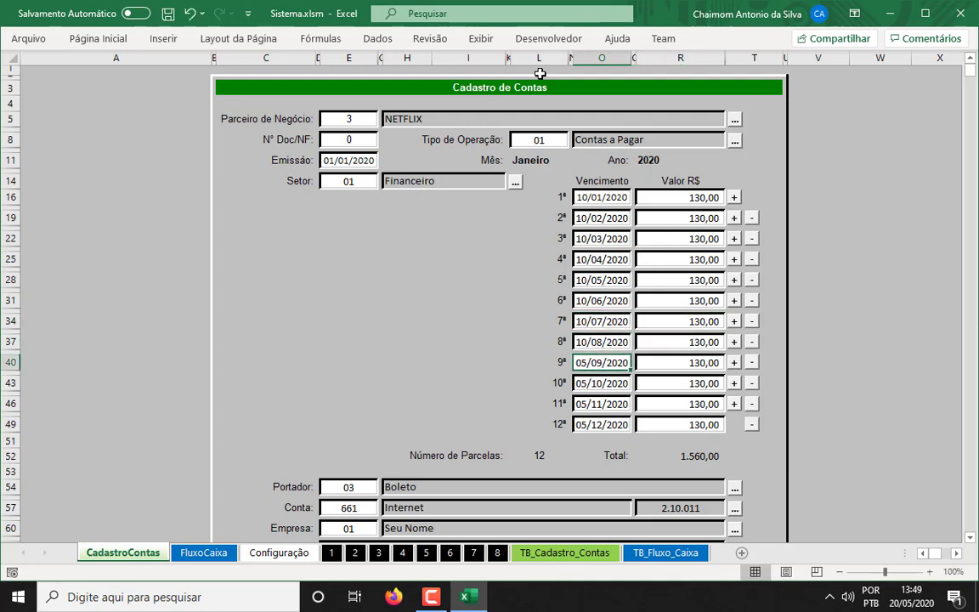
Step: Set the due dates of the 9th and 10th installments to 10/09/2020 and 10/10/2020
{"action": "key", "text": "F2"}
{"action": "key", "text": "Home"}
{"action": "key", "text": "Delete"}
{"action": "type", "text": "10"}
{"action": "key", "text": "Tab"}
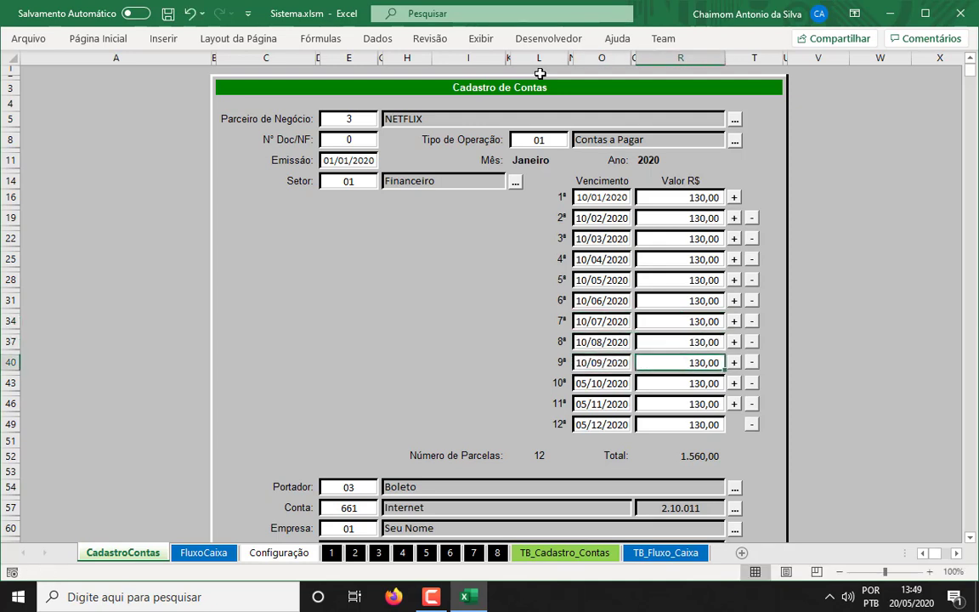
{"action": "key", "text": "Return"}
{"action": "key", "text": "F2"}
{"action": "key", "text": "Home"}
{"action": "key", "text": "Delete"}
{"action": "key", "text": "Delete"}
{"action": "type", "text": "10"}
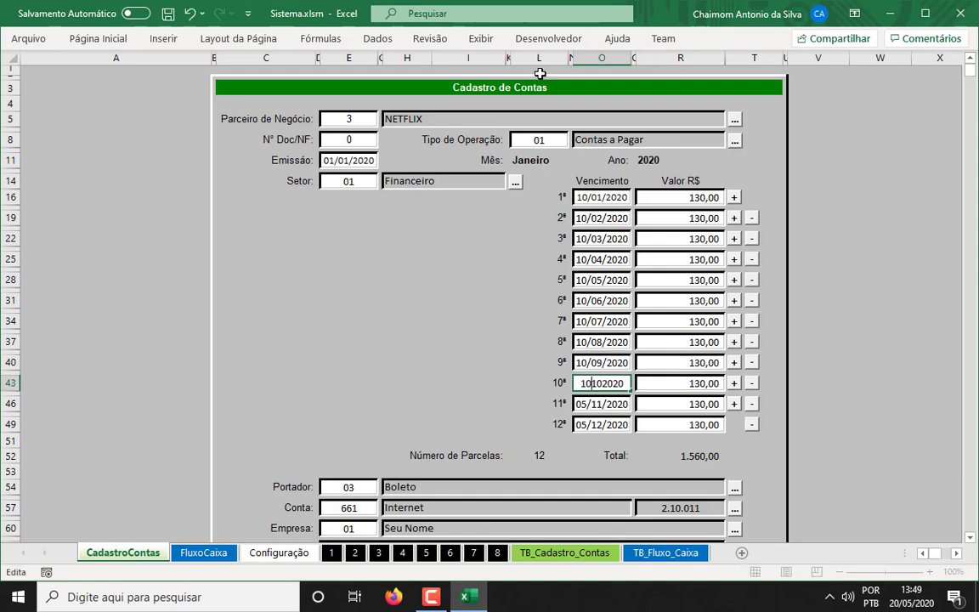
{"action": "key", "text": "Return"}
Step: Set the due dates of the 11th and 12th installments to 10/11/2020 and 10/12/2020
{"action": "key", "text": "F2"}
{"action": "key", "text": "Home"}
{"action": "key", "text": "Delete"}
{"action": "key", "text": "Delete"}
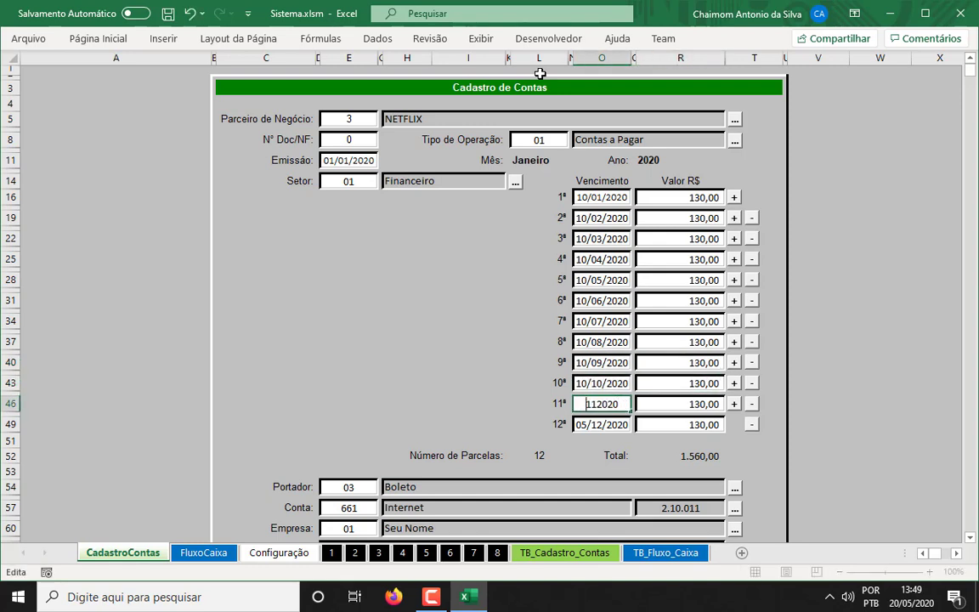
{"action": "type", "text": "10"}
{"action": "key", "text": "Return"}
{"action": "key", "text": "F2"}
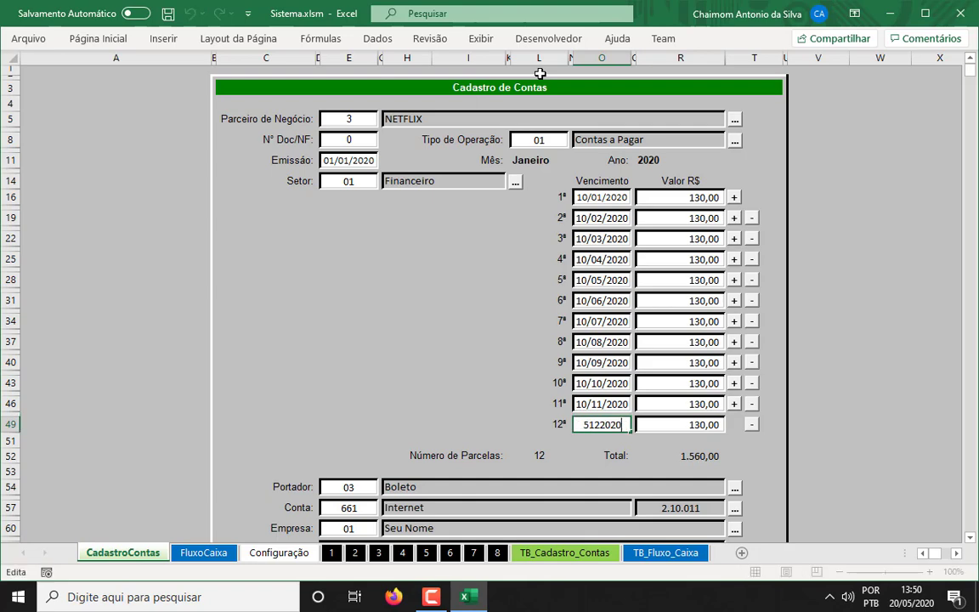
{"action": "key", "text": "Home"}
{"action": "key", "text": "Delete"}
{"action": "key", "text": "Delete"}
{"action": "type", "text": "10"}
{"action": "key", "text": "Return"}
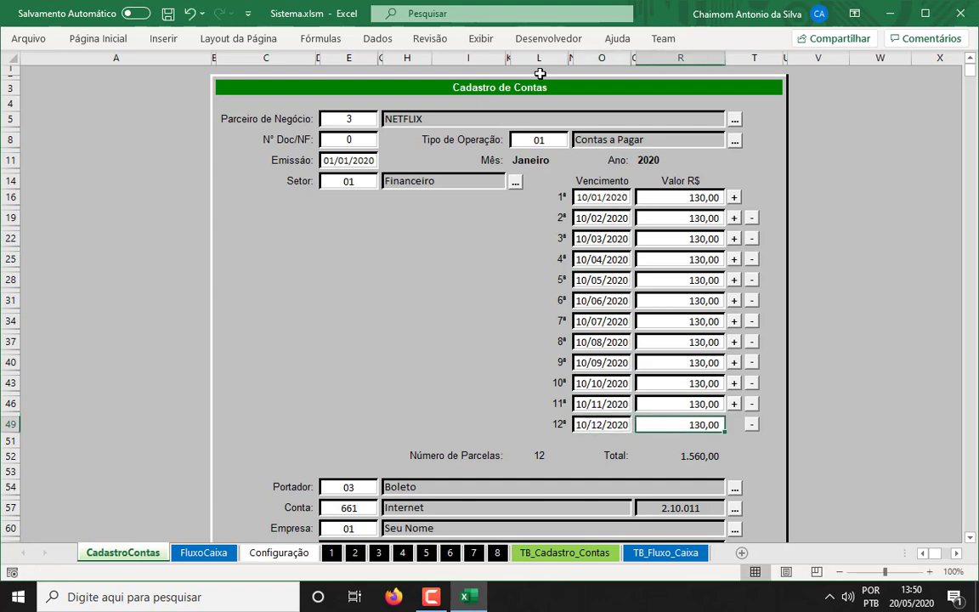
Step: Set the value of the first installment to 30,00
{"action": "key", "text": "Up"}
{"action": "key", "text": "Up"}
{"action": "key", "text": "Up"}
{"action": "key", "text": "Up"}
{"action": "key", "text": "Up"}
{"action": "key", "text": "Up"}
{"action": "key", "text": "Up"}
{"action": "key", "text": "Up"}
{"action": "key", "text": "Up"}
{"action": "key", "text": "Up"}
{"action": "key", "text": "Up"}
{"action": "key", "text": "Up"}
{"action": "key", "text": "Up"}
{"action": "key", "text": "Up"}
{"action": "key", "text": "Up"}
{"action": "key", "text": "Up"}
{"action": "key", "text": "Up"}
{"action": "key", "text": "Up"}
{"action": "key", "text": "Up"}
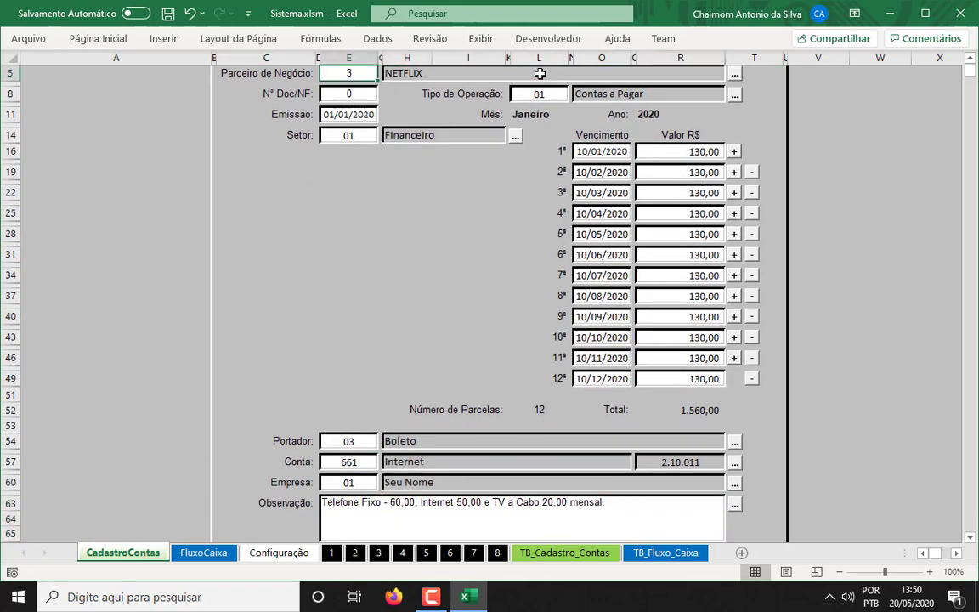
{"action": "left_click", "coordinate": [711, 150]}
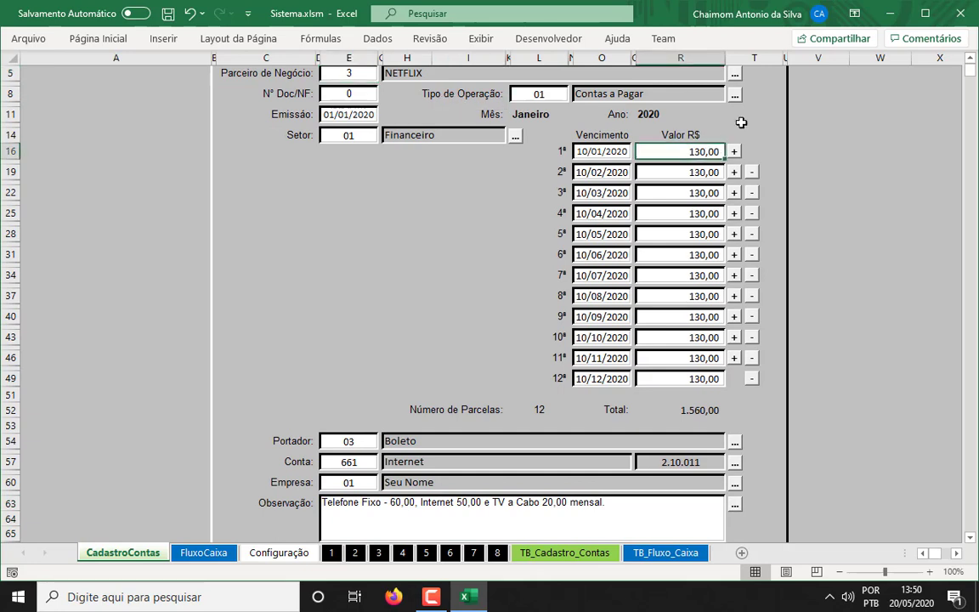
{"action": "type", "text": "30"}
{"action": "key", "text": "Return"}
Step: Copy the first installment's value into the value fields of installments 2 through 12
{"action": "key", "text": "Left"}
{"action": "key", "text": "ctrl+c"}
{"action": "key", "text": "Down"}
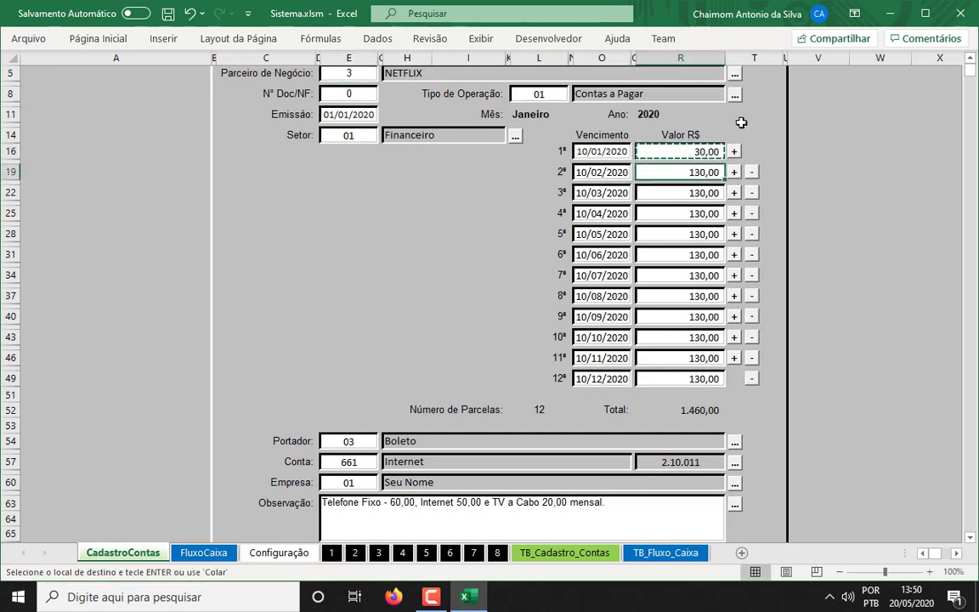
{"action": "key", "text": "ctrl+v"}
{"action": "key", "text": "Down"}
{"action": "key", "text": "ctrl+v"}
{"action": "key", "text": "Down"}
{"action": "key", "text": "ctrl+v"}
{"action": "key", "text": "Down"}
{"action": "key", "text": "ctrl+v"}
{"action": "key", "text": "Down"}
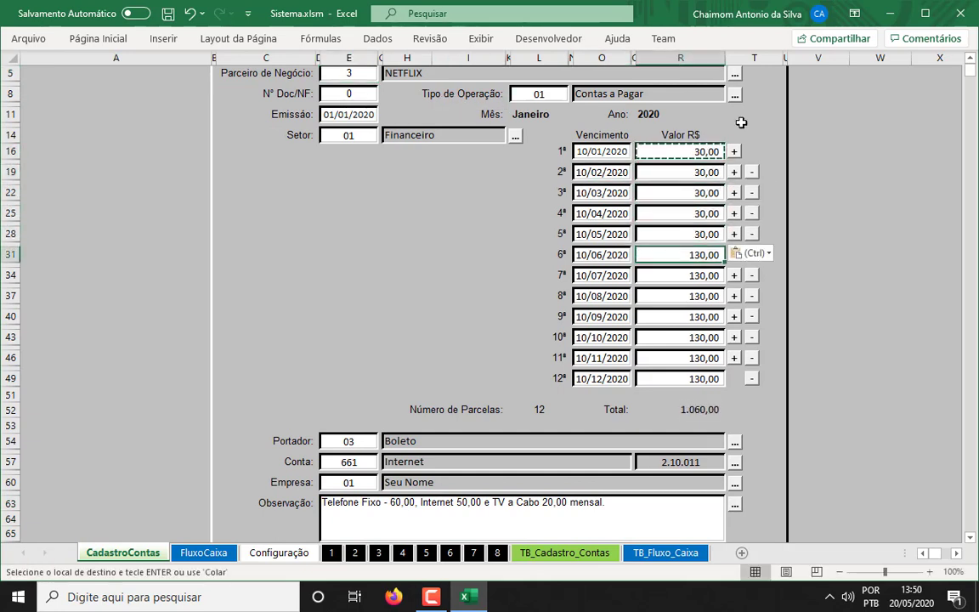
{"action": "key", "text": "ctrl+v"}
{"action": "key", "text": "Down"}
{"action": "key", "text": "ctrl+v"}
{"action": "key", "text": "Down"}
{"action": "key", "text": "ctrl+v"}
{"action": "key", "text": "Down"}
{"action": "key", "text": "ctrl+v"}
{"action": "key", "text": "Down"}
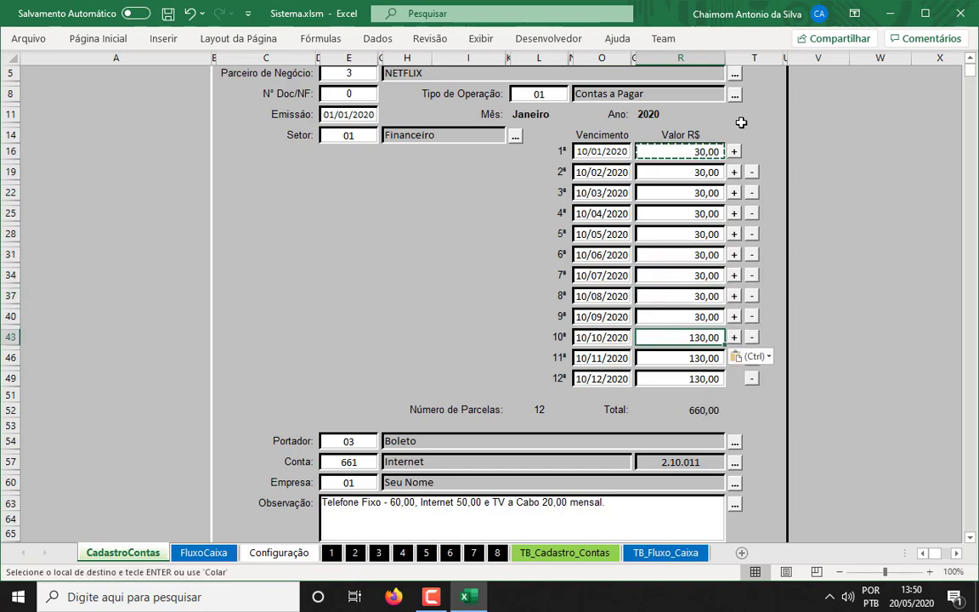
{"action": "key", "text": "ctrl+v"}
{"action": "key", "text": "Down"}
{"action": "key", "text": "ctrl+v"}
{"action": "key", "text": "Down"}
{"action": "key", "text": "ctrl+v"}
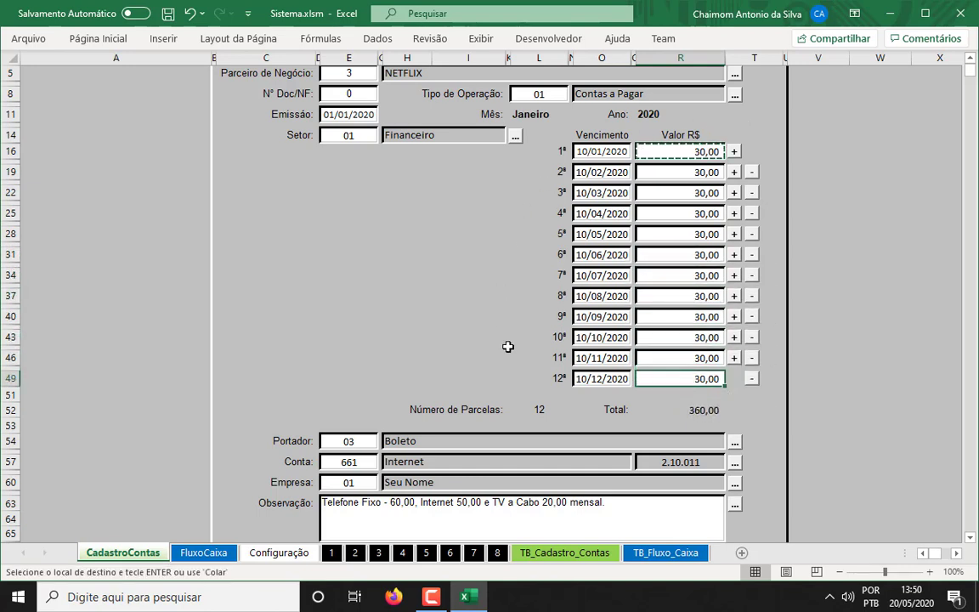
Step: Set the Portador code of the bill to 01 (Cartão)
{"action": "scroll", "coordinate": [508, 347], "scroll_direction": "down", "scroll_amount": 2}
{"action": "left_click", "coordinate": [364, 402]}
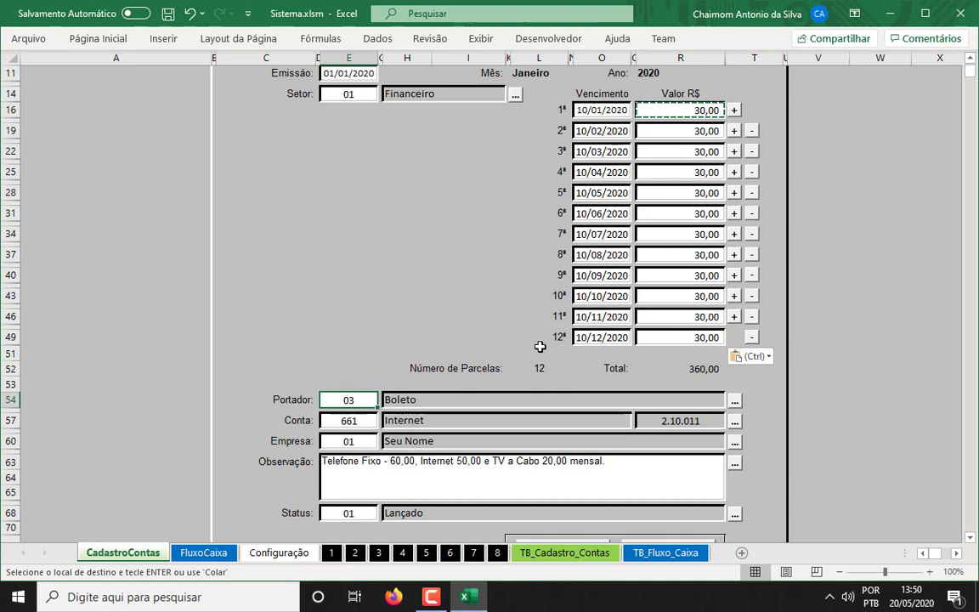
{"action": "type", "text": "01"}
{"action": "key", "text": "Return"}
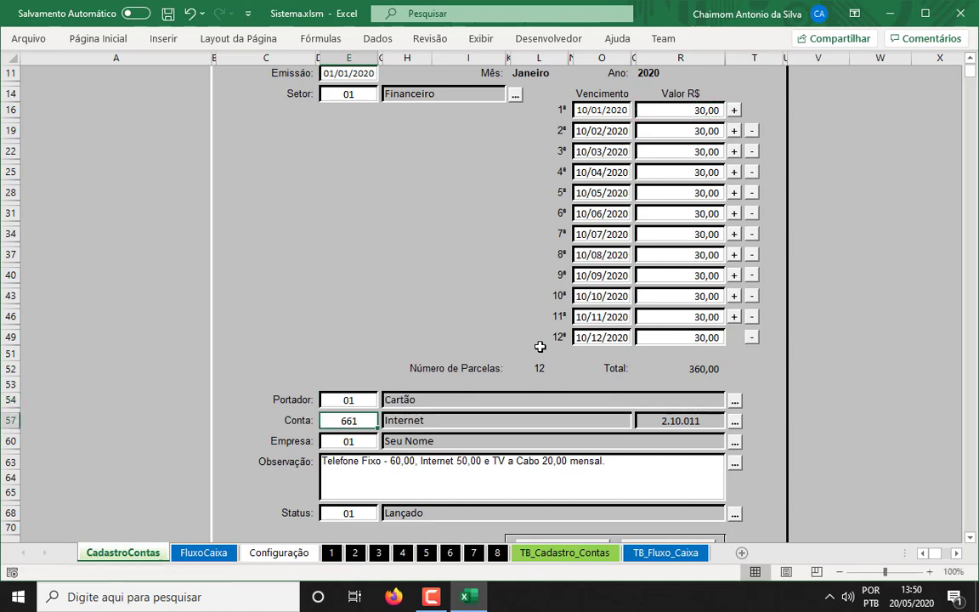
{"action": "key", "text": "Up"}
{"action": "key", "text": "Down"}
Step: Search the chart of accounts for "STRE" and assign Serviços de Streaming as the bill's Conta
{"action": "scroll", "coordinate": [540, 347], "scroll_direction": "down", "scroll_amount": 1}
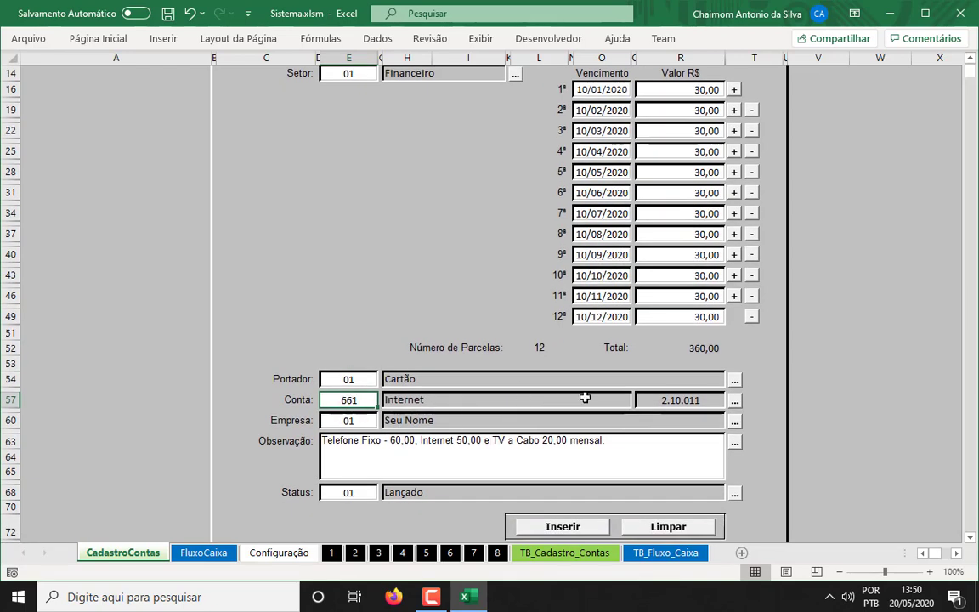
{"action": "left_click", "coordinate": [734, 400]}
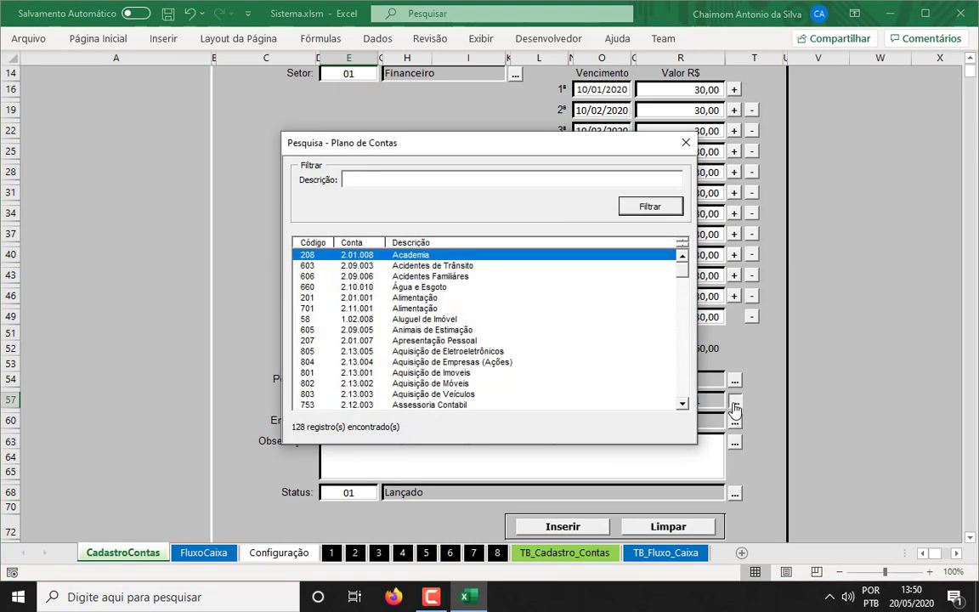
{"action": "type", "text": "STRE"}
{"action": "key", "text": "Return"}
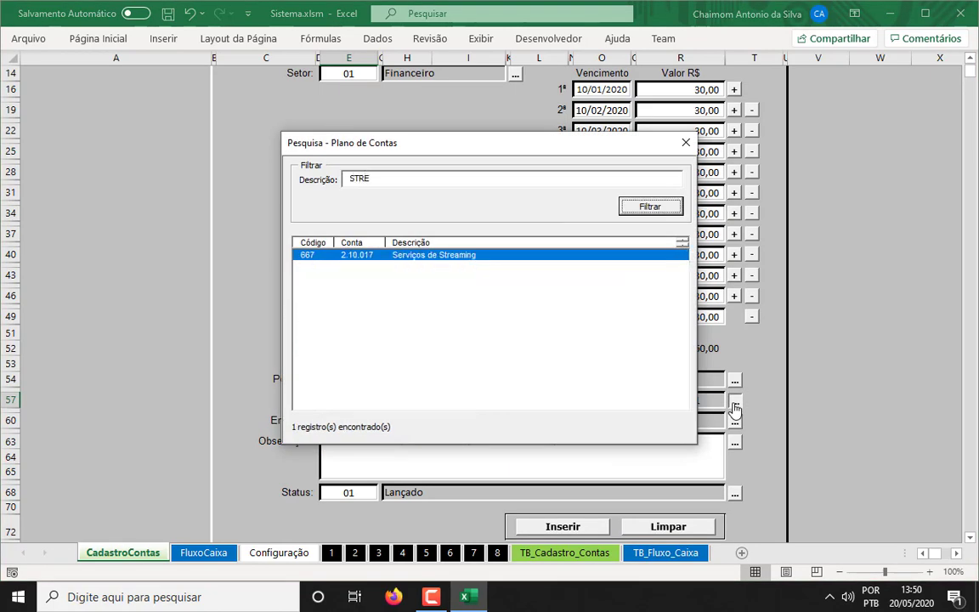
{"action": "double_click", "coordinate": [470, 255]}
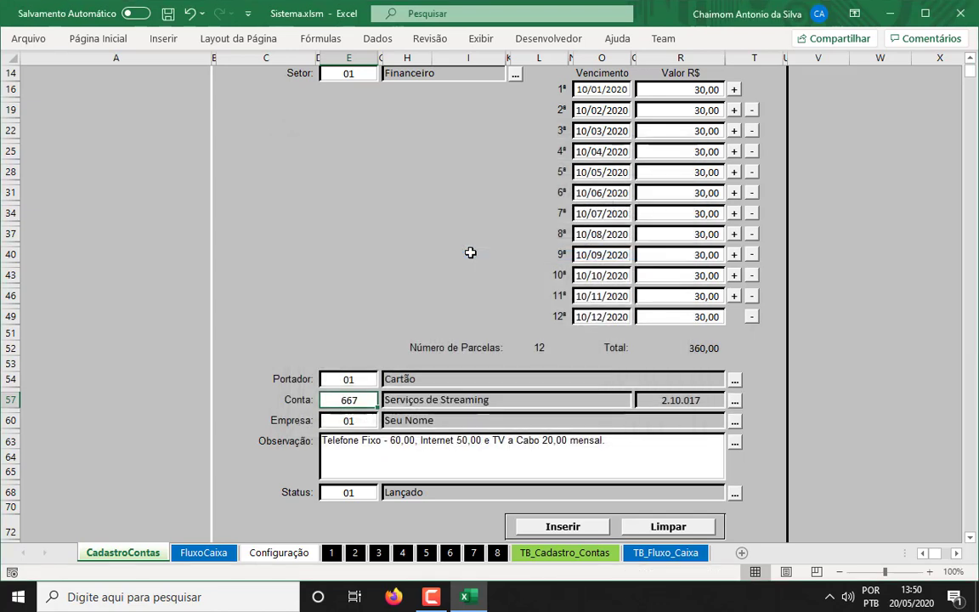
Step: Replace the Observação text with "Mensalidade do netflix."
{"action": "left_click", "coordinate": [364, 379]}
{"action": "left_click", "coordinate": [344, 420]}
{"action": "key", "text": "Return"}
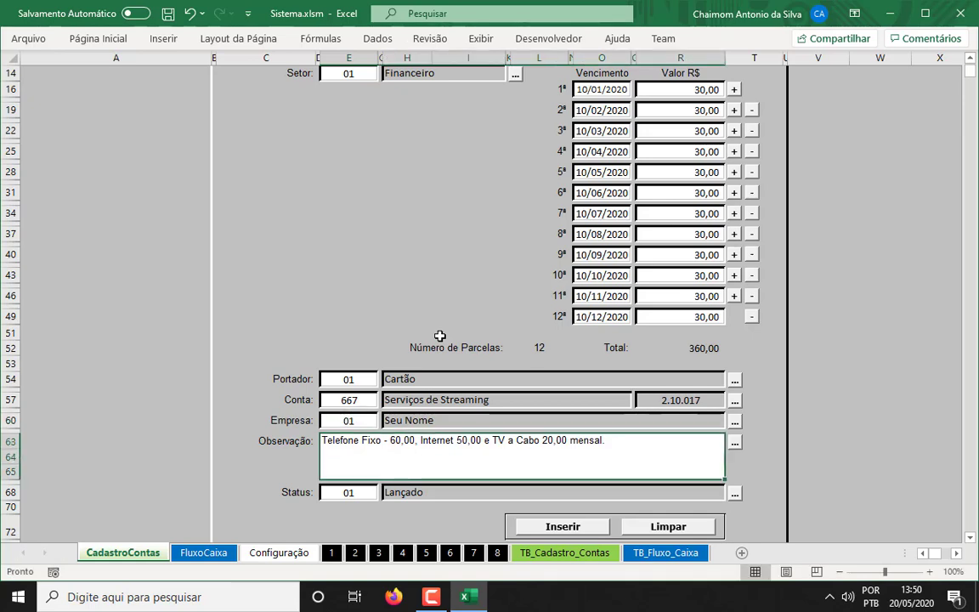
{"action": "type", "text": "Ne"}
{"action": "type", "text": "nsa"}
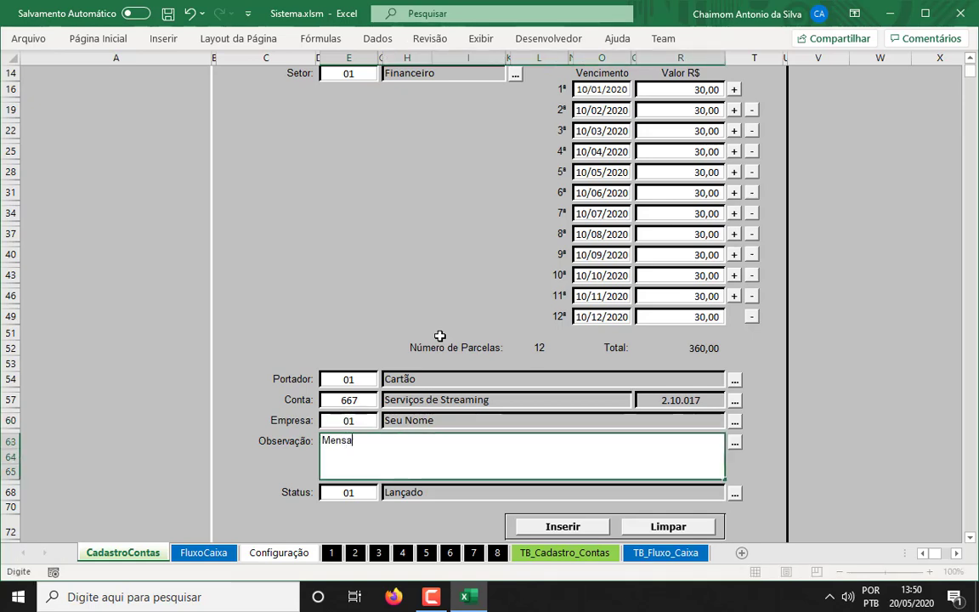
{"action": "type", "text": "lidade do netflix."}
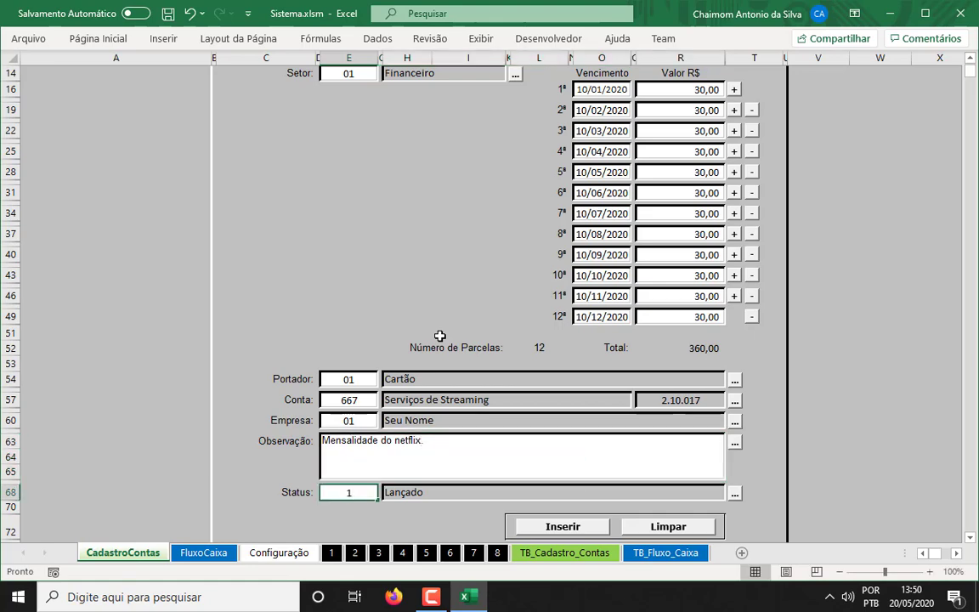
Step: Correct the Observação text to read "Mensalidade do Netflix de 2020."
{"action": "scroll", "coordinate": [440, 336], "scroll_direction": "up", "scroll_amount": 3}
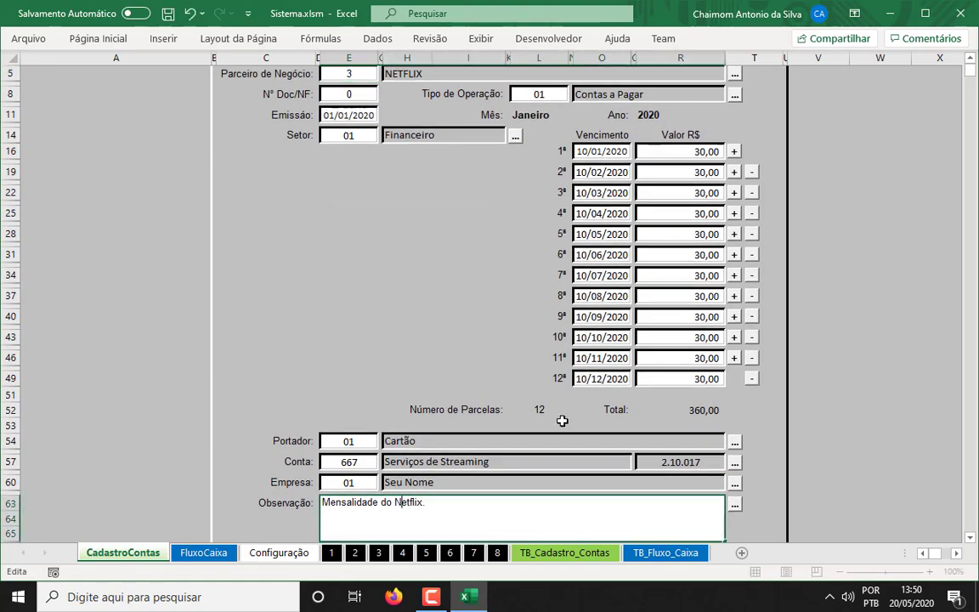
{"action": "scroll", "coordinate": [562, 421], "scroll_direction": "down", "scroll_amount": 1}
{"action": "scroll", "coordinate": [562, 421], "scroll_direction": "down", "scroll_amount": 2}
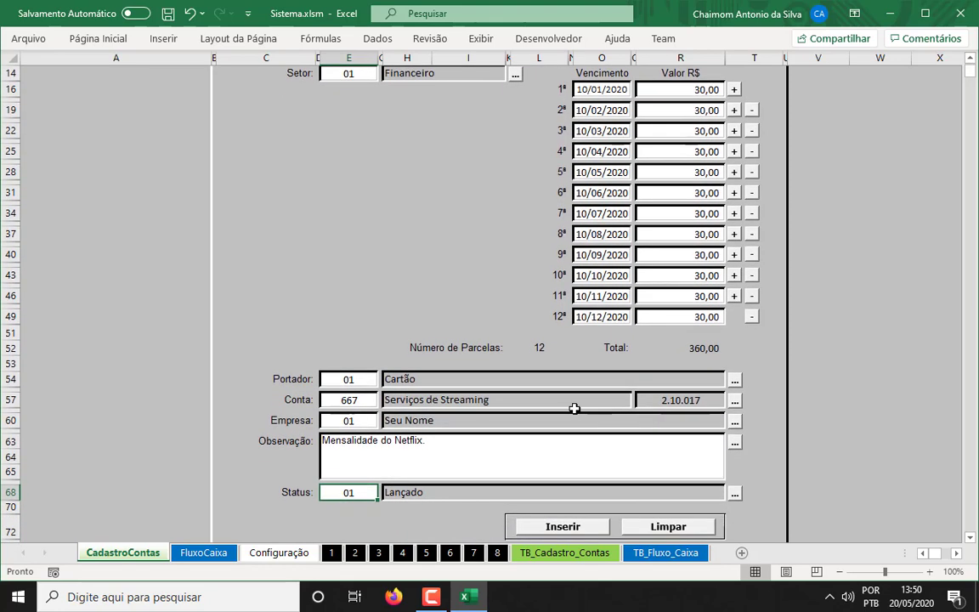
{"action": "double_click", "coordinate": [479, 445]}
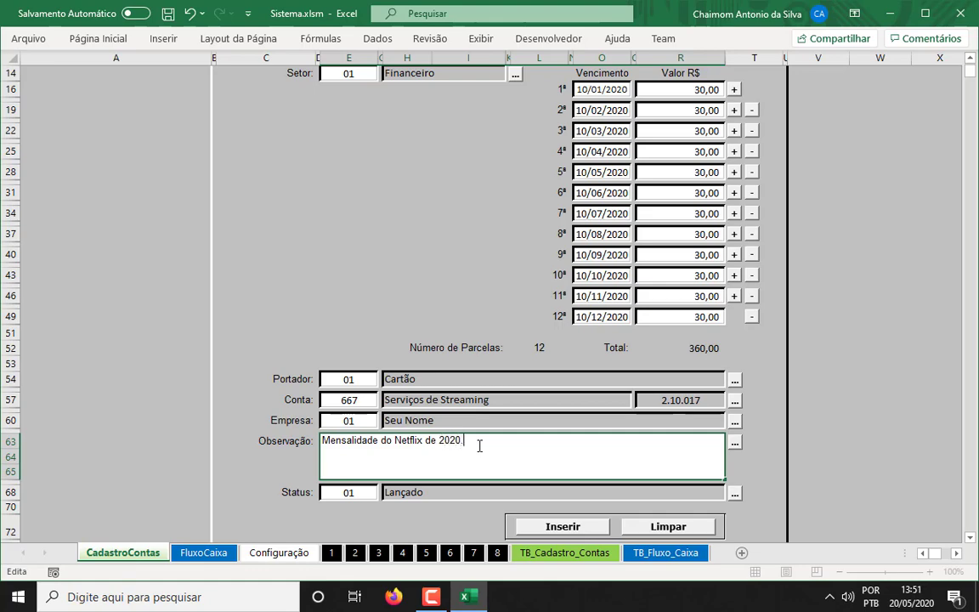
{"action": "key", "text": "Return"}
Step: Review the completed Netflix bill and insert it into the accounts register
{"action": "scroll", "coordinate": [480, 445], "scroll_direction": "up", "scroll_amount": 2}
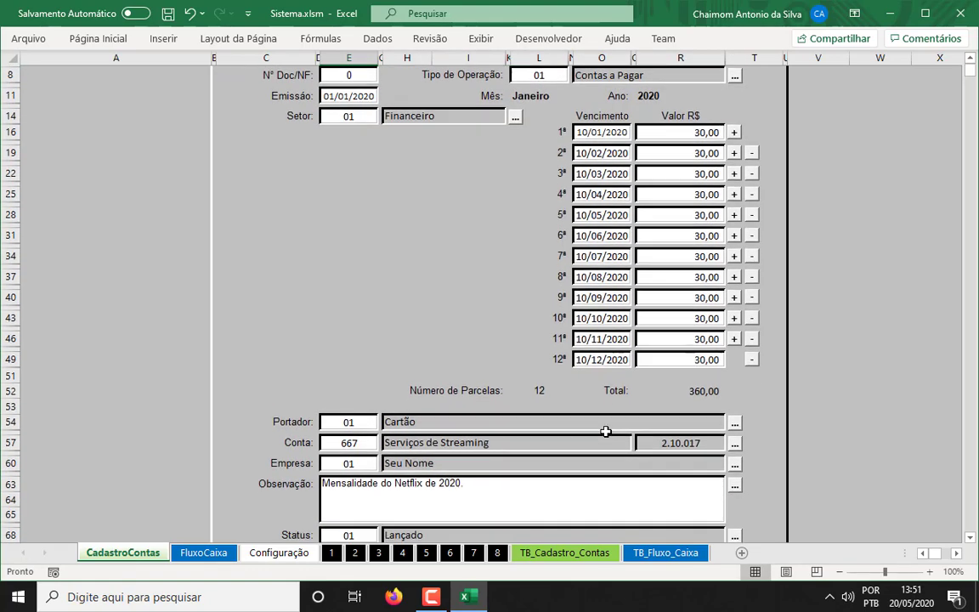
{"action": "scroll", "coordinate": [606, 432], "scroll_direction": "down", "scroll_amount": 1}
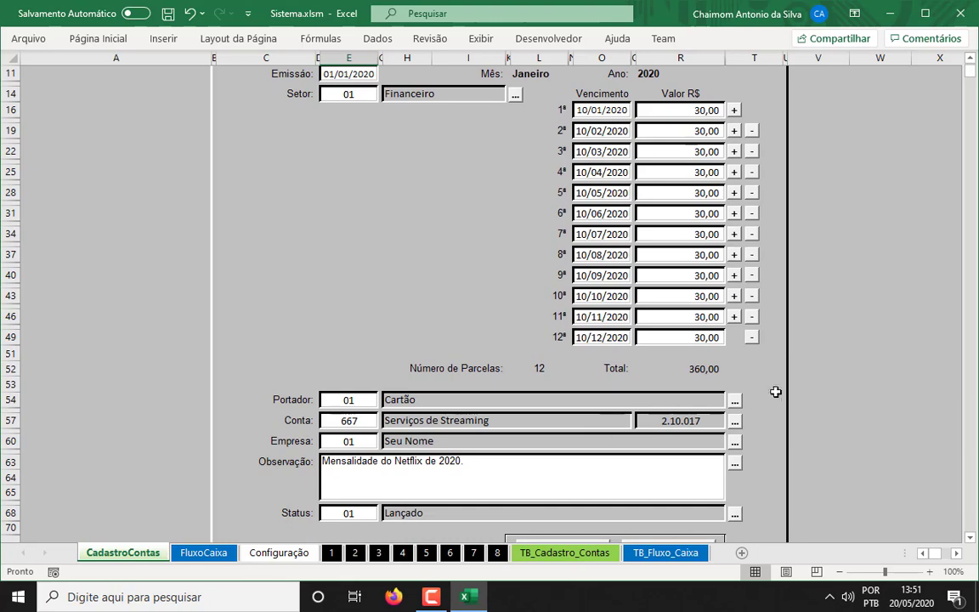
{"action": "scroll", "coordinate": [781, 395], "scroll_direction": "down", "scroll_amount": 4}
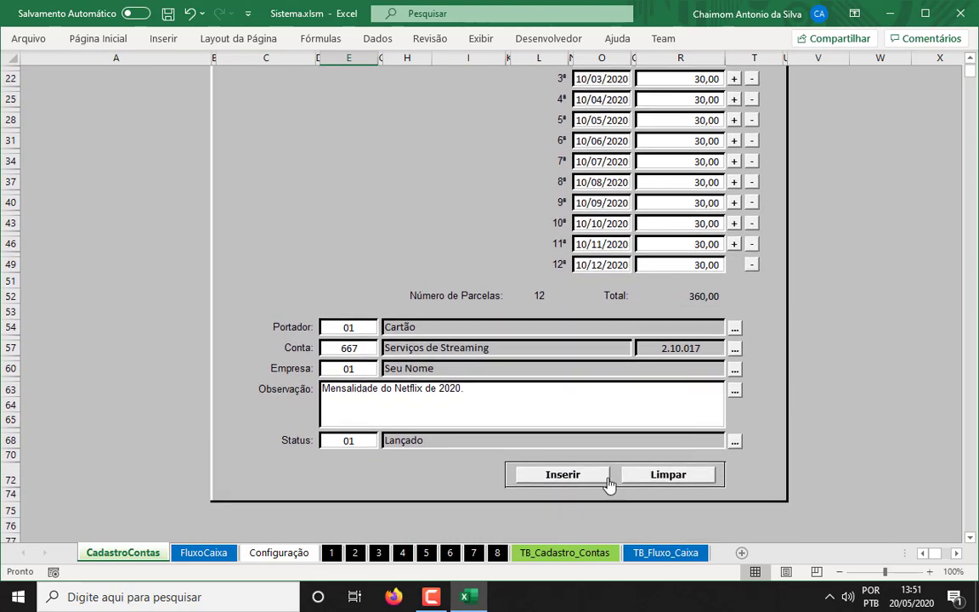
{"action": "left_click", "coordinate": [563, 474]}
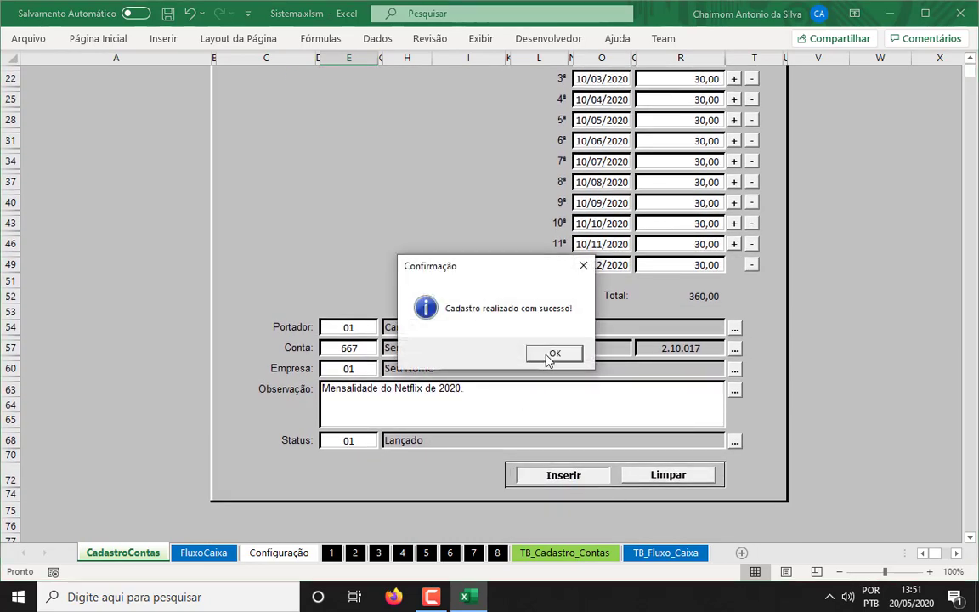
{"action": "left_click", "coordinate": [552, 354]}
Step: Refresh the Contas a Pagar/Receber pivot table on sheet 1 and set its Tipo de Operação filter to (Tudo)
{"action": "left_click", "coordinate": [332, 552]}
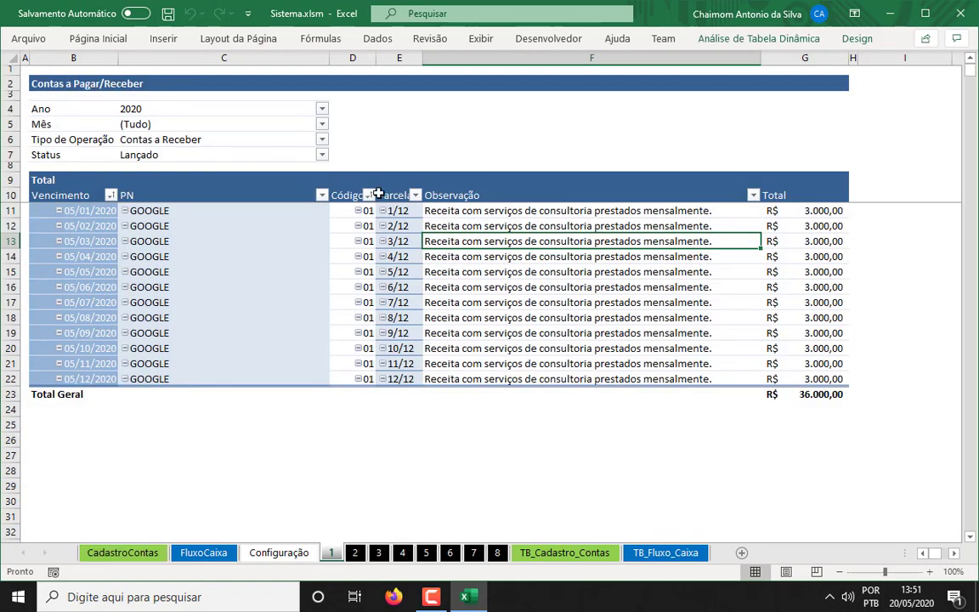
{"action": "right_click", "coordinate": [541, 232]}
{"action": "left_click", "coordinate": [612, 297]}
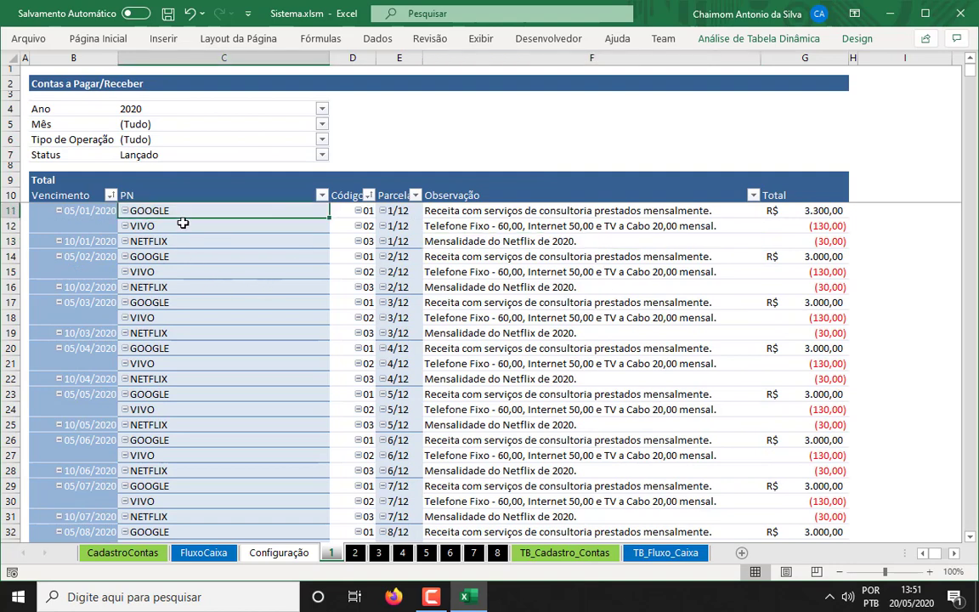
Step: Examine the partner names, codes and installments of the Google, Vivo and Netflix entries throughout the pivot table
{"action": "left_click_drag", "start_coordinate": [182, 210], "coordinate": [183, 238]}
{"action": "left_click", "coordinate": [253, 292]}
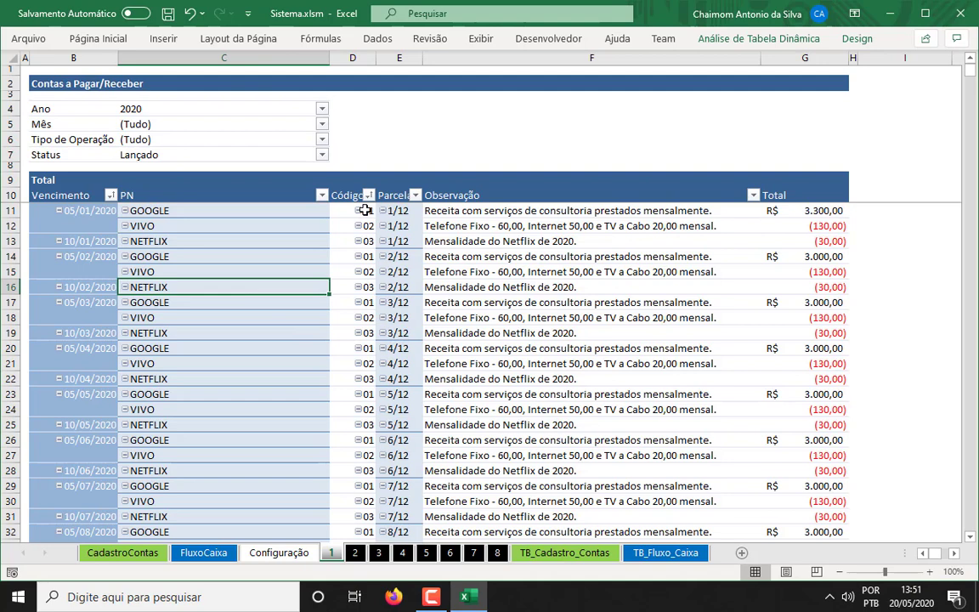
{"action": "left_click_drag", "start_coordinate": [365, 210], "coordinate": [344, 235]}
{"action": "left_click_drag", "start_coordinate": [241, 232], "coordinate": [193, 236]}
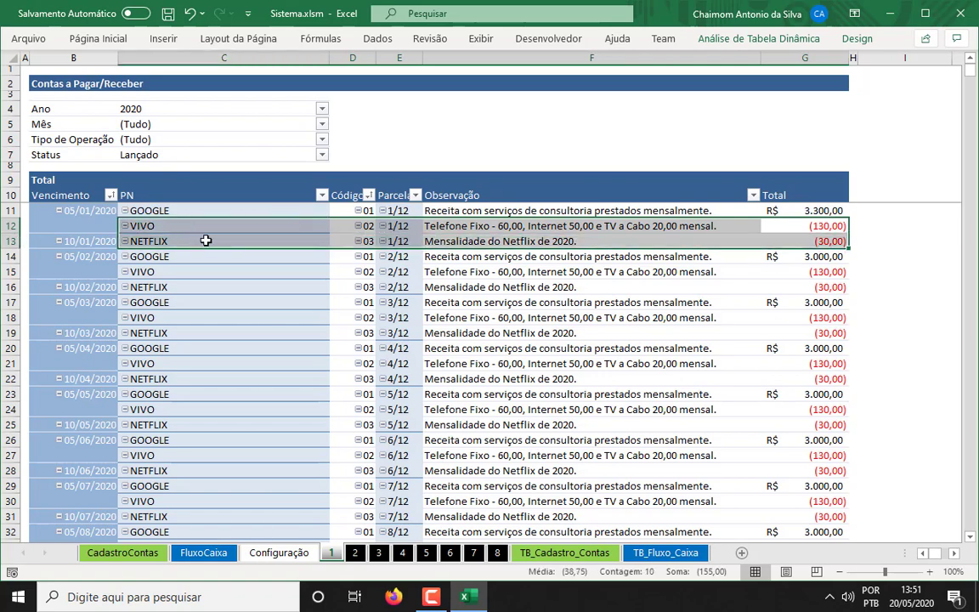
{"action": "scroll", "coordinate": [330, 337], "scroll_direction": "down", "scroll_amount": 7}
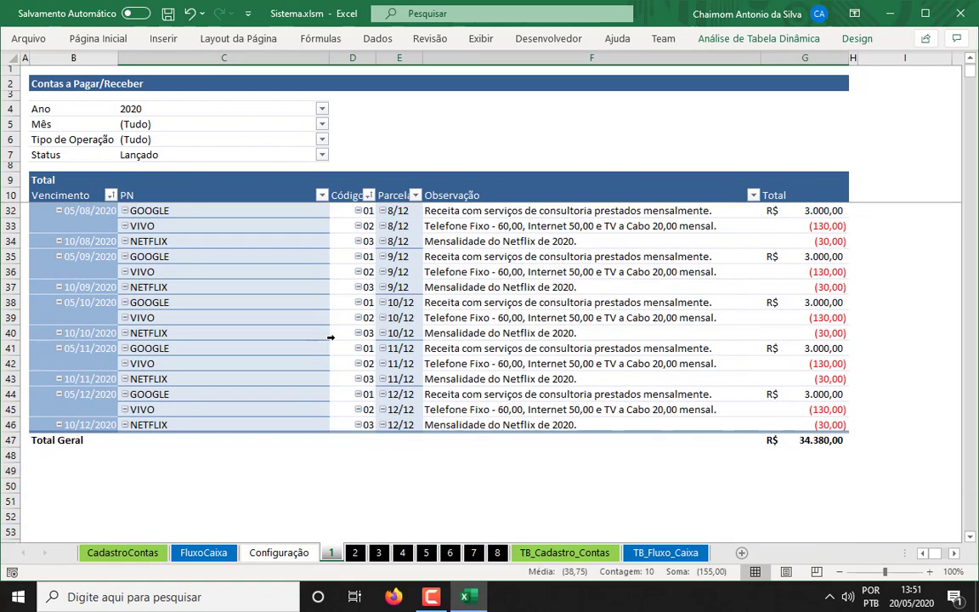
{"action": "scroll", "coordinate": [330, 338], "scroll_direction": "up", "scroll_amount": 7}
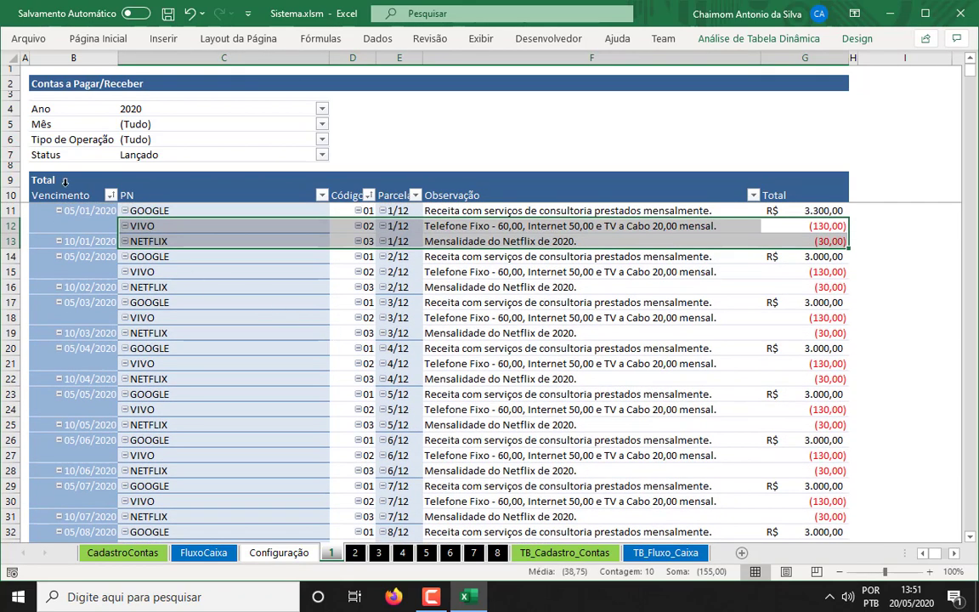
Step: Filter the Contas a Pagar/Receber pivot table's Mês field to show only Janeiro
{"action": "left_click", "coordinate": [69, 124]}
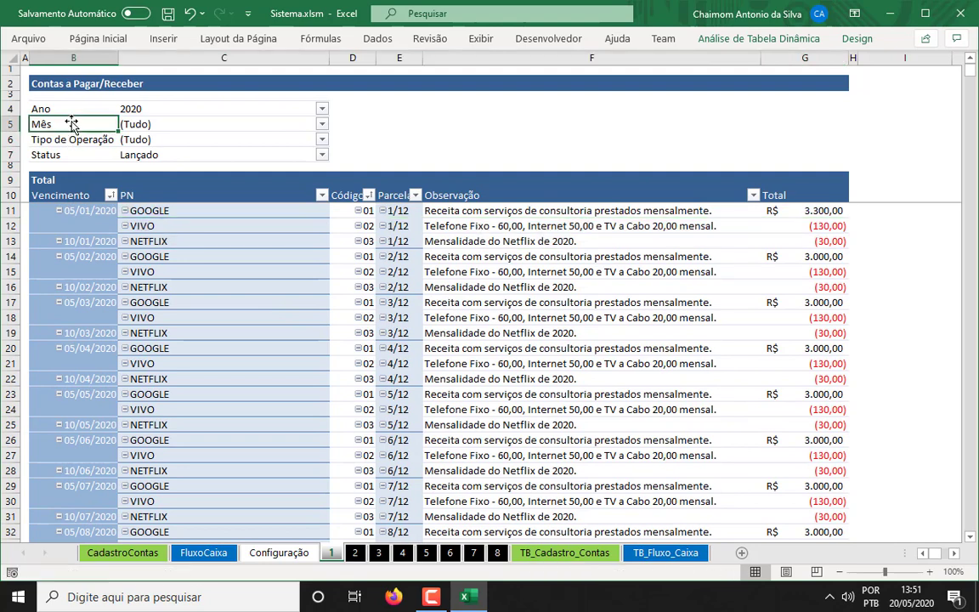
{"action": "left_click", "coordinate": [321, 124]}
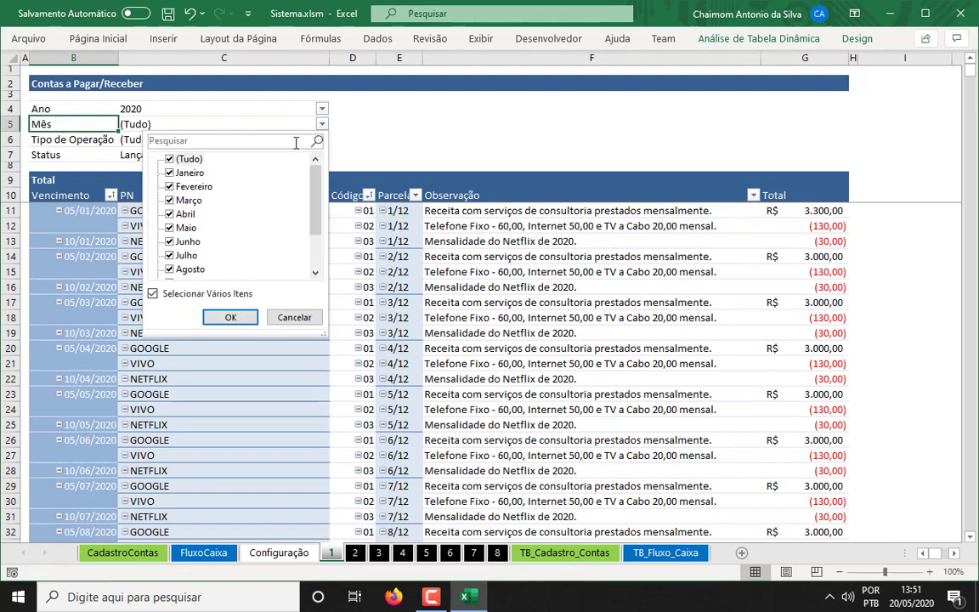
{"action": "left_click", "coordinate": [170, 159]}
{"action": "left_click", "coordinate": [170, 173]}
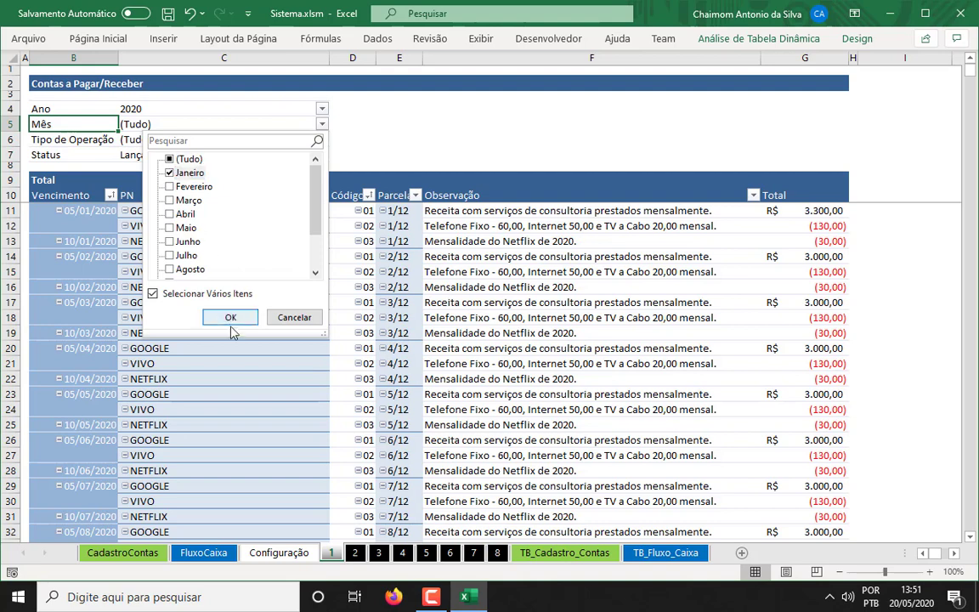
{"action": "left_click", "coordinate": [230, 317]}
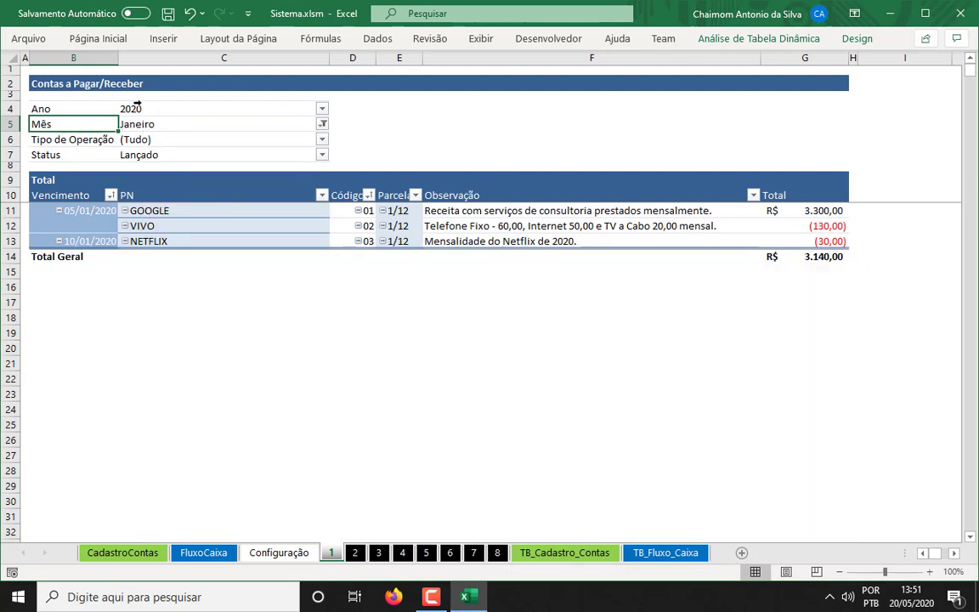
Step: Examine the whole January block of the pivot table, from the column headers to the Total Geral row
{"action": "left_click", "coordinate": [100, 210]}
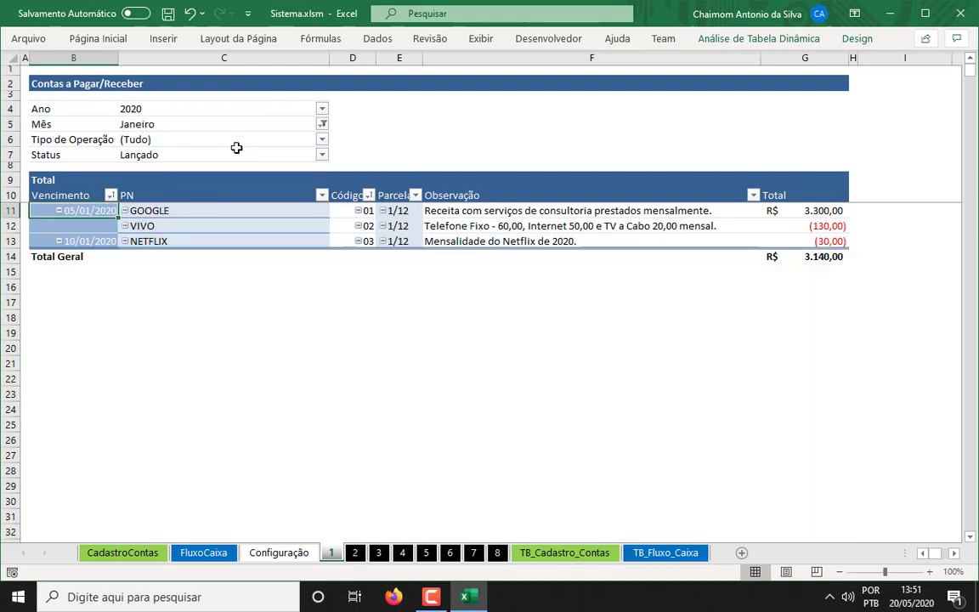
{"action": "key", "text": "Up"}
{"action": "key", "text": "shift+Down"}
{"action": "key", "text": "shift+Down"}
{"action": "key", "text": "shift+Down"}
{"action": "key", "text": "shift+Down"}
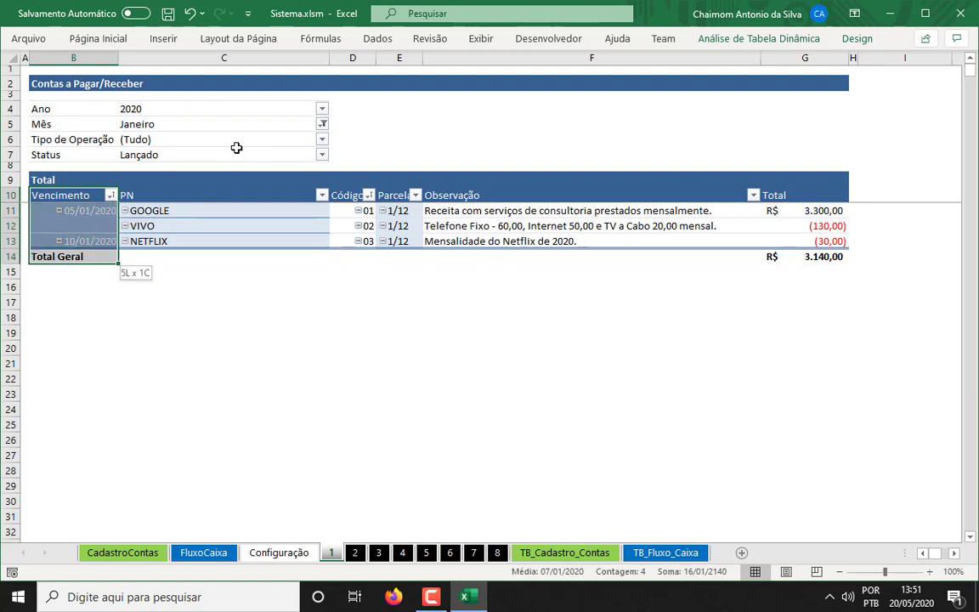
{"action": "key", "text": "shift+Right"}
{"action": "key", "text": "shift+Right"}
{"action": "key", "text": "shift+Right"}
{"action": "key", "text": "shift+Right"}
{"action": "key", "text": "shift+Right"}
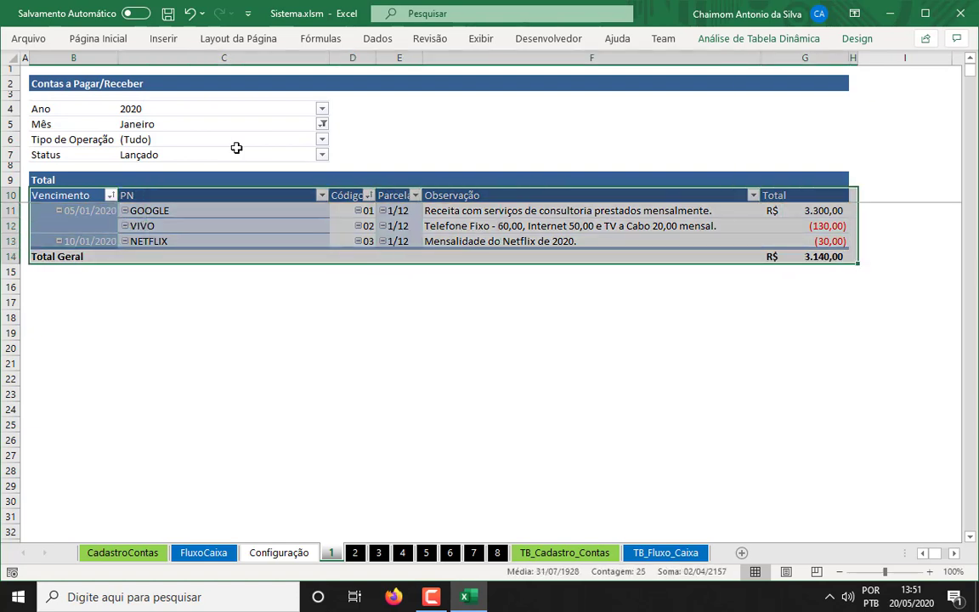
{"action": "key", "text": "shift+Left"}
{"action": "key", "text": "shift+Left"}
{"action": "key", "text": "shift+Left"}
{"action": "key", "text": "shift+Left"}
{"action": "key", "text": "shift+Up"}
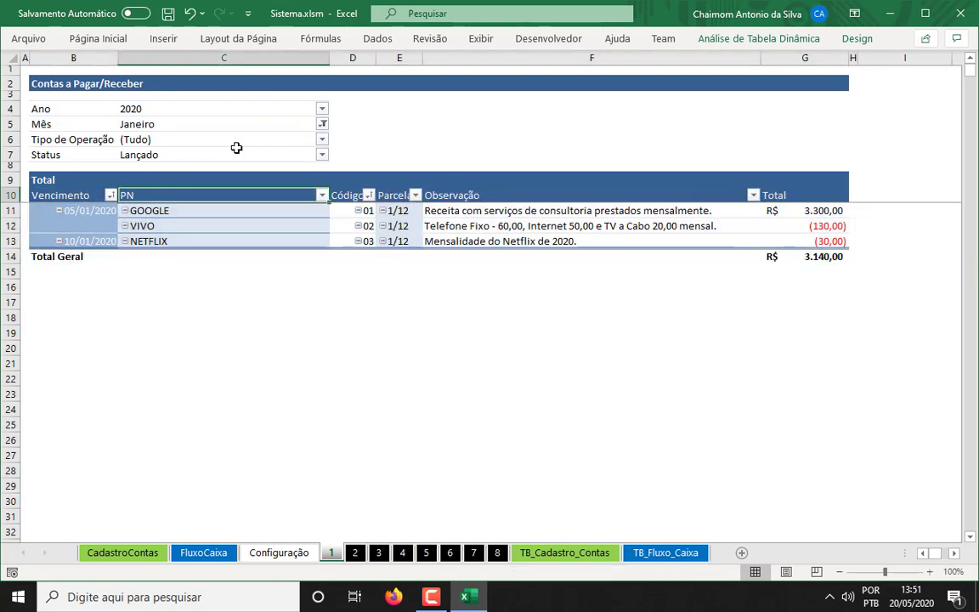
Step: Review the January Google, Vivo and Netflix rows one by one, from due date to total
{"action": "key", "text": "Down"}
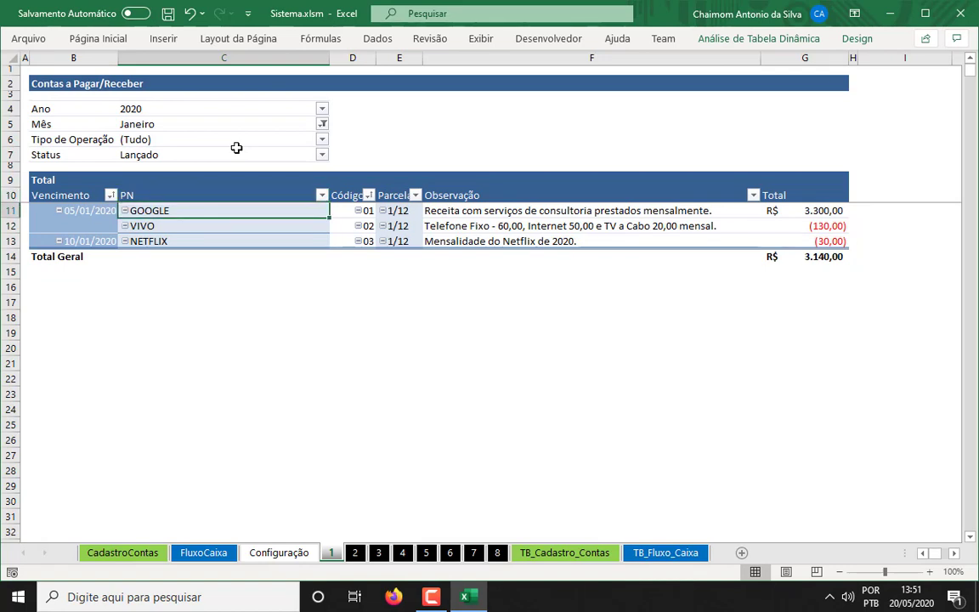
{"action": "key", "text": "Left"}
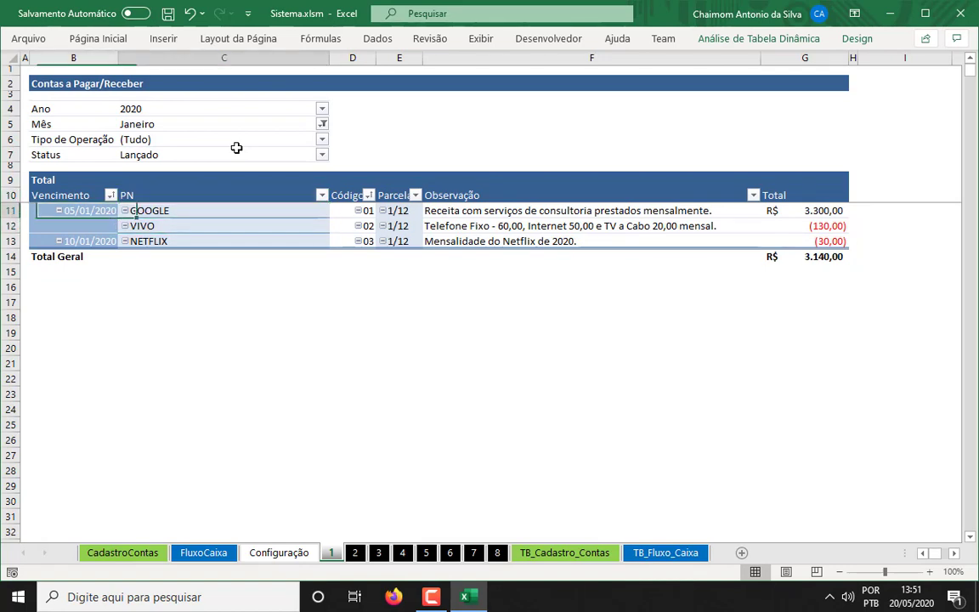
{"action": "key", "text": "Right"}
{"action": "key", "text": "Right"}
{"action": "key", "text": "Right"}
{"action": "key", "text": "Right"}
{"action": "key", "text": "Right"}
{"action": "key", "text": "Down"}
{"action": "key", "text": "Left"}
{"action": "key", "text": "Left"}
{"action": "key", "text": "Left"}
{"action": "key", "text": "Left"}
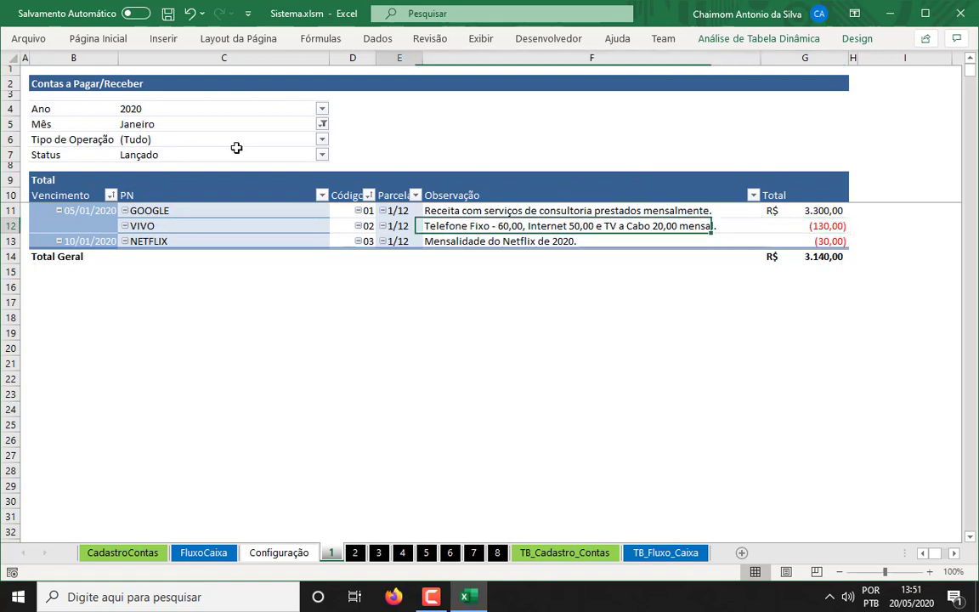
{"action": "key", "text": "Right"}
{"action": "key", "text": "Right"}
{"action": "key", "text": "Right"}
{"action": "key", "text": "Right"}
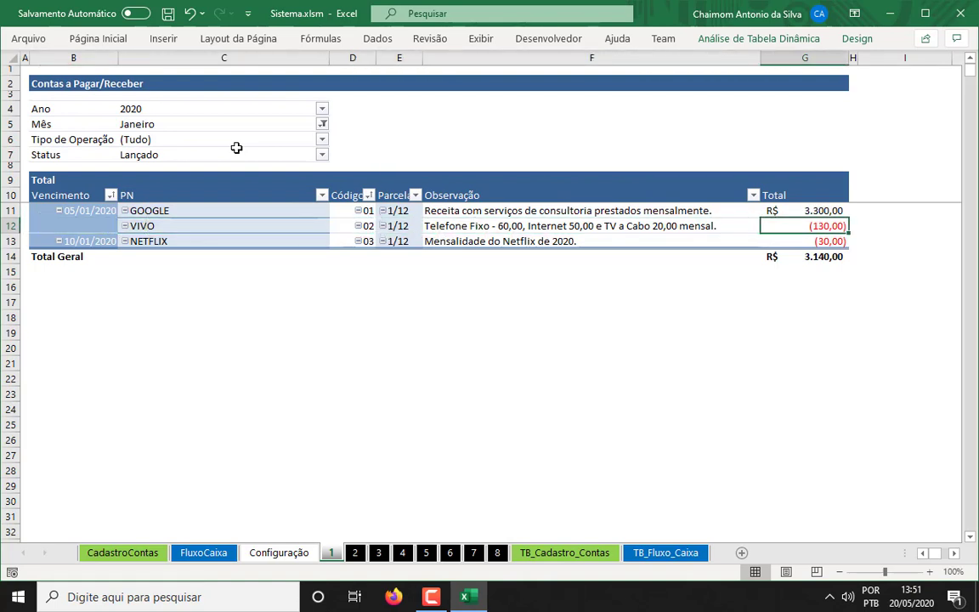
{"action": "key", "text": "Down"}
{"action": "key", "text": "Left"}
{"action": "key", "text": "Left"}
{"action": "key", "text": "Left"}
{"action": "key", "text": "Left"}
{"action": "key", "text": "Left"}
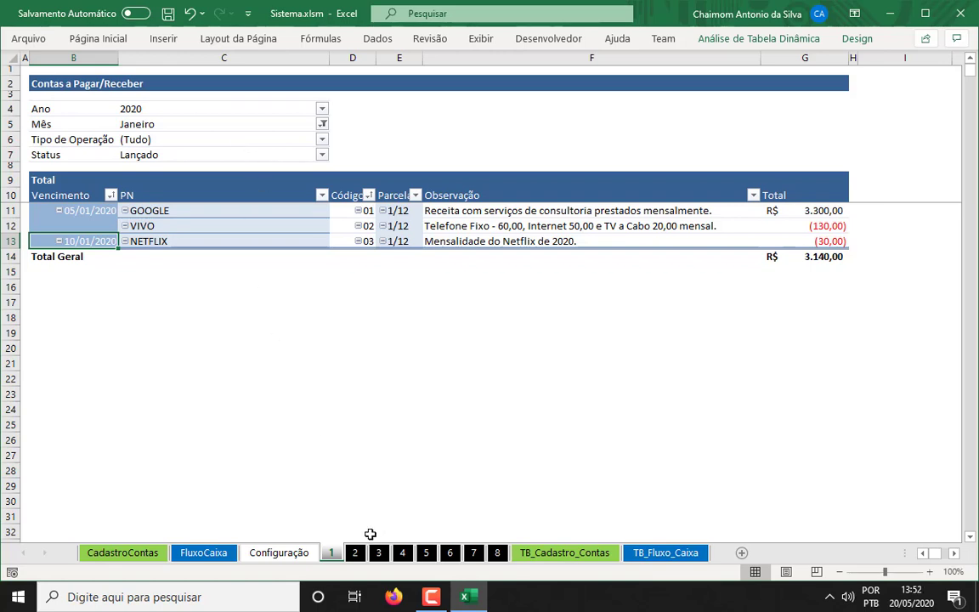
Step: Save the workbook and select the Google row from Vencimento to Total in the January pivot table
{"action": "left_click", "coordinate": [168, 14]}
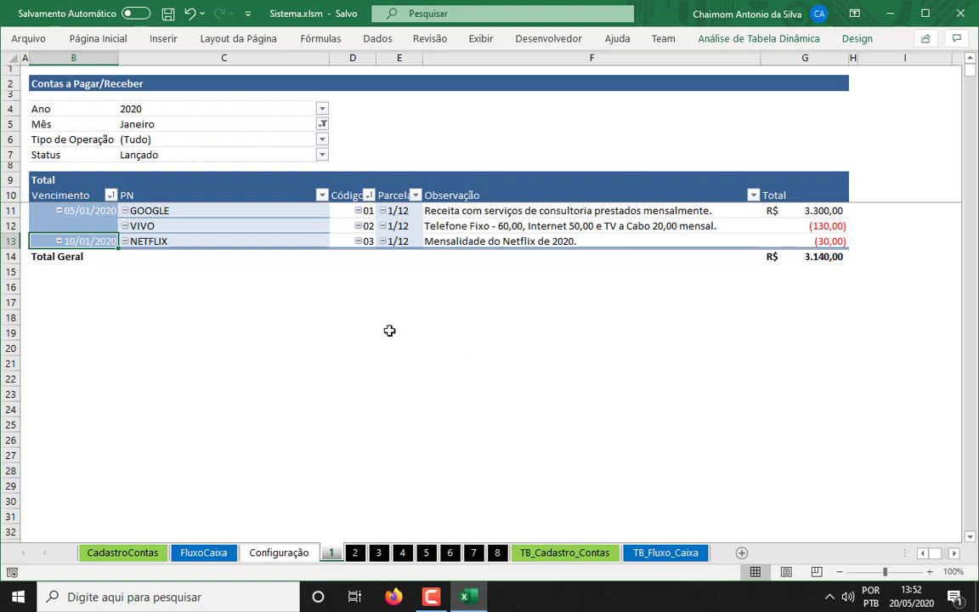
{"action": "left_click", "coordinate": [167, 14]}
{"action": "left_click", "coordinate": [204, 211]}
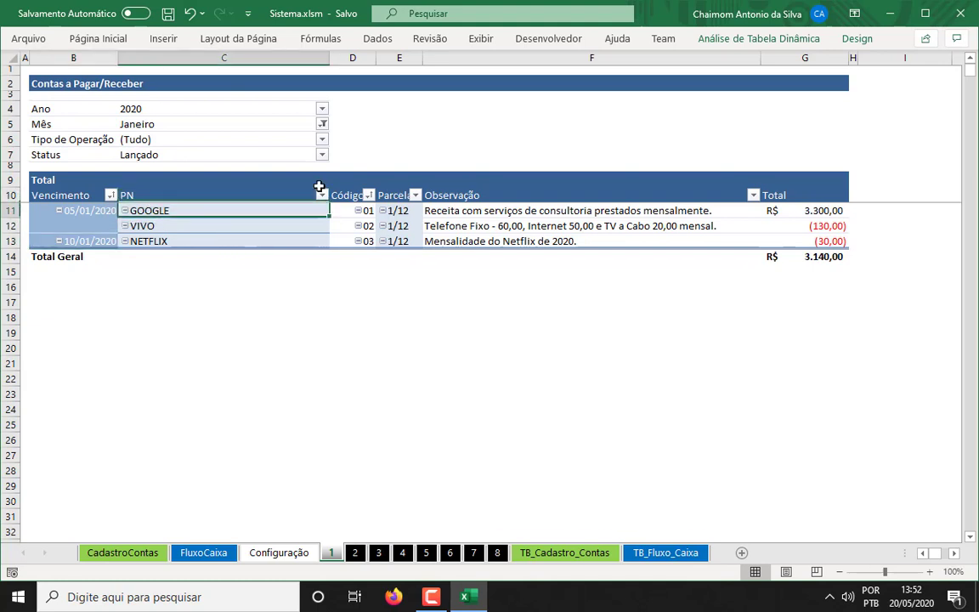
{"action": "key", "text": "Left"}
{"action": "key", "text": "shift+Right"}
{"action": "key", "text": "shift+Right"}
{"action": "key", "text": "shift+Right"}
{"action": "key", "text": "shift+Right"}
{"action": "key", "text": "shift+Right"}
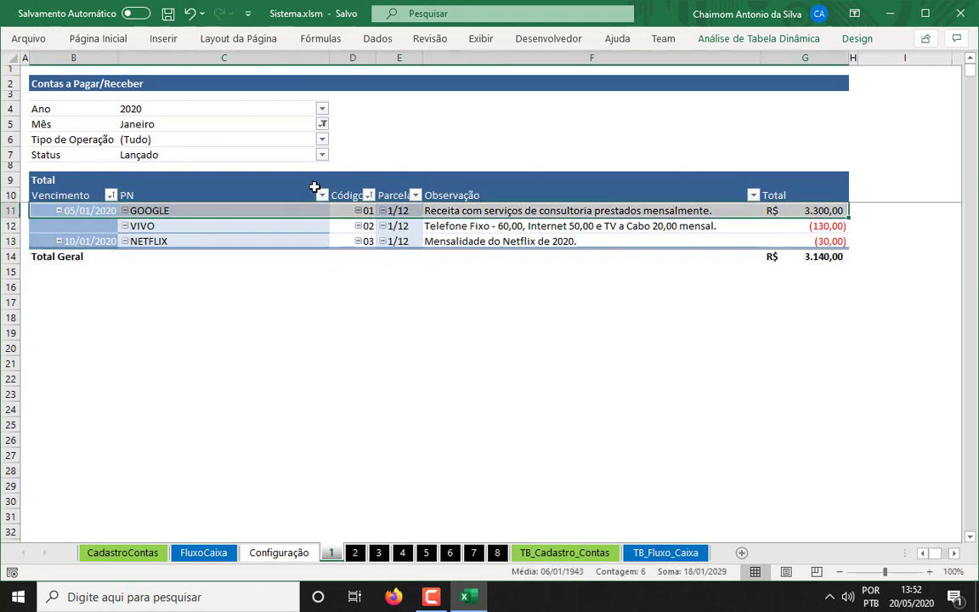
Step: Look through the Configuração sheet's tables in row order, from Plano de Contas to Interfaces do Sistema
{"action": "left_click", "coordinate": [283, 552]}
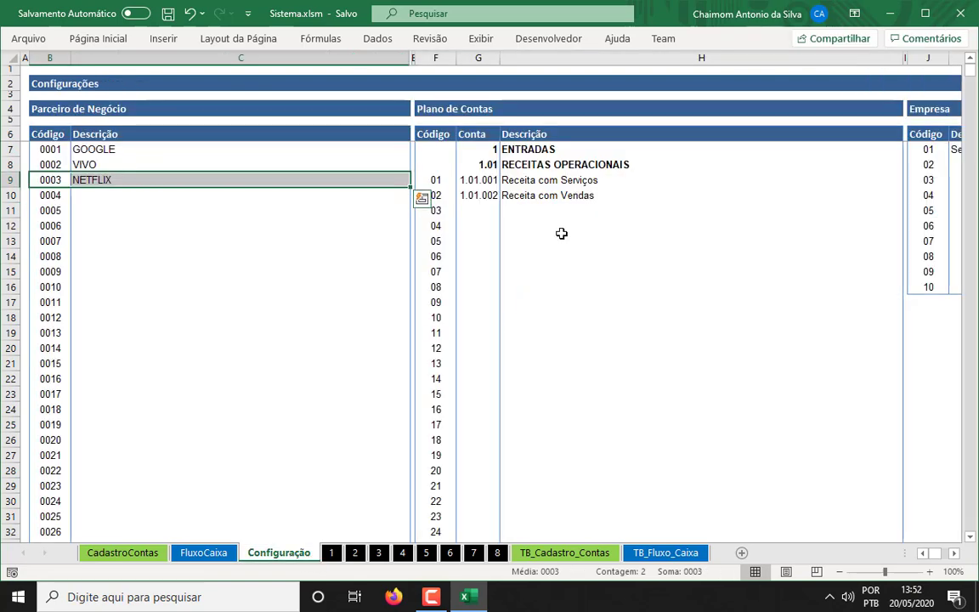
{"action": "left_click", "coordinate": [585, 184]}
{"action": "key", "text": "Right"}
{"action": "key", "text": "Right"}
{"action": "key", "text": "Right"}
{"action": "key", "text": "Right"}
{"action": "key", "text": "Right"}
{"action": "key", "text": "Right"}
{"action": "key", "text": "Right"}
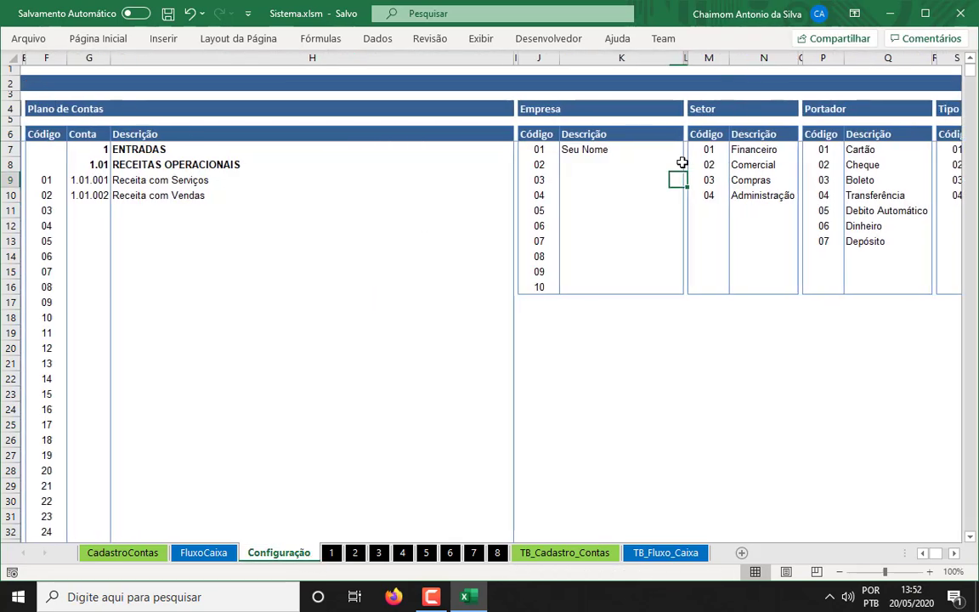
{"action": "key", "text": "Right"}
{"action": "key", "text": "Right"}
{"action": "key", "text": "Right"}
{"action": "key", "text": "Right"}
{"action": "key", "text": "Right"}
{"action": "key", "text": "Right"}
{"action": "key", "text": "Right"}
{"action": "key", "text": "Right"}
{"action": "key", "text": "Right"}
{"action": "key", "text": "Right"}
{"action": "key", "text": "Right"}
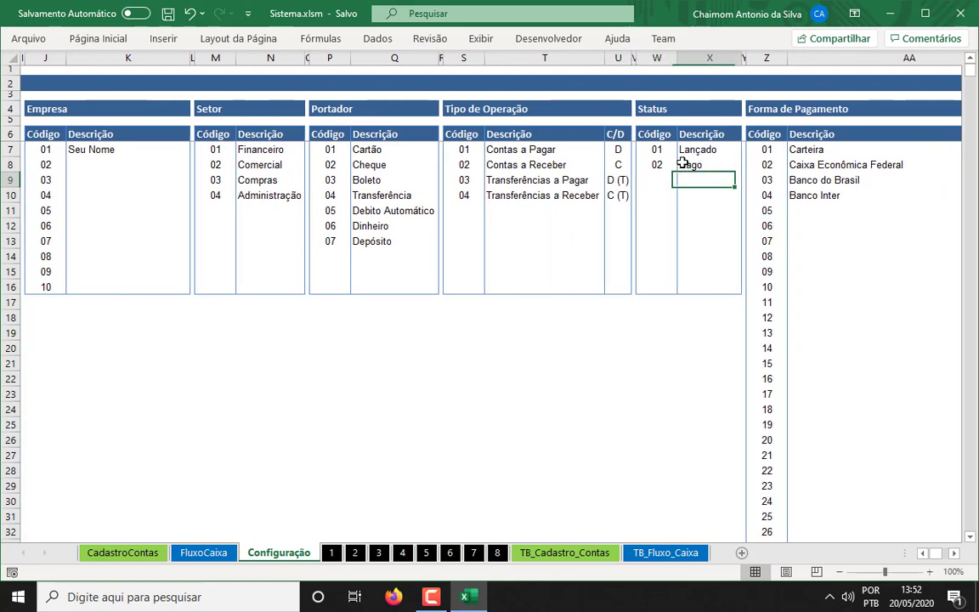
{"action": "key", "text": "Right"}
{"action": "key", "text": "Right"}
{"action": "key", "text": "Right"}
{"action": "key", "text": "Right"}
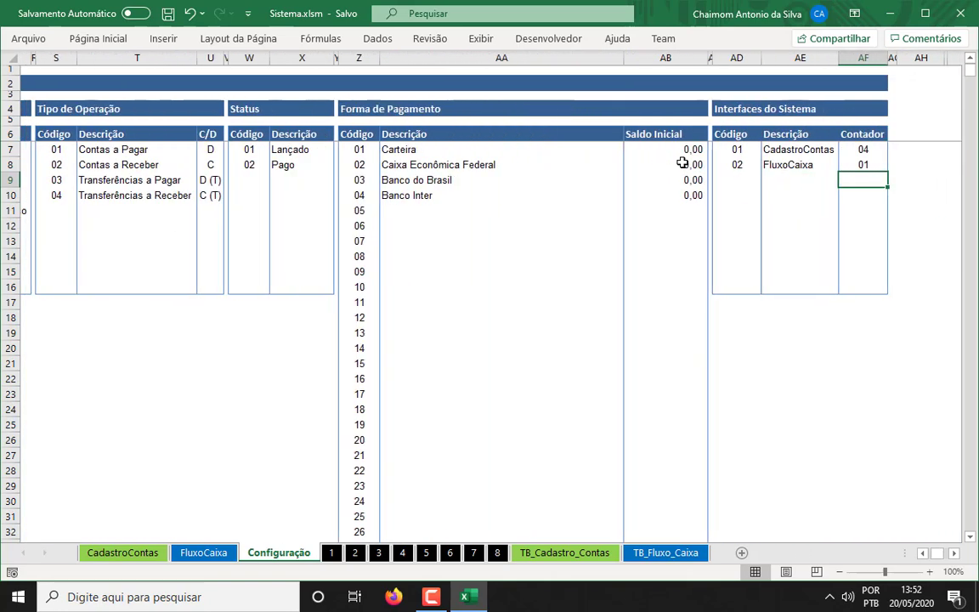
Step: Examine the Carteira and Caixa Econômica Federal entries and their Saldo Inicial in the Forma de Pagamento table
{"action": "key", "text": "Left"}
{"action": "key", "text": "Left"}
{"action": "key", "text": "Left"}
{"action": "key", "text": "Up"}
{"action": "key", "text": "Up"}
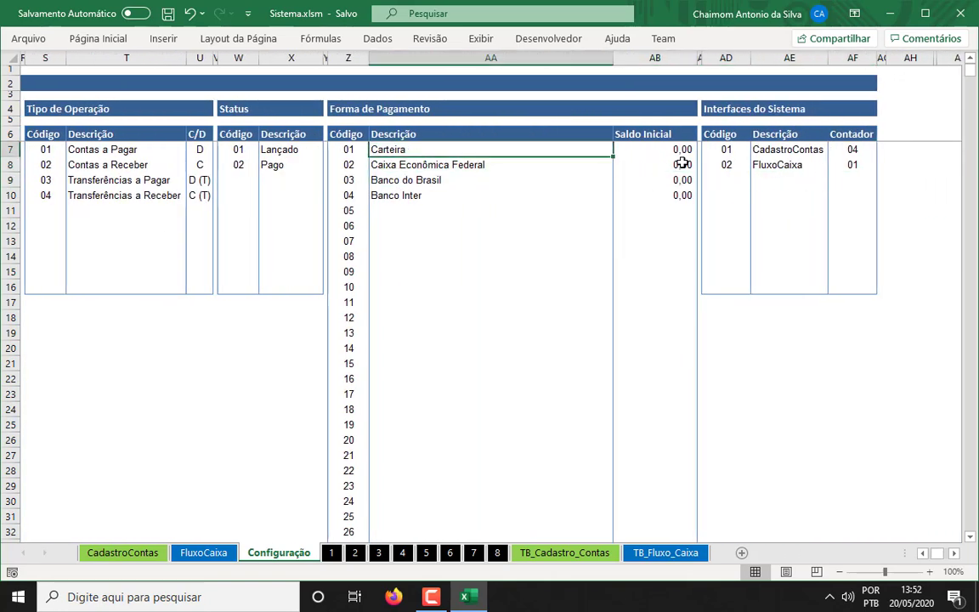
{"action": "key", "text": "Left"}
{"action": "key", "text": "Right"}
{"action": "key", "text": "Right"}
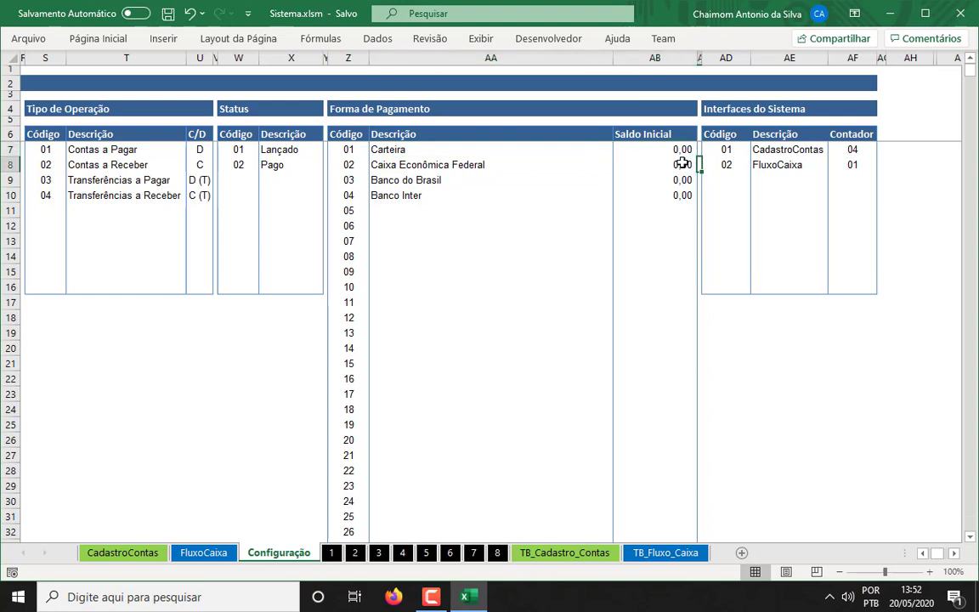
{"action": "key", "text": "Down"}
{"action": "key", "text": "Left"}
{"action": "key", "text": "Left"}
{"action": "key", "text": "Right"}
{"action": "key", "text": "Right"}
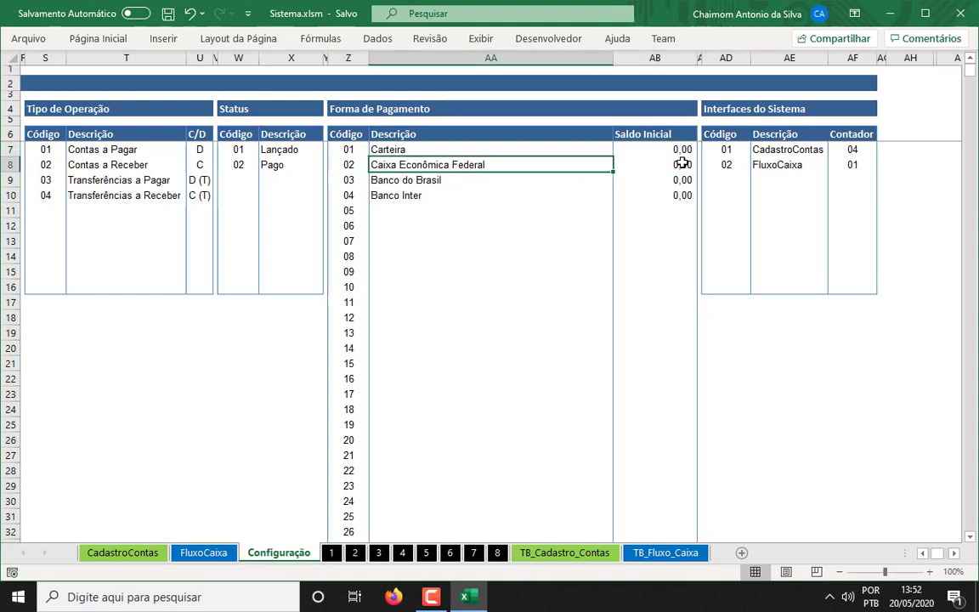
{"action": "key", "text": "Left"}
{"action": "key", "text": "Left"}
{"action": "key", "text": "Right"}
{"action": "key", "text": "Right"}
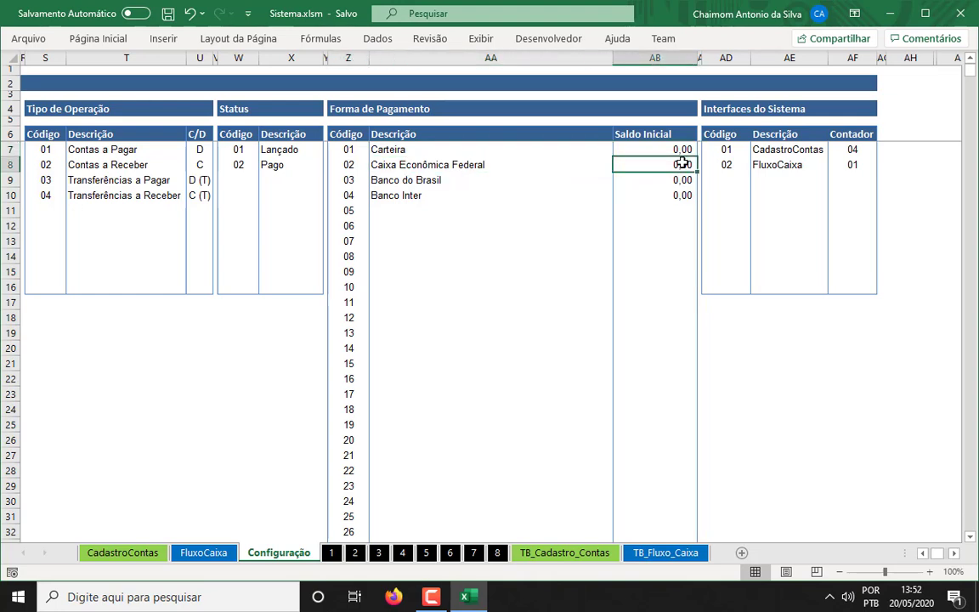
{"action": "key", "text": "Left"}
{"action": "key", "text": "Left"}
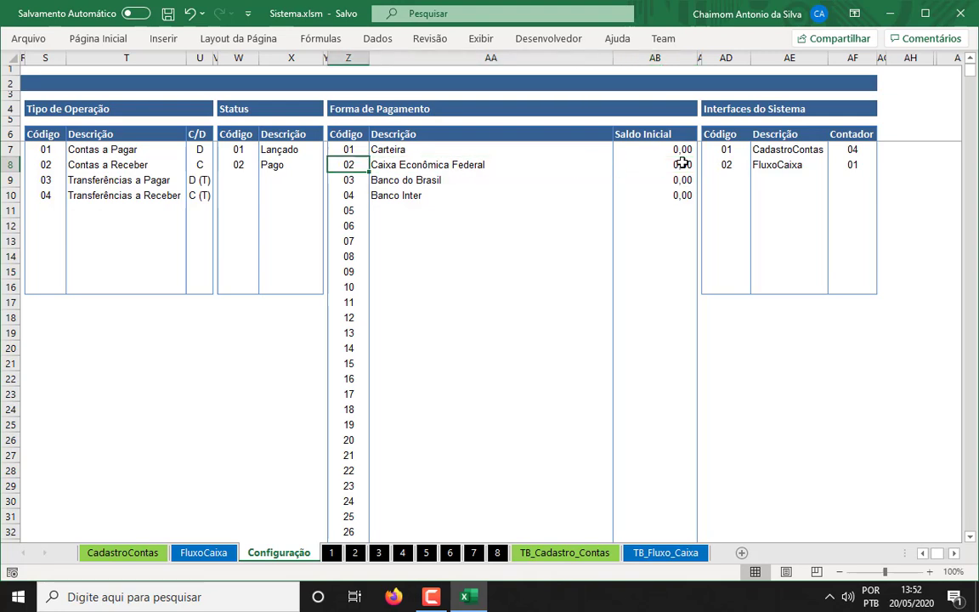
{"action": "key", "text": "Right"}
{"action": "key", "text": "Right"}
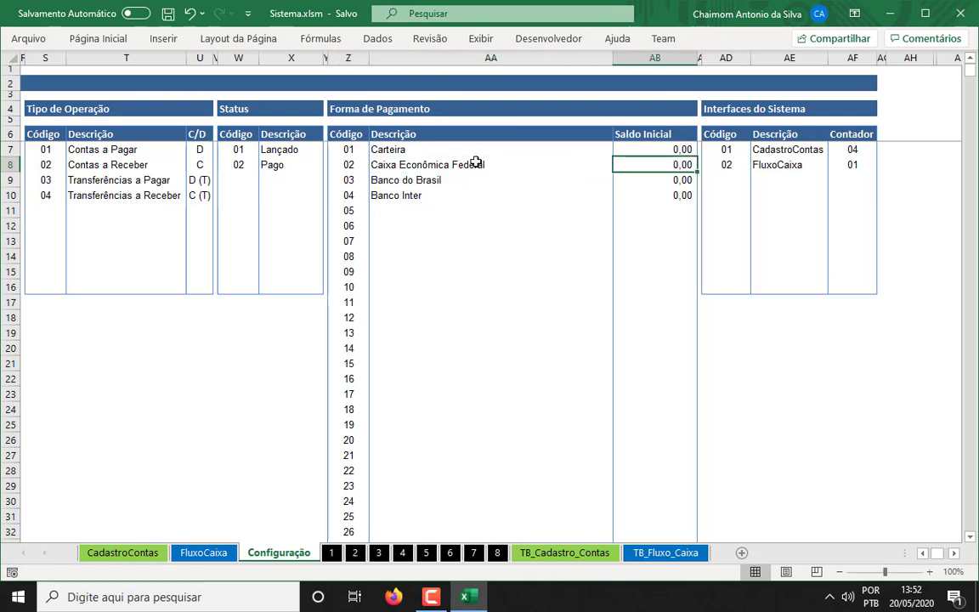
Step: Set Banco Inter's Saldo Inicial to 100 in the Forma de Pagamento table and select its full row
{"action": "left_click", "coordinate": [399, 196]}
{"action": "left_click", "coordinate": [651, 198]}
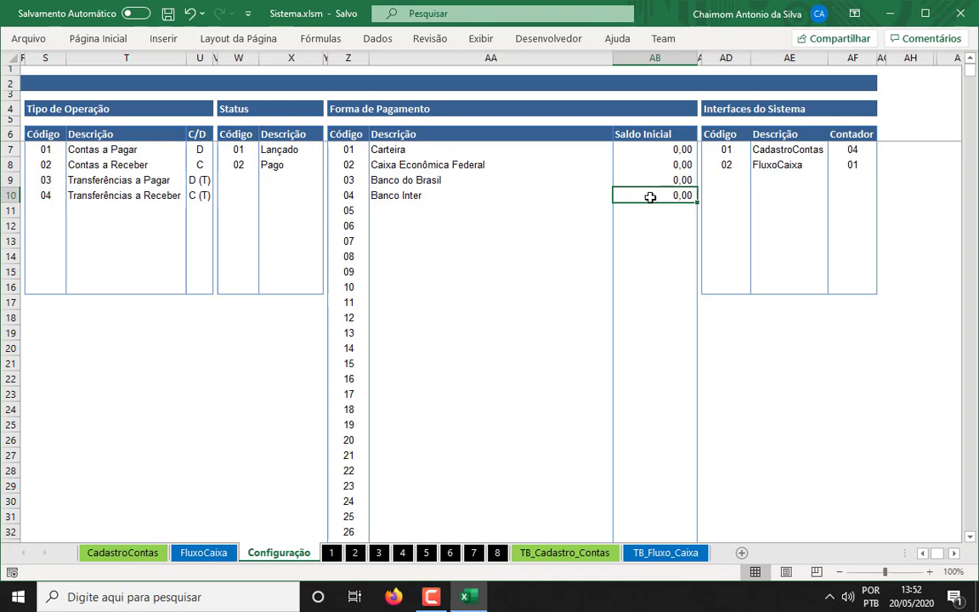
{"action": "type", "text": "100"}
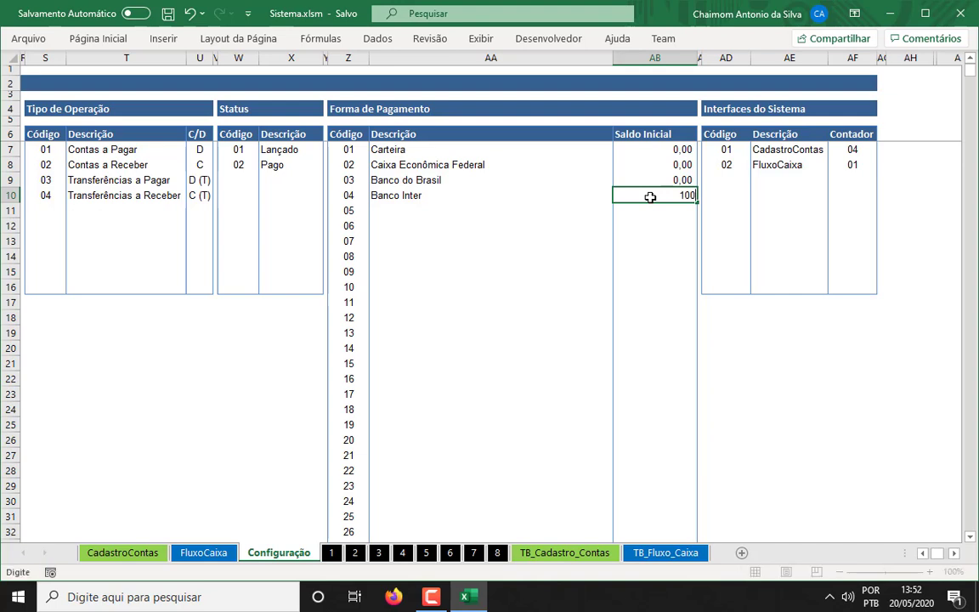
{"action": "key", "text": "Left"}
{"action": "key", "text": "Left"}
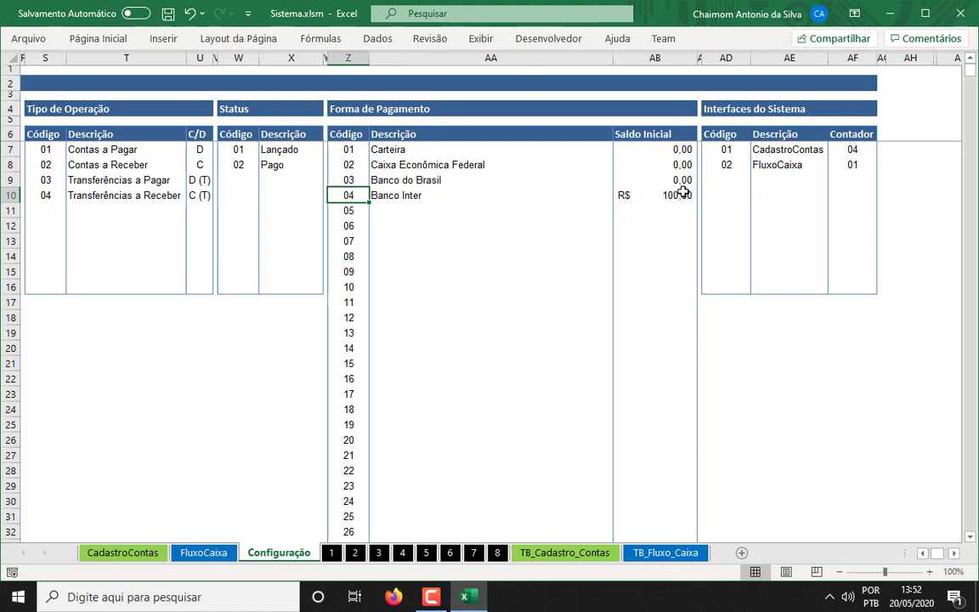
{"action": "left_click_drag", "start_coordinate": [678, 195], "coordinate": [577, 195]}
{"action": "left_click", "coordinate": [673, 195]}
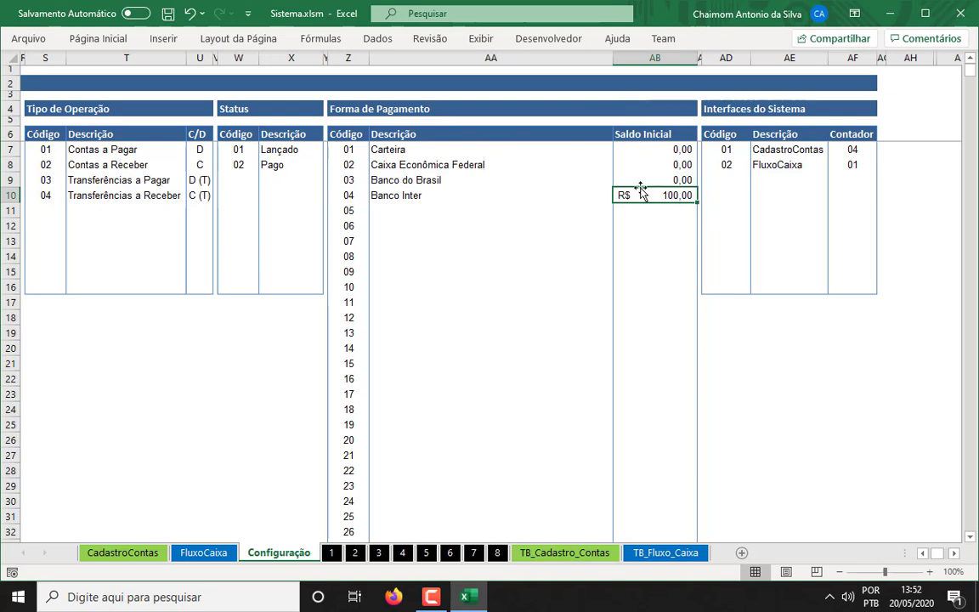
{"action": "left_click_drag", "start_coordinate": [349, 195], "coordinate": [654, 197]}
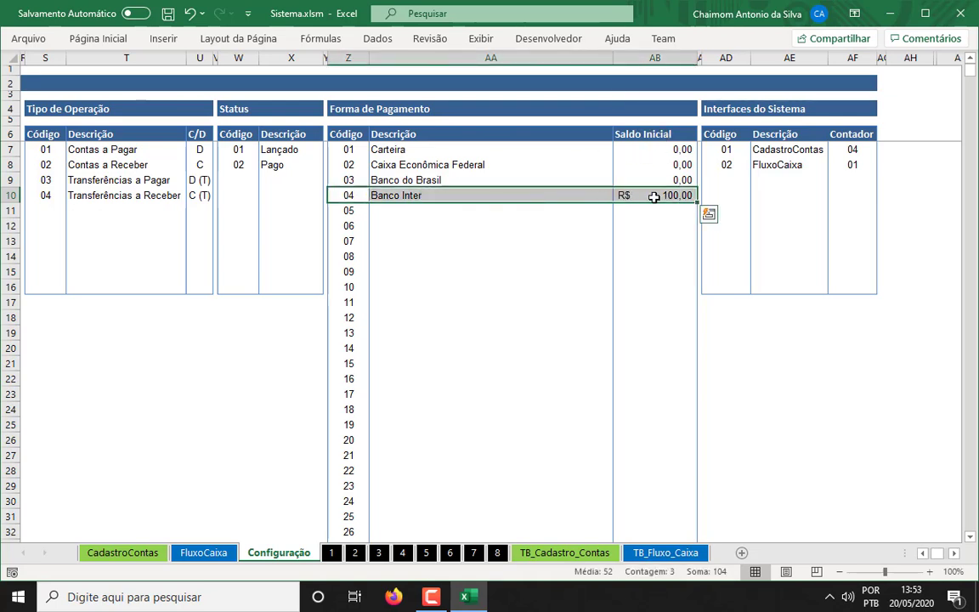
Step: Return to sheet 1 and refresh the Contas a Pagar/Receber pivot table
{"action": "left_click", "coordinate": [331, 555]}
{"action": "right_click", "coordinate": [189, 254]}
{"action": "right_click", "coordinate": [167, 244]}
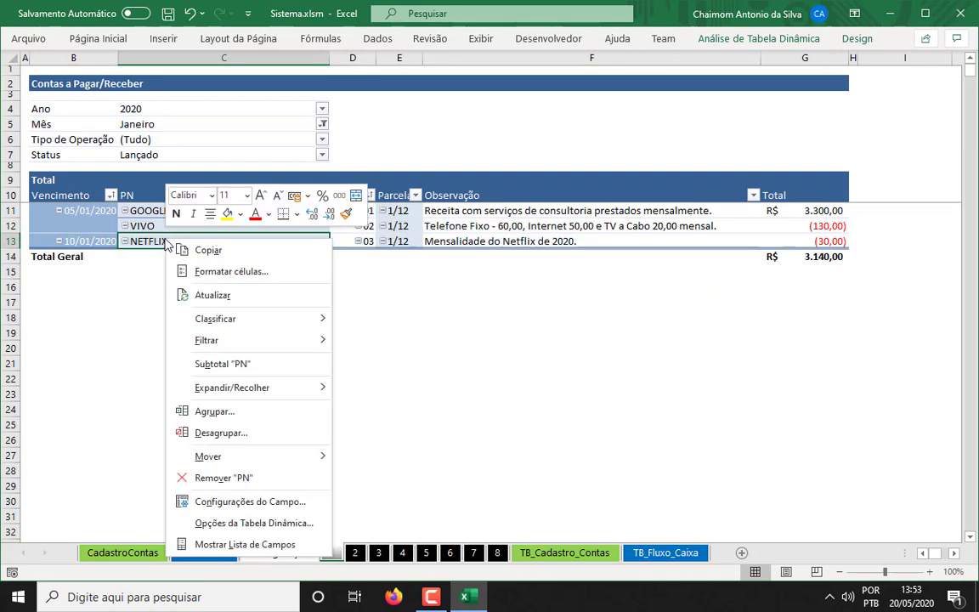
{"action": "left_click", "coordinate": [233, 306]}
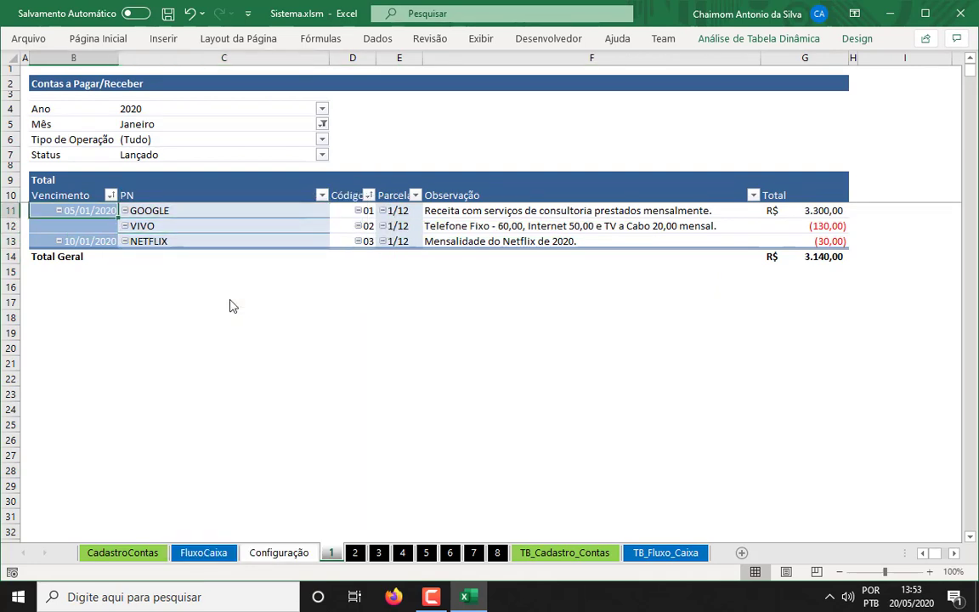
Step: Examine the GOOGLE receivable's row in the pivot table, from Vencimento across Código and Parcela to Total
{"action": "key", "text": "shift+Right"}
{"action": "key", "text": "ctrl+shift+Right"}
{"action": "key", "text": "Right"}
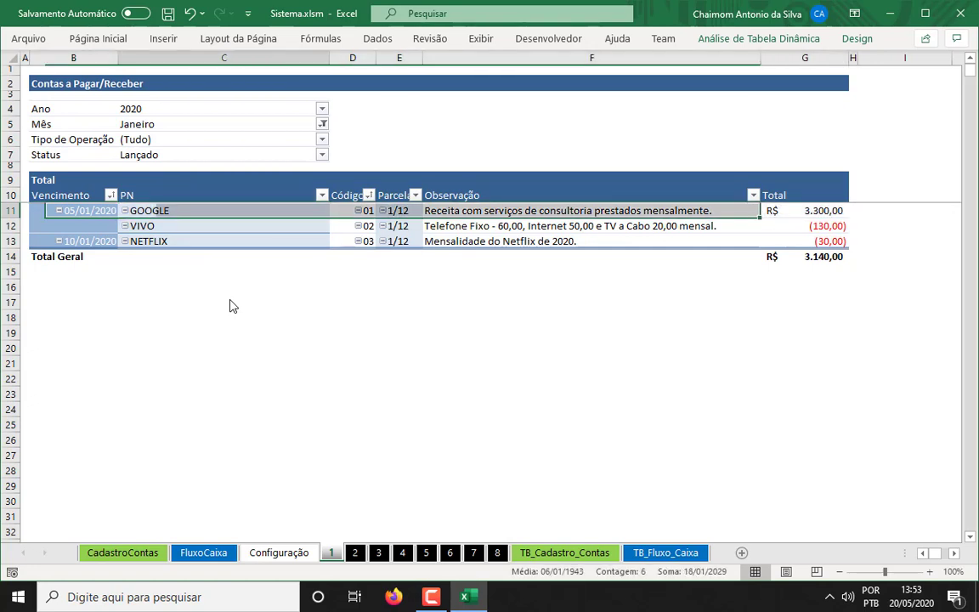
{"action": "key", "text": "Right"}
{"action": "key", "text": "shift+Right"}
{"action": "key", "text": "ctrl+shift+Right"}
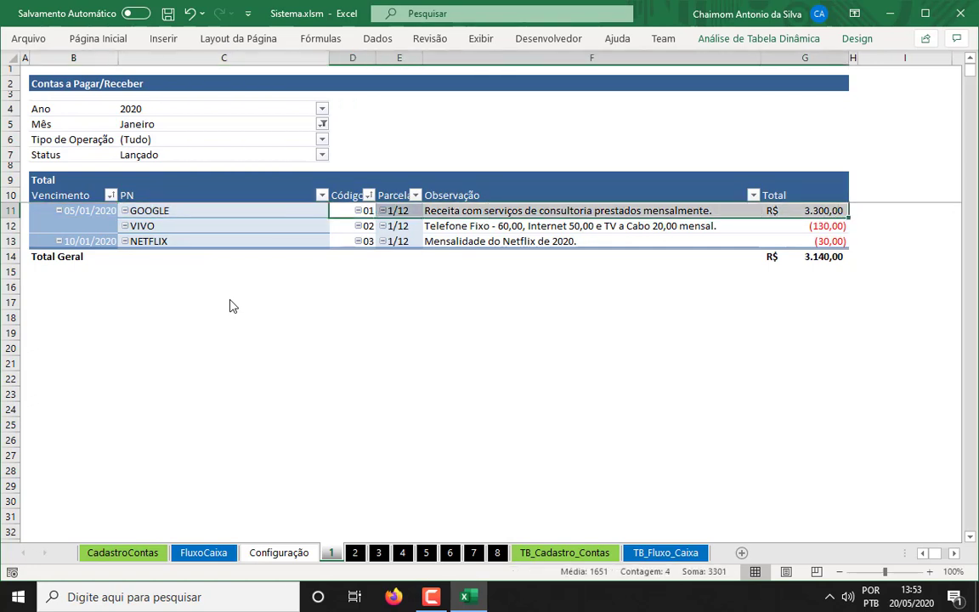
{"action": "key", "text": "Right"}
{"action": "key", "text": "shift+Left"}
{"action": "key", "text": "shift+Left"}
{"action": "key", "text": "shift+Left"}
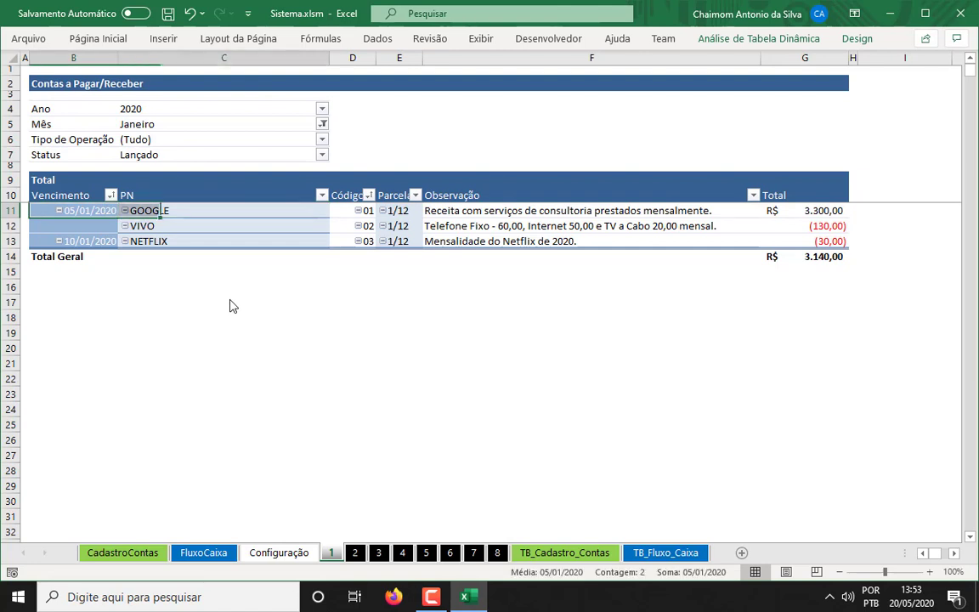
{"action": "key", "text": "Left"}
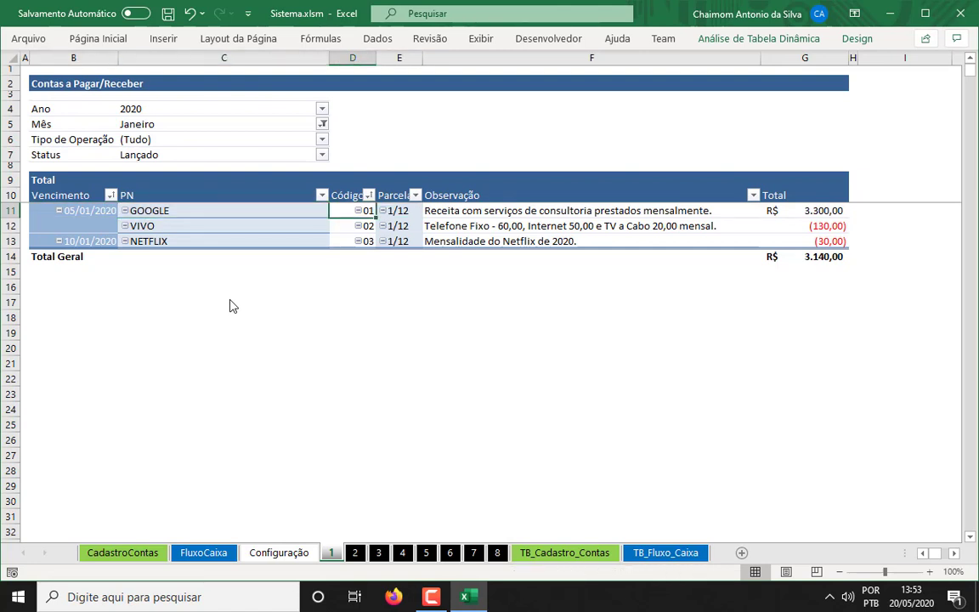
{"action": "key", "text": "shift+Right"}
{"action": "key", "text": "Right"}
{"action": "key", "text": "Left"}
{"action": "key", "text": "shift+Right"}
{"action": "key", "text": "Right"}
{"action": "key", "text": "Left"}
{"action": "key", "text": "shift+Right"}
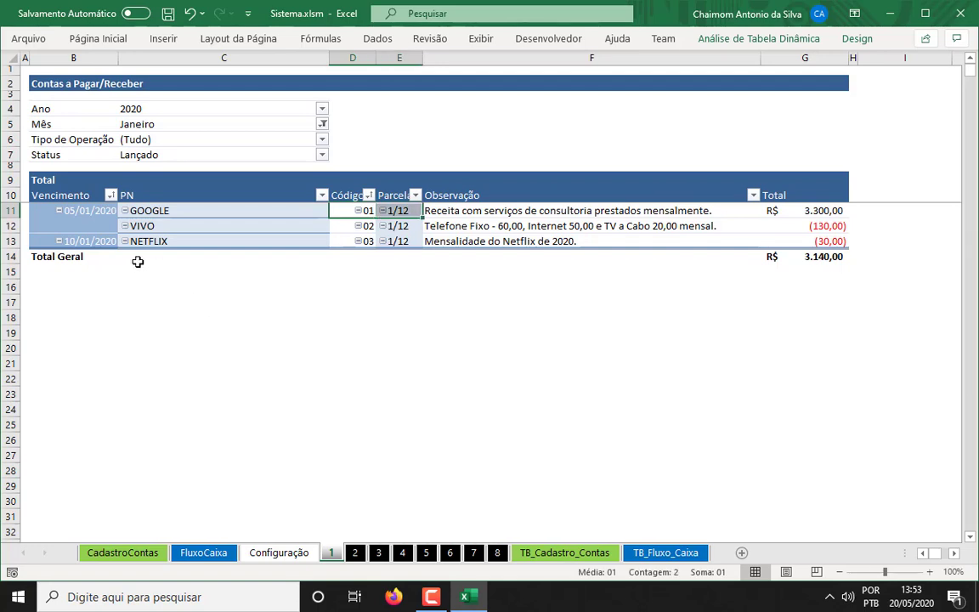
{"action": "left_click", "coordinate": [558, 214]}
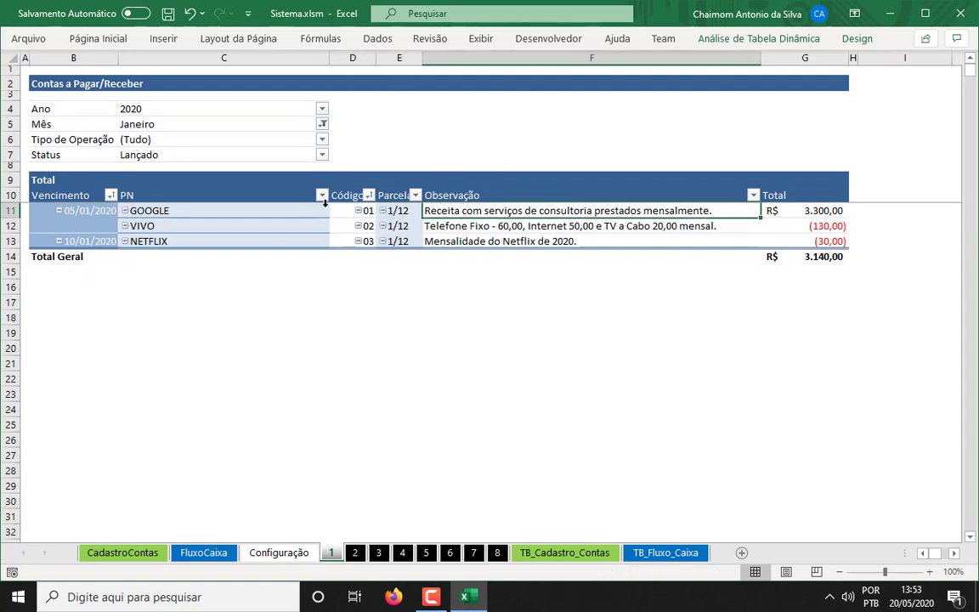
{"action": "left_click", "coordinate": [352, 211]}
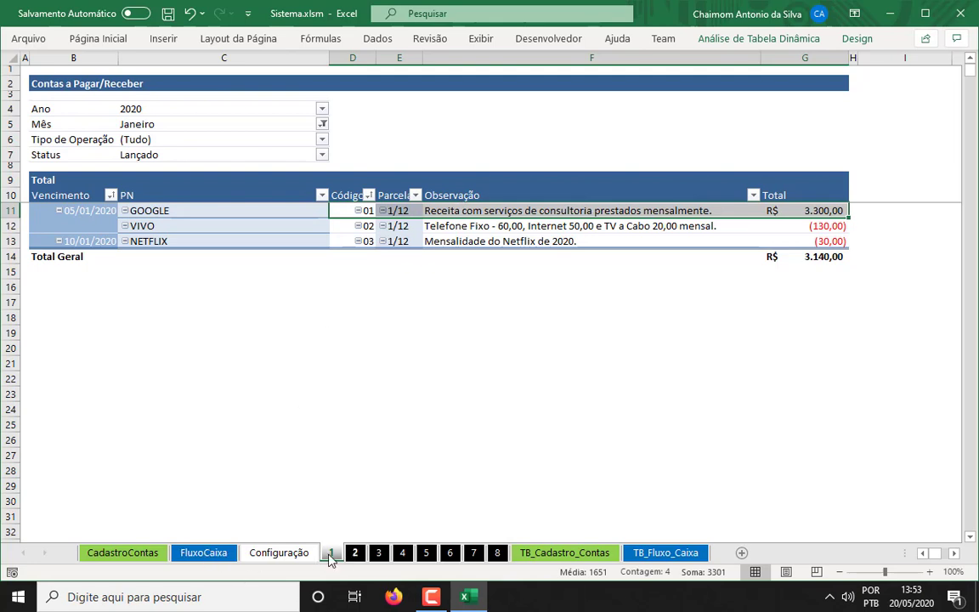
Step: On the FluxoCaixa form, enter Código 01 and Parcela 1/12 for the CP/CR, matching the GOOGLE row on sheet 1
{"action": "left_click", "coordinate": [189, 557]}
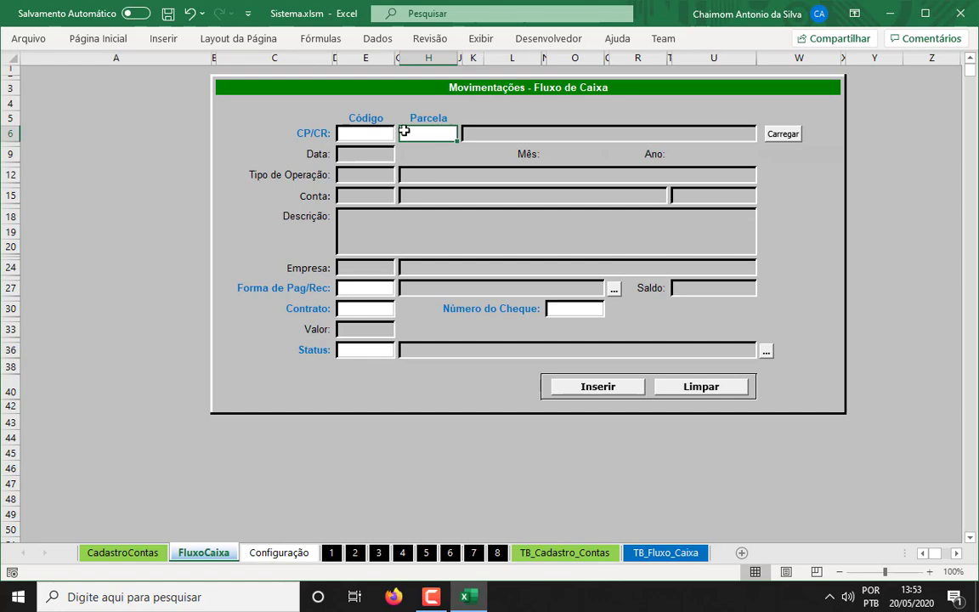
{"action": "left_click", "coordinate": [331, 553]}
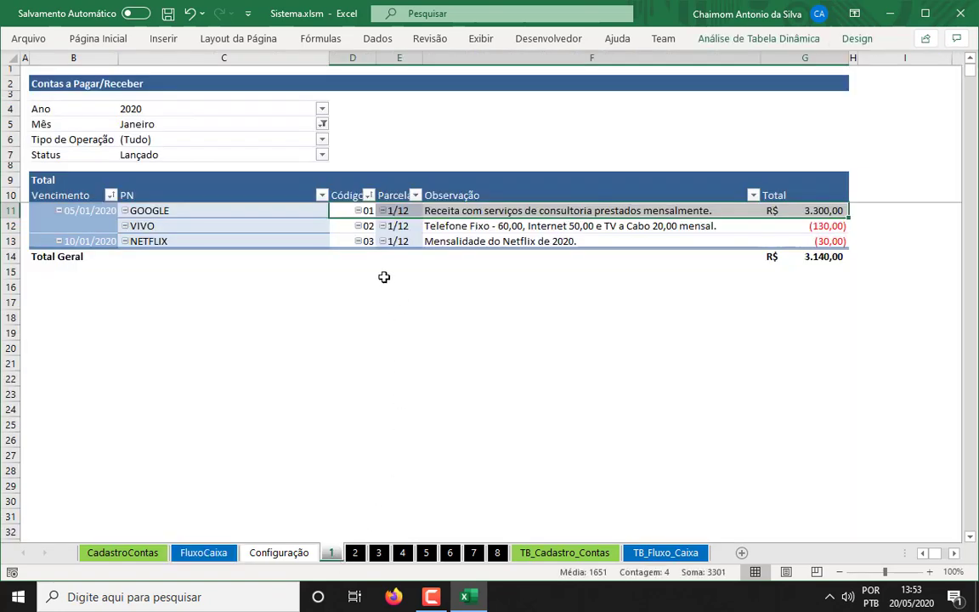
{"action": "left_click", "coordinate": [204, 553]}
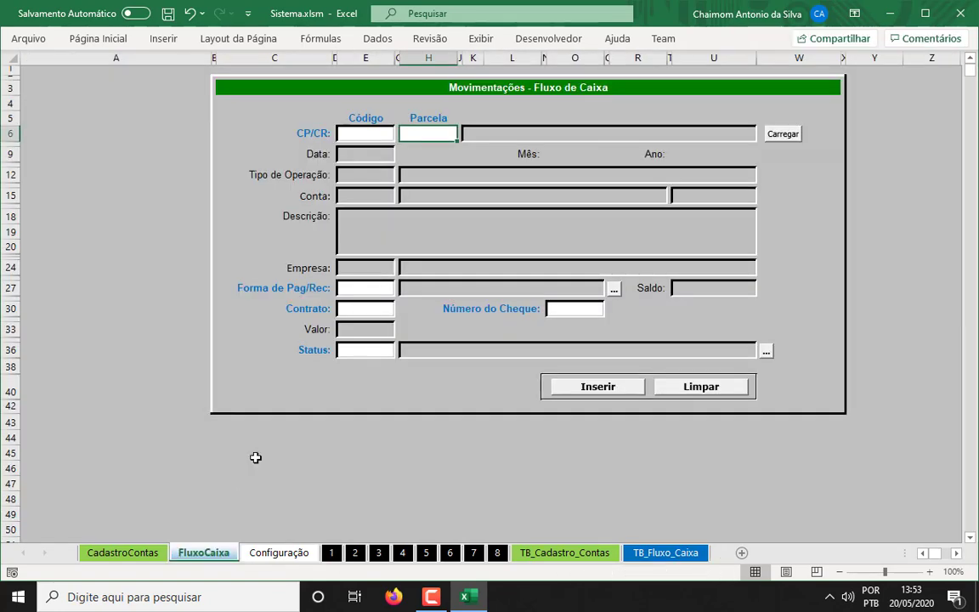
{"action": "left_click", "coordinate": [364, 134]}
{"action": "key", "text": "Tab"}
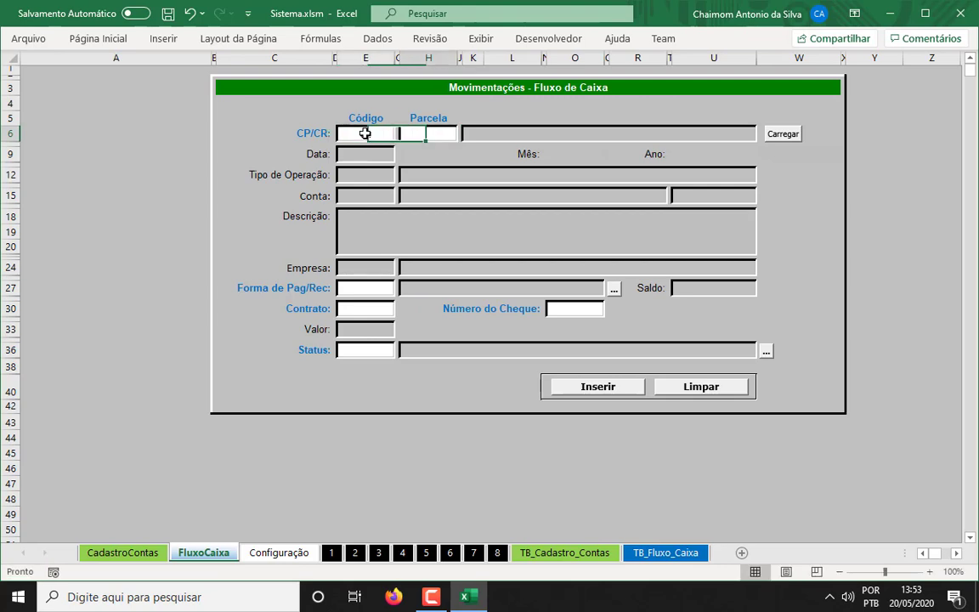
{"action": "type", "text": "1/12"}
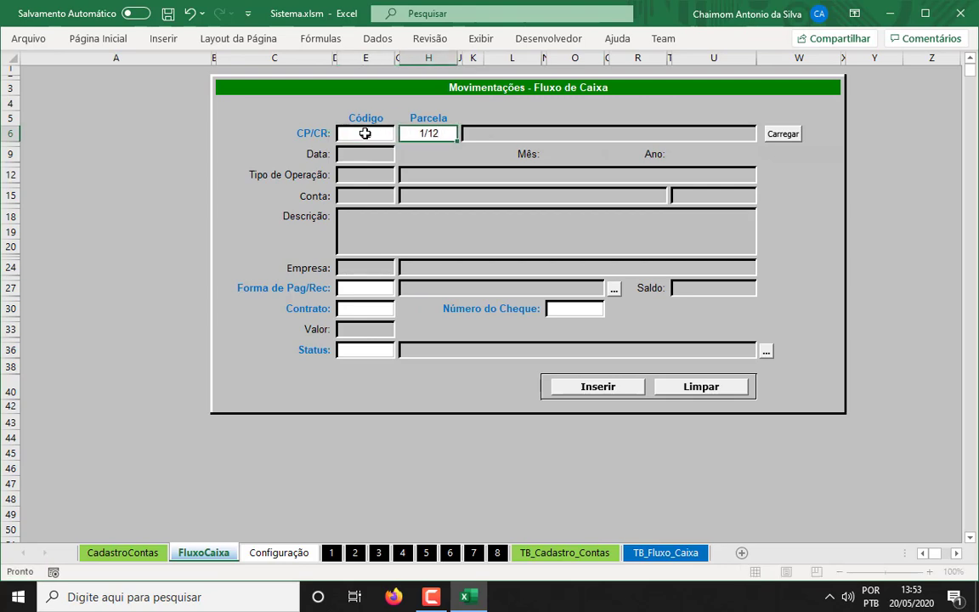
{"action": "left_click", "coordinate": [365, 134]}
{"action": "type", "text": "01"}
{"action": "key", "text": "Return"}
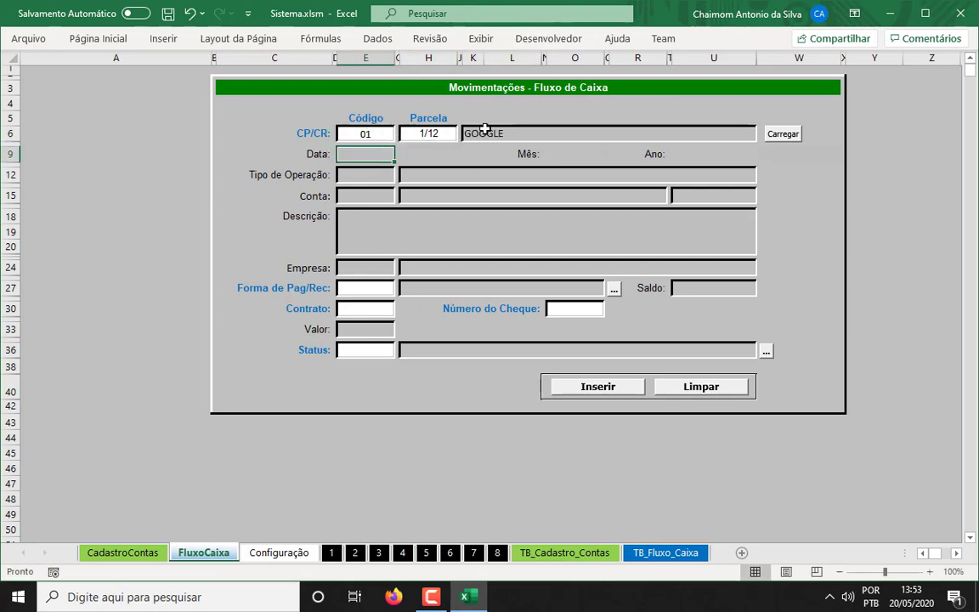
Step: Try 1/1 as the Parcela for CP/CR code 01
{"action": "left_click", "coordinate": [426, 132]}
{"action": "type", "text": "1/1"}
{"action": "key", "text": "Return"}
{"action": "type", "text": "1"}
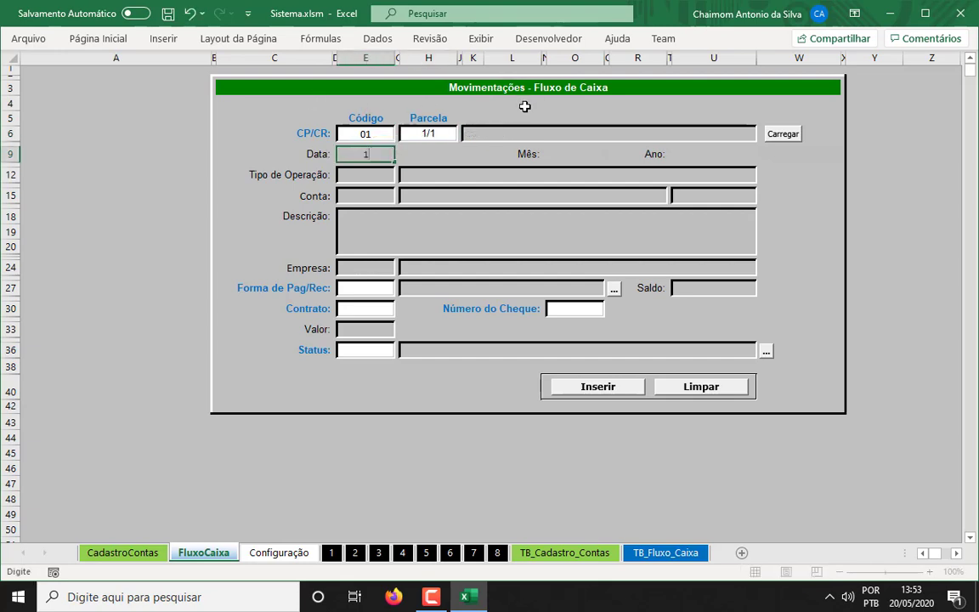
{"action": "key", "text": "Escape"}
{"action": "key", "text": "Up"}
{"action": "key", "text": "Right"}
{"action": "type", "text": "1"}
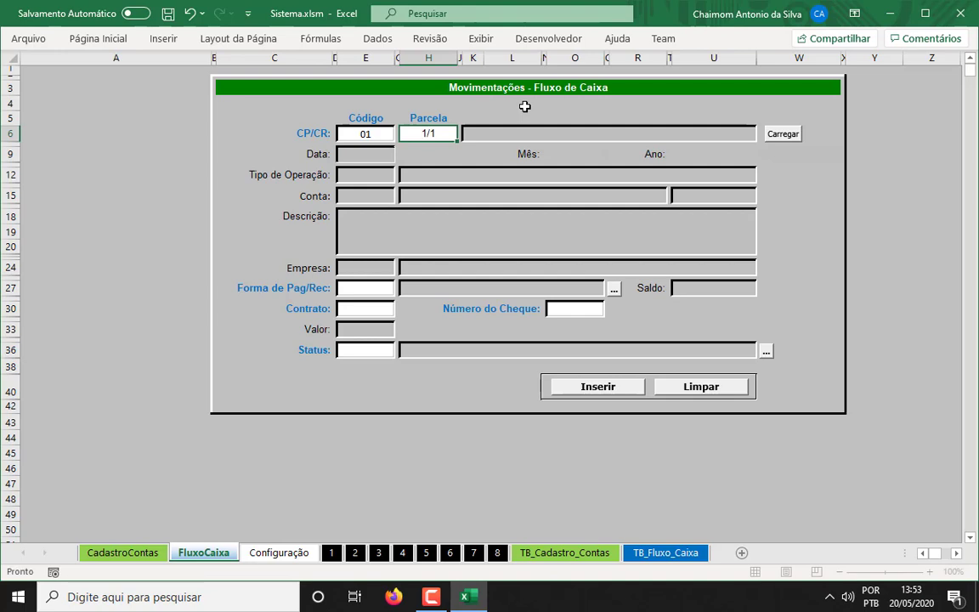
{"action": "type", "text": "1;1"}
{"action": "key", "text": "BackSpace"}
{"action": "type", "text": "1/1"}
{"action": "key", "text": "Return"}
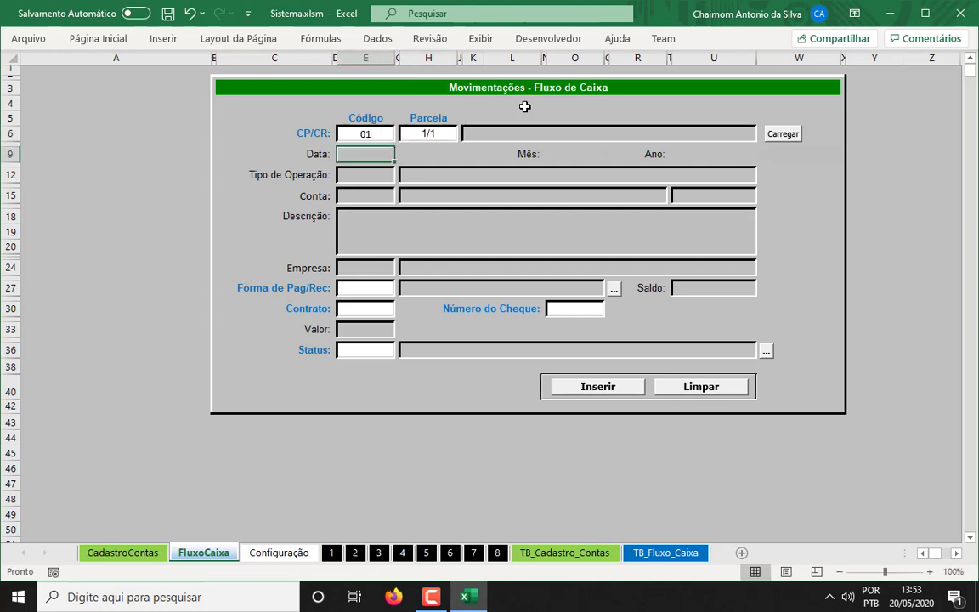
Step: Check the GOOGLE installment on sheet 1, set the form's Parcela to 1/12 and load the entry's data
{"action": "left_click", "coordinate": [332, 553]}
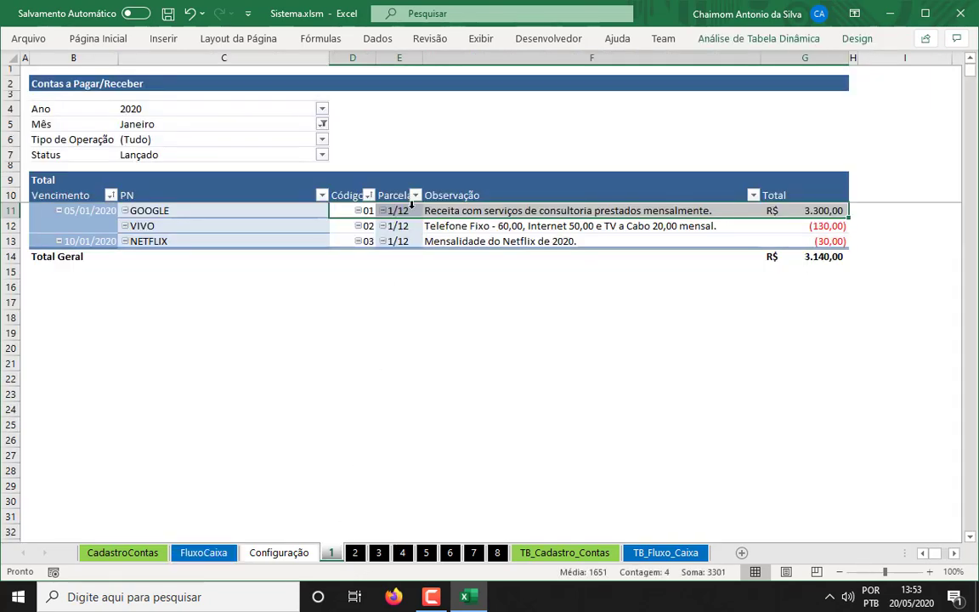
{"action": "left_click", "coordinate": [208, 559]}
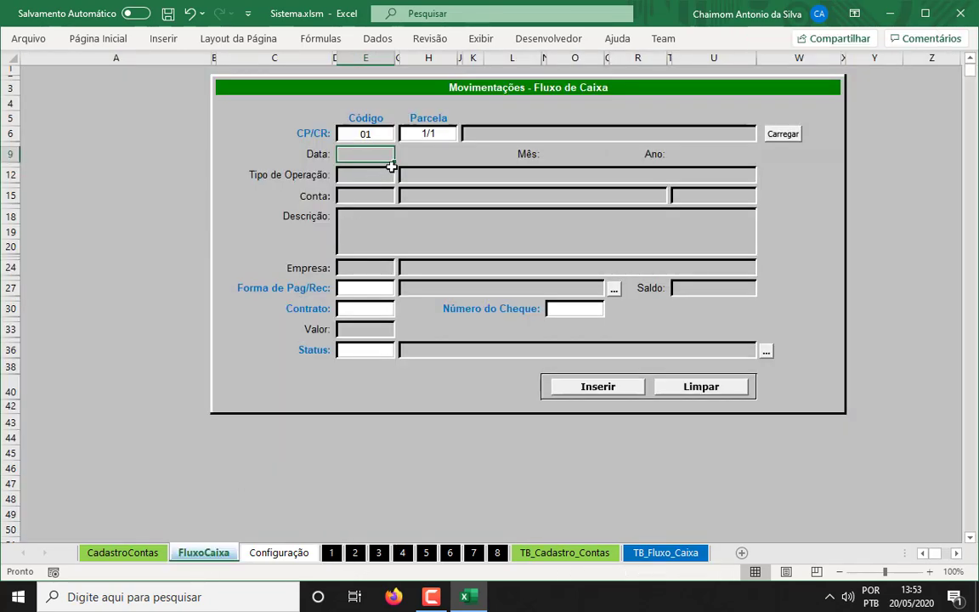
{"action": "double_click", "coordinate": [440, 134]}
{"action": "type", "text": "2"}
{"action": "key", "text": "Return"}
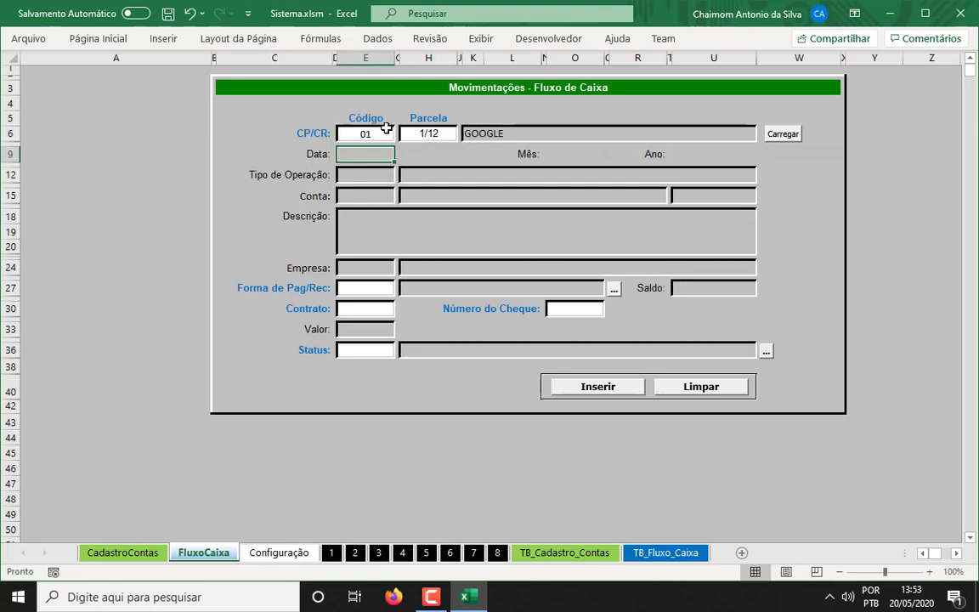
{"action": "left_click", "coordinate": [784, 136]}
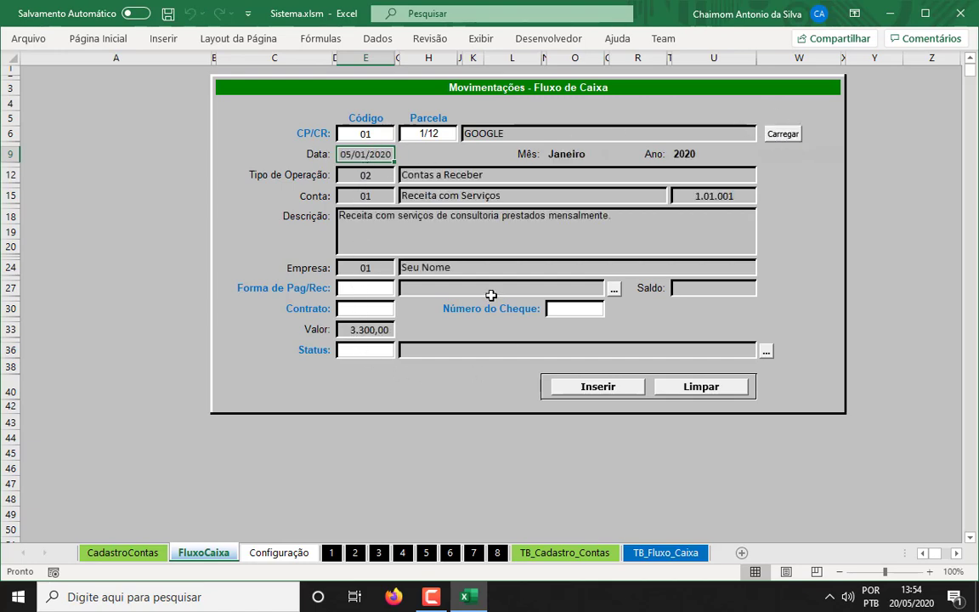
Step: Compare the GOOGLE row on sheet 1 with the Valor loaded in the FluxoCaixa form
{"action": "left_click", "coordinate": [332, 554]}
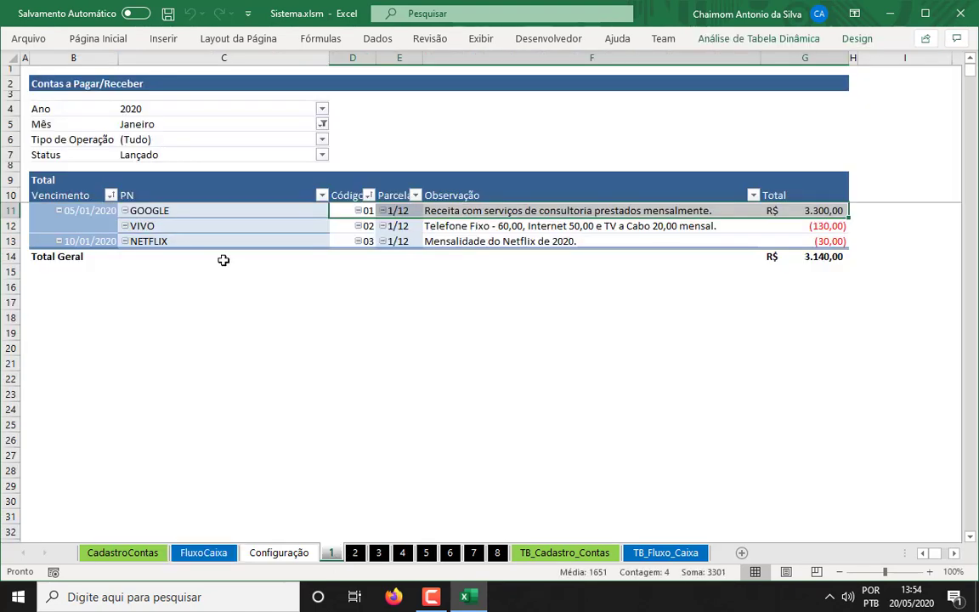
{"action": "left_click", "coordinate": [102, 210]}
{"action": "left_click_drag", "start_coordinate": [479, 215], "coordinate": [822, 213]}
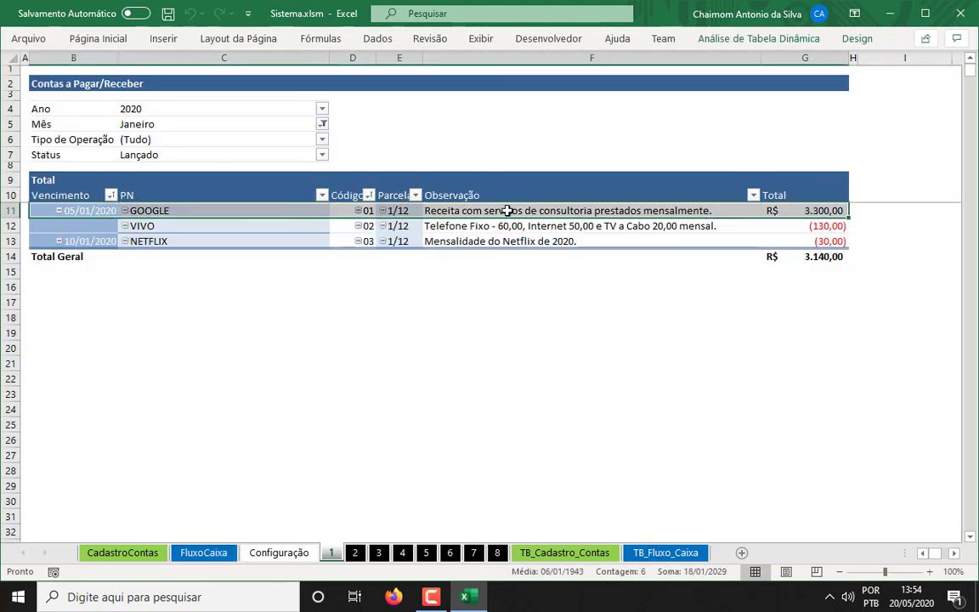
{"action": "left_click", "coordinate": [204, 554]}
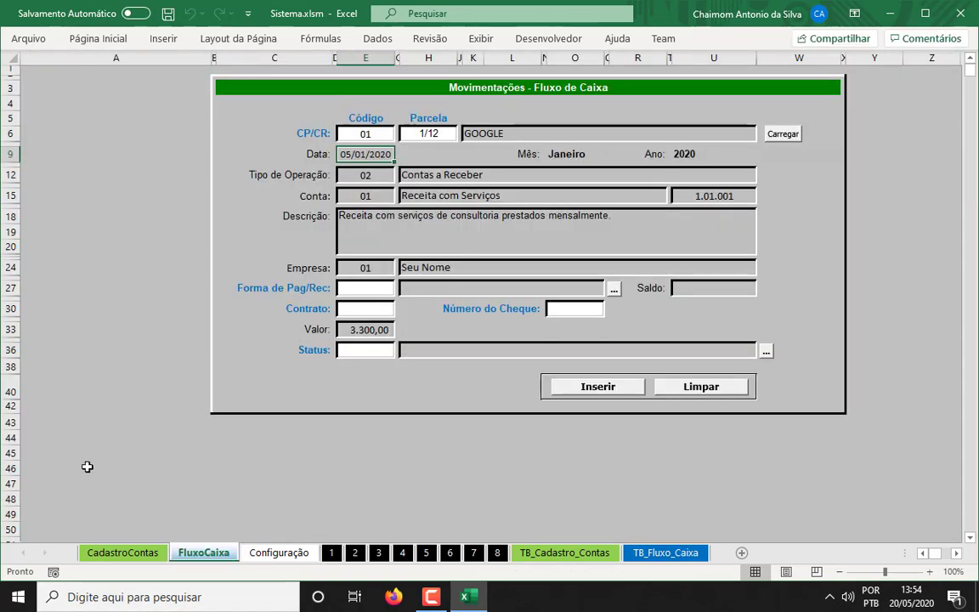
{"action": "left_click", "coordinate": [361, 332]}
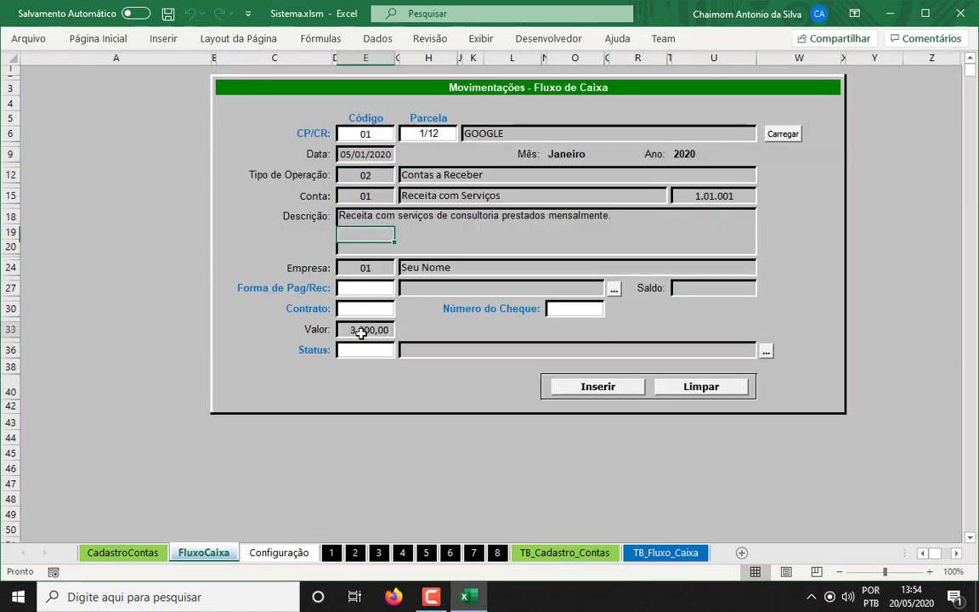
Step: Examine the loaded Data, Tipo de Operação, Conta, Descrição and Empresa fields of the cash flow form
{"action": "left_click", "coordinate": [367, 157]}
{"action": "left_click", "coordinate": [360, 175]}
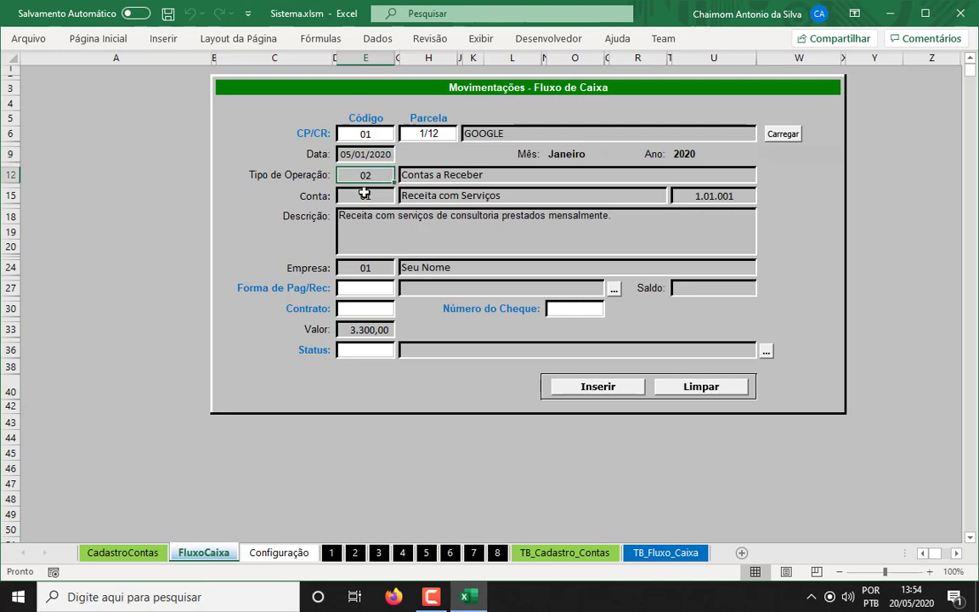
{"action": "left_click", "coordinate": [362, 195]}
{"action": "left_click", "coordinate": [377, 235]}
{"action": "left_click", "coordinate": [373, 267]}
{"action": "left_click", "coordinate": [377, 233]}
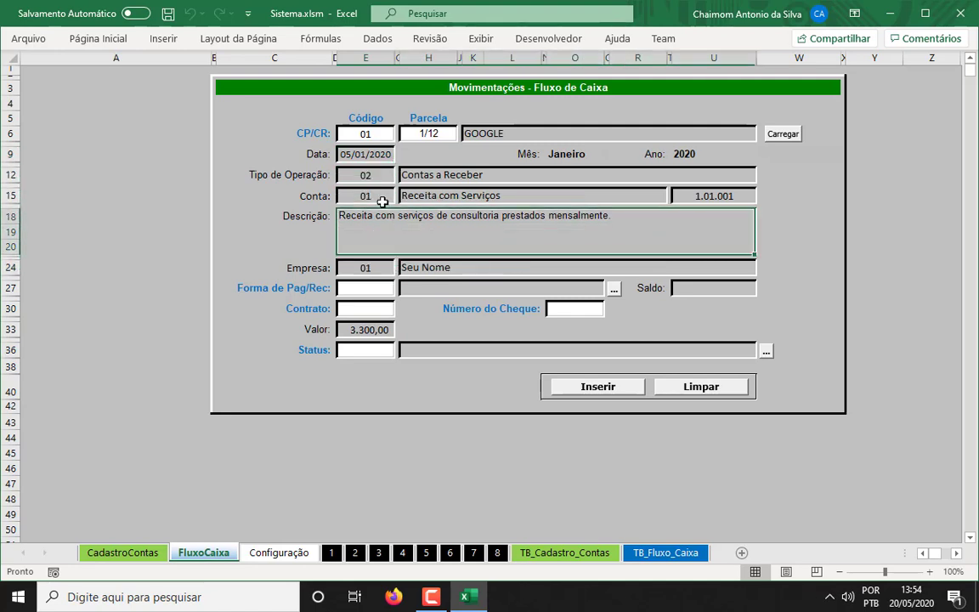
{"action": "left_click", "coordinate": [383, 197]}
{"action": "left_click", "coordinate": [380, 176]}
{"action": "left_click", "coordinate": [383, 156]}
{"action": "left_click", "coordinate": [385, 175]}
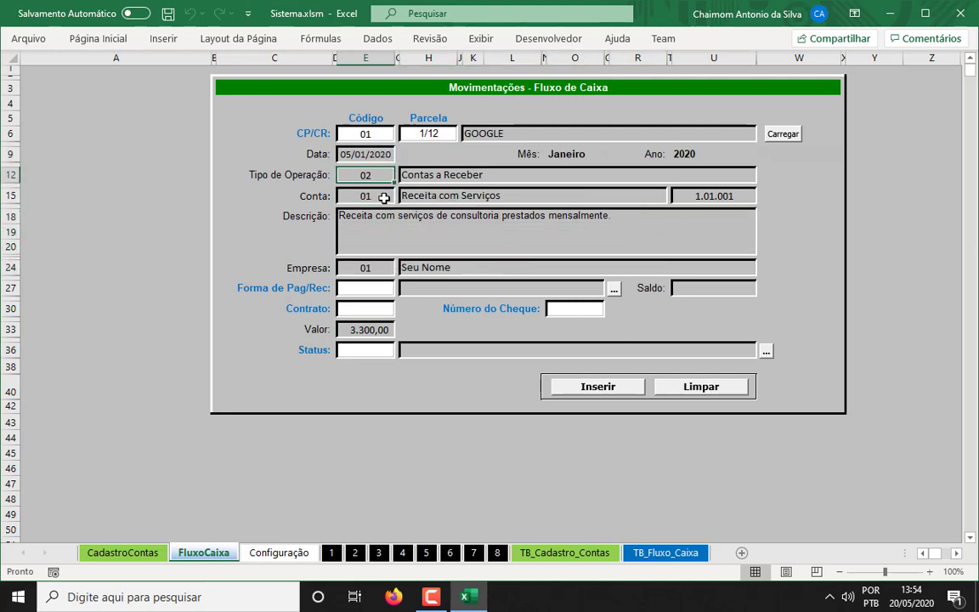
{"action": "left_click", "coordinate": [385, 197]}
{"action": "left_click", "coordinate": [387, 221]}
{"action": "left_click", "coordinate": [380, 267]}
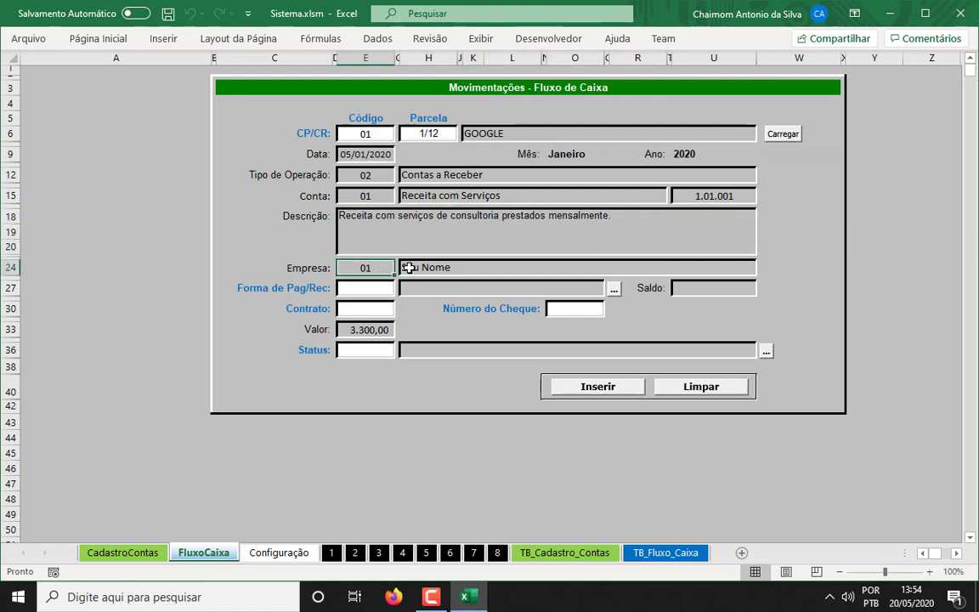
{"action": "left_click", "coordinate": [369, 155]}
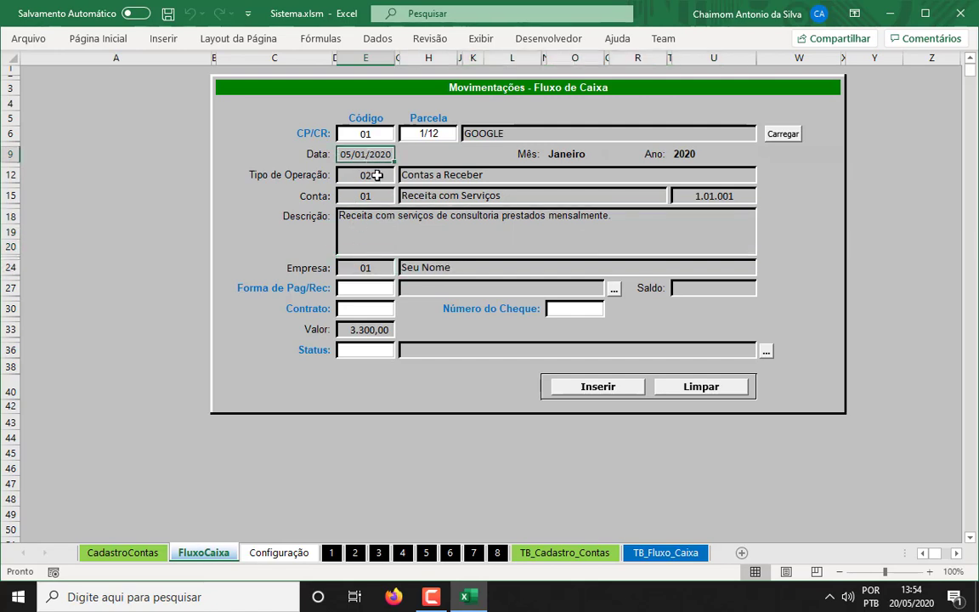
{"action": "left_click", "coordinate": [376, 175]}
{"action": "left_click", "coordinate": [376, 194]}
{"action": "left_click", "coordinate": [376, 224]}
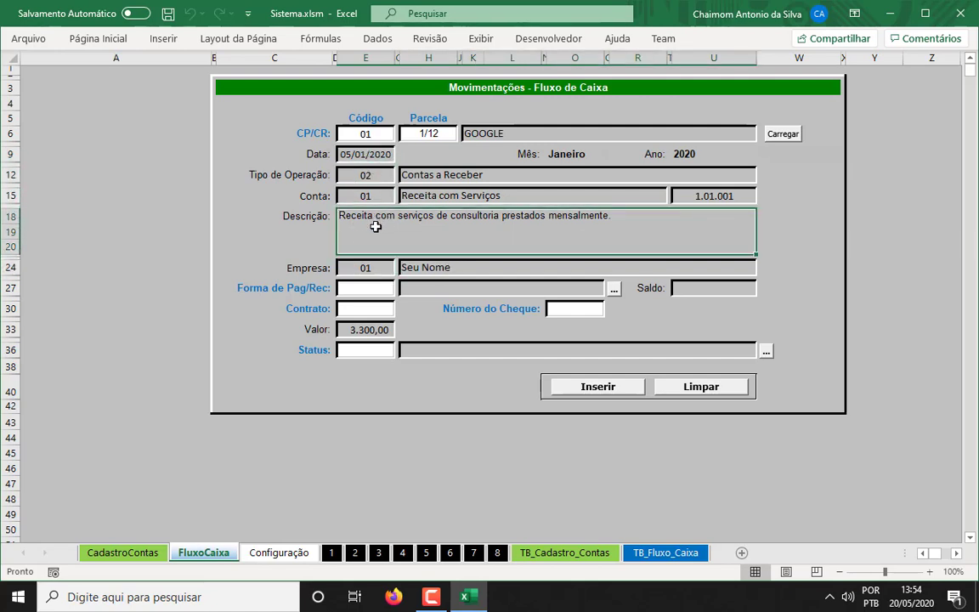
{"action": "left_click", "coordinate": [376, 266]}
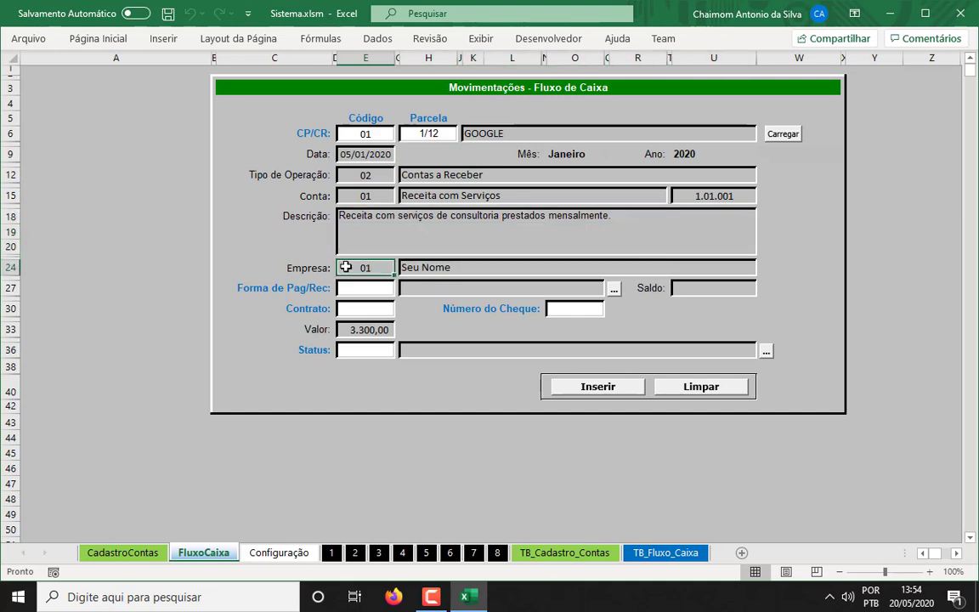
Step: Look over the form's Forma de Pag/Rec, Status and Número do Cheque fields, and consult the Forma de Pagamento table in Configuração
{"action": "left_click", "coordinate": [376, 291]}
{"action": "left_click", "coordinate": [376, 349]}
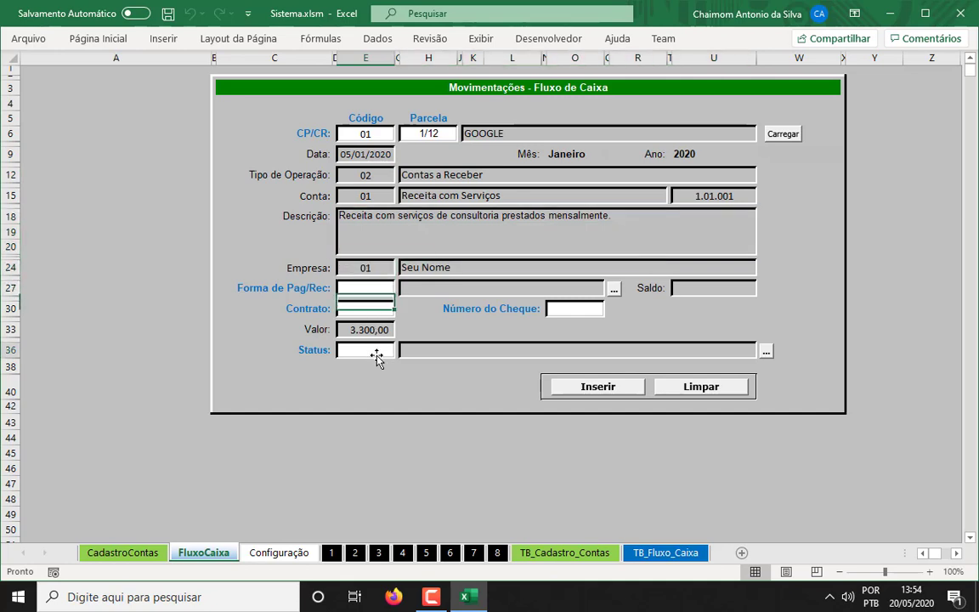
{"action": "left_click", "coordinate": [595, 309]}
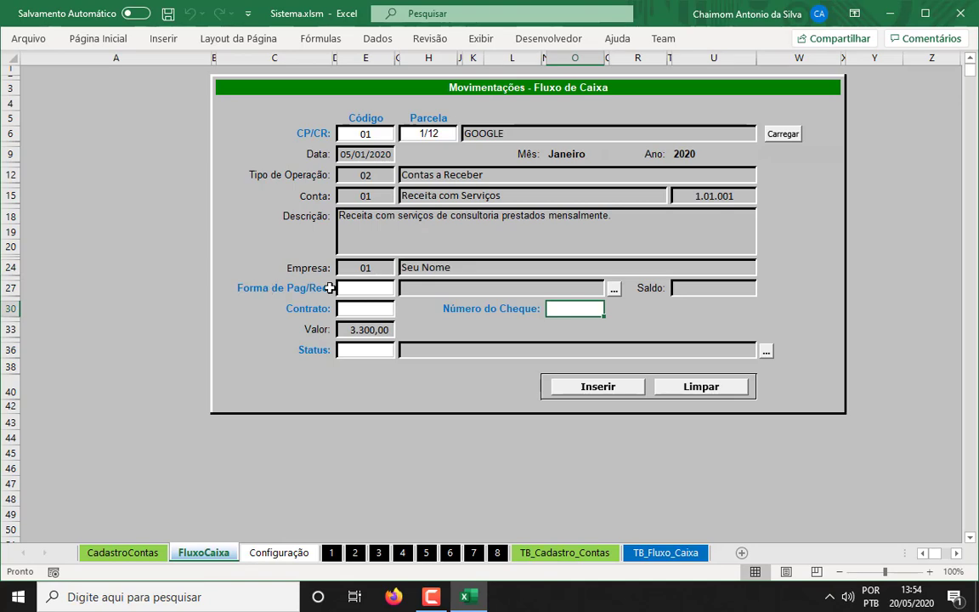
{"action": "left_click", "coordinate": [364, 288]}
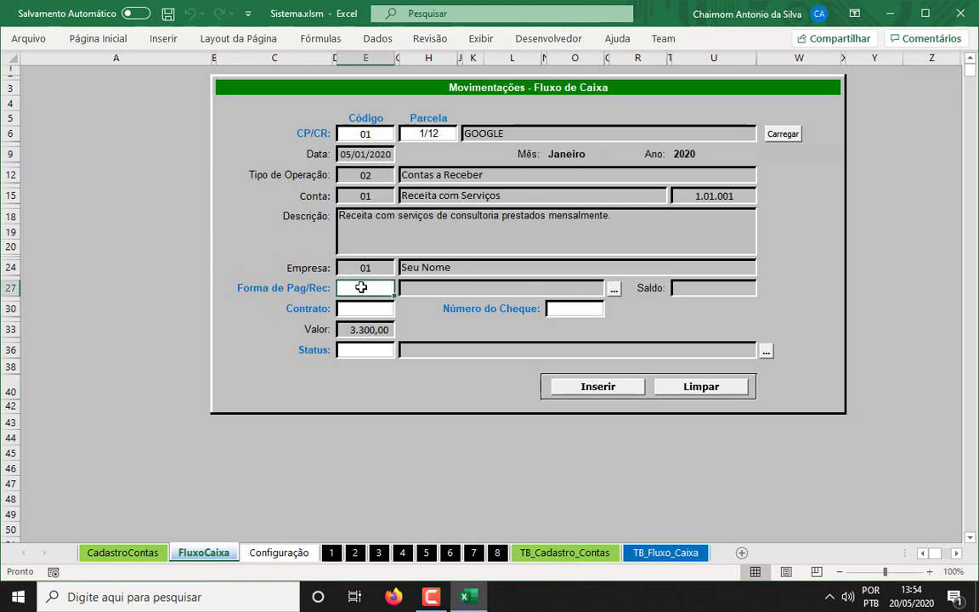
{"action": "left_click", "coordinate": [285, 553]}
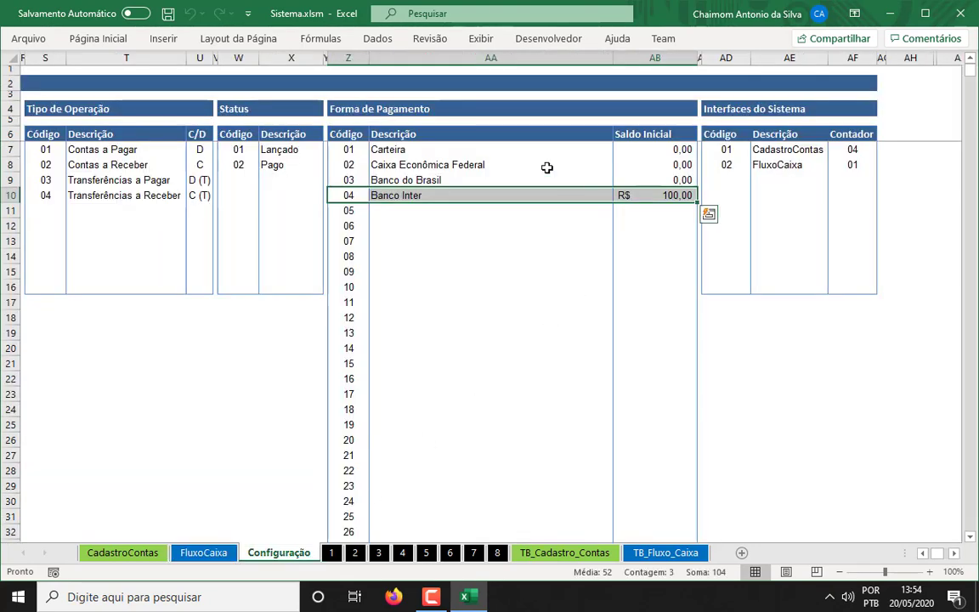
Step: Check the Forma de Pagamento table in Configuração and choose Banco Inter as the FluxoCaixa form's Forma de Pag/Rec
{"action": "left_click_drag", "start_coordinate": [340, 136], "coordinate": [665, 440]}
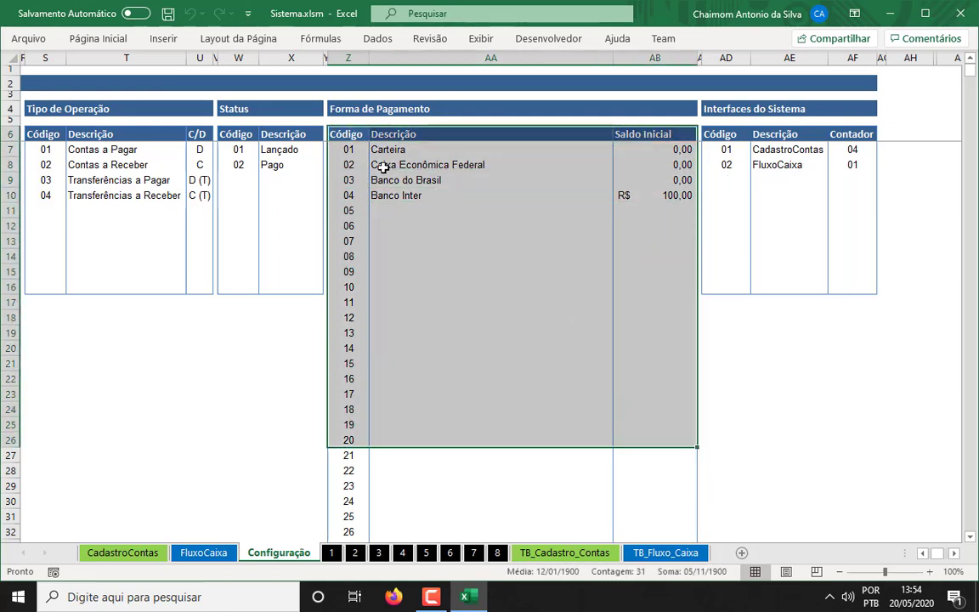
{"action": "left_click_drag", "start_coordinate": [352, 149], "coordinate": [672, 197]}
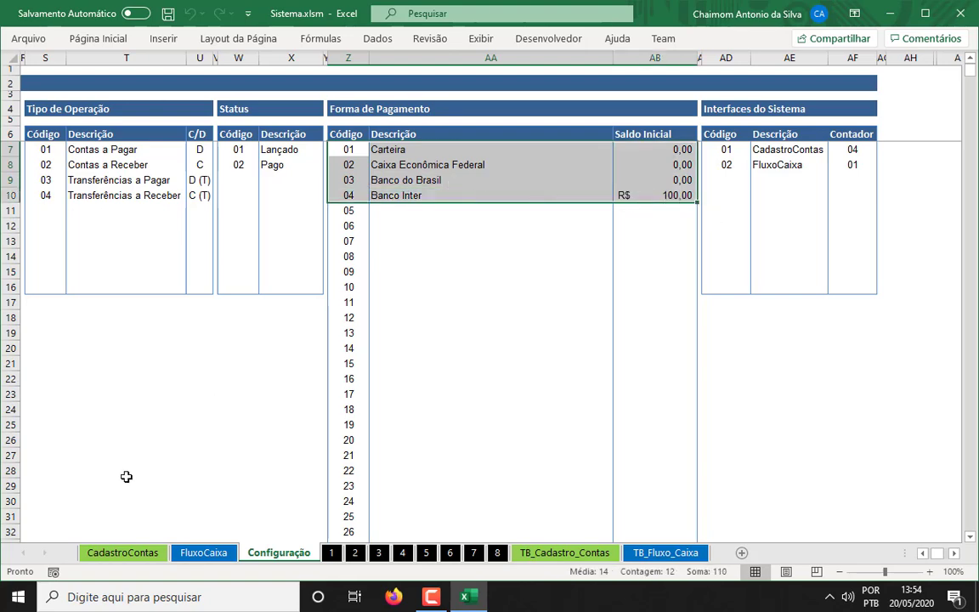
{"action": "left_click", "coordinate": [204, 553]}
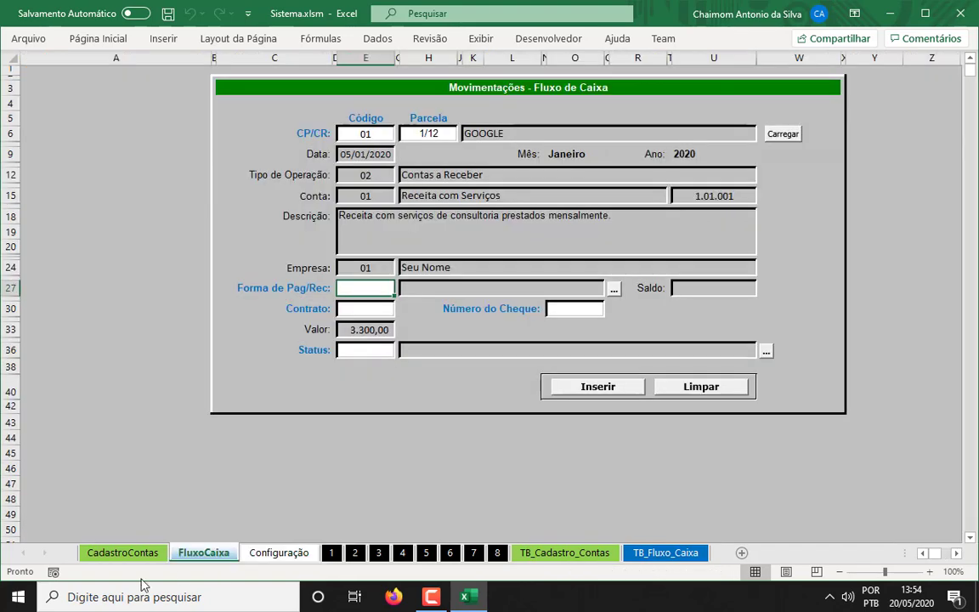
{"action": "left_click", "coordinate": [615, 290]}
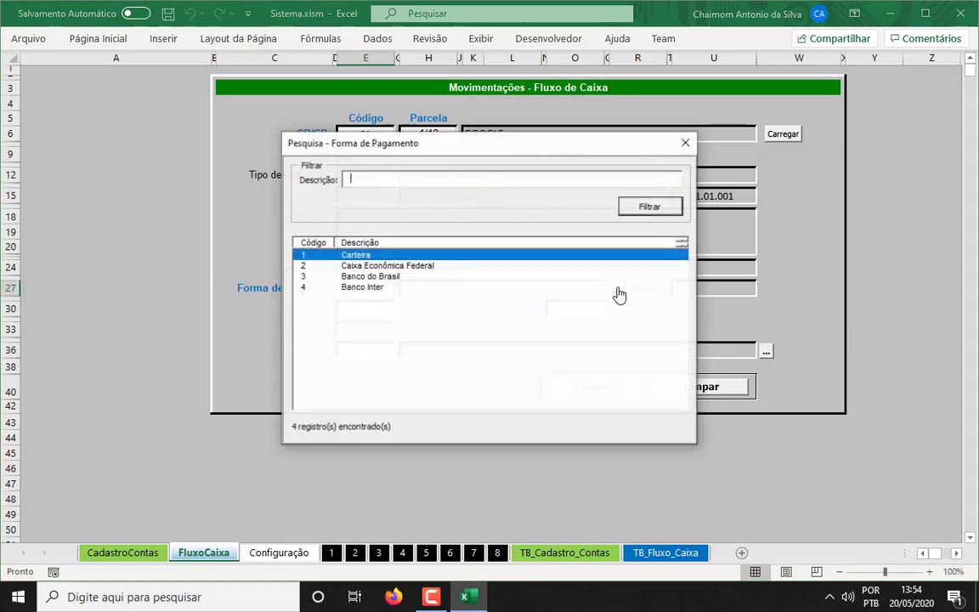
{"action": "left_click", "coordinate": [375, 288]}
{"action": "double_click", "coordinate": [382, 291]}
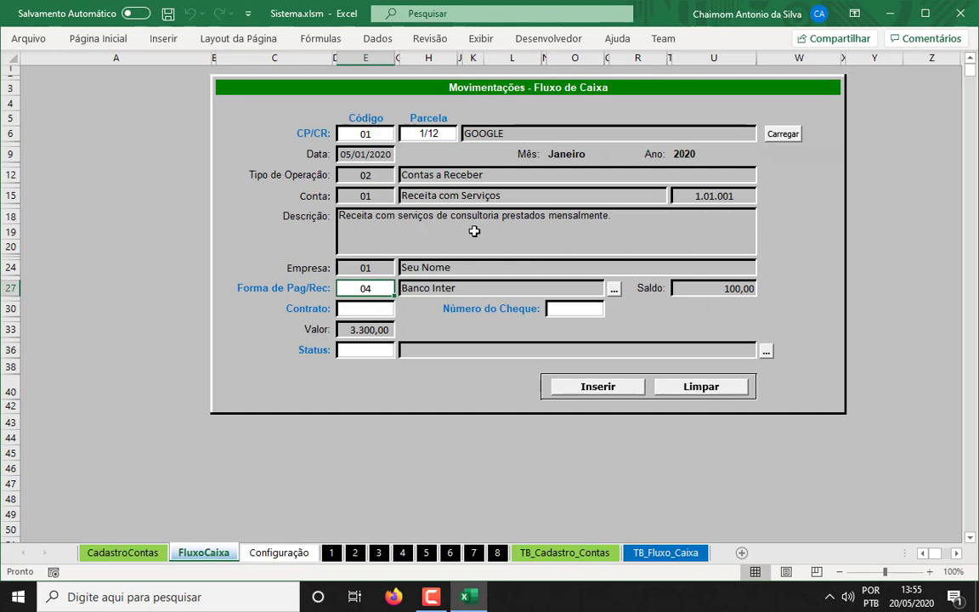
Step: Leave Contrato and Número do Cheque blank and set the movement's Status to 01
{"action": "key", "text": "Return"}
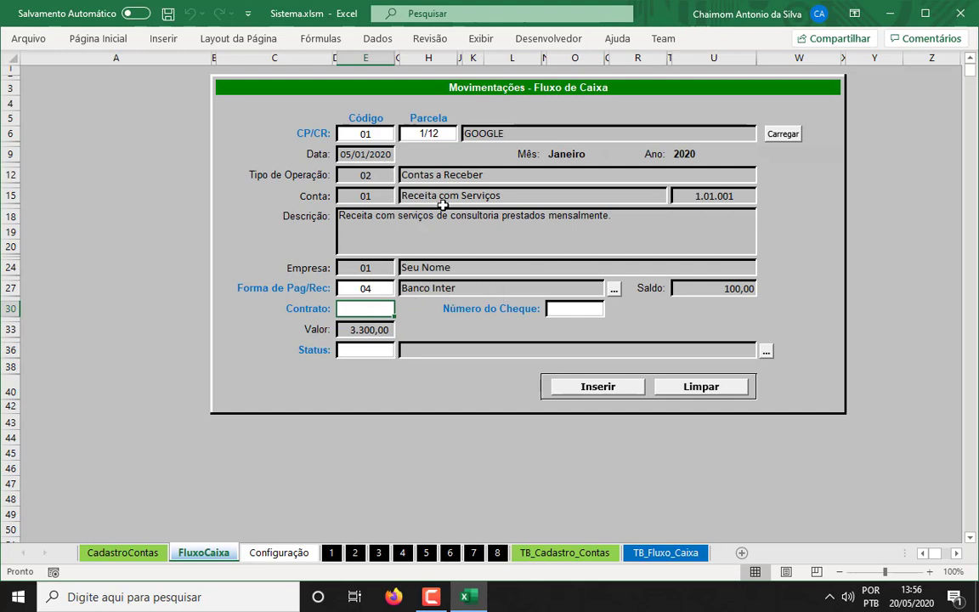
{"action": "left_click", "coordinate": [575, 308]}
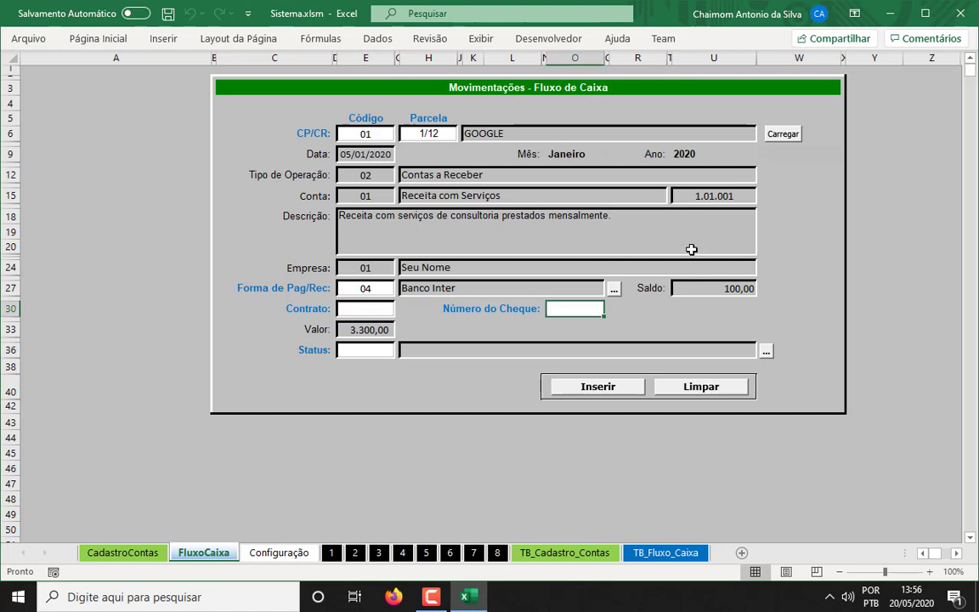
{"action": "type", "text": "000000"}
{"action": "key", "text": "Escape"}
{"action": "key", "text": "Tab"}
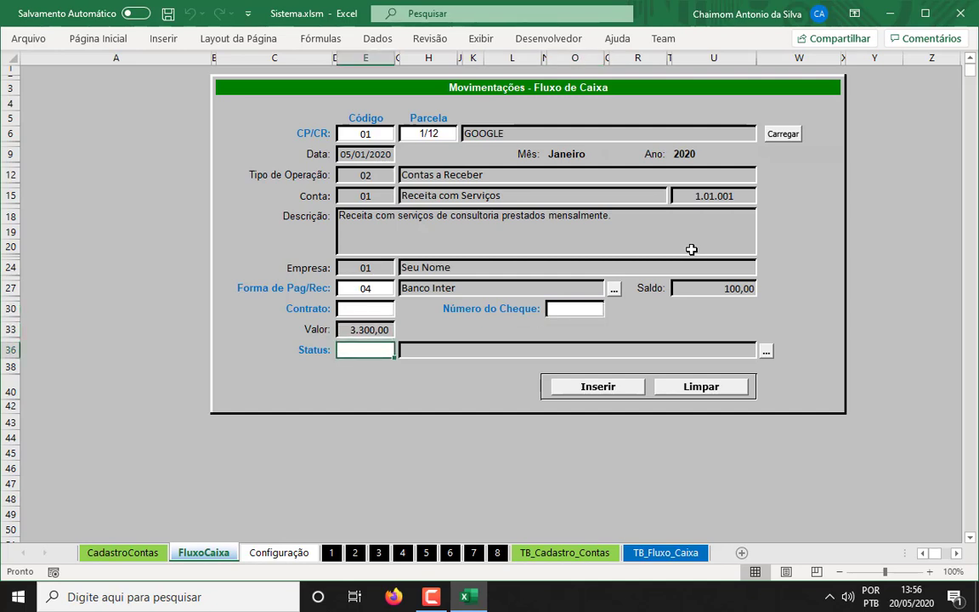
{"action": "type", "text": "1"}
{"action": "key", "text": "Tab"}
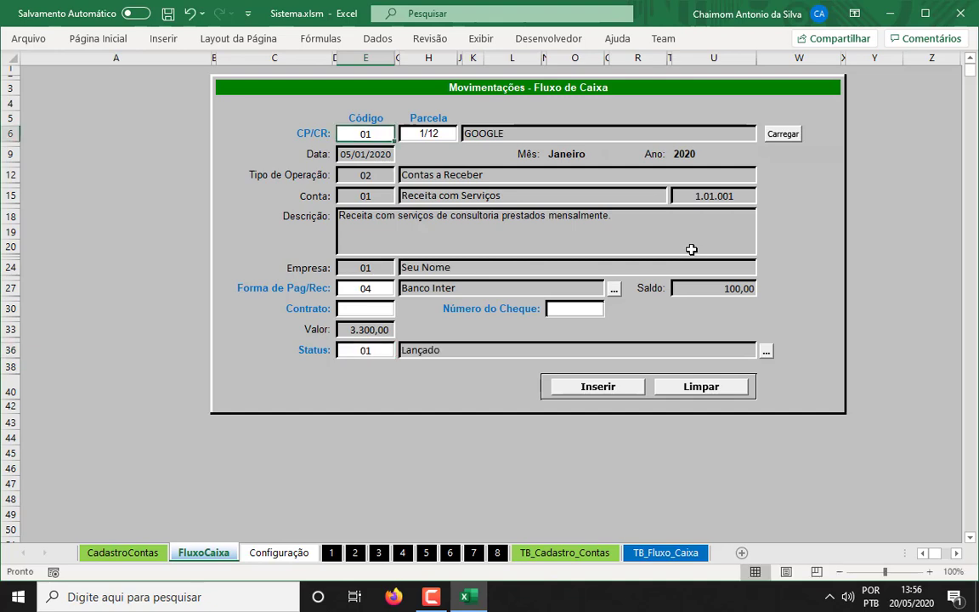
{"action": "left_click", "coordinate": [371, 349]}
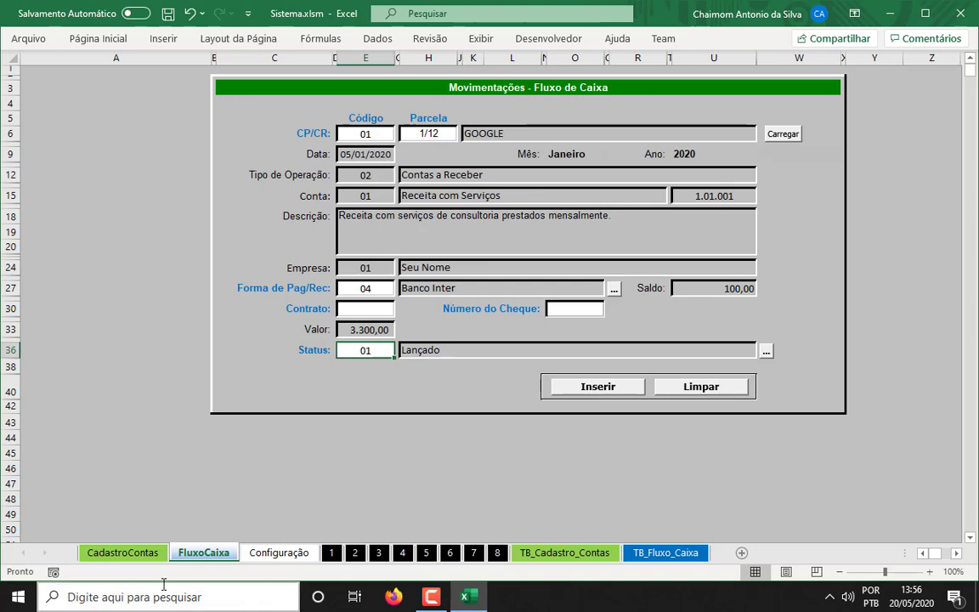
Step: Look over the Status and installment fields of the CadastroContas form and return to the FluxoCaixa form
{"action": "left_click", "coordinate": [124, 553]}
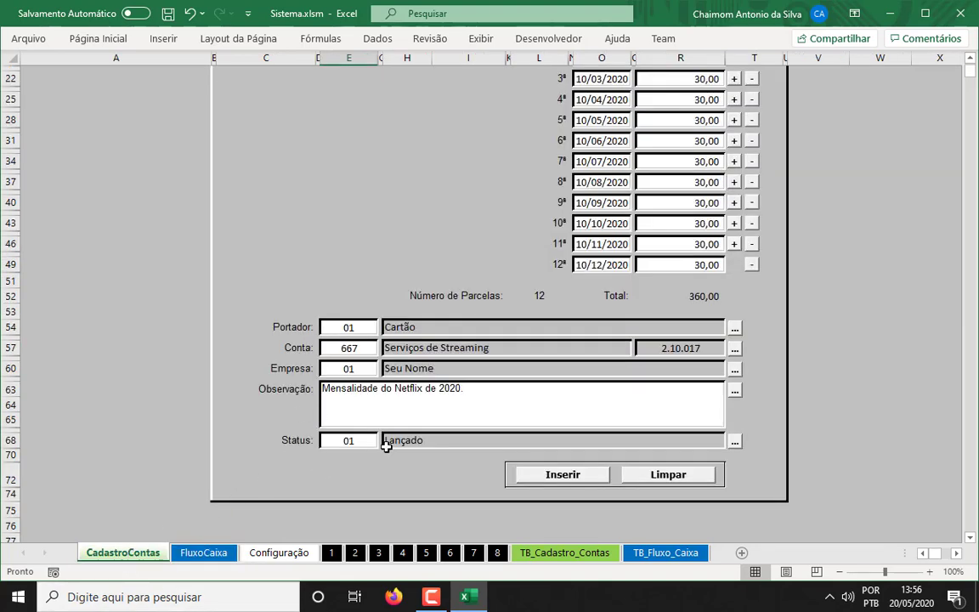
{"action": "scroll", "coordinate": [375, 442], "scroll_direction": "up", "scroll_amount": 5}
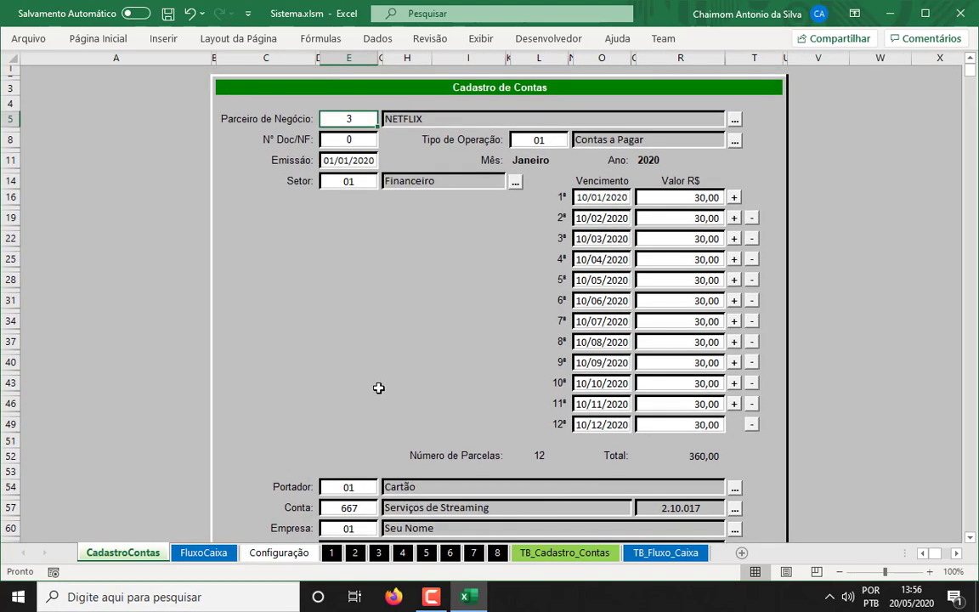
{"action": "scroll", "coordinate": [378, 387], "scroll_direction": "down", "scroll_amount": 3}
{"action": "left_click", "coordinate": [204, 553]}
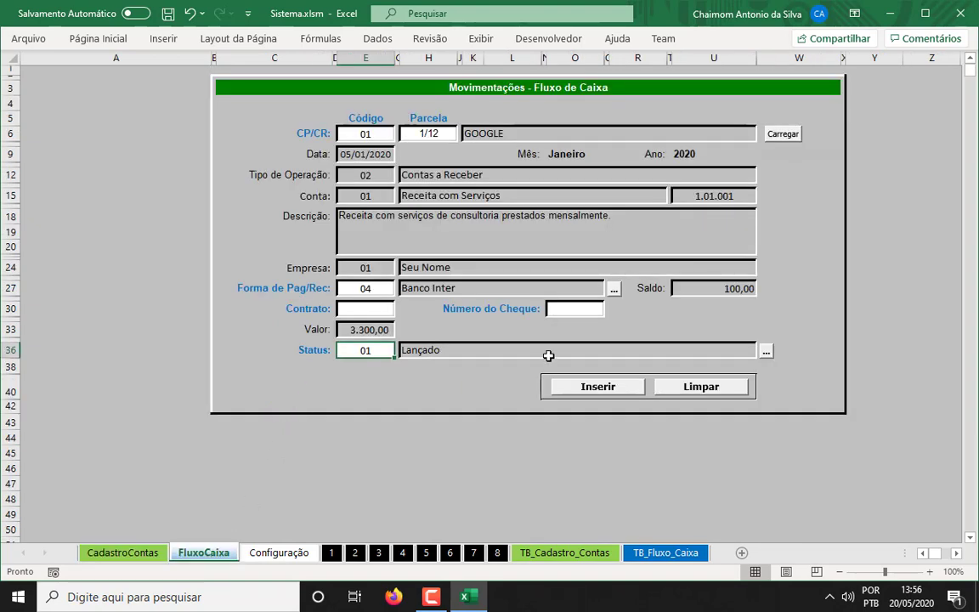
Step: Insert GOOGLE's 1/12 movement into the cash flow and clear the form
{"action": "left_click", "coordinate": [617, 389]}
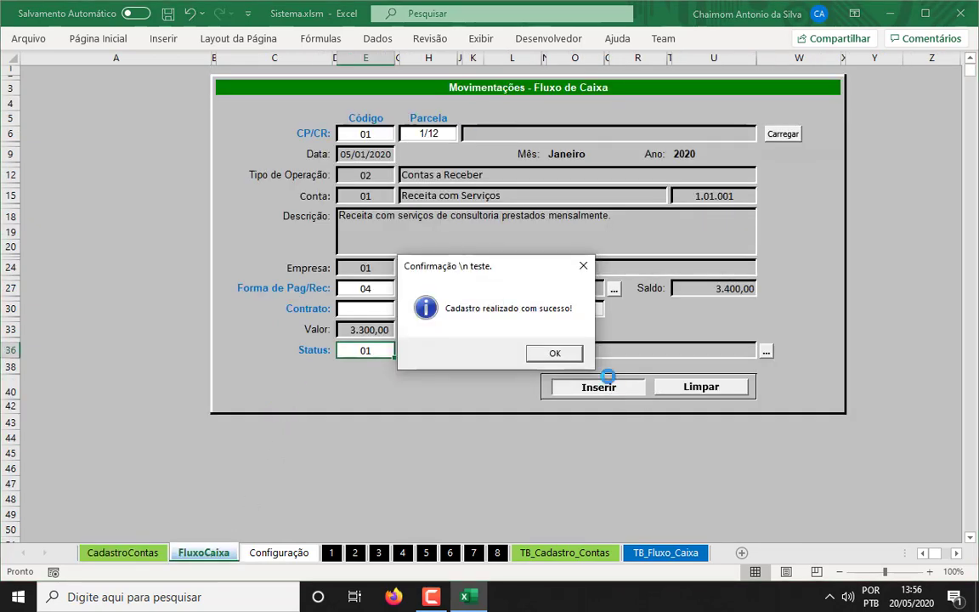
{"action": "left_click_drag", "start_coordinate": [510, 279], "coordinate": [555, 224]}
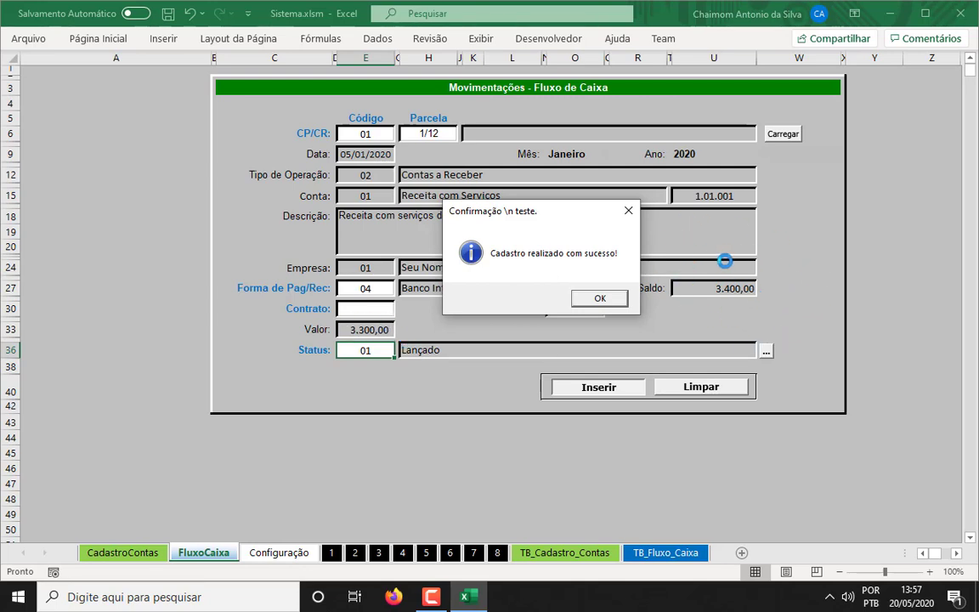
{"action": "left_click", "coordinate": [600, 301]}
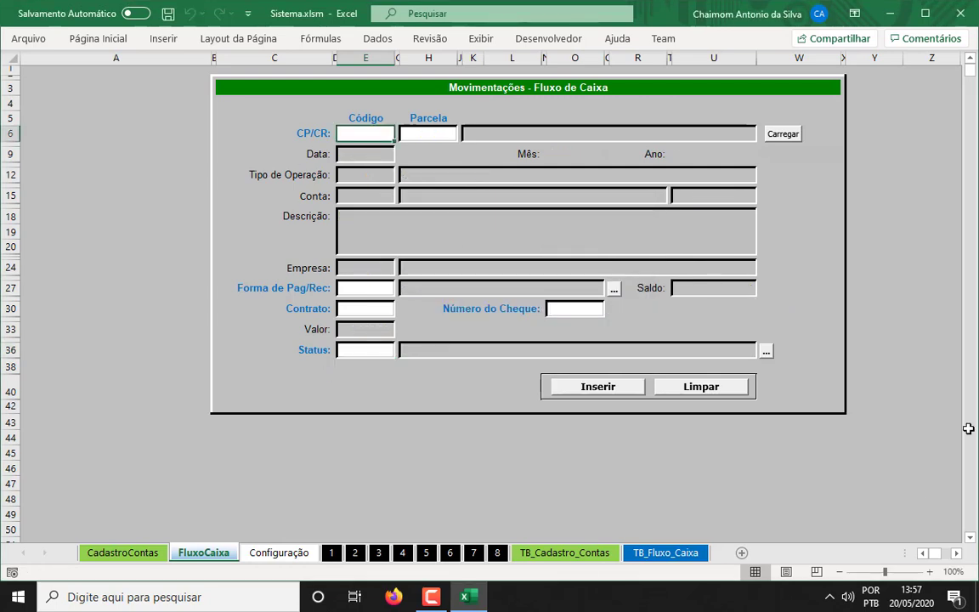
{"action": "left_click", "coordinate": [720, 390]}
Step: Refresh the Contas a Pagar/Receber pivot table on sheet 1 and examine its January rows
{"action": "left_click", "coordinate": [332, 552]}
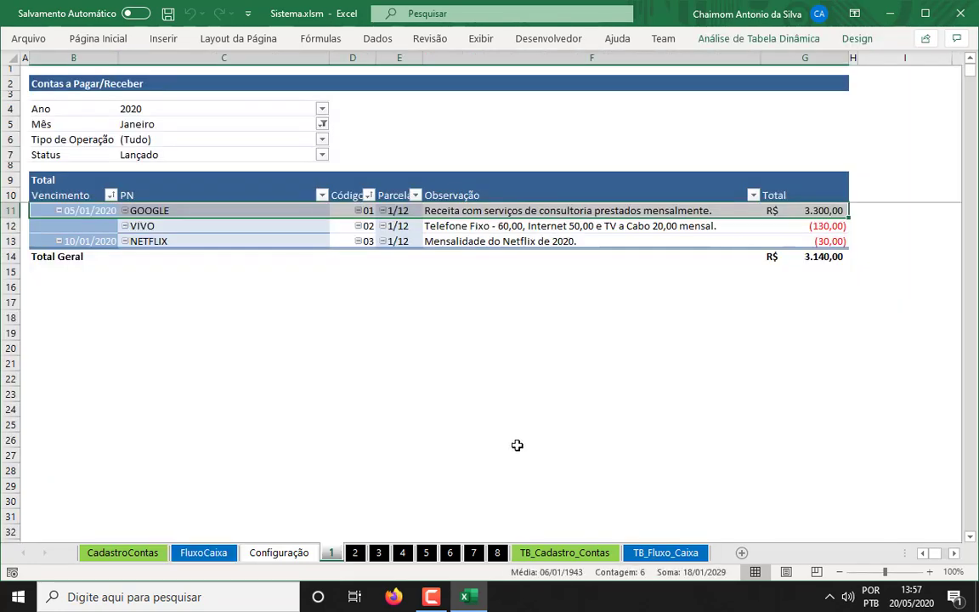
{"action": "left_click", "coordinate": [100, 85]}
{"action": "right_click", "coordinate": [464, 212]}
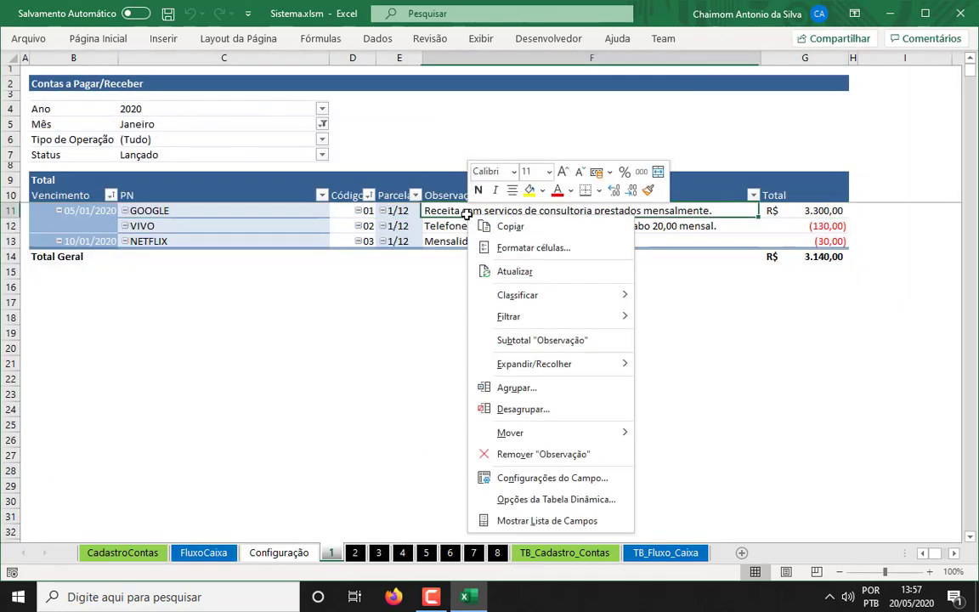
{"action": "left_click", "coordinate": [520, 272]}
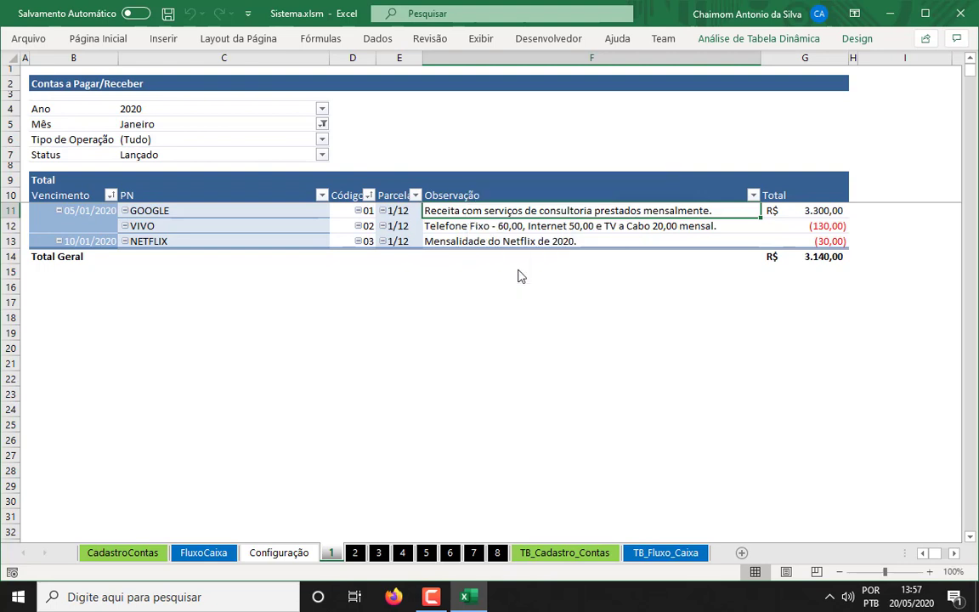
{"action": "left_click", "coordinate": [91, 210]}
{"action": "left_click_drag", "start_coordinate": [150, 214], "coordinate": [812, 243]}
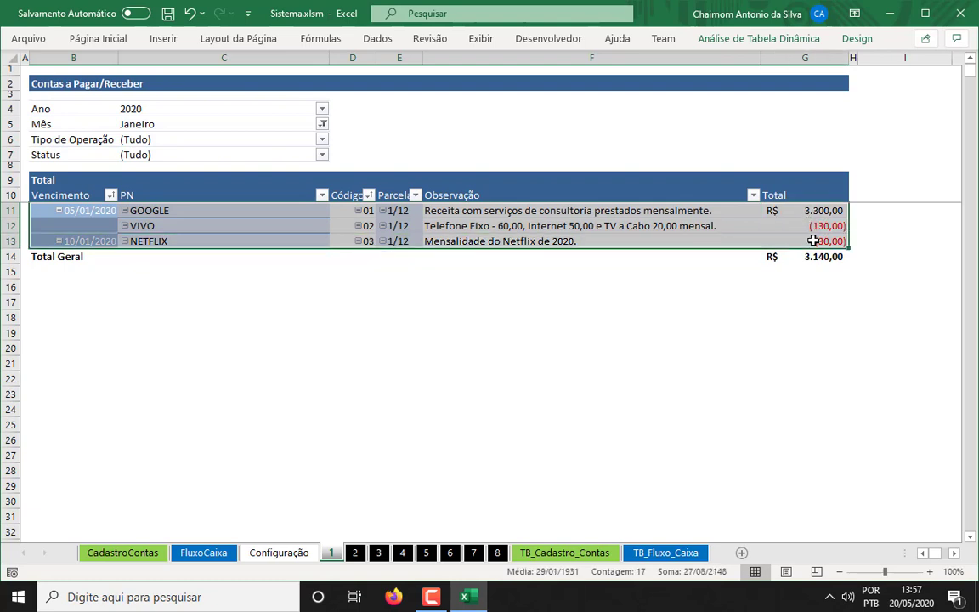
{"action": "left_click", "coordinate": [177, 213]}
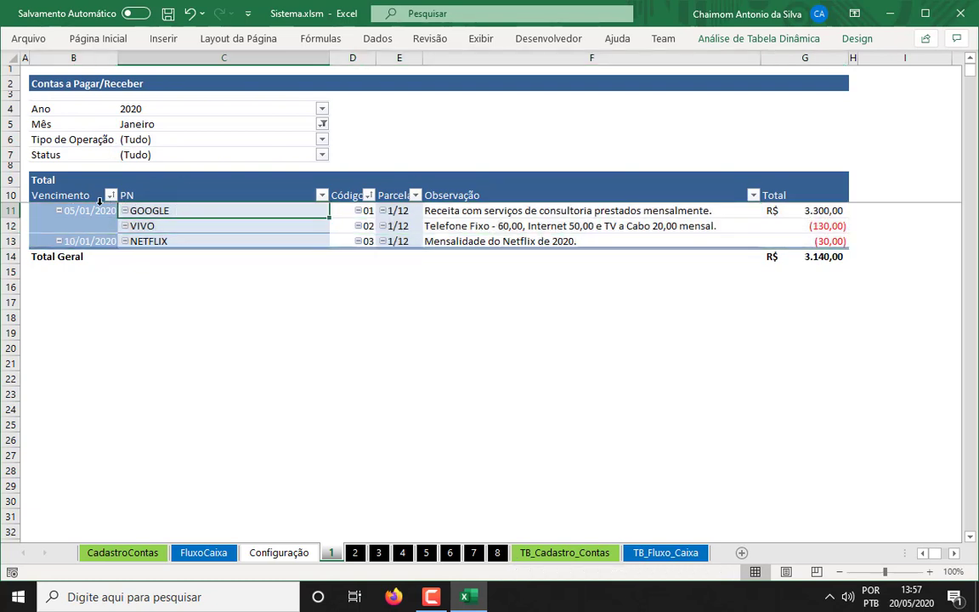
{"action": "left_click_drag", "start_coordinate": [101, 212], "coordinate": [218, 214]}
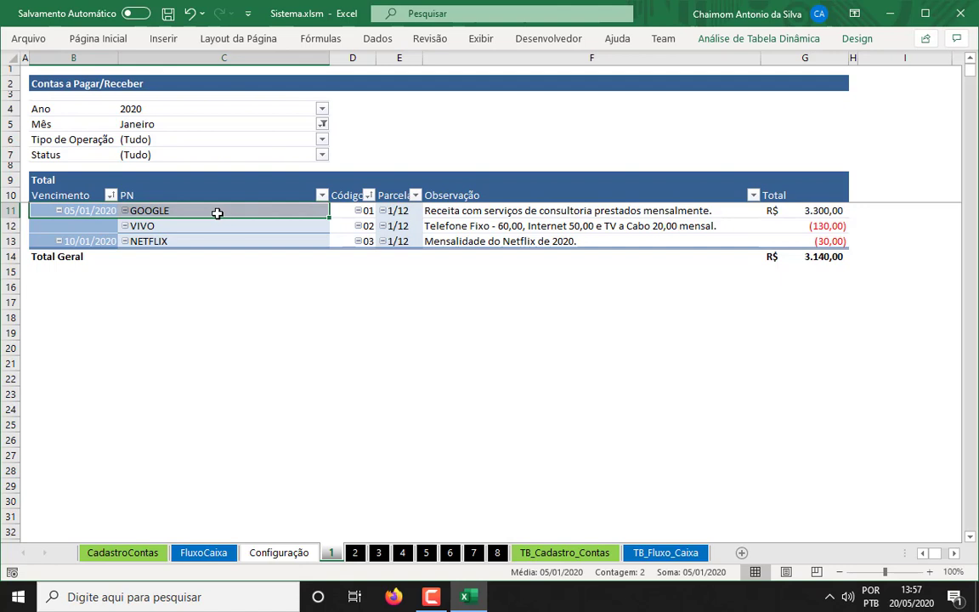
Step: Filter the Contas a Pagar/Receber pivot table to Status Lançado only and refresh it
{"action": "left_click", "coordinate": [69, 157]}
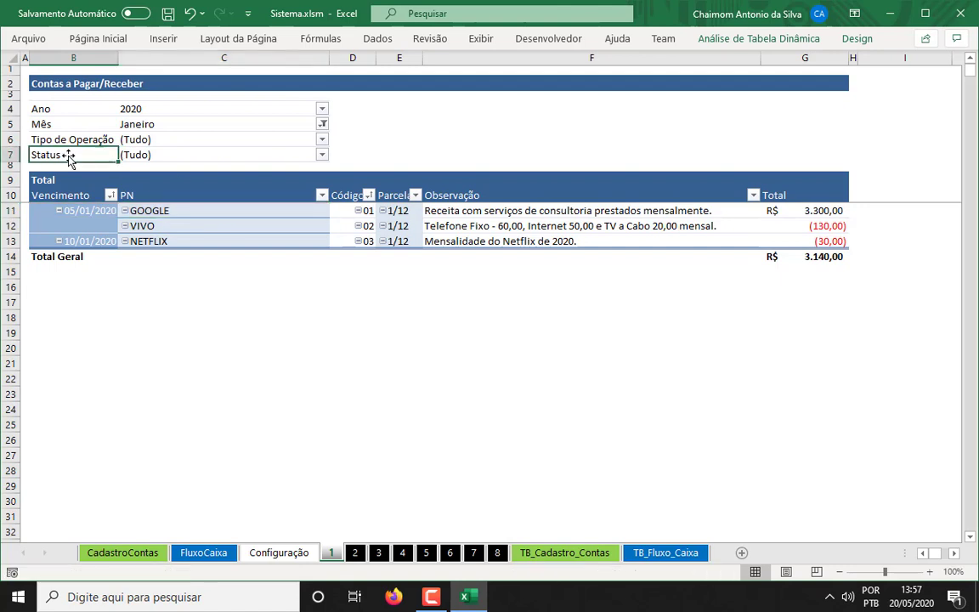
{"action": "left_click", "coordinate": [322, 157]}
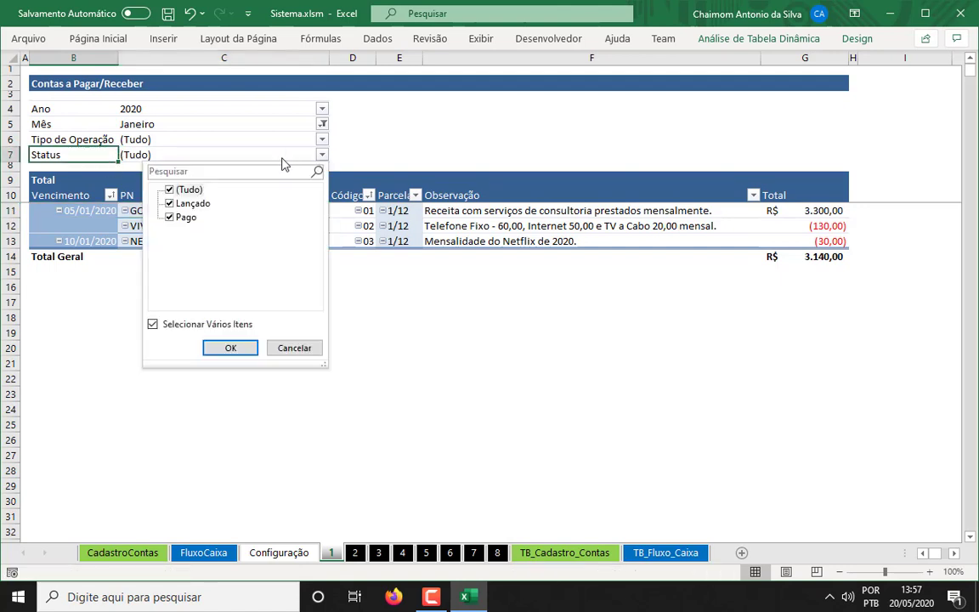
{"action": "left_click", "coordinate": [171, 219]}
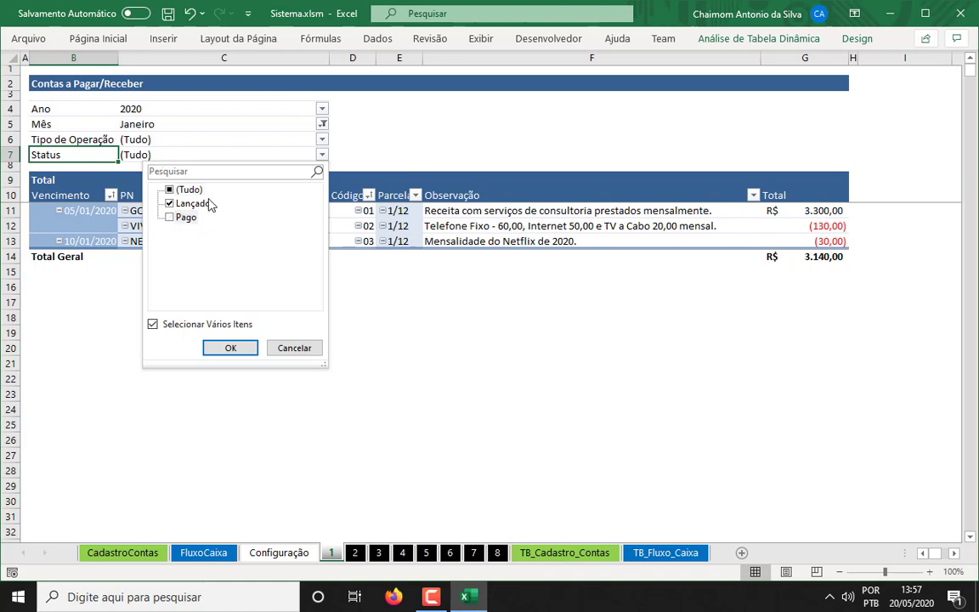
{"action": "left_click", "coordinate": [228, 348]}
{"action": "right_click", "coordinate": [219, 212]}
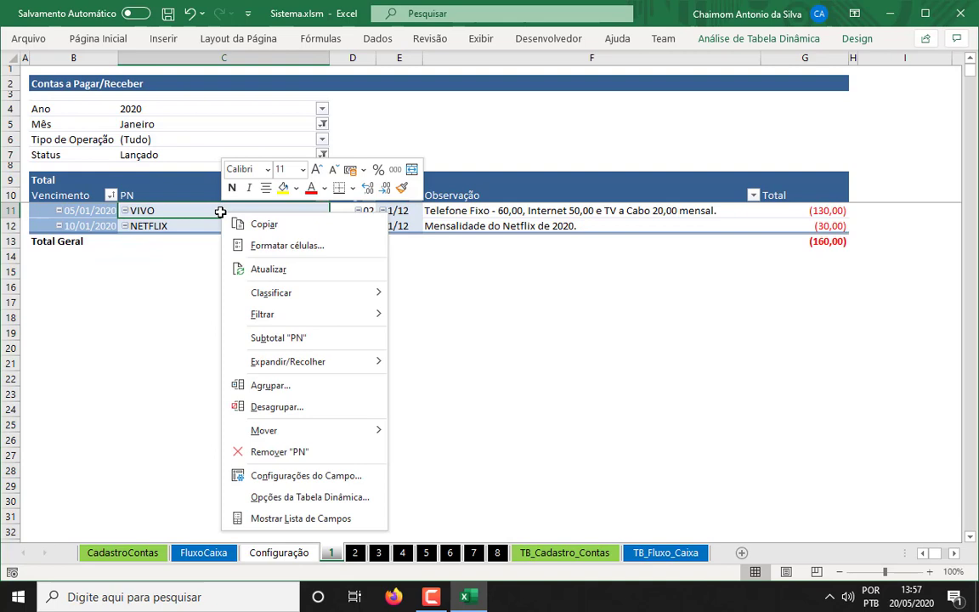
{"action": "left_click", "coordinate": [270, 267]}
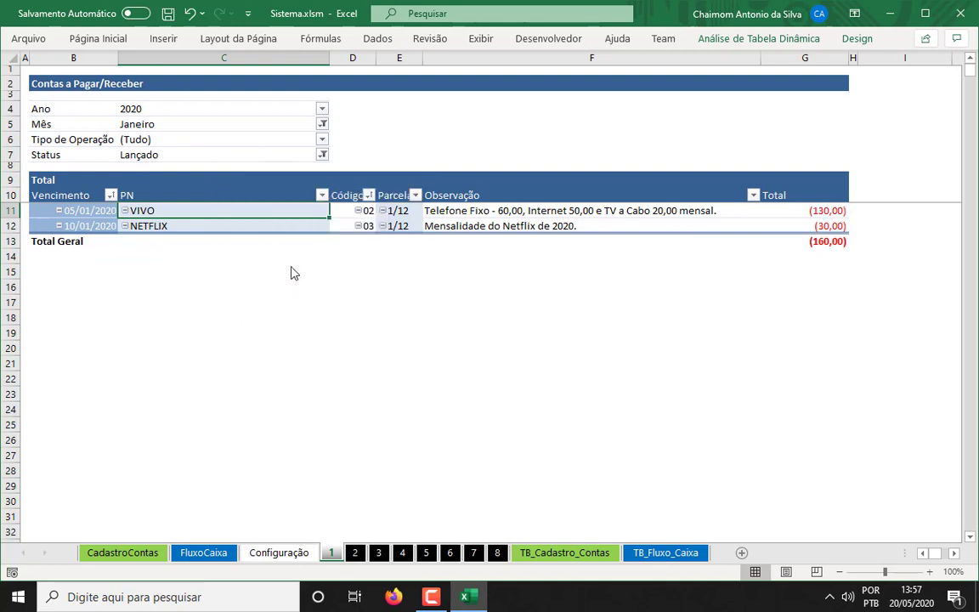
Step: Switch the Contas a Pagar/Receber pivot table's Status filter to Pago only
{"action": "left_click", "coordinate": [322, 155]}
{"action": "left_click", "coordinate": [170, 217]}
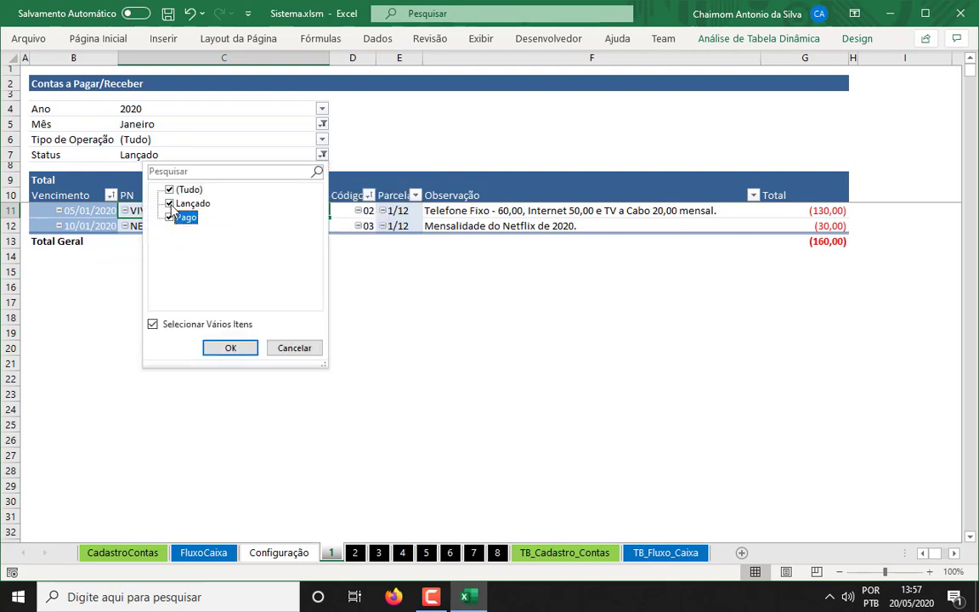
{"action": "left_click", "coordinate": [170, 204]}
{"action": "left_click", "coordinate": [233, 350]}
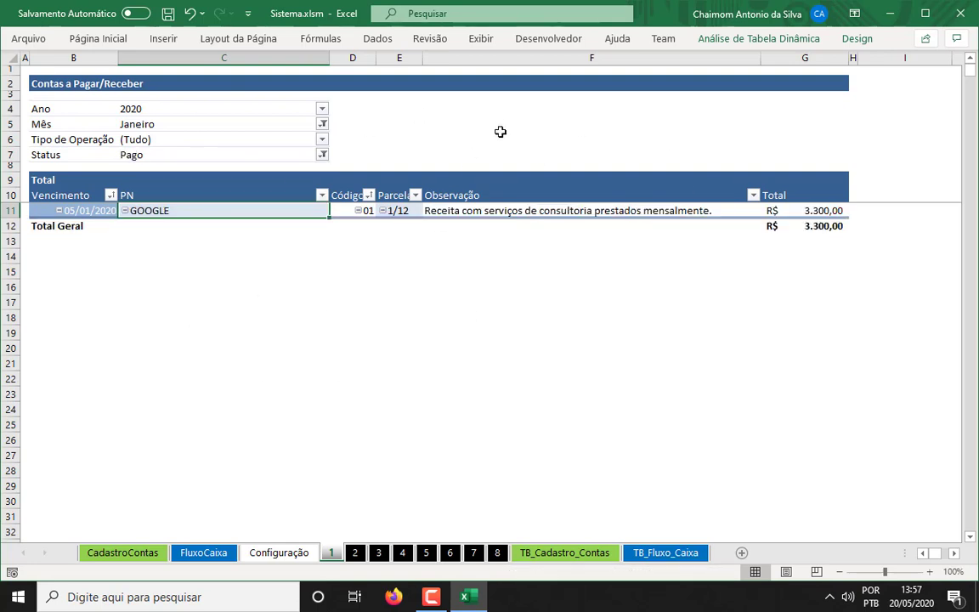
Step: Set the pivot table's Status filter back to Lançado, refresh it and check the VIVO and NETFLIX rows
{"action": "left_click", "coordinate": [322, 155]}
{"action": "left_click", "coordinate": [170, 217]}
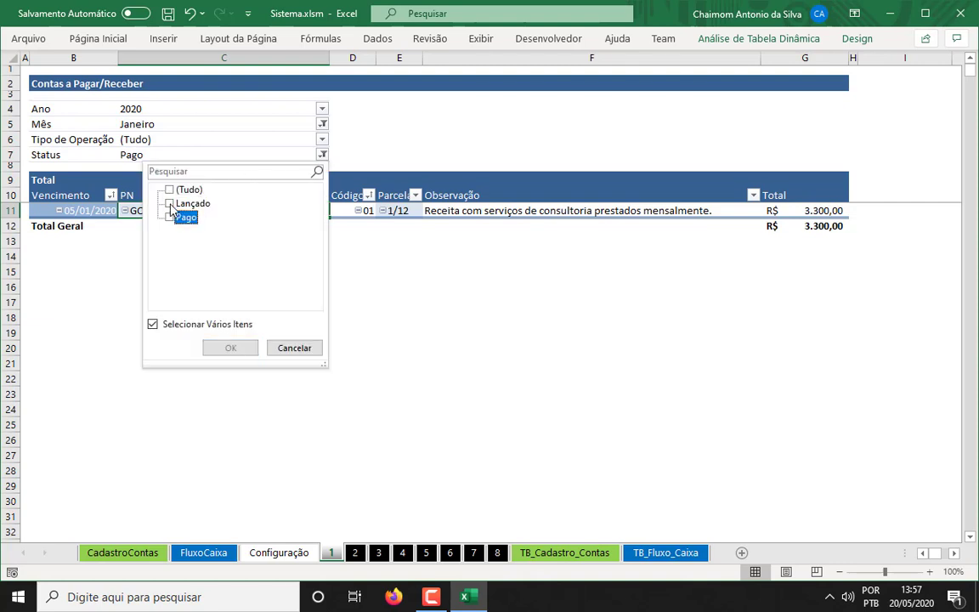
{"action": "left_click", "coordinate": [170, 203]}
{"action": "left_click", "coordinate": [231, 348]}
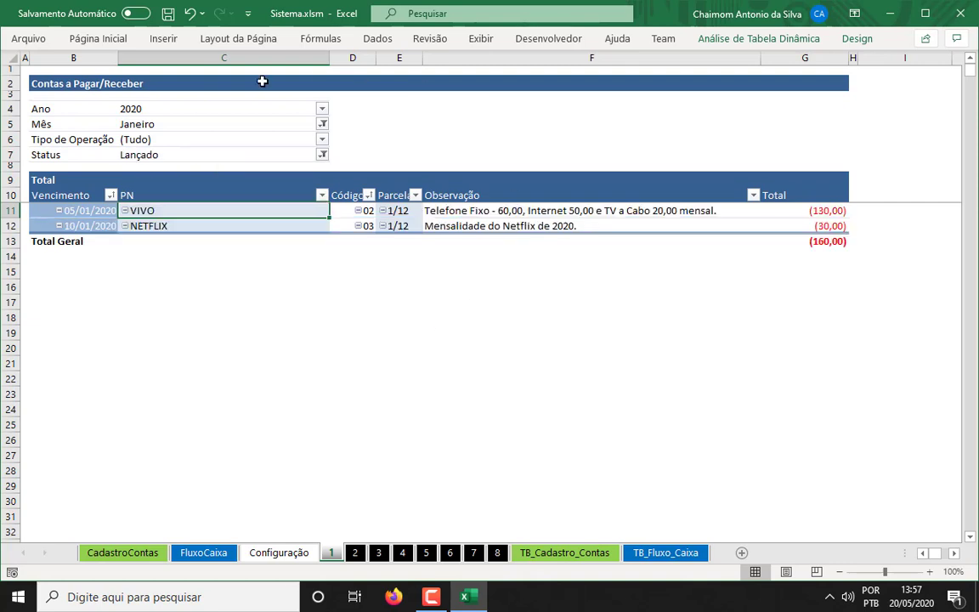
{"action": "right_click", "coordinate": [477, 204]}
{"action": "left_click", "coordinate": [516, 260]}
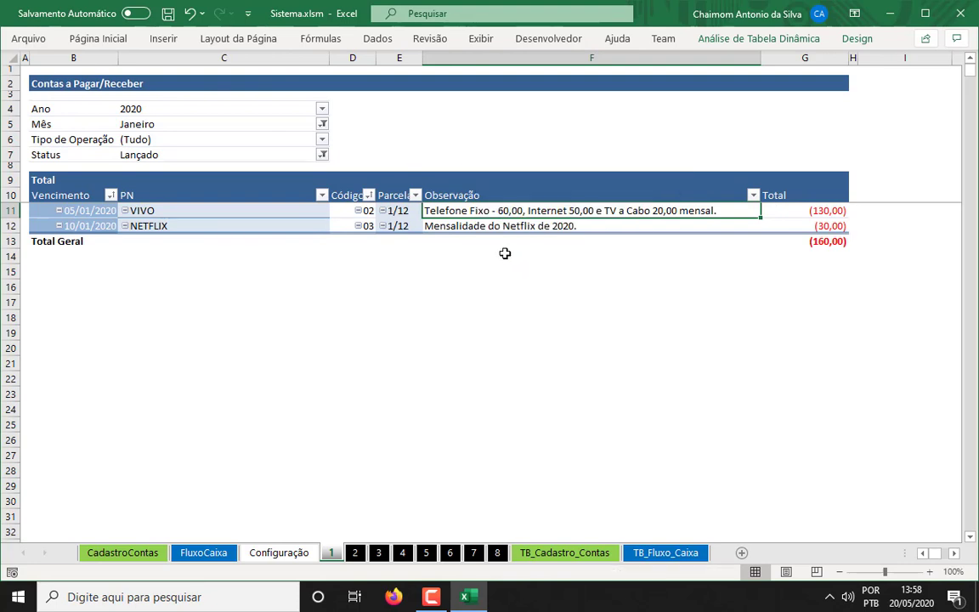
{"action": "left_click_drag", "start_coordinate": [76, 212], "coordinate": [817, 210]}
{"action": "left_click_drag", "start_coordinate": [113, 226], "coordinate": [826, 226]}
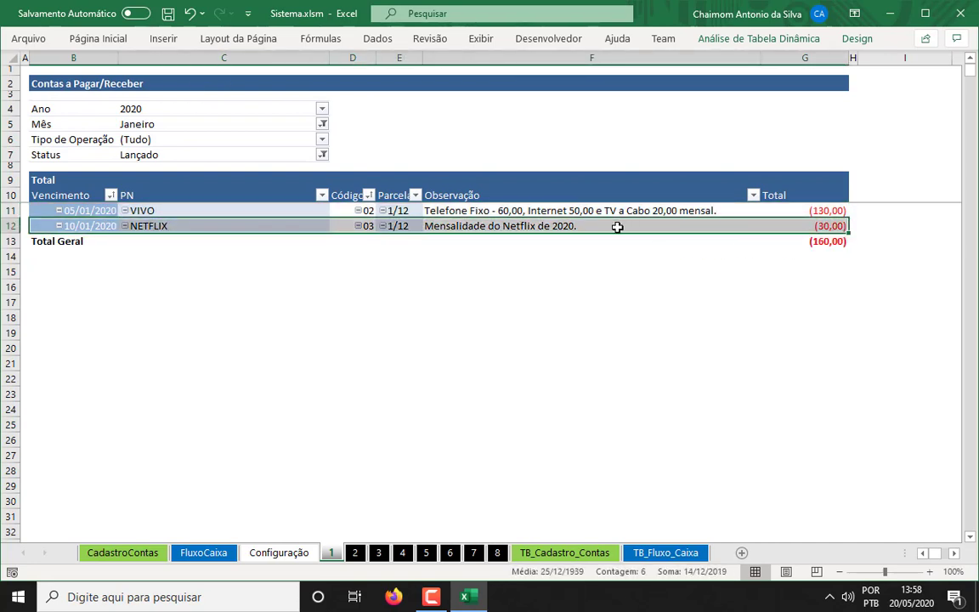
Step: Refresh the Extrato de Conta pivot table on sheet 2 and check its (vazio) row
{"action": "left_click", "coordinate": [358, 557]}
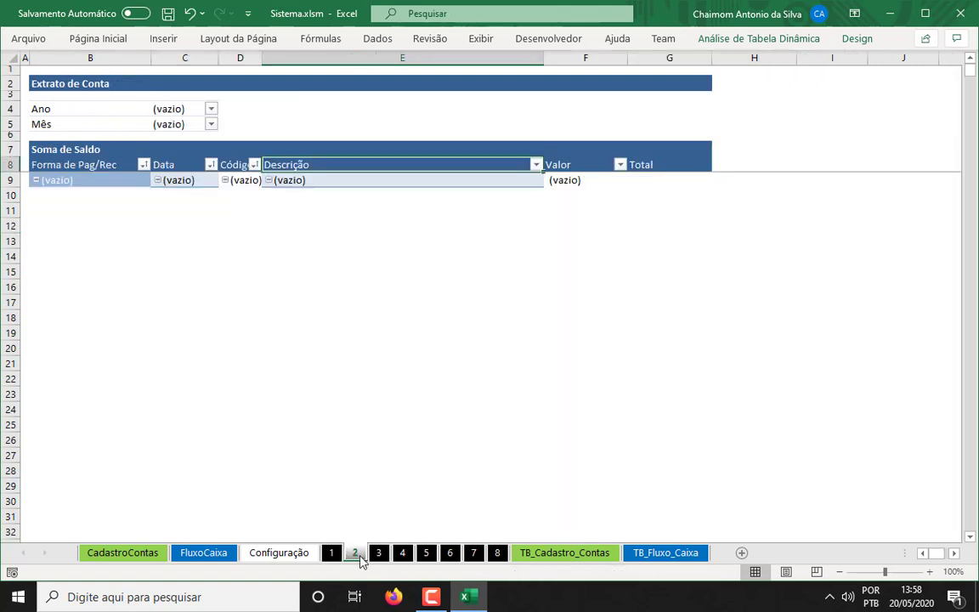
{"action": "right_click", "coordinate": [437, 179]}
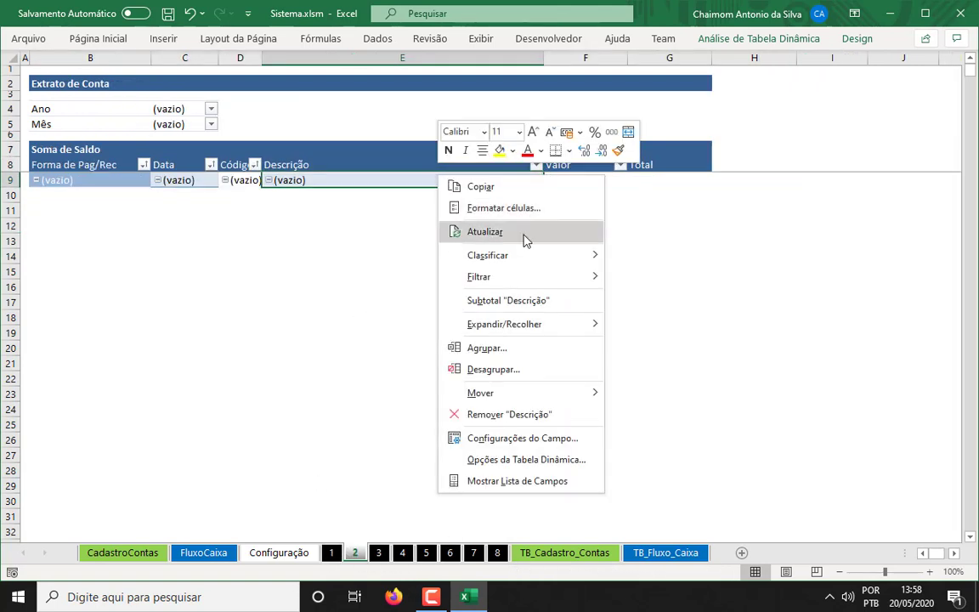
{"action": "left_click", "coordinate": [488, 231]}
{"action": "right_click", "coordinate": [120, 184]}
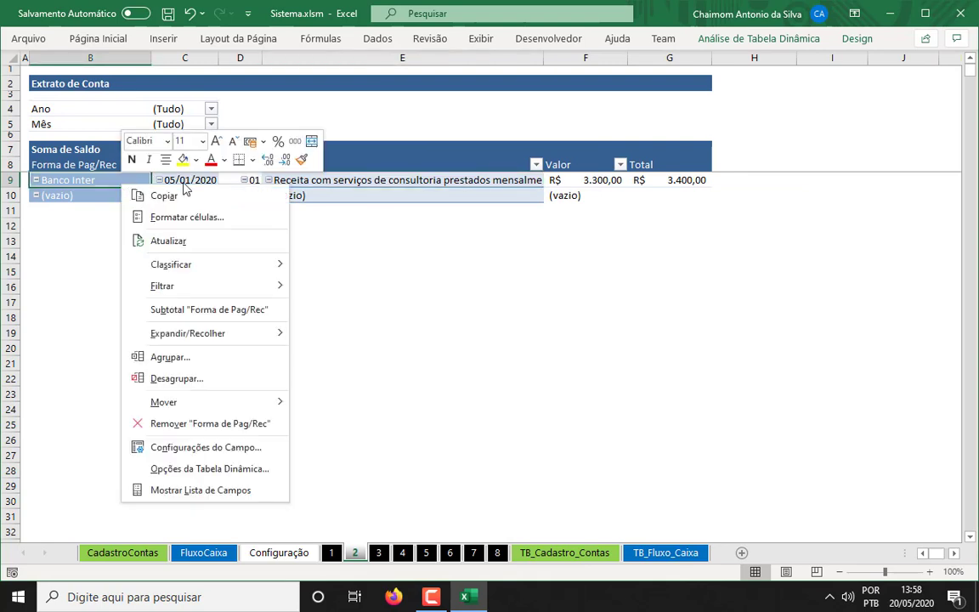
{"action": "left_click", "coordinate": [199, 243]}
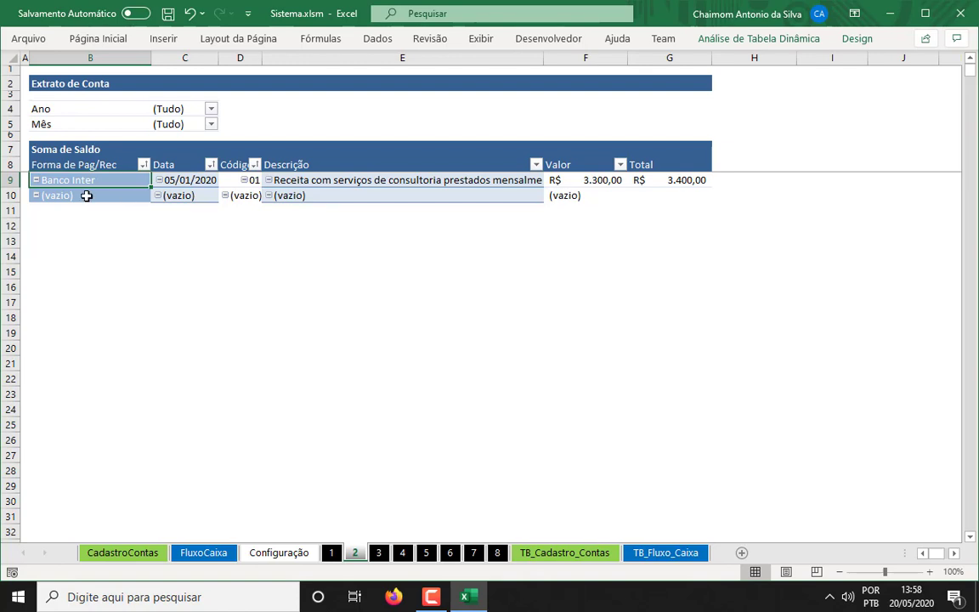
{"action": "left_click_drag", "start_coordinate": [85, 195], "coordinate": [671, 200]}
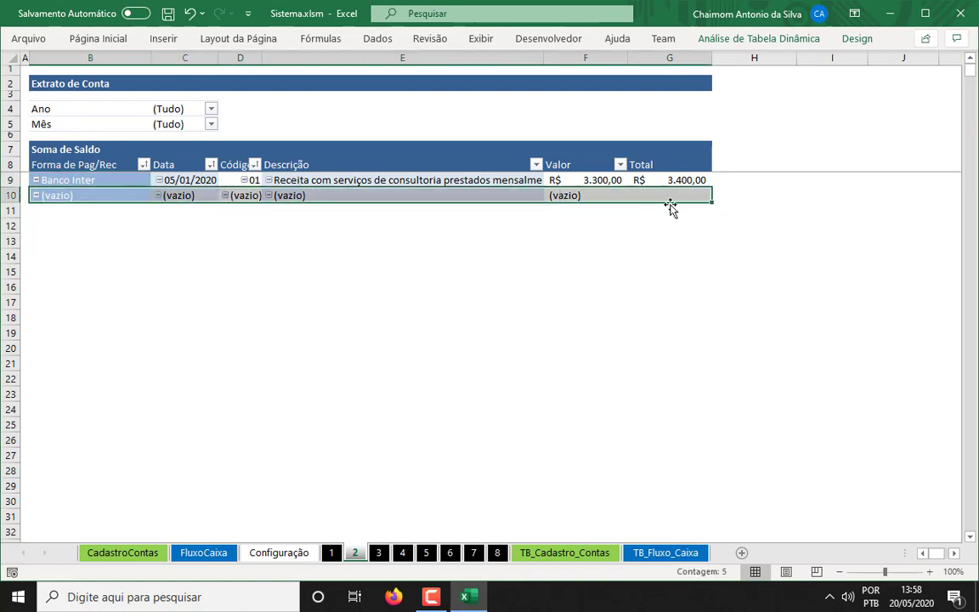
Step: Examine the GOOGLE record across all columns of the TB_Fluxo_Caixa sheet, from Código through Hora L
{"action": "left_click", "coordinate": [684, 554]}
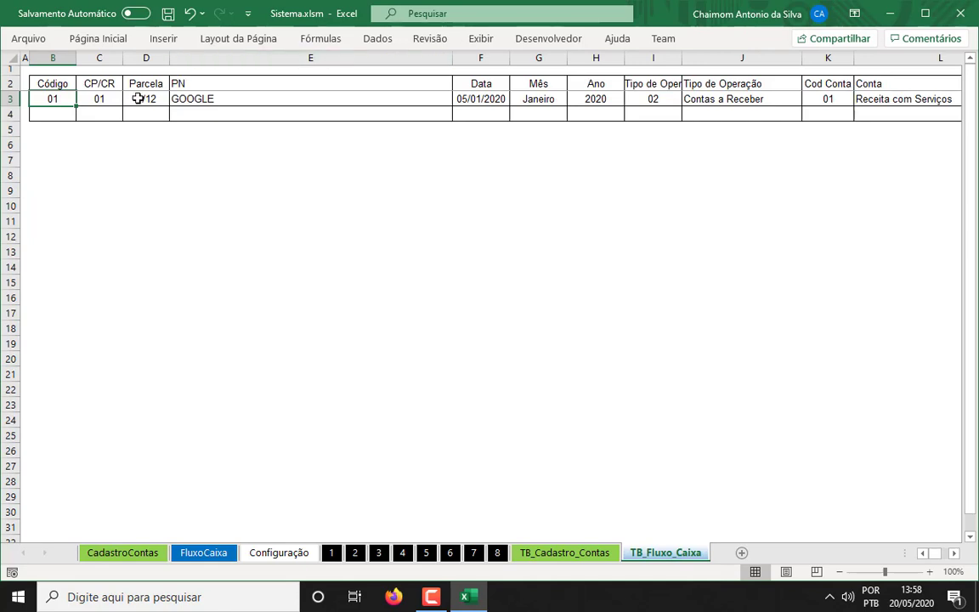
{"action": "left_click", "coordinate": [94, 100]}
{"action": "key", "text": "Up"}
{"action": "key", "text": "Left"}
{"action": "key", "text": "Left"}
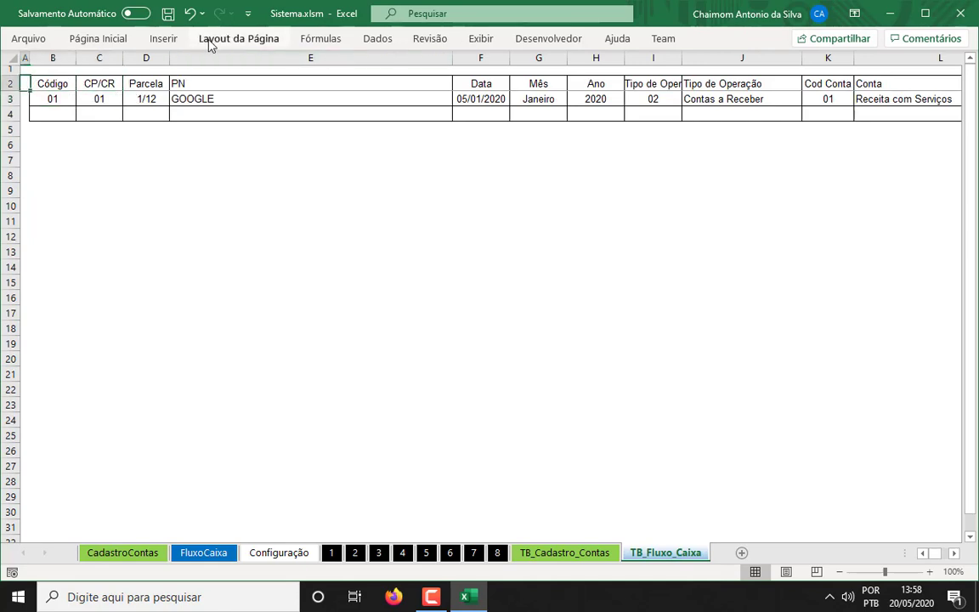
{"action": "key", "text": "Down"}
{"action": "key", "text": "Right"}
{"action": "key", "text": "shift+Right"}
{"action": "key", "text": "shift+Right"}
{"action": "key", "text": "shift+Right"}
{"action": "key", "text": "shift+Right"}
{"action": "key", "text": "shift+Right"}
{"action": "key", "text": "shift+Right"}
{"action": "key", "text": "shift+Right"}
{"action": "key", "text": "shift+Right"}
{"action": "key", "text": "shift+Right"}
{"action": "key", "text": "shift+Right"}
{"action": "key", "text": "shift+Right"}
{"action": "key", "text": "shift+Right"}
{"action": "key", "text": "shift+Right"}
{"action": "key", "text": "shift+Right"}
{"action": "key", "text": "shift+Right"}
{"action": "key", "text": "shift+Right"}
{"action": "key", "text": "shift+Right"}
{"action": "key", "text": "shift+Right"}
{"action": "key", "text": "shift+Right"}
{"action": "key", "text": "shift+Right"}
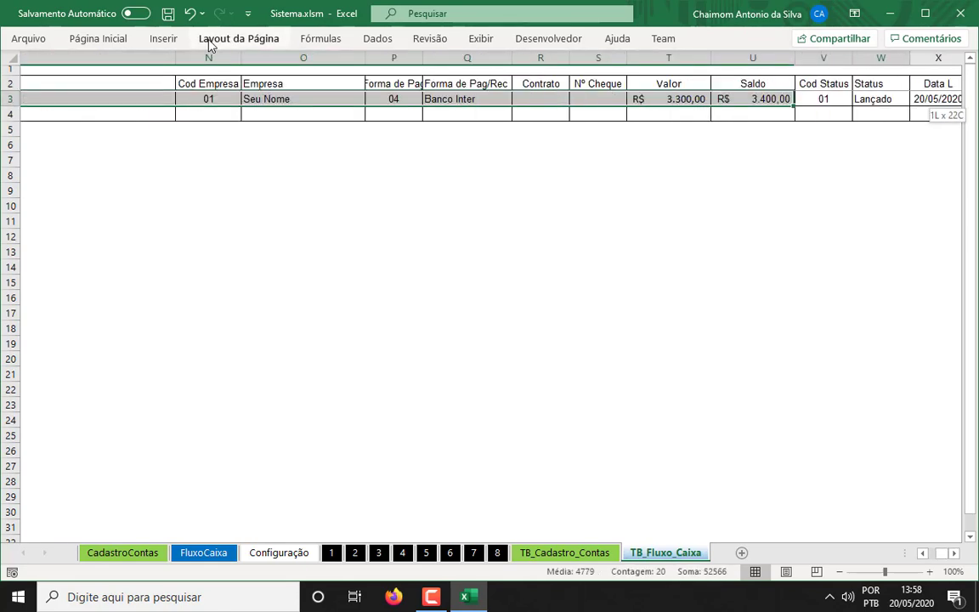
{"action": "key", "text": "shift+Right"}
{"action": "key", "text": "shift+Right"}
{"action": "key", "text": "shift+Right"}
{"action": "key", "text": "shift+Right"}
{"action": "key", "text": "shift+Right"}
{"action": "key", "text": "shift+Right"}
{"action": "key", "text": "shift+Right"}
{"action": "key", "text": "shift+Right"}
{"action": "key", "text": "shift+Right"}
{"action": "key", "text": "shift+Left"}
{"action": "key", "text": "shift+Left"}
{"action": "key", "text": "shift+Left"}
{"action": "key", "text": "shift+Left"}
{"action": "key", "text": "shift+Left"}
{"action": "key", "text": "shift+Left"}
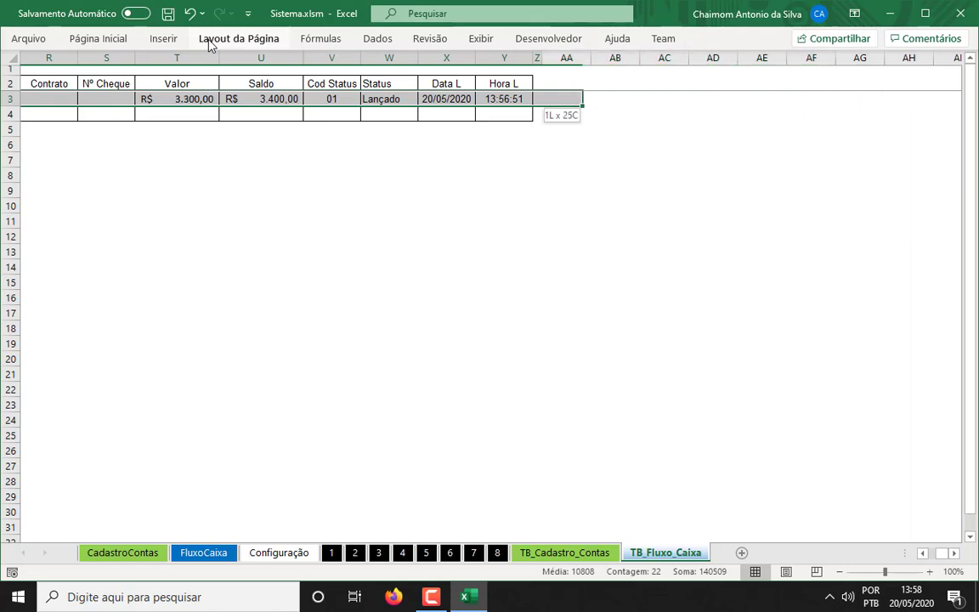
{"action": "key", "text": "shift+Left"}
{"action": "key", "text": "Left"}
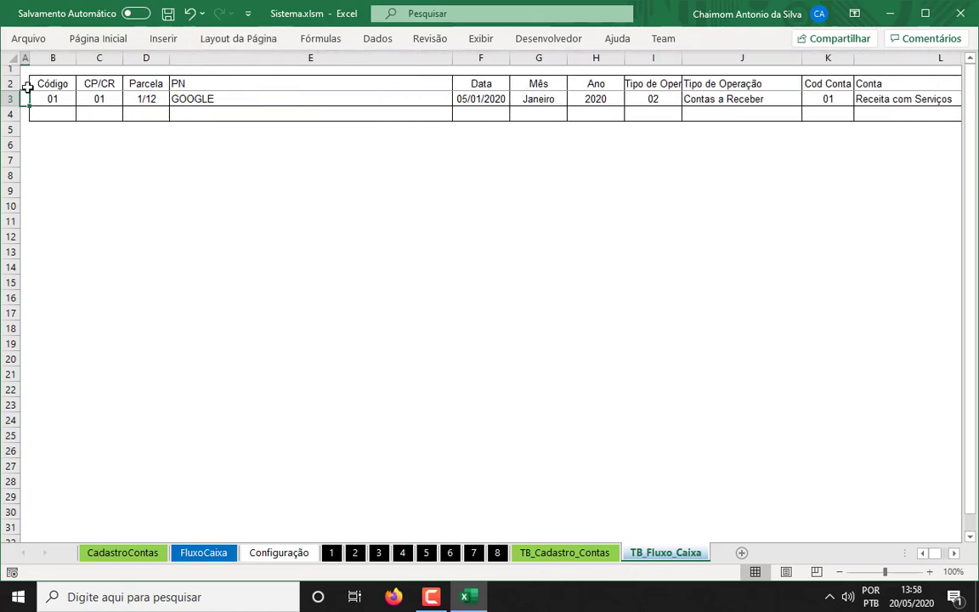
Step: Delete the empty row 4 below the GOOGLE record on the TB_Fluxo_Caixa sheet
{"action": "left_click", "coordinate": [6, 114]}
{"action": "right_click", "coordinate": [6, 114]}
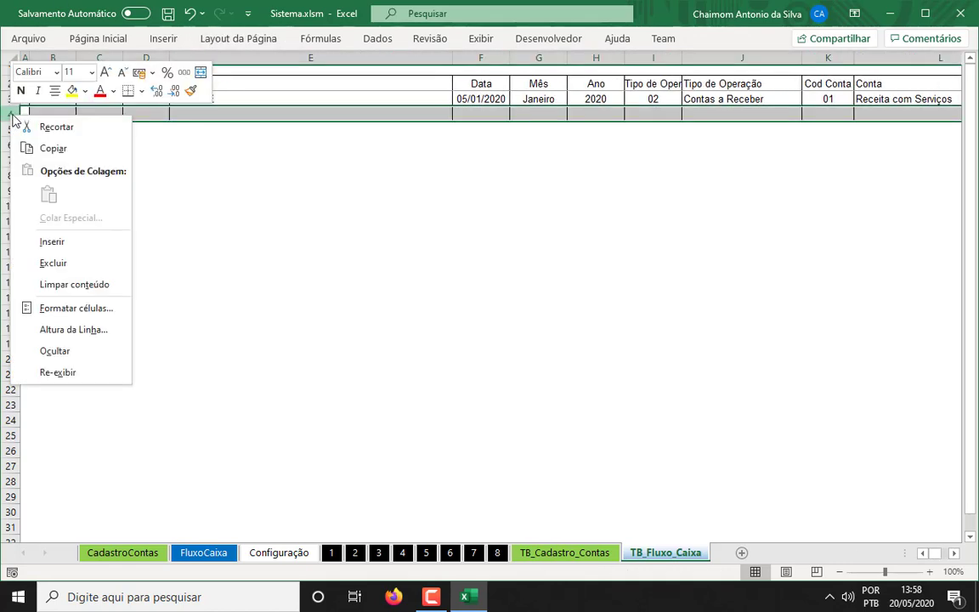
{"action": "left_click", "coordinate": [53, 262]}
{"action": "left_click", "coordinate": [273, 98]}
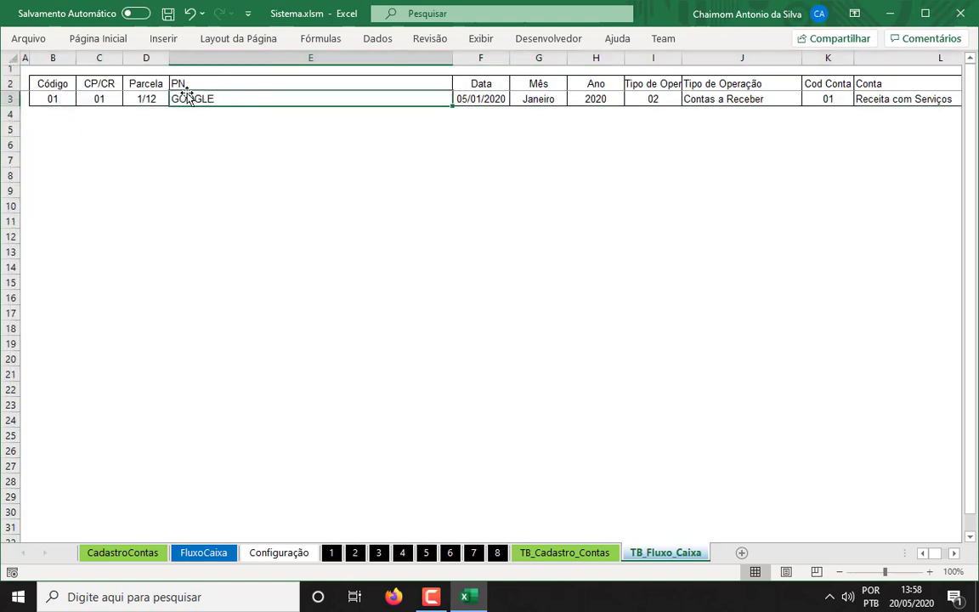
{"action": "left_click", "coordinate": [134, 85]}
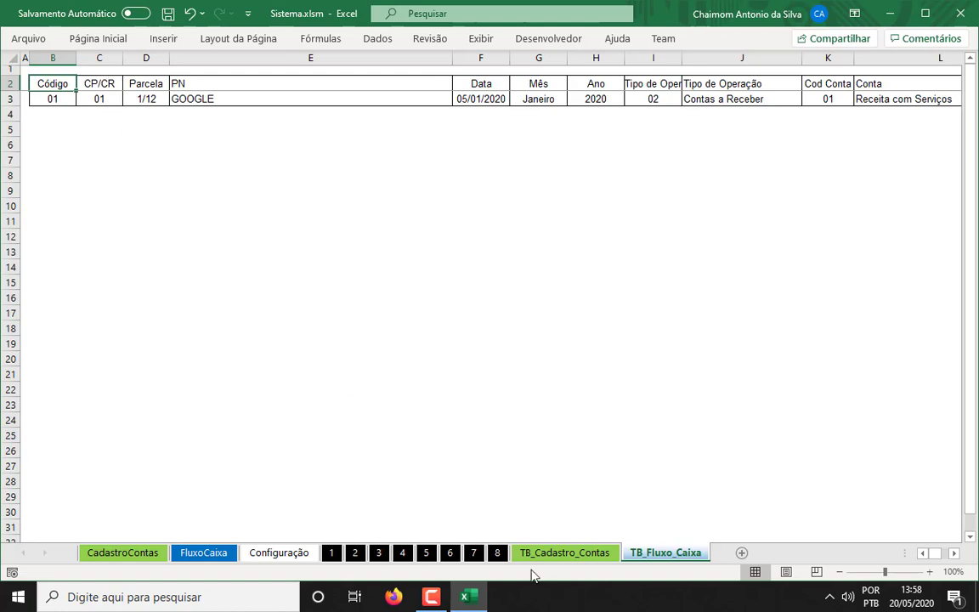
Step: Refresh the Extrato de Conta pivot table on sheet 2 from the cleaned cash flow table
{"action": "left_click", "coordinate": [355, 555]}
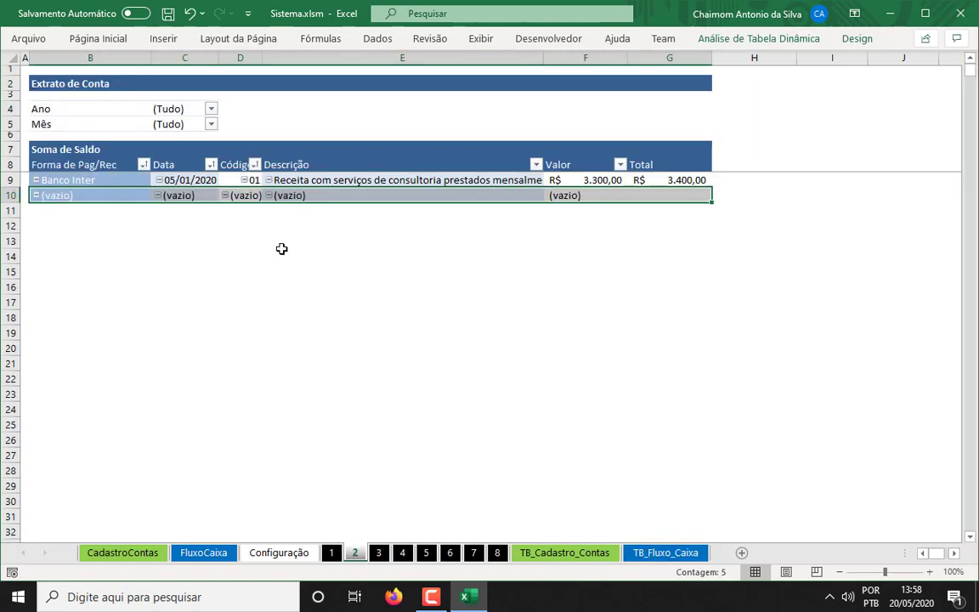
{"action": "right_click", "coordinate": [321, 182]}
{"action": "left_click", "coordinate": [394, 236]}
Step: Examine the Banco Inter row of the Extrato de Conta pivot table, from Forma de Pag/Rec through Total
{"action": "left_click", "coordinate": [111, 182]}
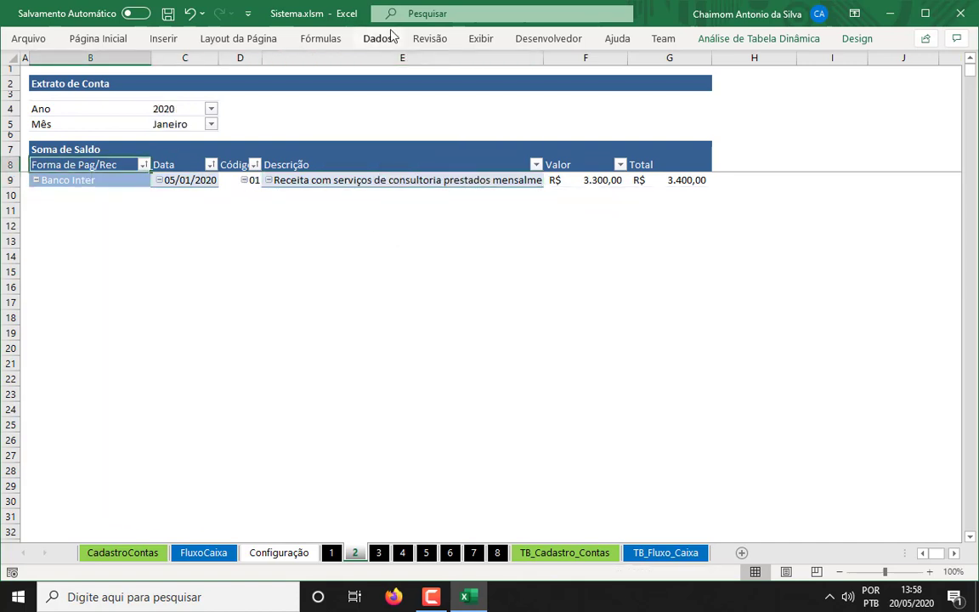
{"action": "key", "text": "shift+Up"}
{"action": "key", "text": "shift+Right"}
{"action": "key", "text": "shift+Right"}
{"action": "key", "text": "shift+Right"}
{"action": "key", "text": "shift+Right"}
{"action": "key", "text": "shift+Right"}
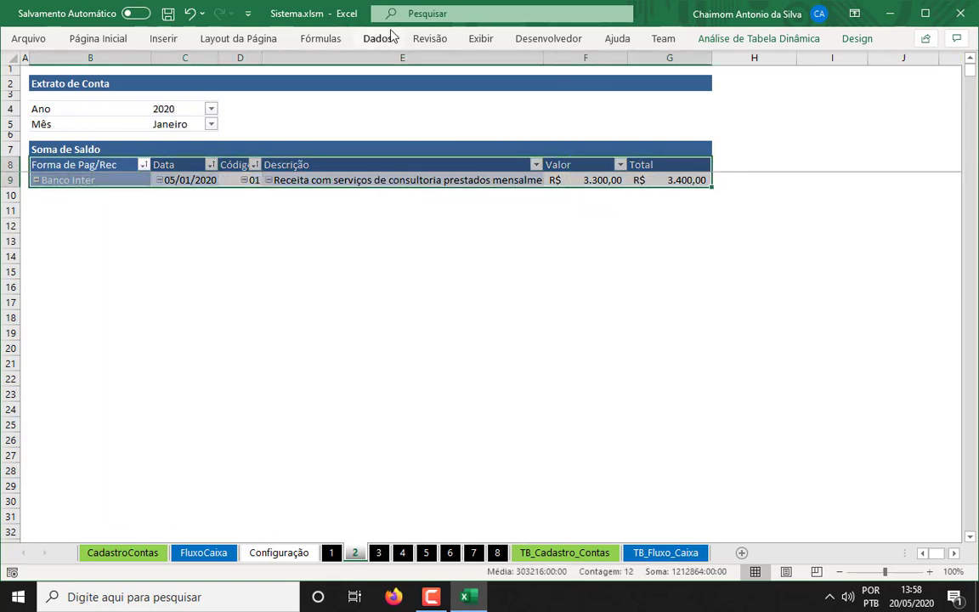
{"action": "key", "text": "Right"}
{"action": "key", "text": "Right"}
{"action": "key", "text": "Right"}
{"action": "key", "text": "Right"}
{"action": "key", "text": "Right"}
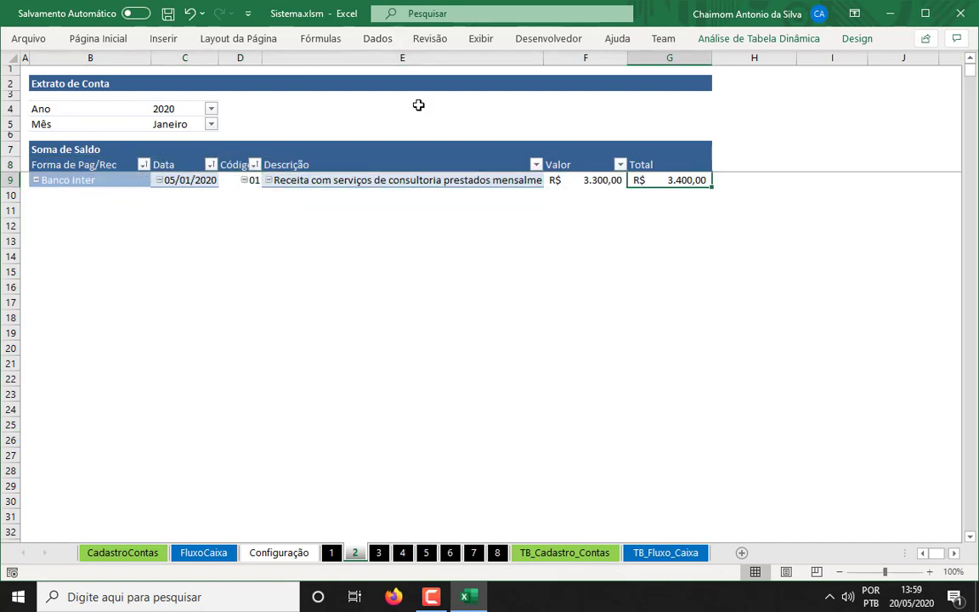
Step: Refresh the Extrato de Conta pivot table again and check the options in its Forma de Pag/Rec filter
{"action": "left_click", "coordinate": [143, 164]}
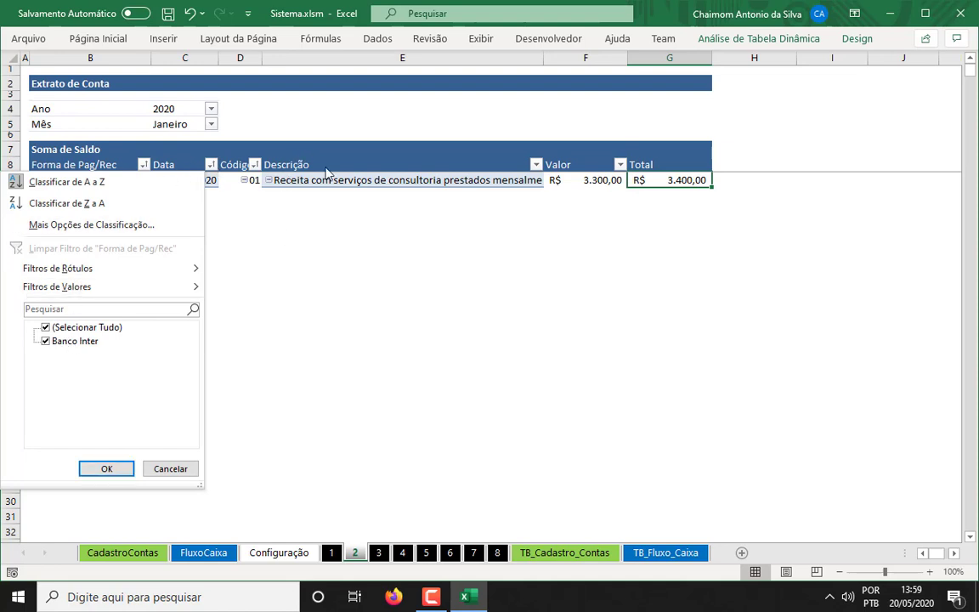
{"action": "left_click", "coordinate": [296, 163]}
{"action": "right_click", "coordinate": [338, 167]}
{"action": "left_click", "coordinate": [403, 226]}
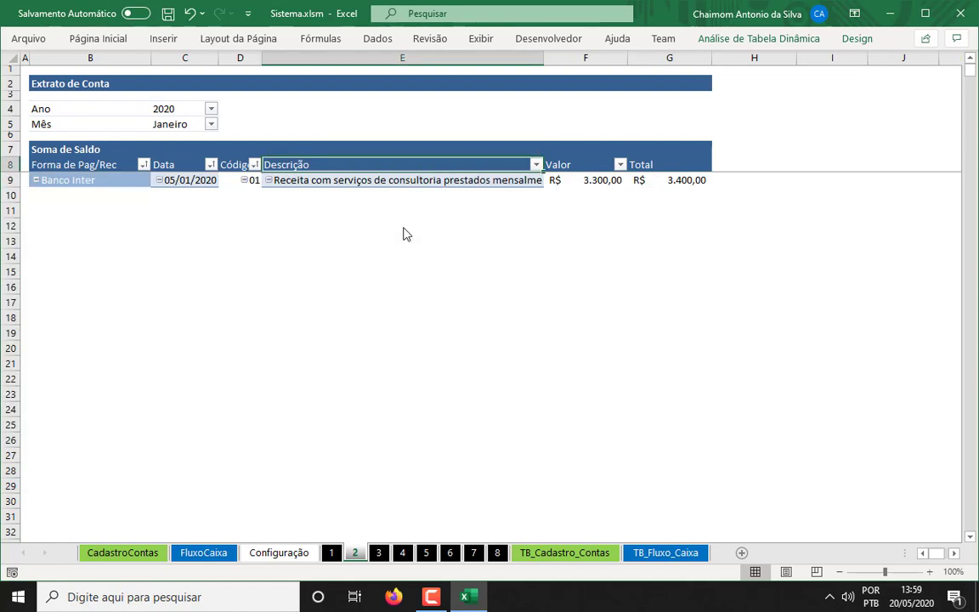
{"action": "left_click", "coordinate": [143, 166]}
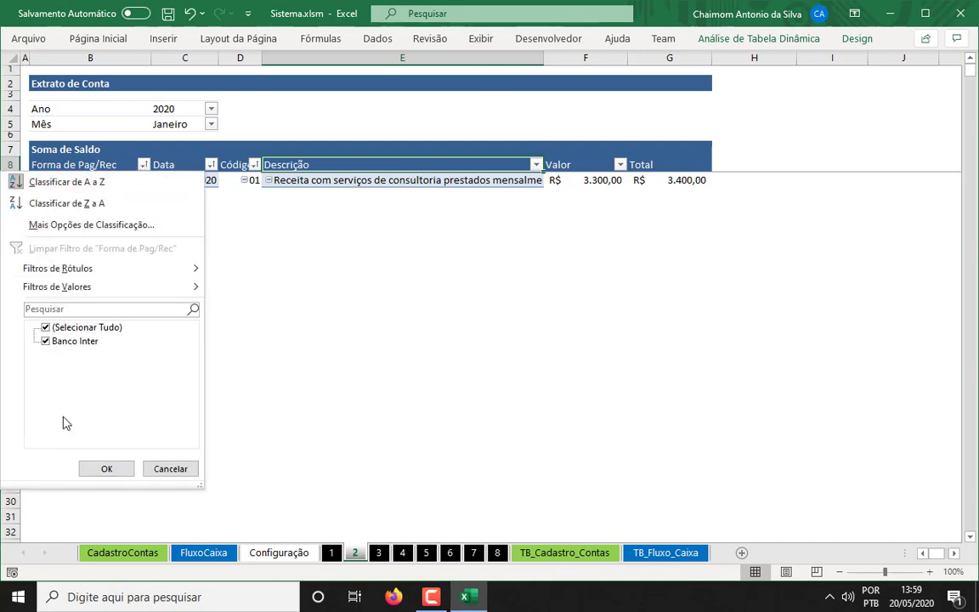
{"action": "left_click", "coordinate": [117, 470]}
{"action": "left_click", "coordinate": [421, 306]}
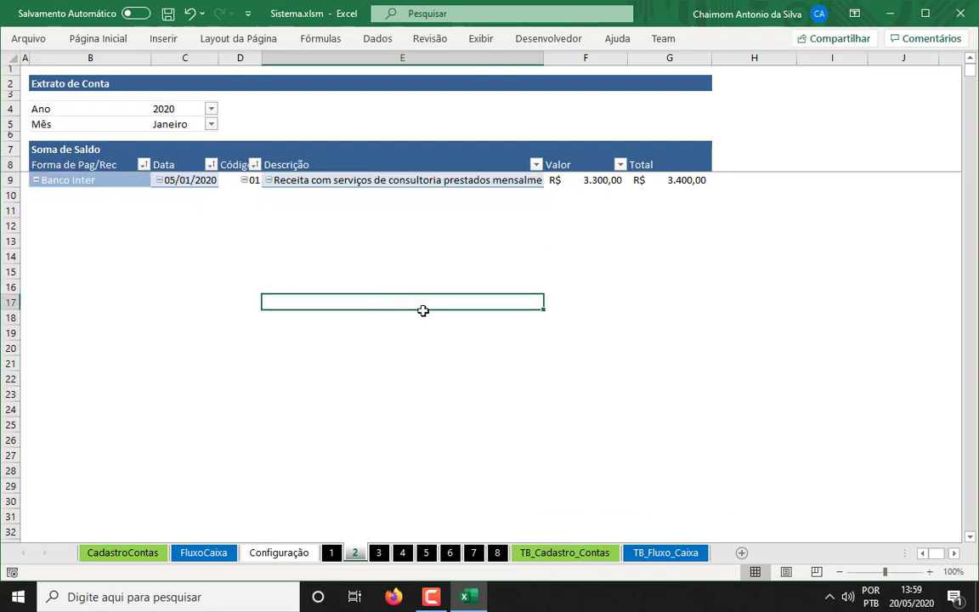
Step: Refresh the Receita Por Parceiro de Negócio pivot table and its chart on sheet 3
{"action": "left_click", "coordinate": [378, 552]}
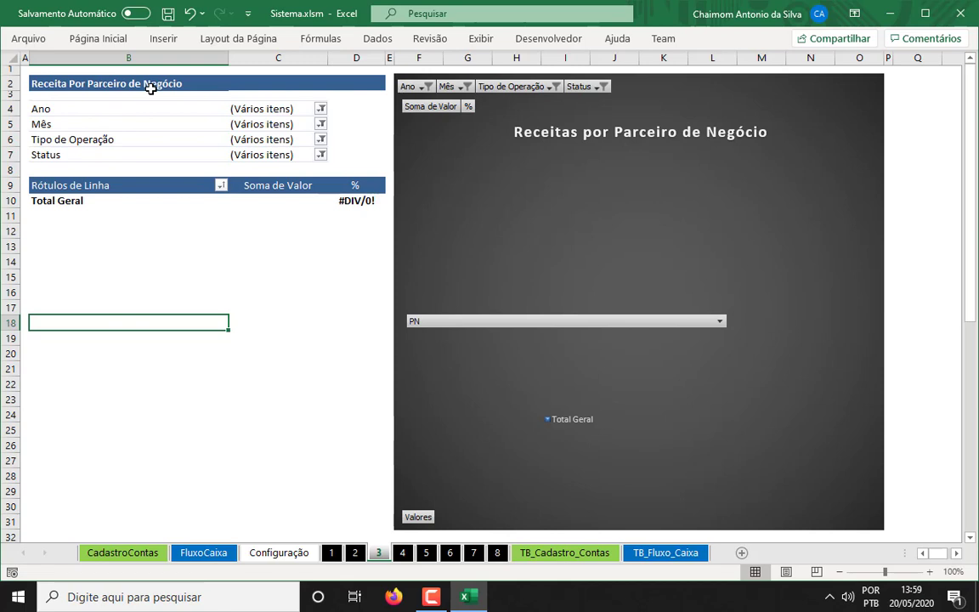
{"action": "right_click", "coordinate": [165, 185]}
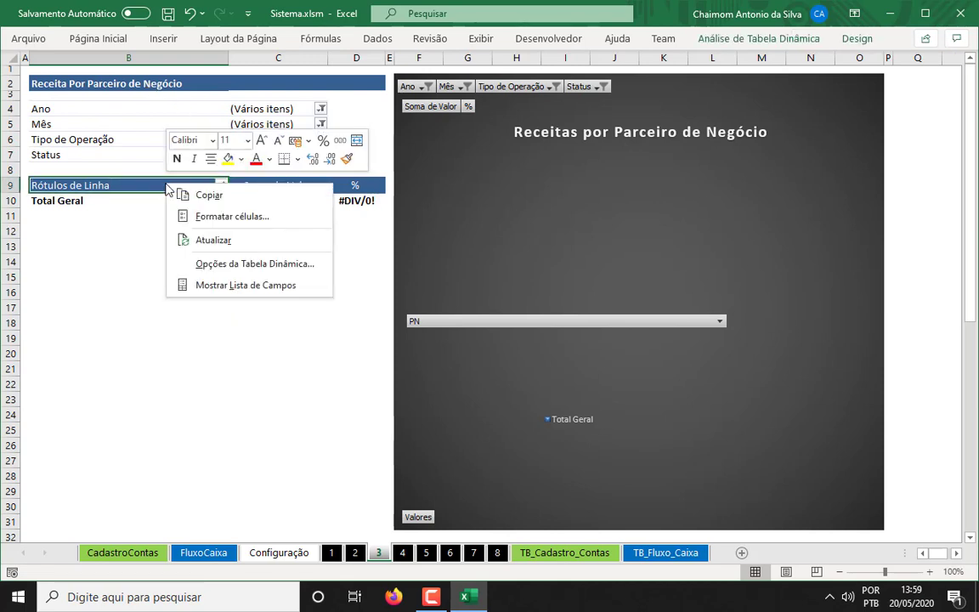
{"action": "left_click", "coordinate": [213, 241]}
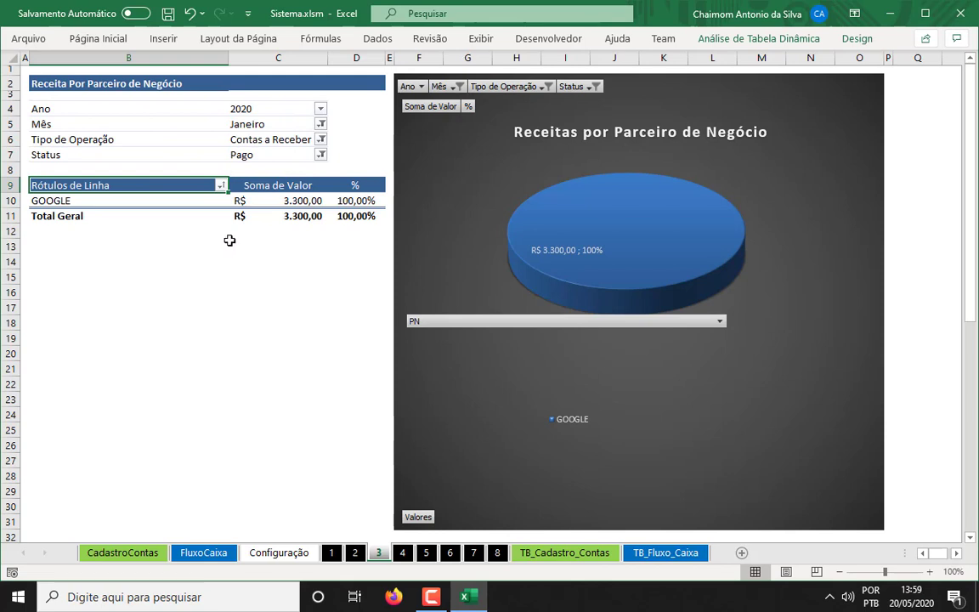
Step: Examine the GOOGLE row's value and percentage alongside the Total Geral row in the Receita Por Parceiro de Negócio pivot table
{"action": "left_click", "coordinate": [135, 202]}
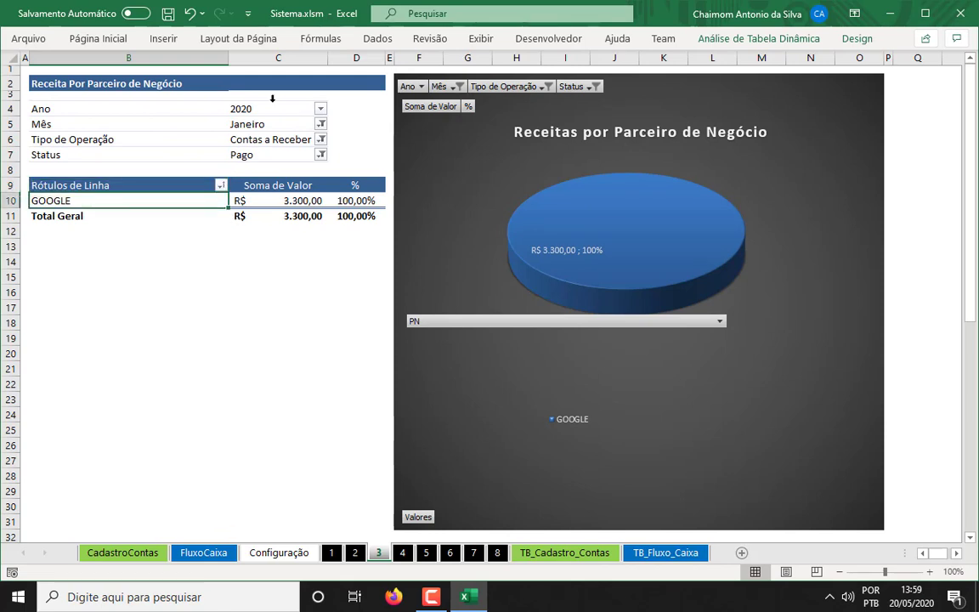
{"action": "key", "text": "Right"}
{"action": "key", "text": "Right"}
{"action": "key", "text": "shift+Left"}
{"action": "key", "text": "shift+Left"}
{"action": "key", "text": "shift+Down"}
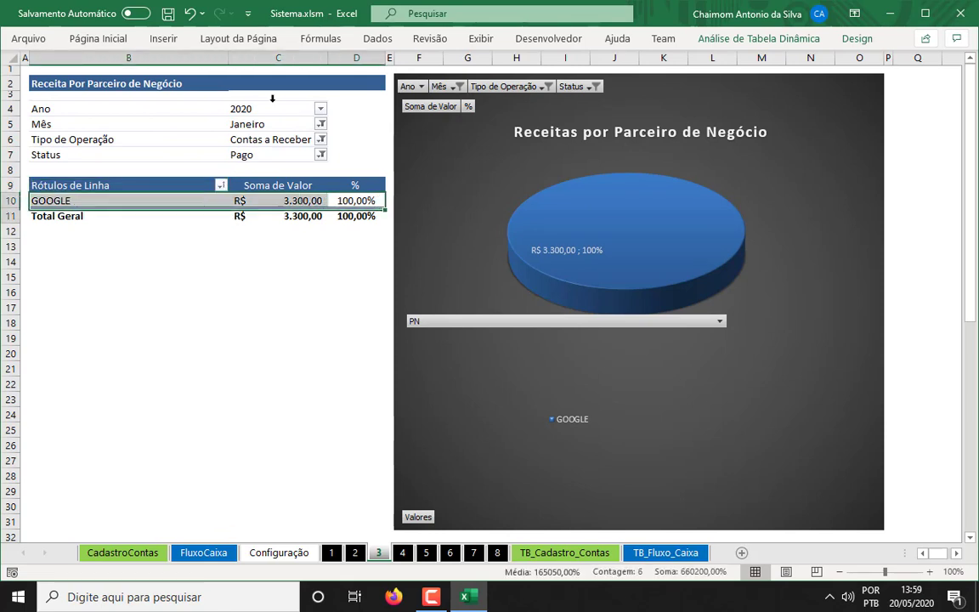
{"action": "key", "text": "Down"}
{"action": "key", "text": "Up"}
{"action": "key", "text": "shift+Left"}
{"action": "key", "text": "shift+Left"}
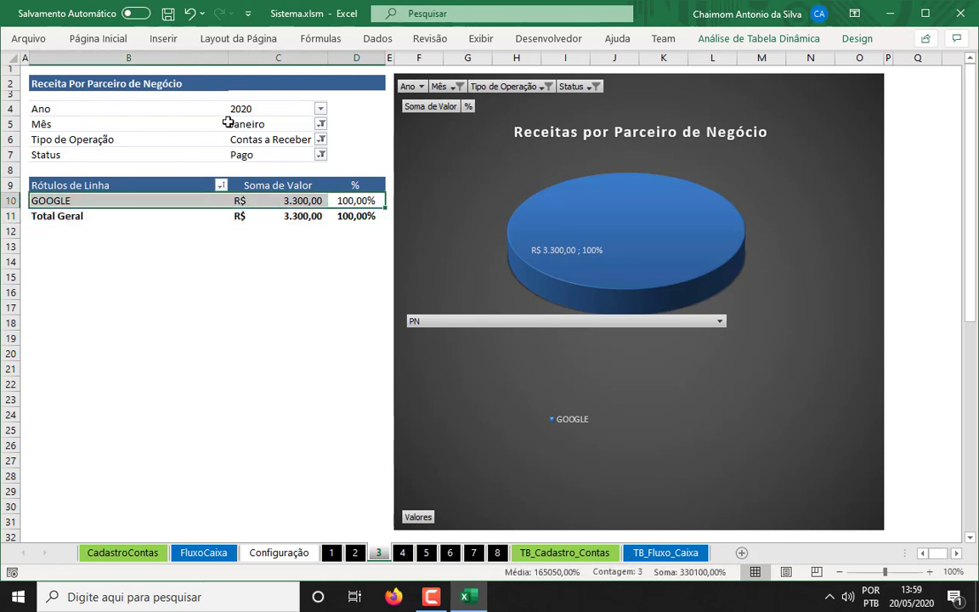
Step: Reapply the revenue pivot table's Mês filter with only Janeiro selected
{"action": "left_click", "coordinate": [319, 124]}
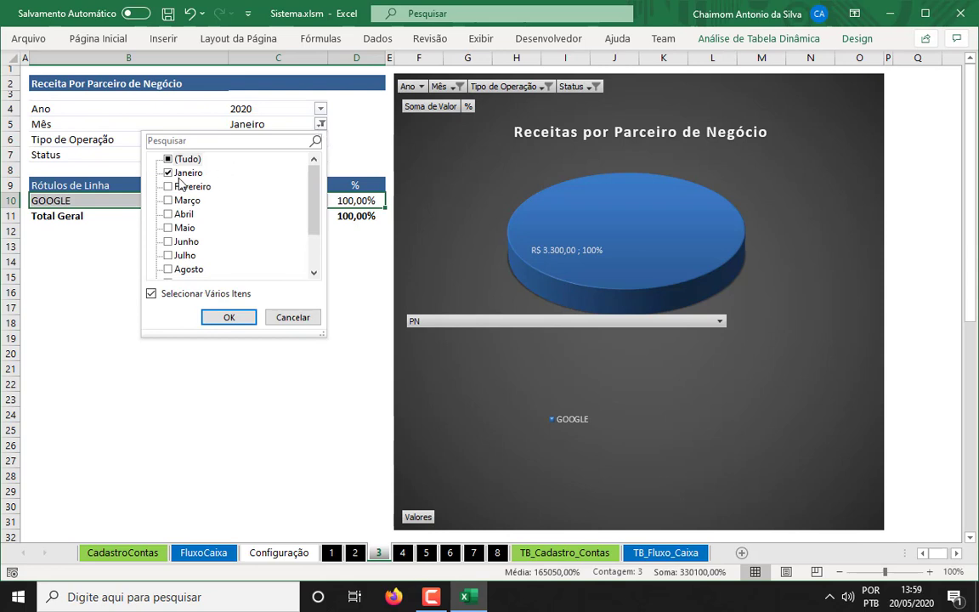
{"action": "left_click", "coordinate": [167, 160]}
{"action": "left_click", "coordinate": [167, 160]}
{"action": "left_click", "coordinate": [168, 173]}
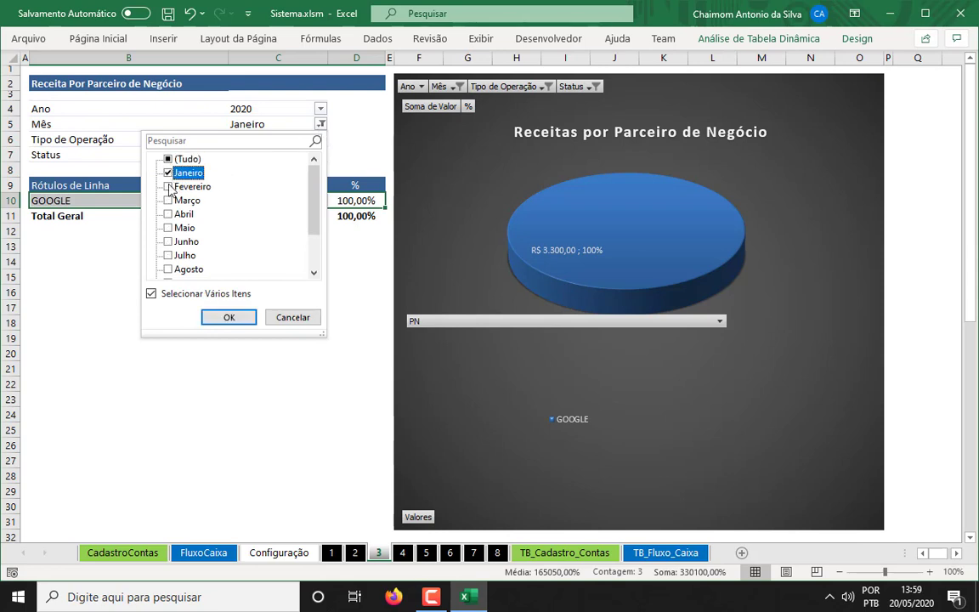
{"action": "left_click", "coordinate": [229, 317]}
Step: Check the revenue pivot table's Ano and Mês selections and the options in its Tipo de Operação filter
{"action": "left_click_drag", "start_coordinate": [80, 109], "coordinate": [280, 124]}
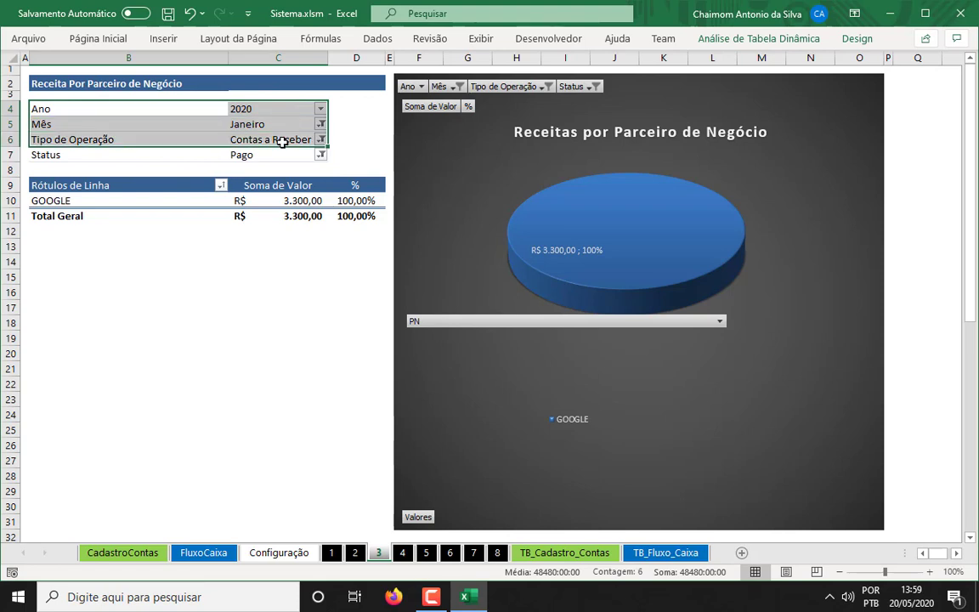
{"action": "left_click", "coordinate": [320, 140]}
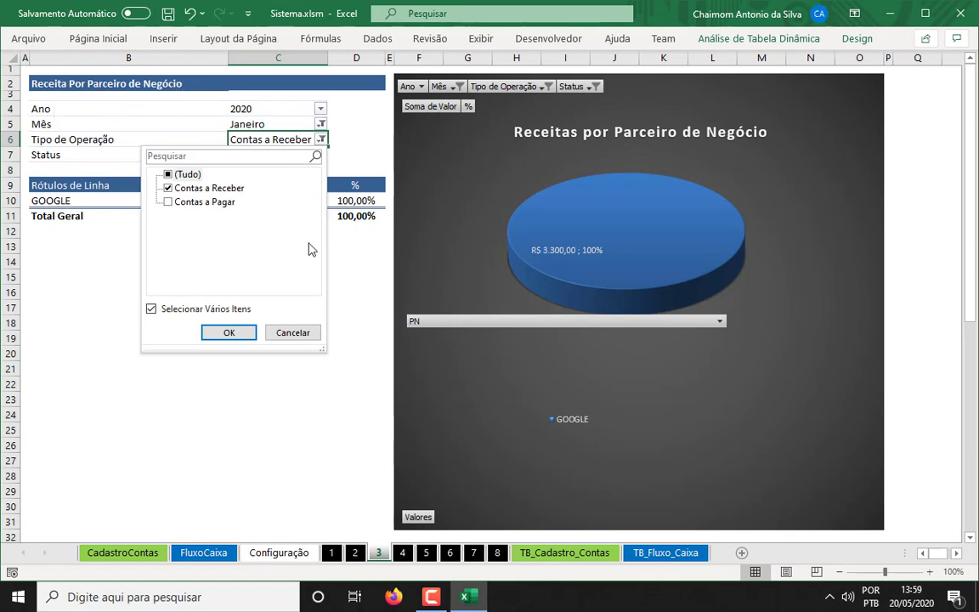
{"action": "left_click", "coordinate": [292, 332]}
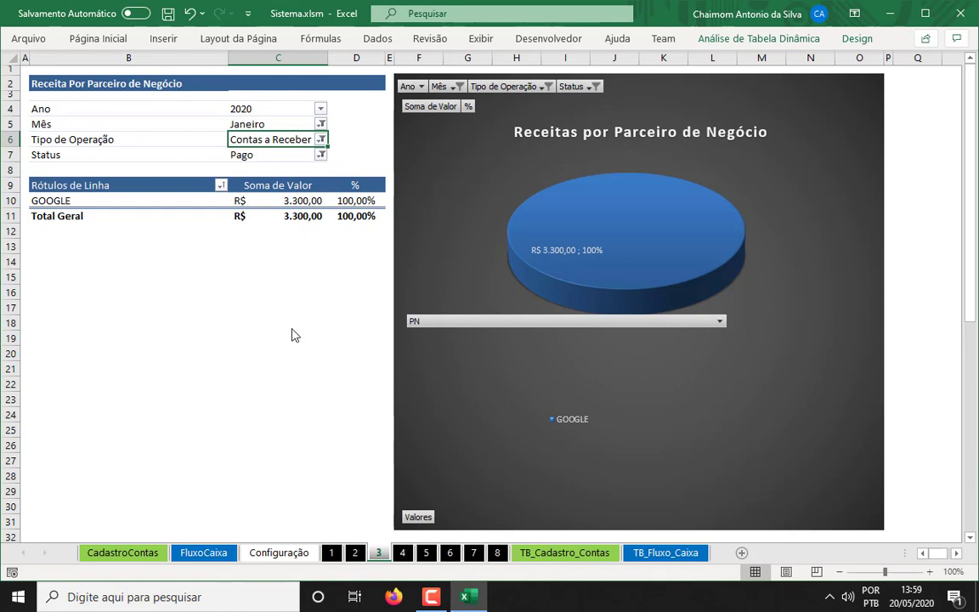
Step: Refresh the Receita Por Parceiro de Negócio pivot table again and check its GOOGLE and Total Geral figures
{"action": "right_click", "coordinate": [168, 206]}
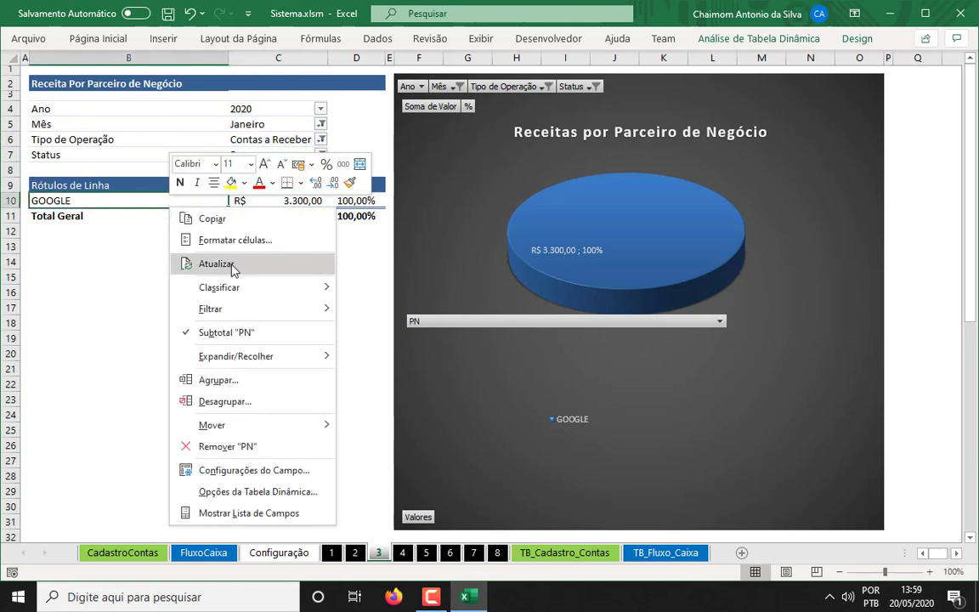
{"action": "left_click", "coordinate": [264, 266]}
{"action": "left_click", "coordinate": [289, 200]}
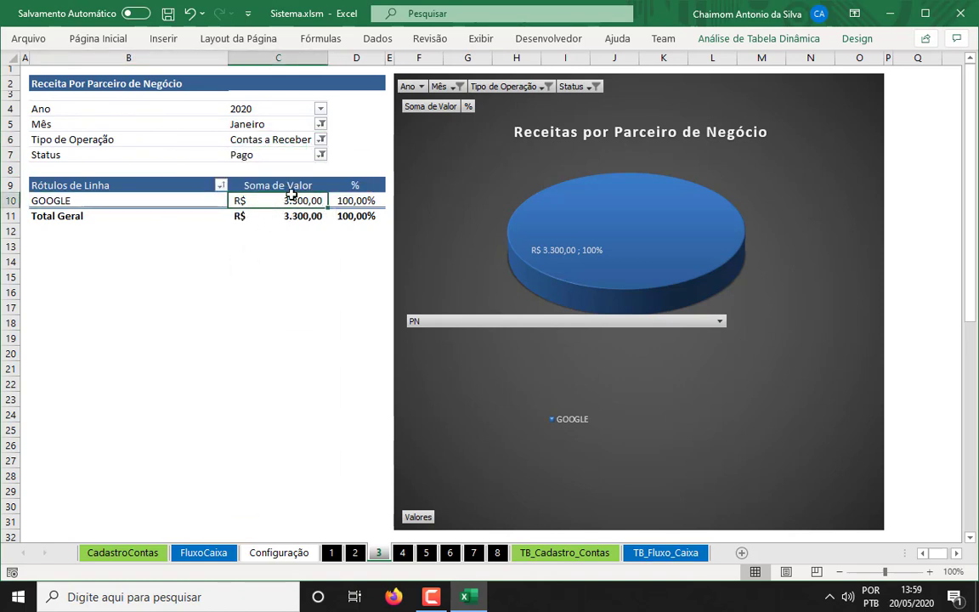
{"action": "left_click", "coordinate": [365, 202]}
{"action": "left_click_drag", "start_coordinate": [366, 217], "coordinate": [87, 182]}
{"action": "left_click", "coordinate": [131, 195]}
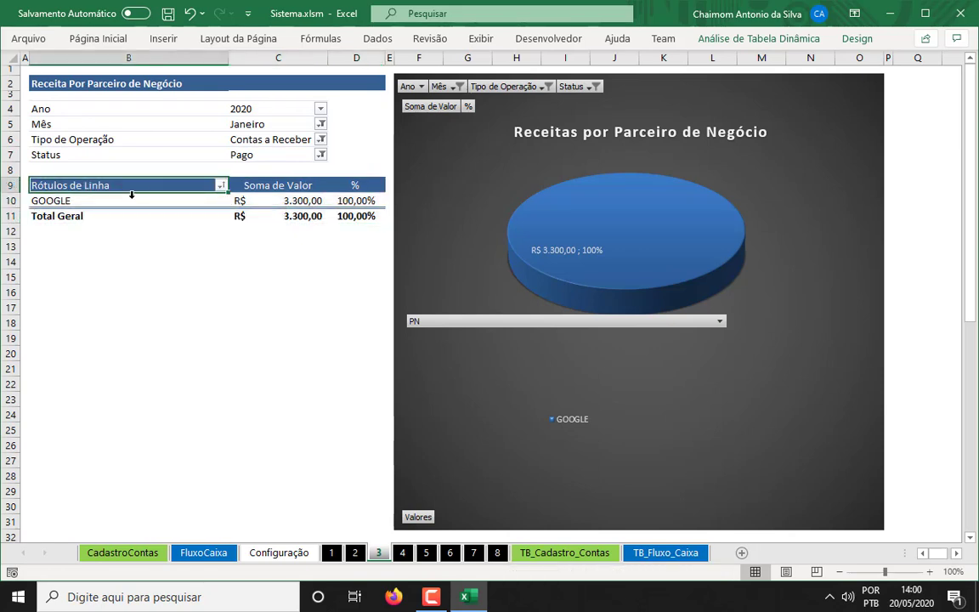
Step: Refresh the Receita Por Parceiro de Negócio pivot table and the Extrato do Cartão de Crédito pivot table on sheet 4
{"action": "right_click", "coordinate": [135, 203]}
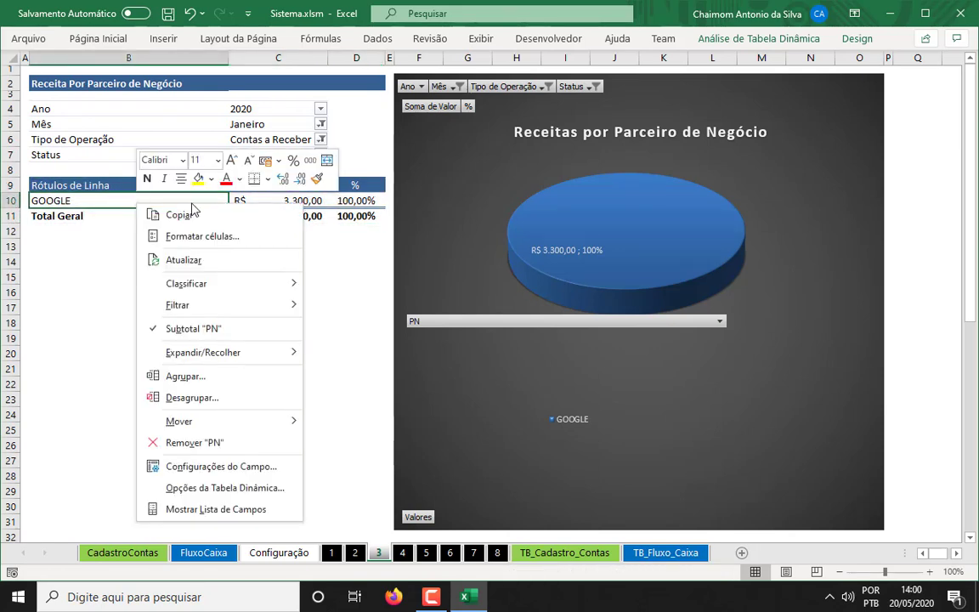
{"action": "left_click", "coordinate": [203, 258]}
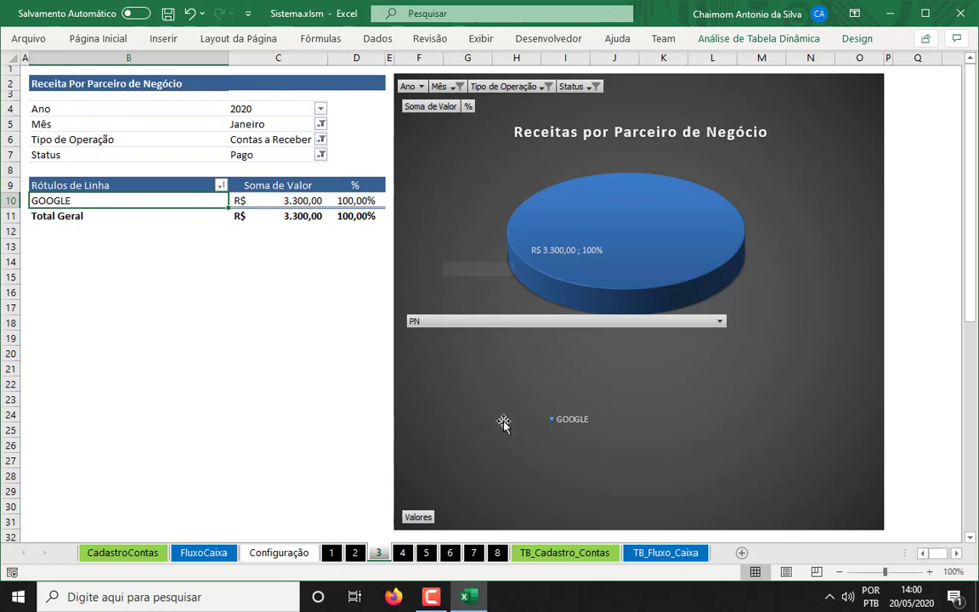
{"action": "left_click", "coordinate": [402, 553]}
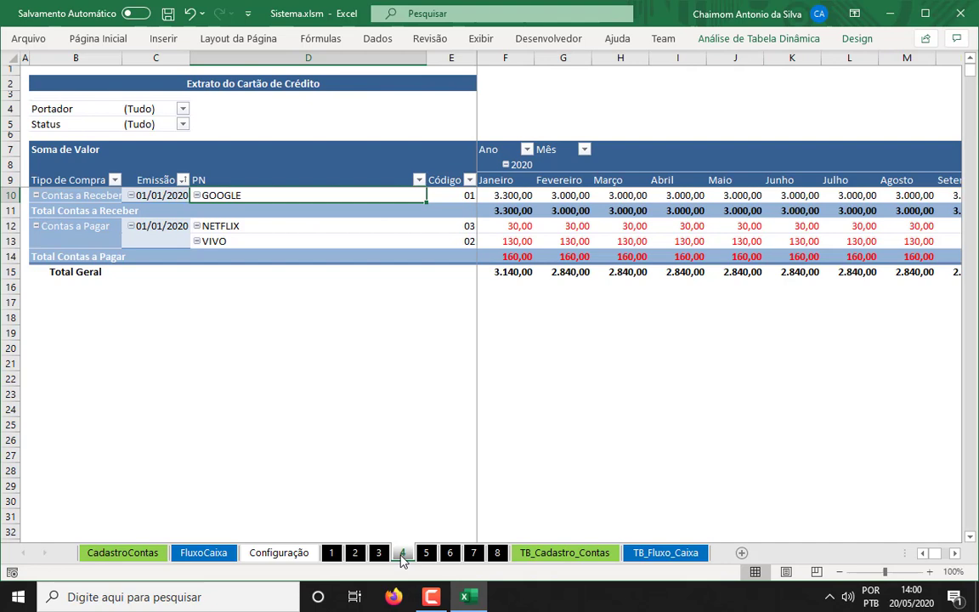
{"action": "right_click", "coordinate": [272, 231]}
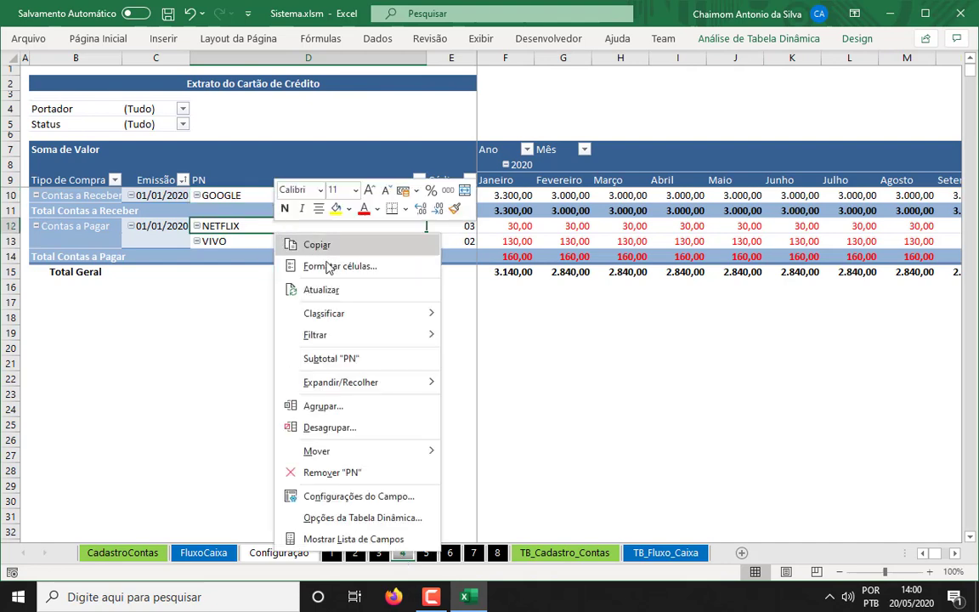
{"action": "left_click", "coordinate": [330, 290]}
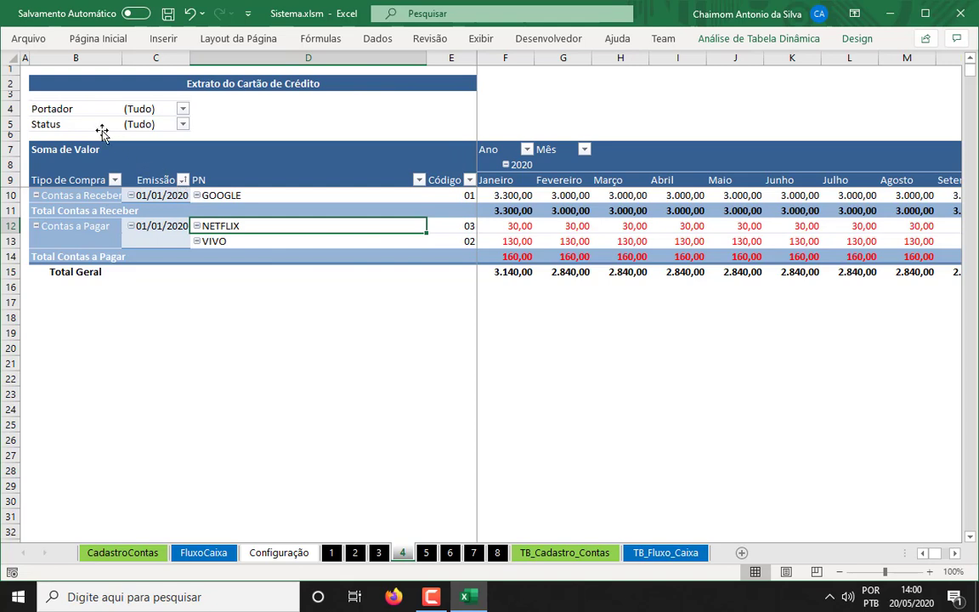
Step: Filter the Extrato do Cartão de Crédito pivot table to Portador Cartão and Status Lançado
{"action": "left_click", "coordinate": [182, 109]}
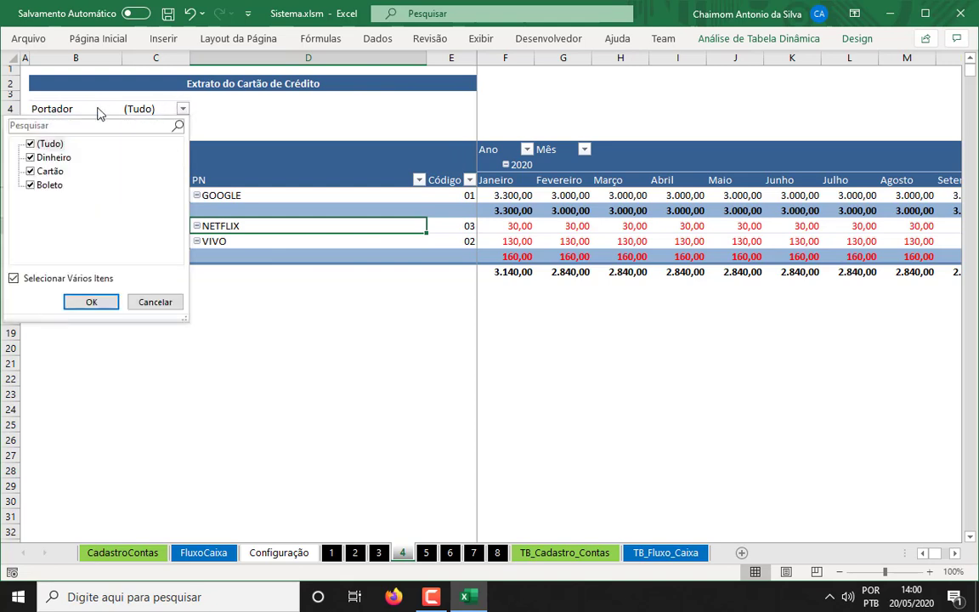
{"action": "left_click", "coordinate": [32, 143]}
{"action": "left_click", "coordinate": [31, 171]}
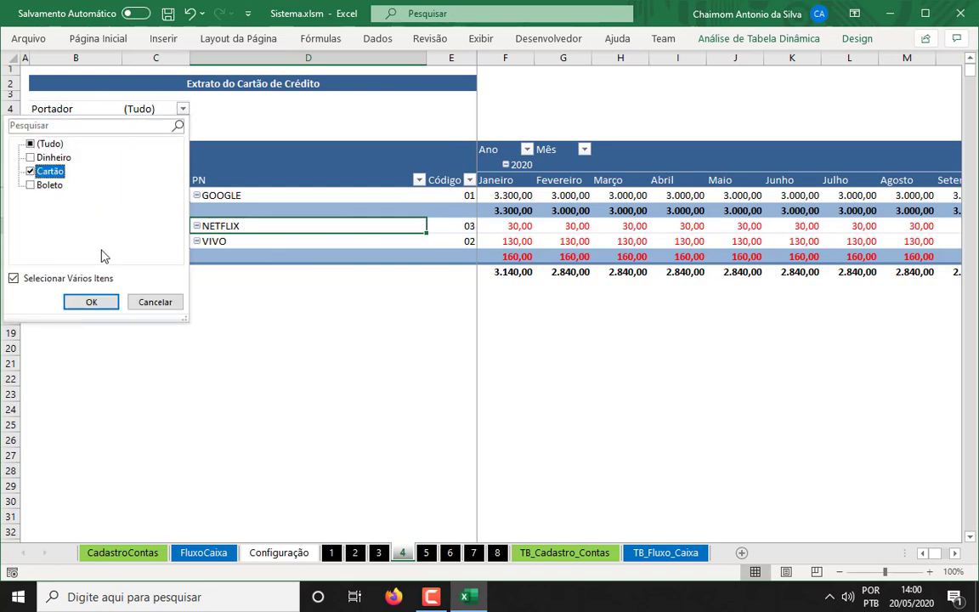
{"action": "left_click", "coordinate": [106, 302]}
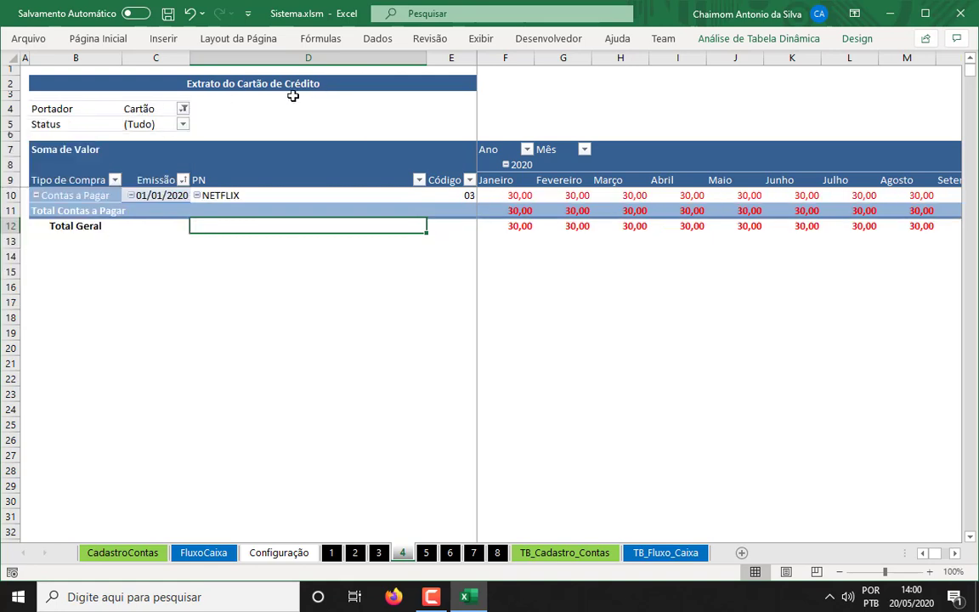
{"action": "left_click", "coordinate": [183, 125]}
{"action": "left_click", "coordinate": [30, 187]}
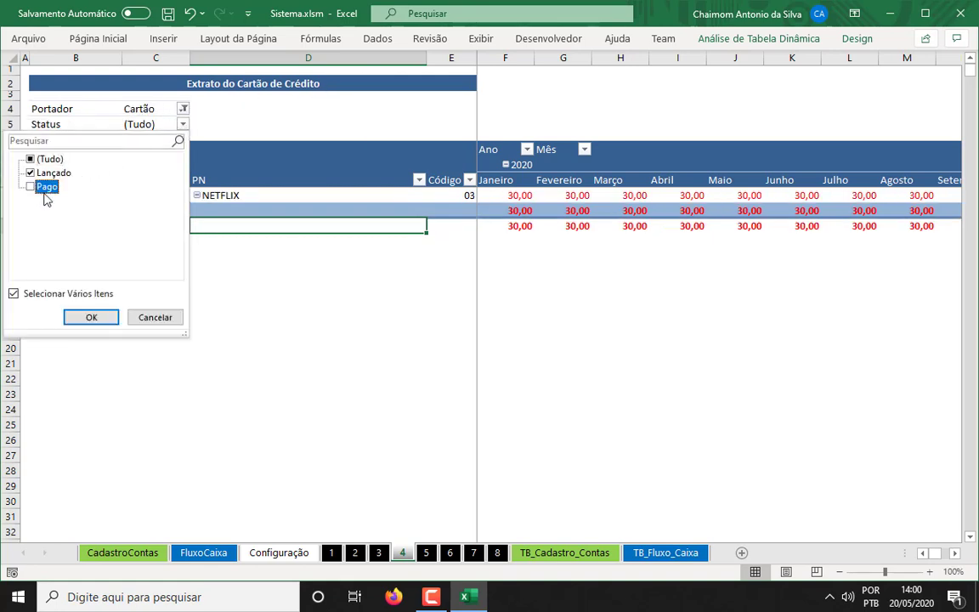
{"action": "left_click", "coordinate": [91, 317]}
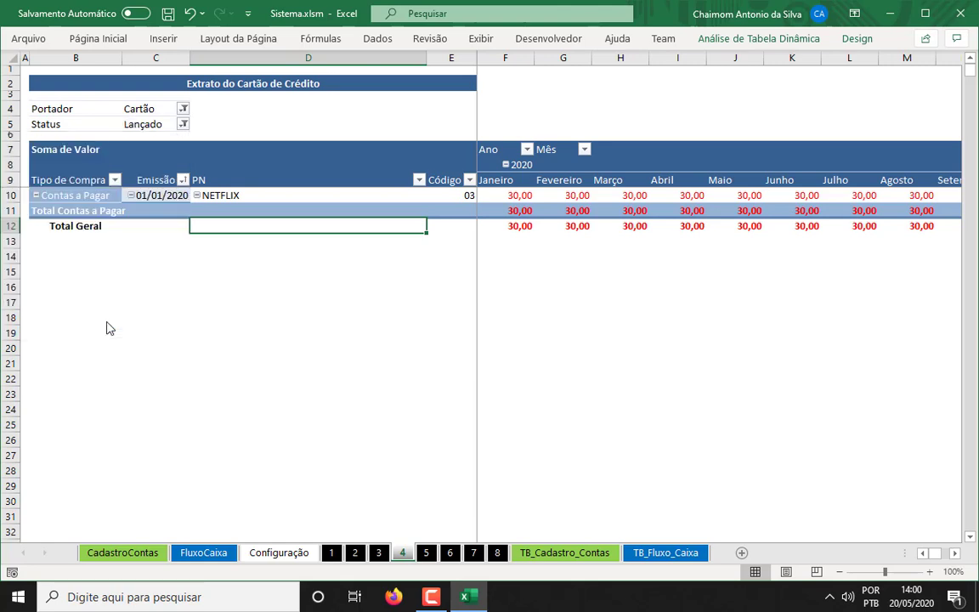
Step: Refresh the filtered Extrato do Cartão de Crédito pivot table
{"action": "right_click", "coordinate": [280, 197]}
{"action": "left_click", "coordinate": [337, 247]}
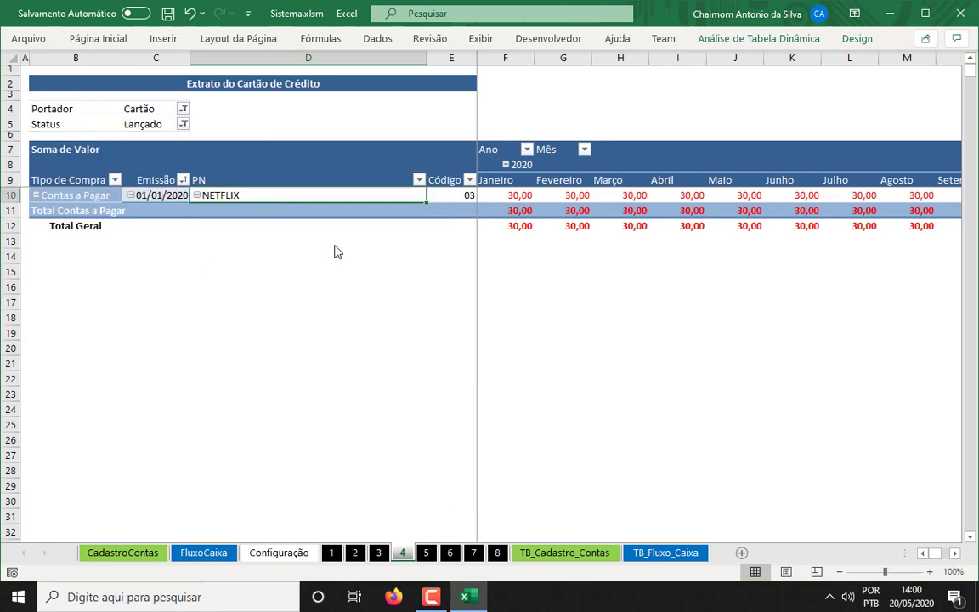
{"action": "right_click", "coordinate": [292, 161]}
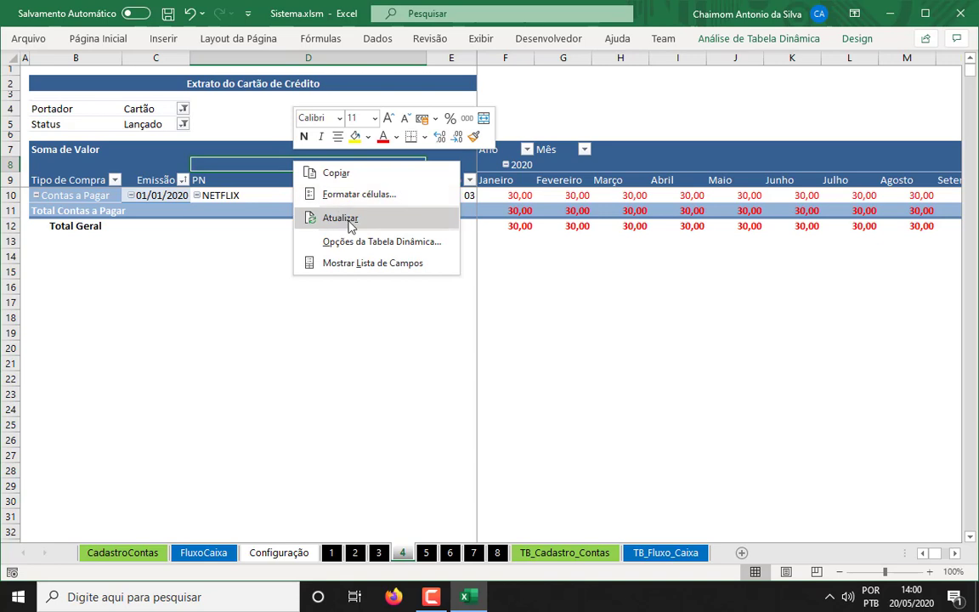
{"action": "left_click", "coordinate": [349, 218]}
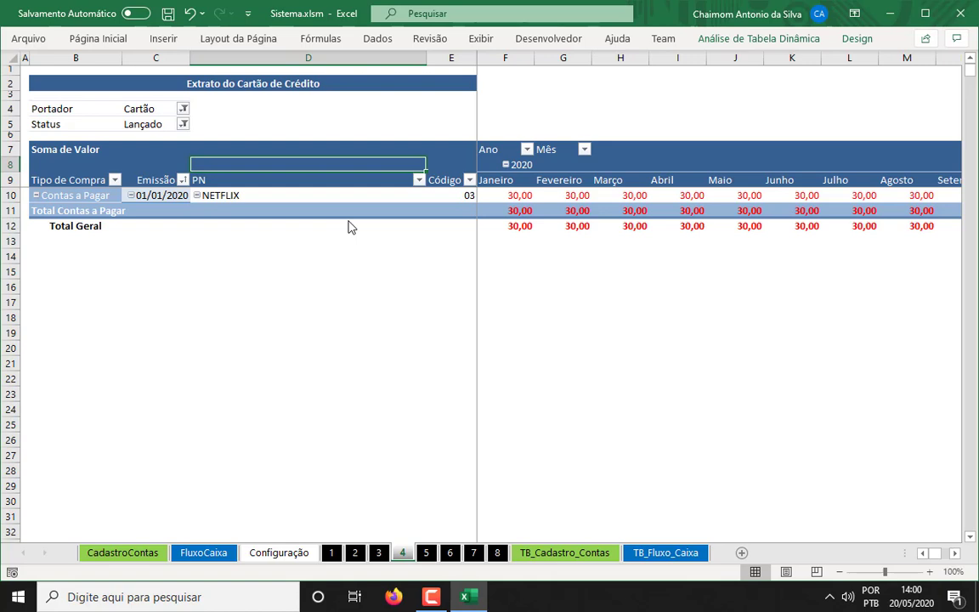
{"action": "right_click", "coordinate": [288, 195]}
{"action": "left_click", "coordinate": [375, 265]}
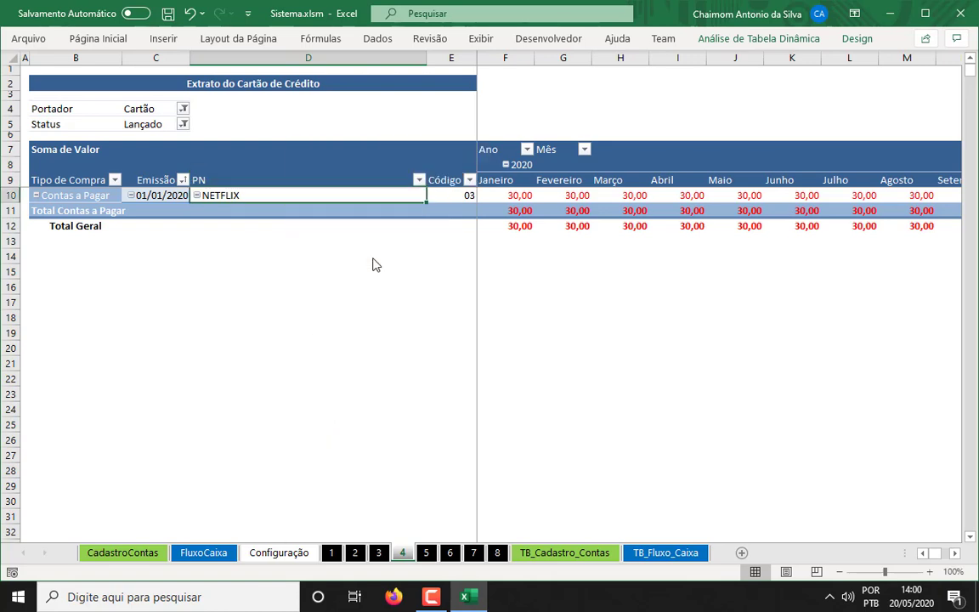
Step: Examine the NETFLIX row, its Janeiro value and the Janeiro Total Geral in the credit card statement
{"action": "left_click_drag", "start_coordinate": [519, 196], "coordinate": [522, 225]}
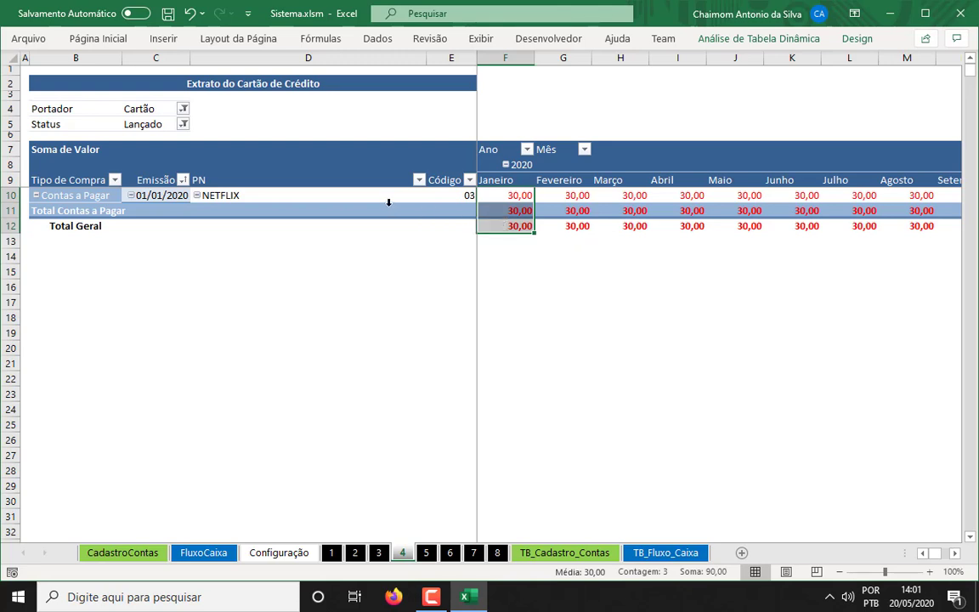
{"action": "left_click", "coordinate": [351, 197]}
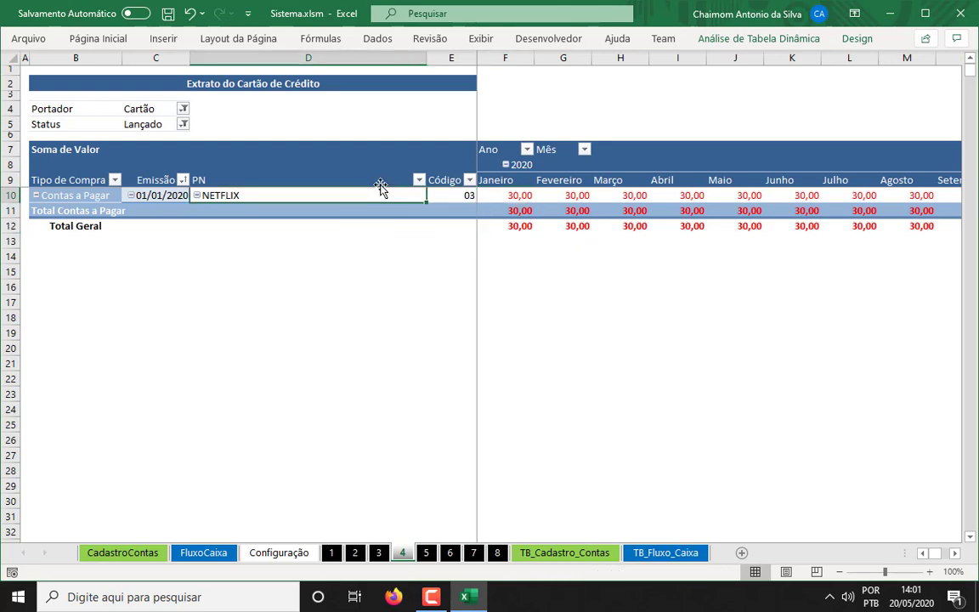
{"action": "left_click_drag", "start_coordinate": [77, 197], "coordinate": [471, 196]}
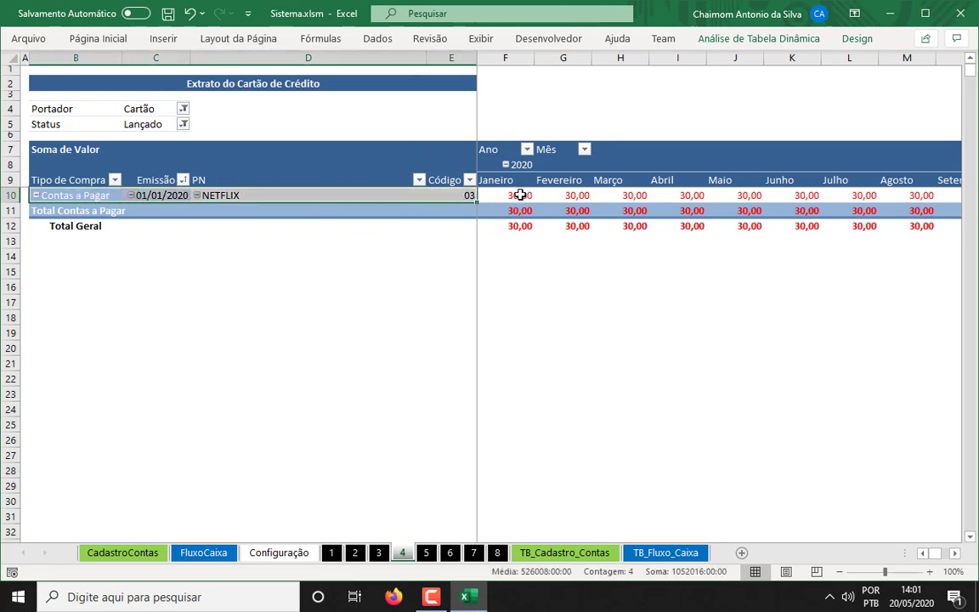
{"action": "left_click", "coordinate": [520, 196]}
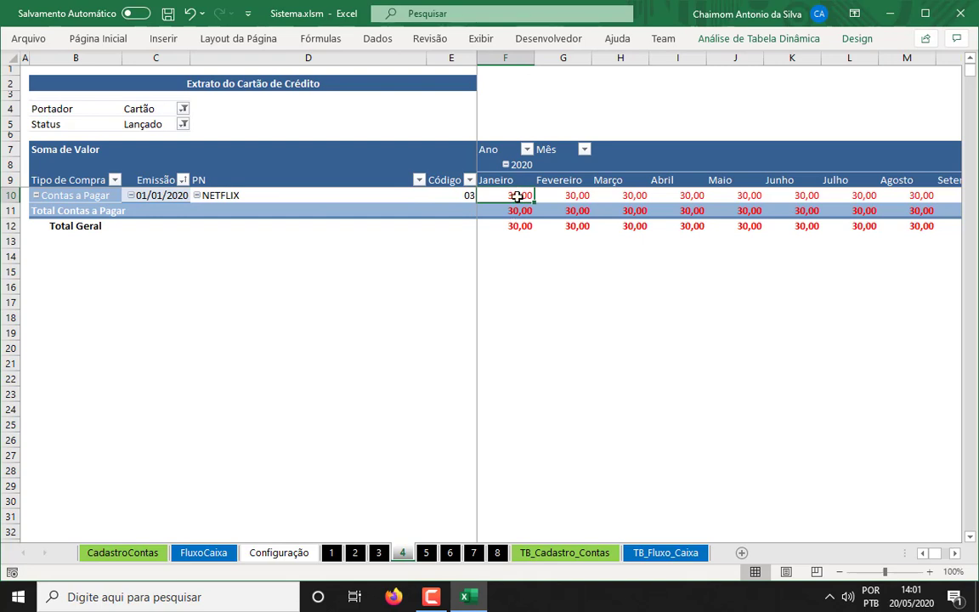
{"action": "left_click", "coordinate": [519, 227]}
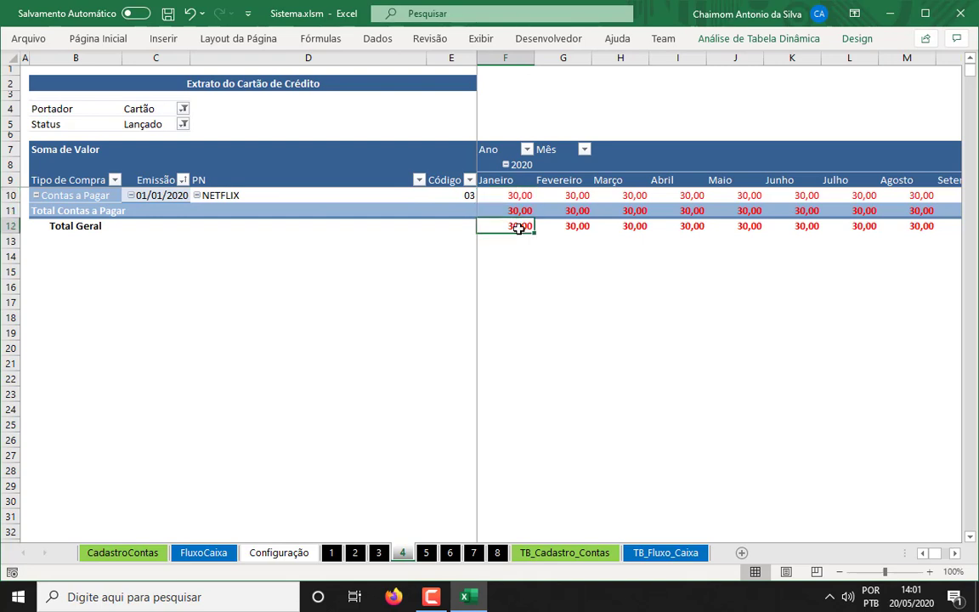
Step: Refresh the Contas a Pagar/Receber pivot table on sheet 1 and check the VIVO row's code and installment
{"action": "left_click", "coordinate": [332, 553]}
{"action": "right_click", "coordinate": [306, 213]}
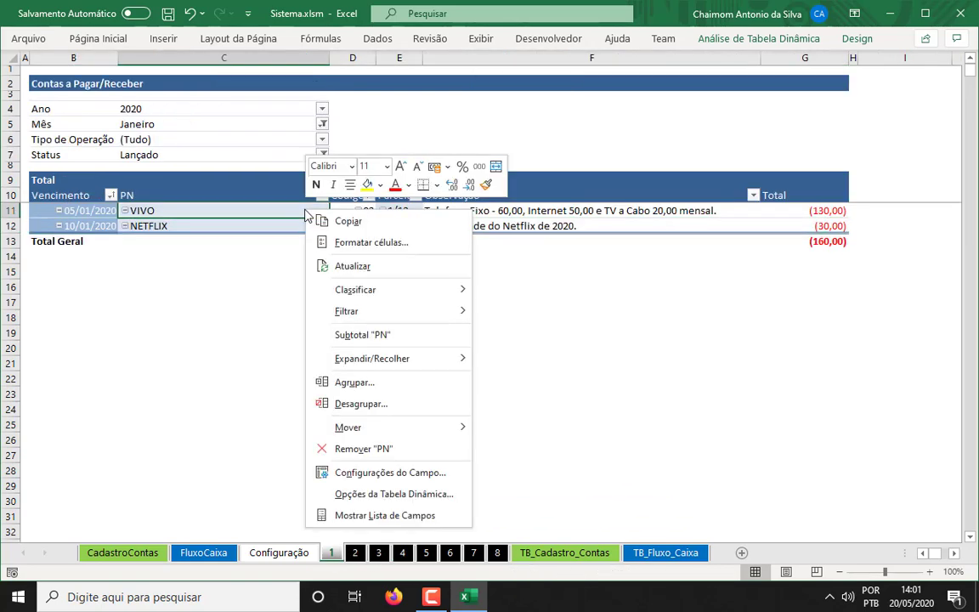
{"action": "left_click", "coordinate": [372, 268]}
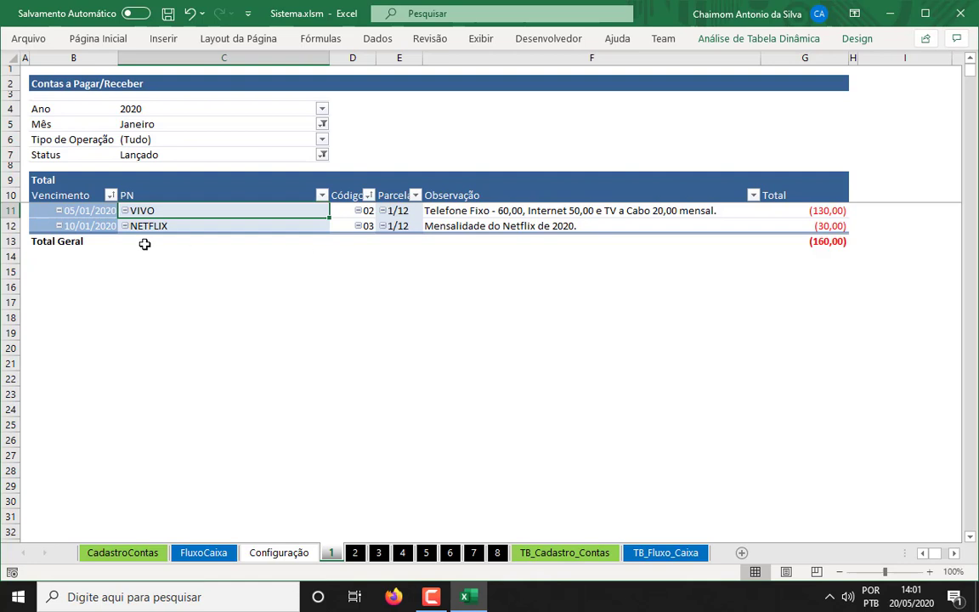
{"action": "left_click_drag", "start_coordinate": [109, 216], "coordinate": [853, 210]}
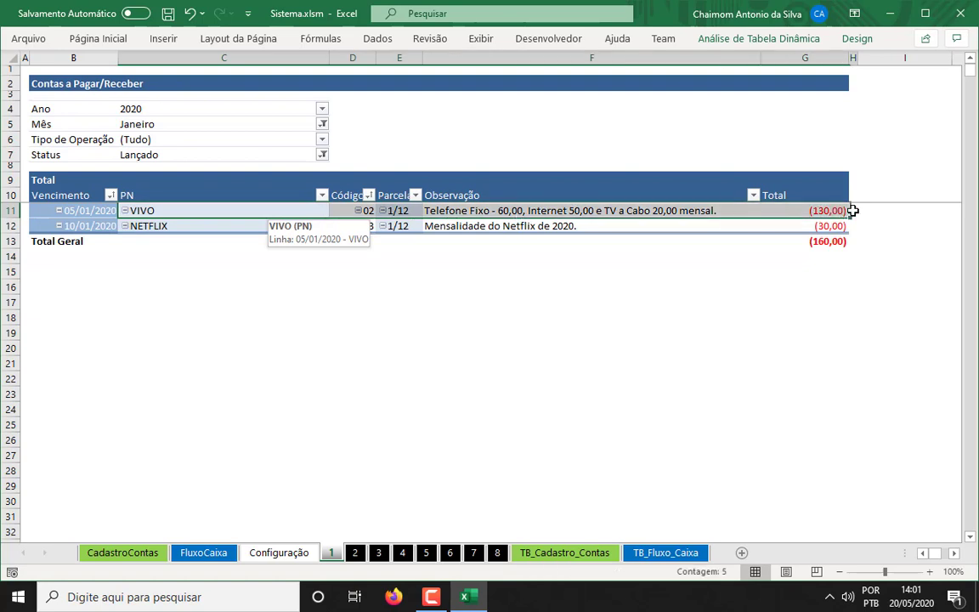
{"action": "left_click", "coordinate": [336, 211]}
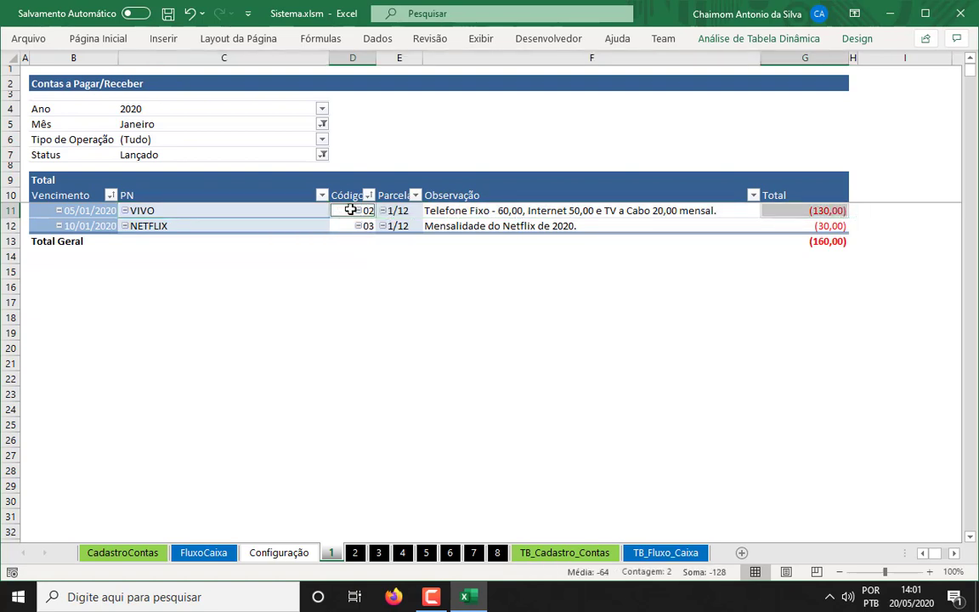
{"action": "left_click", "coordinate": [351, 210]}
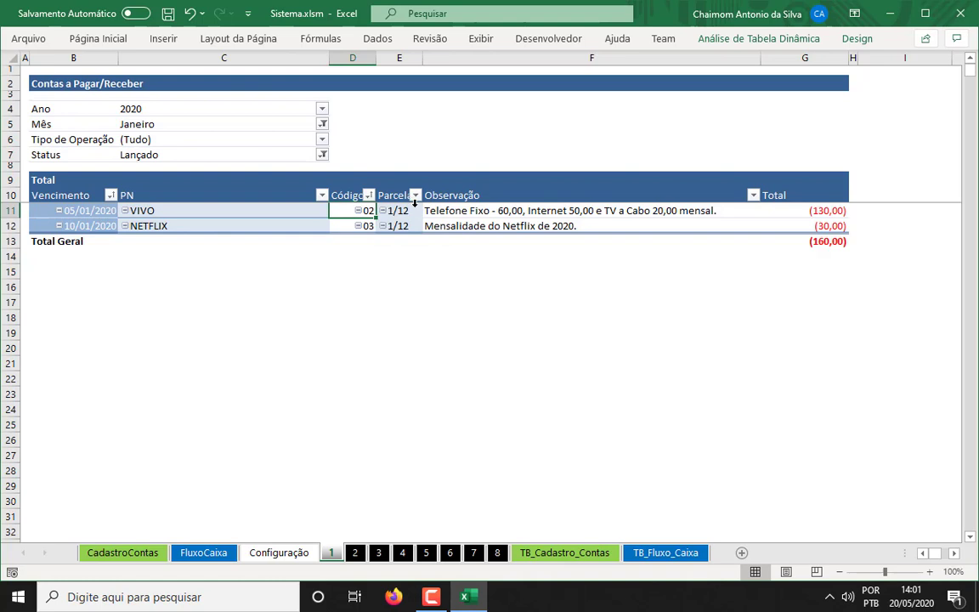
Step: Load the VIVO payable into the FluxoCaixa form using Código 02 and Parcela 1/12
{"action": "left_click", "coordinate": [204, 553]}
{"action": "type", "text": "2"}
{"action": "key", "text": "Tab"}
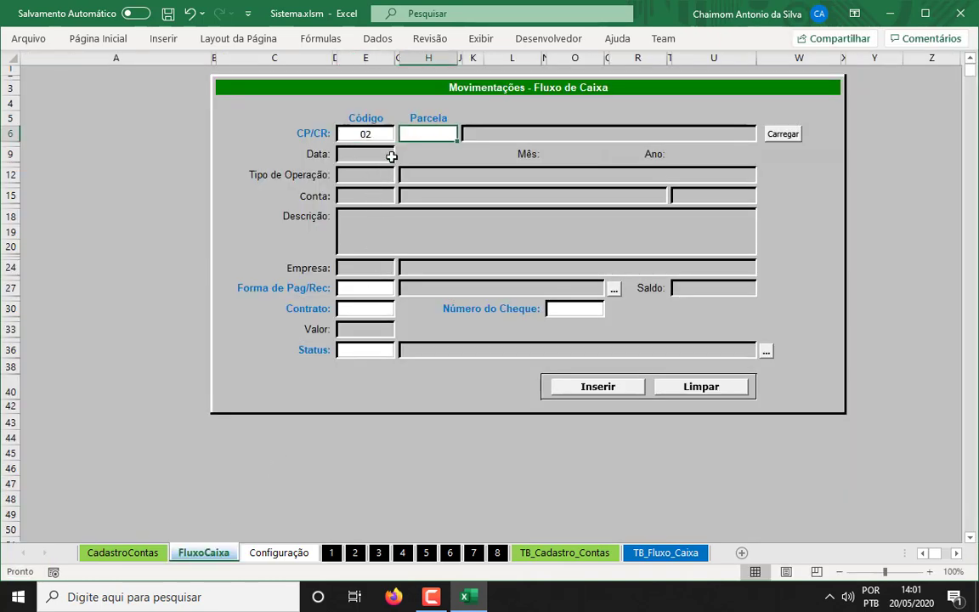
{"action": "type", "text": "1/12"}
{"action": "key", "text": "Tab"}
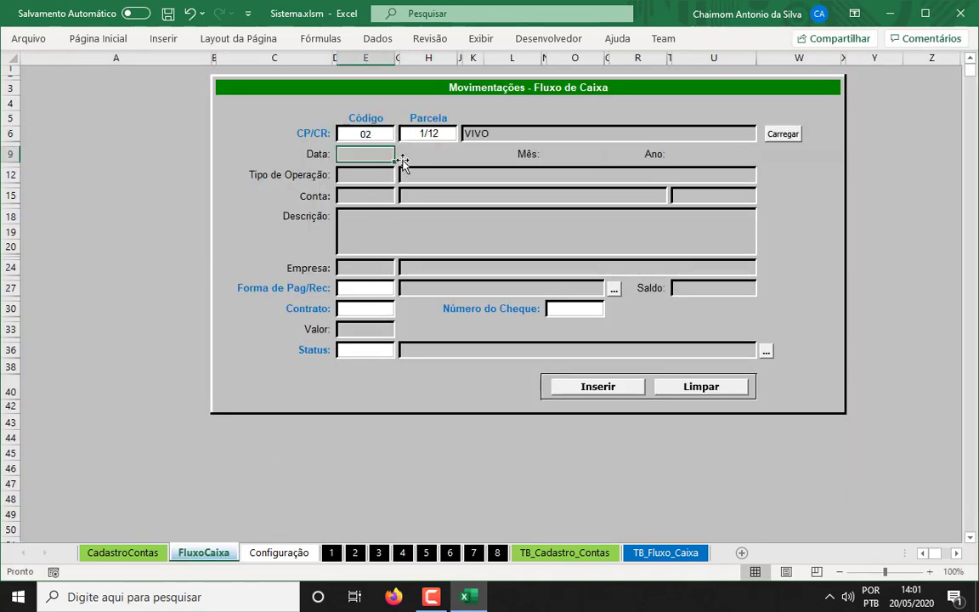
{"action": "left_click", "coordinate": [784, 134]}
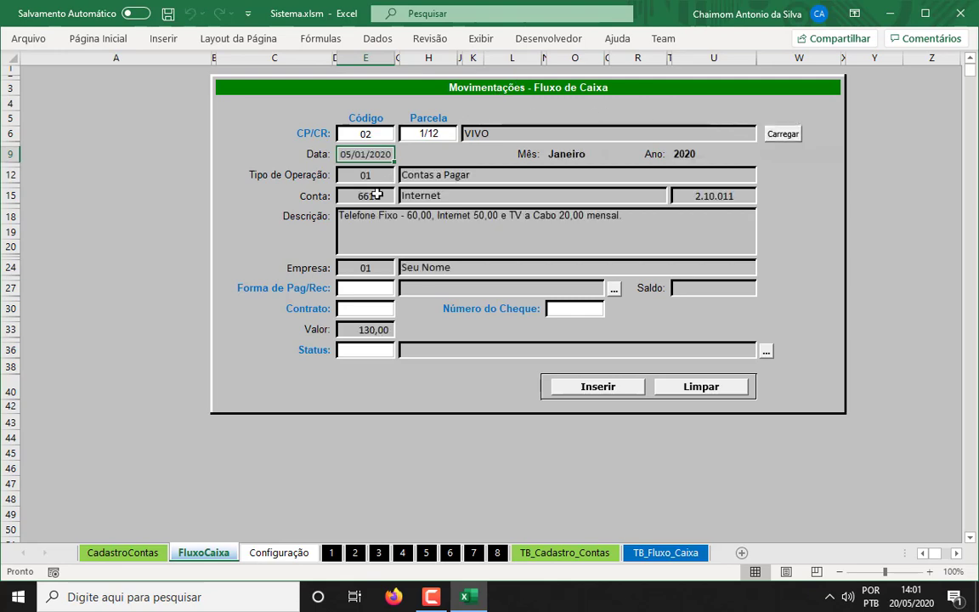
Step: Try Forma de Pag/Rec 03 (Banco do Brasil) for the VIVO payment and set it to 04 (Banco Inter)
{"action": "left_click", "coordinate": [375, 291]}
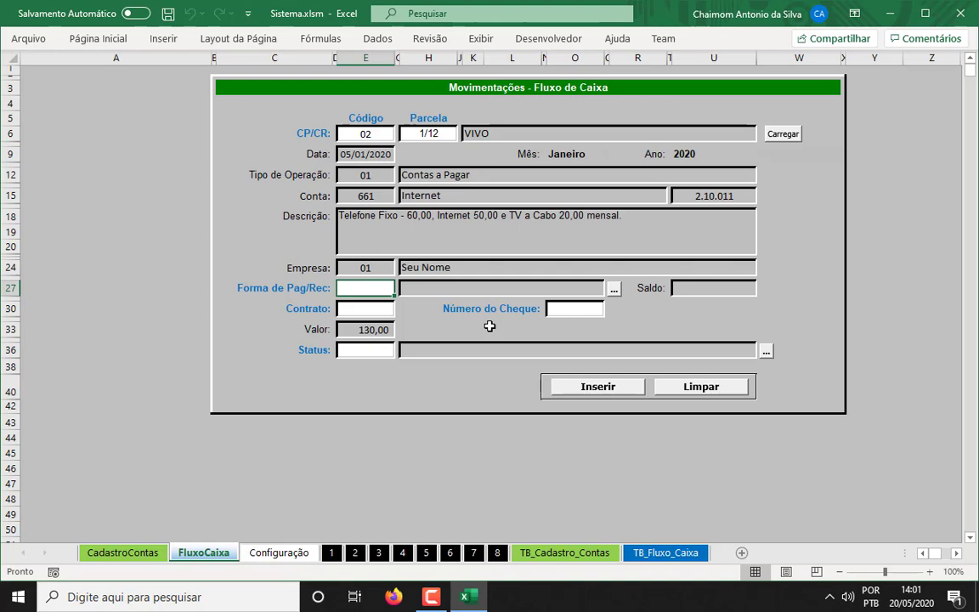
{"action": "type", "text": "03"}
{"action": "key", "text": "Return"}
{"action": "key", "text": "Up"}
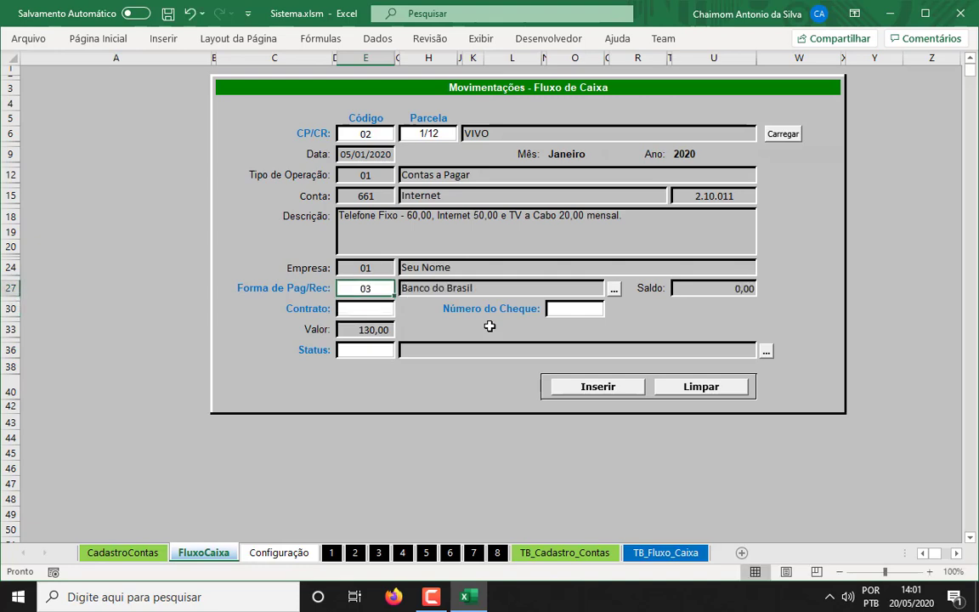
{"action": "type", "text": "04"}
{"action": "key", "text": "Return"}
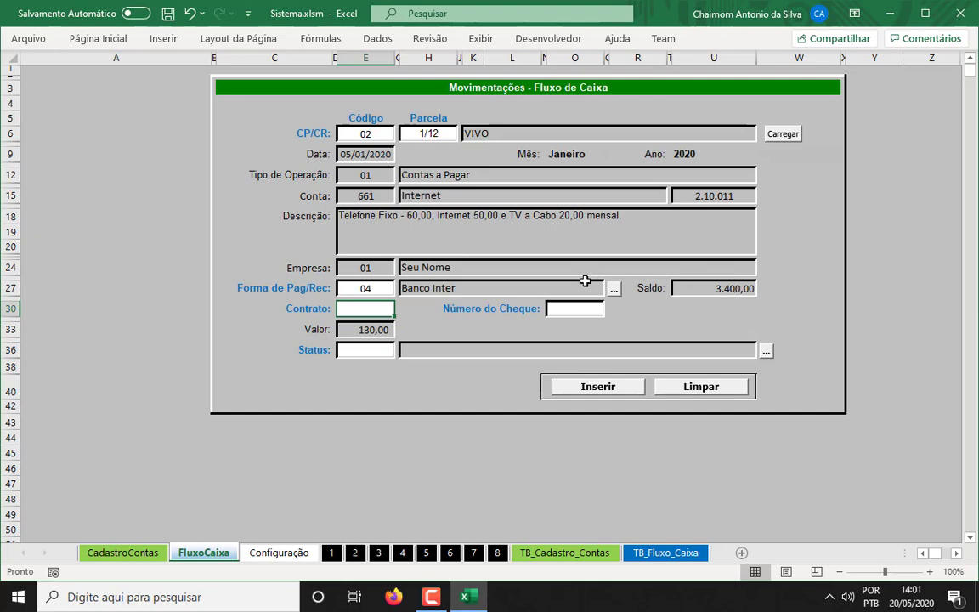
Step: Leave Contrato blank, set Status to 01 (Lançado) and insert the VIVO cash flow movement
{"action": "key", "text": "Return"}
{"action": "type", "text": "01"}
{"action": "key", "text": "Return"}
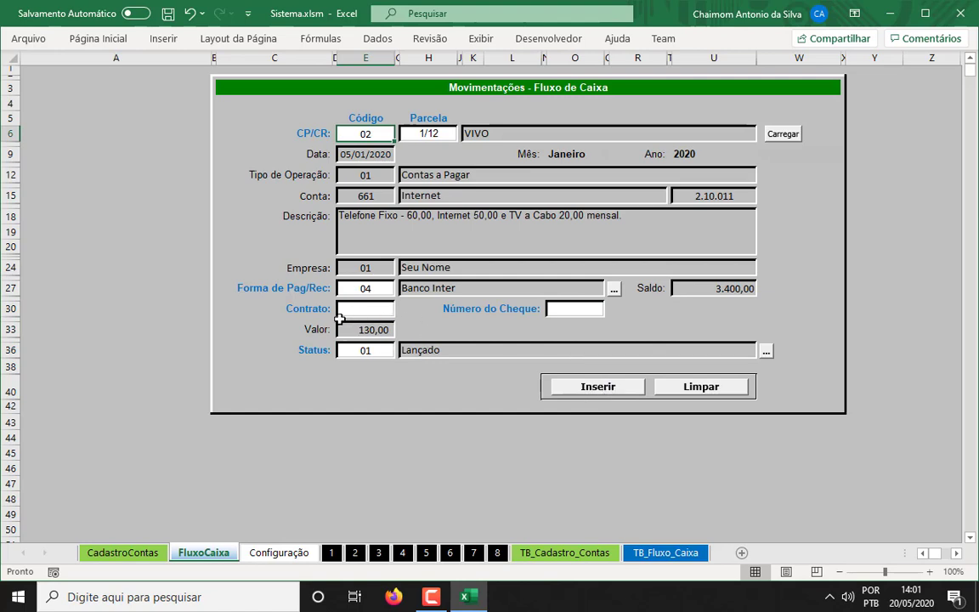
{"action": "left_click", "coordinate": [604, 387]}
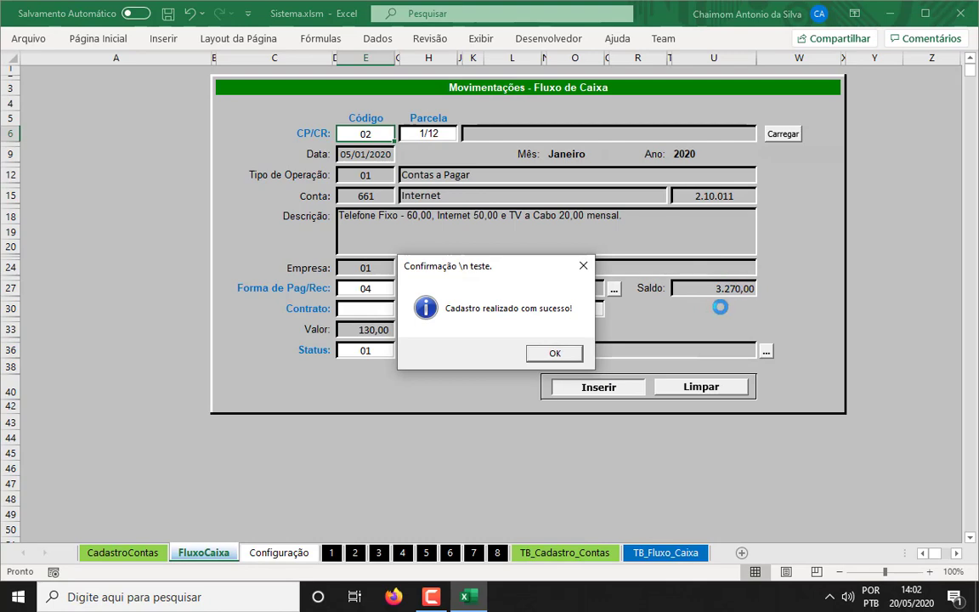
{"action": "left_click", "coordinate": [554, 354]}
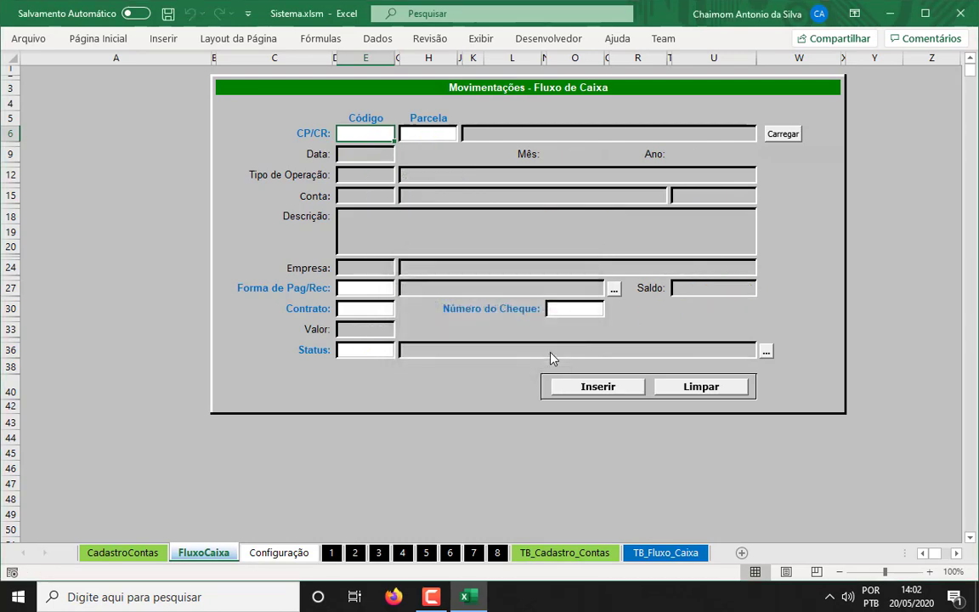
Step: Refresh the Extrato de Conta pivot table on sheet 2 to include the VIVO movement
{"action": "left_click", "coordinate": [356, 554]}
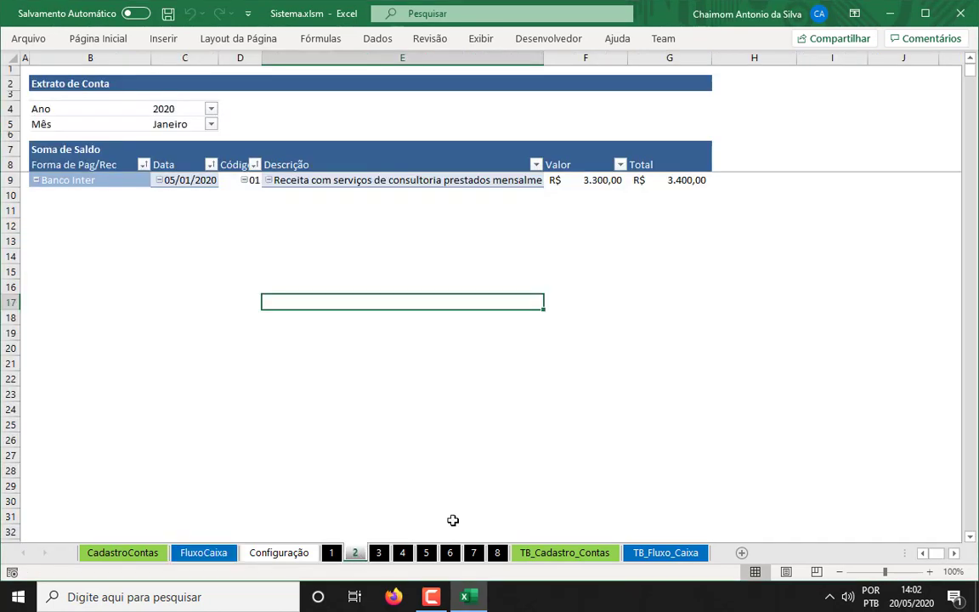
{"action": "right_click", "coordinate": [323, 169]}
{"action": "left_click", "coordinate": [386, 226]}
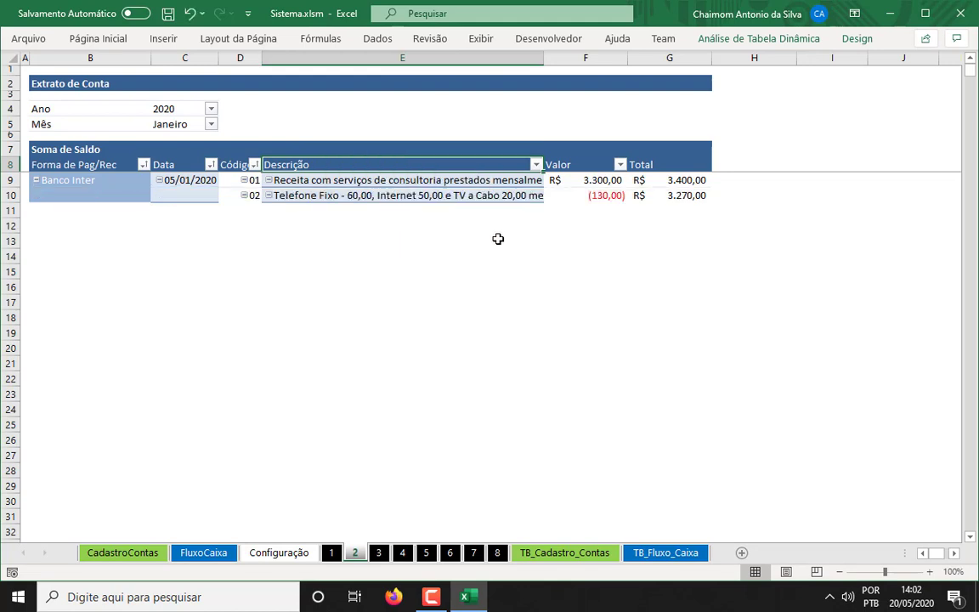
Step: Refresh the Contas a Pagar/Receber pivot table on sheet 1 and review the NETFLIX installment row
{"action": "left_click", "coordinate": [613, 197]}
{"action": "left_click_drag", "start_coordinate": [696, 183], "coordinate": [412, 198]}
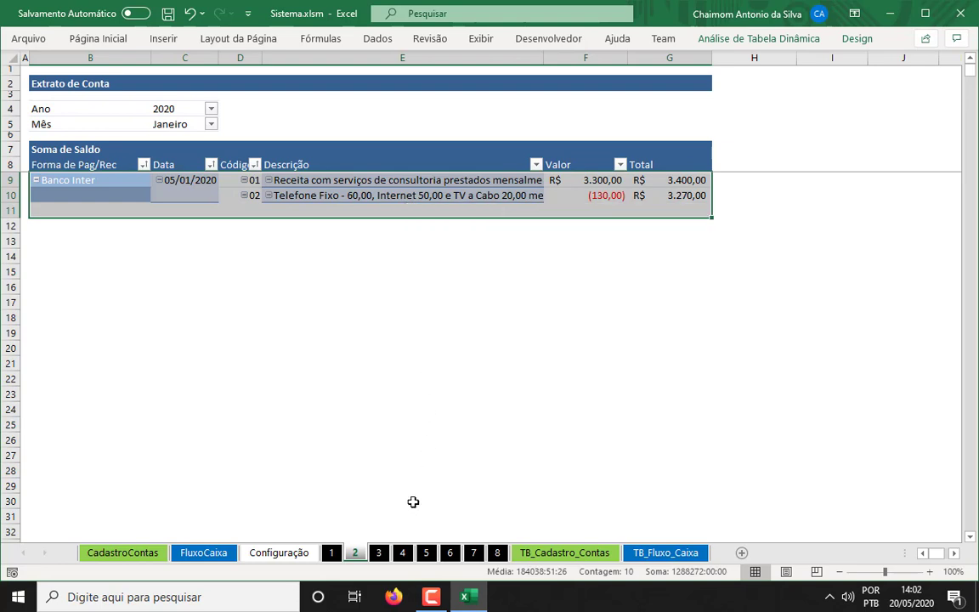
{"action": "left_click", "coordinate": [330, 553]}
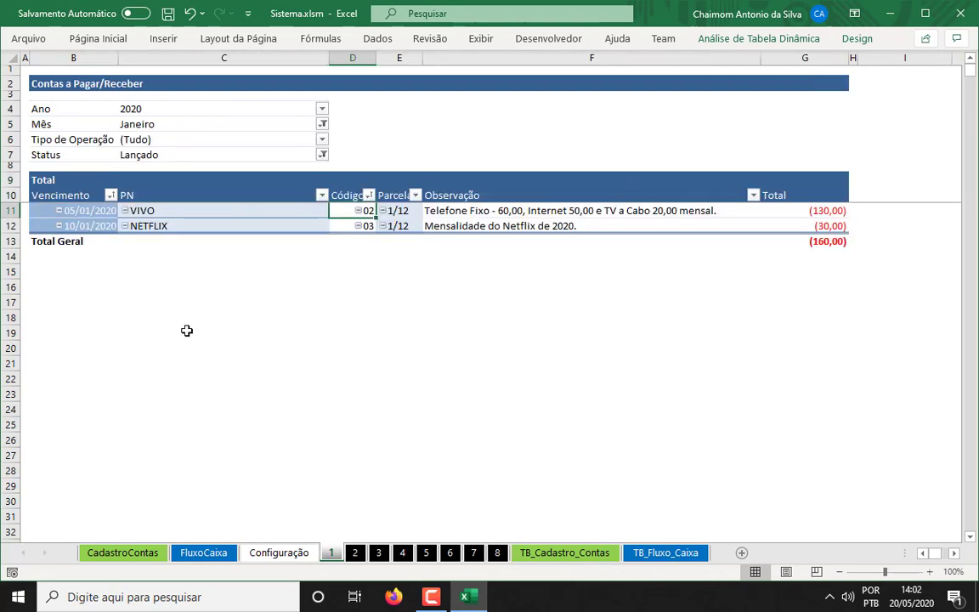
{"action": "right_click", "coordinate": [197, 214]}
{"action": "left_click", "coordinate": [246, 272]}
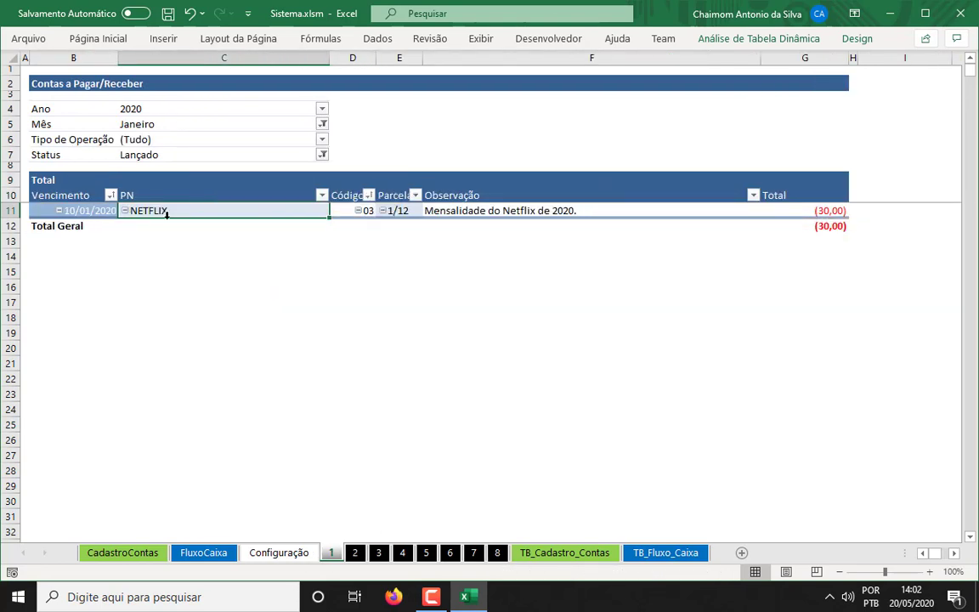
{"action": "left_click_drag", "start_coordinate": [81, 210], "coordinate": [805, 204]}
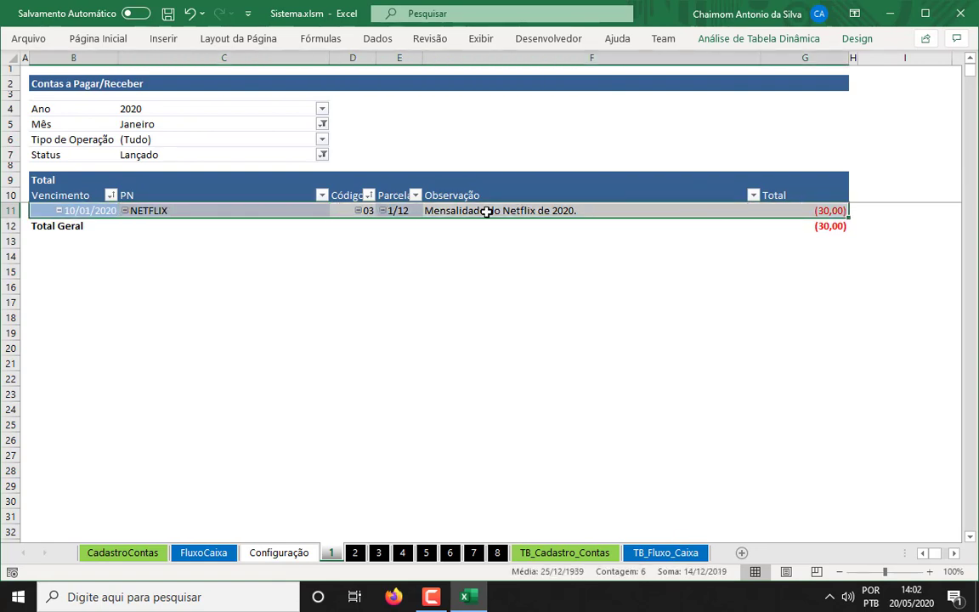
{"action": "left_click", "coordinate": [452, 210]}
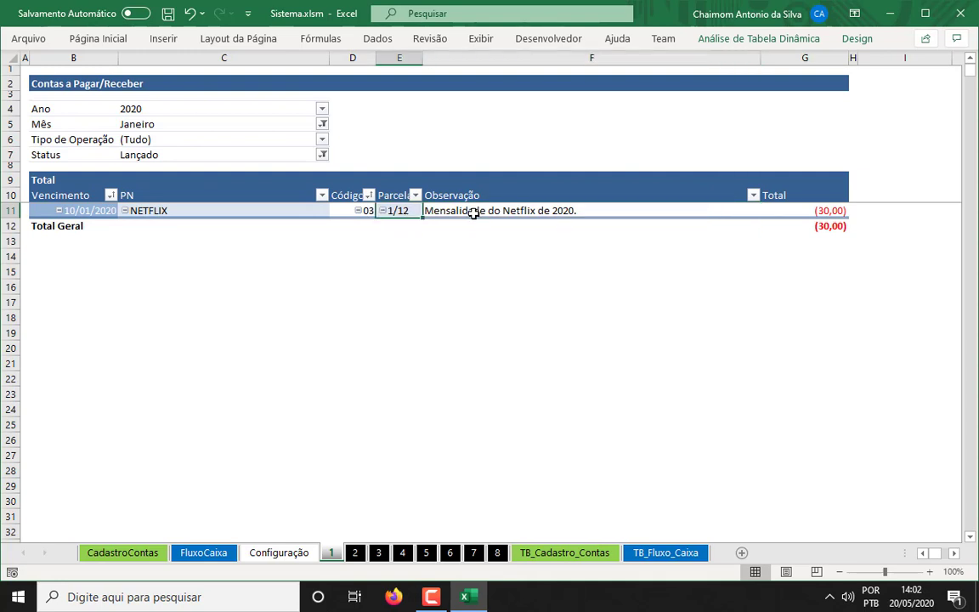
Step: Load the NETFLIX payable into the FluxoCaixa form using Código 03 and Parcela 1/12
{"action": "left_click", "coordinate": [204, 554]}
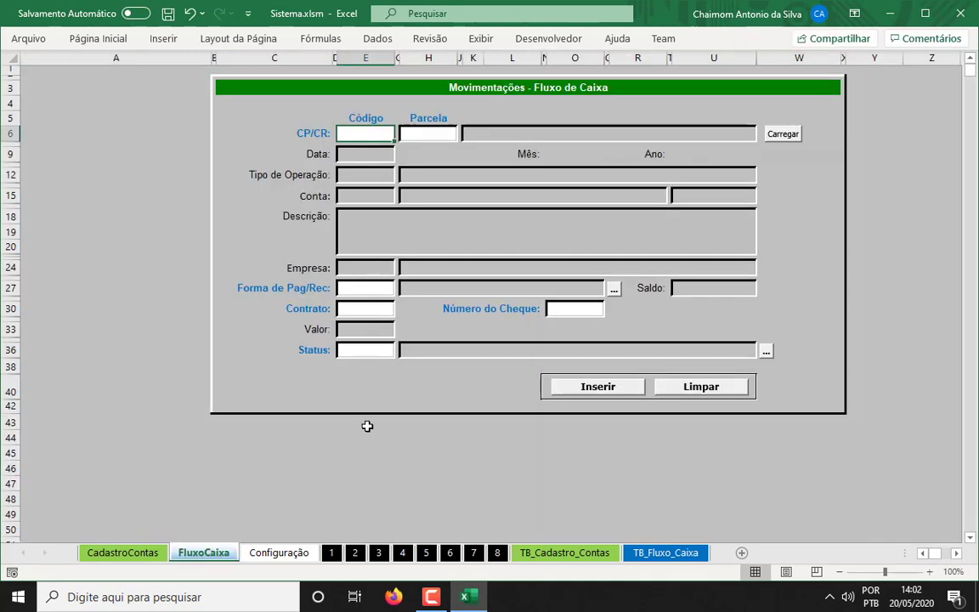
{"action": "type", "text": "03"}
{"action": "key", "text": "Tab"}
{"action": "type", "text": "1/12"}
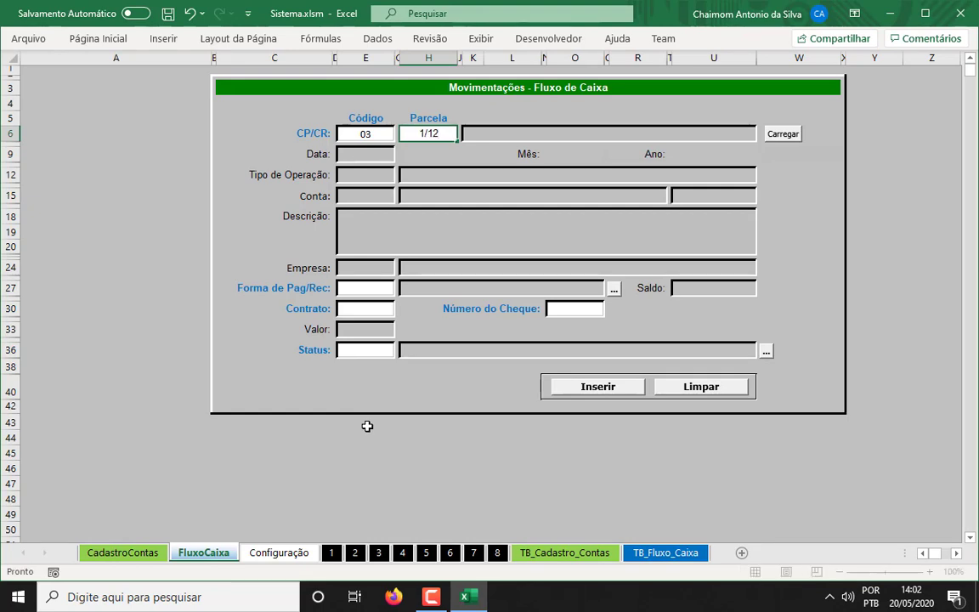
{"action": "key", "text": "Return"}
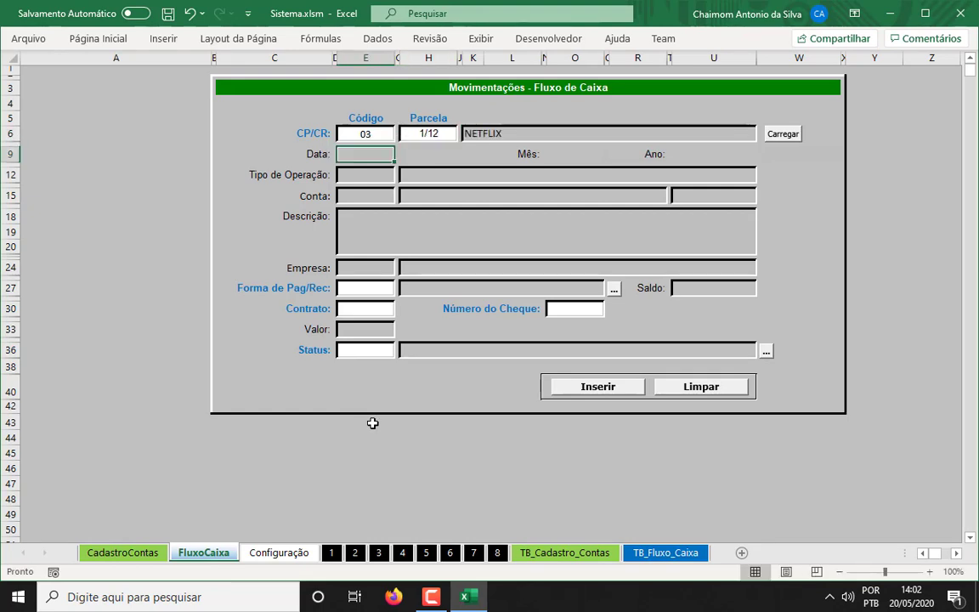
{"action": "left_click", "coordinate": [783, 133]}
Step: Set the NETFLIX movement's Forma de Pag/Rec to 04 (Banco Inter), leave Contrato blank and set Status to 01 (Lançado)
{"action": "left_click", "coordinate": [386, 287]}
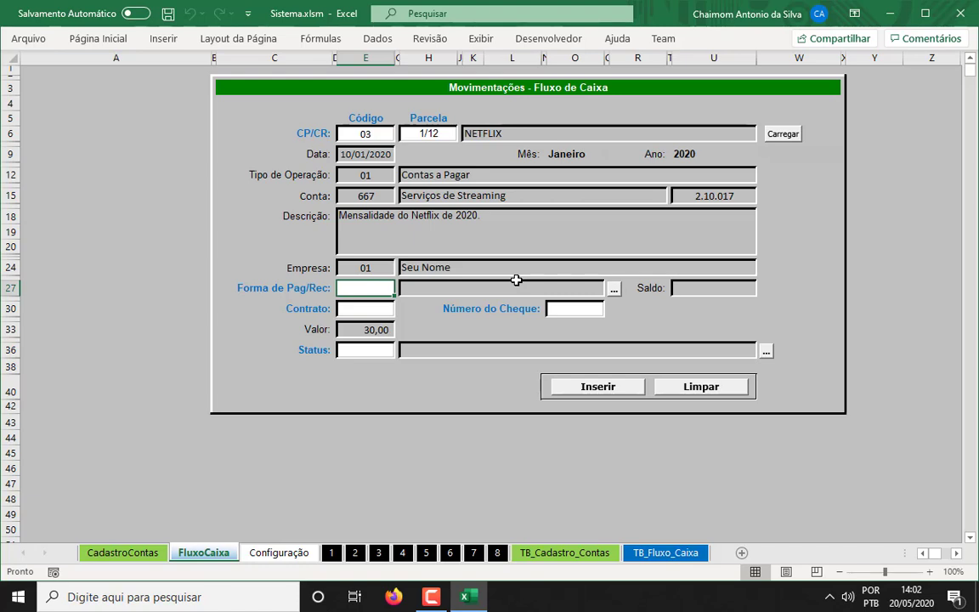
{"action": "type", "text": "4"}
{"action": "key", "text": "Return"}
{"action": "key", "text": "Tab"}
{"action": "key", "text": "Tab"}
{"action": "key", "text": "Tab"}
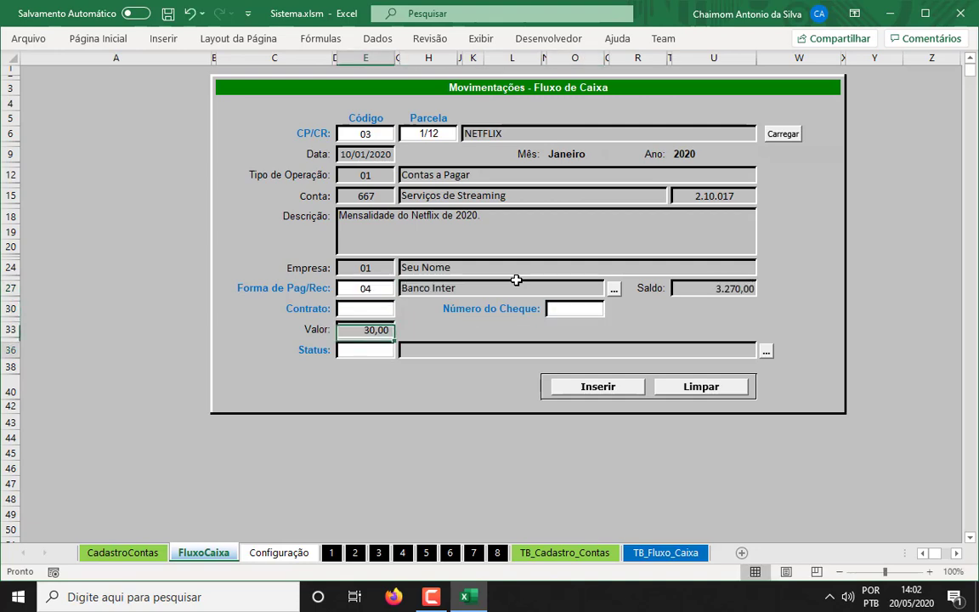
{"action": "type", "text": "1"}
{"action": "key", "text": "Tab"}
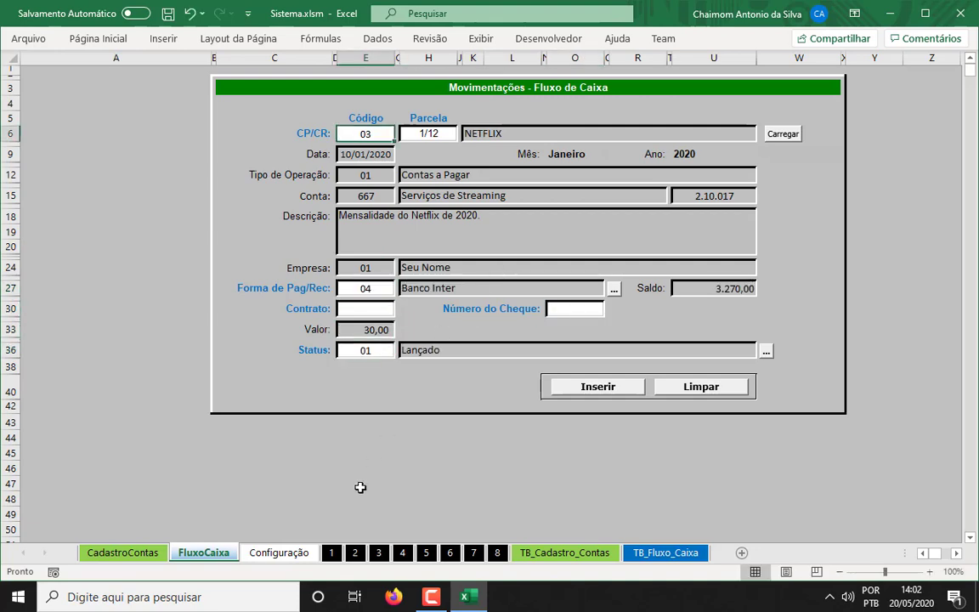
Step: Examine the Forma de Pagamento table with its opening balances in Configuração and the NETFLIX registration in CadastroContas
{"action": "left_click", "coordinate": [293, 555]}
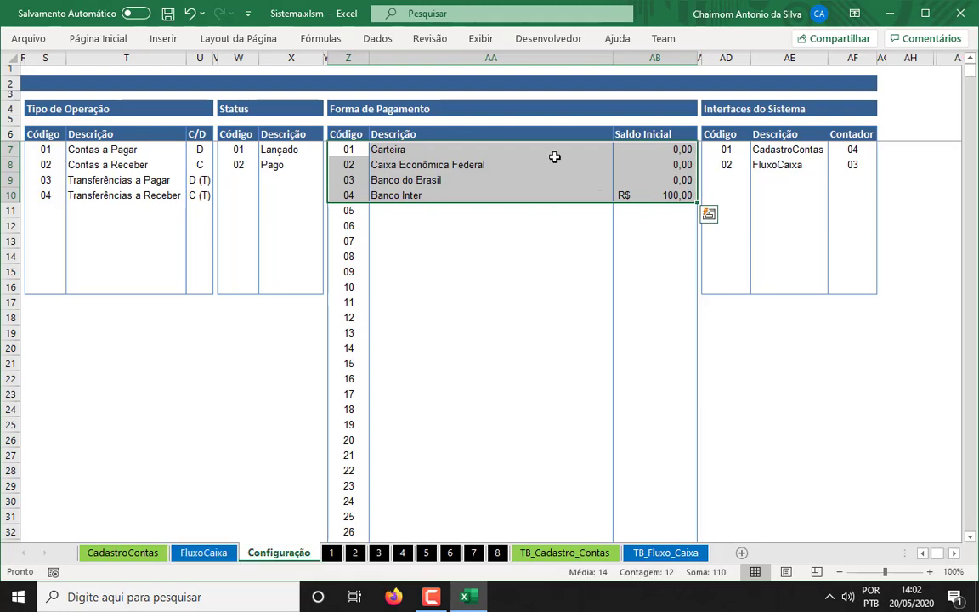
{"action": "left_click", "coordinate": [400, 150]}
{"action": "left_click_drag", "start_coordinate": [349, 149], "coordinate": [660, 151]}
{"action": "left_click_drag", "start_coordinate": [659, 195], "coordinate": [658, 199]}
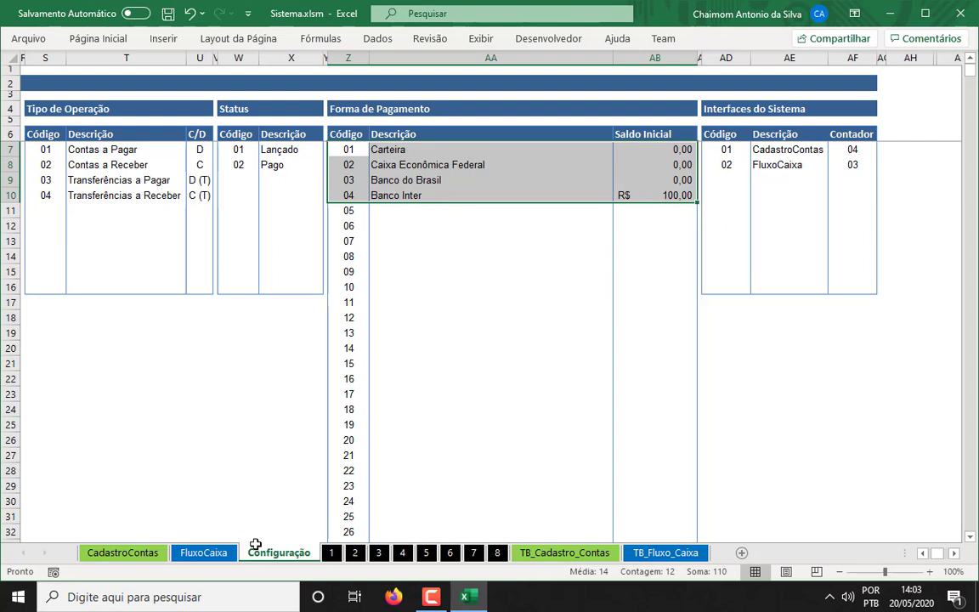
{"action": "left_click", "coordinate": [139, 553]}
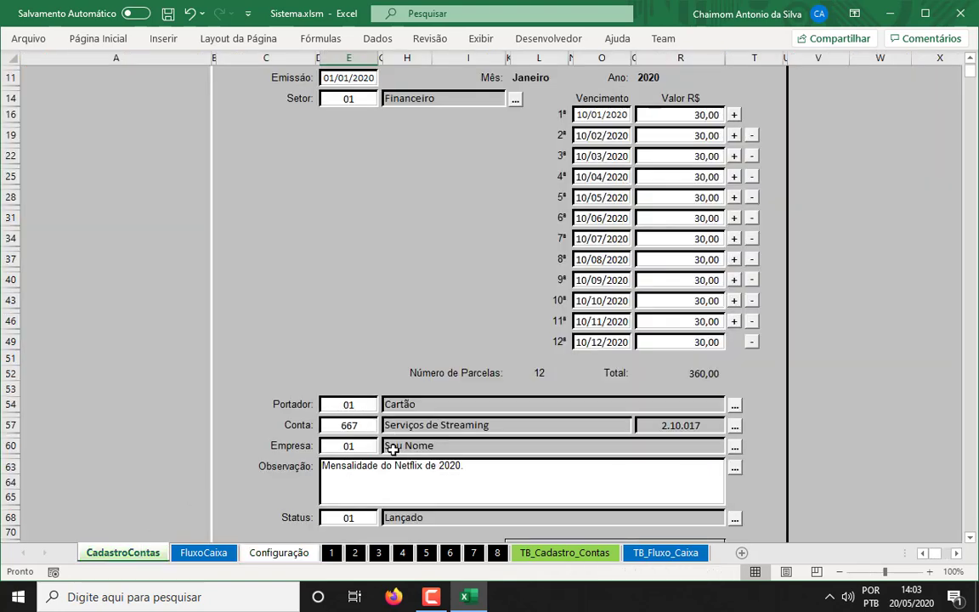
{"action": "left_click", "coordinate": [228, 553]}
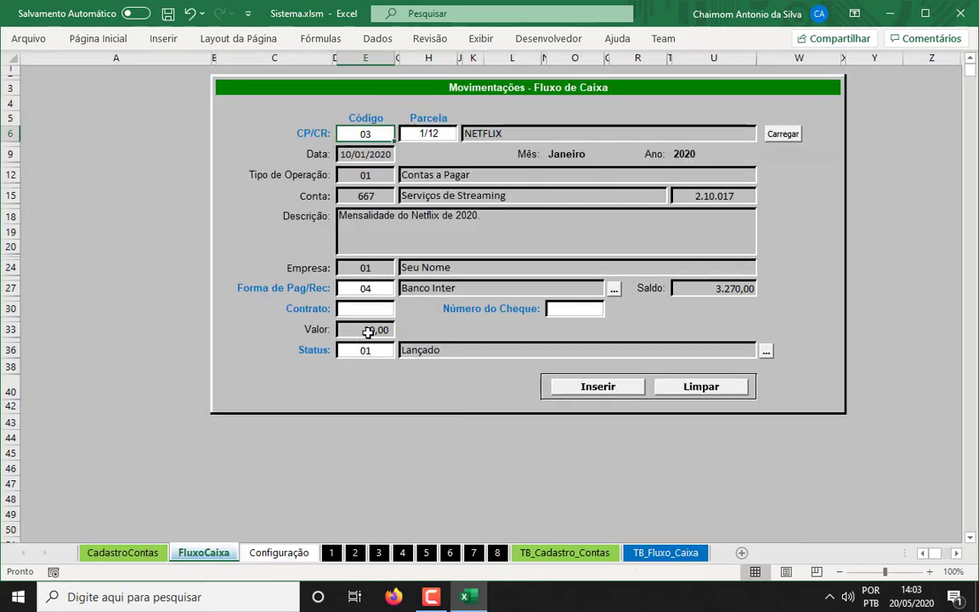
Step: Check the payment method and status on the FluxoCaixa form and insert the NETFLIX cash flow movement
{"action": "left_click", "coordinate": [372, 289]}
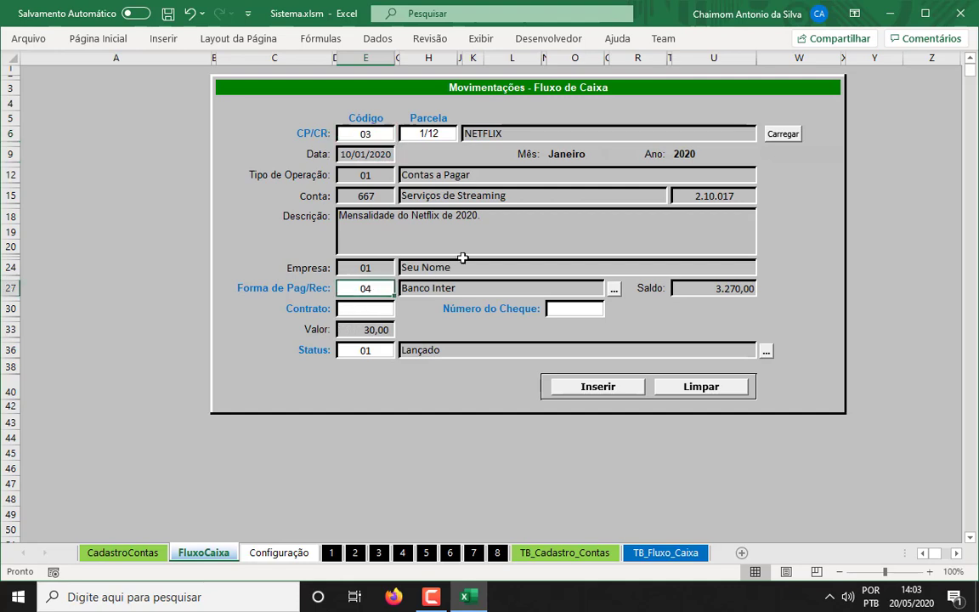
{"action": "key", "text": "Return"}
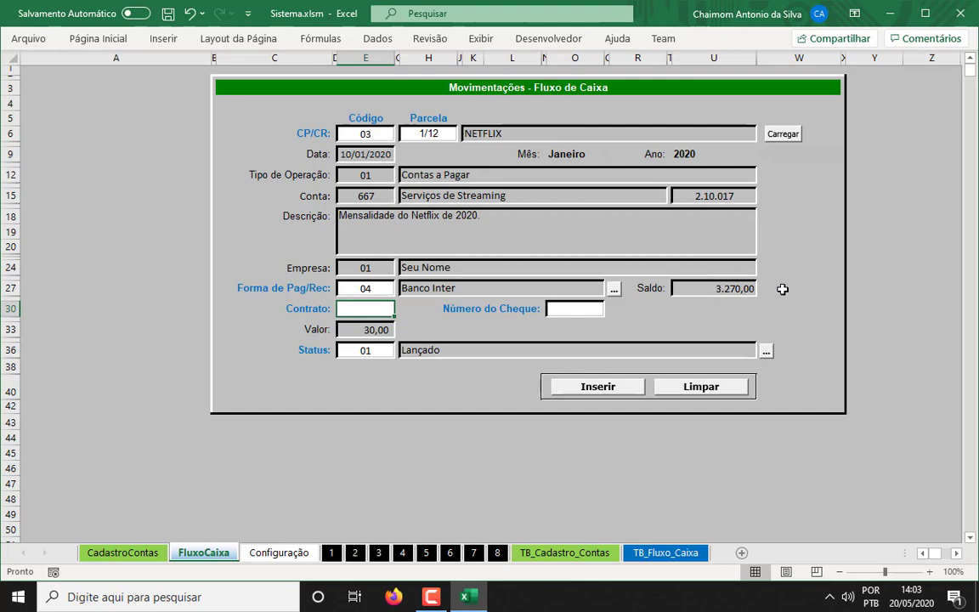
{"action": "left_click", "coordinate": [380, 347]}
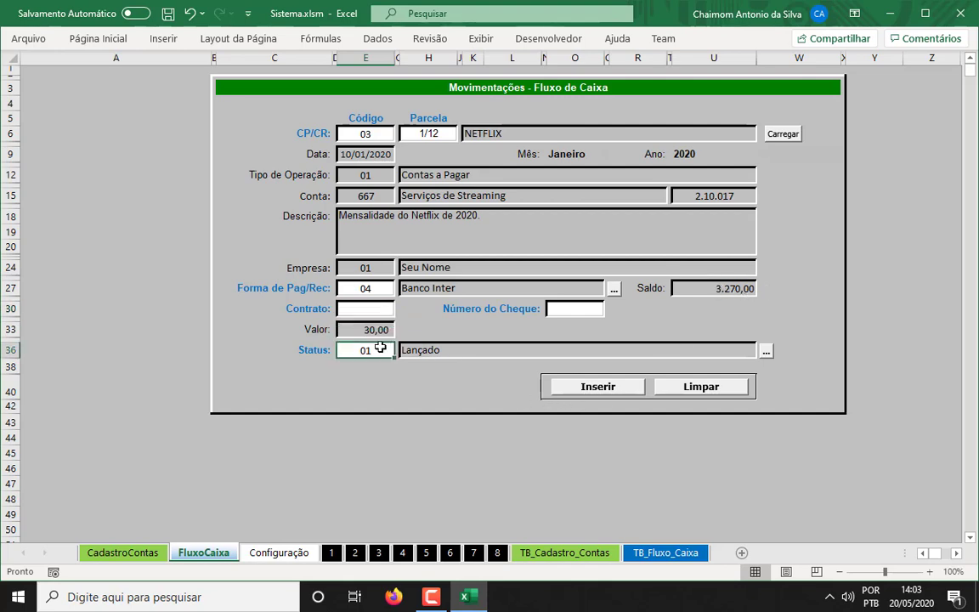
{"action": "key", "text": "Tab"}
{"action": "left_click", "coordinate": [595, 391]}
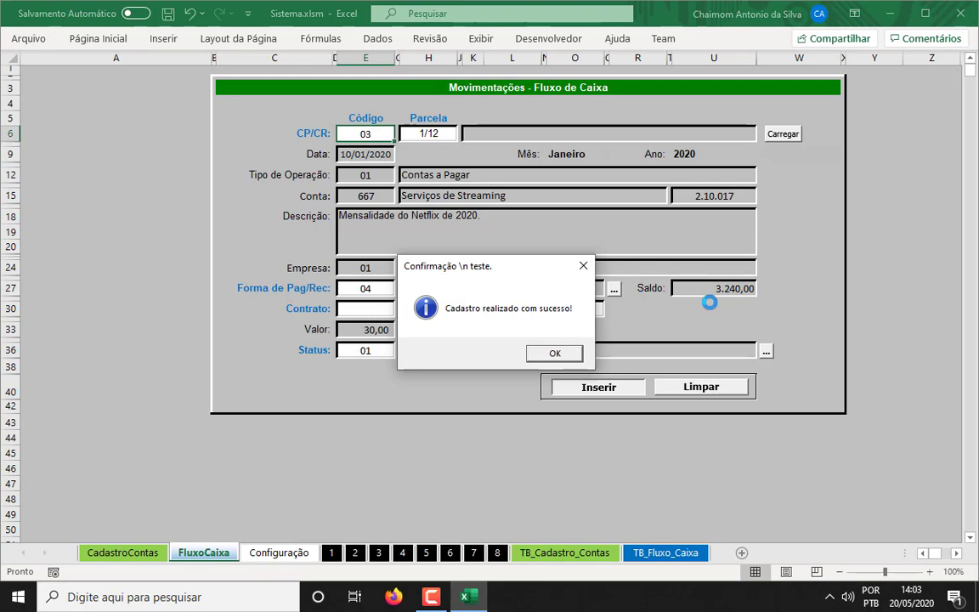
{"action": "left_click", "coordinate": [555, 353]}
Step: Refresh the Extrato de Conta pivot table on sheet 2 to include the NETFLIX movement
{"action": "left_click", "coordinate": [355, 553]}
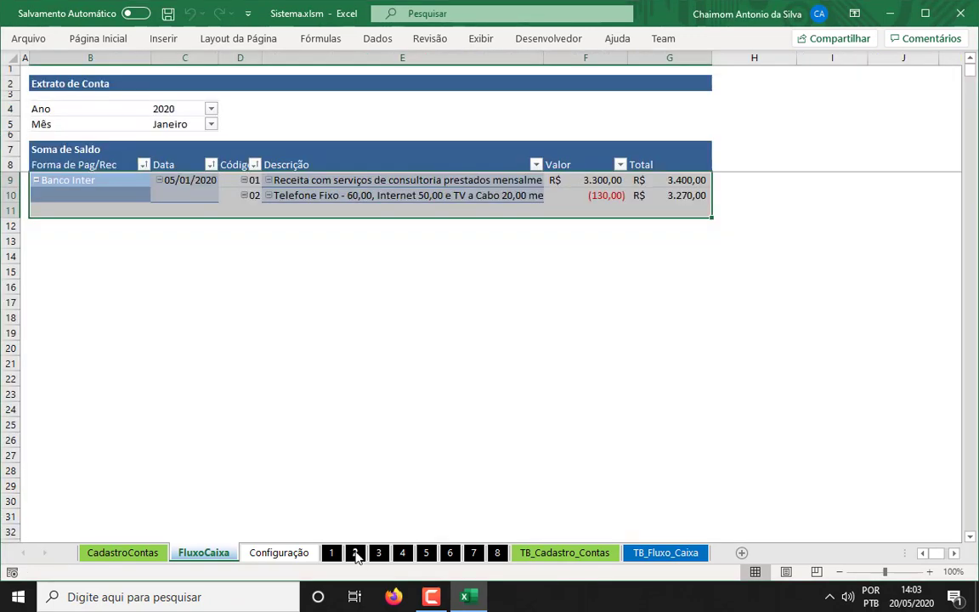
{"action": "right_click", "coordinate": [402, 188]}
{"action": "left_click", "coordinate": [436, 245]}
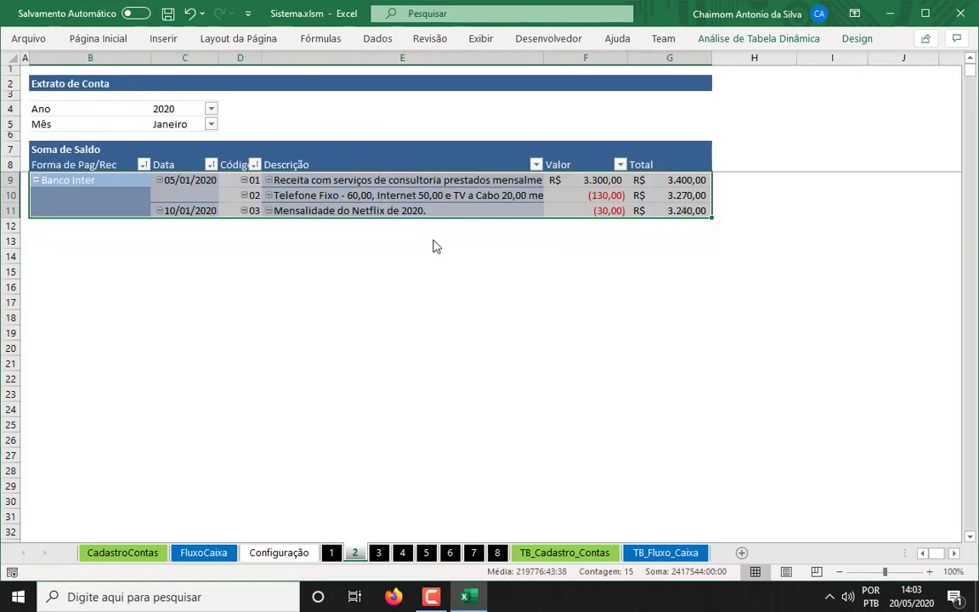
Step: Examine the NETFLIX row of the Extrato de Conta from its date across to the running total
{"action": "key", "text": "Down"}
{"action": "key", "text": "Down"}
{"action": "key", "text": "Down"}
{"action": "key", "text": "Up"}
{"action": "key", "text": "shift+Right"}
{"action": "key", "text": "shift+Right"}
{"action": "key", "text": "shift+Right"}
{"action": "key", "text": "shift+Right"}
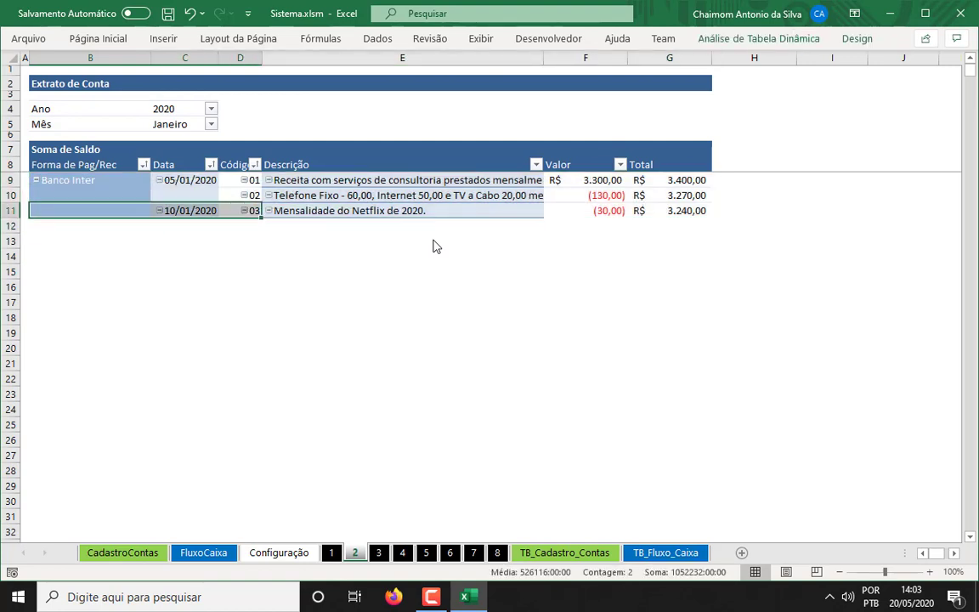
{"action": "key", "text": "shift+Right"}
{"action": "key", "text": "Right"}
{"action": "key", "text": "Right"}
{"action": "key", "text": "Right"}
{"action": "key", "text": "Right"}
{"action": "key", "text": "Right"}
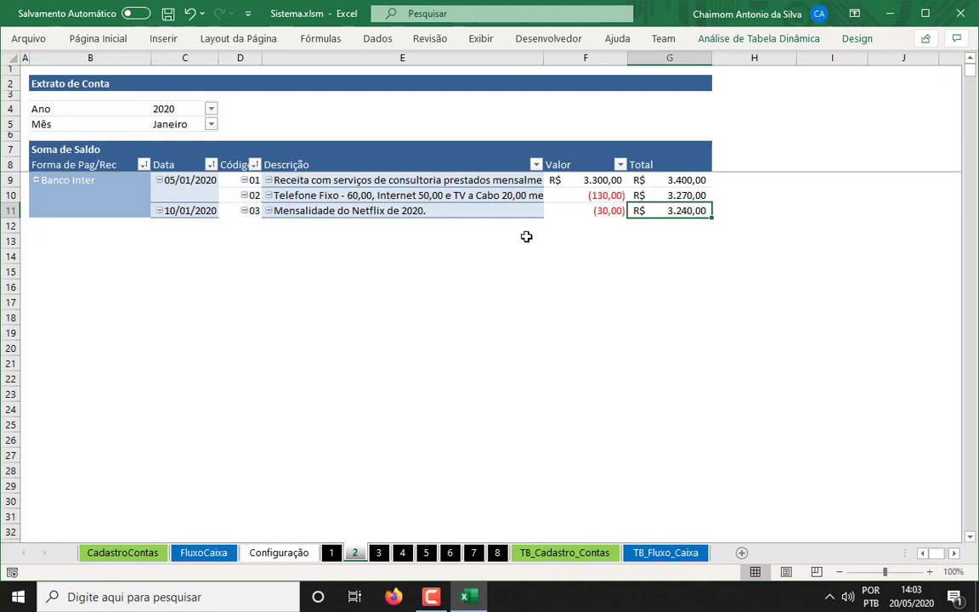
Step: Refresh the Receita Por Parceiro de Negócio pivot table and its chart on sheet 3
{"action": "left_click", "coordinate": [376, 553]}
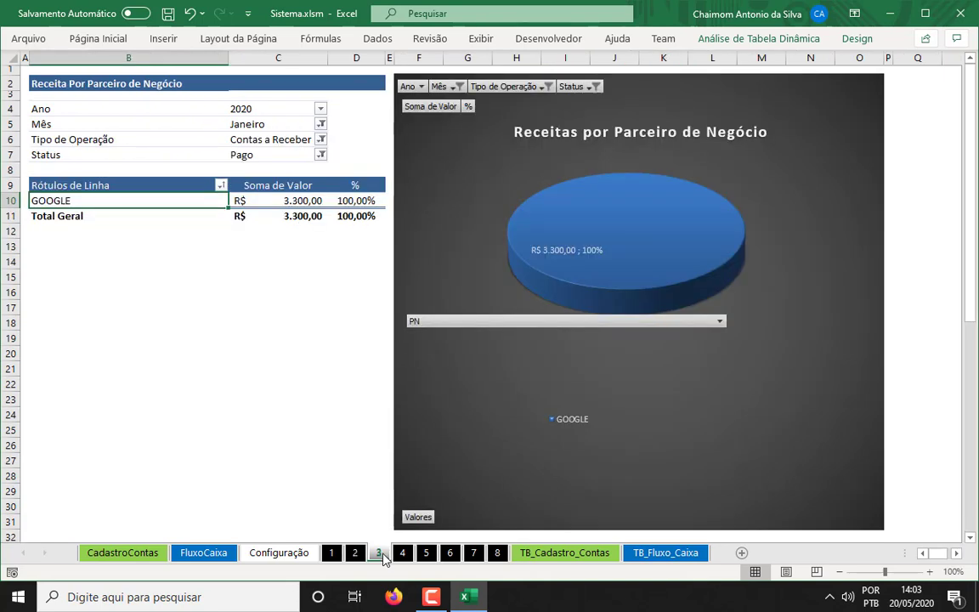
{"action": "right_click", "coordinate": [153, 205]}
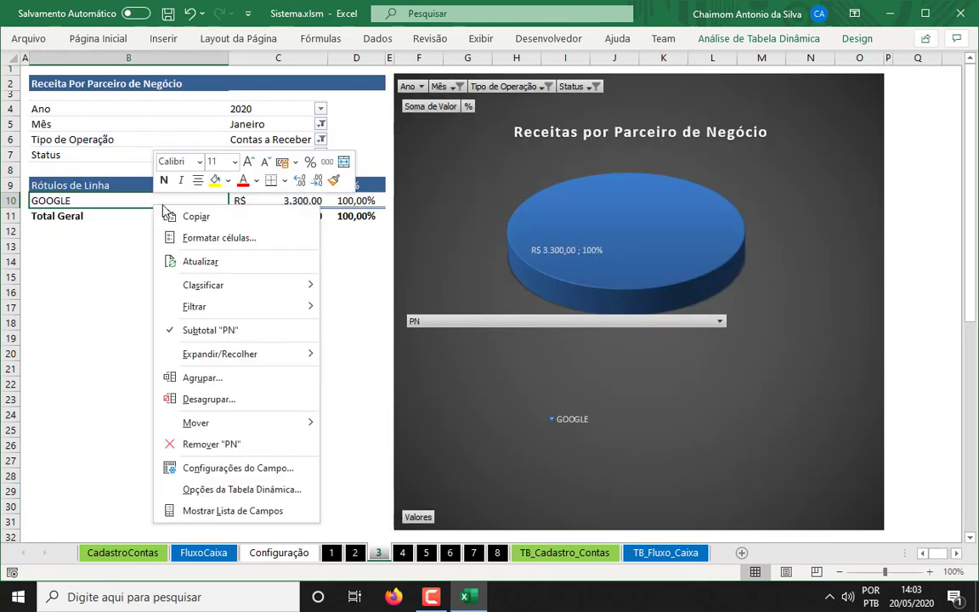
{"action": "left_click", "coordinate": [218, 261]}
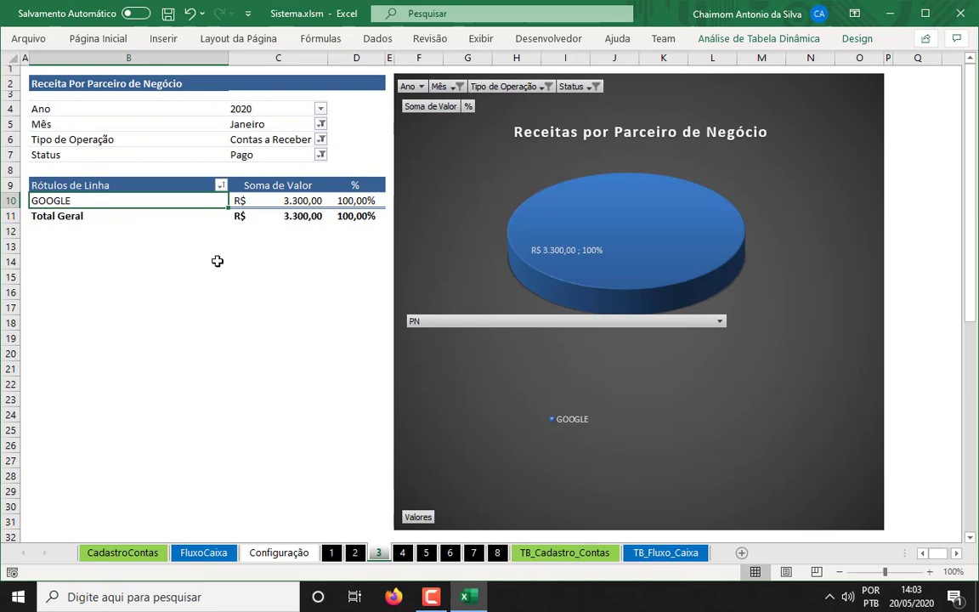
Step: Refresh the Extrato do Cartão de Crédito pivot table on sheet 4
{"action": "left_click", "coordinate": [403, 554]}
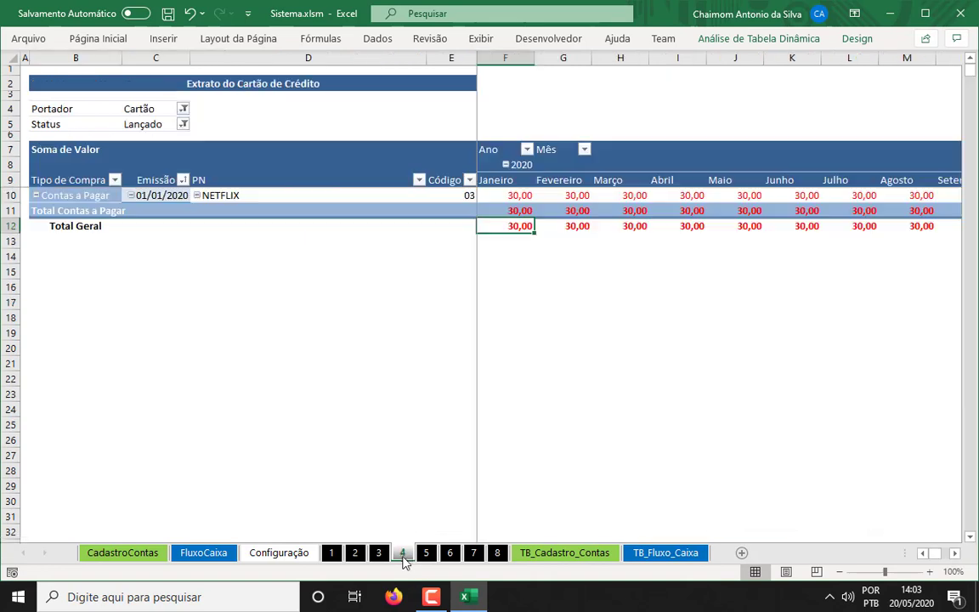
{"action": "right_click", "coordinate": [274, 198]}
{"action": "left_click", "coordinate": [326, 255]}
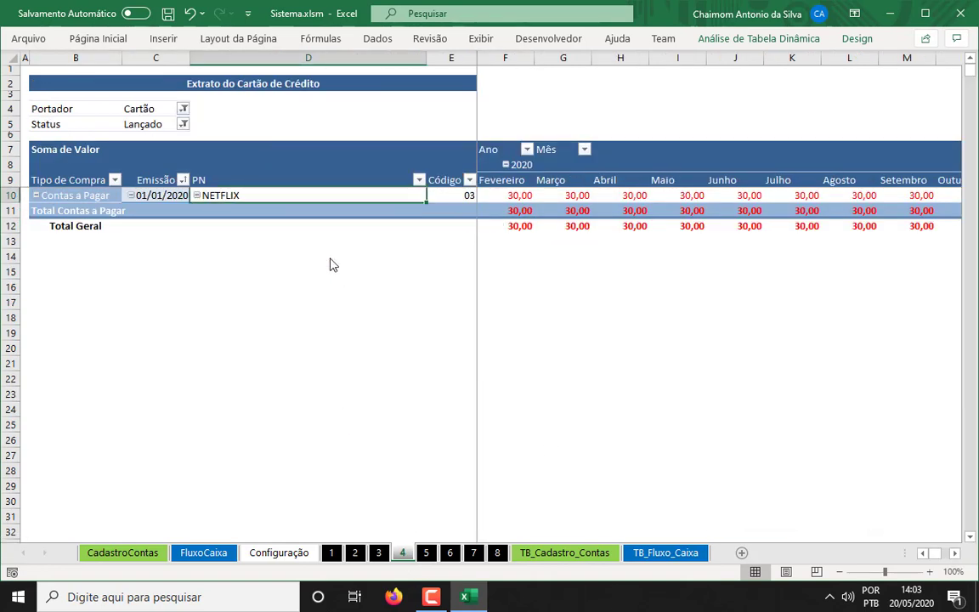
Step: Examine the NETFLIX monthly installments and the Total Geral column in the credit card statement
{"action": "left_click", "coordinate": [505, 182]}
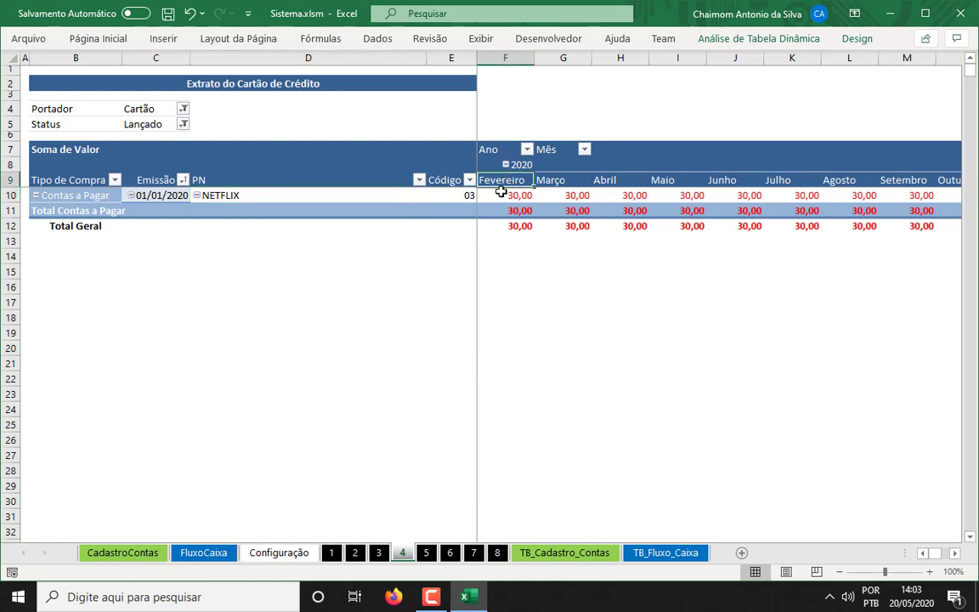
{"action": "left_click_drag", "start_coordinate": [502, 191], "coordinate": [918, 227]}
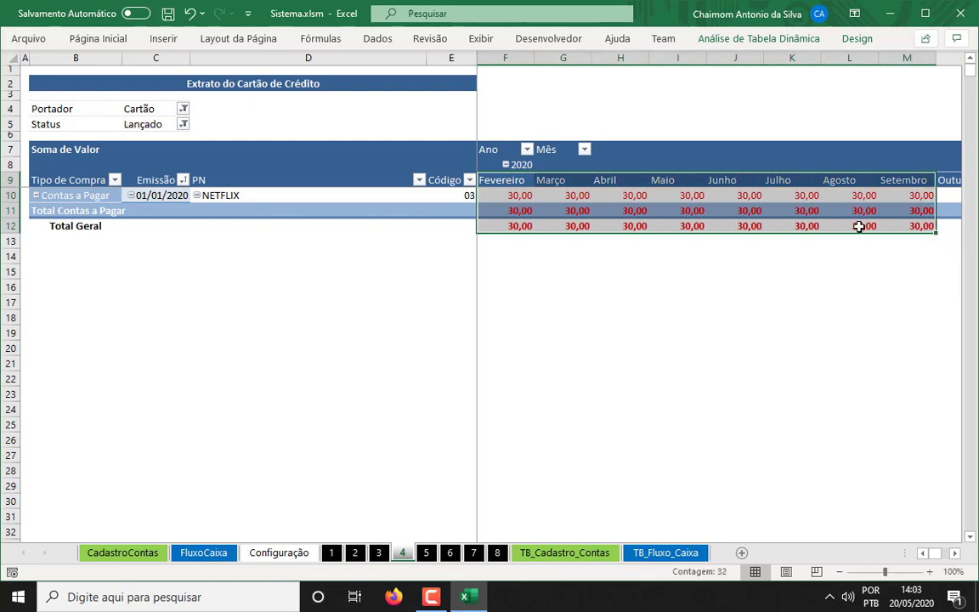
{"action": "left_click", "coordinate": [516, 230]}
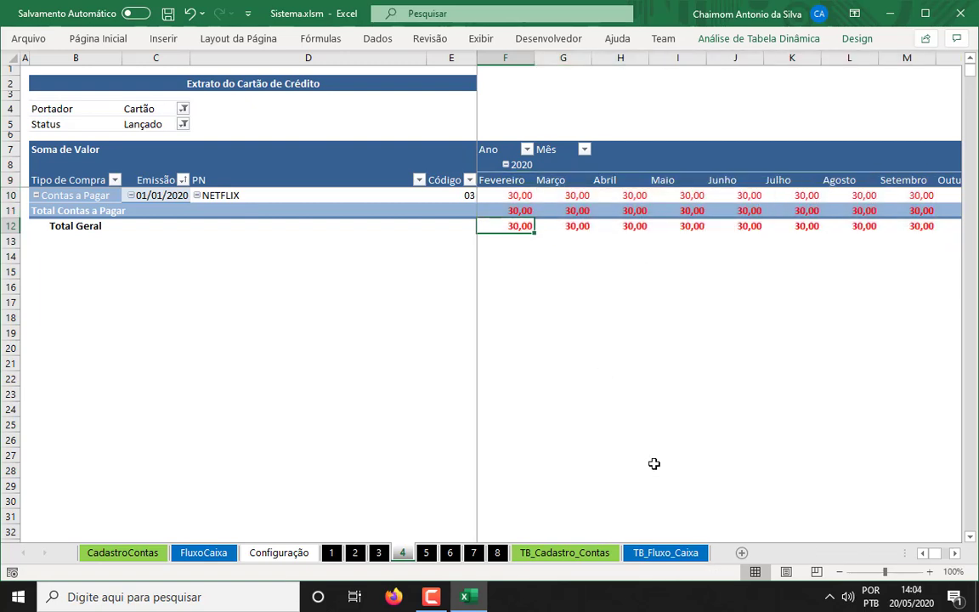
{"action": "left_click", "coordinate": [955, 554]}
{"action": "left_click", "coordinate": [954, 553]}
{"action": "left_click", "coordinate": [954, 554]}
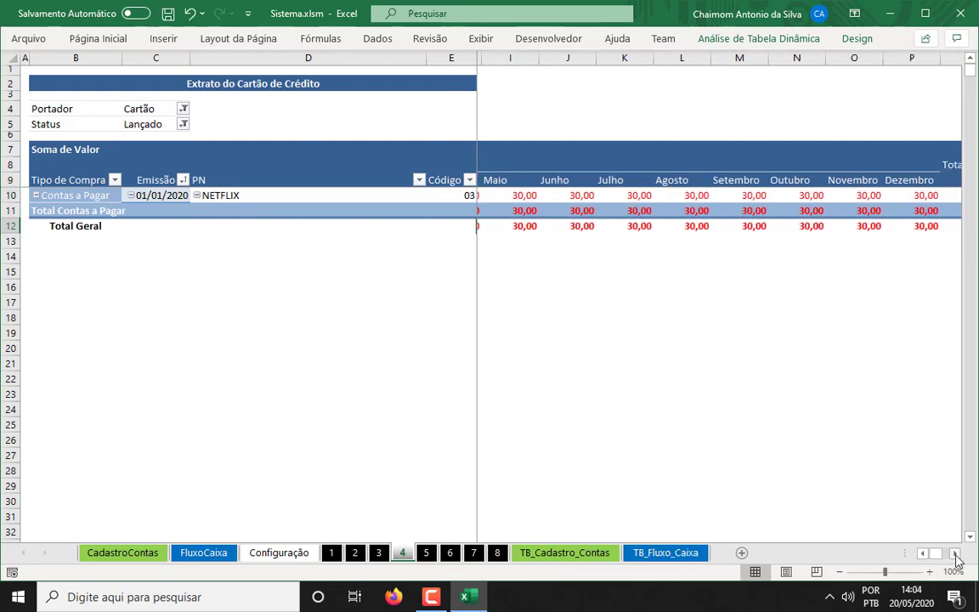
{"action": "left_click", "coordinate": [954, 554]}
{"action": "left_click", "coordinate": [955, 554]}
{"action": "left_click", "coordinate": [955, 554]}
{"action": "left_click", "coordinate": [813, 225]}
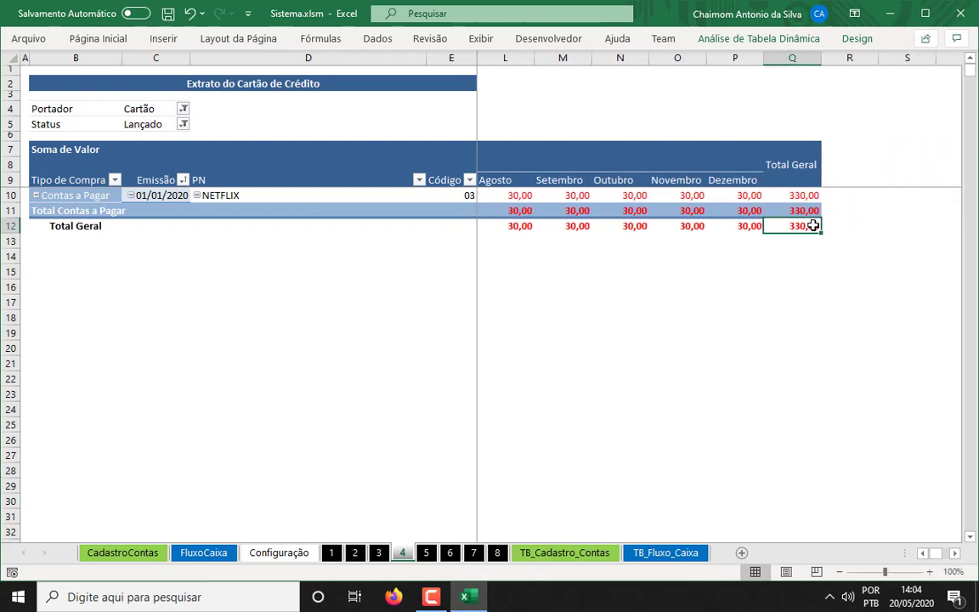
{"action": "left_click", "coordinate": [924, 554]}
{"action": "left_click", "coordinate": [924, 554]}
{"action": "left_click", "coordinate": [925, 553]}
{"action": "left_click", "coordinate": [924, 553]}
{"action": "left_click", "coordinate": [924, 553]}
{"action": "left_click", "coordinate": [924, 553]}
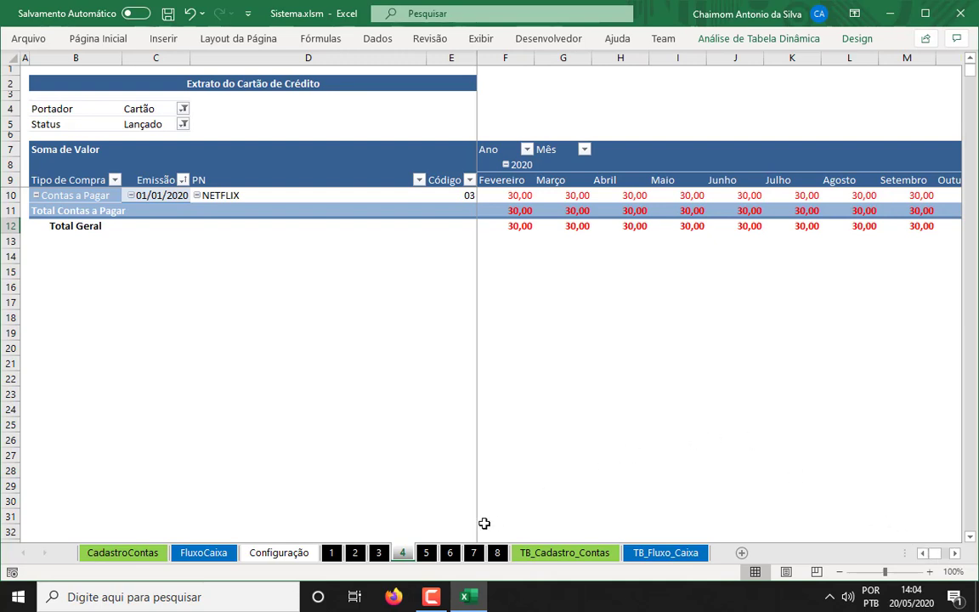
Step: Refresh the DRE - Demonstrativo de Resultados do Exercício pivot table on sheet 5, allowing the external data connection
{"action": "left_click", "coordinate": [426, 554]}
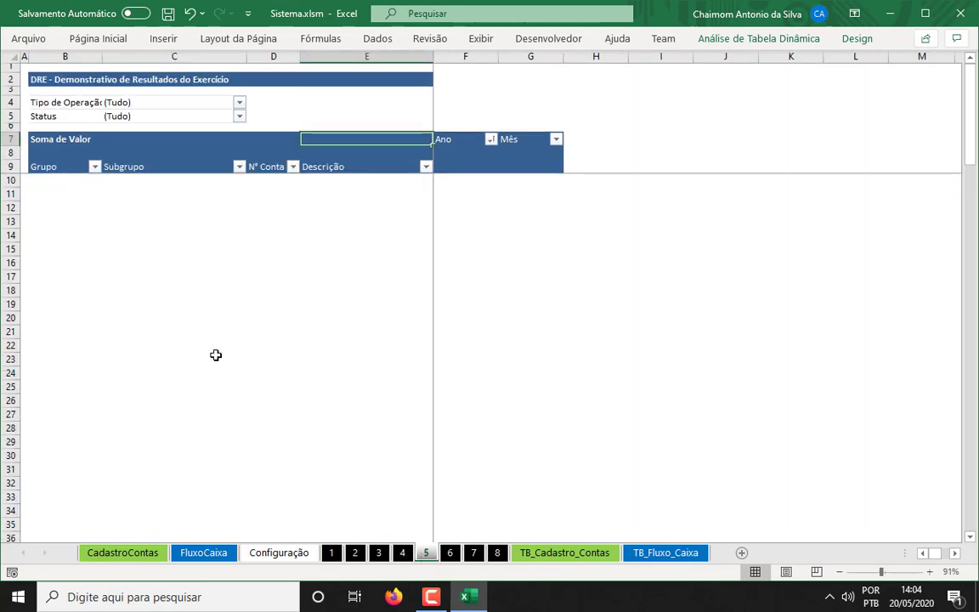
{"action": "right_click", "coordinate": [180, 158]}
{"action": "left_click", "coordinate": [244, 217]}
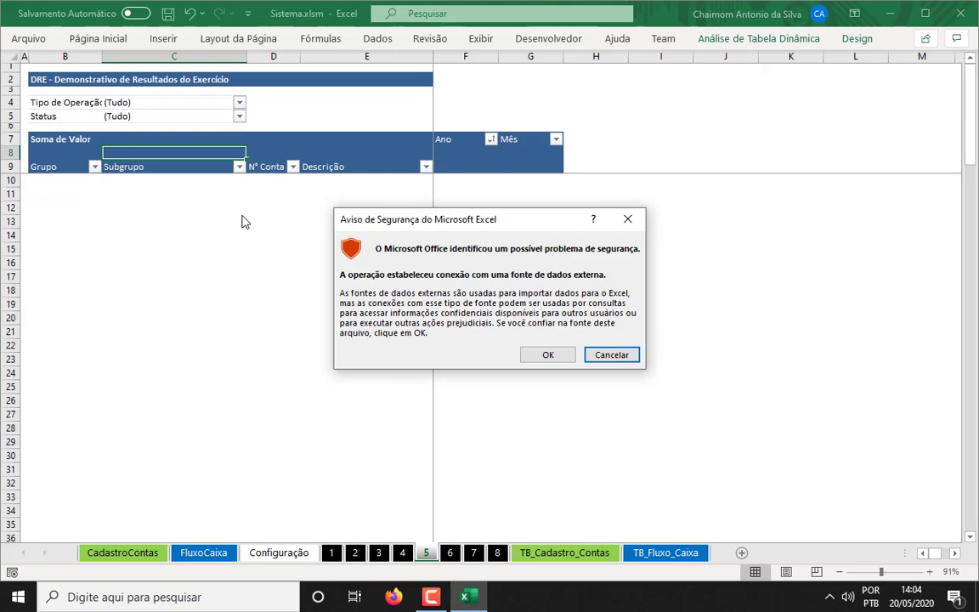
{"action": "left_click_drag", "start_coordinate": [534, 227], "coordinate": [519, 154]}
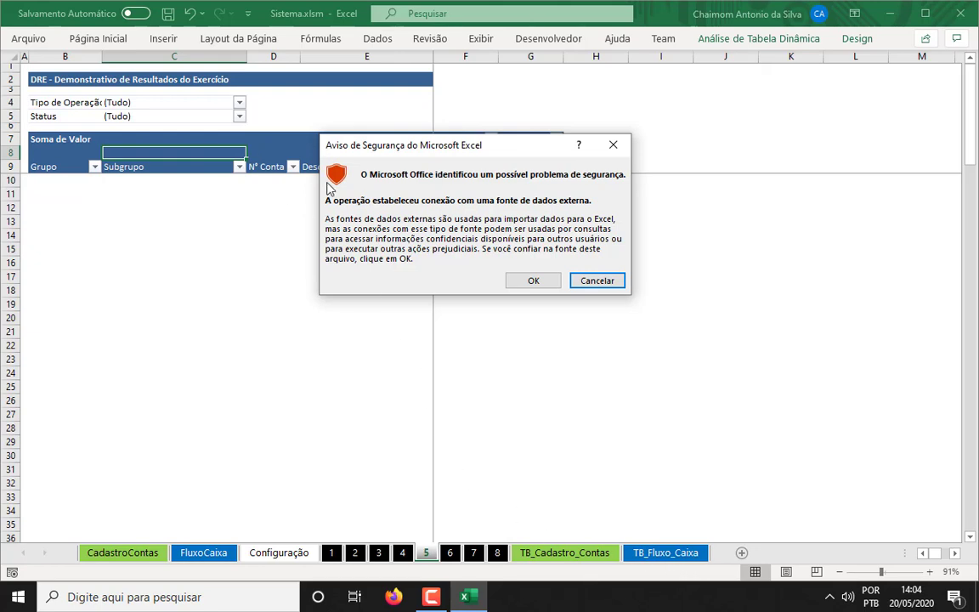
{"action": "left_click", "coordinate": [534, 280]}
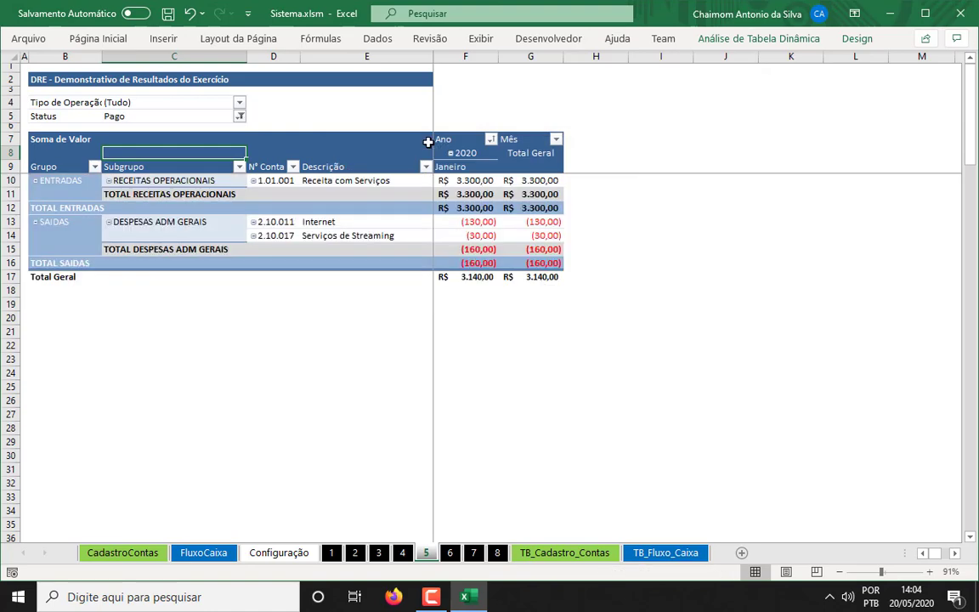
Step: Examine the Sistema1 connection definition, including its connection string and the SQL join of tb_conta_contabil with CadastroContas
{"action": "left_click", "coordinate": [378, 38]}
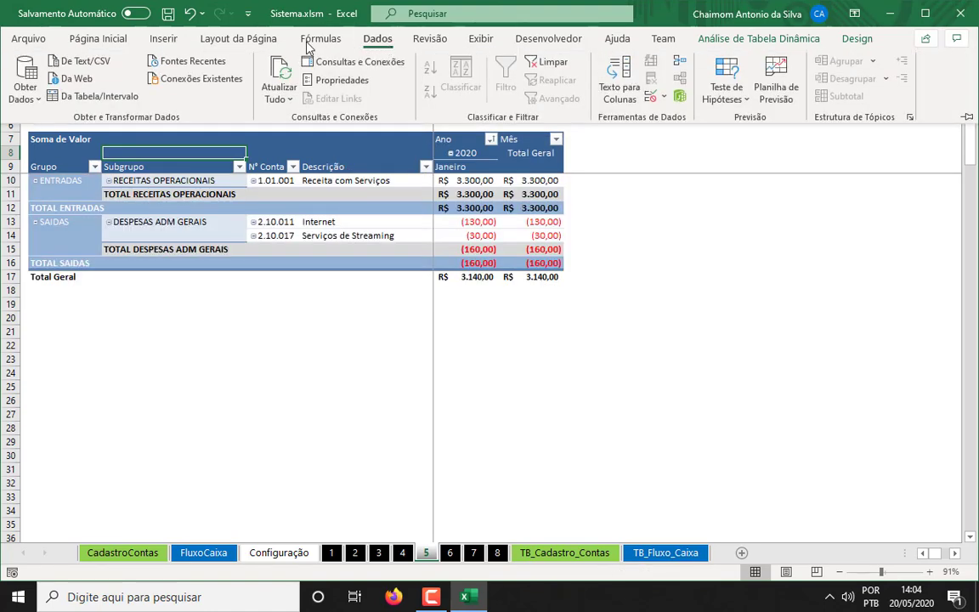
{"action": "left_click", "coordinate": [352, 80]}
{"action": "left_click", "coordinate": [383, 180]}
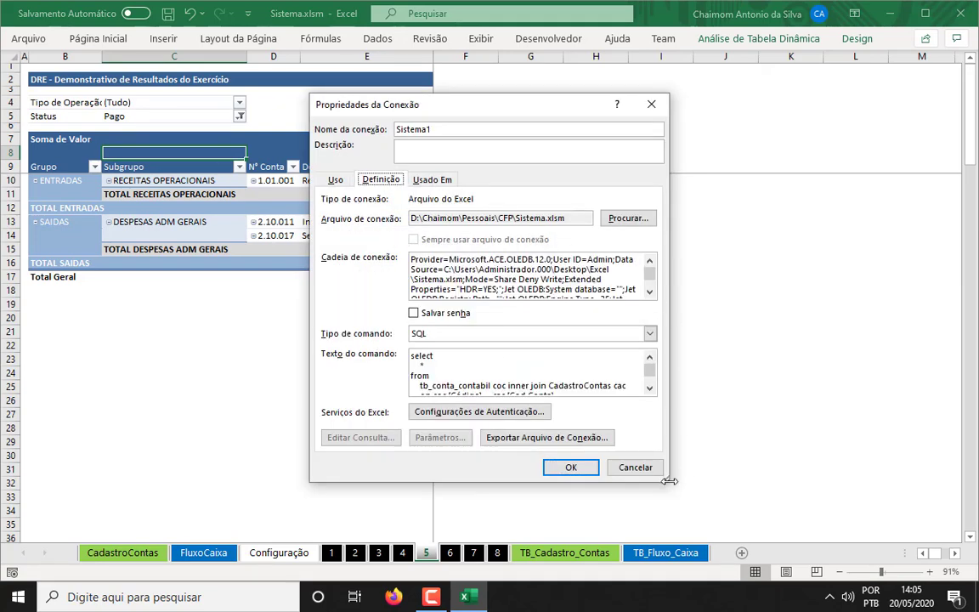
{"action": "left_click_drag", "start_coordinate": [668, 482], "coordinate": [915, 515]}
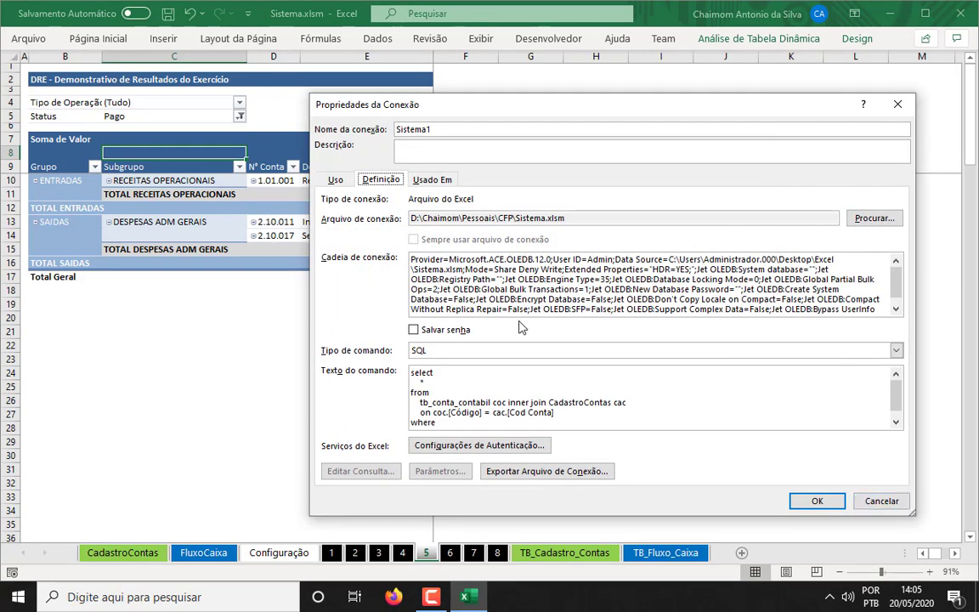
{"action": "left_click", "coordinate": [521, 369]}
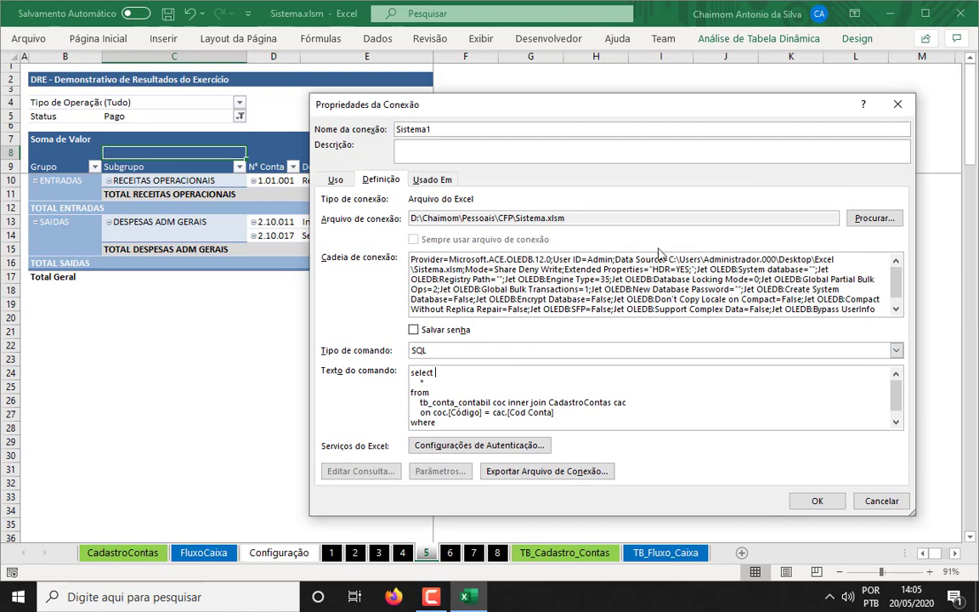
{"action": "scroll", "coordinate": [898, 399], "scroll_direction": "down", "scroll_amount": 1}
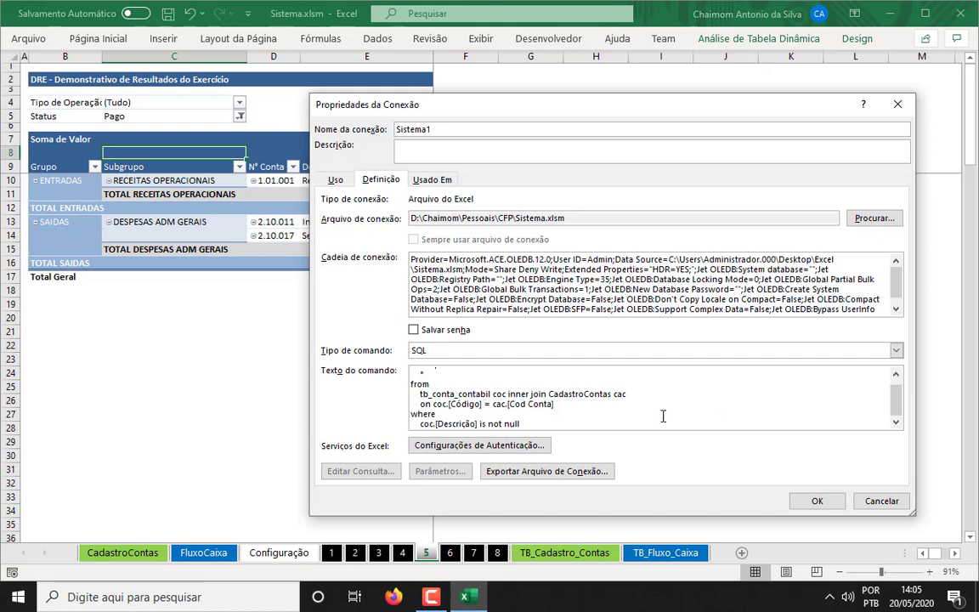
{"action": "scroll", "coordinate": [510, 413], "scroll_direction": "up", "scroll_amount": 1}
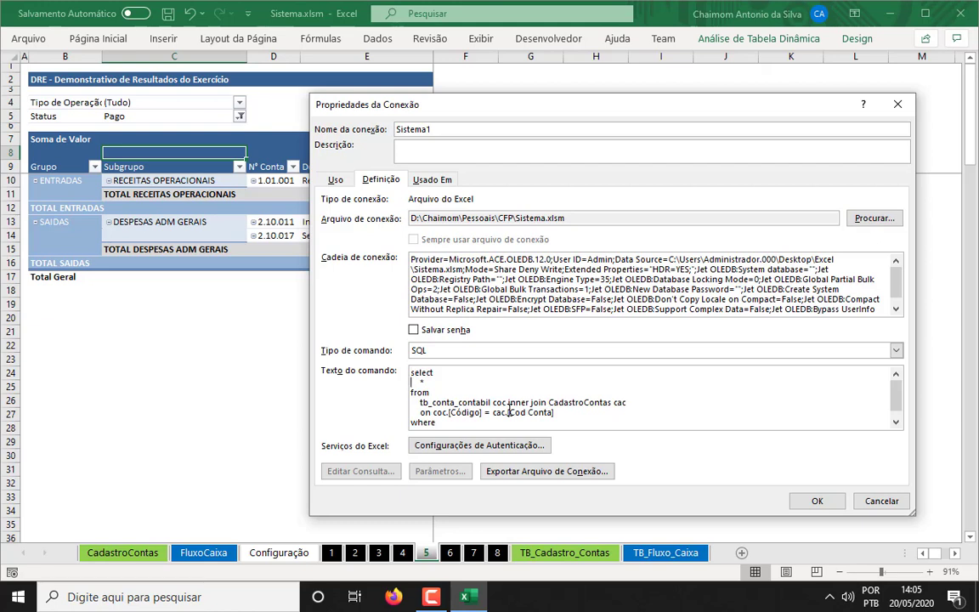
{"action": "key", "text": "Down"}
{"action": "key", "text": "Down"}
{"action": "key", "text": "Down"}
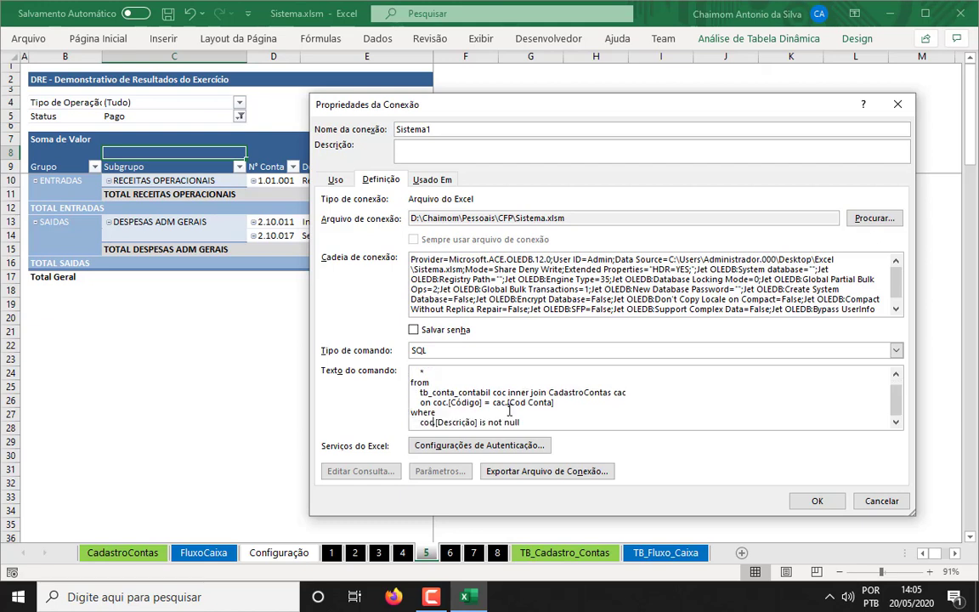
{"action": "key", "text": "Up"}
{"action": "key", "text": "Up"}
{"action": "key", "text": "Up"}
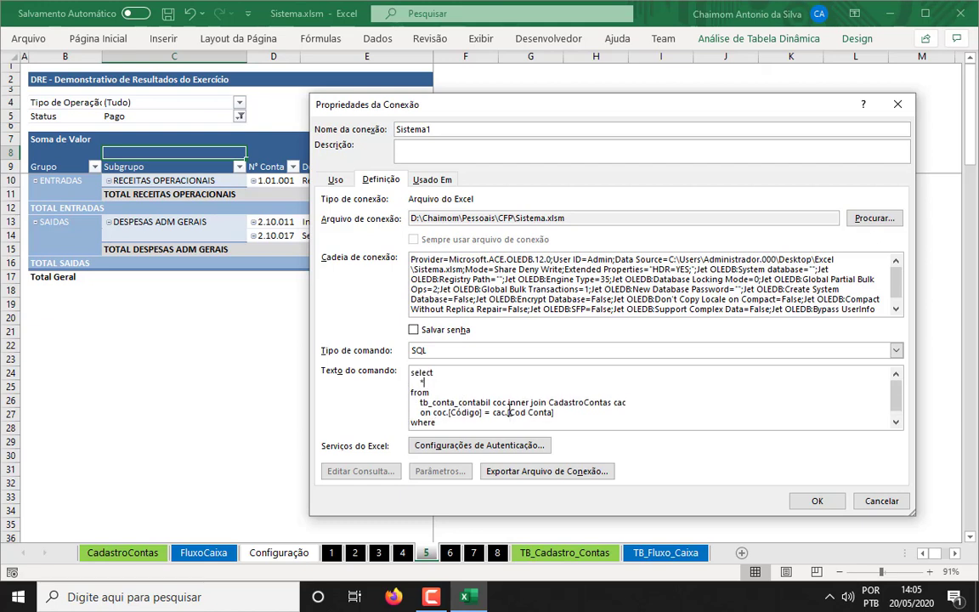
{"action": "key", "text": "Down"}
{"action": "key", "text": "Down"}
{"action": "key", "text": "Down"}
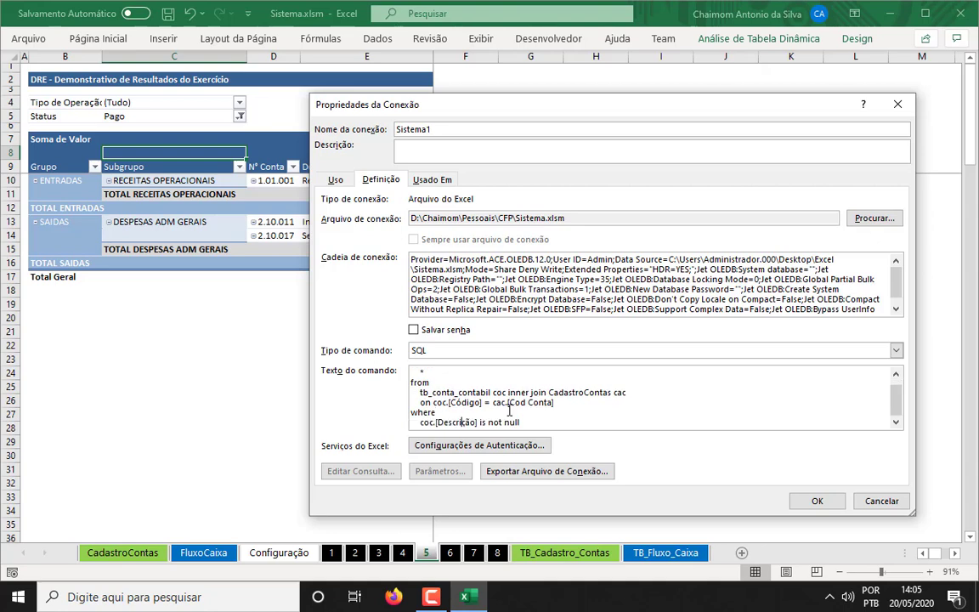
{"action": "left_click", "coordinate": [817, 501]}
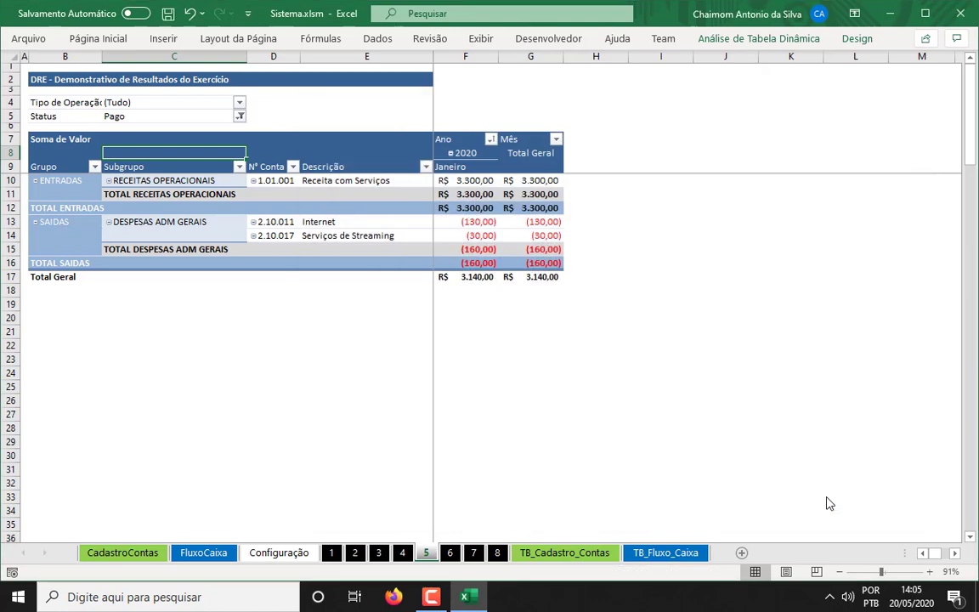
Step: Refresh the DRE pivot table repeatedly from its account number, description, January value and total cells
{"action": "right_click", "coordinate": [278, 182]}
{"action": "left_click", "coordinate": [338, 247]}
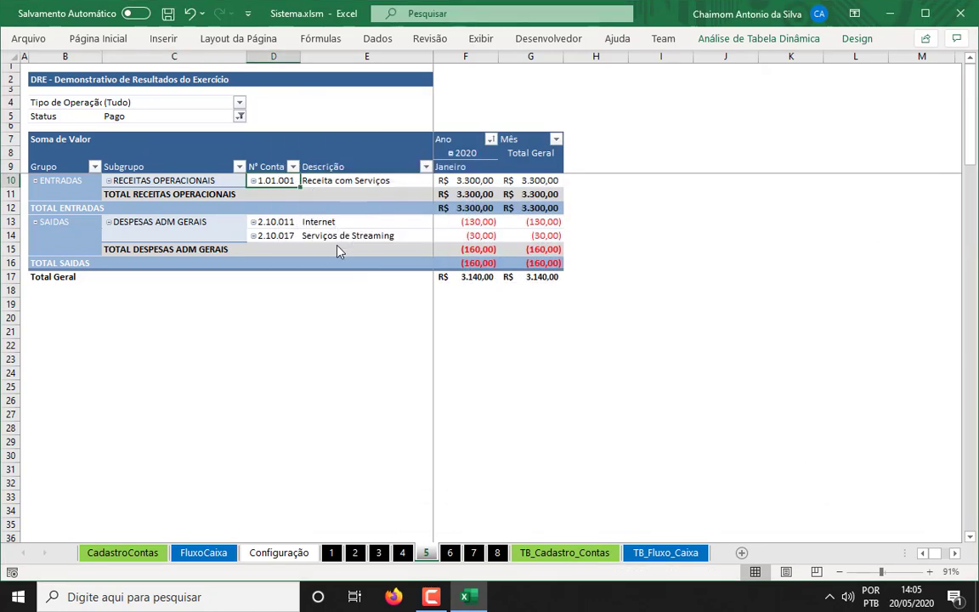
{"action": "right_click", "coordinate": [383, 180]}
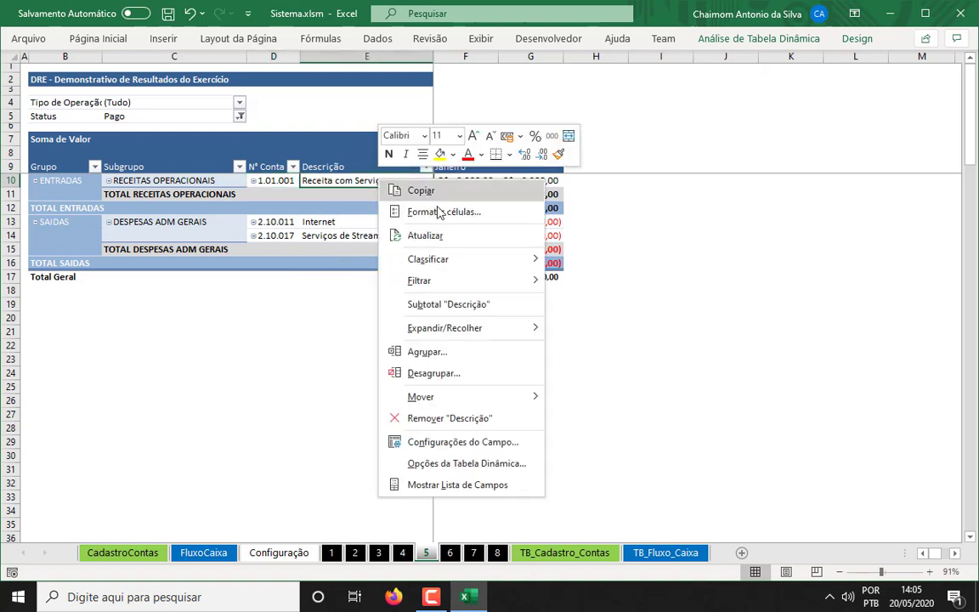
{"action": "left_click", "coordinate": [443, 238]}
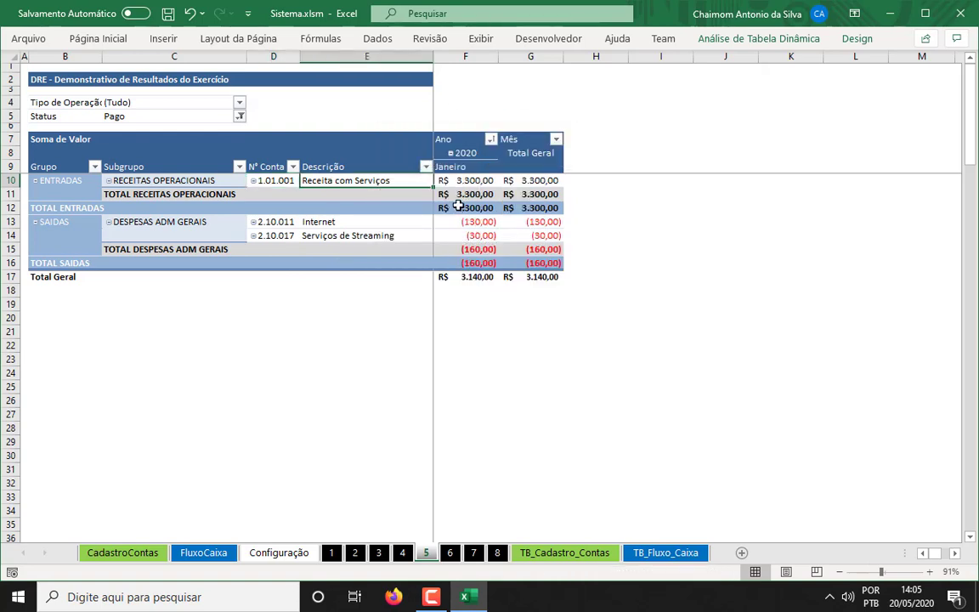
{"action": "right_click", "coordinate": [478, 181]}
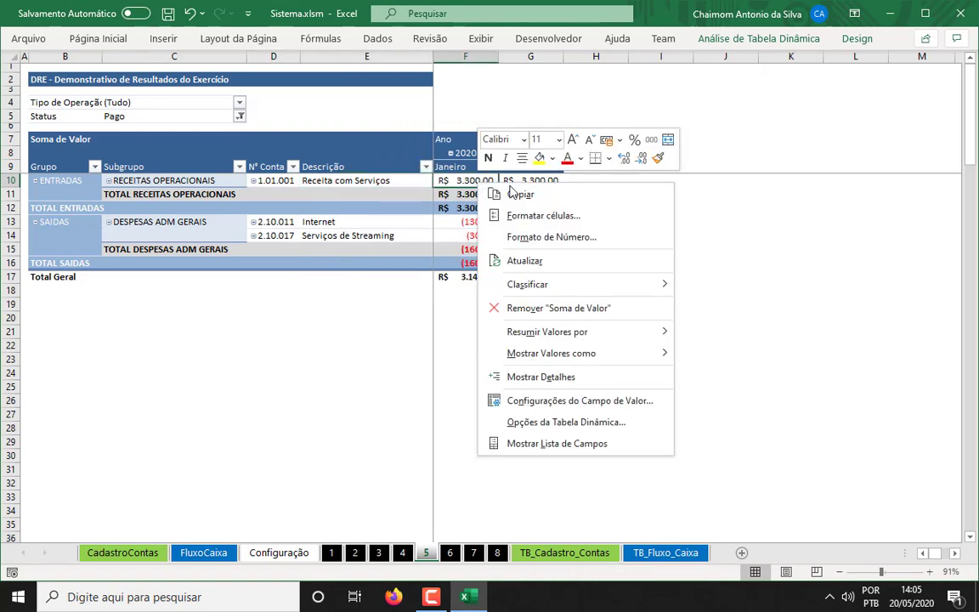
{"action": "left_click", "coordinate": [537, 265]}
{"action": "right_click", "coordinate": [368, 180]}
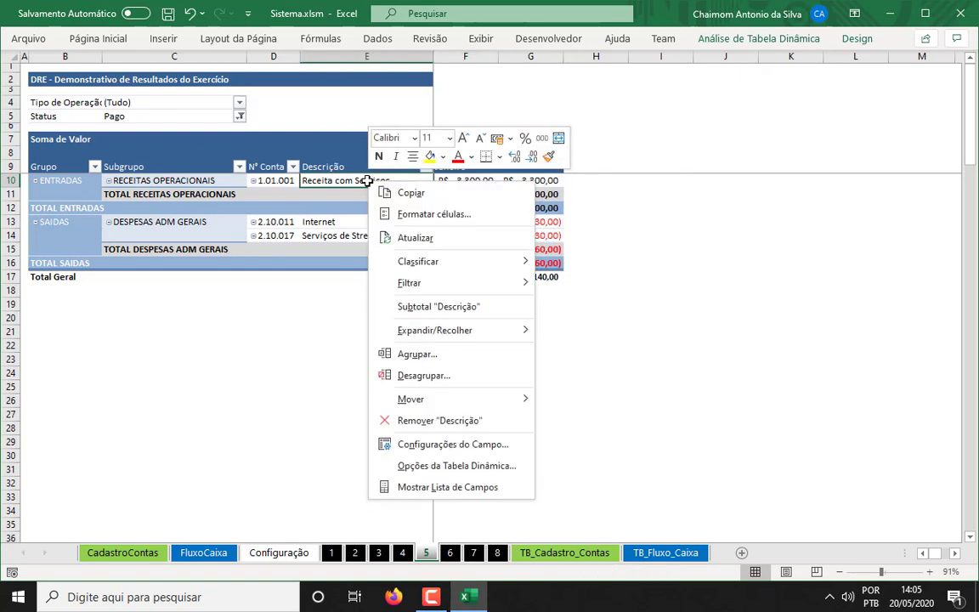
{"action": "left_click", "coordinate": [443, 242]}
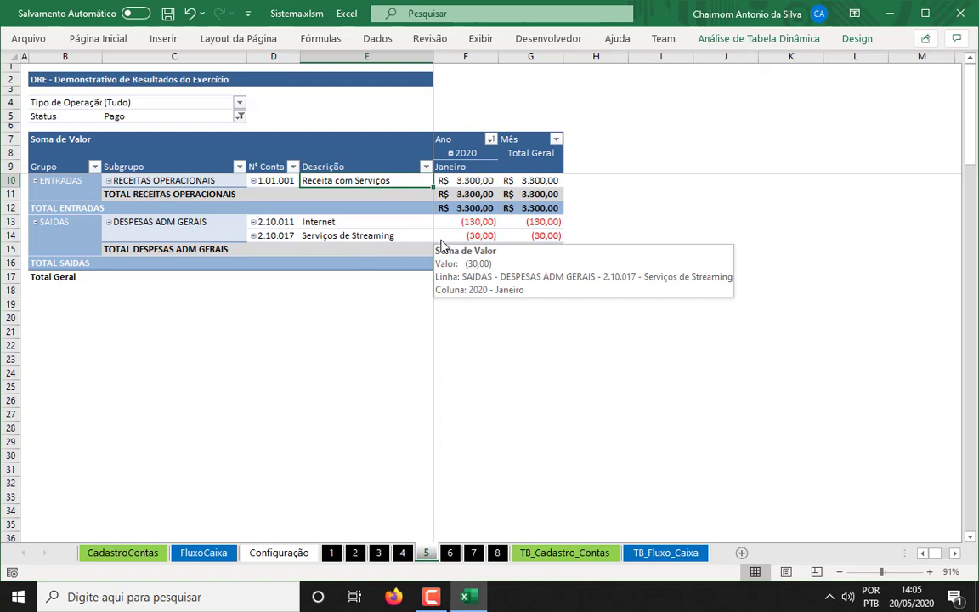
{"action": "right_click", "coordinate": [367, 209]}
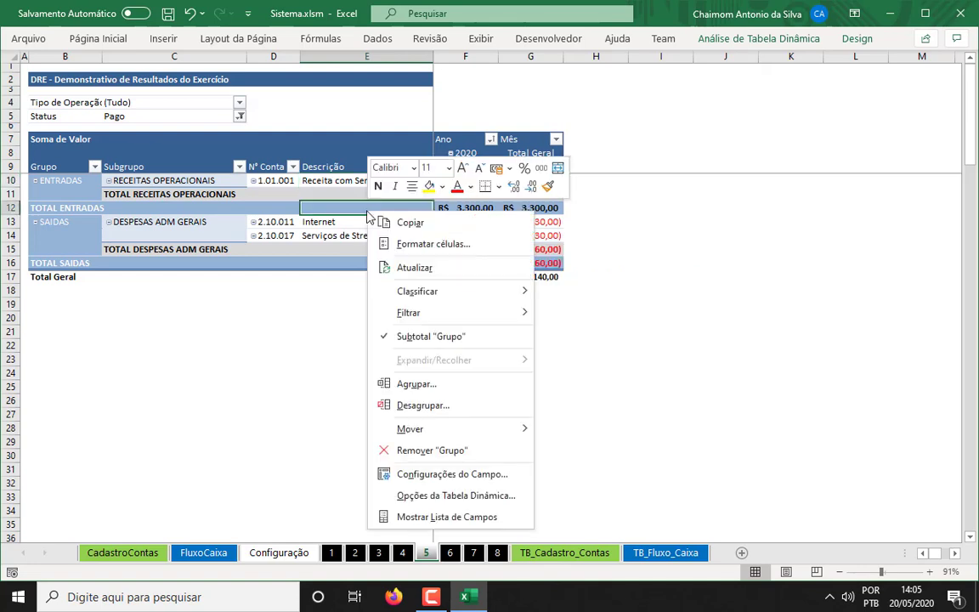
{"action": "left_click", "coordinate": [431, 269]}
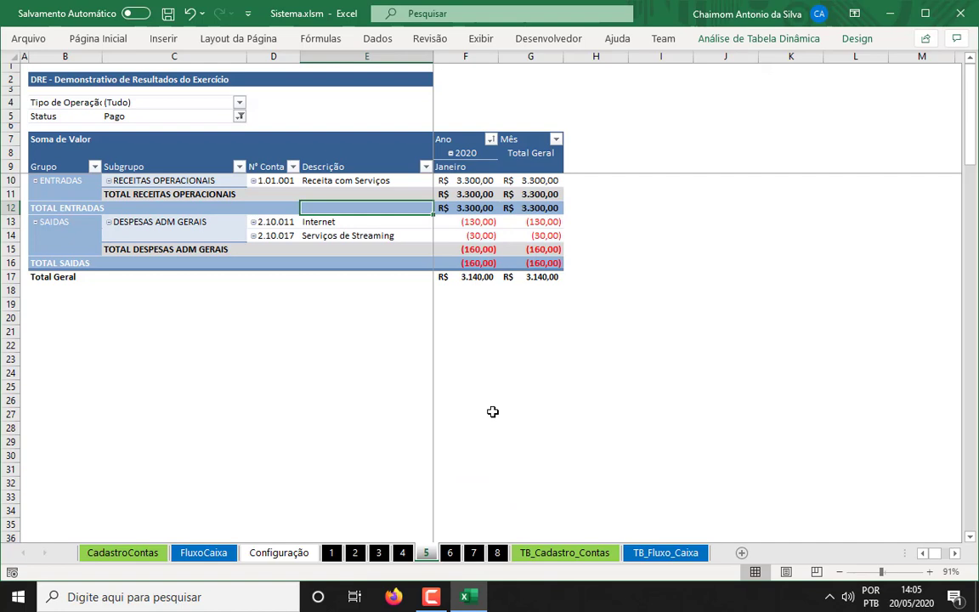
{"action": "left_click", "coordinate": [364, 191]}
{"action": "right_click", "coordinate": [362, 180]}
{"action": "left_click", "coordinate": [426, 245]}
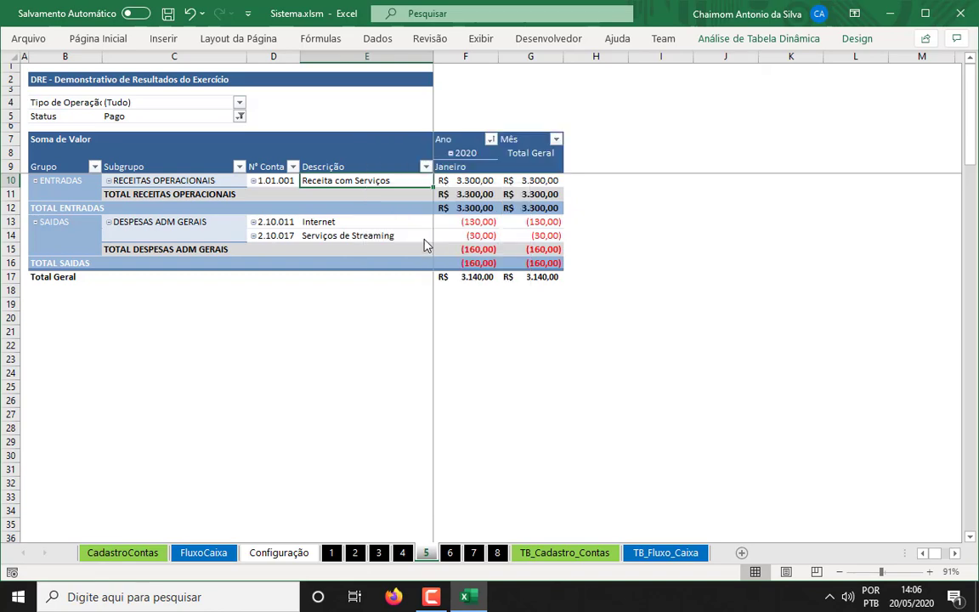
{"action": "right_click", "coordinate": [353, 224]}
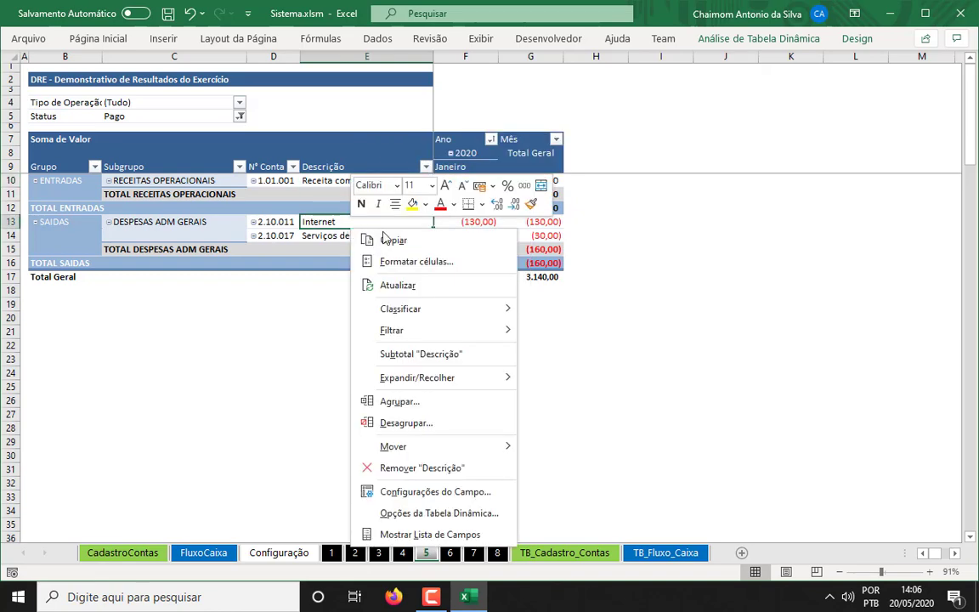
{"action": "left_click", "coordinate": [406, 287]}
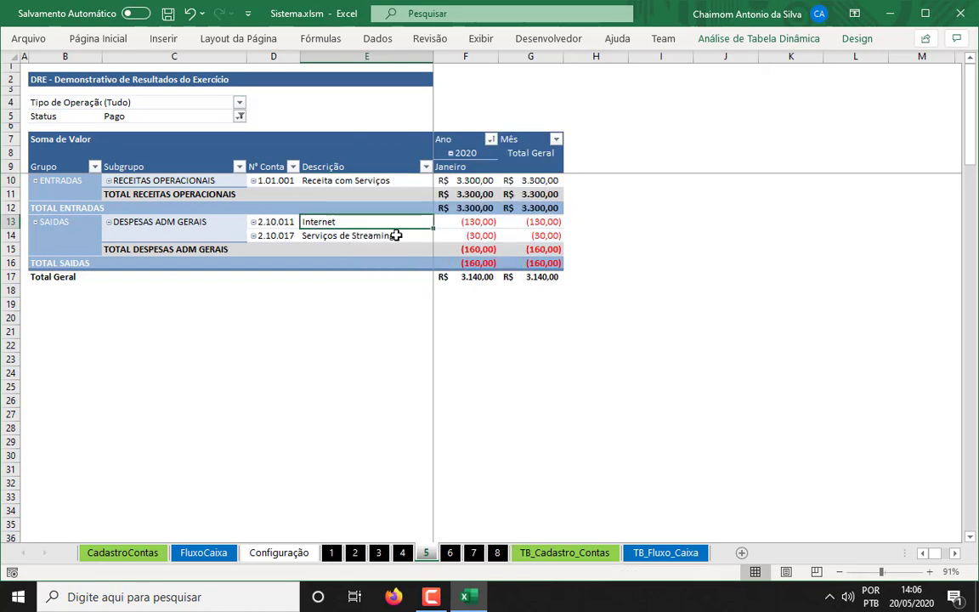
{"action": "right_click", "coordinate": [396, 236]}
{"action": "left_click", "coordinate": [450, 290]}
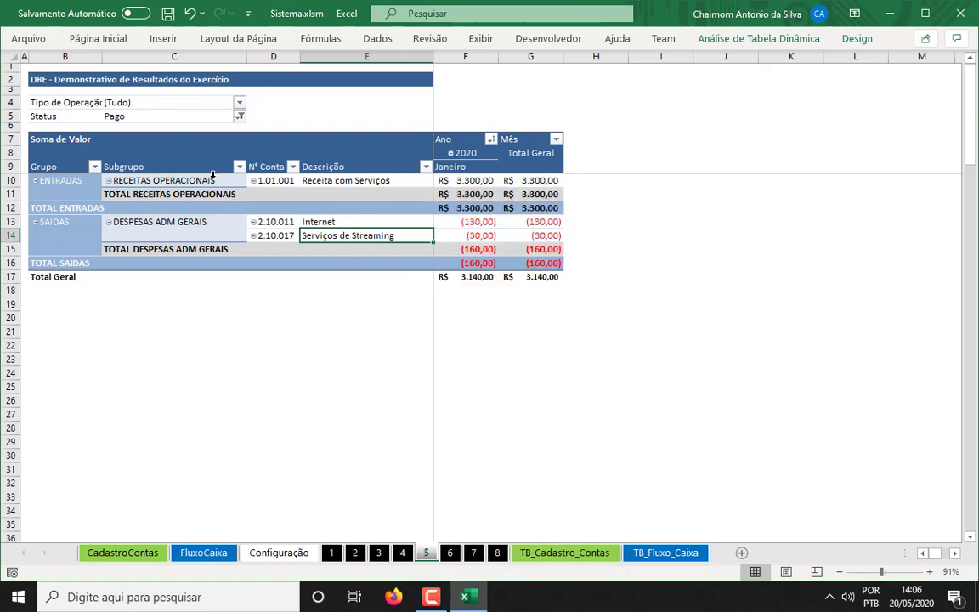
Step: Reapply the Status filter with only Pago selected and refresh the DRE pivot table
{"action": "left_click", "coordinate": [213, 174]}
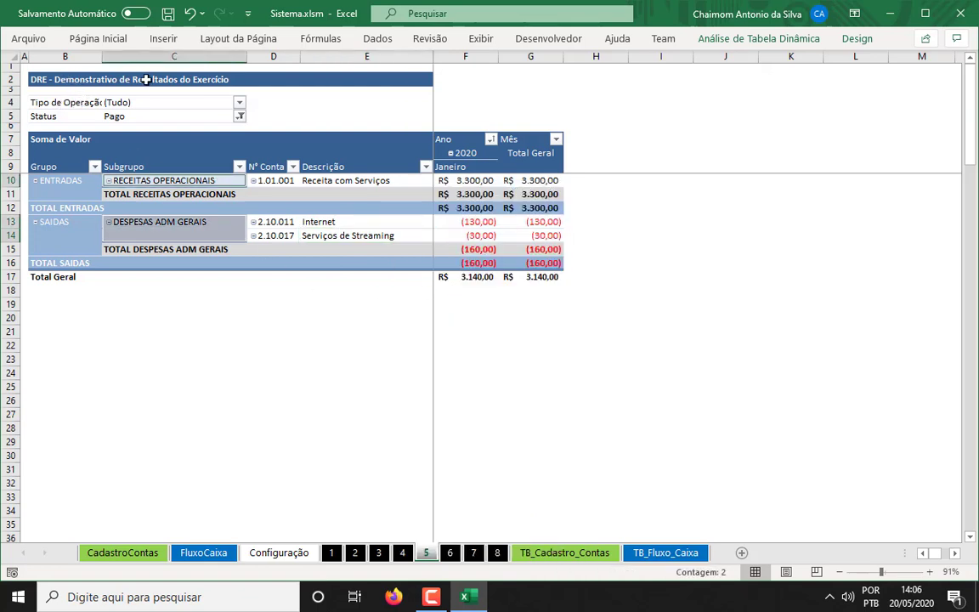
{"action": "left_click", "coordinate": [240, 116]}
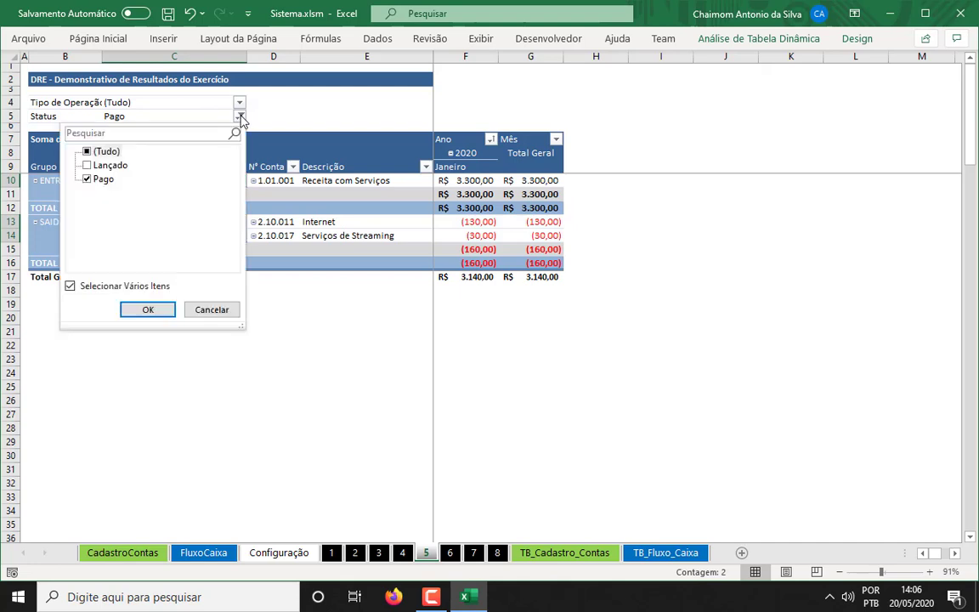
{"action": "left_click", "coordinate": [160, 306]}
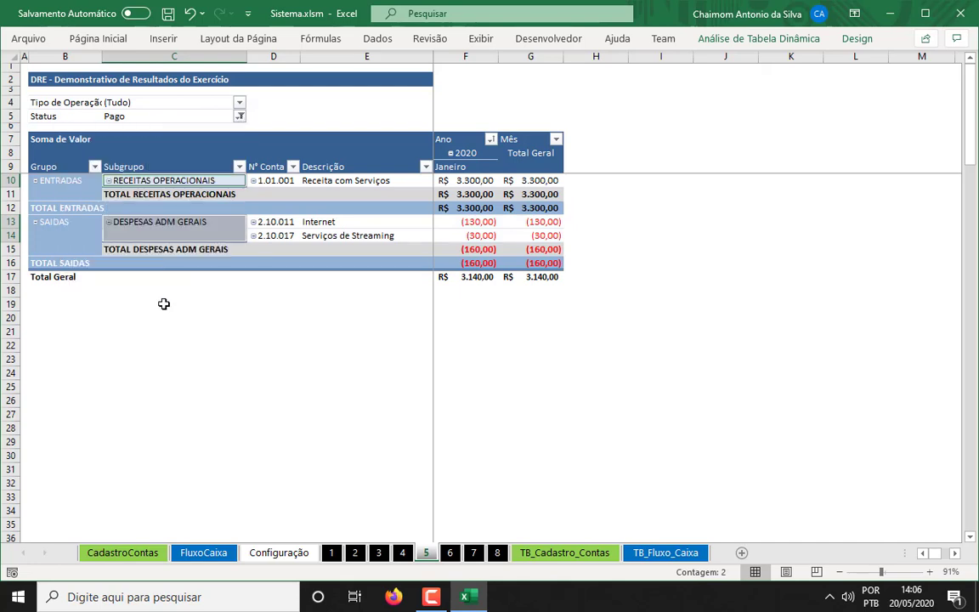
{"action": "right_click", "coordinate": [348, 224]}
{"action": "left_click", "coordinate": [403, 286]}
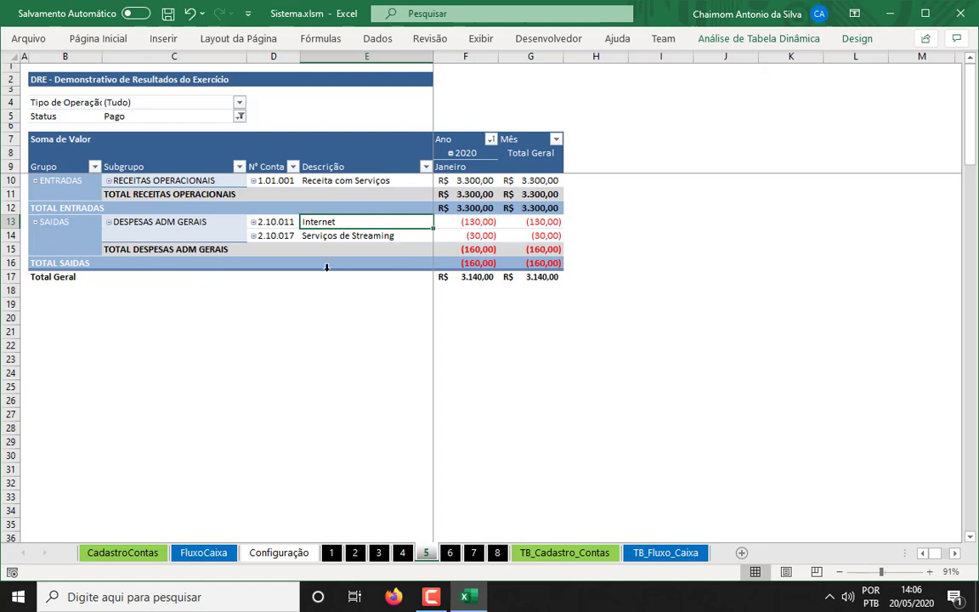
Step: Collapse the ENTRADAS and SAIDAS groups of the DRE to compare their January values, and expand both groups again
{"action": "left_click", "coordinate": [36, 182]}
{"action": "left_click", "coordinate": [36, 195]}
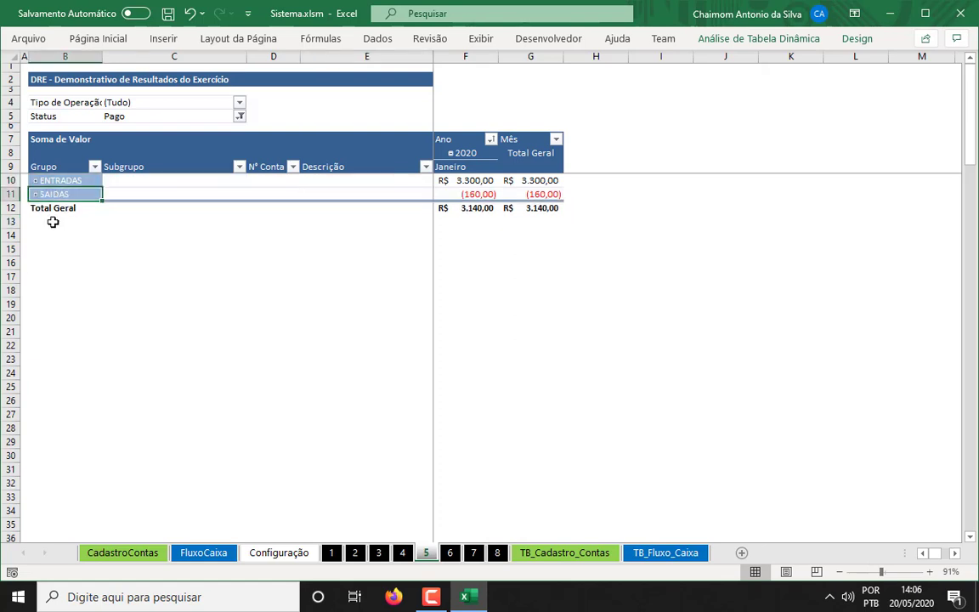
{"action": "left_click", "coordinate": [487, 180]}
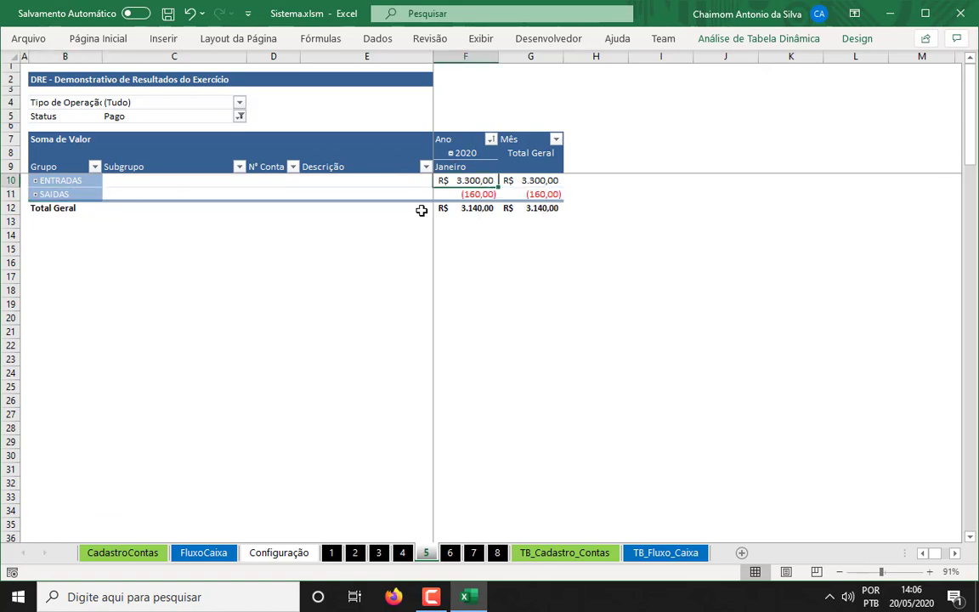
{"action": "left_click", "coordinate": [479, 194]}
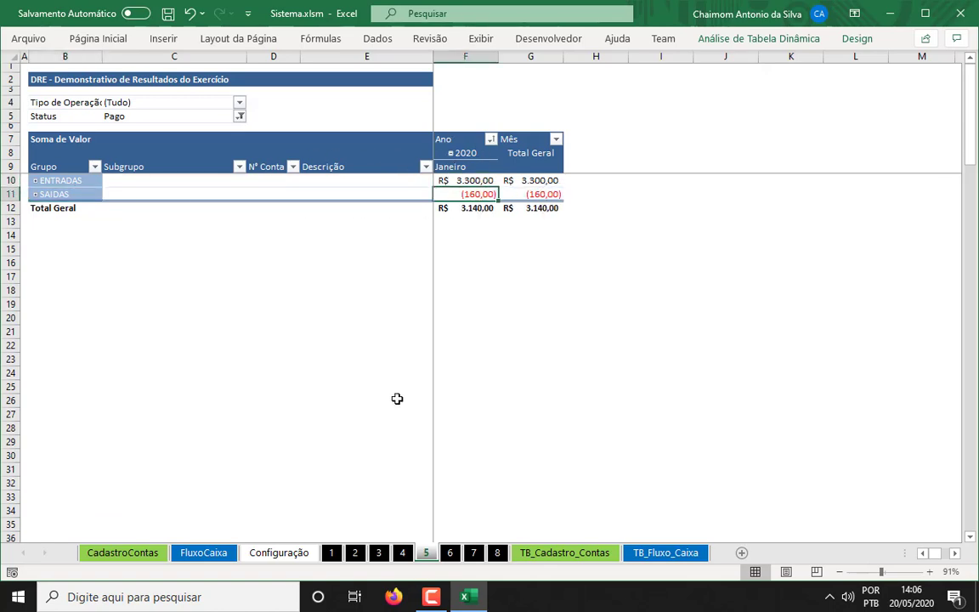
{"action": "left_click", "coordinate": [476, 210]}
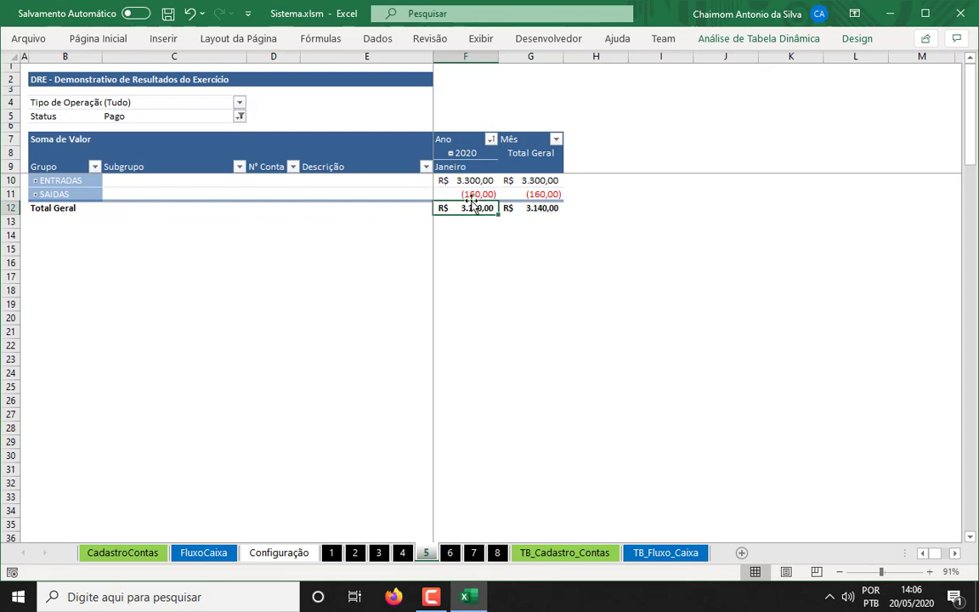
{"action": "left_click", "coordinate": [36, 181]}
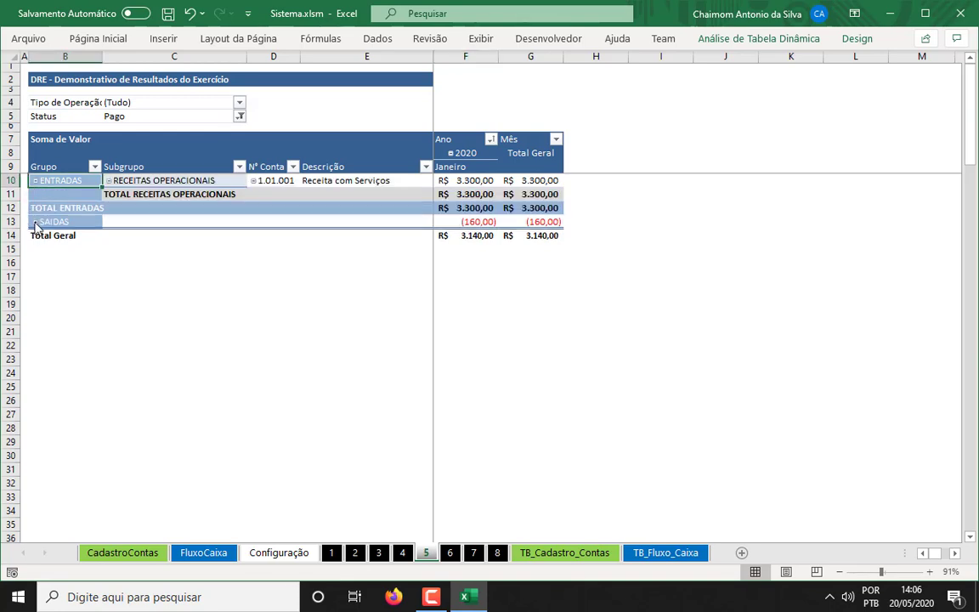
{"action": "left_click", "coordinate": [35, 222]}
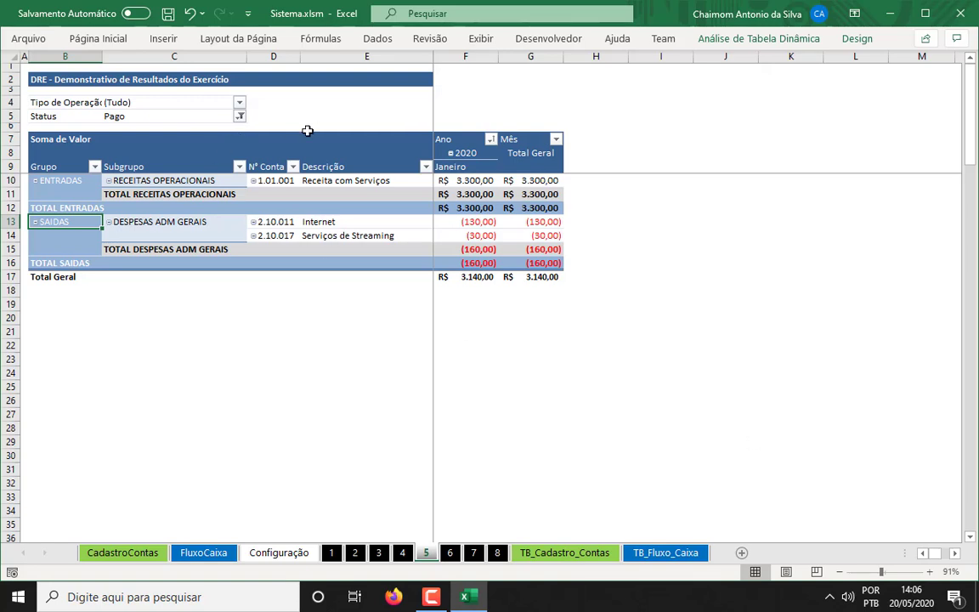
{"action": "left_click_drag", "start_coordinate": [79, 180], "coordinate": [536, 273]}
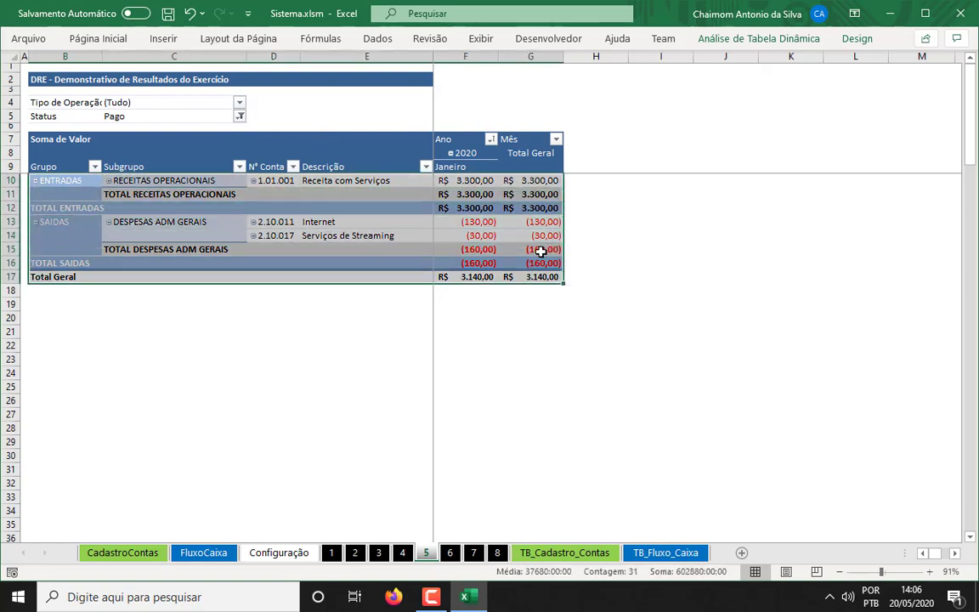
Step: Refresh the DRE pivot table from its Internet and Receita com Serviços description cells
{"action": "left_click", "coordinate": [358, 223]}
{"action": "right_click", "coordinate": [358, 224]}
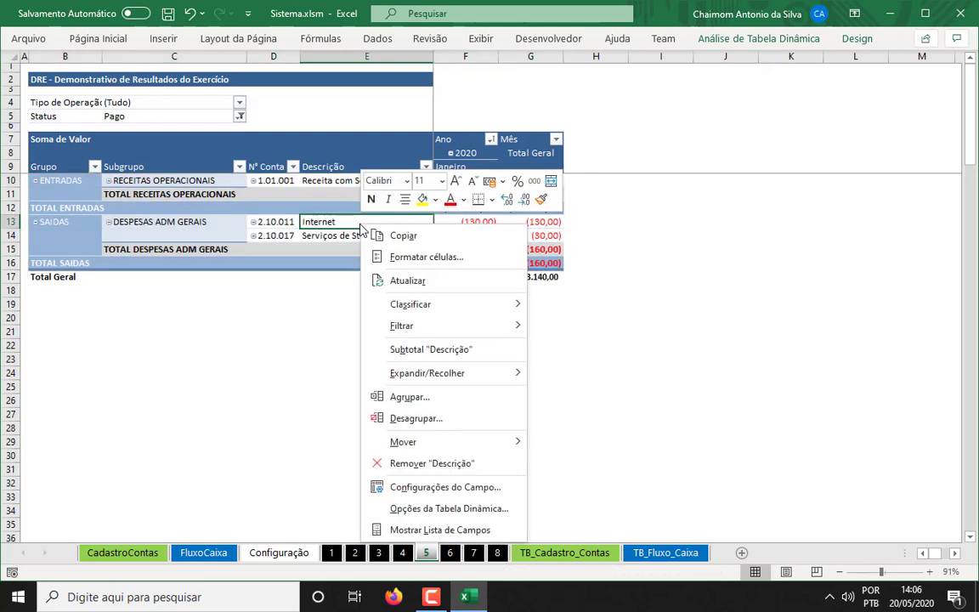
{"action": "left_click", "coordinate": [438, 288]}
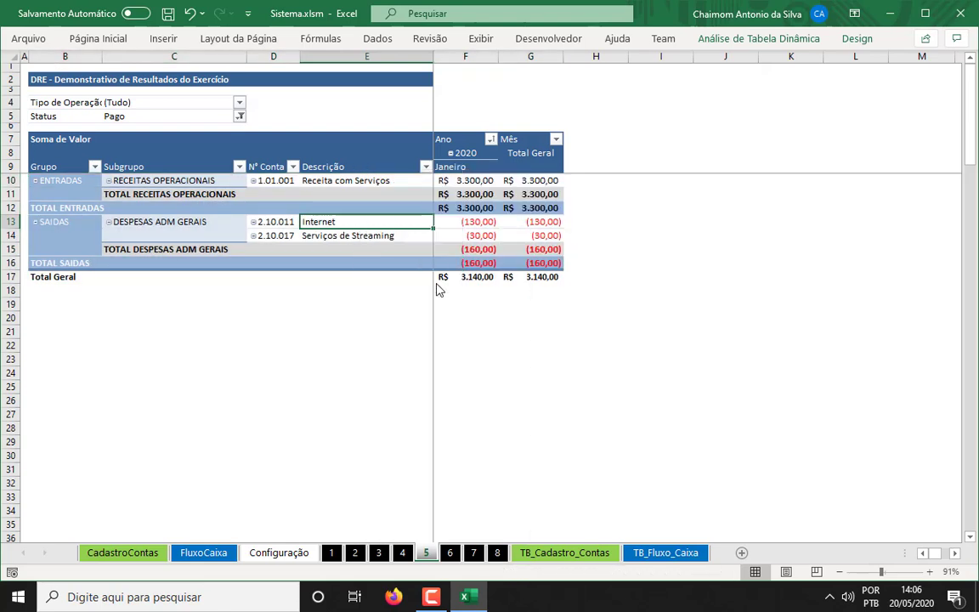
{"action": "left_click", "coordinate": [393, 182]}
{"action": "right_click", "coordinate": [395, 183]}
{"action": "left_click", "coordinate": [459, 245]}
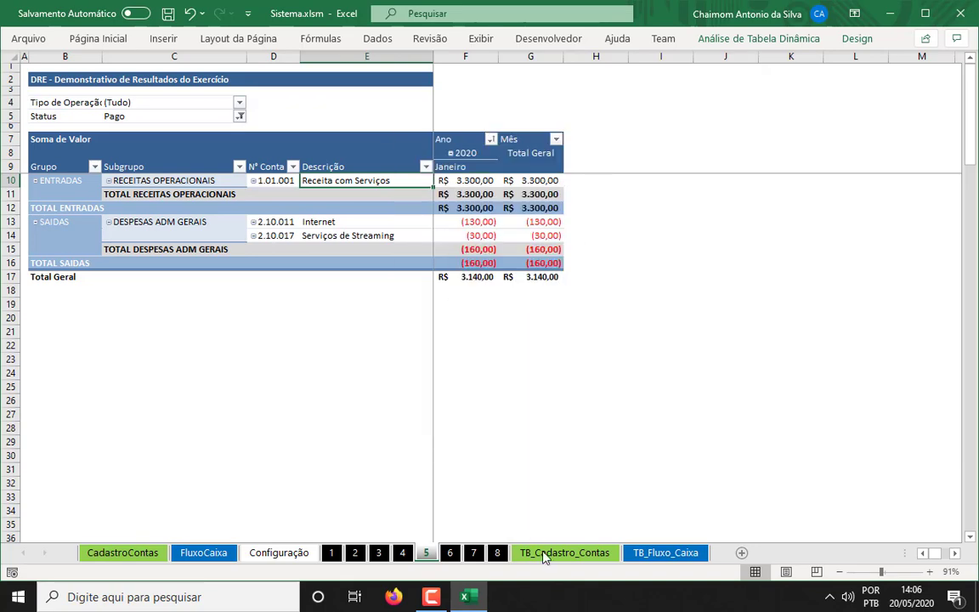
Step: Compare the records in the TB_Cadastro_Contas and TB_Fluxo_Caixa source sheets
{"action": "left_click", "coordinate": [569, 555]}
{"action": "left_click", "coordinate": [667, 556]}
{"action": "left_click", "coordinate": [602, 556]}
{"action": "left_click", "coordinate": [667, 556]}
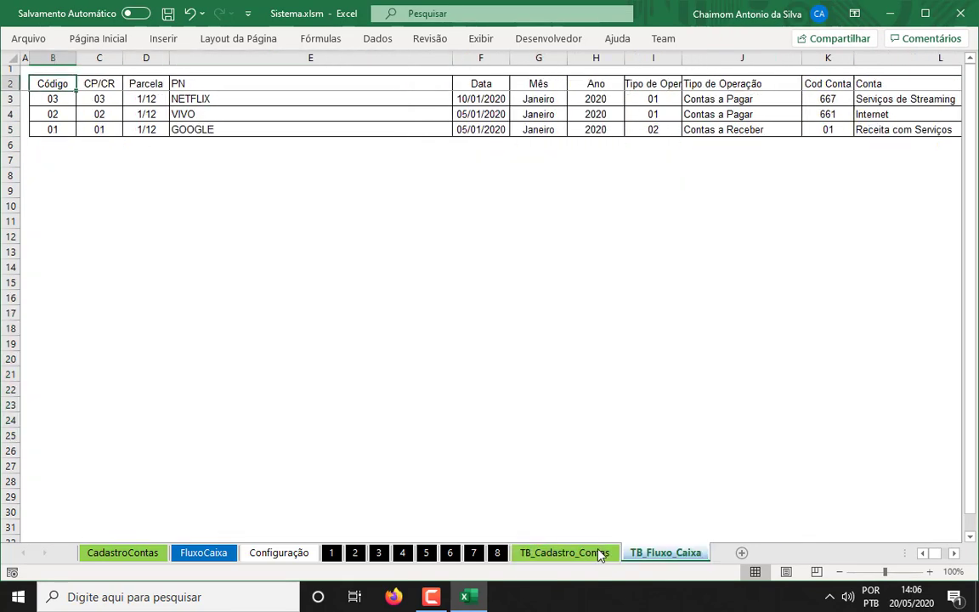
{"action": "left_click", "coordinate": [605, 555]}
{"action": "left_click", "coordinate": [595, 554]}
{"action": "left_click", "coordinate": [665, 555]}
{"action": "left_click", "coordinate": [595, 555]}
{"action": "left_click", "coordinate": [666, 556]}
{"action": "left_click", "coordinate": [580, 552]}
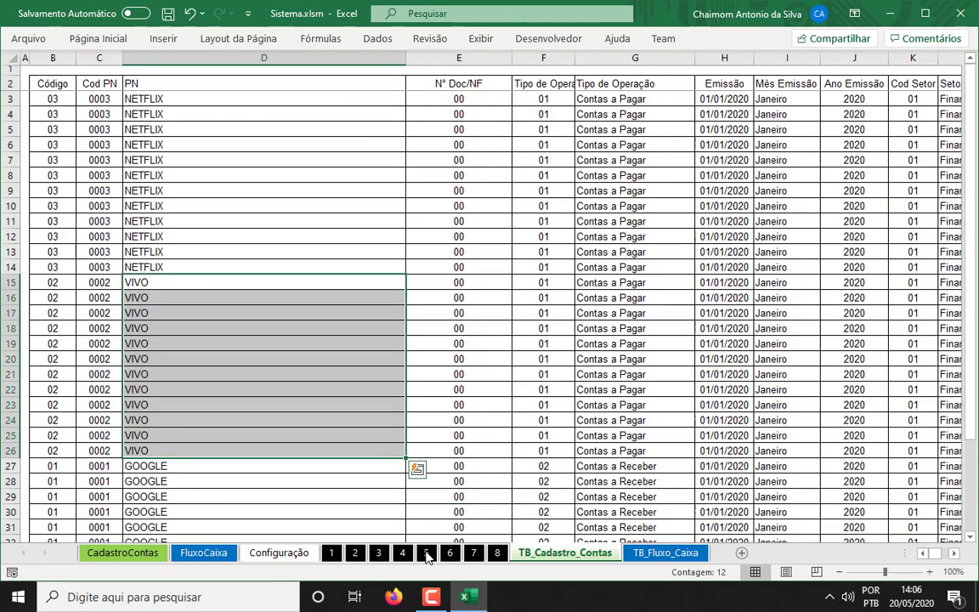
Step: Refresh the Relatório Analítico pivot table on sheet 6
{"action": "left_click", "coordinate": [427, 553]}
{"action": "left_click", "coordinate": [451, 554]}
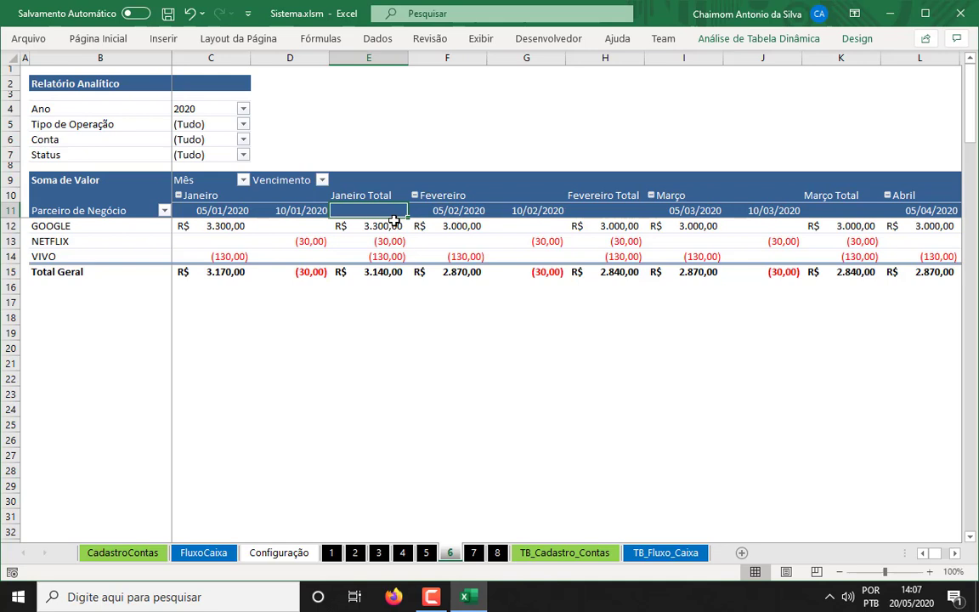
{"action": "right_click", "coordinate": [395, 243]}
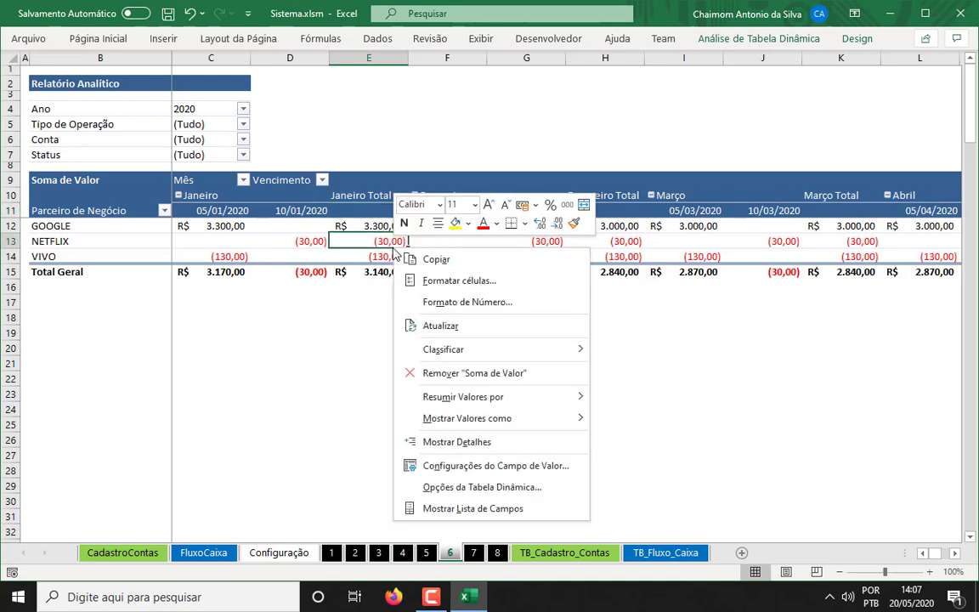
{"action": "left_click", "coordinate": [441, 327]}
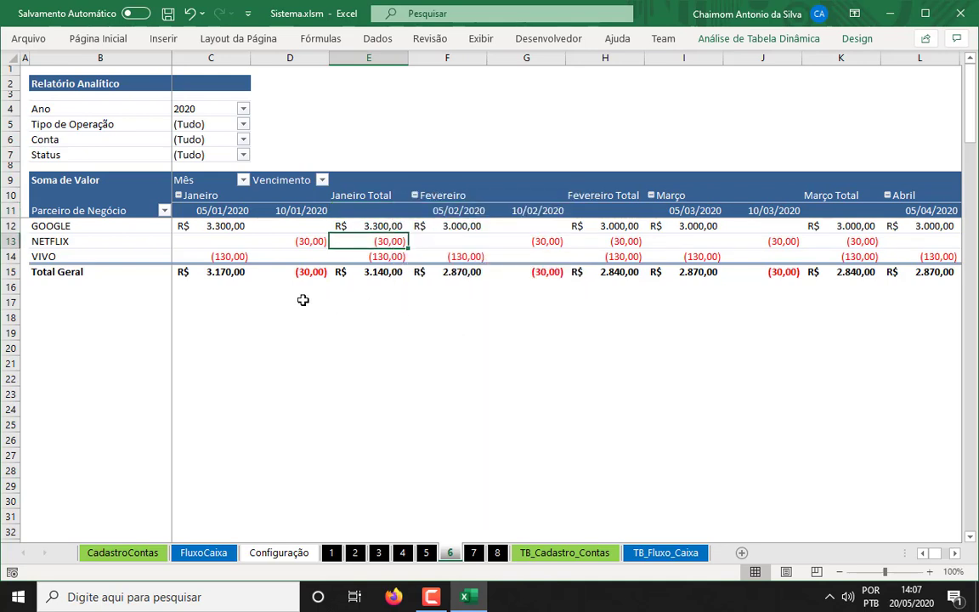
Step: Filter the Relatório Analítico's Mês field to Janeiro only and look over the Vencimento filter options without changing them
{"action": "left_click", "coordinate": [243, 181]}
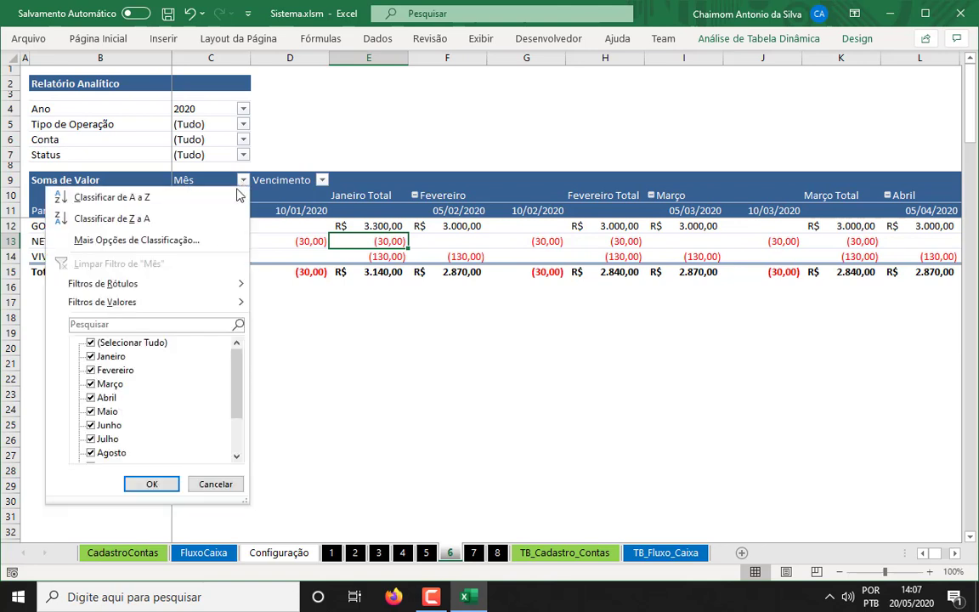
{"action": "left_click", "coordinate": [90, 343]}
{"action": "left_click", "coordinate": [90, 356]}
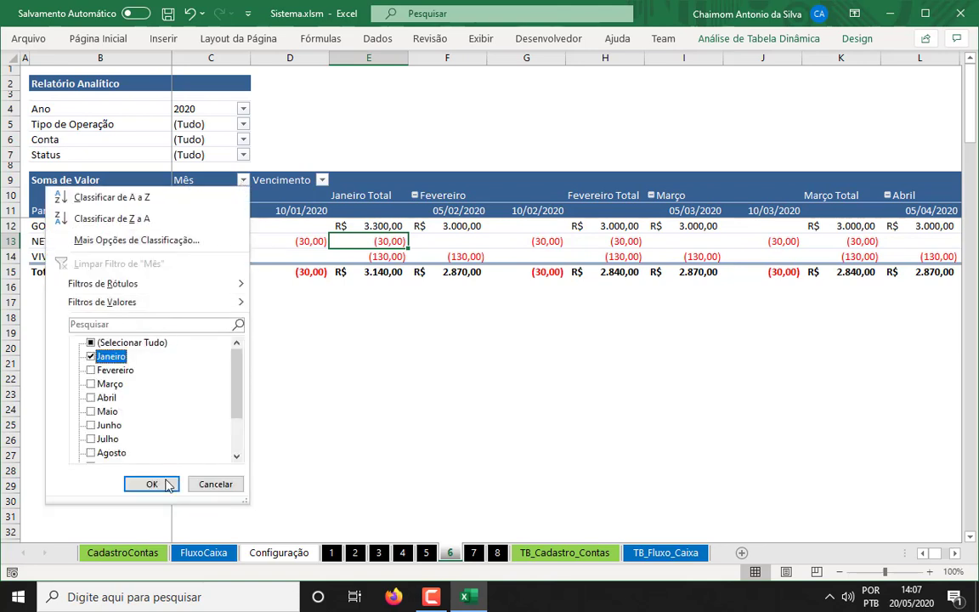
{"action": "left_click", "coordinate": [157, 484]}
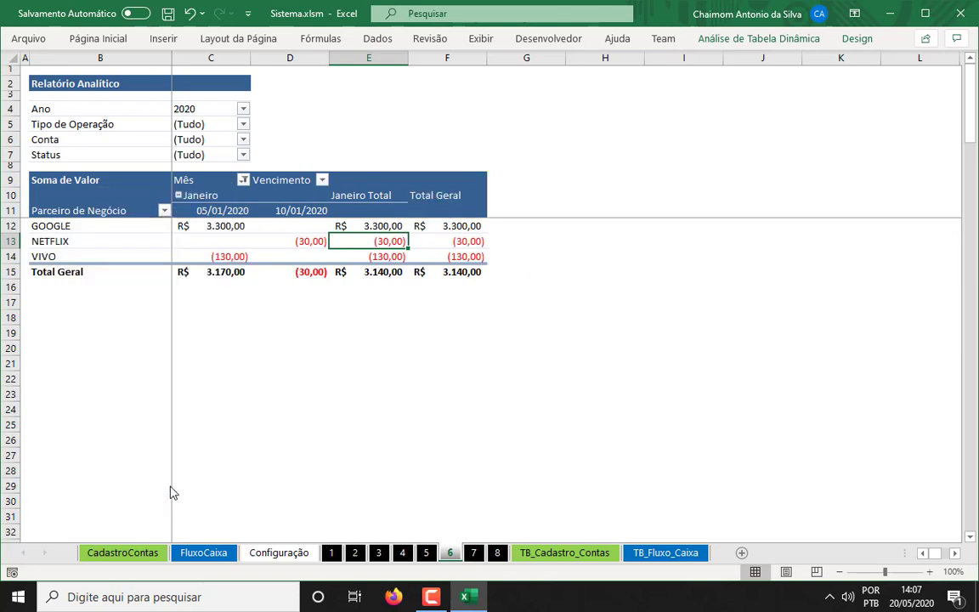
{"action": "left_click", "coordinate": [322, 181]}
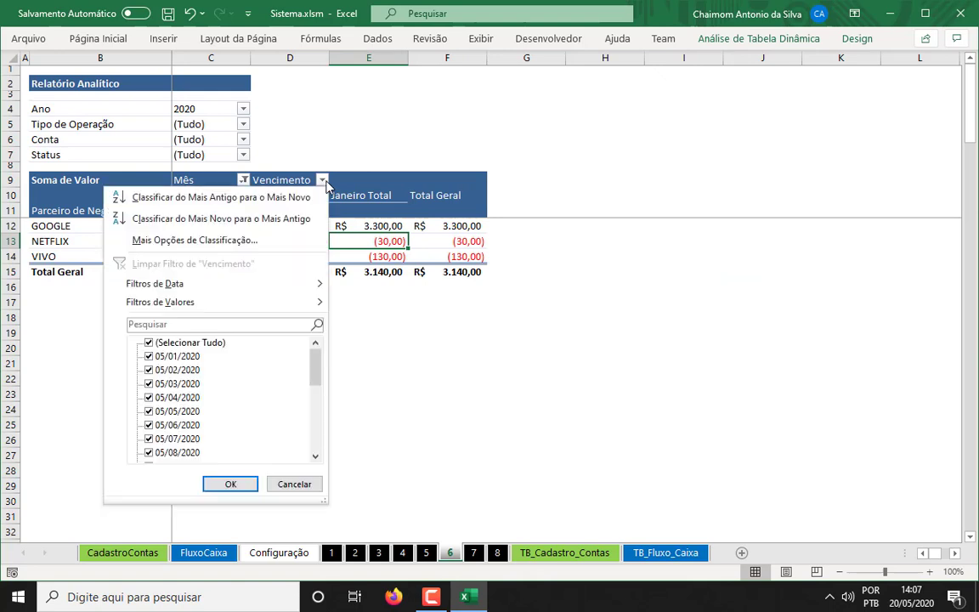
{"action": "left_click", "coordinate": [397, 200]}
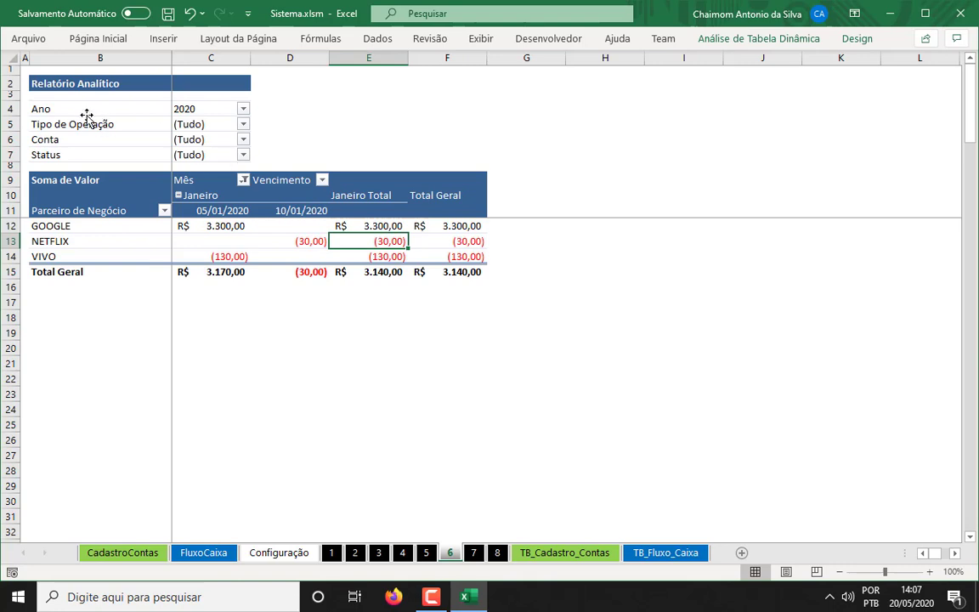
Step: Filter Tipo de Operação to Contas a Receber only and collapse the due dates under Janeiro
{"action": "left_click", "coordinate": [243, 126]}
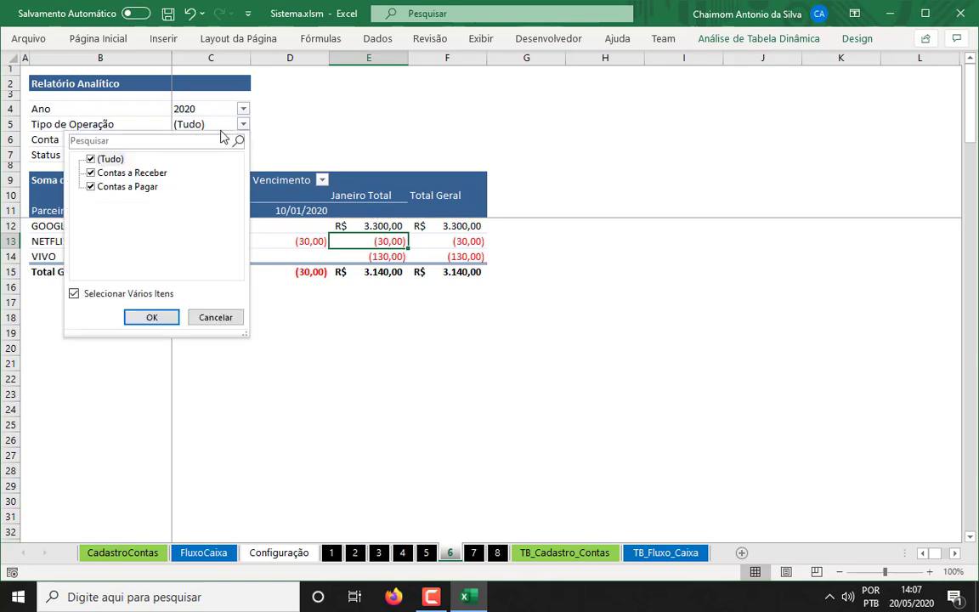
{"action": "left_click", "coordinate": [92, 187]}
{"action": "left_click", "coordinate": [164, 317]}
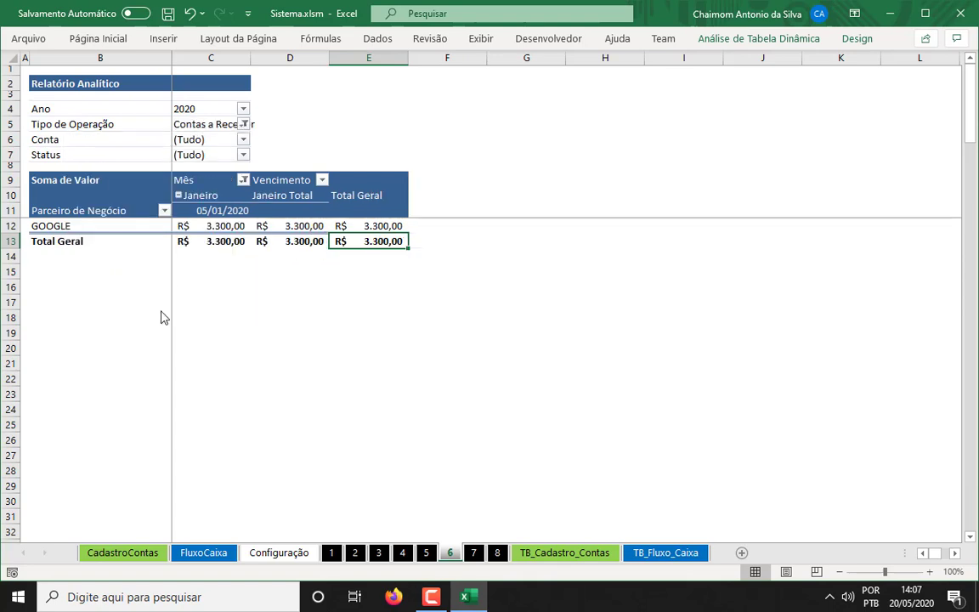
{"action": "left_click_drag", "start_coordinate": [223, 214], "coordinate": [223, 225]}
{"action": "left_click", "coordinate": [181, 197]}
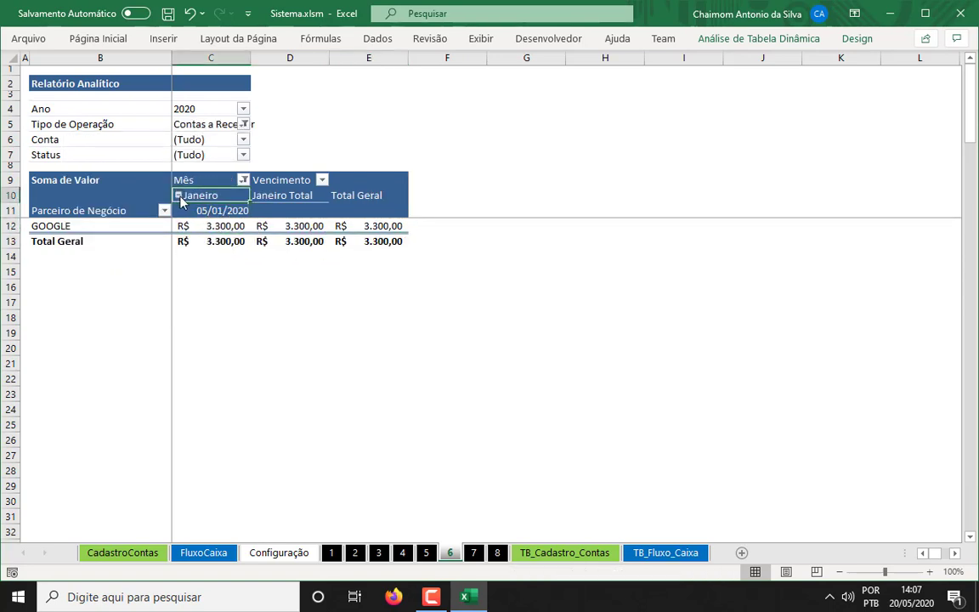
{"action": "left_click", "coordinate": [179, 198]}
{"action": "left_click", "coordinate": [336, 331]}
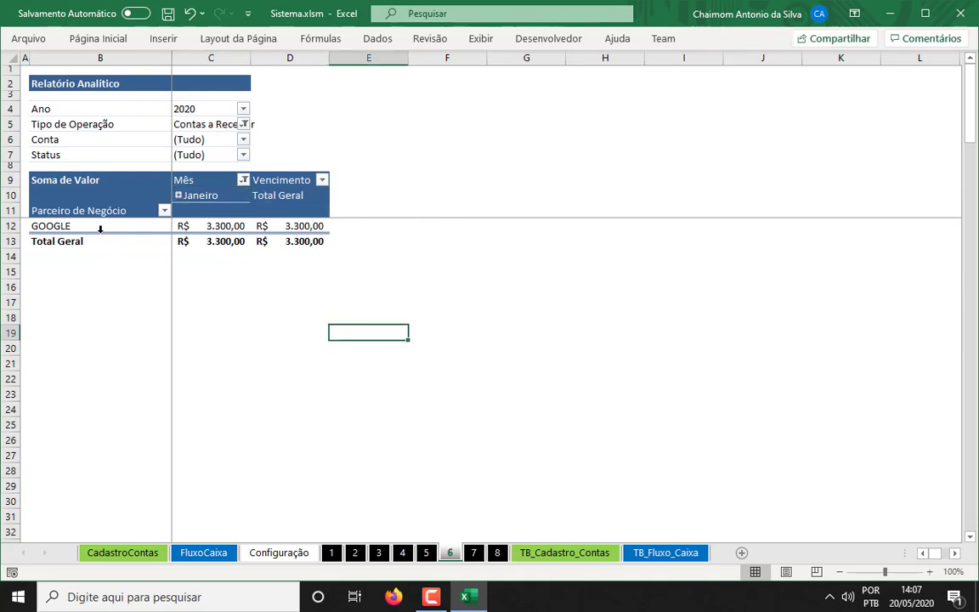
Step: Examine the business partner rows and the Ano, Tipo de Operação and Conta filter fields of the Relatório Analítico
{"action": "left_click_drag", "start_coordinate": [84, 226], "coordinate": [282, 242]}
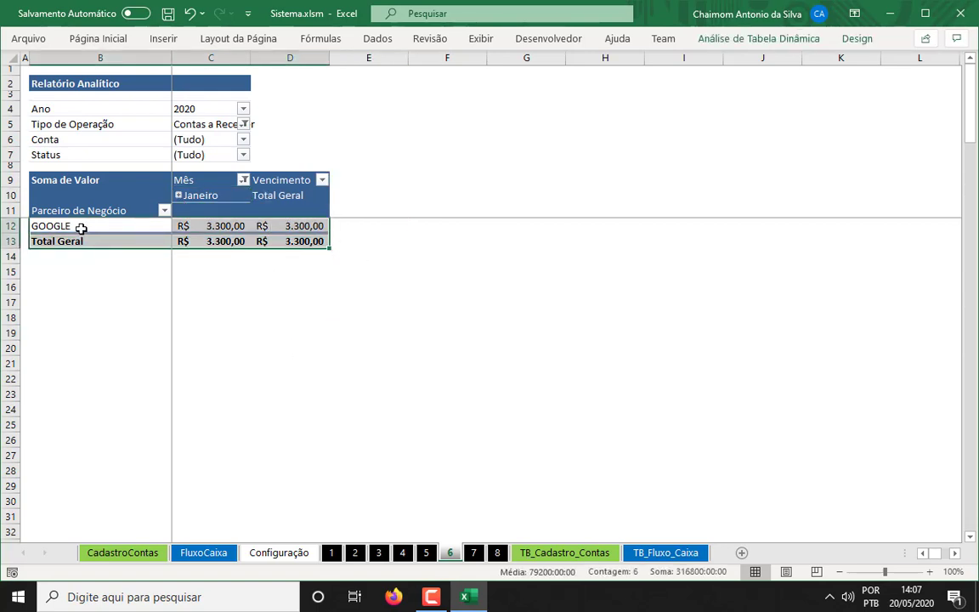
{"action": "left_click_drag", "start_coordinate": [81, 227], "coordinate": [311, 440]}
{"action": "left_click_drag", "start_coordinate": [107, 226], "coordinate": [285, 413]}
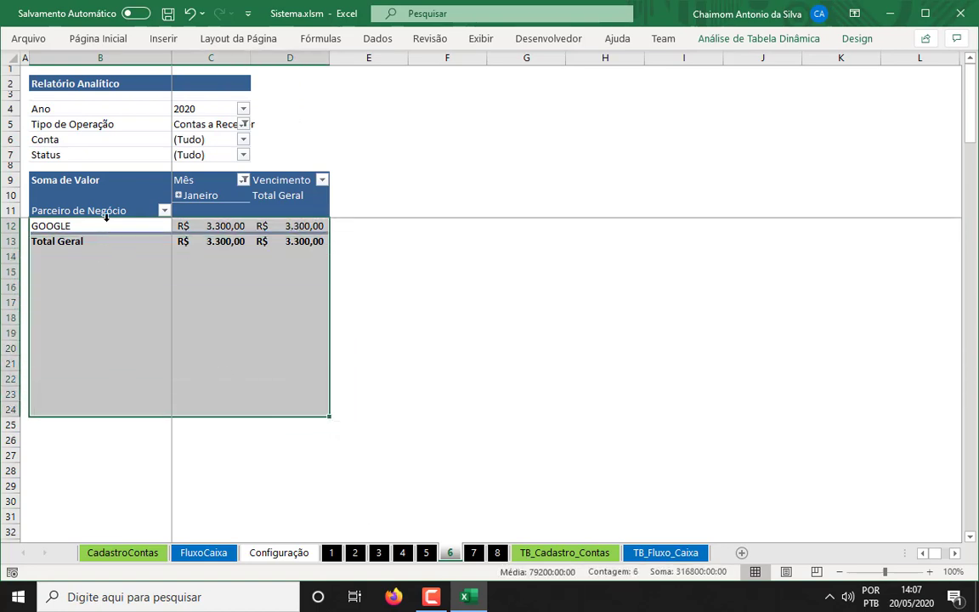
{"action": "left_click_drag", "start_coordinate": [106, 222], "coordinate": [293, 378]}
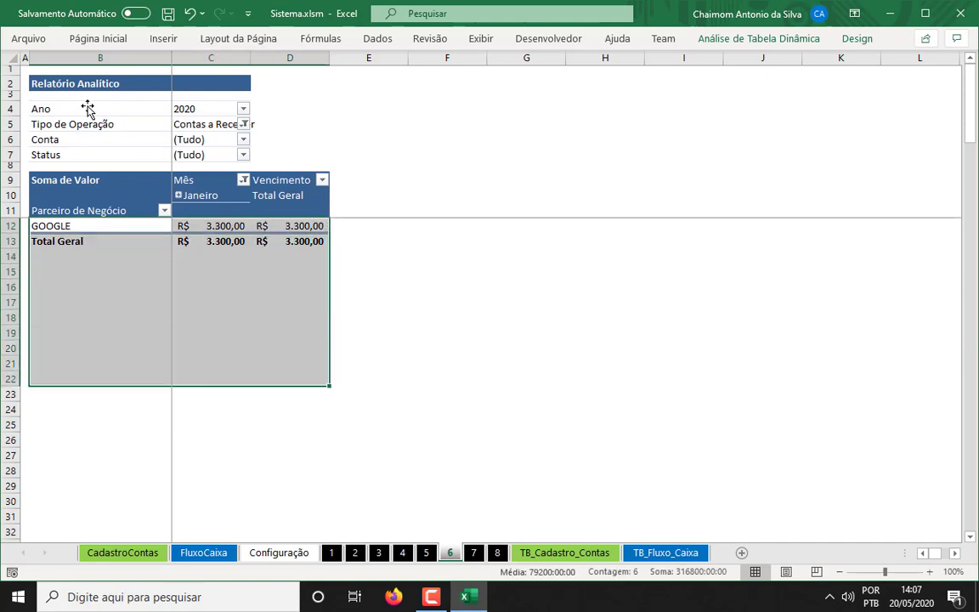
{"action": "left_click", "coordinate": [122, 109]}
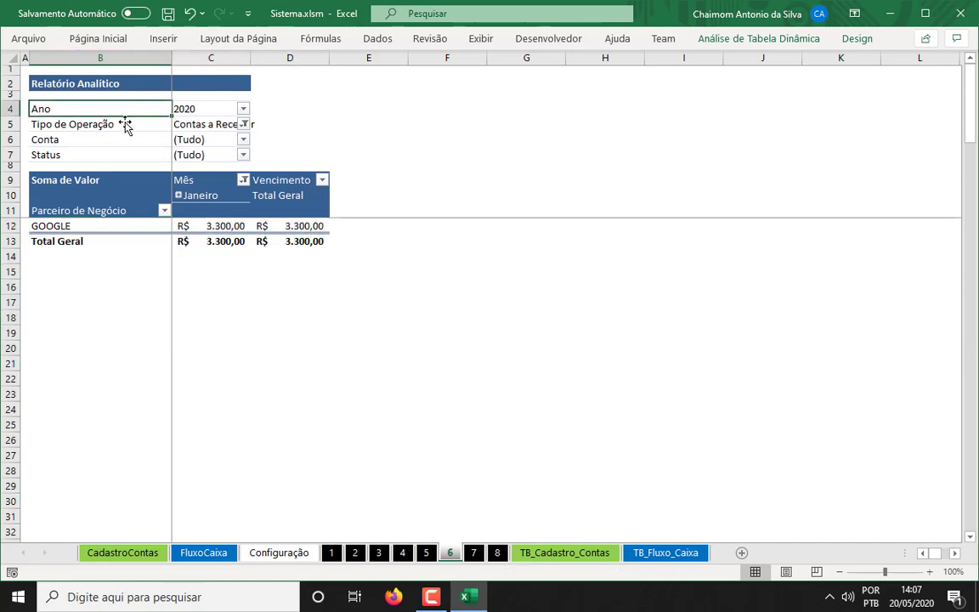
{"action": "left_click", "coordinate": [126, 124]}
{"action": "left_click", "coordinate": [132, 140]}
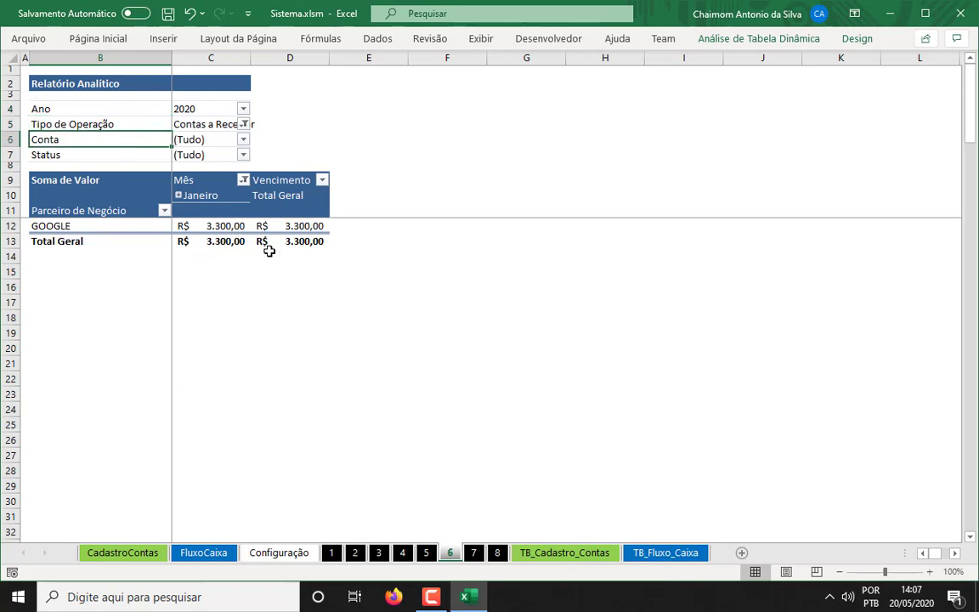
Step: Review how the Relatório Analítico's fields are arranged in the pivot table field list, and close the list
{"action": "right_click", "coordinate": [273, 210]}
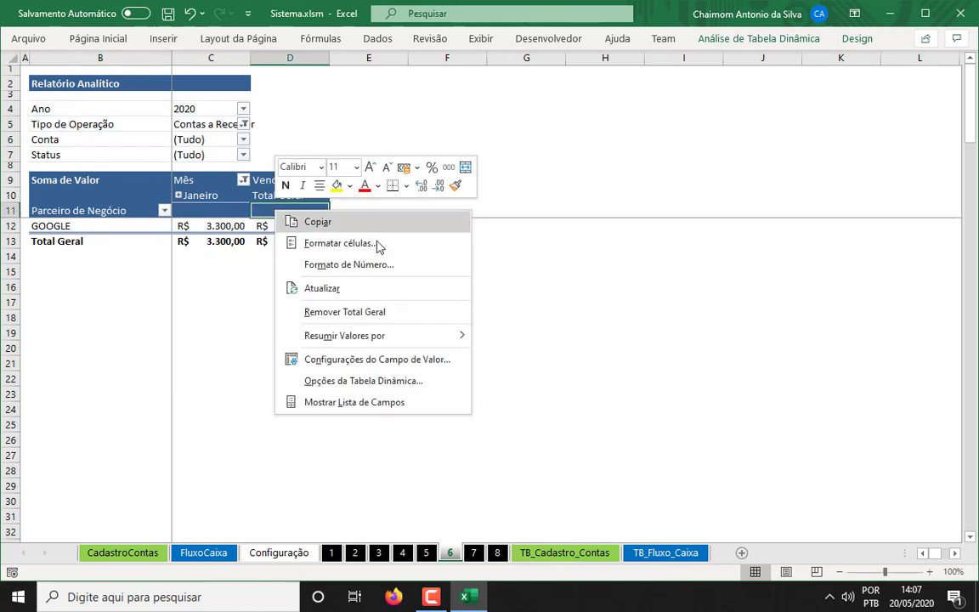
{"action": "left_click", "coordinate": [394, 403]}
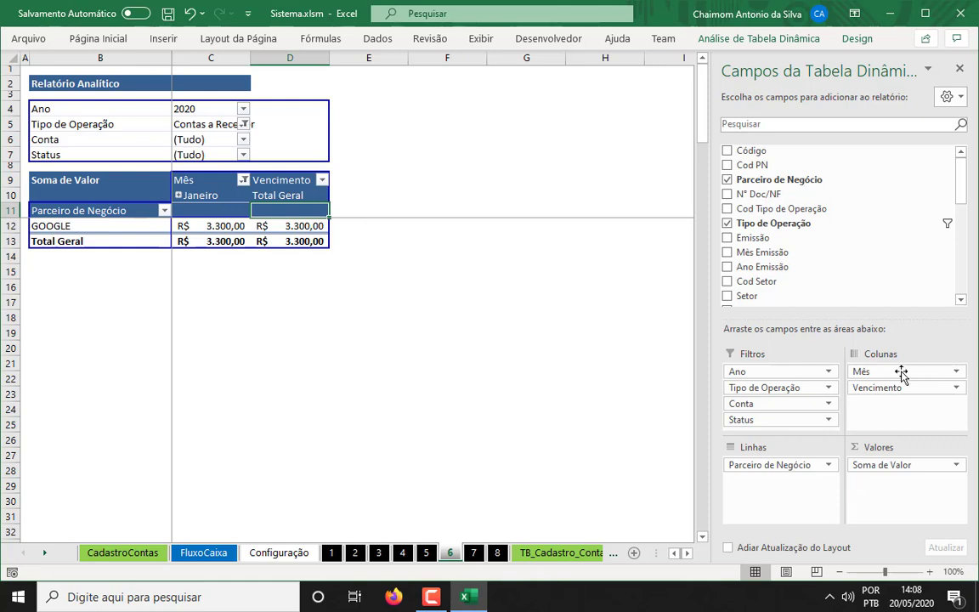
{"action": "left_click", "coordinate": [960, 68]}
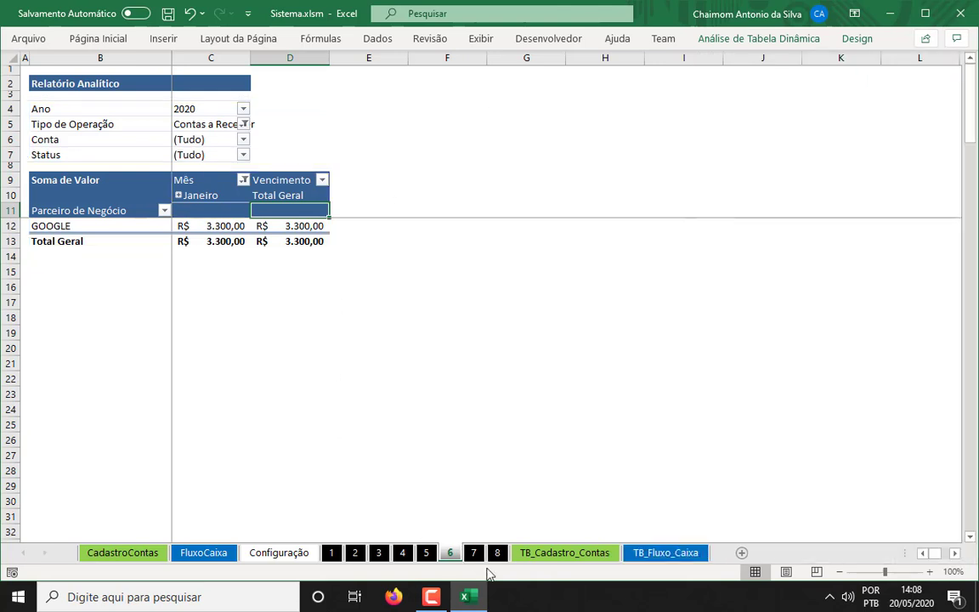
{"action": "left_click", "coordinate": [234, 320]}
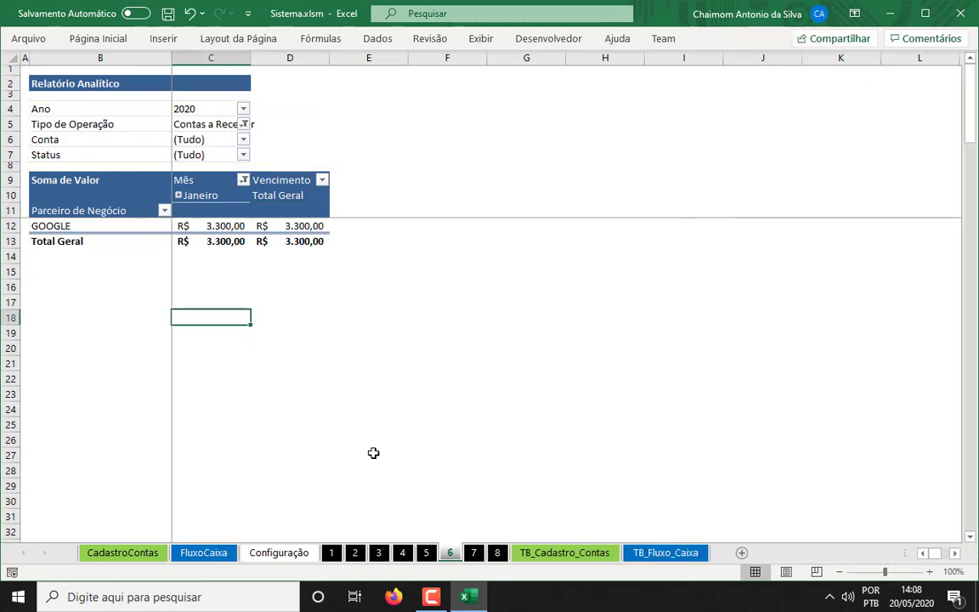
Step: Refresh the Recebimentos x Pagamentos pivot table on sheet 7 and check its January receivable, payable and total values
{"action": "left_click", "coordinate": [477, 558]}
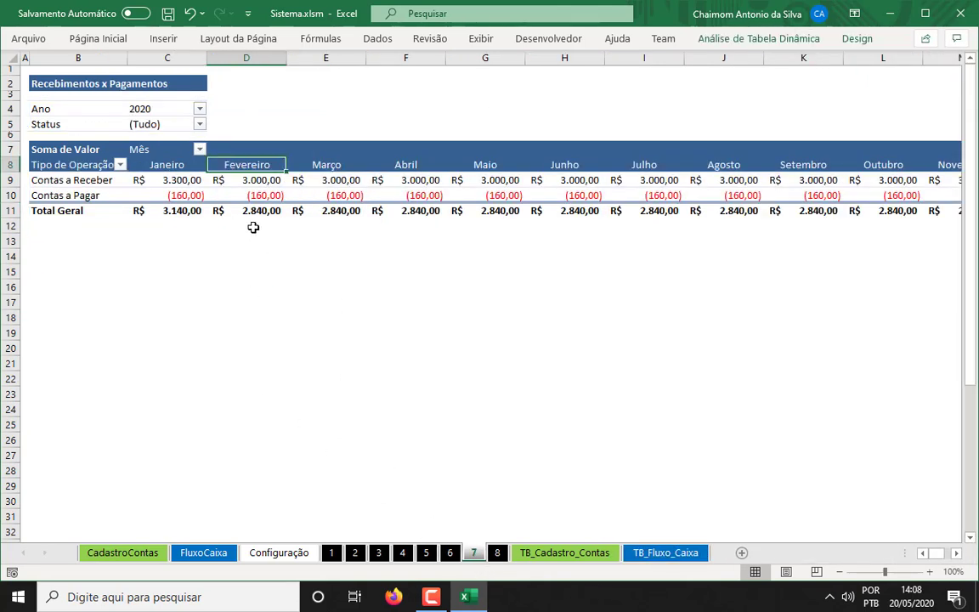
{"action": "right_click", "coordinate": [186, 197]}
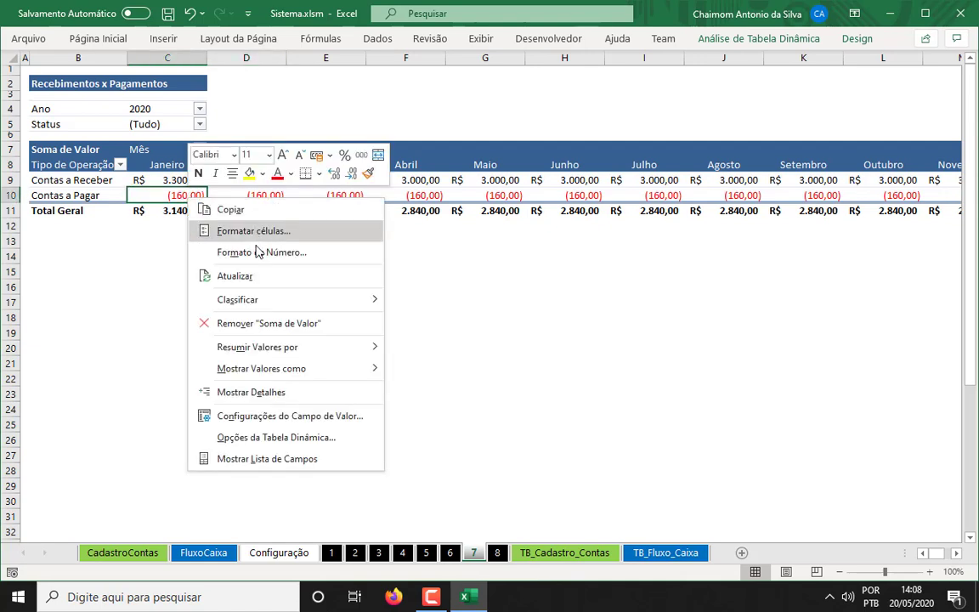
{"action": "left_click", "coordinate": [251, 279]}
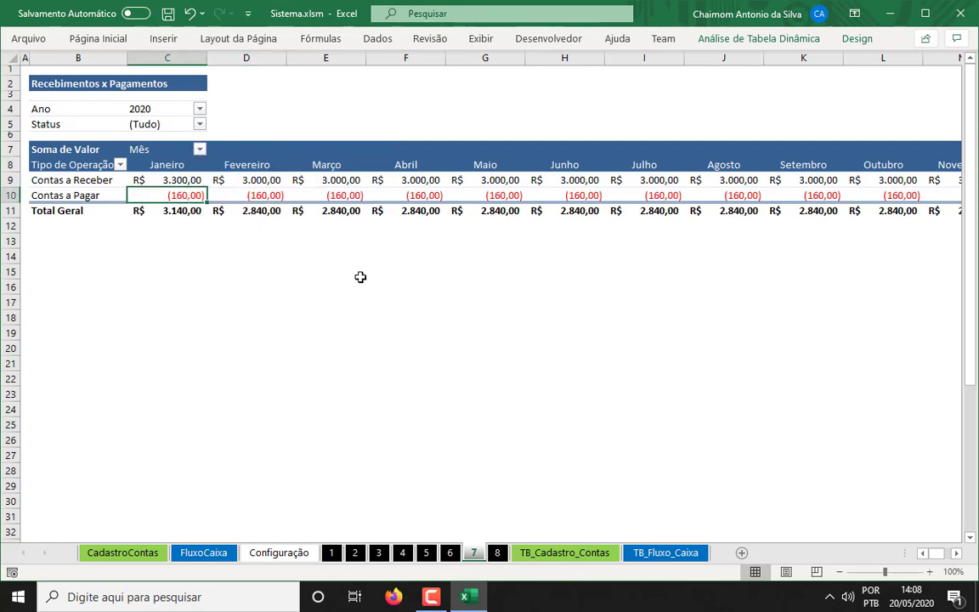
{"action": "left_click", "coordinate": [186, 180]}
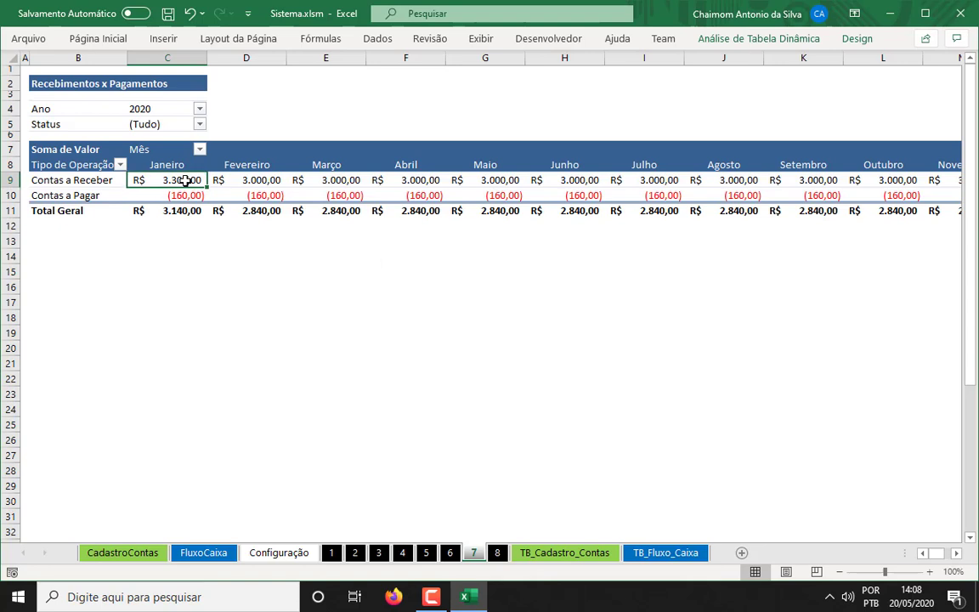
{"action": "left_click_drag", "start_coordinate": [185, 180], "coordinate": [183, 211]}
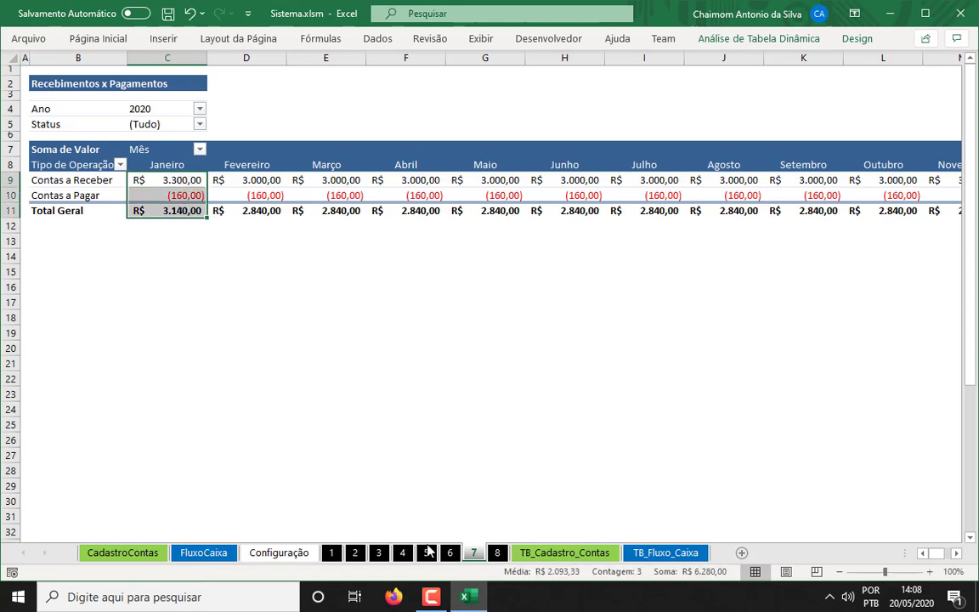
Step: Return to the DRE report on sheet 5
{"action": "left_click", "coordinate": [426, 553]}
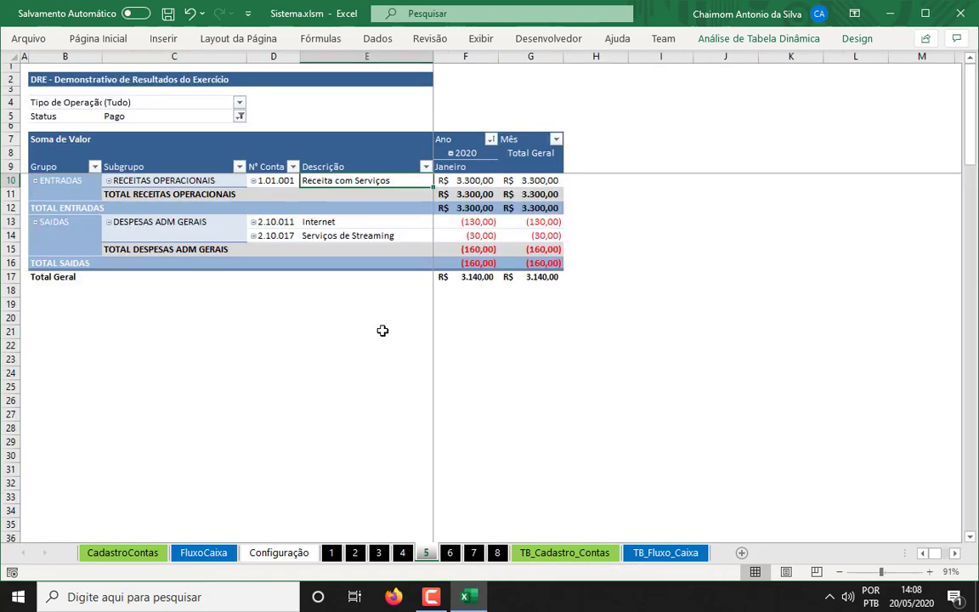
Step: Collapse the ENTRADAS and SAIDAS groups in the DRE pivot table
{"action": "left_click", "coordinate": [35, 181]}
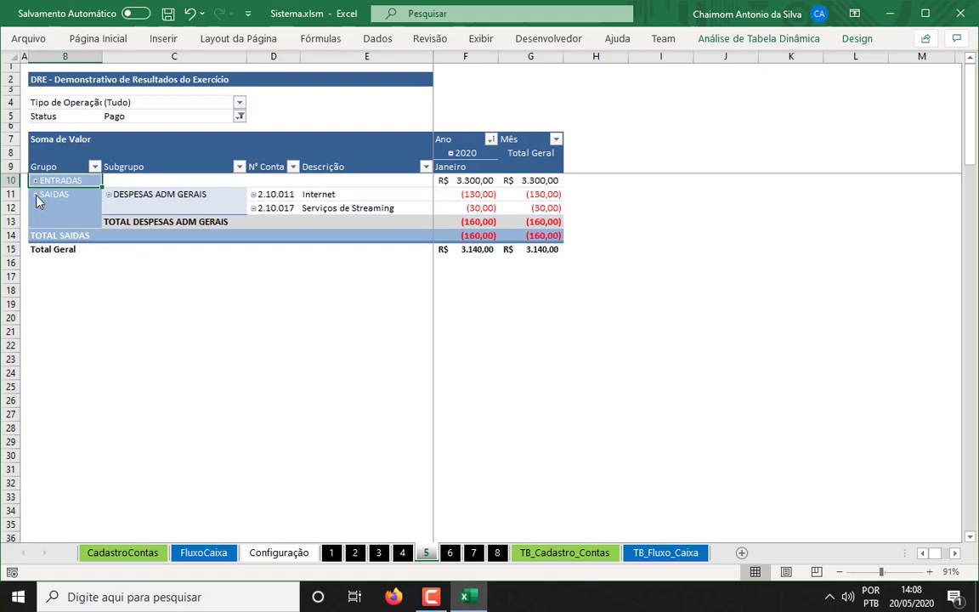
{"action": "left_click", "coordinate": [35, 195]}
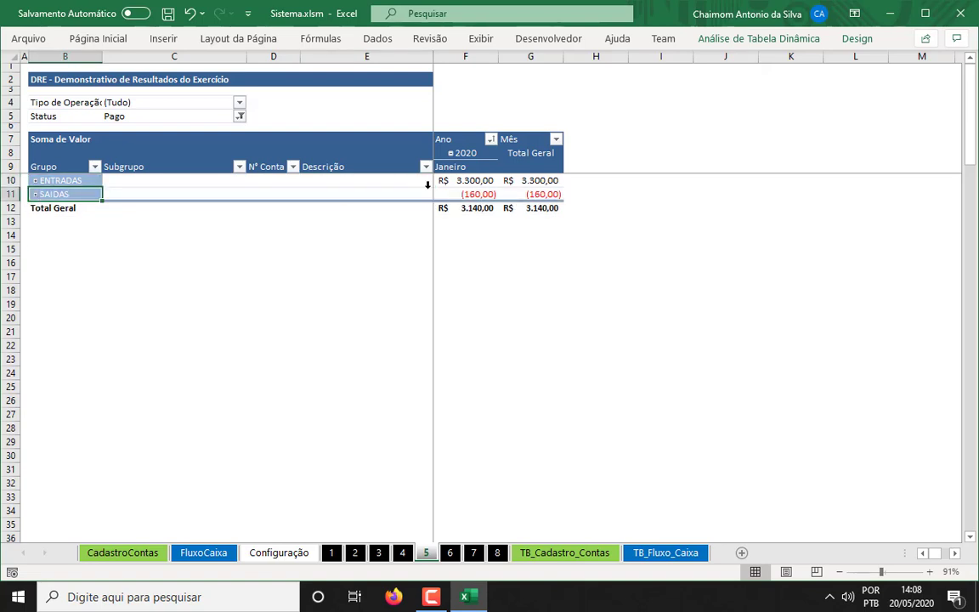
Step: Examine the monthly receivables, payables and grand totals in the Recebimentos x Pagamentos pivot table on sheet 7
{"action": "left_click", "coordinate": [457, 553]}
{"action": "left_click", "coordinate": [474, 553]}
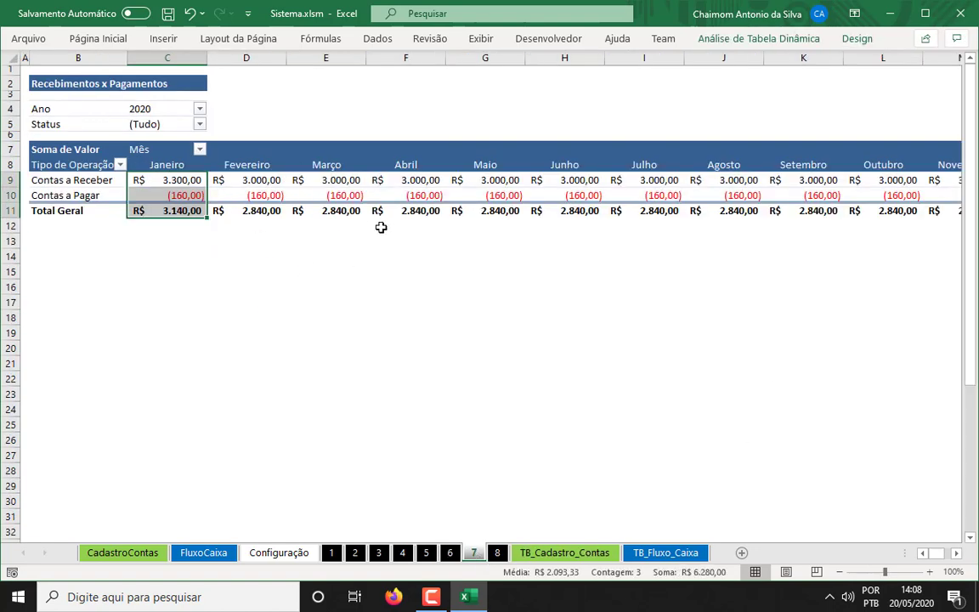
{"action": "left_click_drag", "start_coordinate": [357, 180], "coordinate": [356, 209]}
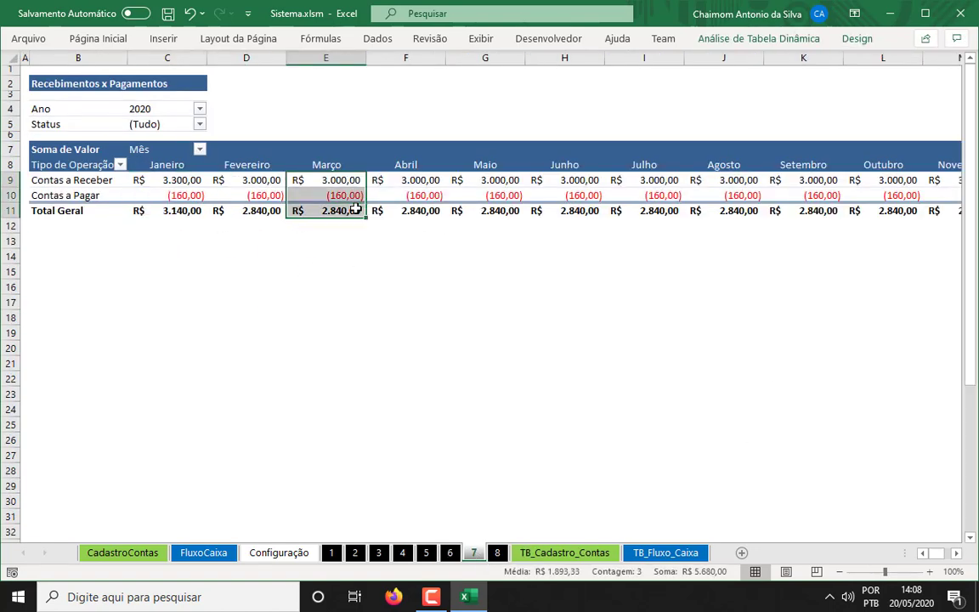
{"action": "left_click", "coordinate": [186, 183]}
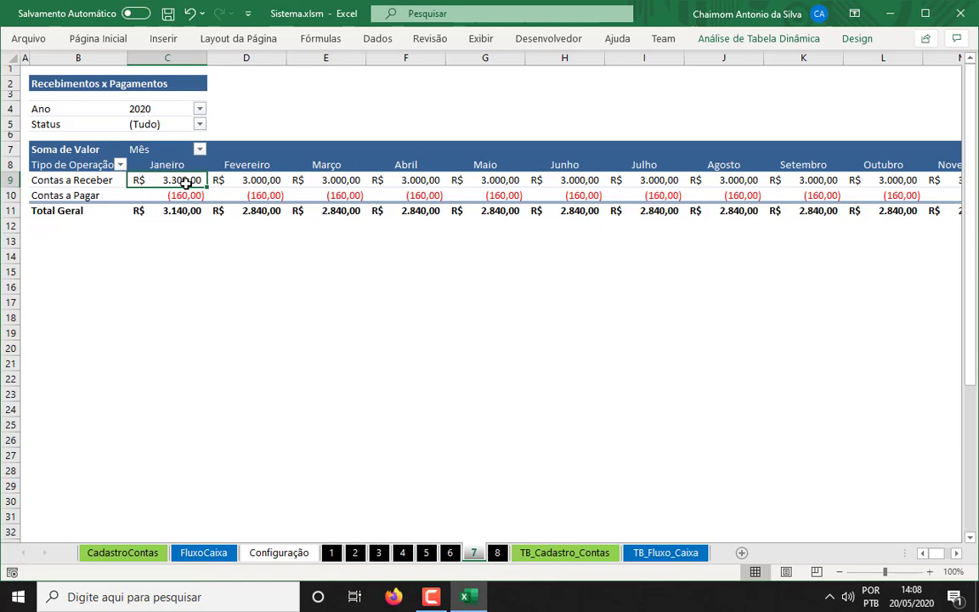
{"action": "mouse_move", "coordinate": [185, 184]}
{"action": "left_mouse_down"}
{"action": "mouse_move", "coordinate": [187, 212]}
{"action": "mouse_move", "coordinate": [180, 179]}
{"action": "mouse_move", "coordinate": [178, 211]}
{"action": "mouse_move", "coordinate": [190, 185]}
{"action": "left_mouse_up"}
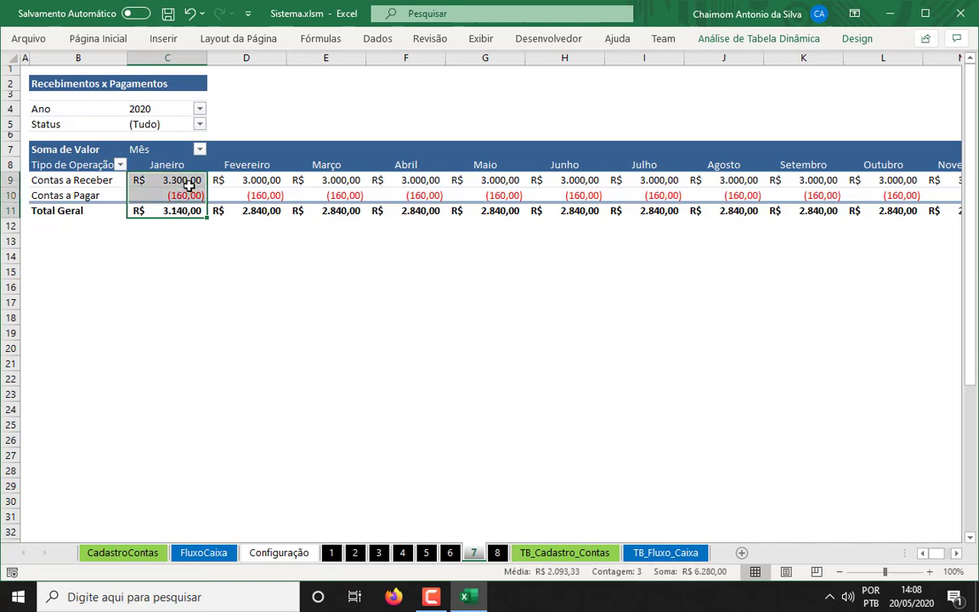
{"action": "left_click", "coordinate": [263, 179]}
{"action": "left_click", "coordinate": [264, 208]}
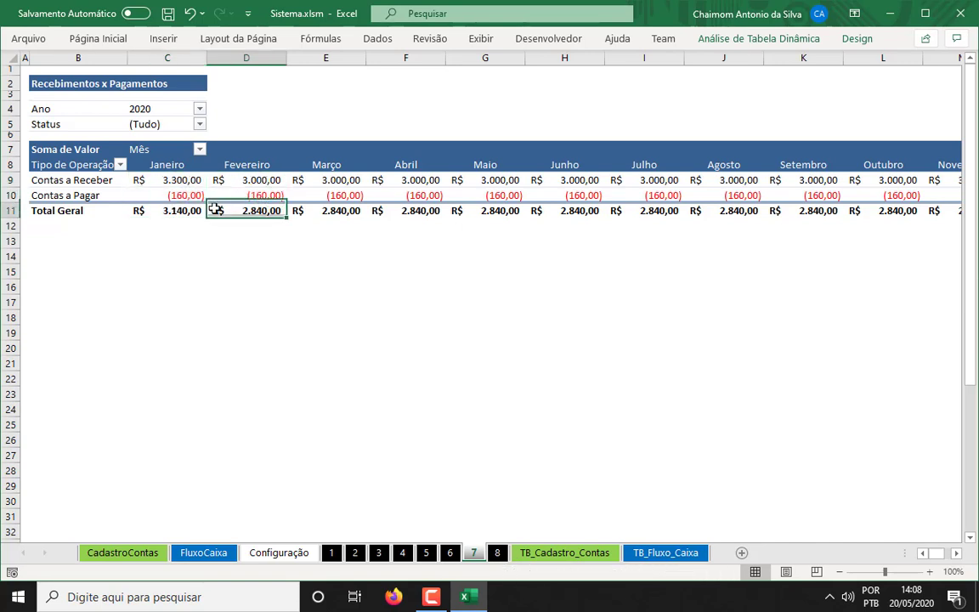
{"action": "left_click_drag", "start_coordinate": [170, 210], "coordinate": [907, 206]}
{"action": "key", "text": "Home"}
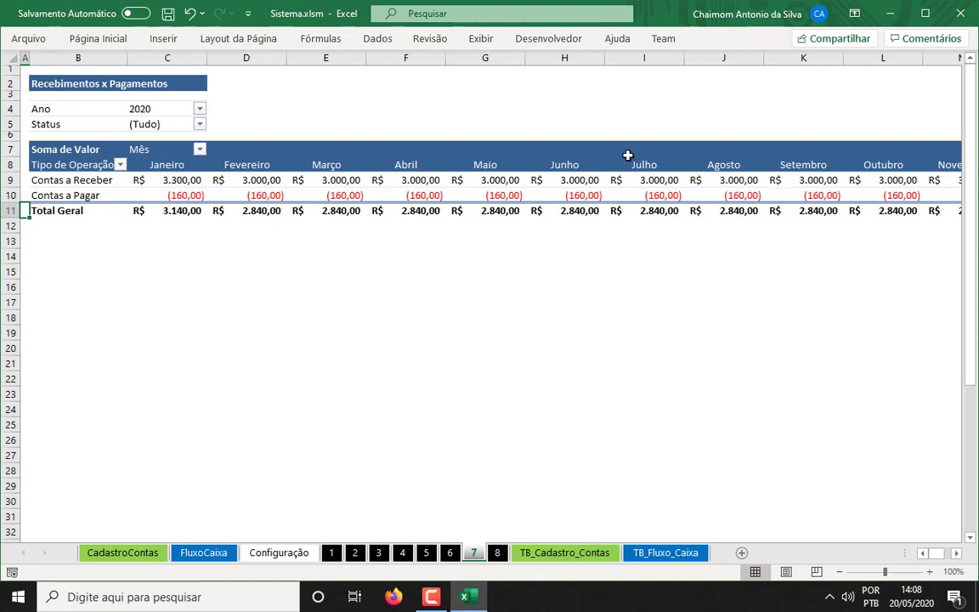
Step: Filter the Recebimentos x Pagamentos pivot table by Status so that only Pago is included
{"action": "left_click", "coordinate": [200, 124]}
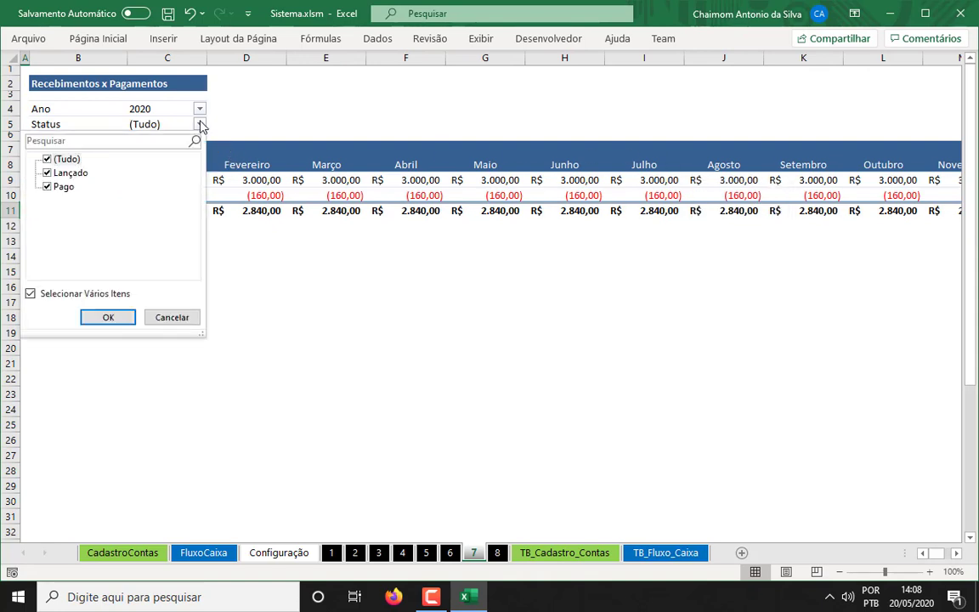
{"action": "left_click", "coordinate": [46, 174]}
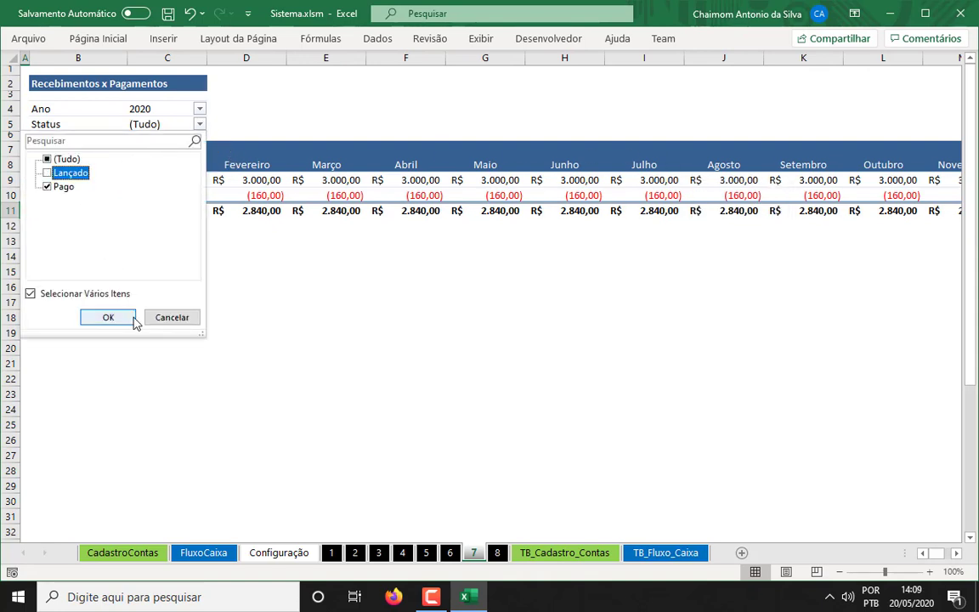
{"action": "left_click", "coordinate": [127, 320]}
{"action": "left_click", "coordinate": [174, 181]}
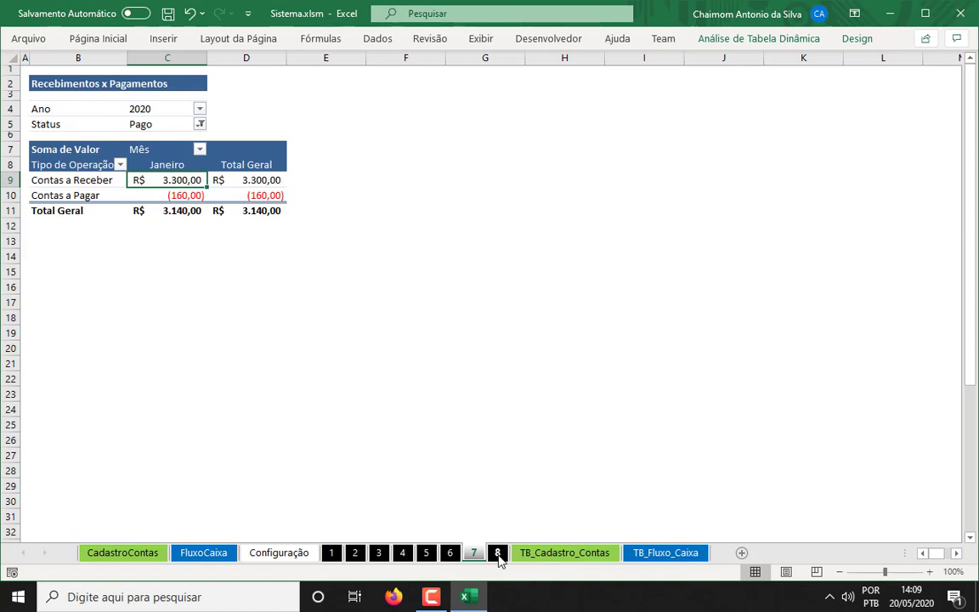
Step: Open sheet 8 with the Saldo Atual das Contas pivot table
{"action": "left_click", "coordinate": [498, 554]}
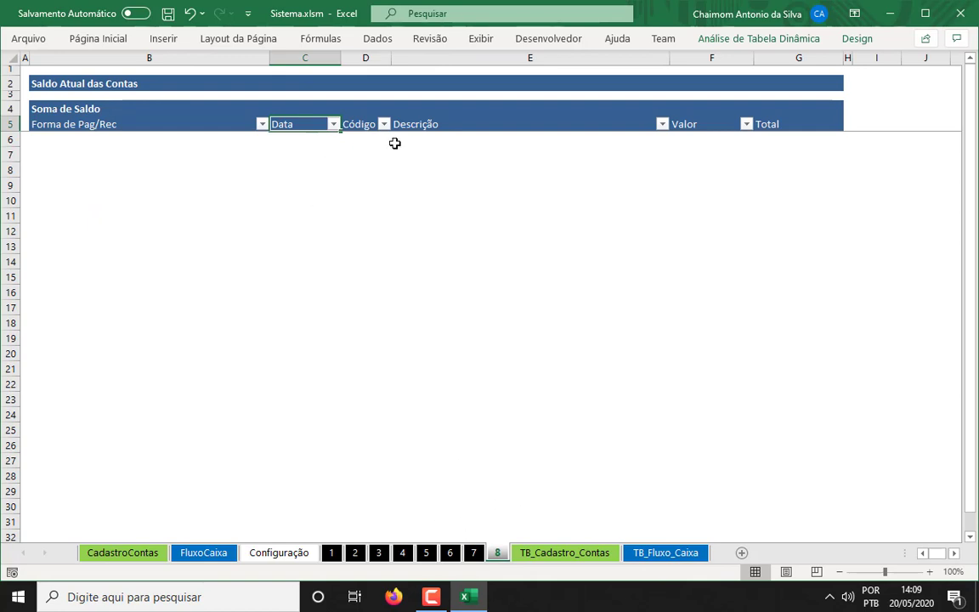
{"action": "right_click", "coordinate": [459, 126]}
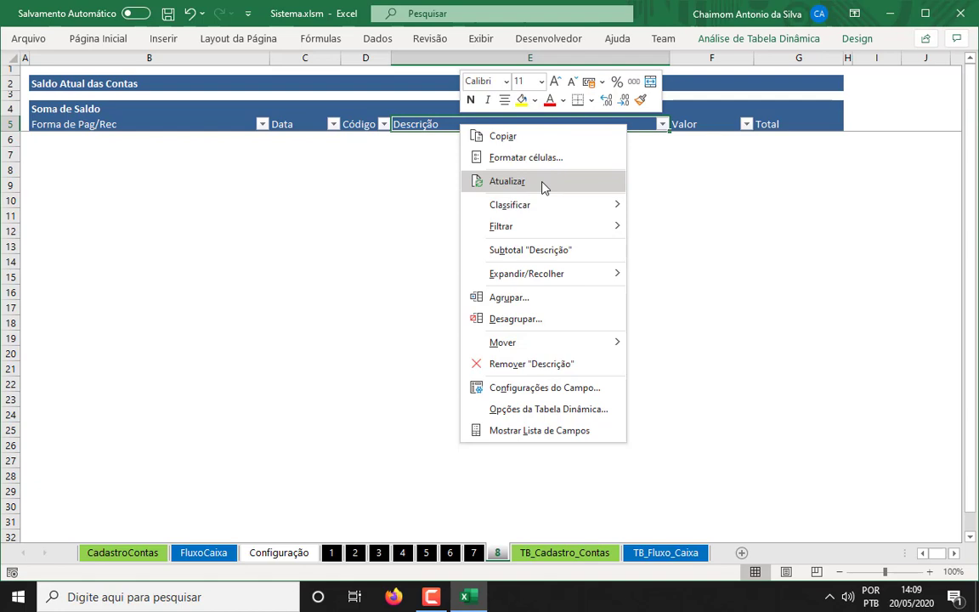
{"action": "left_click", "coordinate": [333, 198]}
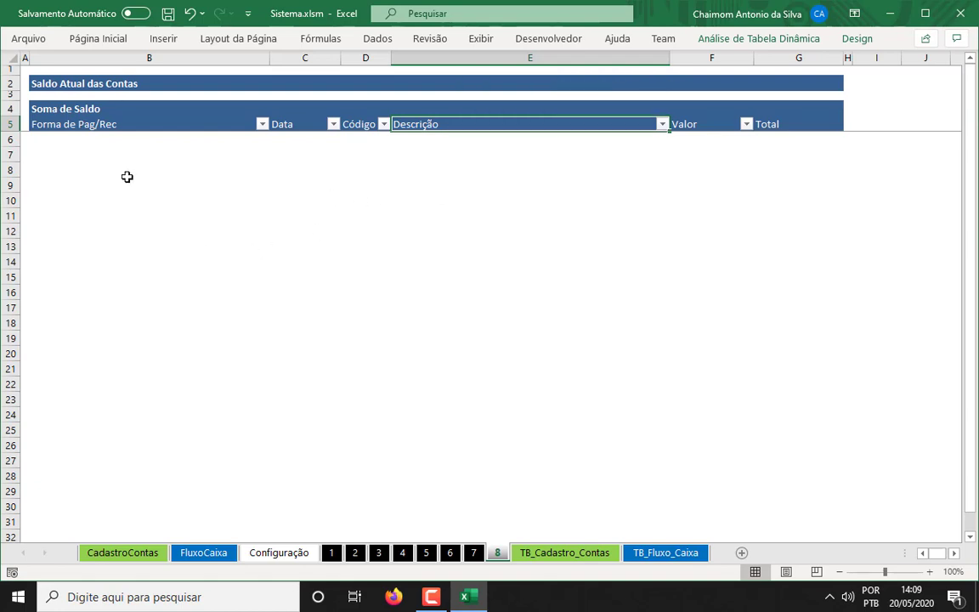
Step: Check the Trust Center macro settings for enabled macros and trusted access to the VBA project object model
{"action": "left_click", "coordinate": [33, 37]}
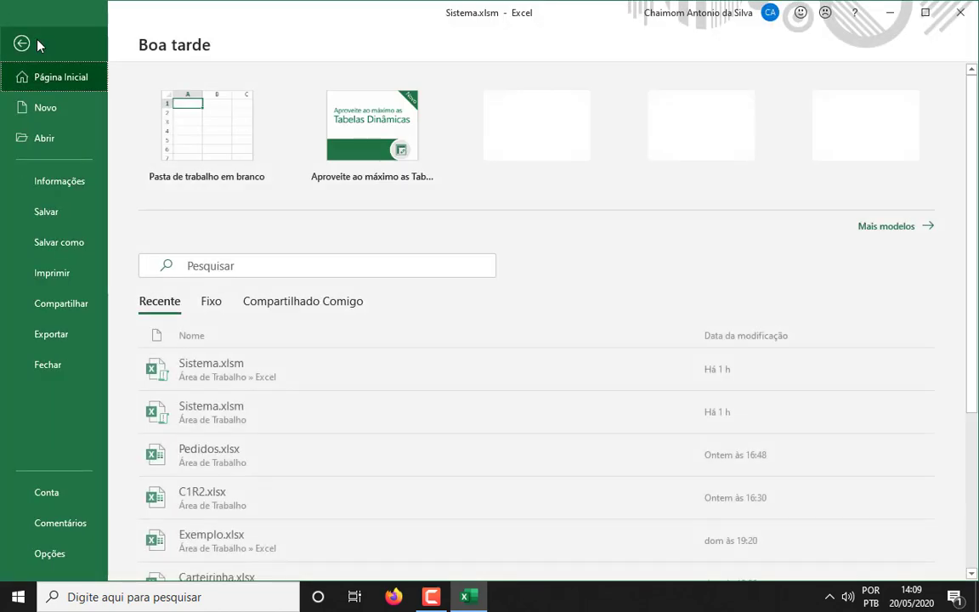
{"action": "left_click", "coordinate": [66, 556]}
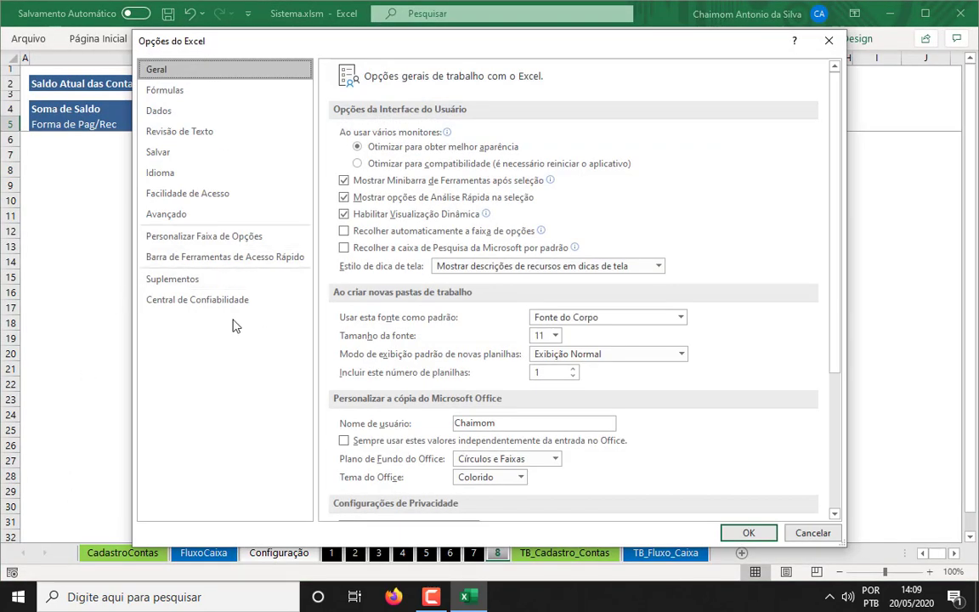
{"action": "left_click", "coordinate": [210, 300]}
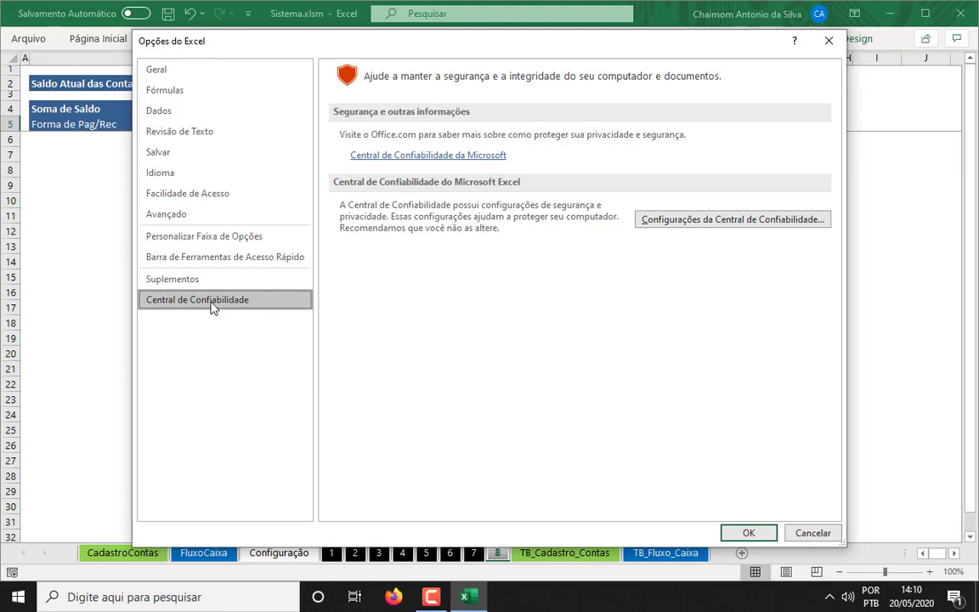
{"action": "left_click", "coordinate": [773, 223]}
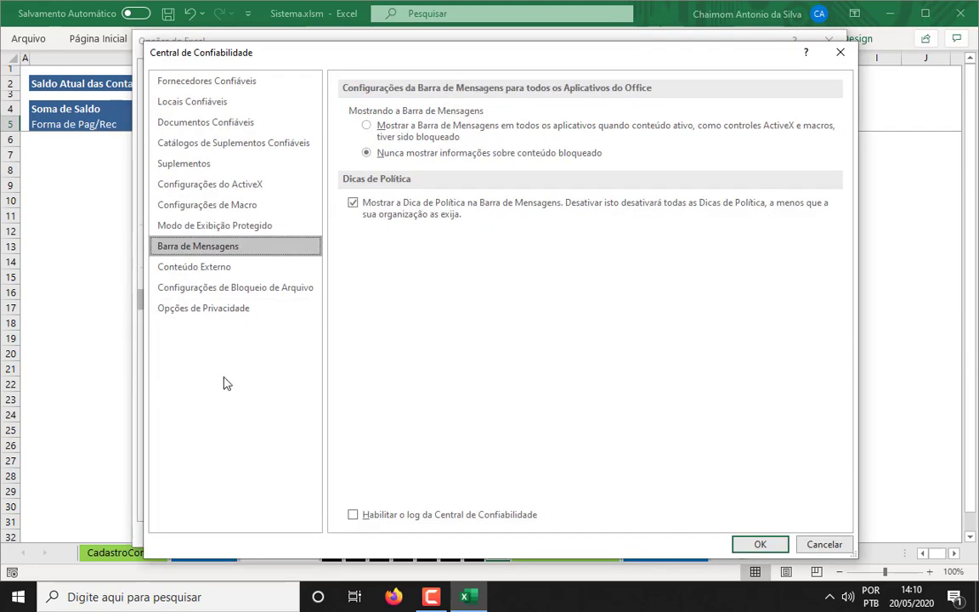
{"action": "left_click", "coordinate": [234, 213]}
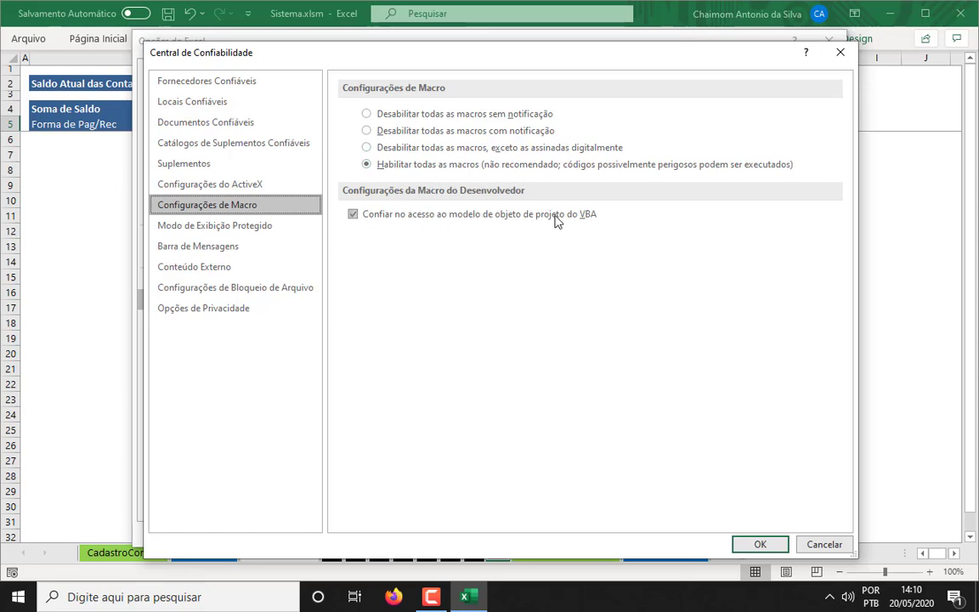
{"action": "left_click", "coordinate": [756, 544]}
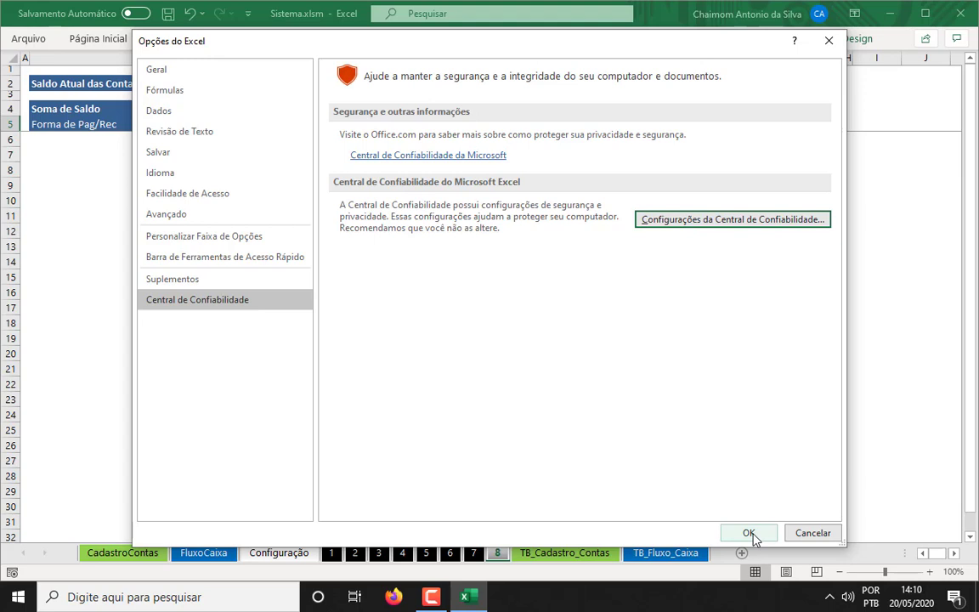
{"action": "left_click", "coordinate": [749, 534]}
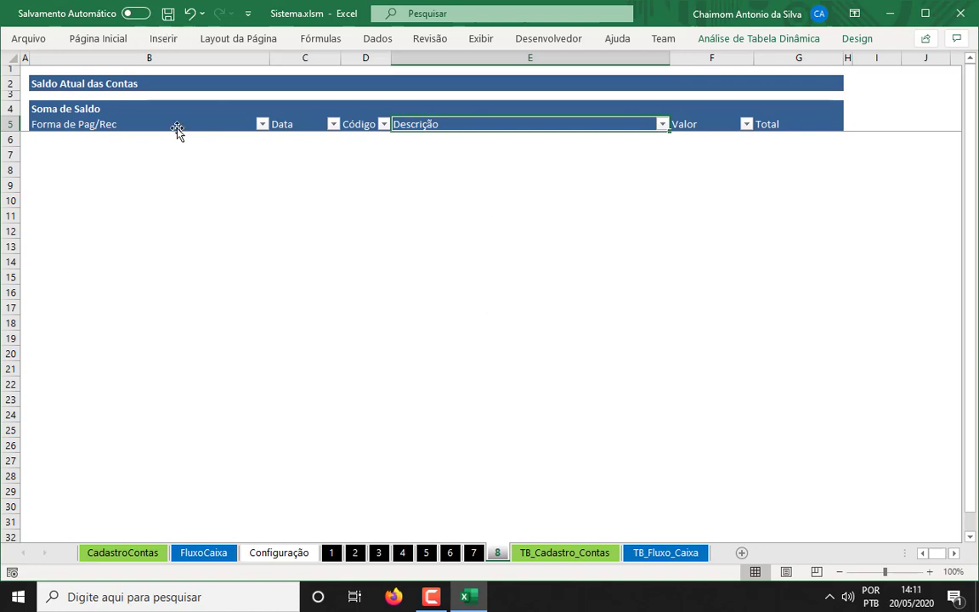
Step: Refresh the Saldo Atual das Contas pivot table on sheet 8
{"action": "left_click", "coordinate": [96, 82]}
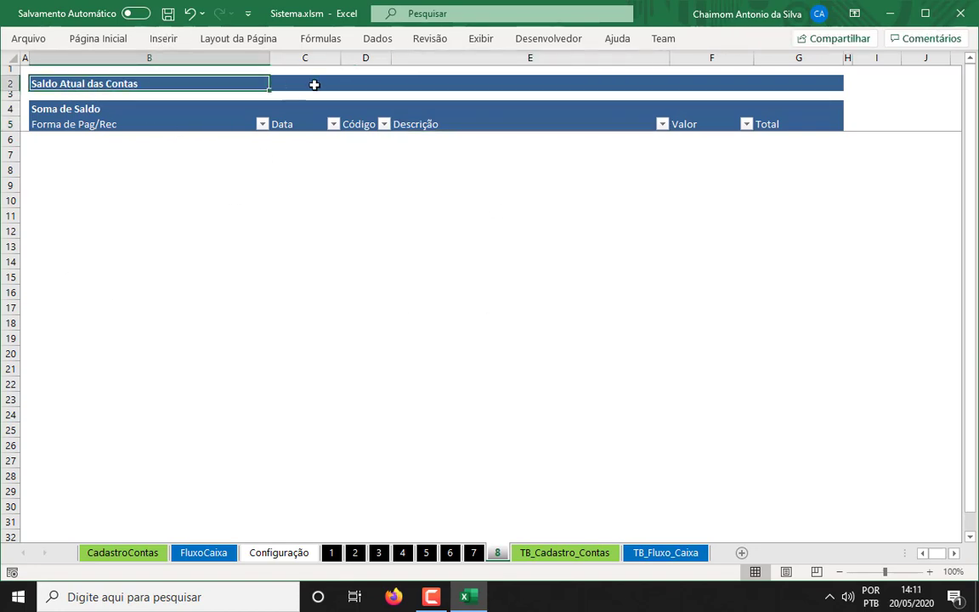
{"action": "right_click", "coordinate": [475, 119]}
{"action": "left_click", "coordinate": [548, 181]}
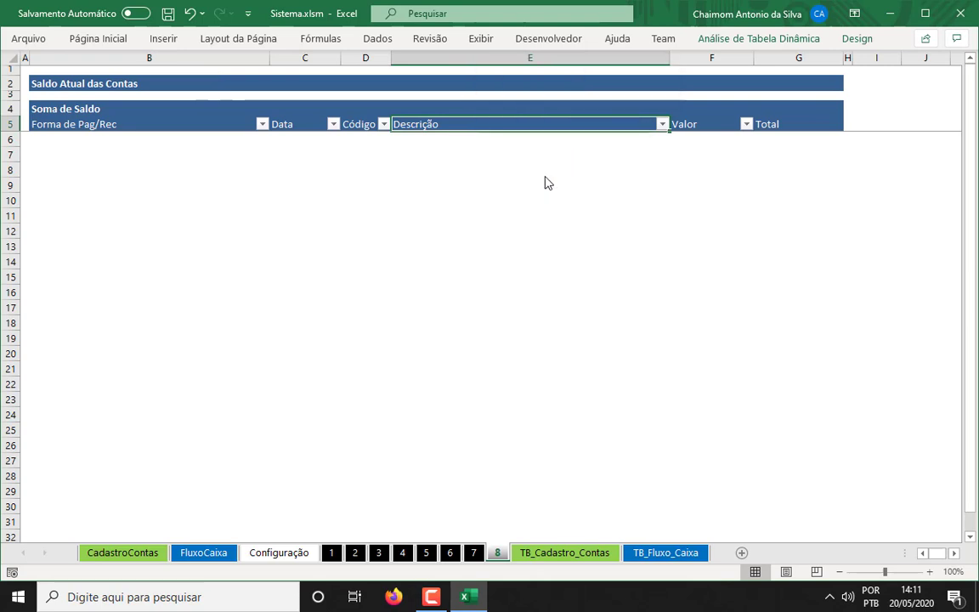
{"action": "left_click", "coordinate": [207, 141]}
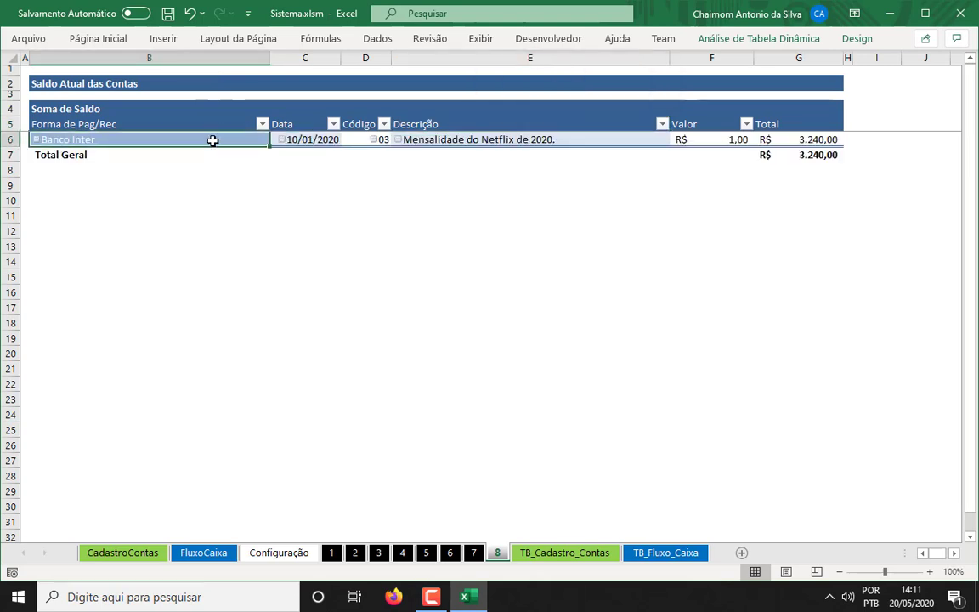
{"action": "right_click", "coordinate": [218, 143]}
{"action": "left_click", "coordinate": [283, 202]}
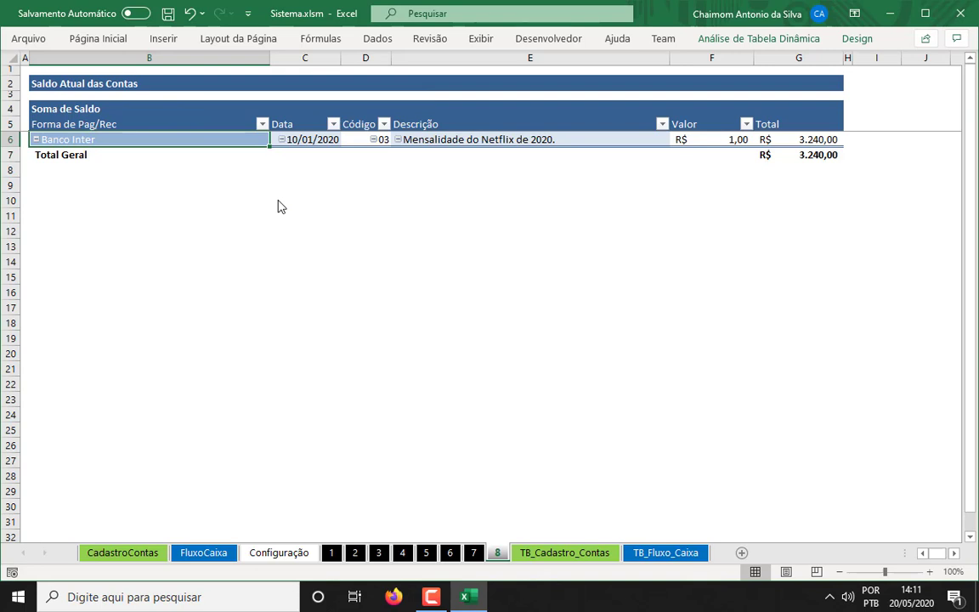
{"action": "right_click", "coordinate": [462, 131]}
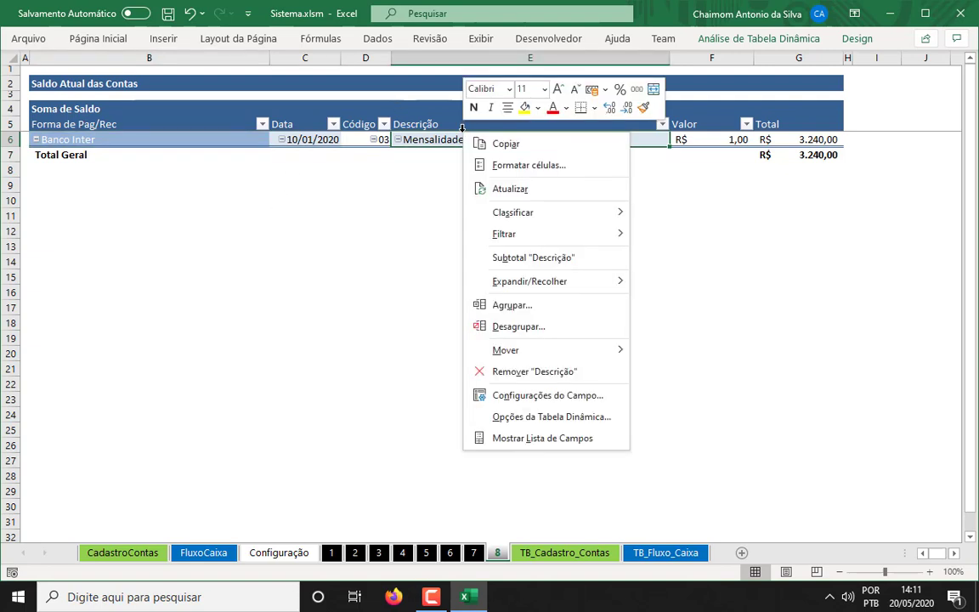
{"action": "left_click", "coordinate": [500, 188]}
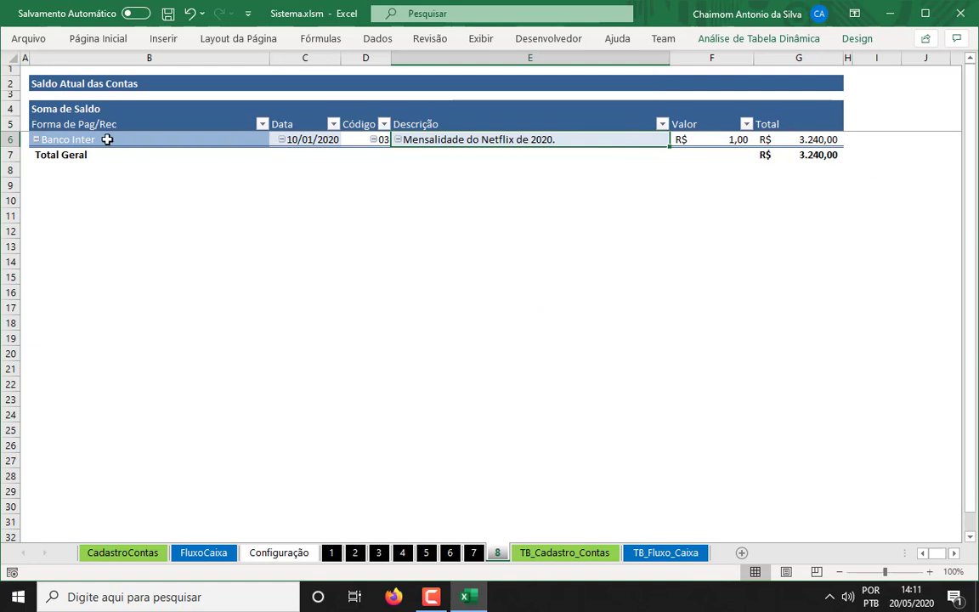
Step: Examine the Banco Inter row and the grand total in the Saldo Atual das Contas pivot table
{"action": "left_click_drag", "start_coordinate": [107, 138], "coordinate": [711, 138]}
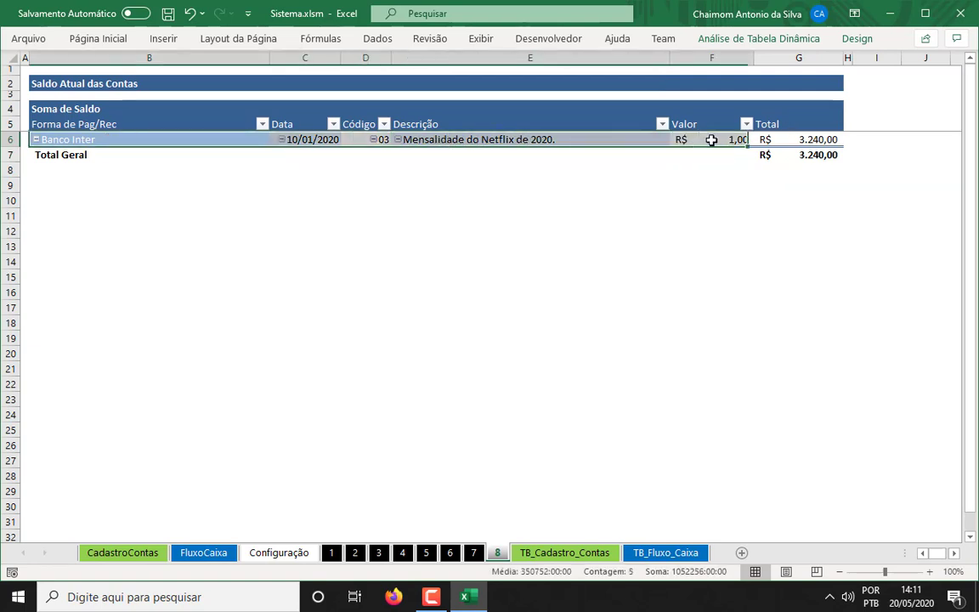
{"action": "left_click", "coordinate": [814, 139]}
{"action": "left_click", "coordinate": [822, 155]}
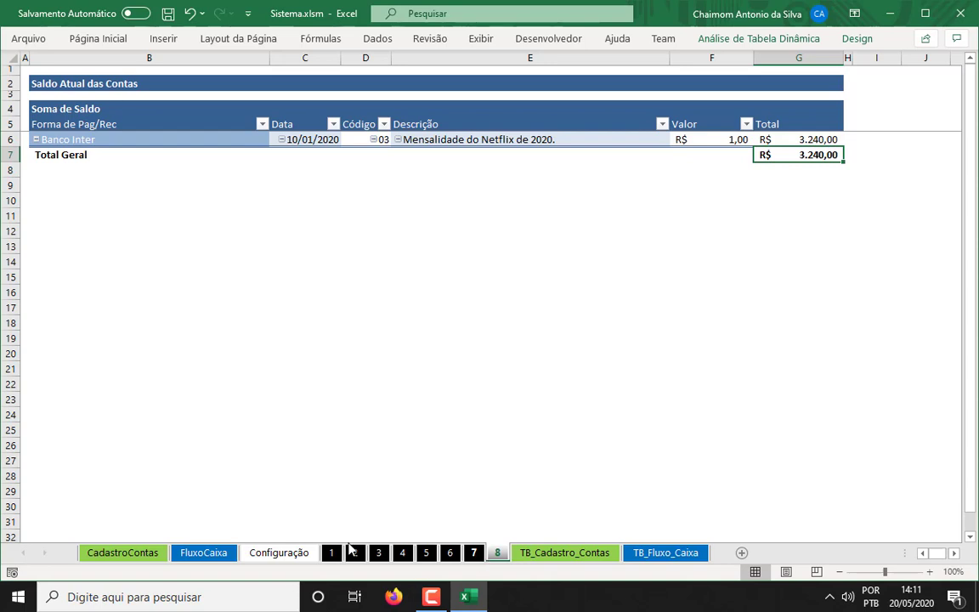
Step: Check Banco Inter's initial balance in the Forma de Pagamento table on the Configuração sheet
{"action": "left_click", "coordinate": [279, 552]}
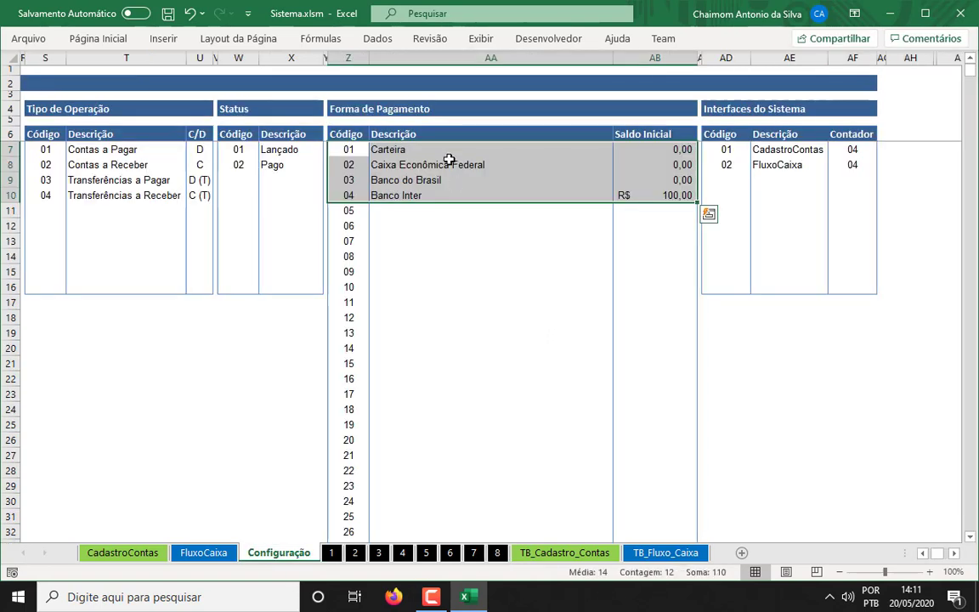
{"action": "left_click", "coordinate": [405, 147]}
{"action": "key", "text": "Up"}
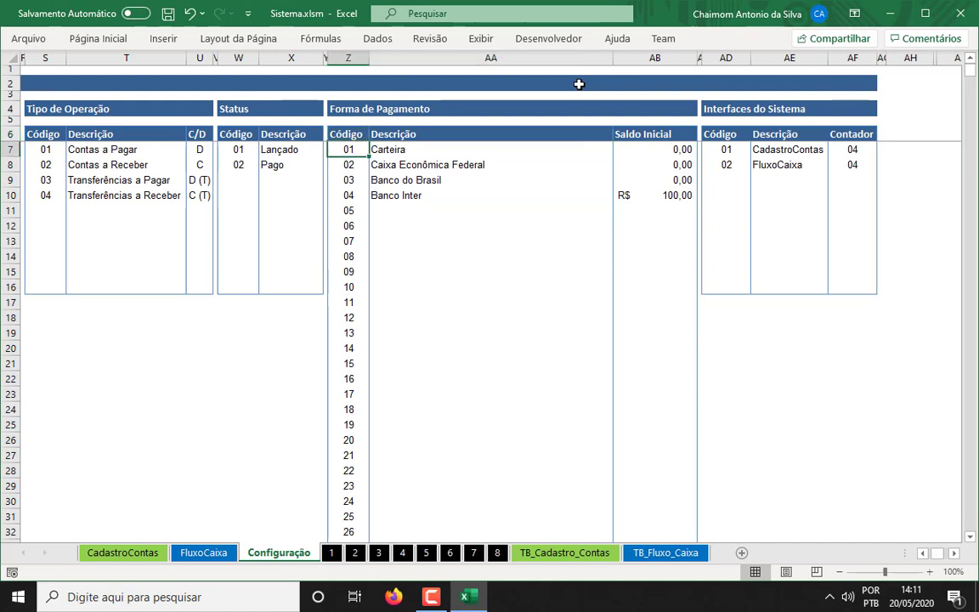
{"action": "key", "text": "Down"}
{"action": "key", "text": "Right"}
{"action": "key", "text": "Down"}
{"action": "key", "text": "Down"}
{"action": "key", "text": "Down"}
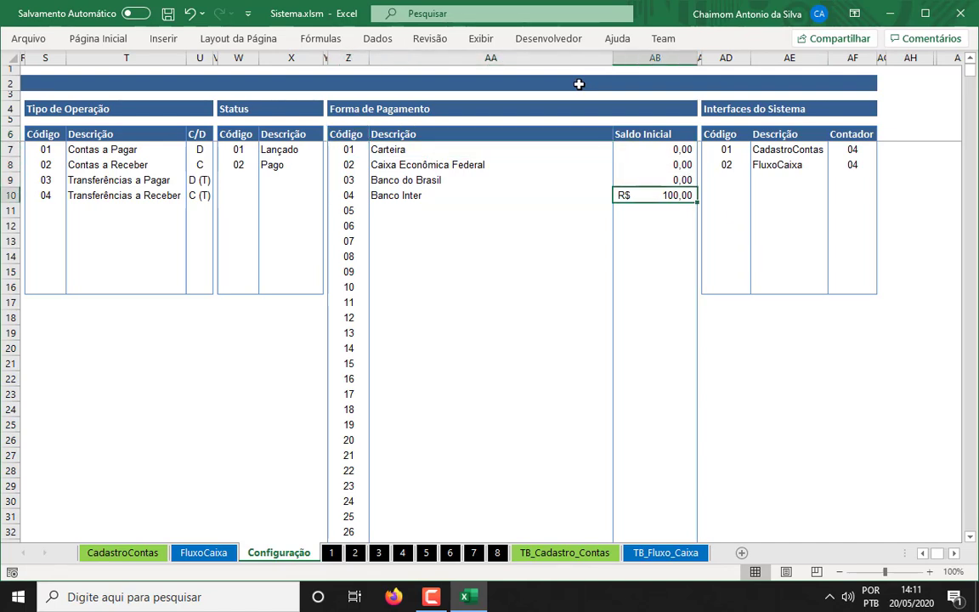
Step: Set Carteira's initial balance to 50 in the Forma de Pagamento table
{"action": "key", "text": "Up"}
{"action": "key", "text": "Up"}
{"action": "key", "text": "Up"}
{"action": "key", "text": "Left"}
{"action": "key", "text": "Left"}
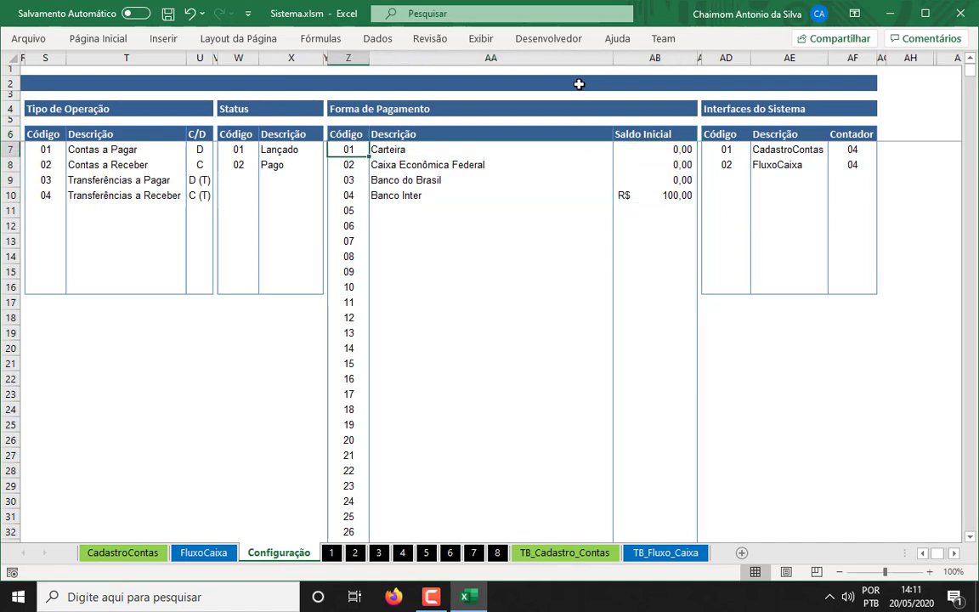
{"action": "key", "text": "Right"}
{"action": "key", "text": "Right"}
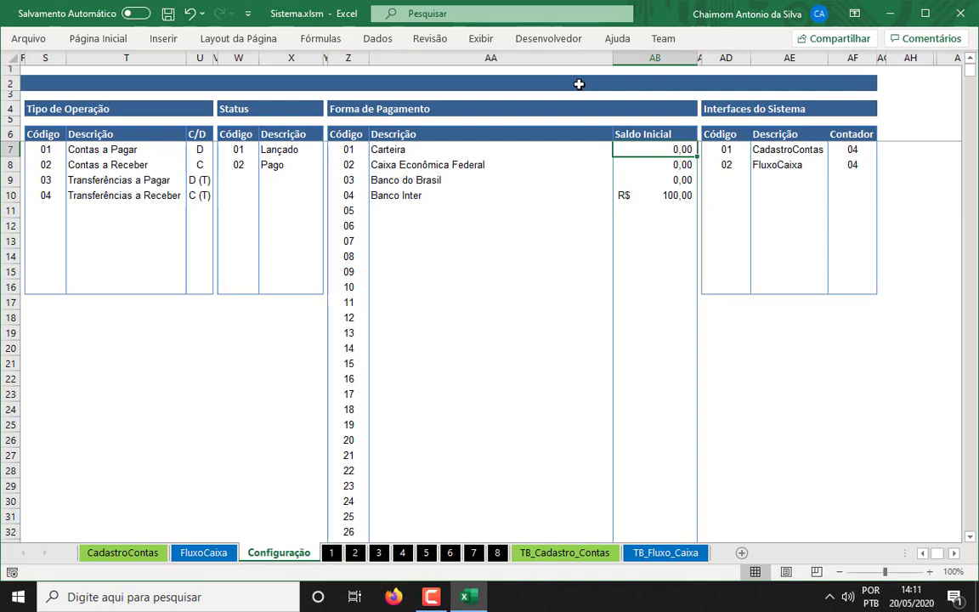
{"action": "type", "text": "50"}
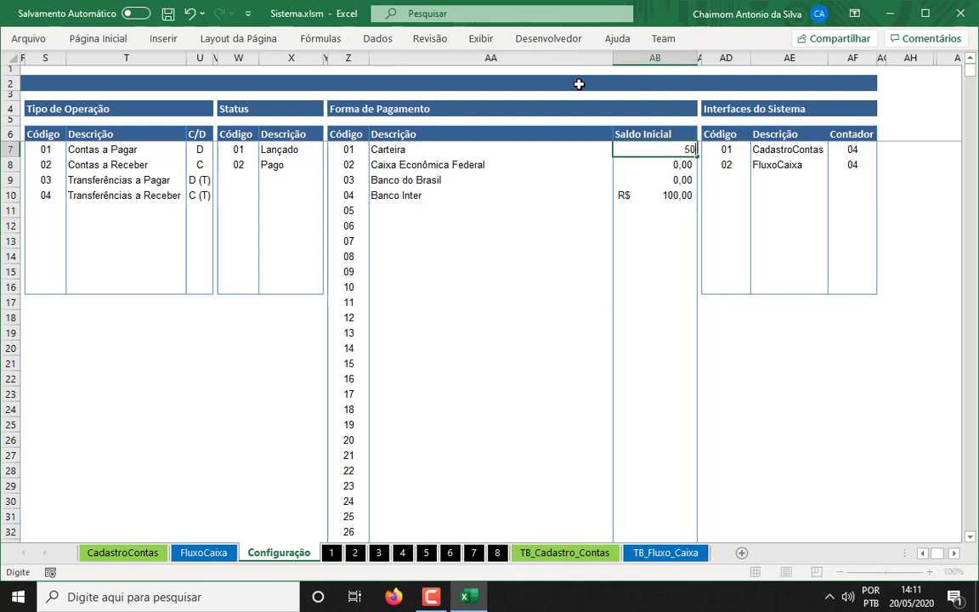
{"action": "key", "text": "Tab"}
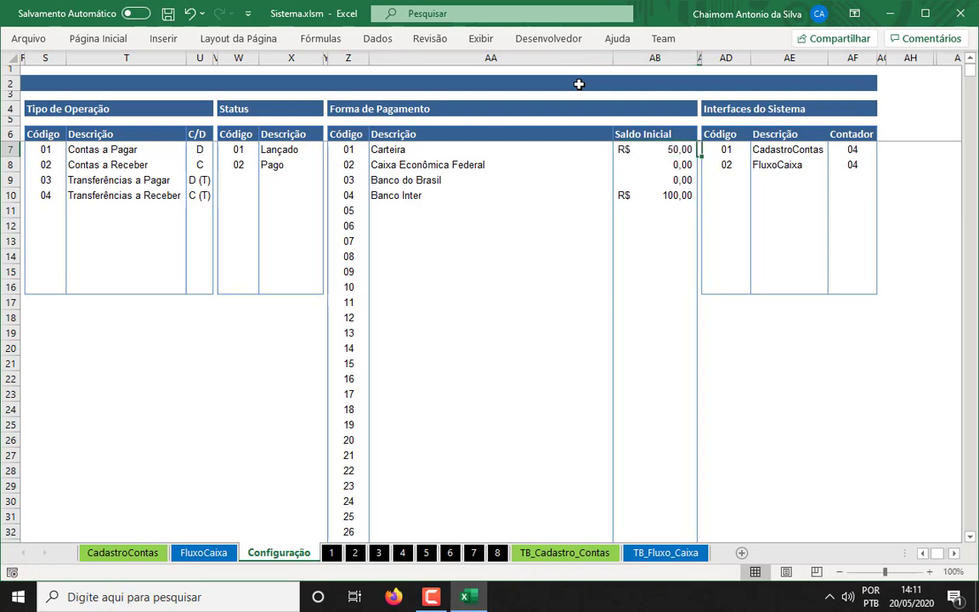
{"action": "left_click", "coordinate": [402, 152]}
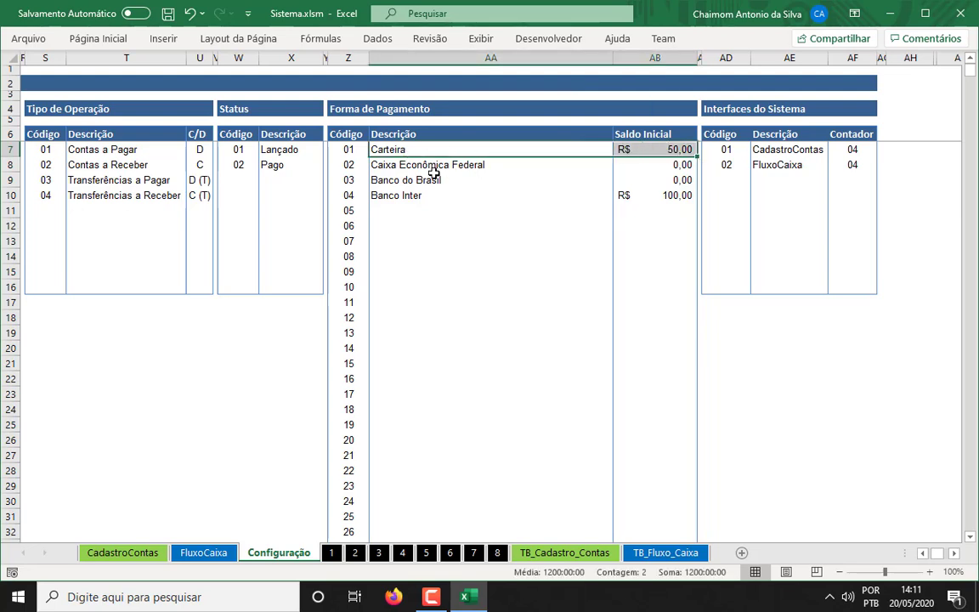
{"action": "left_click_drag", "start_coordinate": [432, 167], "coordinate": [662, 167]}
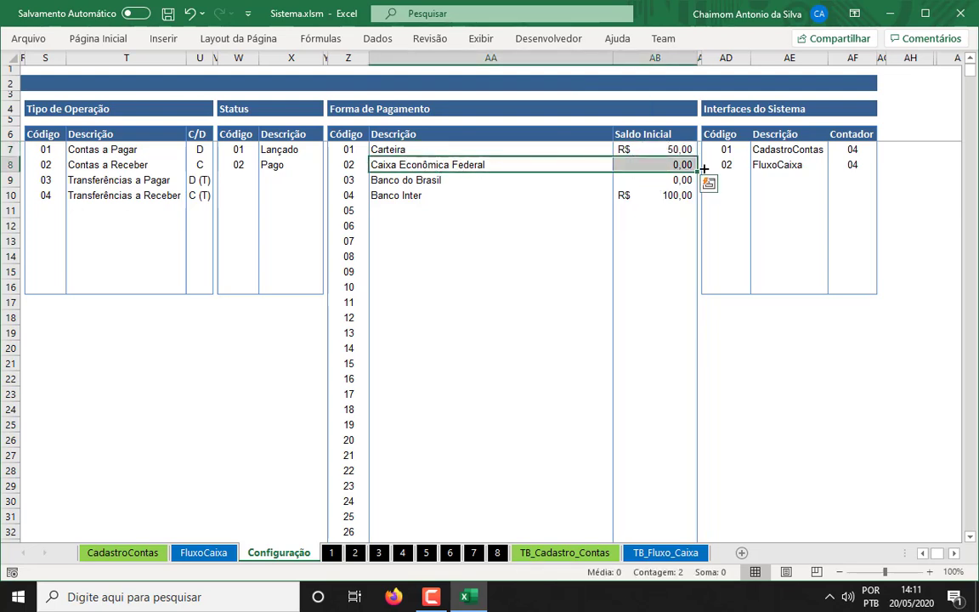
Step: Refresh the Contas a Pagar/Receber pivot table on sheet 1
{"action": "left_click", "coordinate": [330, 552]}
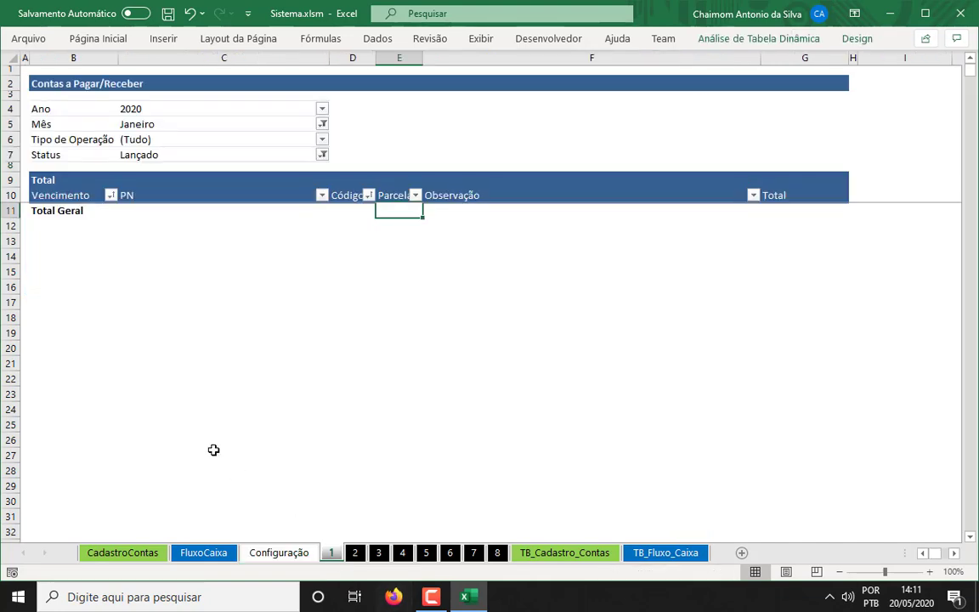
{"action": "right_click", "coordinate": [166, 201]}
{"action": "left_click", "coordinate": [232, 262]}
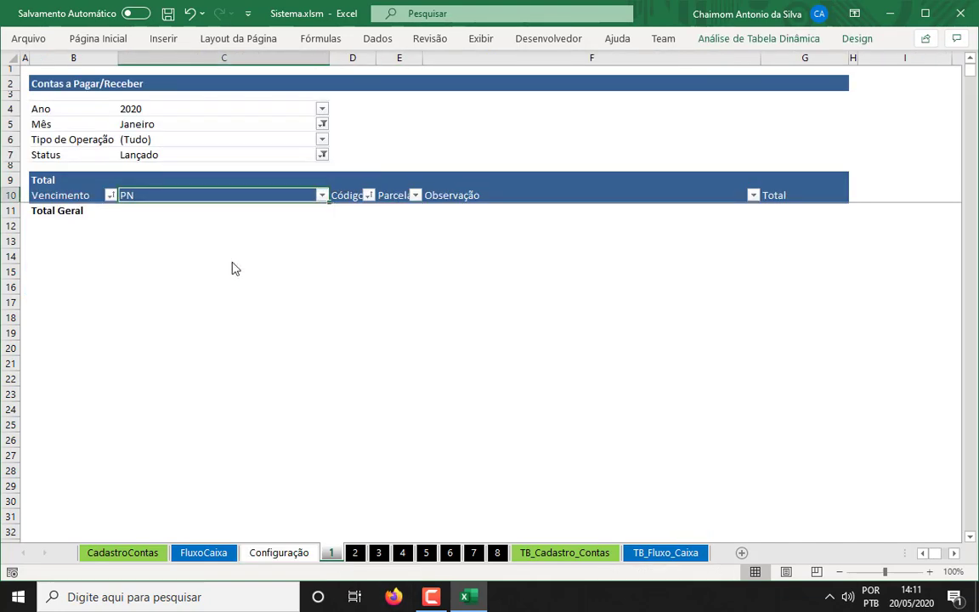
Step: Check the Cadastro de Contas form, and find the first free row of the Parceiro de Negócio table on the Configuração sheet
{"action": "left_click", "coordinate": [124, 553]}
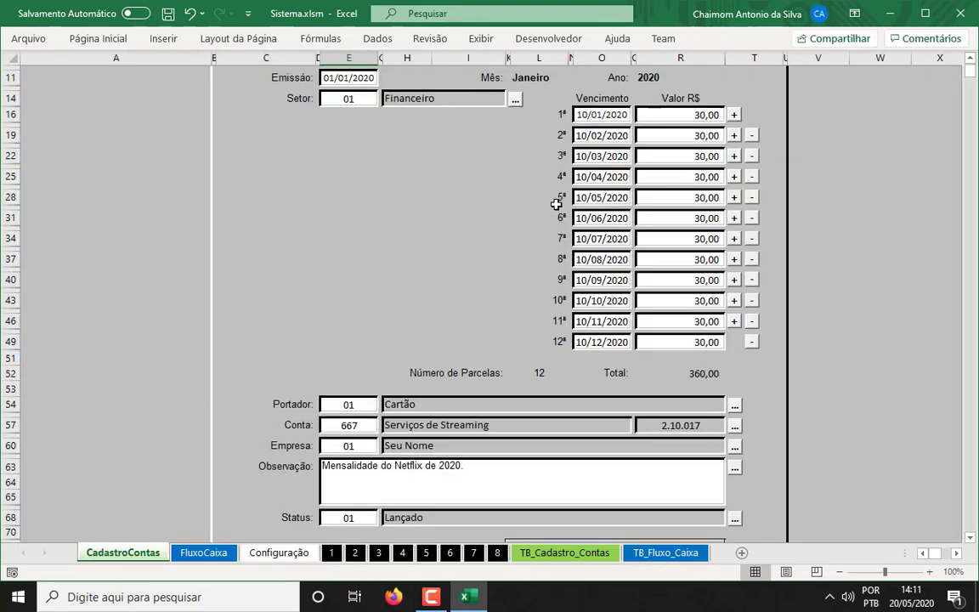
{"action": "scroll", "coordinate": [696, 219], "scroll_direction": "up", "scroll_amount": 3}
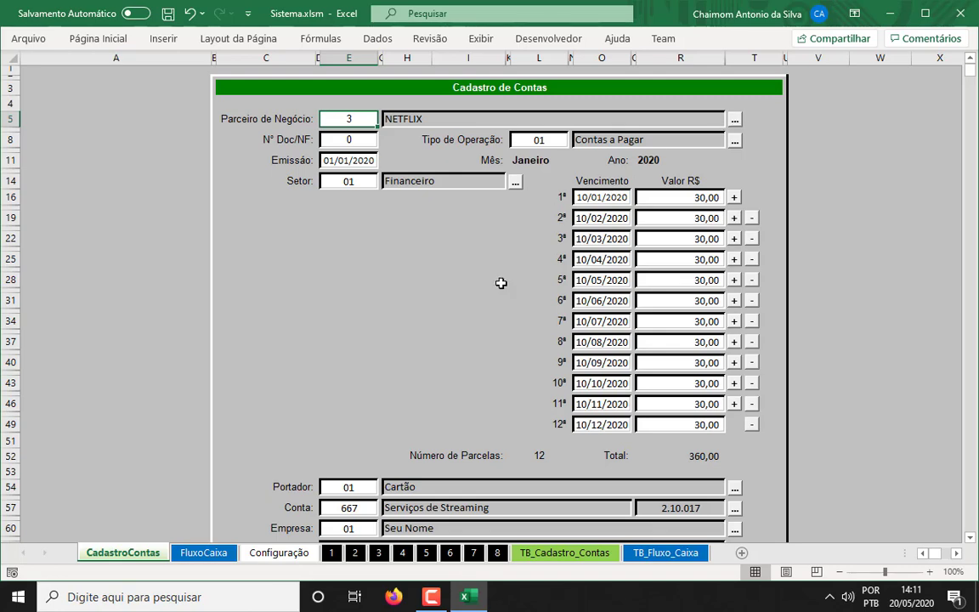
{"action": "left_click", "coordinate": [281, 553]}
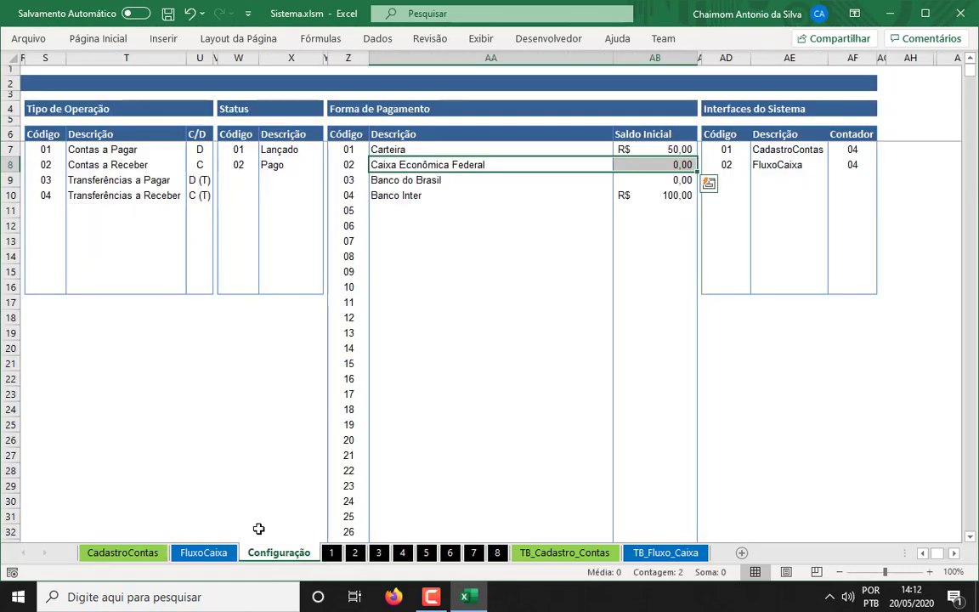
{"action": "left_click", "coordinate": [178, 249]}
{"action": "key", "text": "Left"}
{"action": "key", "text": "Left"}
{"action": "key", "text": "Left"}
{"action": "key", "text": "Left"}
{"action": "key", "text": "Left"}
{"action": "key", "text": "Left"}
{"action": "key", "text": "Left"}
{"action": "key", "text": "Left"}
{"action": "key", "text": "Left"}
{"action": "key", "text": "Left"}
{"action": "key", "text": "Left"}
{"action": "key", "text": "Left"}
{"action": "key", "text": "Left"}
{"action": "key", "text": "Left"}
{"action": "key", "text": "Left"}
{"action": "key", "text": "Left"}
{"action": "key", "text": "Left"}
{"action": "key", "text": "Left"}
{"action": "key", "text": "Left"}
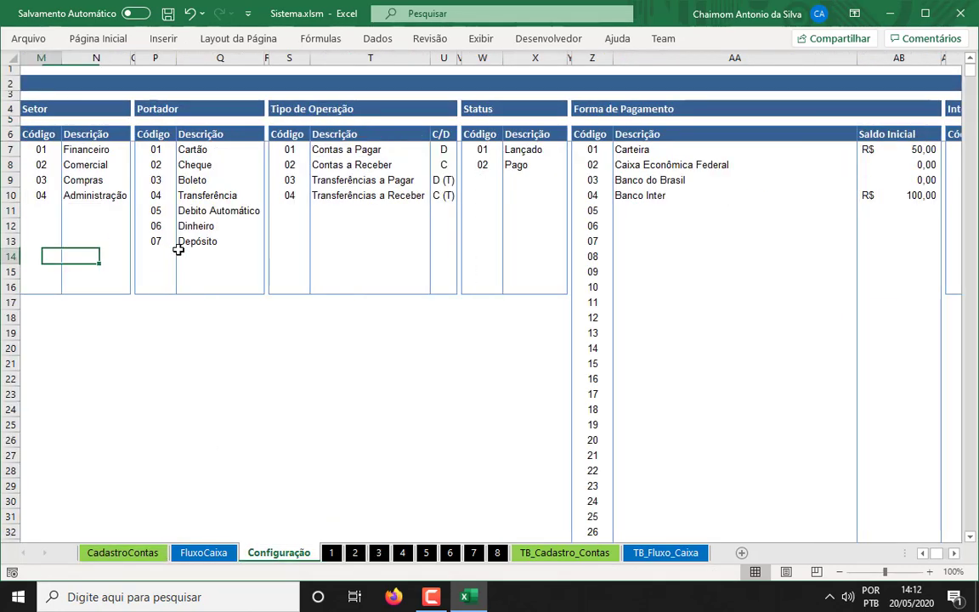
{"action": "key", "text": "Up"}
{"action": "key", "text": "Up"}
{"action": "key", "text": "Up"}
{"action": "key", "text": "Up"}
{"action": "key", "text": "Up"}
{"action": "key", "text": "Up"}
{"action": "key", "text": "Up"}
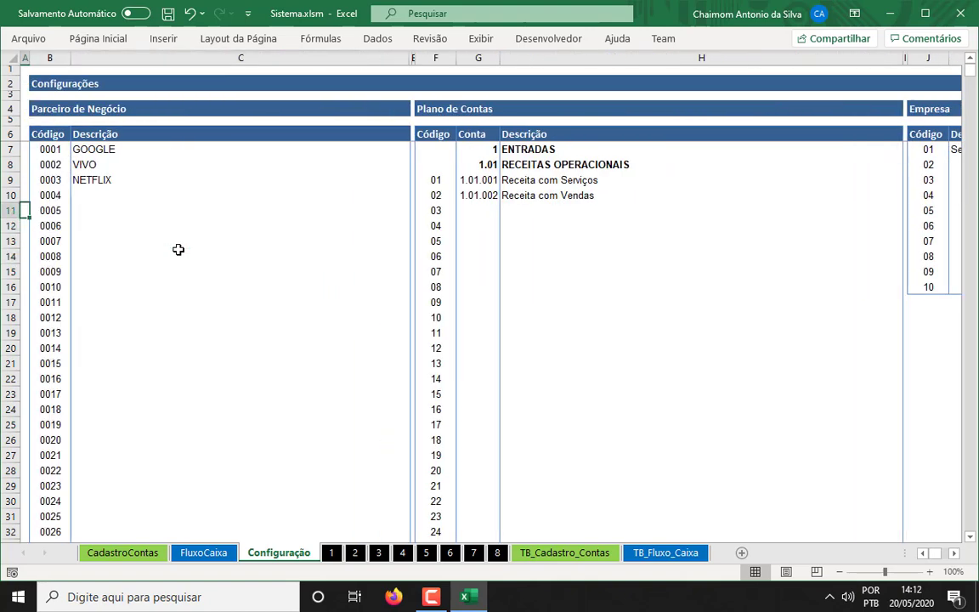
{"action": "key", "text": "Right"}
{"action": "key", "text": "Right"}
{"action": "key", "text": "Down"}
{"action": "key", "text": "Down"}
{"action": "key", "text": "Down"}
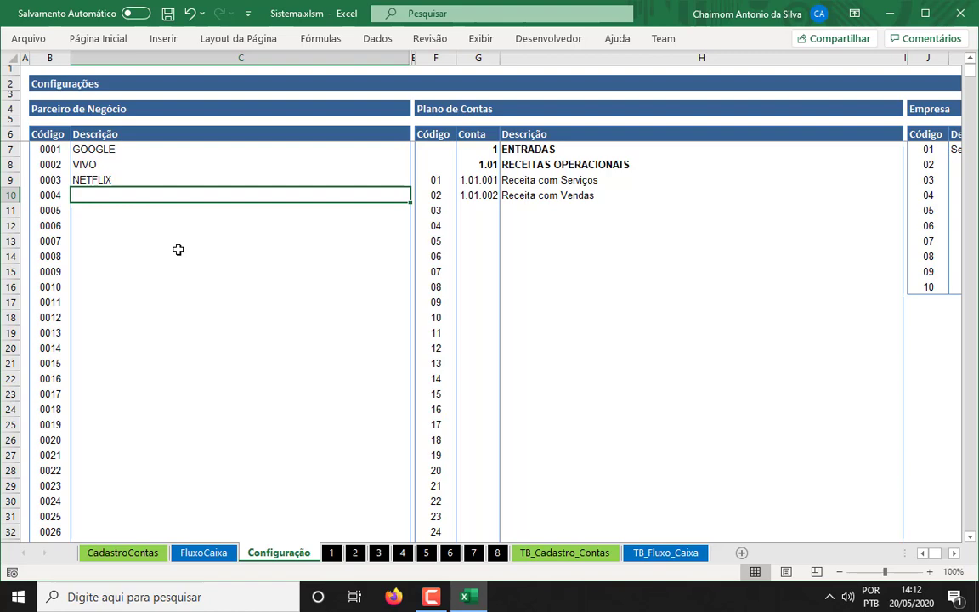
Step: Look through the configuration tables beyond Plano de Contas and check the first Empresa entry
{"action": "key", "text": "Right"}
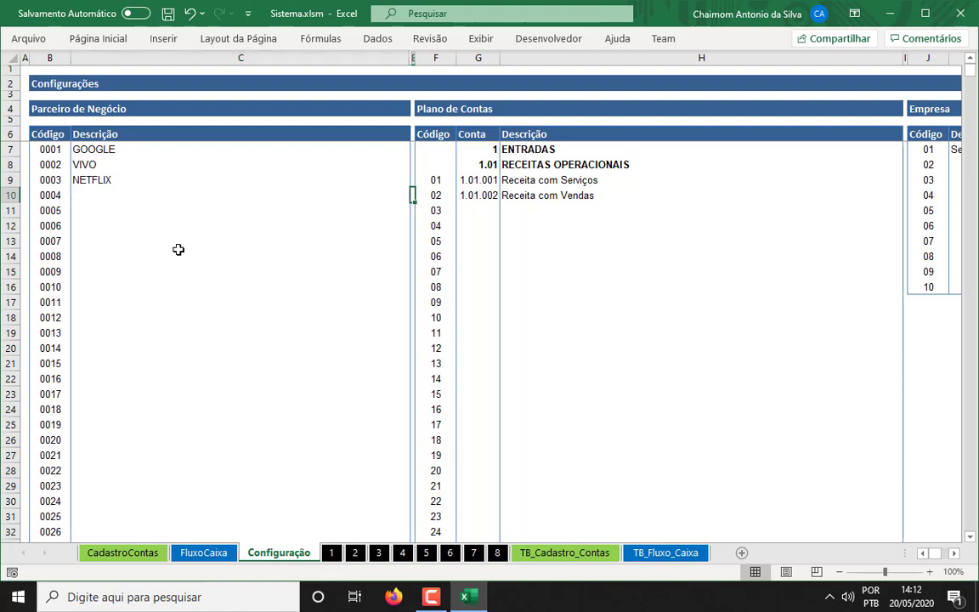
{"action": "key", "text": "Right"}
{"action": "key", "text": "Right"}
{"action": "key", "text": "Right"}
{"action": "key", "text": "Right"}
{"action": "key", "text": "Right"}
{"action": "key", "text": "Right"}
{"action": "key", "text": "Right"}
{"action": "key", "text": "Right"}
{"action": "key", "text": "Right"}
{"action": "key", "text": "Right"}
{"action": "key", "text": "Right"}
{"action": "key", "text": "Right"}
{"action": "key", "text": "Right"}
{"action": "key", "text": "Right"}
{"action": "key", "text": "Up"}
{"action": "key", "text": "Up"}
{"action": "key", "text": "Up"}
{"action": "key", "text": "Left"}
{"action": "key", "text": "Left"}
{"action": "key", "text": "Left"}
{"action": "key", "text": "Left"}
{"action": "key", "text": "Left"}
{"action": "key", "text": "Left"}
{"action": "key", "text": "Left"}
{"action": "key", "text": "Left"}
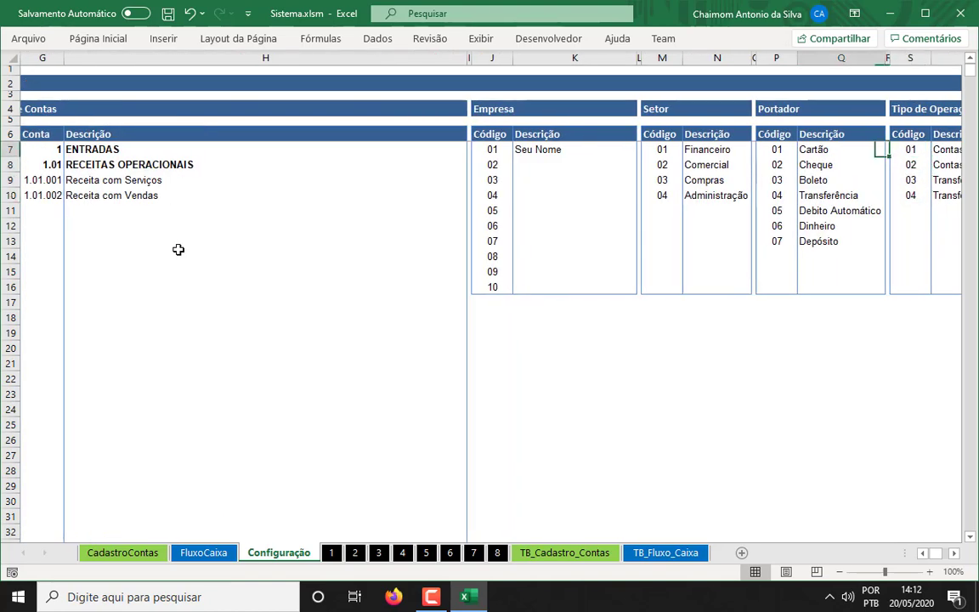
{"action": "key", "text": "Left"}
{"action": "key", "text": "Left"}
{"action": "key", "text": "Left"}
{"action": "key", "text": "Left"}
{"action": "key", "text": "Left"}
{"action": "key", "text": "Left"}
{"action": "key", "text": "Left"}
{"action": "key", "text": "Left"}
{"action": "key", "text": "Left"}
{"action": "key", "text": "Left"}
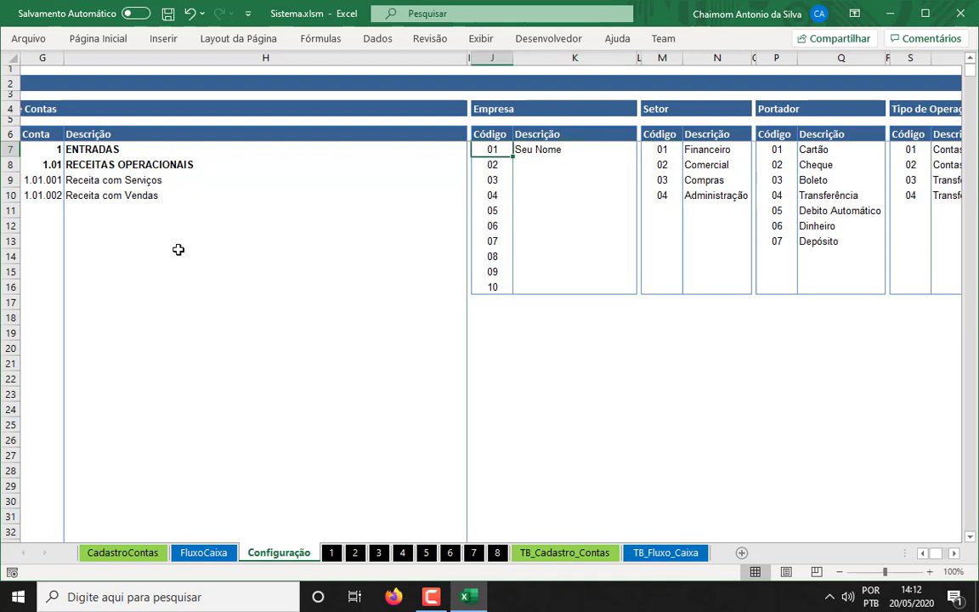
Step: Add SEU NOME as business partner 0004 in the Parceiro de Negócio table
{"action": "key", "text": "Down"}
{"action": "key", "text": "Down"}
{"action": "key", "text": "Down"}
{"action": "key", "text": "Right"}
{"action": "key", "text": "Right"}
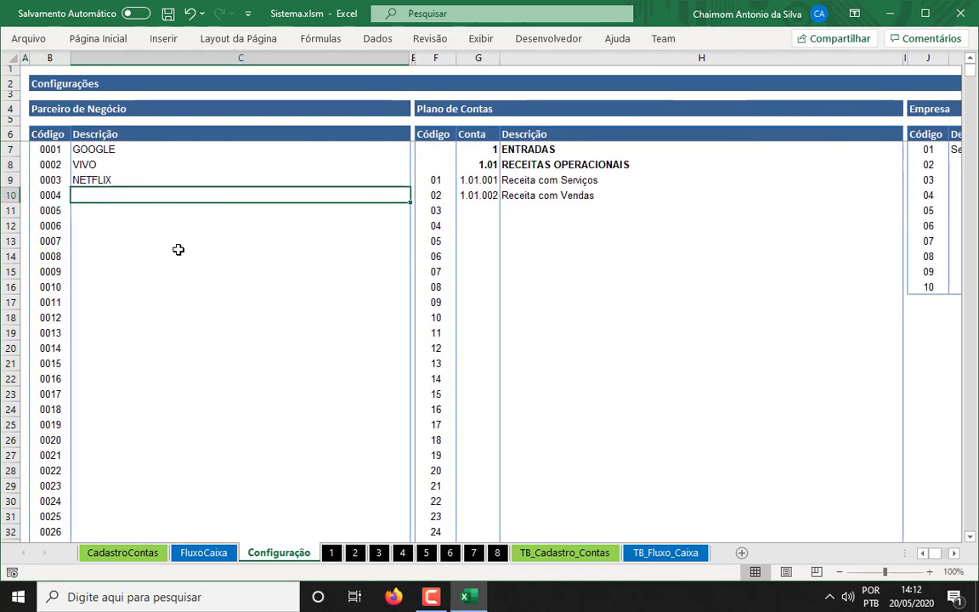
{"action": "type", "text": "se"}
{"action": "key", "text": "BackSpace"}
{"action": "key", "text": "BackSpace"}
{"action": "type", "text": "SEU"}
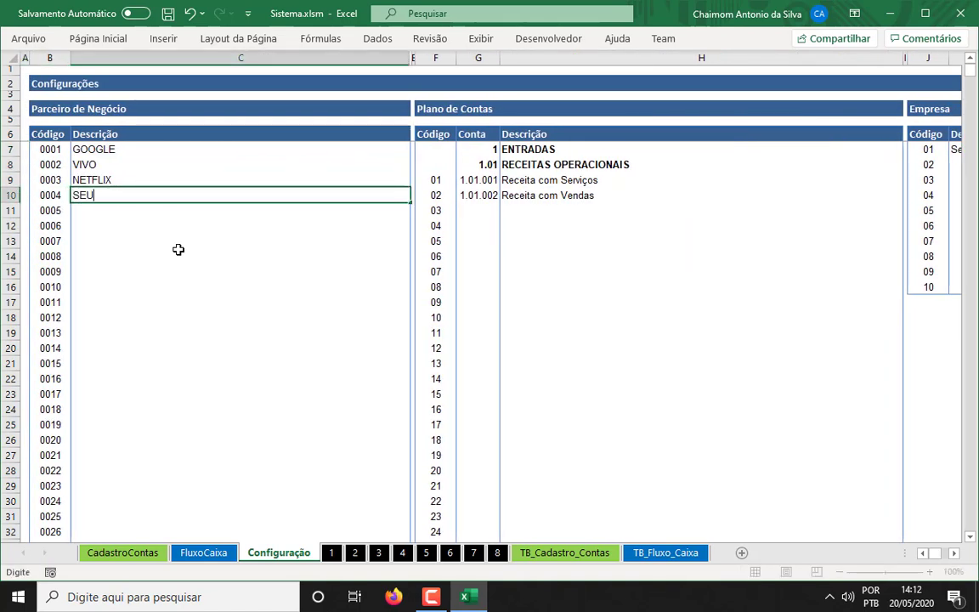
{"action": "type", "text": " NOME"}
{"action": "key", "text": "Left"}
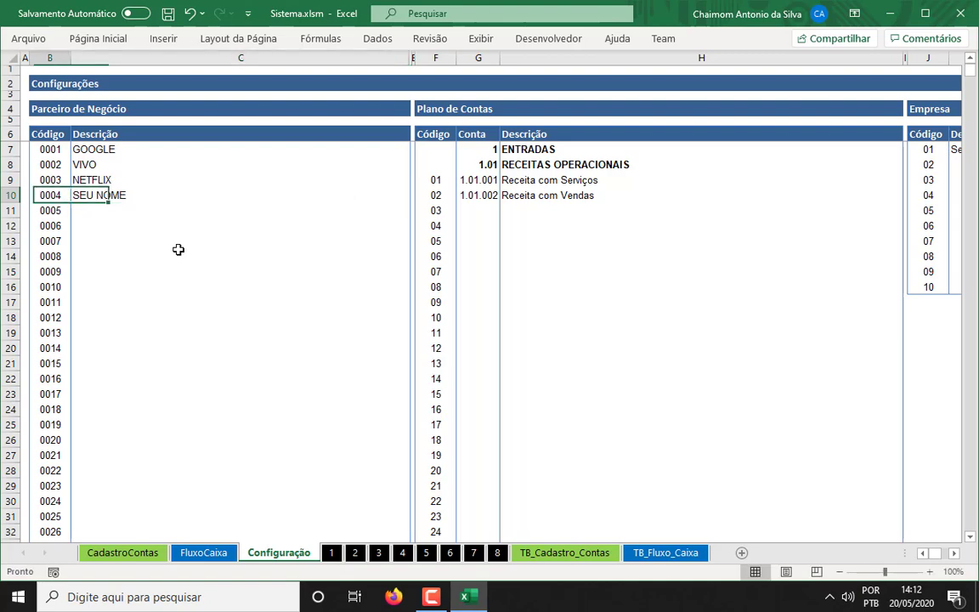
Step: Set the Parceiro de Negócio code to 4 in the Cadastro de Contas form
{"action": "left_click", "coordinate": [127, 553]}
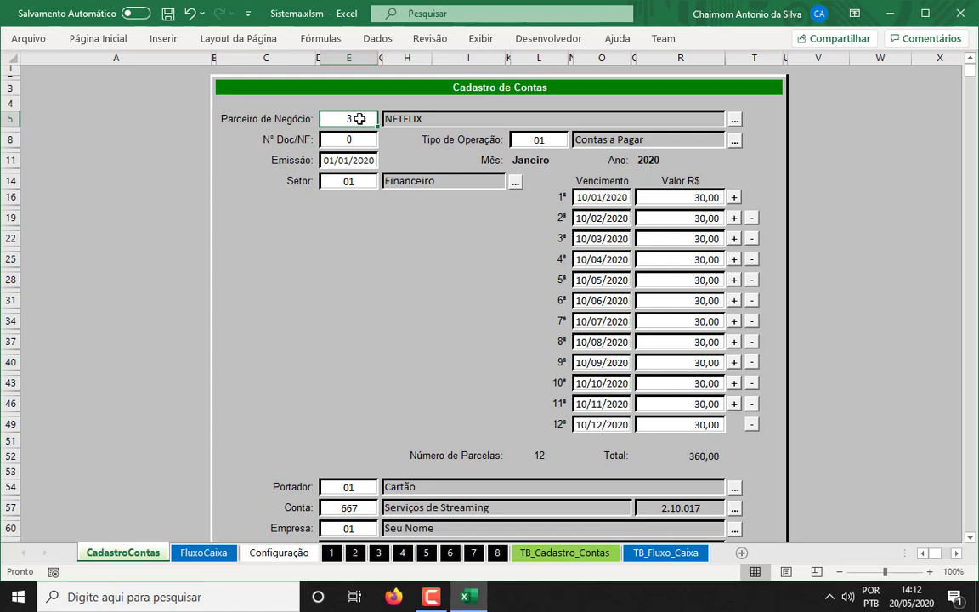
{"action": "type", "text": "4"}
{"action": "key", "text": "Return"}
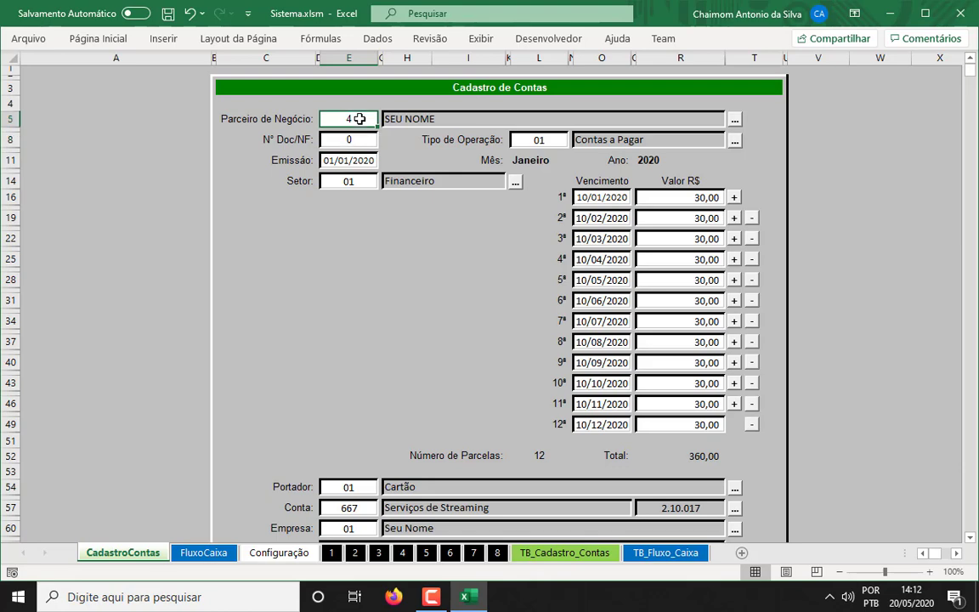
Step: Set Caixa Econômica Federal's initial balance to 100 in the Forma de Pagamento table on the Configuração sheet
{"action": "left_click", "coordinate": [279, 552]}
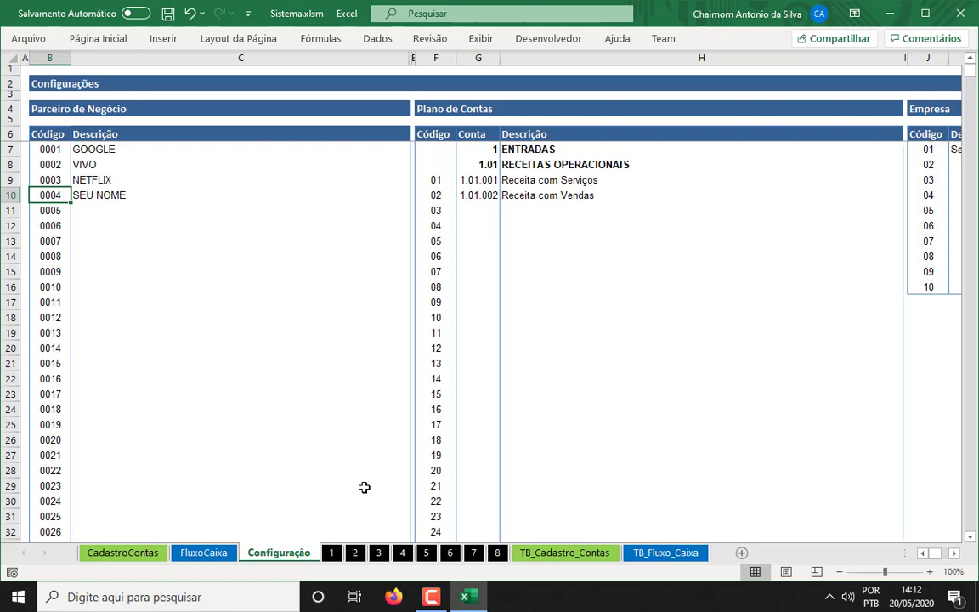
{"action": "left_click", "coordinate": [609, 208]}
{"action": "key", "text": "Right"}
{"action": "key", "text": "Right"}
{"action": "key", "text": "Right"}
{"action": "key", "text": "Right"}
{"action": "key", "text": "Right"}
{"action": "key", "text": "Right"}
{"action": "key", "text": "Right"}
{"action": "key", "text": "Right"}
{"action": "key", "text": "Right"}
{"action": "key", "text": "Right"}
{"action": "key", "text": "Right"}
{"action": "key", "text": "Right"}
{"action": "key", "text": "Right"}
{"action": "key", "text": "Right"}
{"action": "key", "text": "Right"}
{"action": "key", "text": "Right"}
{"action": "key", "text": "Right"}
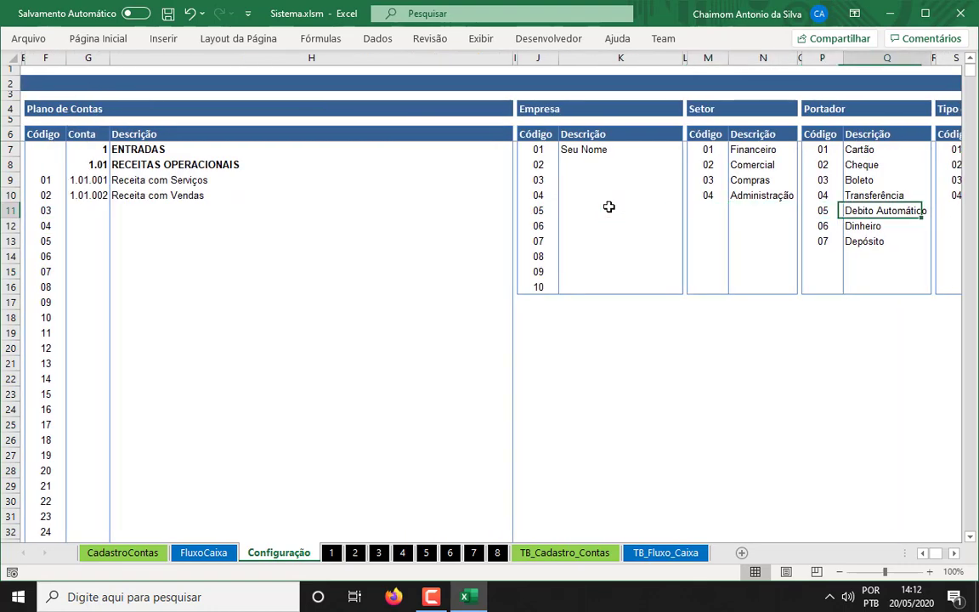
{"action": "key", "text": "Right"}
{"action": "key", "text": "Right"}
{"action": "key", "text": "Right"}
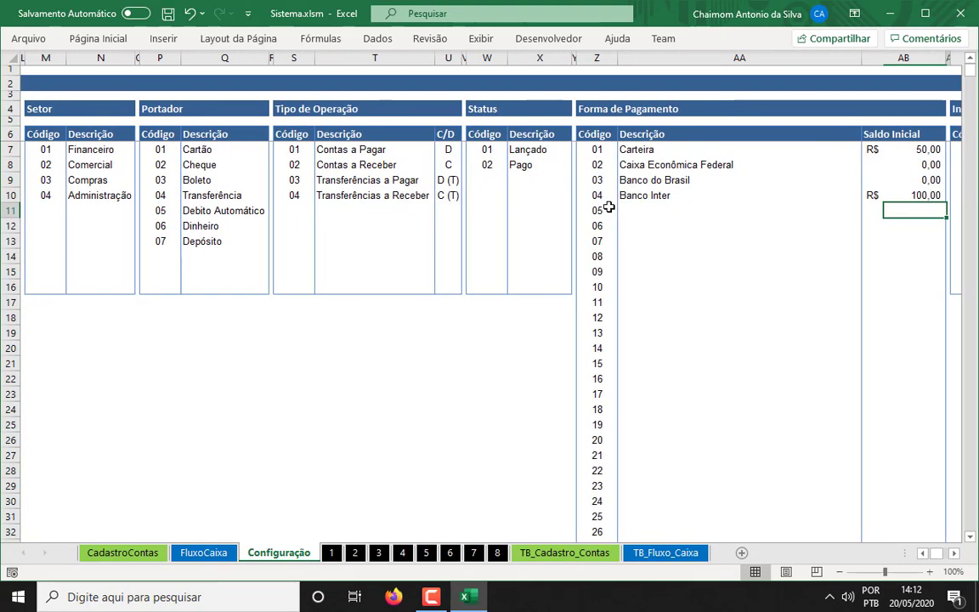
{"action": "key", "text": "Up"}
{"action": "key", "text": "Up"}
{"action": "key", "text": "Up"}
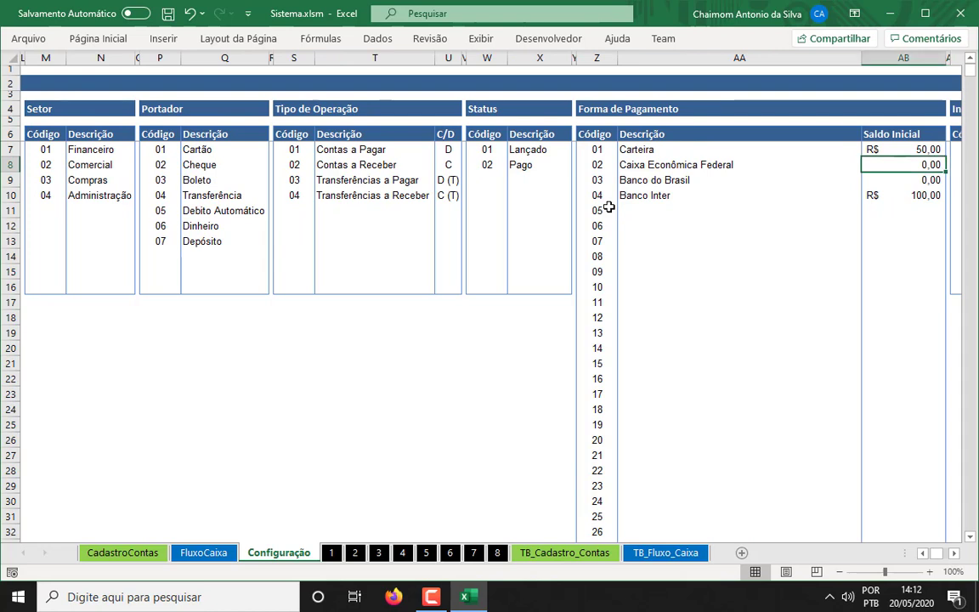
{"action": "type", "text": "100"}
{"action": "key", "text": "Right"}
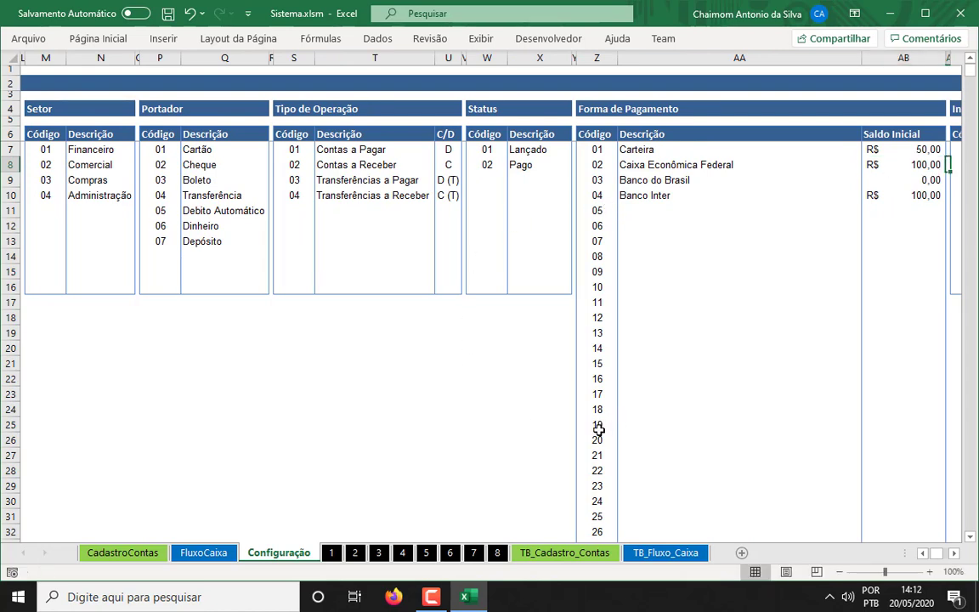
Step: Return to the Cadastro de Contas form and re-enter business partner code 4, leaving the document number as is
{"action": "left_click", "coordinate": [137, 554]}
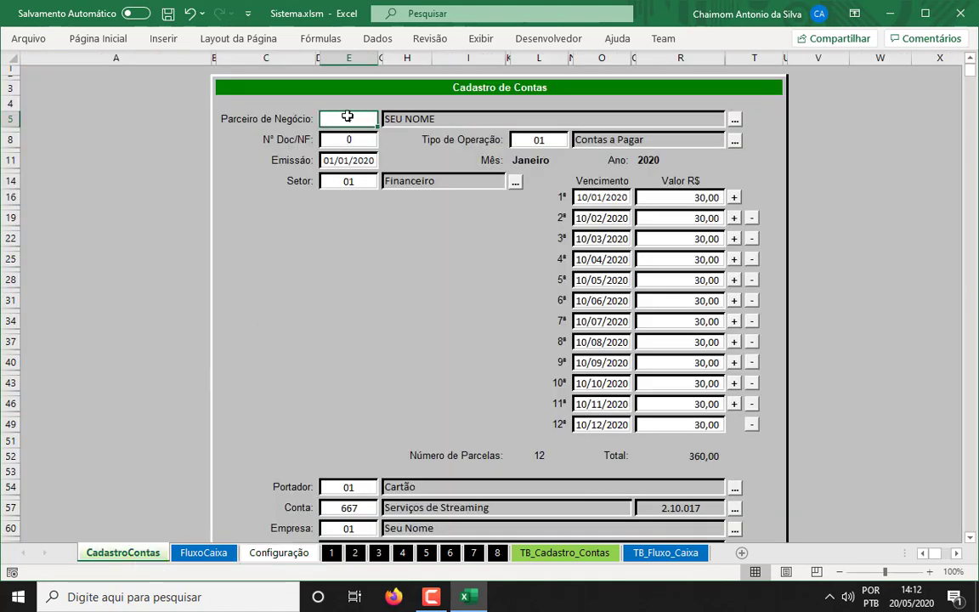
{"action": "type", "text": "4"}
{"action": "key", "text": "Return"}
{"action": "key", "text": "Return"}
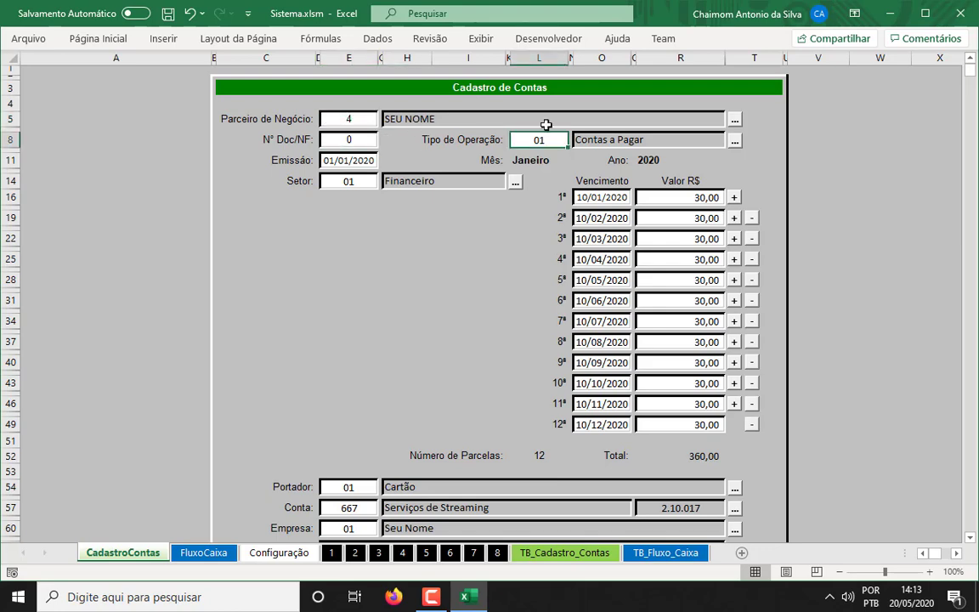
Step: Look up the available operation types and set Tipo de Operação to 03, Transferências a Pagar
{"action": "left_click", "coordinate": [736, 140]}
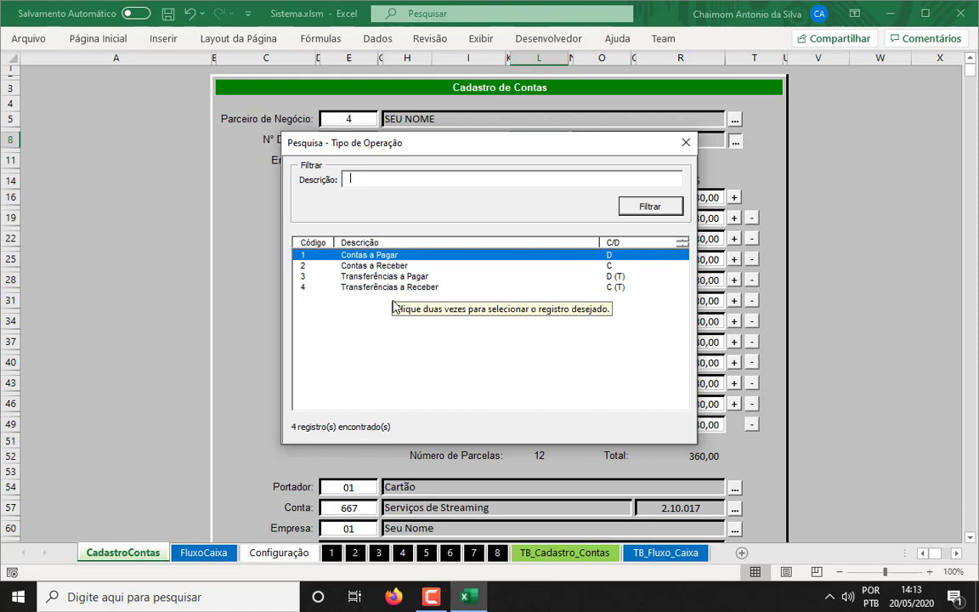
{"action": "left_click", "coordinate": [686, 143]}
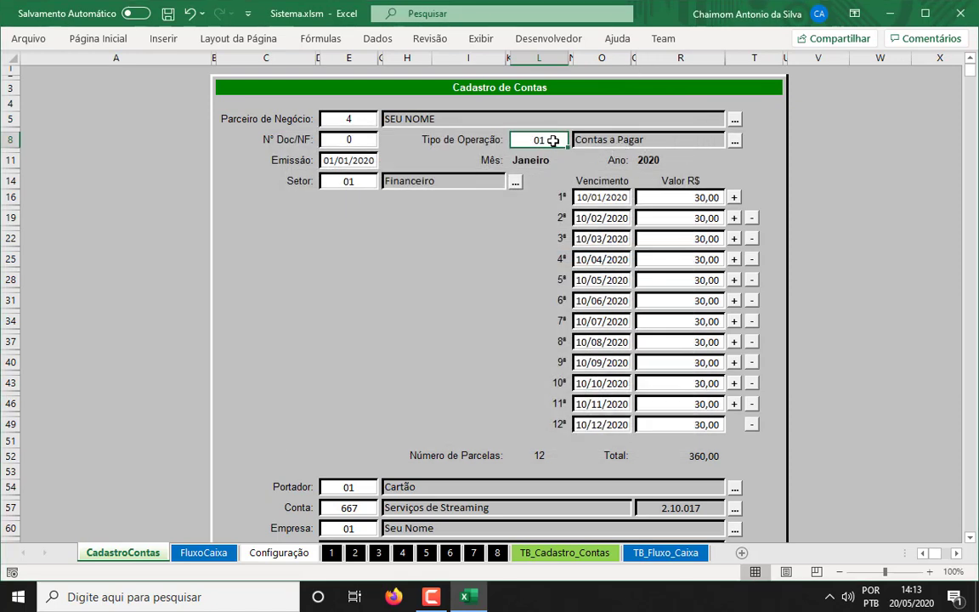
{"action": "type", "text": "03"}
{"action": "key", "text": "Return"}
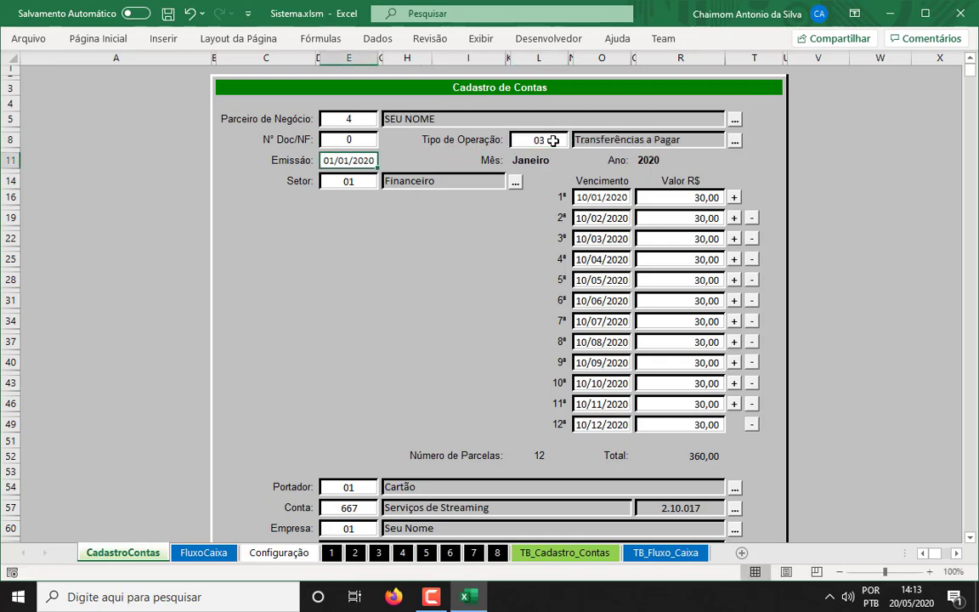
Step: Set the Emissão date to 10/01/2020 and the Setor to 1, Financeiro
{"action": "type", "text": "10"}
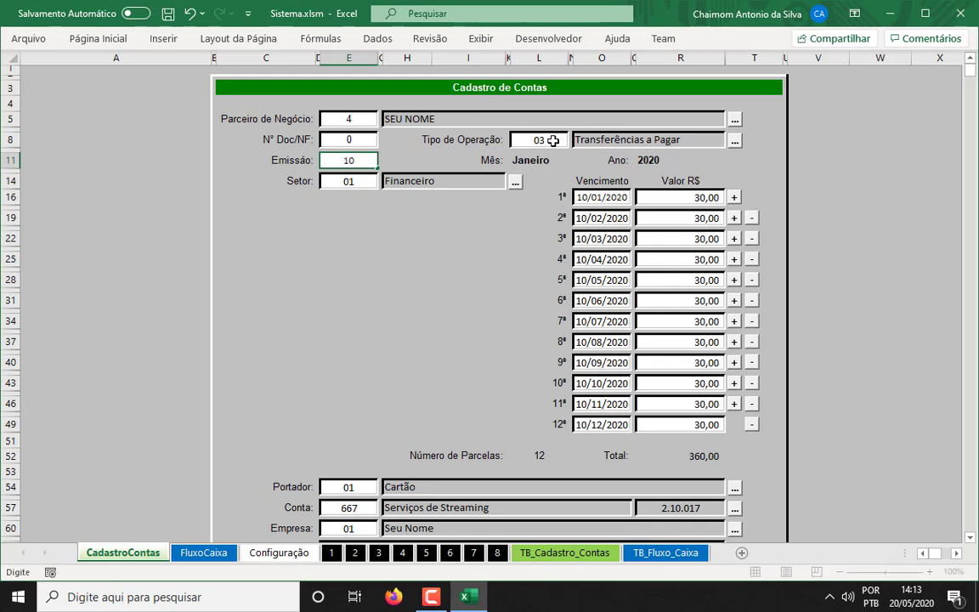
{"action": "type", "text": "/01/2020"}
{"action": "key", "text": "Return"}
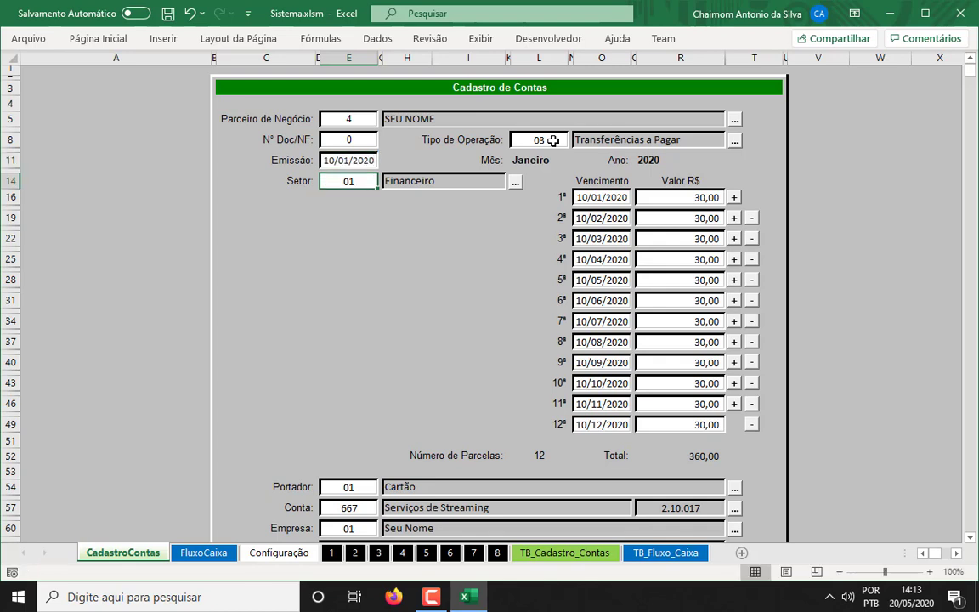
{"action": "type", "text": "1"}
{"action": "key", "text": "Return"}
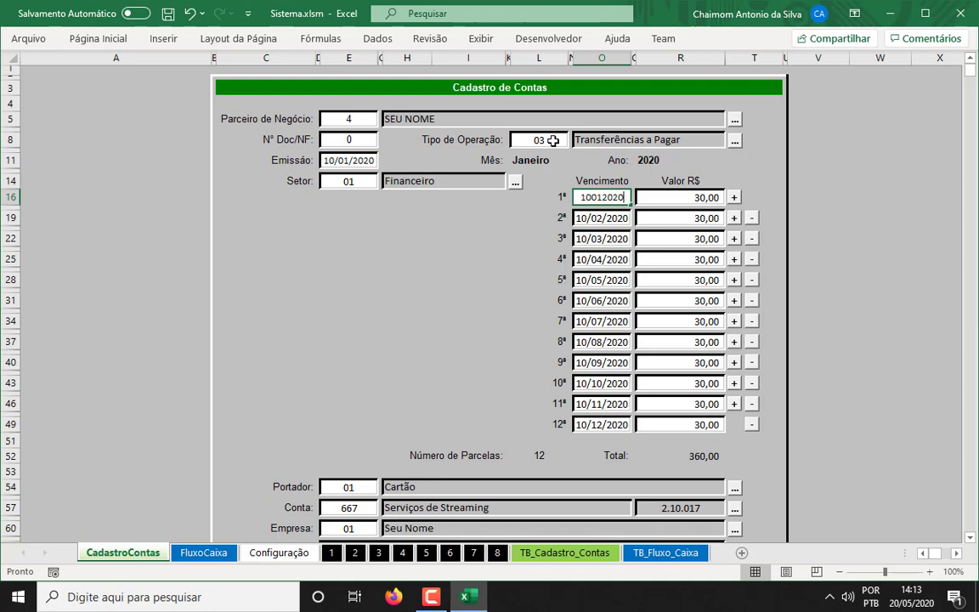
Step: Set the first installment's Vencimento to 10/01/2020 and Valor to 50, and remove all the installments after it
{"action": "type", "text": "10012020"}
{"action": "key", "text": "Return"}
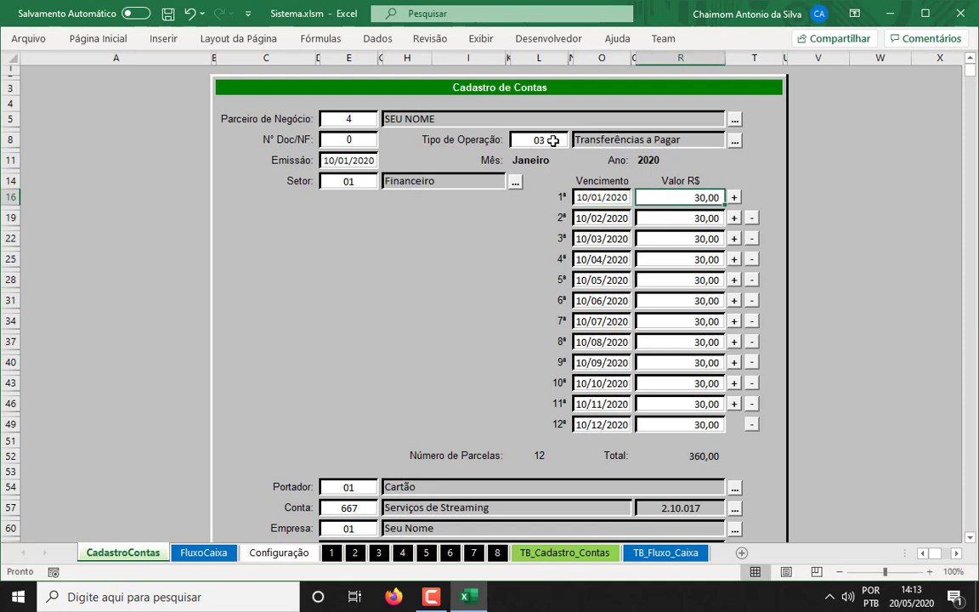
{"action": "type", "text": "50"}
{"action": "key", "text": "Return"}
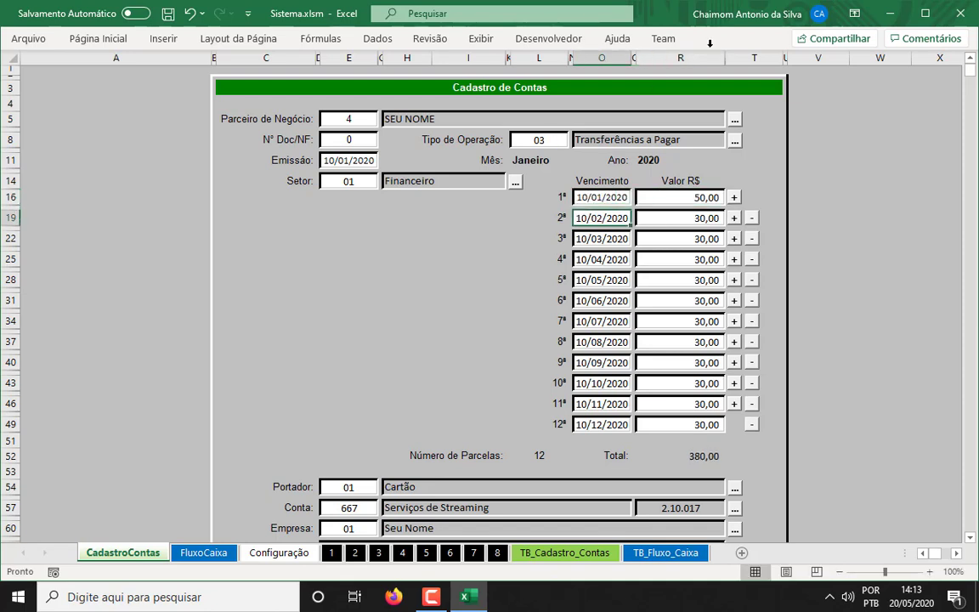
{"action": "left_click", "coordinate": [752, 218]}
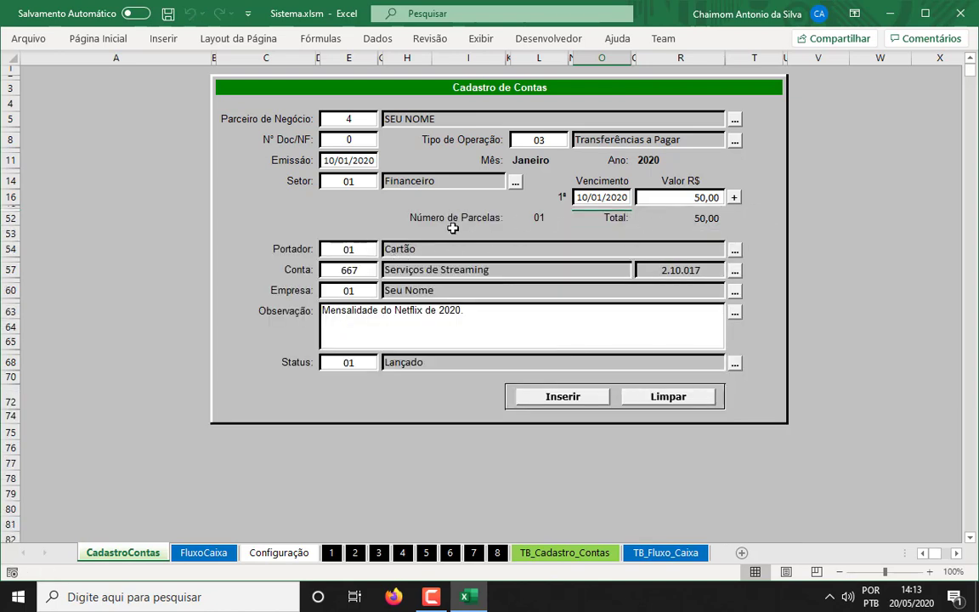
Step: Set the Portador to 07, Depósito, and pick the same entry from the Portador lookup list
{"action": "left_click", "coordinate": [347, 249]}
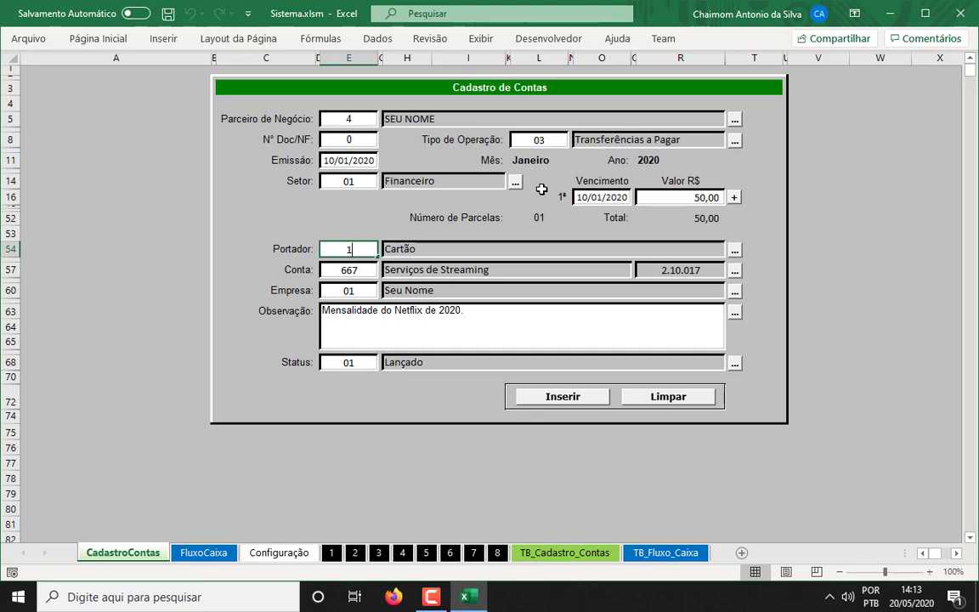
{"action": "key", "text": "Return"}
{"action": "key", "text": "Up"}
{"action": "type", "text": "07"}
{"action": "key", "text": "Return"}
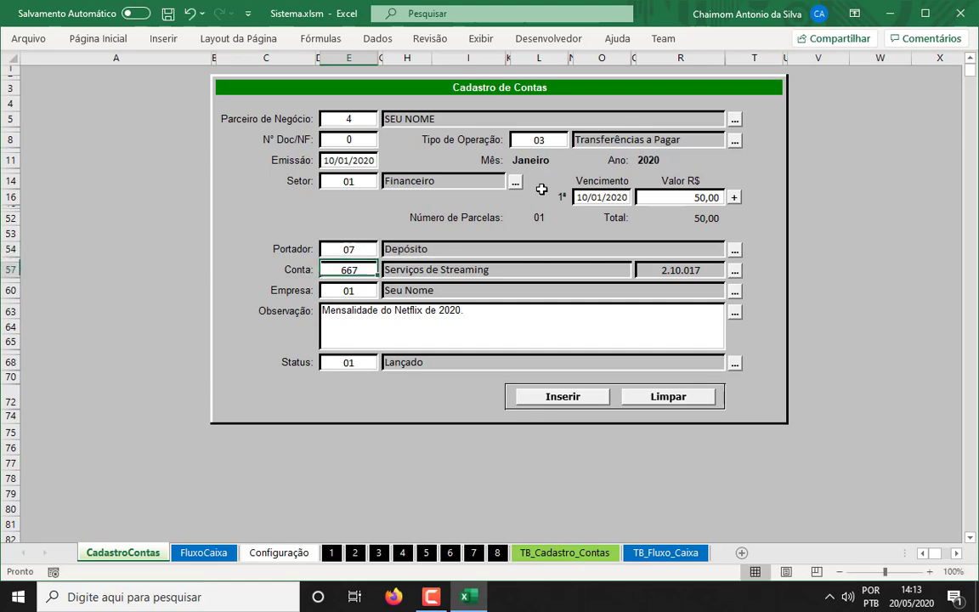
{"action": "left_click", "coordinate": [738, 251]}
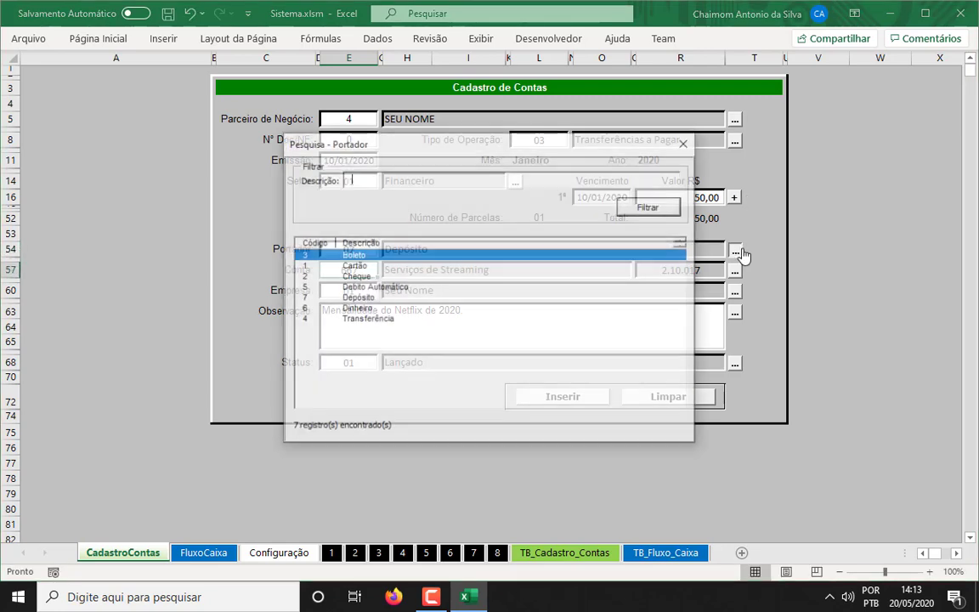
{"action": "left_click", "coordinate": [367, 266]}
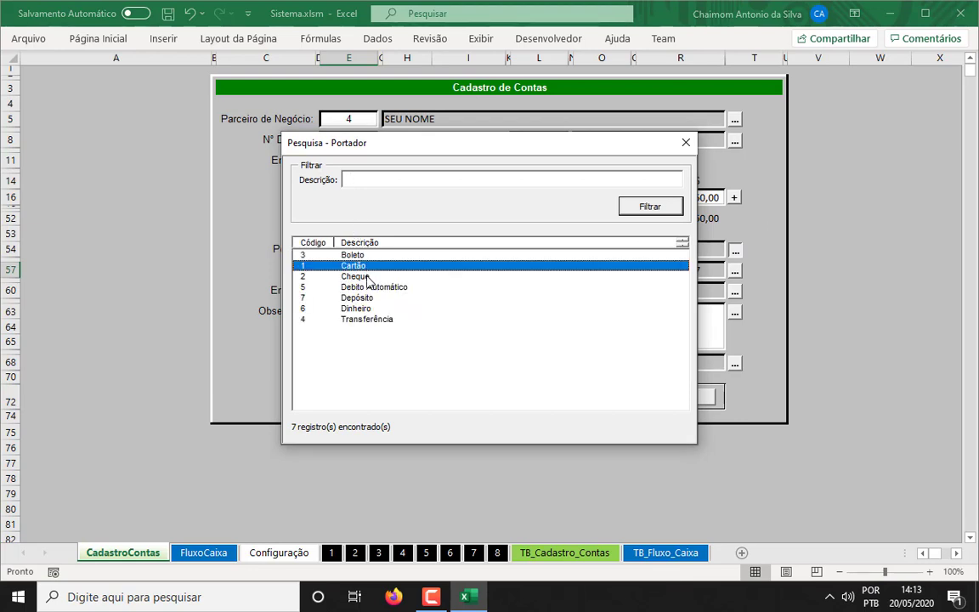
{"action": "left_click", "coordinate": [367, 277]}
{"action": "left_click", "coordinate": [367, 288]}
{"action": "double_click", "coordinate": [367, 297]}
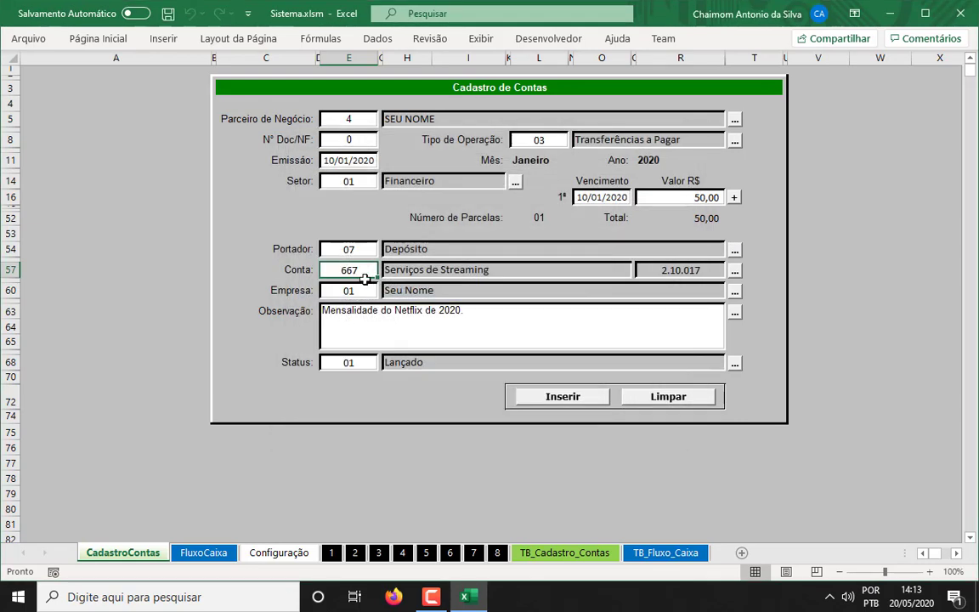
Step: Leave Conta and Empresa as they are and replace the Observação text with "Transferência Carteira >>"
{"action": "key", "text": "Return"}
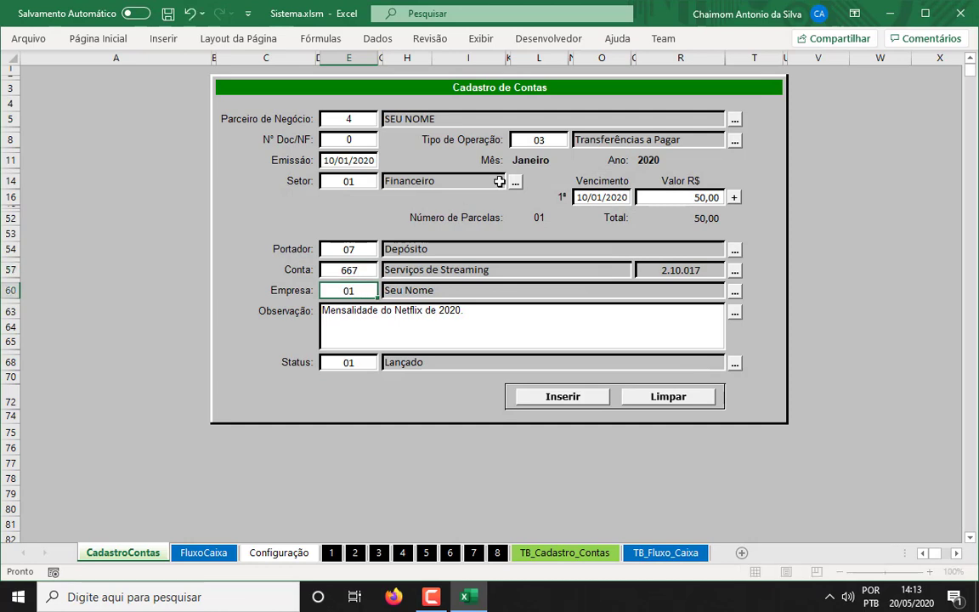
{"action": "key", "text": "Return"}
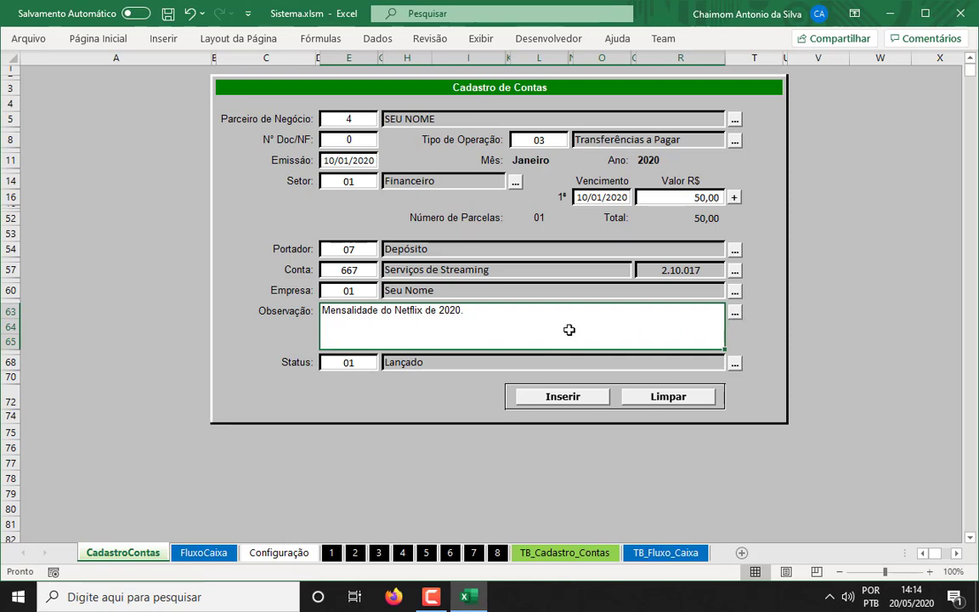
{"action": "type", "text": "Transferência Carteira >>"}
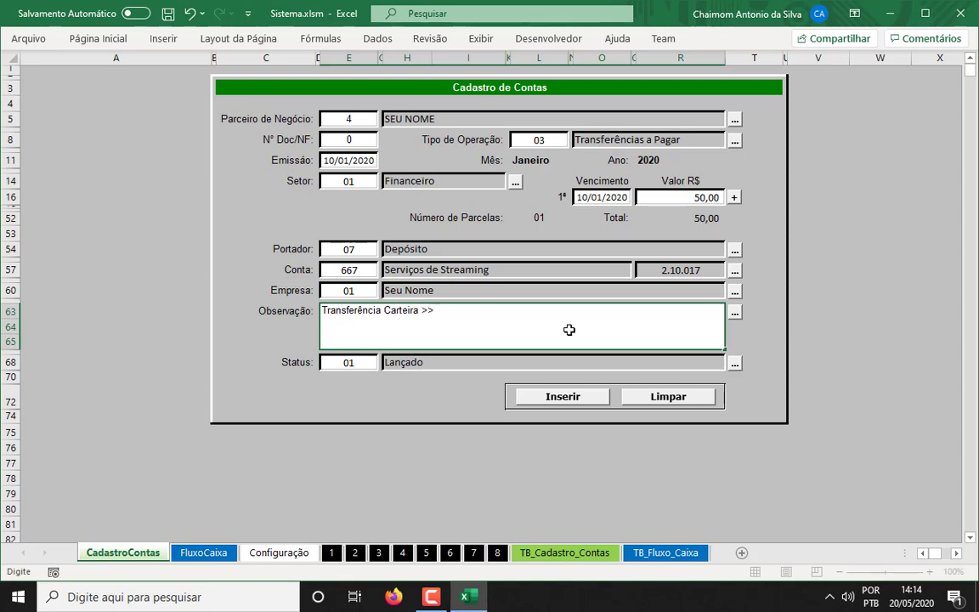
{"action": "key", "text": "Return"}
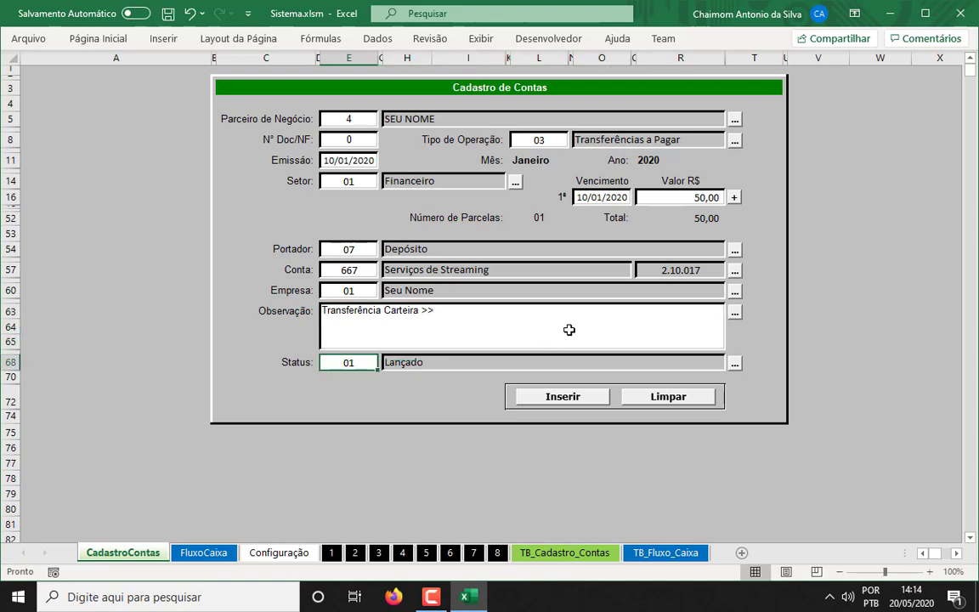
Step: Take the payment method name from the Configuração sheet and complete the Observação as "Transferência Carteira >> Caixa Econômica Federal."
{"action": "left_click", "coordinate": [281, 554]}
{"action": "double_click", "coordinate": [698, 164]}
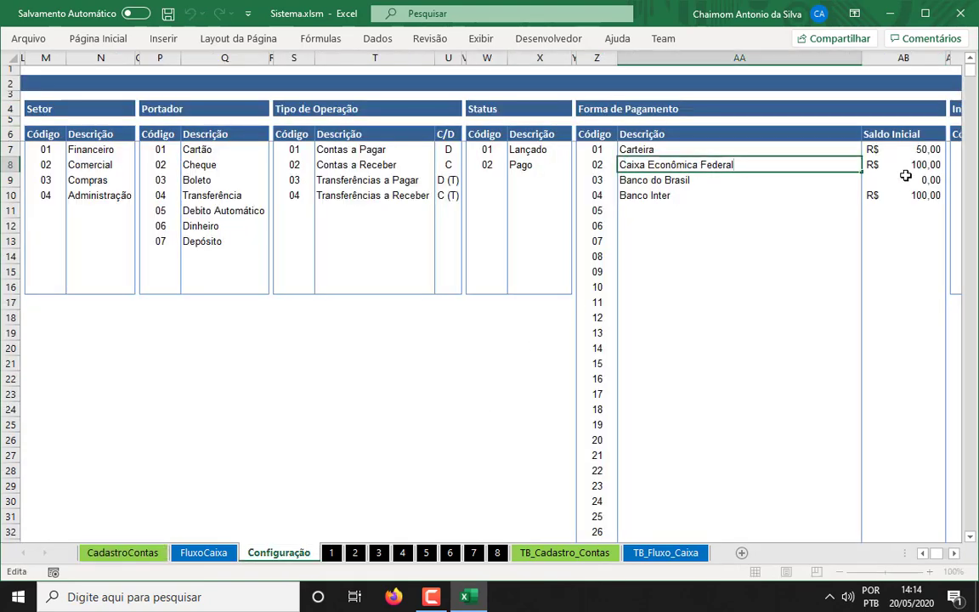
{"action": "key", "text": "Tab"}
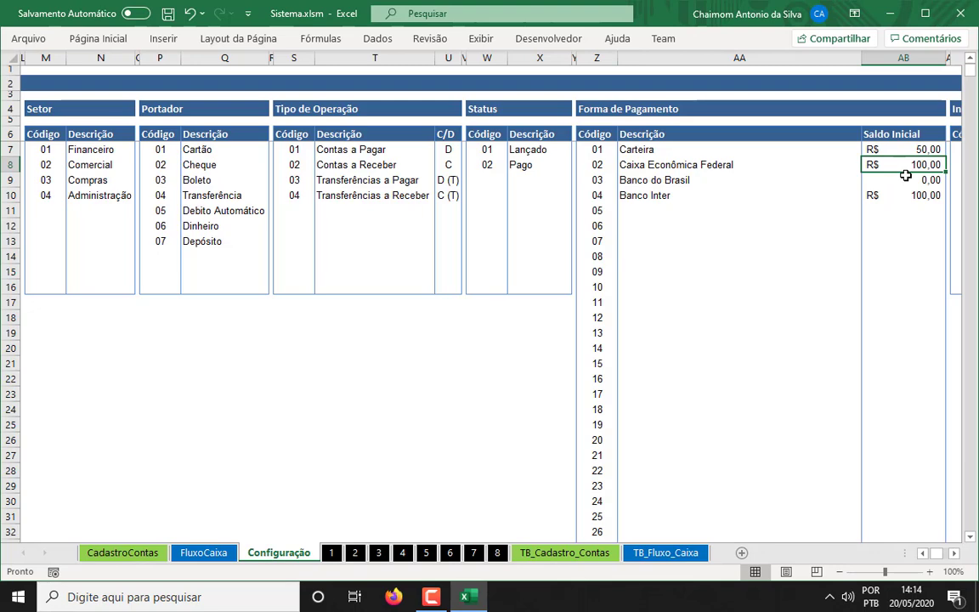
{"action": "key", "text": "ctrl+z"}
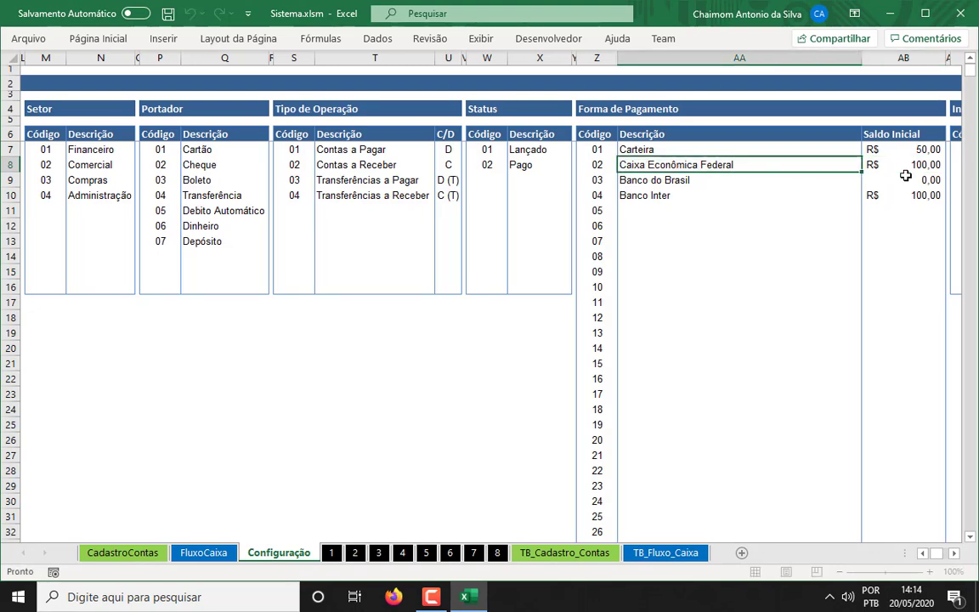
{"action": "left_click", "coordinate": [138, 555]}
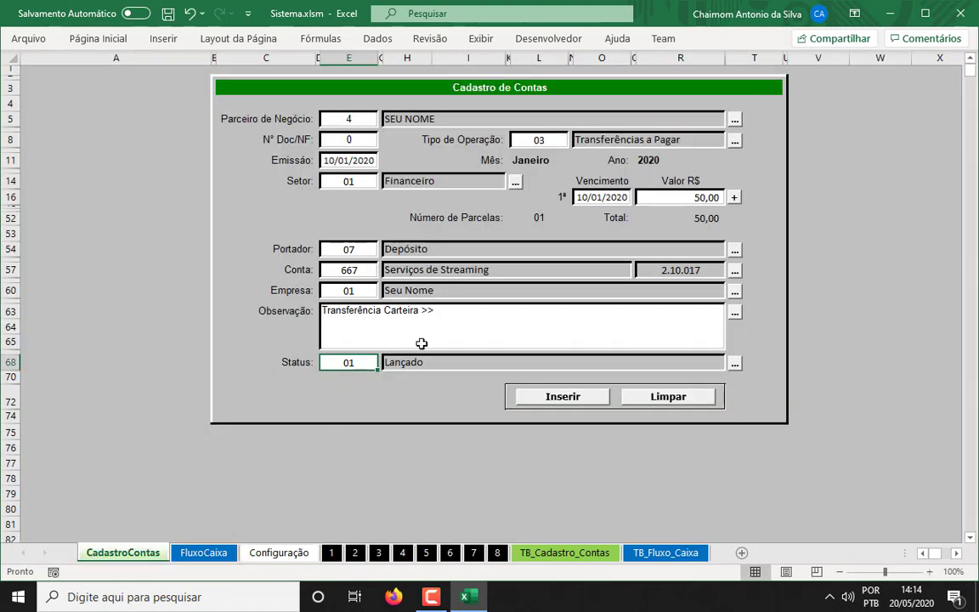
{"action": "left_click", "coordinate": [455, 313]}
{"action": "double_click", "coordinate": [595, 306]}
{"action": "type", "text": "Caixa Econômica Federal"}
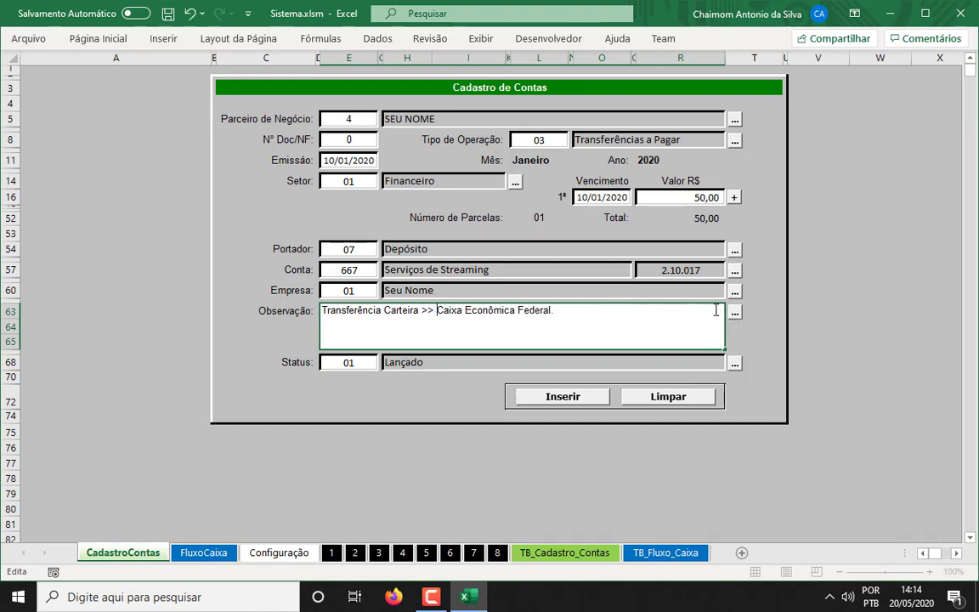
{"action": "left_click", "coordinate": [419, 311]}
Step: Set the Status to 1, Lançado, and try to insert the transfer entry
{"action": "key", "text": "Tab"}
{"action": "type", "text": "1"}
{"action": "key", "text": "Tab"}
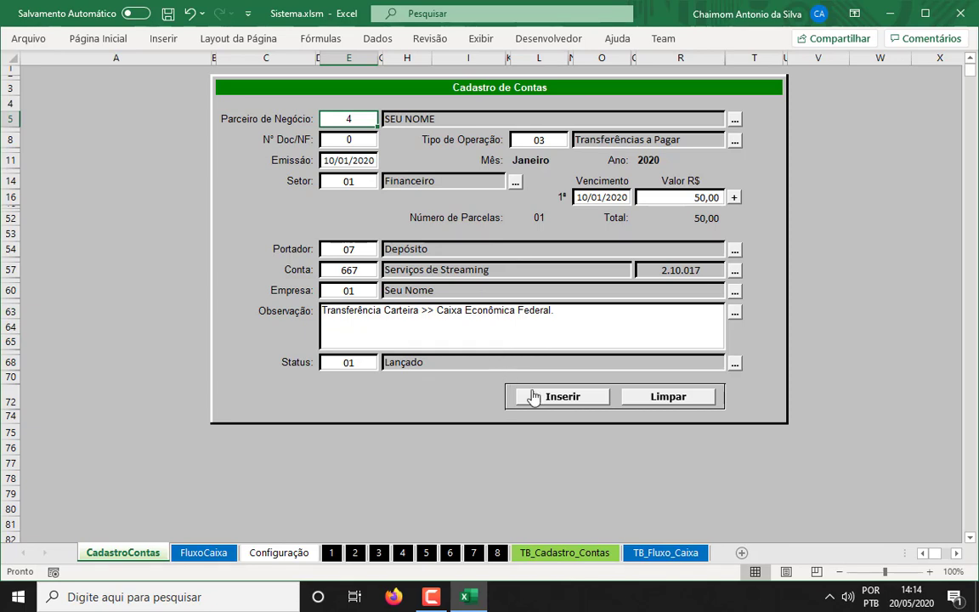
{"action": "left_click", "coordinate": [560, 397]}
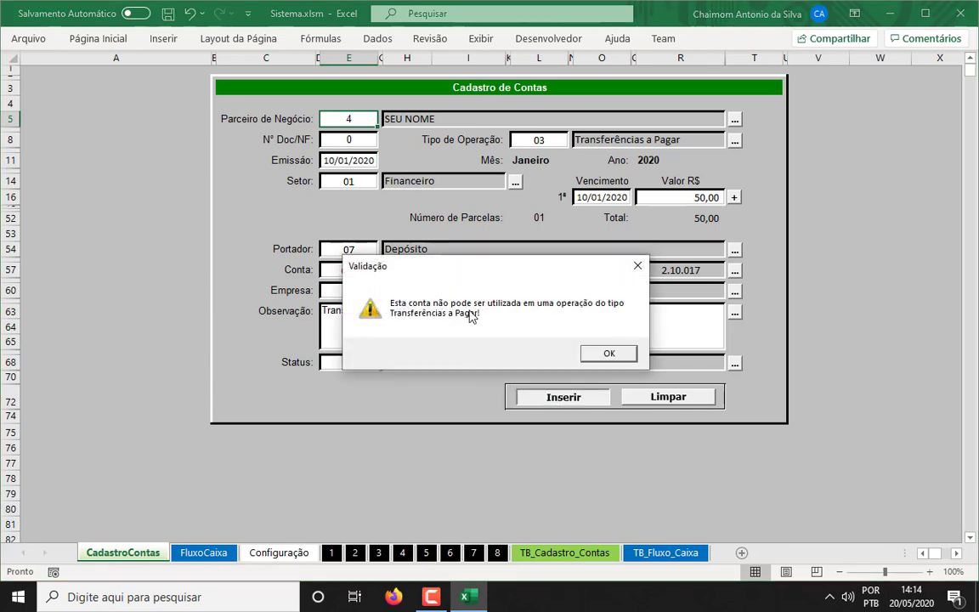
{"action": "left_click", "coordinate": [628, 357]}
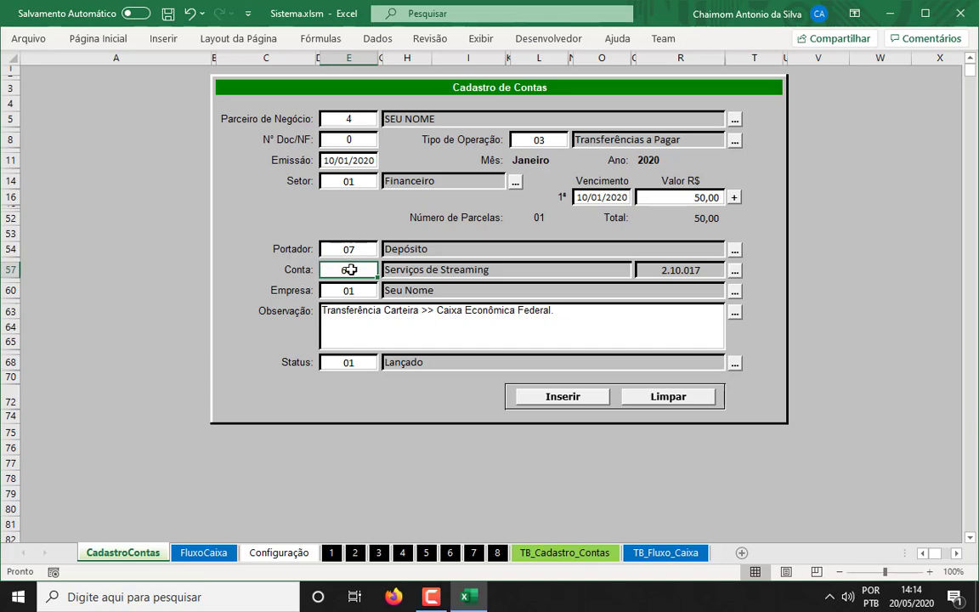
Step: Look through the Plano de Contas lookup list for an account suited to transfers, and close it without choosing one
{"action": "left_click", "coordinate": [736, 275]}
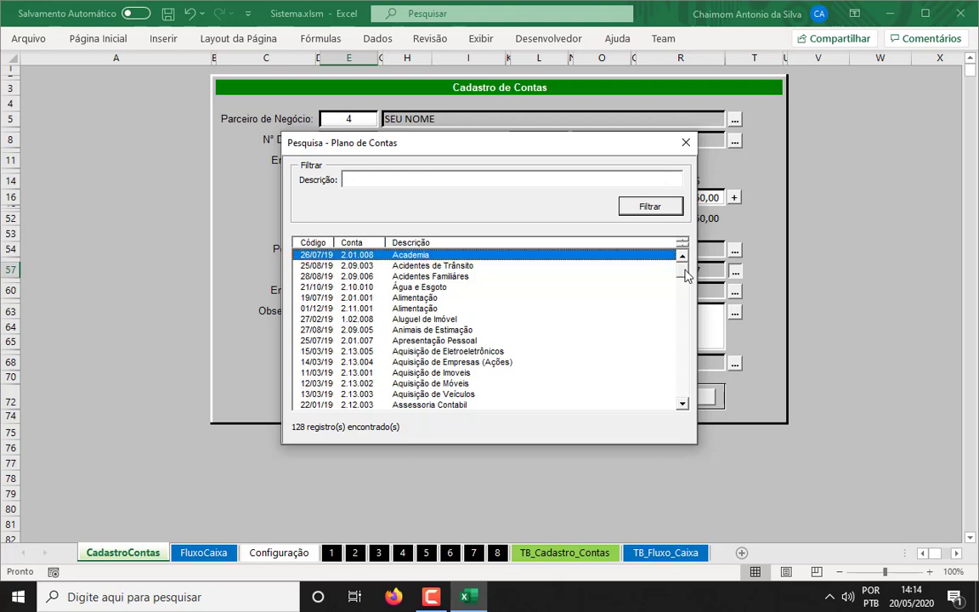
{"action": "mouse_move", "coordinate": [687, 275]}
{"action": "left_mouse_down"}
{"action": "mouse_move", "coordinate": [687, 310]}
{"action": "mouse_move", "coordinate": [687, 293]}
{"action": "left_mouse_up"}
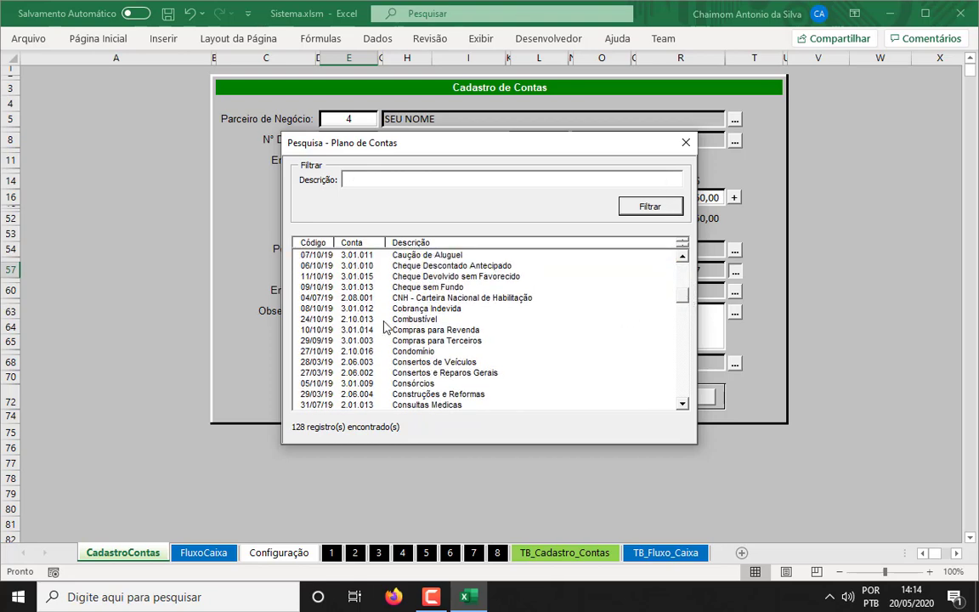
{"action": "left_click", "coordinate": [357, 308]}
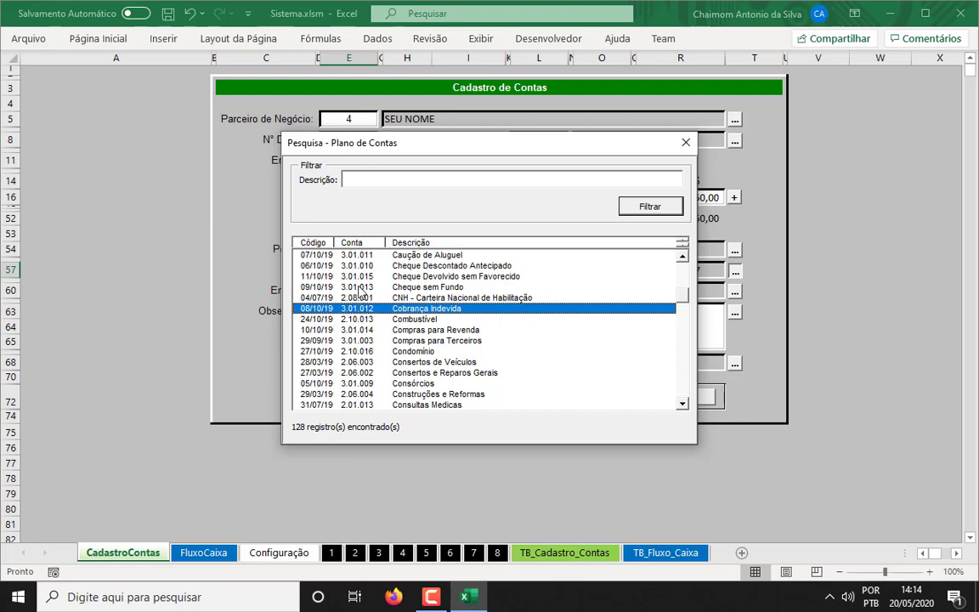
{"action": "left_click", "coordinate": [359, 277]}
{"action": "left_click", "coordinate": [361, 269]}
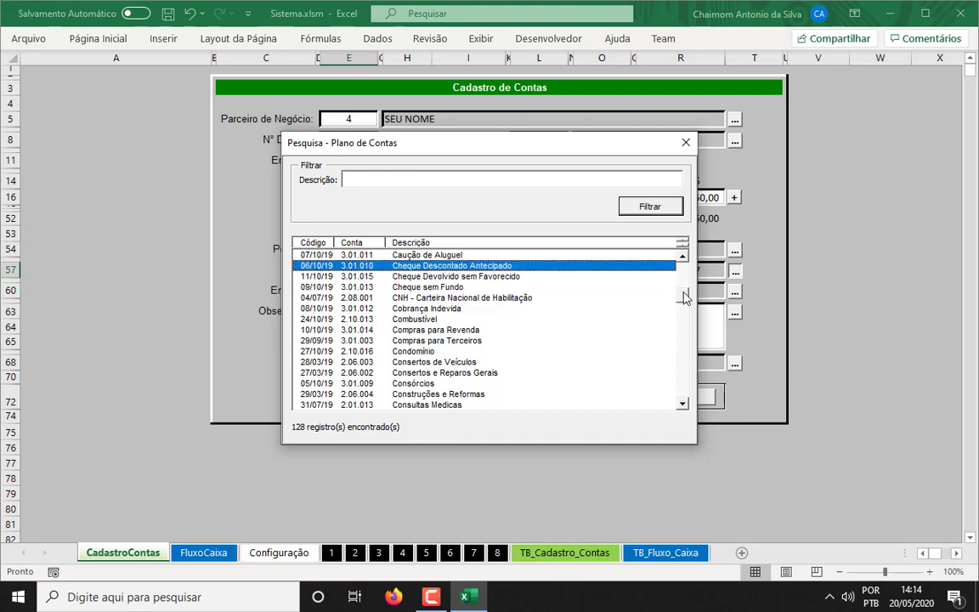
{"action": "left_click_drag", "start_coordinate": [685, 301], "coordinate": [682, 263]}
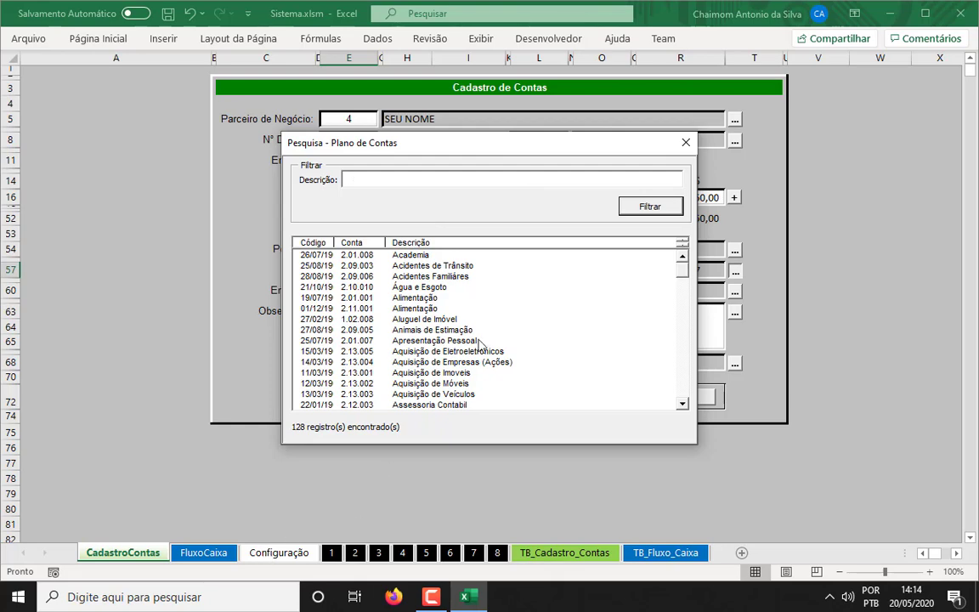
{"action": "left_click", "coordinate": [685, 141]}
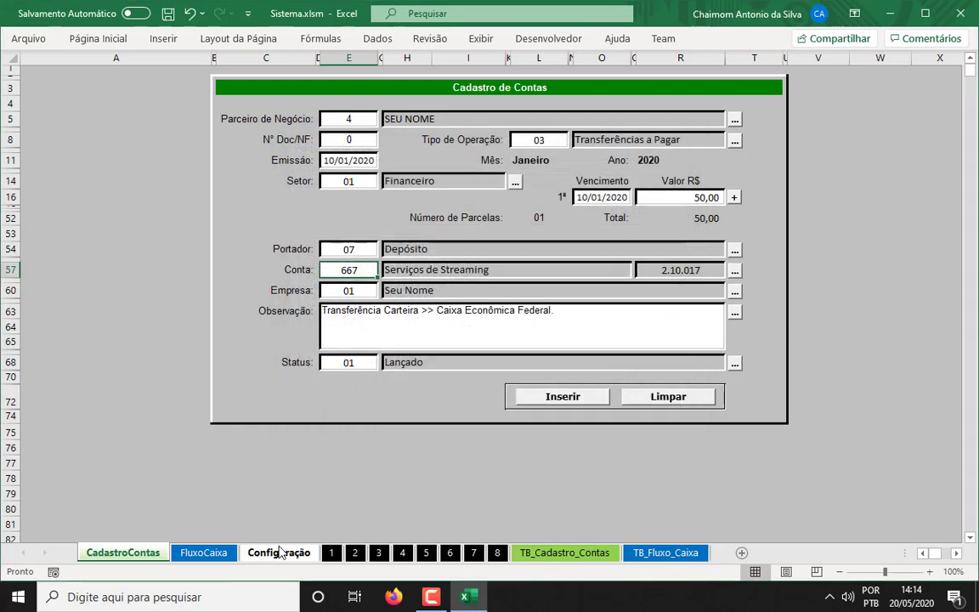
Step: Examine the Plano de Contas table on the Configuração sheet for the account codes in the transfers group
{"action": "left_click", "coordinate": [279, 552]}
{"action": "left_click", "coordinate": [525, 325]}
{"action": "key", "text": "Left"}
{"action": "key", "text": "Left"}
{"action": "key", "text": "Left"}
{"action": "key", "text": "Left"}
{"action": "key", "text": "Left"}
{"action": "key", "text": "Left"}
{"action": "key", "text": "Left"}
{"action": "key", "text": "Left"}
{"action": "key", "text": "Left"}
{"action": "key", "text": "Left"}
{"action": "key", "text": "Left"}
{"action": "key", "text": "Left"}
{"action": "key", "text": "Left"}
{"action": "key", "text": "Left"}
{"action": "key", "text": "Left"}
{"action": "key", "text": "Left"}
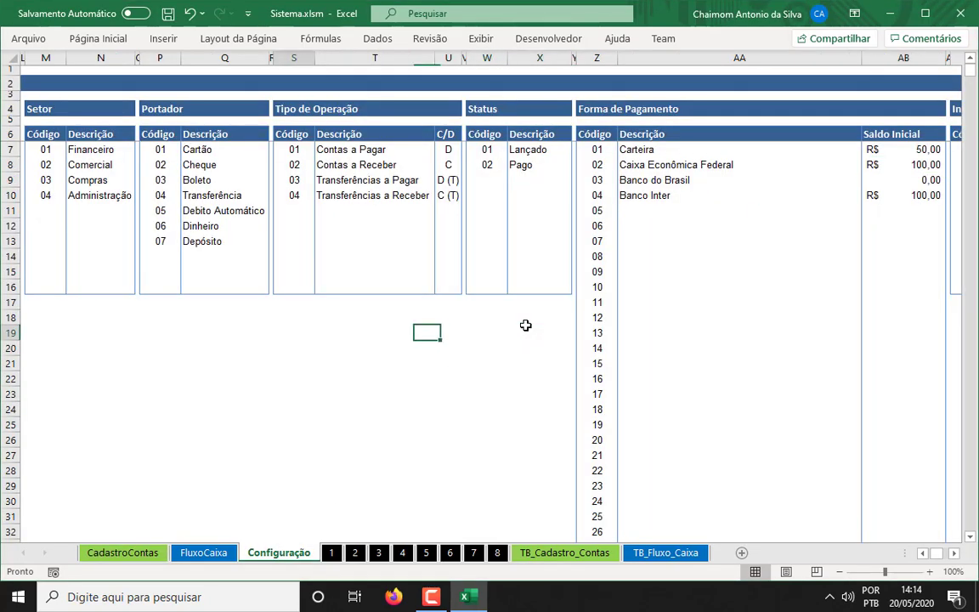
{"action": "key", "text": "Left"}
{"action": "key", "text": "Left"}
{"action": "key", "text": "Left"}
{"action": "key", "text": "Left"}
{"action": "key", "text": "Left"}
{"action": "key", "text": "Left"}
{"action": "key", "text": "Left"}
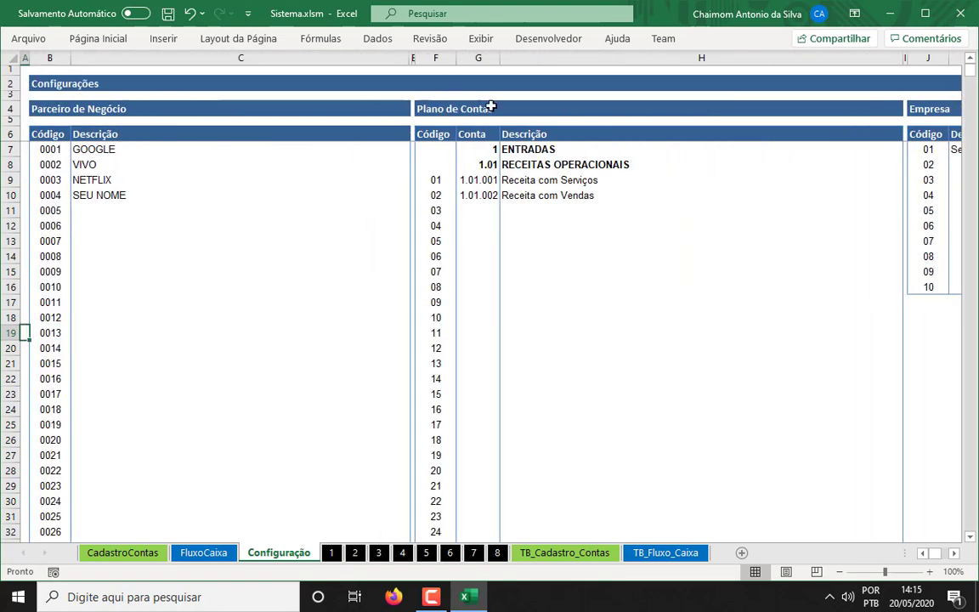
{"action": "left_click", "coordinate": [446, 179]}
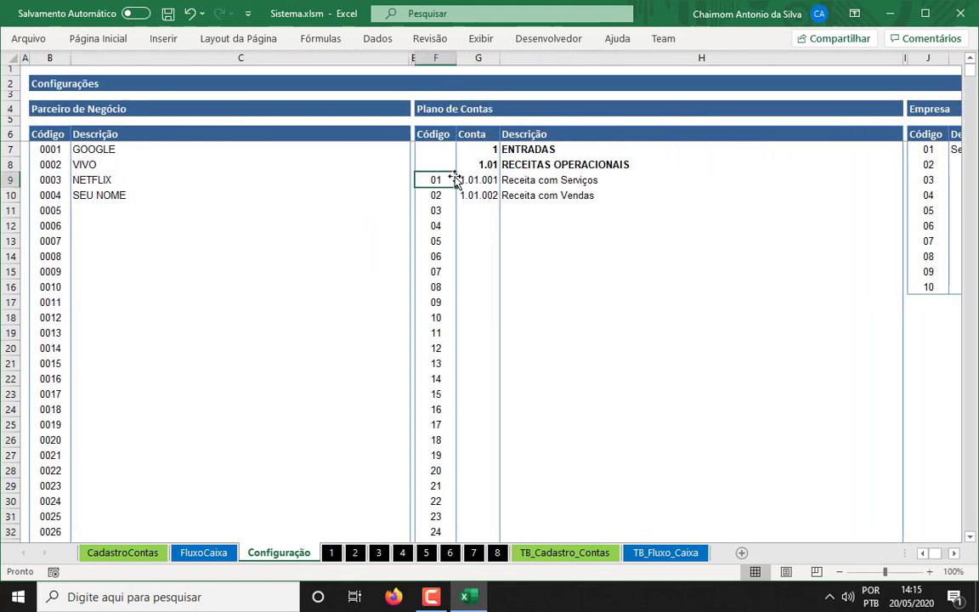
{"action": "key", "text": "ctrl+Down"}
{"action": "scroll", "coordinate": [809, 371], "scroll_direction": "up", "scroll_amount": 3}
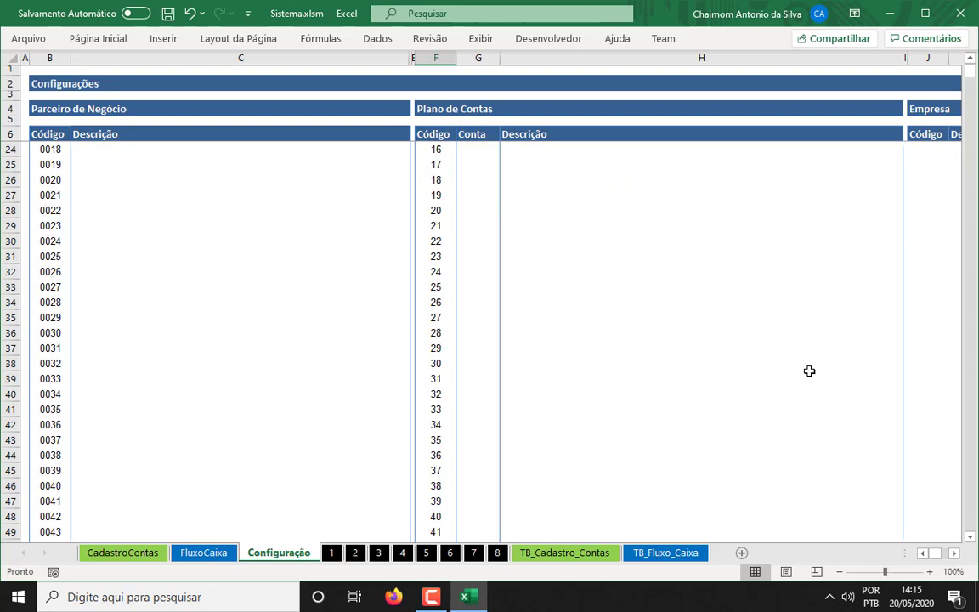
{"action": "key", "text": "ctrl+Down"}
{"action": "key", "text": "ctrl+Down"}
{"action": "key", "text": "ctrl+Down"}
{"action": "key", "text": "ctrl+Down"}
{"action": "key", "text": "ctrl+Down"}
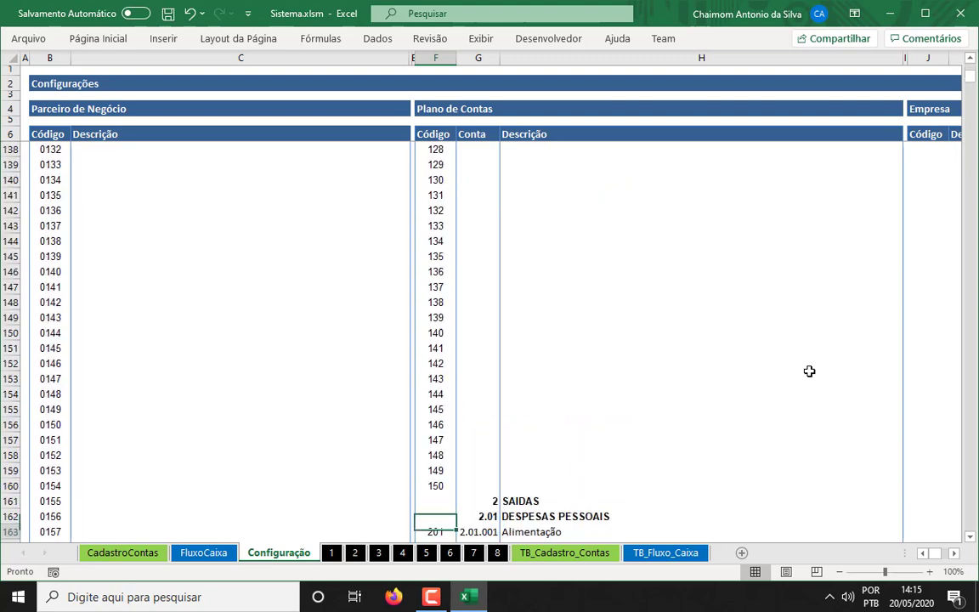
{"action": "key", "text": "ctrl+Down"}
{"action": "key", "text": "ctrl+Down"}
{"action": "key", "text": "ctrl+Down"}
{"action": "key", "text": "ctrl+Down"}
{"action": "key", "text": "ctrl+Down"}
{"action": "key", "text": "ctrl+Down"}
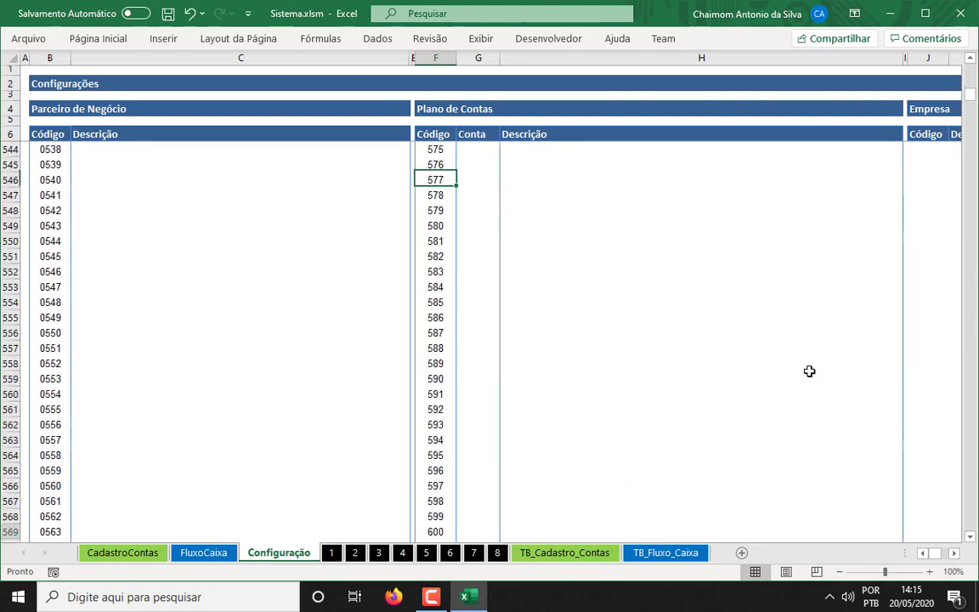
{"action": "key", "text": "ctrl+Down"}
{"action": "key", "text": "ctrl+Down"}
{"action": "key", "text": "ctrl+Down"}
{"action": "key", "text": "ctrl+Down"}
{"action": "key", "text": "ctrl+Down"}
{"action": "key", "text": "ctrl+Down"}
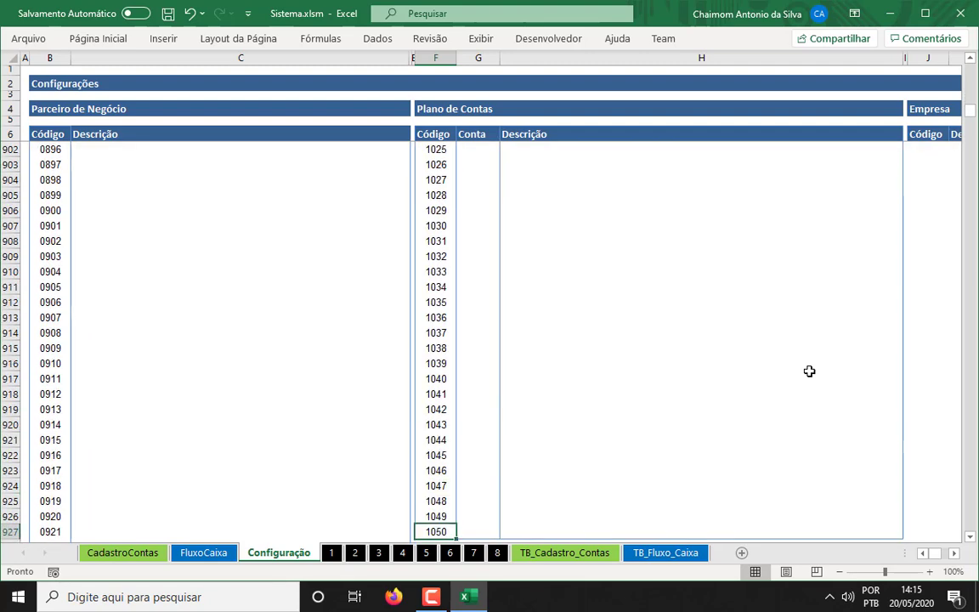
{"action": "key", "text": "ctrl+Down"}
{"action": "key", "text": "ctrl+Up"}
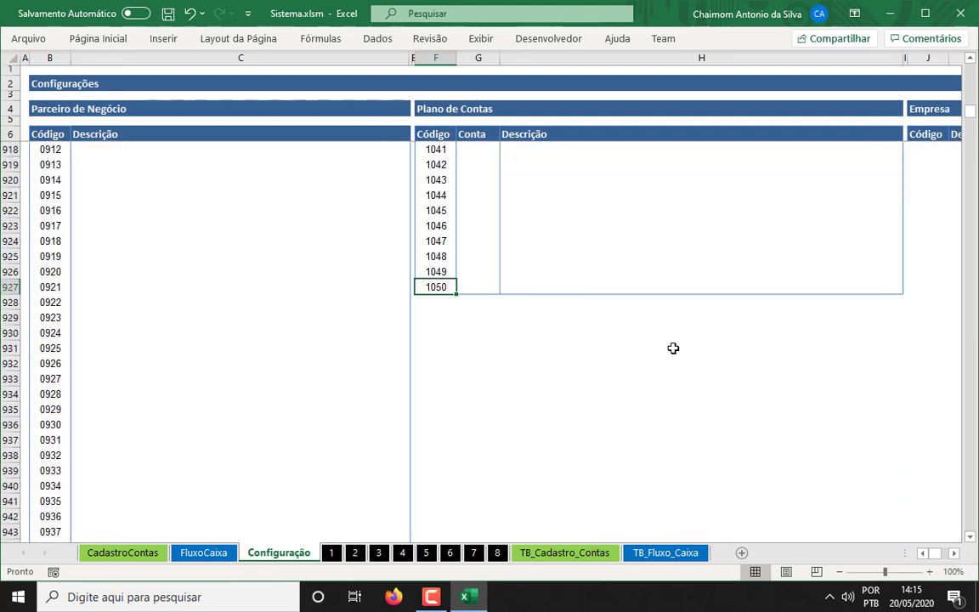
{"action": "scroll", "coordinate": [673, 348], "scroll_direction": "up", "scroll_amount": 14}
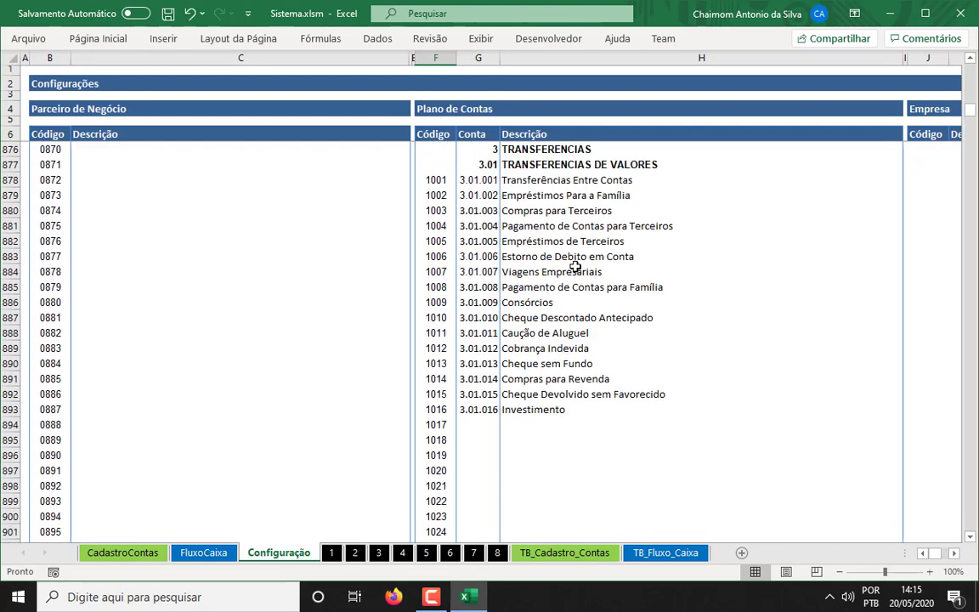
Step: Locate the Transferências Entre Contas row in the Plano de Contas table, and return to the Cadastro de Contas form
{"action": "left_click_drag", "start_coordinate": [415, 149], "coordinate": [689, 387]}
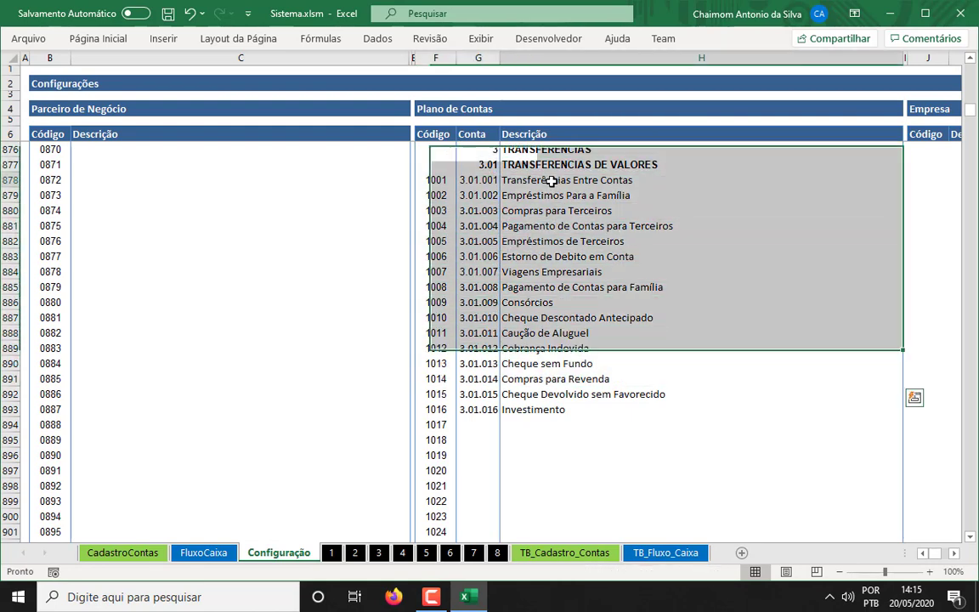
{"action": "left_click_drag", "start_coordinate": [552, 181], "coordinate": [432, 180]}
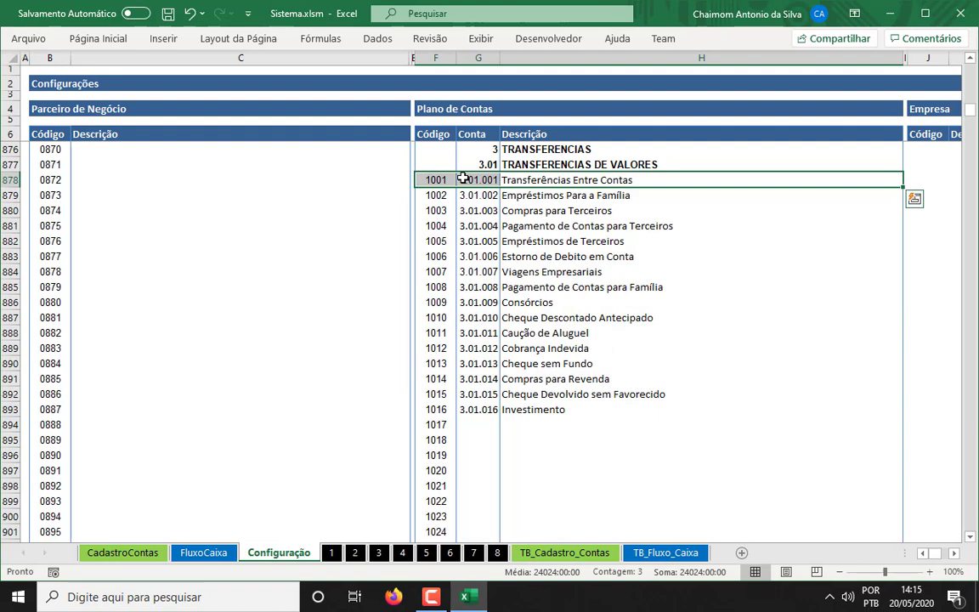
{"action": "left_click", "coordinate": [138, 554]}
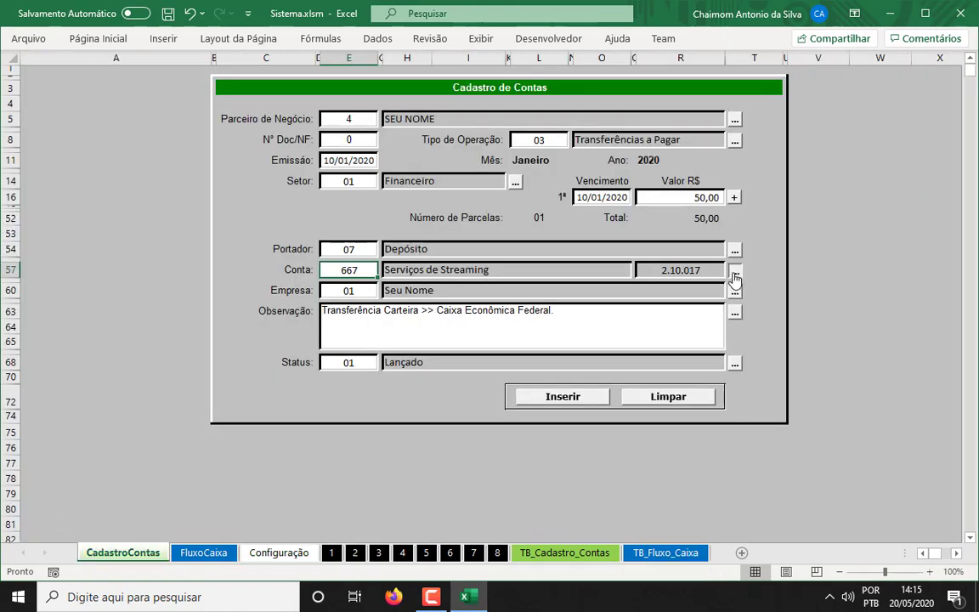
Step: Filter the Conta field's Plano de Contas lookup by the description "transferência"
{"action": "left_click", "coordinate": [734, 273]}
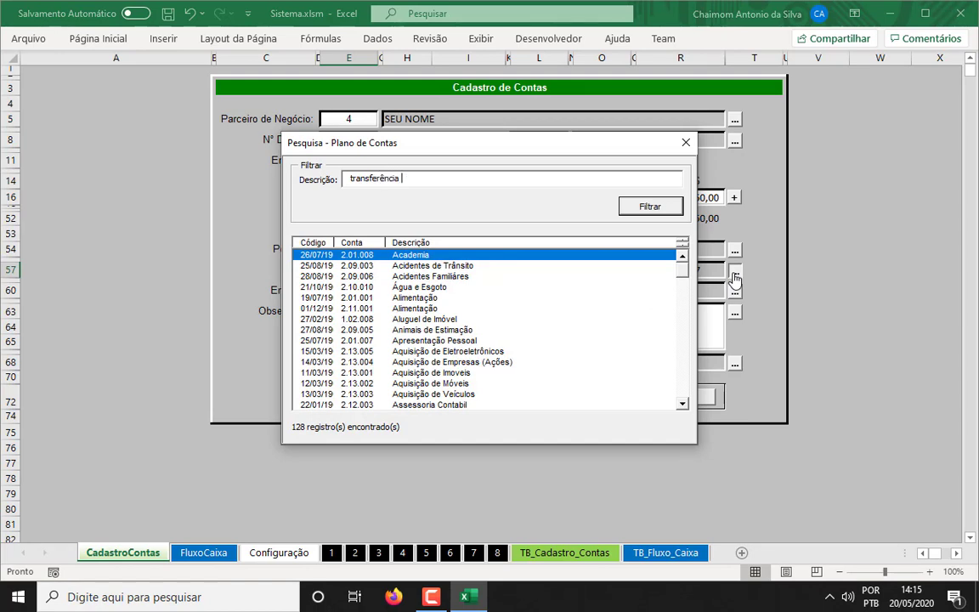
{"action": "key", "text": "Return"}
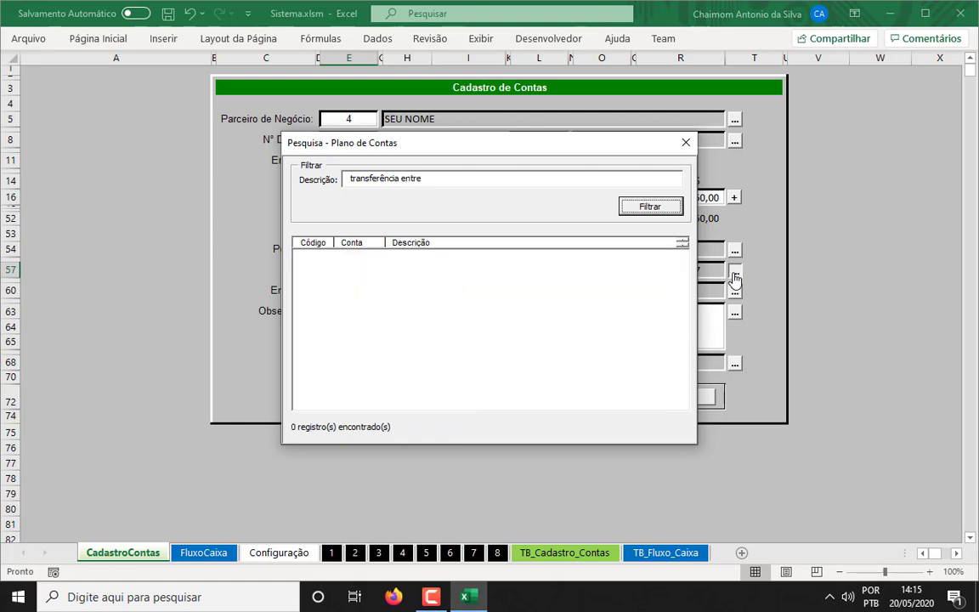
{"action": "key", "text": "shift+Tab"}
{"action": "type", "text": "transferencia"}
{"action": "key", "text": "Return"}
{"action": "left_click", "coordinate": [445, 183]}
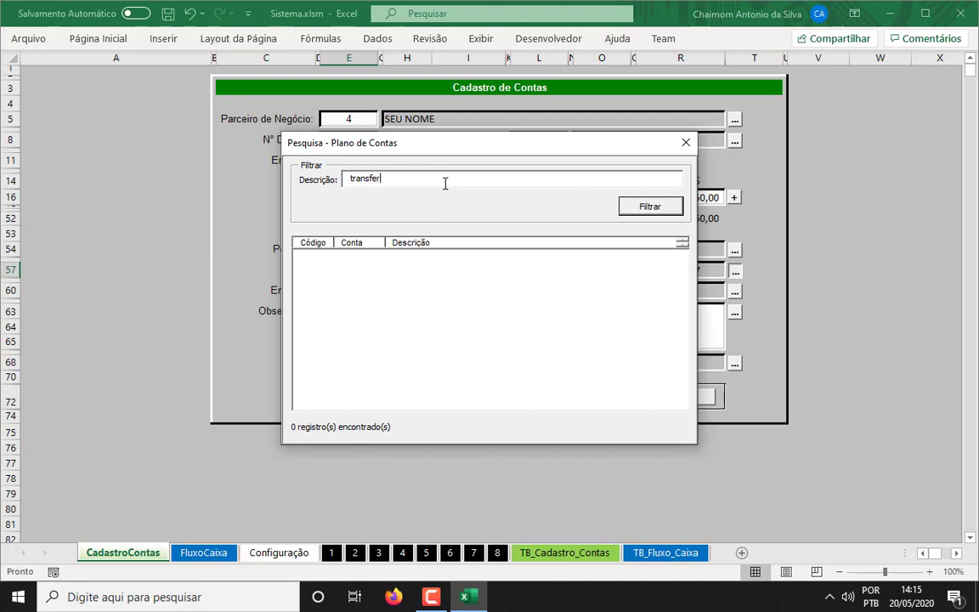
{"action": "type", "text": "ência"}
{"action": "key", "text": "Return"}
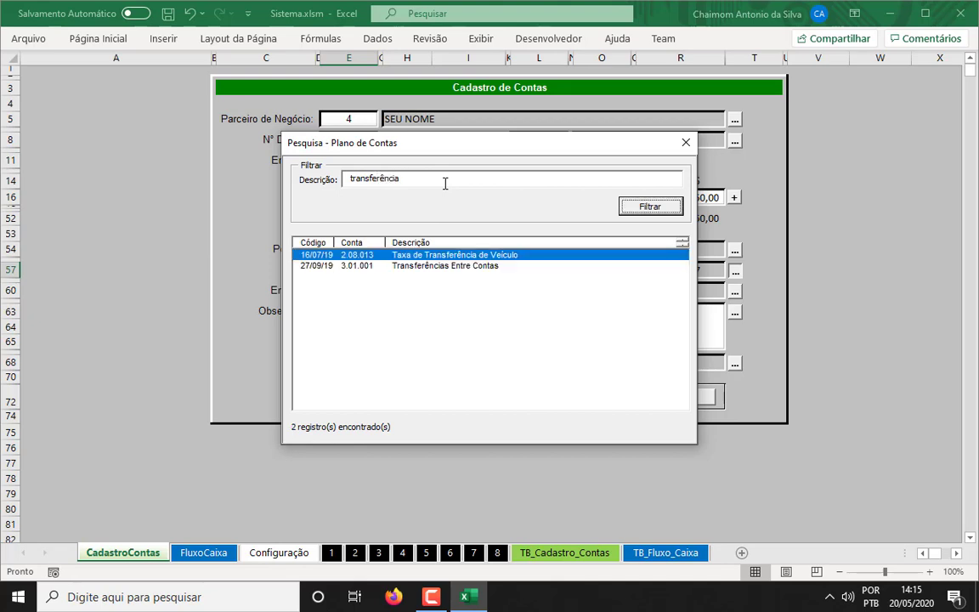
Step: Choose Transferências Entre Contas (3.01.001) as the Conta and insert the Transferências a Pagar entry
{"action": "left_click", "coordinate": [456, 267]}
{"action": "double_click", "coordinate": [484, 266]}
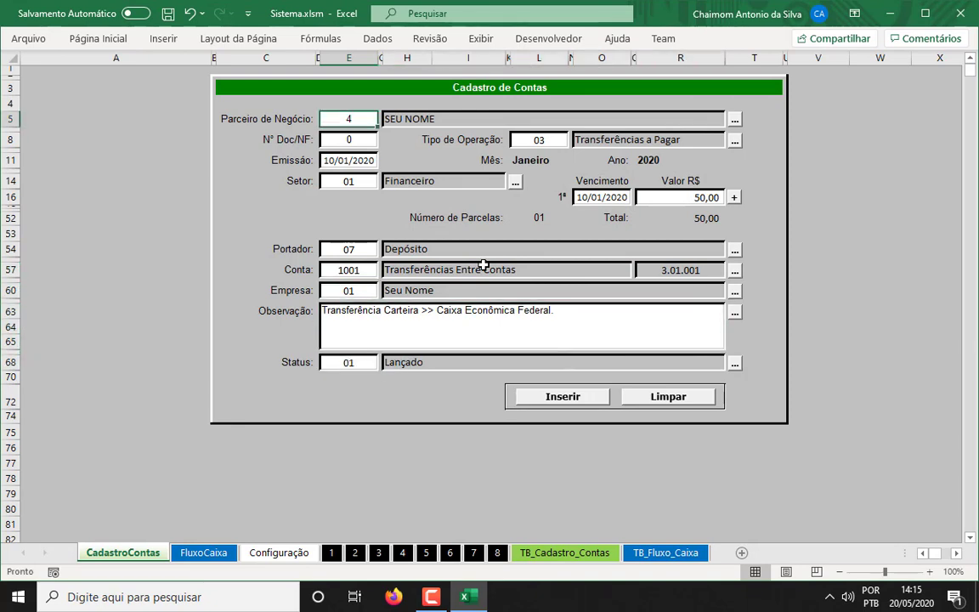
{"action": "left_click", "coordinate": [572, 398]}
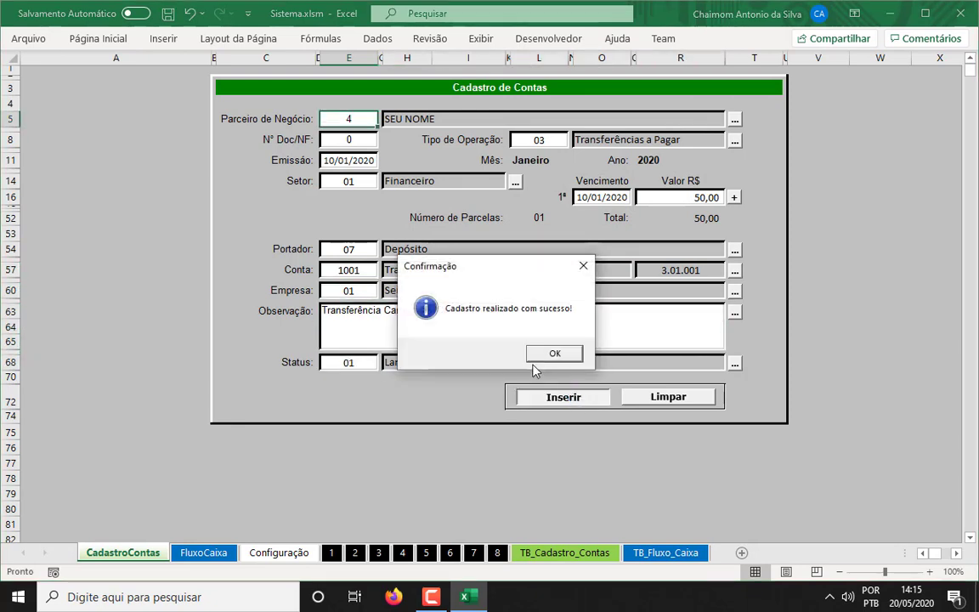
{"action": "left_click", "coordinate": [554, 355]}
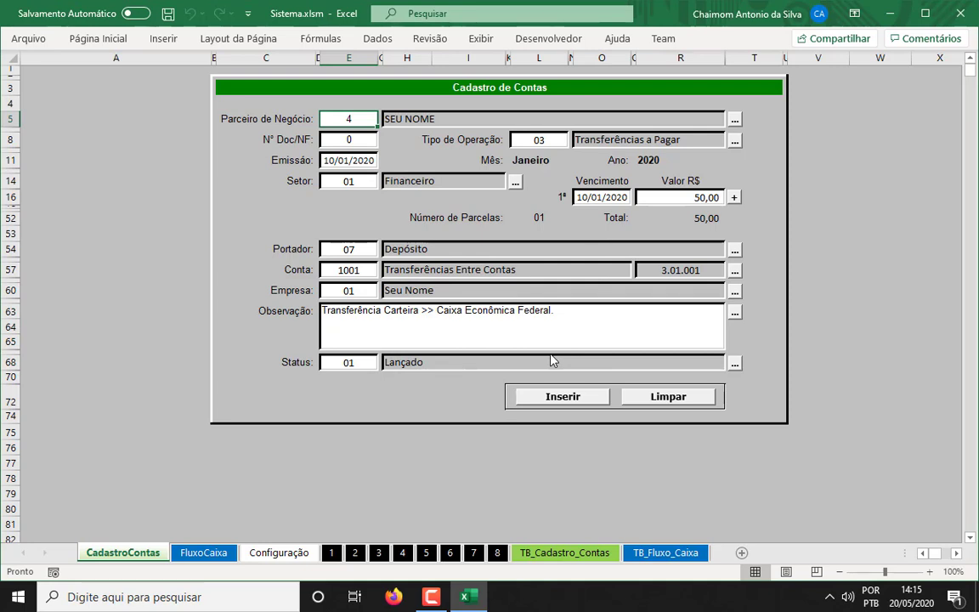
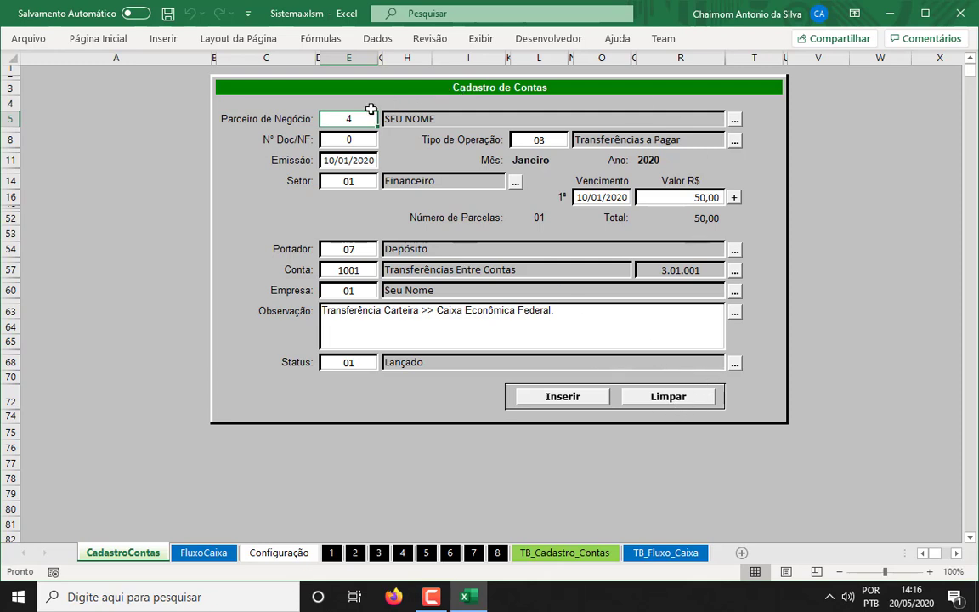
Step: Set the Tipo de Operação to 4, Transferências a Receber, for the matching incoming entry
{"action": "key", "text": "Tab"}
{"action": "key", "text": "Tab"}
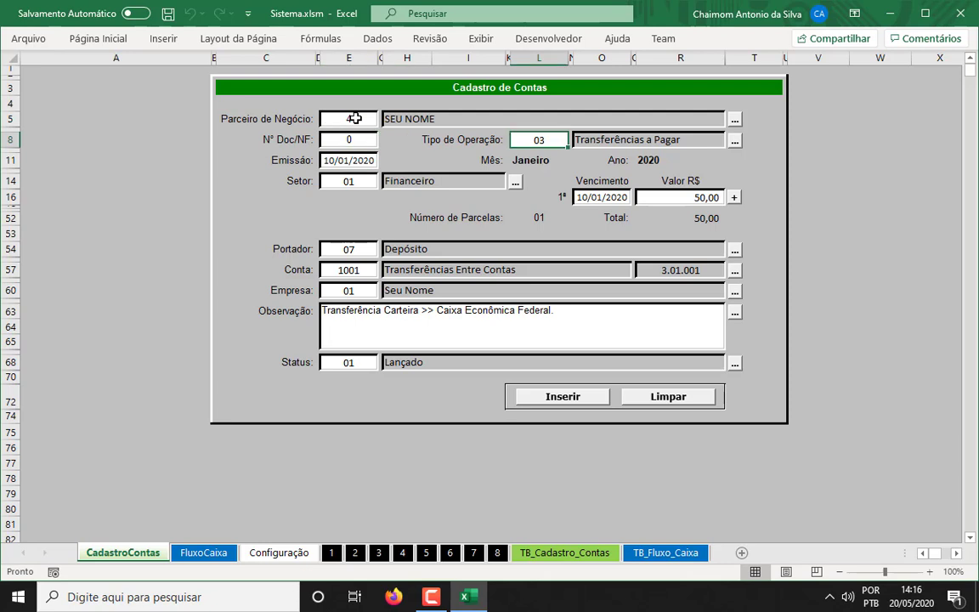
{"action": "type", "text": "4"}
{"action": "key", "text": "Tab"}
{"action": "key", "text": "Tab"}
{"action": "key", "text": "Tab"}
{"action": "key", "text": "Tab"}
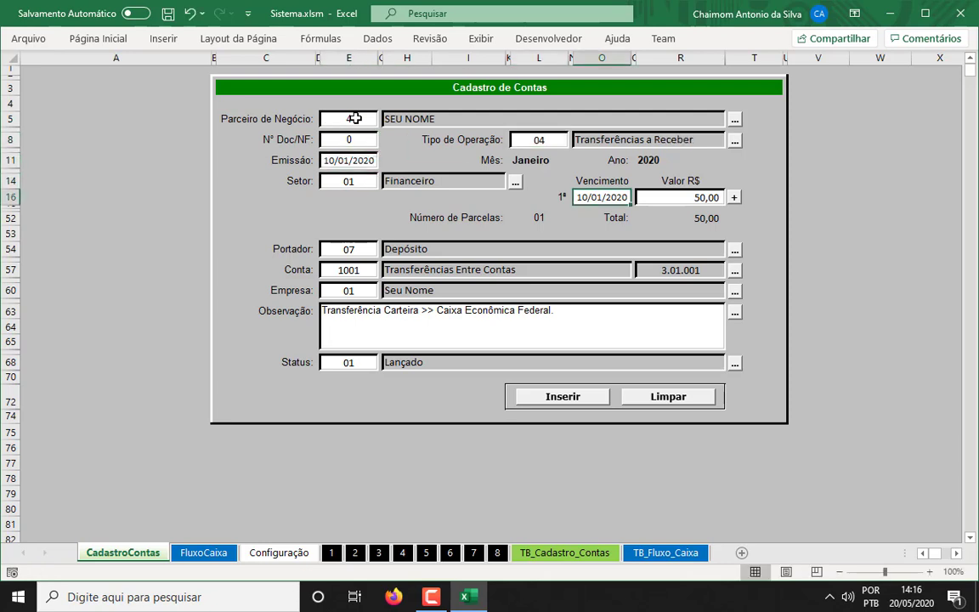
Step: Go through the remaining fields without changing them and insert the Transferências a Receber entry
{"action": "key", "text": "Tab"}
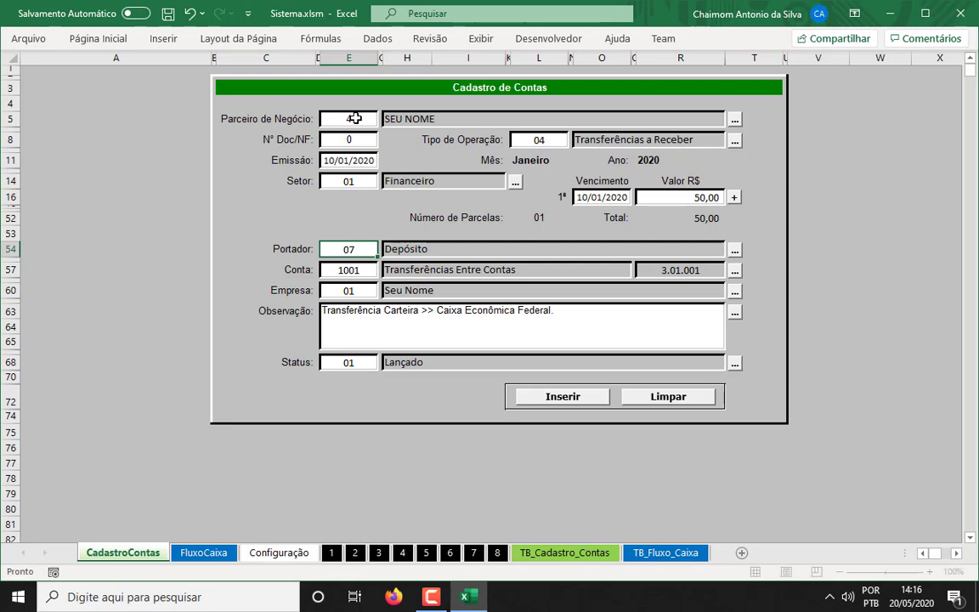
{"action": "key", "text": "Tab"}
{"action": "key", "text": "Tab"}
{"action": "key", "text": "Tab"}
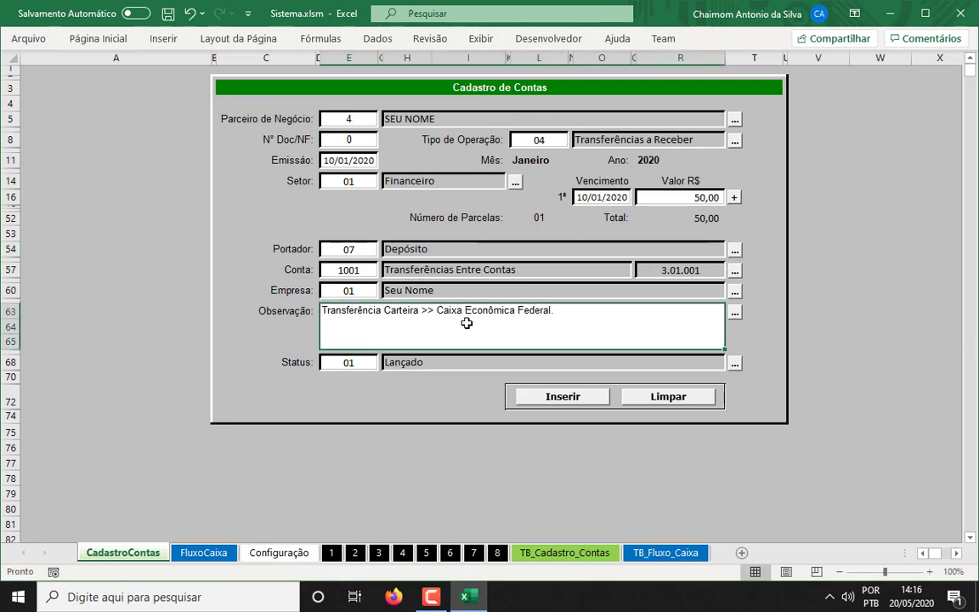
{"action": "key", "text": "Tab"}
{"action": "key", "text": "Tab"}
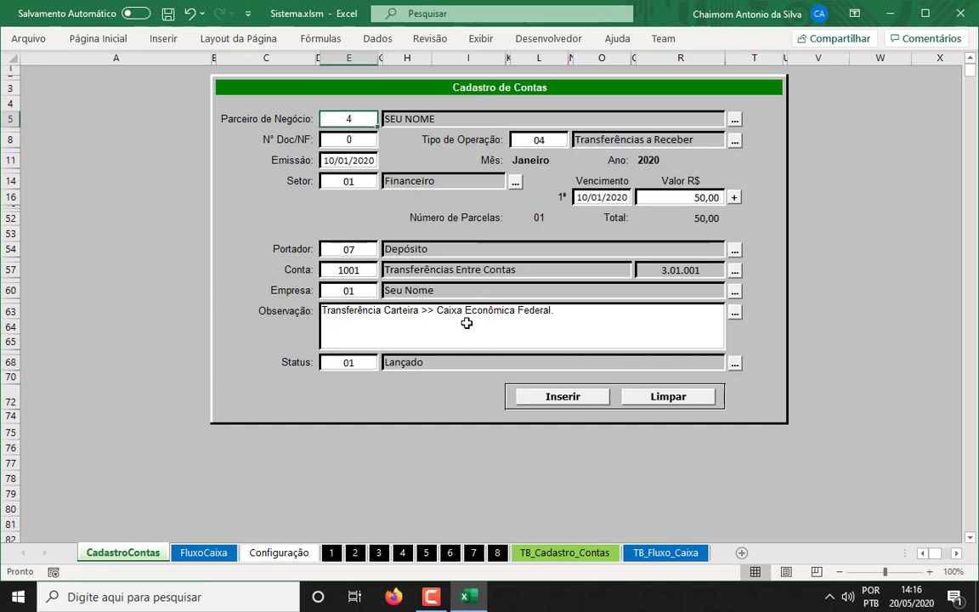
{"action": "left_click", "coordinate": [581, 401]}
{"action": "left_click", "coordinate": [557, 354]}
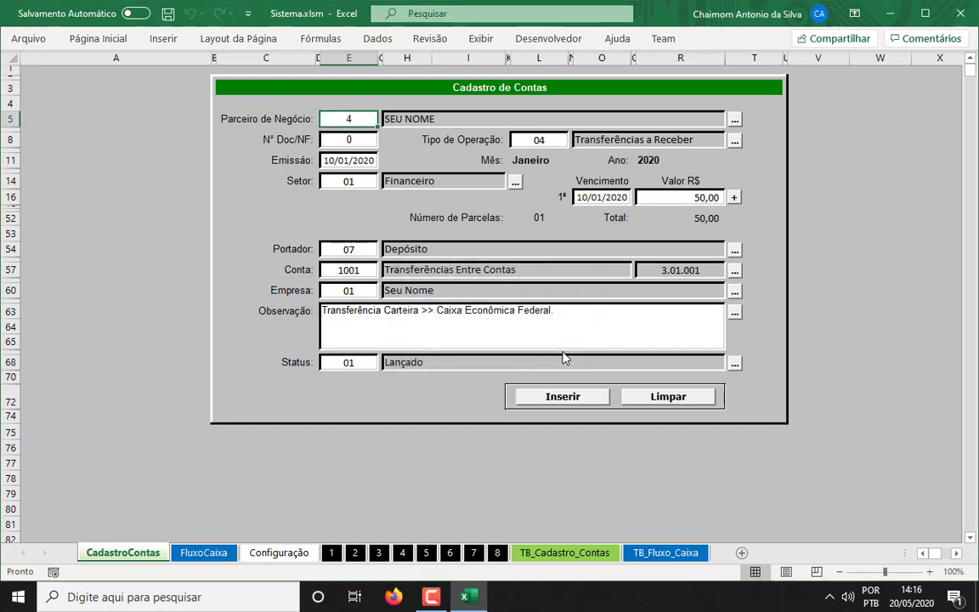
Step: Refresh the Contas a Pagar/Receber pivot table on sheet 1
{"action": "left_click", "coordinate": [333, 554]}
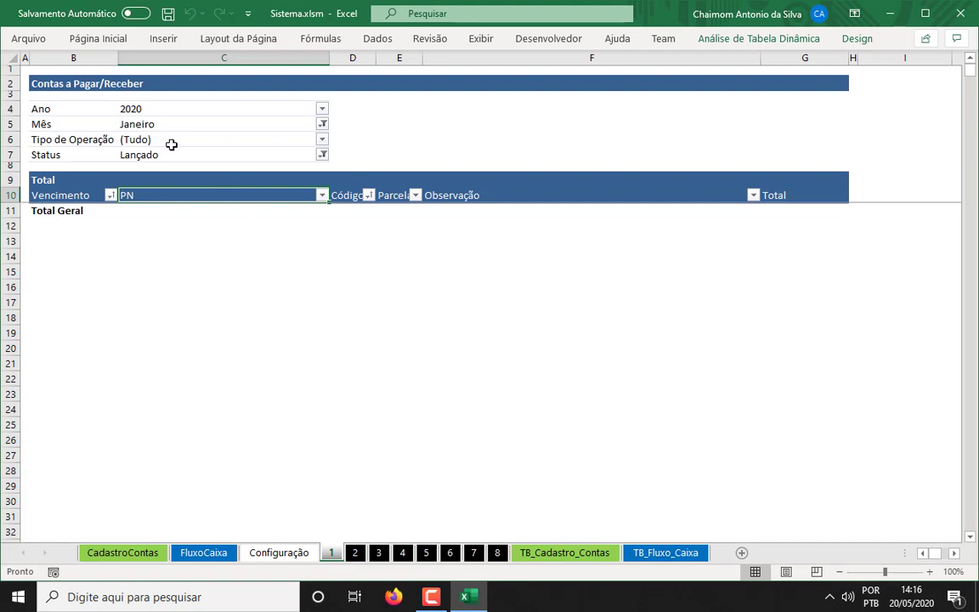
{"action": "right_click", "coordinate": [507, 201]}
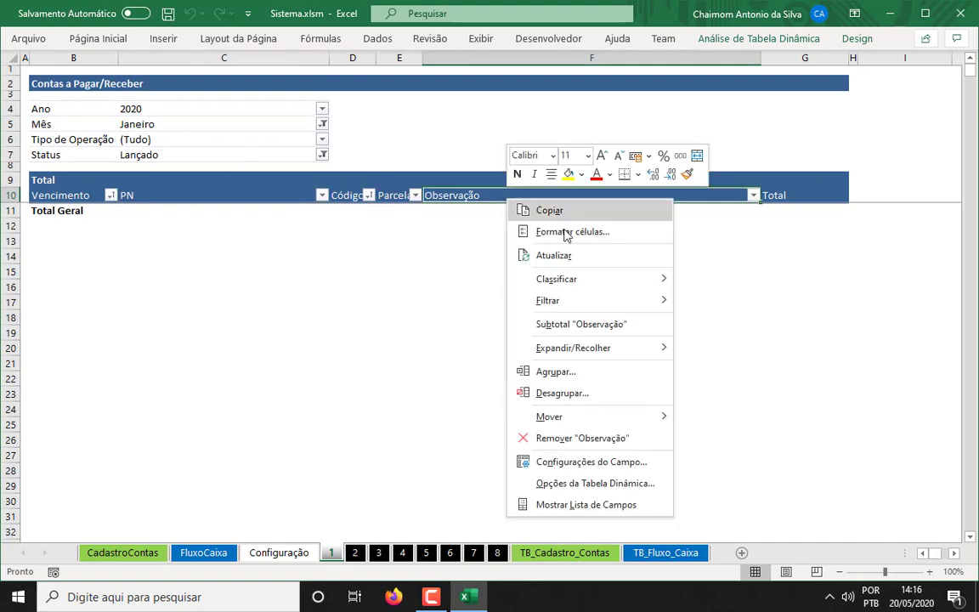
{"action": "left_click", "coordinate": [584, 262]}
Step: Examine the two transfer rows in the Contas a Pagar/Receber pivot table for their Código, Parcela, Observação and Total
{"action": "left_click", "coordinate": [218, 210]}
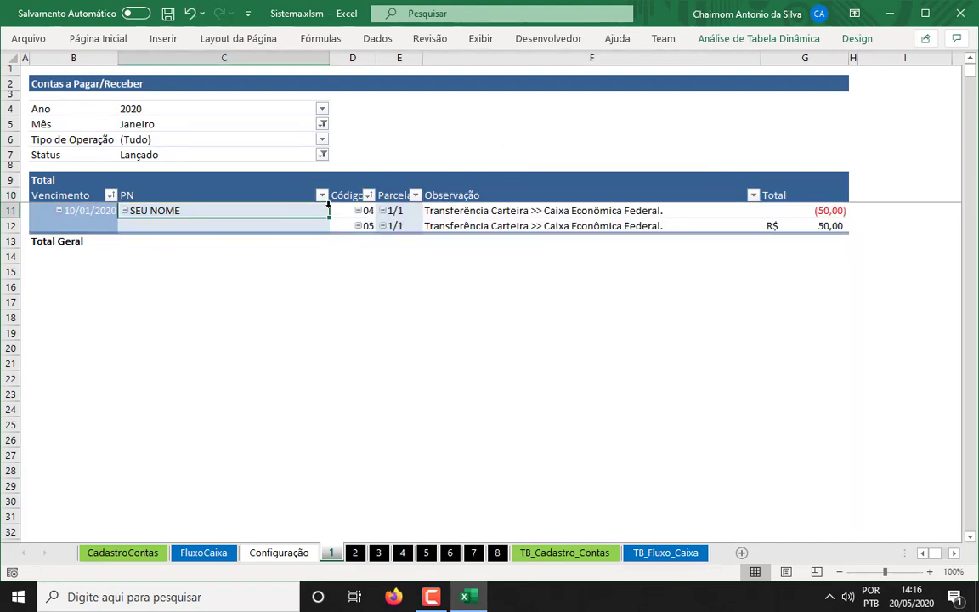
{"action": "key", "text": "Right"}
{"action": "key", "text": "shift+Right"}
{"action": "key", "text": "shift+Right"}
{"action": "key", "text": "shift+Right"}
{"action": "key", "text": "Down"}
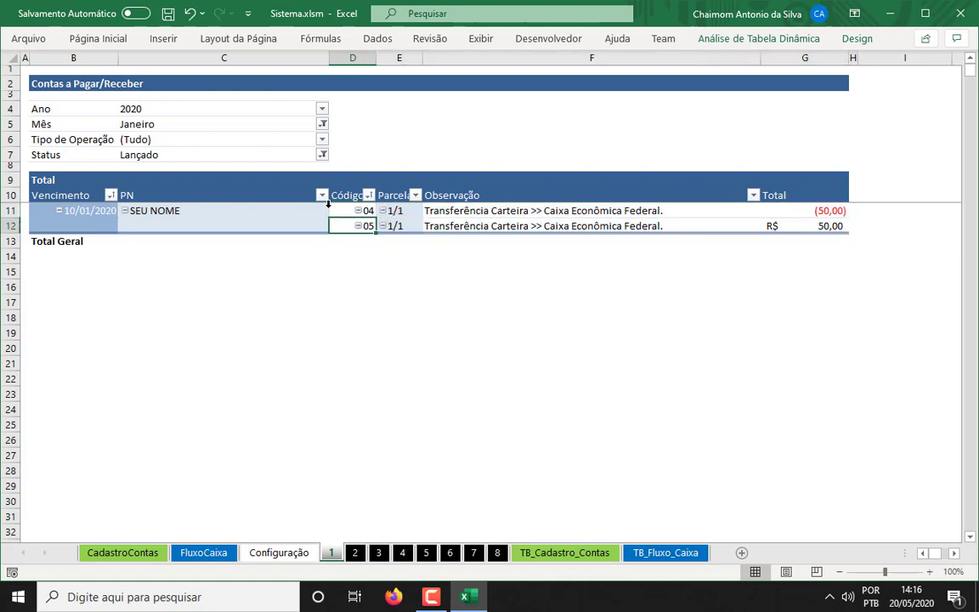
{"action": "key", "text": "shift+Right"}
{"action": "key", "text": "shift+Right"}
{"action": "key", "text": "shift+Right"}
{"action": "key", "text": "Up"}
{"action": "key", "text": "shift+Right"}
{"action": "key", "text": "shift+Right"}
{"action": "key", "text": "shift+Right"}
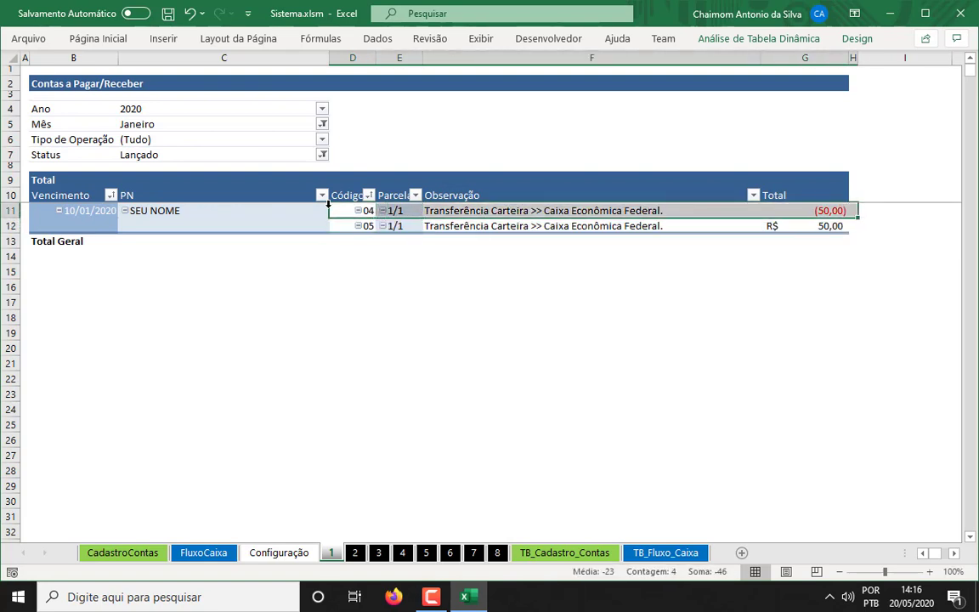
{"action": "key", "text": "Right"}
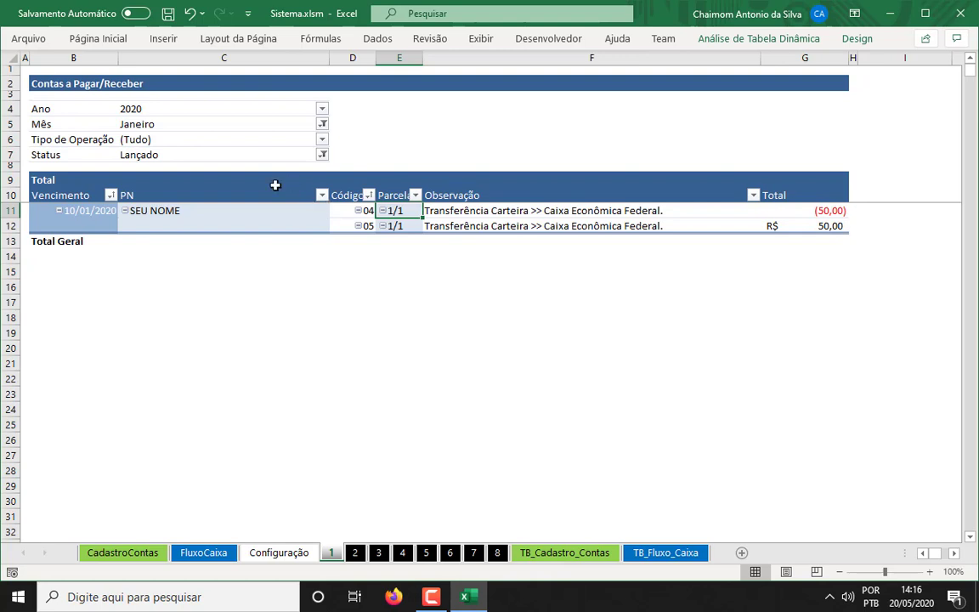
{"action": "left_click", "coordinate": [343, 210]}
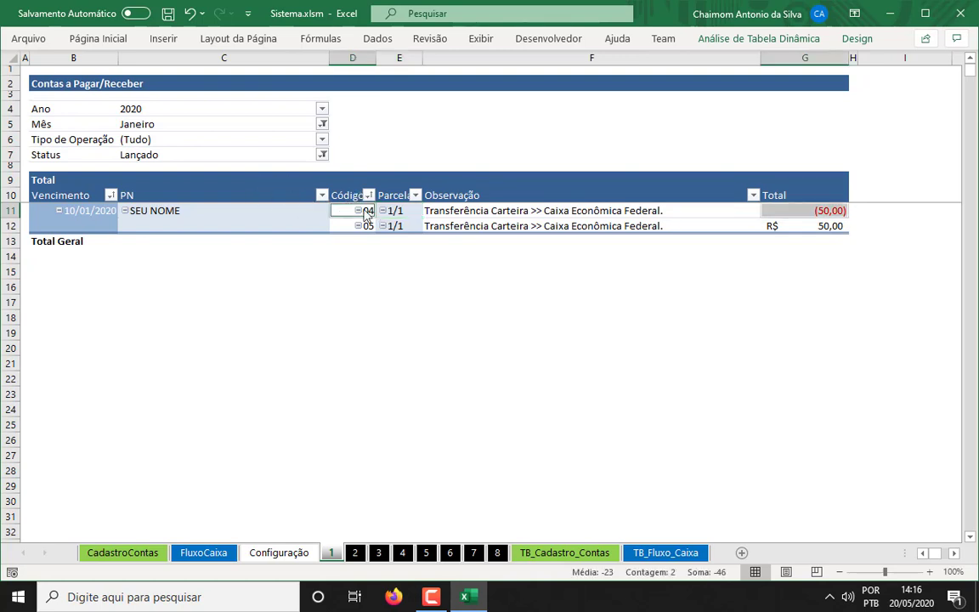
{"action": "left_click_drag", "start_coordinate": [793, 209], "coordinate": [363, 210]}
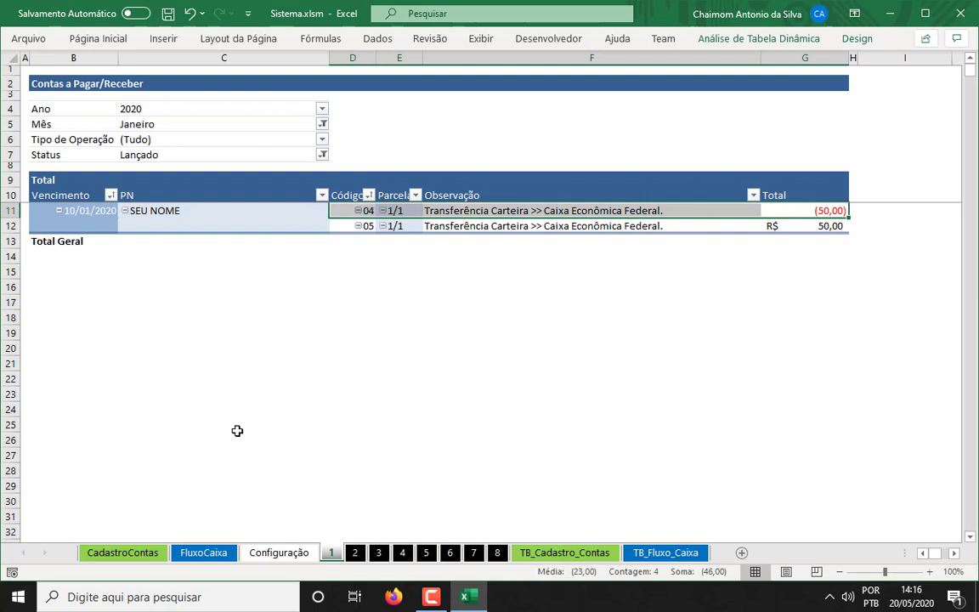
Step: Load the entry with Código 04 and Parcela 1/1 into the Movimentações - Fluxo de Caixa form
{"action": "left_click", "coordinate": [220, 554]}
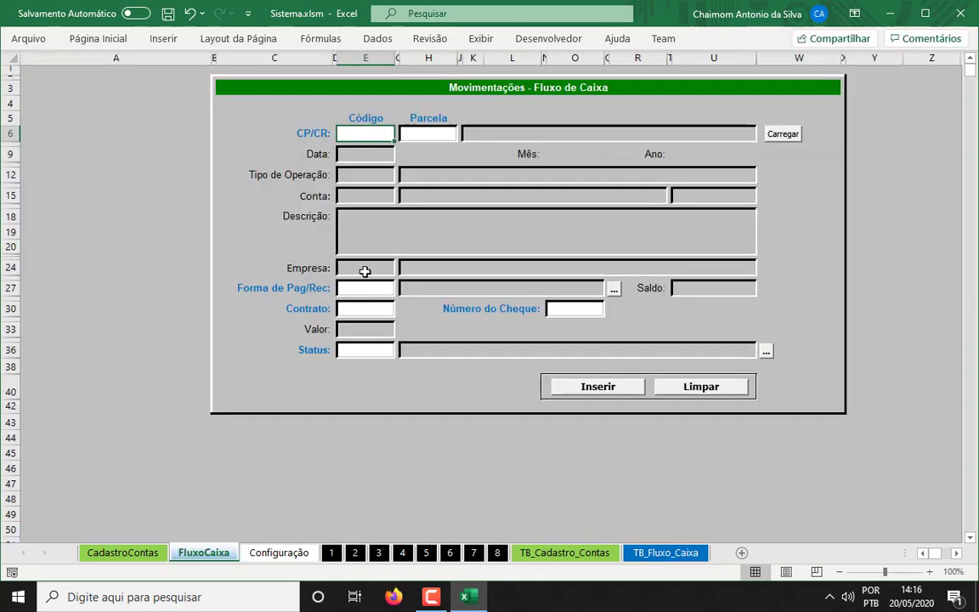
{"action": "type", "text": "04"}
{"action": "left_click", "coordinate": [445, 136]}
{"action": "type", "text": "1/1"}
{"action": "key", "text": "Return"}
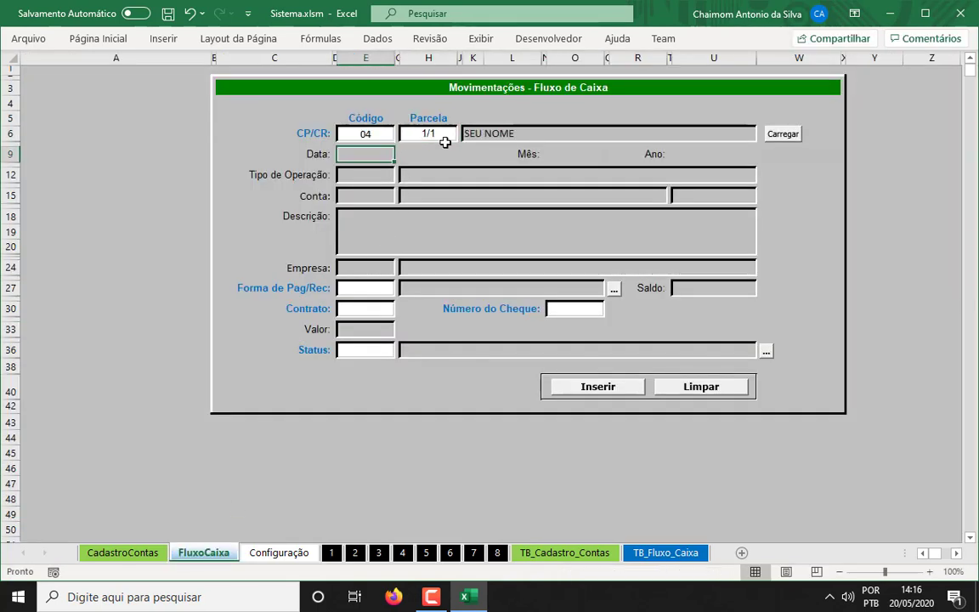
{"action": "left_click", "coordinate": [783, 135]}
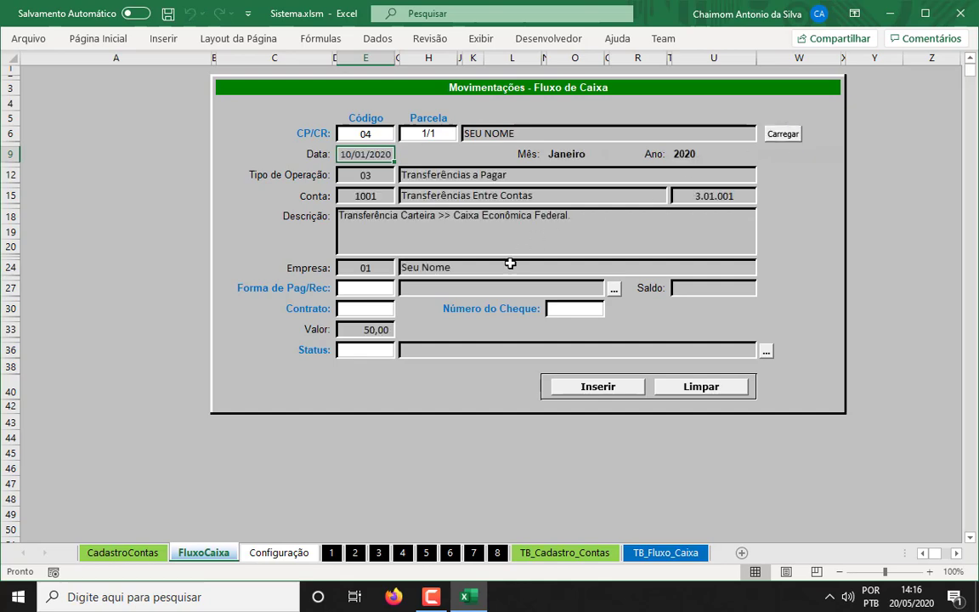
Step: Choose Caixa Econômica Federal as the Forma de Pag/Rec to check its balance
{"action": "left_click", "coordinate": [387, 286]}
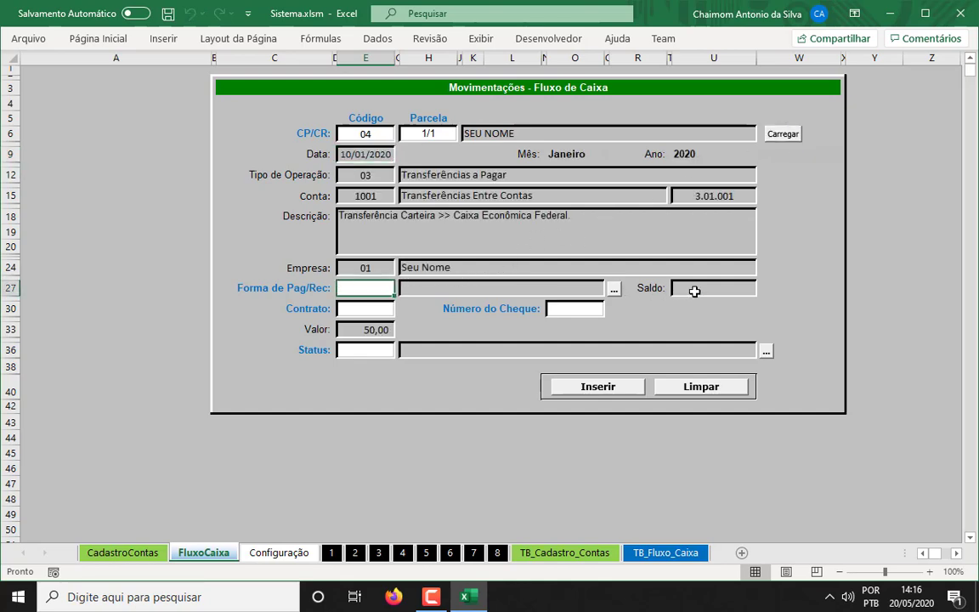
{"action": "left_click", "coordinate": [614, 289]}
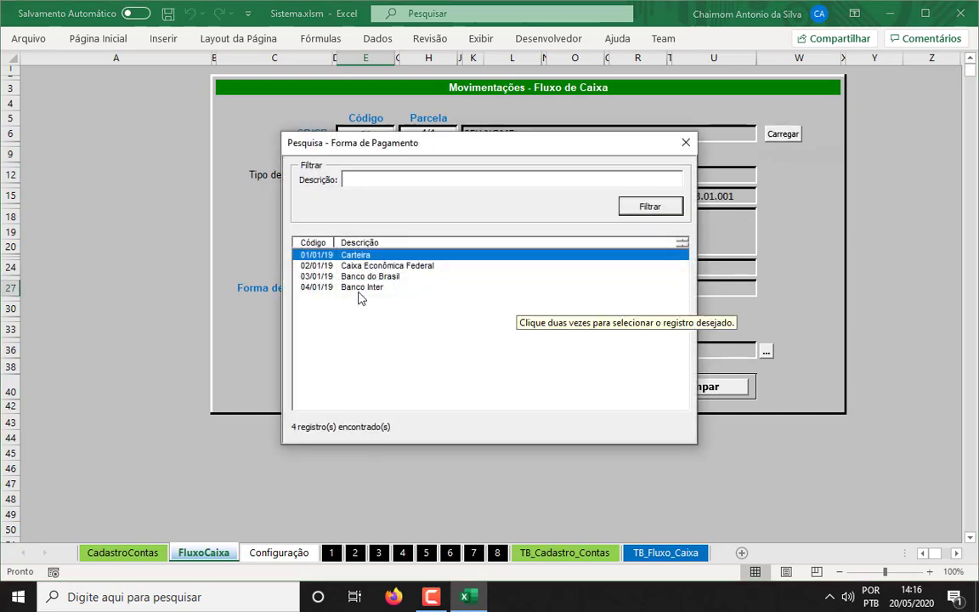
{"action": "double_click", "coordinate": [348, 266]}
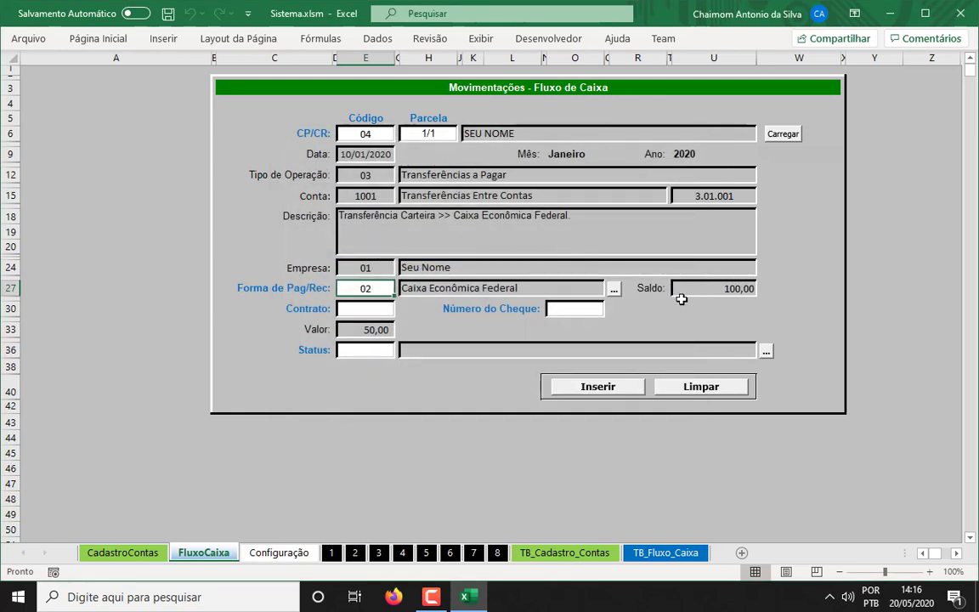
Step: Set the Forma de Pag/Rec to Carteira and the Status to 01, Lançado
{"action": "left_click", "coordinate": [614, 288]}
{"action": "double_click", "coordinate": [330, 255]}
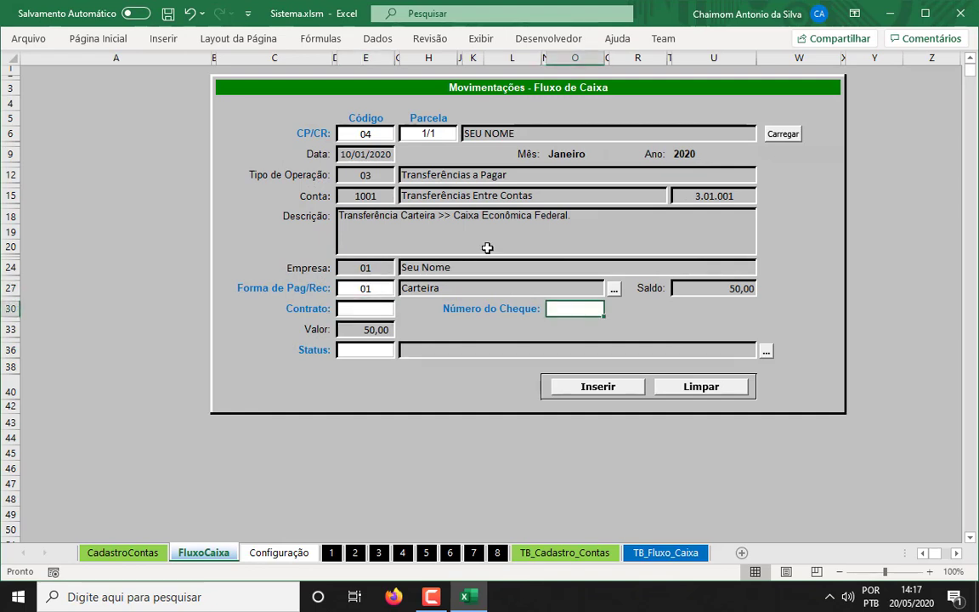
{"action": "key", "text": "Return"}
{"action": "type", "text": "01"}
{"action": "key", "text": "Return"}
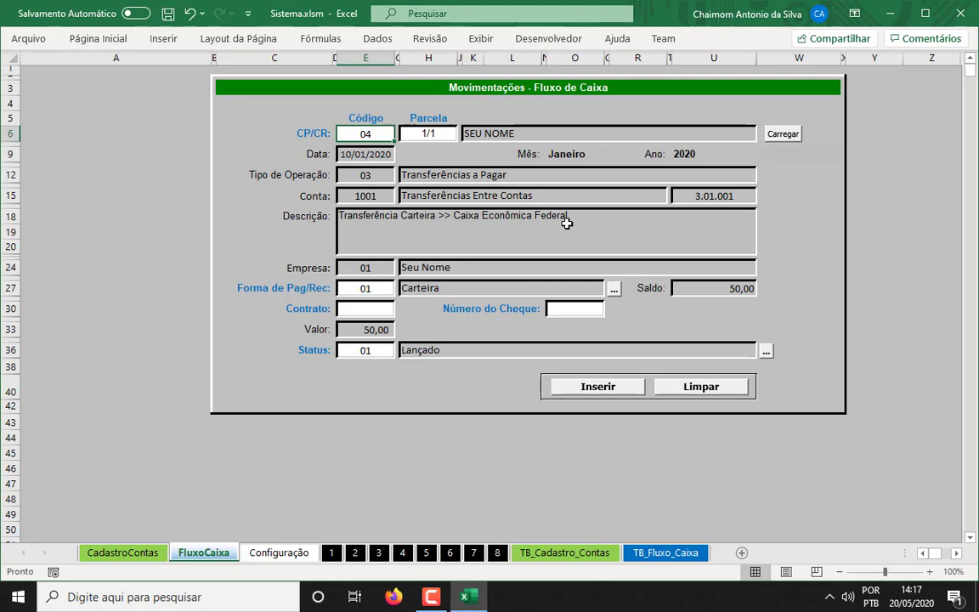
Step: Insert the outgoing transfer movement into the cash flow and acknowledge the confirmation
{"action": "left_click", "coordinate": [611, 389]}
{"action": "left_click", "coordinate": [554, 352]}
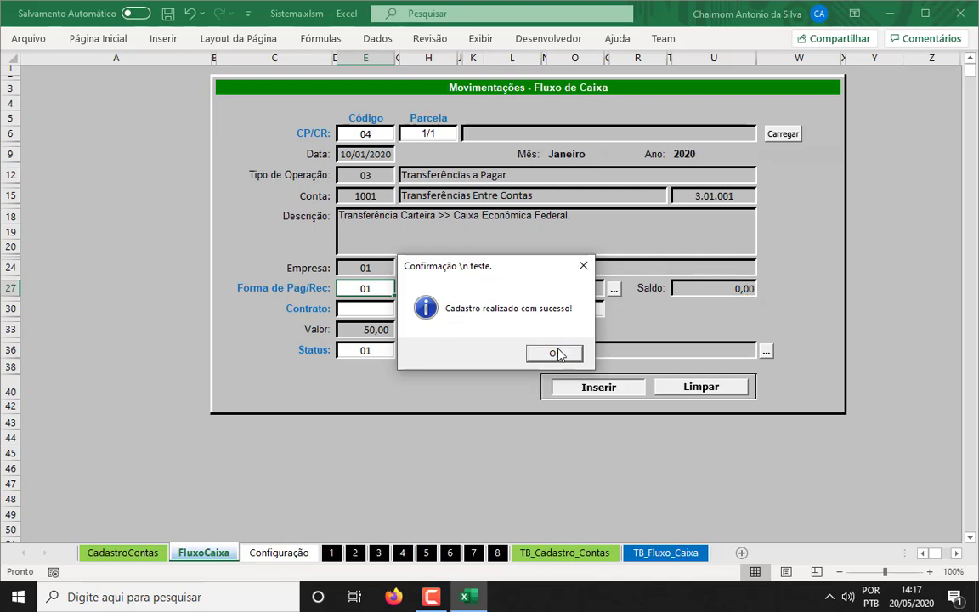
{"action": "left_click", "coordinate": [567, 357]}
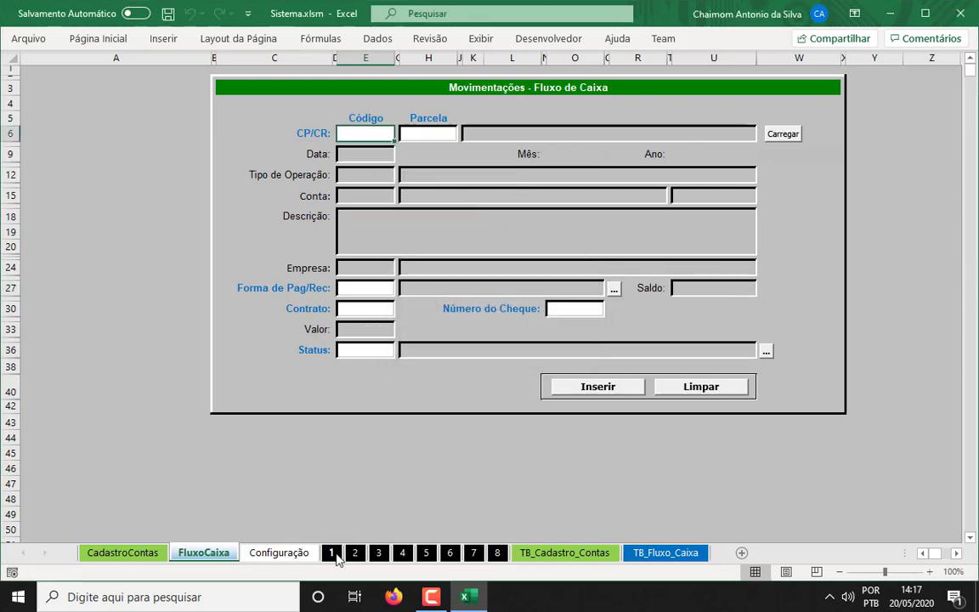
Step: Refresh the Contas a Pagar/Receber pivot table on sheet 1 and check the remaining transfer entry's row
{"action": "left_click", "coordinate": [331, 553]}
{"action": "right_click", "coordinate": [250, 213]}
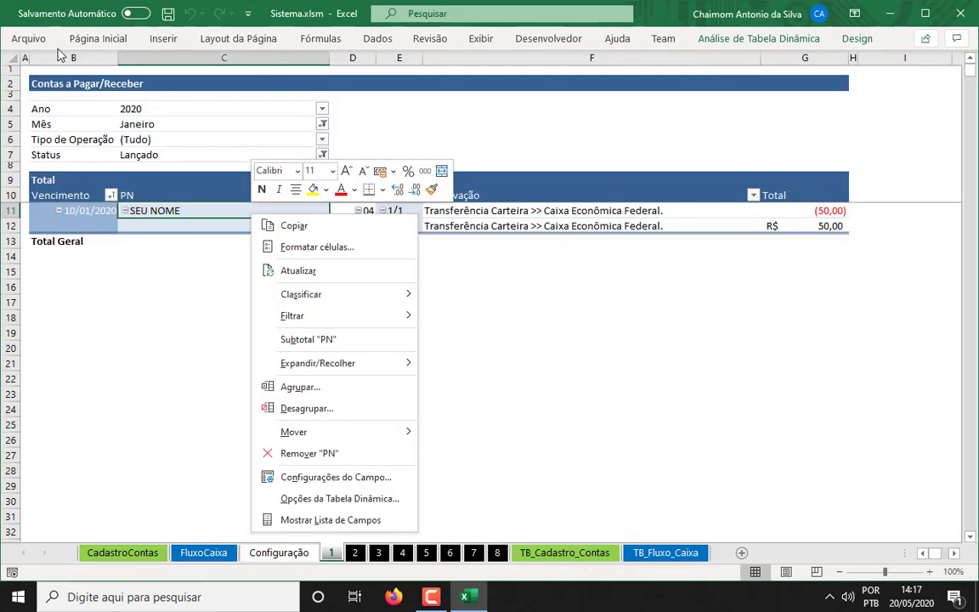
{"action": "left_click", "coordinate": [293, 271]}
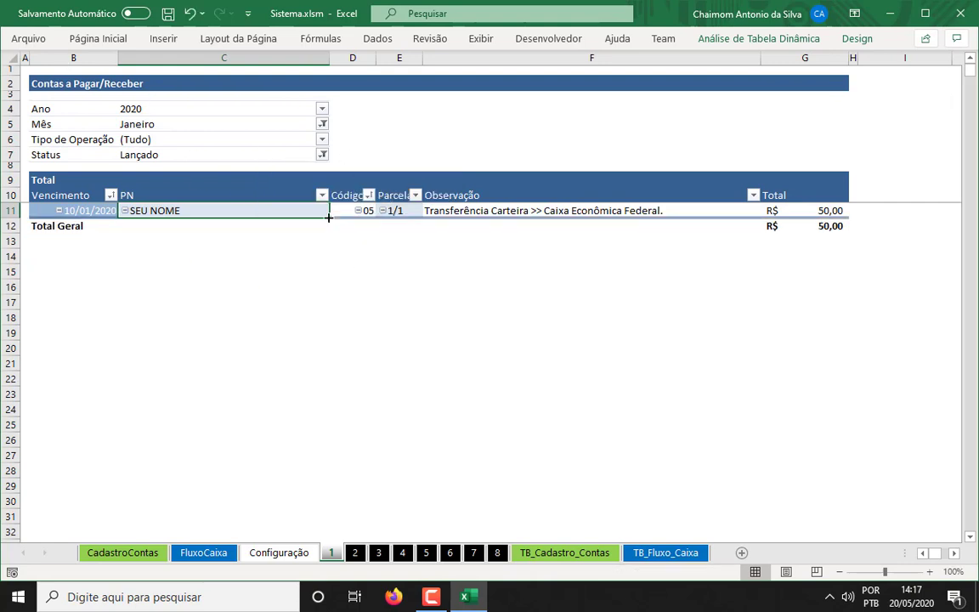
{"action": "left_click", "coordinate": [336, 213]}
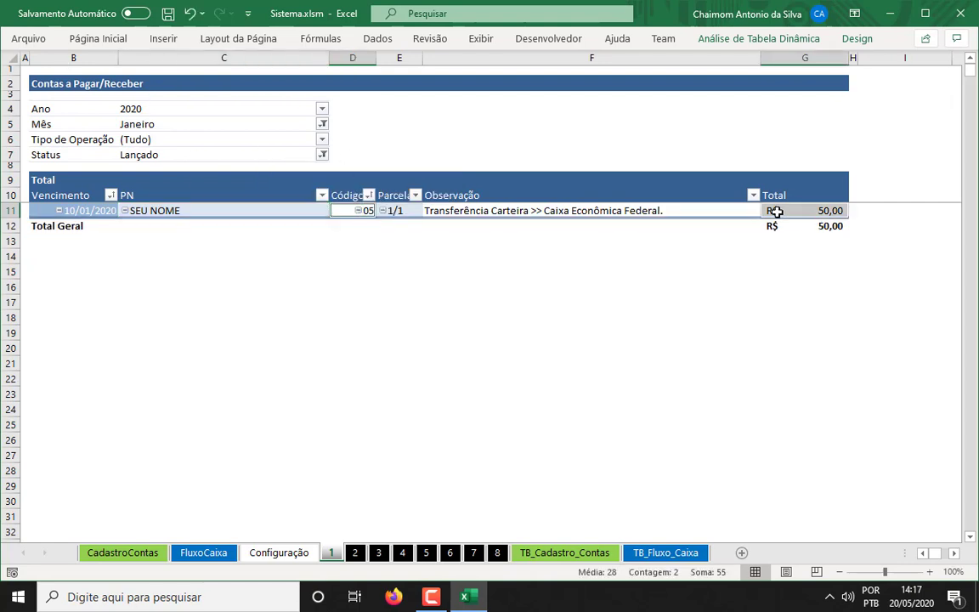
{"action": "left_click_drag", "start_coordinate": [807, 211], "coordinate": [86, 216]}
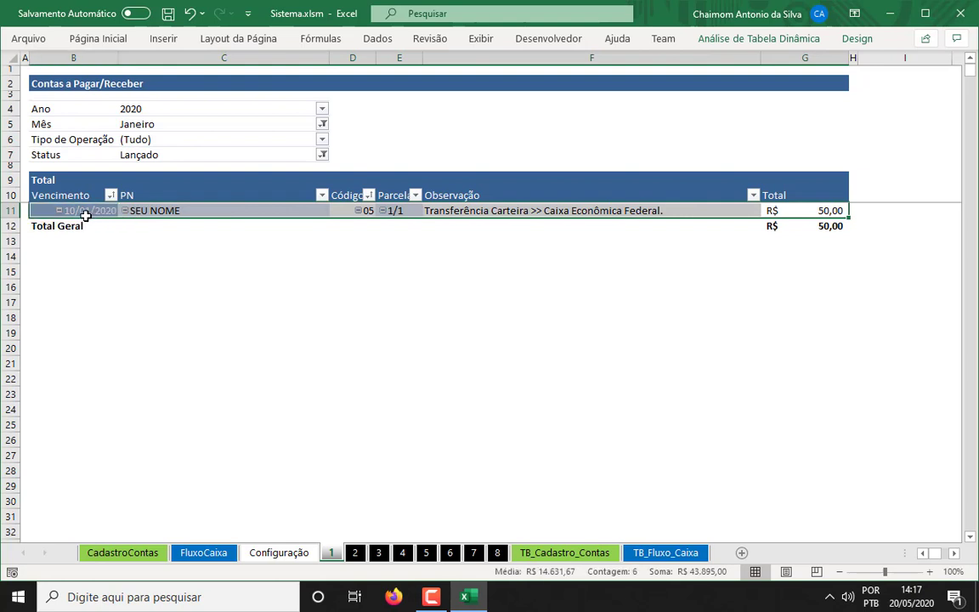
Step: Examine the Código 04 transfer record in TB_Fluxo_Caixa across its columns, including Forma de Pag/Rec, Valor and Saldo
{"action": "left_click", "coordinate": [665, 553]}
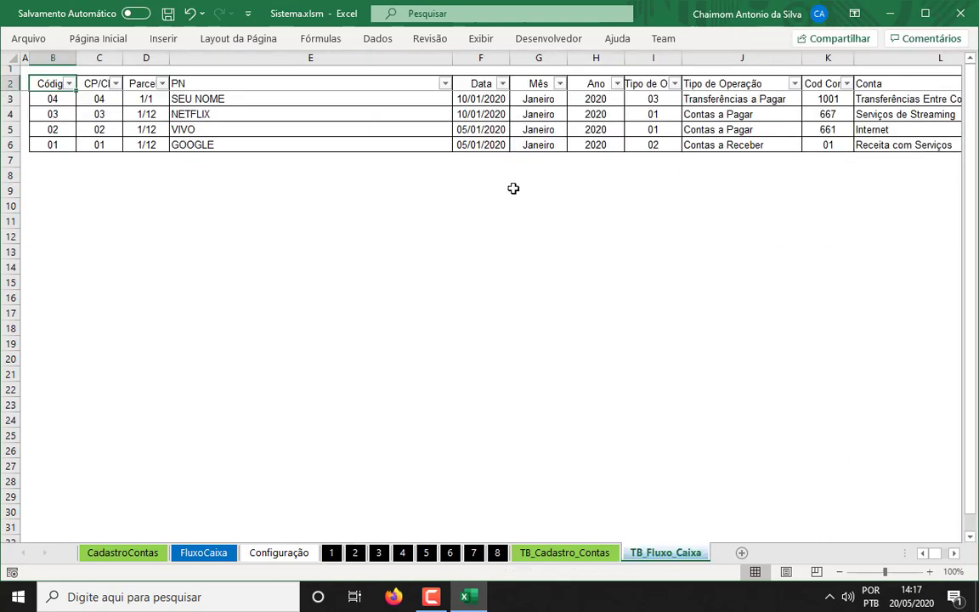
{"action": "left_click", "coordinate": [237, 84]}
{"action": "key", "text": "Down"}
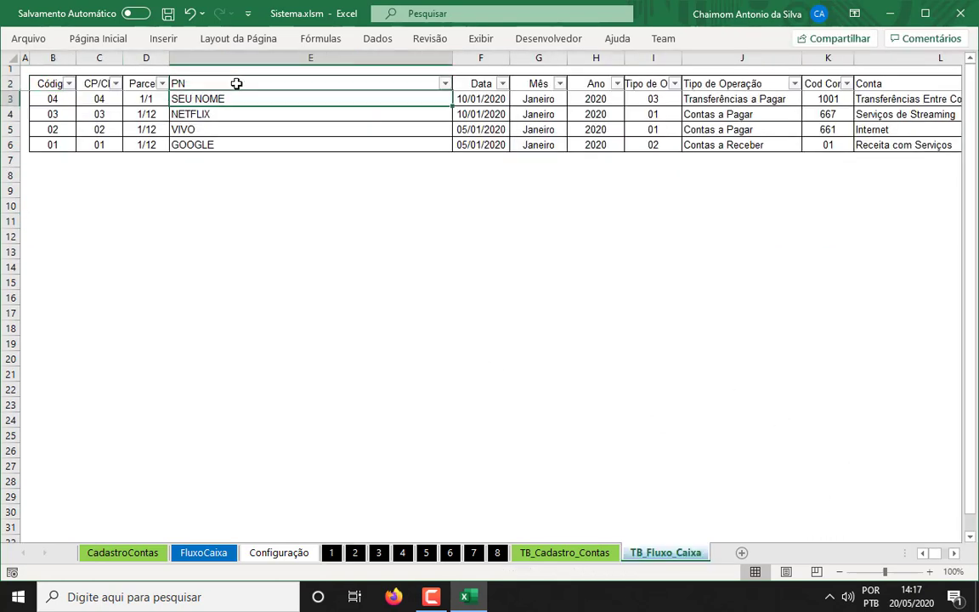
{"action": "key", "text": "Right"}
{"action": "key", "text": "Right"}
{"action": "key", "text": "Right"}
{"action": "key", "text": "Right"}
{"action": "key", "text": "Right"}
{"action": "key", "text": "Right"}
{"action": "key", "text": "Right"}
{"action": "key", "text": "Right"}
{"action": "key", "text": "Right"}
{"action": "key", "text": "Right"}
{"action": "key", "text": "Right"}
{"action": "key", "text": "Right"}
{"action": "key", "text": "Right"}
{"action": "key", "text": "Right"}
{"action": "key", "text": "Right"}
{"action": "key", "text": "Right"}
{"action": "key", "text": "Right"}
{"action": "key", "text": "Right"}
{"action": "key", "text": "Right"}
{"action": "key", "text": "Right"}
{"action": "key", "text": "Right"}
{"action": "key", "text": "Right"}
{"action": "key", "text": "Right"}
{"action": "key", "text": "Right"}
{"action": "key", "text": "Left"}
{"action": "key", "text": "Left"}
{"action": "key", "text": "Left"}
{"action": "key", "text": "Left"}
{"action": "key", "text": "Left"}
{"action": "key", "text": "Left"}
{"action": "key", "text": "Left"}
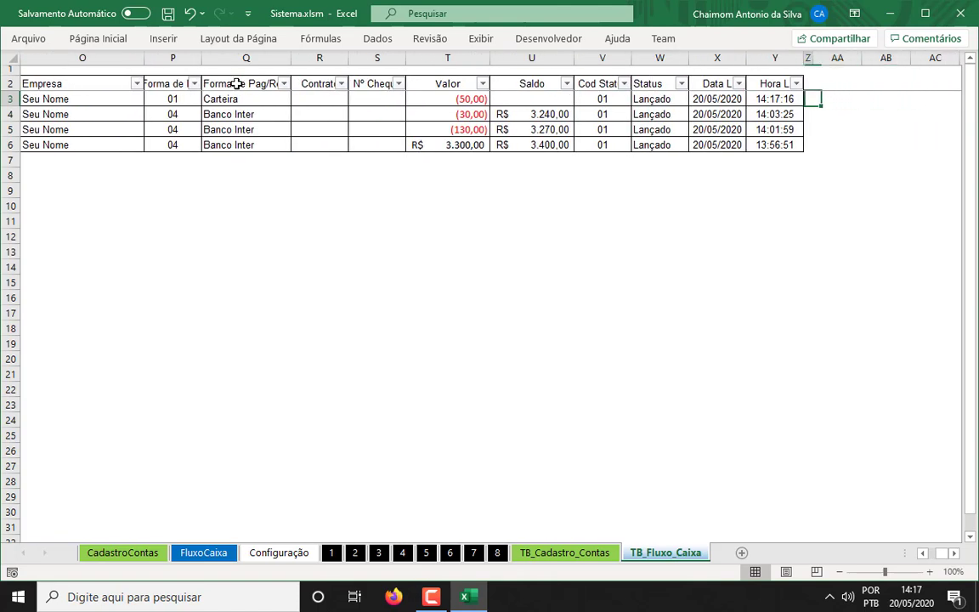
{"action": "key", "text": "Left"}
{"action": "key", "text": "Left"}
{"action": "key", "text": "Left"}
{"action": "key", "text": "Right"}
{"action": "key", "text": "Right"}
{"action": "key", "text": "Right"}
{"action": "key", "text": "Right"}
{"action": "key", "text": "Right"}
{"action": "key", "text": "Right"}
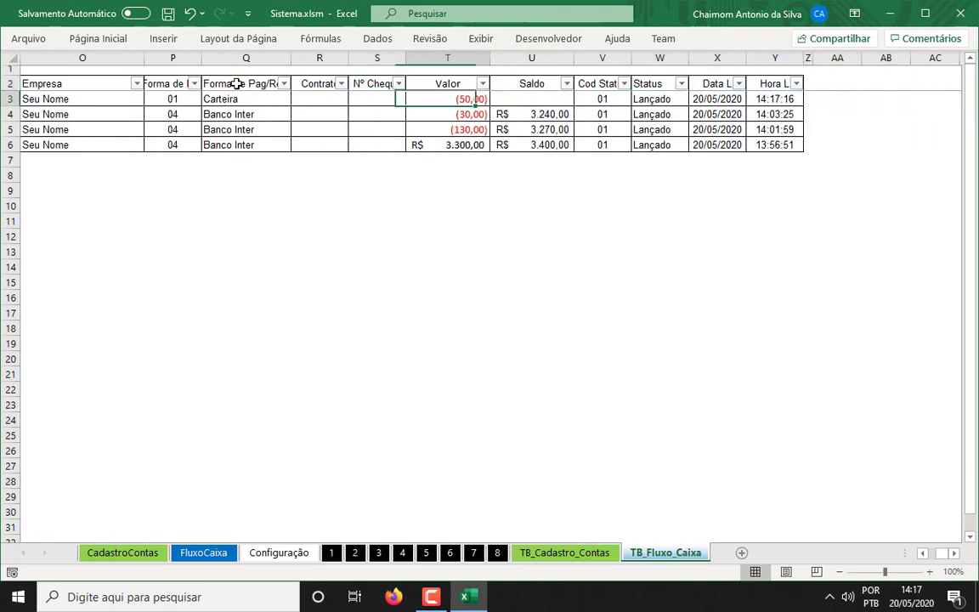
{"action": "key", "text": "Left"}
{"action": "key", "text": "Left"}
{"action": "key", "text": "Left"}
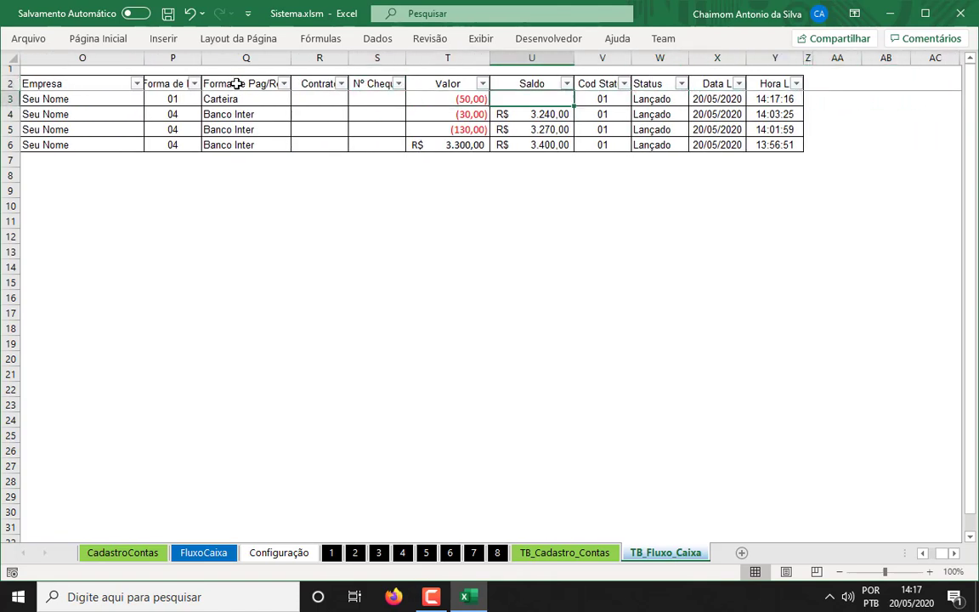
{"action": "left_click", "coordinate": [224, 99], "text": "shift"}
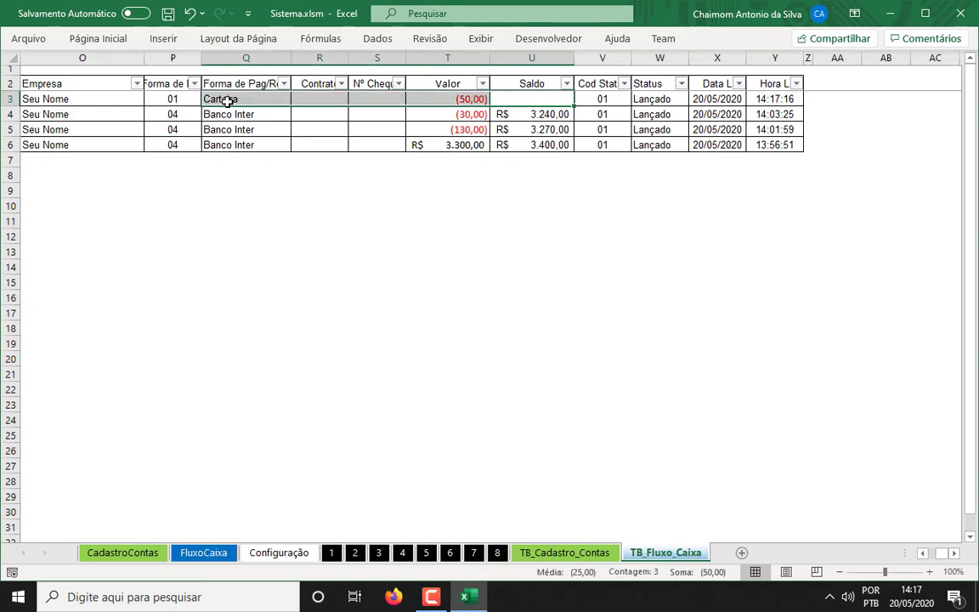
Step: Refresh the Extrato de Conta pivot table on sheet 2 and check the Carteira row
{"action": "left_click", "coordinate": [355, 553]}
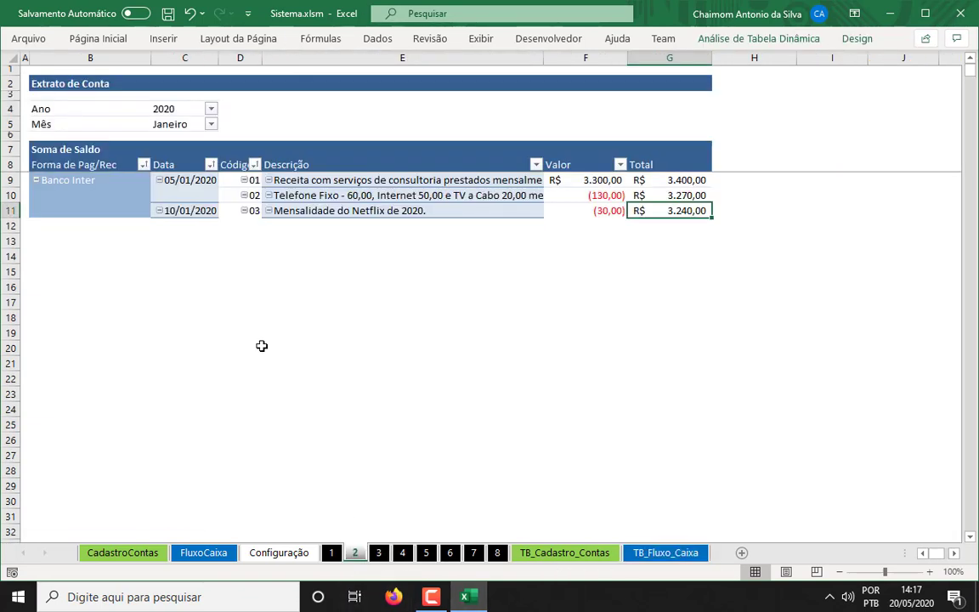
{"action": "right_click", "coordinate": [306, 195]}
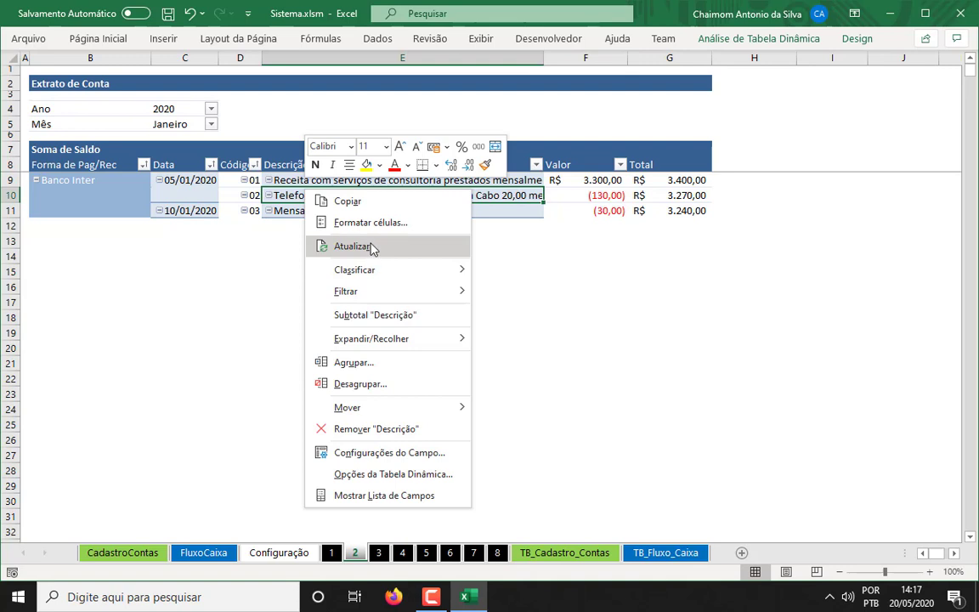
{"action": "left_click", "coordinate": [351, 246]}
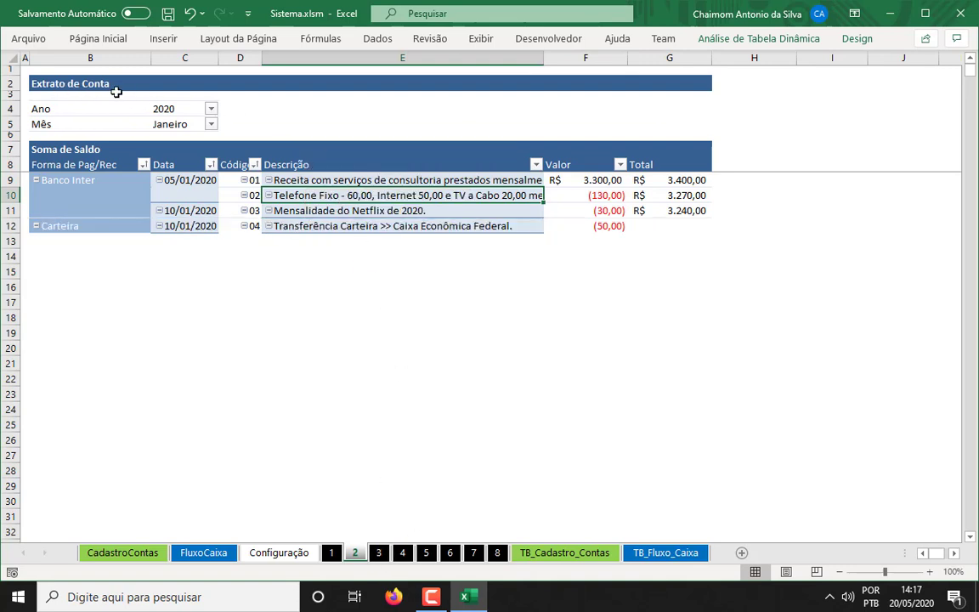
{"action": "left_click", "coordinate": [143, 164]}
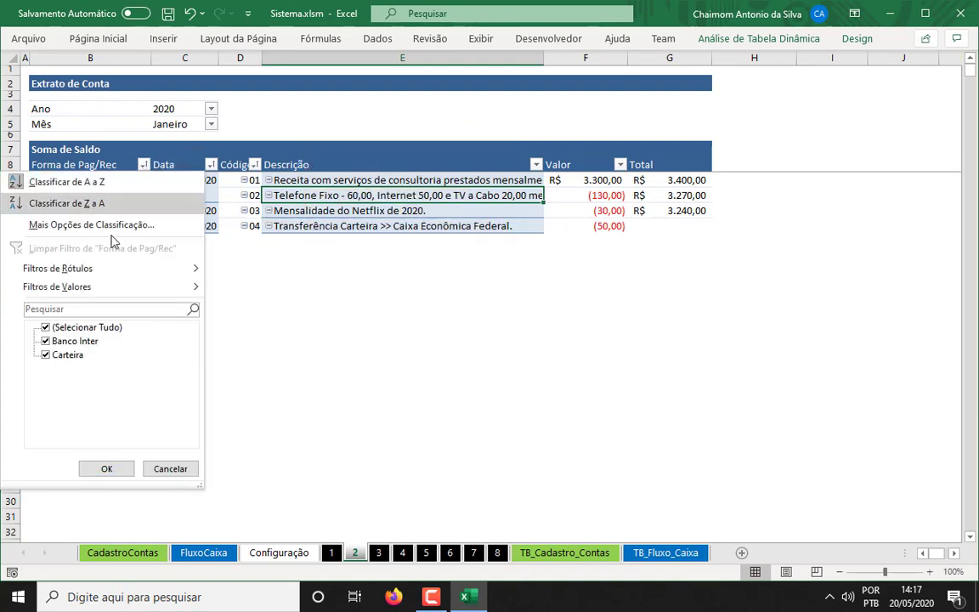
{"action": "left_click", "coordinate": [325, 187]}
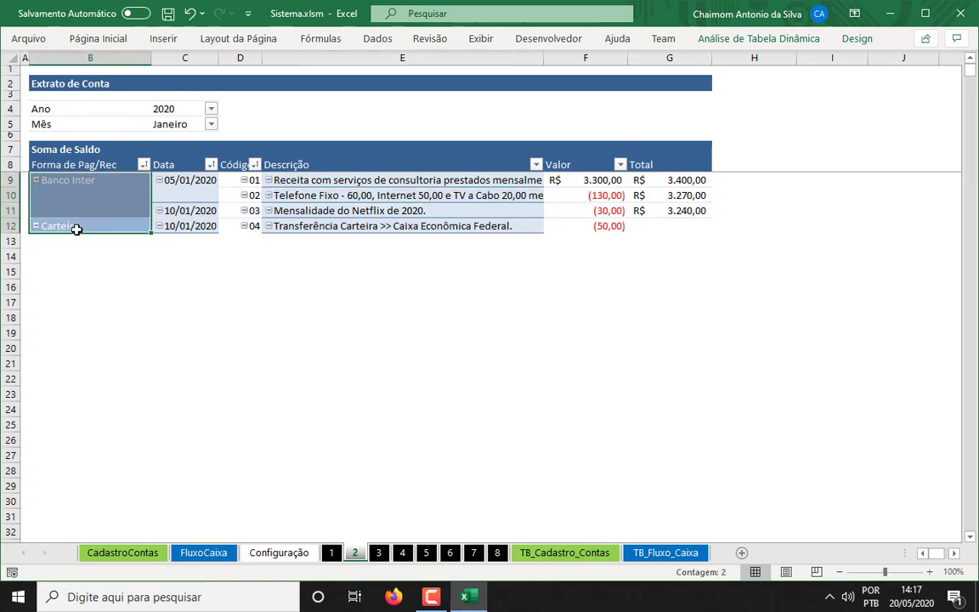
{"action": "left_click_drag", "start_coordinate": [77, 227], "coordinate": [673, 226]}
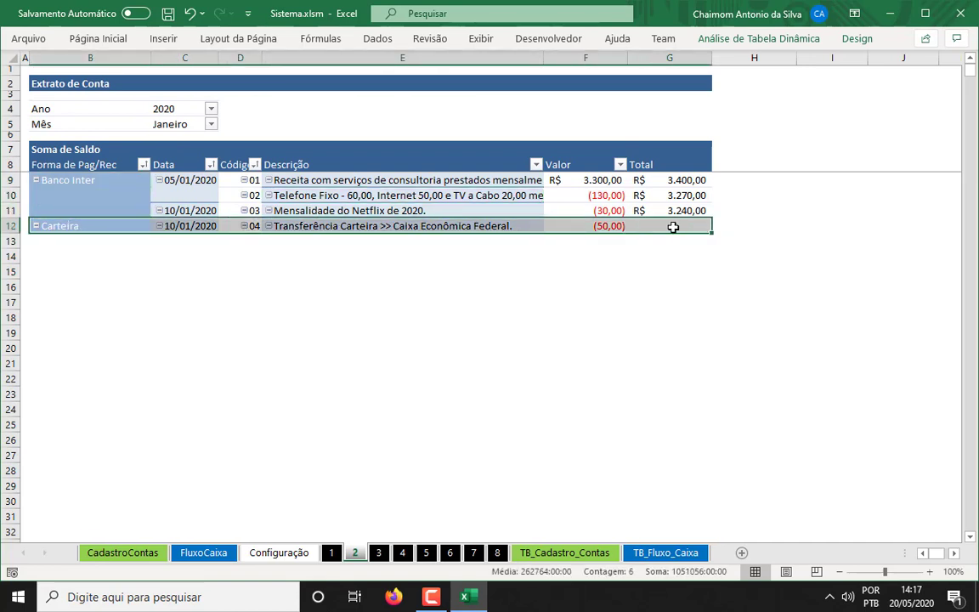
Step: Return to the Contas a Pagar/Receber report on sheet 1 and refresh it again
{"action": "left_click", "coordinate": [330, 553]}
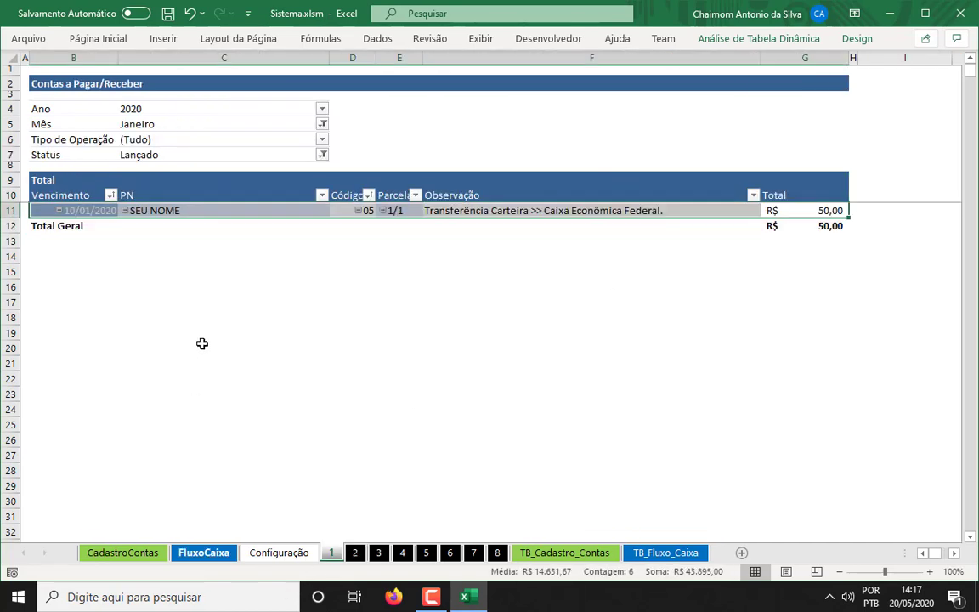
{"action": "right_click", "coordinate": [238, 192]}
{"action": "left_click", "coordinate": [283, 245]}
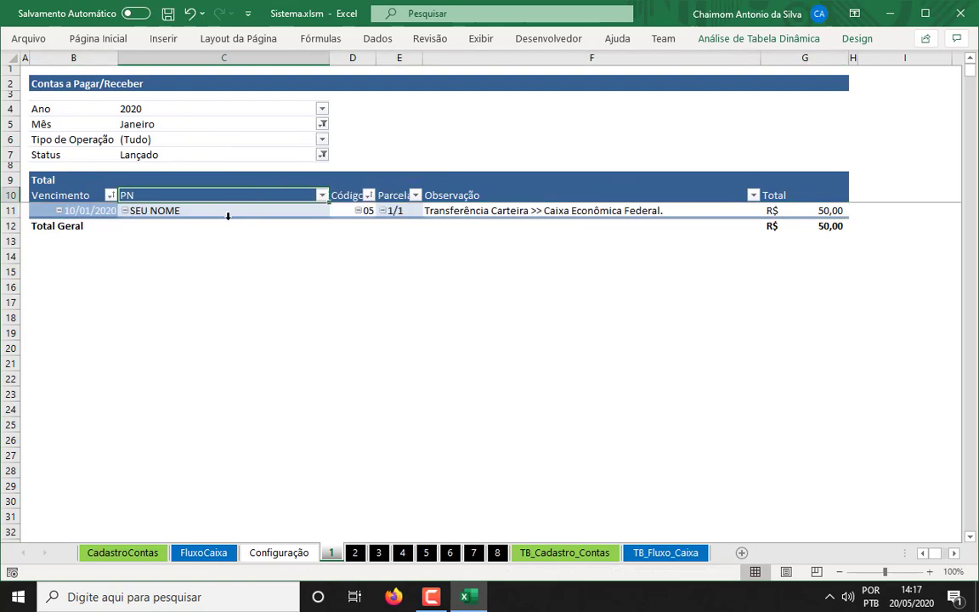
Step: Look up the Saldo Inicial of Caixa Econômica Federal in the Forma de Pagamento table of the Configuração sheet
{"action": "left_click", "coordinate": [278, 553]}
{"action": "left_click", "coordinate": [687, 301]}
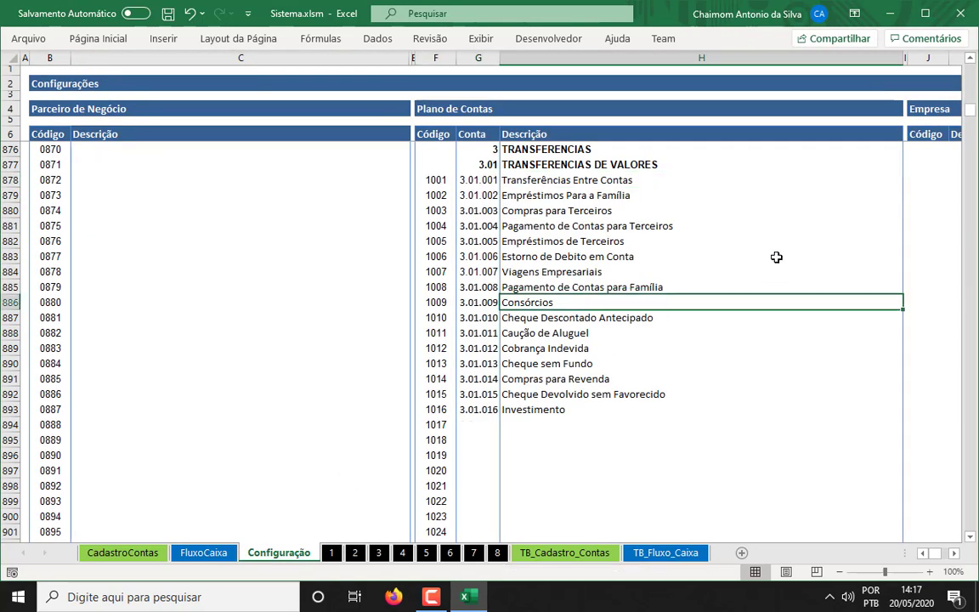
{"action": "key", "text": "Right"}
{"action": "key", "text": "ctrl+Up"}
{"action": "key", "text": "Right"}
{"action": "key", "text": "Right"}
{"action": "key", "text": "Right"}
{"action": "key", "text": "Right"}
{"action": "key", "text": "Right"}
{"action": "key", "text": "Right"}
{"action": "key", "text": "Right"}
{"action": "key", "text": "Right"}
{"action": "key", "text": "Right"}
{"action": "key", "text": "Right"}
{"action": "key", "text": "Right"}
{"action": "key", "text": "Right"}
{"action": "key", "text": "Right"}
{"action": "key", "text": "Right"}
{"action": "key", "text": "Right"}
{"action": "key", "text": "Right"}
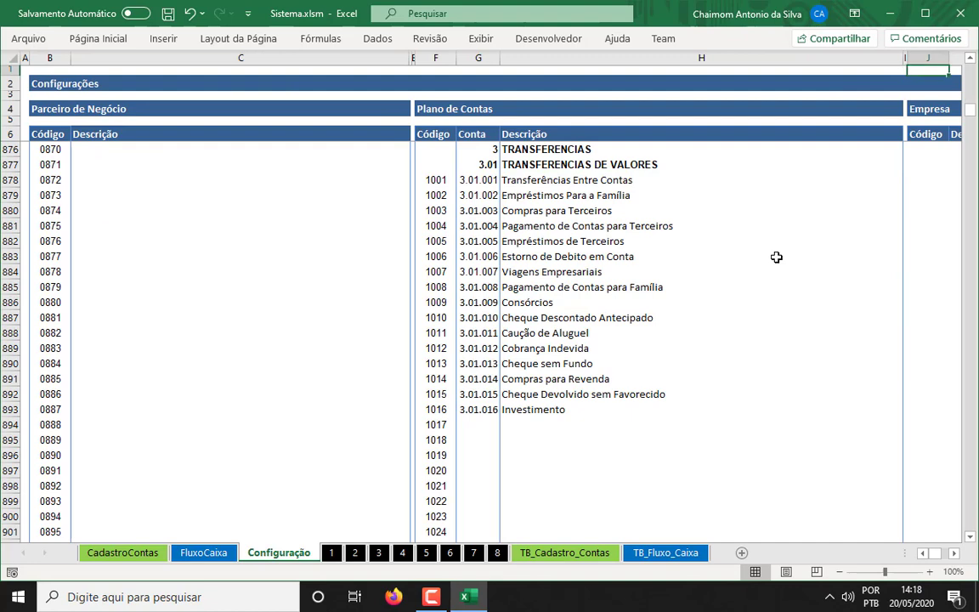
{"action": "key", "text": "Right"}
{"action": "key", "text": "Right"}
{"action": "key", "text": "Right"}
{"action": "key", "text": "Right"}
{"action": "key", "text": "Right"}
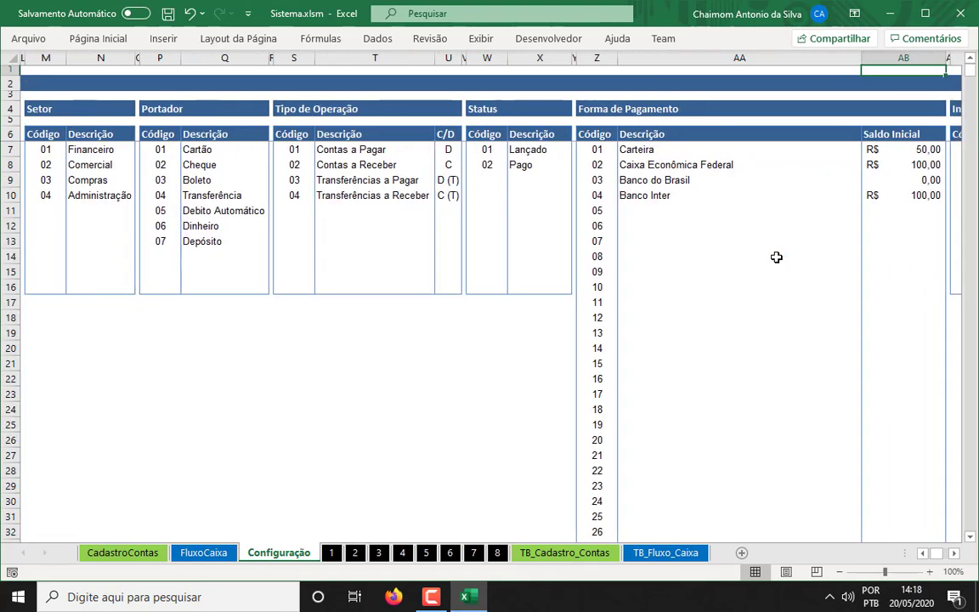
{"action": "left_click_drag", "start_coordinate": [656, 164], "coordinate": [829, 164]}
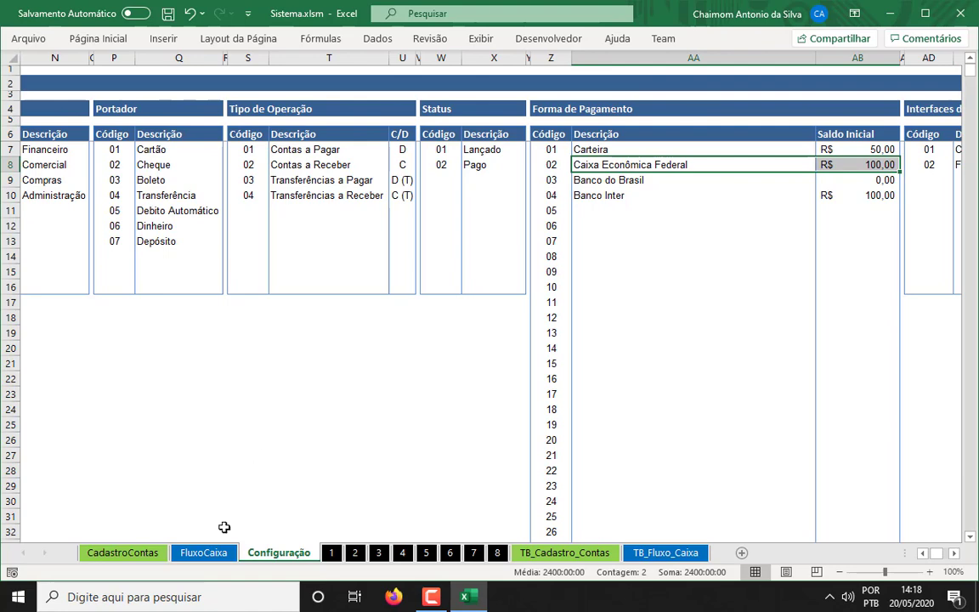
Step: Look up the pending transfer and load Código 05, Parcela 1/1, into the Movimentações - Fluxo de Caixa form
{"action": "left_click", "coordinate": [329, 552]}
{"action": "left_click_drag", "start_coordinate": [363, 212], "coordinate": [396, 210]}
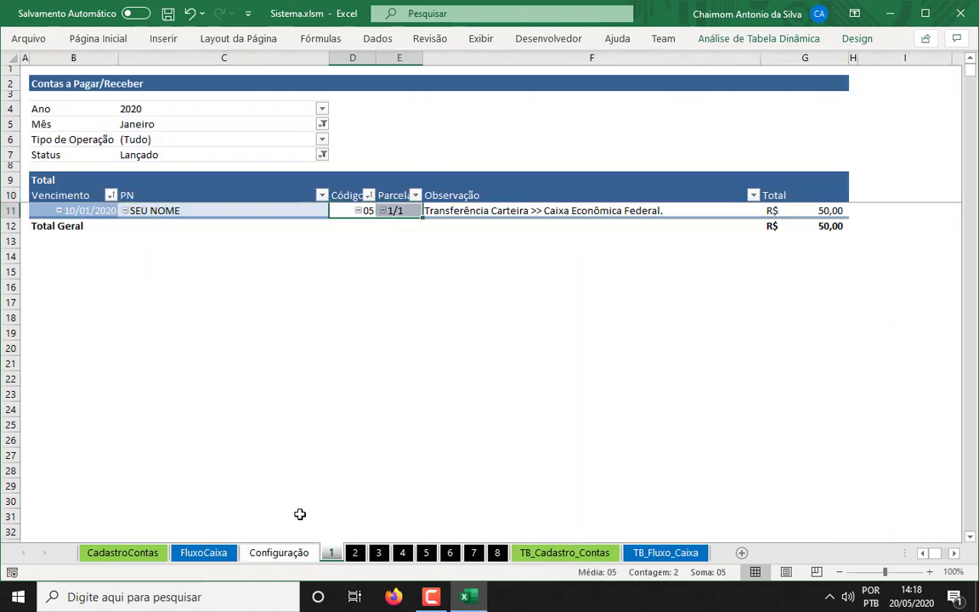
{"action": "left_click", "coordinate": [206, 557]}
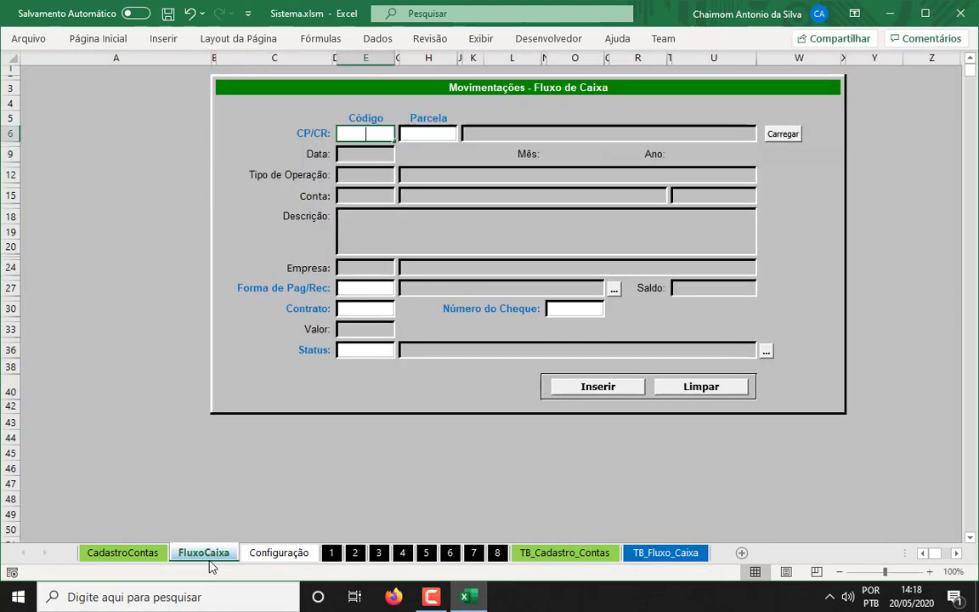
{"action": "type", "text": "05"}
{"action": "key", "text": "Tab"}
{"action": "type", "text": "1/1"}
{"action": "key", "text": "Tab"}
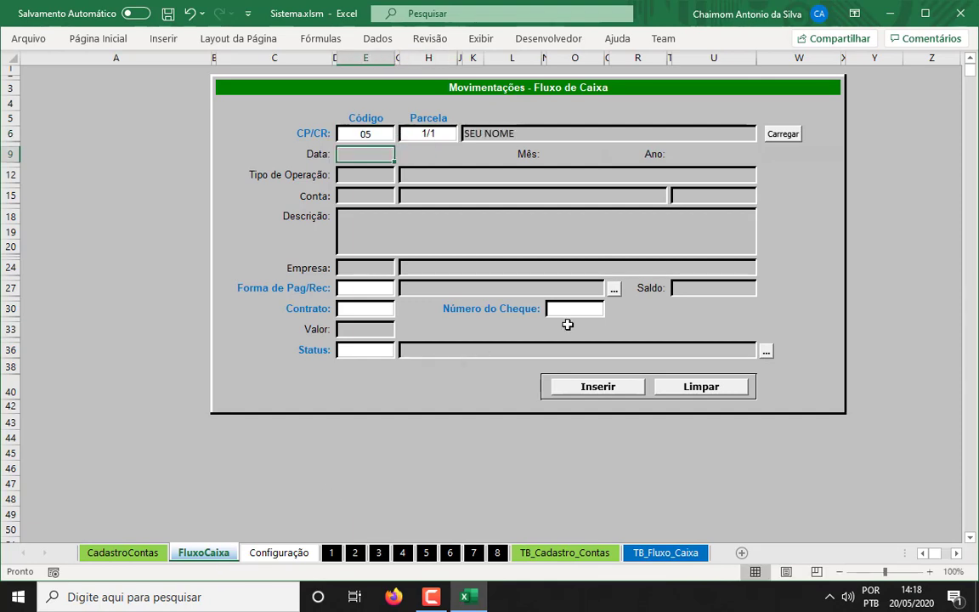
{"action": "left_click", "coordinate": [781, 134]}
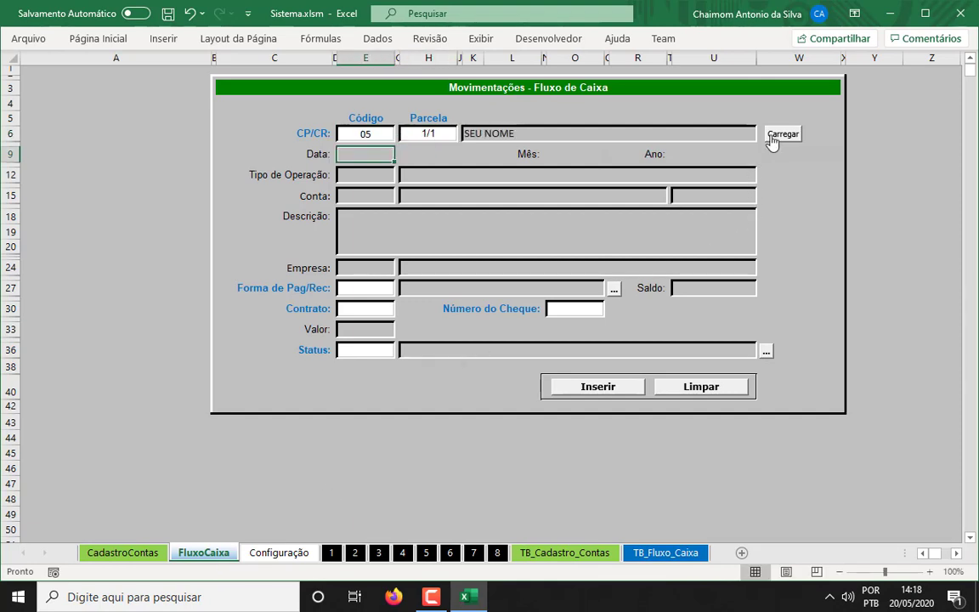
Step: Set Forma de Pag/Rec to 02, Caixa Econômica Federal, and Status to 01, Lançado, and insert the incoming transfer movement
{"action": "left_click", "coordinate": [391, 287]}
{"action": "type", "text": "02"}
{"action": "key", "text": "Return"}
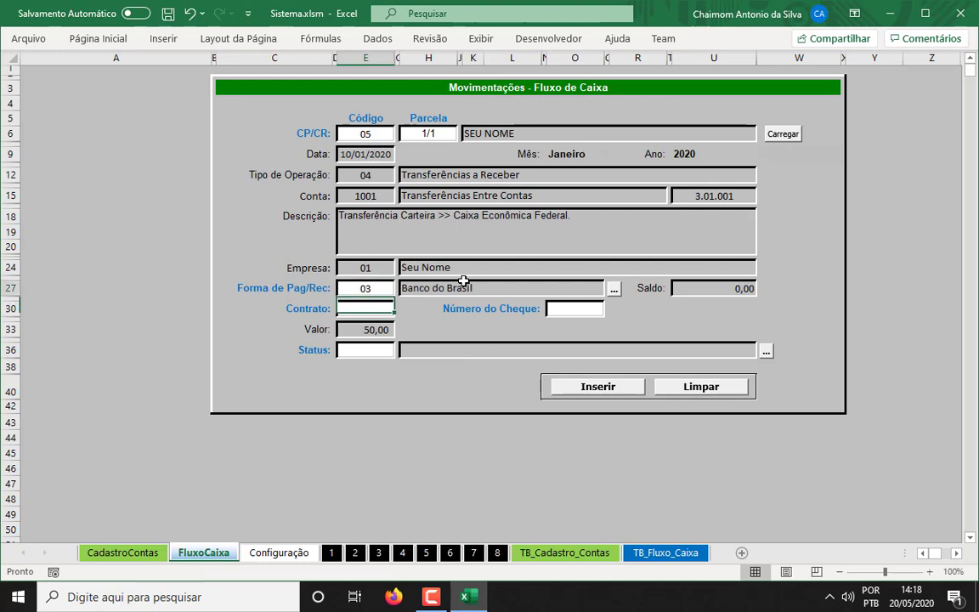
{"action": "key", "text": "Return"}
{"action": "type", "text": "01"}
{"action": "key", "text": "Return"}
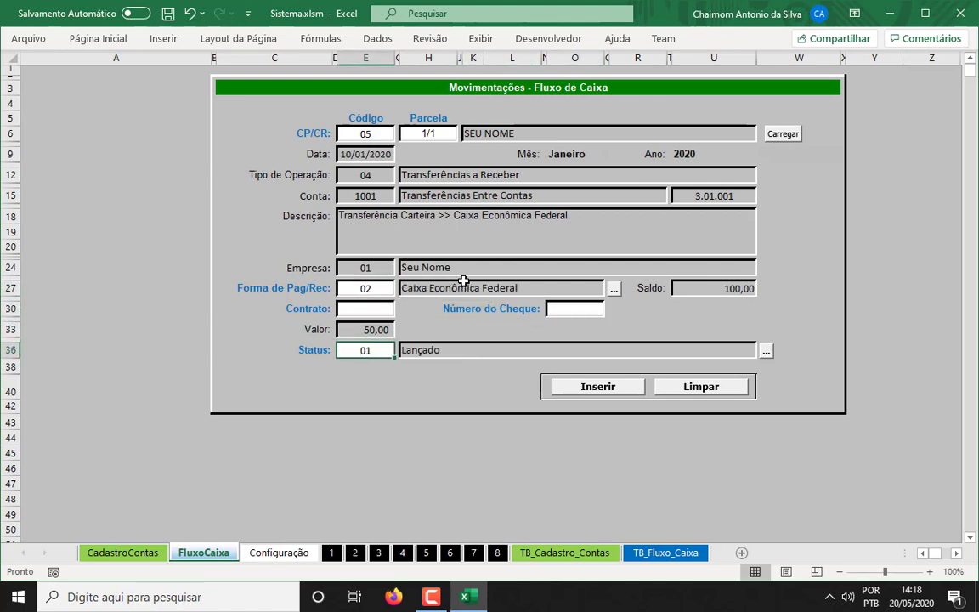
{"action": "left_click", "coordinate": [619, 389]}
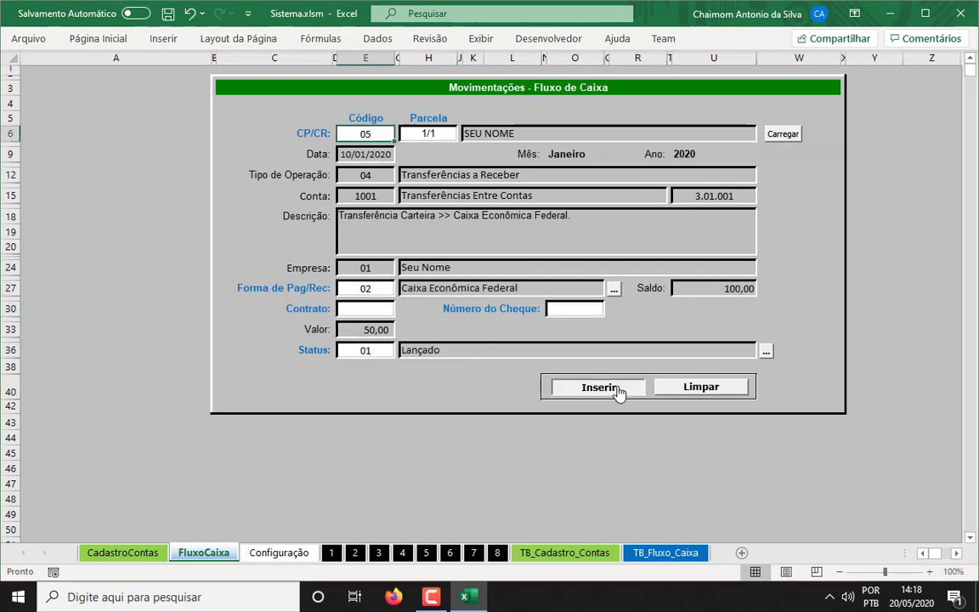
{"action": "left_click", "coordinate": [572, 355]}
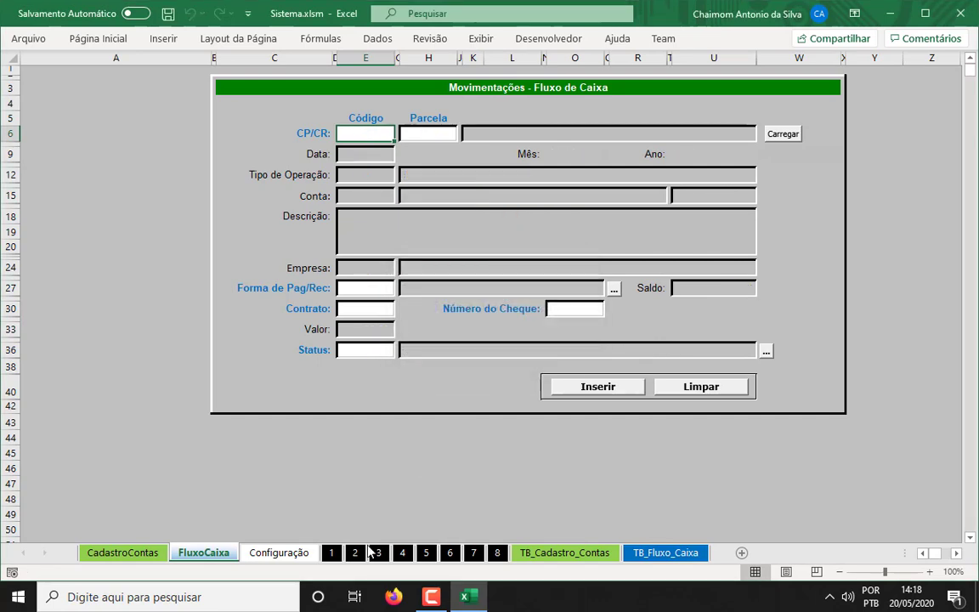
Step: Refresh the Extrato de Conta pivot table and check the Valor and Total of the Caixa Econômica Federal row
{"action": "left_click", "coordinate": [356, 554]}
{"action": "right_click", "coordinate": [265, 192]}
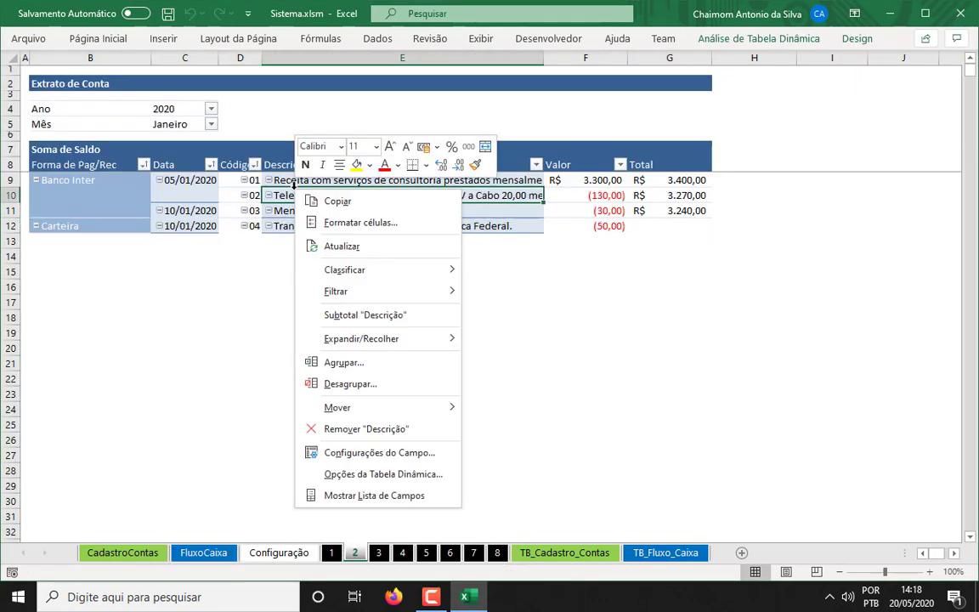
{"action": "left_click", "coordinate": [355, 247]}
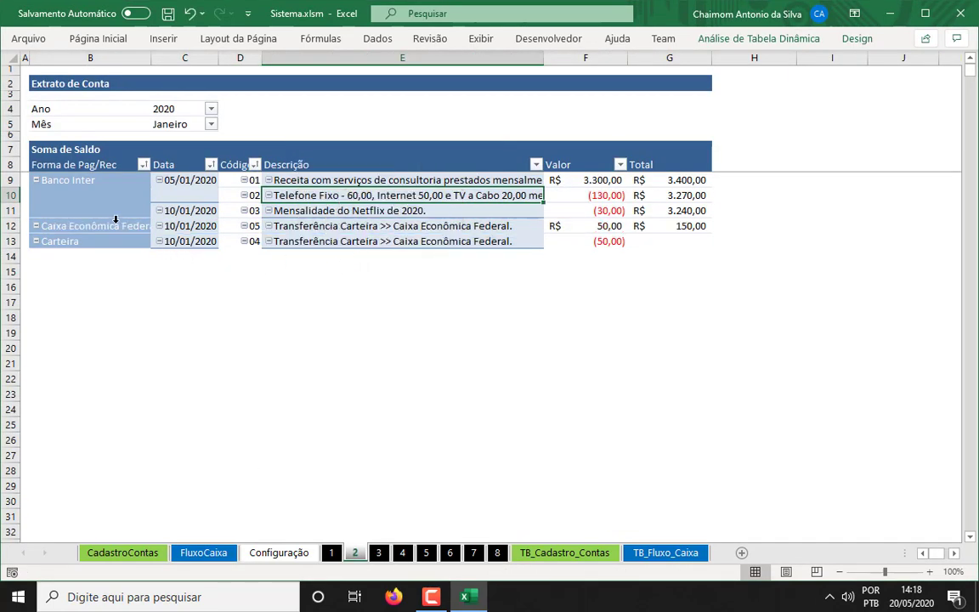
{"action": "left_click_drag", "start_coordinate": [113, 227], "coordinate": [669, 223]}
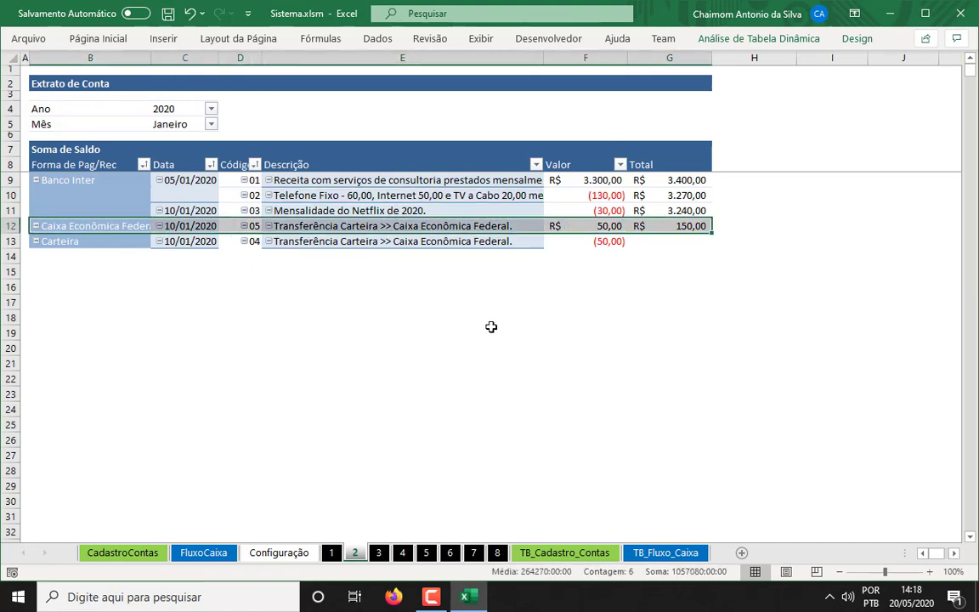
{"action": "left_click_drag", "start_coordinate": [605, 225], "coordinate": [642, 225]}
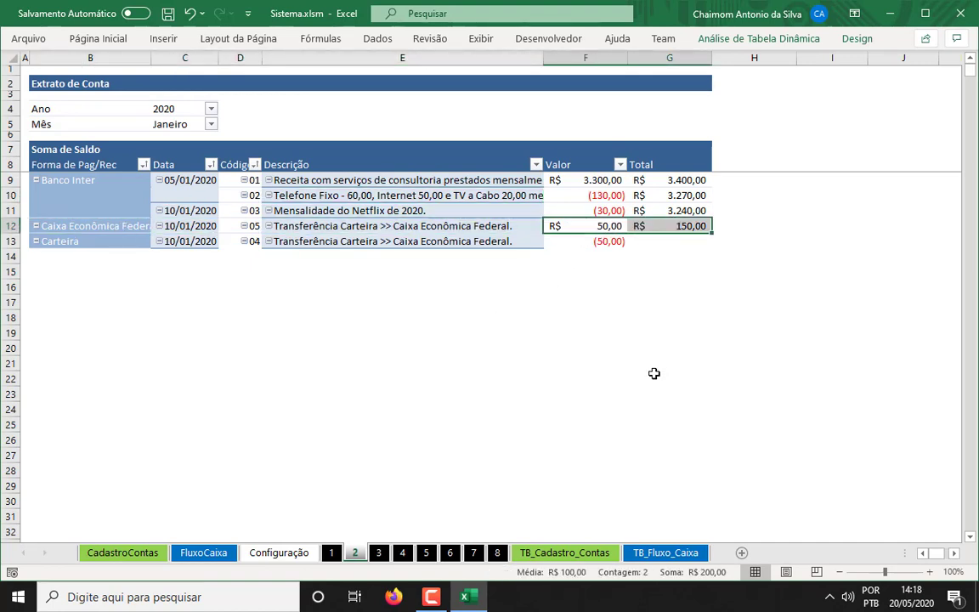
Step: Filter Forma de Pag/Rec in the Extrato de Conta pivot table to Banco Inter only and refresh the table
{"action": "left_click", "coordinate": [144, 165]}
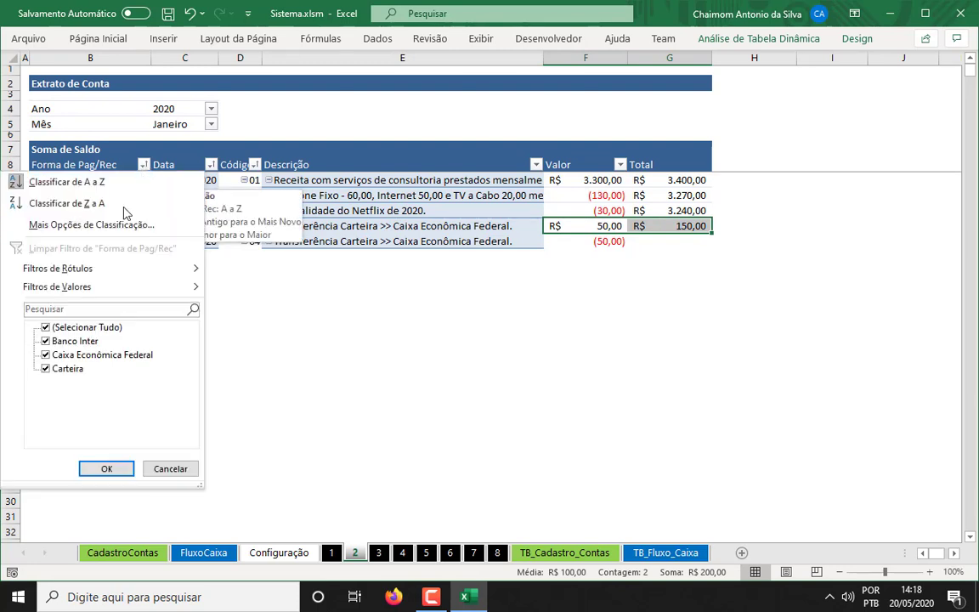
{"action": "left_click", "coordinate": [46, 328]}
{"action": "left_click", "coordinate": [45, 341]}
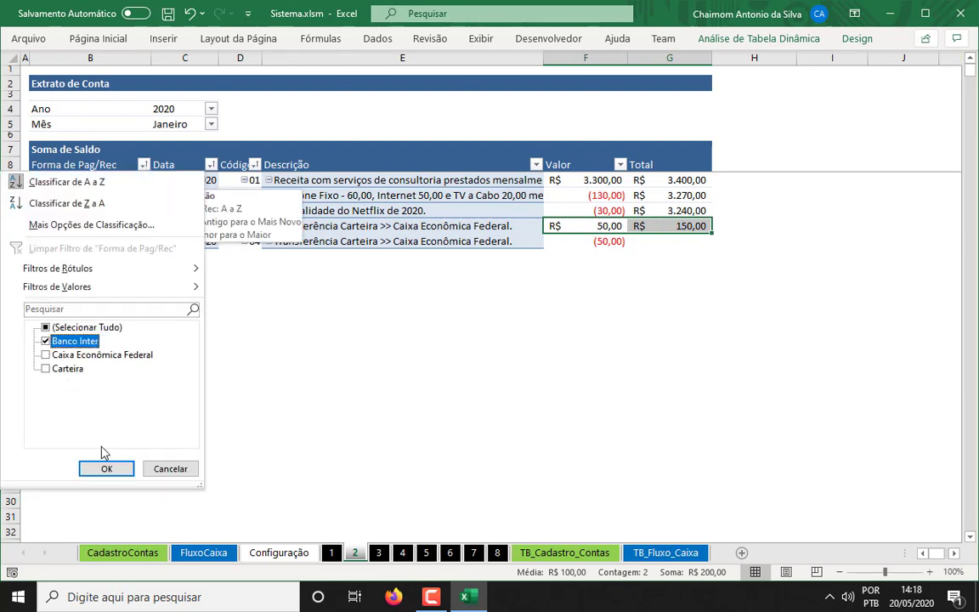
{"action": "left_click", "coordinate": [106, 469]}
{"action": "right_click", "coordinate": [419, 152]}
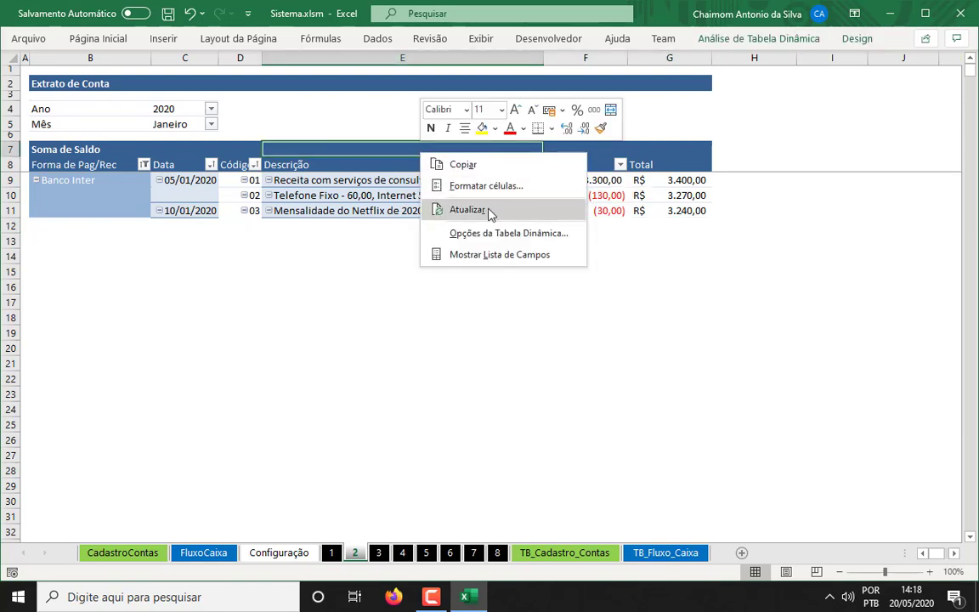
{"action": "left_click", "coordinate": [487, 210]}
Step: Switch the Forma de Pag/Rec filter of the Extrato de Conta pivot table to Caixa Econômica Federal only
{"action": "left_click", "coordinate": [144, 164]}
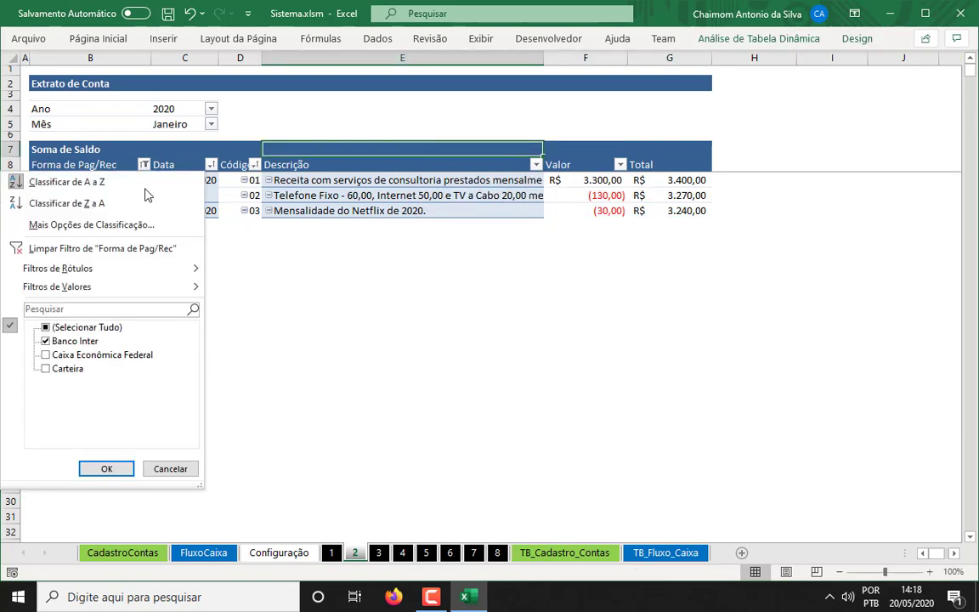
{"action": "left_click", "coordinate": [46, 355]}
{"action": "left_click", "coordinate": [45, 341]}
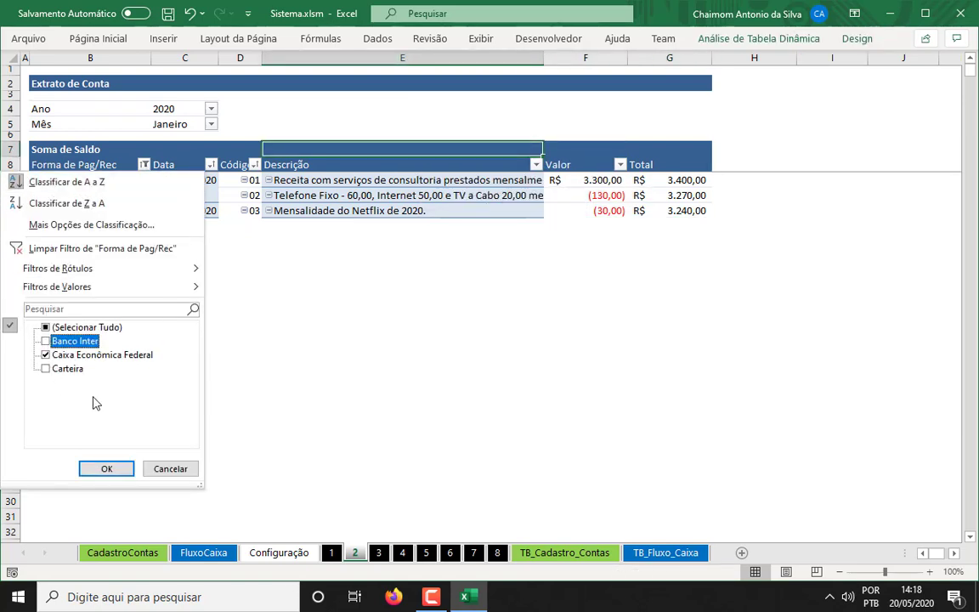
{"action": "left_click", "coordinate": [106, 468]}
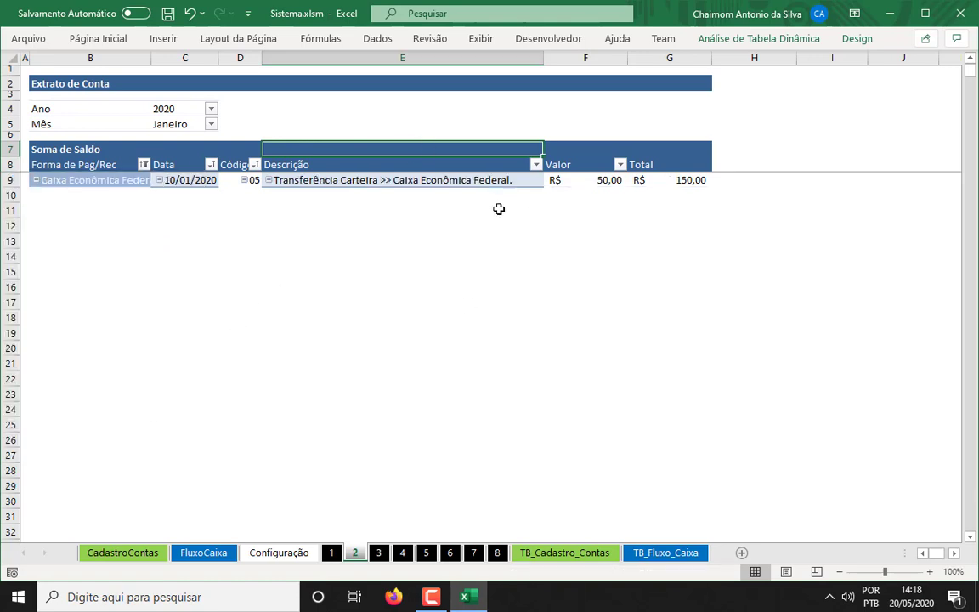
Step: Refresh the Saldo Atual das Contas pivot table on sheet 8
{"action": "left_click", "coordinate": [497, 553]}
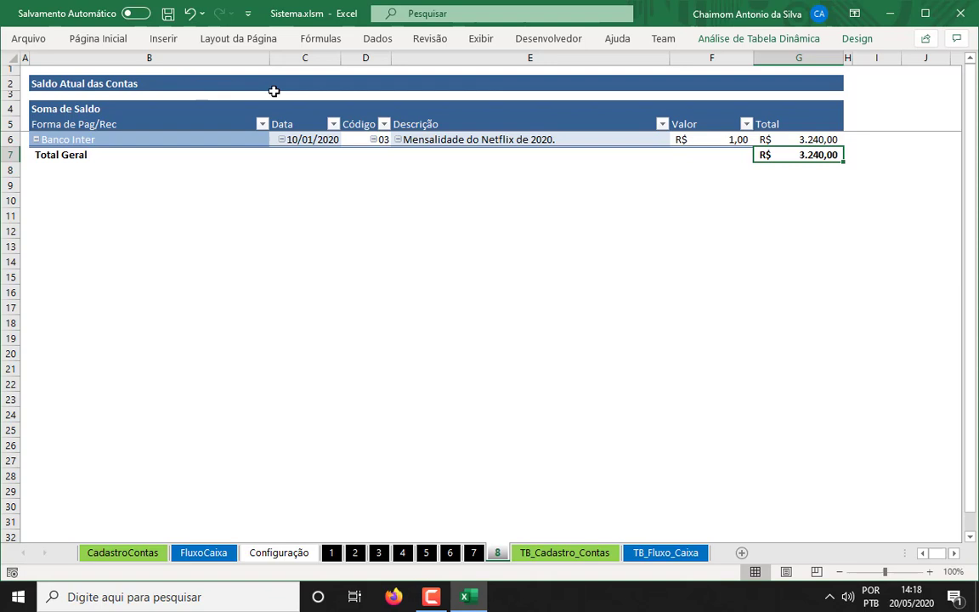
{"action": "right_click", "coordinate": [477, 111]}
{"action": "left_click", "coordinate": [559, 165]}
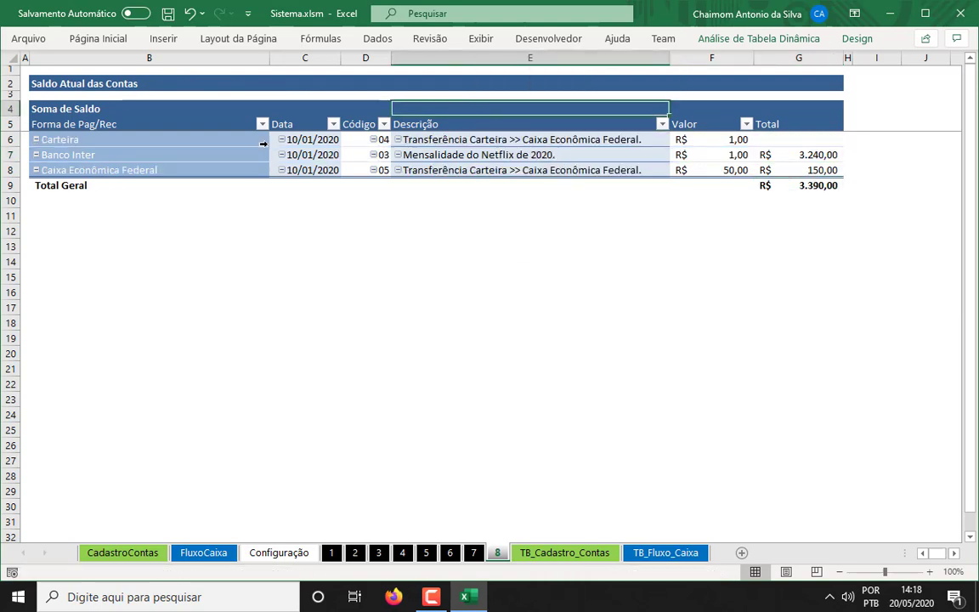
Step: Examine the account rows of the Saldo Atual das Contas table, especially the Carteira row through to its Total
{"action": "left_click", "coordinate": [192, 140]}
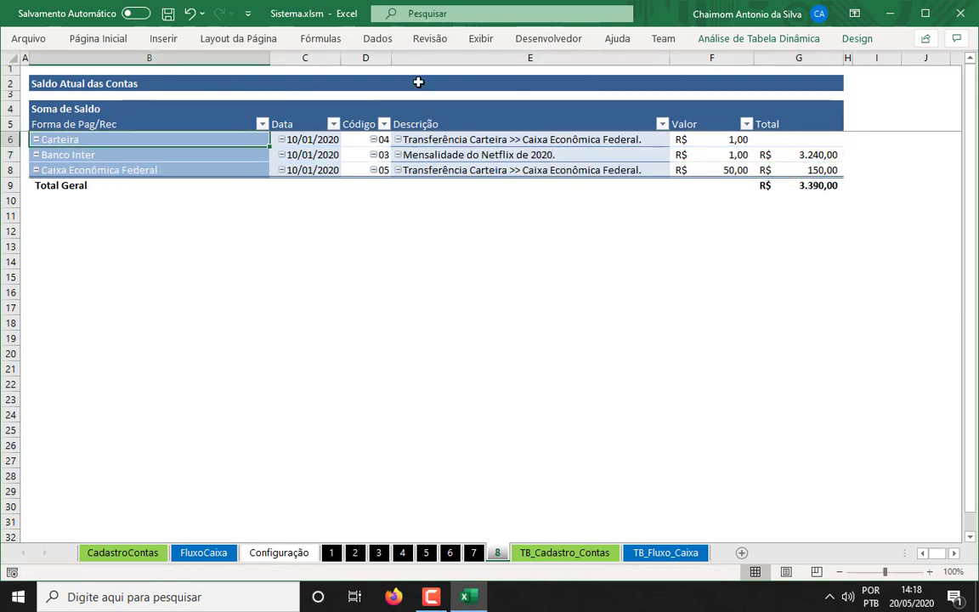
{"action": "key", "text": "shift+Down"}
{"action": "key", "text": "shift+Down"}
{"action": "key", "text": "shift+Down"}
{"action": "key", "text": "shift+Right"}
{"action": "key", "text": "shift+Right"}
{"action": "key", "text": "shift+Right"}
{"action": "key", "text": "shift+Right"}
{"action": "key", "text": "shift+Right"}
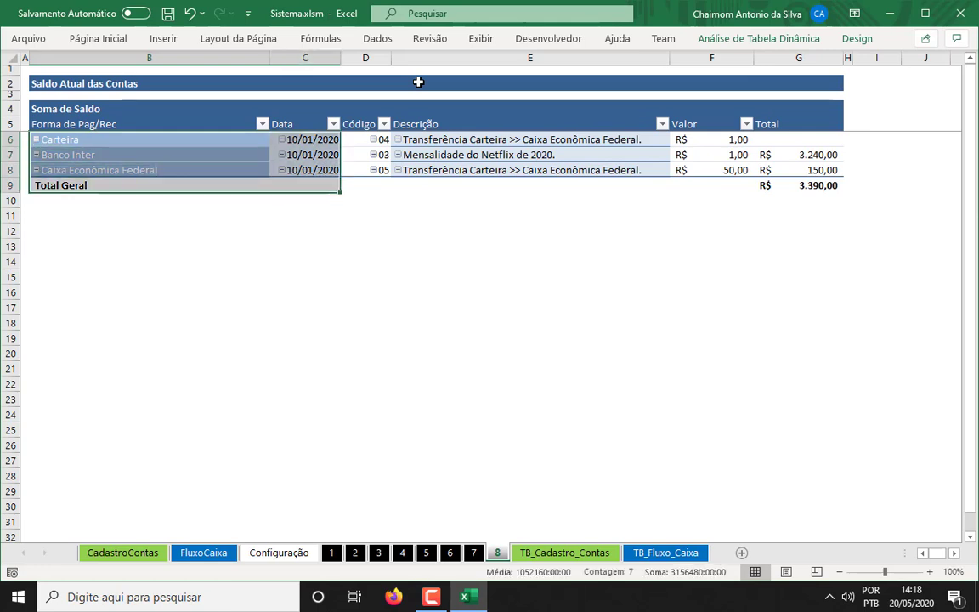
{"action": "key", "text": "Right"}
{"action": "key", "text": "Right"}
{"action": "key", "text": "Right"}
{"action": "key", "text": "Right"}
{"action": "key", "text": "Right"}
{"action": "key", "text": "Right"}
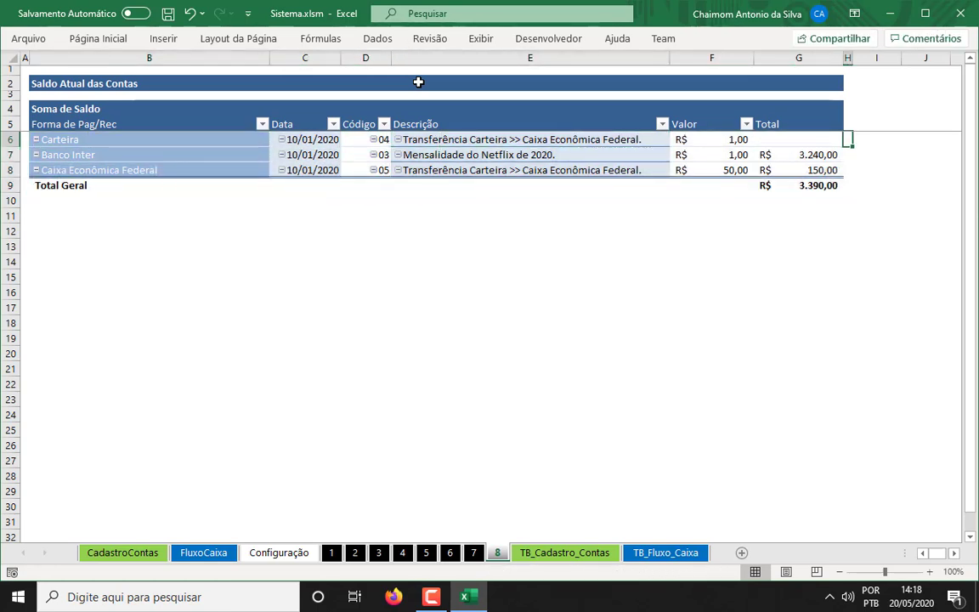
{"action": "key", "text": "Left"}
{"action": "key", "text": "Left"}
{"action": "key", "text": "Left"}
{"action": "key", "text": "Left"}
{"action": "key", "text": "Left"}
{"action": "key", "text": "Left"}
{"action": "key", "text": "Left"}
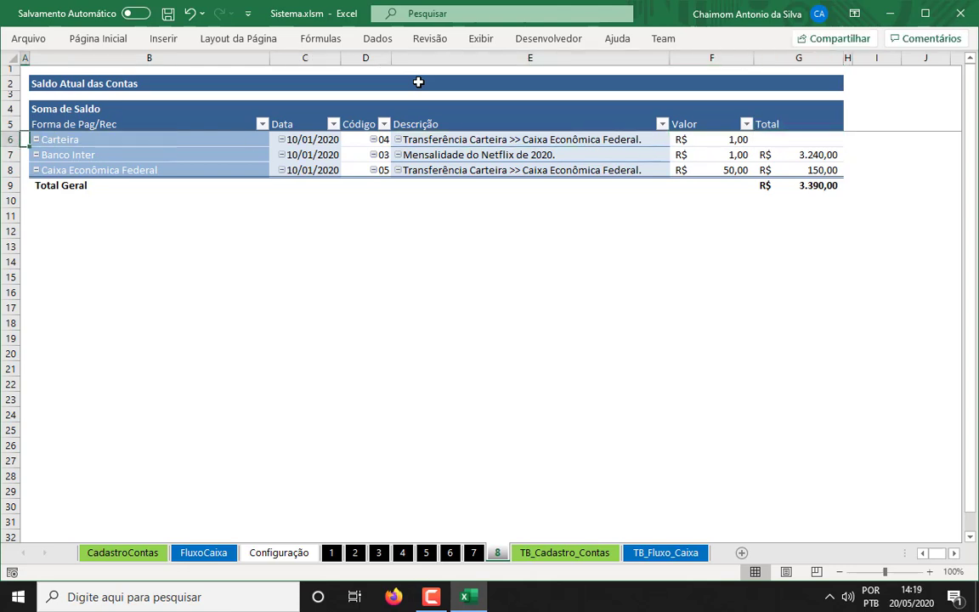
{"action": "key", "text": "shift+Right"}
{"action": "key", "text": "shift+Right"}
{"action": "key", "text": "shift+Right"}
{"action": "key", "text": "shift+Right"}
{"action": "key", "text": "shift+Right"}
{"action": "key", "text": "shift+Right"}
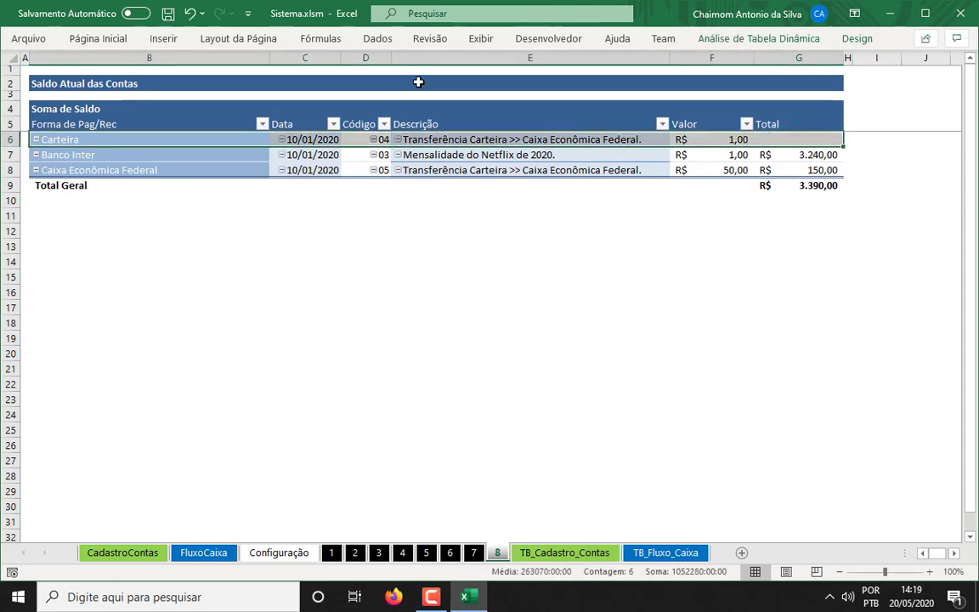
{"action": "left_click", "coordinate": [802, 138]}
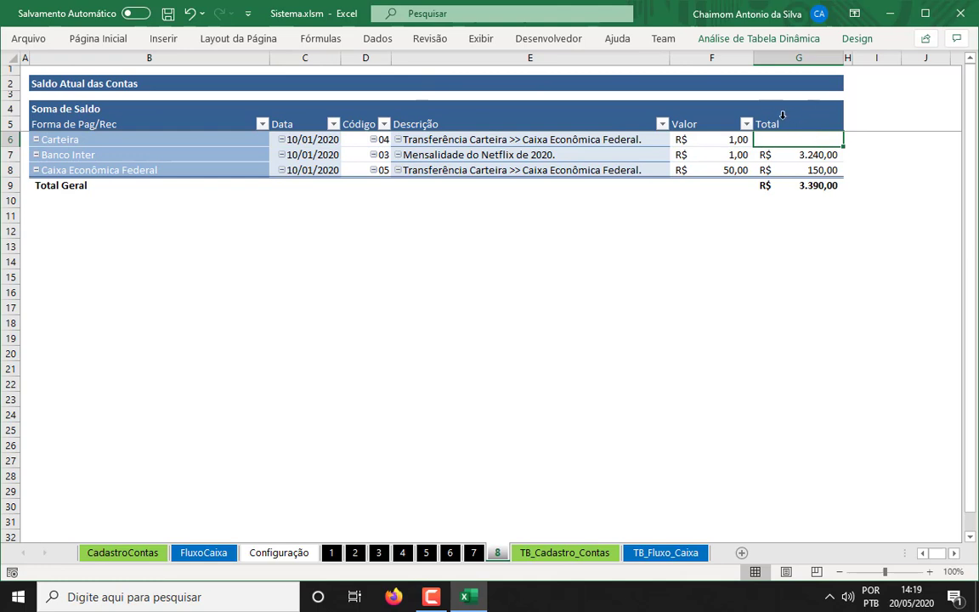
Step: Check the Valor and Total of the Banco Inter and Caixa Econômica Federal rows in Saldo Atual das Contas
{"action": "left_click", "coordinate": [134, 154]}
{"action": "key", "text": "Right"}
{"action": "key", "text": "Right"}
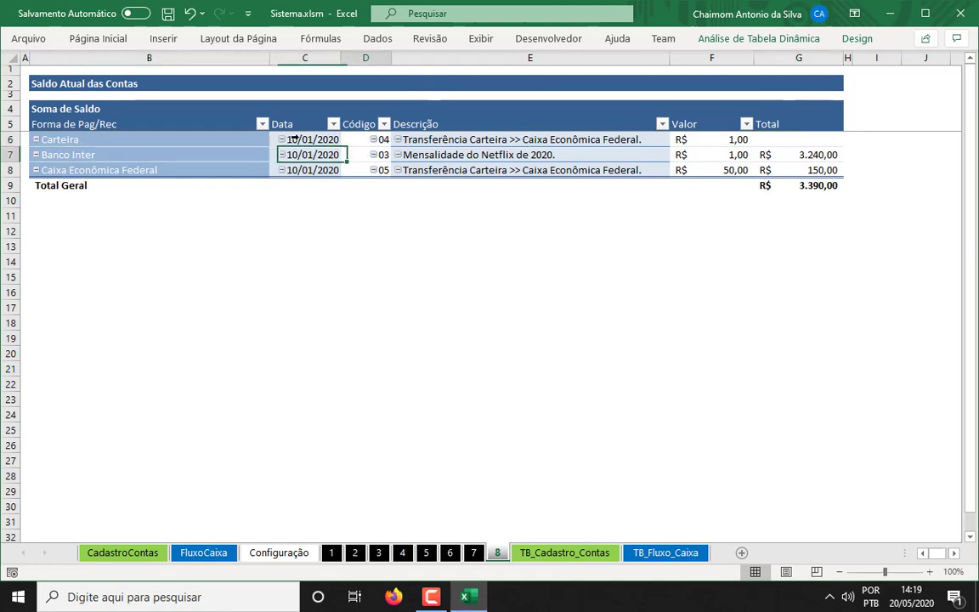
{"action": "key", "text": "Right"}
{"action": "key", "text": "Right"}
{"action": "key", "text": "Right"}
{"action": "key", "text": "Right"}
{"action": "key", "text": "Down"}
{"action": "key", "text": "Left"}
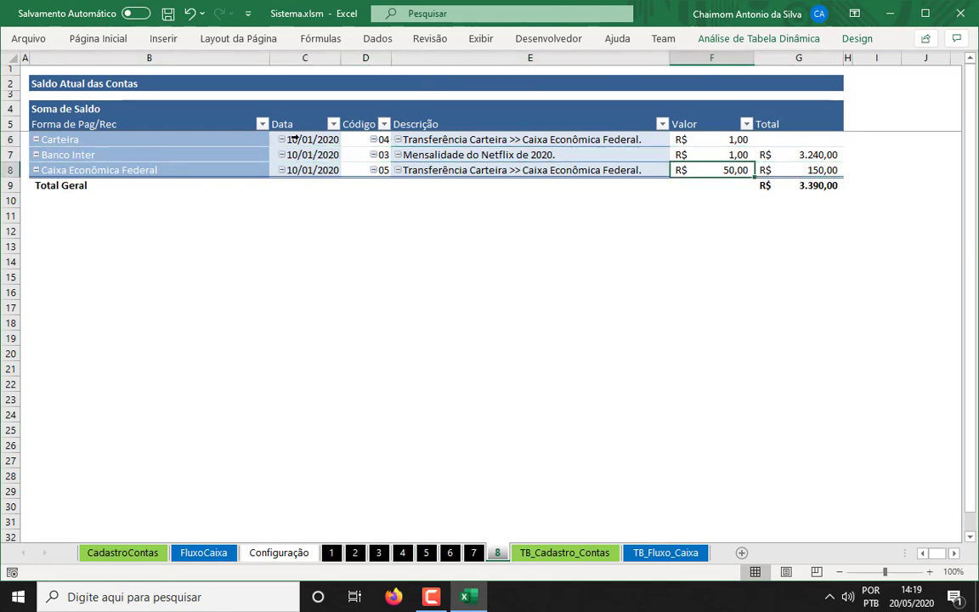
{"action": "key", "text": "Left"}
{"action": "key", "text": "Left"}
{"action": "key", "text": "Left"}
{"action": "key", "text": "Right"}
{"action": "key", "text": "Right"}
{"action": "key", "text": "Right"}
{"action": "key", "text": "Right"}
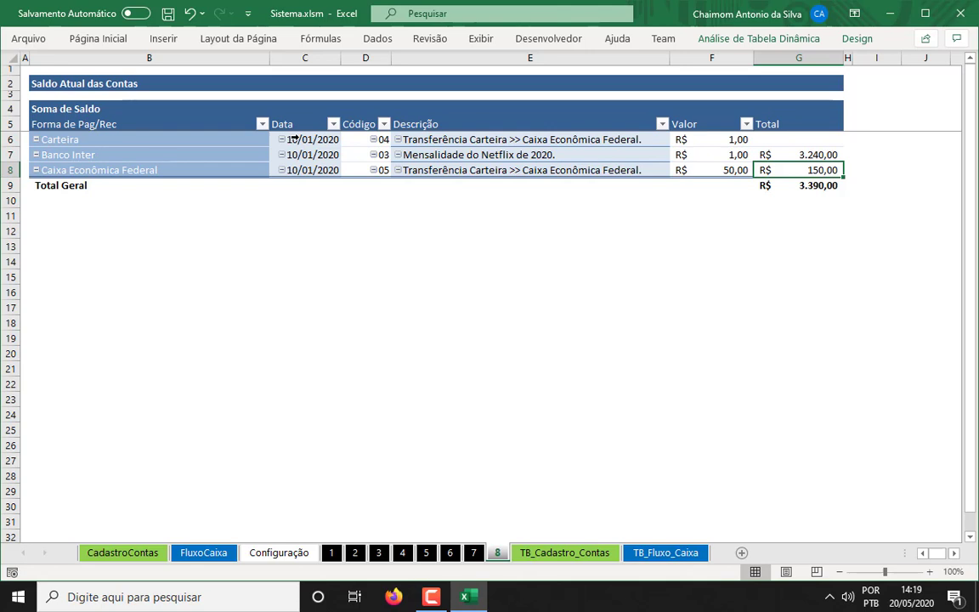
Step: Recheck the Carteira row and its Total cell in Saldo Atual das Contas
{"action": "left_click", "coordinate": [194, 141]}
{"action": "left_click_drag", "start_coordinate": [195, 141], "coordinate": [806, 134]}
{"action": "left_click", "coordinate": [806, 135]}
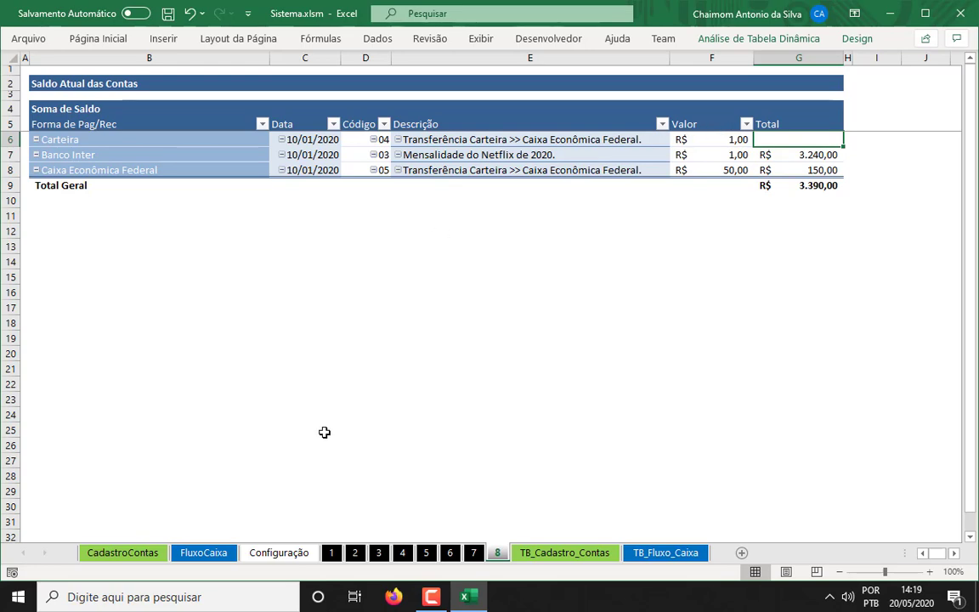
Step: Register MEU AMIGO as Parceiro de Negócio with Código 0005 in the Configuração sheet
{"action": "left_click", "coordinate": [279, 553]}
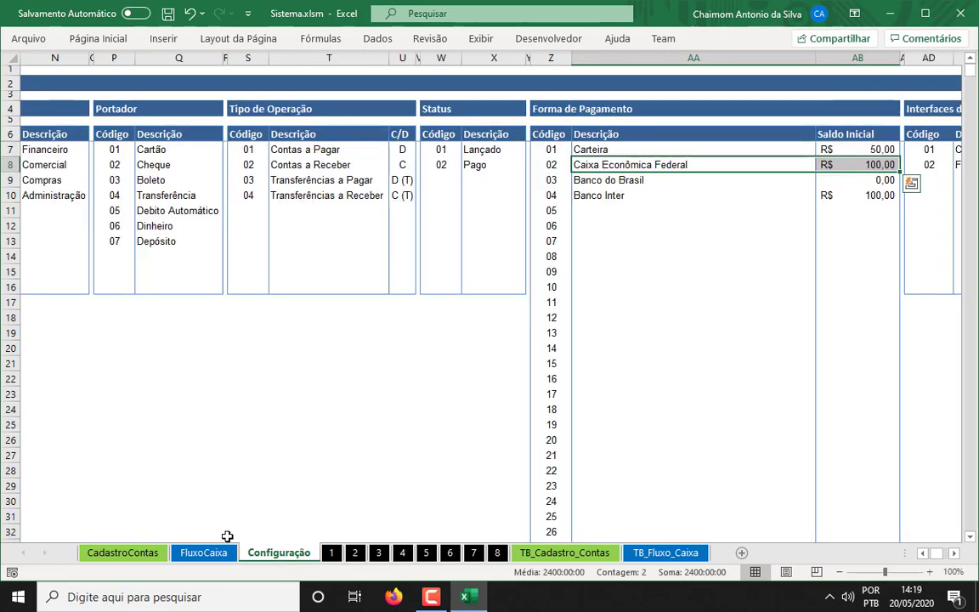
{"action": "key", "text": "Left"}
{"action": "key", "text": "Left"}
{"action": "key", "text": "Left"}
{"action": "key", "text": "Left"}
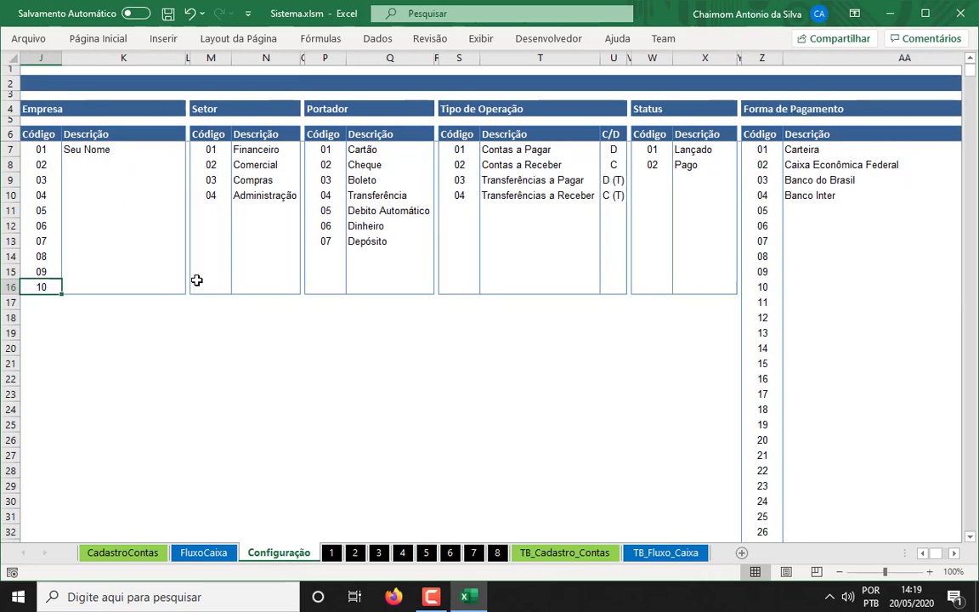
{"action": "key", "text": "Up"}
{"action": "key", "text": "Up"}
{"action": "key", "text": "Up"}
{"action": "key", "text": "Up"}
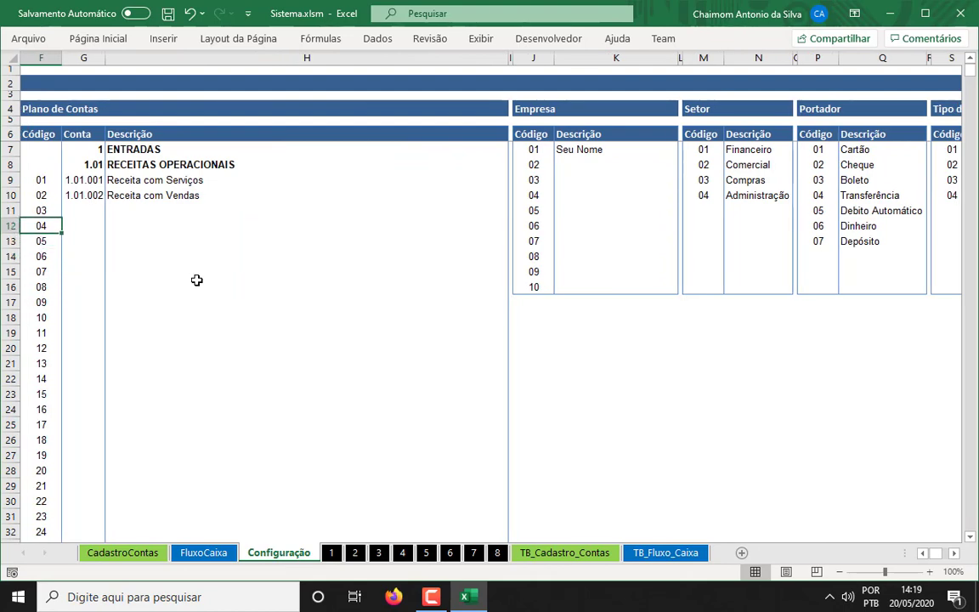
{"action": "key", "text": "Left"}
{"action": "key", "text": "Left"}
{"action": "key", "text": "Left"}
{"action": "key", "text": "Up"}
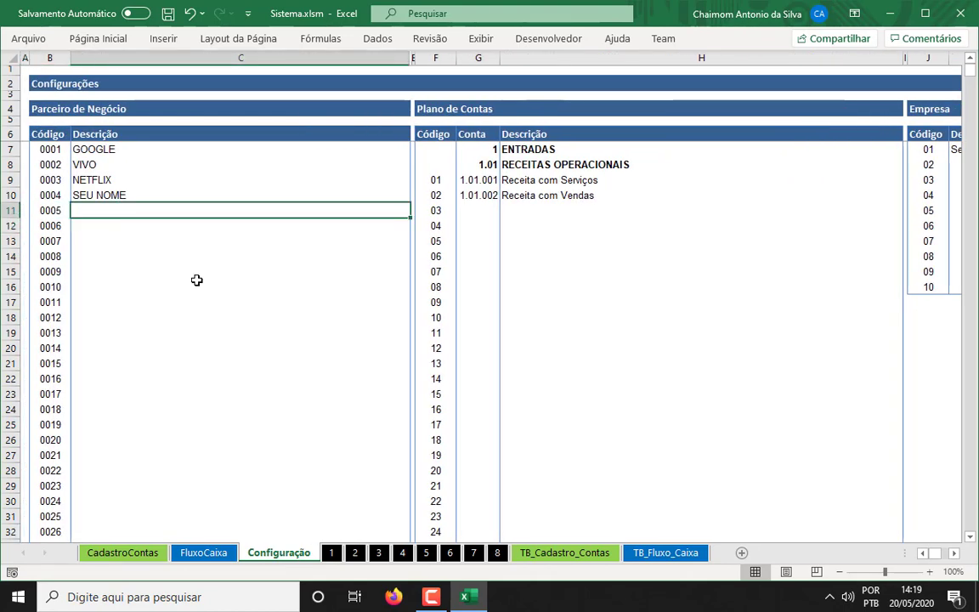
{"action": "type", "text": "meu"}
{"action": "key", "text": "BackSpace"}
{"action": "key", "text": "BackSpace"}
{"action": "key", "text": "BackSpace"}
{"action": "key", "text": "BackSpace"}
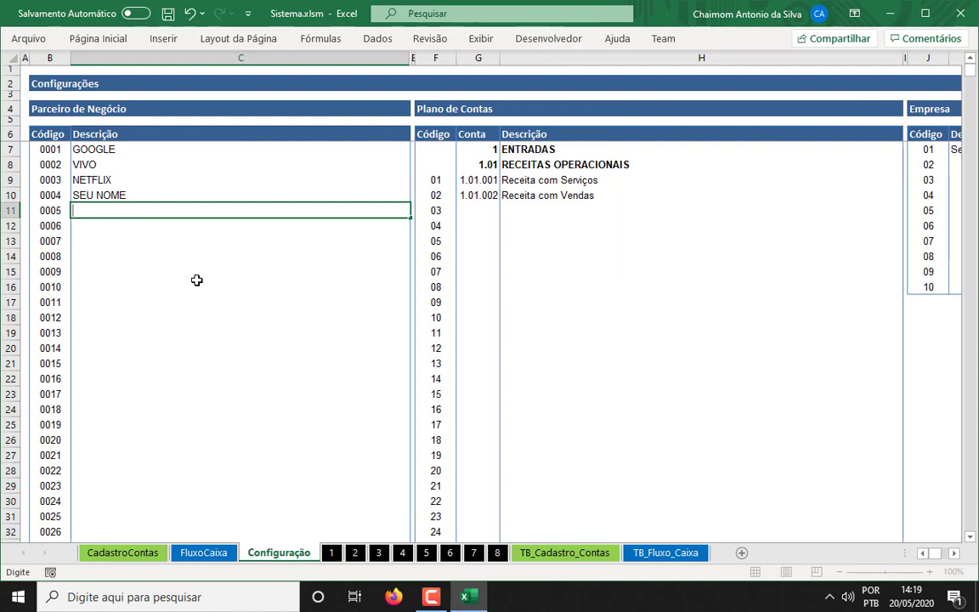
{"action": "type", "text": "MEU AMIGO"}
{"action": "key", "text": "Tab"}
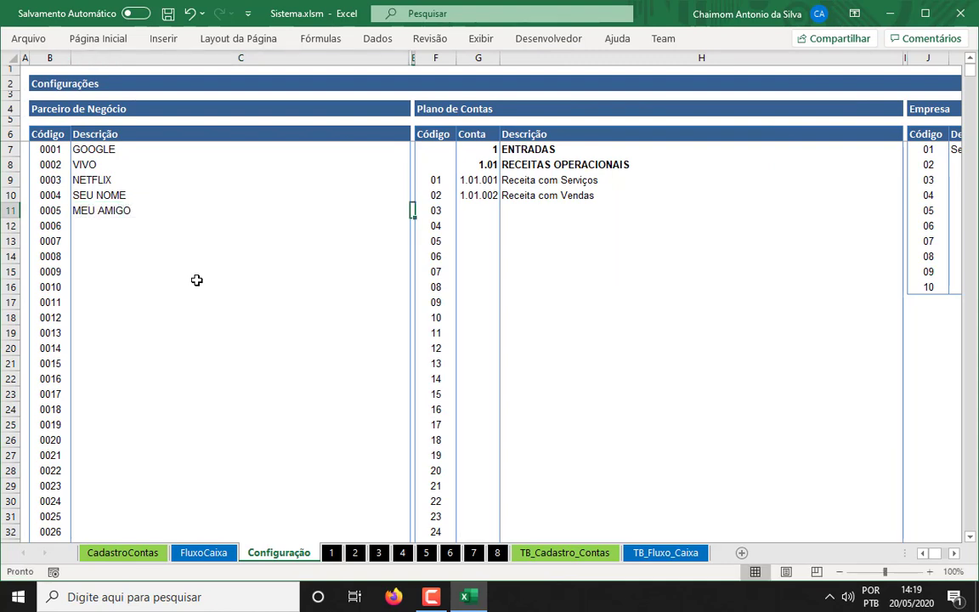
Step: Try to load MEU AMIGO as Parceiro de Negócio in the Cadastro de Contas form from the partner search
{"action": "left_click", "coordinate": [147, 554]}
{"action": "left_click", "coordinate": [734, 120]}
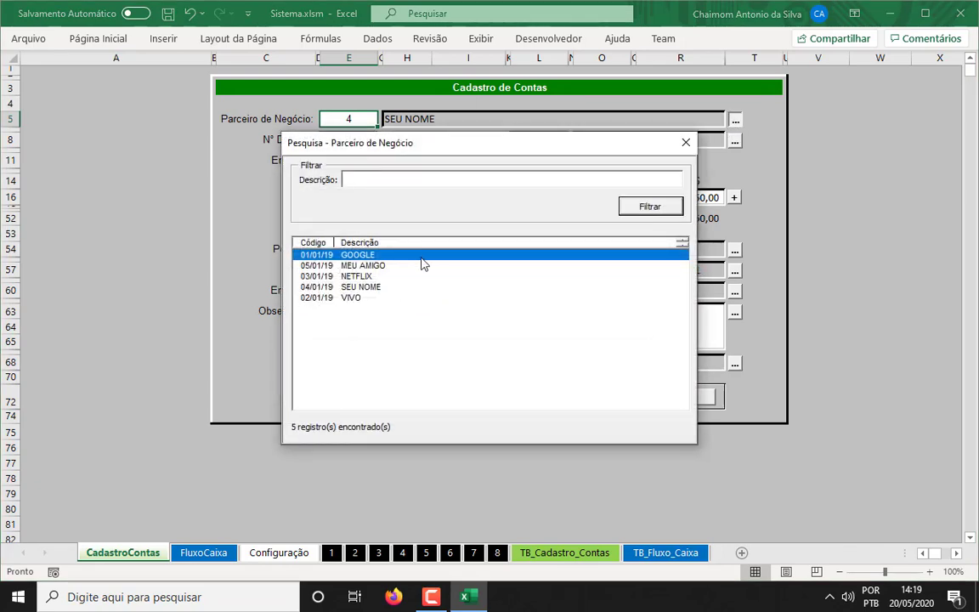
{"action": "left_click", "coordinate": [382, 267]}
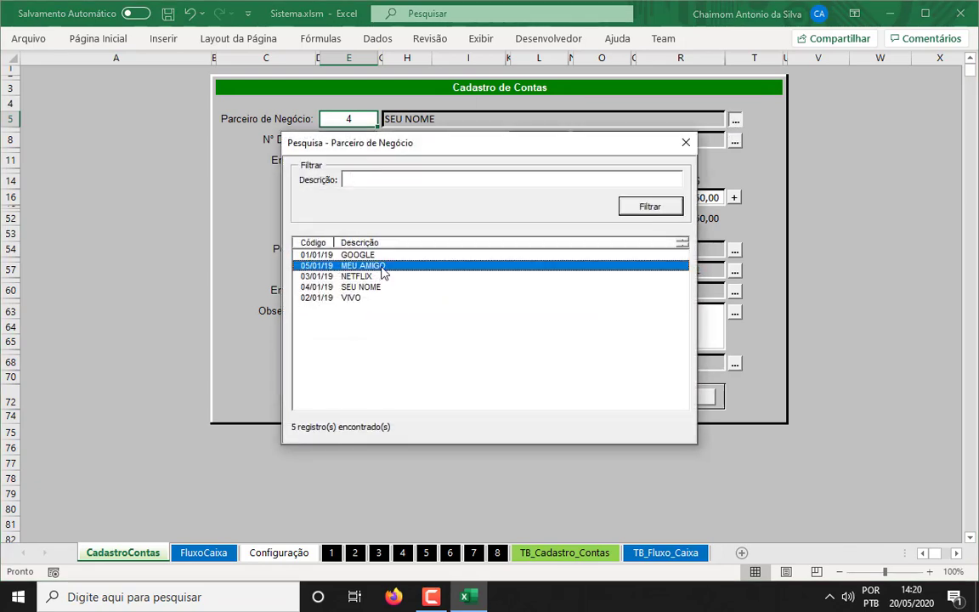
{"action": "double_click", "coordinate": [381, 267]}
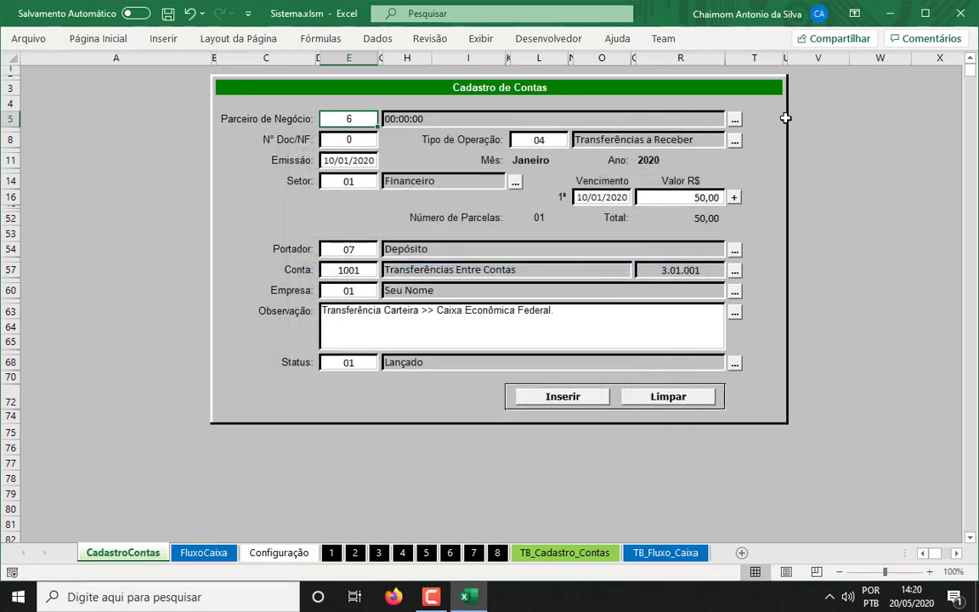
Step: Set Parceiro de Negócio to 4, SEU NOME, and Tipo de Operação to 04, Transferências a Receber, in Cadastro de Contas
{"action": "type", "text": "4"}
{"action": "key", "text": "Return"}
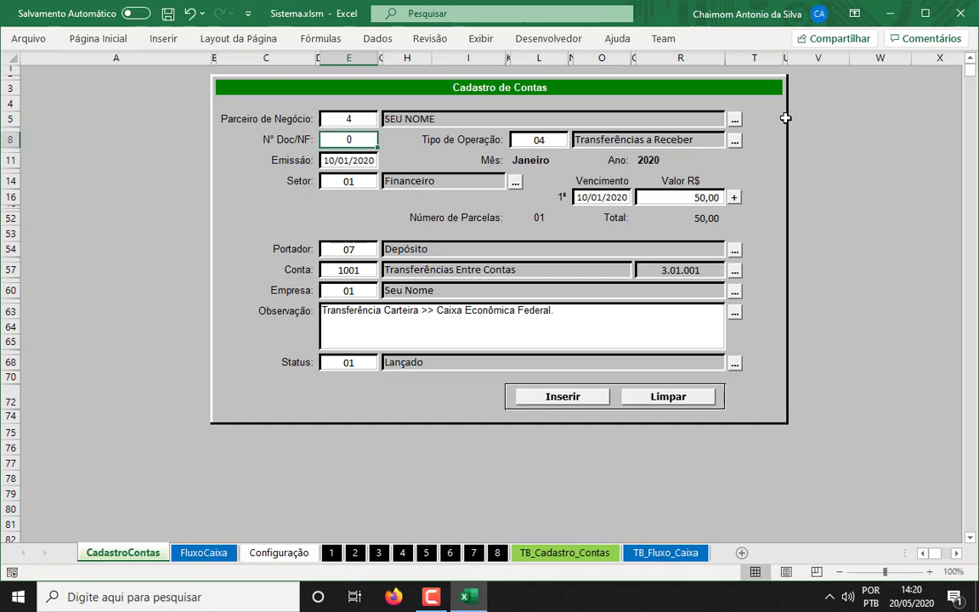
{"action": "key", "text": "Return"}
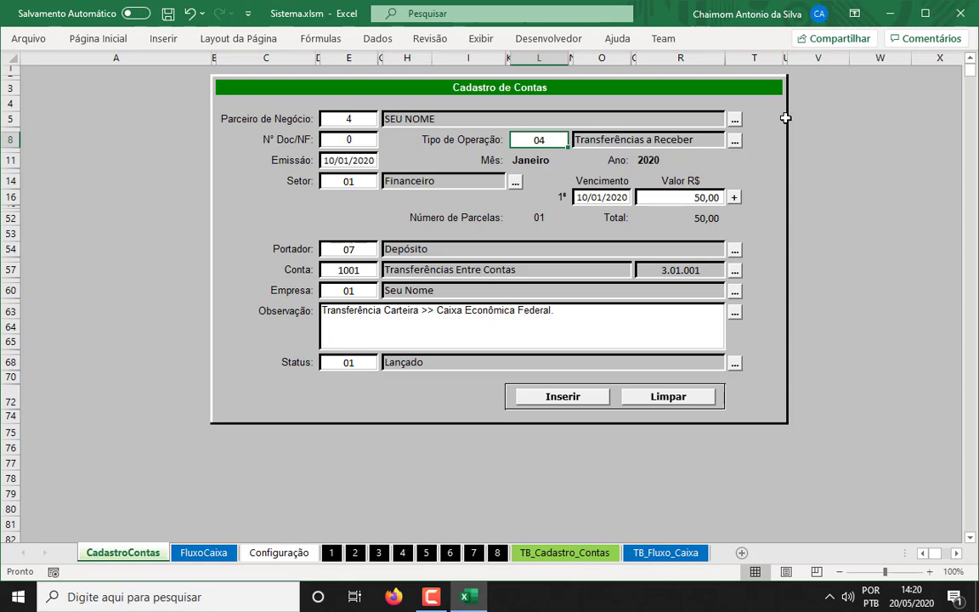
{"action": "type", "text": "4"}
{"action": "key", "text": "Return"}
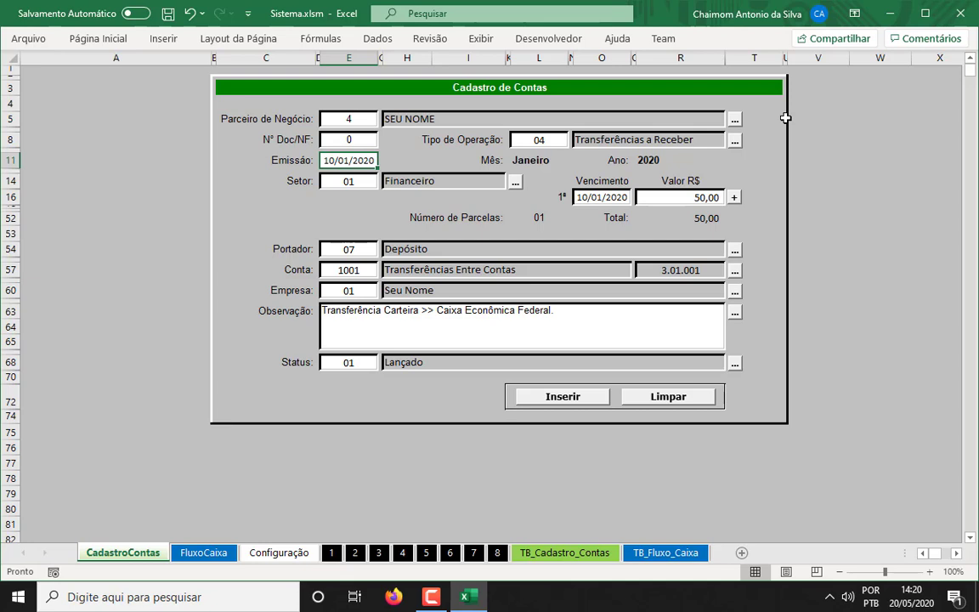
Step: Enter 4, Transferências a Receber, again as Tipo de Operação in Cadastro de Contas
{"action": "left_click", "coordinate": [540, 139]}
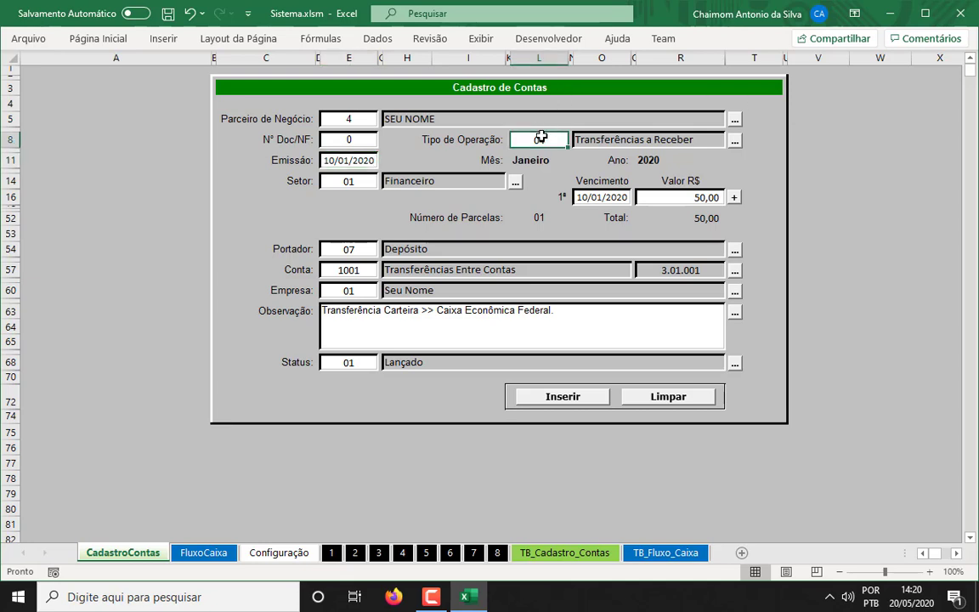
{"action": "left_click", "coordinate": [354, 119]}
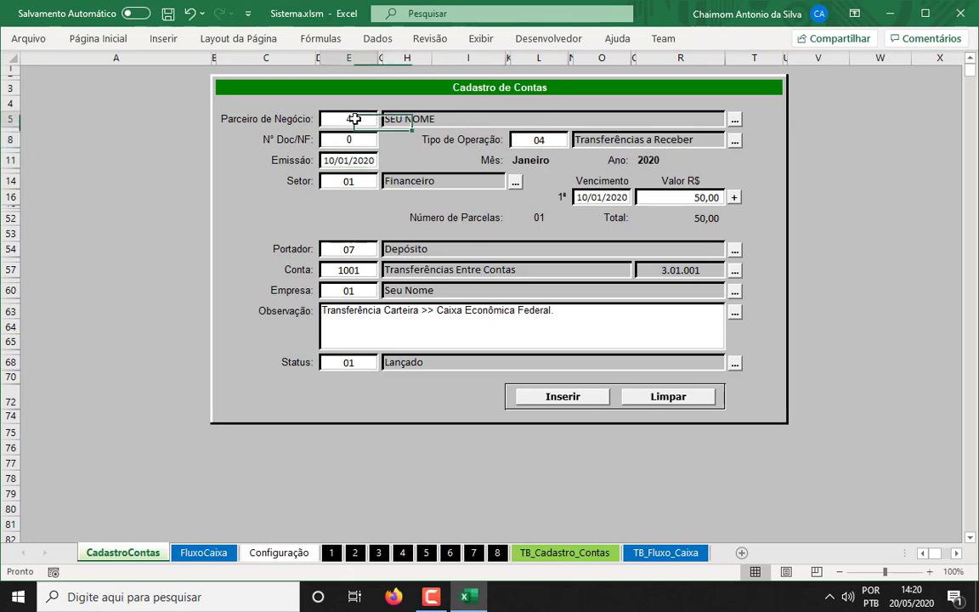
{"action": "left_click", "coordinate": [356, 138]}
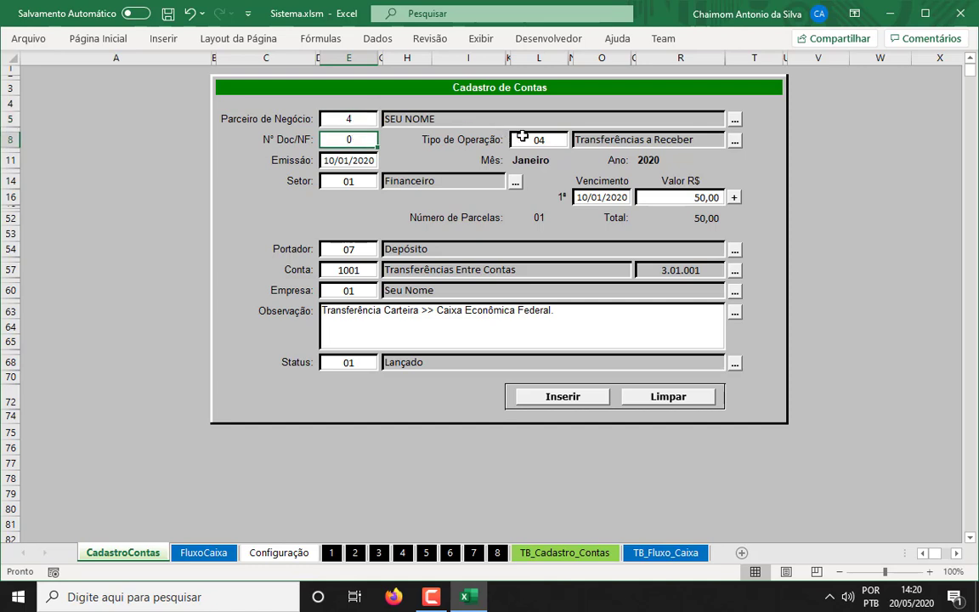
{"action": "left_click", "coordinate": [527, 140]}
{"action": "type", "text": "4"}
{"action": "key", "text": "Return"}
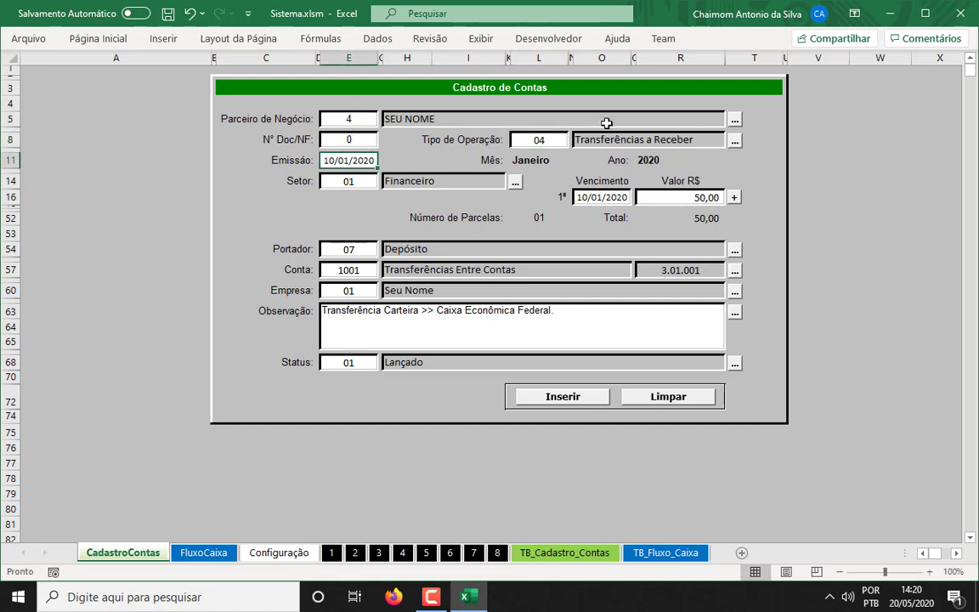
Step: Set the first installment's Valor R$ to 100 and Portador to 06, Dinheiro
{"action": "key", "text": "Tab"}
{"action": "key", "text": "Tab"}
{"action": "key", "text": "Tab"}
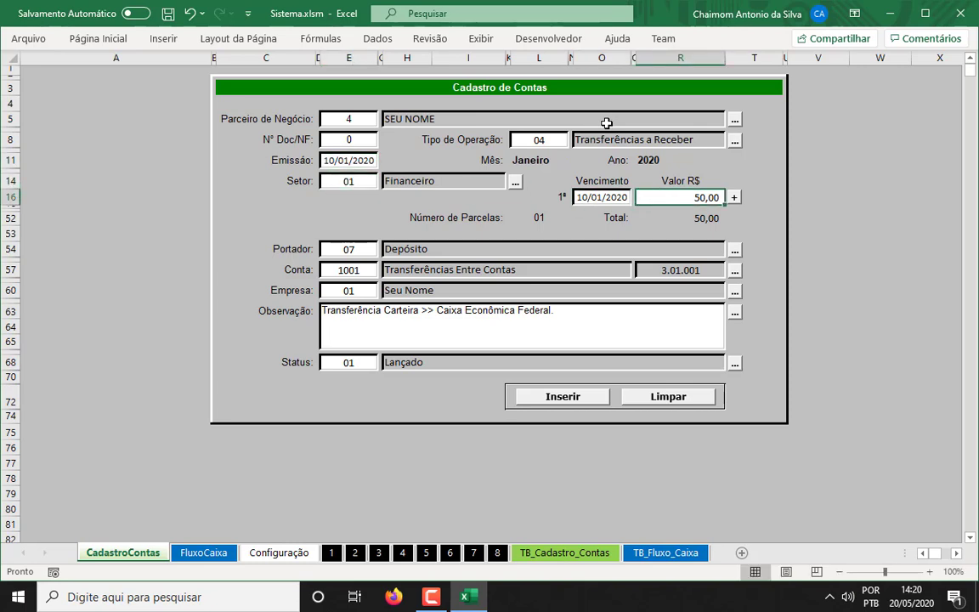
{"action": "type", "text": "100"}
{"action": "key", "text": "Return"}
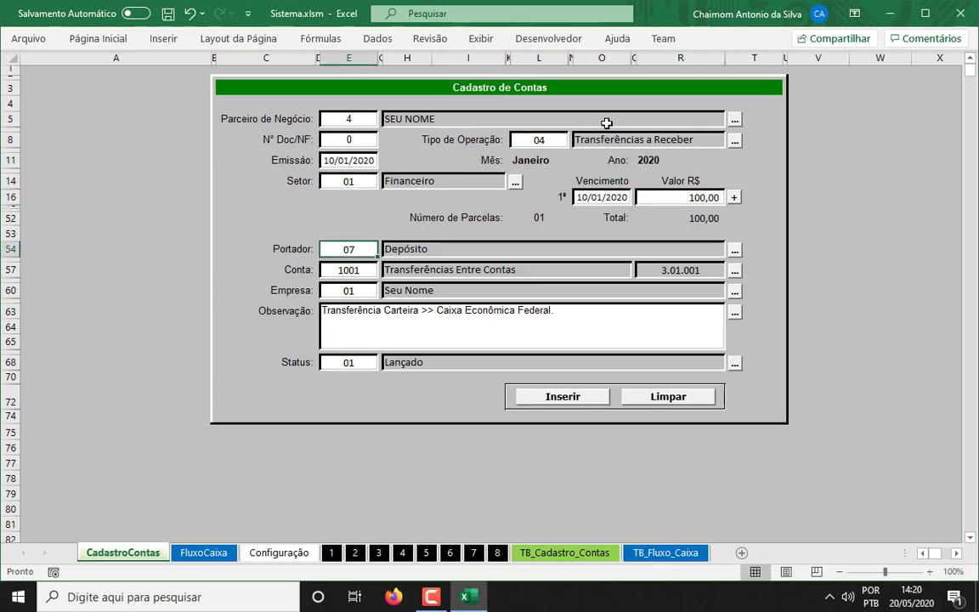
{"action": "type", "text": "6"}
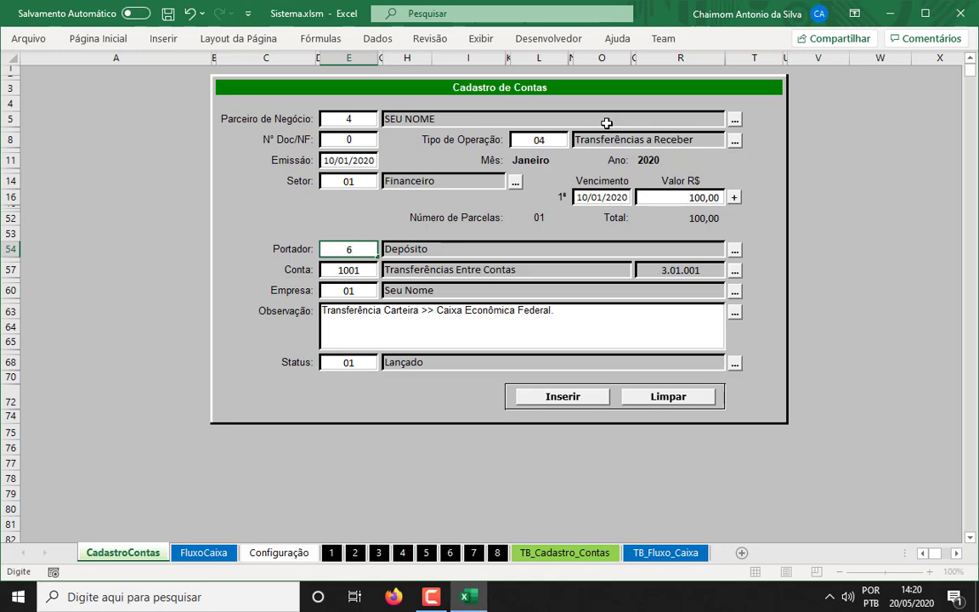
{"action": "type", "text": "6"}
{"action": "key", "text": "Return"}
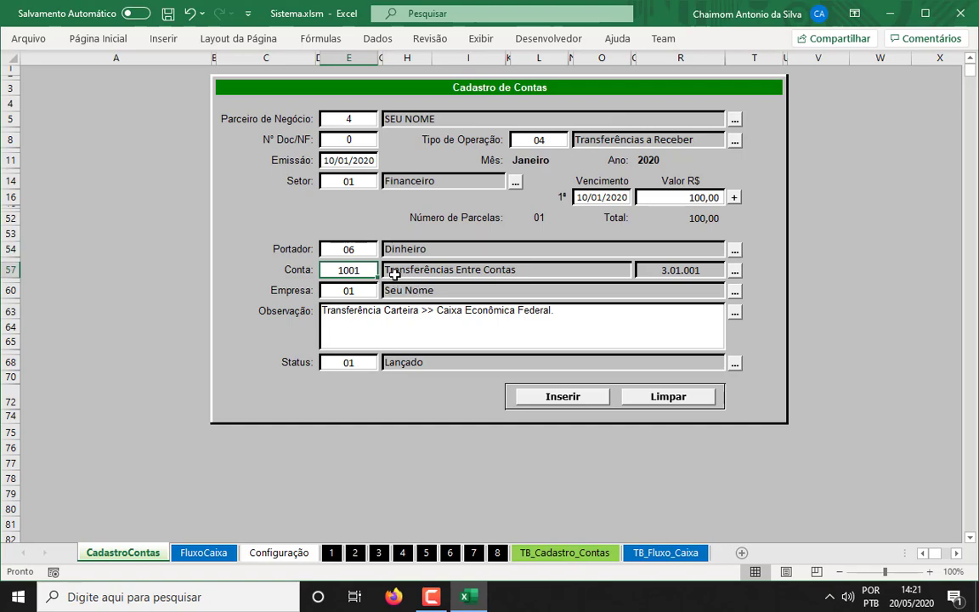
Step: Locate the TRANSFERENCIAS DE VALORES group in the Plano de Contas list of the Configuração sheet
{"action": "left_click", "coordinate": [279, 554]}
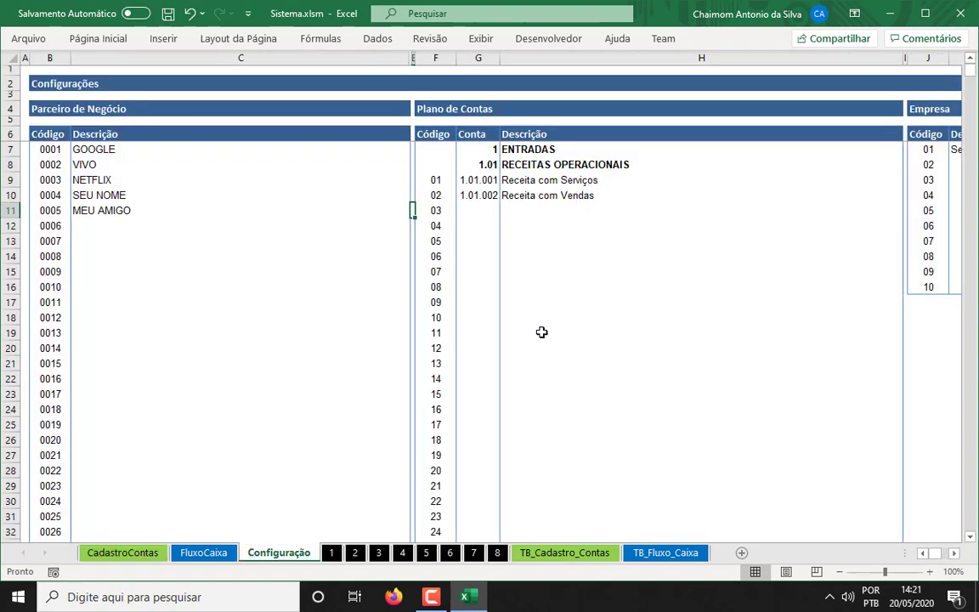
{"action": "left_click", "coordinate": [563, 296]}
{"action": "key", "text": "Left"}
{"action": "key", "text": "Left"}
{"action": "key", "text": "Left"}
{"action": "key", "text": "ctrl+Down"}
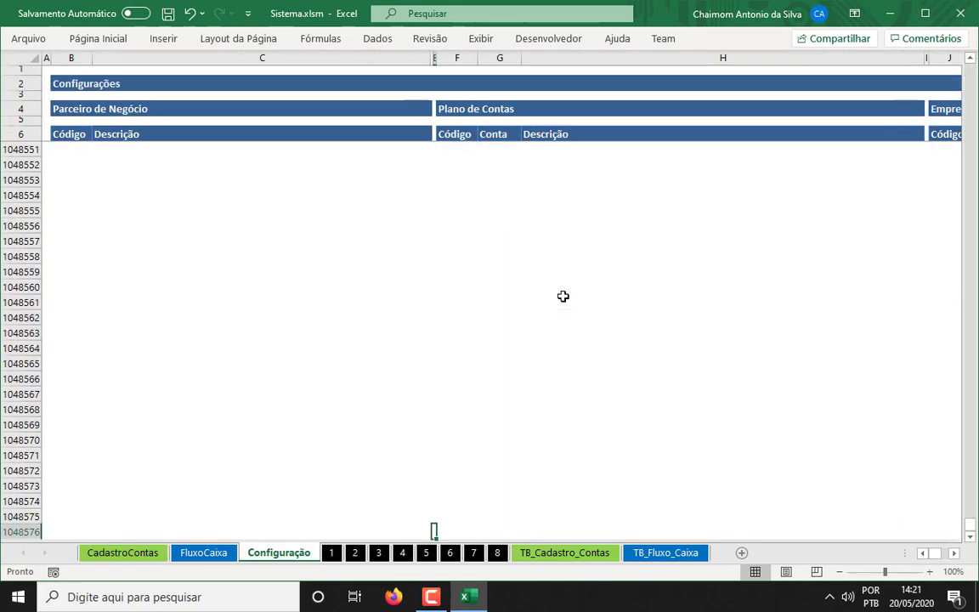
{"action": "key", "text": "Right"}
{"action": "key", "text": "Right"}
{"action": "key", "text": "ctrl+Up"}
{"action": "key", "text": "Up"}
{"action": "key", "text": "Up"}
{"action": "key", "text": "Up"}
{"action": "key", "text": "Up"}
{"action": "key", "text": "Up"}
{"action": "key", "text": "Up"}
{"action": "key", "text": "Up"}
{"action": "key", "text": "Up"}
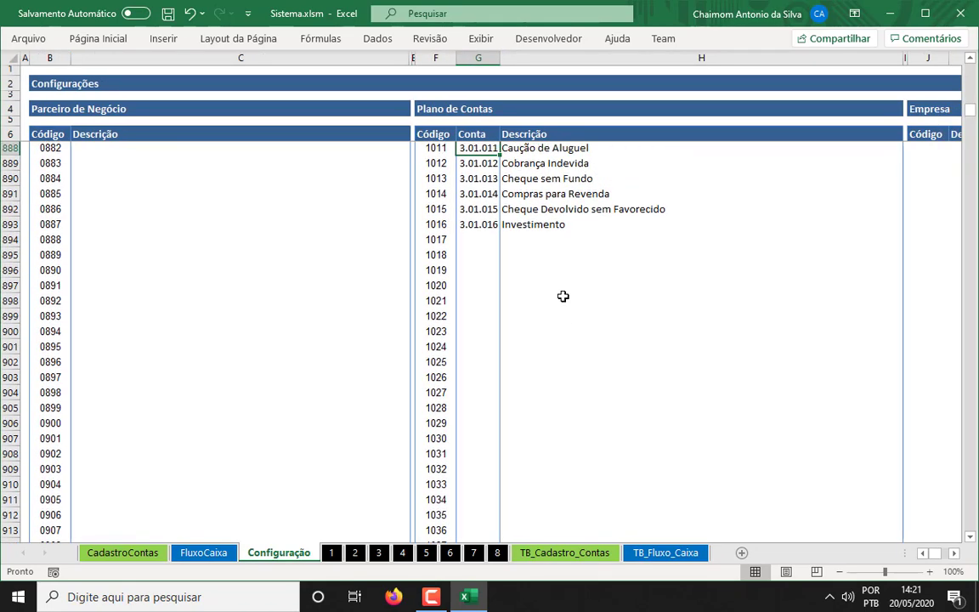
{"action": "key", "text": "Up"}
{"action": "key", "text": "Up"}
{"action": "key", "text": "Up"}
{"action": "key", "text": "Up"}
{"action": "key", "text": "Up"}
{"action": "key", "text": "Up"}
{"action": "key", "text": "Up"}
{"action": "key", "text": "Up"}
{"action": "key", "text": "Up"}
{"action": "key", "text": "Up"}
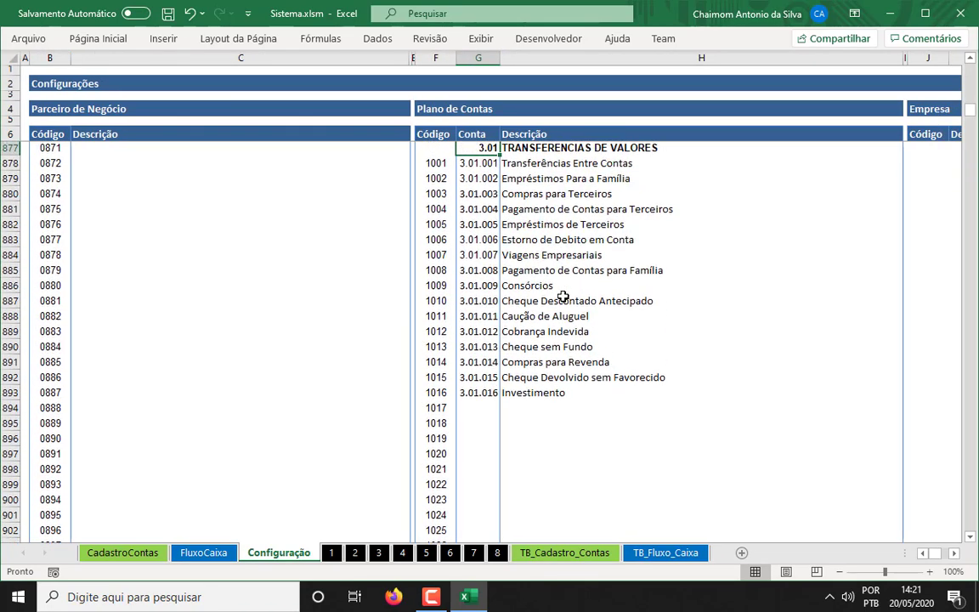
Step: Examine the accounts under TRANSFERENCIAS DE VALORES one by one down to the 1005, Empréstimos de Terceiros row
{"action": "key", "text": "Down"}
{"action": "key", "text": "Down"}
{"action": "key", "text": "Down"}
{"action": "key", "text": "shift+Right"}
{"action": "key", "text": "Down"}
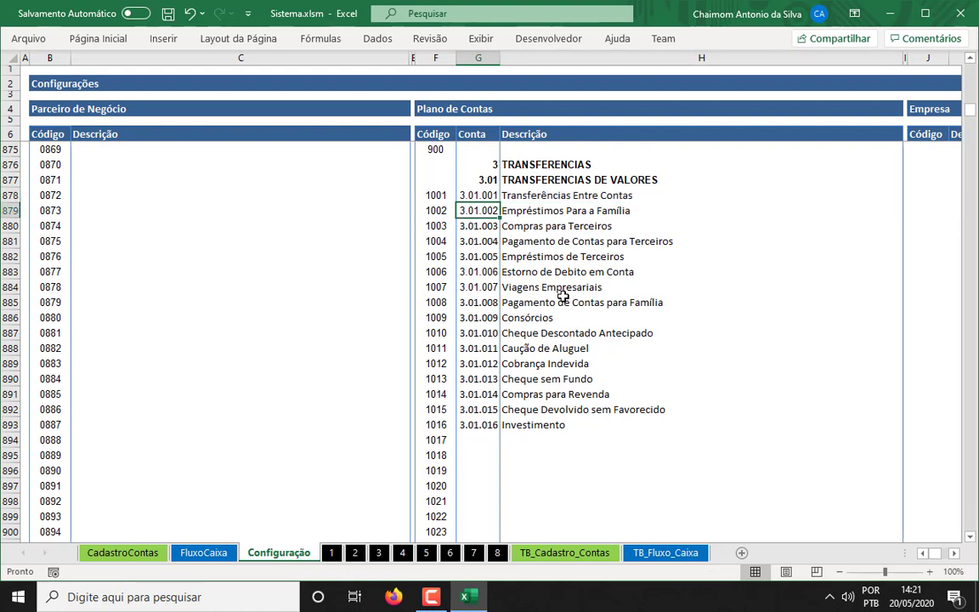
{"action": "key", "text": "shift+Right"}
{"action": "key", "text": "Down"}
{"action": "key", "text": "shift+Right"}
{"action": "key", "text": "Down"}
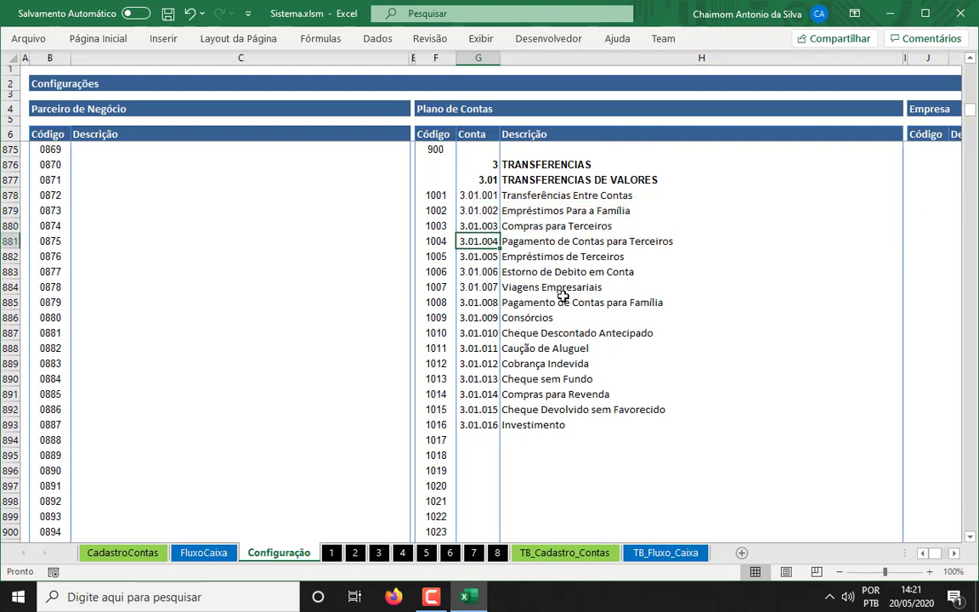
{"action": "key", "text": "Down"}
{"action": "key", "text": "shift+Right"}
{"action": "key", "text": "Right"}
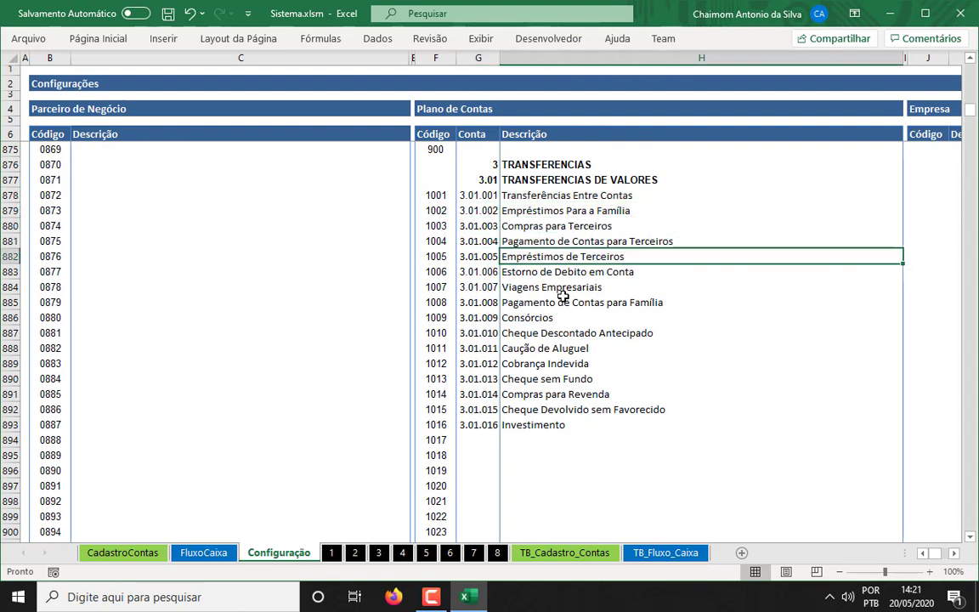
{"action": "key", "text": "Left"}
{"action": "key", "text": "Left"}
{"action": "key", "text": "shift+Right"}
{"action": "key", "text": "shift+Right"}
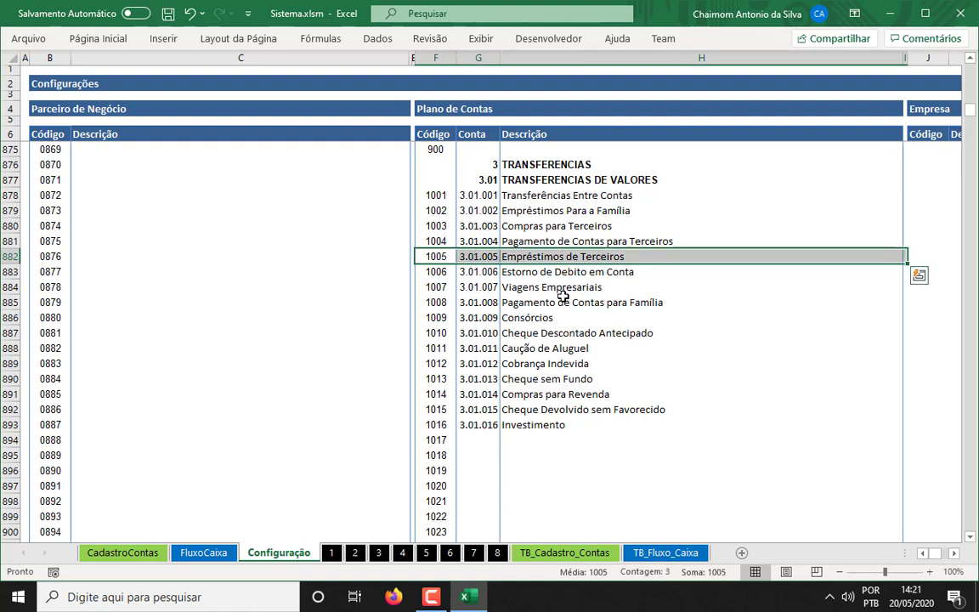
{"action": "key", "text": "Right"}
{"action": "key", "text": "Right"}
{"action": "key", "text": "Right"}
{"action": "key", "text": "Left"}
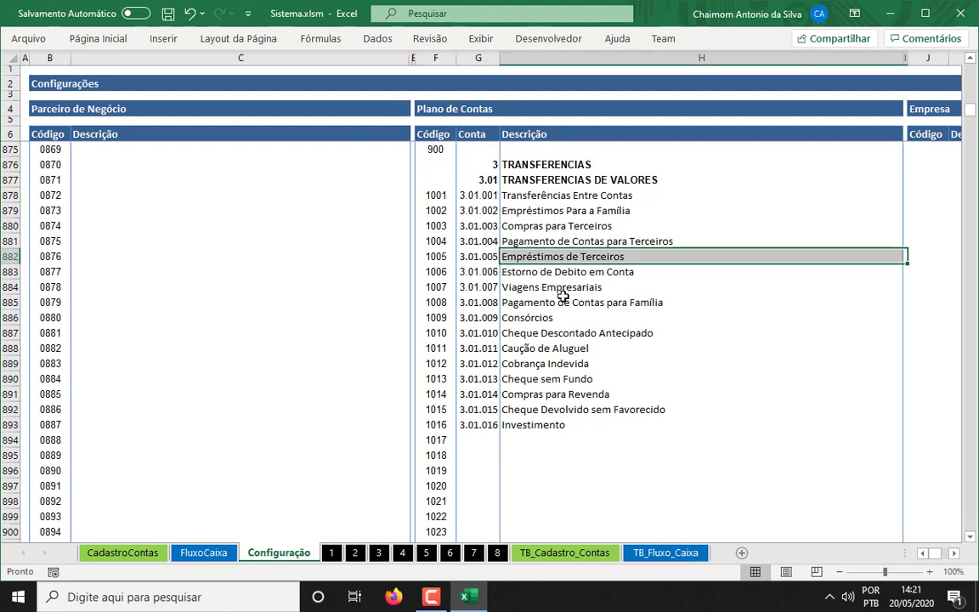
{"action": "key", "text": "shift+Left"}
{"action": "key", "text": "shift+Left"}
{"action": "key", "text": "Left"}
{"action": "key", "text": "Left"}
{"action": "key", "text": "Left"}
{"action": "key", "text": "Left"}
{"action": "key", "text": "shift+Right"}
{"action": "key", "text": "shift+Right"}
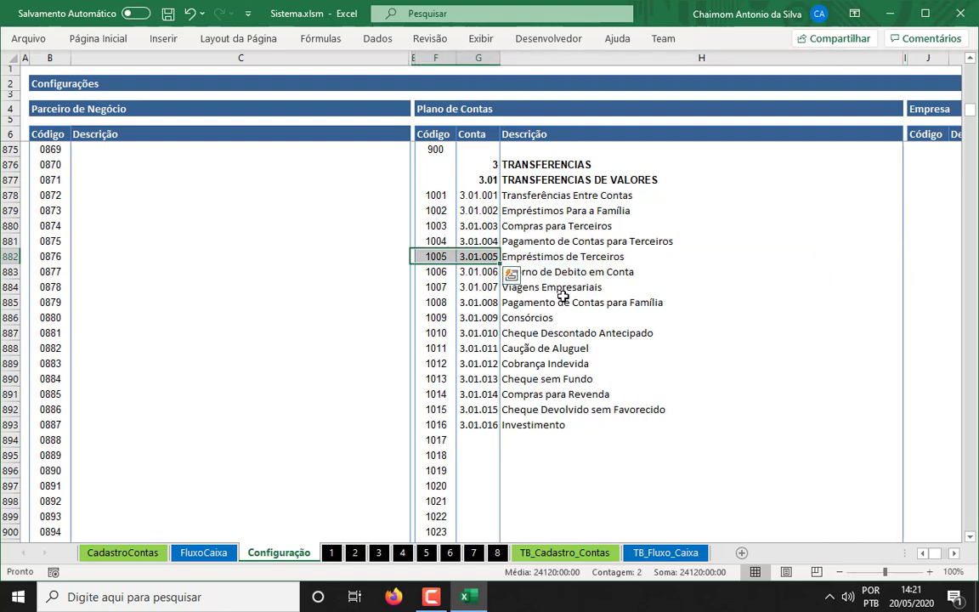
Step: Return to the CadastroContas sheet and filter the Conta search in Plano de Contas by TERCEIRO
{"action": "left_click", "coordinate": [152, 554]}
{"action": "left_click", "coordinate": [735, 119]}
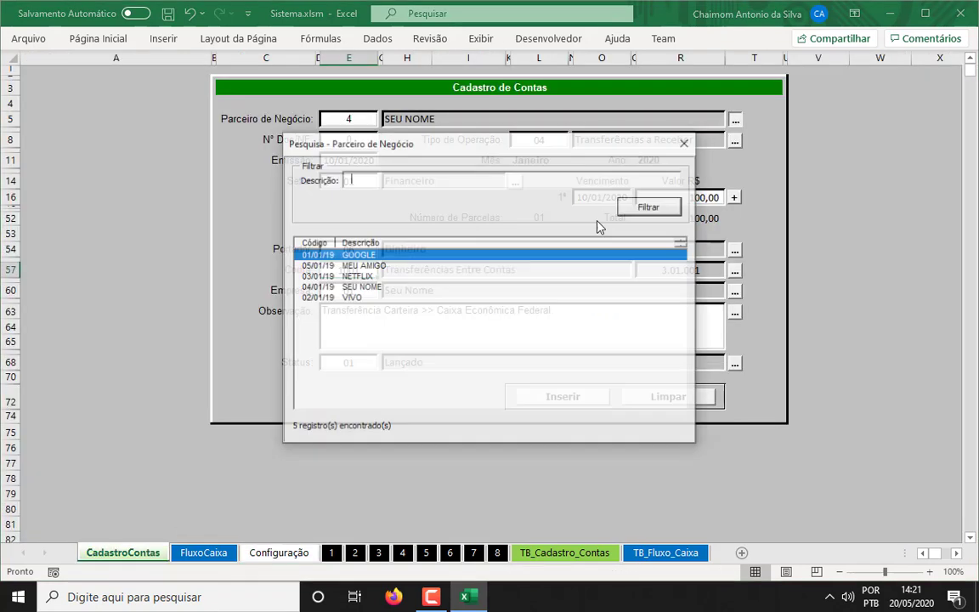
{"action": "left_click", "coordinate": [685, 142]}
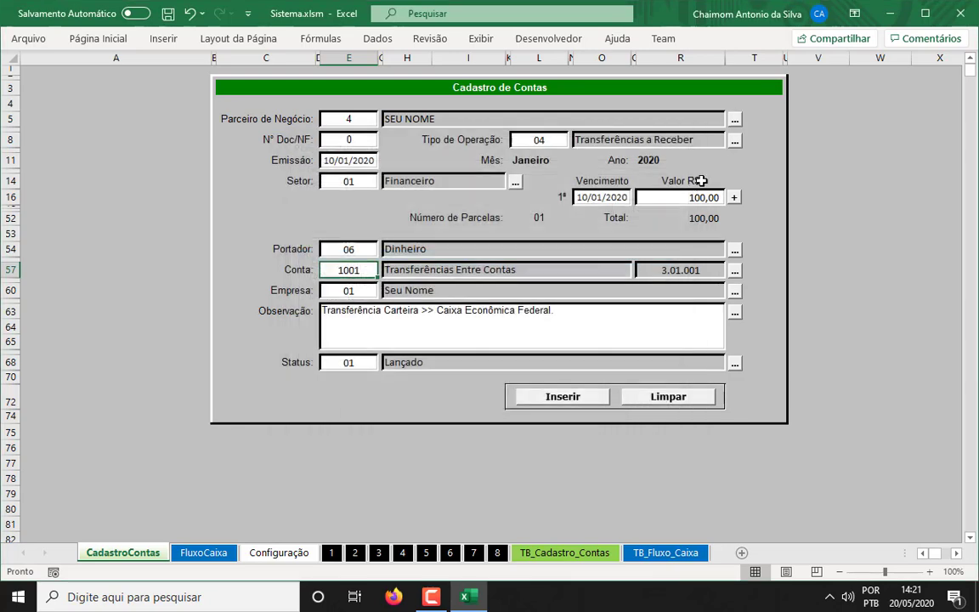
{"action": "left_click", "coordinate": [733, 270]}
{"action": "type", "text": "TERC"}
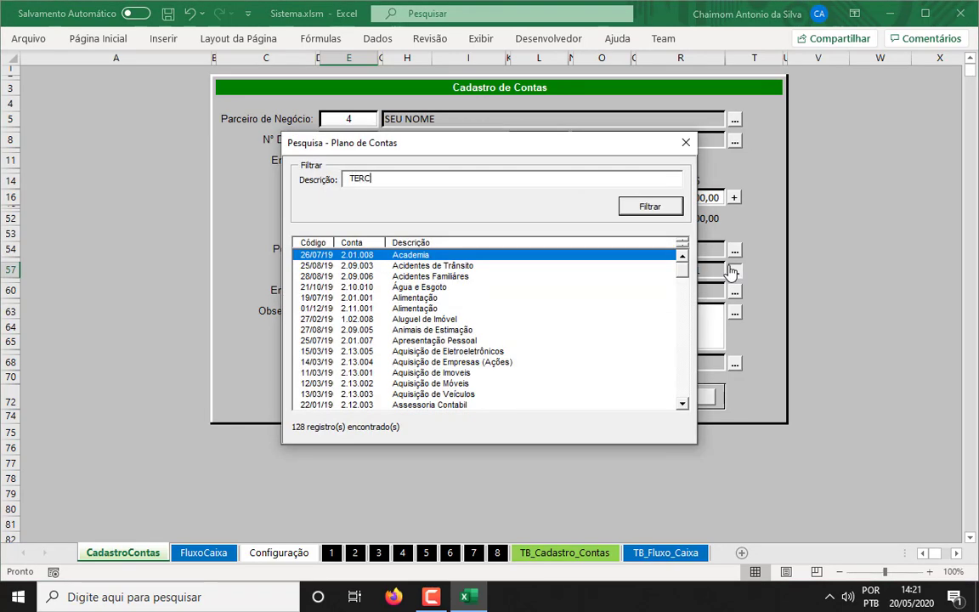
{"action": "type", "text": "EIRO"}
{"action": "key", "text": "Return"}
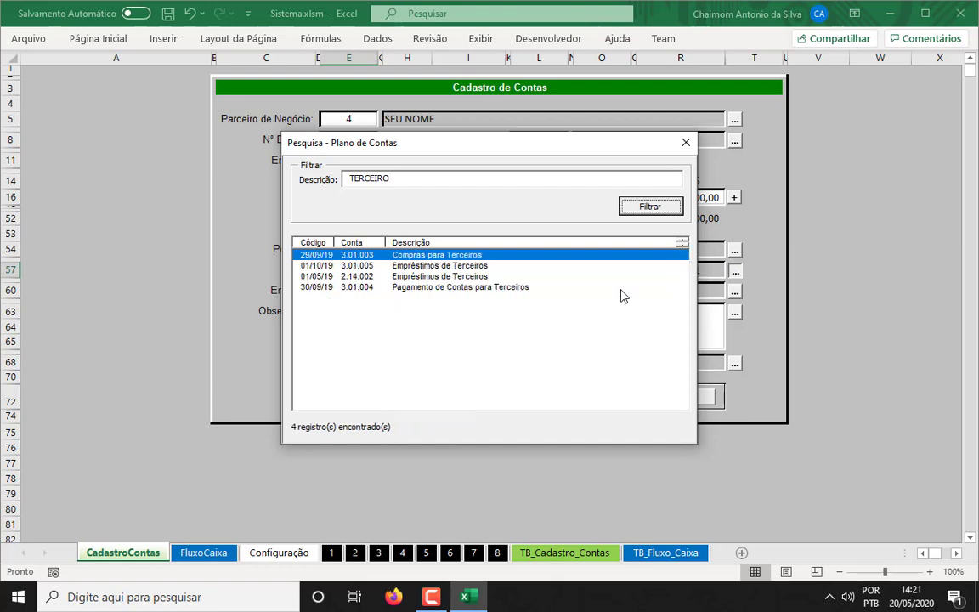
Step: Compare the two Empréstimos de Terceiros accounts and load 3.01.005 into Conta
{"action": "left_click", "coordinate": [478, 266]}
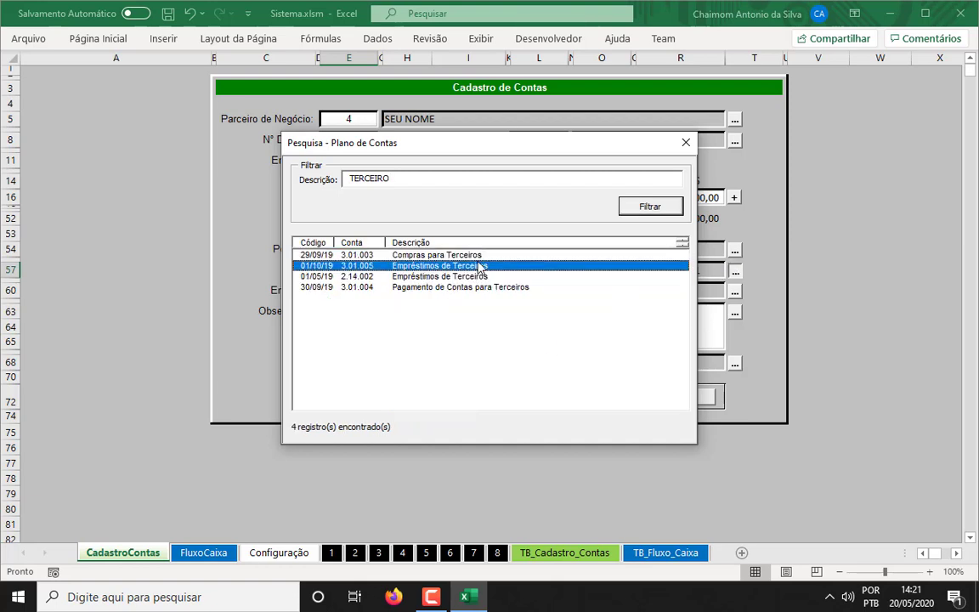
{"action": "left_click", "coordinate": [478, 272]}
{"action": "left_click", "coordinate": [476, 265]}
{"action": "left_click", "coordinate": [477, 276]}
{"action": "left_click", "coordinate": [476, 267]}
{"action": "left_click", "coordinate": [459, 277]}
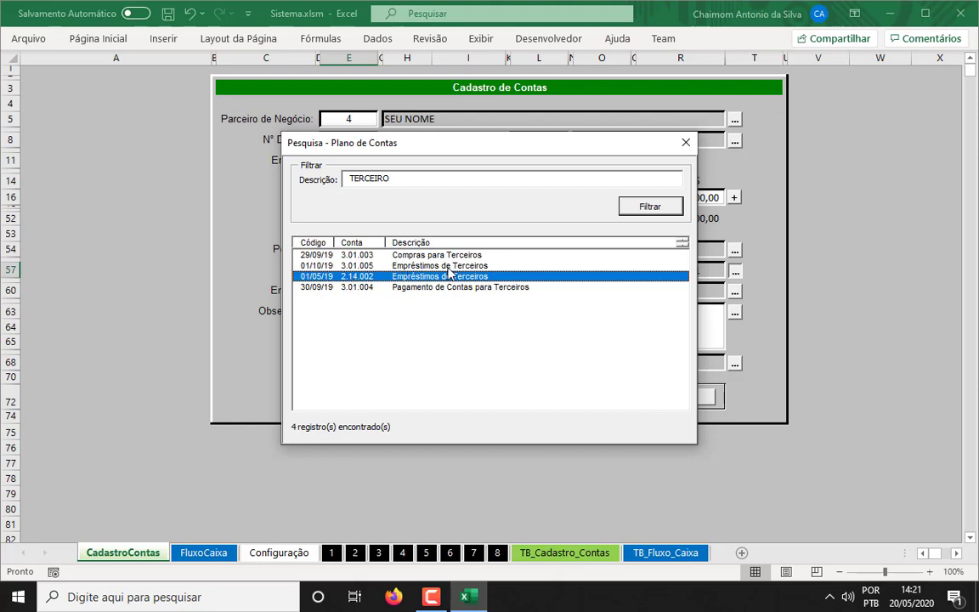
{"action": "left_click", "coordinate": [360, 267]}
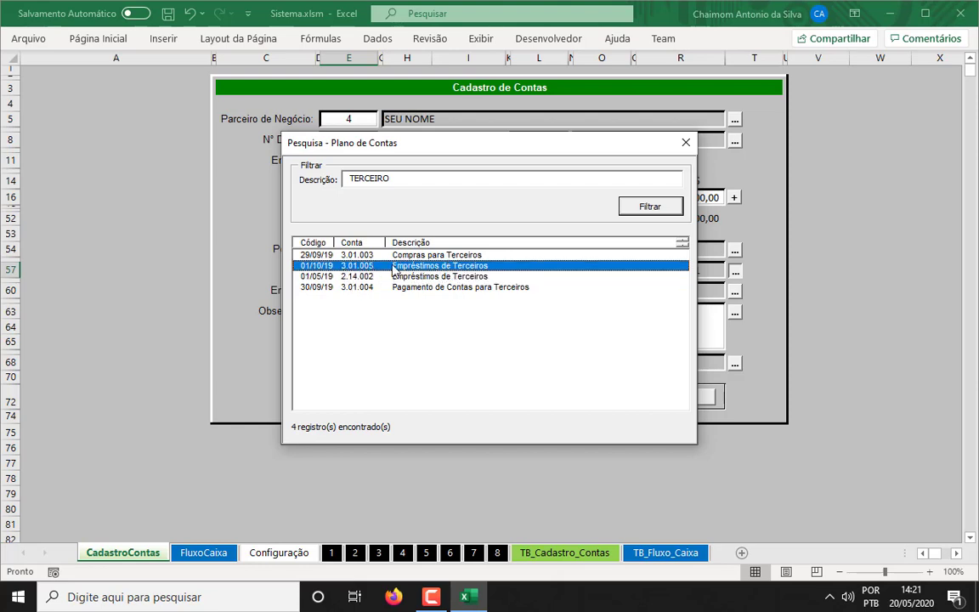
{"action": "double_click", "coordinate": [482, 270]}
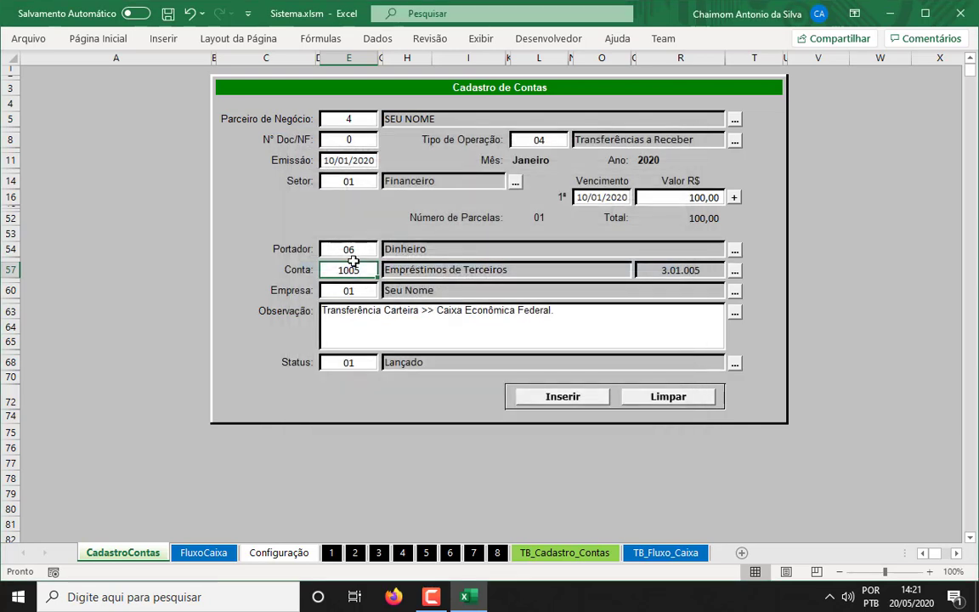
Step: Set Empresa to 1 in the account form
{"action": "left_click", "coordinate": [350, 290]}
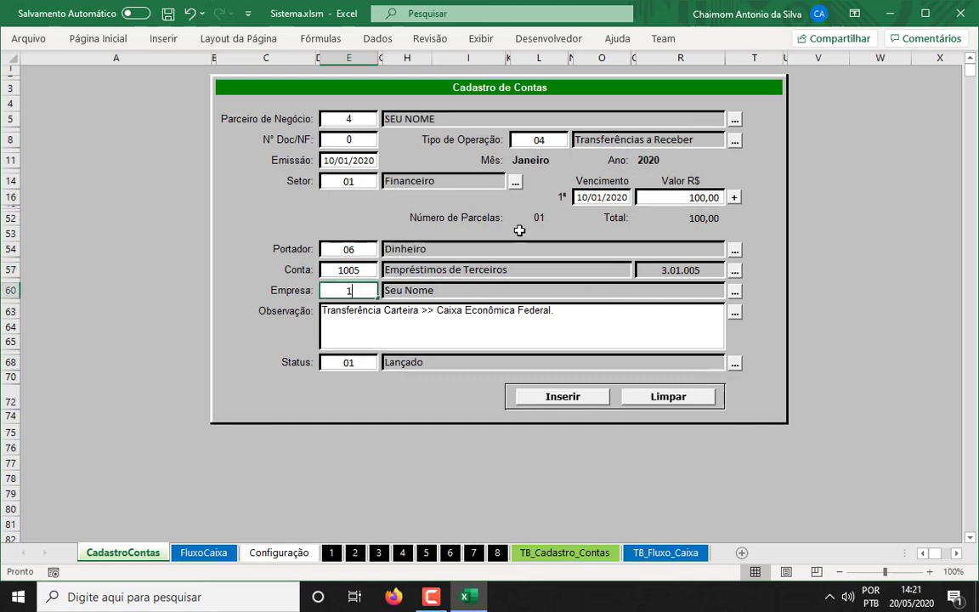
{"action": "type", "text": "1"}
{"action": "key", "text": "Return"}
Step: Set Observação to "Empréstimo feito em 10/01/2020 com o meu amigo." and insert the entry
{"action": "type", "text": "d"}
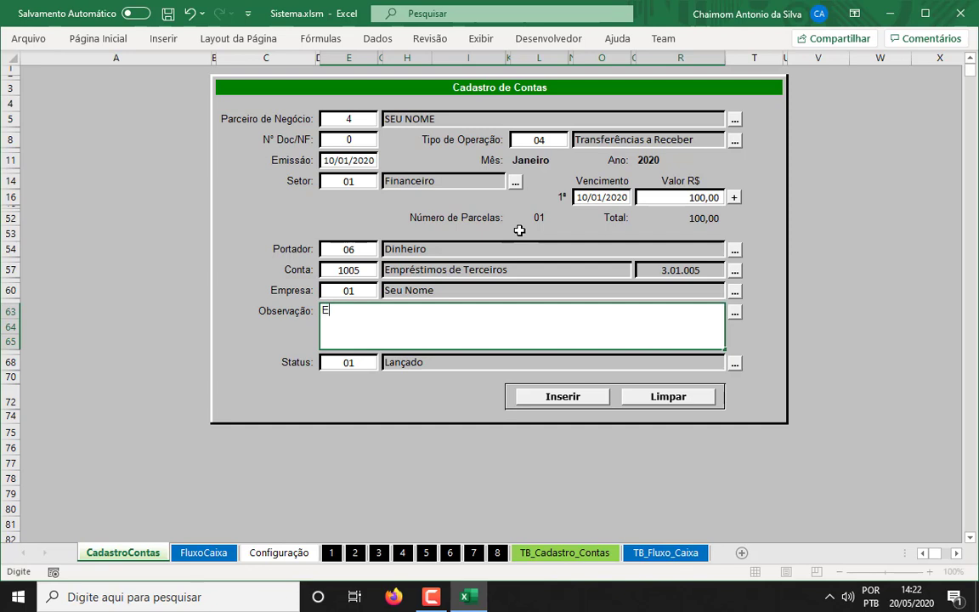
{"action": "type", "text": "mpréstimo veito"}
{"action": "key", "text": "BackSpace"}
{"action": "key", "text": "BackSpace"}
{"action": "type", "text": "feito em "}
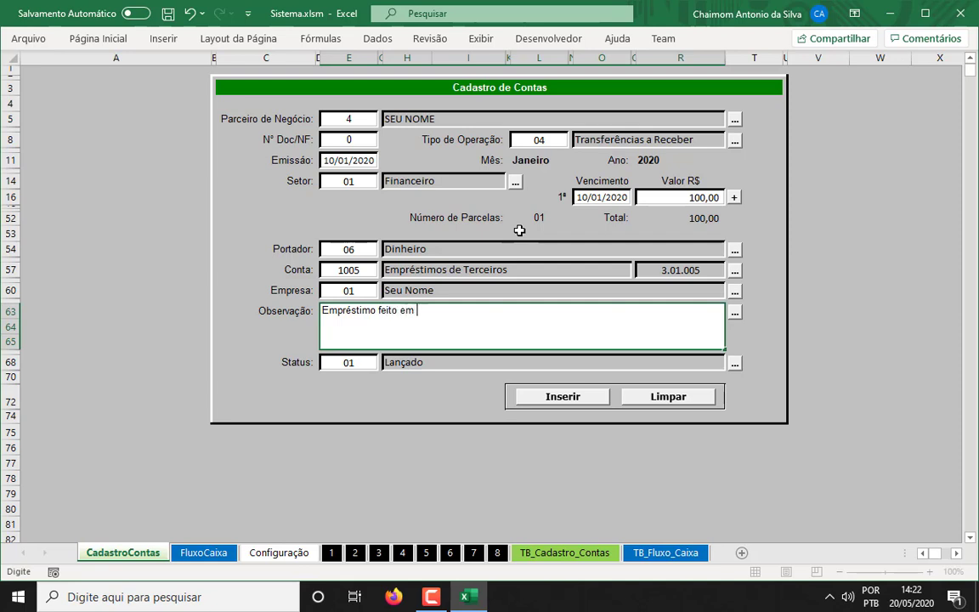
{"action": "type", "text": "10/01/"}
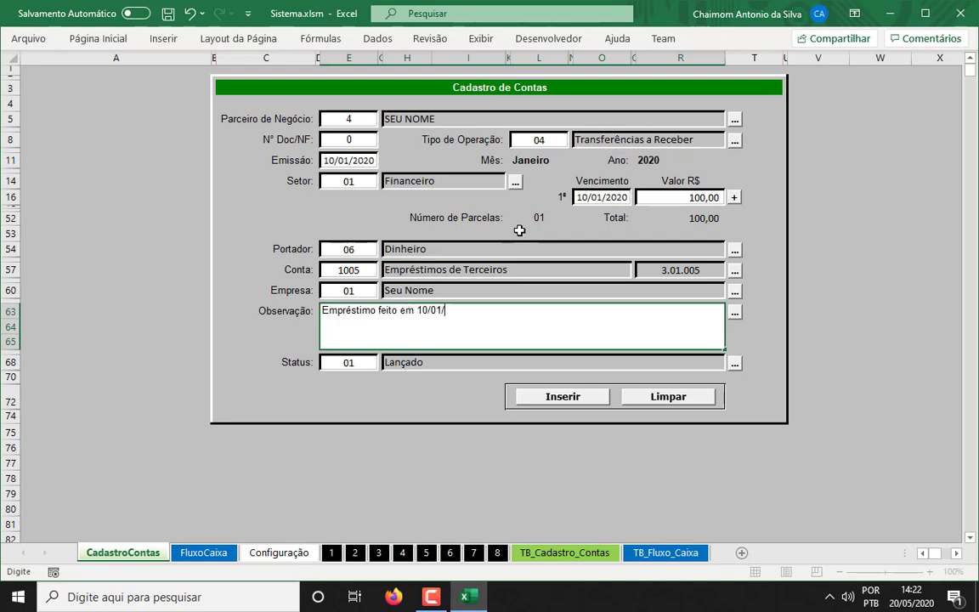
{"action": "type", "text": "2020 com o meu amigo"}
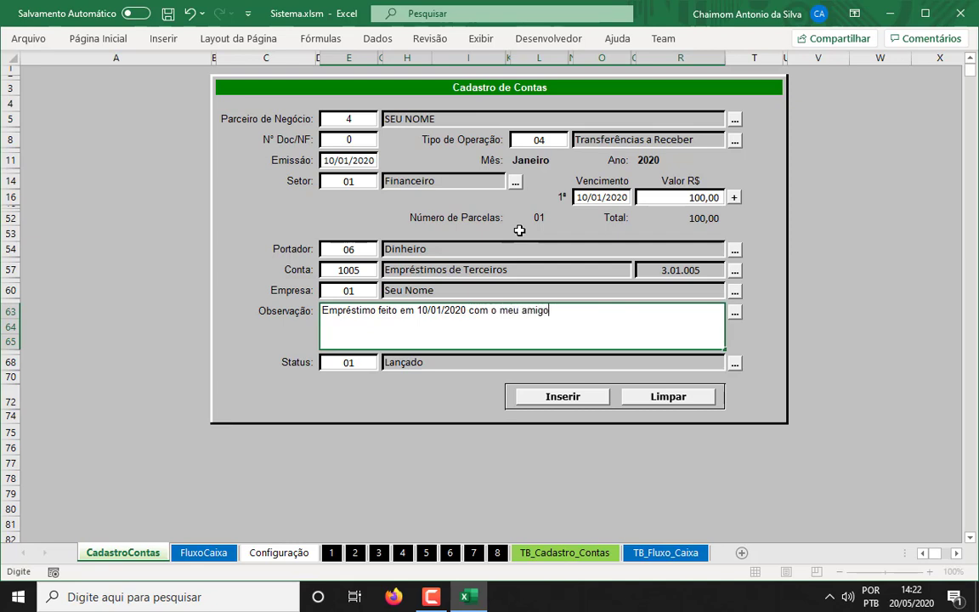
{"action": "type", "text": "."}
{"action": "key", "text": "Tab"}
{"action": "key", "text": "Tab"}
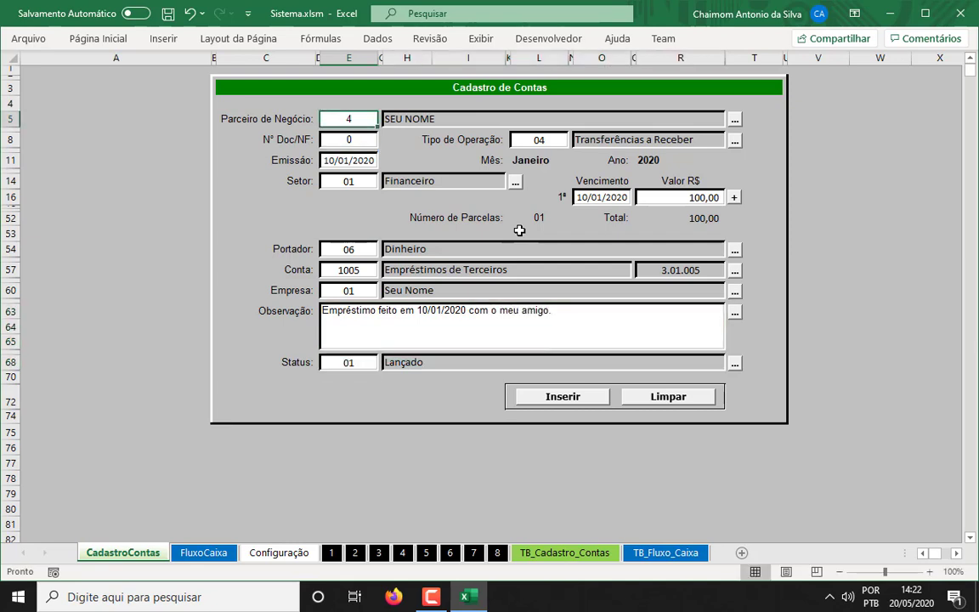
{"action": "left_click", "coordinate": [566, 397]}
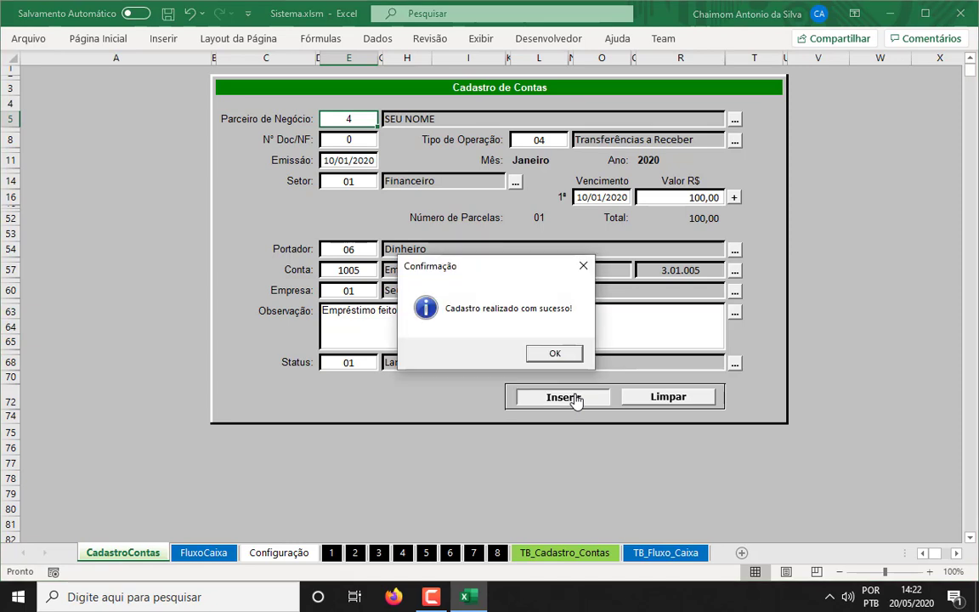
{"action": "left_click", "coordinate": [557, 356]}
Step: Set Tipo de Operação to 03, Transferências a Pagar
{"action": "left_click", "coordinate": [530, 140]}
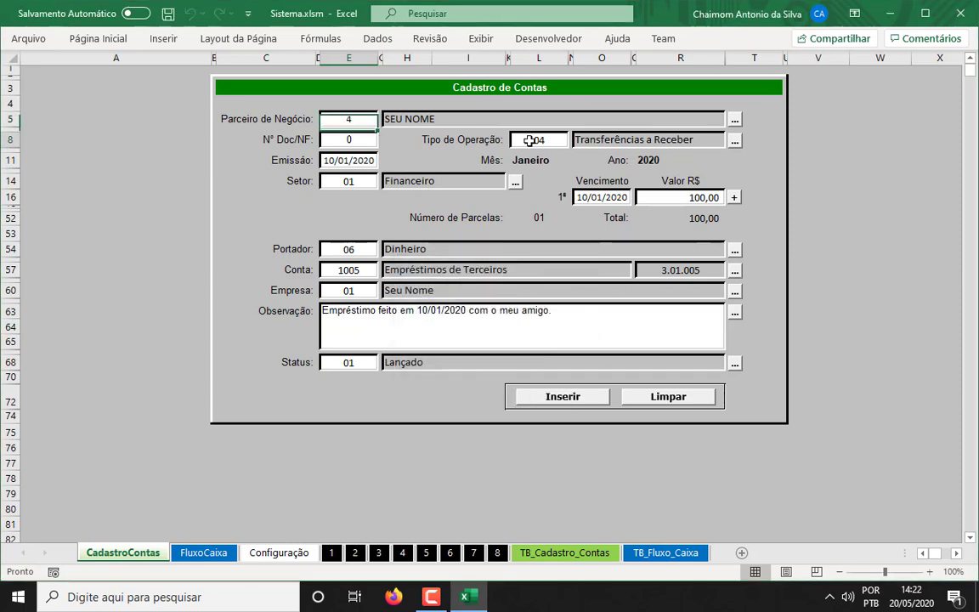
{"action": "type", "text": "03"}
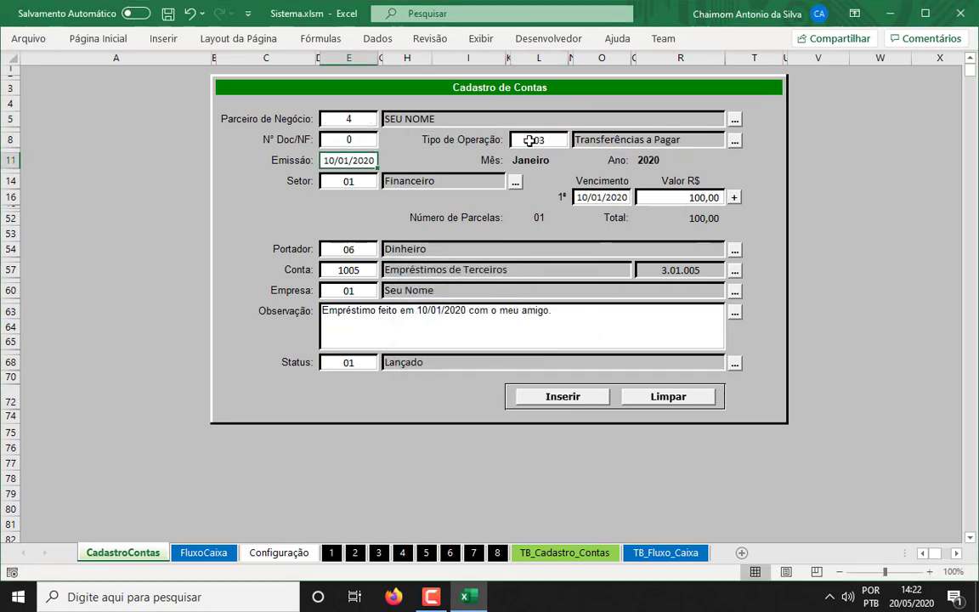
Step: Set the installment's Vencimento to 10/02/2020 in the outgoing transfer form
{"action": "key", "text": "Tab"}
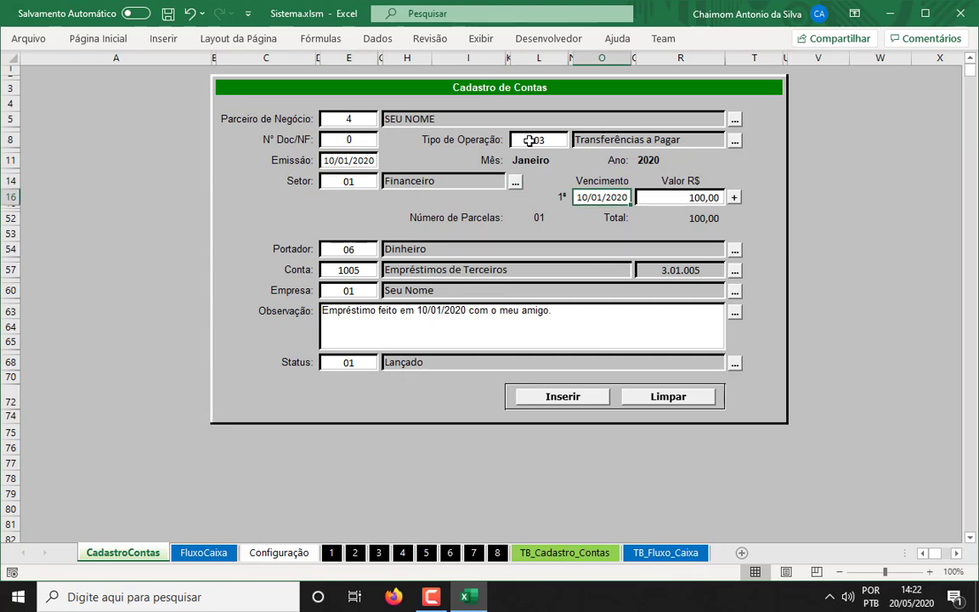
{"action": "key", "text": "F2"}
{"action": "key", "text": "Home"}
{"action": "key", "text": "Delete"}
{"action": "type", "text": "1"}
{"action": "key", "text": "BackSpace"}
{"action": "type", "text": "2"}
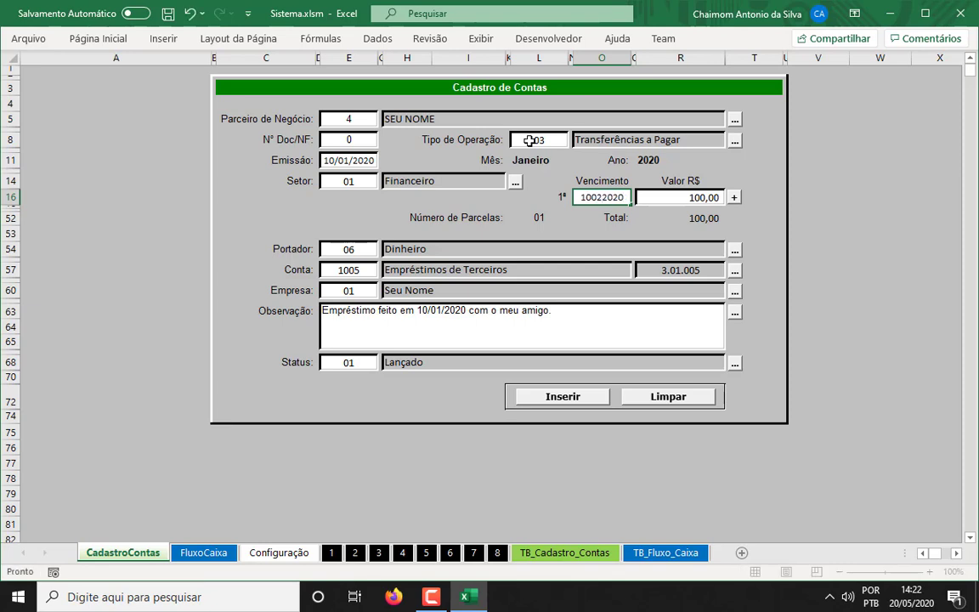
{"action": "key", "text": "Tab"}
{"action": "key", "text": "Tab"}
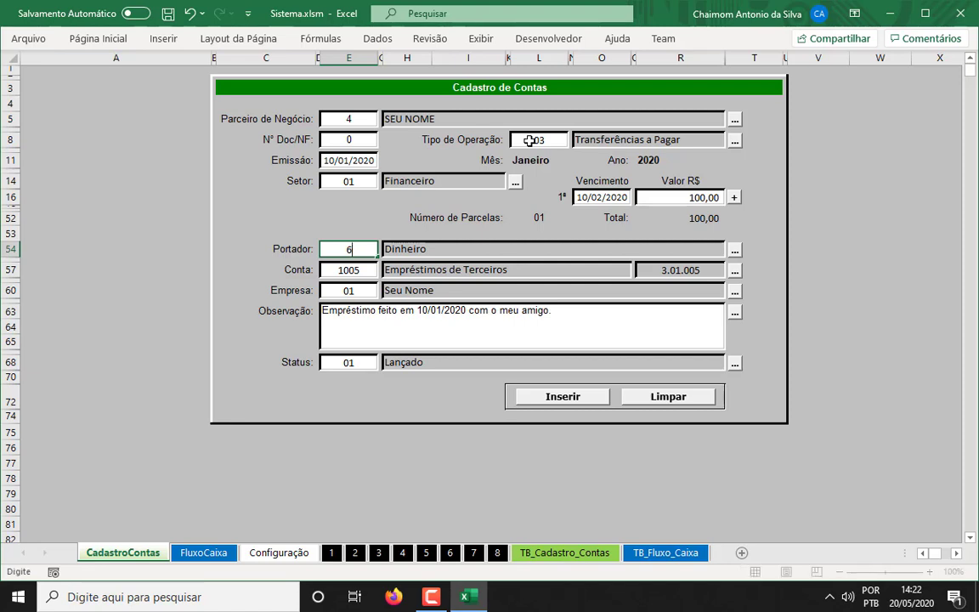
Step: Set Portador to 06 and insert the outgoing transfer entry
{"action": "key", "text": "Return"}
{"action": "key", "text": "Return"}
{"action": "key", "text": "Return"}
{"action": "key", "text": "Return"}
{"action": "key", "text": "Return"}
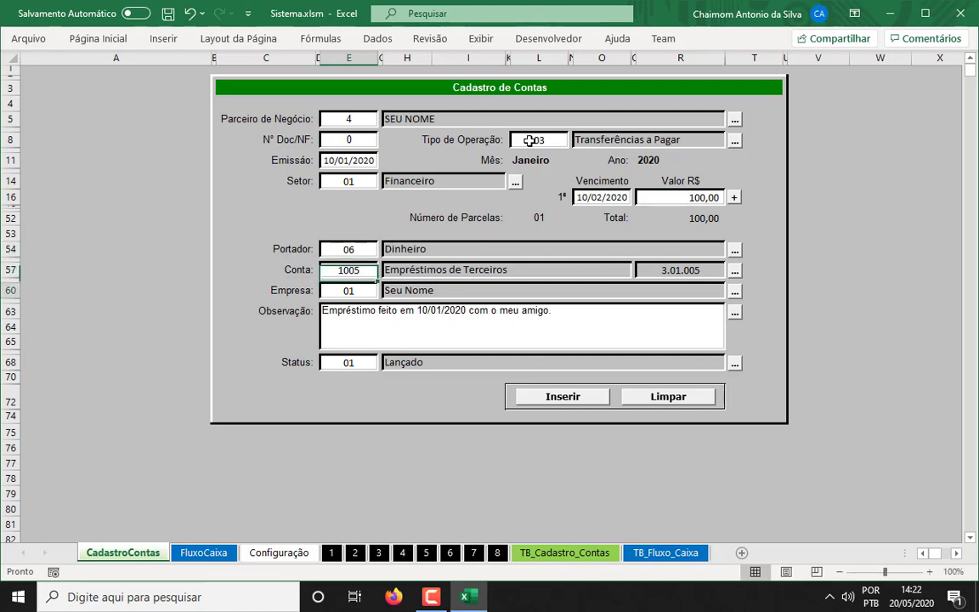
{"action": "key", "text": "shift+Return"}
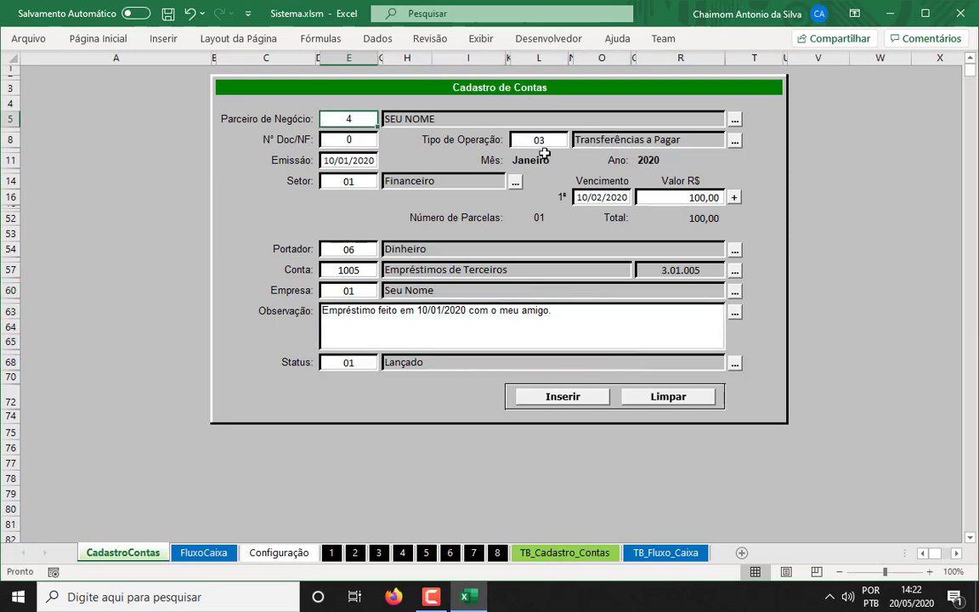
{"action": "left_click", "coordinate": [580, 403]}
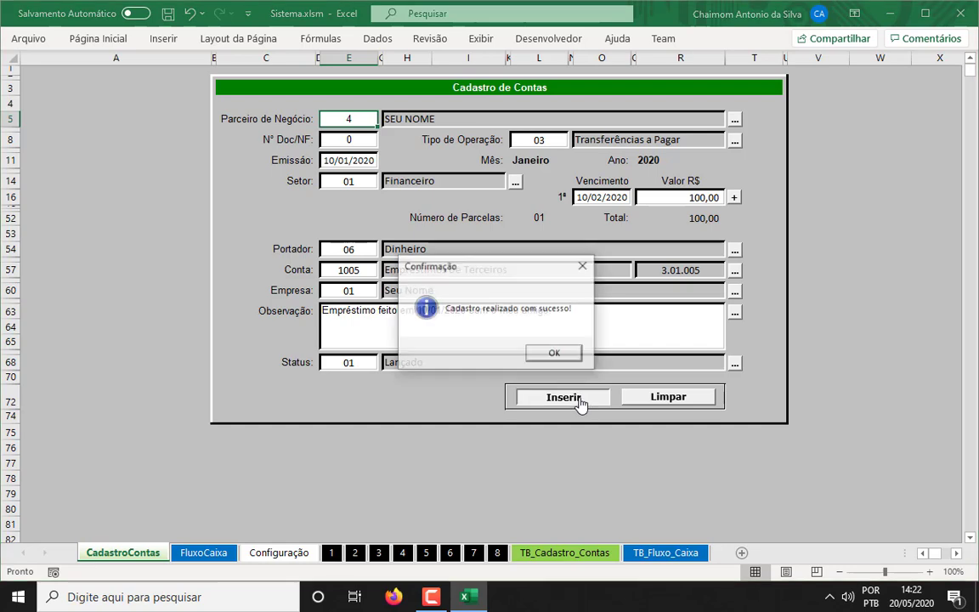
{"action": "left_click", "coordinate": [558, 353]}
Step: Refresh the Contas a Pagar/Receber pivot table on sheet 1 and review the January loan entry
{"action": "left_click", "coordinate": [333, 553]}
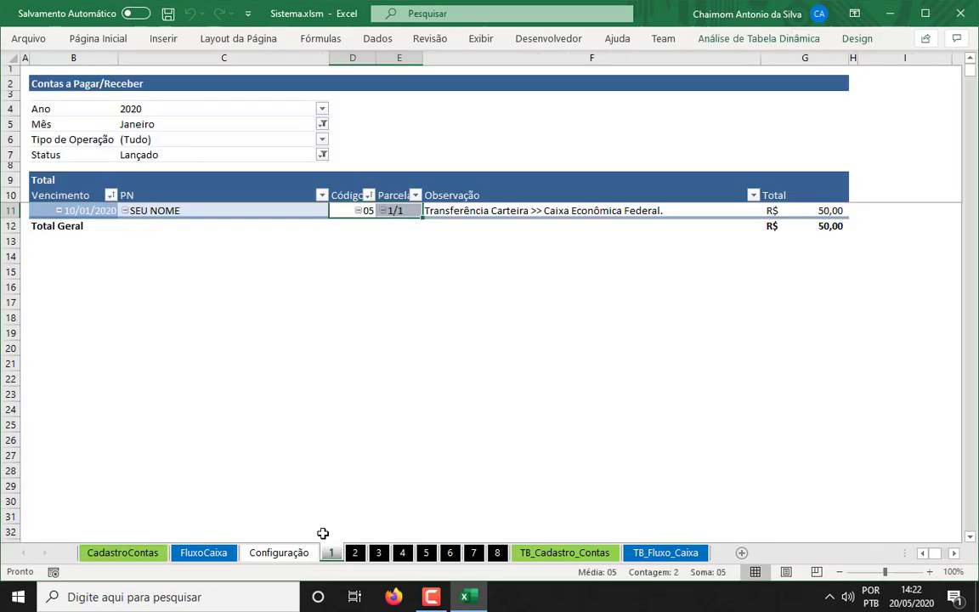
{"action": "right_click", "coordinate": [277, 211]}
{"action": "left_click", "coordinate": [326, 263]}
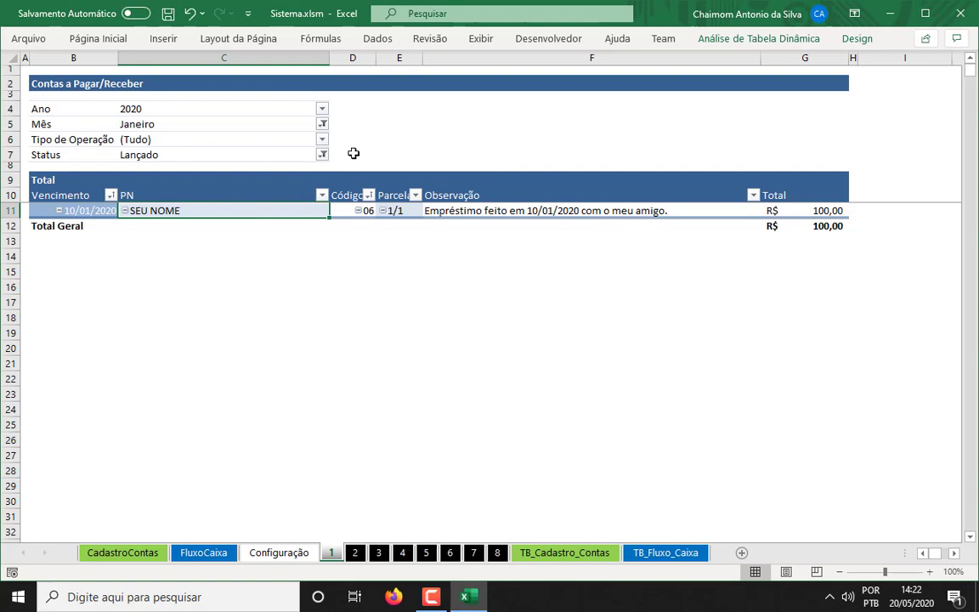
{"action": "key", "text": "shift+Right"}
{"action": "key", "text": "shift+Right"}
{"action": "key", "text": "shift+Right"}
{"action": "key", "text": "shift+Right"}
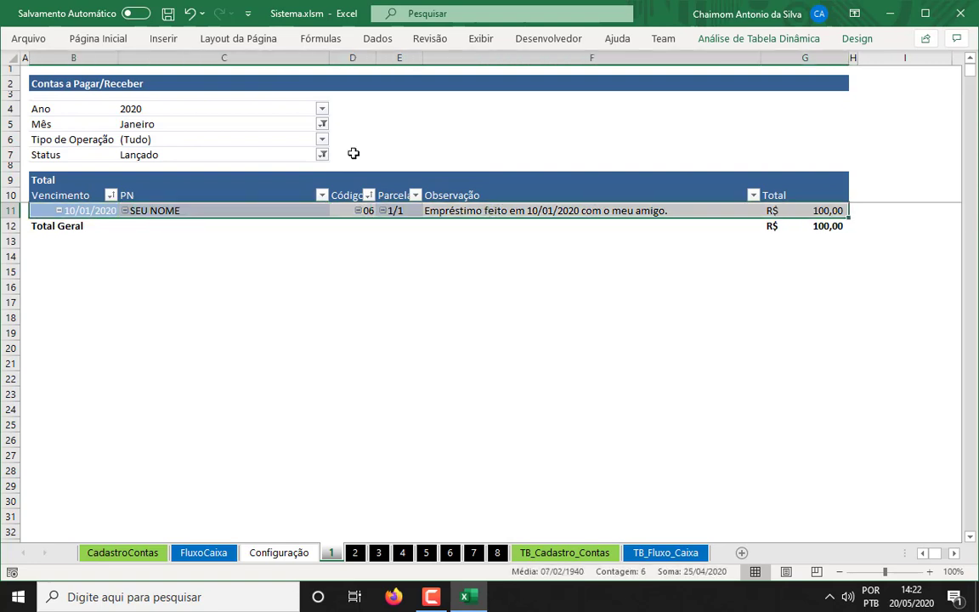
{"action": "key", "text": "shift+Down"}
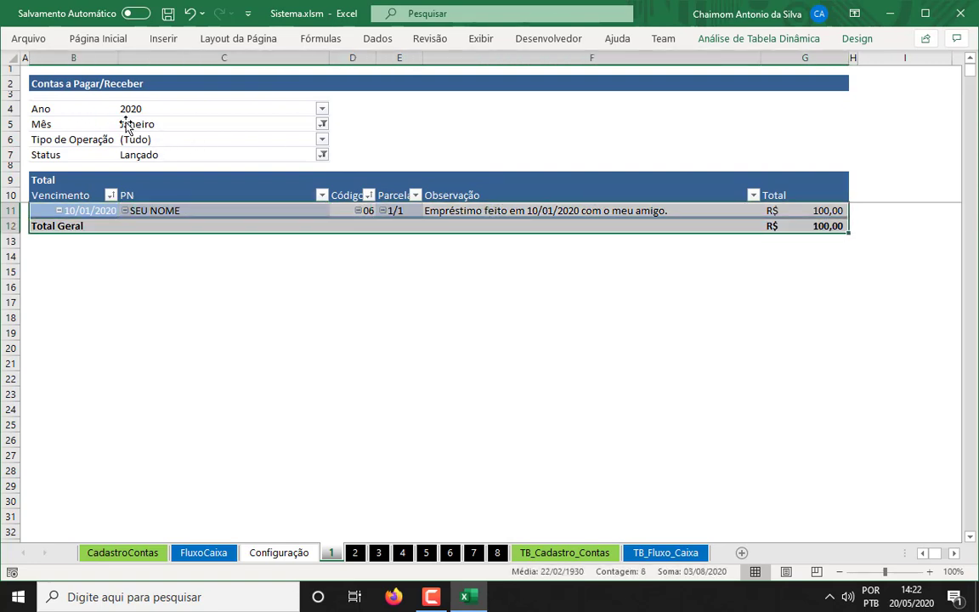
{"action": "left_click_drag", "start_coordinate": [77, 83], "coordinate": [164, 83]}
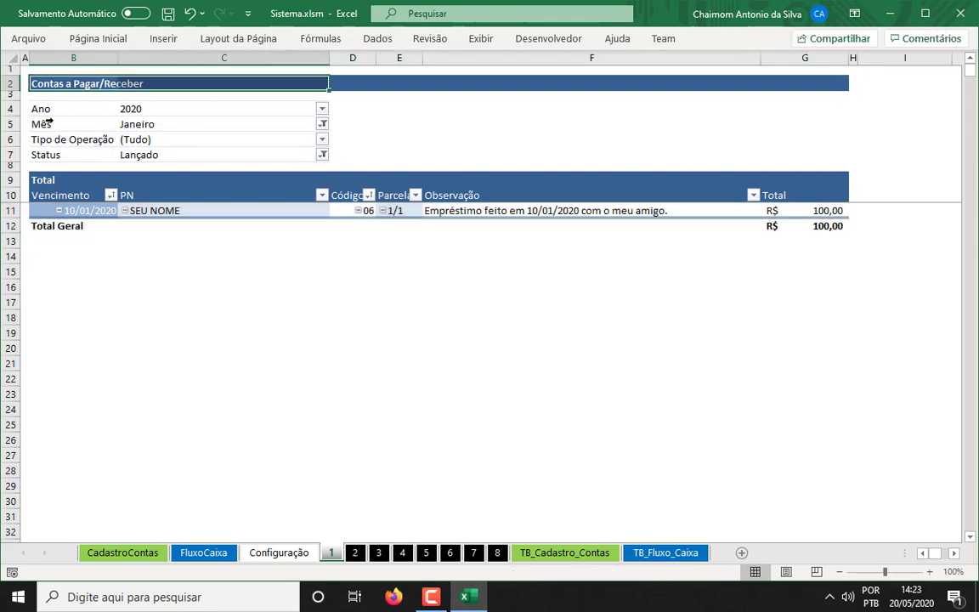
Step: Include Fevereiro alongside Janeiro in the pivot table's Mês filter
{"action": "left_click", "coordinate": [323, 125]}
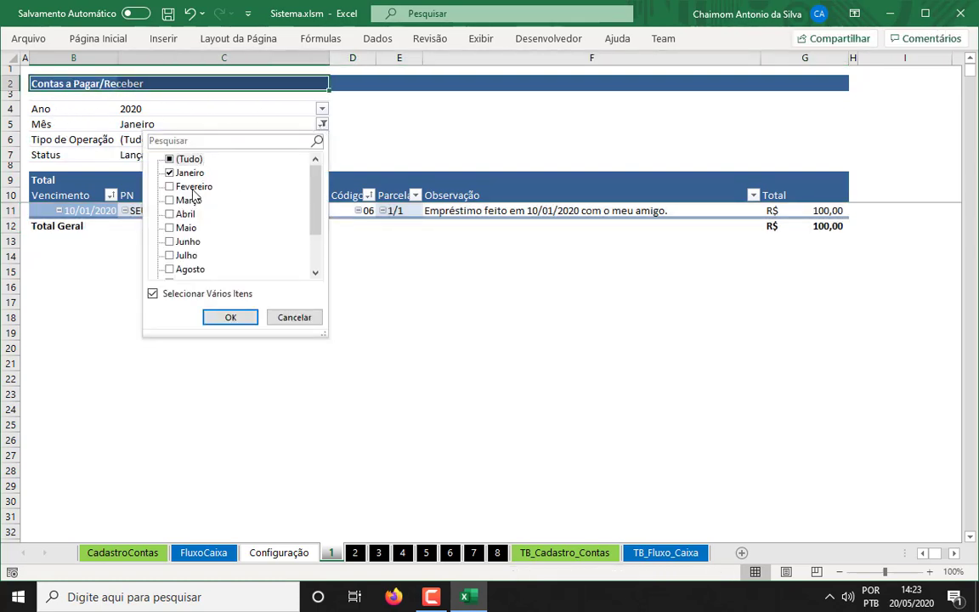
{"action": "left_click", "coordinate": [169, 186]}
{"action": "left_click", "coordinate": [230, 317]}
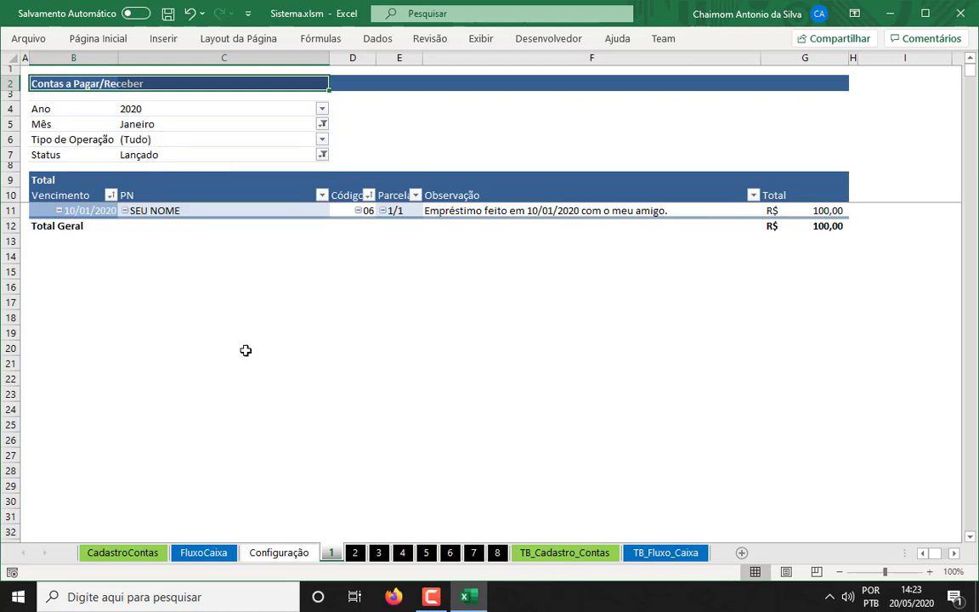
{"action": "left_click", "coordinate": [195, 230]}
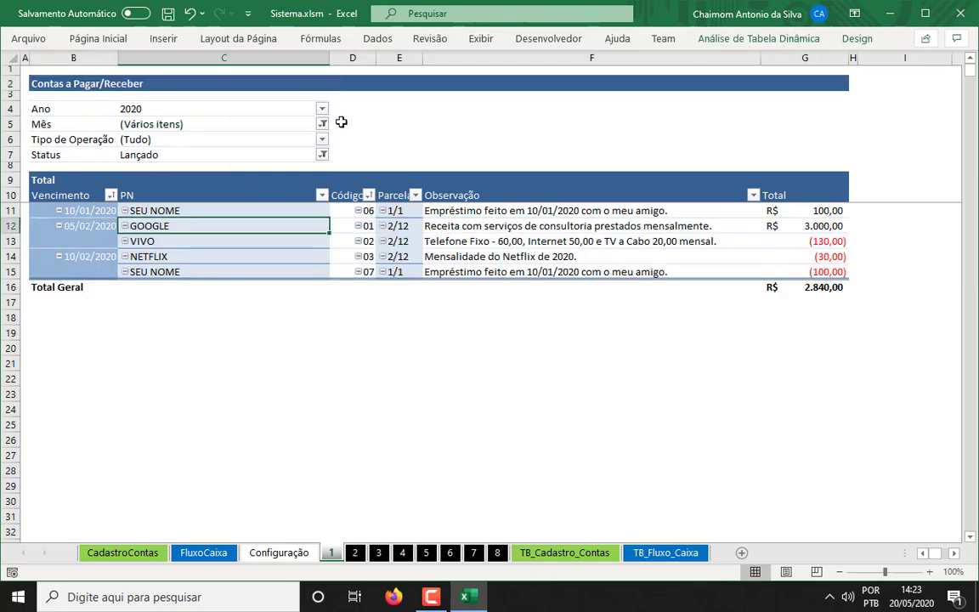
Step: Review the February entries for GOOGLE, VIVO and NETFLIX row by row
{"action": "key", "text": "Left"}
{"action": "key", "text": "shift+Right"}
{"action": "key", "text": "shift+Right"}
{"action": "key", "text": "shift+Right"}
{"action": "key", "text": "shift+Right"}
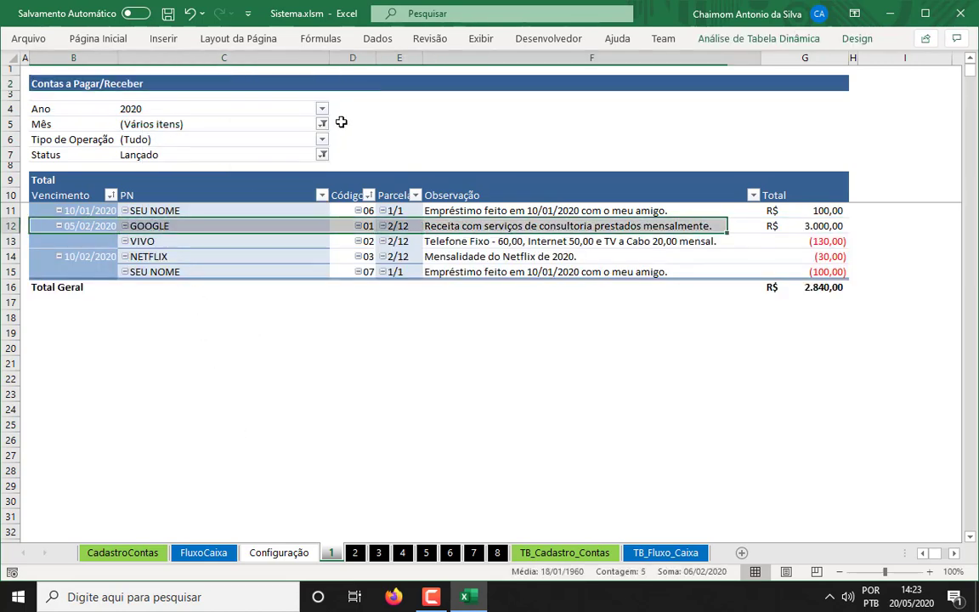
{"action": "key", "text": "shift+Right"}
{"action": "key", "text": "Down"}
{"action": "key", "text": "shift+Right"}
{"action": "key", "text": "shift+Right"}
{"action": "key", "text": "shift+Right"}
{"action": "key", "text": "shift+Right"}
{"action": "key", "text": "shift+Right"}
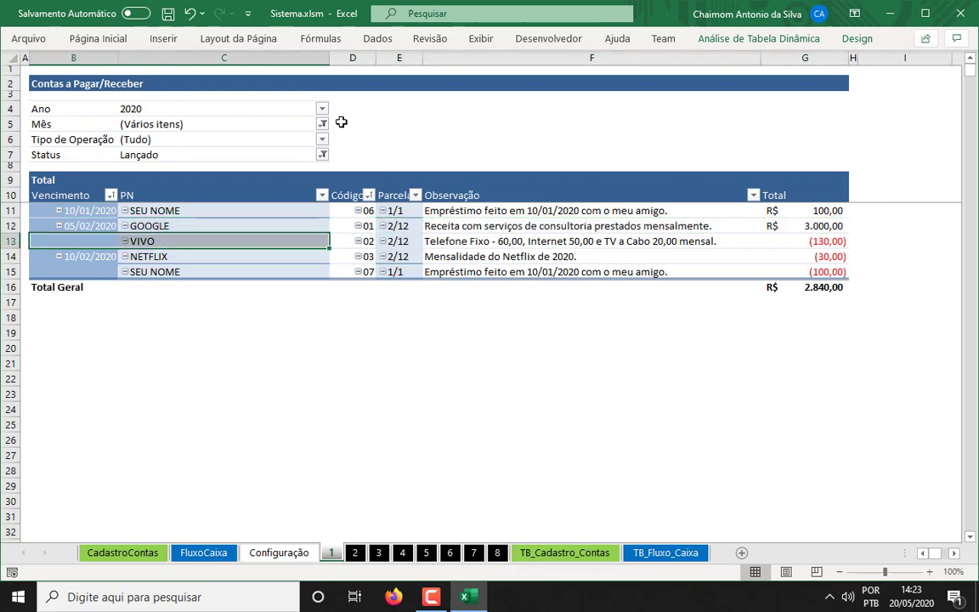
{"action": "key", "text": "Down"}
{"action": "key", "text": "shift+Right"}
{"action": "key", "text": "shift+Right"}
{"action": "key", "text": "shift+Right"}
{"action": "key", "text": "shift+Right"}
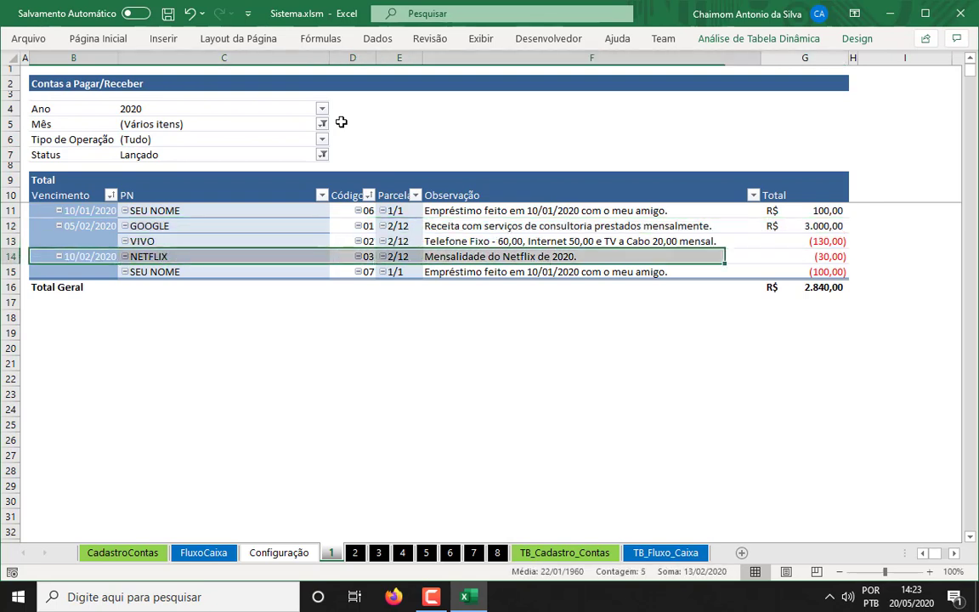
{"action": "key", "text": "shift+Right"}
Step: Examine the February loan repayment entry, including its observation and amount
{"action": "key", "text": "Down"}
{"action": "key", "text": "shift+Right"}
{"action": "key", "text": "shift+Right"}
{"action": "key", "text": "shift+Right"}
{"action": "key", "text": "shift+Right"}
{"action": "key", "text": "shift+Right"}
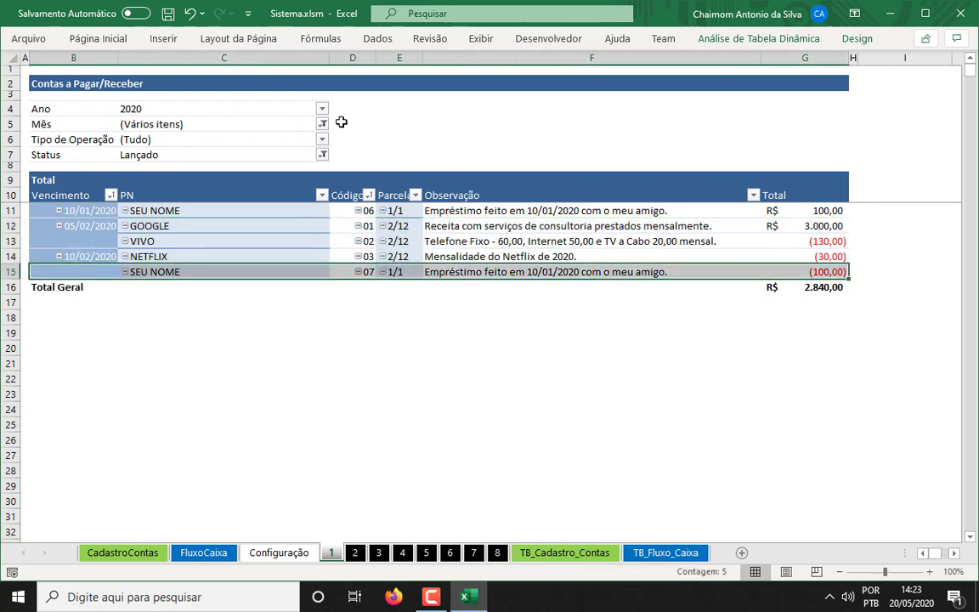
{"action": "key", "text": "Right"}
{"action": "key", "text": "Right"}
{"action": "key", "text": "Right"}
{"action": "key", "text": "Right"}
{"action": "key", "text": "Right"}
{"action": "key", "text": "Right"}
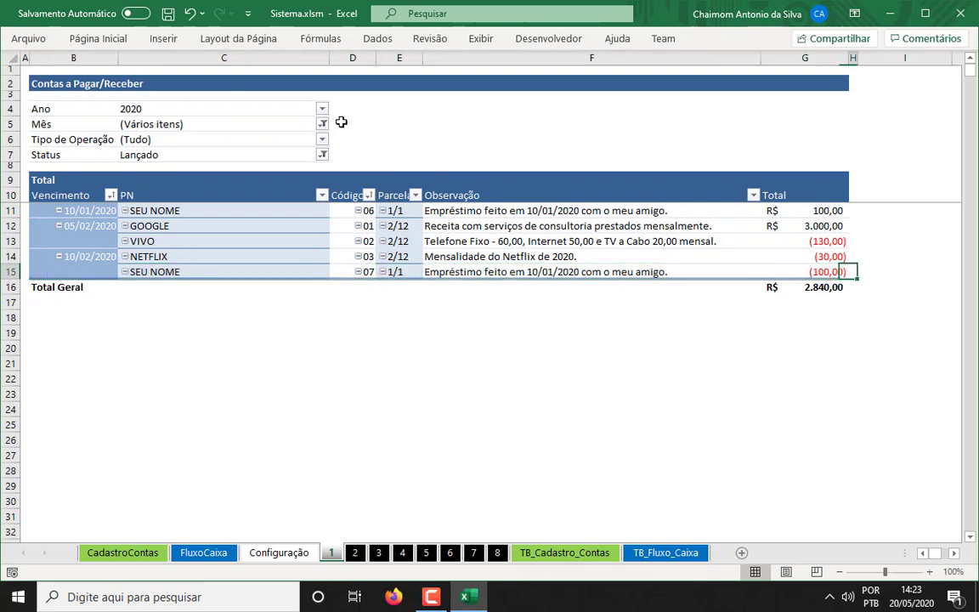
{"action": "key", "text": "Left"}
{"action": "key", "text": "Left"}
{"action": "key", "text": "Left"}
{"action": "key", "text": "Right"}
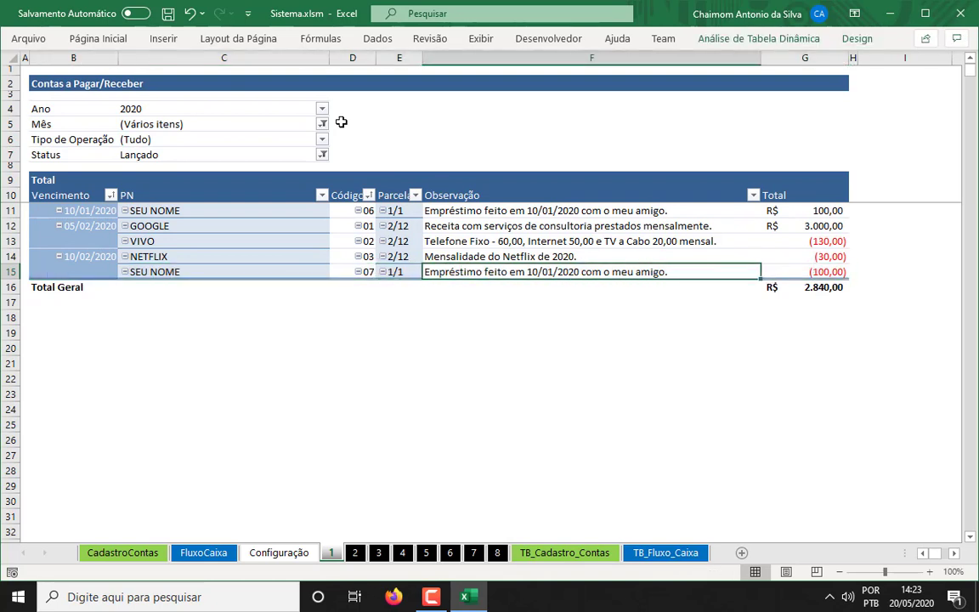
{"action": "key", "text": "shift+Right"}
{"action": "key", "text": "Right"}
{"action": "key", "text": "Right"}
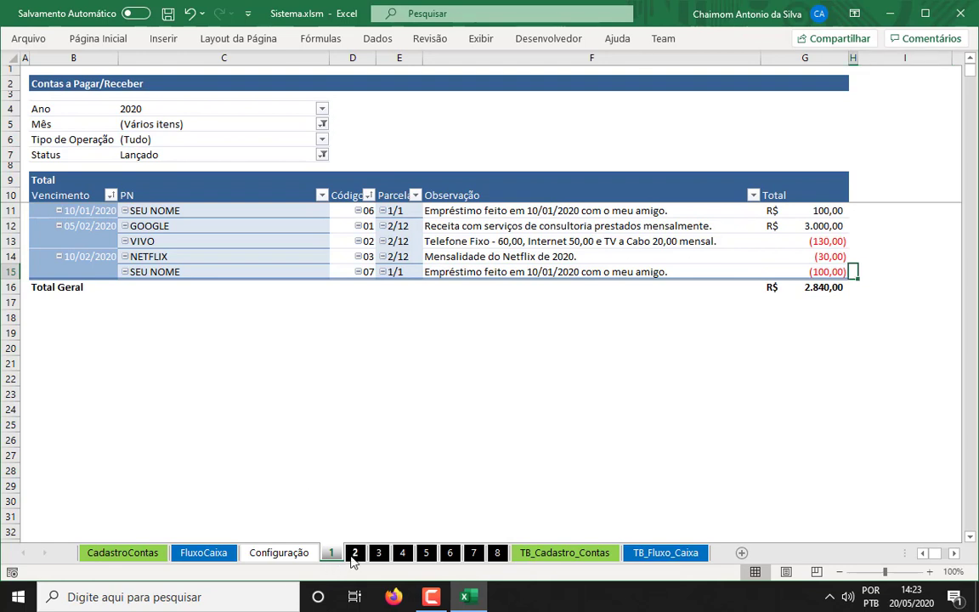
Step: Refresh the pivot table and limit its Mês filter to Janeiro again
{"action": "right_click", "coordinate": [247, 227]}
{"action": "left_click", "coordinate": [306, 287]}
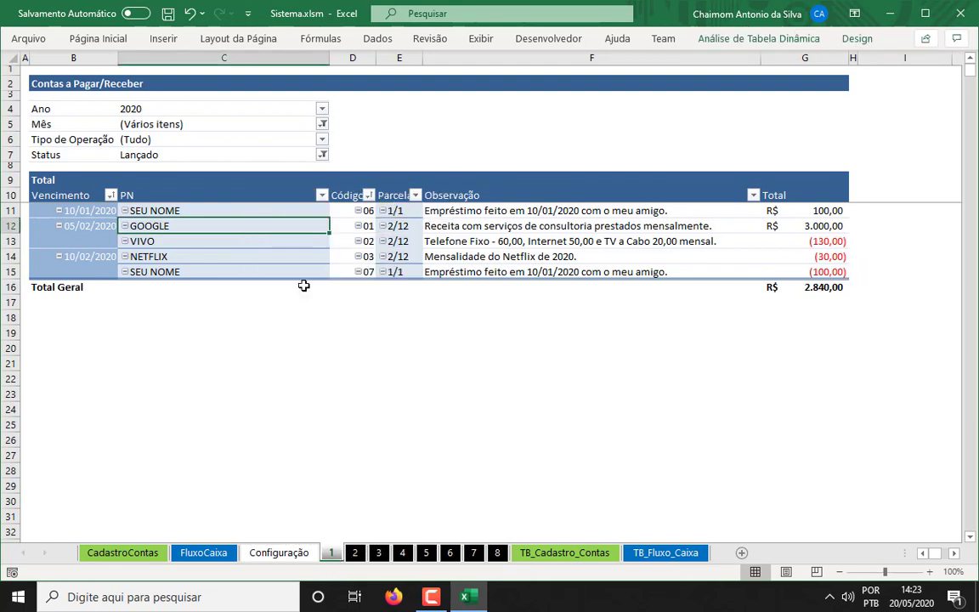
{"action": "left_click", "coordinate": [323, 124]}
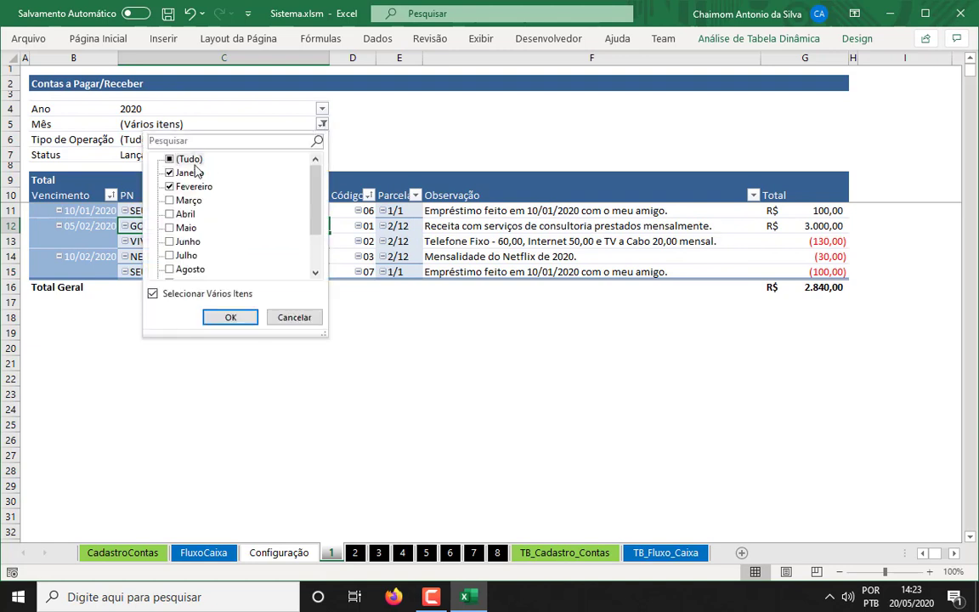
{"action": "left_click", "coordinate": [170, 187]}
{"action": "left_click", "coordinate": [230, 317]}
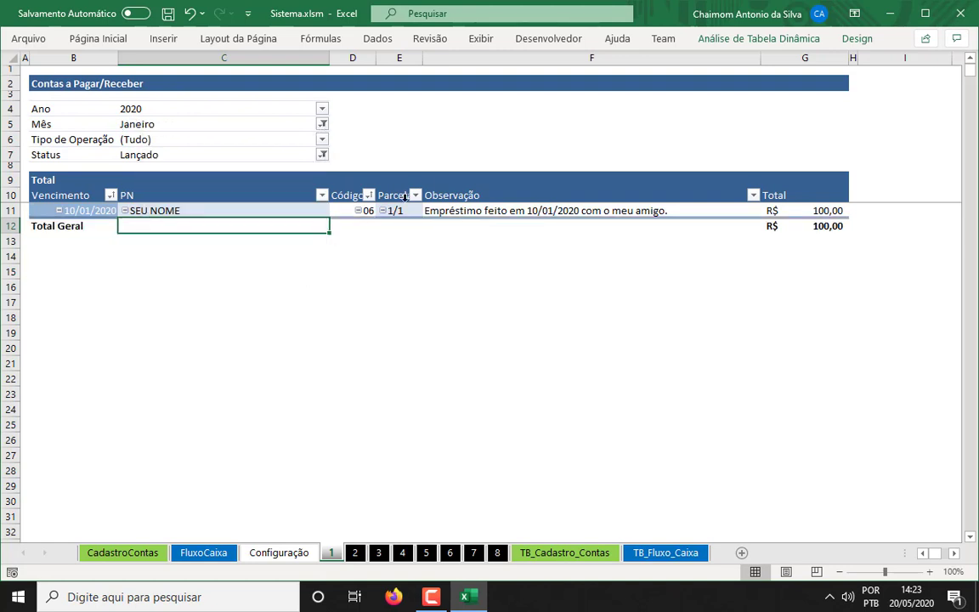
{"action": "right_click", "coordinate": [427, 189]}
{"action": "left_click", "coordinate": [507, 248]}
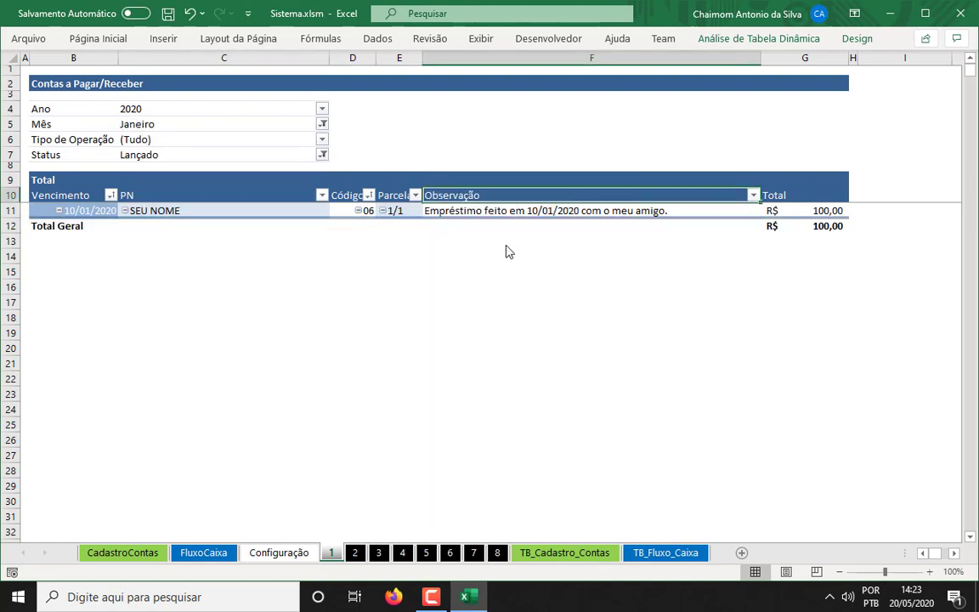
Step: Check the Código and Parcela of the January loan entry in the pivot table
{"action": "key", "text": "Down"}
{"action": "key", "text": "Left"}
{"action": "key", "text": "Left"}
{"action": "key", "text": "Left"}
{"action": "key", "text": "Left"}
{"action": "key", "text": "shift+Right"}
{"action": "key", "text": "shift+Right"}
{"action": "key", "text": "shift+Right"}
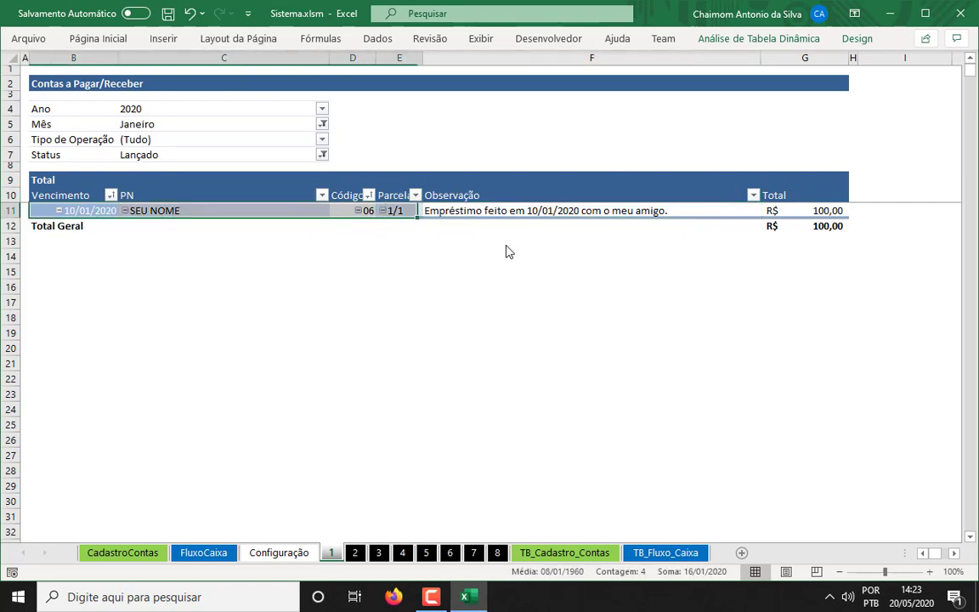
{"action": "key", "text": "shift+Right"}
{"action": "key", "text": "shift+Right"}
{"action": "key", "text": "Right"}
{"action": "key", "text": "Right"}
{"action": "key", "text": "shift+Right"}
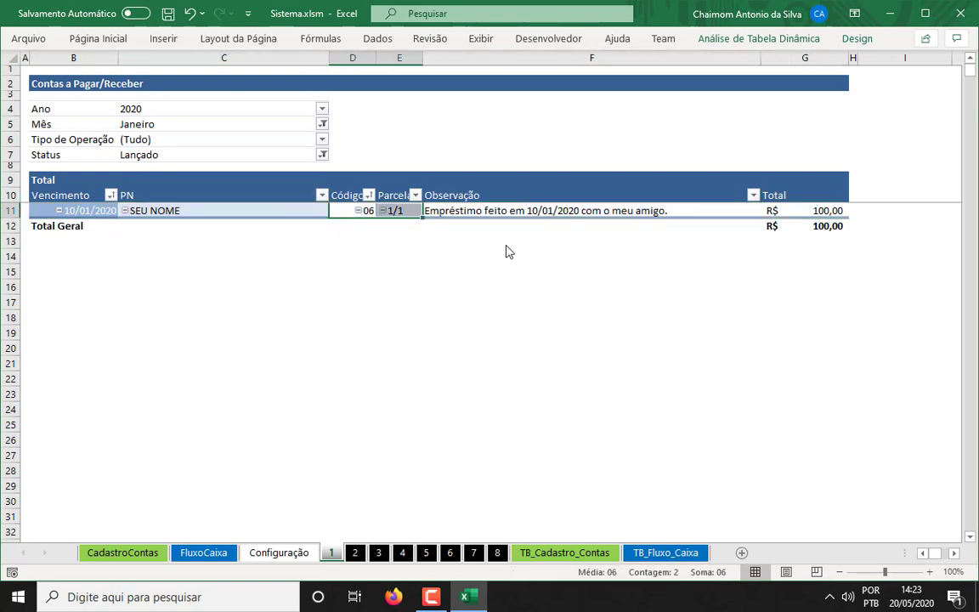
{"action": "key", "text": "Right"}
{"action": "key", "text": "Left"}
{"action": "key", "text": "shift+Right"}
Step: Load the receivable with Código 06 and Parcela 1/1 into the FluxoCaixa form
{"action": "left_click", "coordinate": [201, 553]}
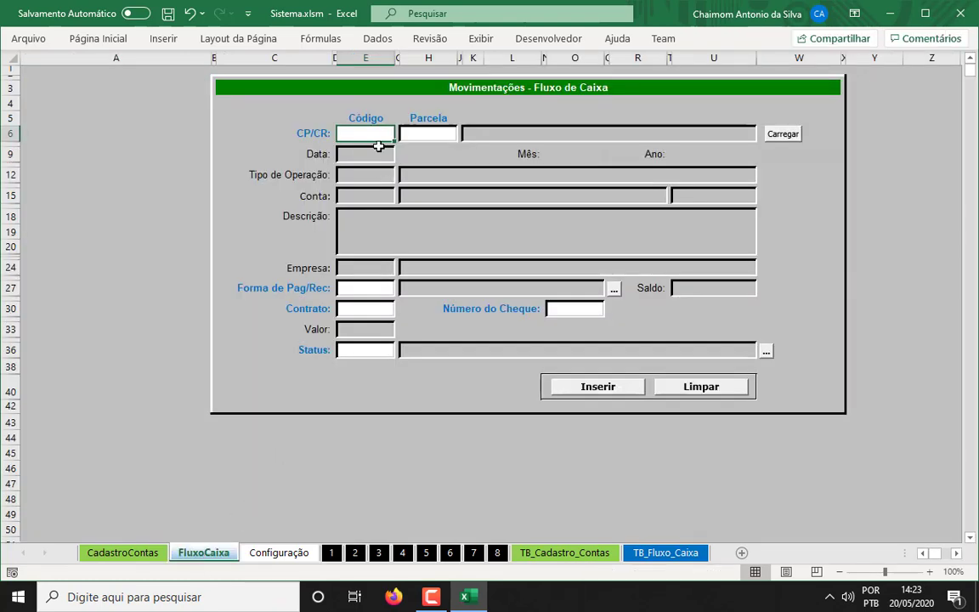
{"action": "type", "text": "06"}
{"action": "key", "text": "Tab"}
{"action": "type", "text": "1/1"}
{"action": "key", "text": "Tab"}
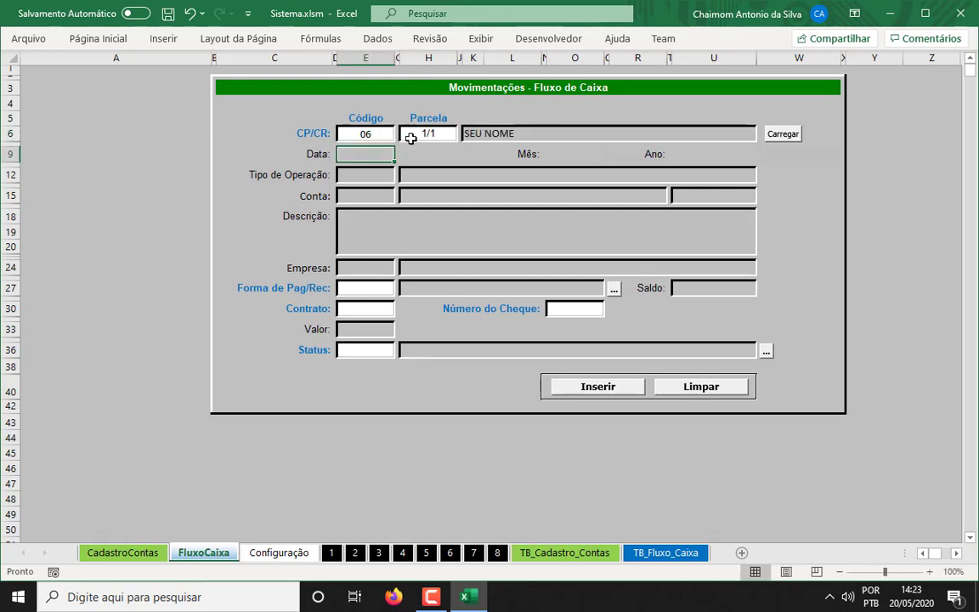
{"action": "left_click", "coordinate": [787, 136]}
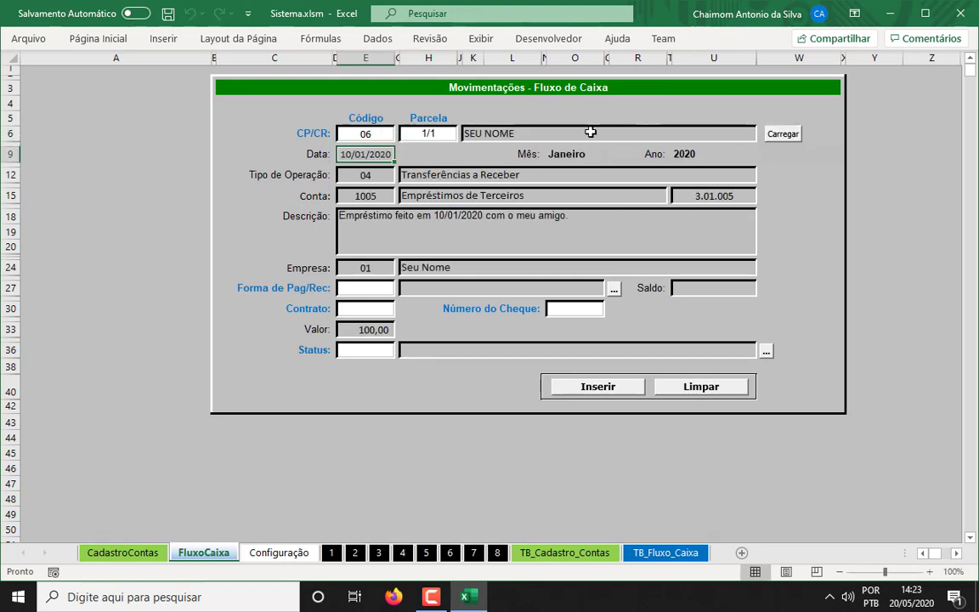
Step: Set Forma de Pag/Rec to 01 (Carteira) and Status to 01 (Lançado), and insert the cash flow movement
{"action": "left_click", "coordinate": [378, 288]}
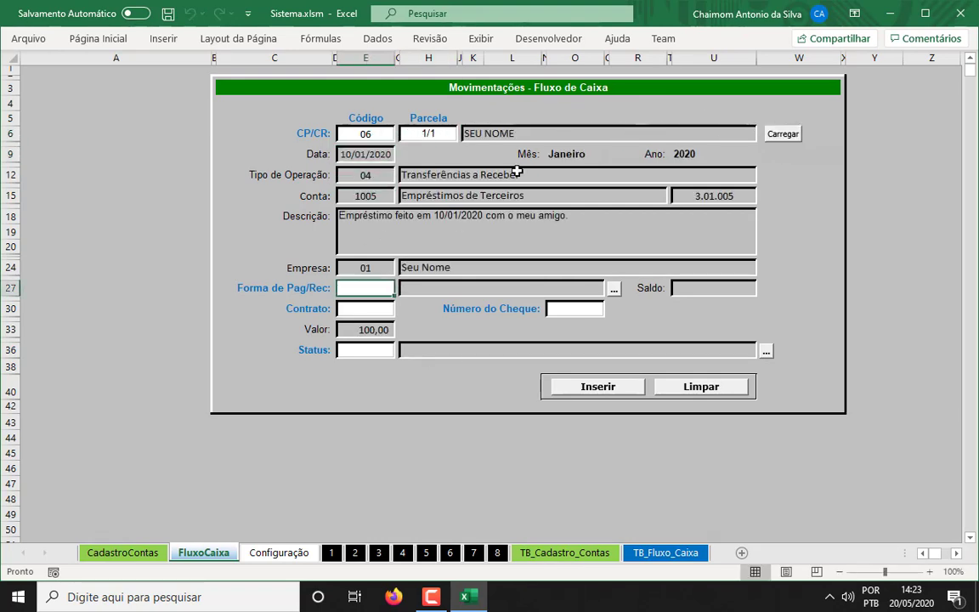
{"action": "type", "text": "01"}
{"action": "key", "text": "Tab"}
{"action": "key", "text": "Tab"}
{"action": "key", "text": "Tab"}
{"action": "type", "text": "01"}
{"action": "key", "text": "Tab"}
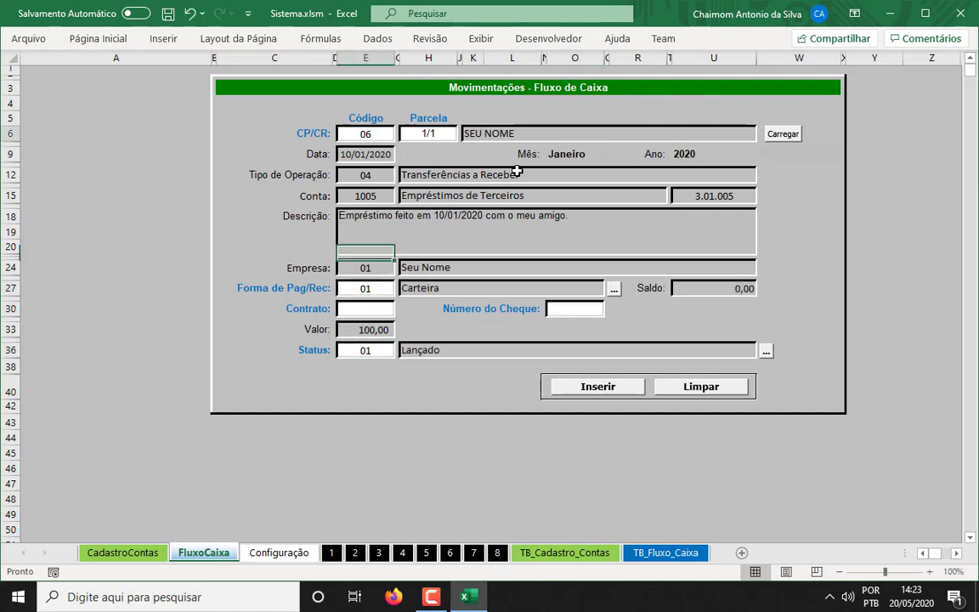
{"action": "left_click", "coordinate": [605, 389]}
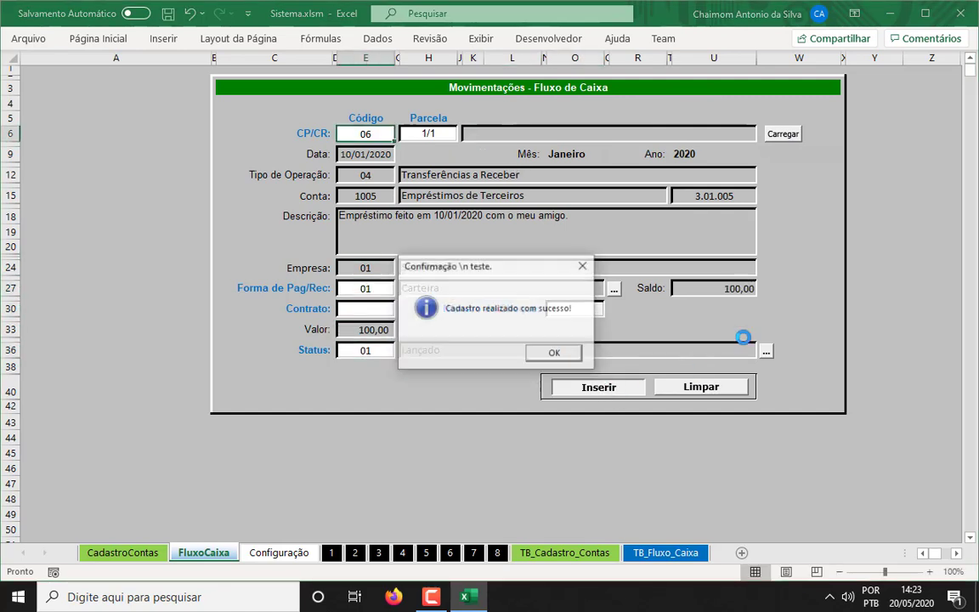
{"action": "left_click", "coordinate": [554, 354]}
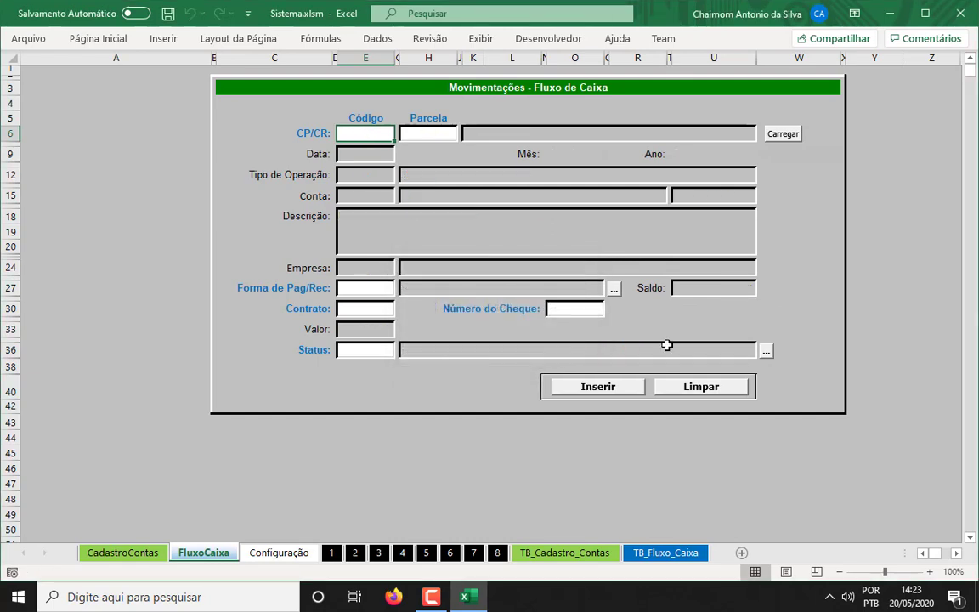
Step: Refresh the Contas a Pagar/Receber pivot table on sheet 1 to reflect the posted loan receipt
{"action": "left_click", "coordinate": [332, 552]}
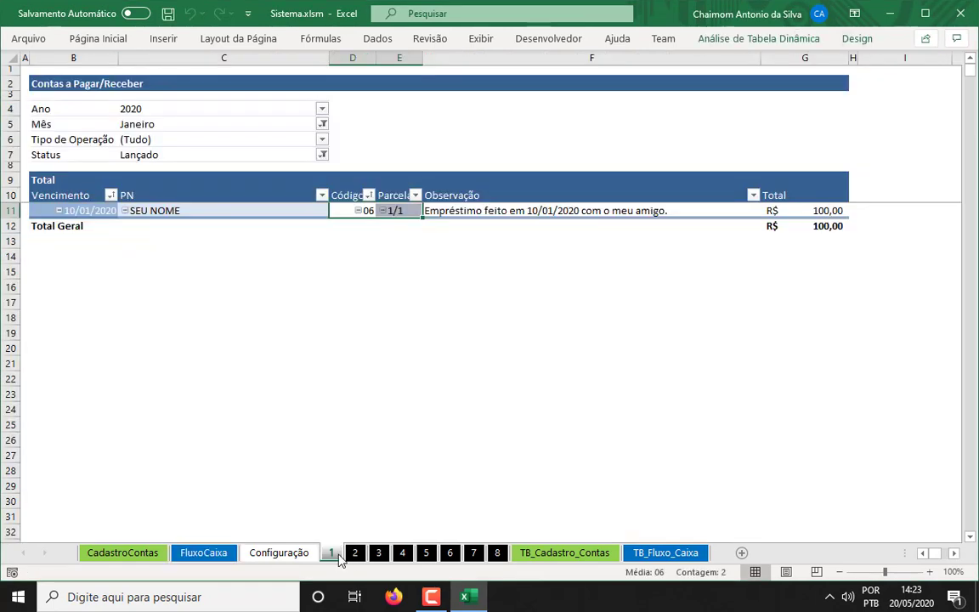
{"action": "right_click", "coordinate": [277, 205]}
{"action": "left_click", "coordinate": [333, 264]}
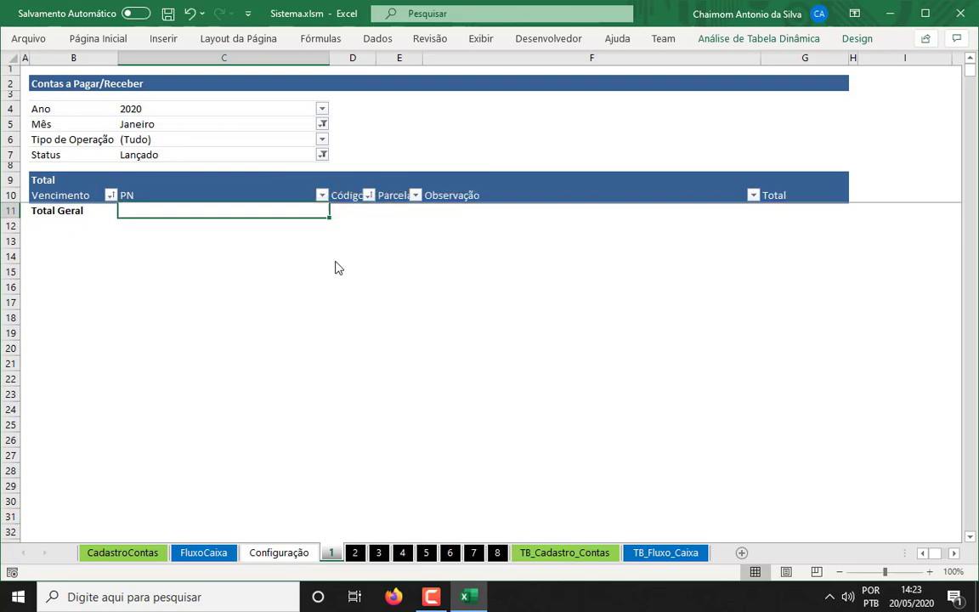
Step: Review the loan repayment entry still filled in on the CadastroContas form
{"action": "left_click", "coordinate": [289, 554]}
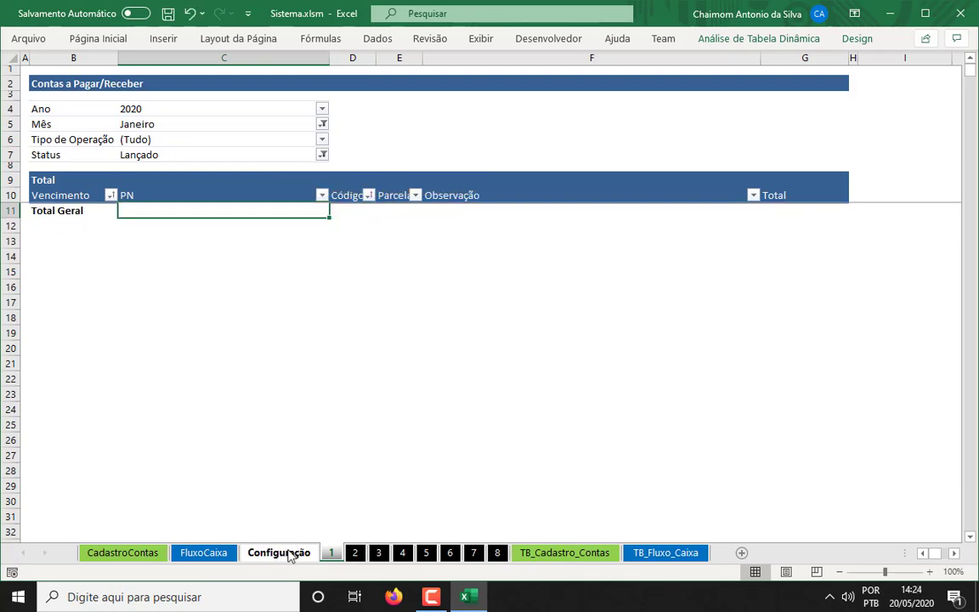
{"action": "left_click", "coordinate": [123, 554]}
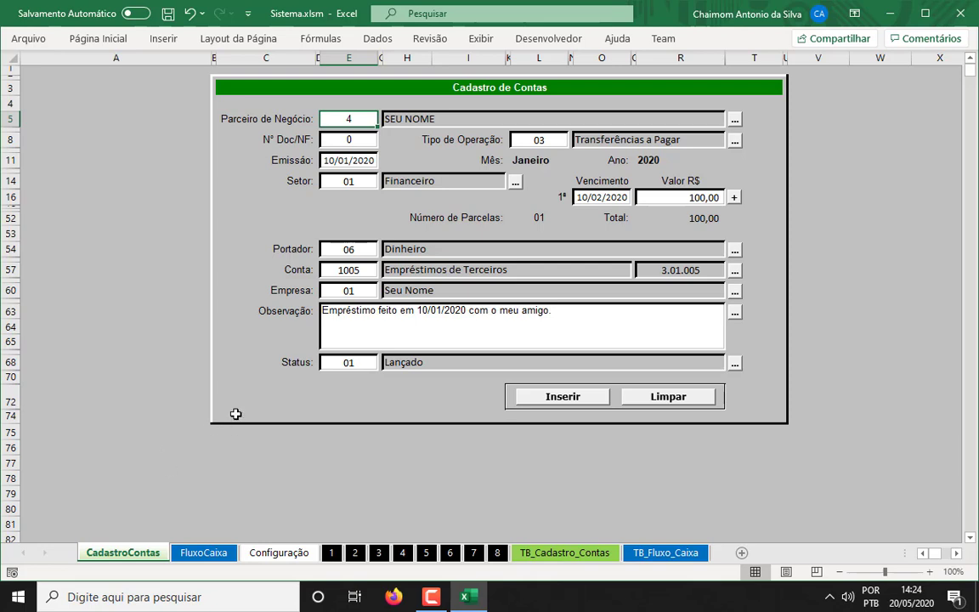
{"action": "left_click", "coordinate": [354, 138]}
{"action": "left_click", "coordinate": [354, 118]}
Step: Refresh the Contas a Pagar/Receber and Extrato de Conta pivot tables on sheets 1 and 2
{"action": "left_click", "coordinate": [330, 553]}
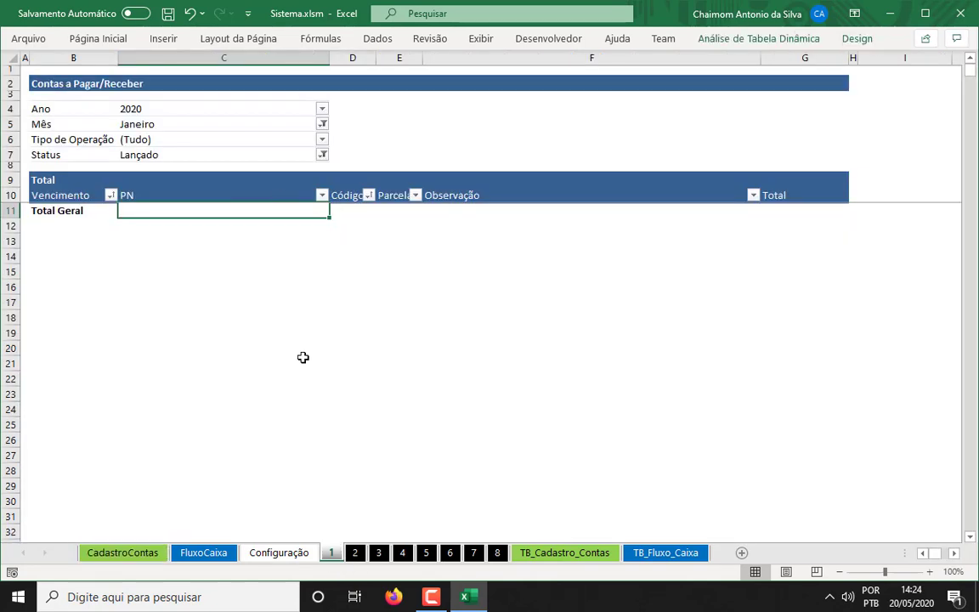
{"action": "right_click", "coordinate": [306, 173]}
{"action": "left_click", "coordinate": [363, 230]}
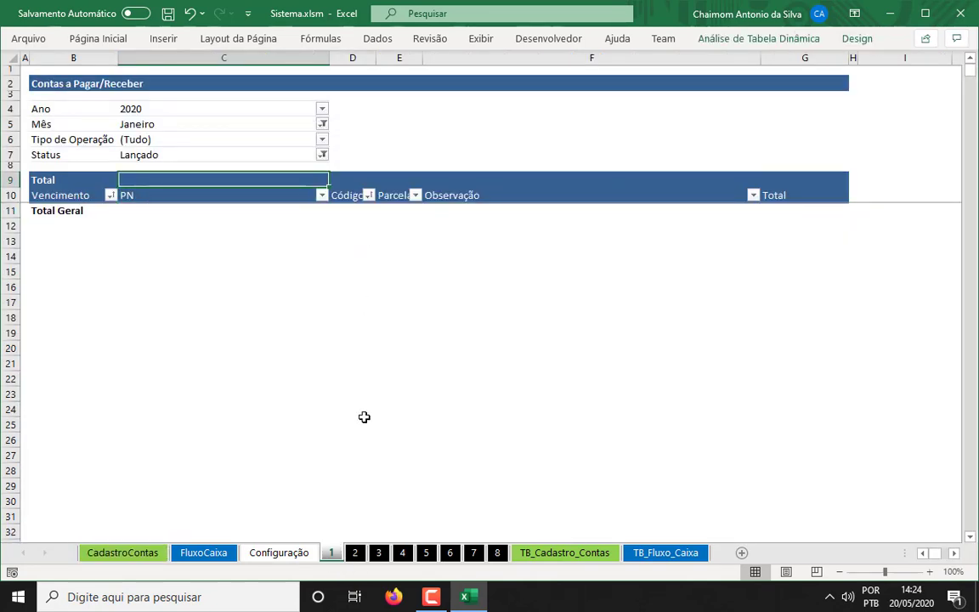
{"action": "left_click", "coordinate": [355, 553]}
{"action": "right_click", "coordinate": [433, 177]}
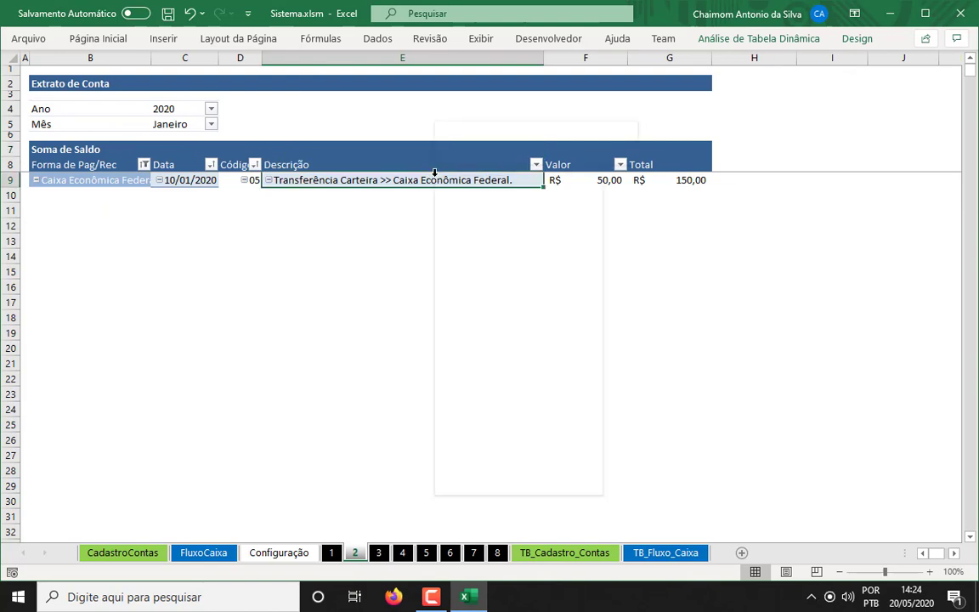
{"action": "left_click", "coordinate": [509, 233]}
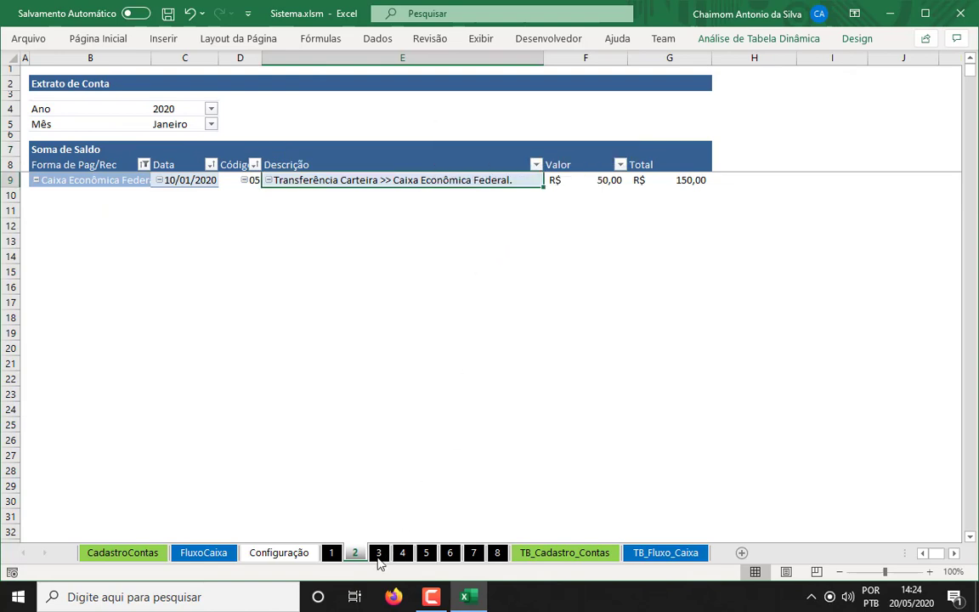
Step: Refresh the Receita Por Parceiro de Negócio and Extrato do Cartão de Crédito pivot tables on sheets 3 and 4
{"action": "left_click", "coordinate": [379, 553]}
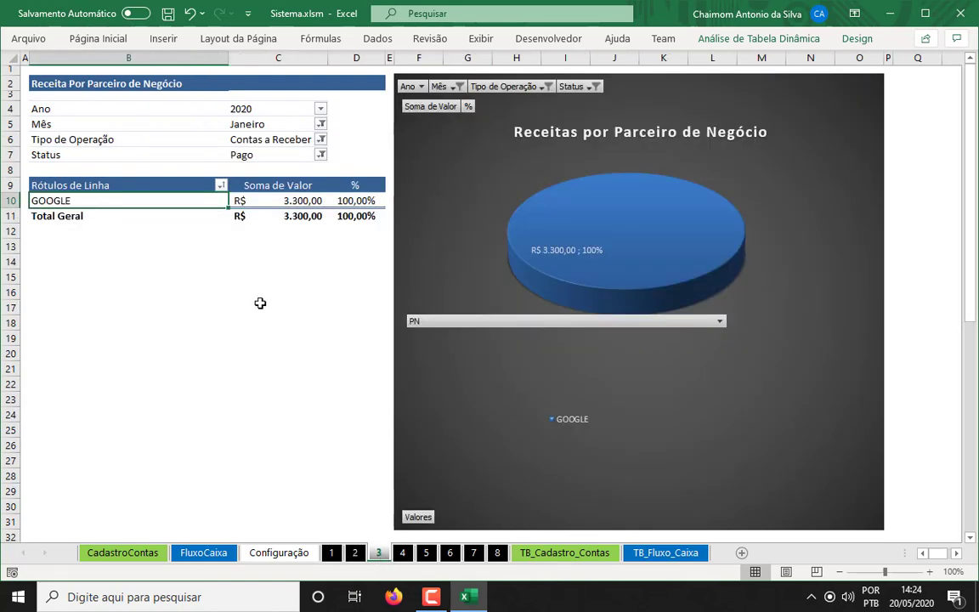
{"action": "right_click", "coordinate": [195, 187]}
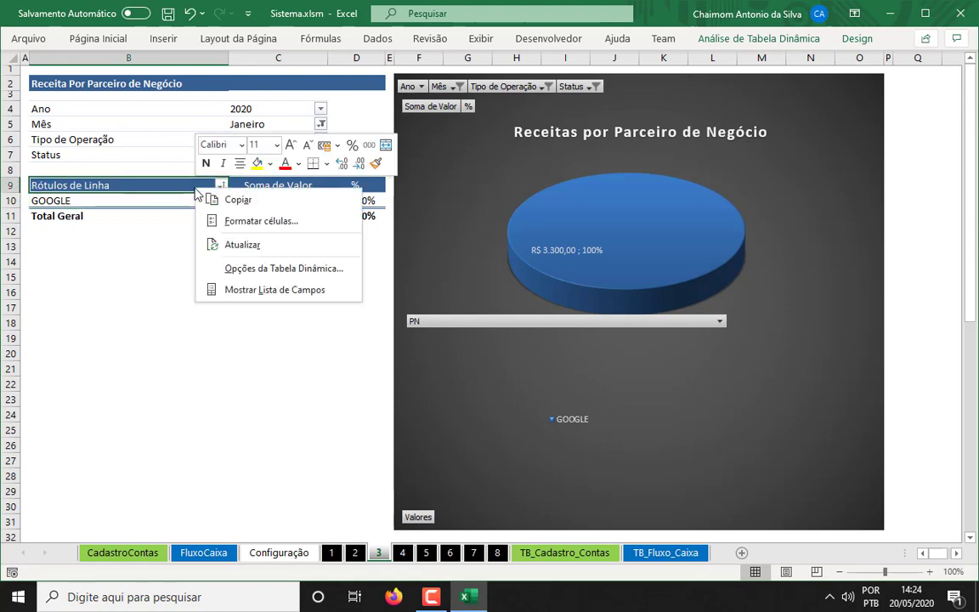
{"action": "left_click", "coordinate": [255, 245]}
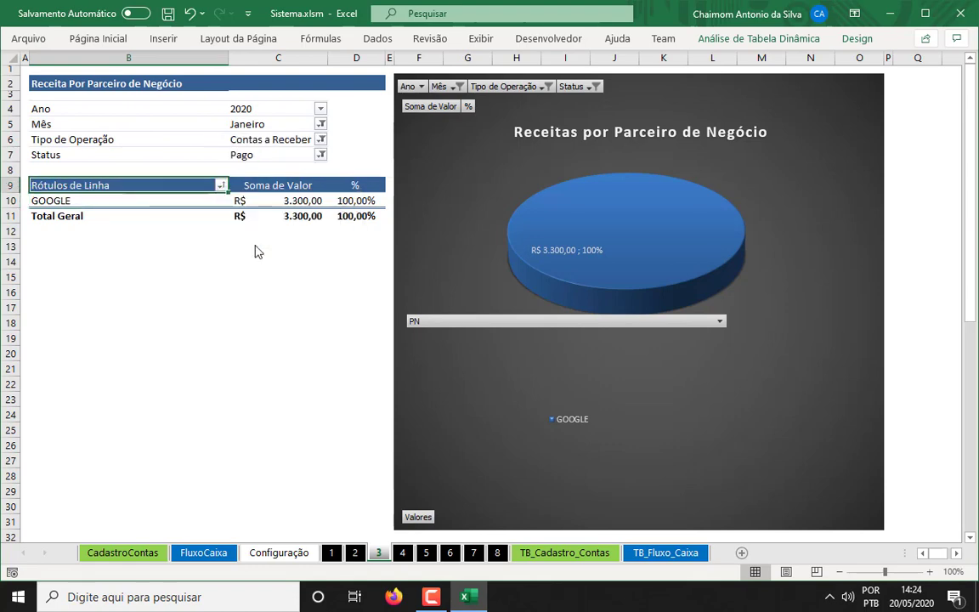
{"action": "left_click", "coordinate": [402, 553]}
{"action": "right_click", "coordinate": [404, 194]}
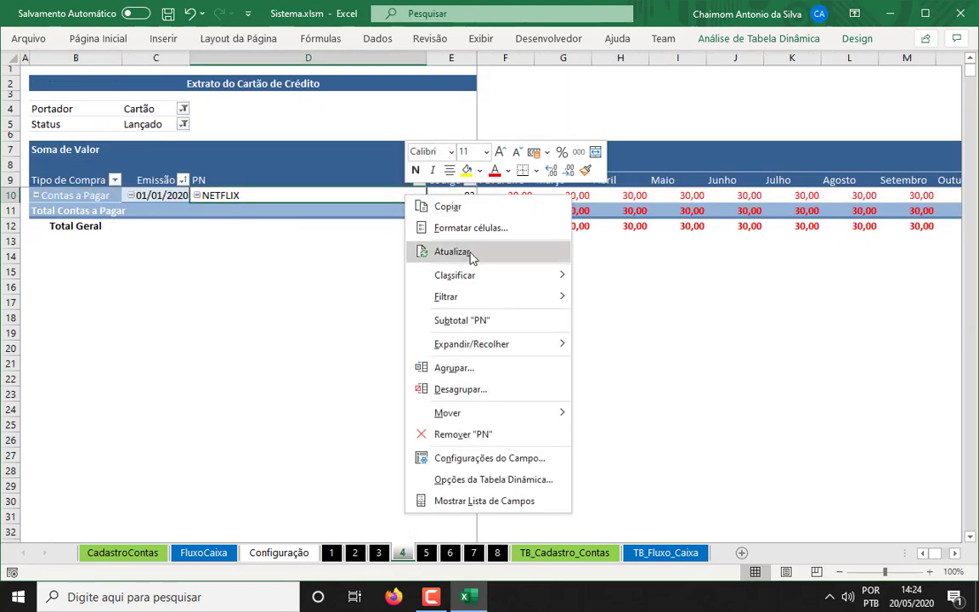
{"action": "left_click", "coordinate": [470, 252]}
Step: Refresh the DRE pivot table on sheet 5 and expand its ENTRADAS and SAIDAS groups
{"action": "left_click", "coordinate": [427, 554]}
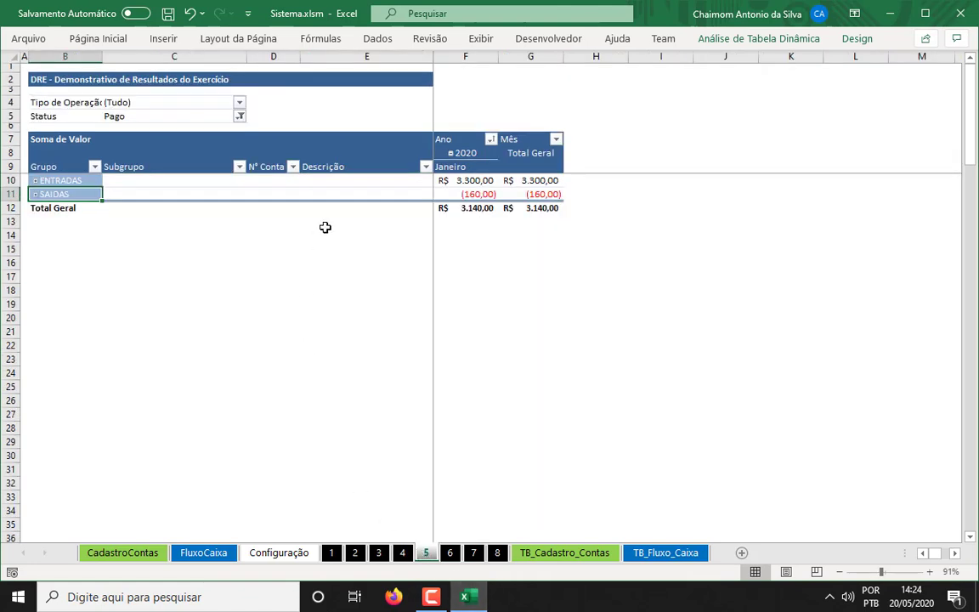
{"action": "right_click", "coordinate": [362, 170]}
{"action": "left_click", "coordinate": [438, 225]}
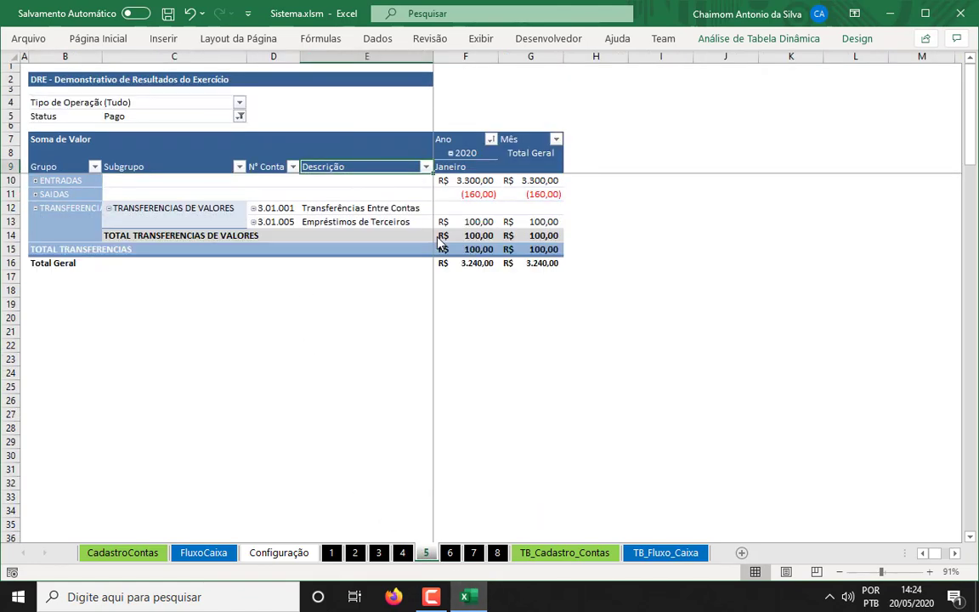
{"action": "left_click", "coordinate": [35, 181]}
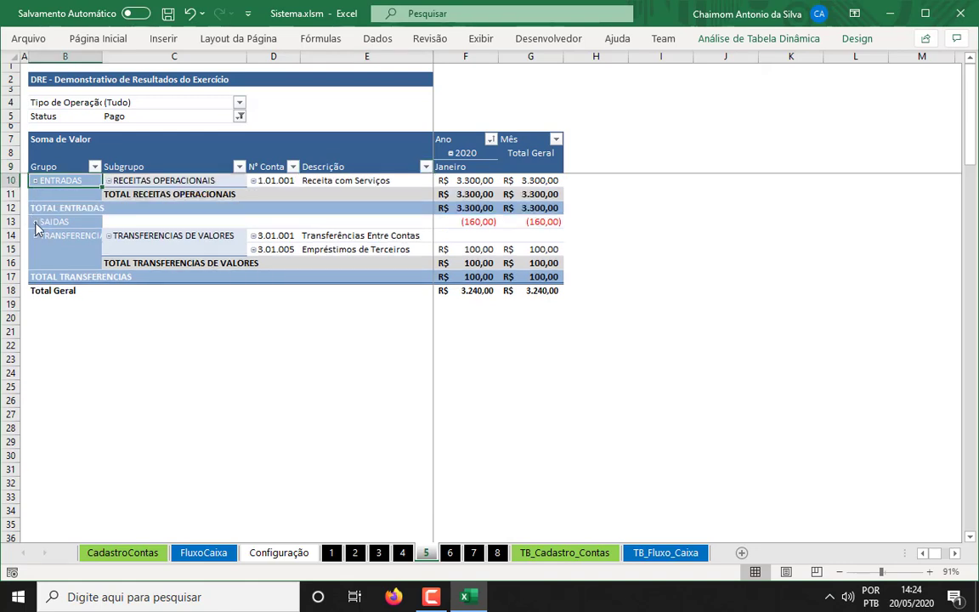
{"action": "left_click", "coordinate": [35, 222]}
Step: Exclude TRANSFERENCIAS from the DRE pivot table with the Grupo filter and refresh the table
{"action": "left_click_drag", "start_coordinate": [75, 280], "coordinate": [542, 332]}
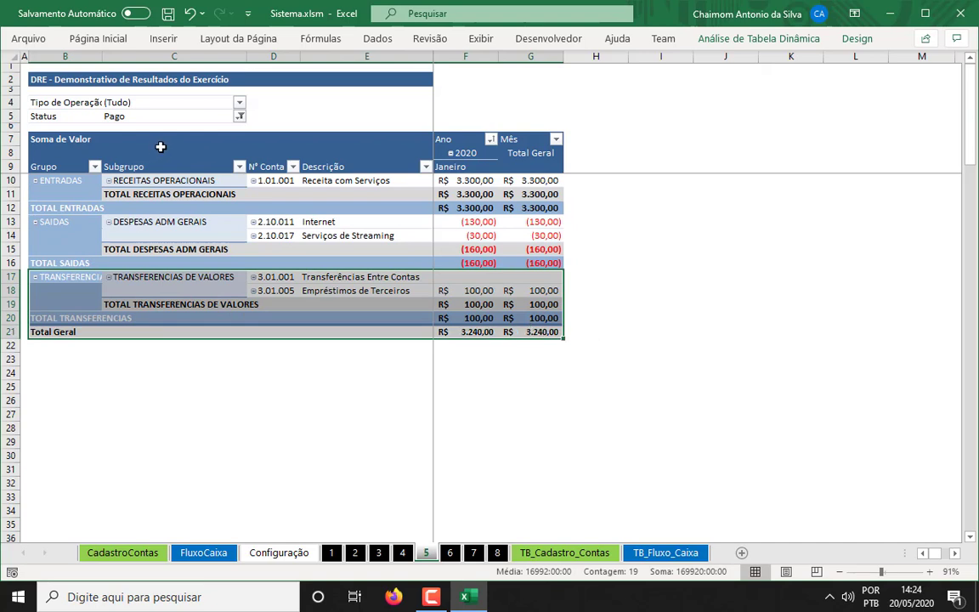
{"action": "left_click", "coordinate": [94, 168]}
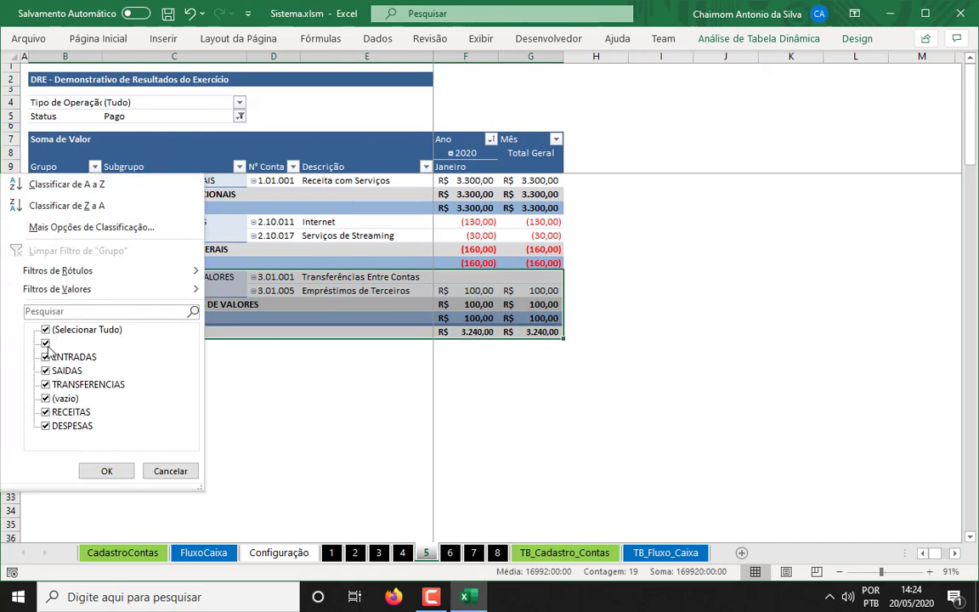
{"action": "left_click", "coordinate": [46, 386]}
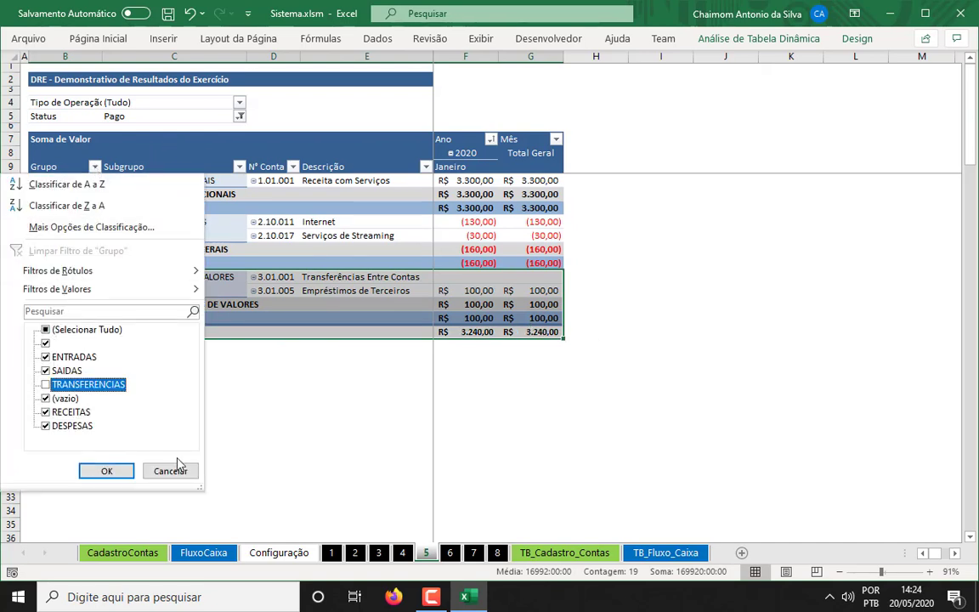
{"action": "left_click", "coordinate": [110, 474]}
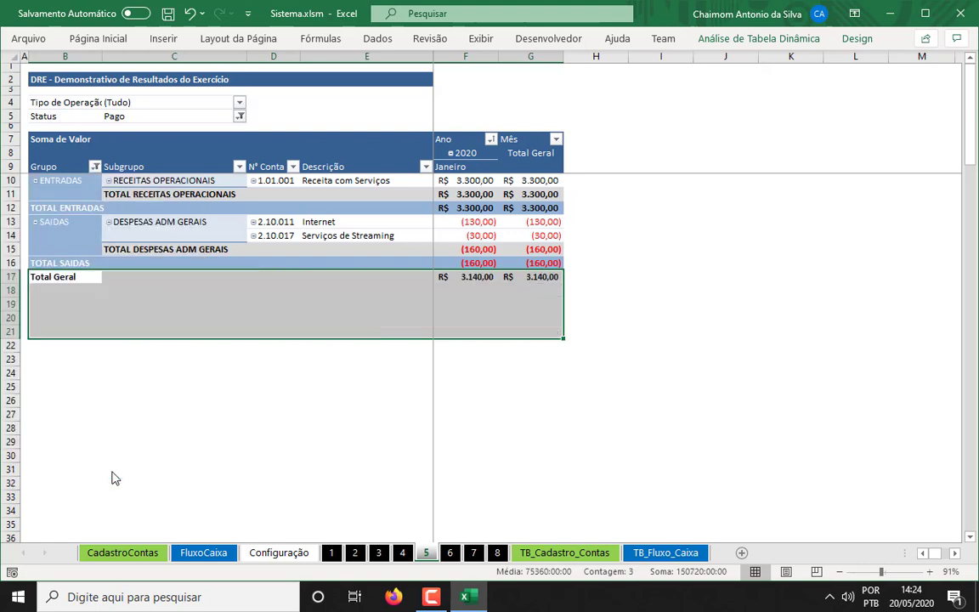
{"action": "left_click", "coordinate": [157, 235]}
{"action": "right_click", "coordinate": [175, 219]}
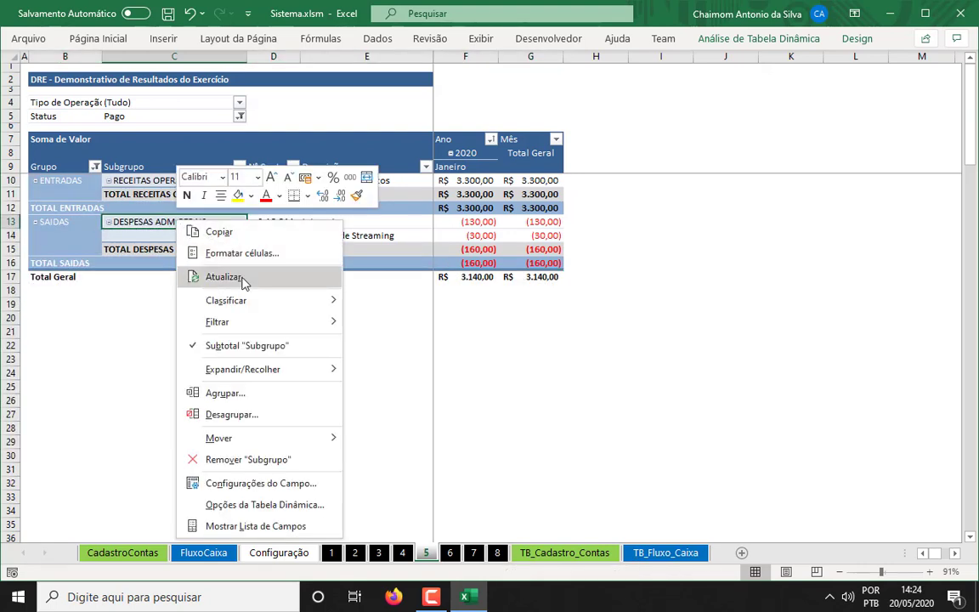
{"action": "left_click", "coordinate": [242, 280]}
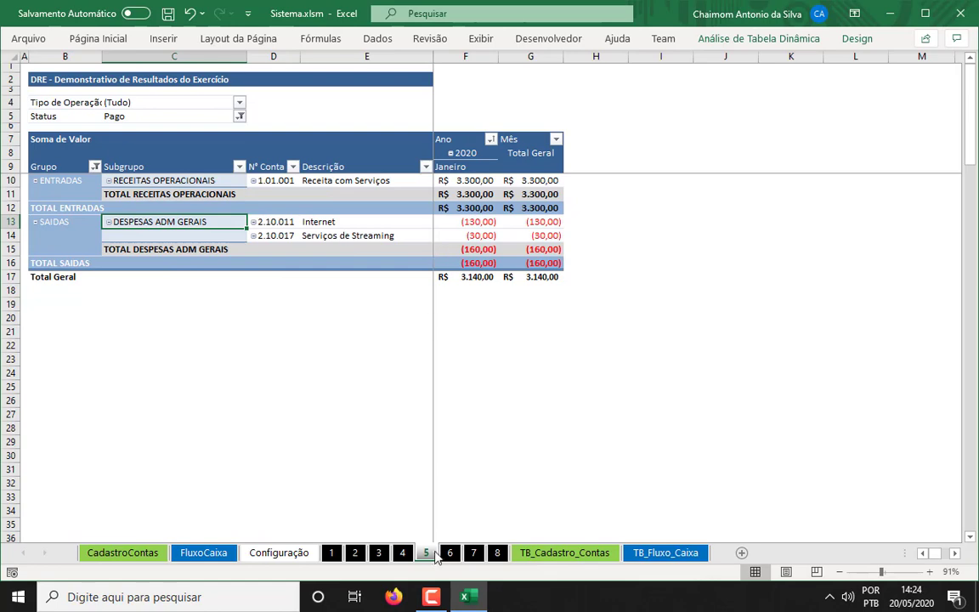
Step: Refresh the Saldo Atual das Contas pivot table on sheet 8
{"action": "left_click", "coordinate": [450, 553]}
{"action": "left_click", "coordinate": [474, 553]}
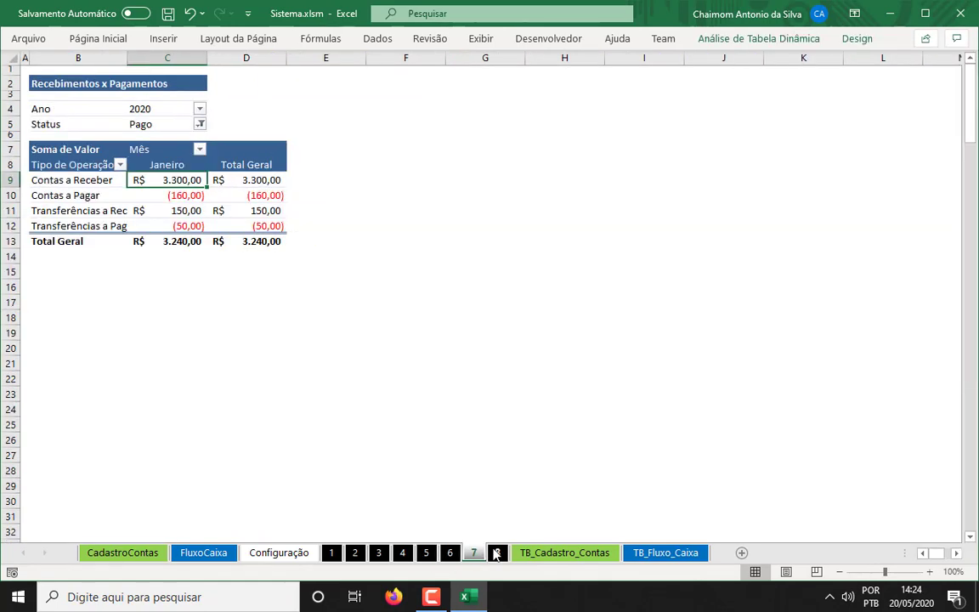
{"action": "left_click", "coordinate": [496, 553]}
{"action": "right_click", "coordinate": [586, 154]}
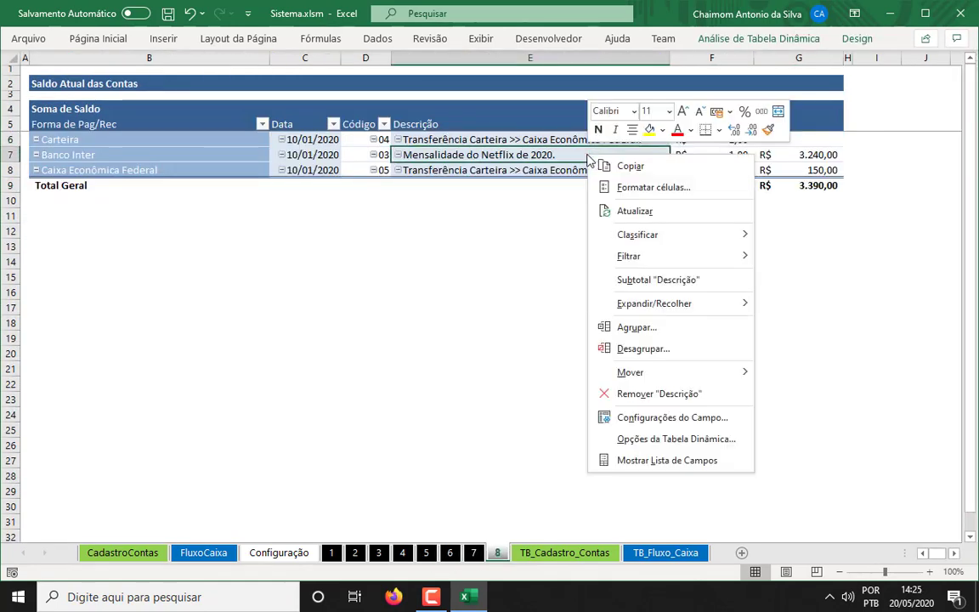
{"action": "left_click", "coordinate": [646, 214]}
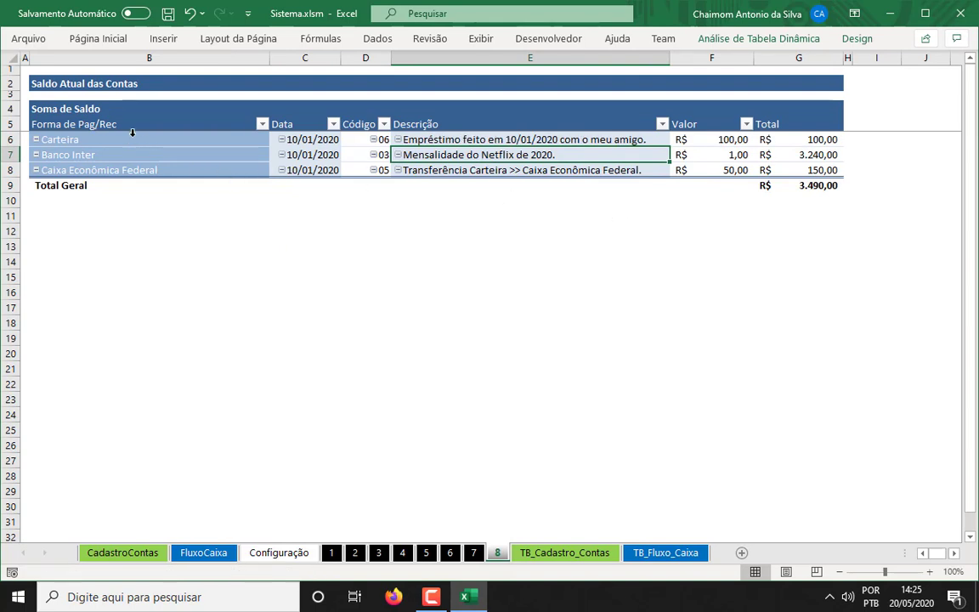
Step: Check the Carteira, Banco Inter and Caixa Econômica Federal balances and the Total Geral row
{"action": "left_click_drag", "start_coordinate": [124, 139], "coordinate": [822, 139]}
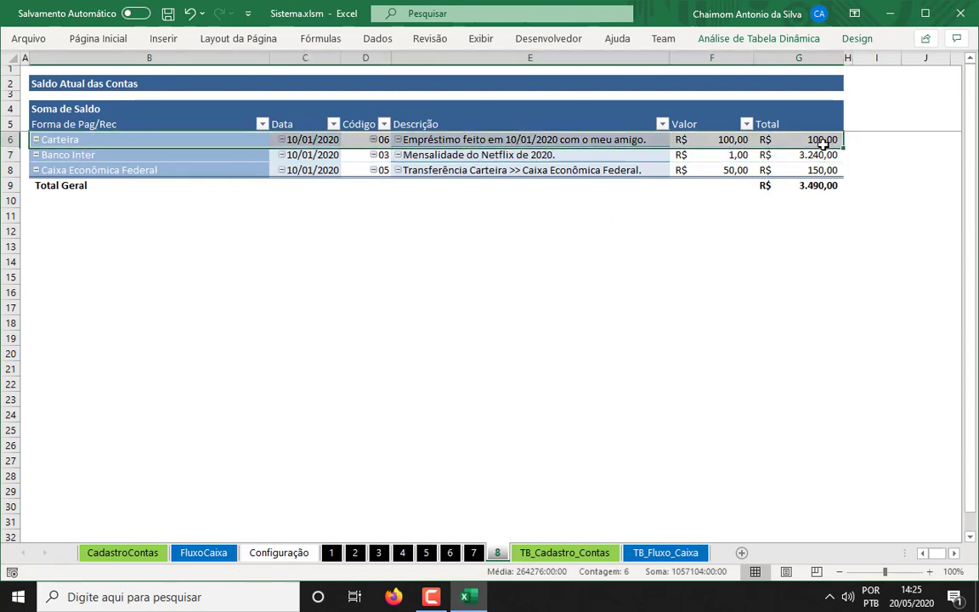
{"action": "left_click_drag", "start_coordinate": [190, 154], "coordinate": [792, 160]}
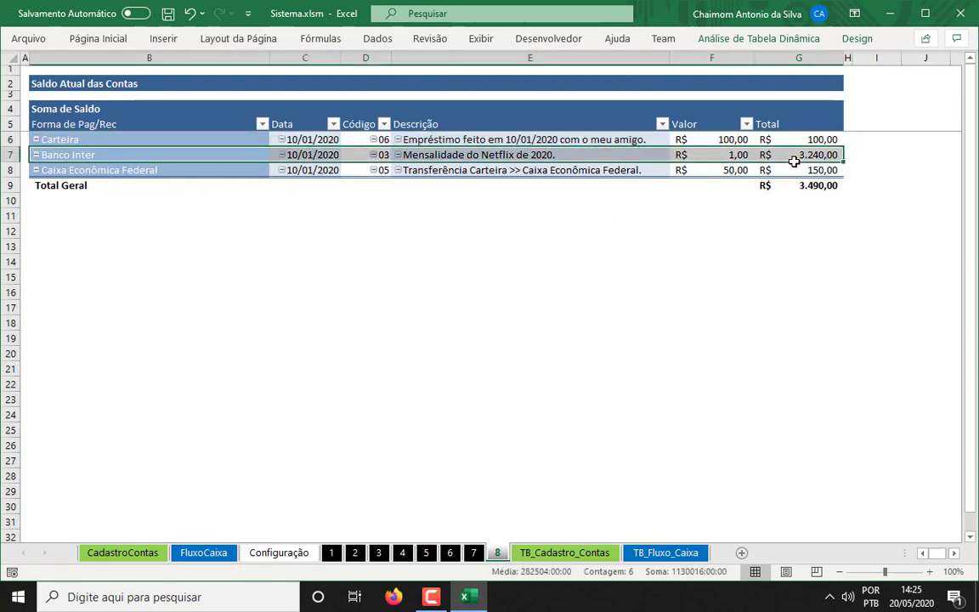
{"action": "left_click_drag", "start_coordinate": [193, 167], "coordinate": [829, 187]}
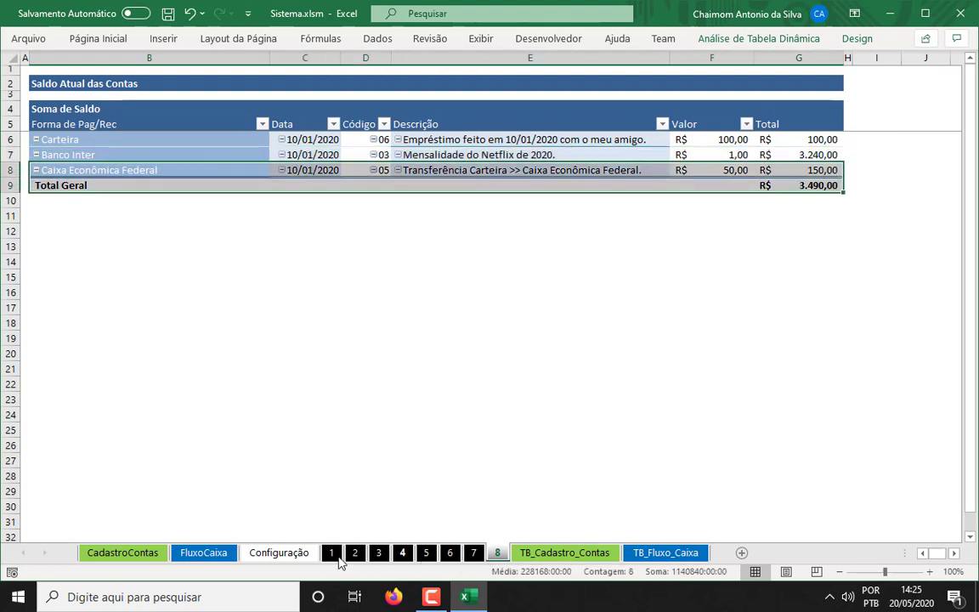
Step: Return to sheet 1 and refresh the Contas a Pagar/Receber pivot table again
{"action": "left_click", "coordinate": [332, 554]}
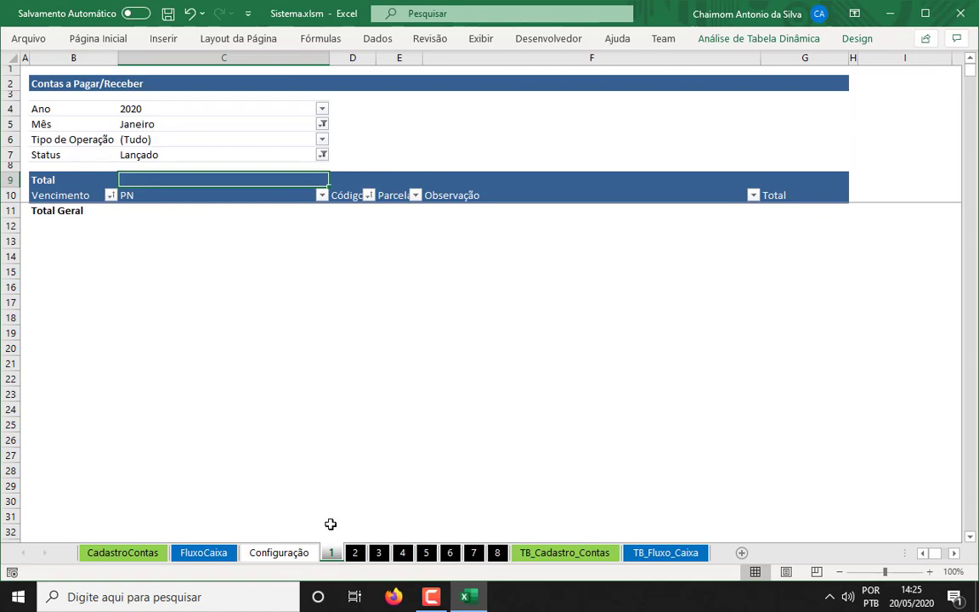
{"action": "right_click", "coordinate": [263, 198]}
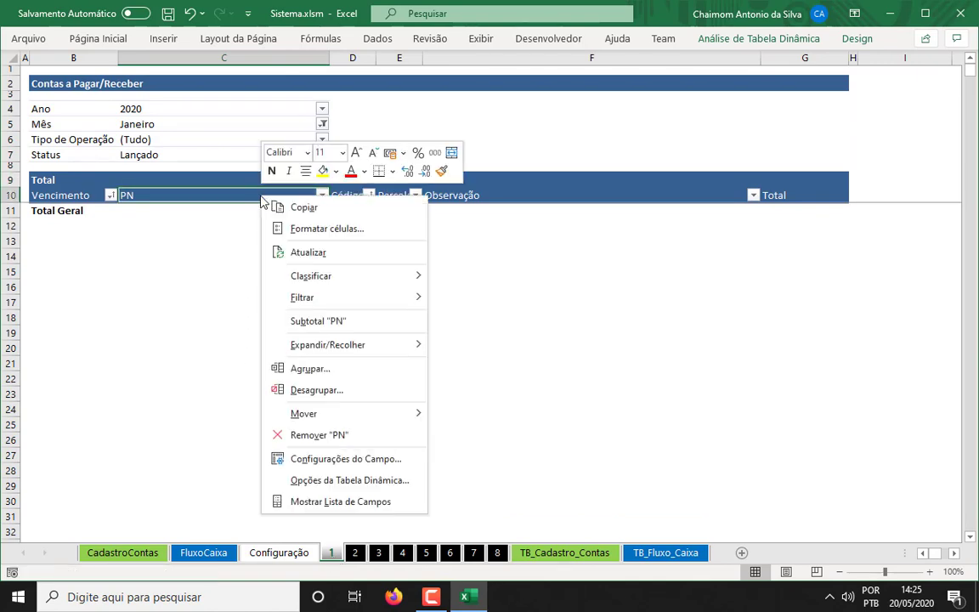
{"action": "left_click", "coordinate": [332, 257]}
{"action": "right_click", "coordinate": [481, 182]}
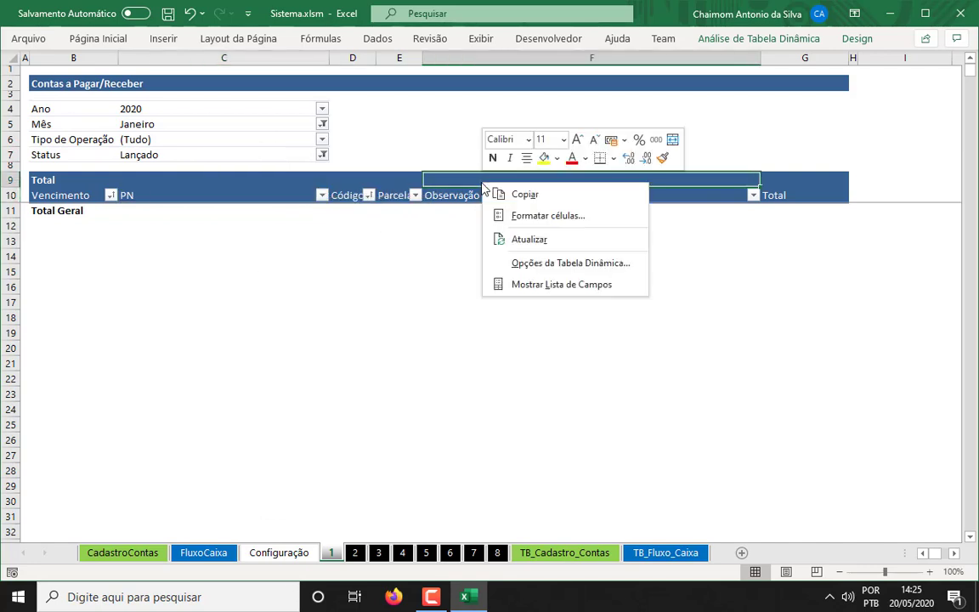
{"action": "left_click", "coordinate": [550, 242]}
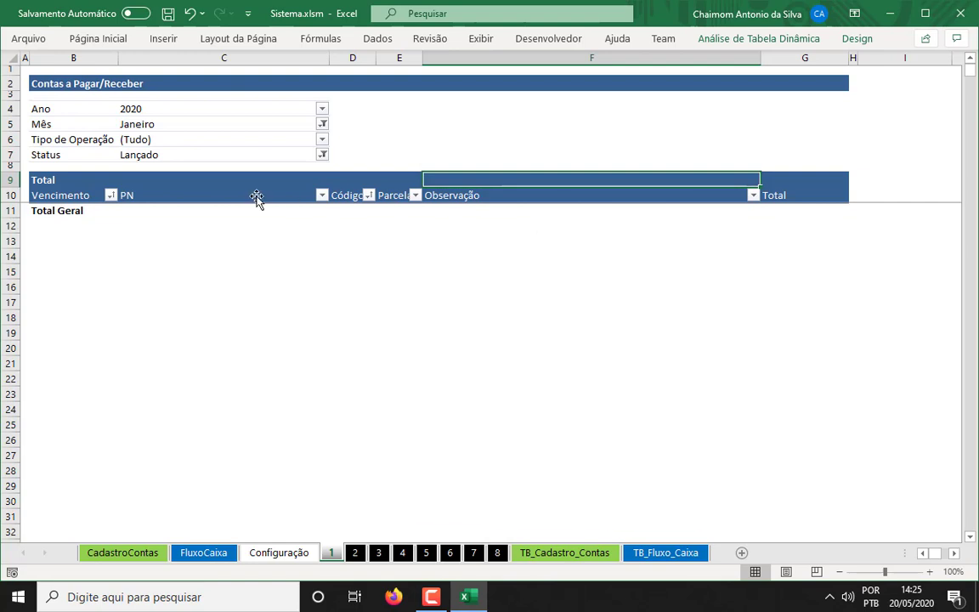
{"action": "right_click", "coordinate": [231, 180]}
{"action": "left_click", "coordinate": [277, 233]}
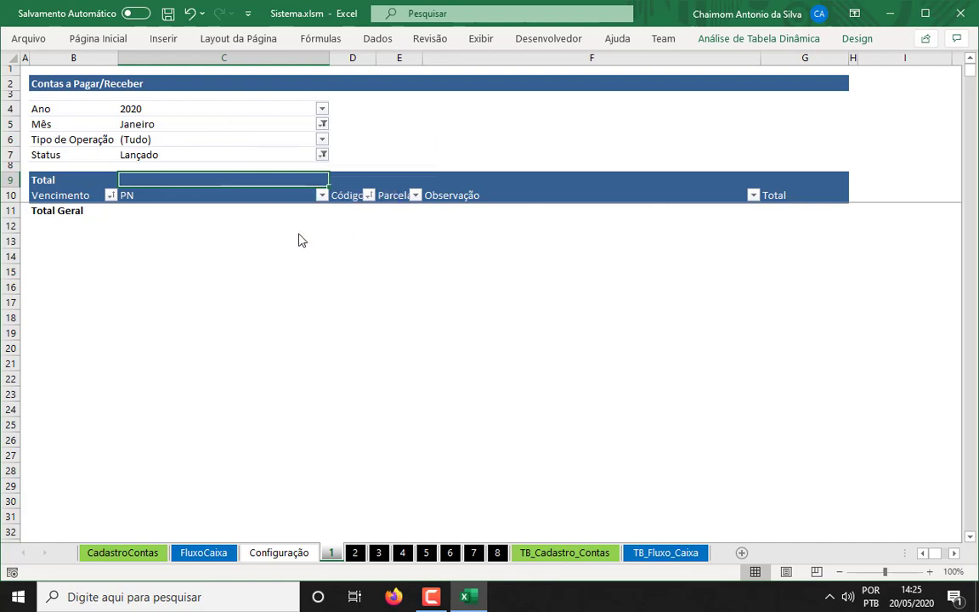
Step: Refresh the Extrato de Conta pivot table on sheet 2 again
{"action": "left_click", "coordinate": [355, 554]}
{"action": "right_click", "coordinate": [366, 165]}
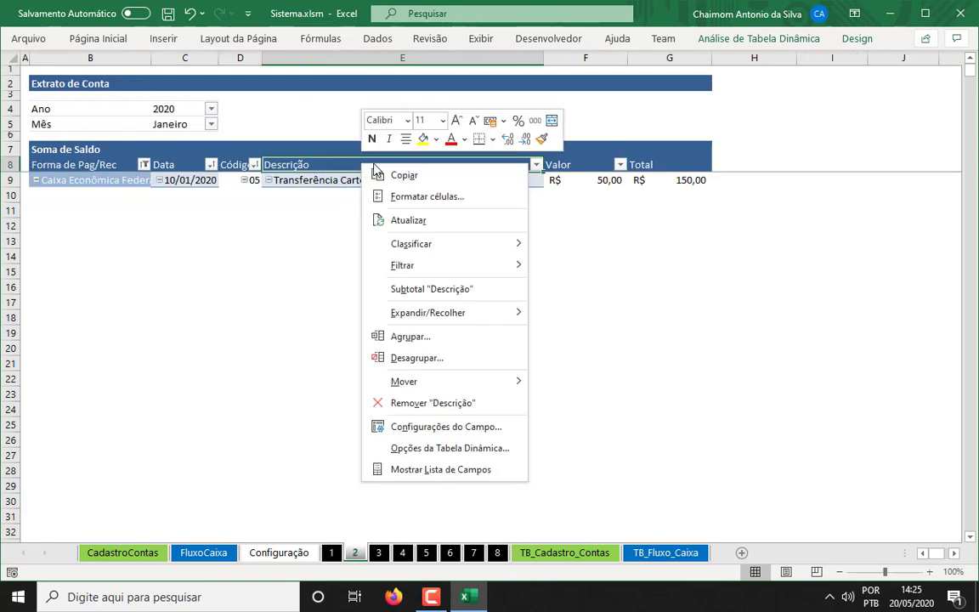
{"action": "left_click", "coordinate": [428, 222]}
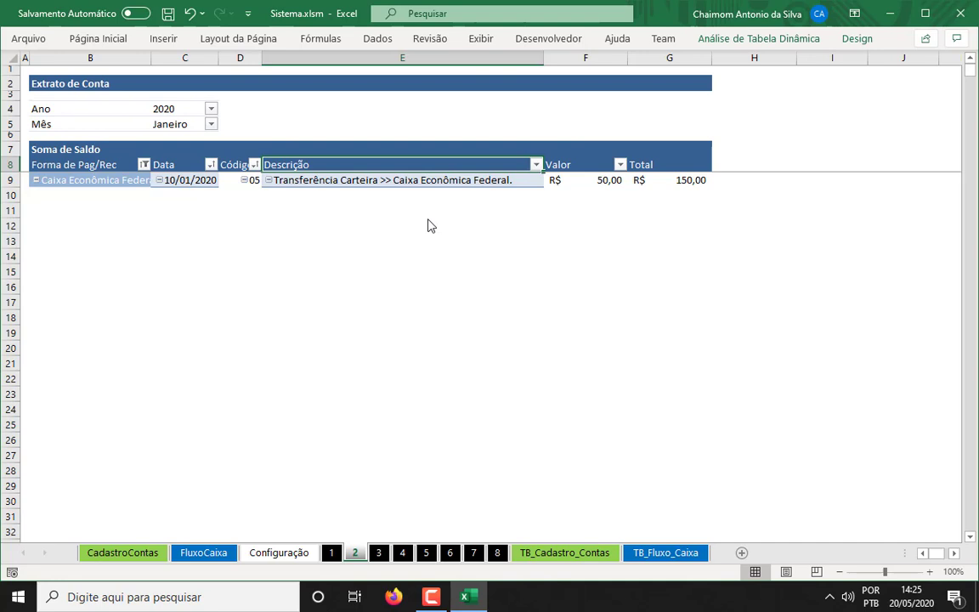
{"action": "right_click", "coordinate": [397, 179]}
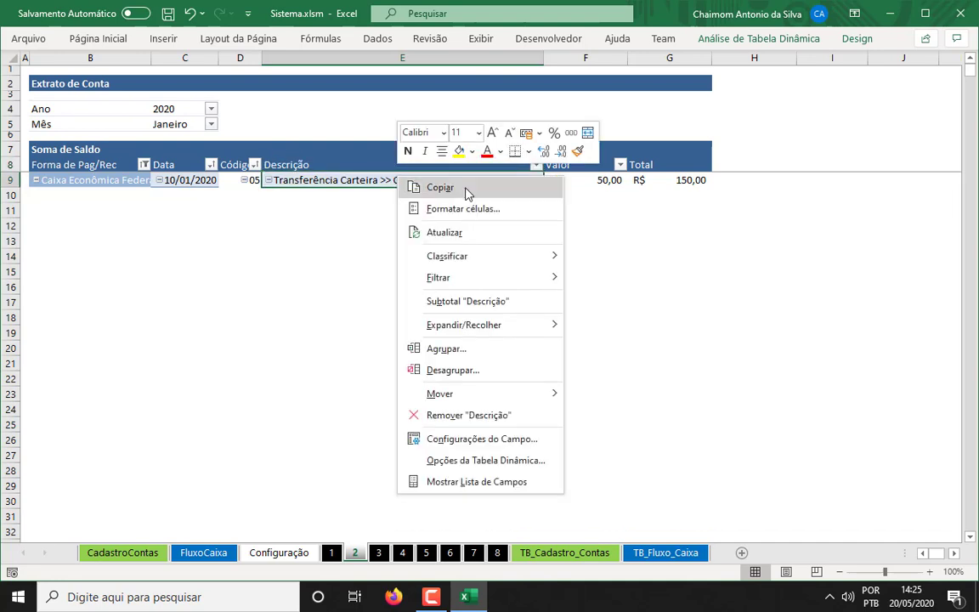
{"action": "left_click", "coordinate": [463, 232]}
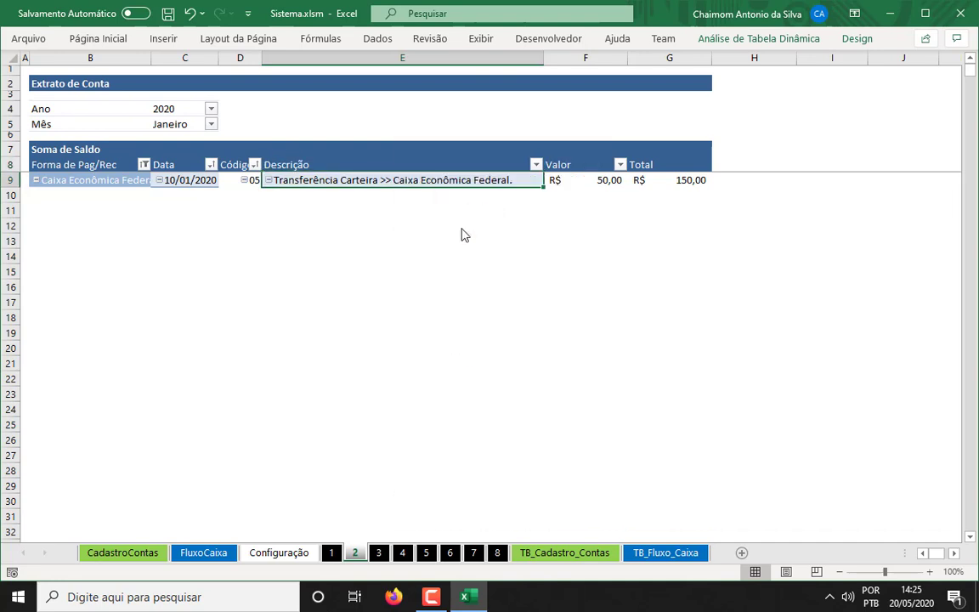